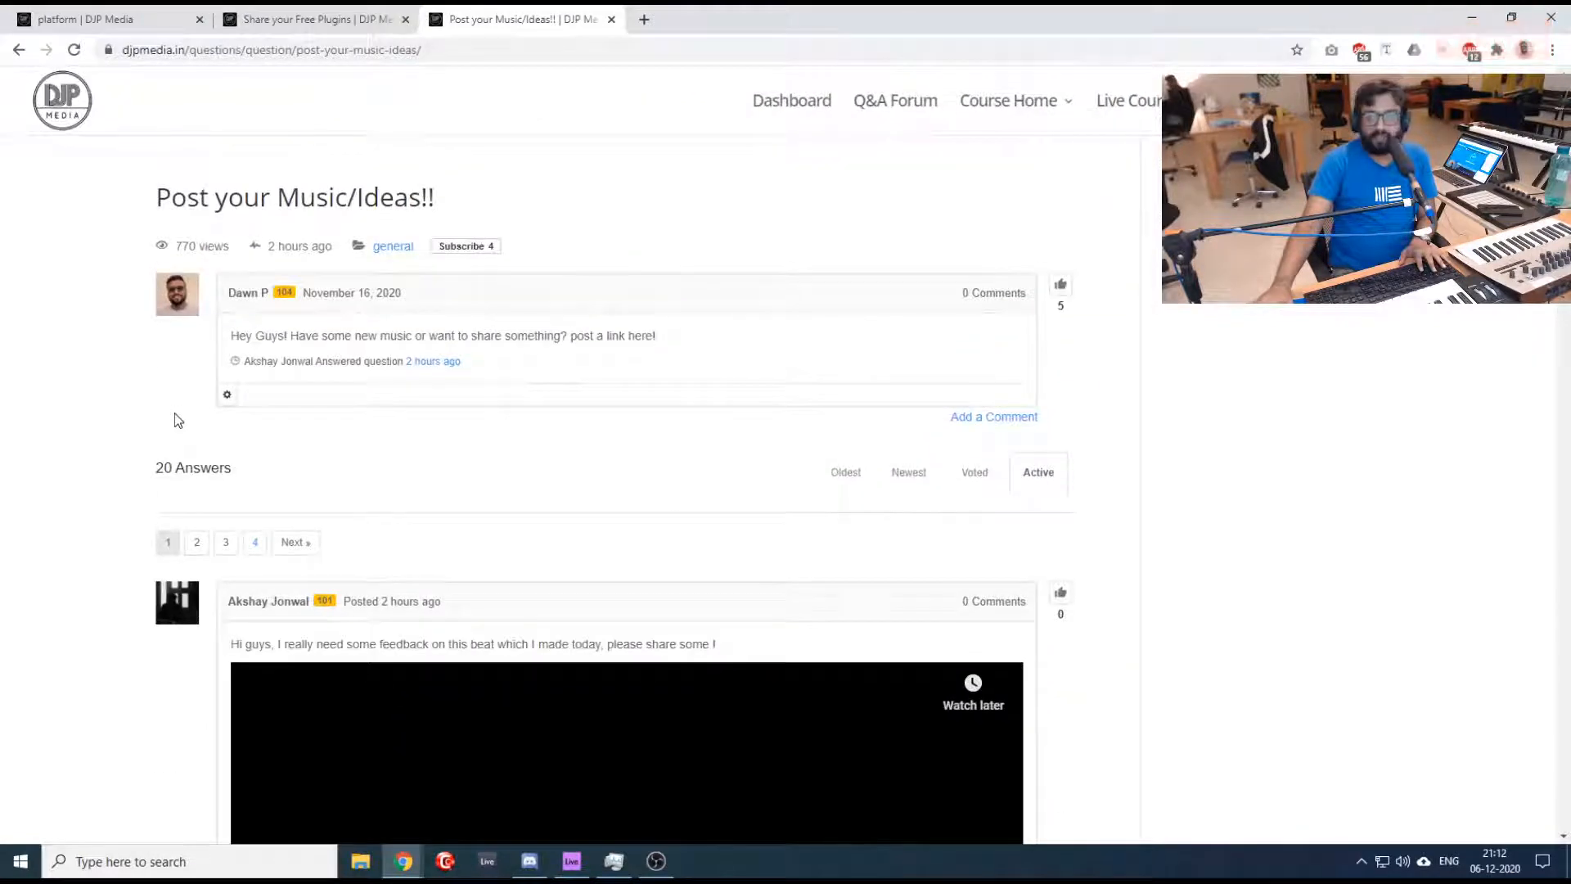
- Play the "Cocos" track from its Spotify link in the music-sharing thread, and check the dashboard's live chat while it plays
scroll(138, 509, "down", 7)
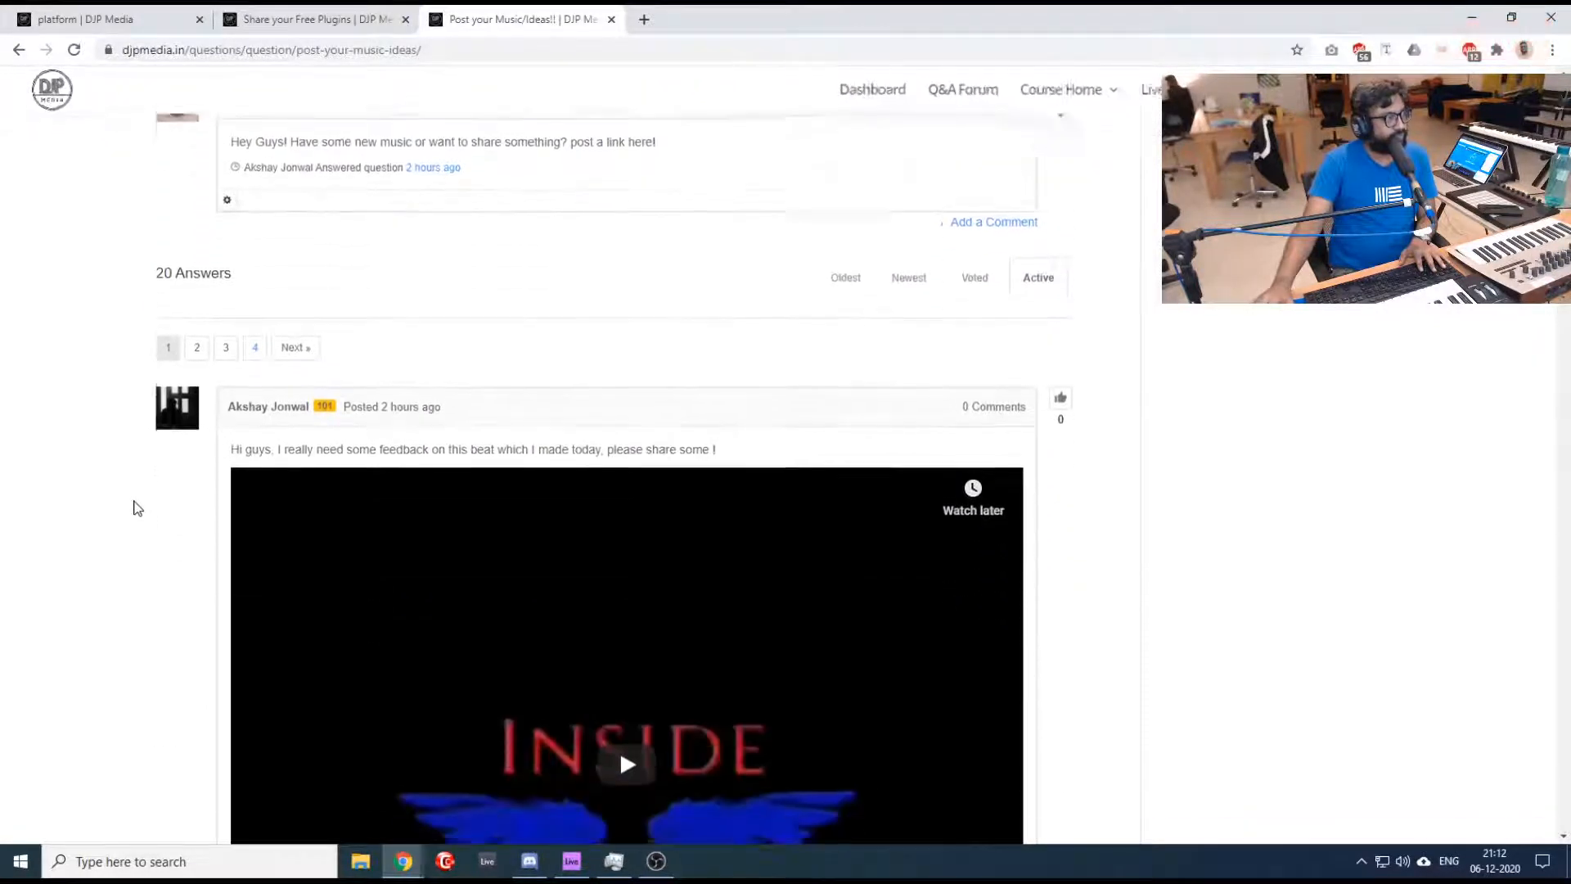
scroll(138, 509, "down", 8)
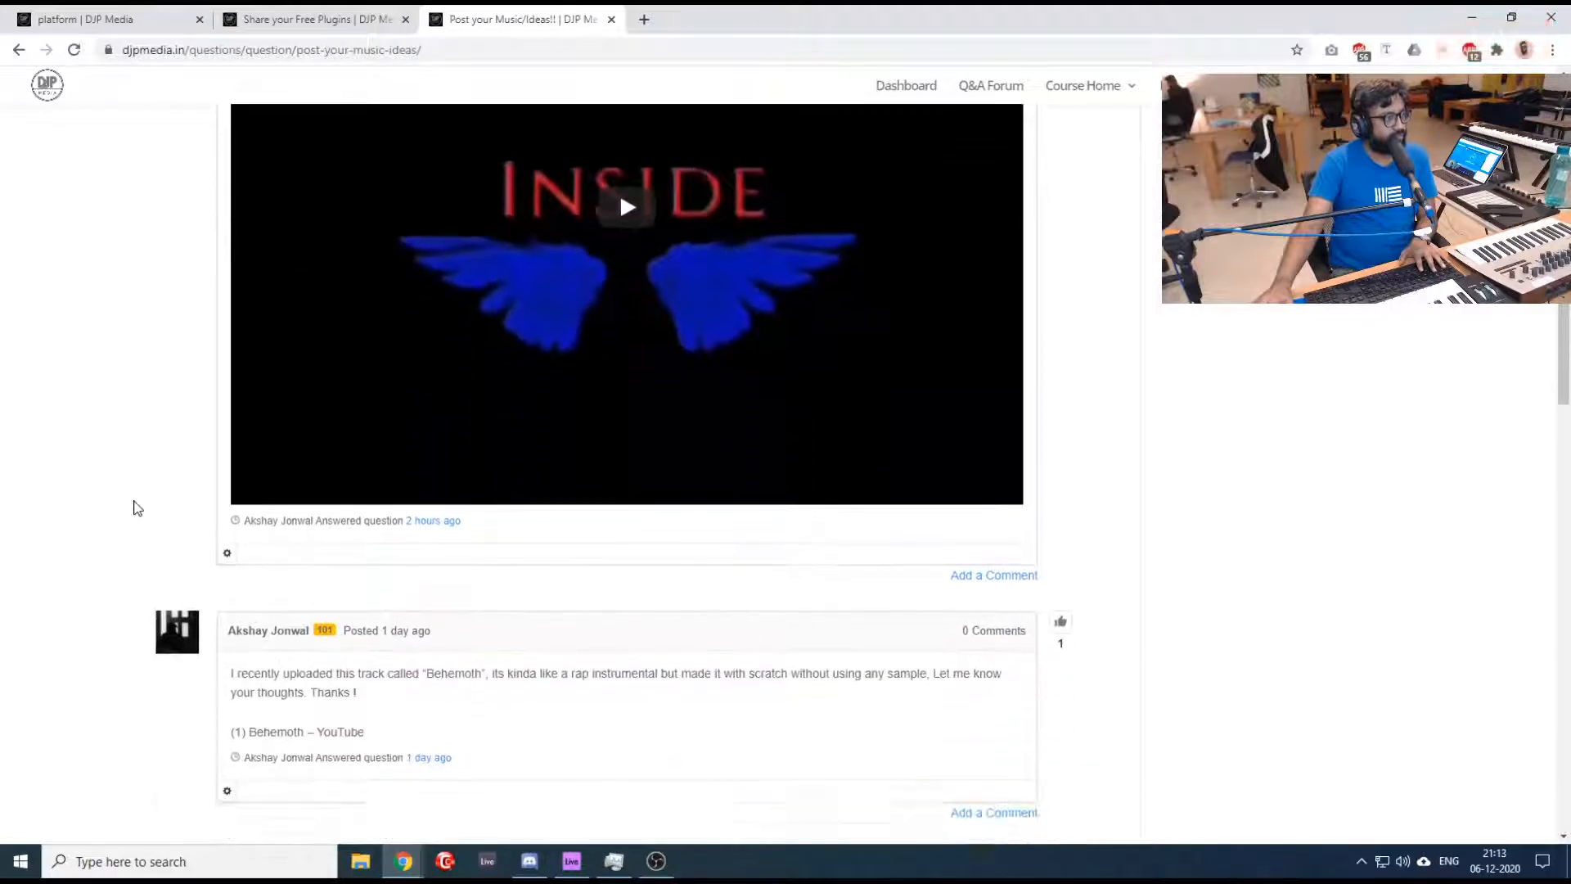
scroll(138, 509, "up", 2)
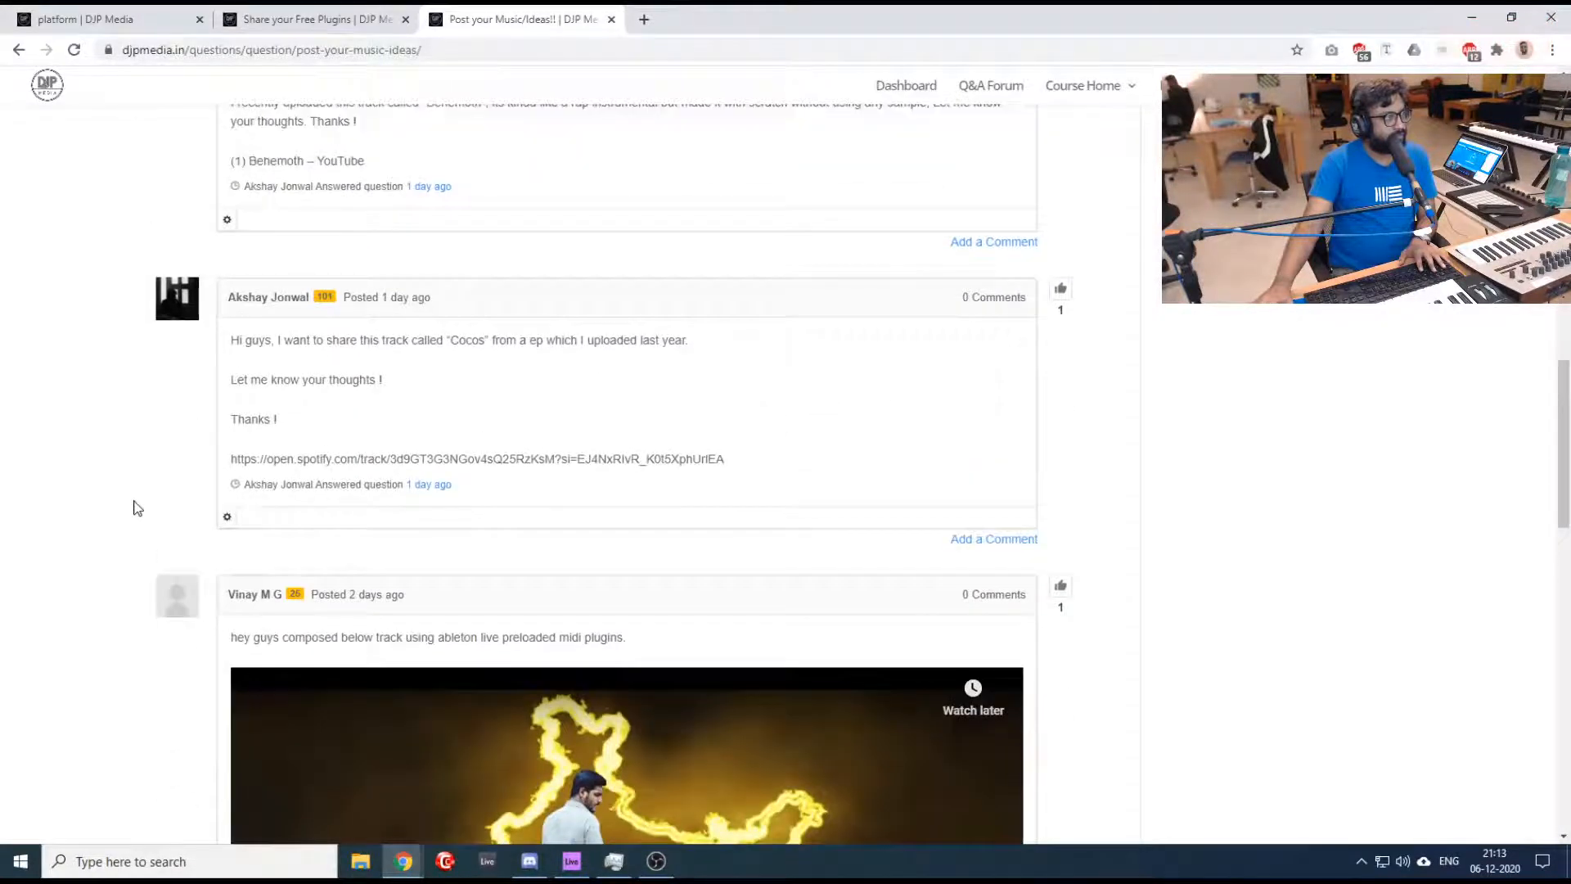
left_click(365, 460)
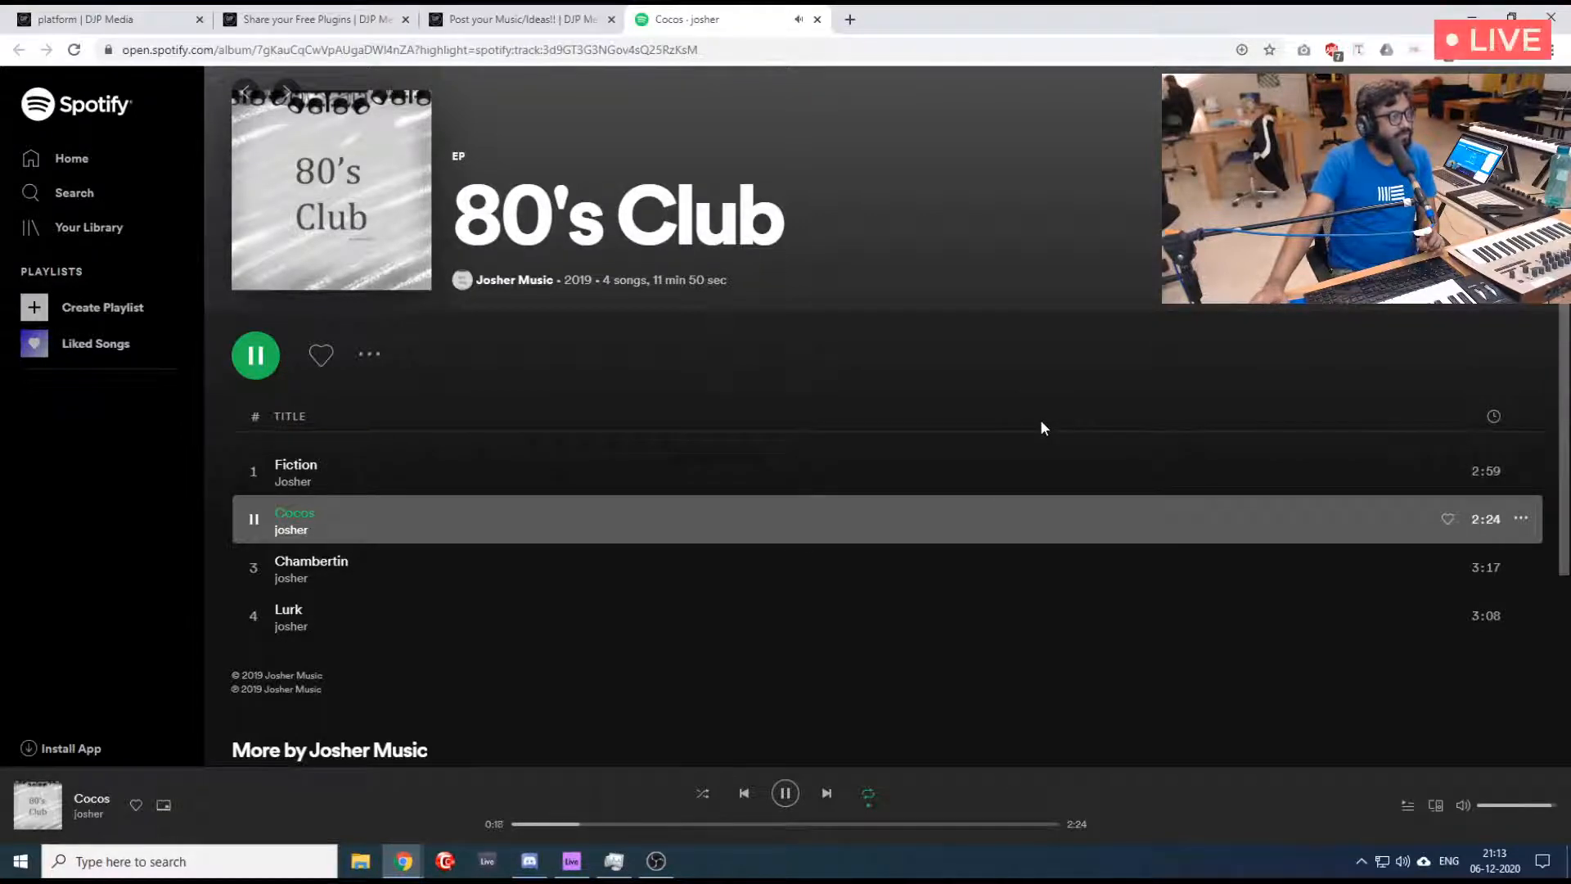
left_click(99, 18)
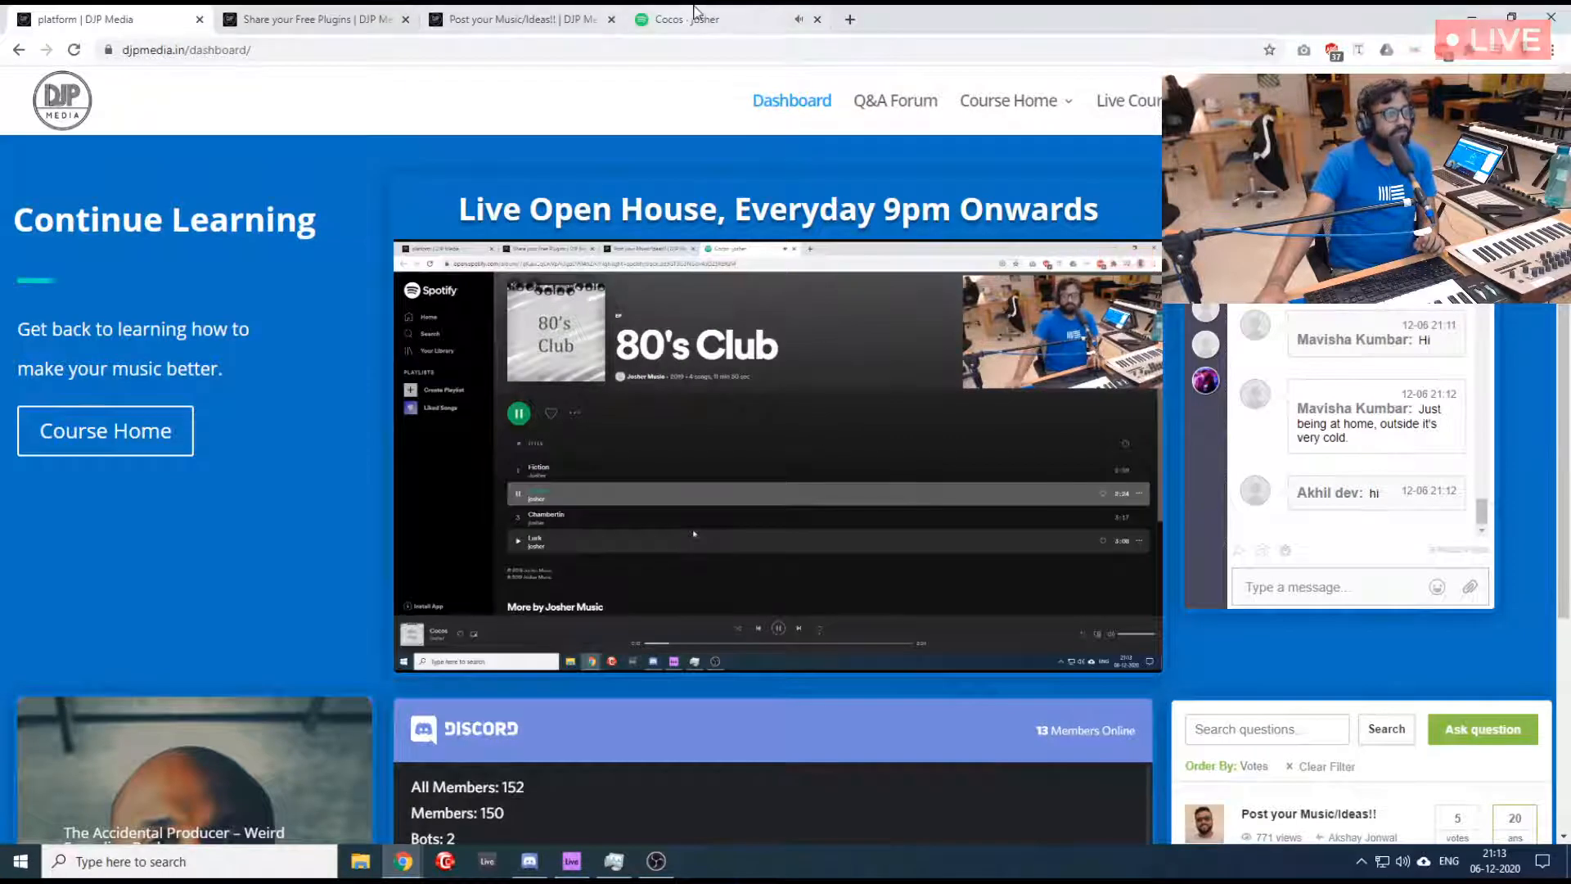
left_click(698, 11)
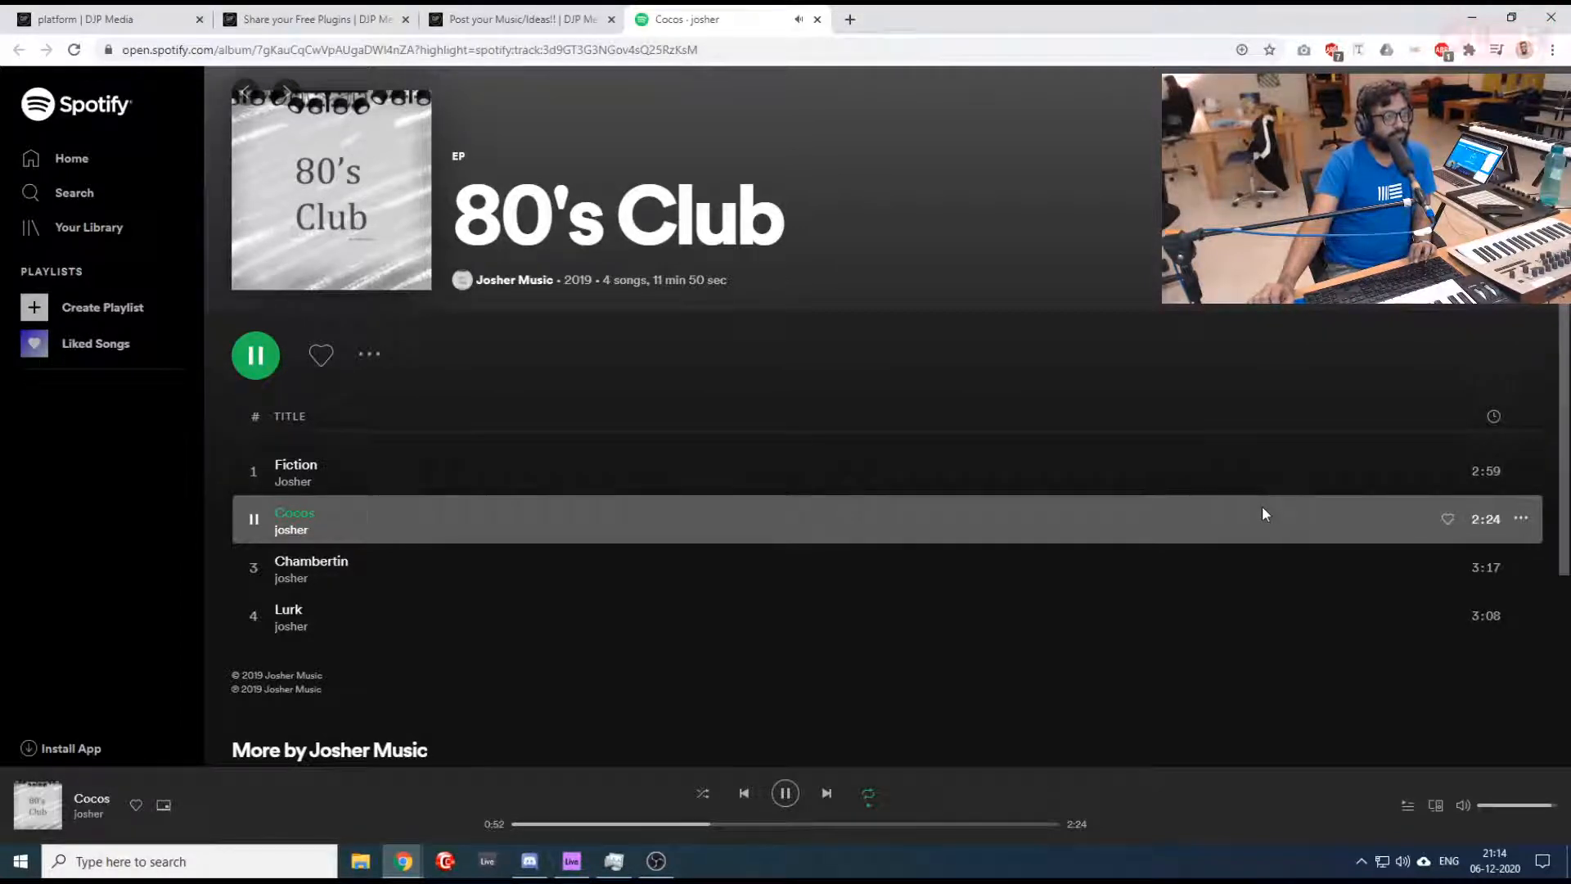
- Upvote the "Inside", "Behemoth", "Cocos" and Ableton Live preloaded MIDI plugins answers in the music-sharing thread
left_click(543, 13)
scroll(604, 360, "up", 3)
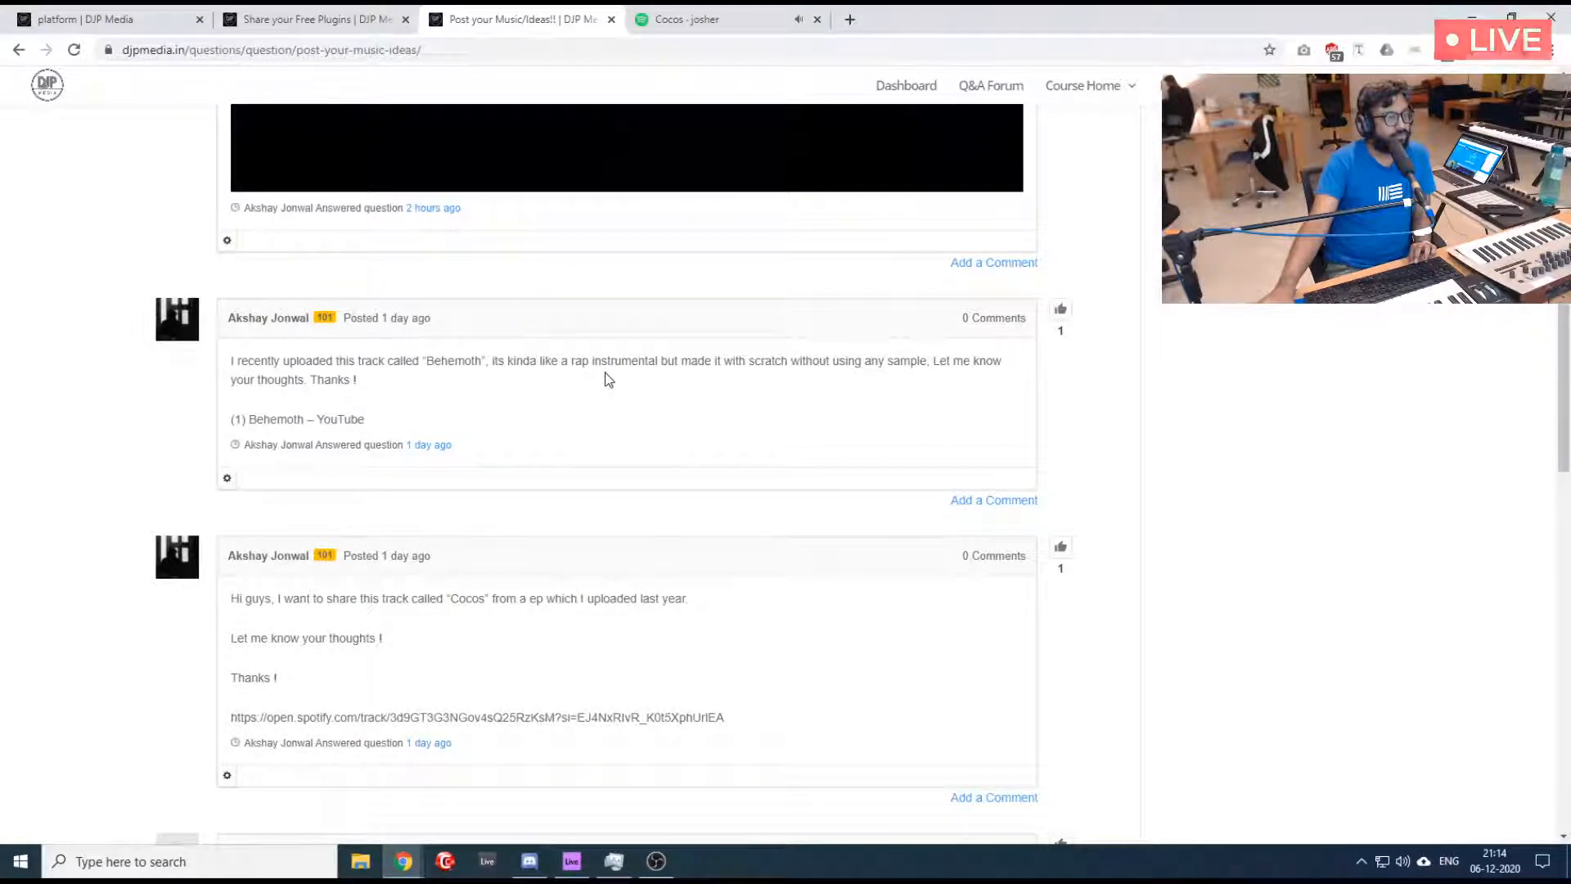
left_click(1060, 547)
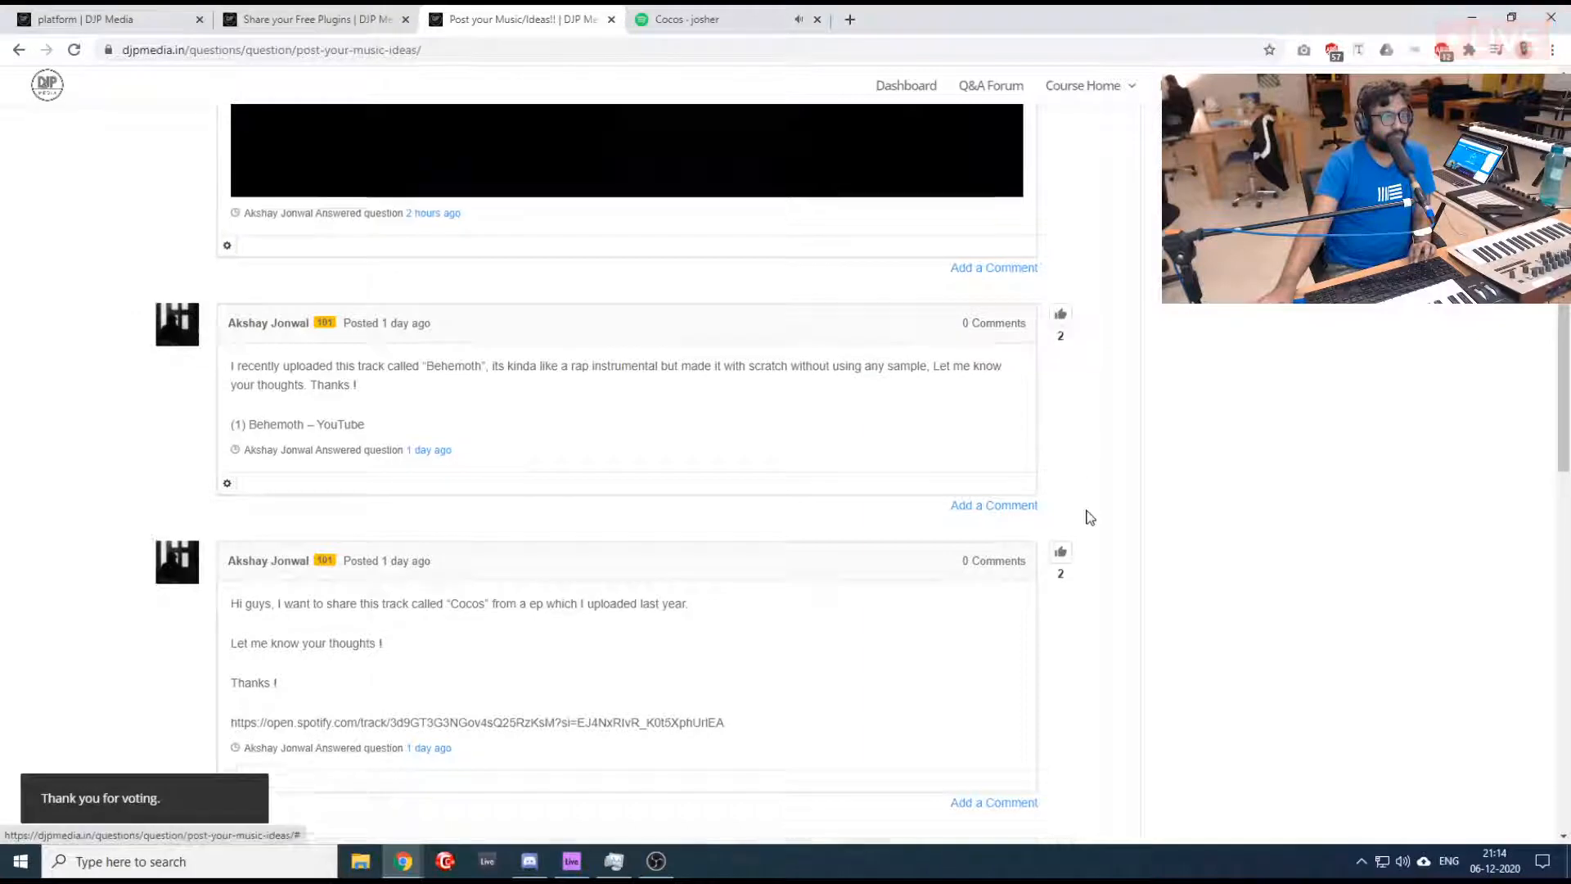
scroll(1087, 515, "up", 9)
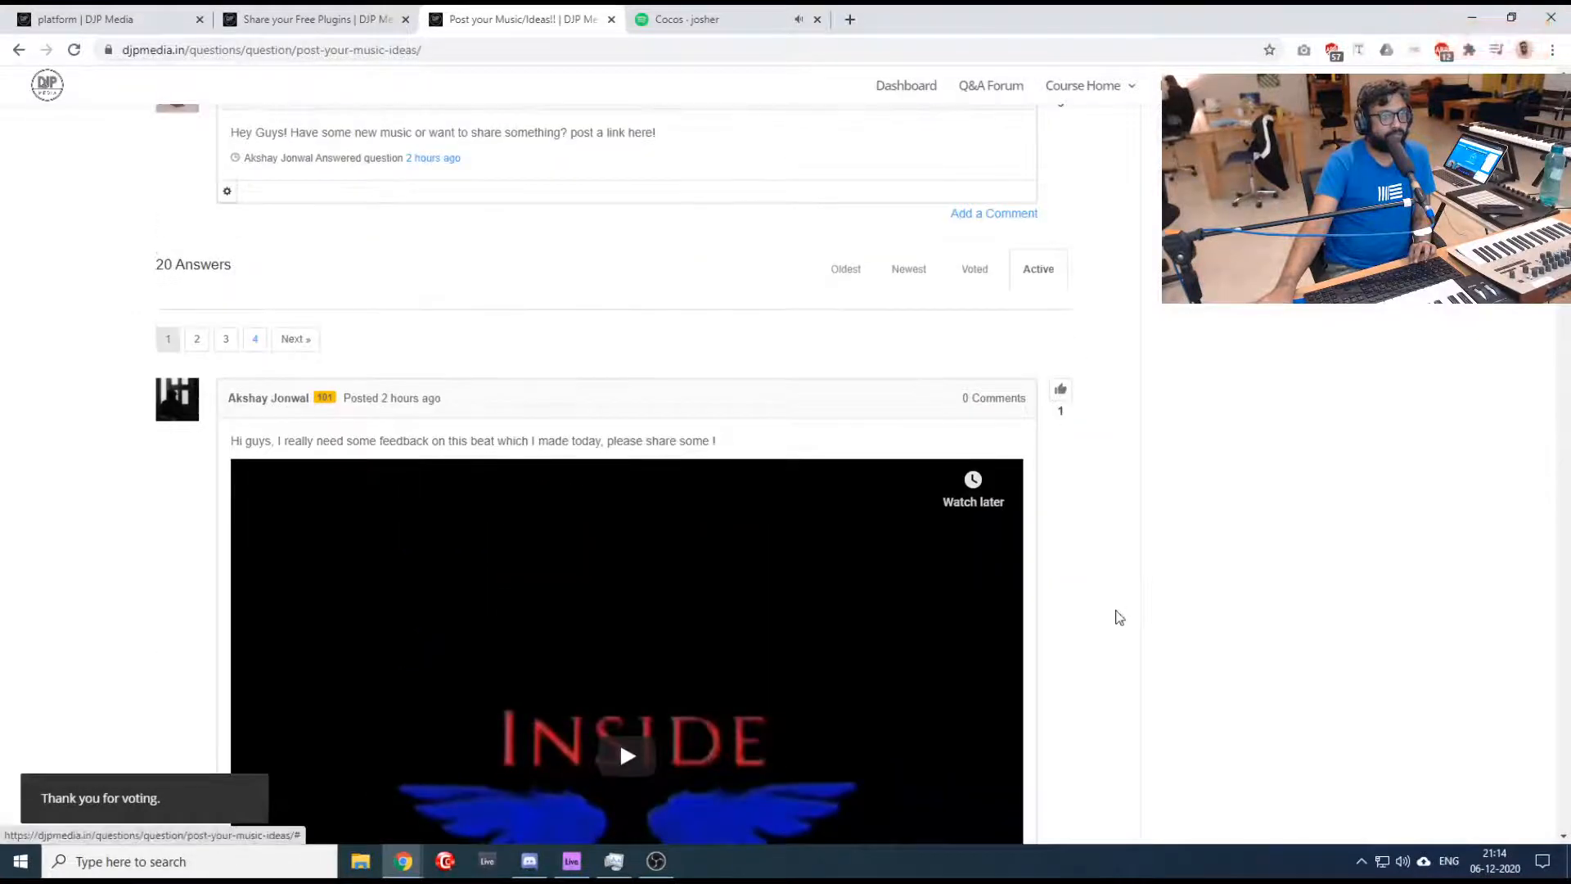
scroll(1115, 618, "down", 10)
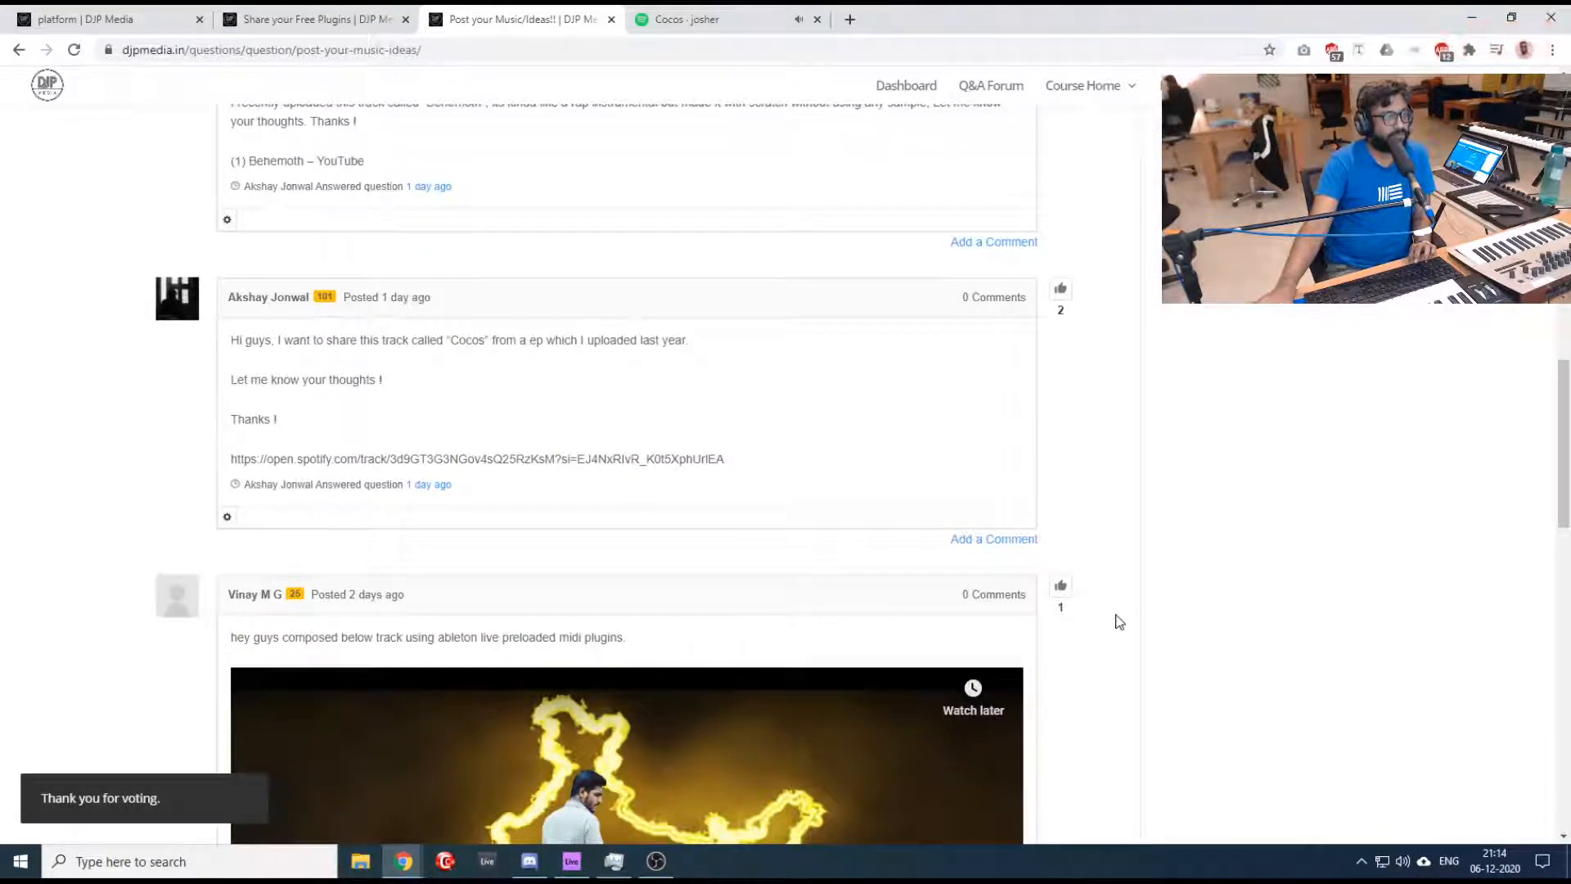
left_click(1059, 587)
scroll(1046, 497, "up", 1)
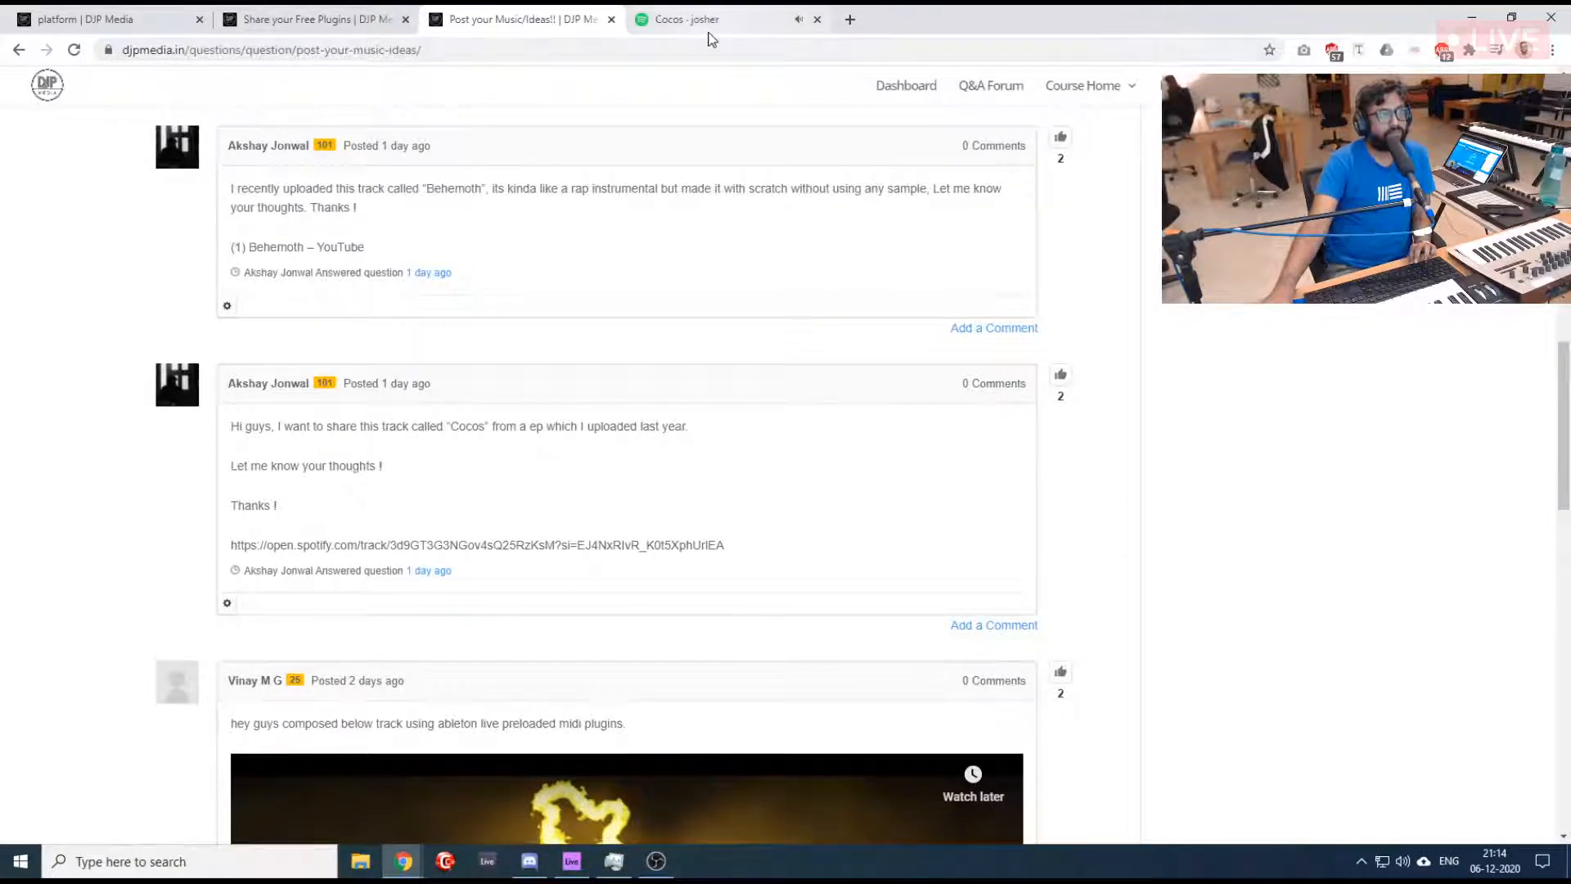
- Return to the 80's Club album on Spotify and turn off repeat playback
left_click(708, 23)
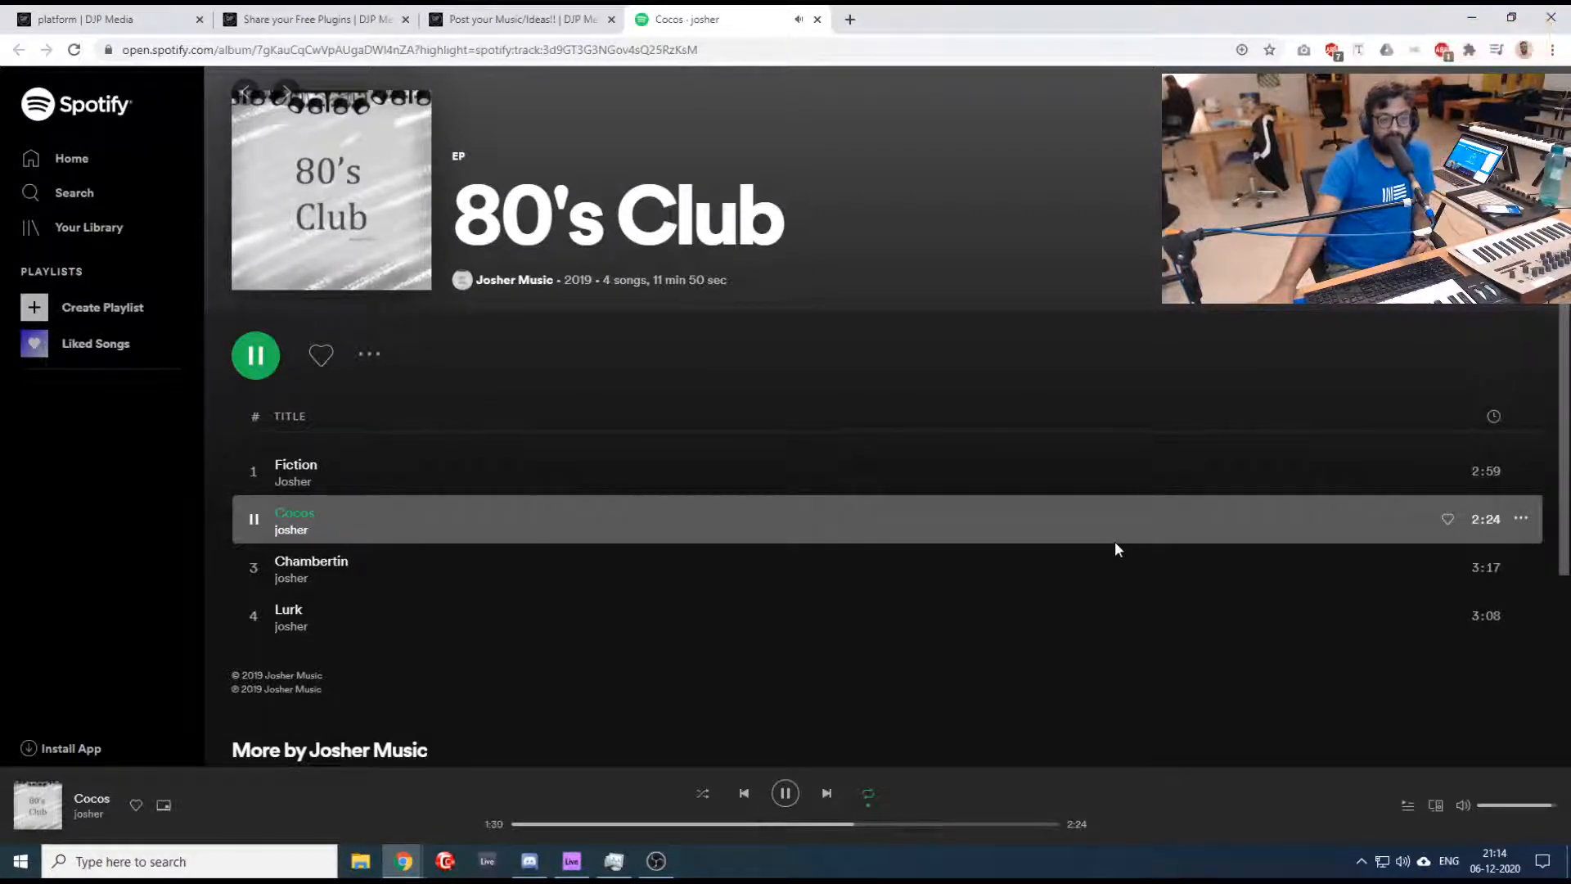
left_click(868, 794)
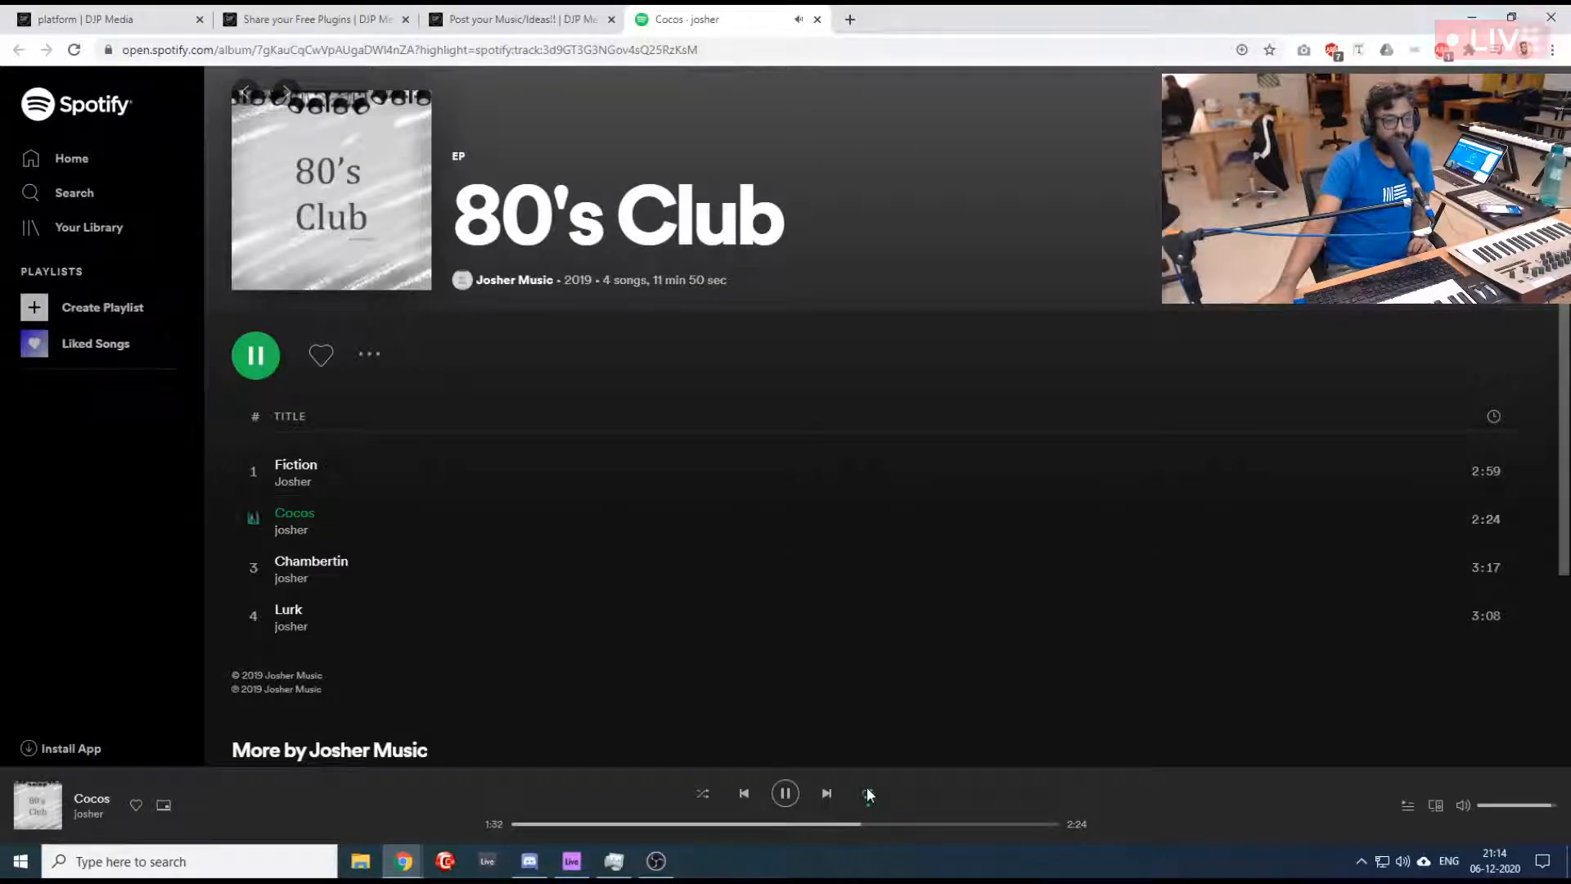
left_click(867, 790)
left_click(869, 793)
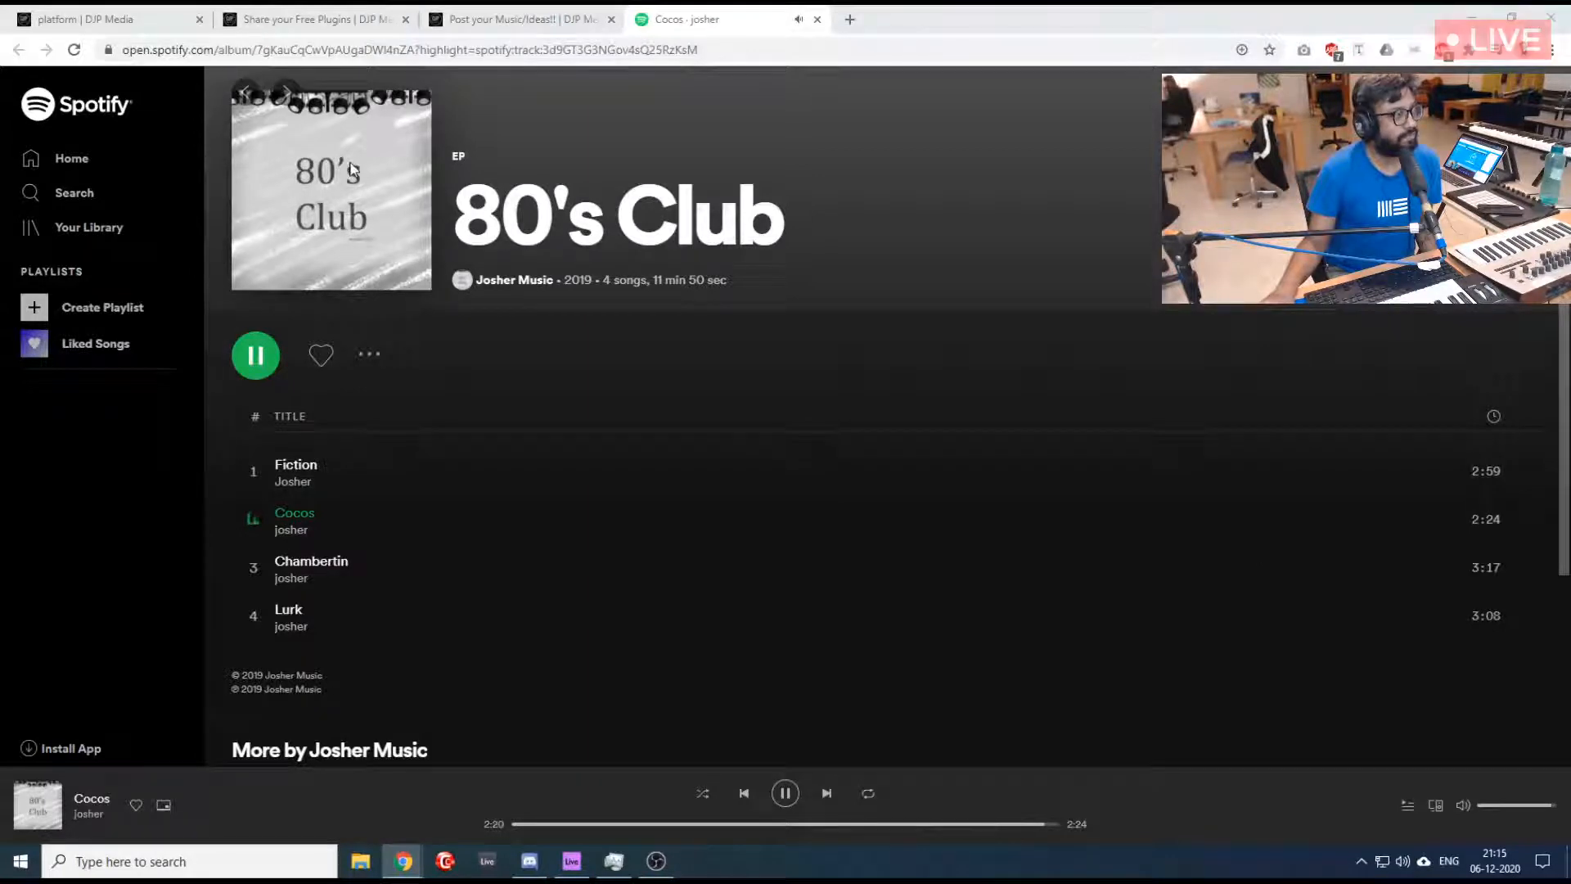
- Check the live chat on the dashboard, and pause "Chambertin" on Spotify
left_click(126, 13)
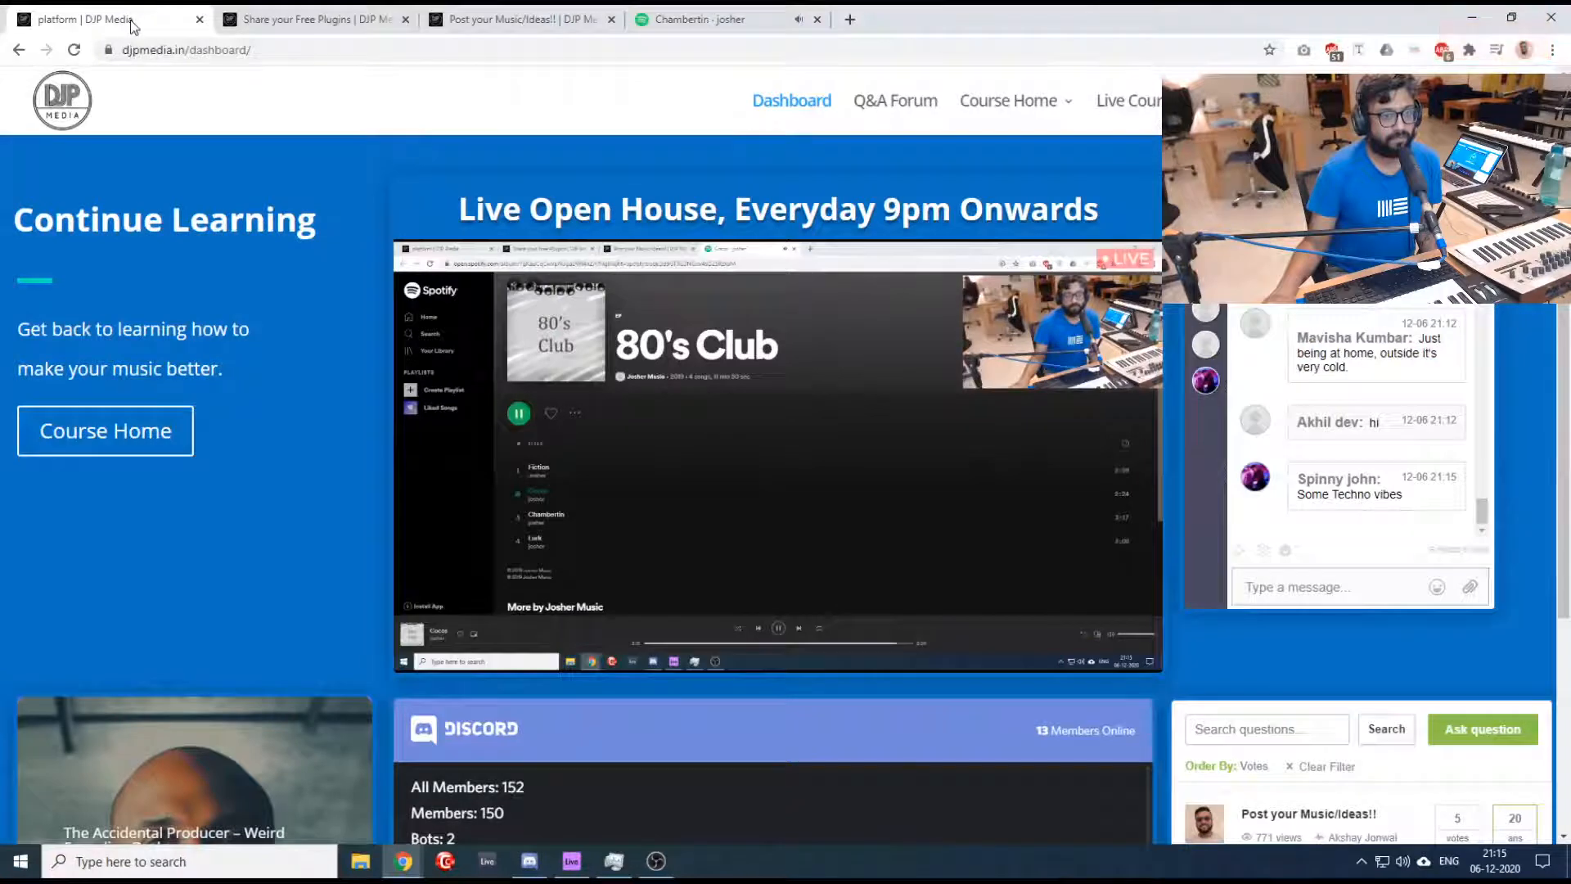
left_click(705, 19)
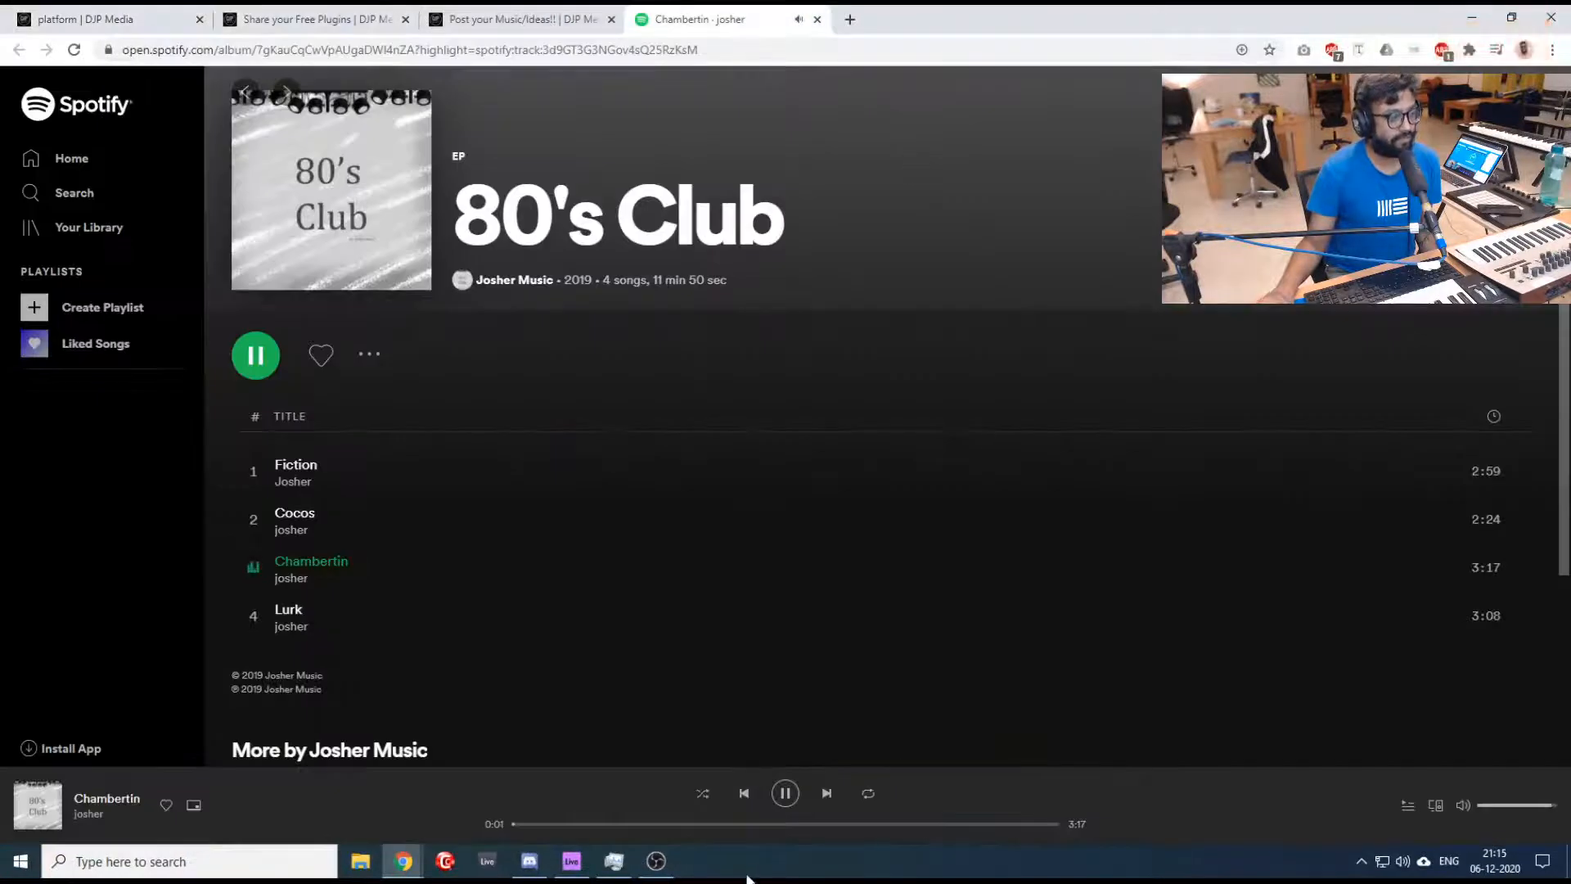
left_click(786, 793)
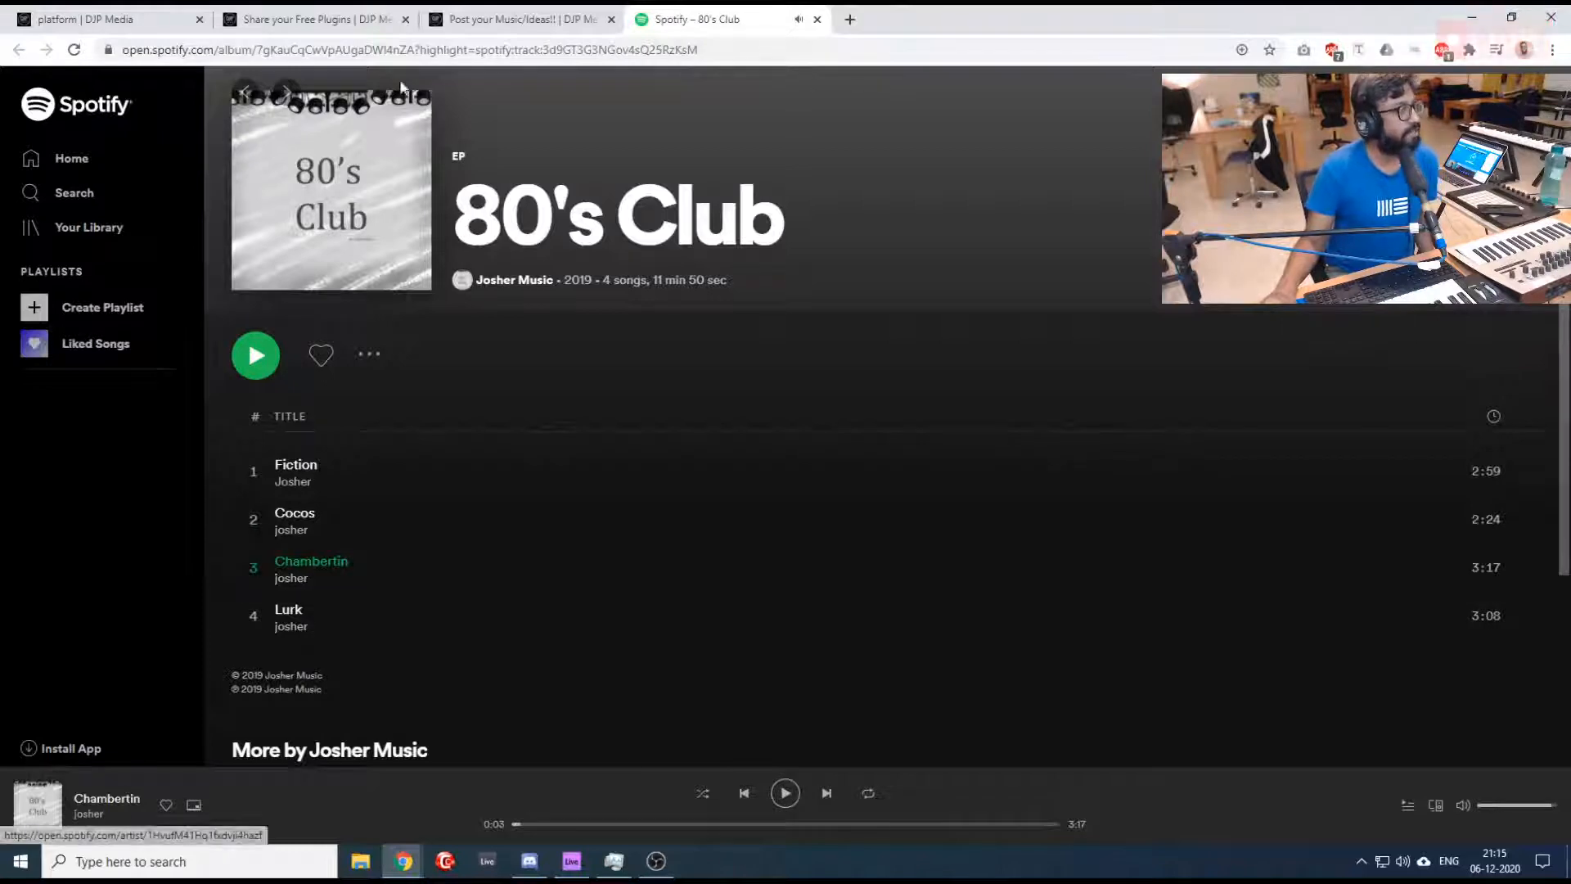
- Open the "Behemoth" YouTube link from the music-sharing thread in a new tab and switch to it
left_click(499, 11)
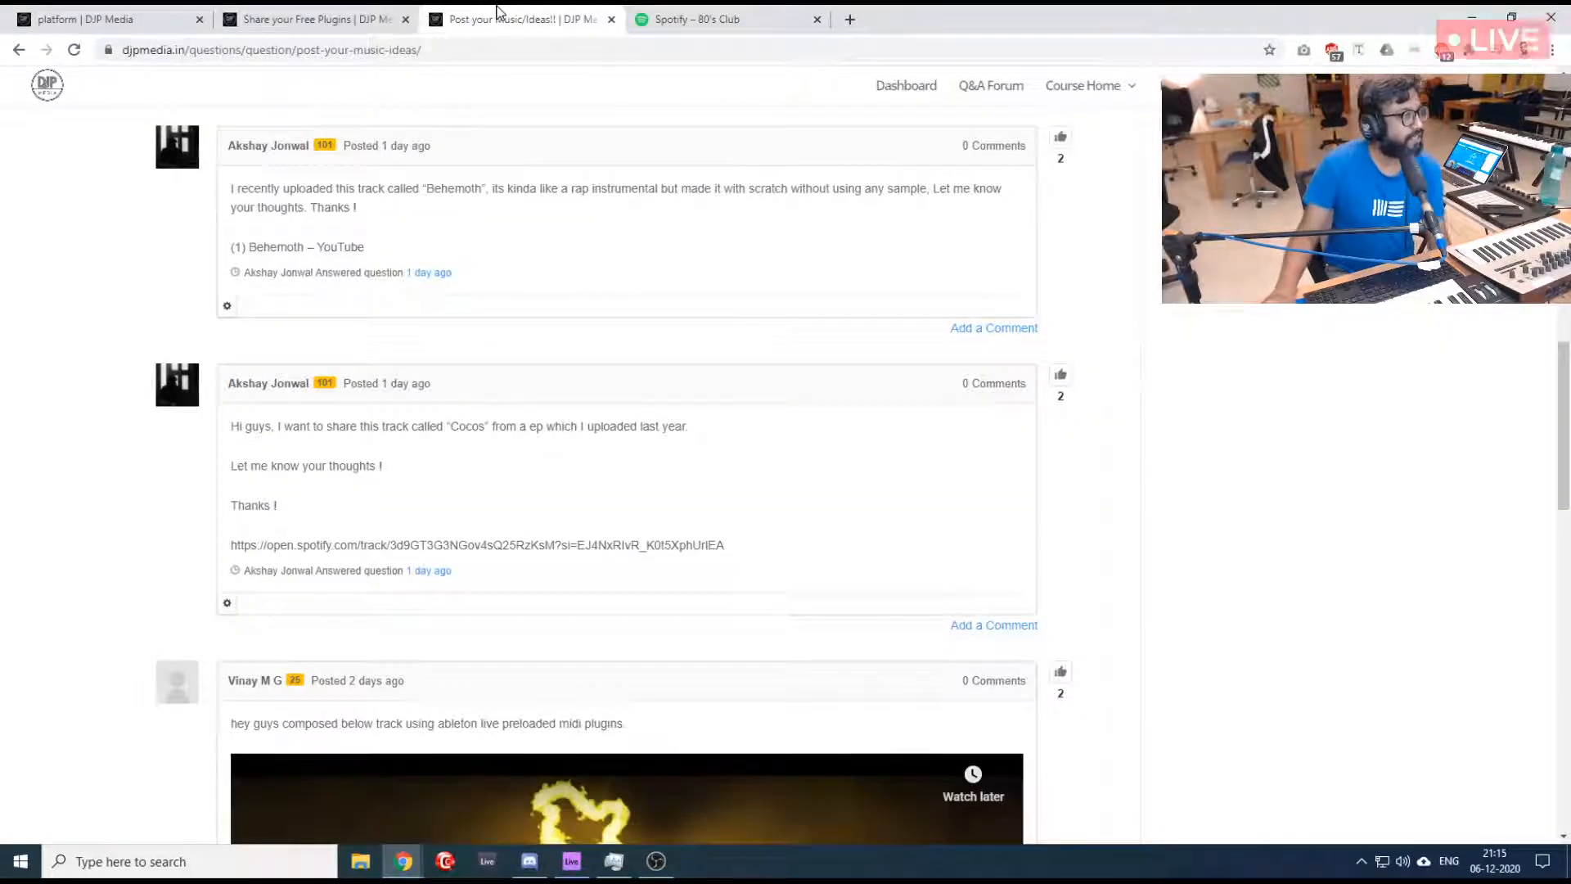
left_click(131, 17)
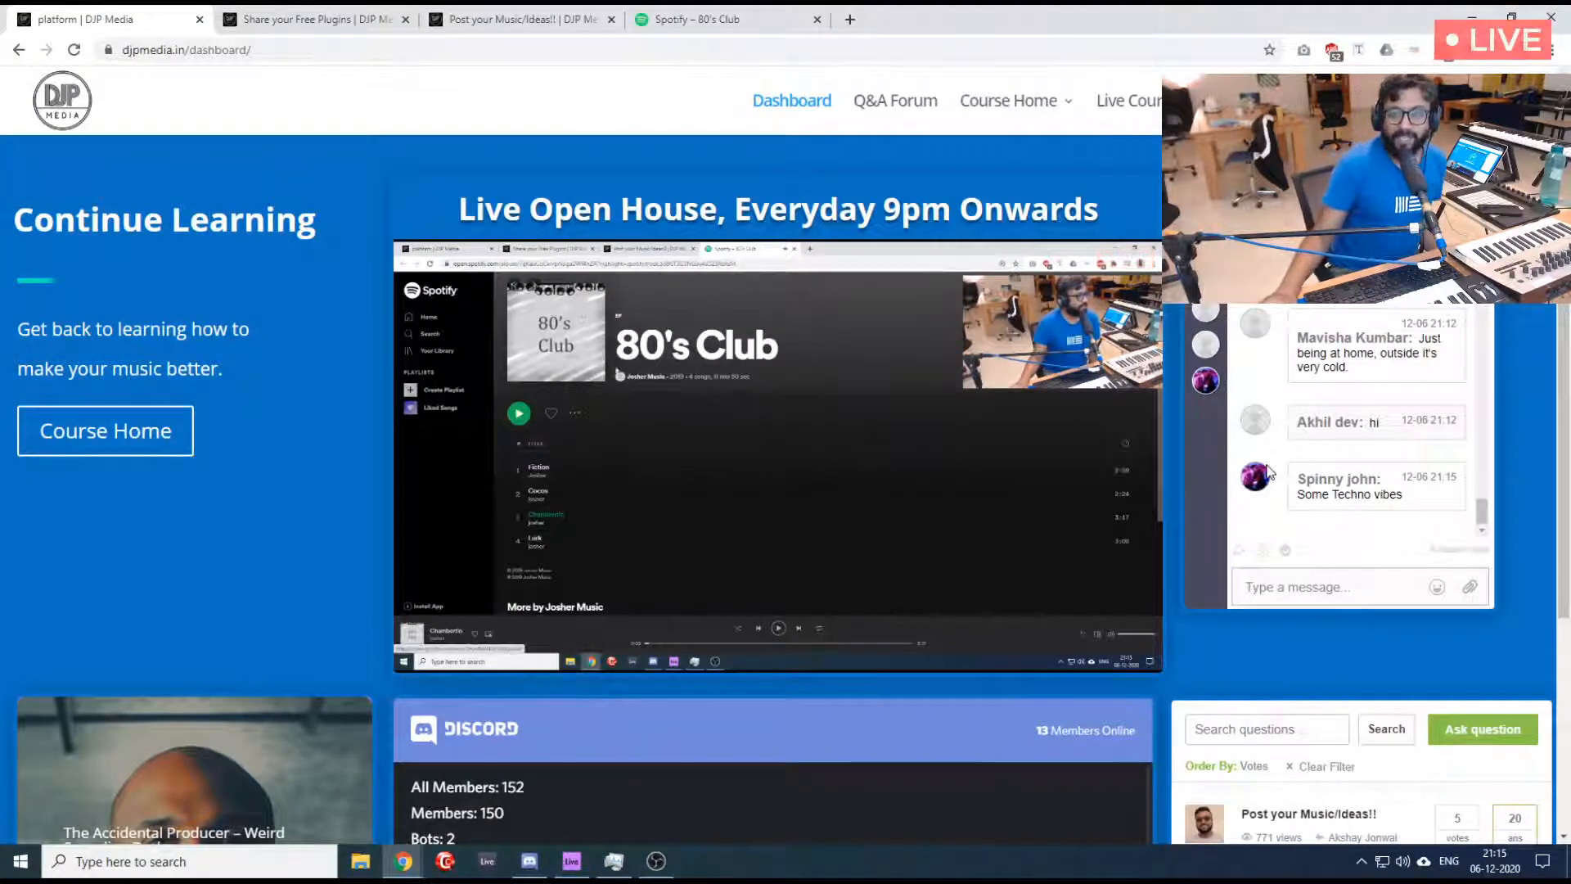
left_click(561, 13)
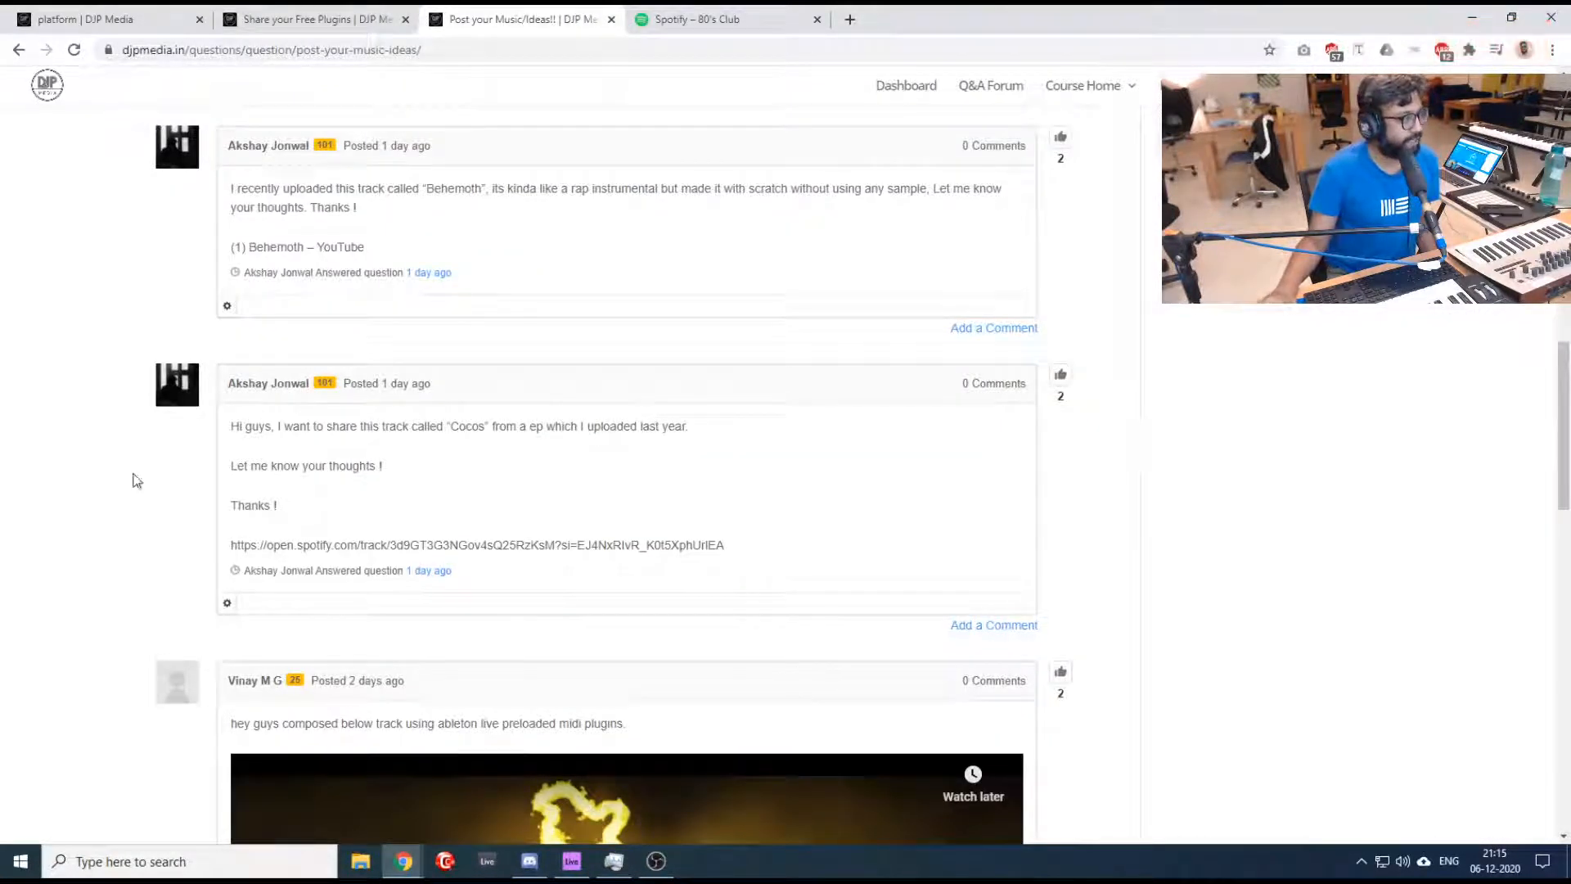
scroll(121, 538, "up", 1)
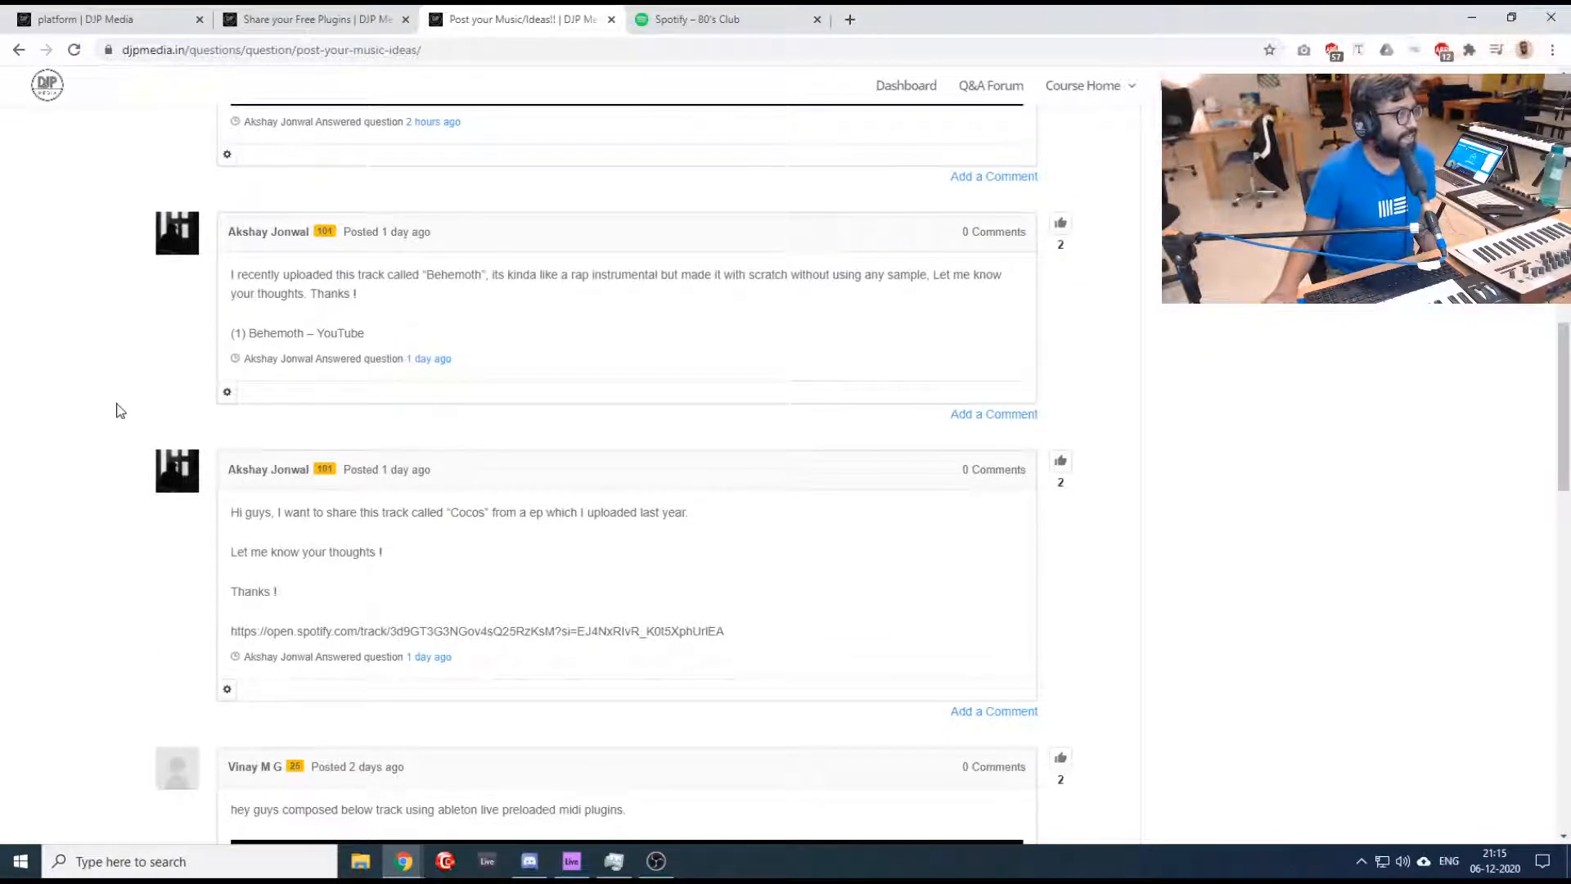
scroll(121, 409, "up", 2)
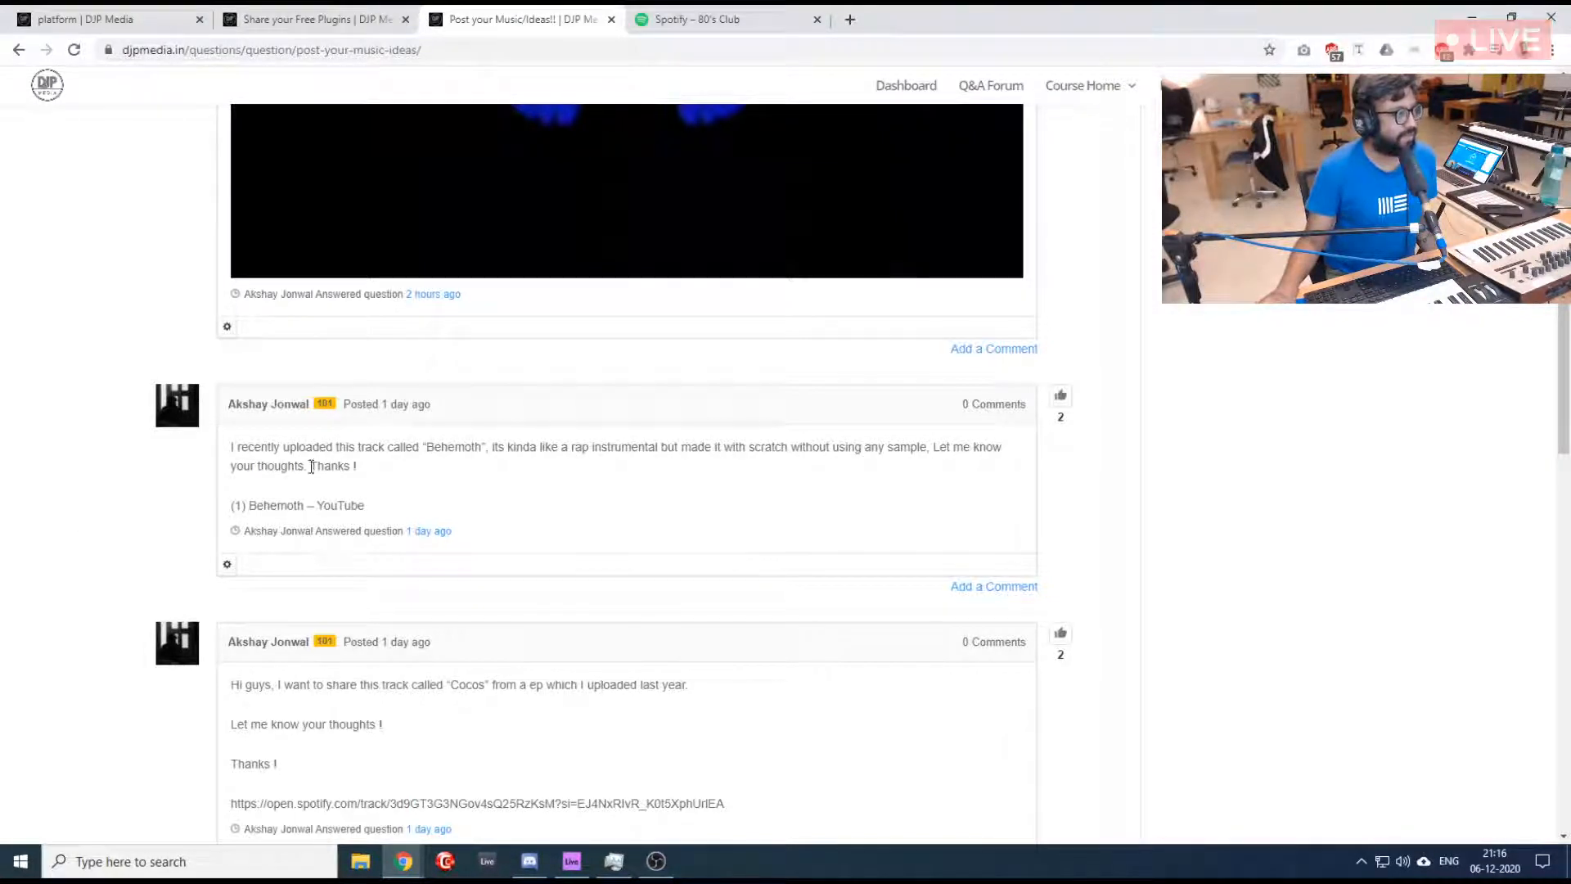
middle_click(295, 507)
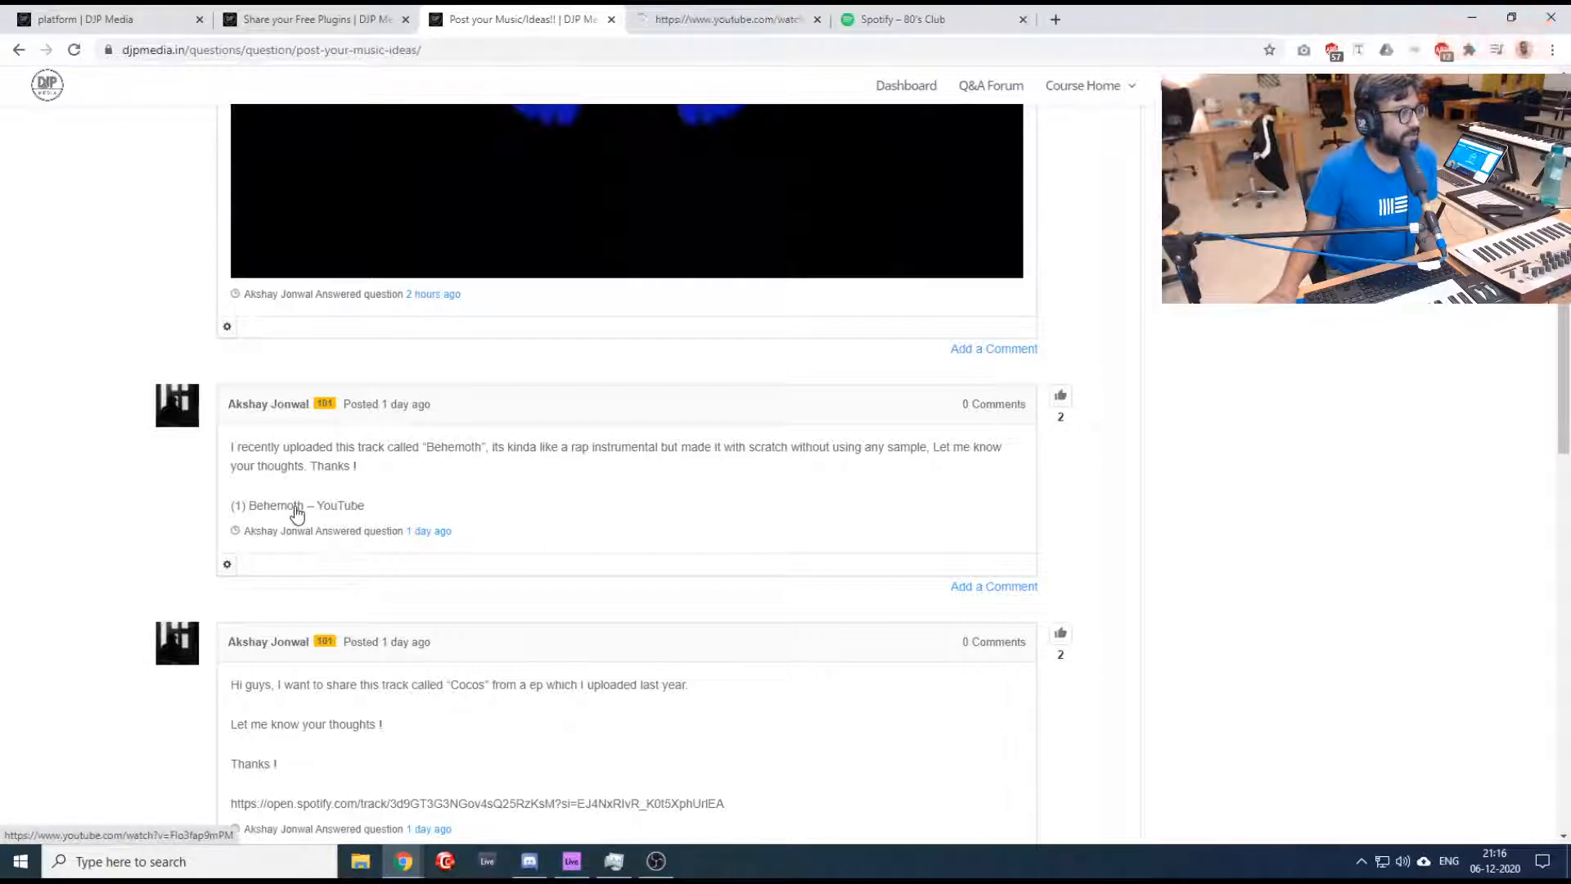
left_click(725, 11)
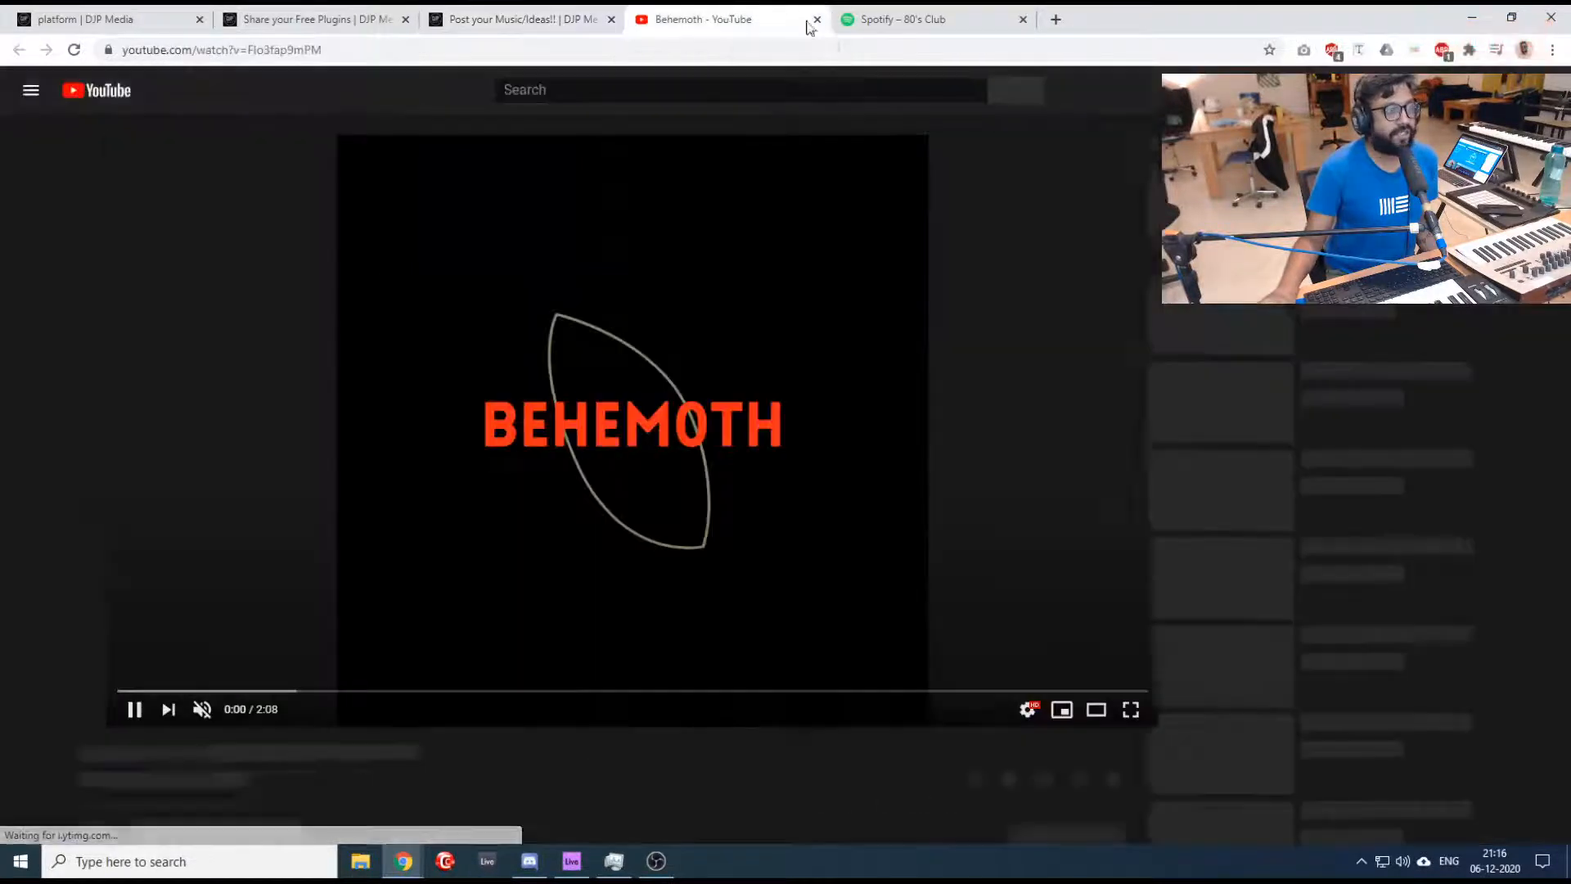
- Close the Spotify page, and play the "Behemoth" video unmuted from near its start
left_click(920, 18)
left_click(1023, 19)
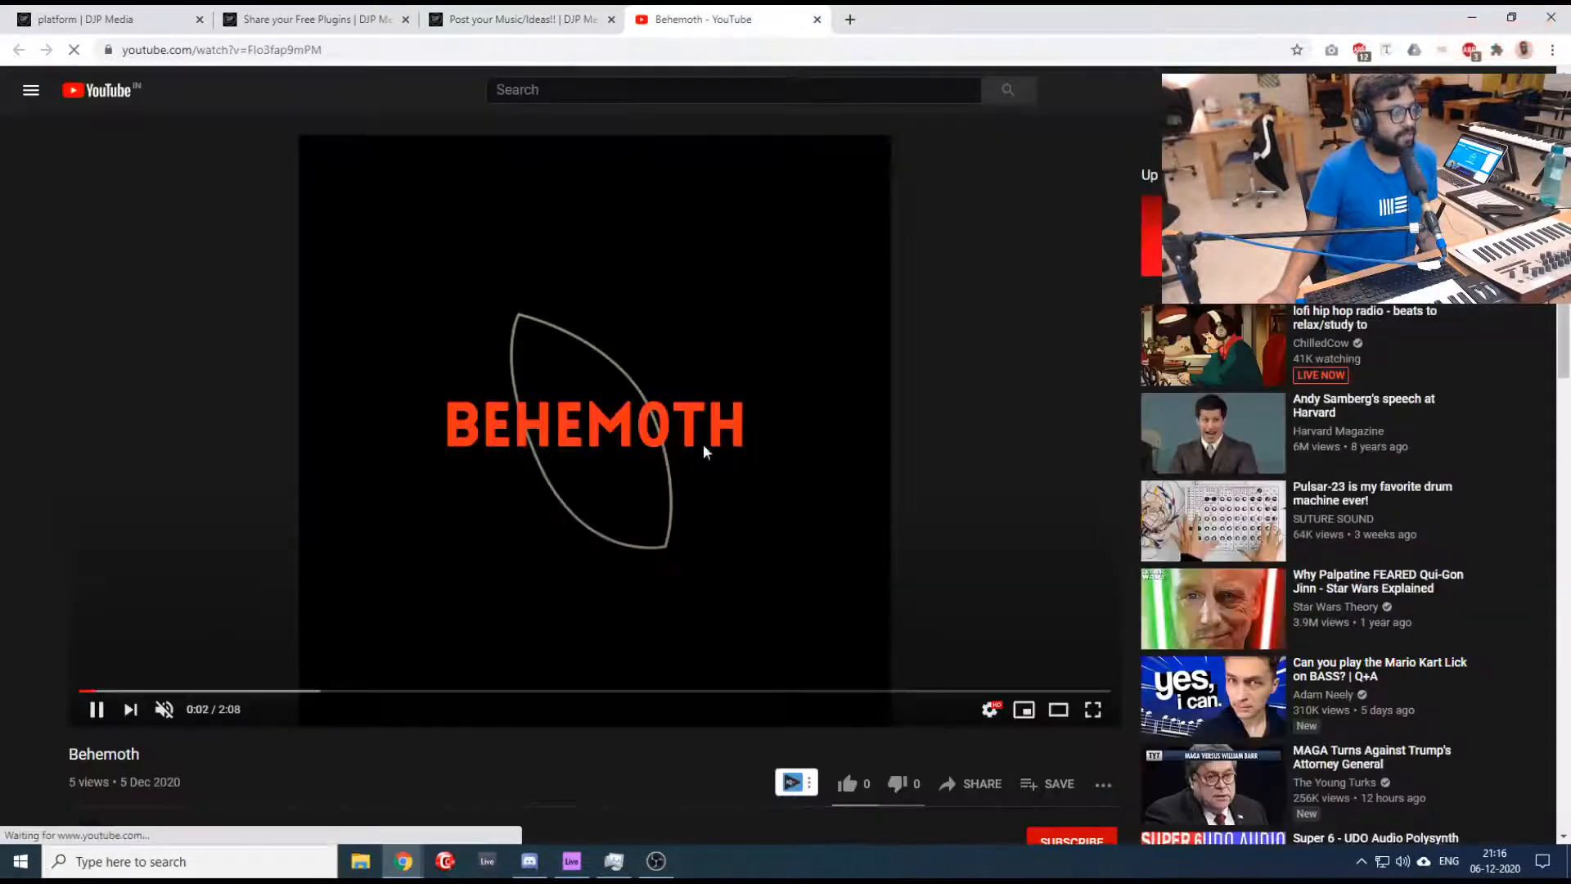
left_click(162, 711)
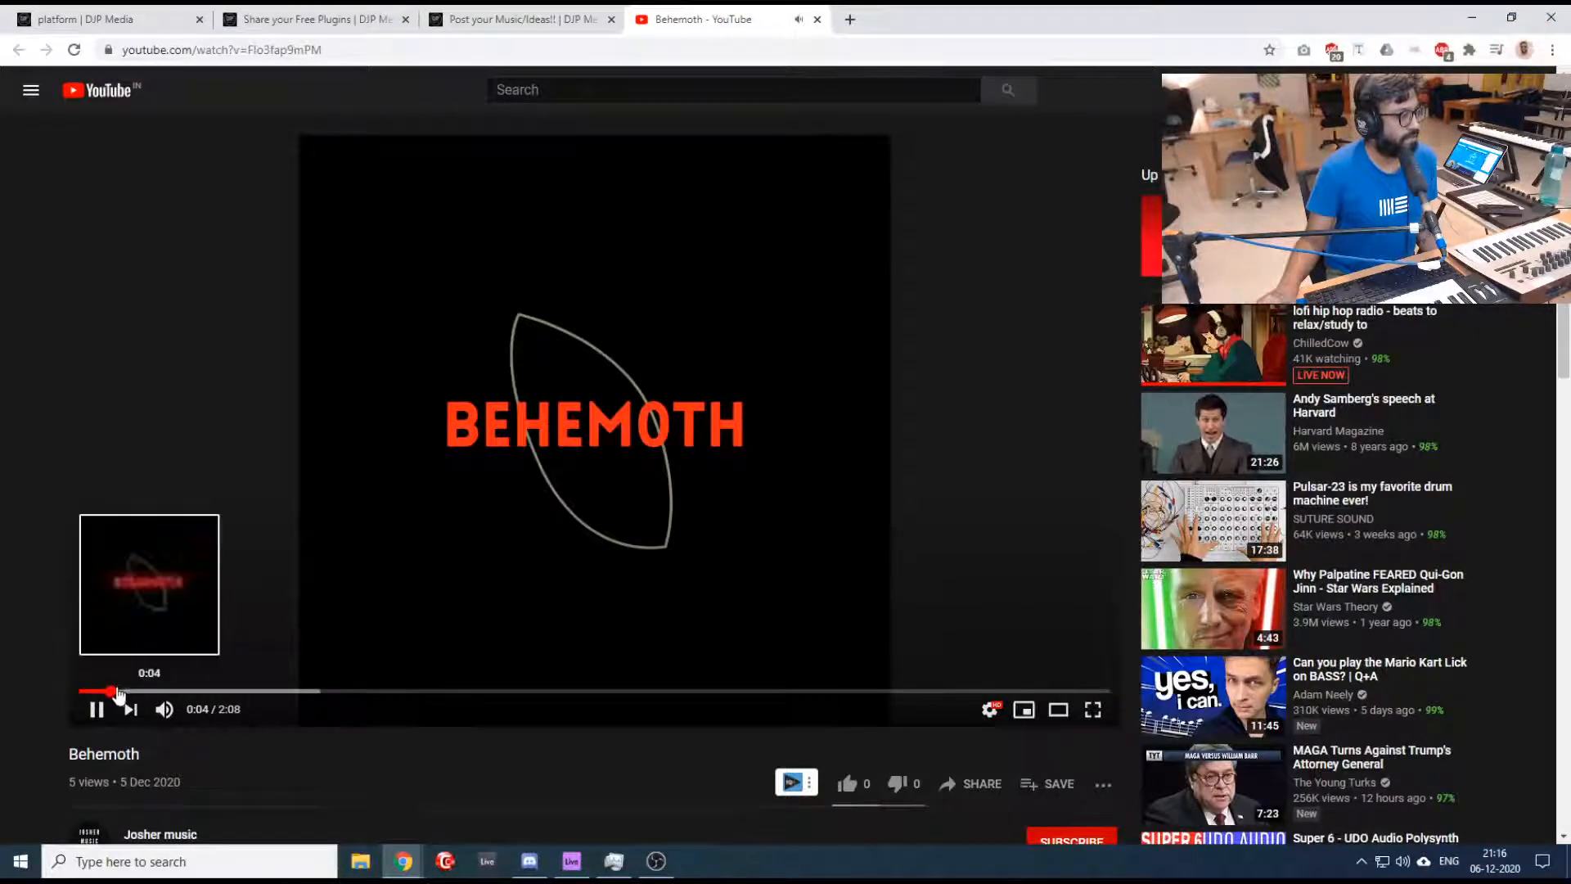
left_click(90, 691)
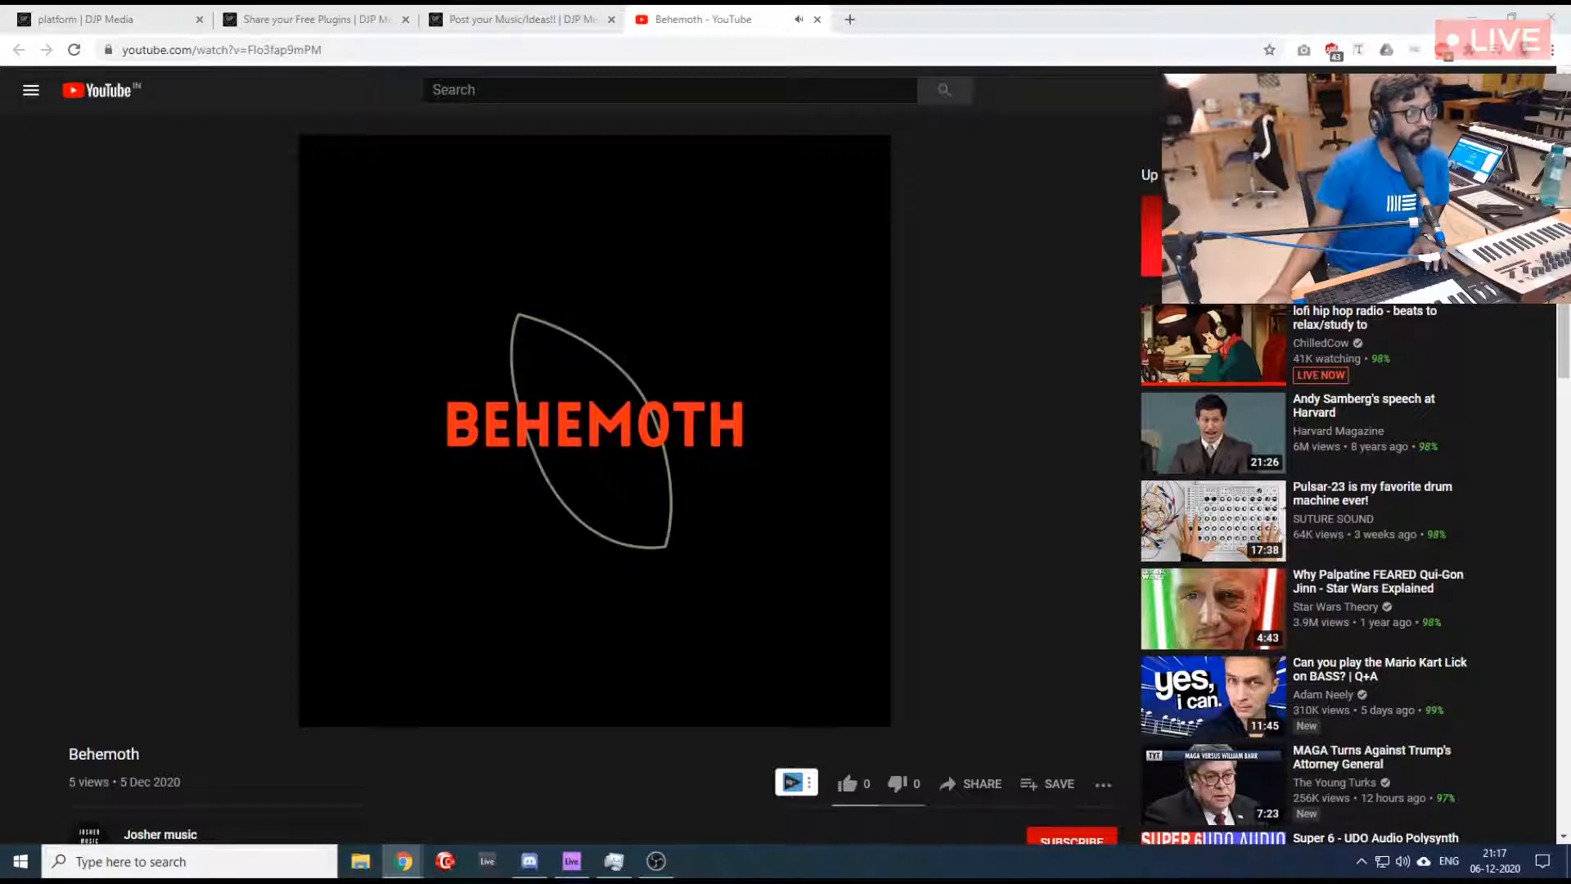
- Check the dashboard's live chat, return to the "Behemoth" video and cancel autoplay of the next video when it ends
mouse_move(590, 563)
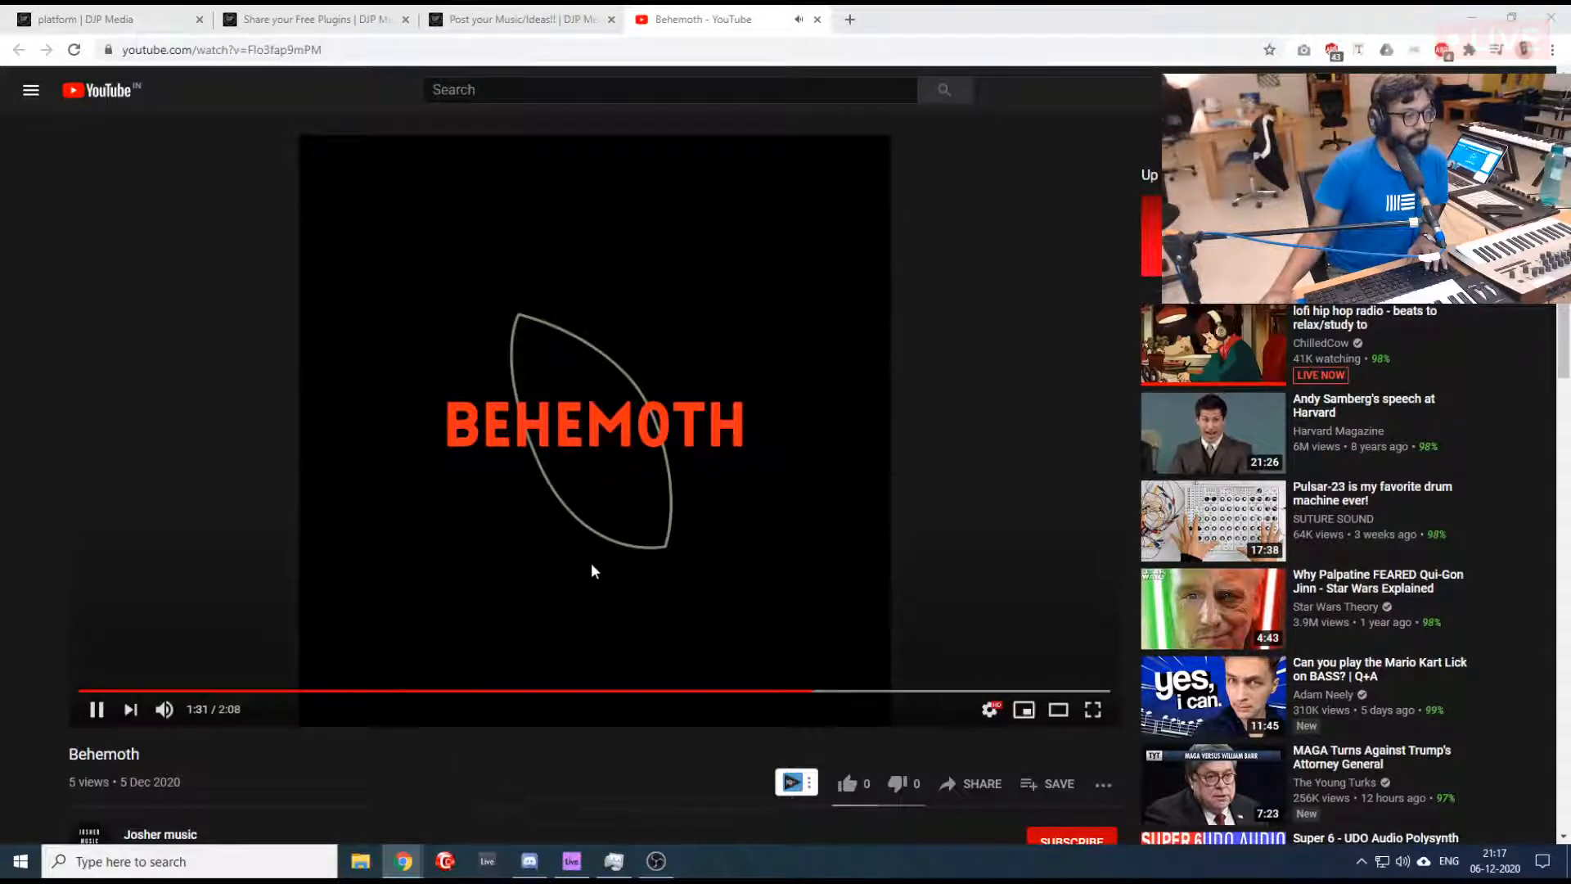
left_click(92, 13)
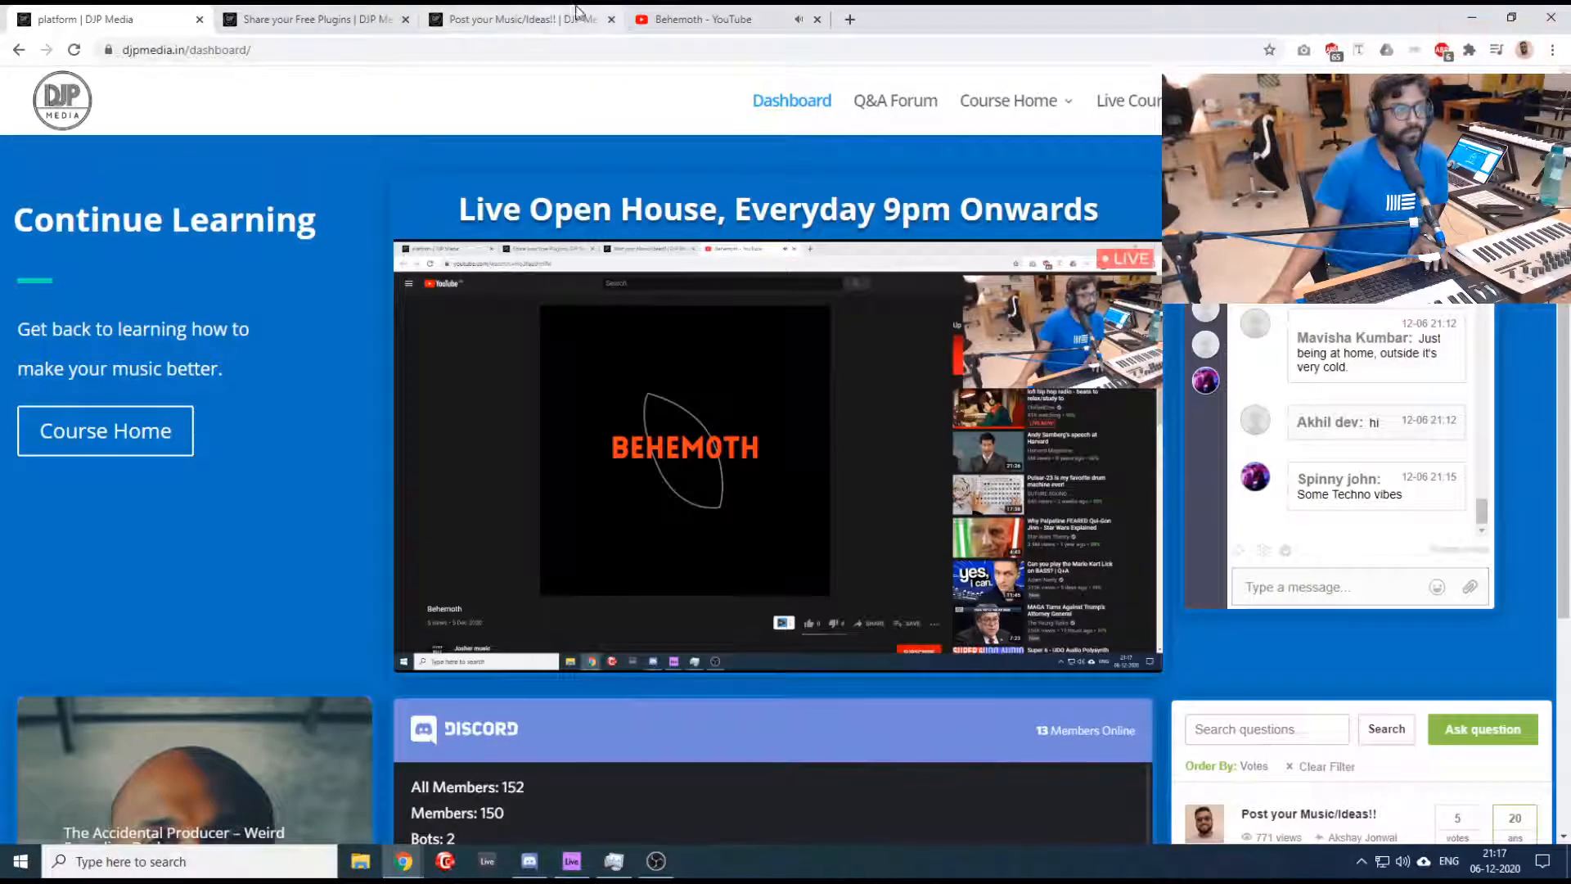
left_click(705, 18)
mouse_move(1019, 341)
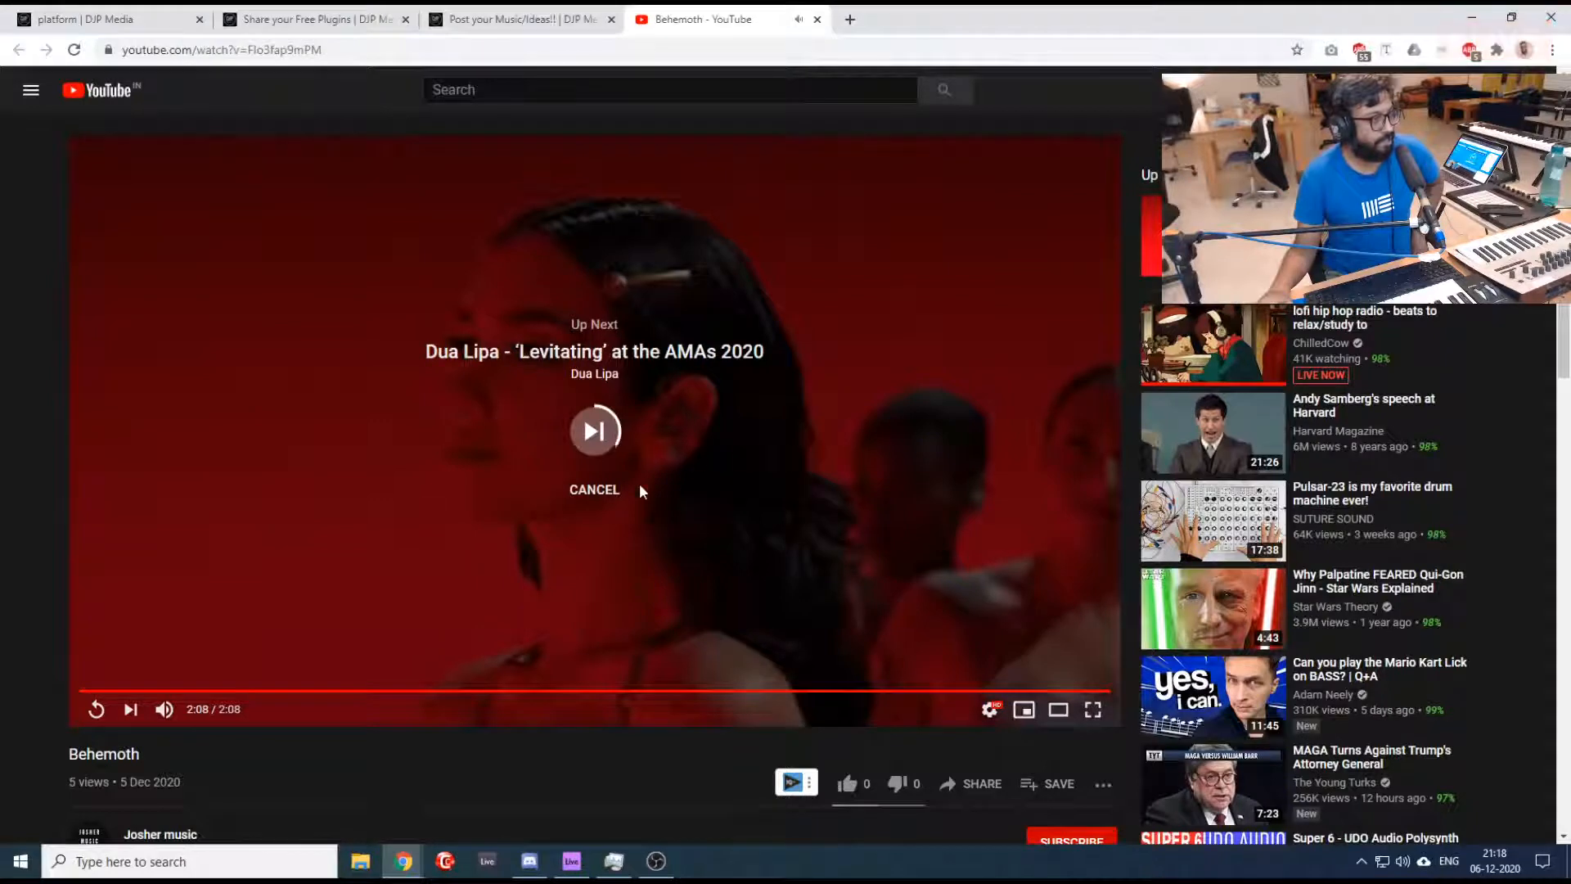
left_click(594, 491)
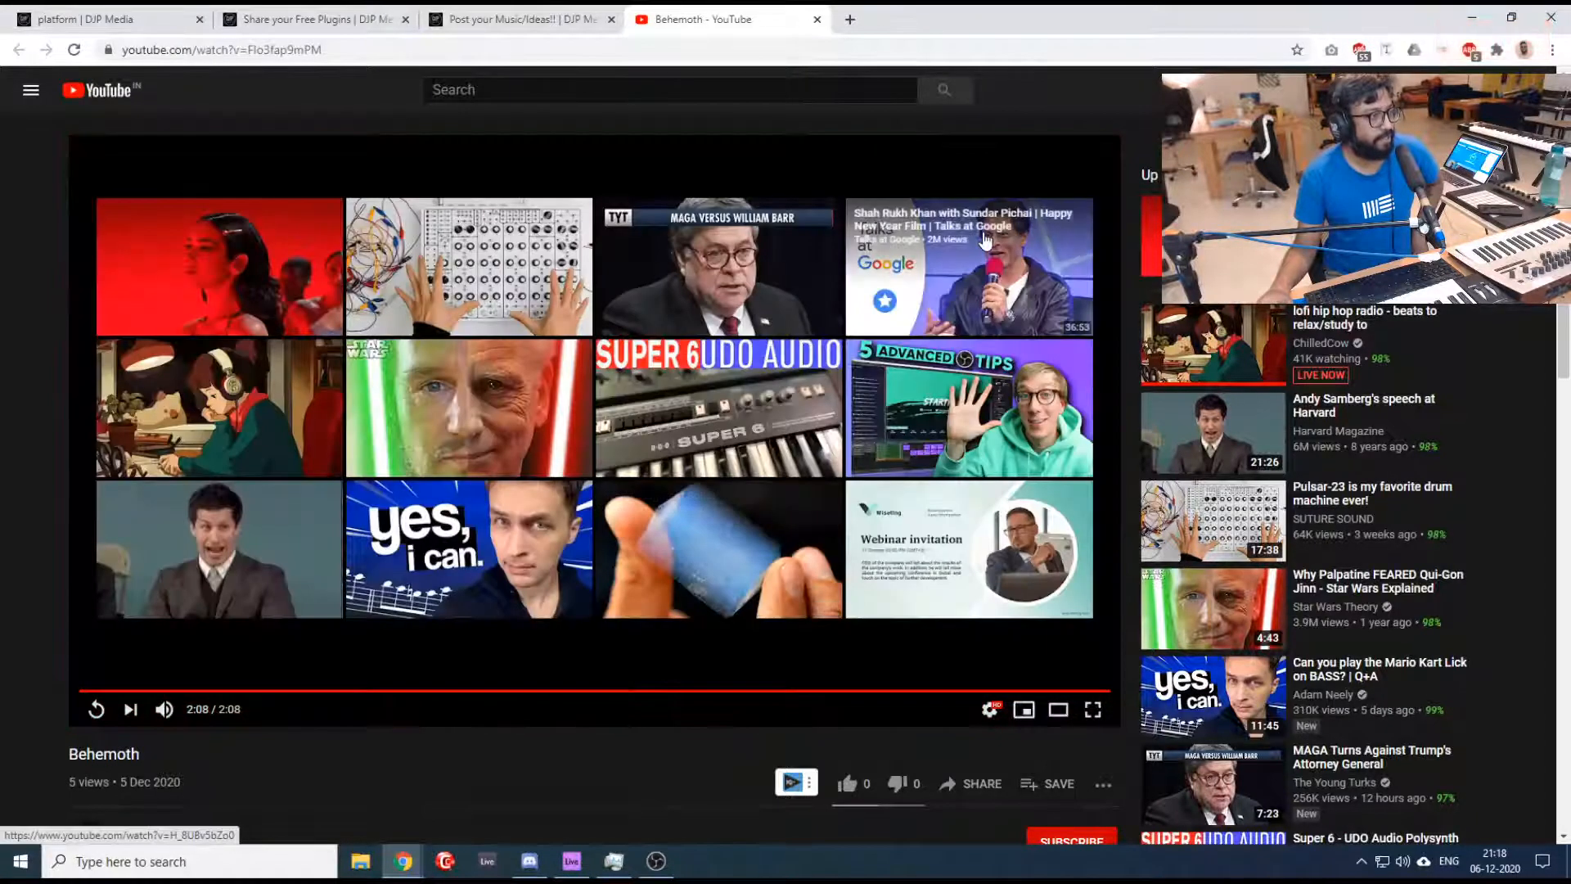
- Return to the music-sharing thread and play the embedded "Inside" video in the answer asking for beat feedback
left_click(501, 18)
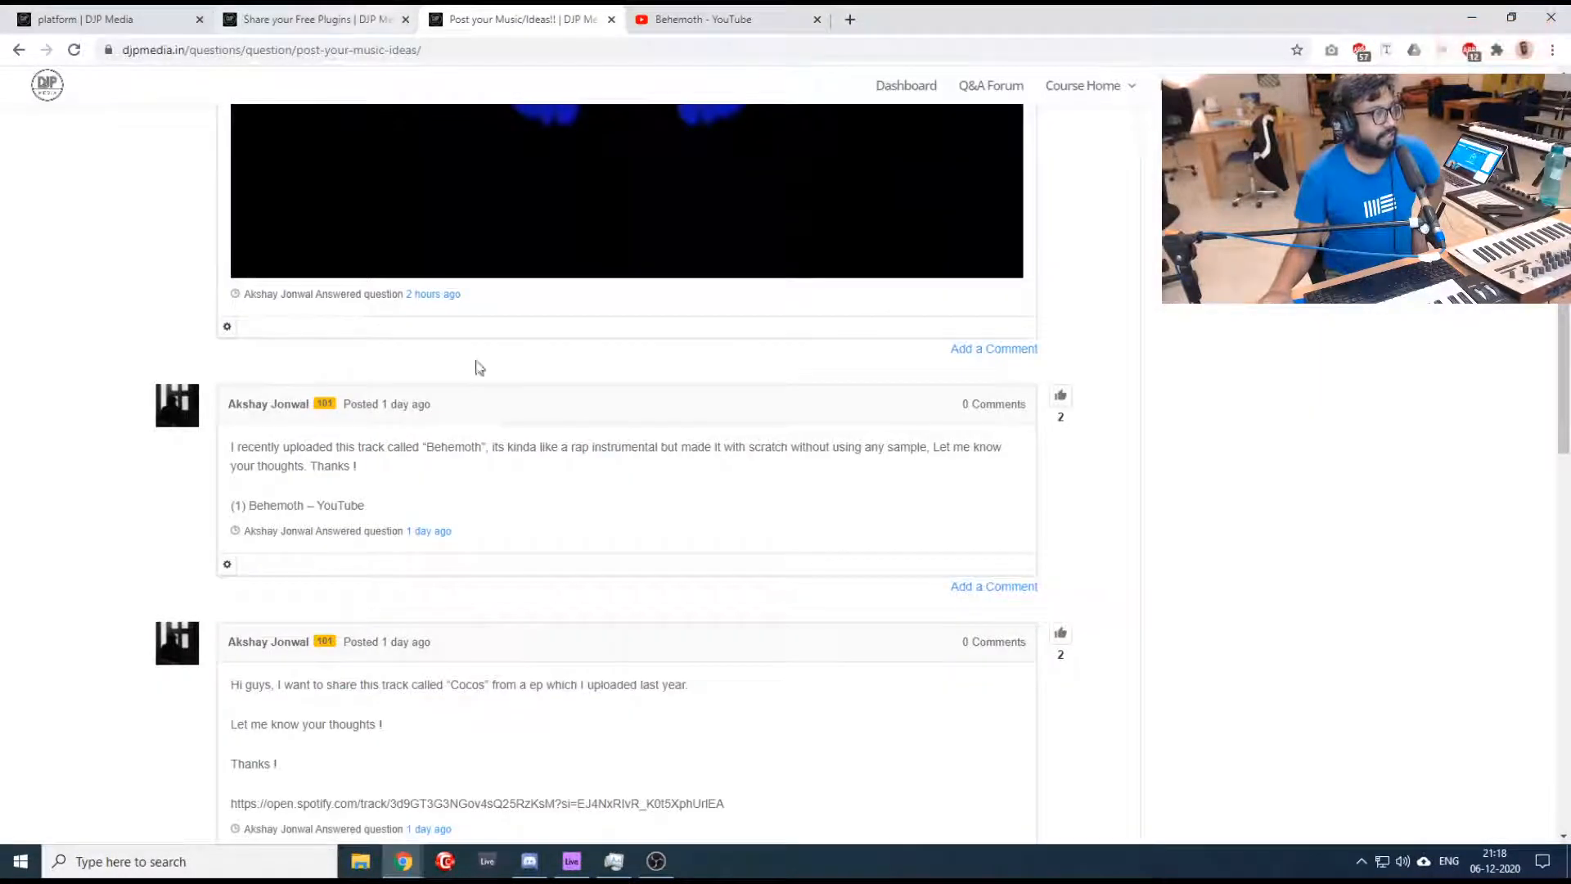
scroll(507, 540, "up", 6)
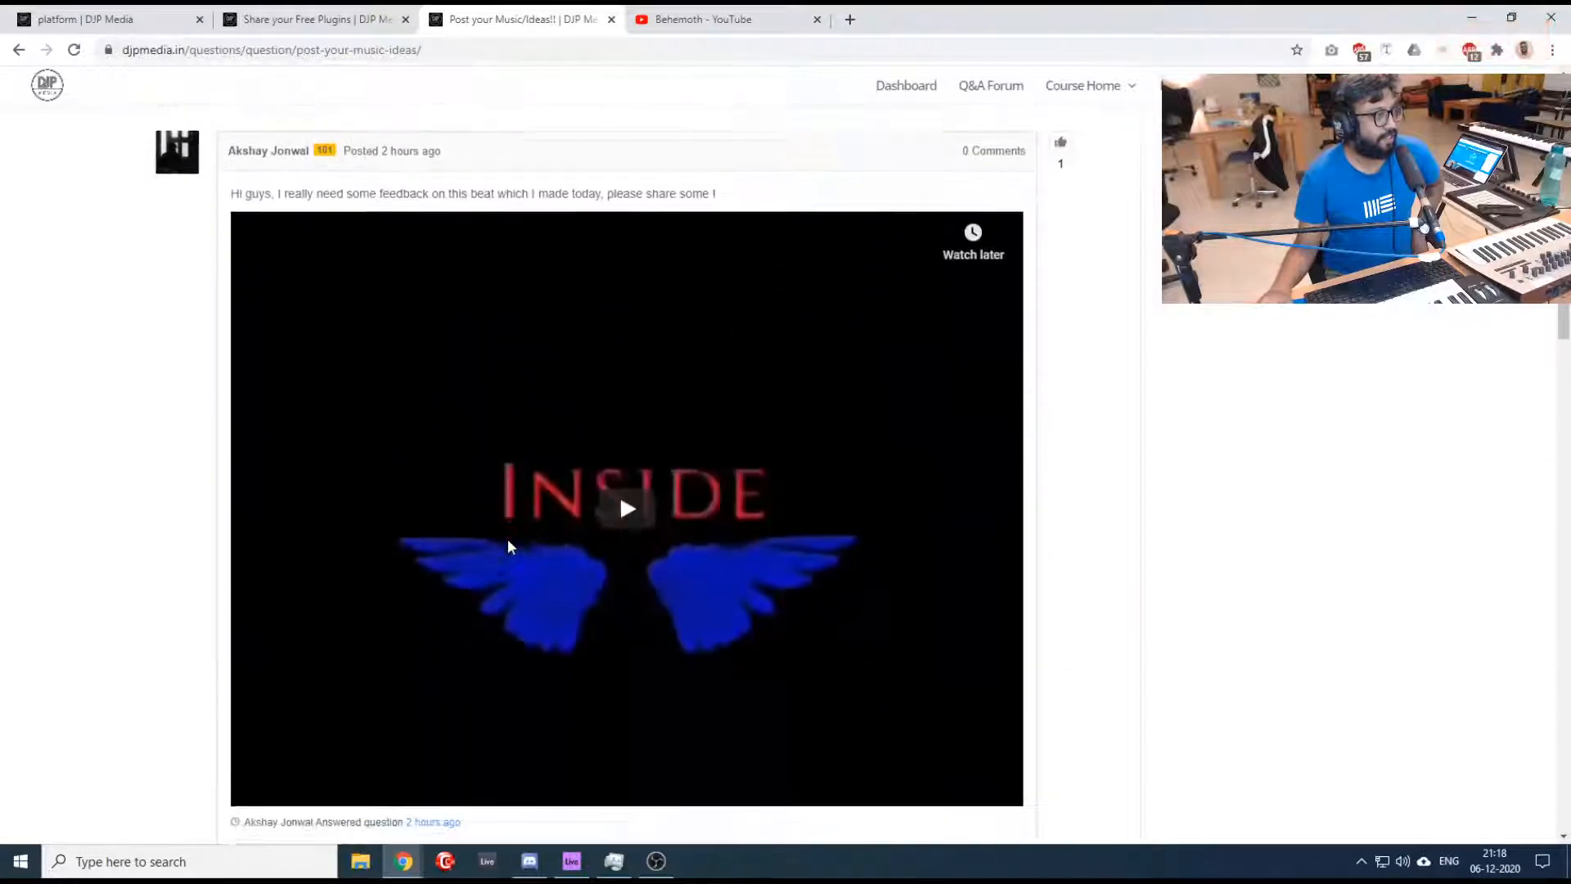
scroll(508, 545, "down", 1)
scroll(508, 546, "up", 1)
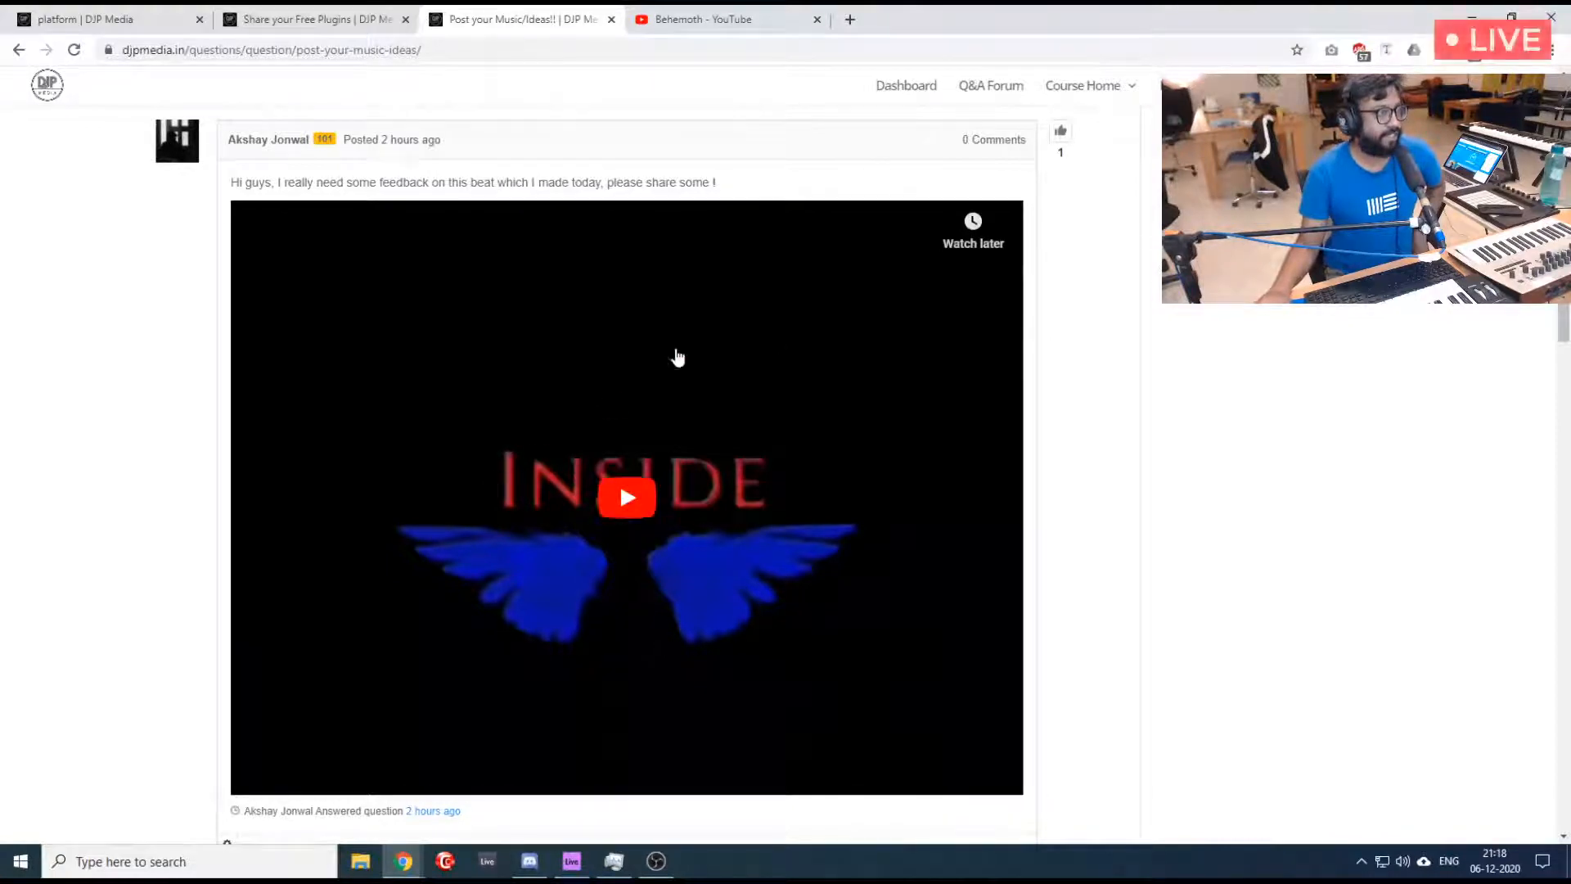
left_click(625, 495)
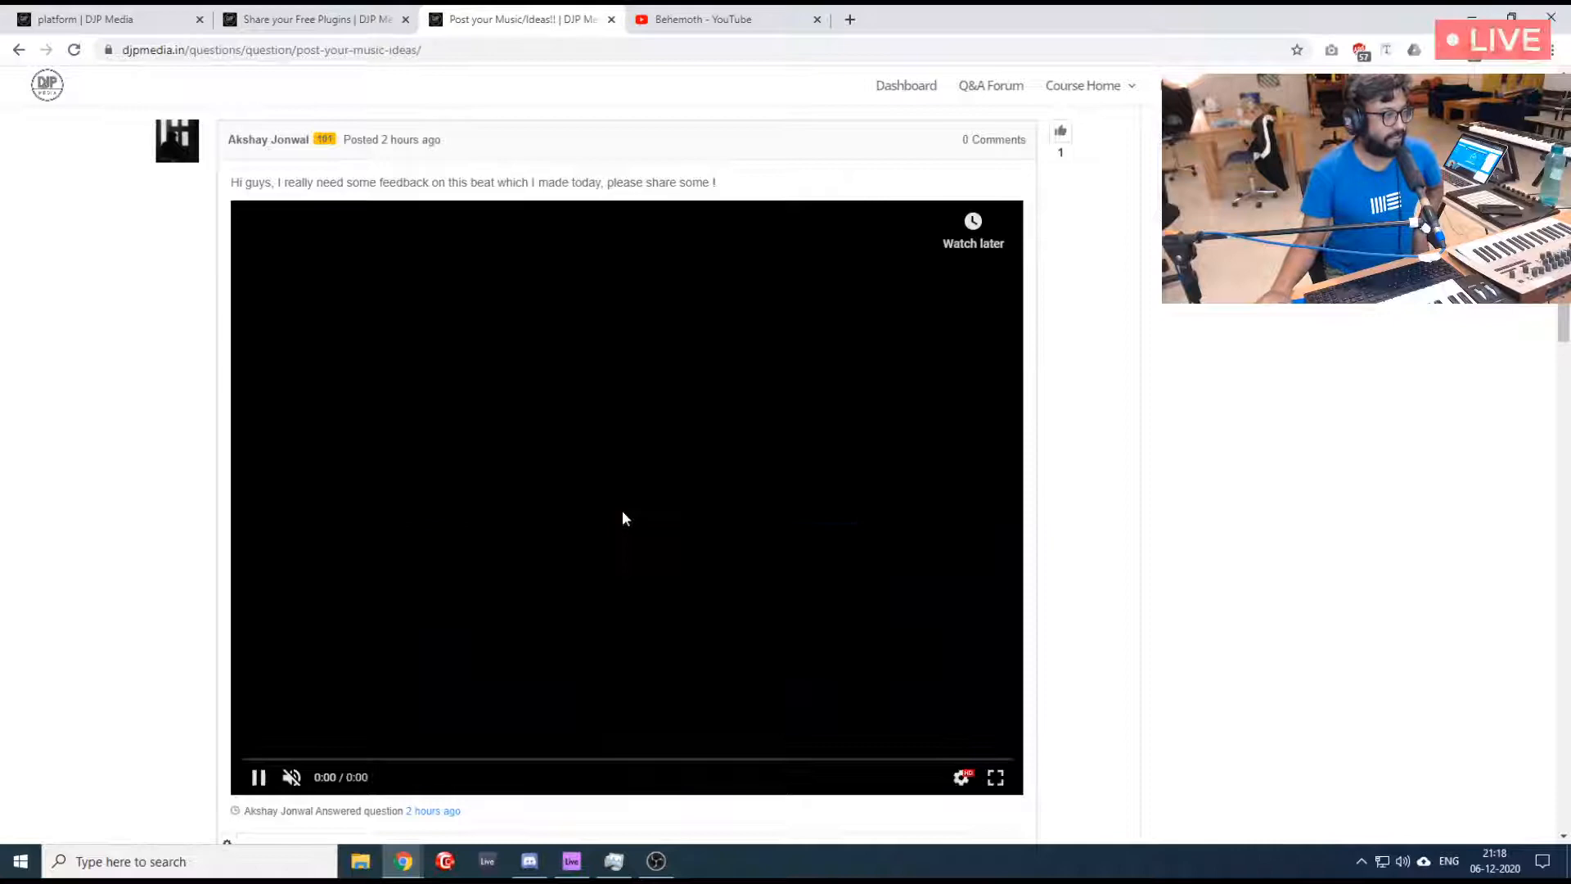
- Unmute the embedded "Monster Type Beat" video and set its playback quality to 1080p
left_click(292, 779)
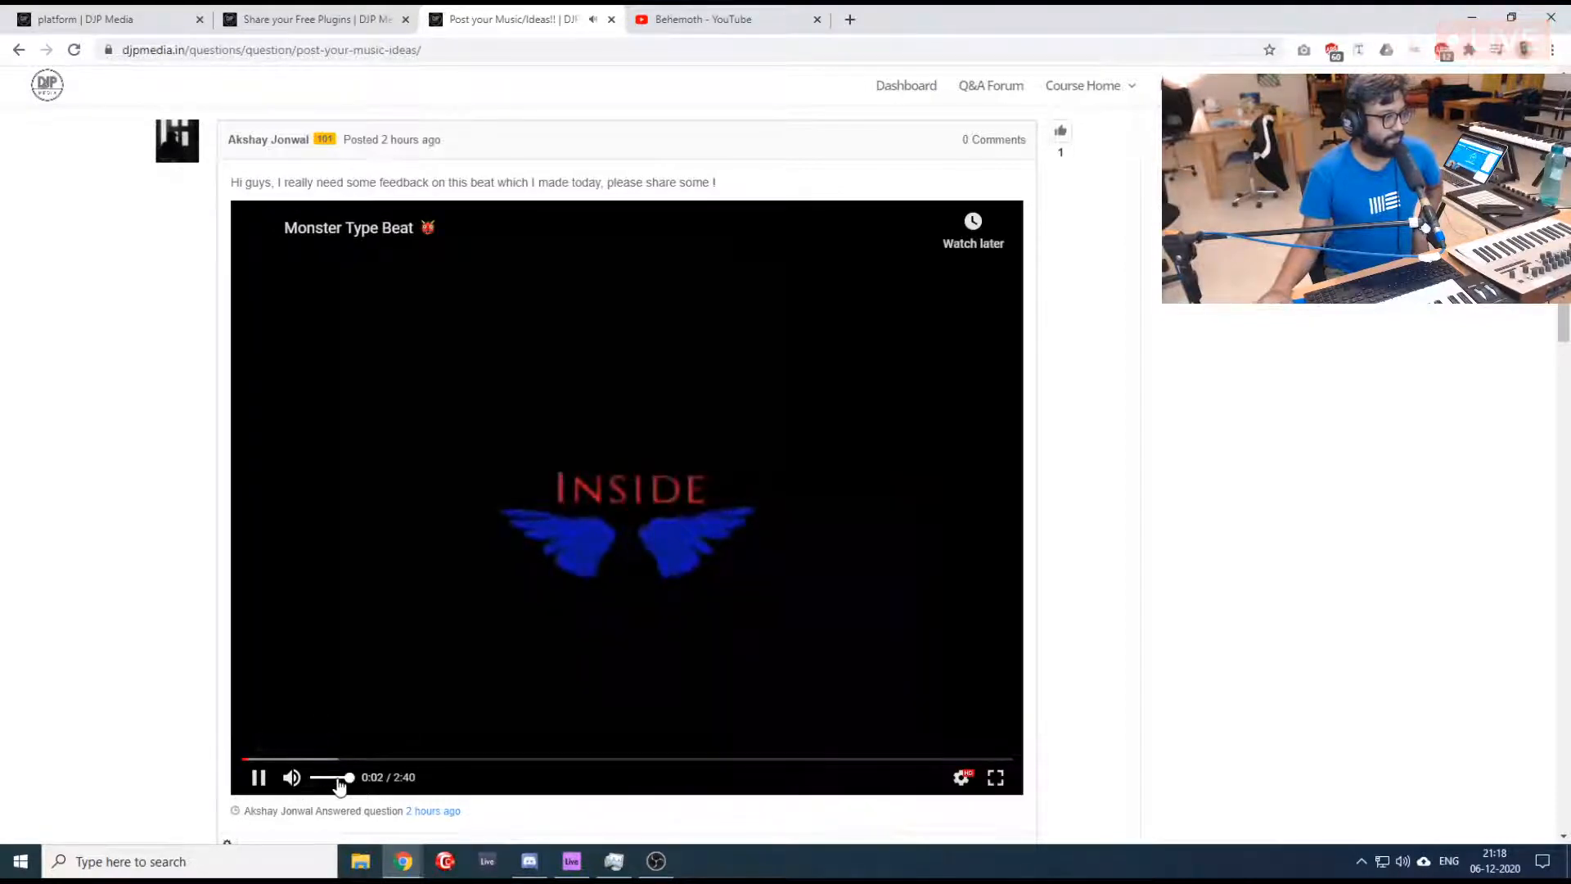
left_click(961, 777)
left_click(959, 725)
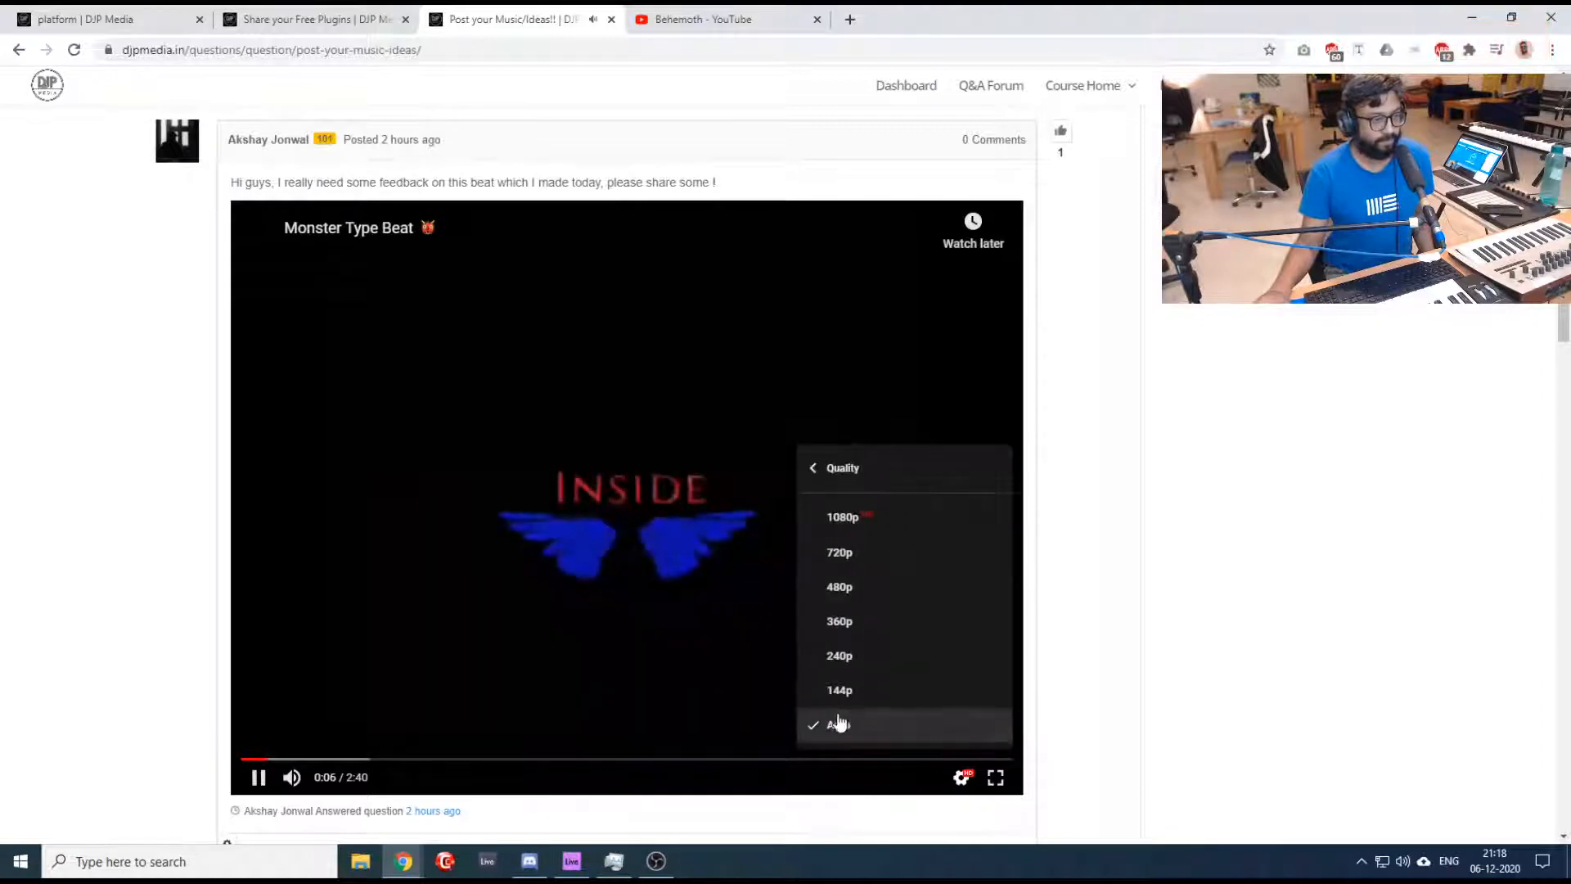
left_click(852, 516)
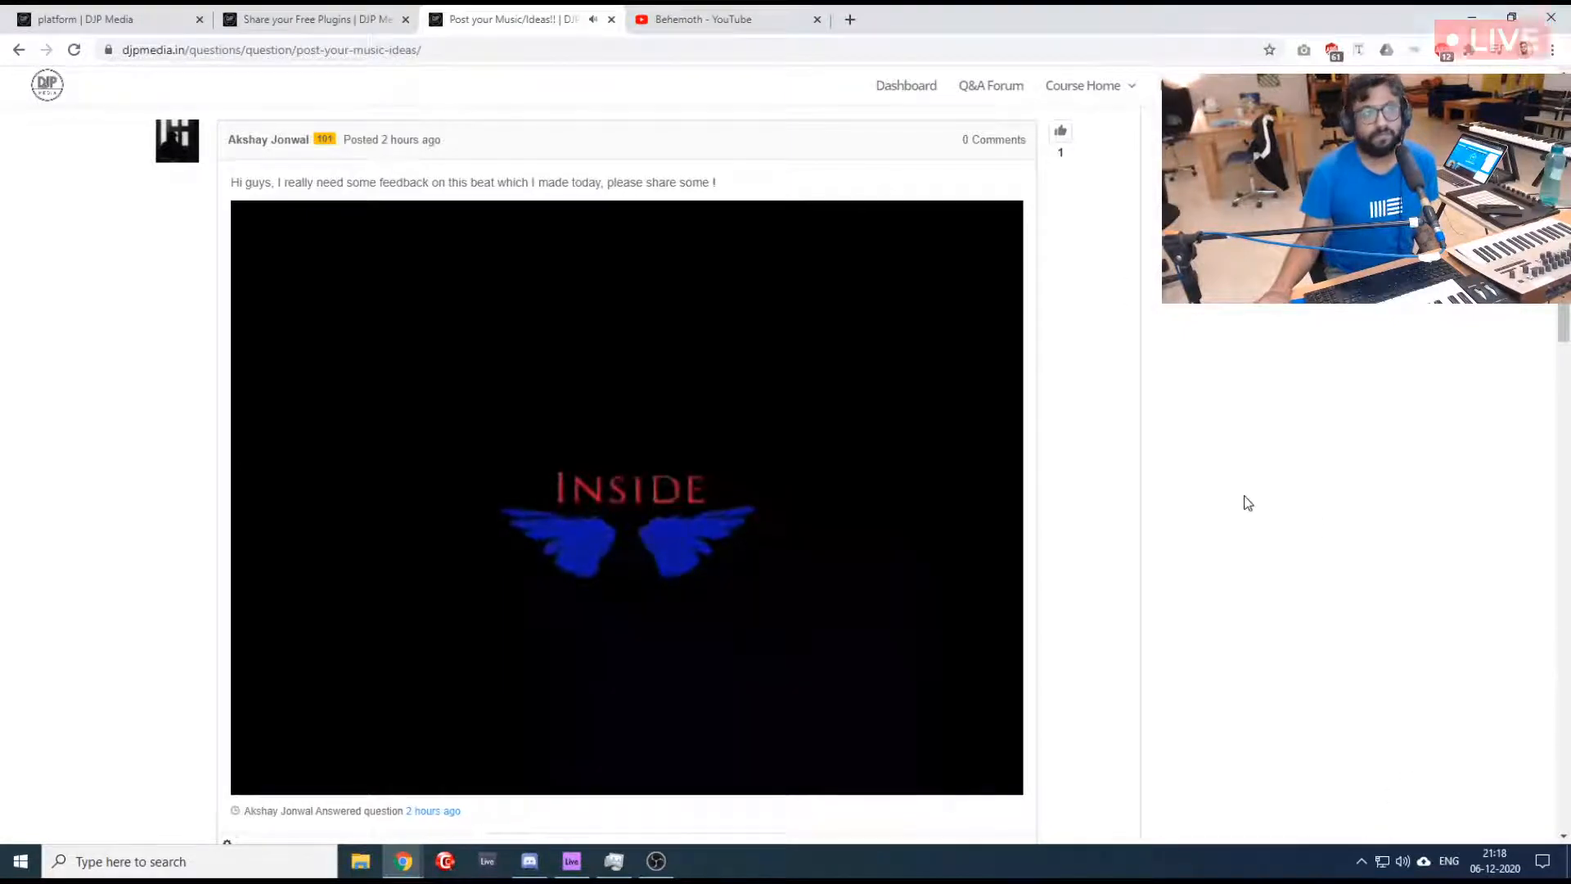
- Close the finished "Behemoth" YouTube page and return to the music-sharing thread
left_click(715, 19)
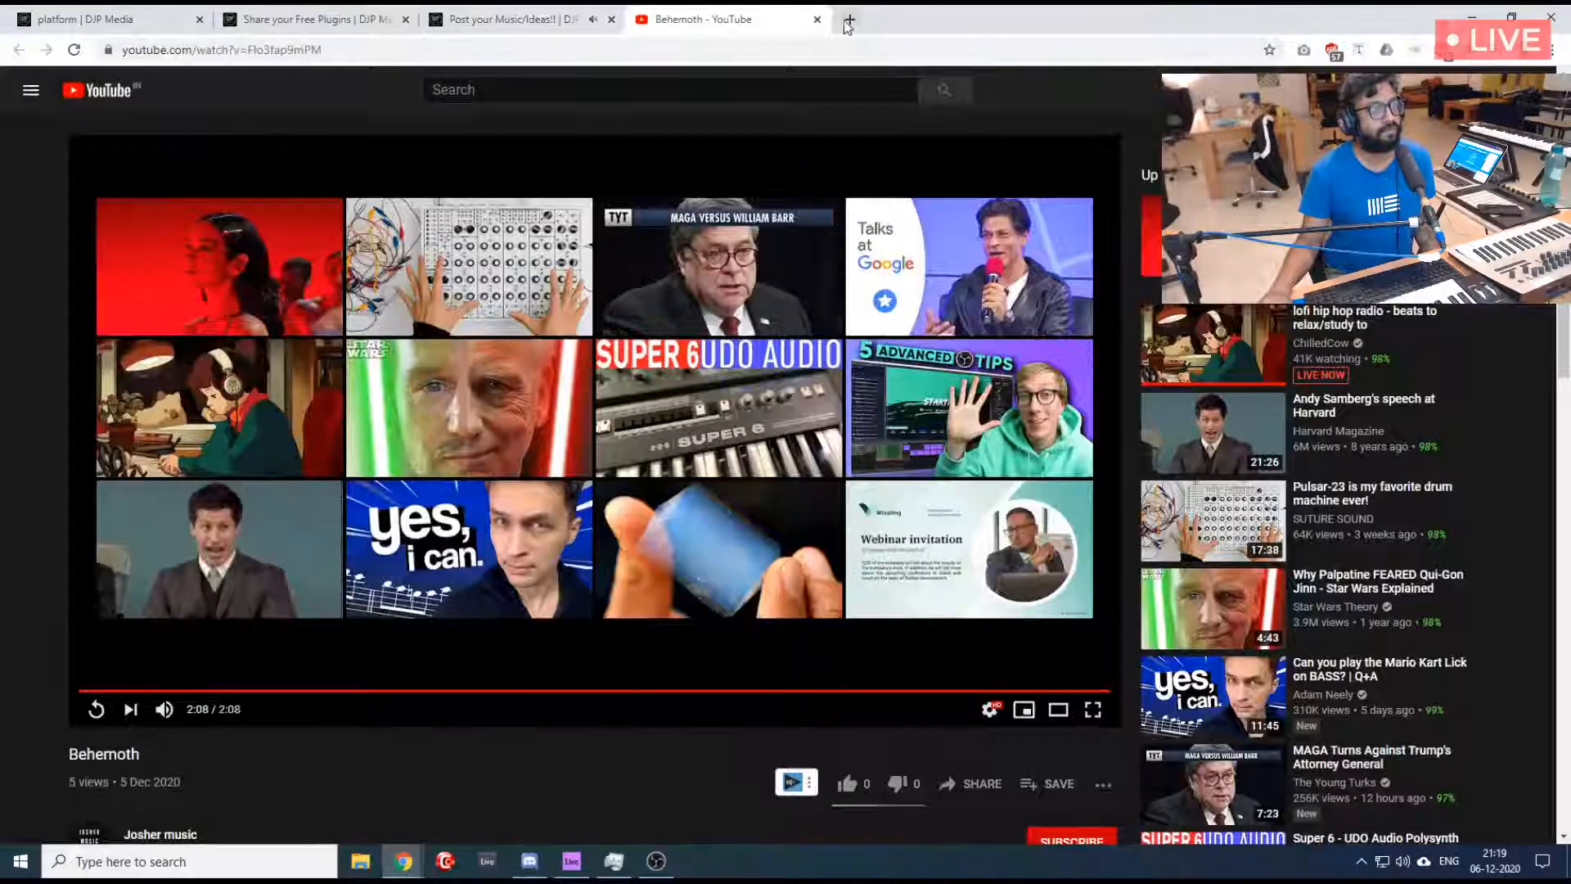
left_click(816, 18)
scroll(58, 425, "up", 2)
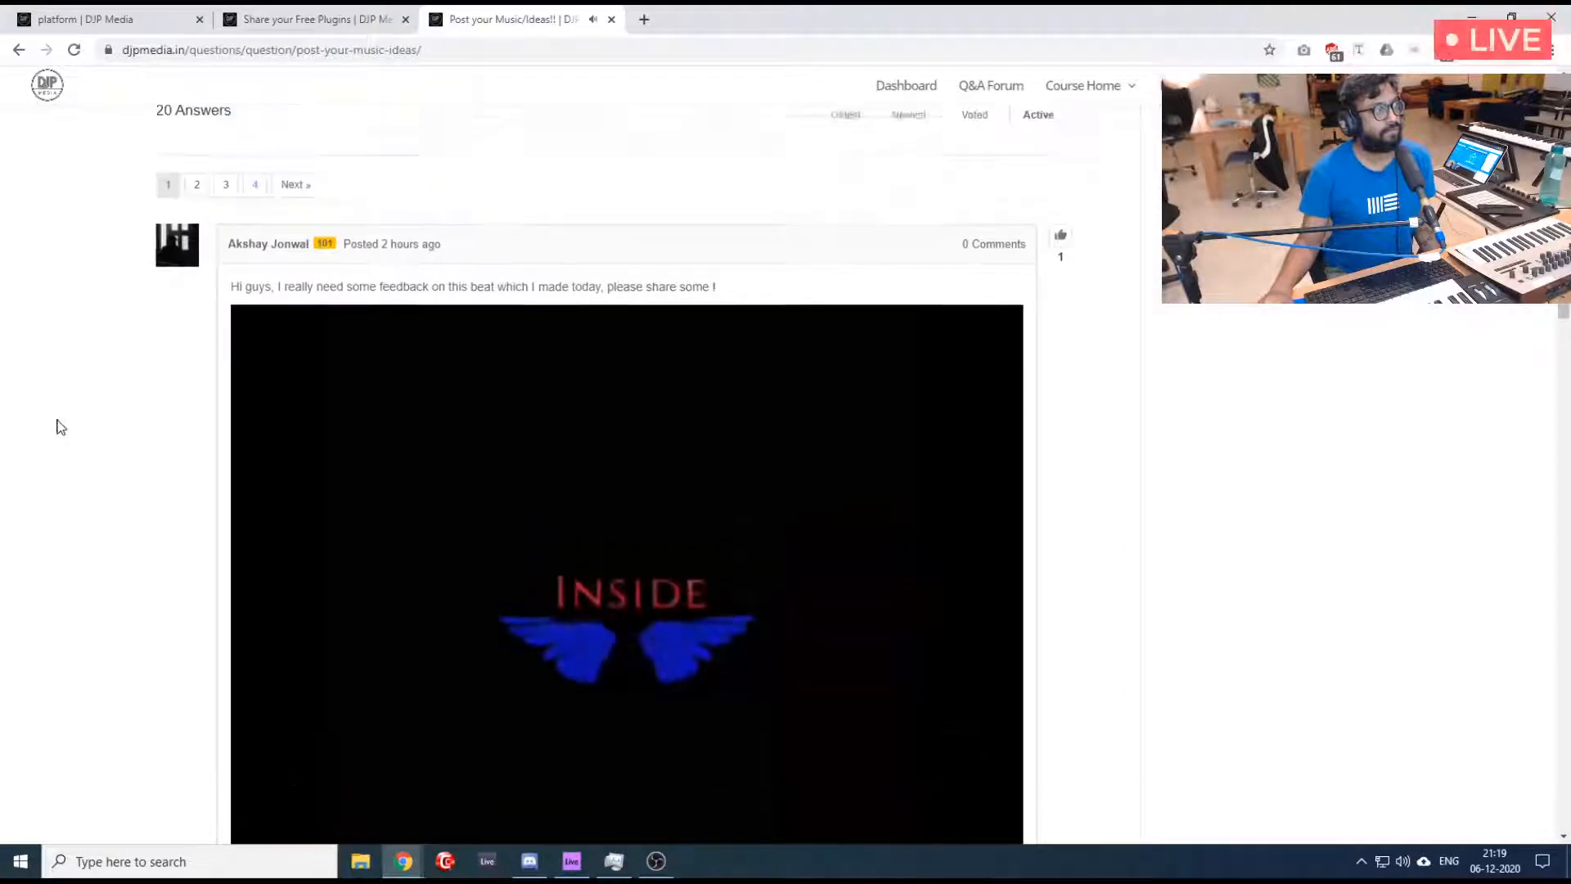
scroll(59, 426, "down", 1)
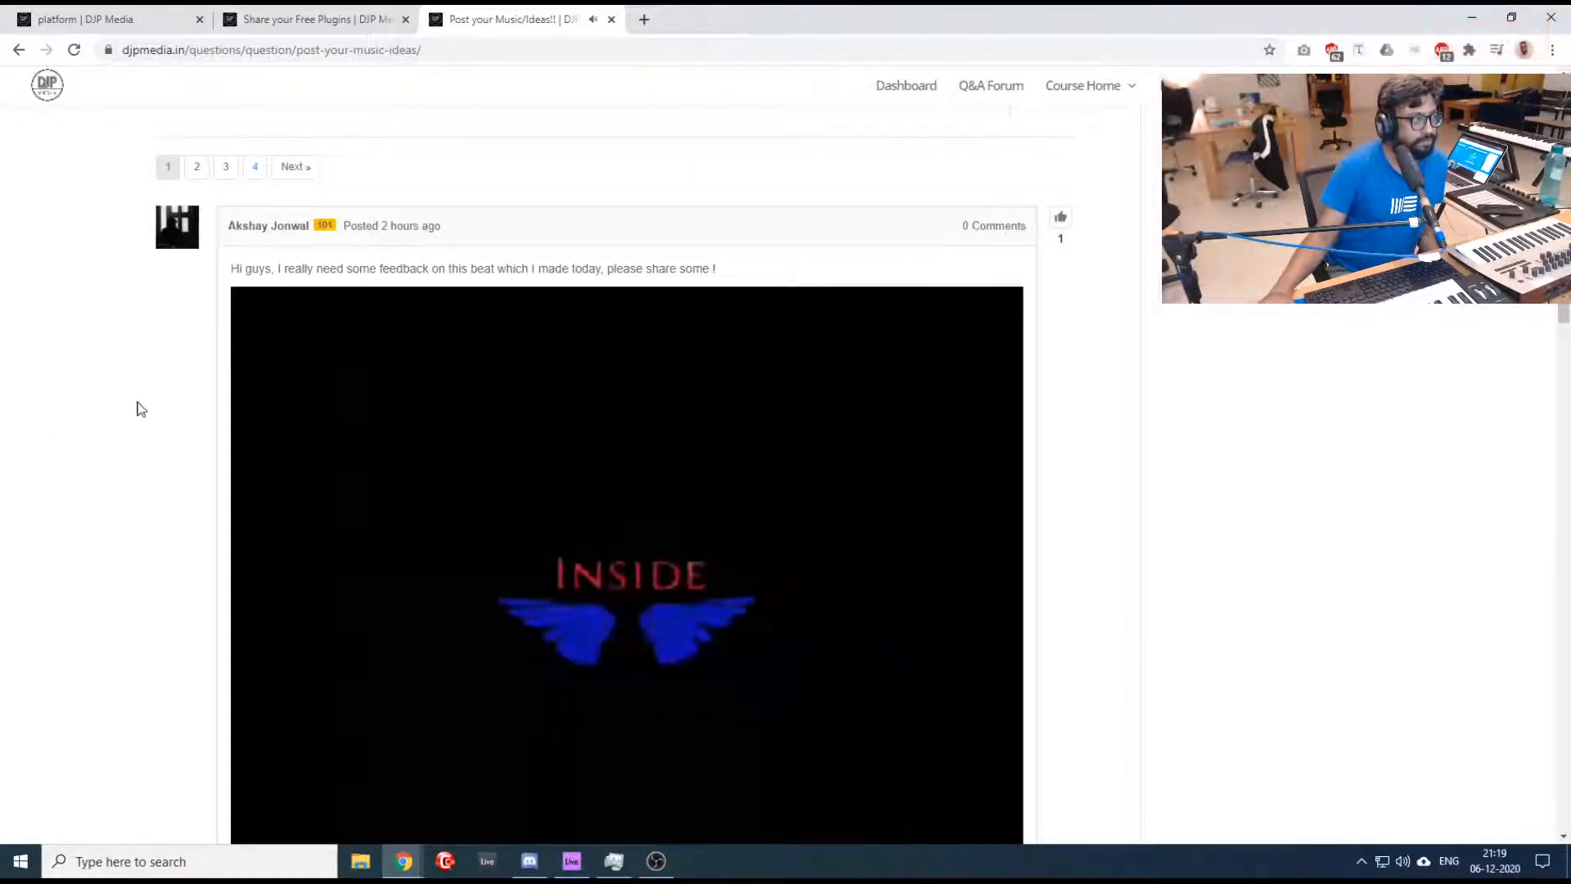
scroll(143, 407, "up", 5)
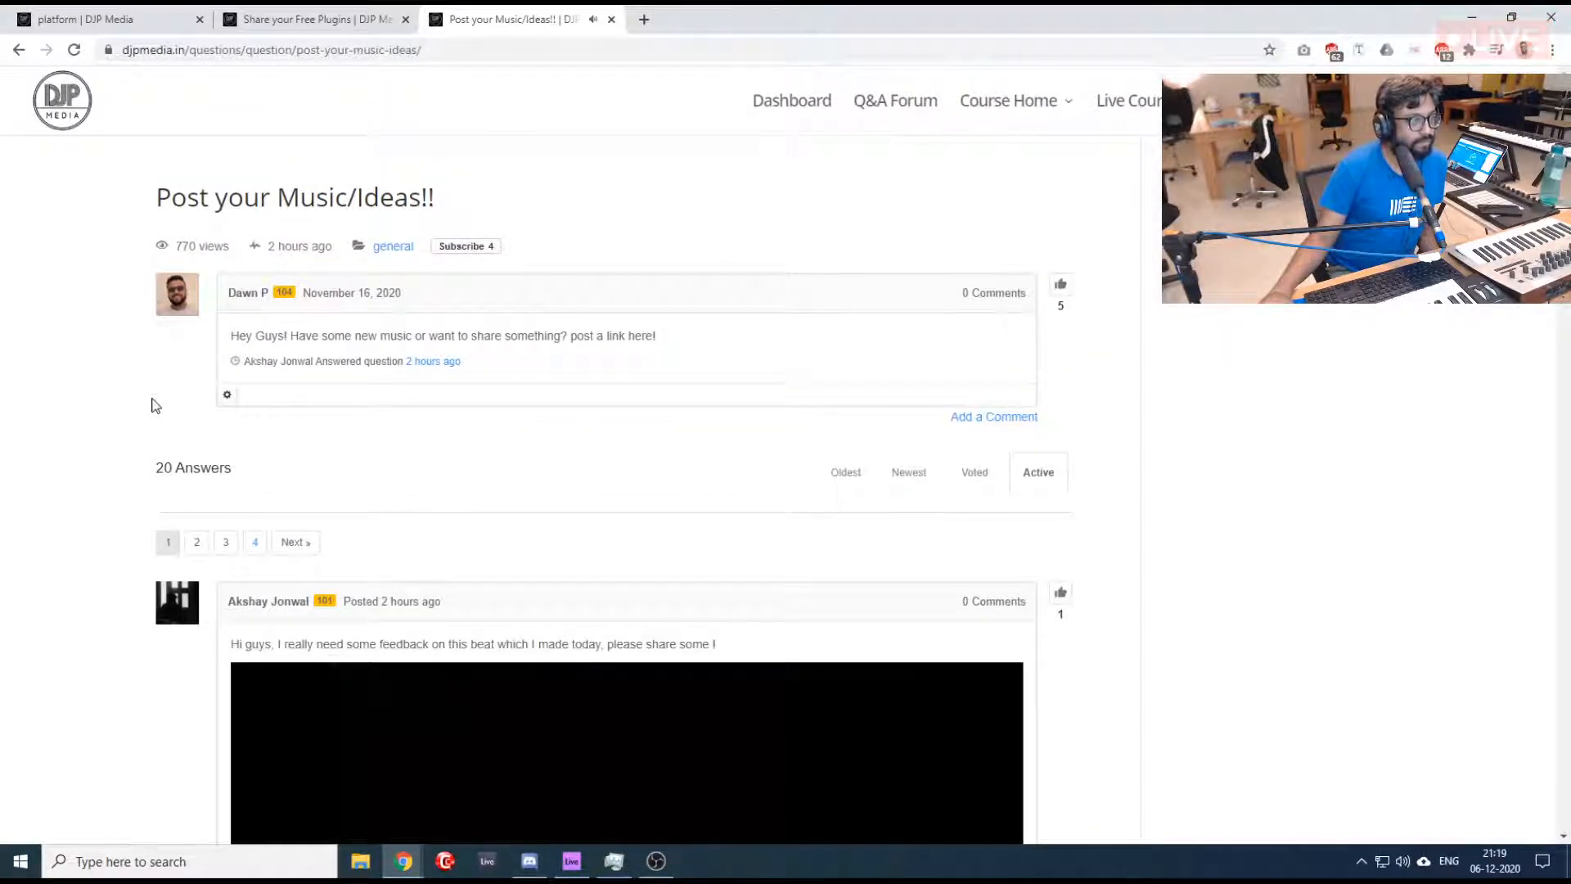
scroll(156, 406, "down", 4)
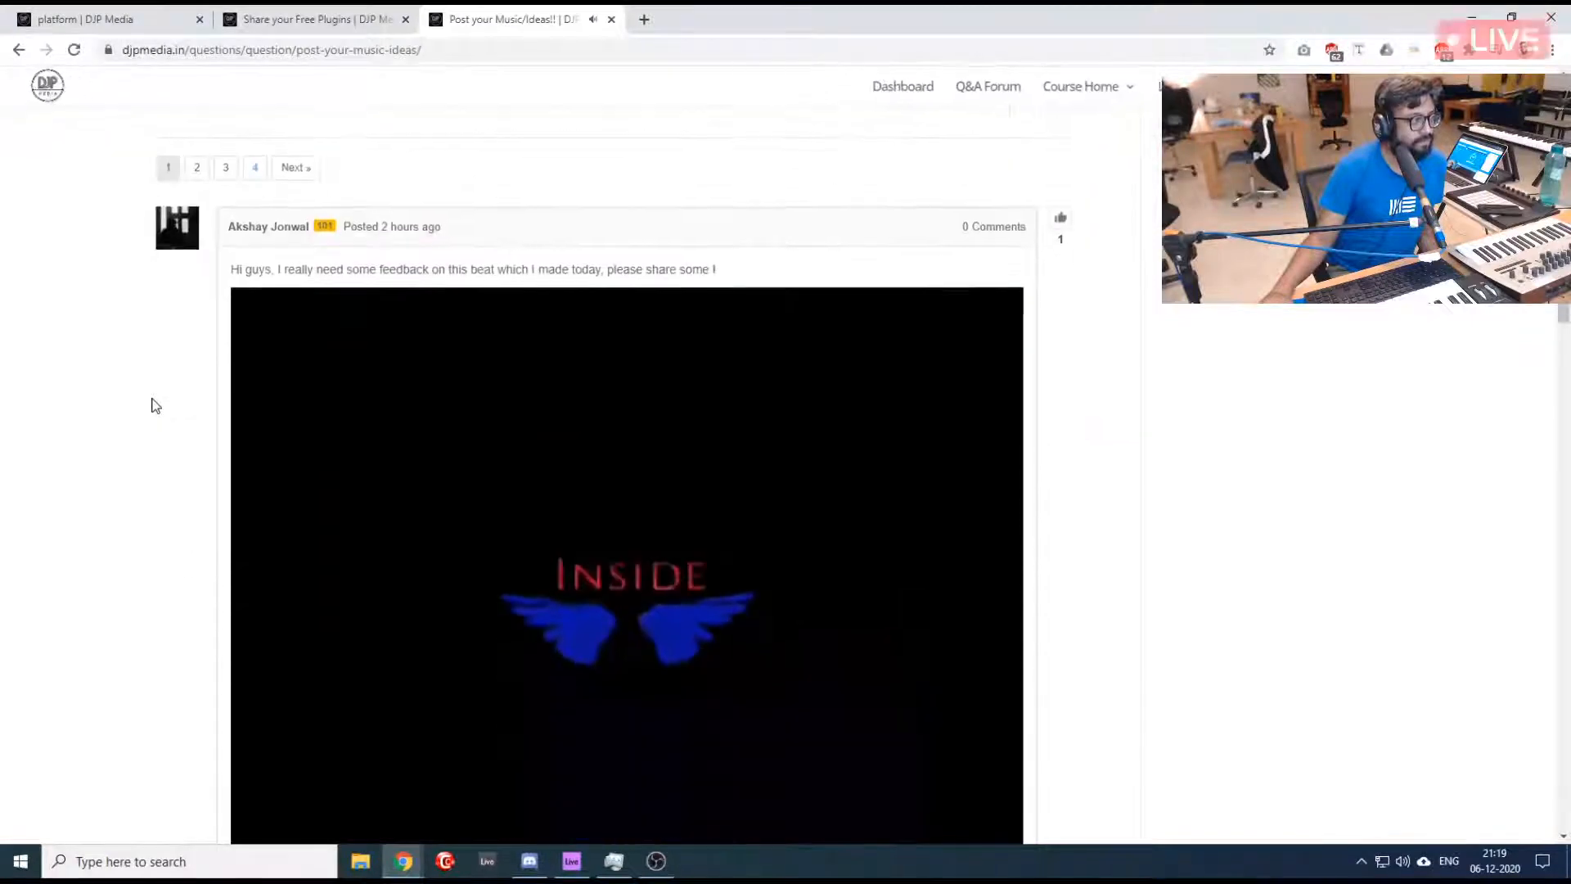
scroll(156, 406, "up", 4)
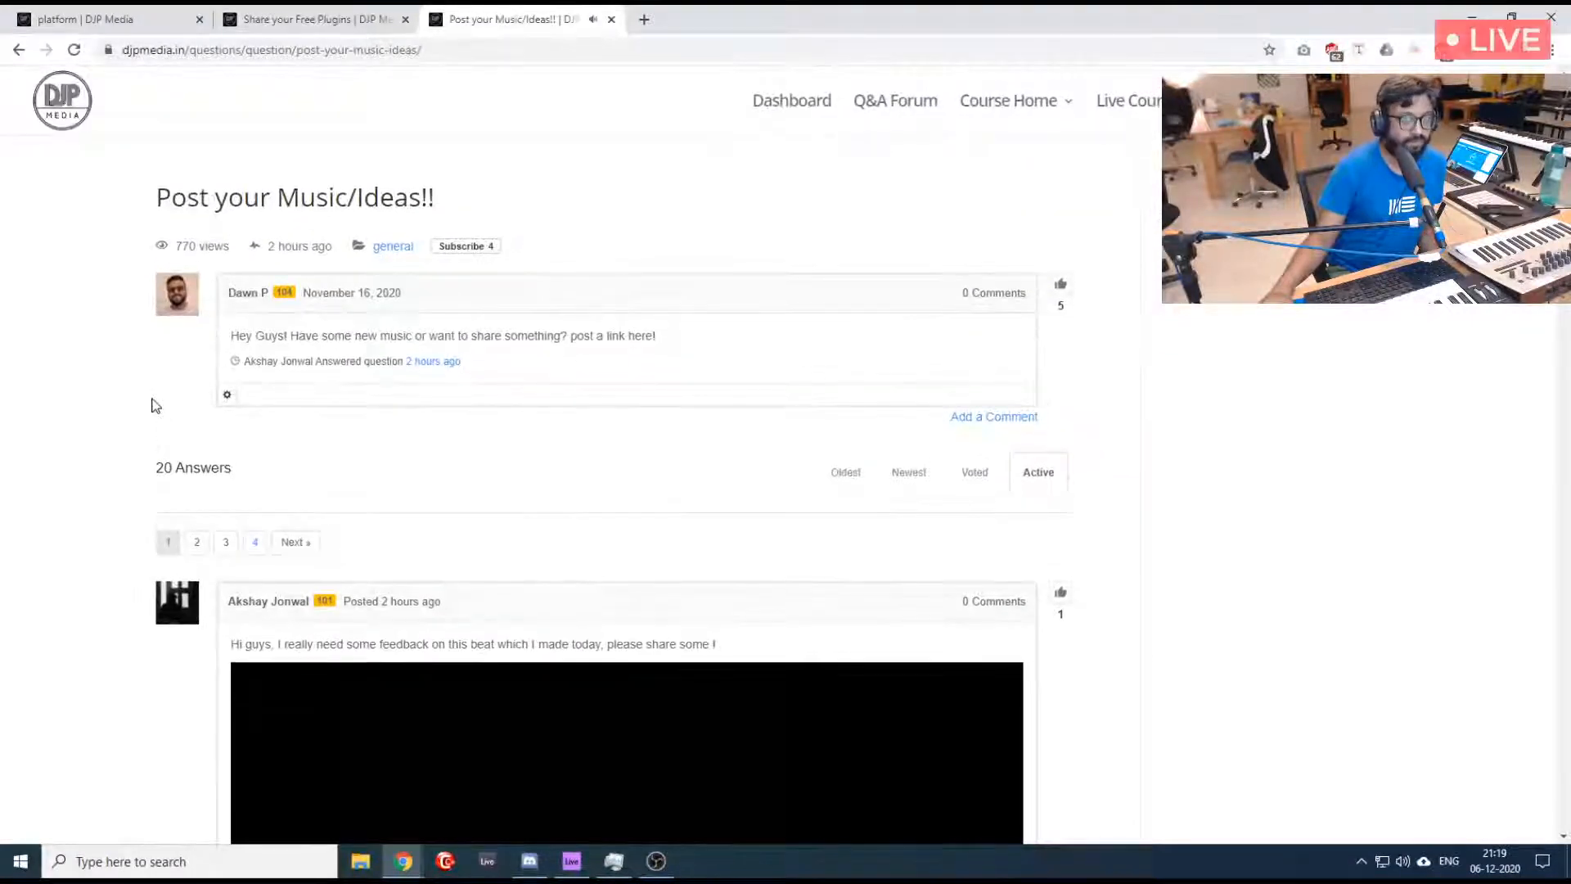
scroll(155, 406, "down", 6)
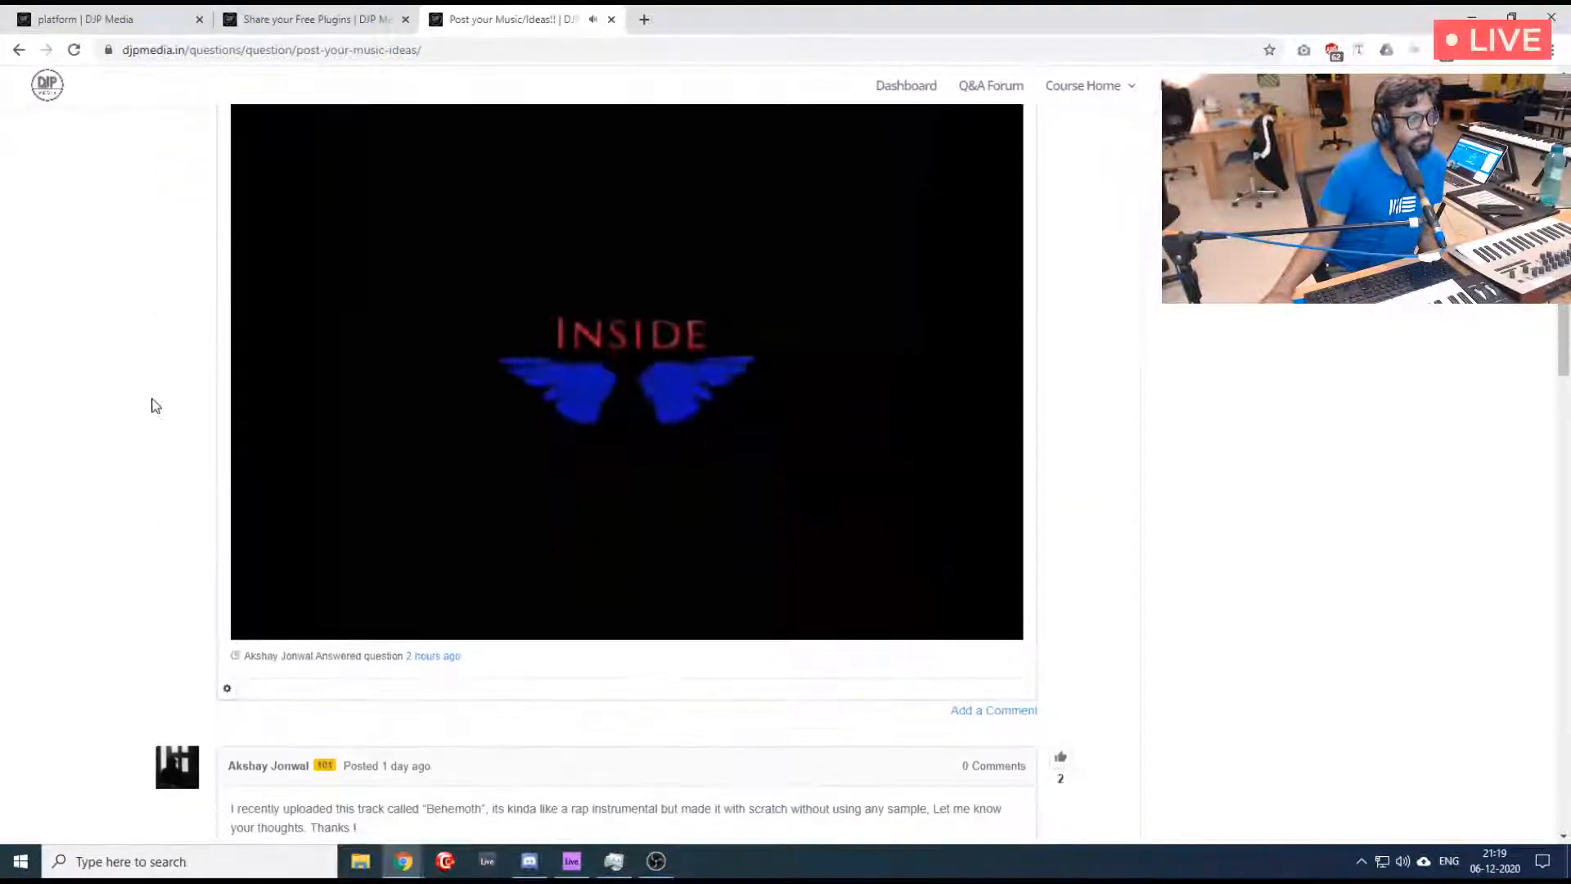
scroll(156, 406, "down", 2)
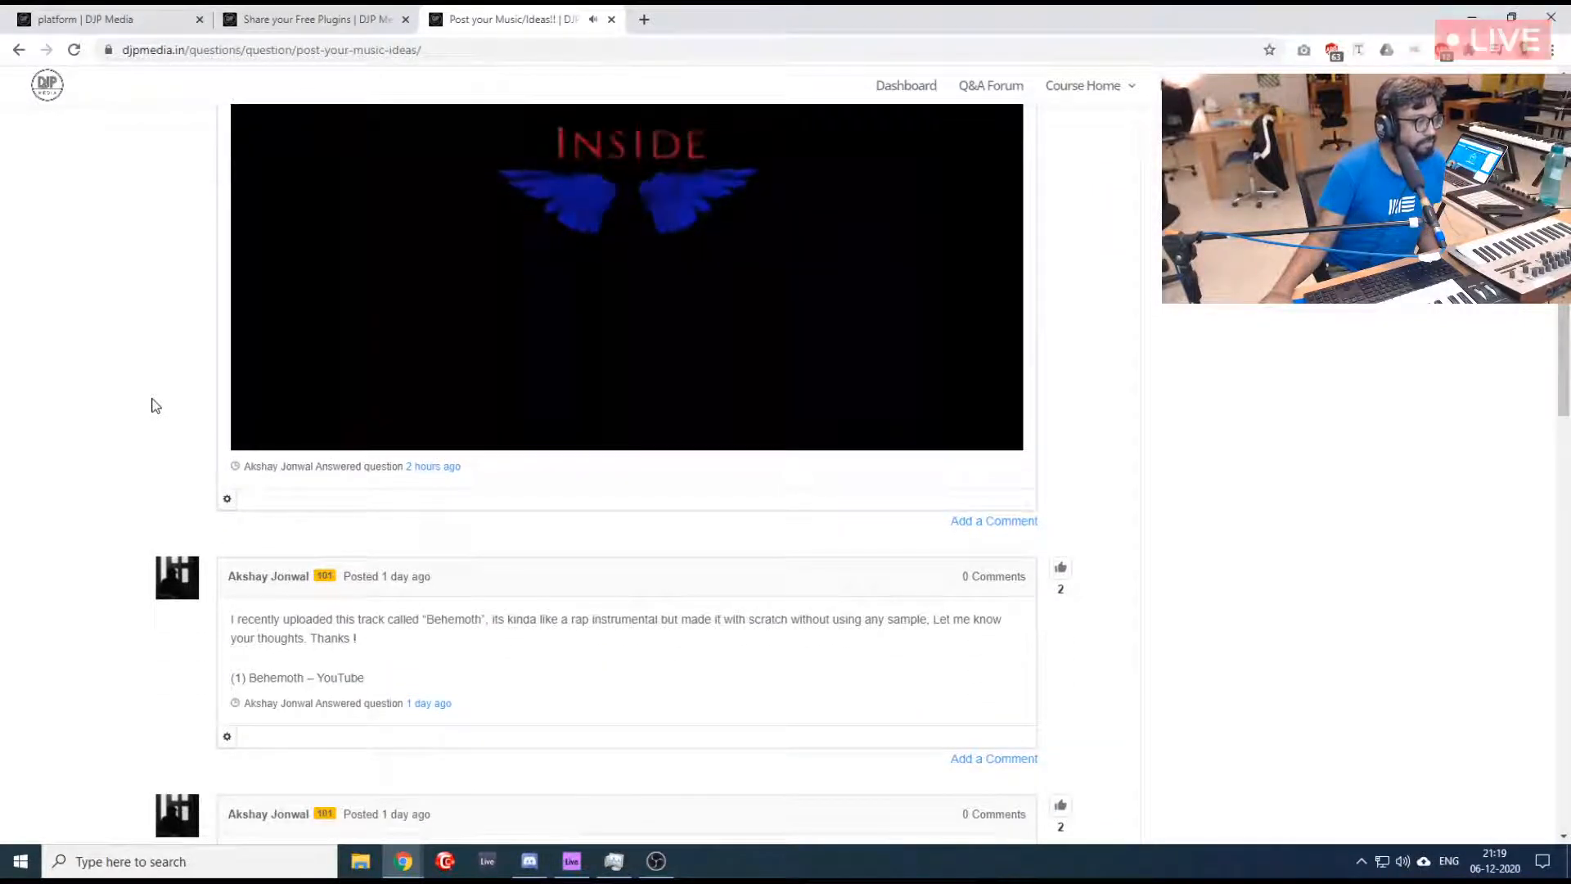
scroll(156, 405, "up", 6)
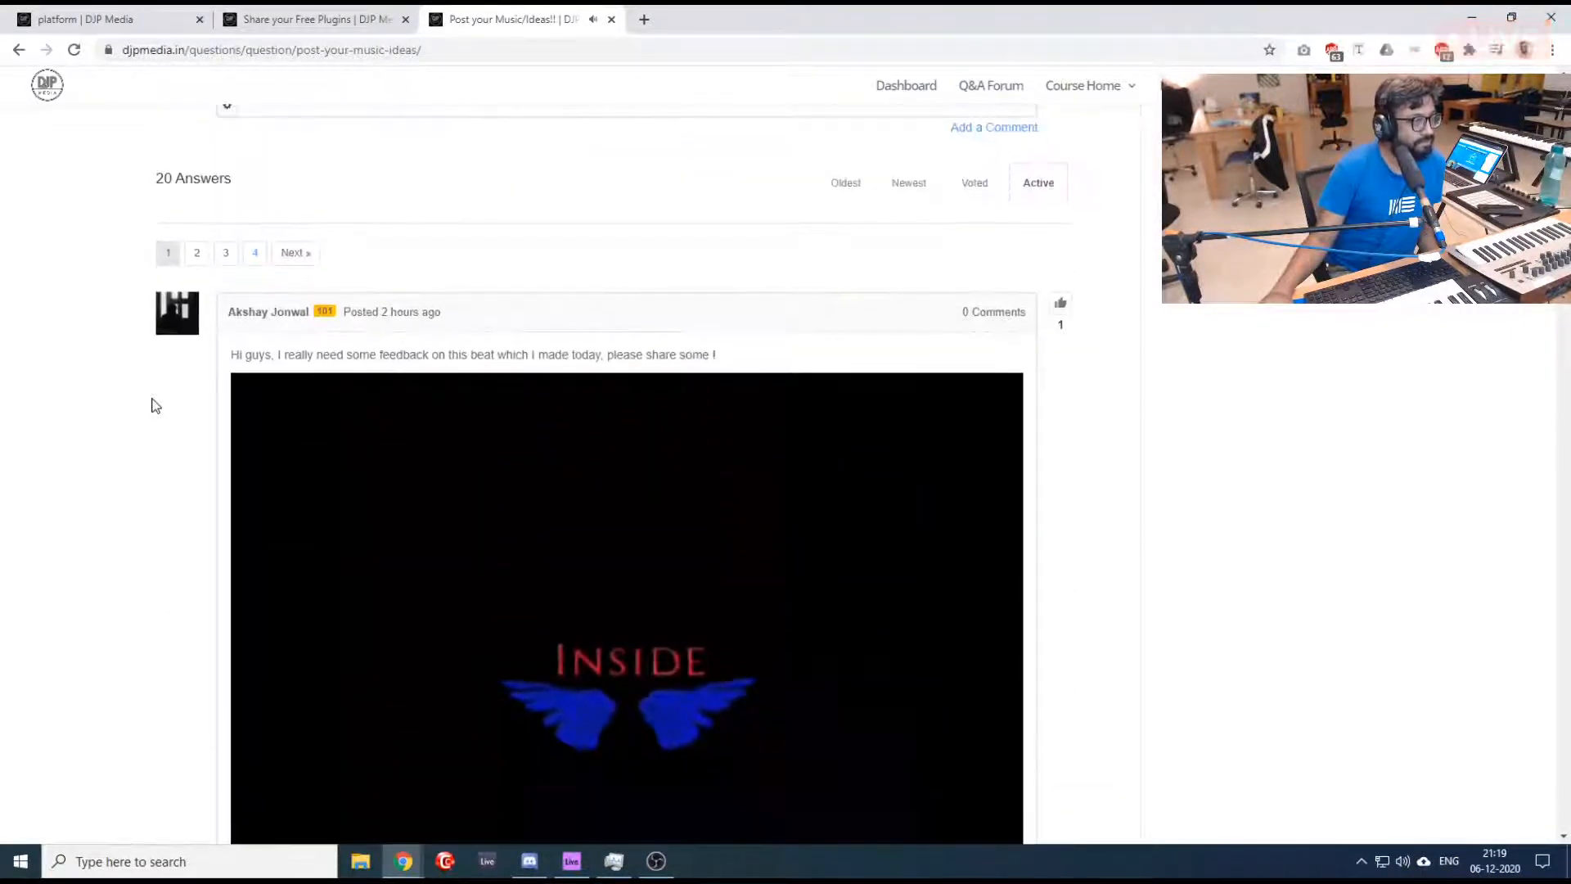
scroll(155, 406, "down", 2)
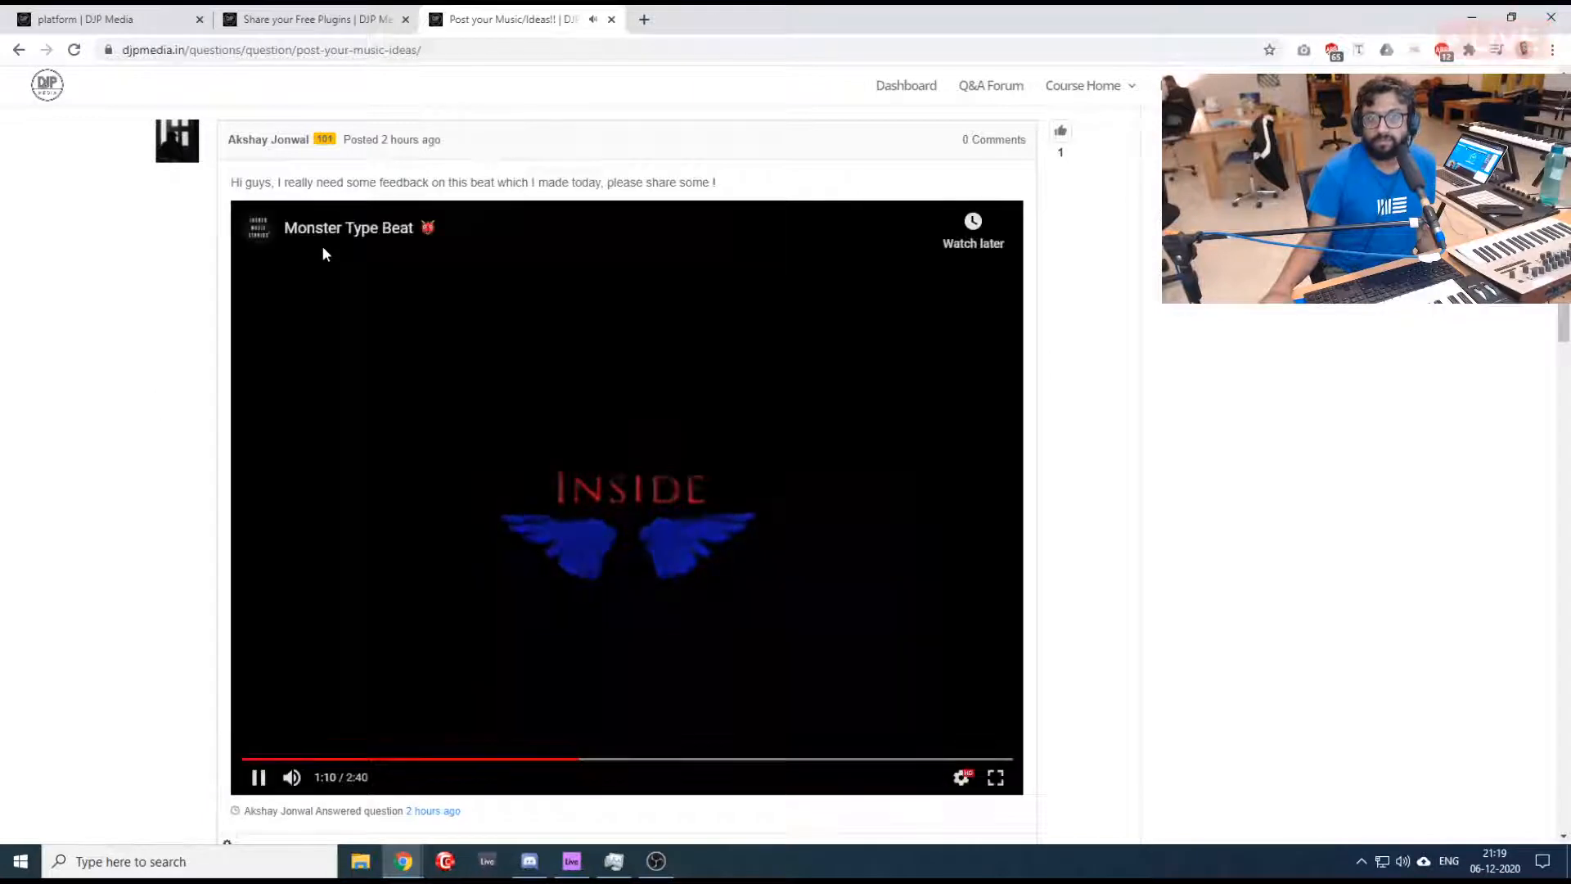
scroll(141, 554, "up", 1)
scroll(141, 554, "up", 5)
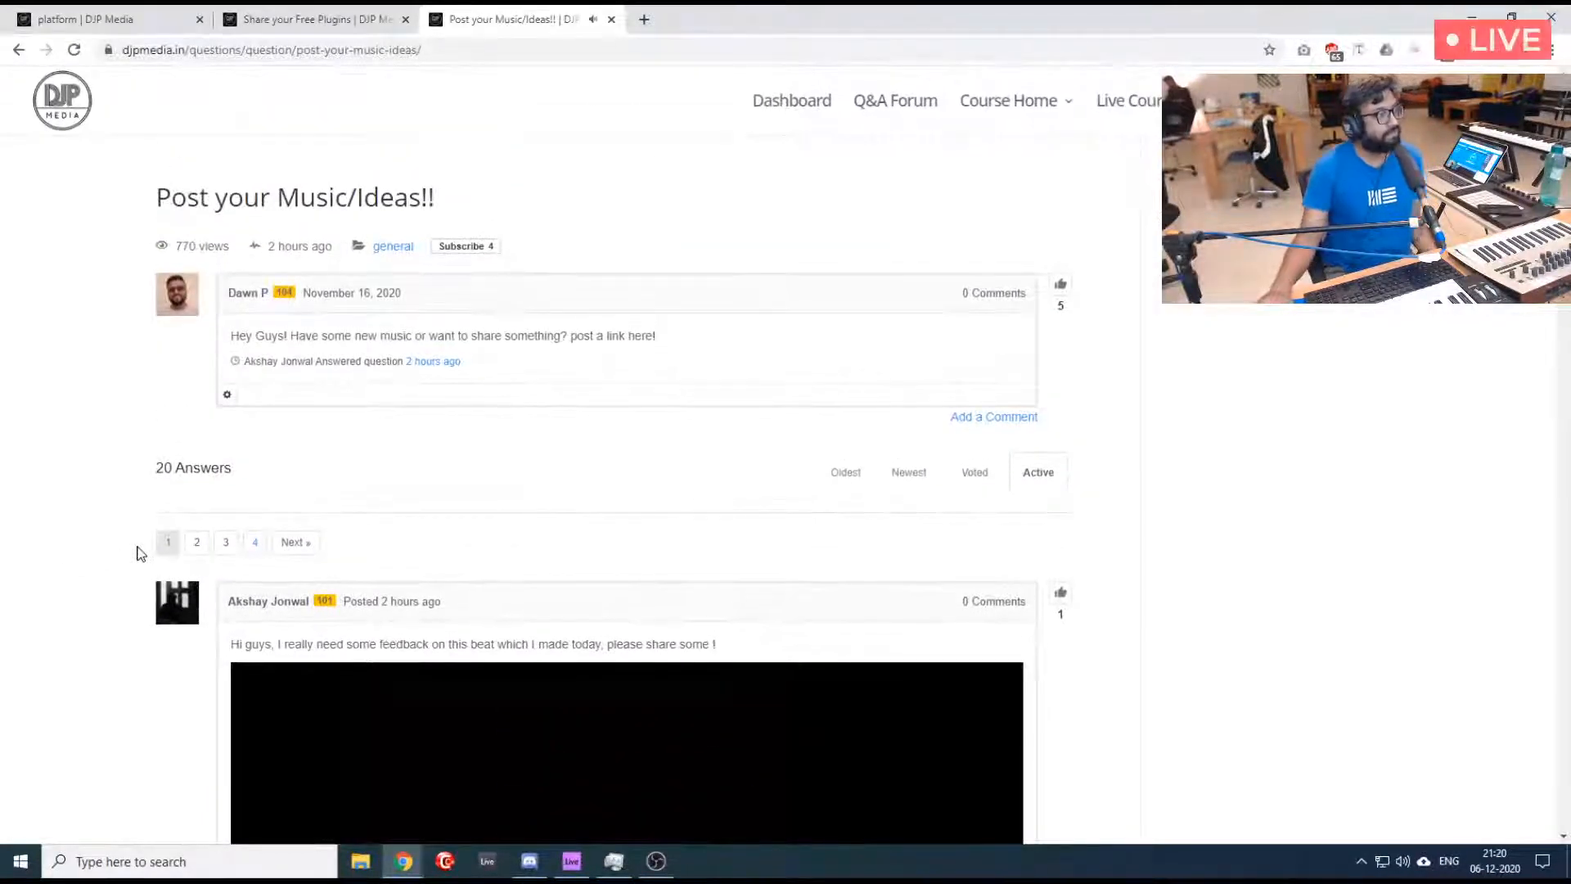
scroll(140, 554, "down", 7)
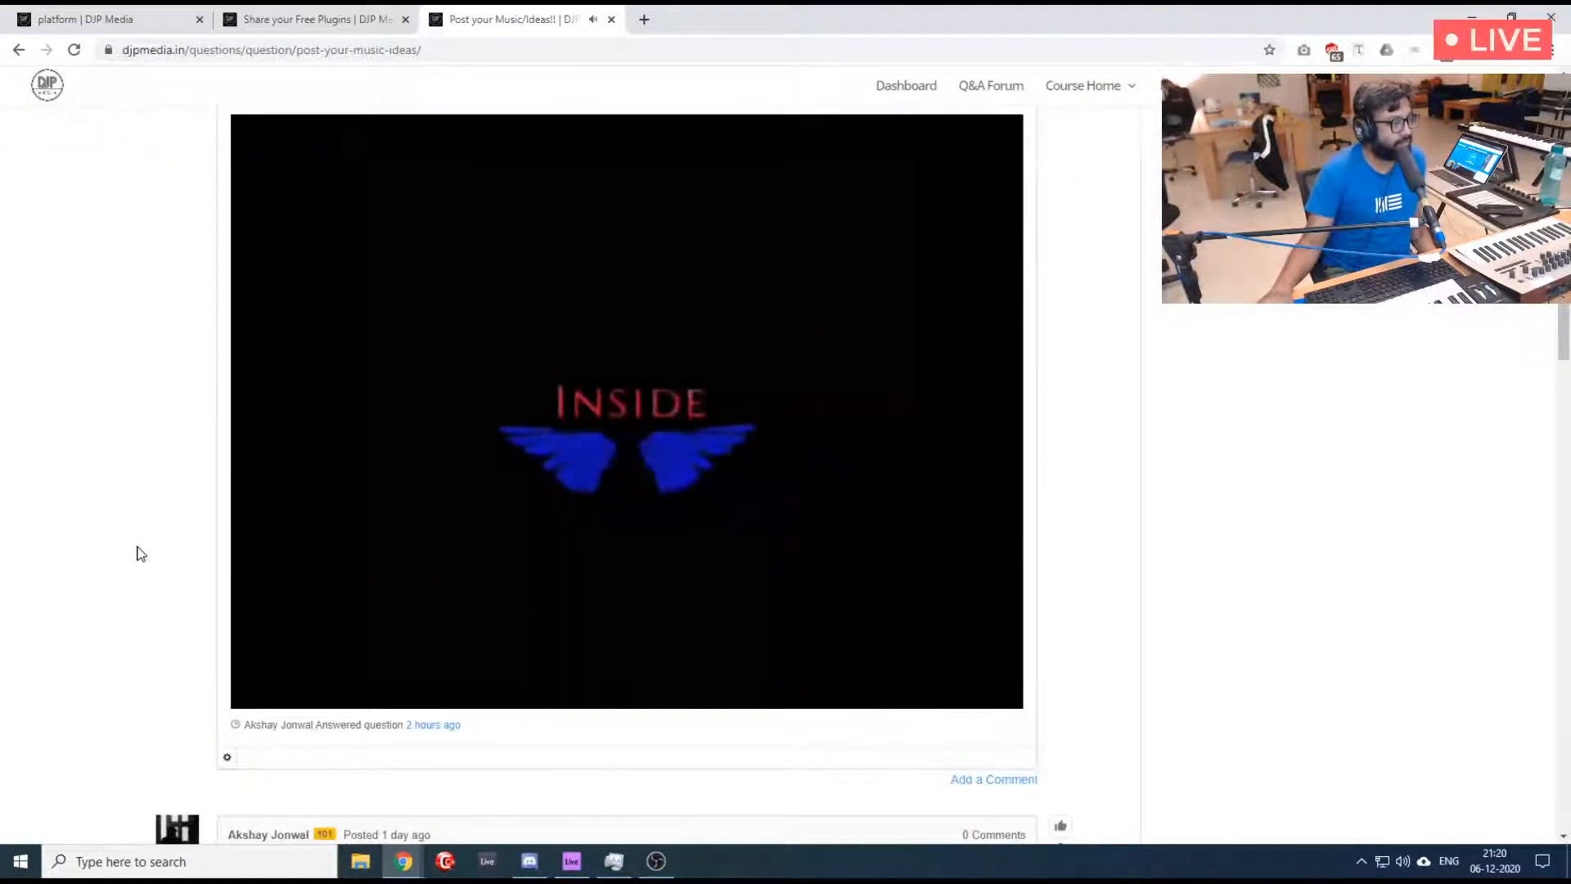
scroll(141, 554, "down", 3)
scroll(140, 554, "up", 3)
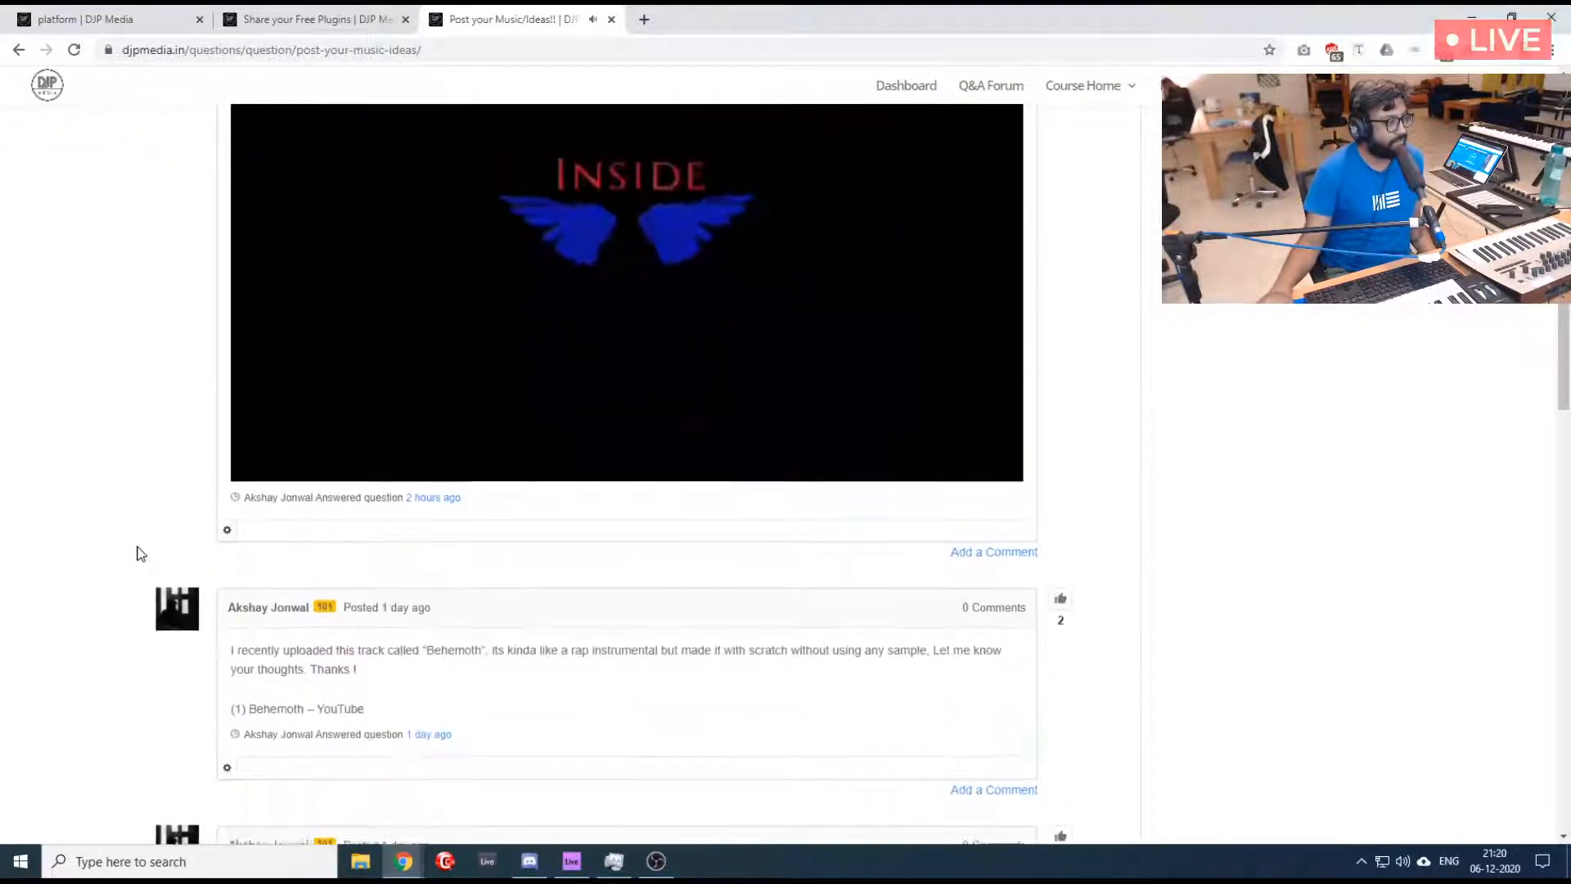
scroll(141, 554, "up", 2)
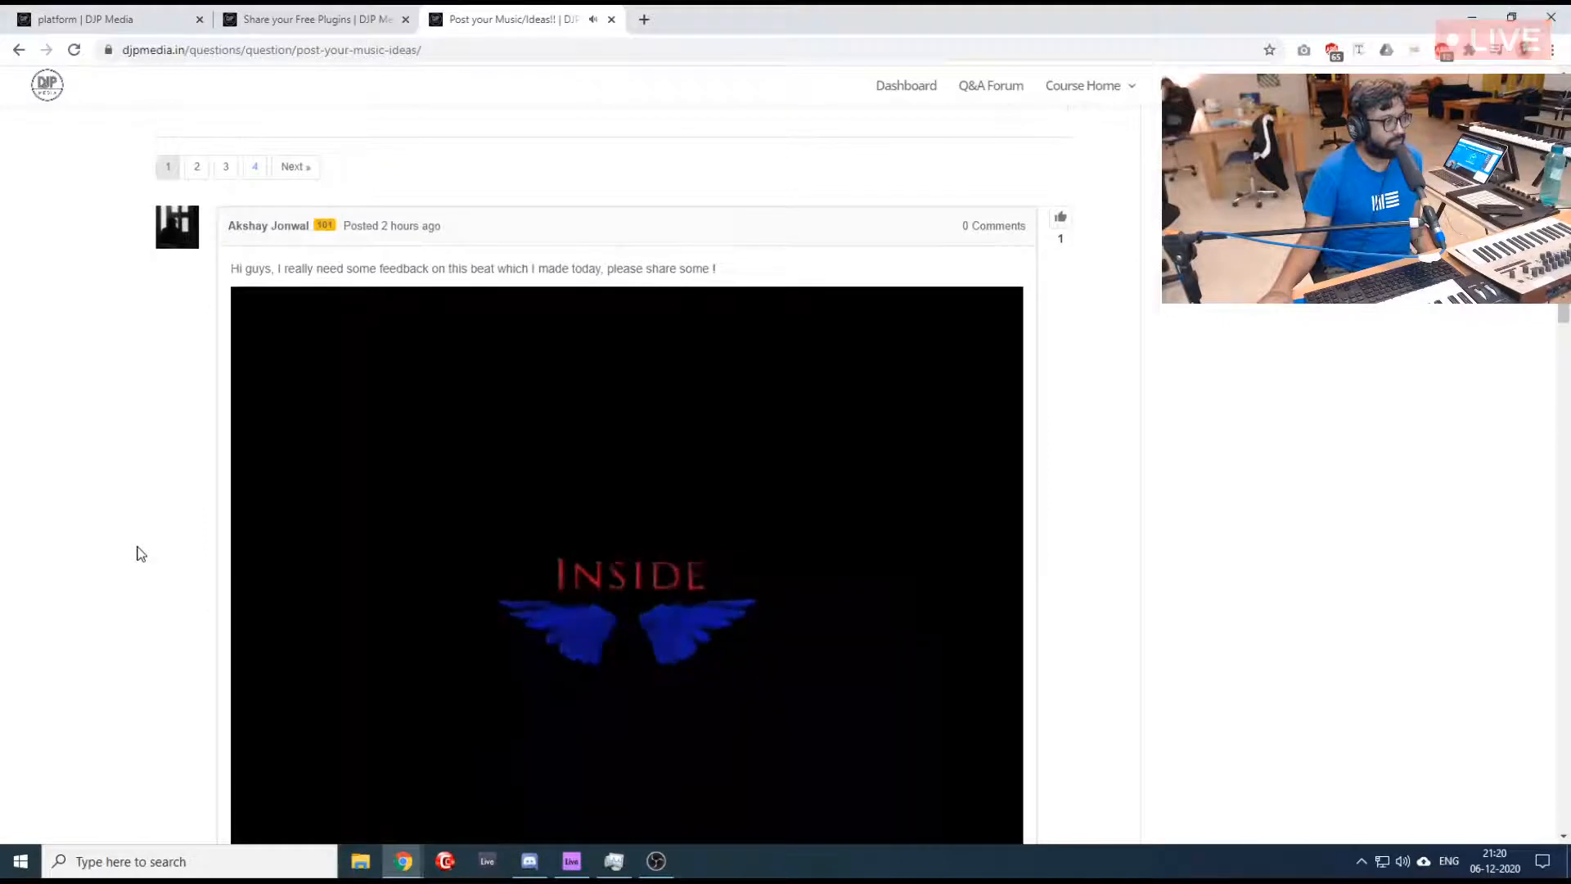
scroll(140, 554, "down", 1)
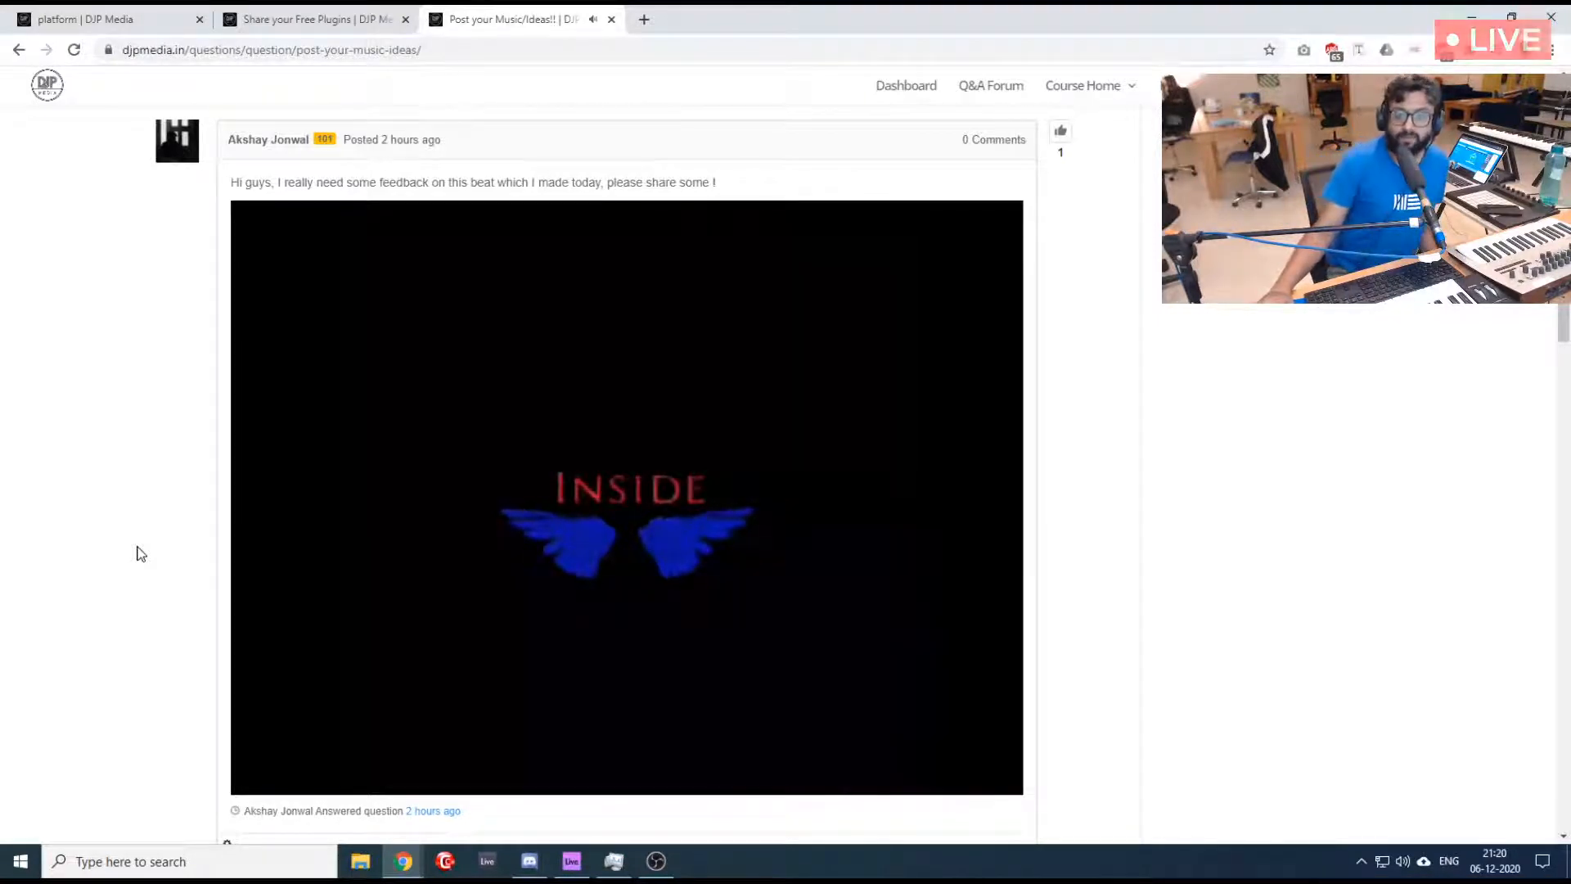
mouse_move(748, 580)
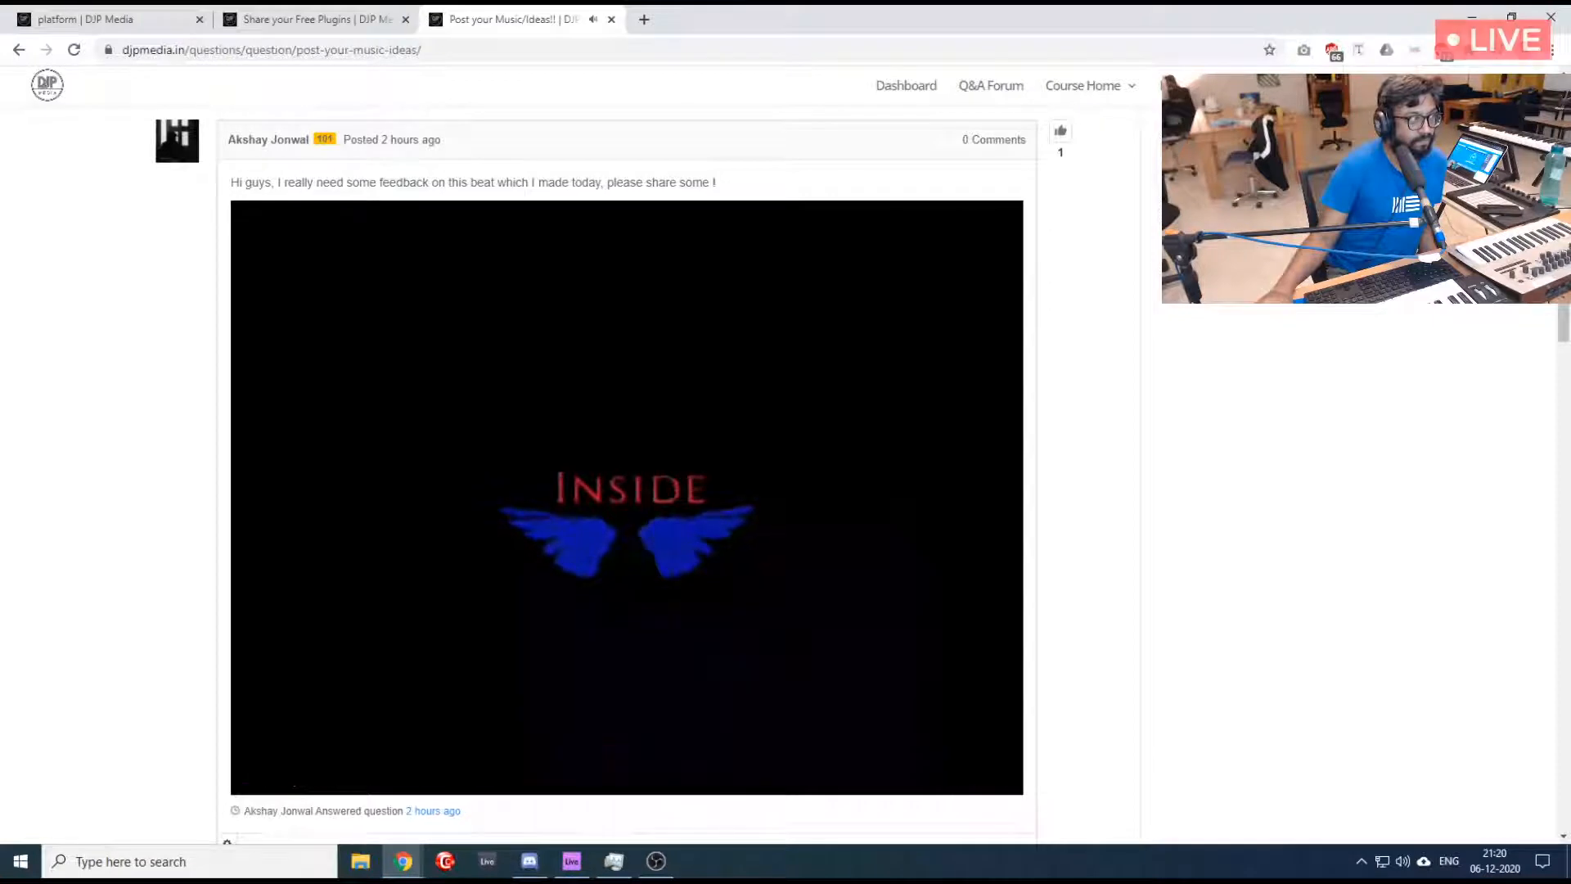
scroll(1199, 508, "down", 1)
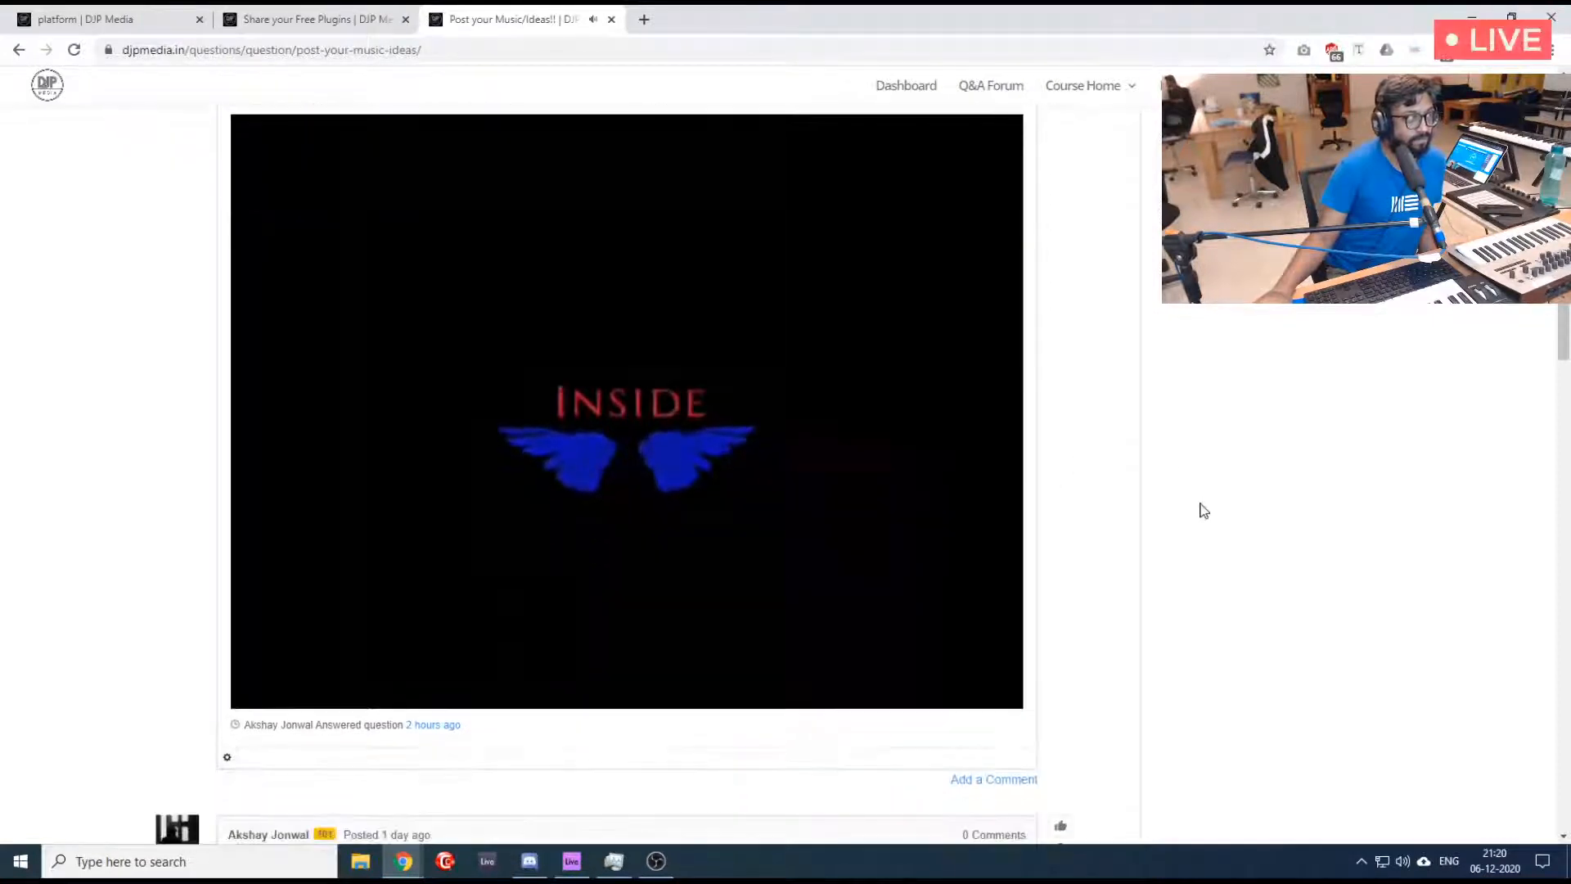
scroll(1203, 511, "up", 1)
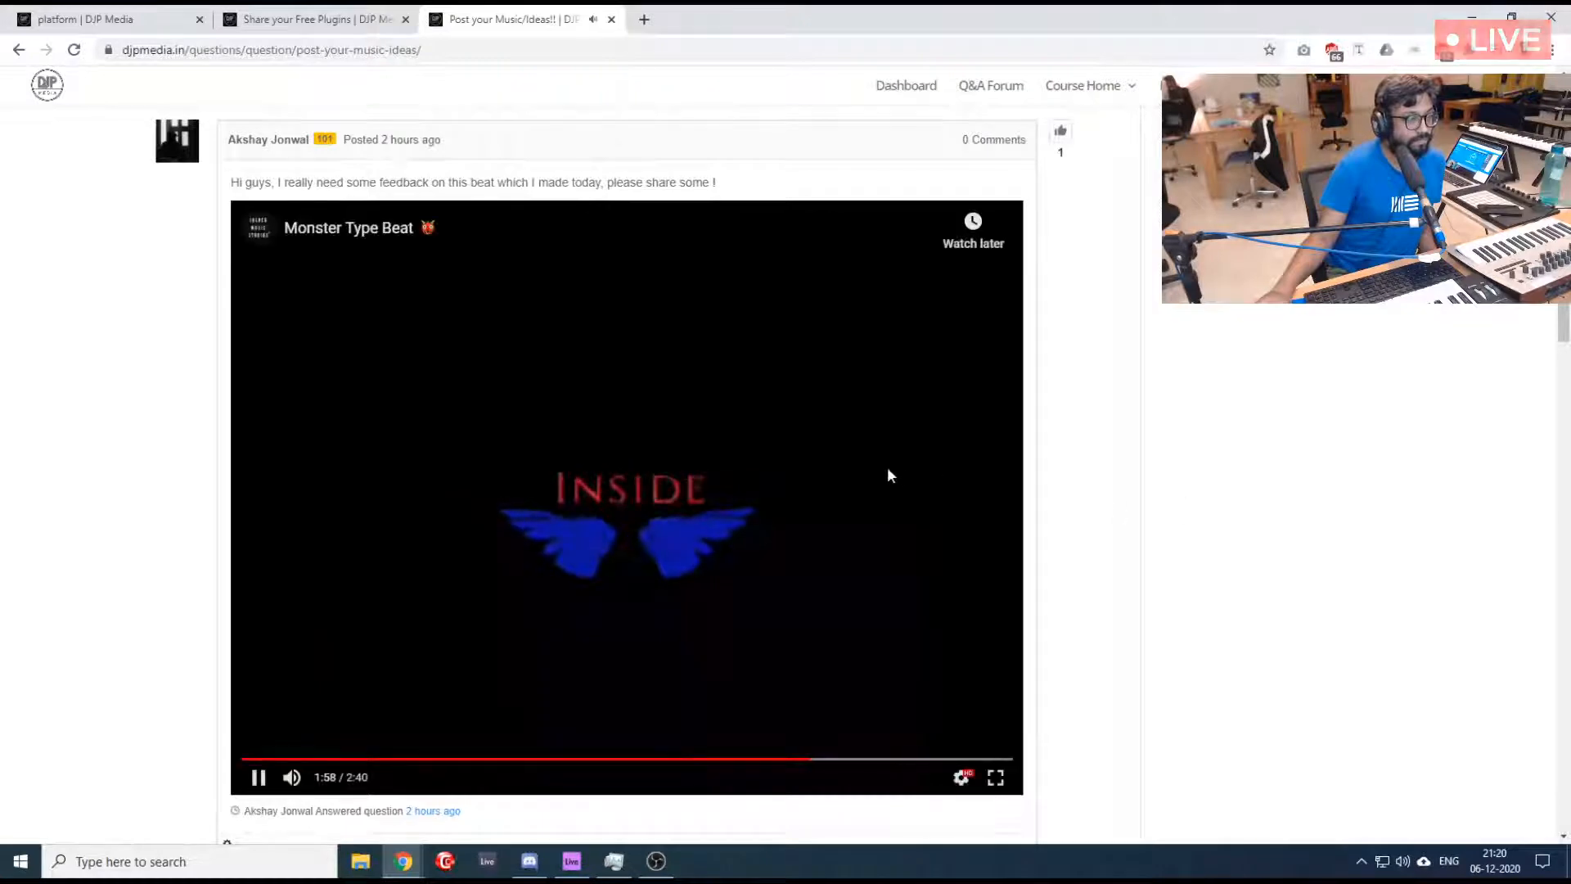
- Look over the "Share your Free Plugins" thread and its comments, and return to the music-sharing thread
left_click(288, 18)
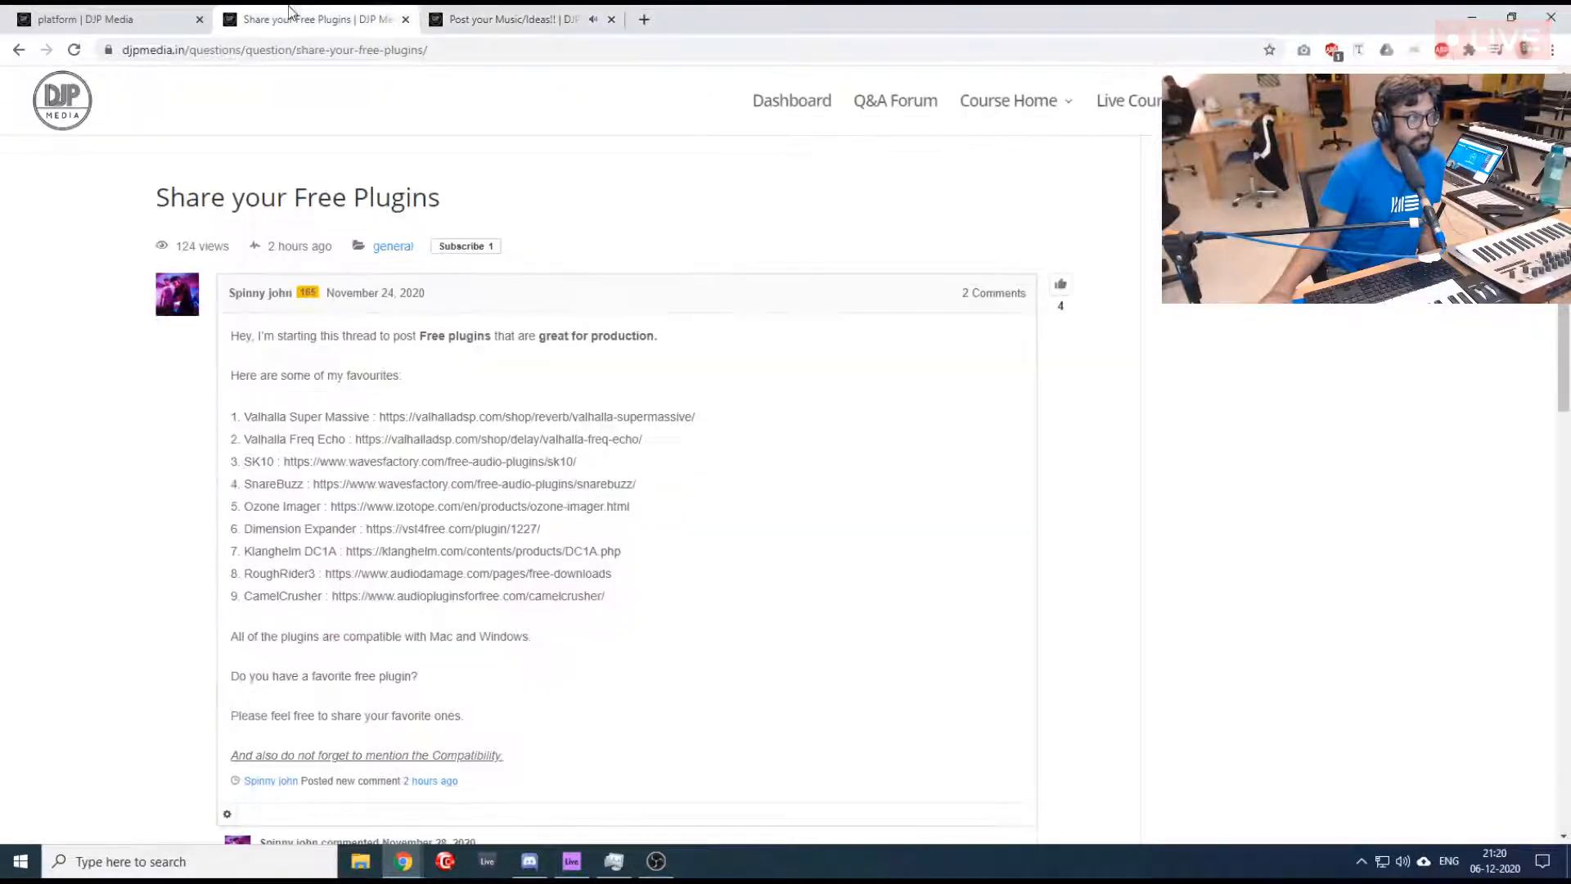
scroll(496, 549, "down", 6)
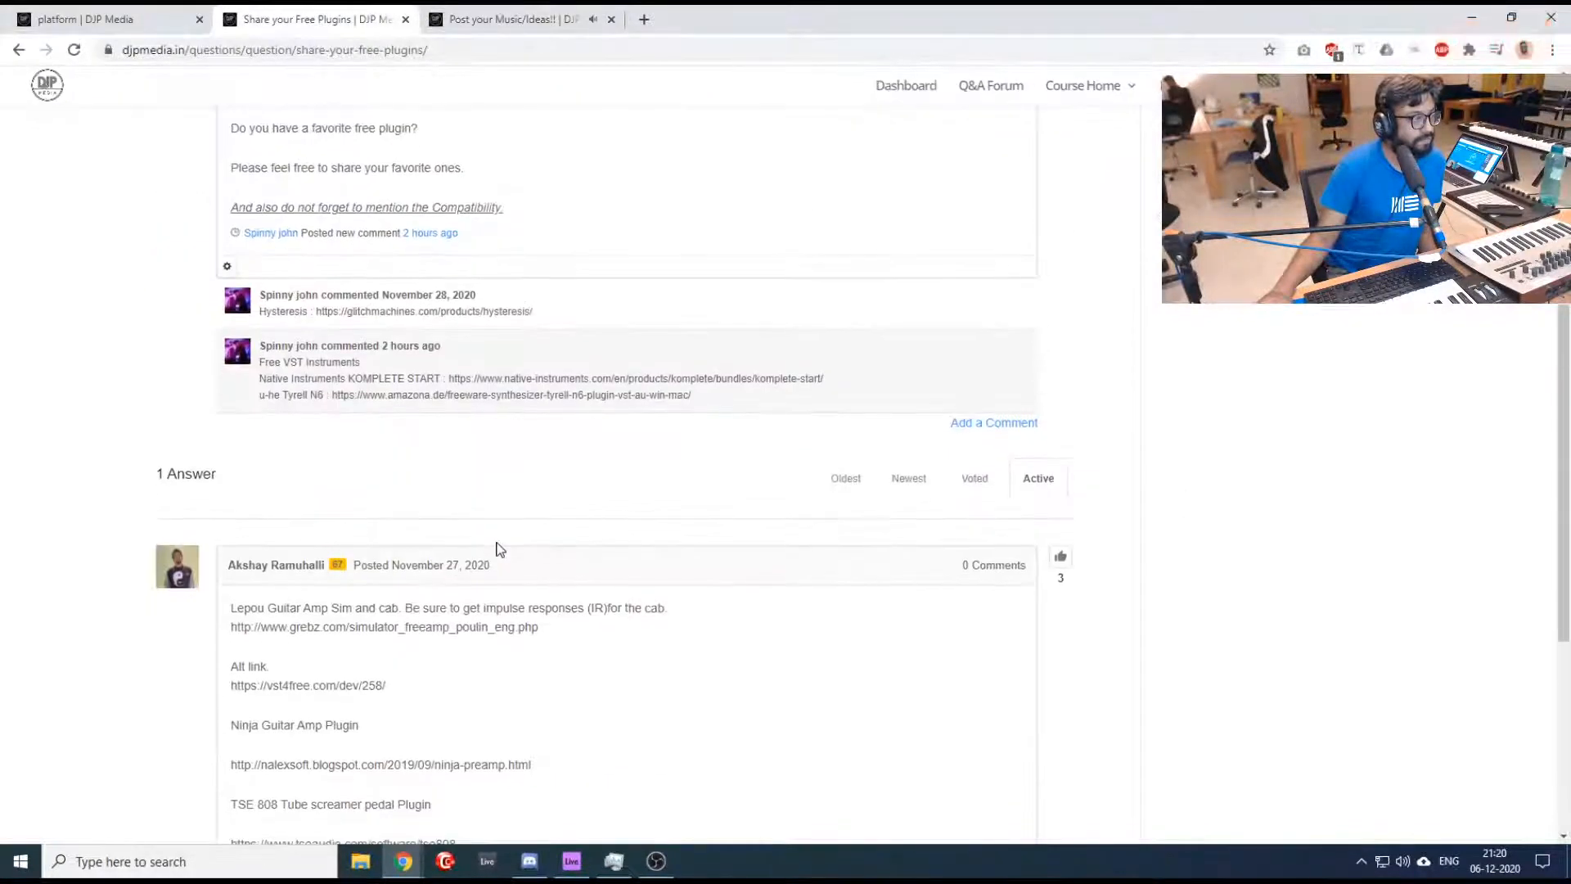
scroll(496, 549, "down", 5)
scroll(497, 549, "up", 6)
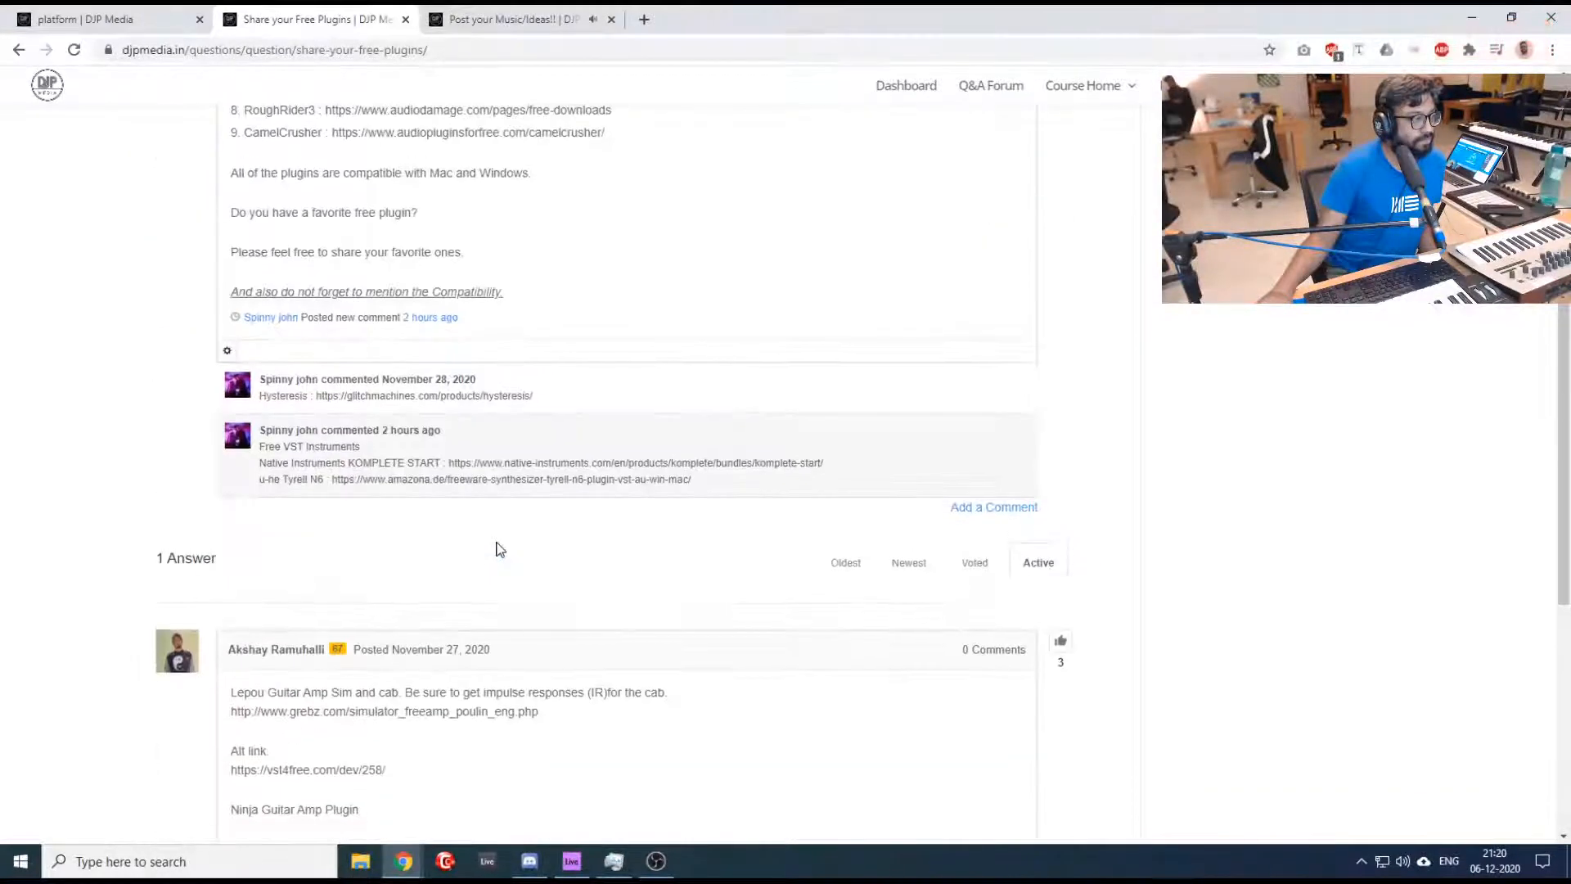
scroll(495, 550, "up", 5)
left_click(491, 18)
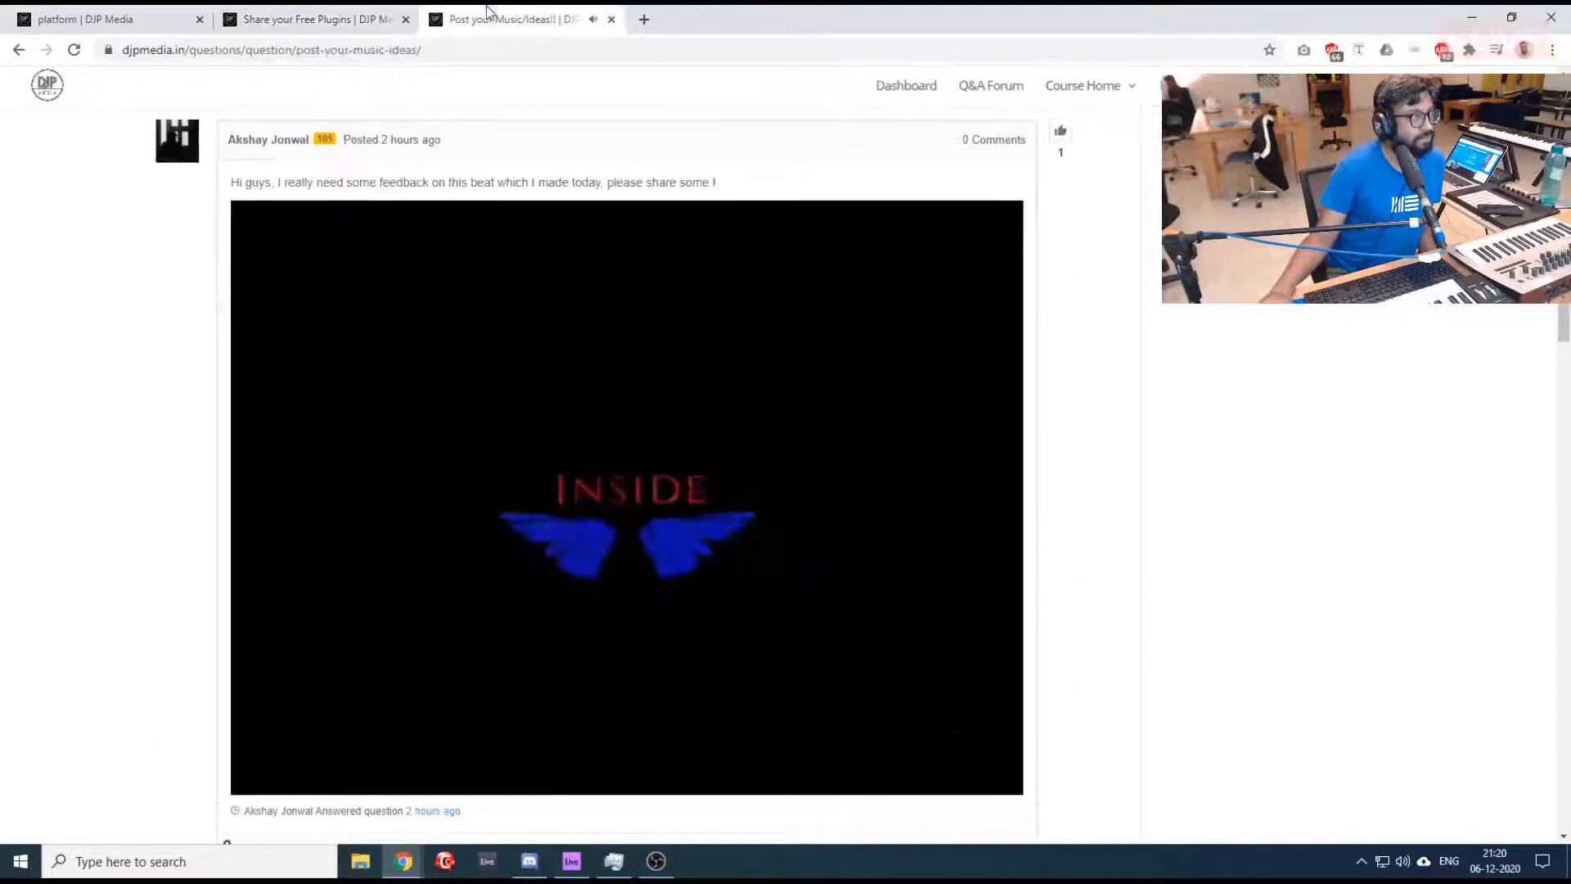
- Check the live chat on the dashboard and return to the "Post your Music/Ideas!!" thread
left_click(99, 15)
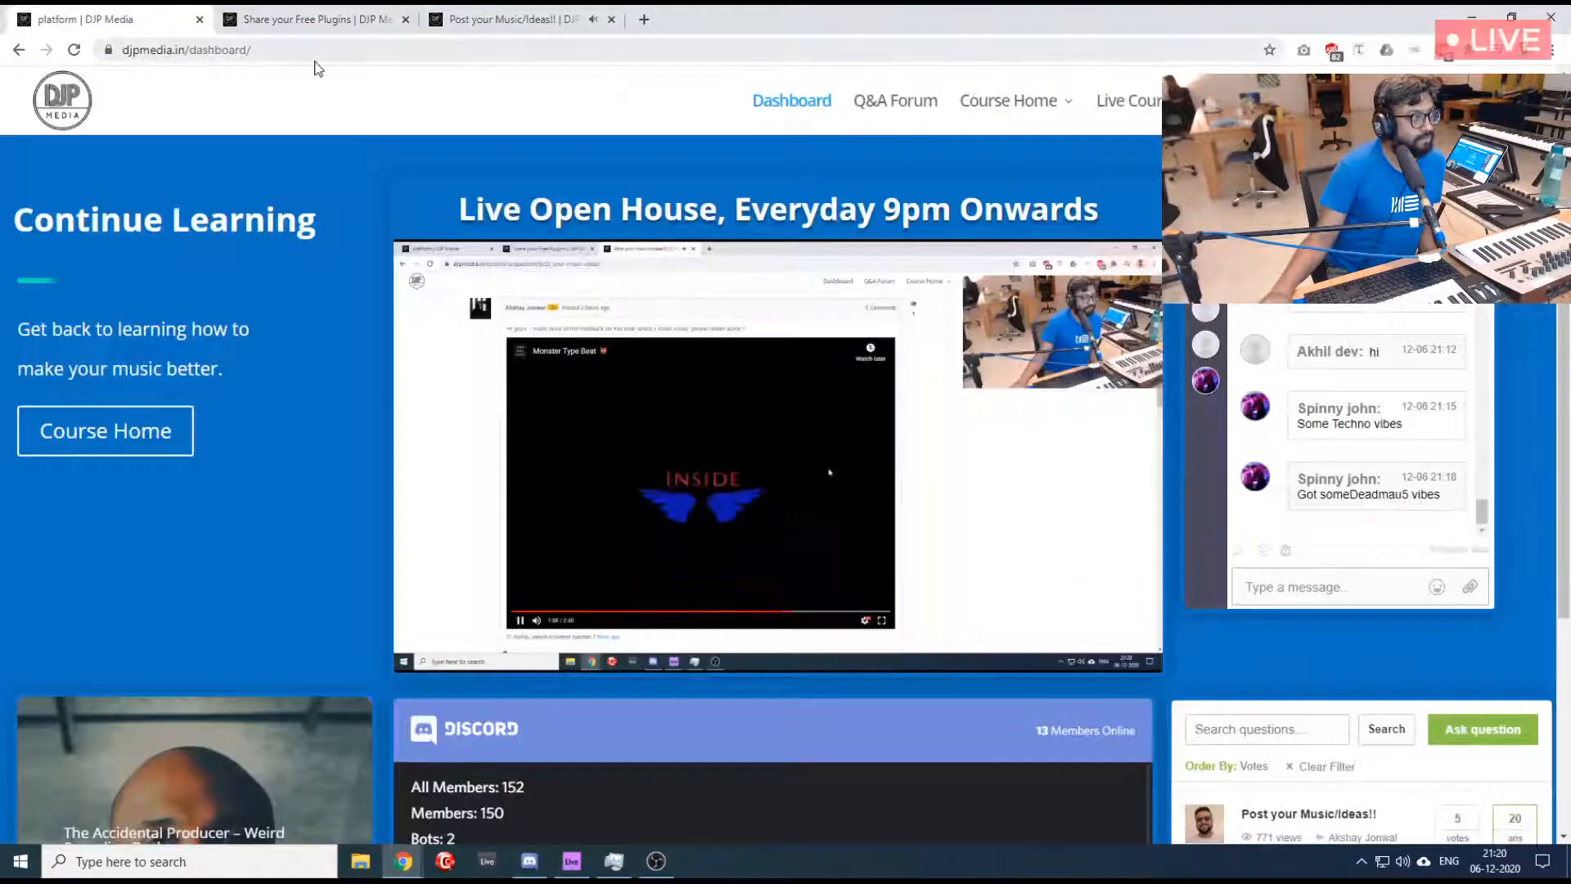
left_click(337, 18)
left_click(495, 18)
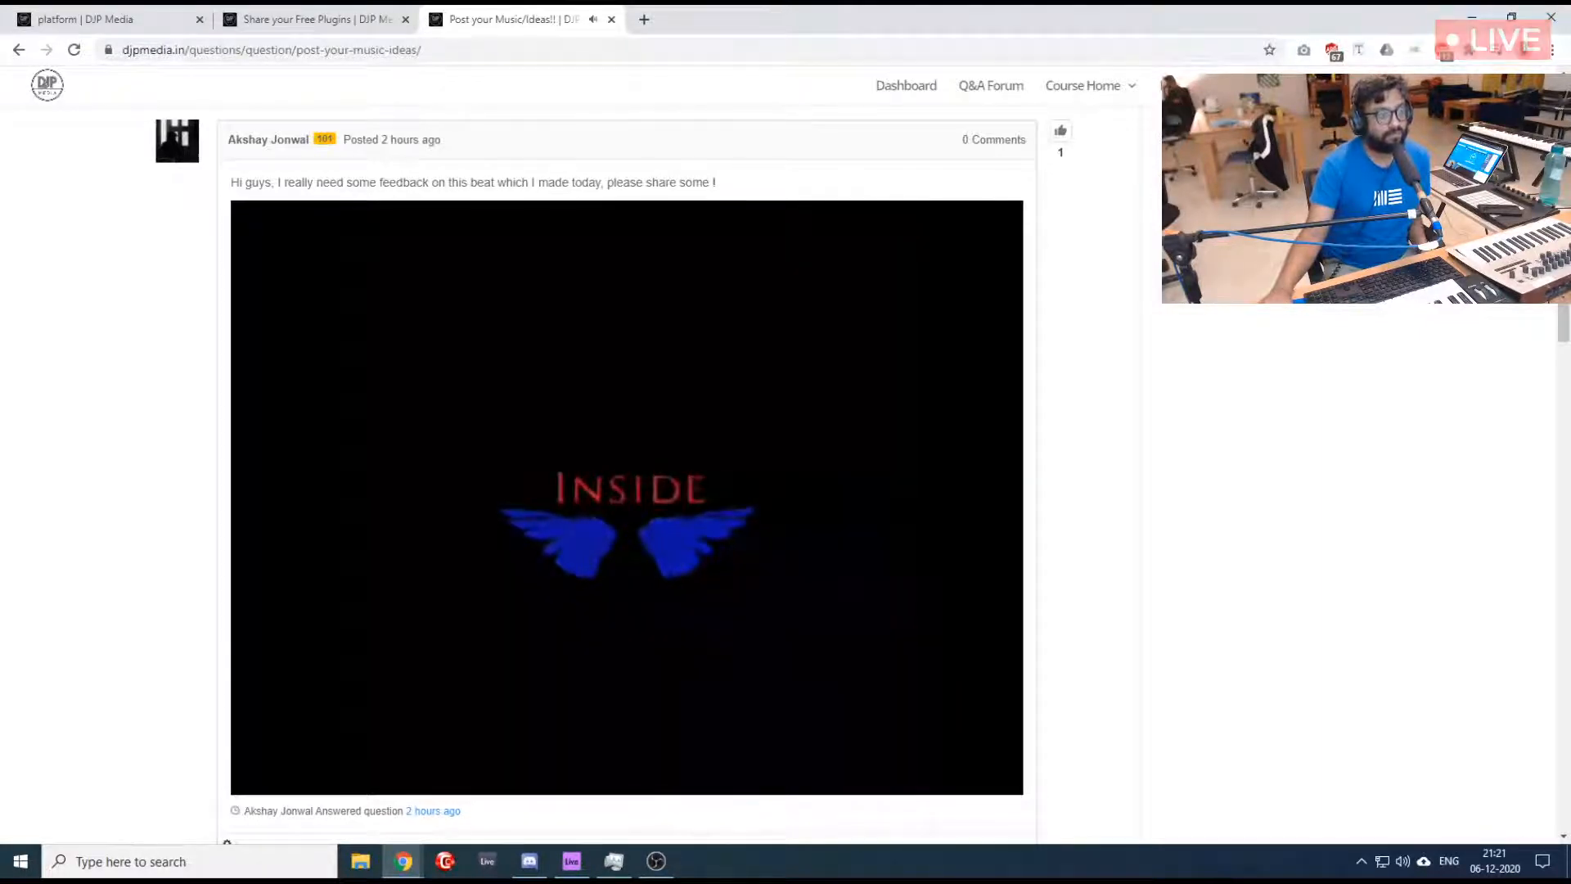
- Replay the "Monster Type Beat" video, skip ahead in stages to 0:42, pause it and return to the thread's opening post
left_click(559, 488)
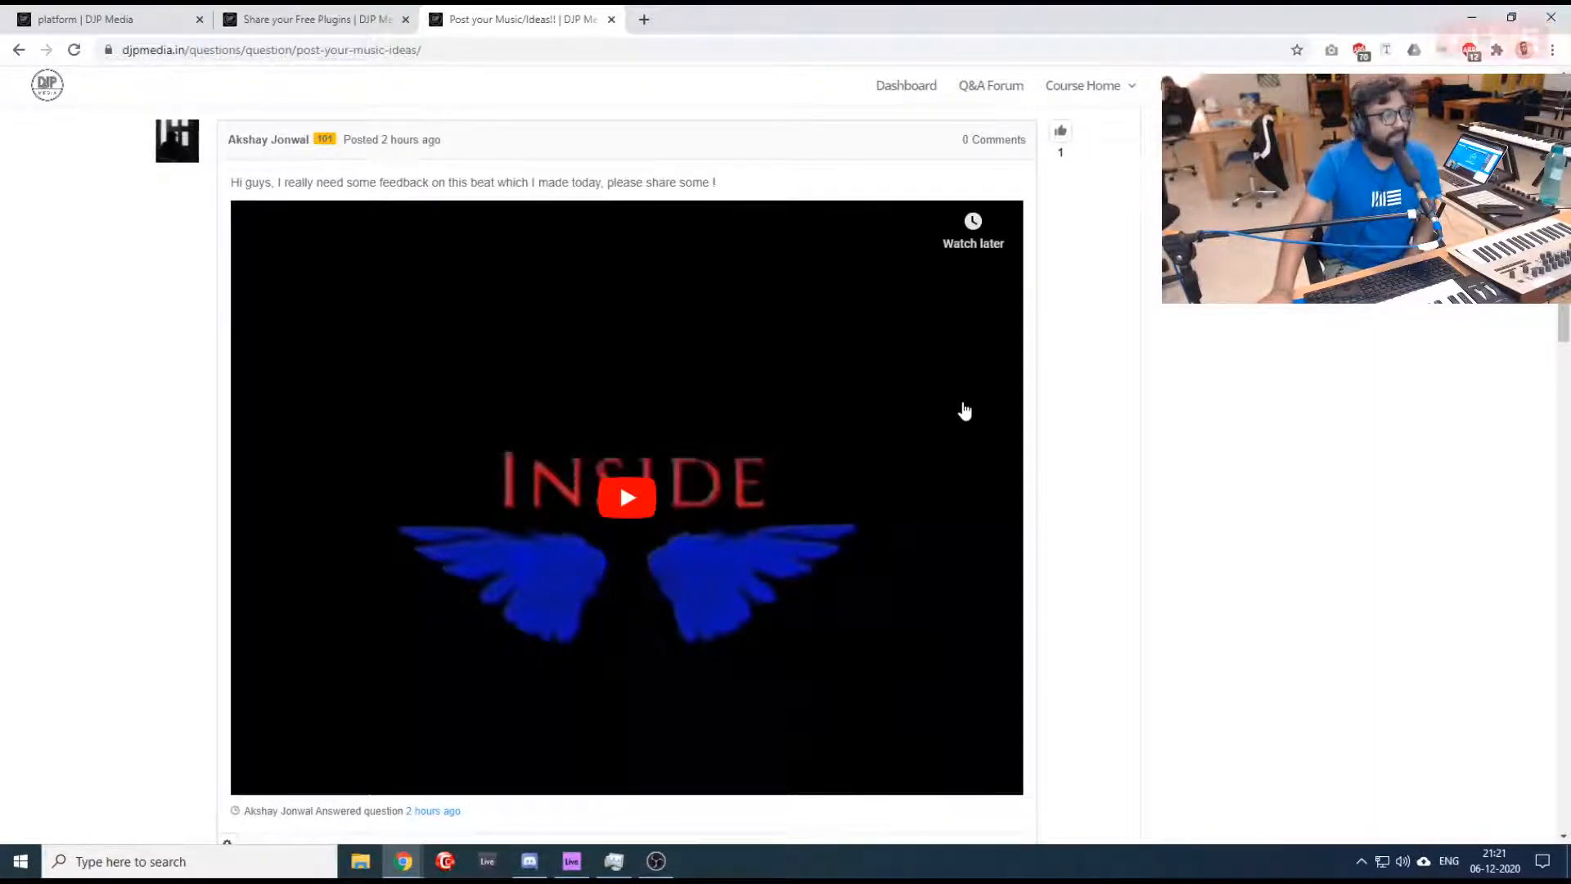
scroll(194, 479, "down", 2)
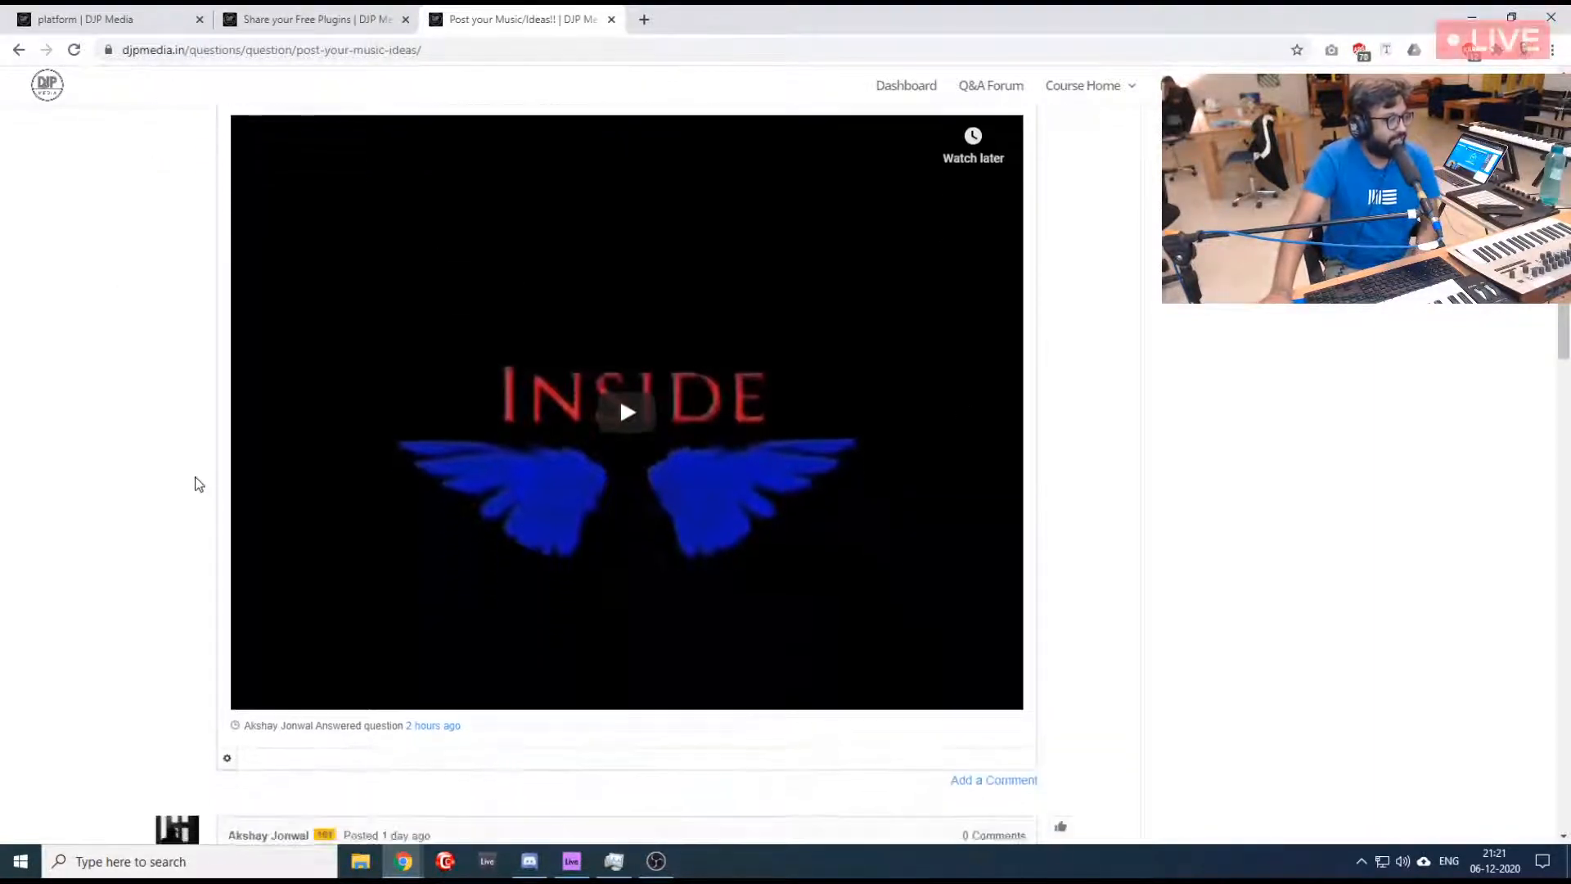
scroll(195, 479, "up", 2)
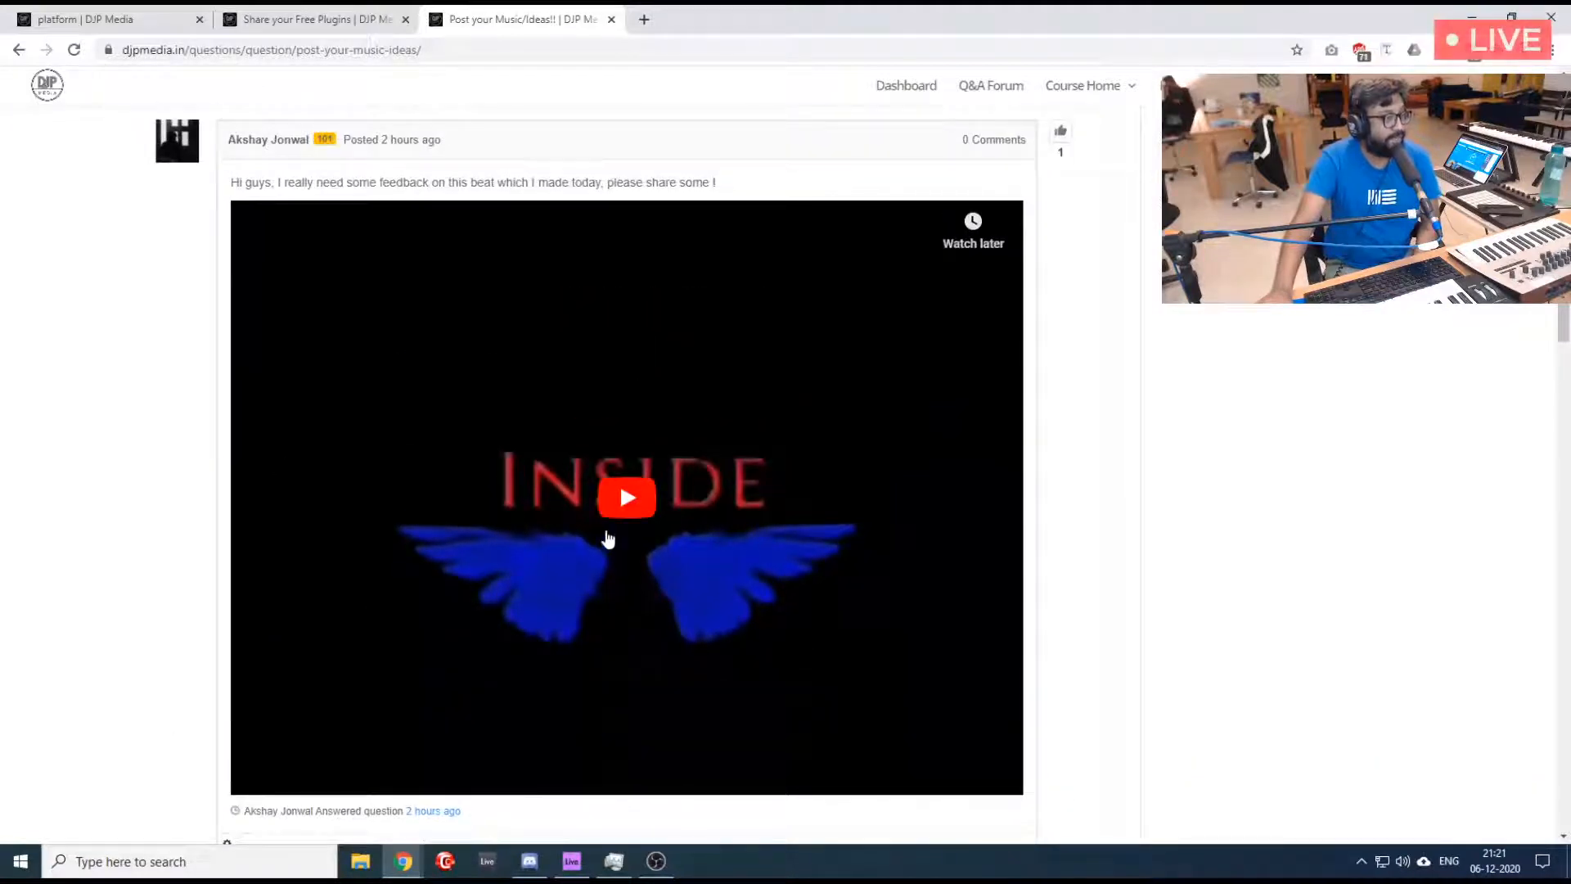
left_click(626, 498)
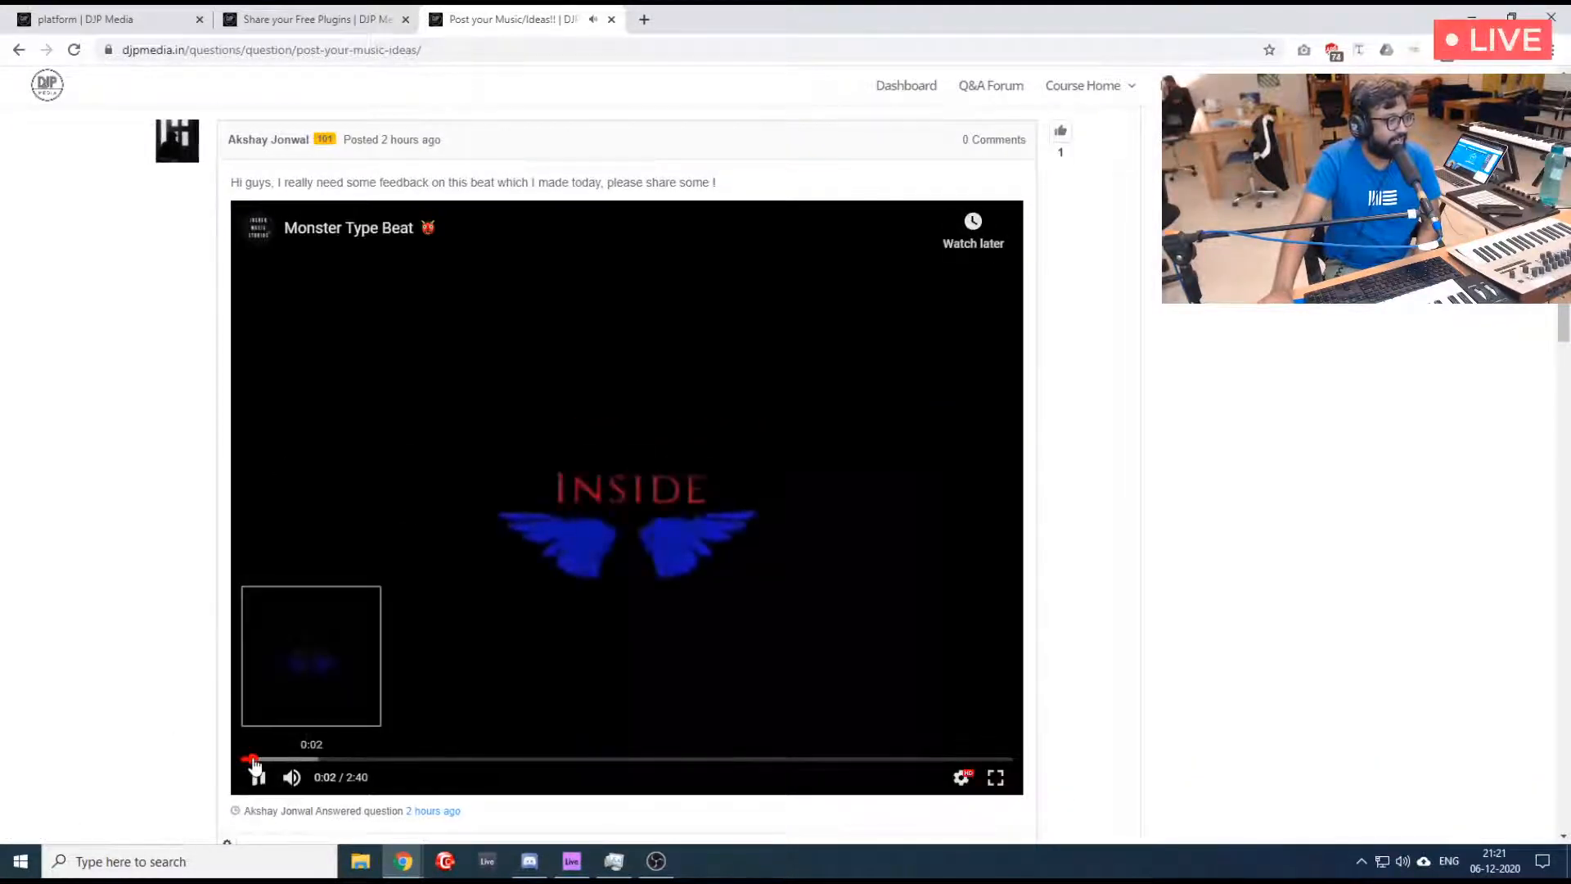
left_click(285, 760)
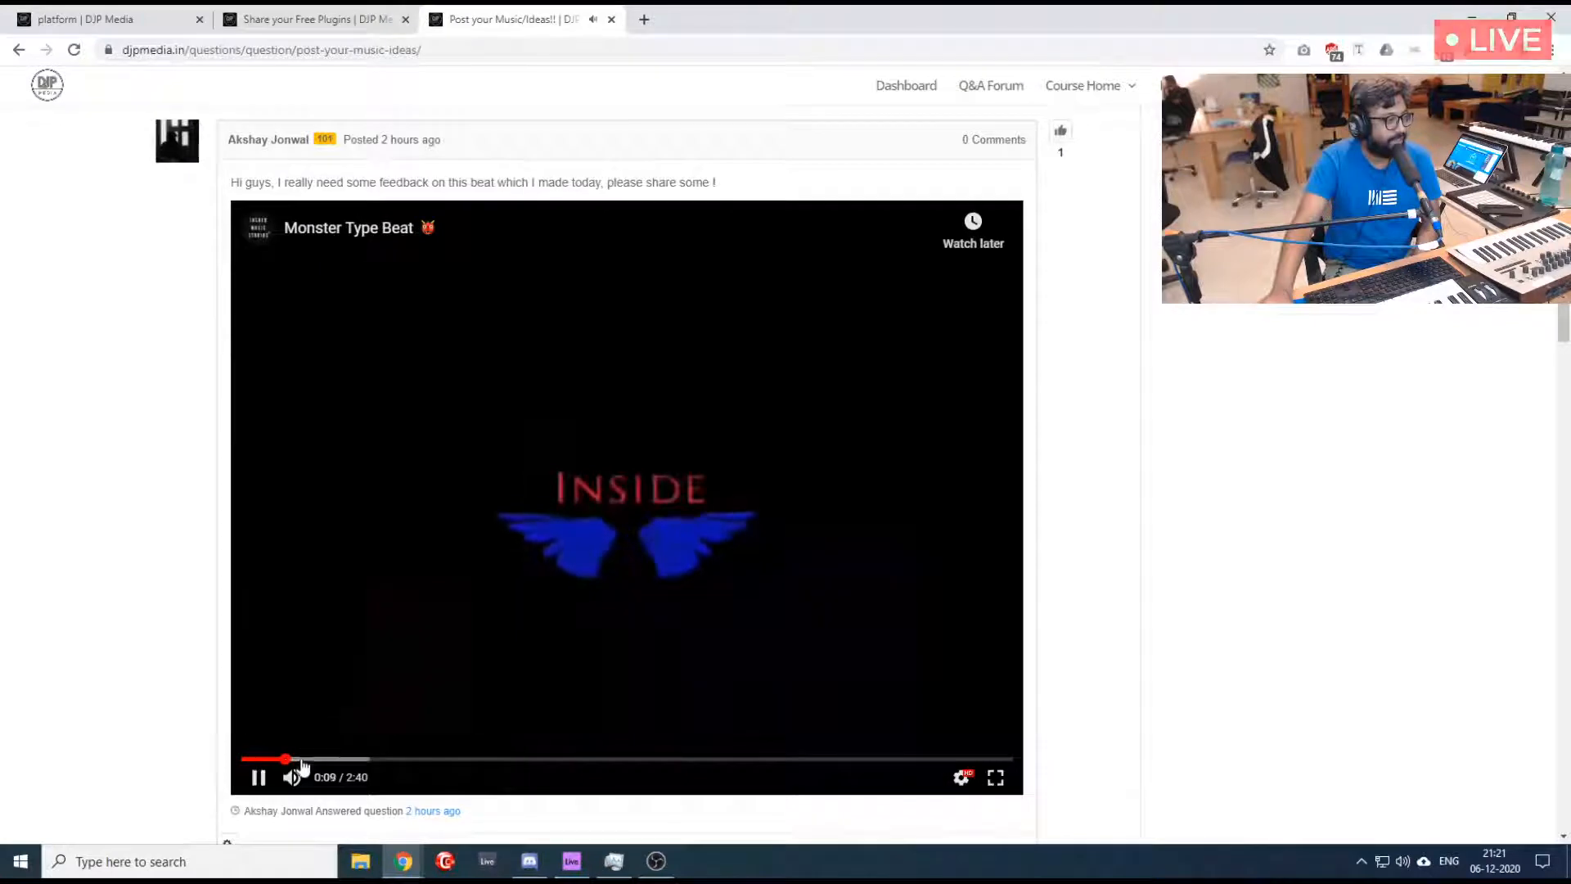
left_click(321, 760)
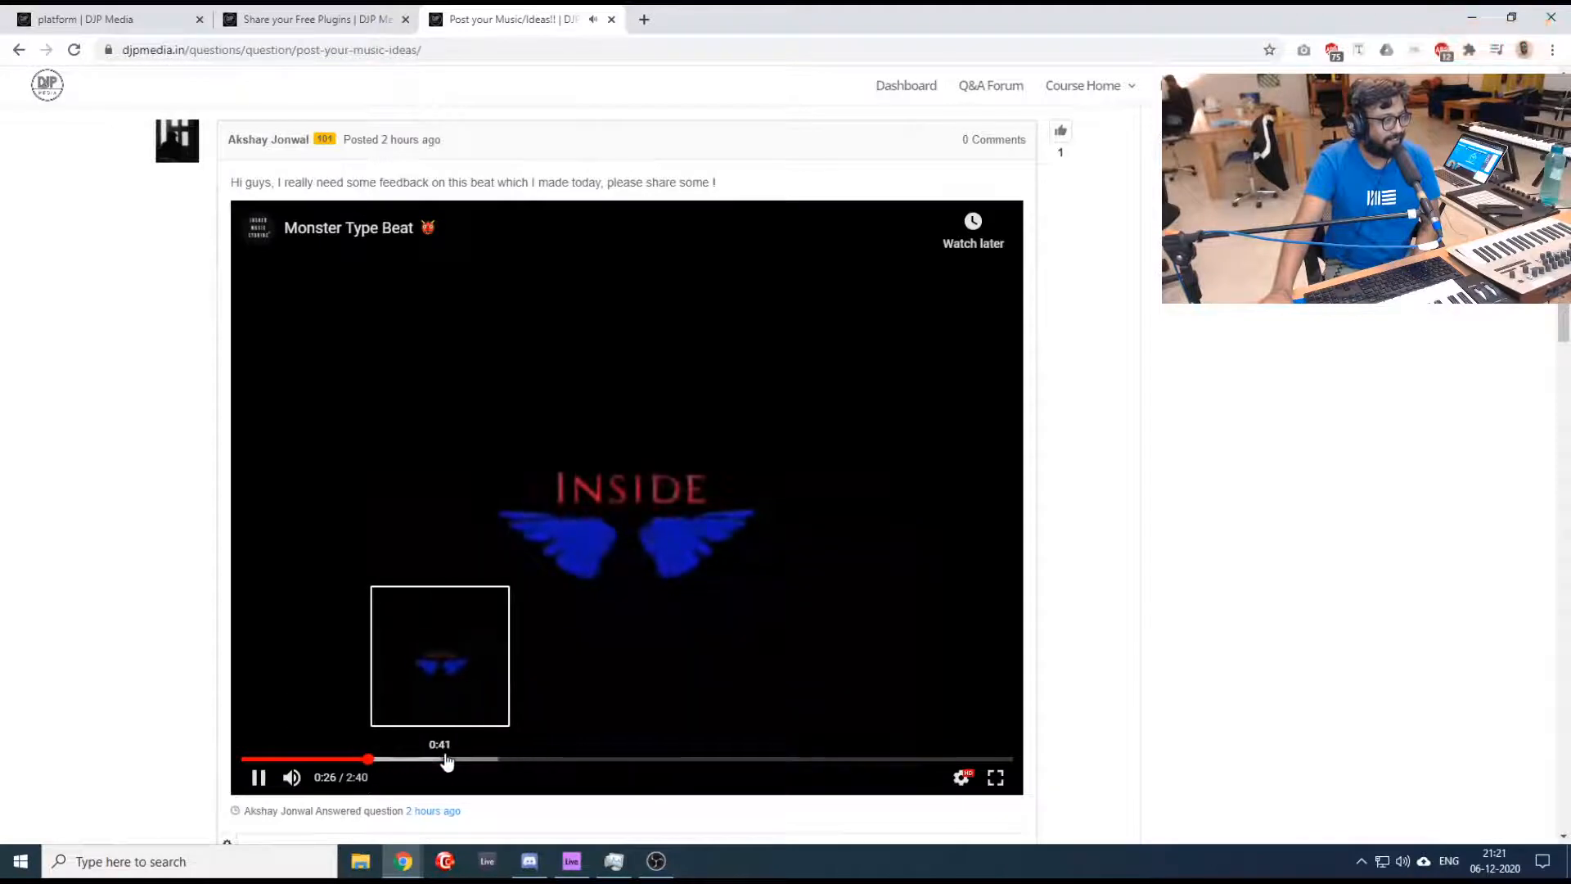
left_click(447, 759)
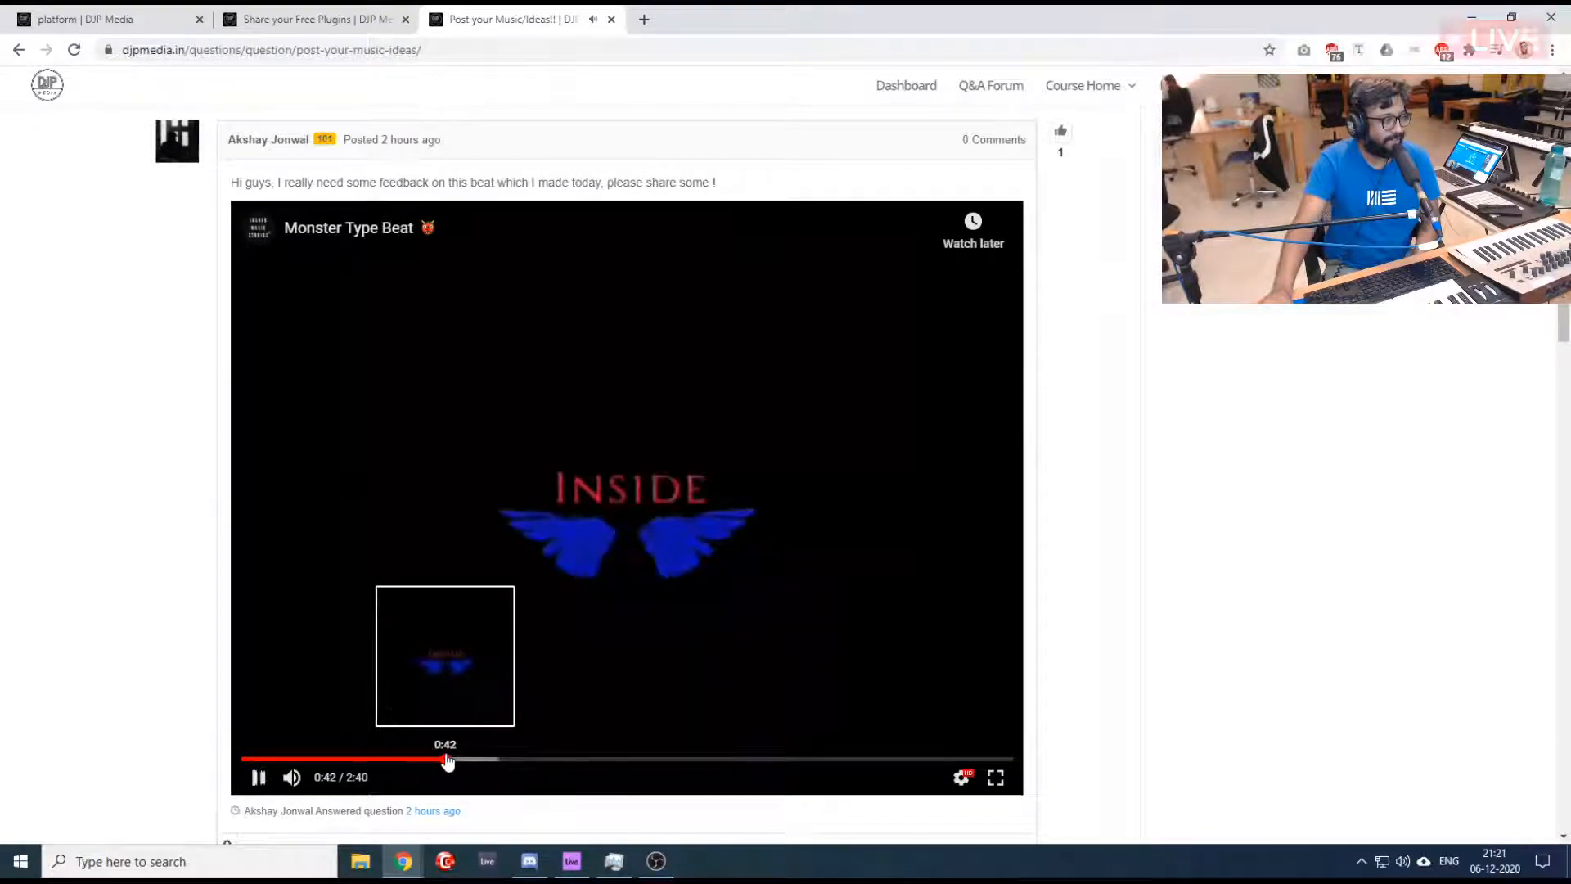
left_click(582, 494)
scroll(410, 455, "up", 5)
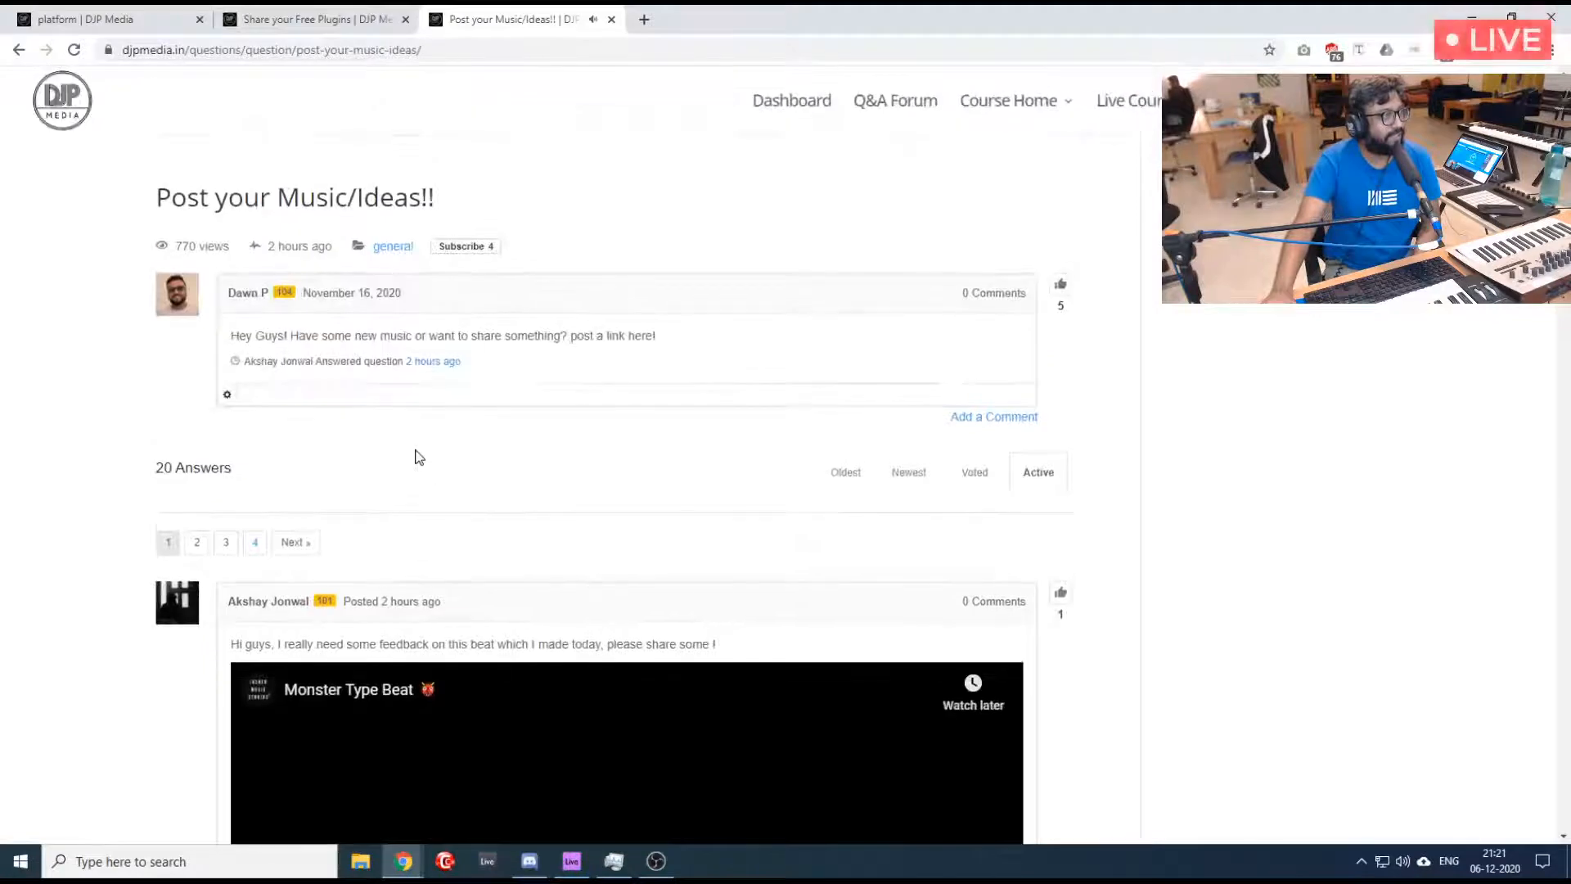
- Open the Q&A Forum in a separate tab from the dashboard and go to its "Post your Music/Ideas!!" thread
scroll(478, 291, "down", 5)
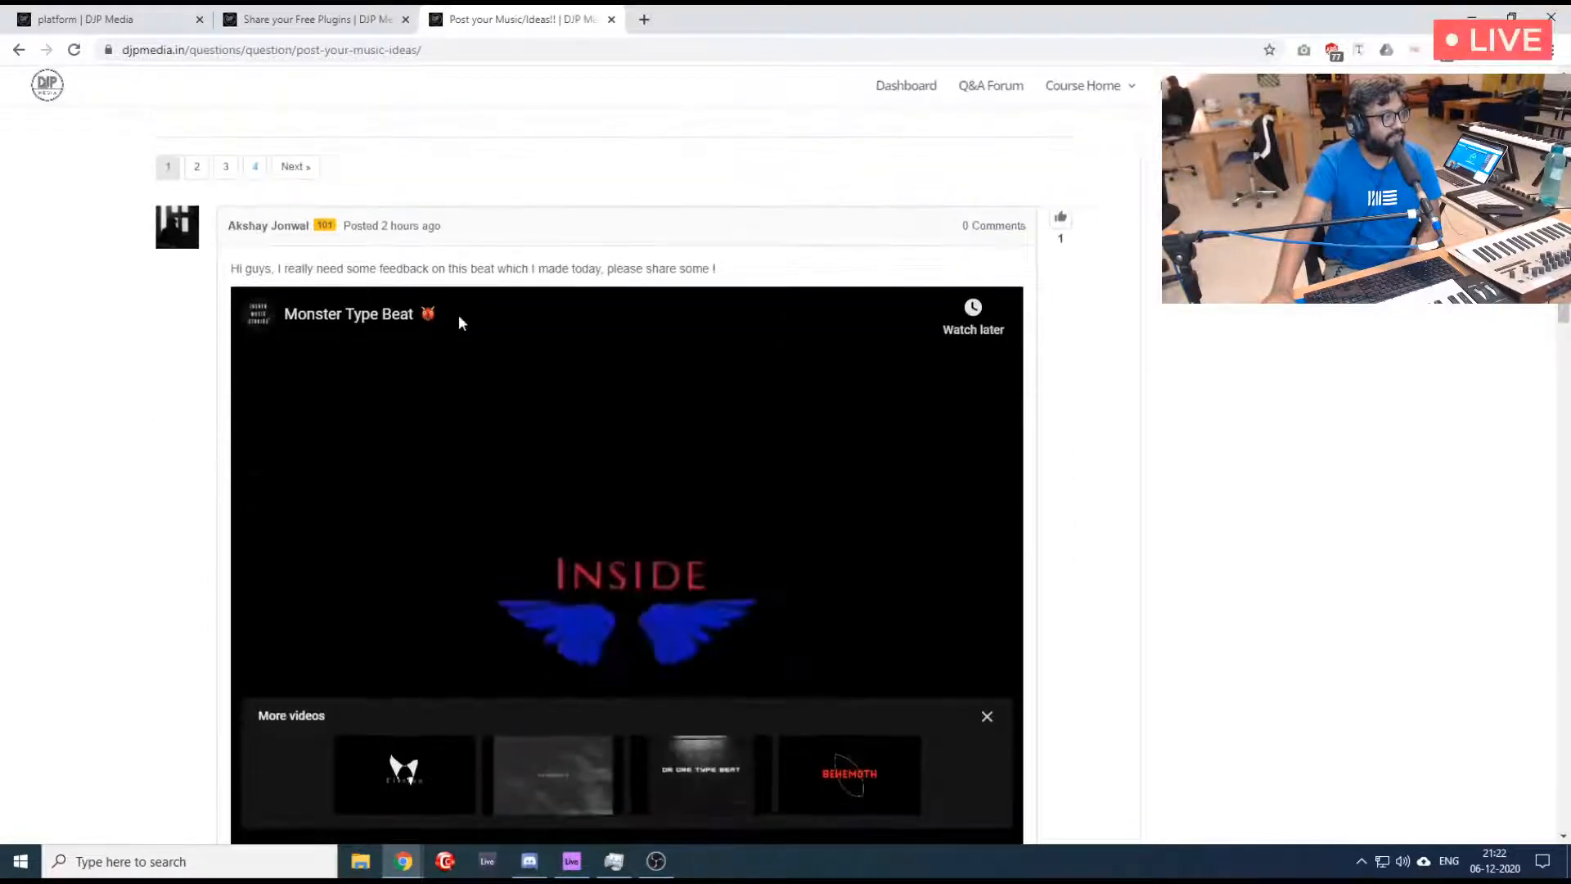
left_click(296, 12)
left_click(153, 11)
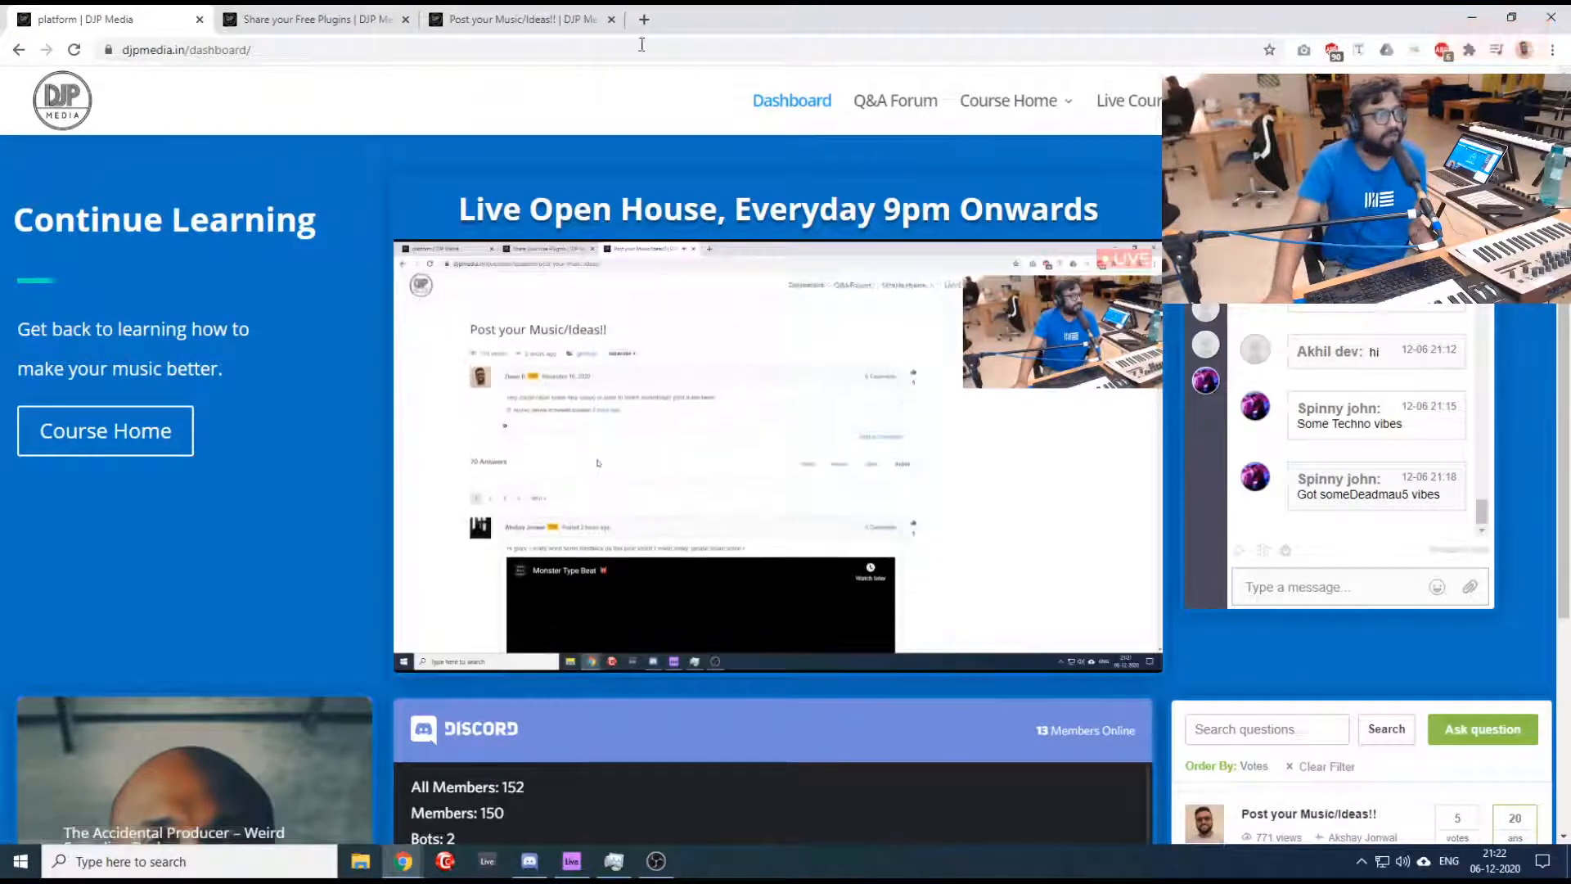
middle_click(895, 99)
left_click(360, 16)
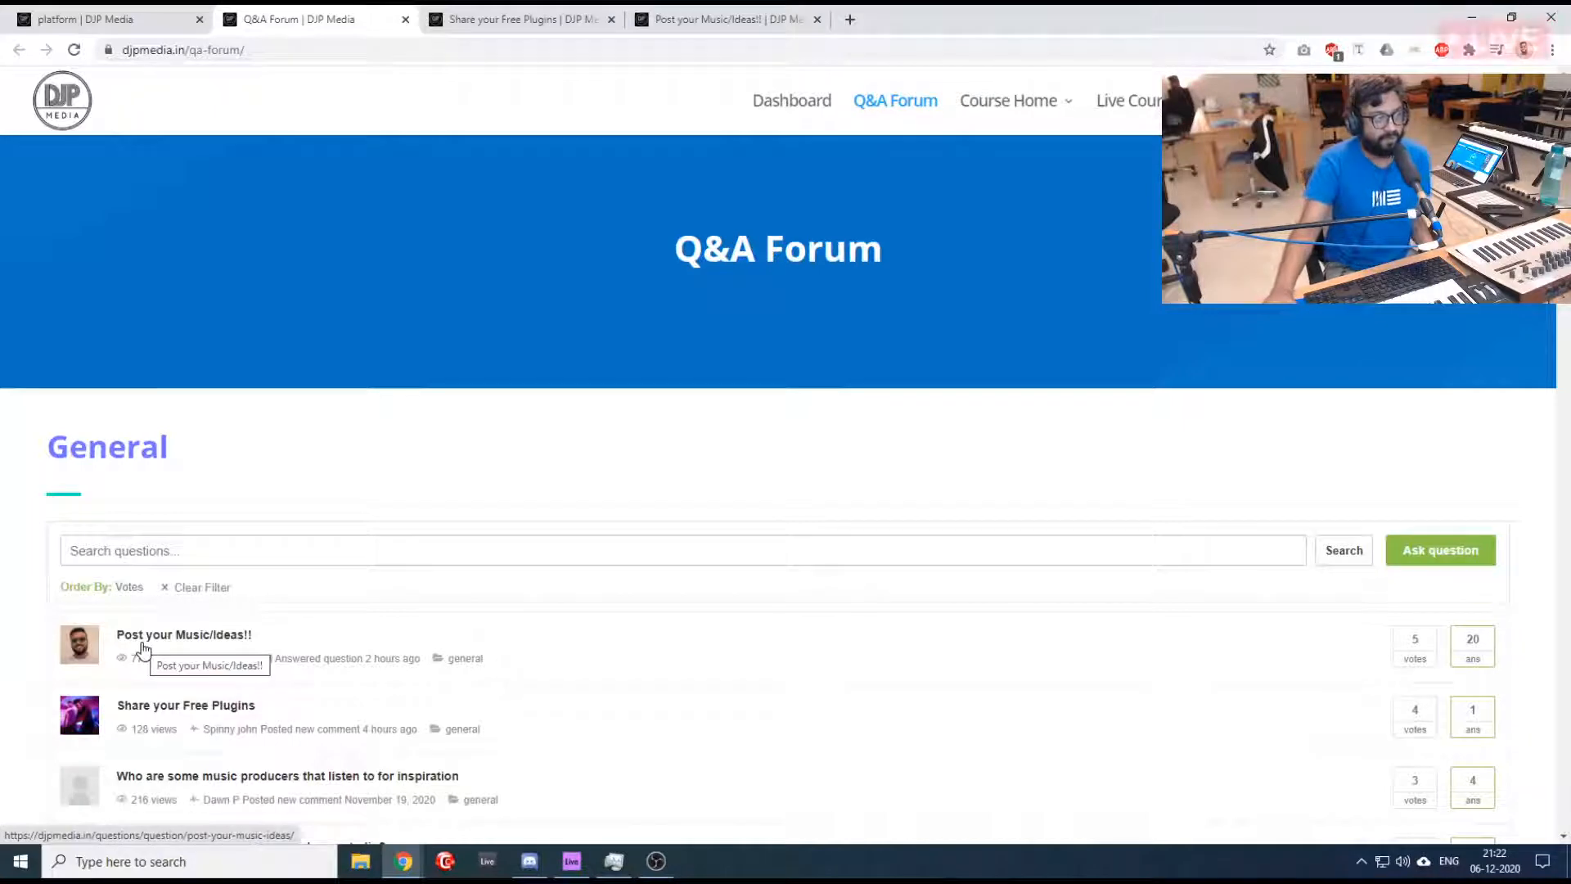
left_click(143, 647)
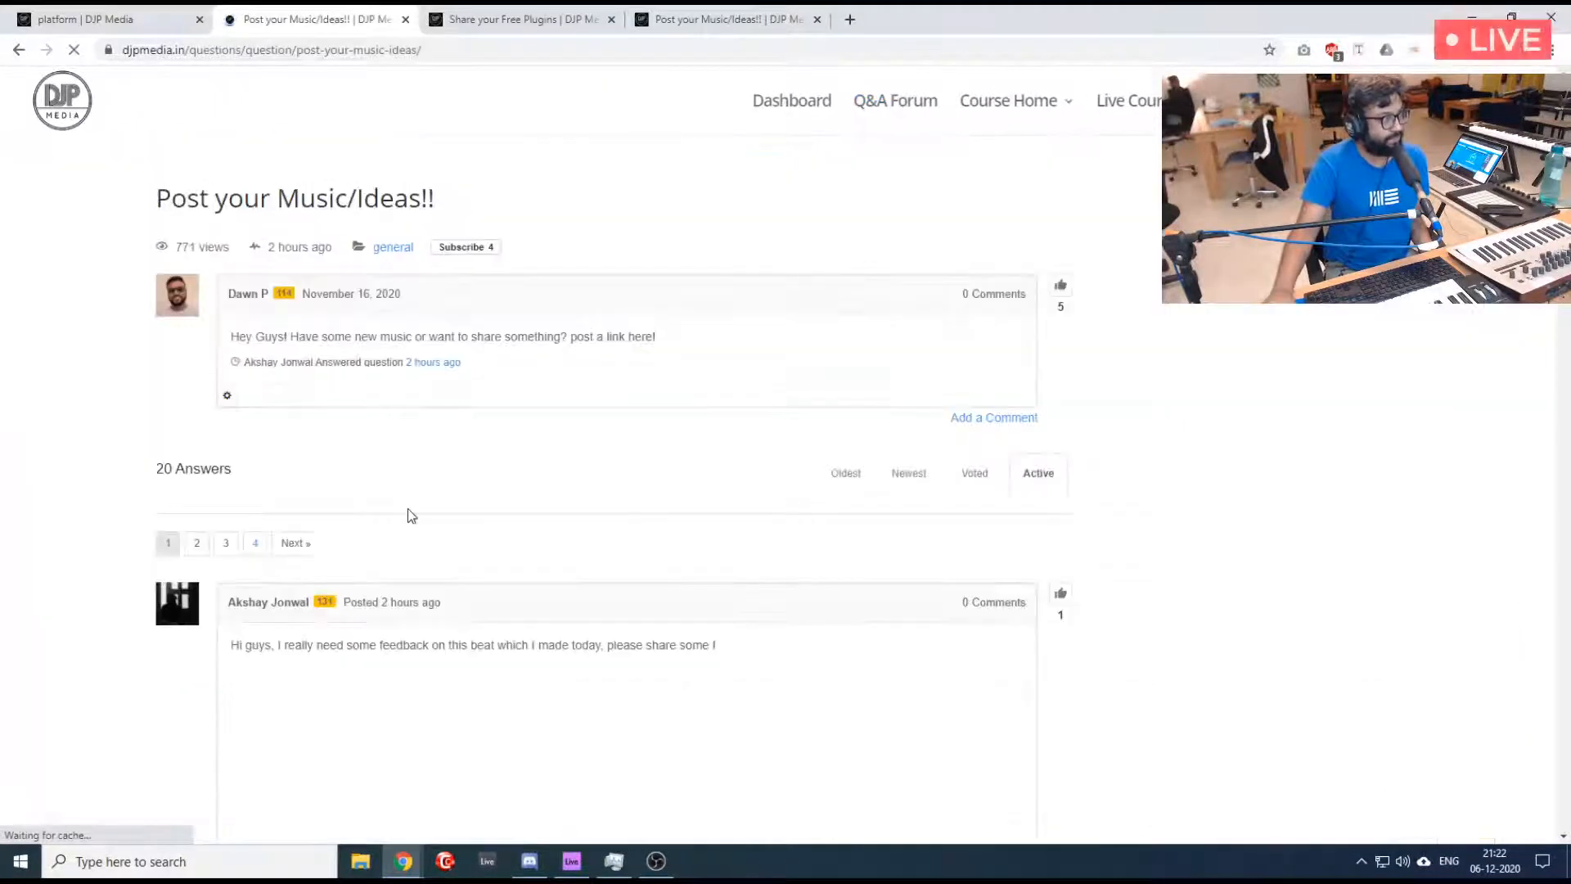
- Mute the videos that play automatically in the "Post your Music/Ideas!!" thread
scroll(421, 474, "down", 20)
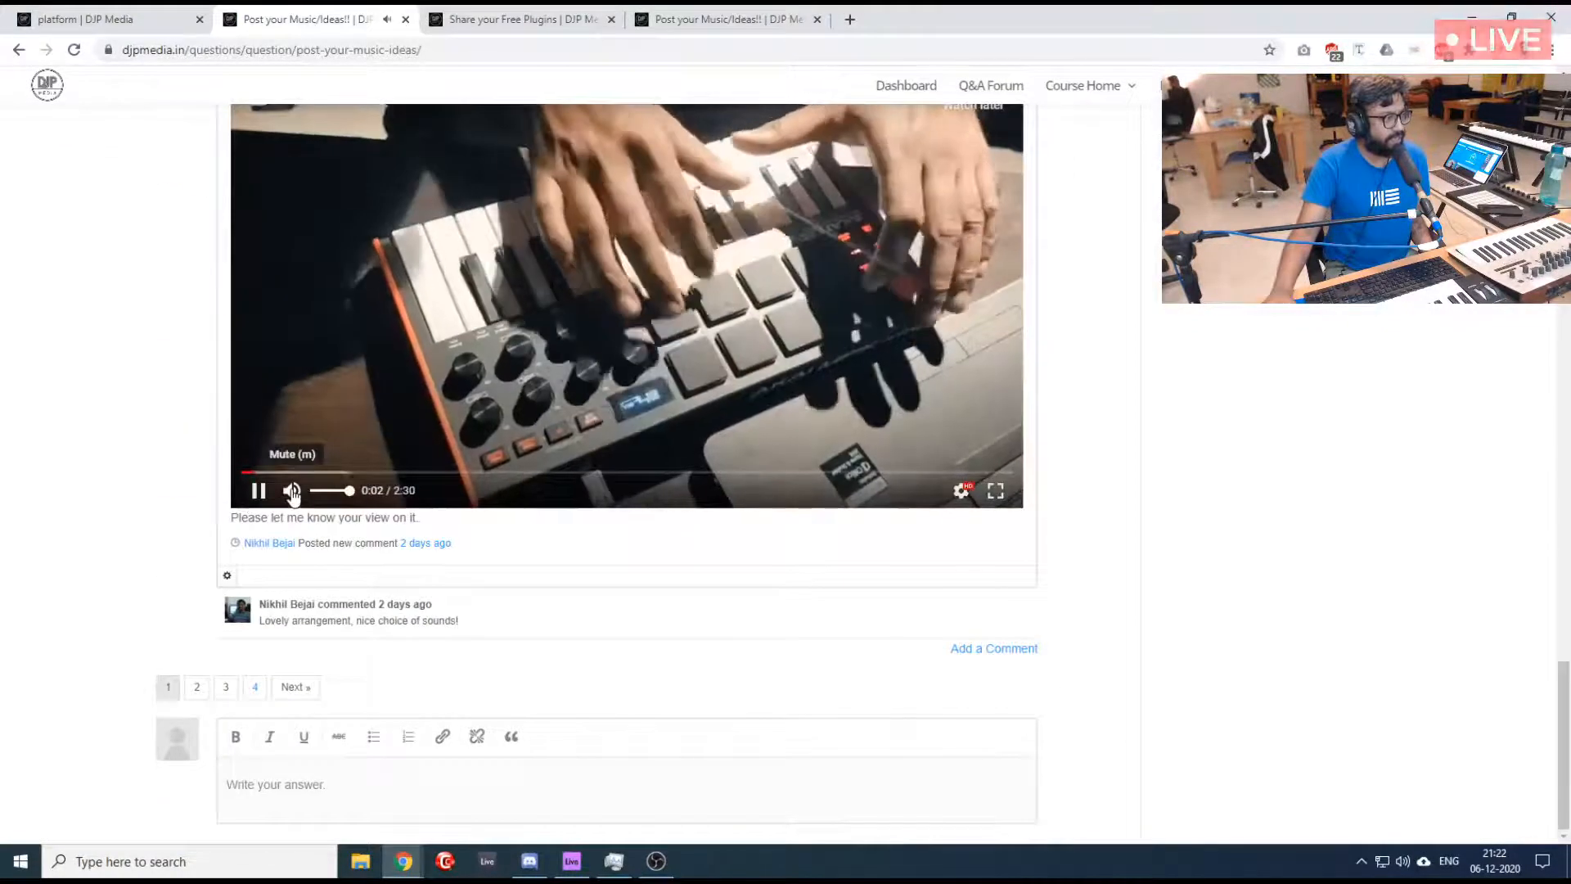
left_click(292, 490)
scroll(396, 431, "up", 7)
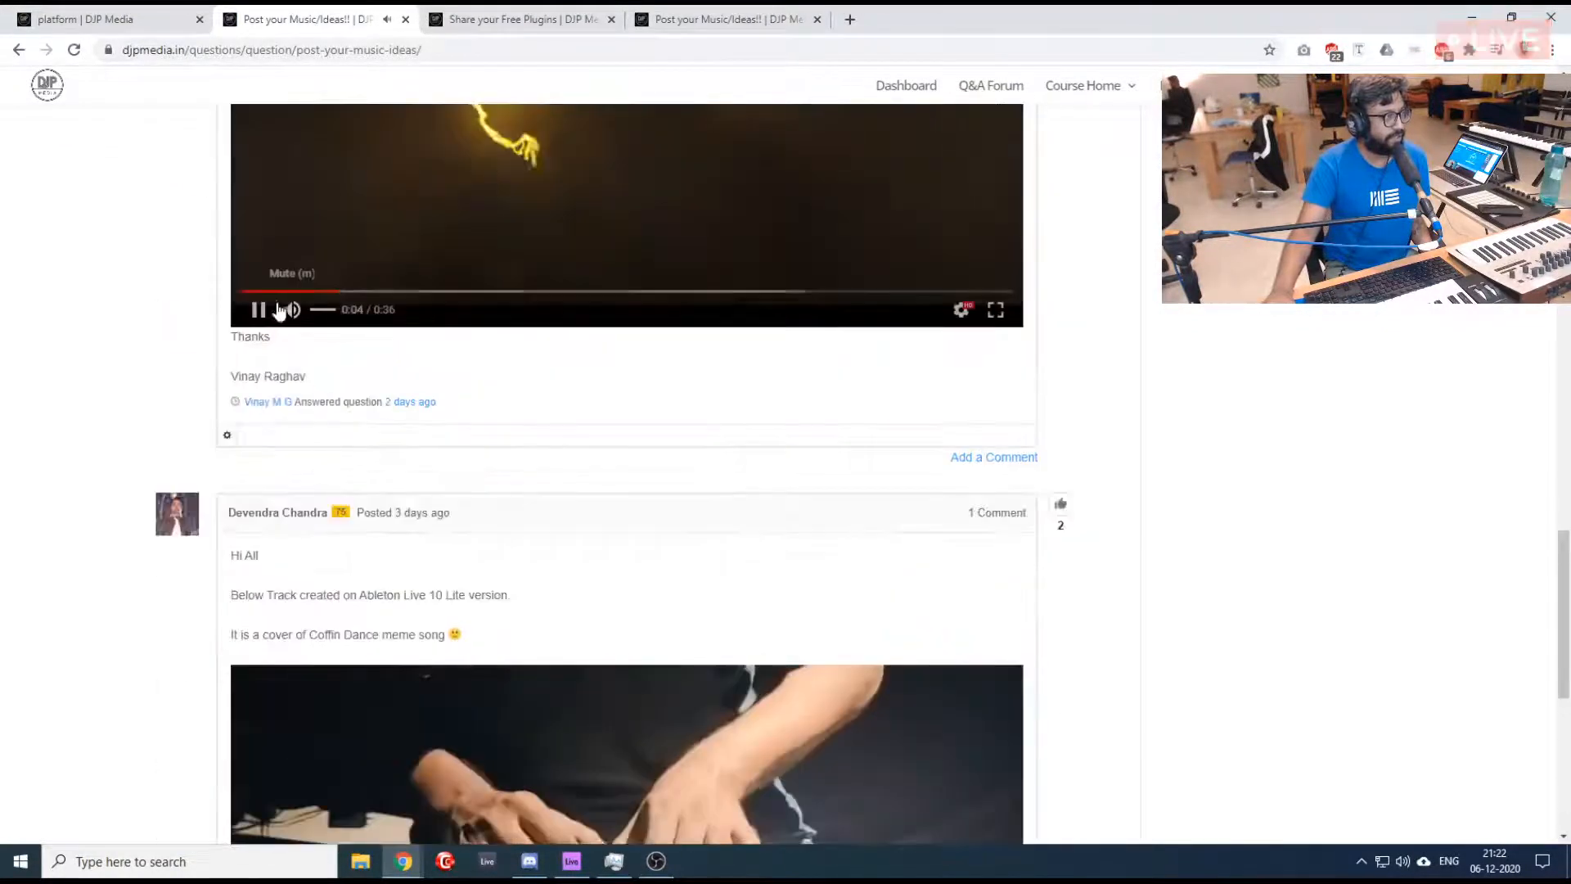
scroll(221, 364, "up", 10)
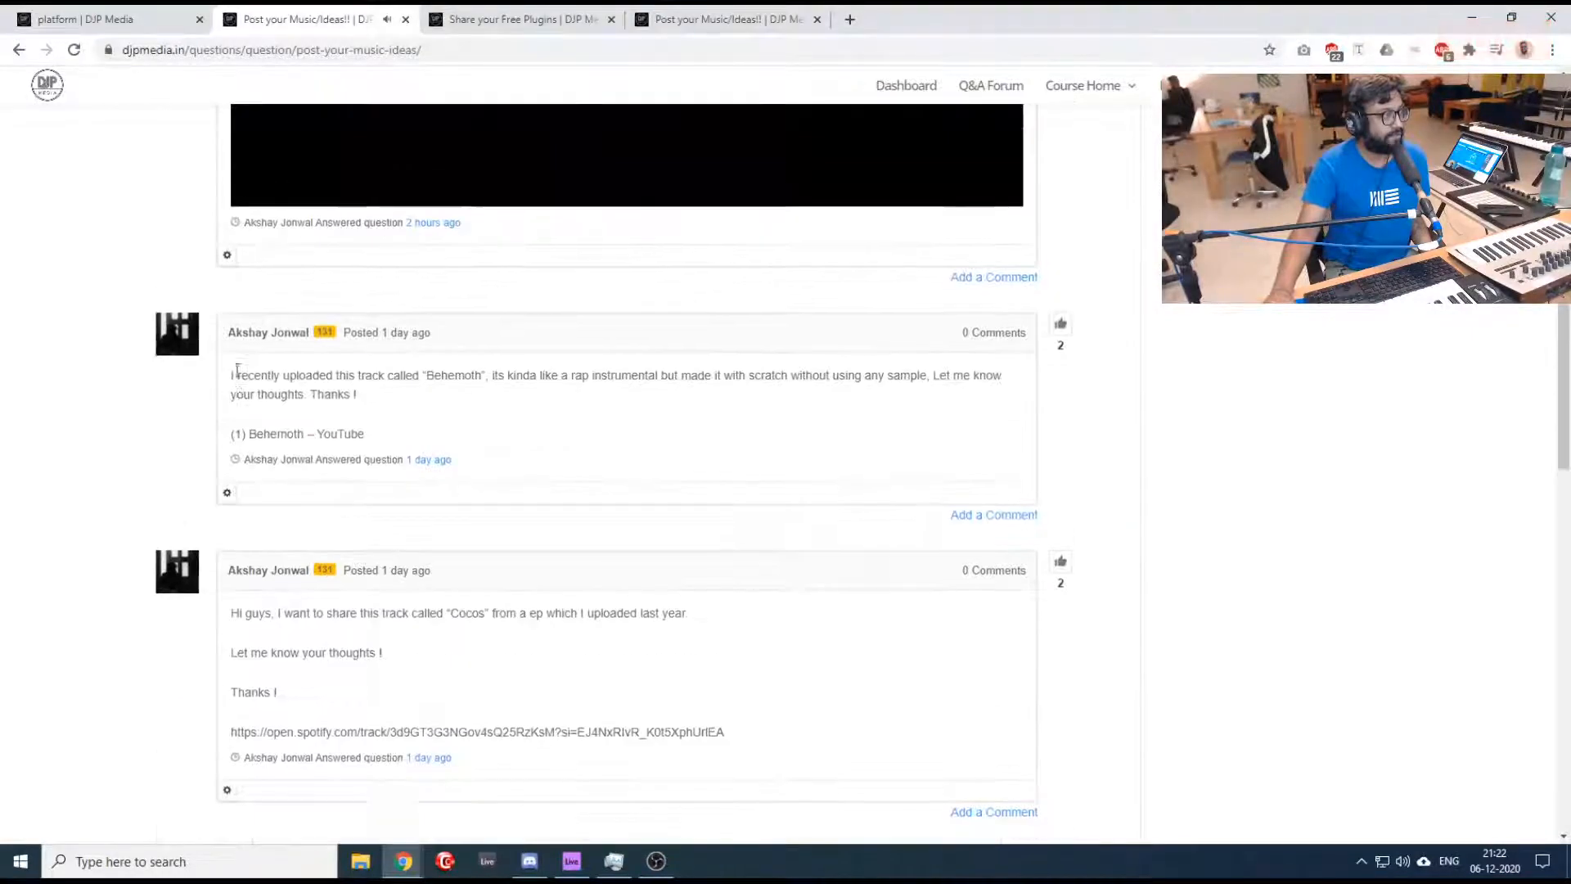
left_click(292, 507)
- Show the answer editor at the end of the thread and look back over the shared tracks up to the opening post
scroll(113, 514, "down", 15)
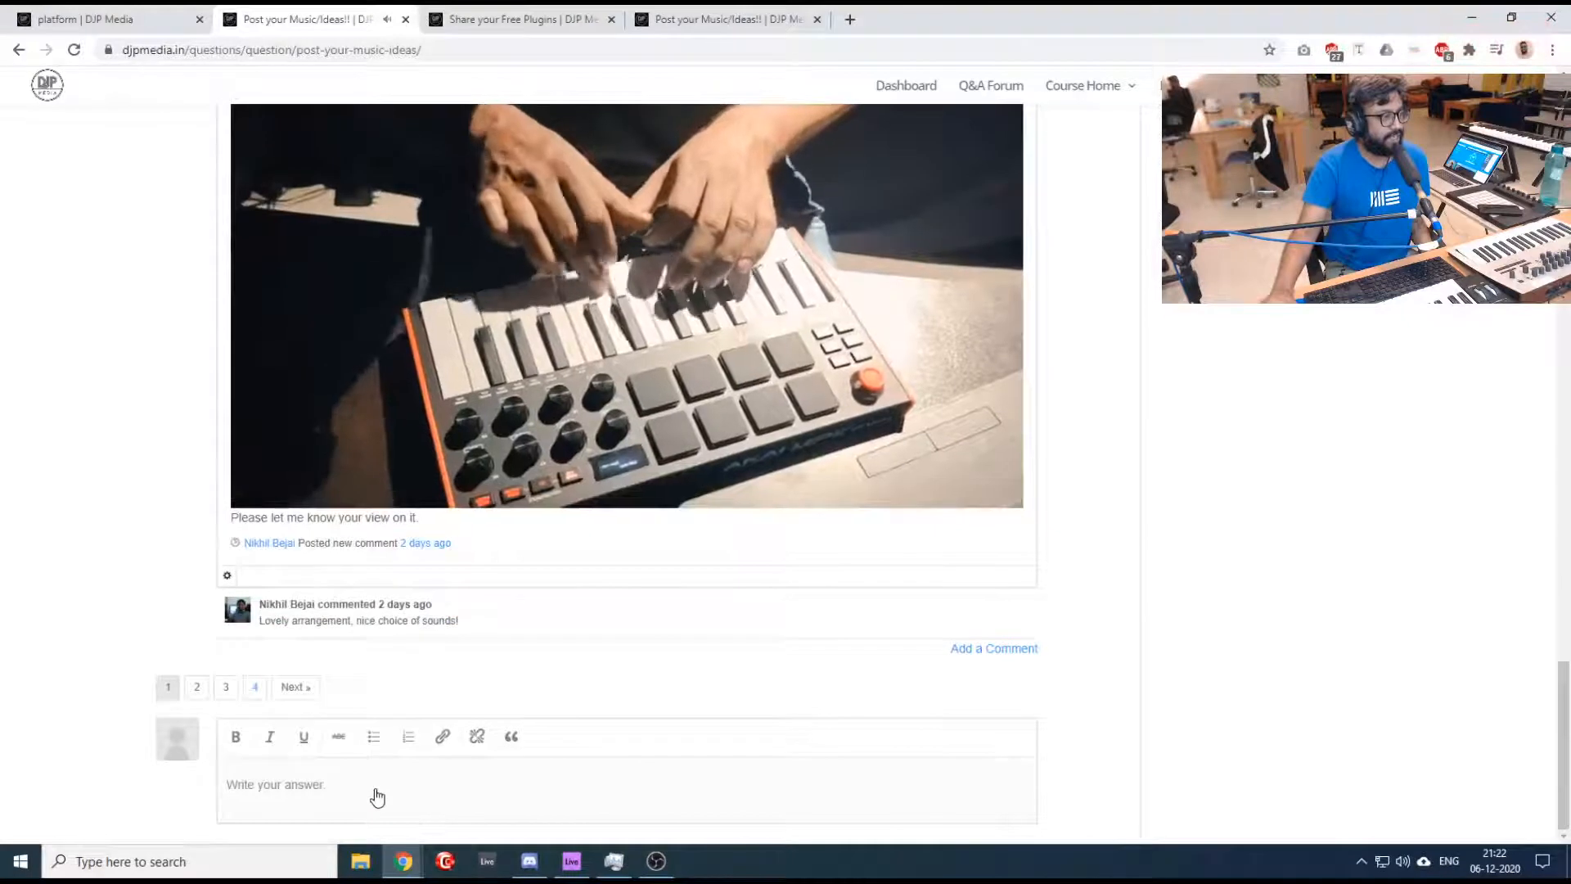
scroll(491, 688, "down", 3)
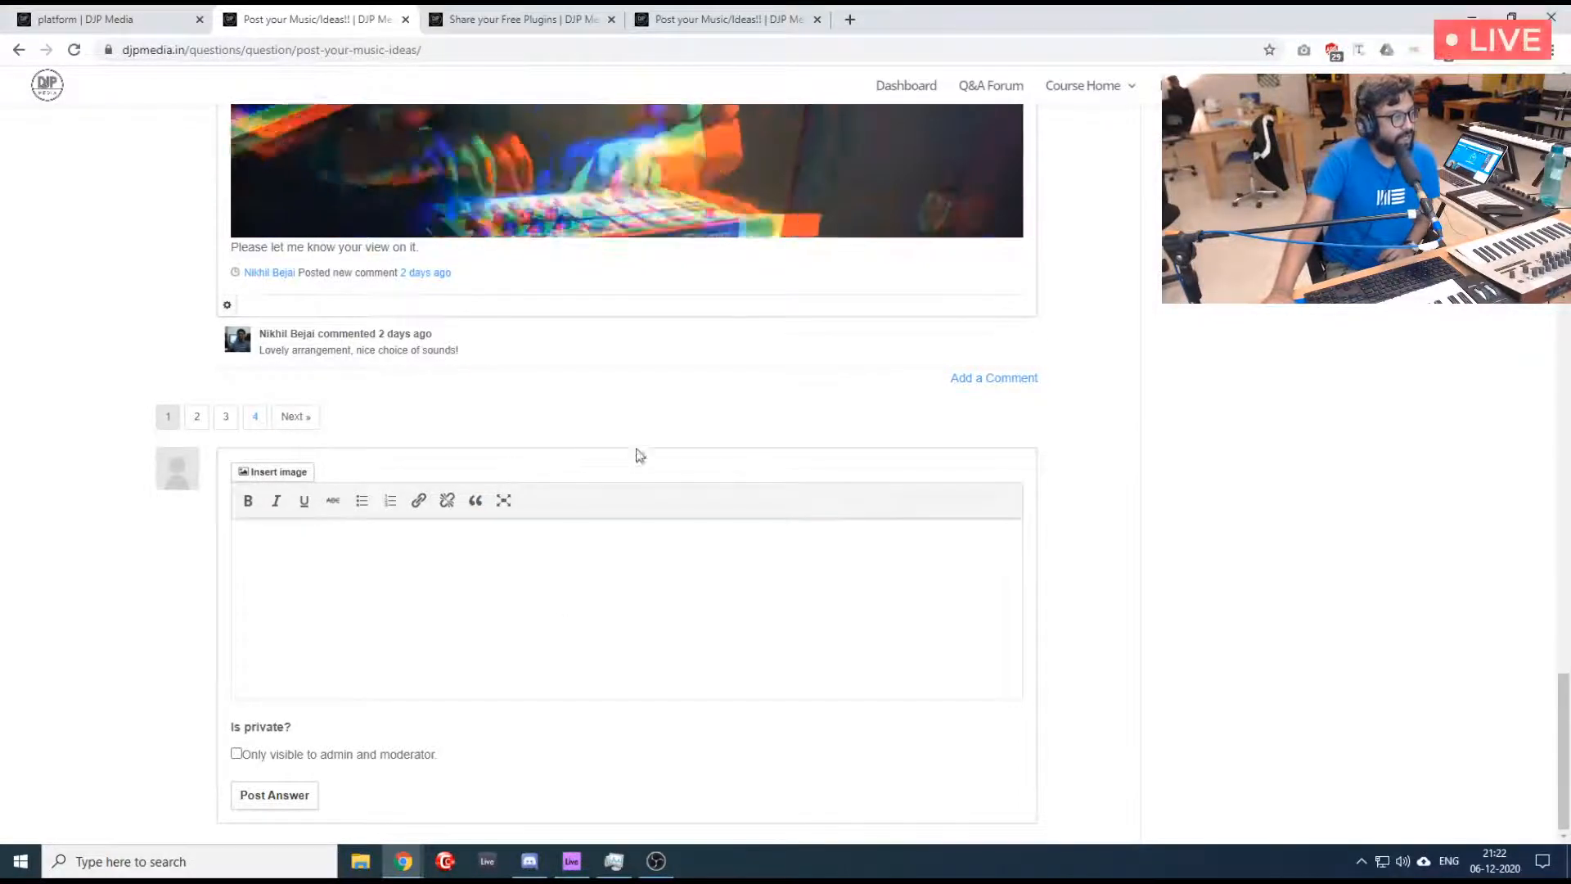
scroll(556, 413, "up", 10)
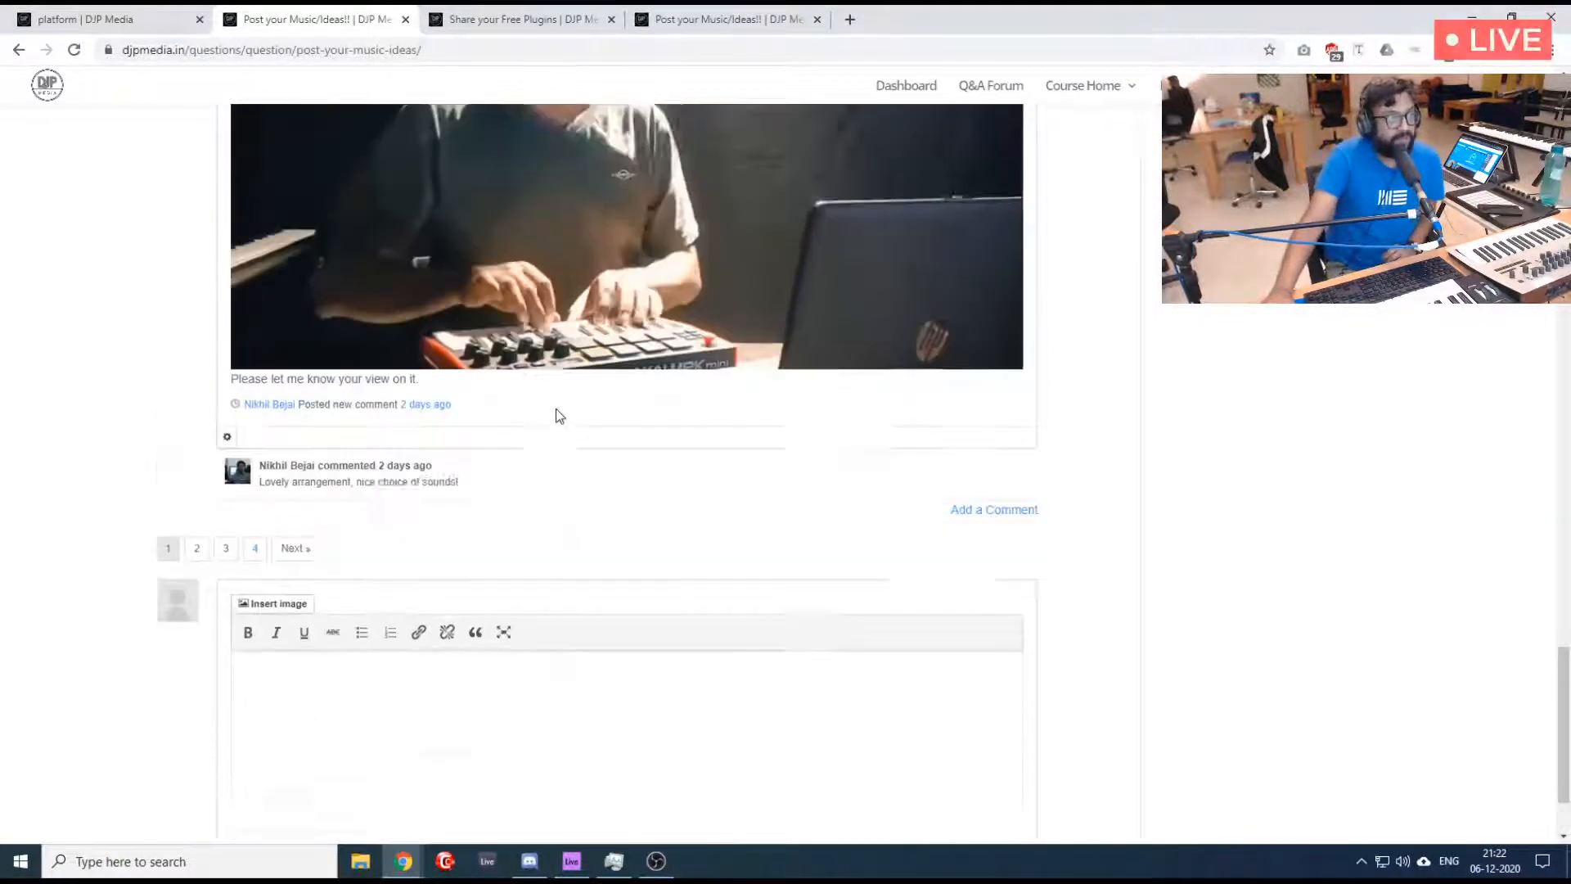
scroll(561, 415, "down", 5)
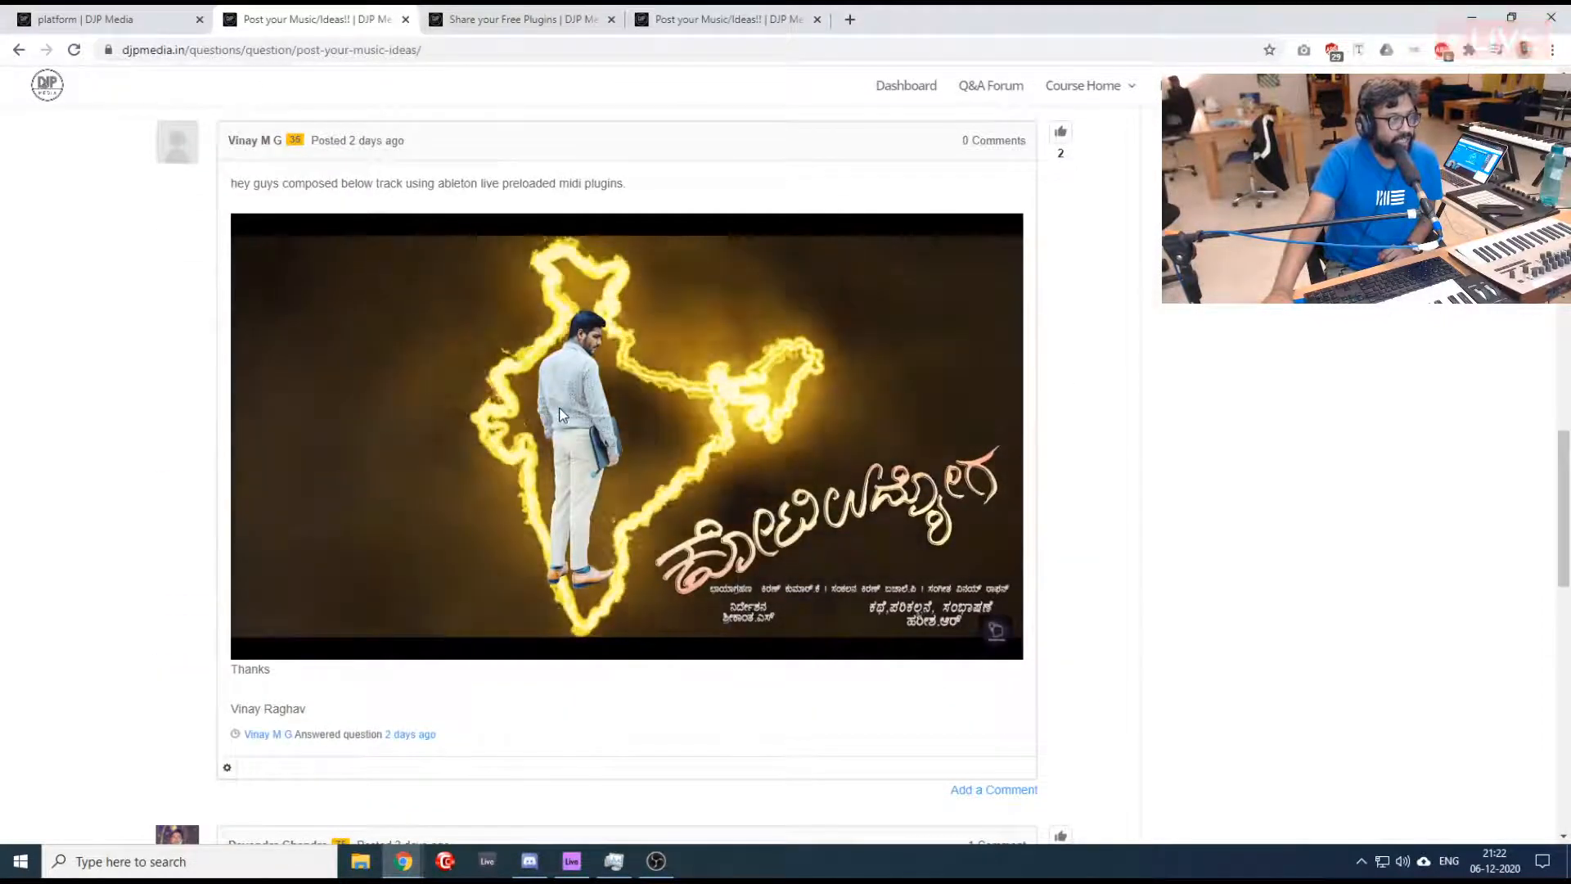
scroll(560, 413, "up", 20)
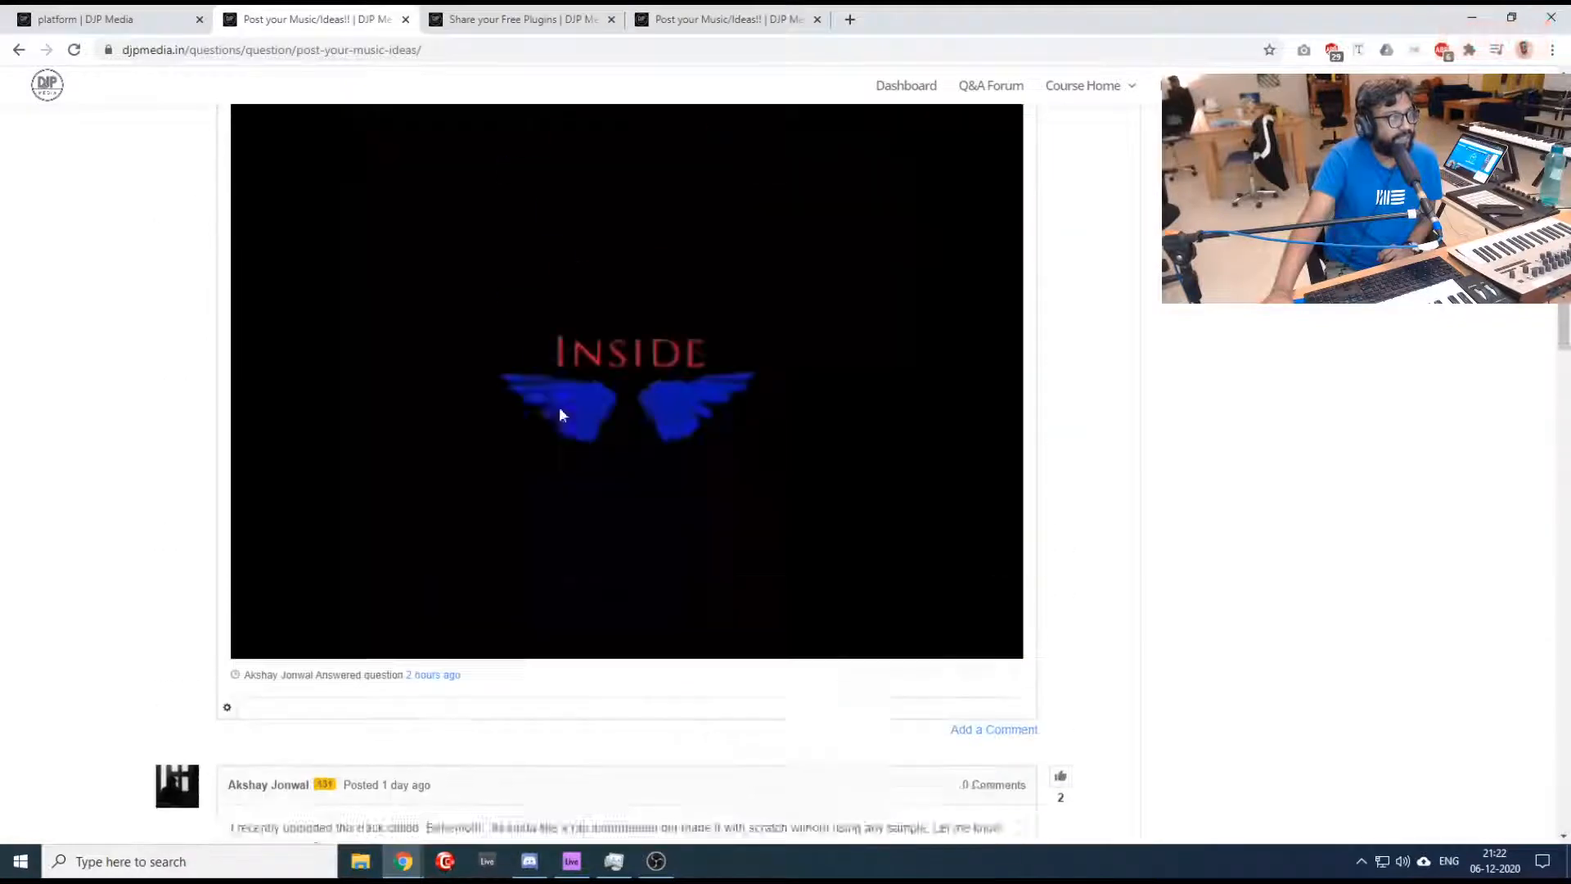
scroll(563, 415, "up", 1)
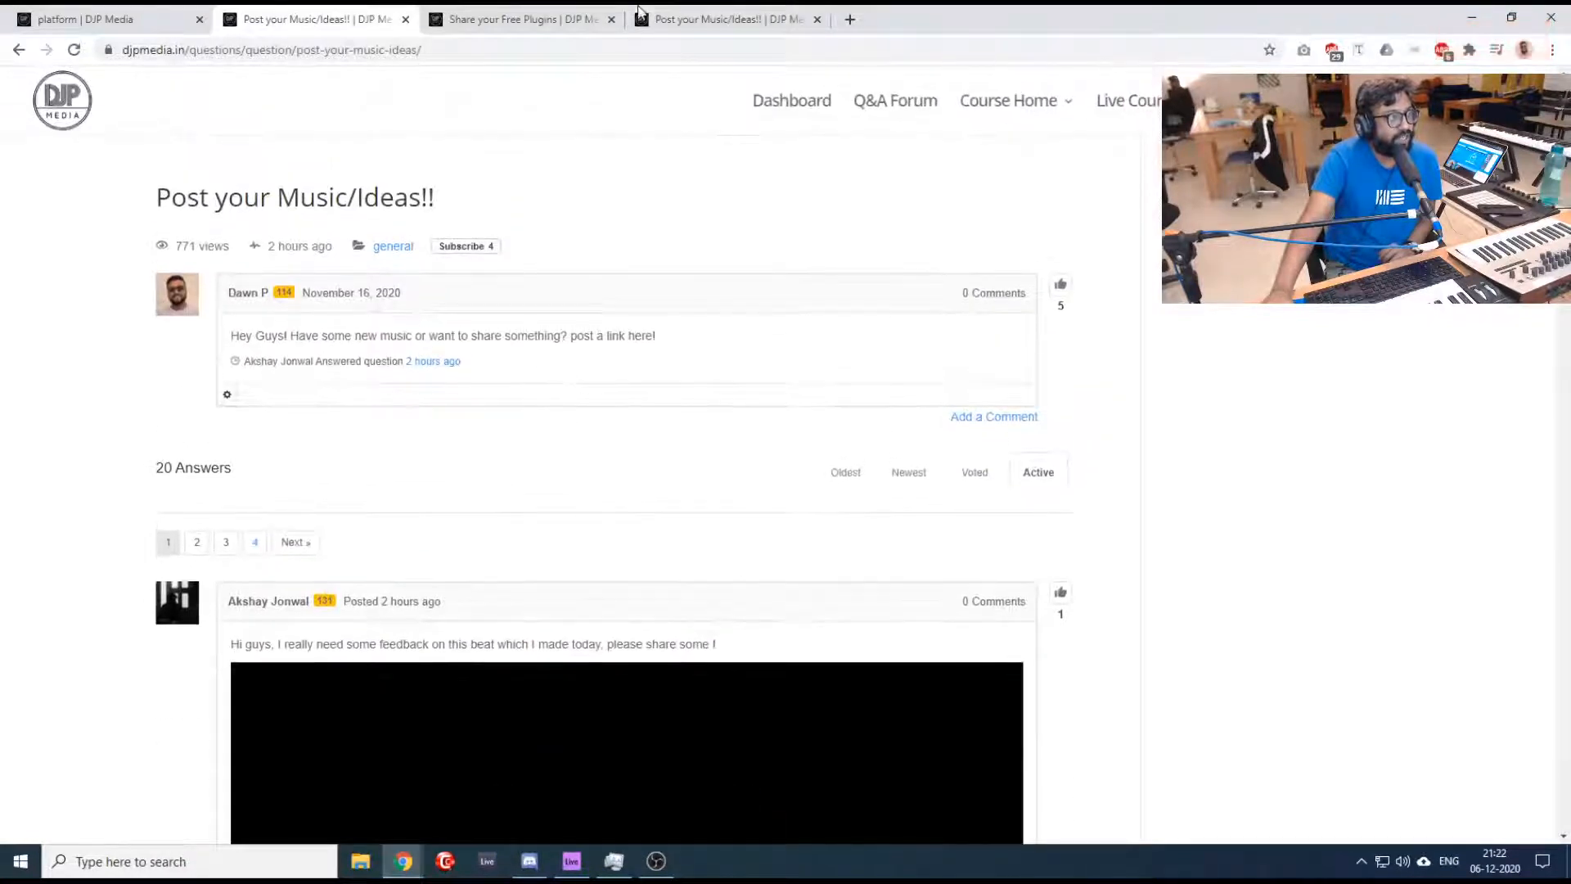
- Check the dashboard's live stream and chat twice, returning to the music-sharing thread each time
left_click(127, 18)
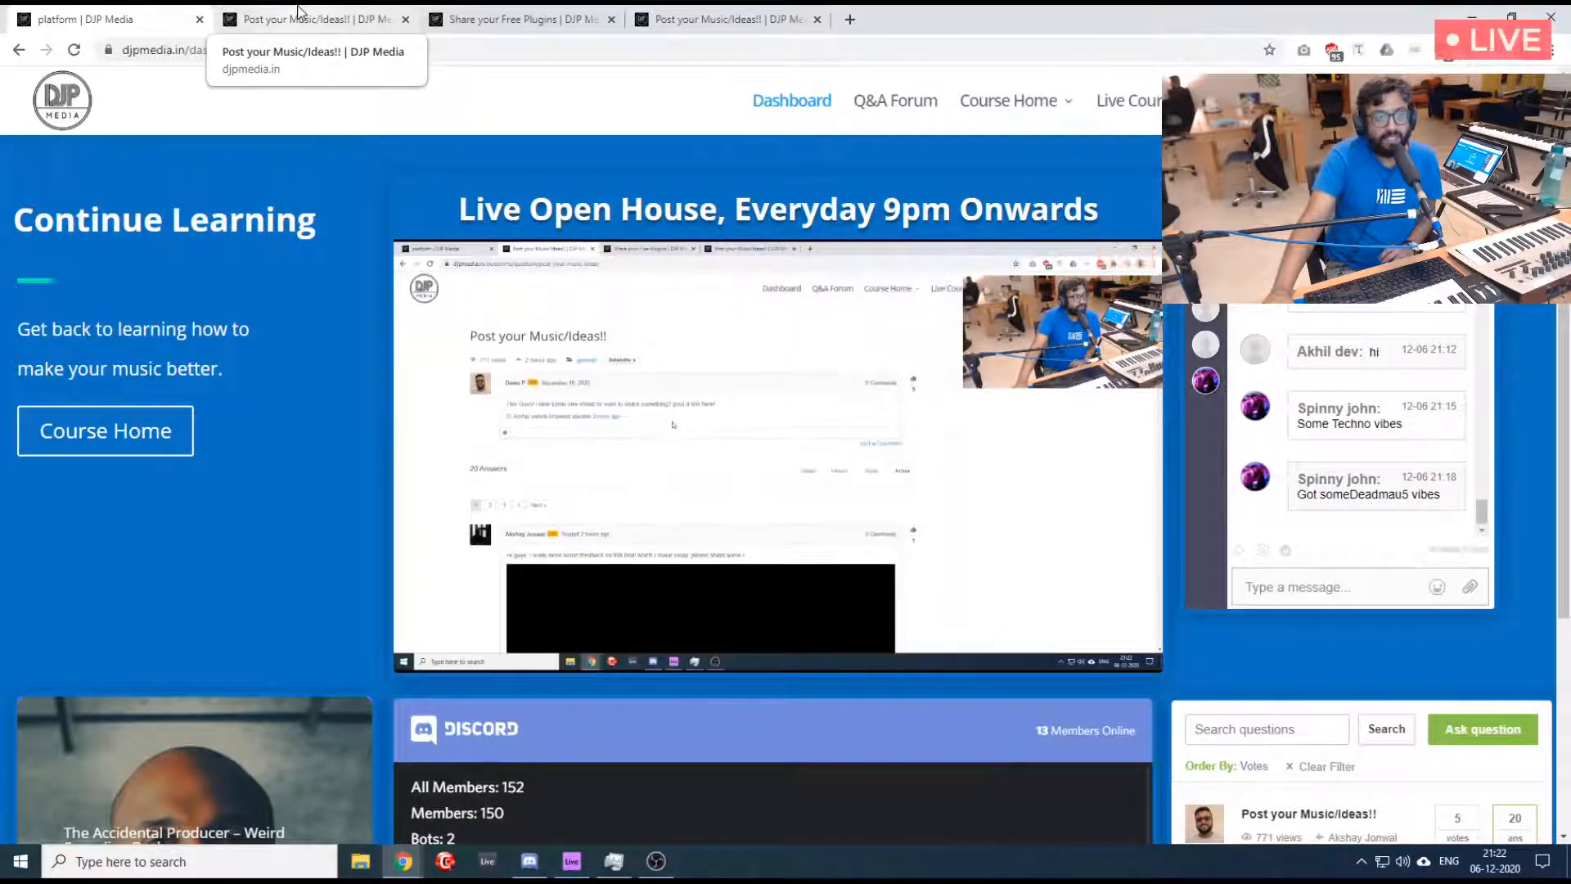
left_click(308, 18)
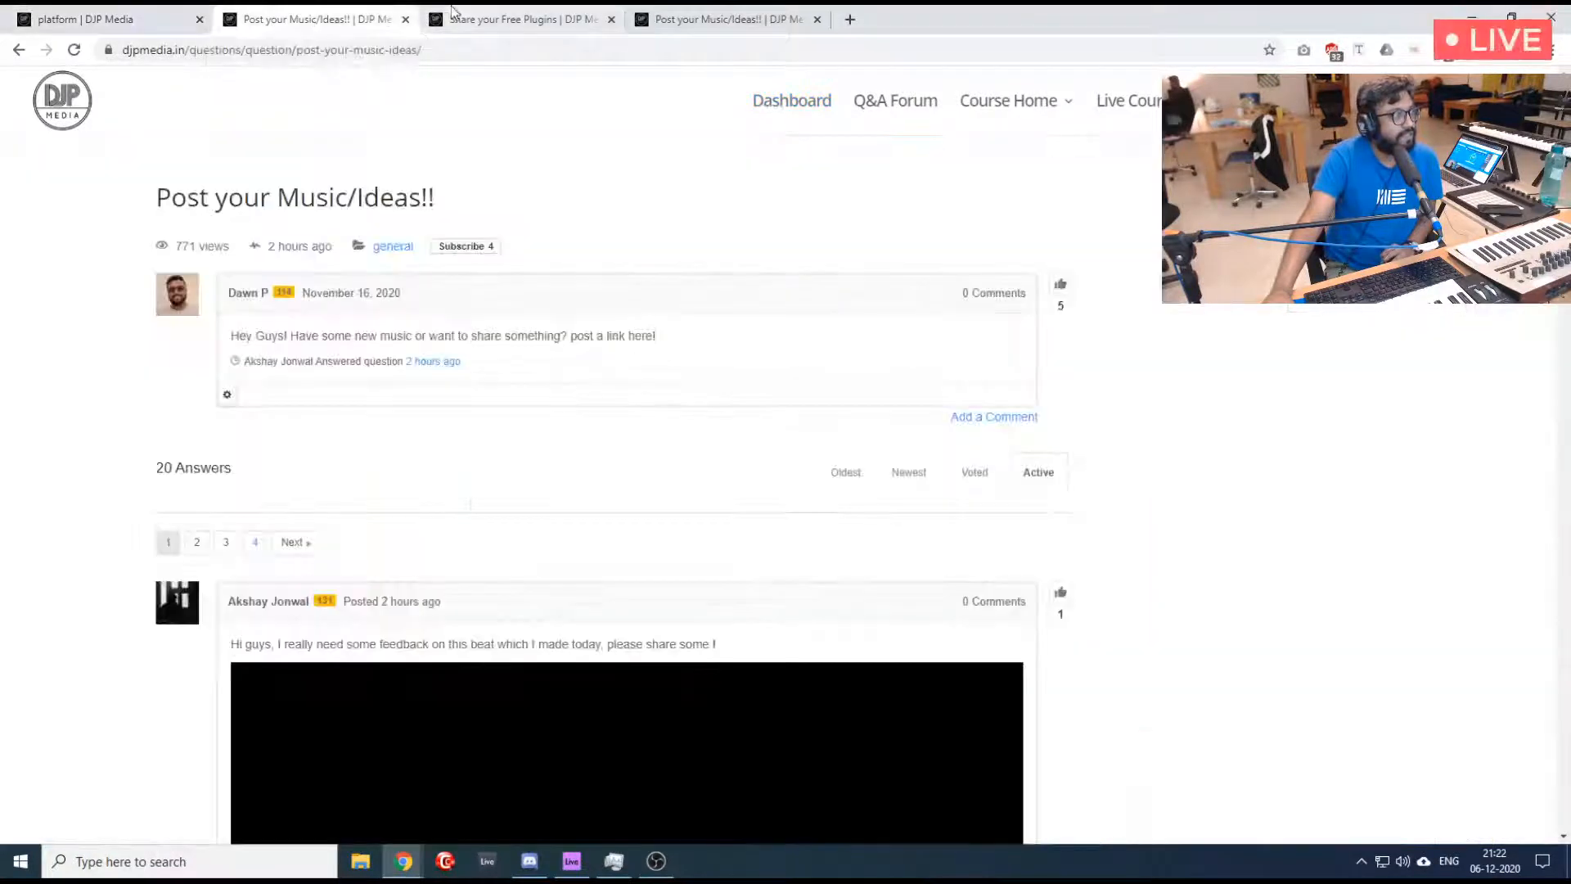
left_click(147, 14)
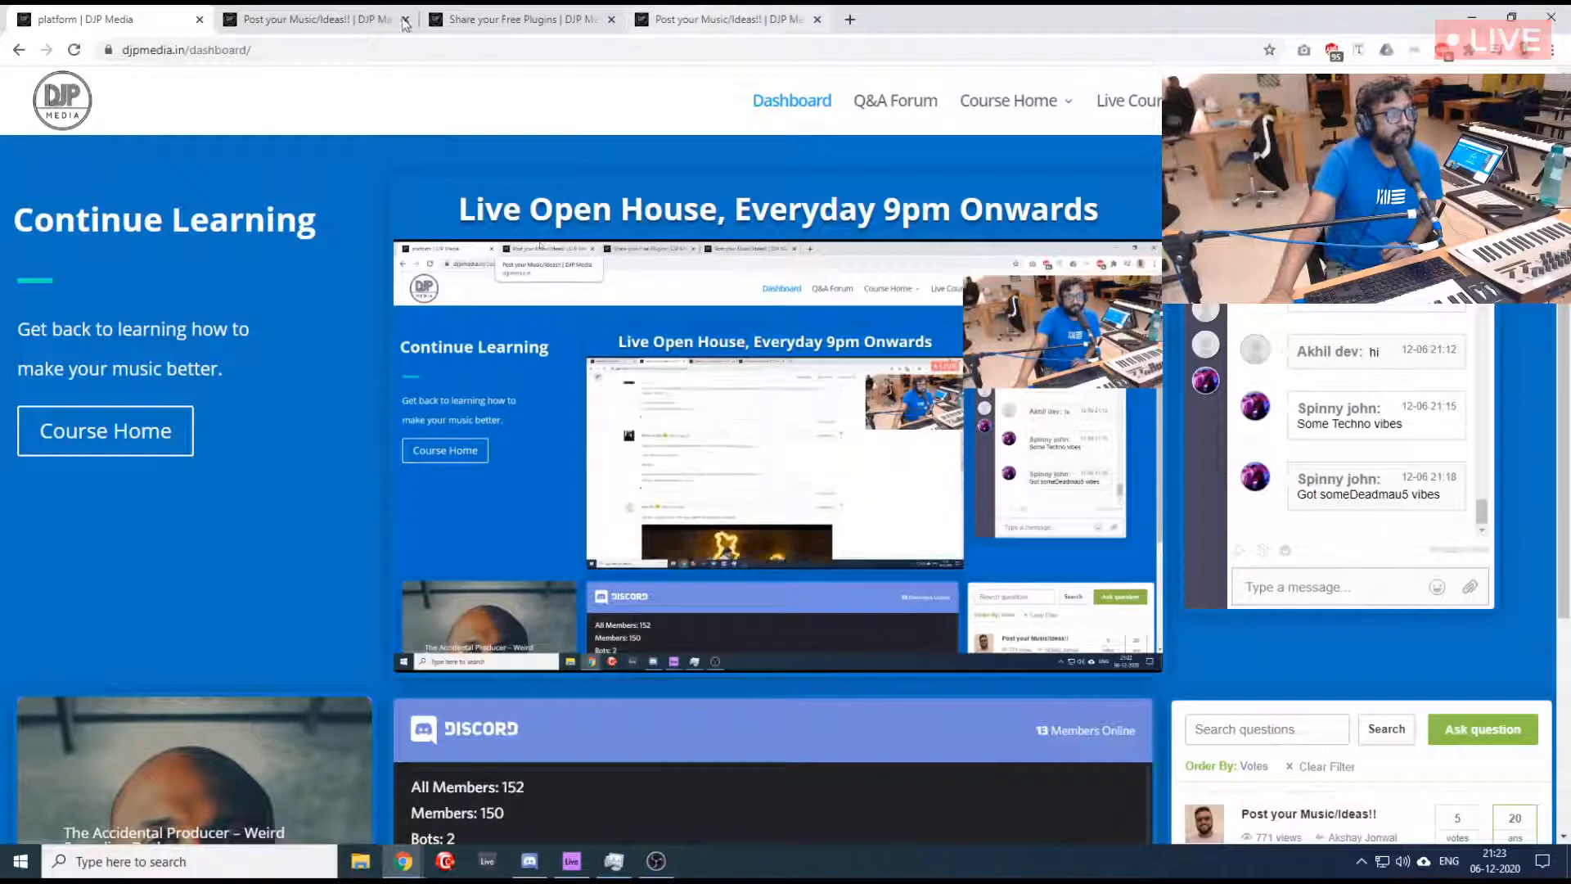
left_click(319, 18)
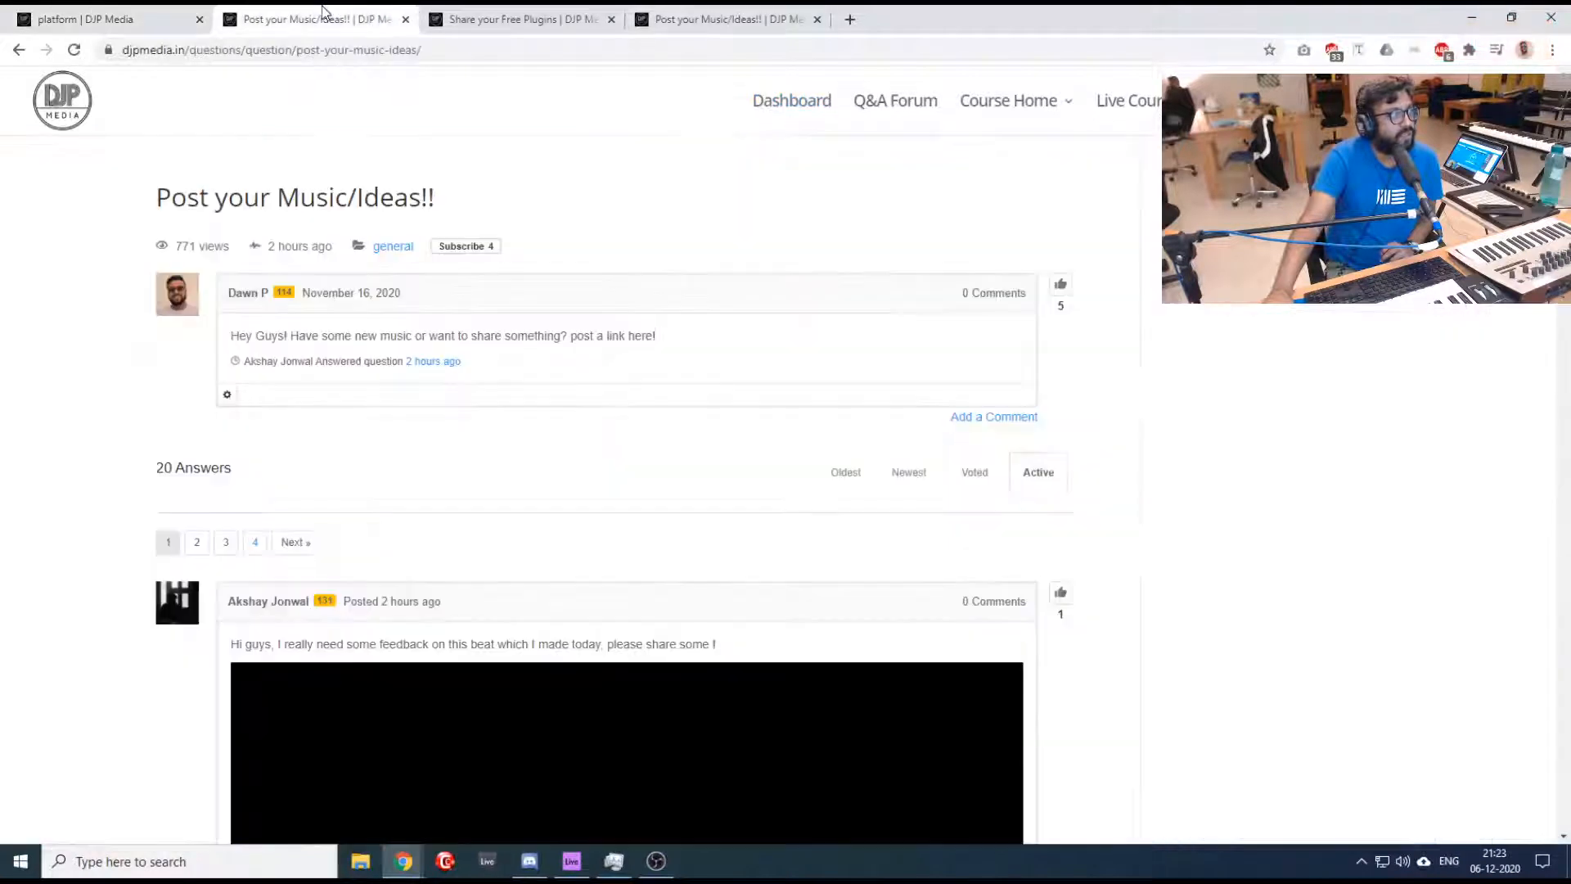
- Close the "Share your Free Plugins" tab and the duplicate "Post your Music/Ideas!!" tab, keeping the freshly loaded thread
left_click(561, 17)
left_click(698, 12)
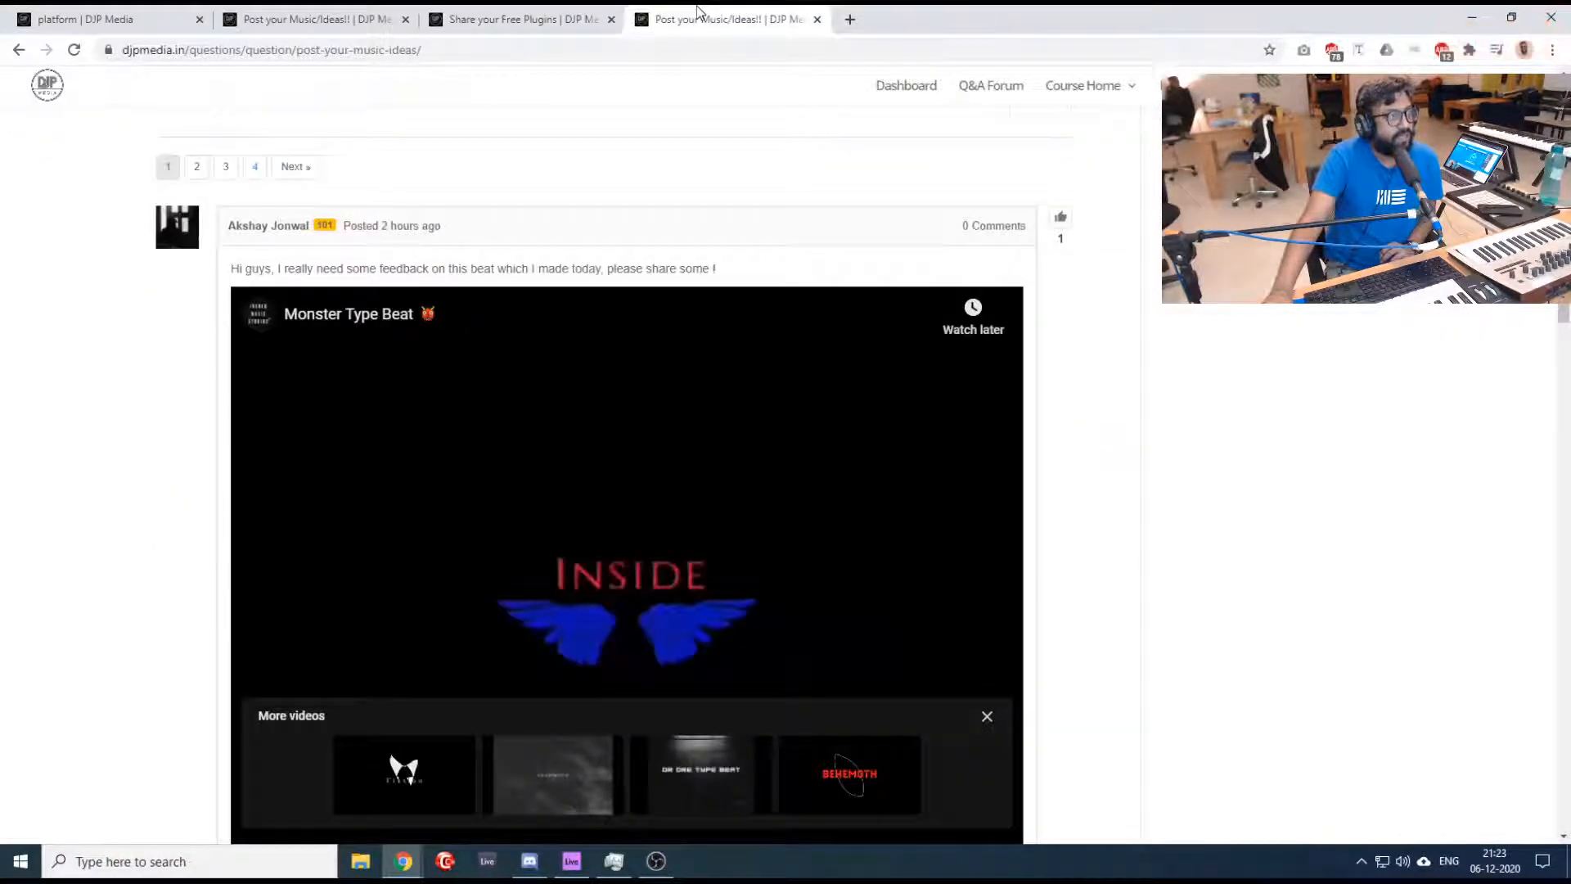
left_click(334, 11)
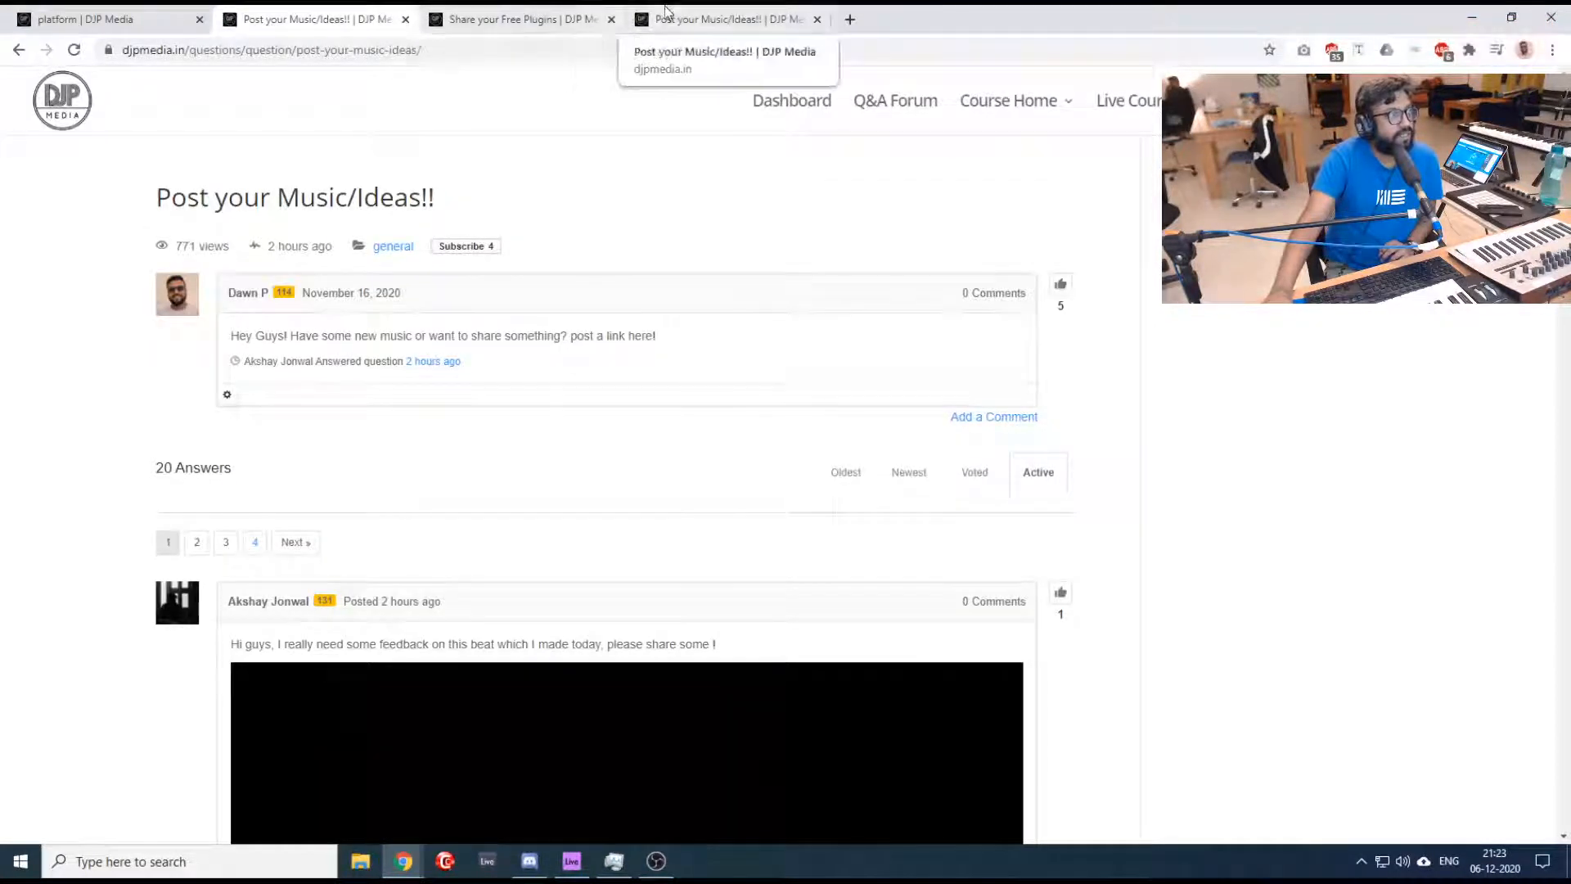
left_click(612, 20)
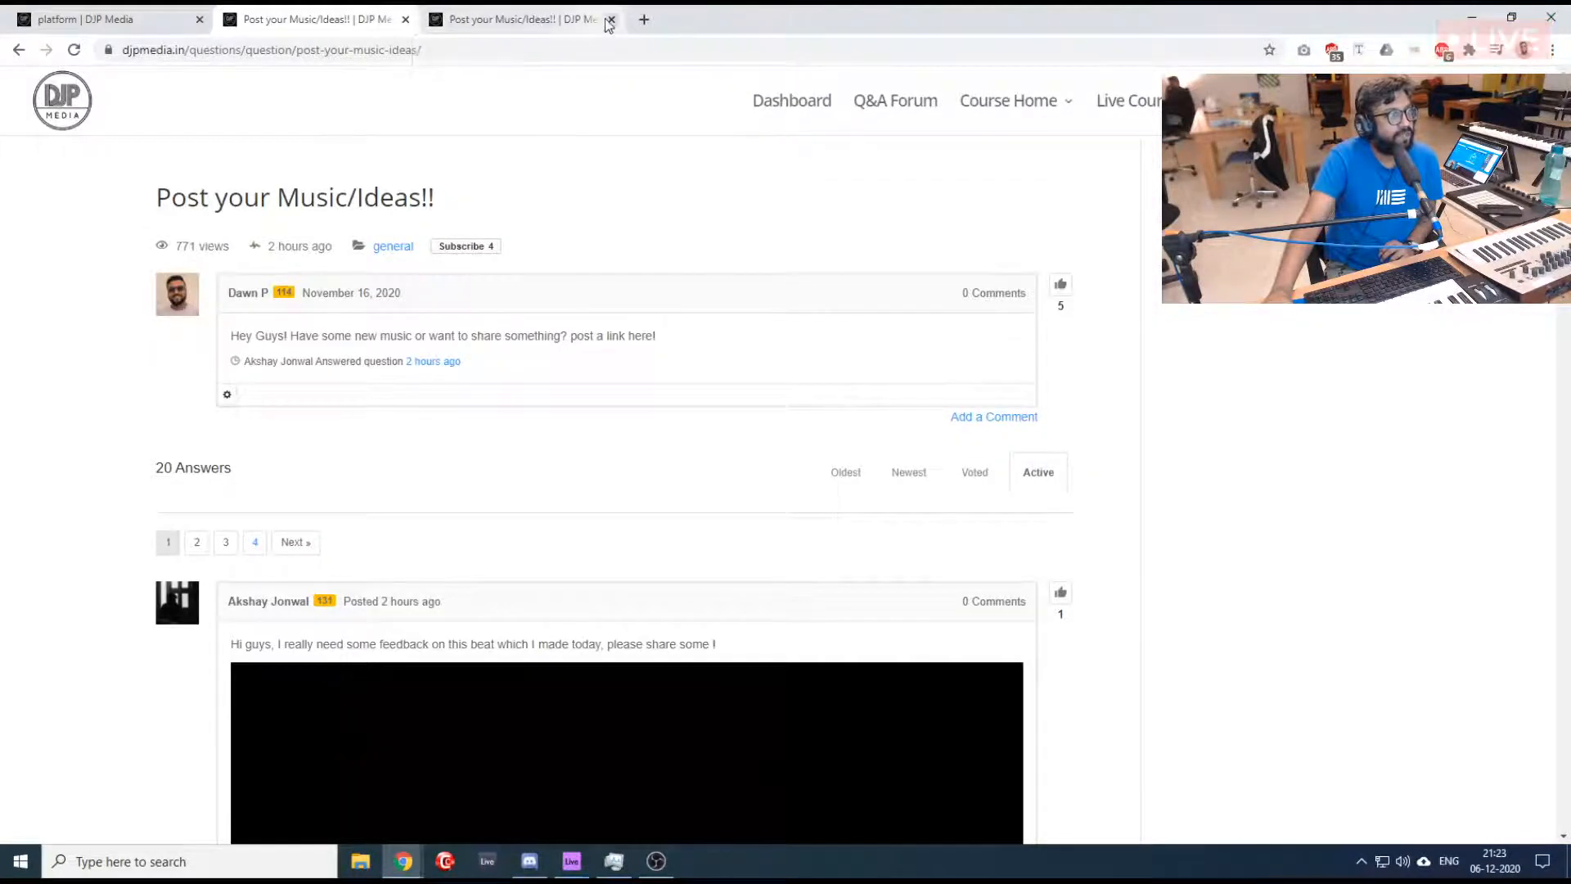
left_click(608, 20)
- Return to the Q&A Forum's General list and open the "Share your Free Plugins" thread
left_click(893, 117)
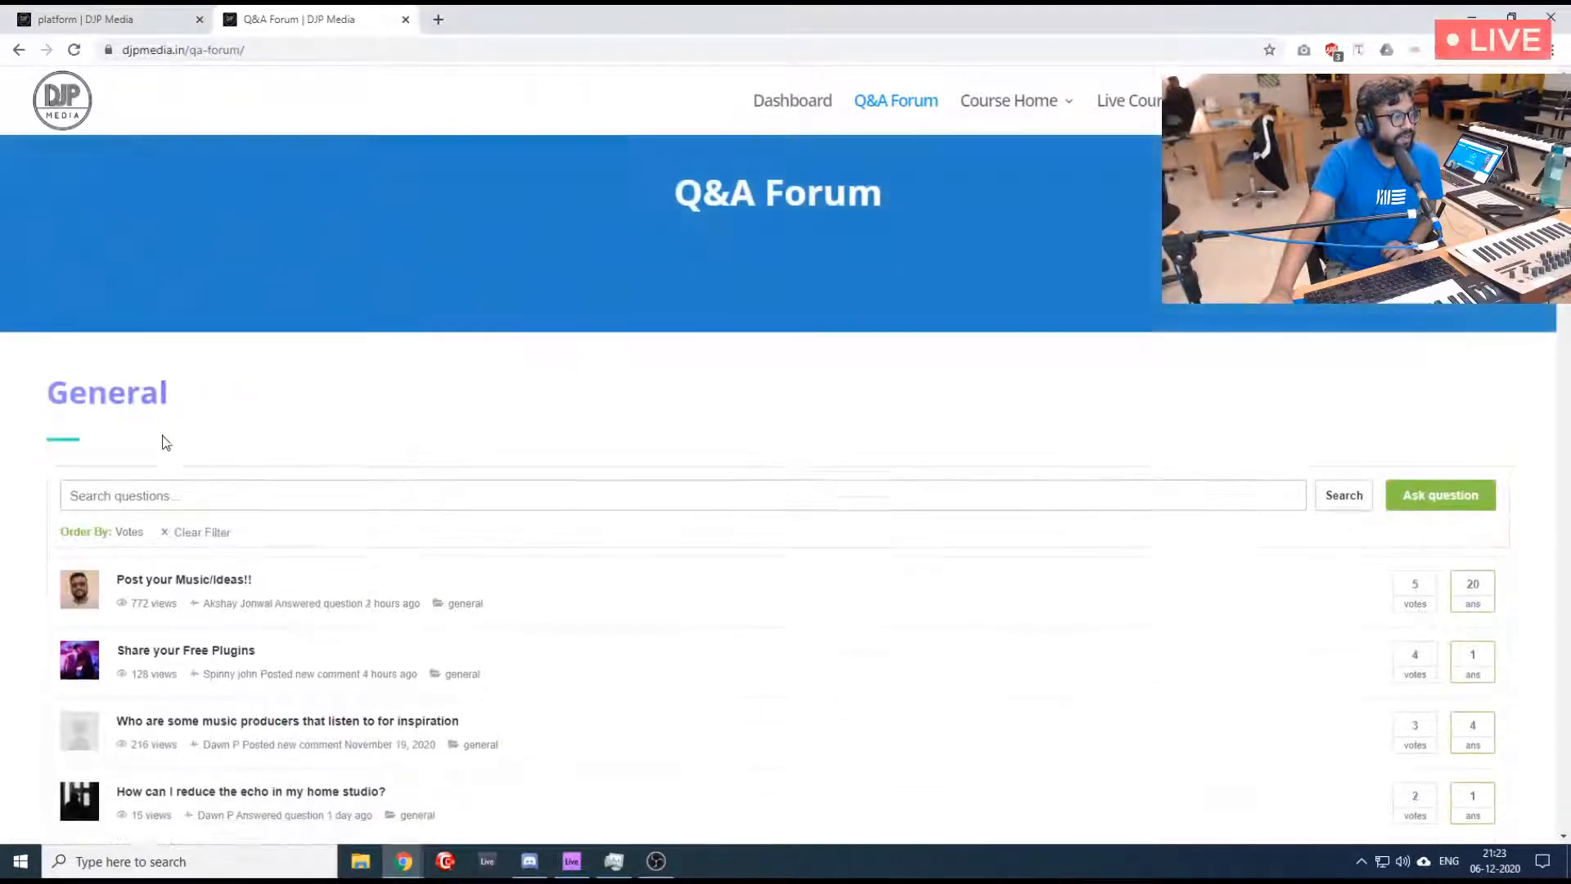
scroll(161, 439, "down", 2)
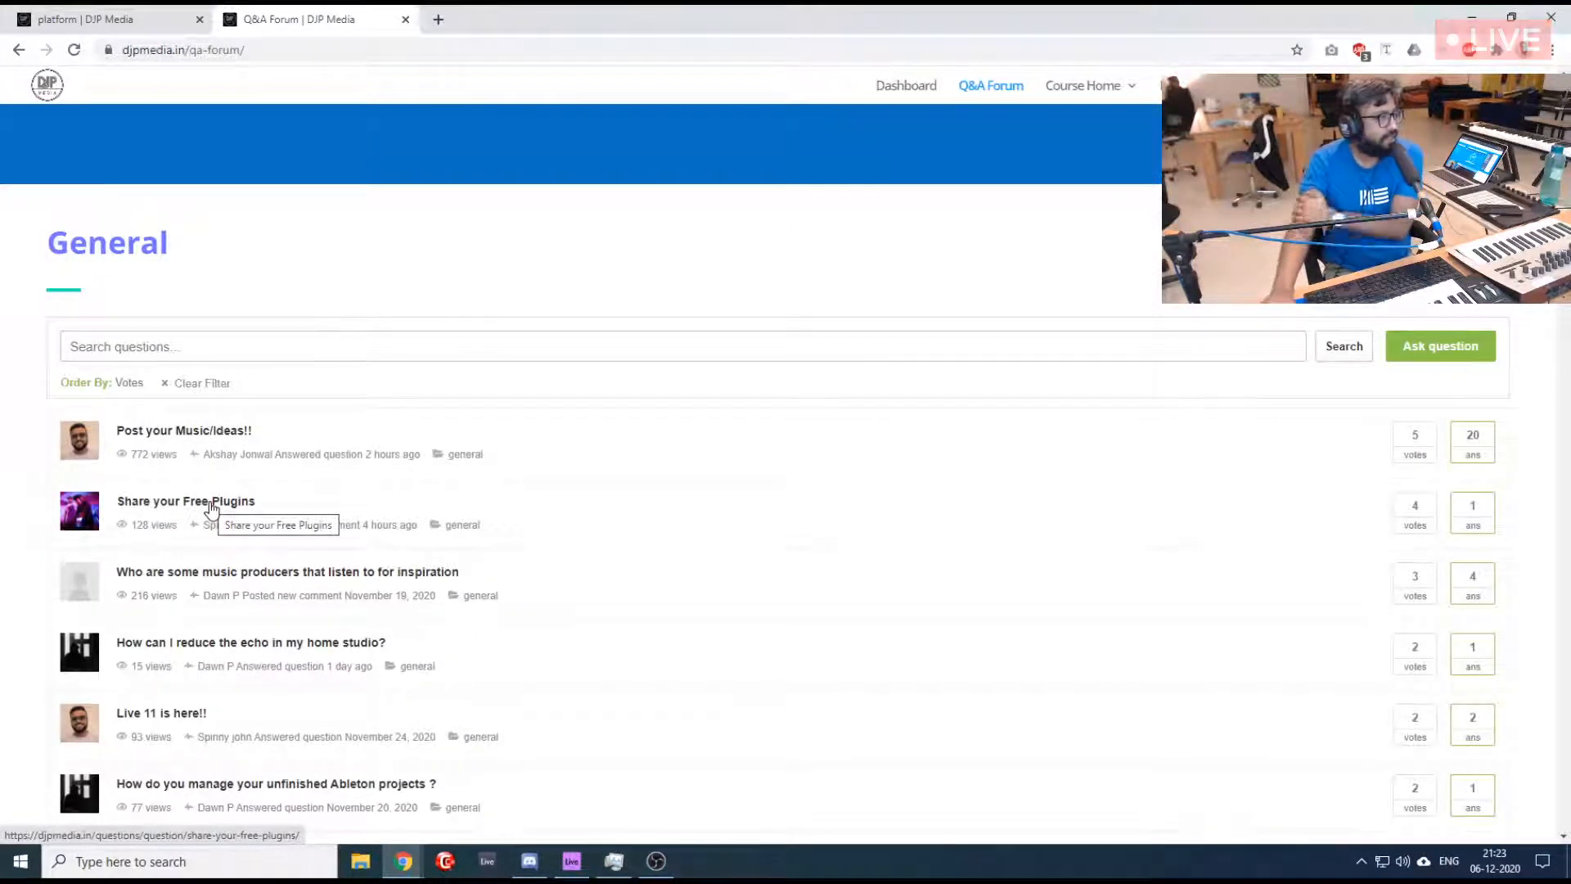
left_click(211, 503)
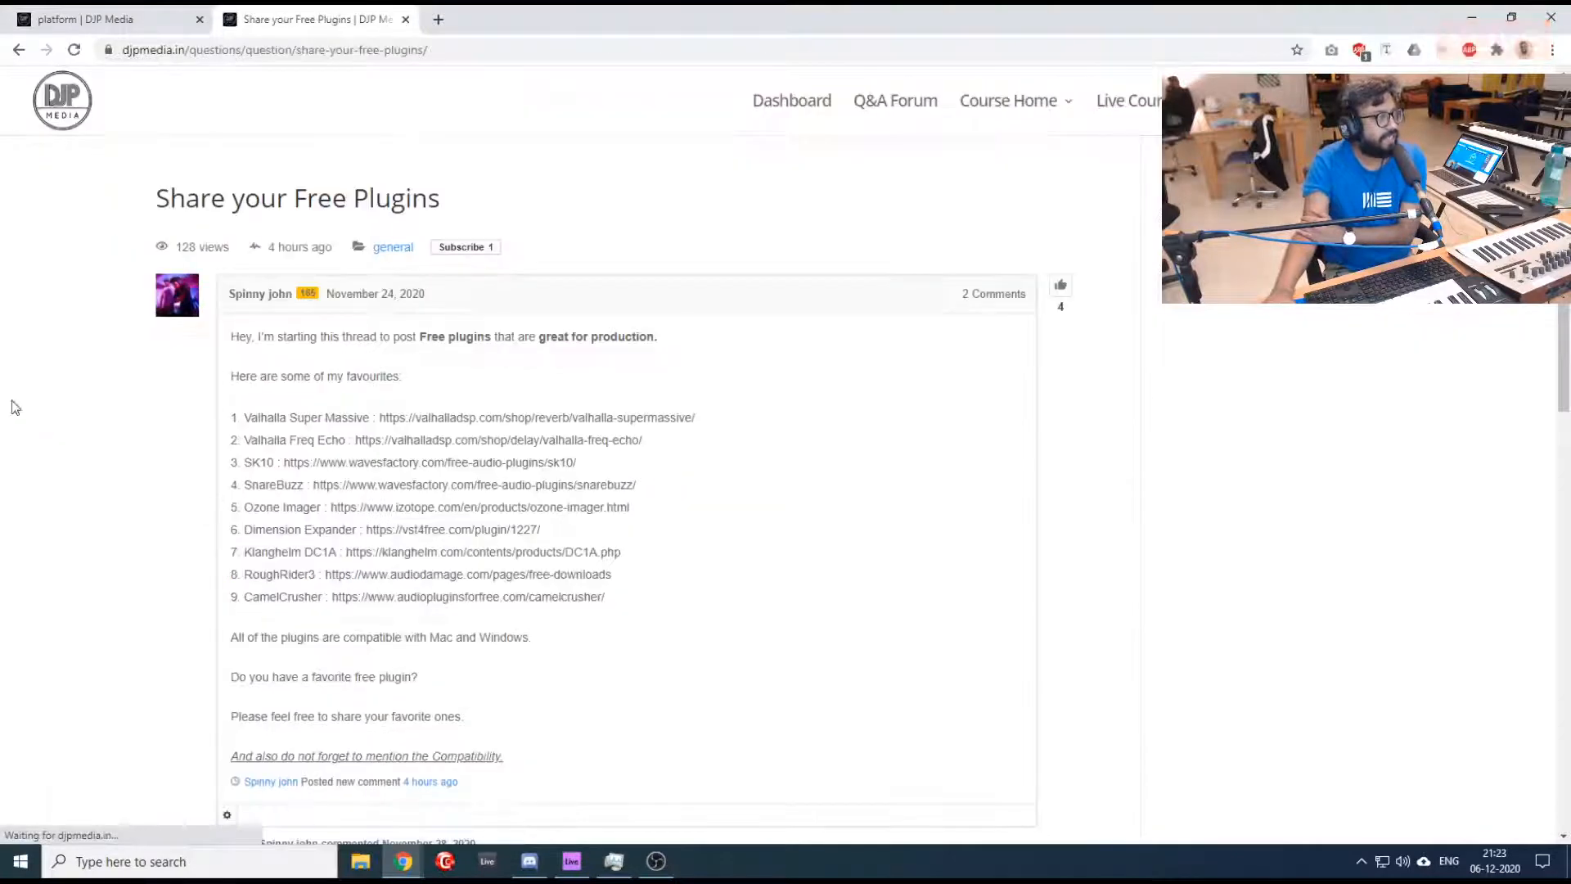
- Read through the free plugin list, its comments and the answer in the "Share your Free Plugins" thread
scroll(159, 409, "down", 6)
scroll(159, 409, "up", 2)
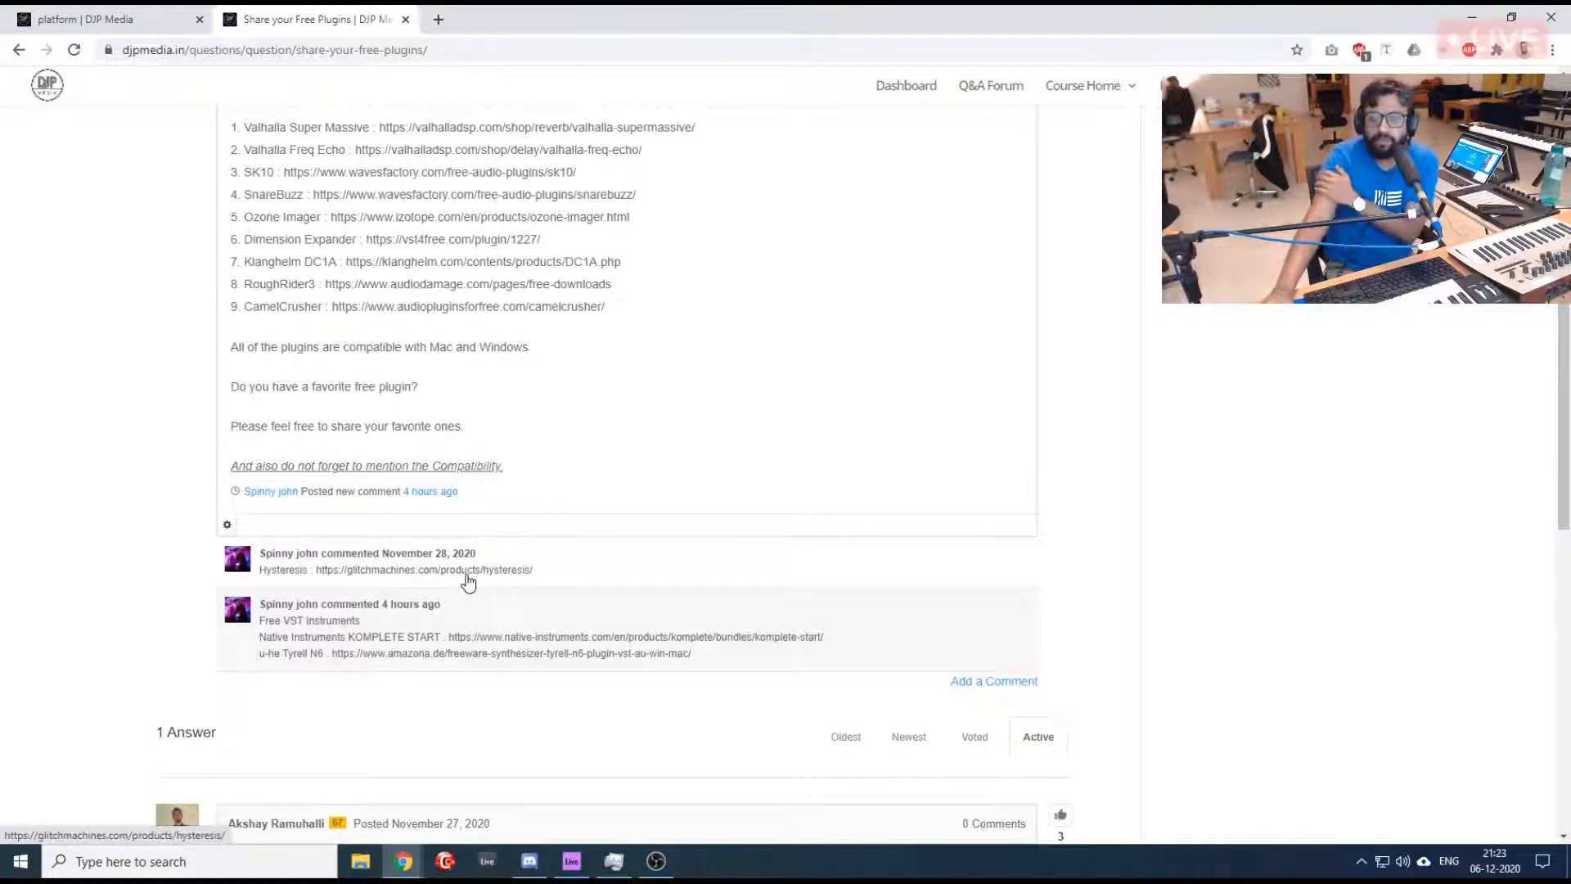
scroll(466, 577, "down", 5)
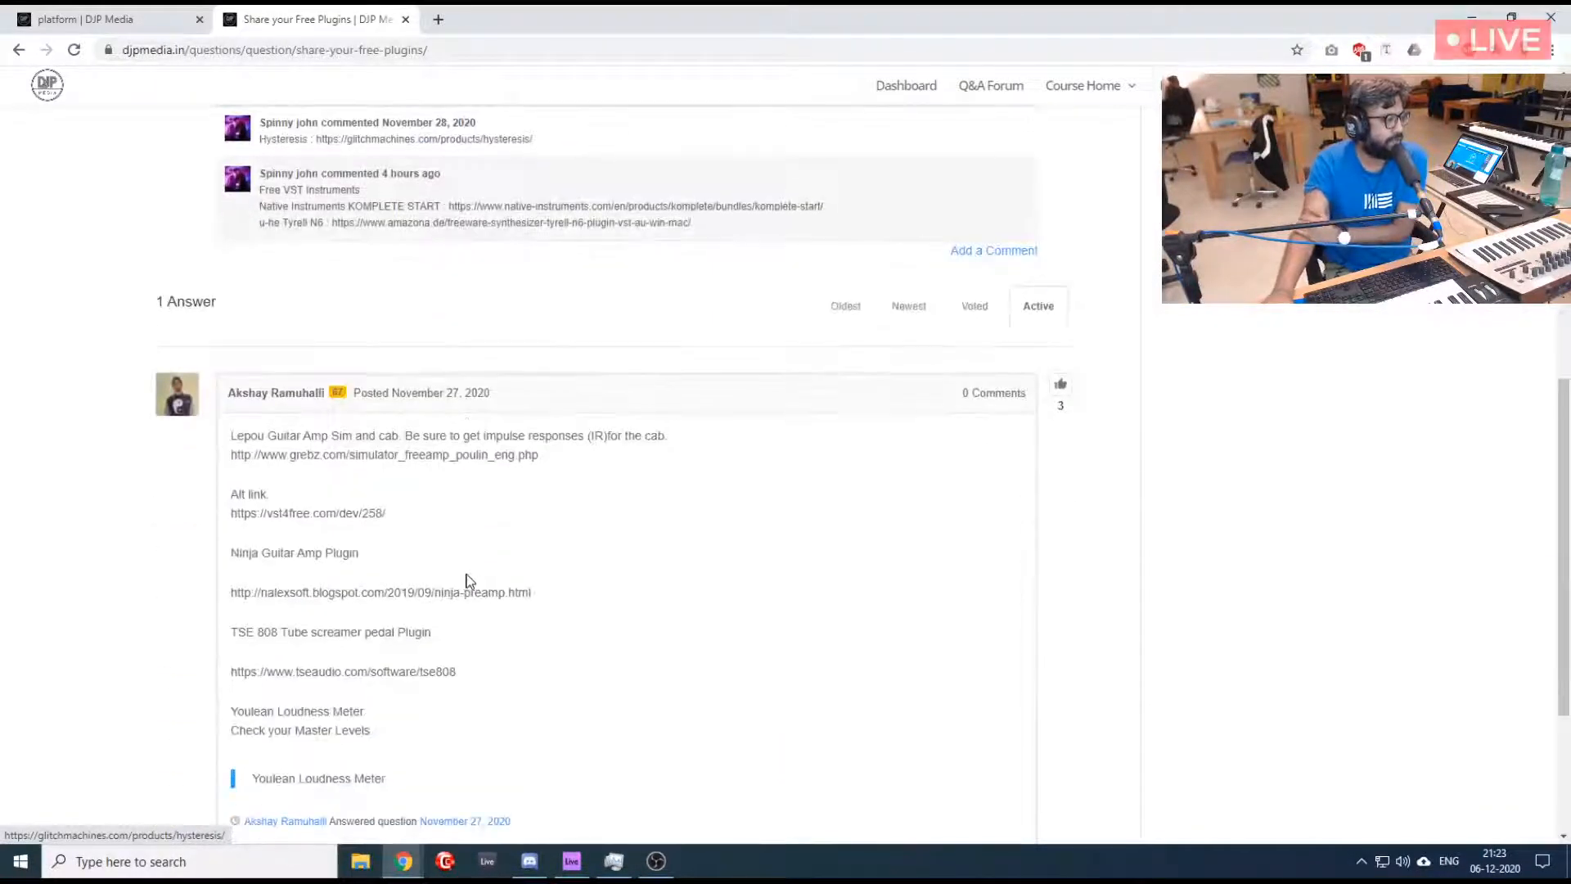
scroll(467, 575, "up", 3)
scroll(469, 580, "up", 5)
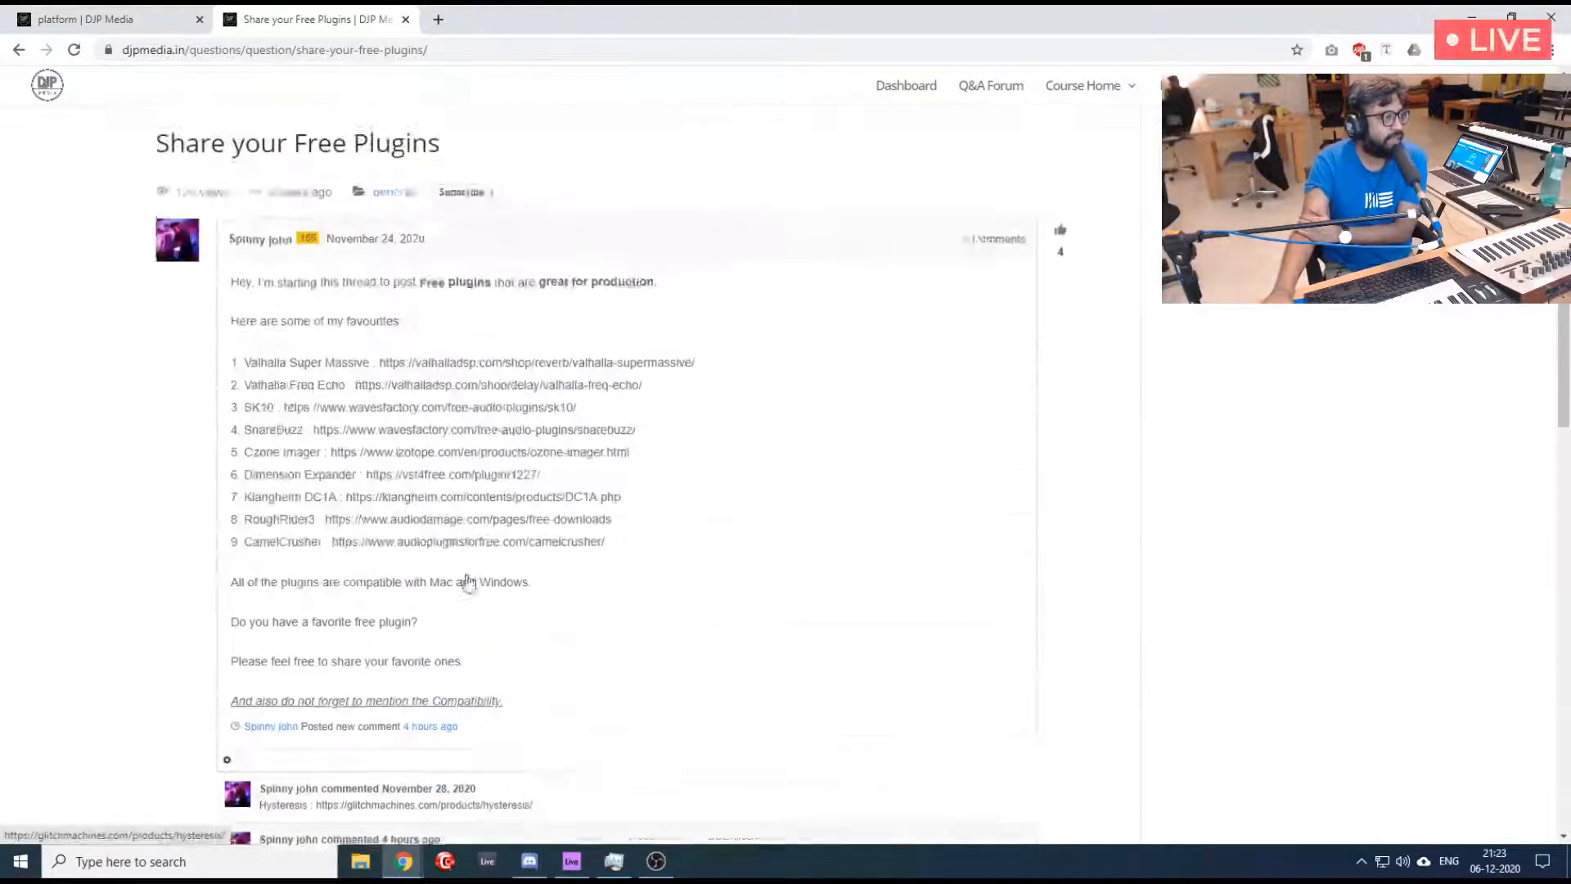
scroll(469, 580, "down", 4)
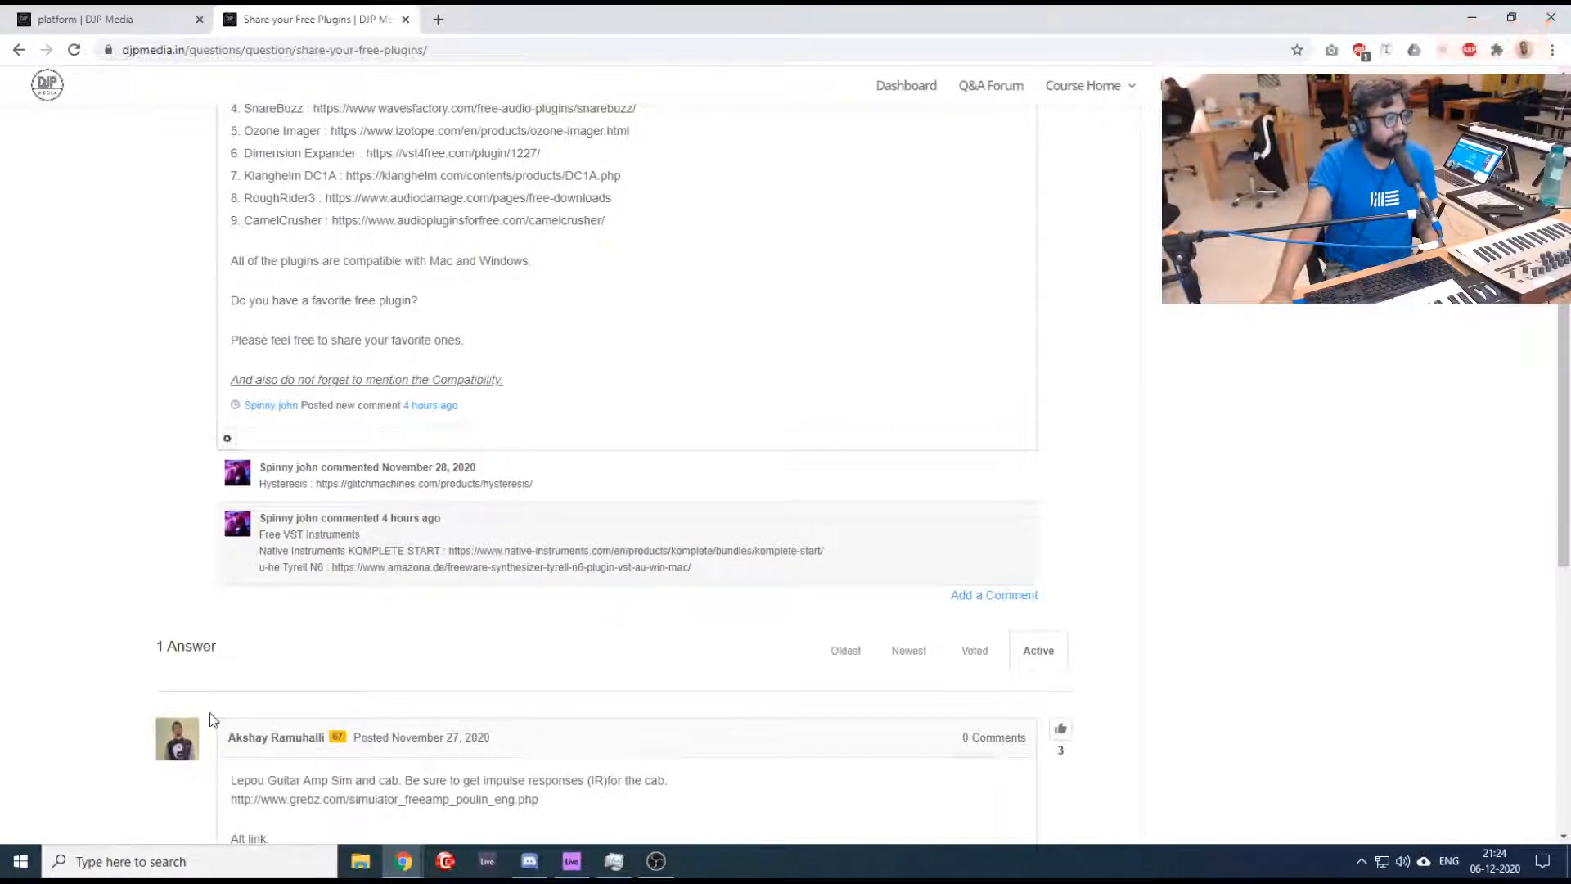
- Open the Native Instruments KOMPLETE START link from the thread's comments in a separate tab and read the production suite overview
middle_click(603, 556)
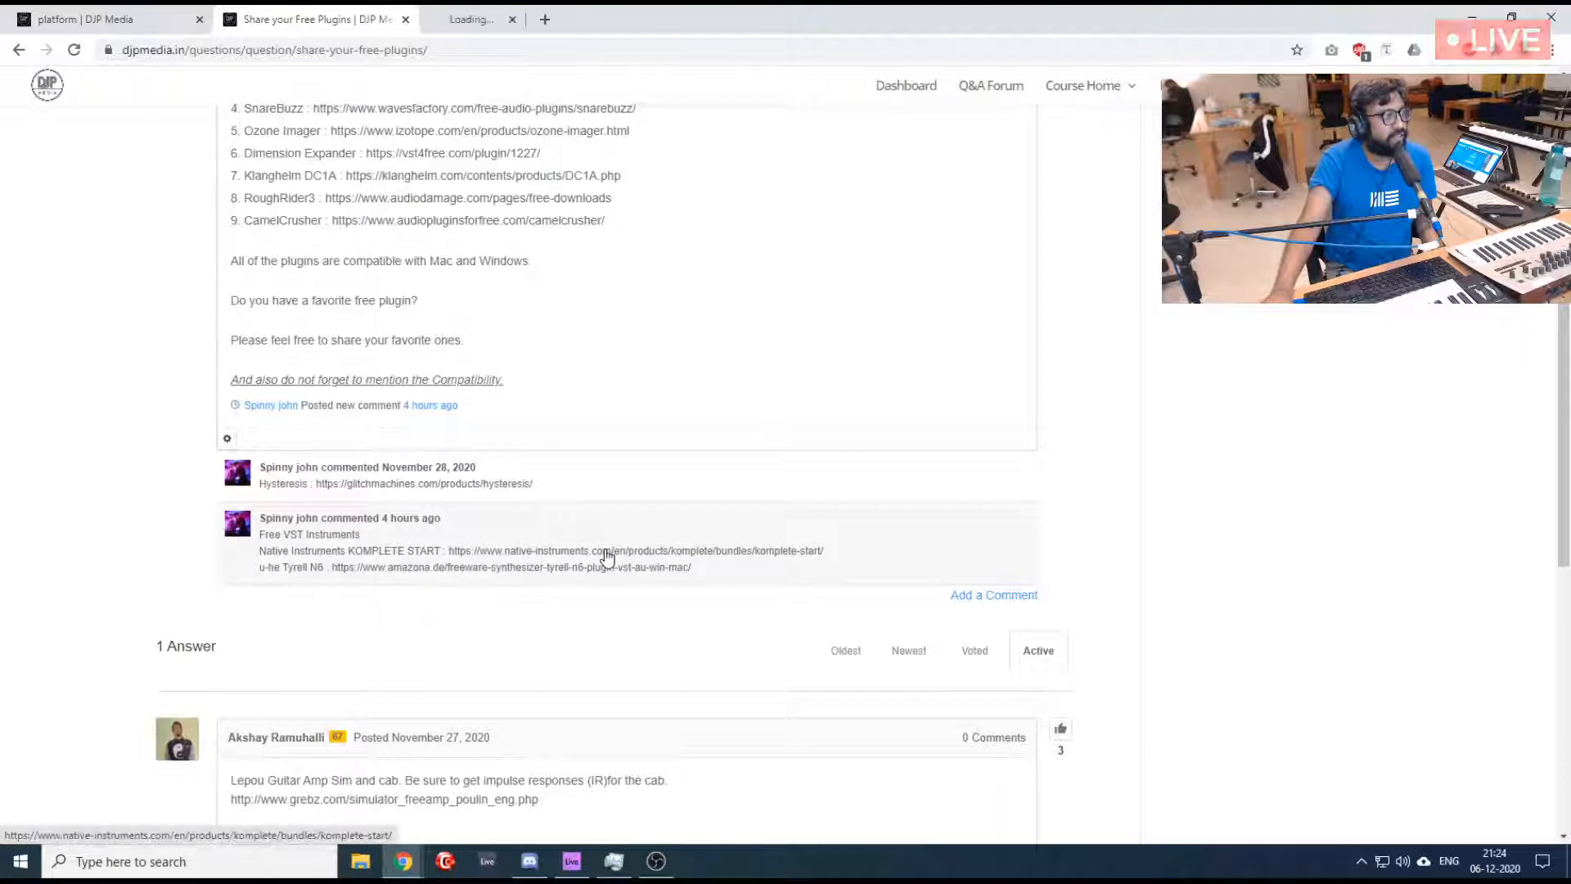
left_click(489, 11)
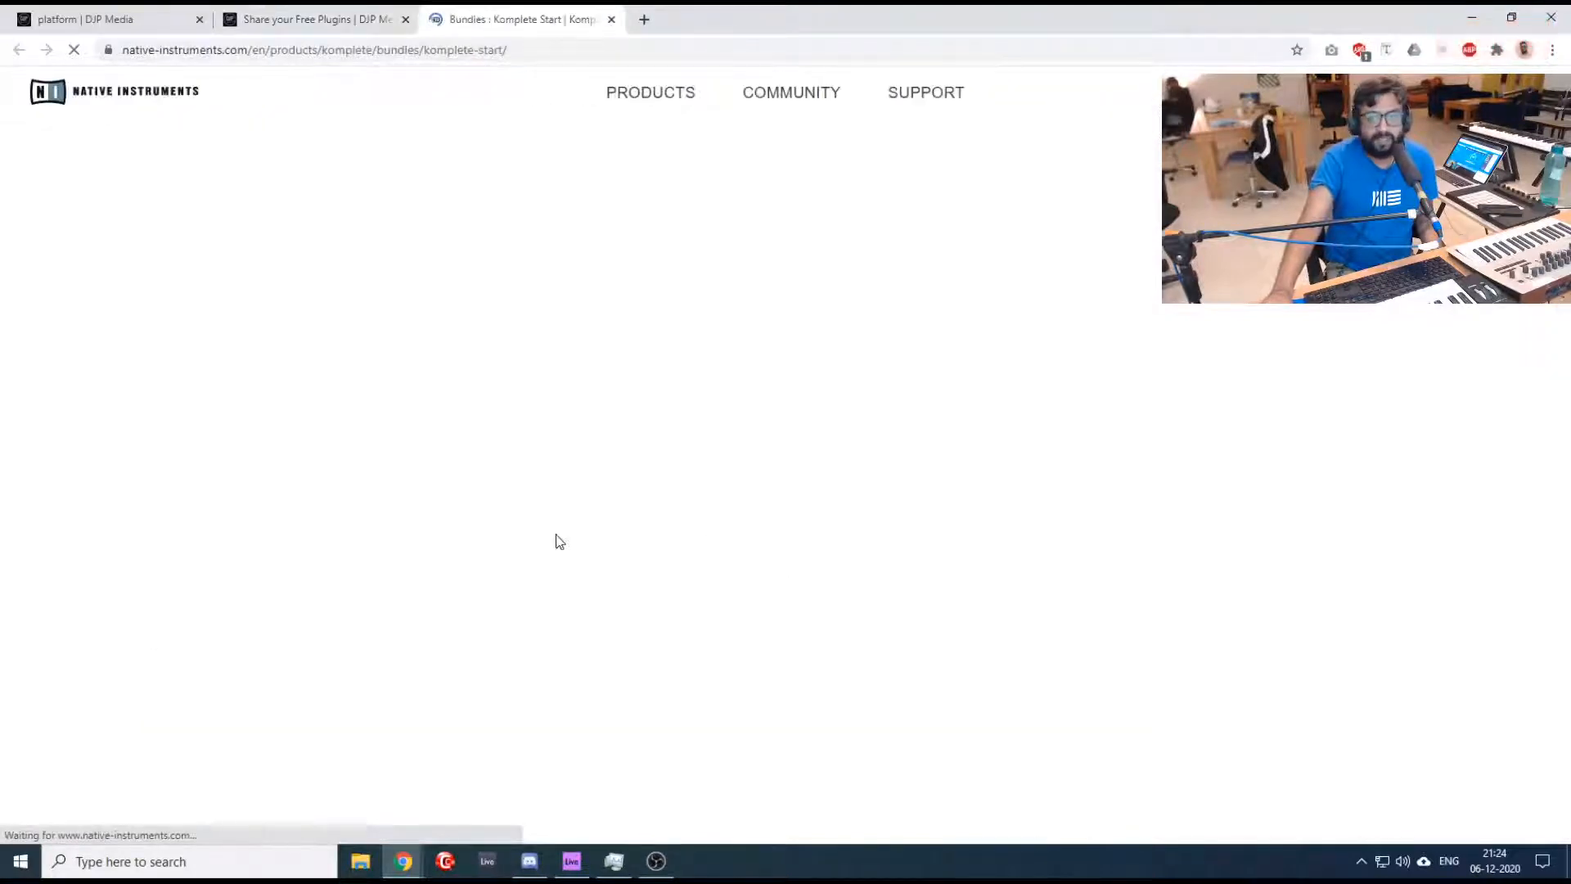
scroll(557, 535, "down", 4)
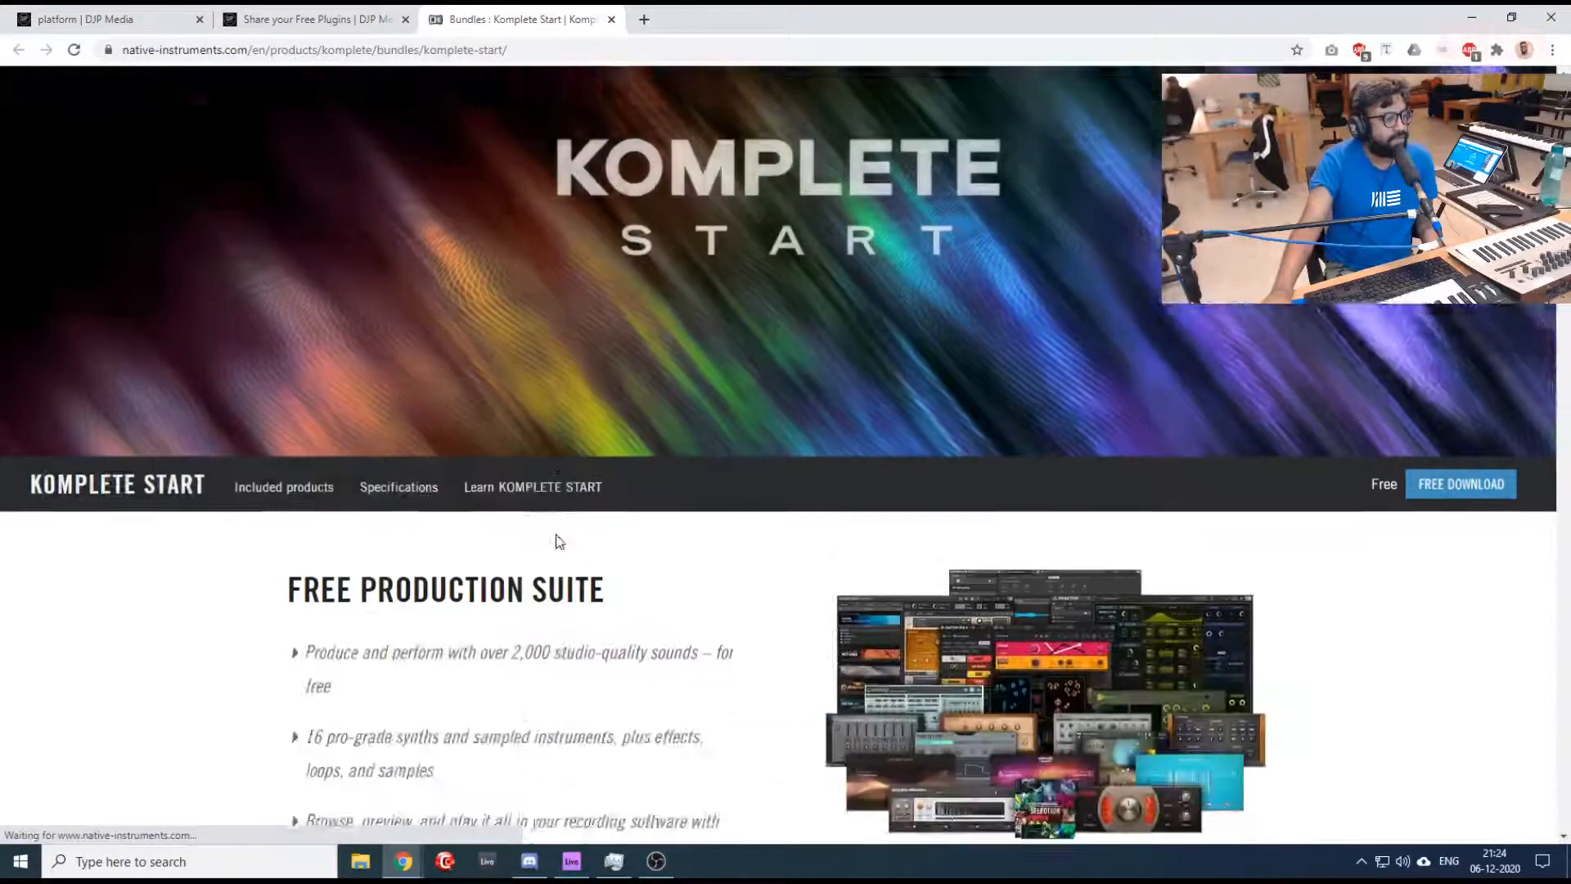
scroll(557, 534, "up", 4)
scroll(557, 535, "down", 6)
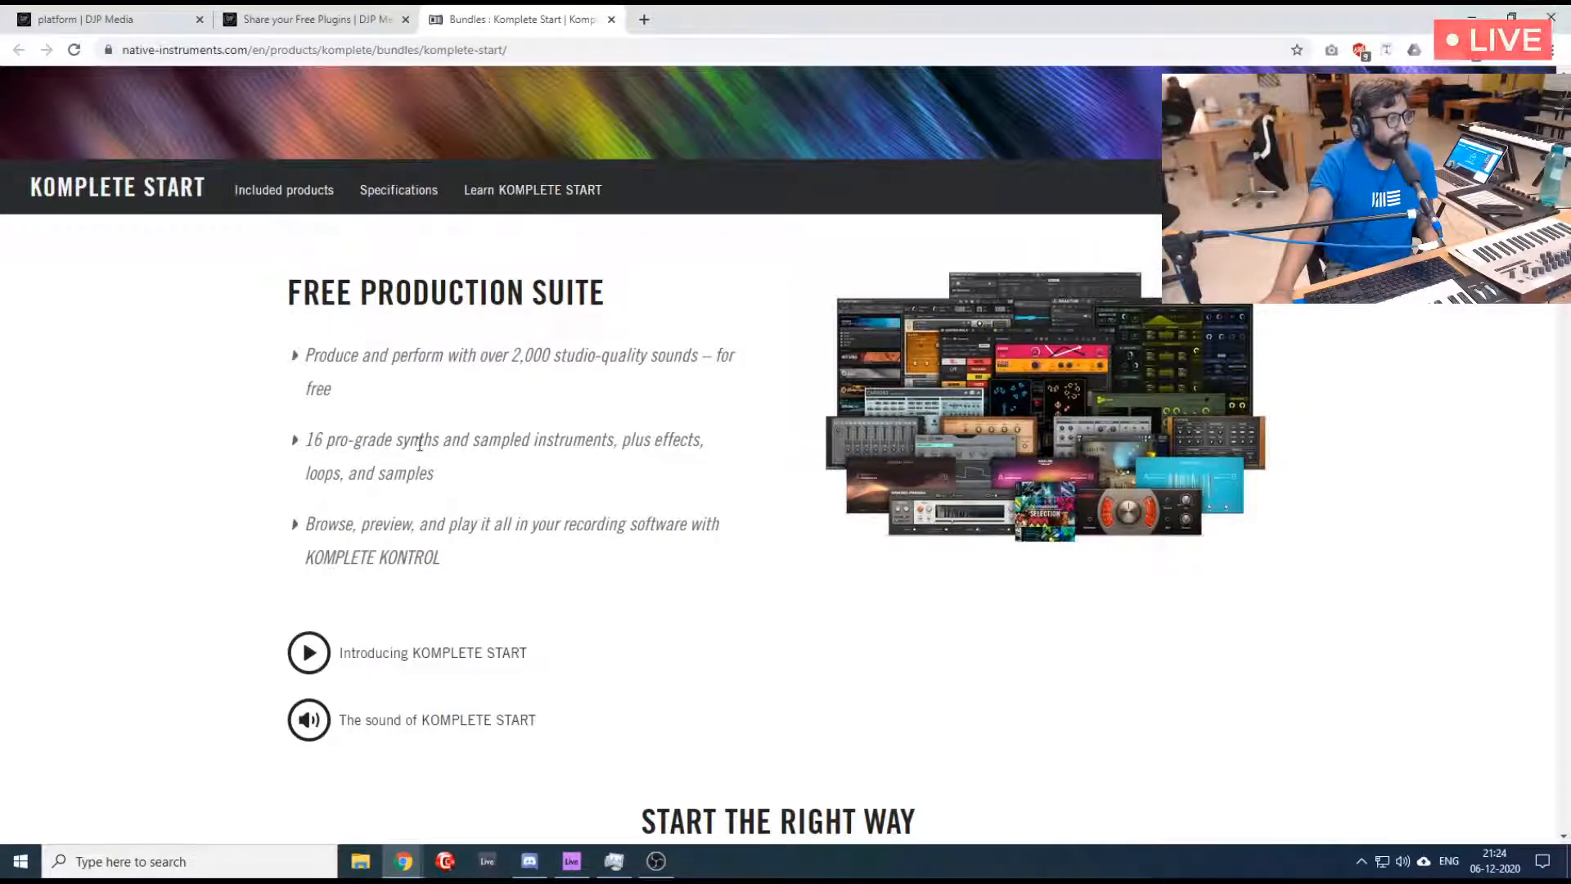
- Look through the KOMPLETE START page's getting-started, synthesizers and sampled instruments sections
scroll(360, 564, "down", 5)
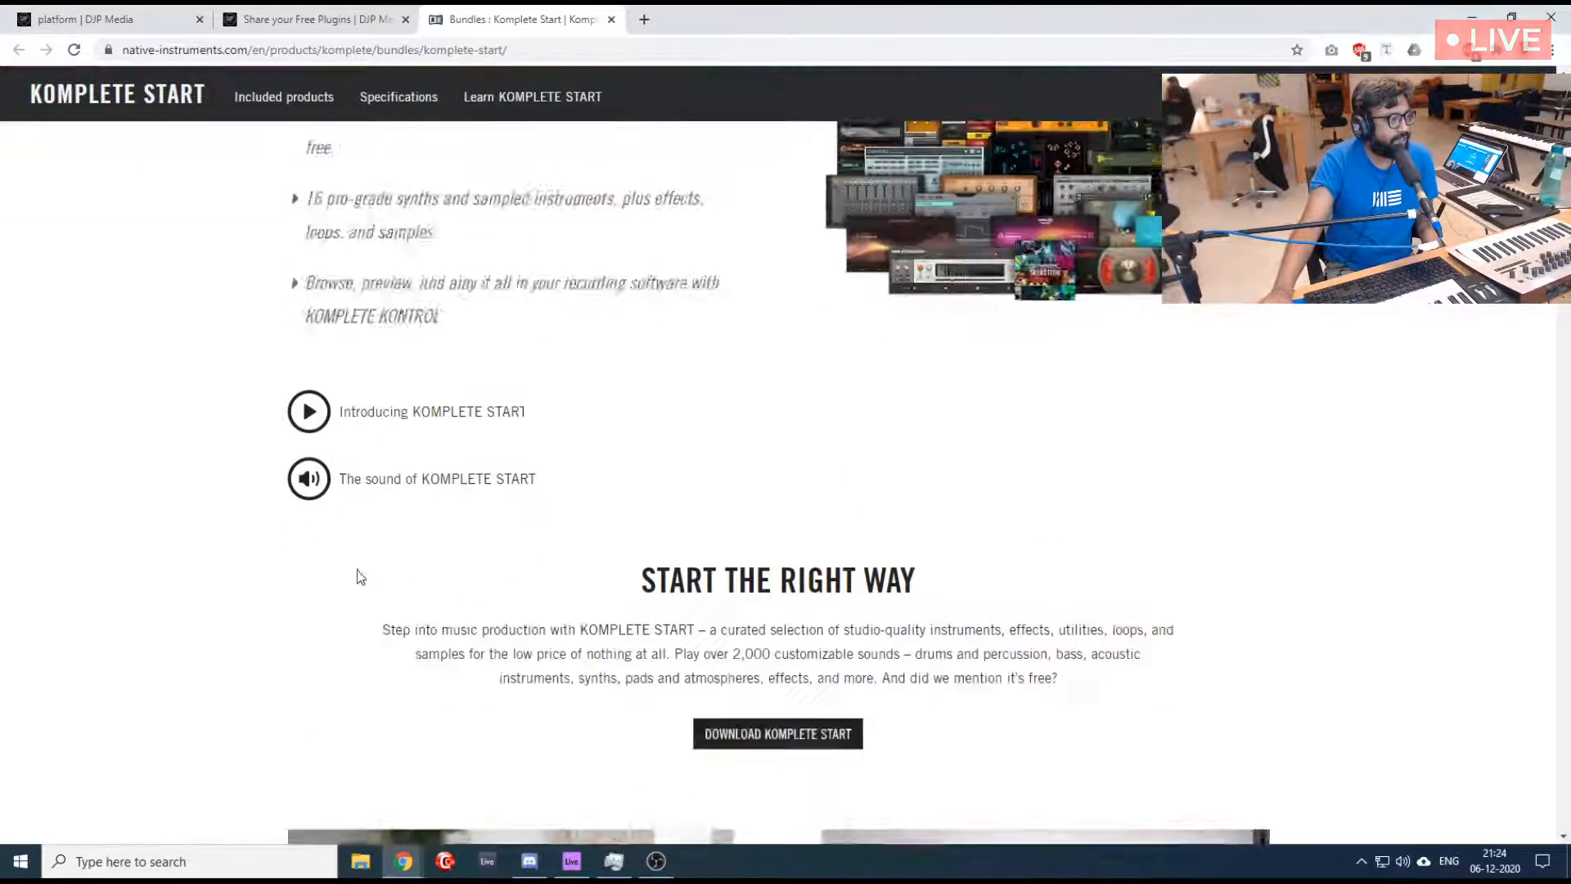
scroll(205, 542, "down", 3)
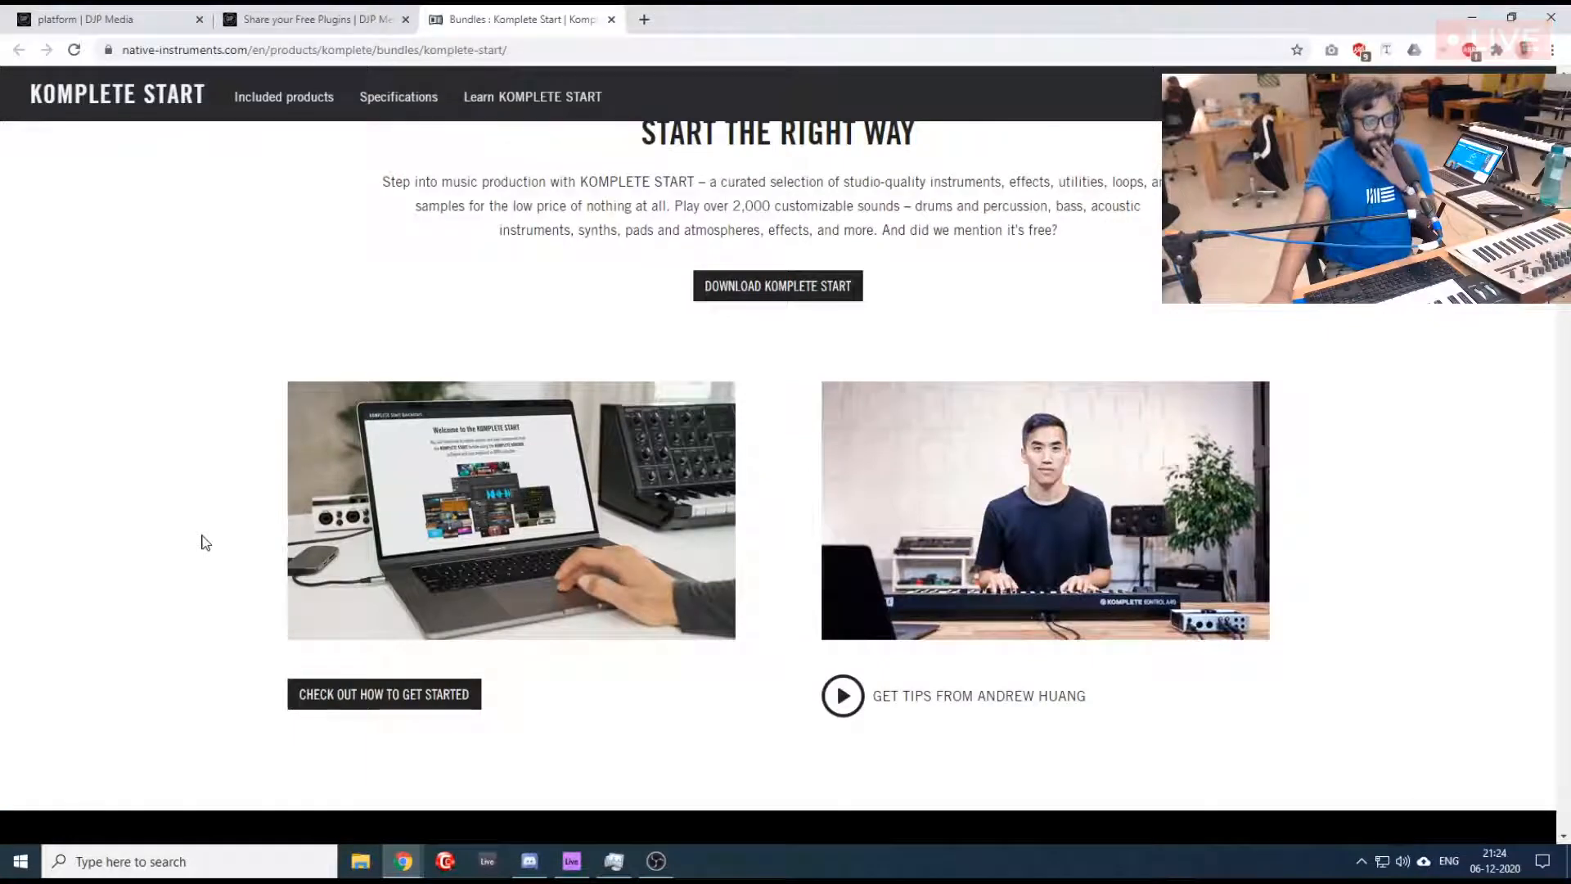
scroll(204, 542, "down", 10)
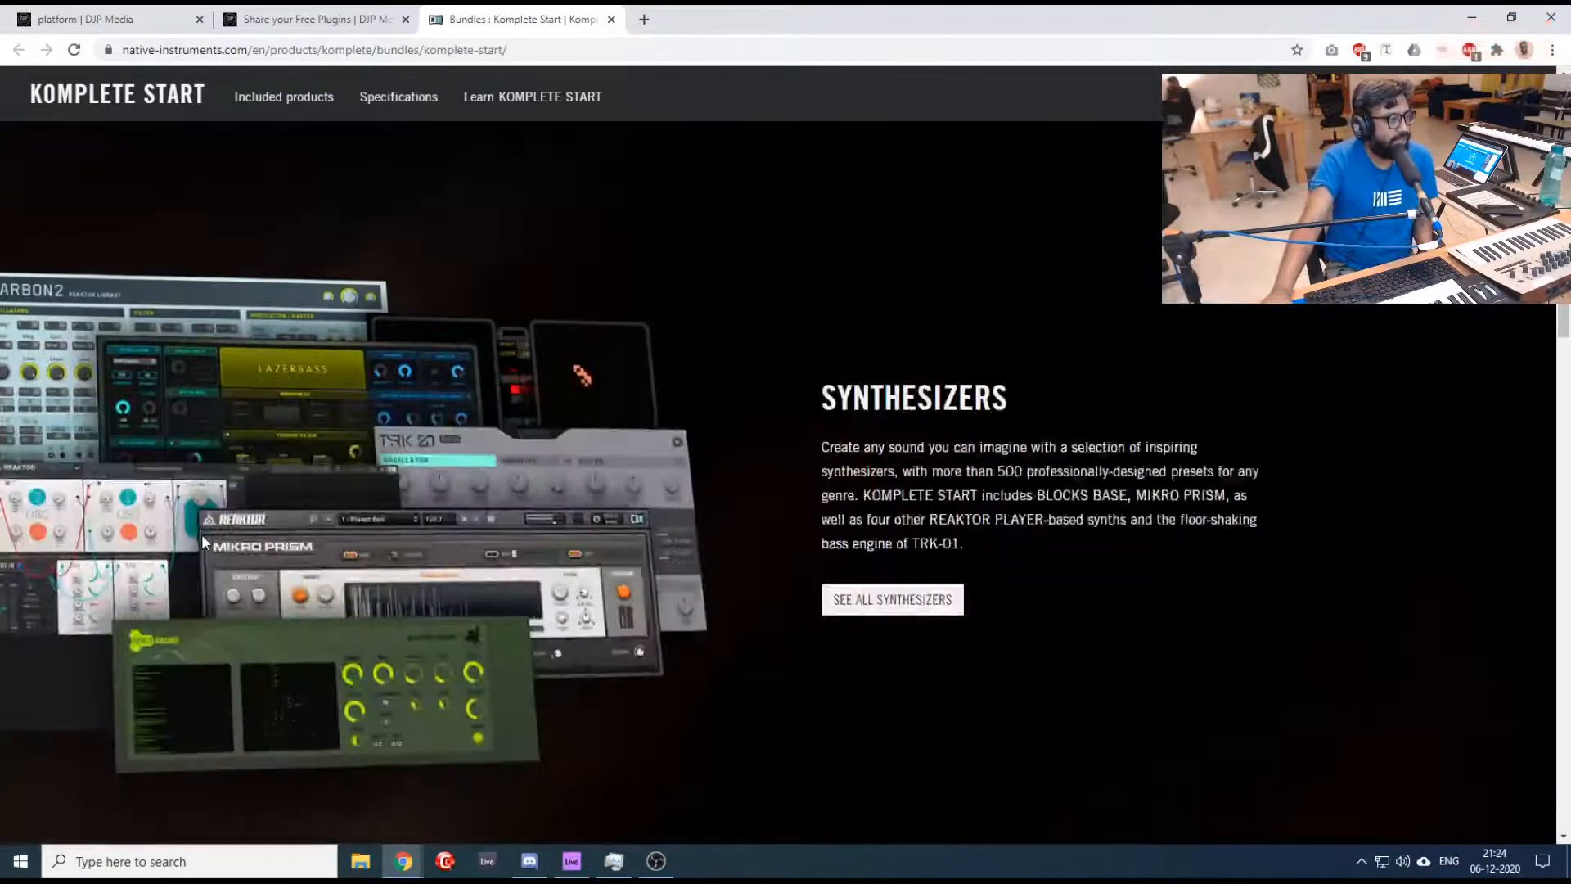
scroll(204, 543, "down", 3)
scroll(203, 542, "up", 3)
scroll(204, 542, "down", 7)
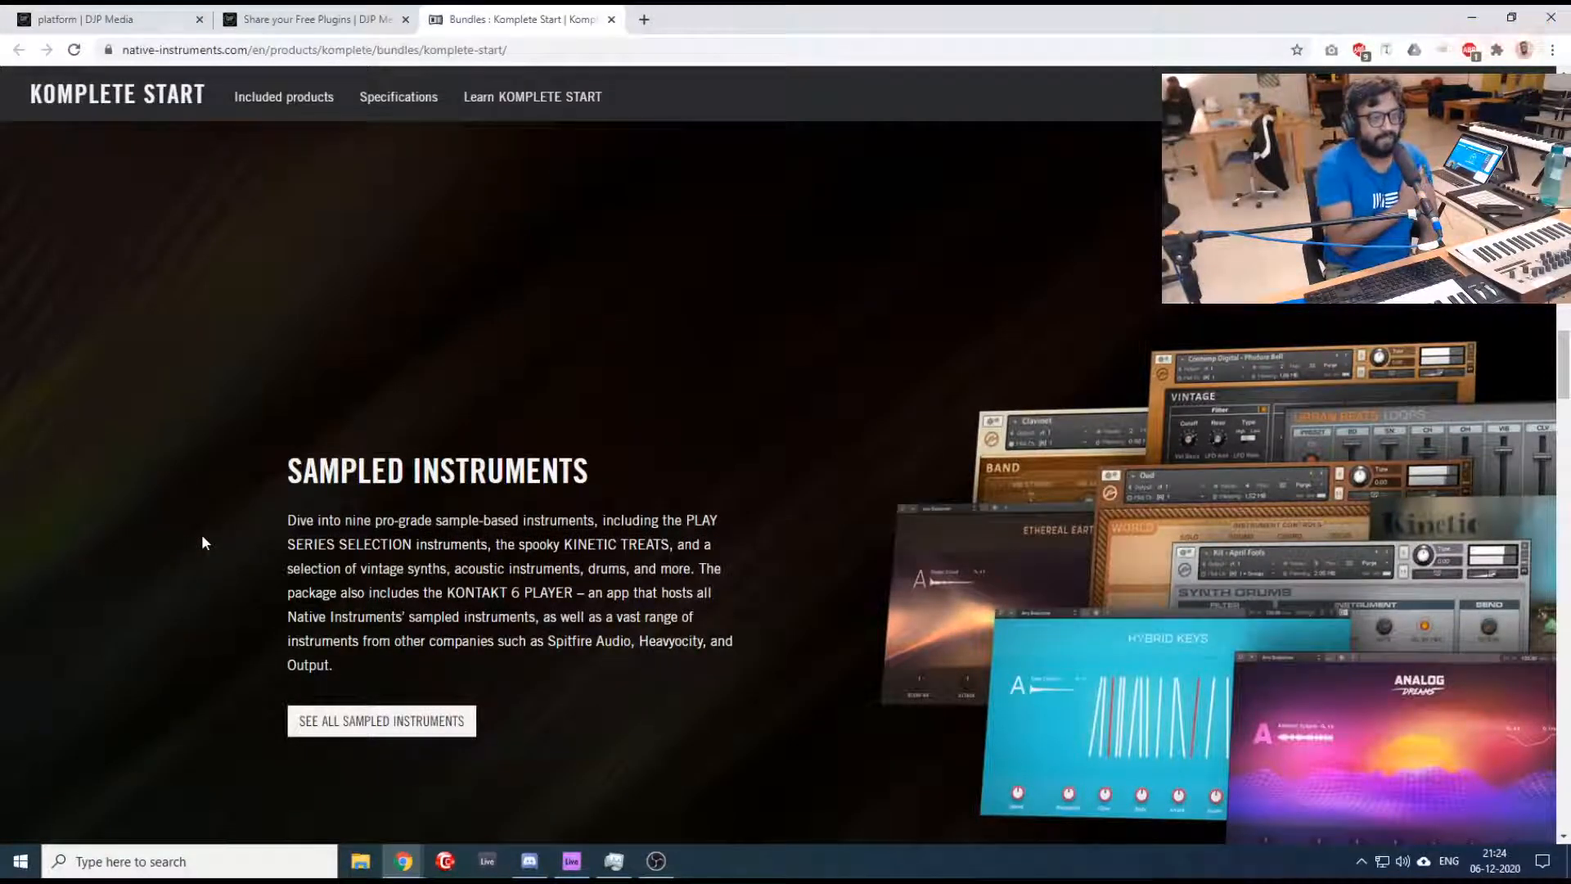
- Look over the KOMPLETE START page's pro-grade effects section and return to the page's header
scroll(203, 541, "down", 11)
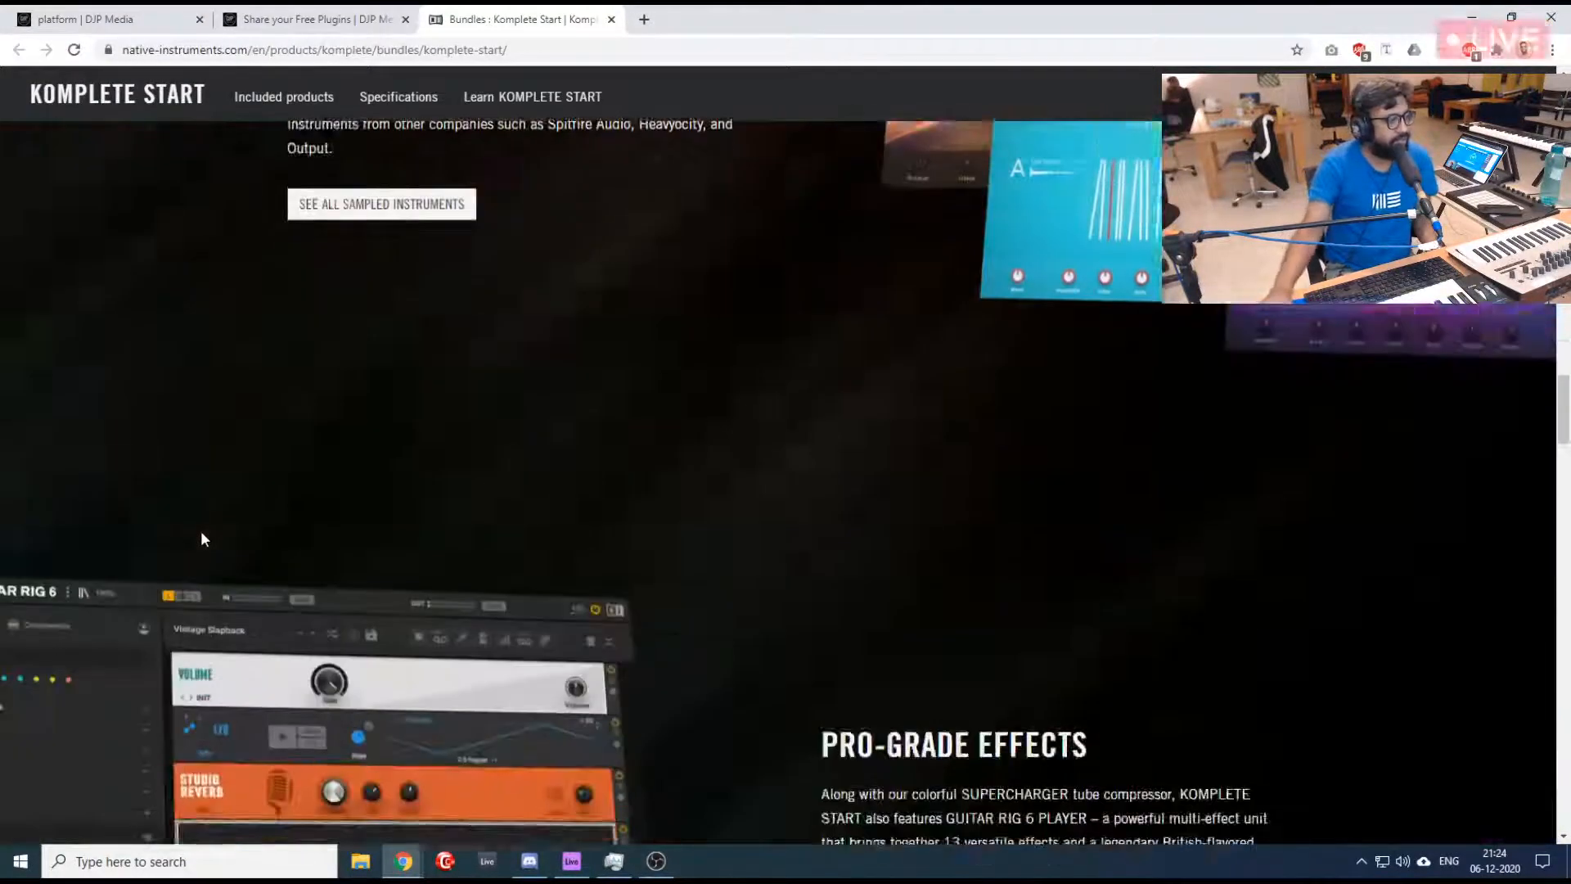
scroll(203, 538, "up", 5)
scroll(203, 538, "up", 20)
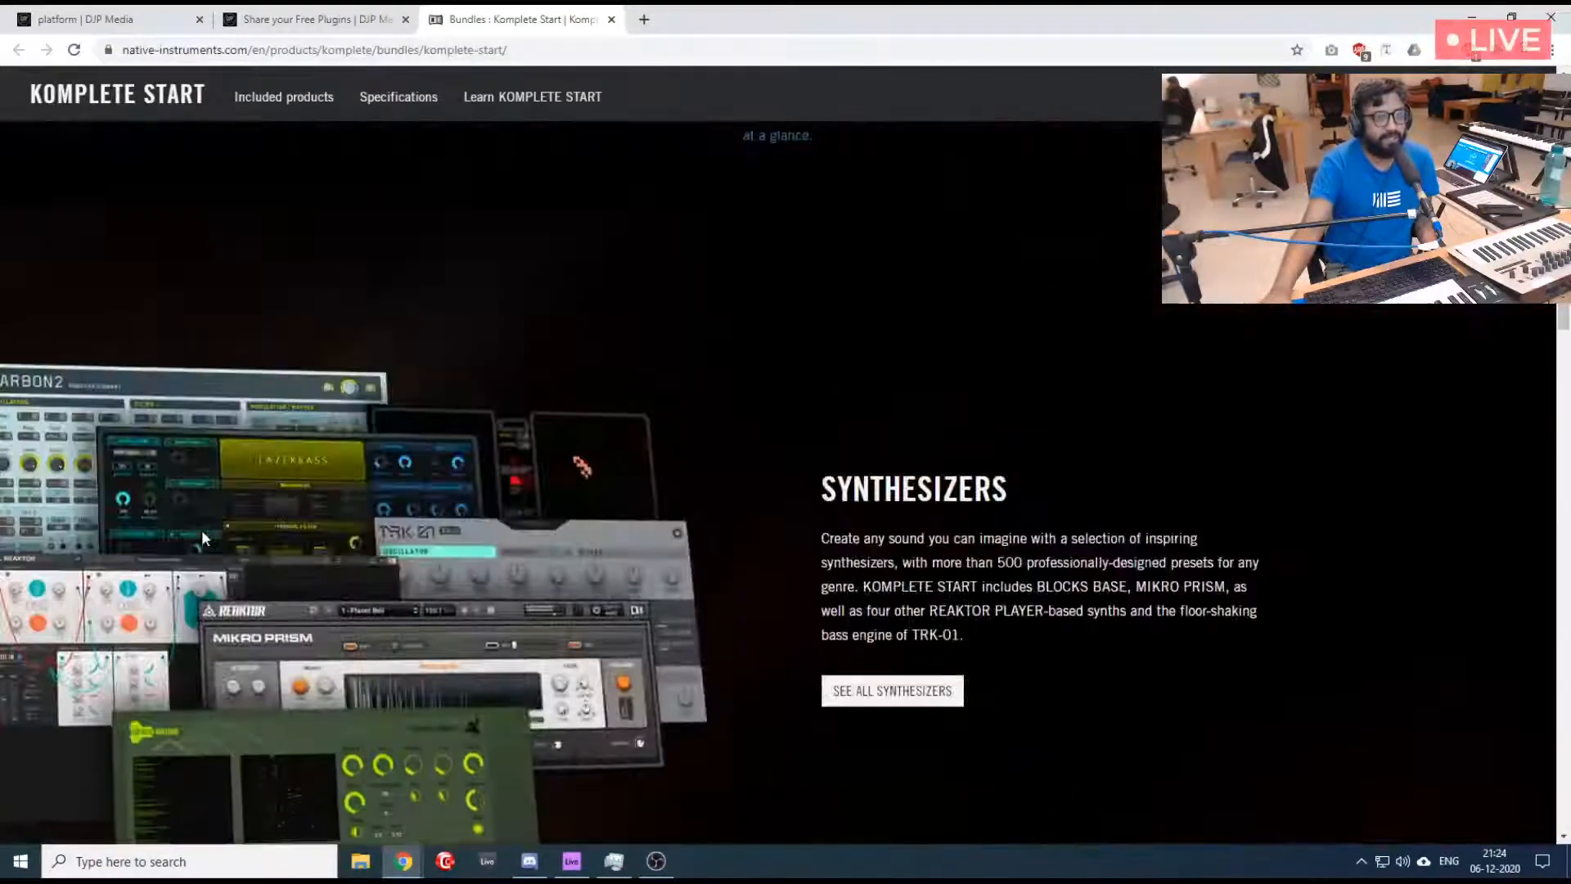
scroll(204, 537, "up", 3)
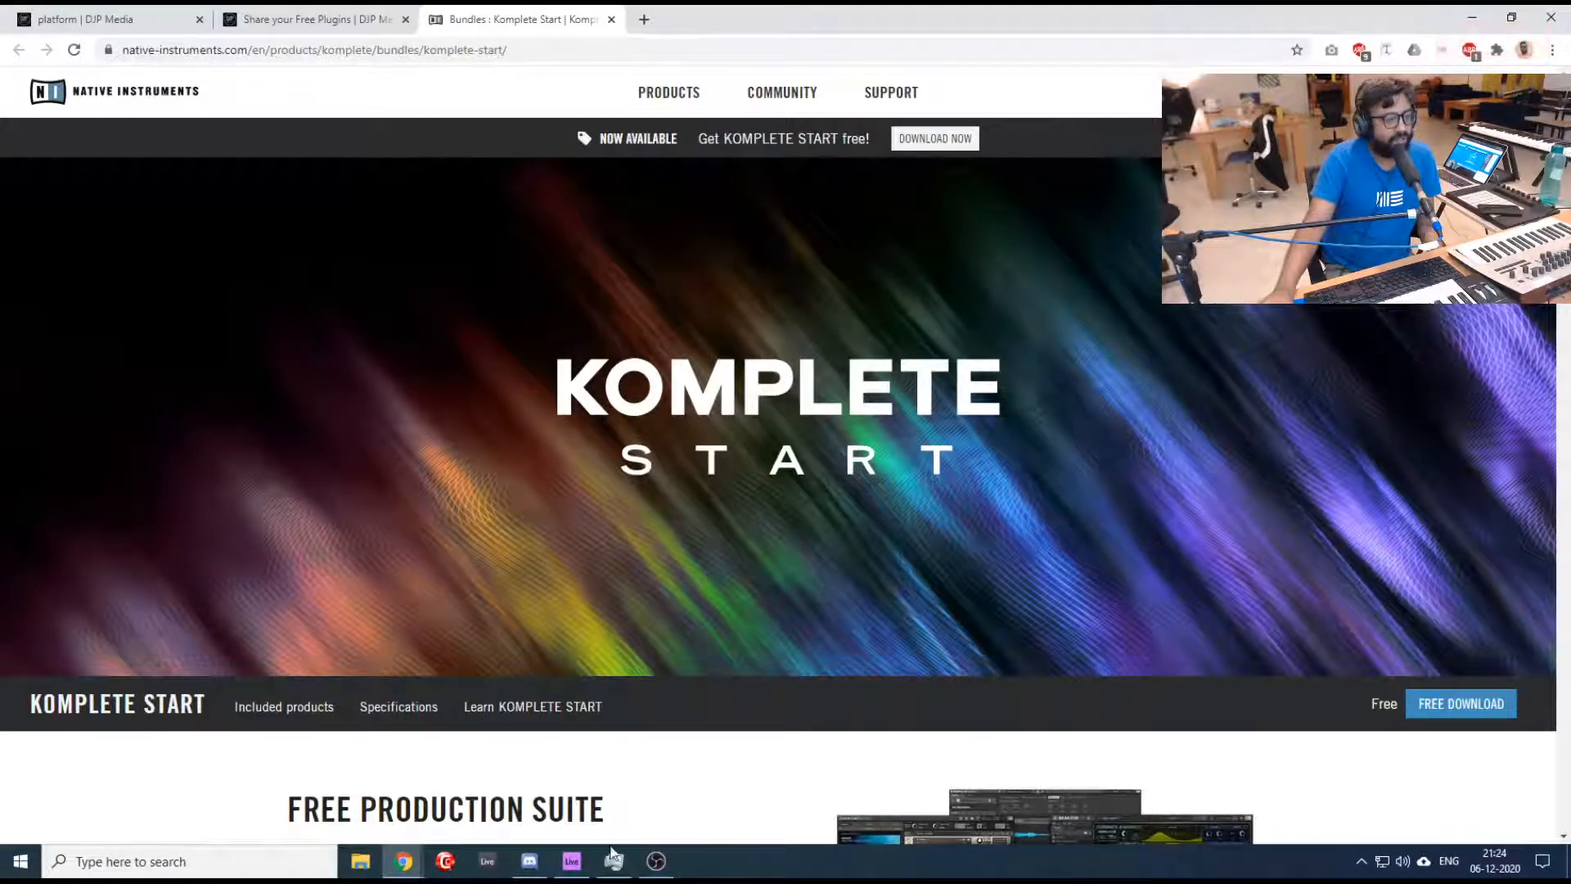
- Switch to Ableton Live, load the Komplete Kontrol plug-in on the 1 MIDI track and open its library's vendor list
left_click(571, 861)
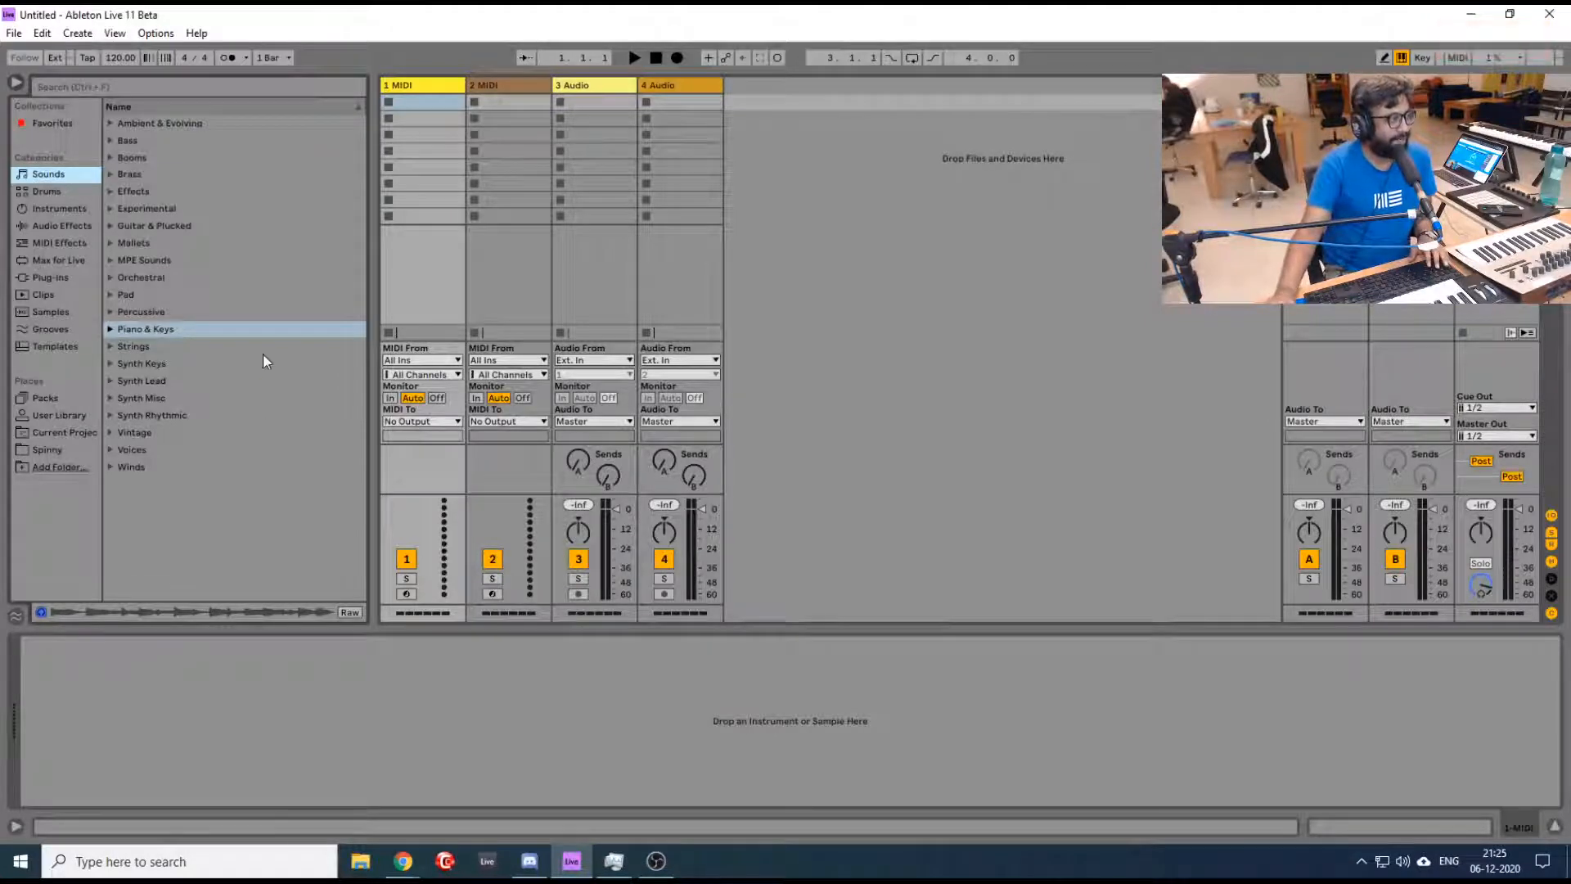
left_click(426, 85)
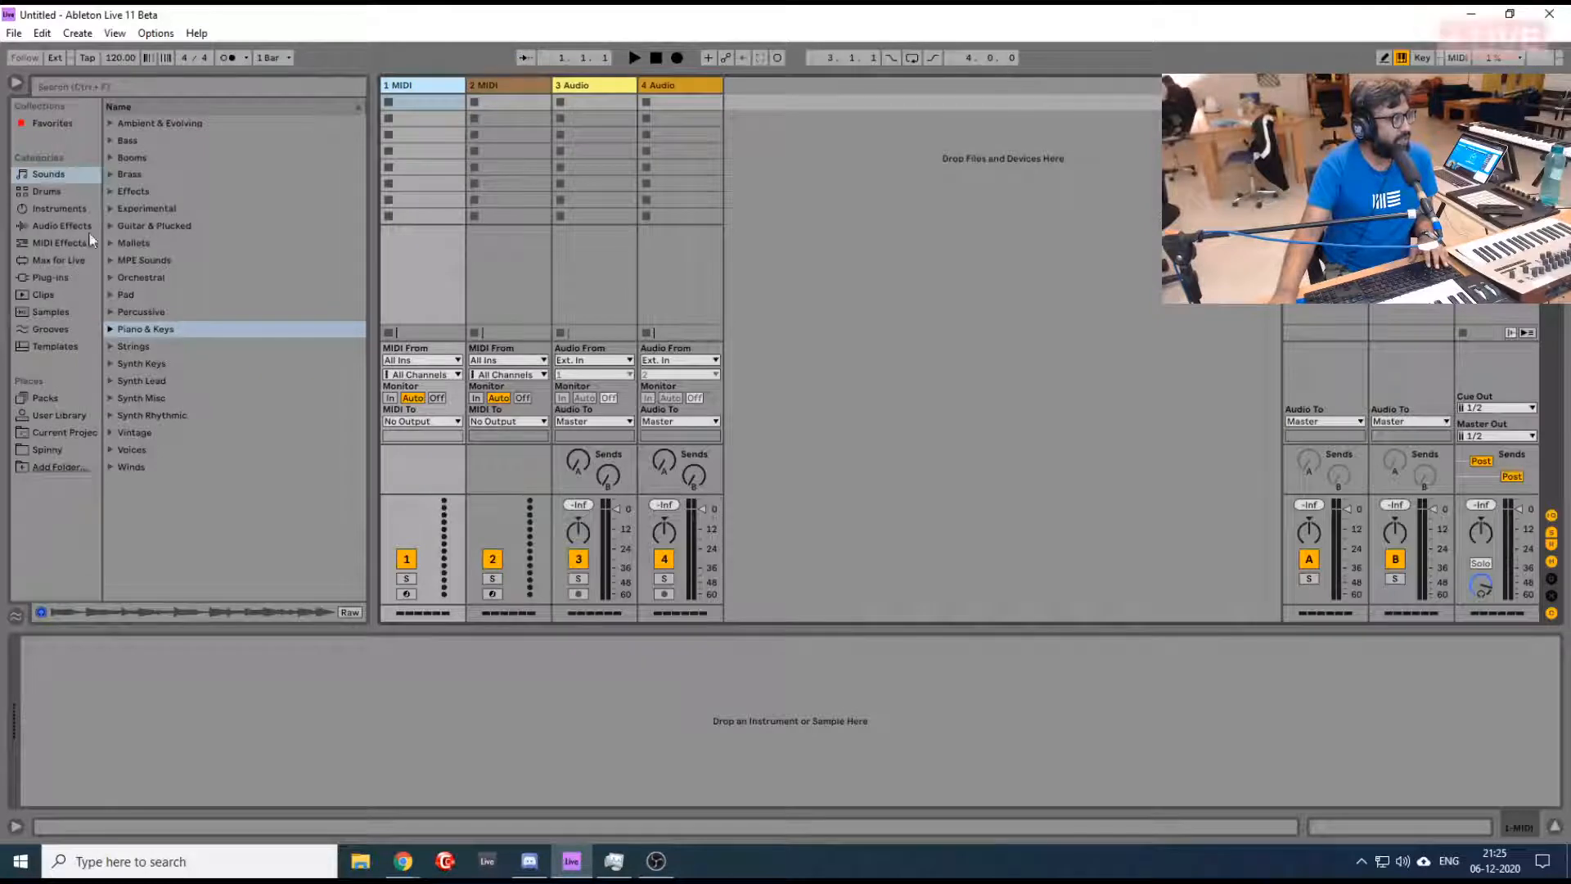
left_click(51, 277)
scroll(165, 375, "down", 5)
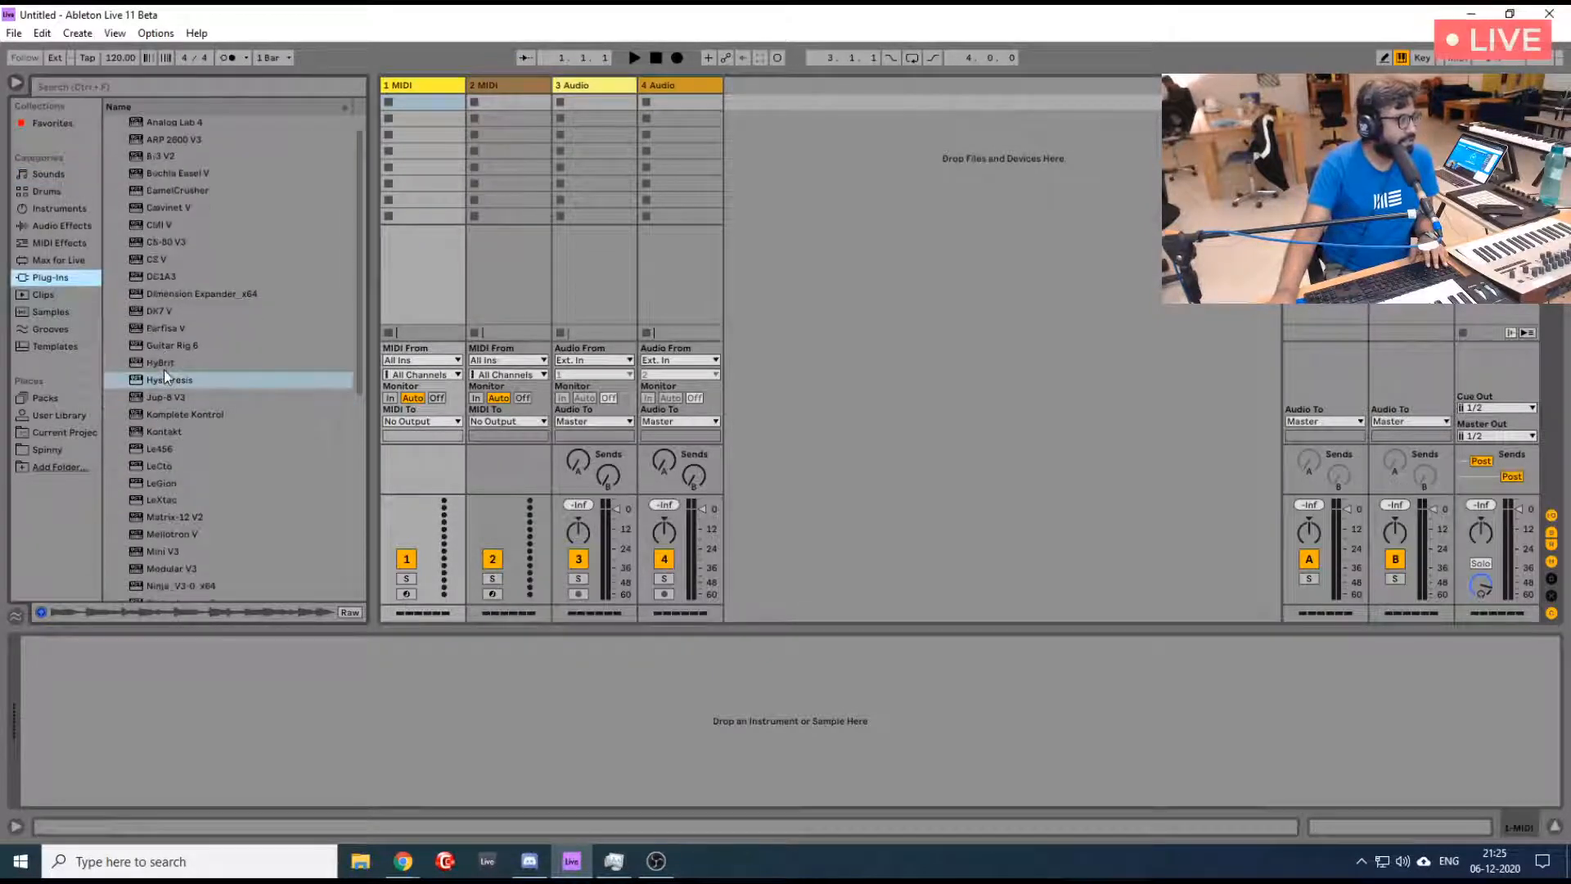
scroll(164, 370, "up", 3)
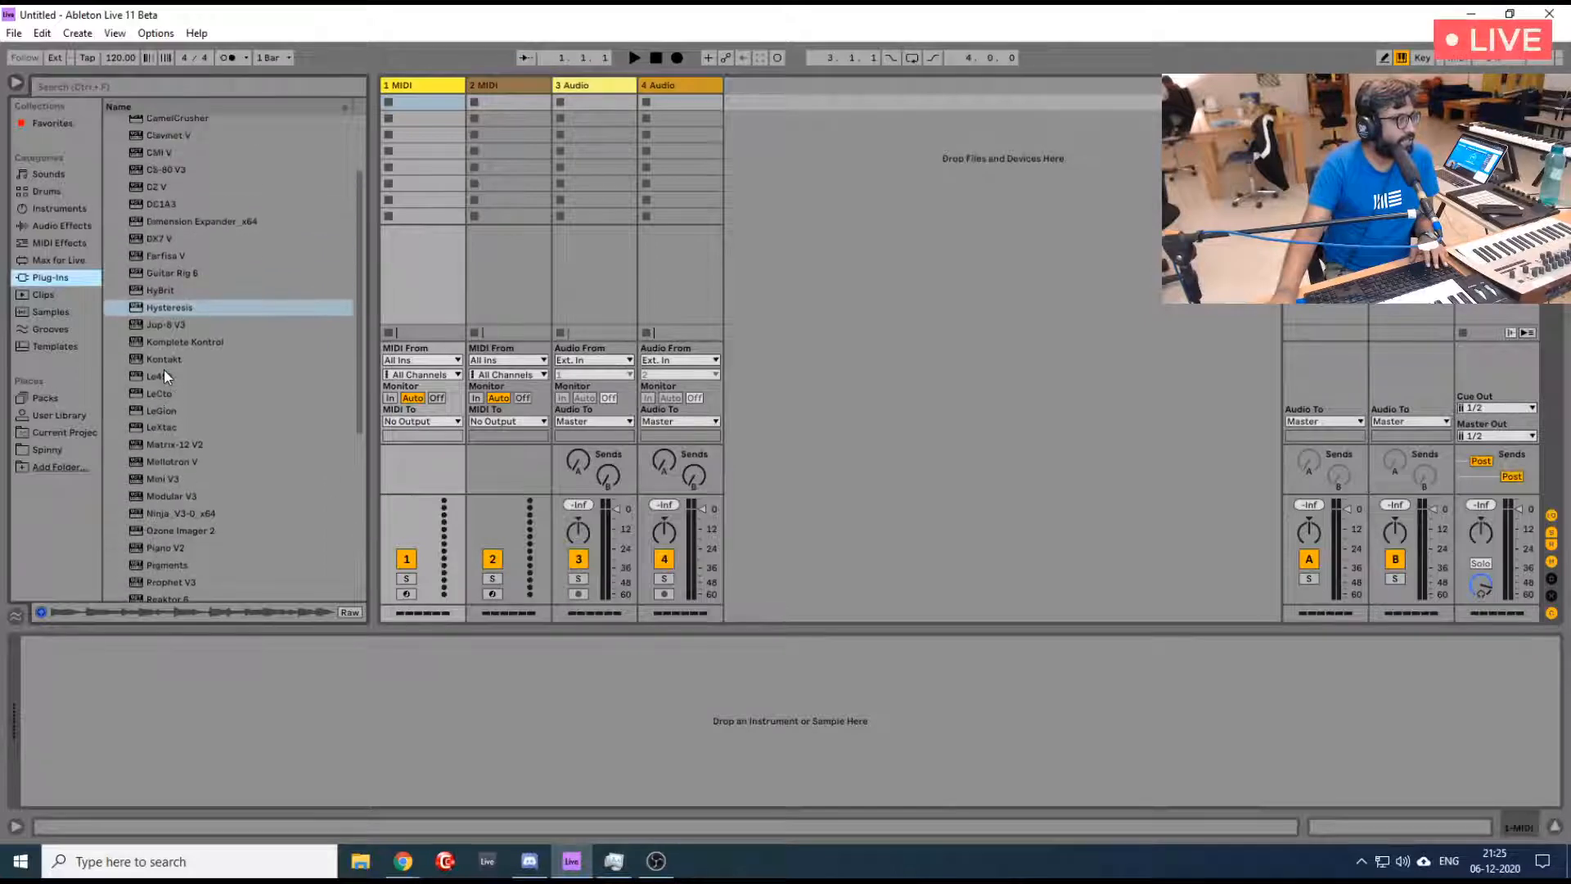
left_click(189, 339)
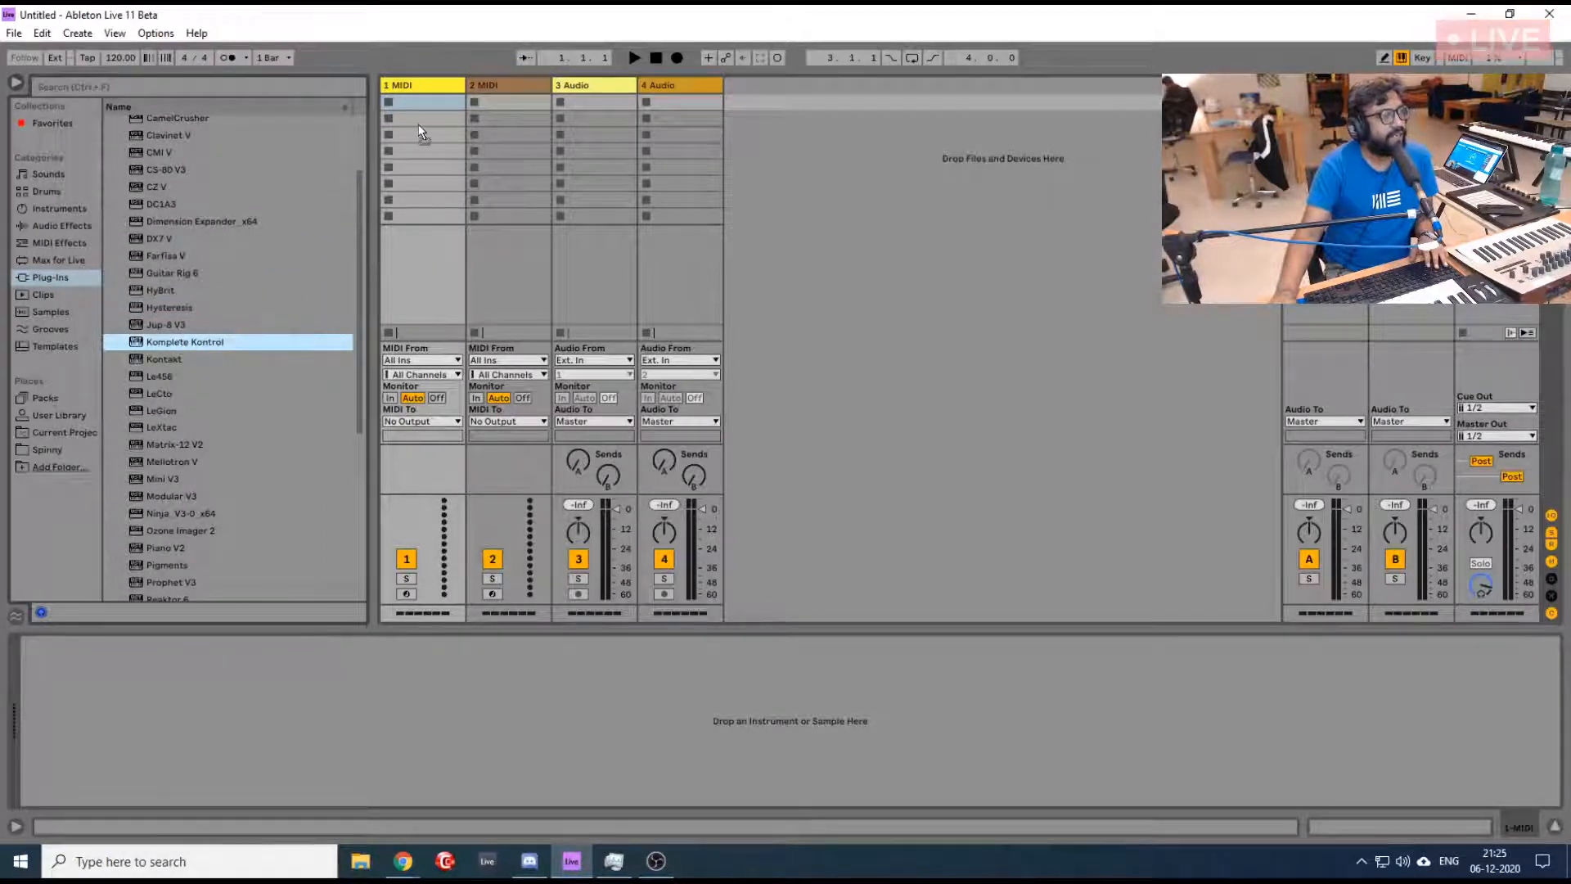
left_click_drag(189, 340, 418, 125)
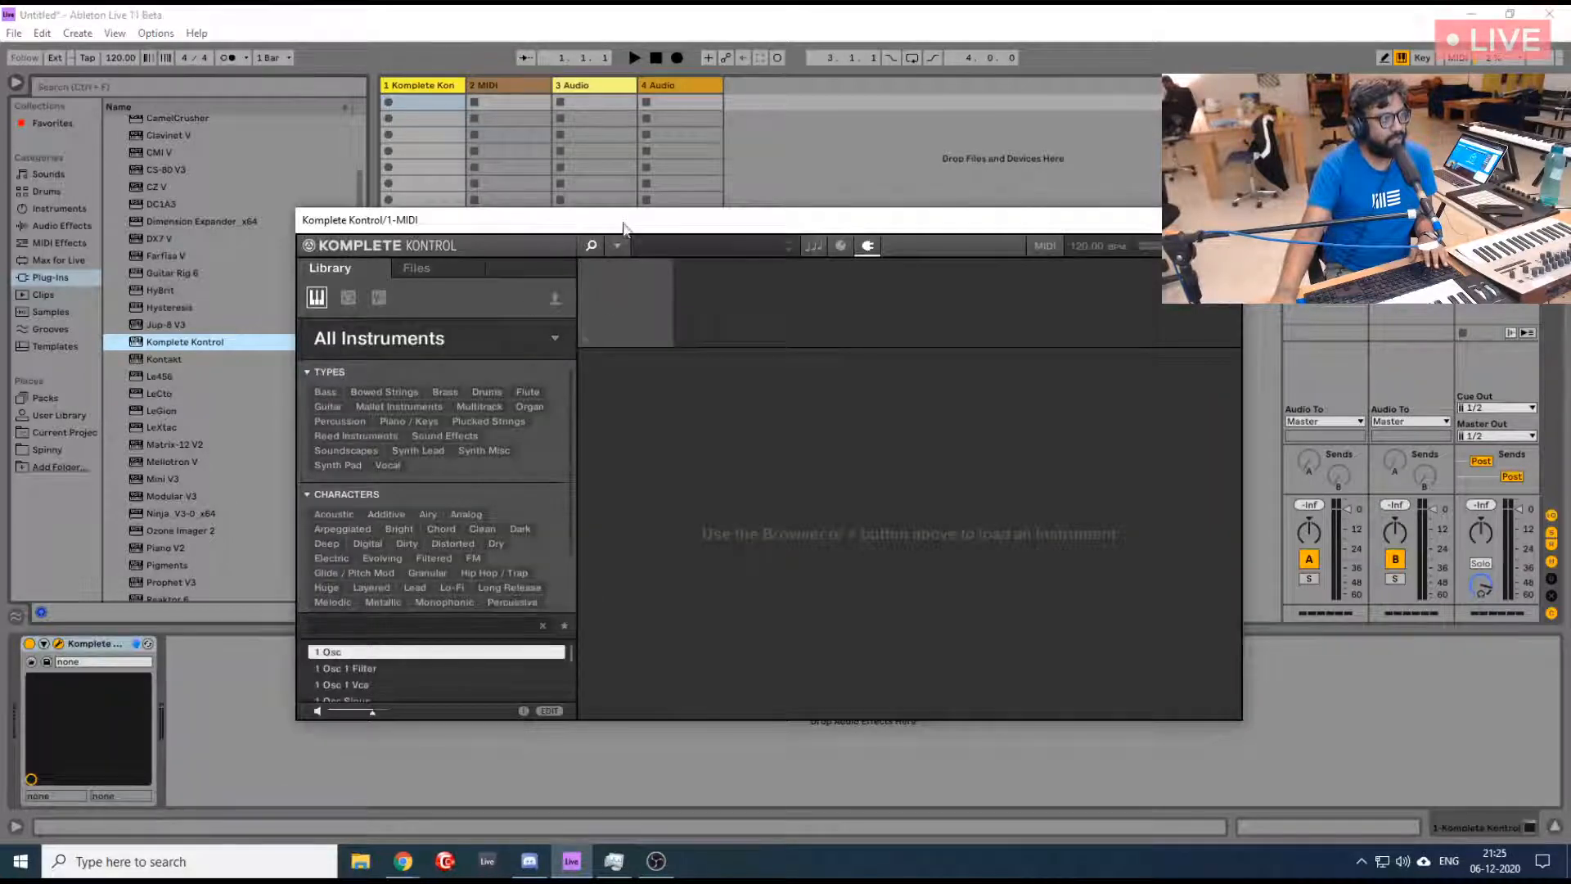
left_click_drag(624, 227, 653, 115)
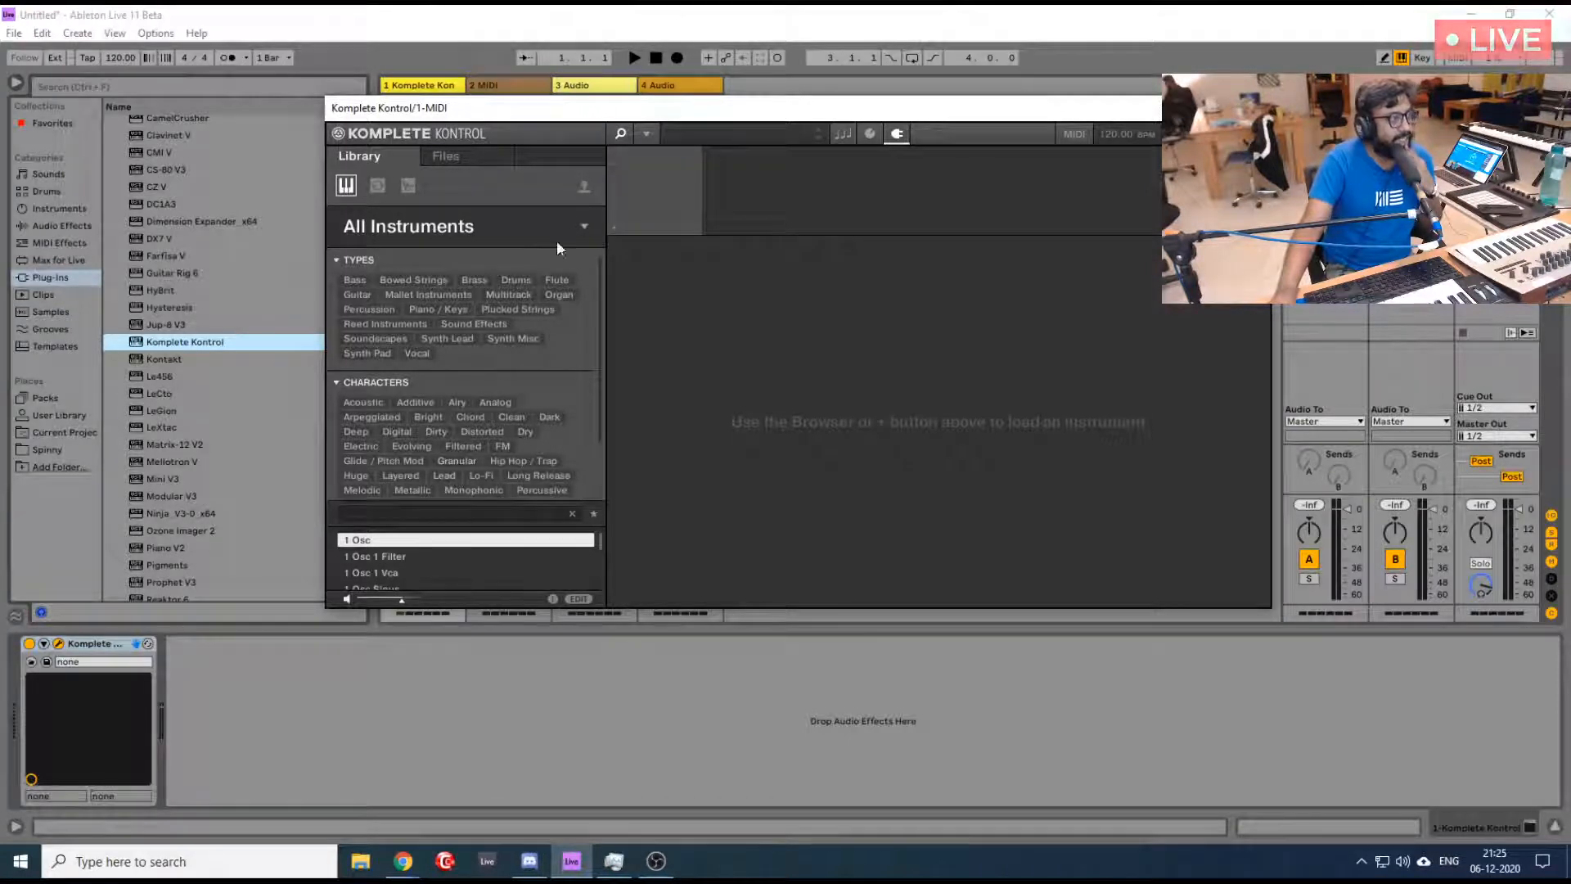
left_click(586, 226)
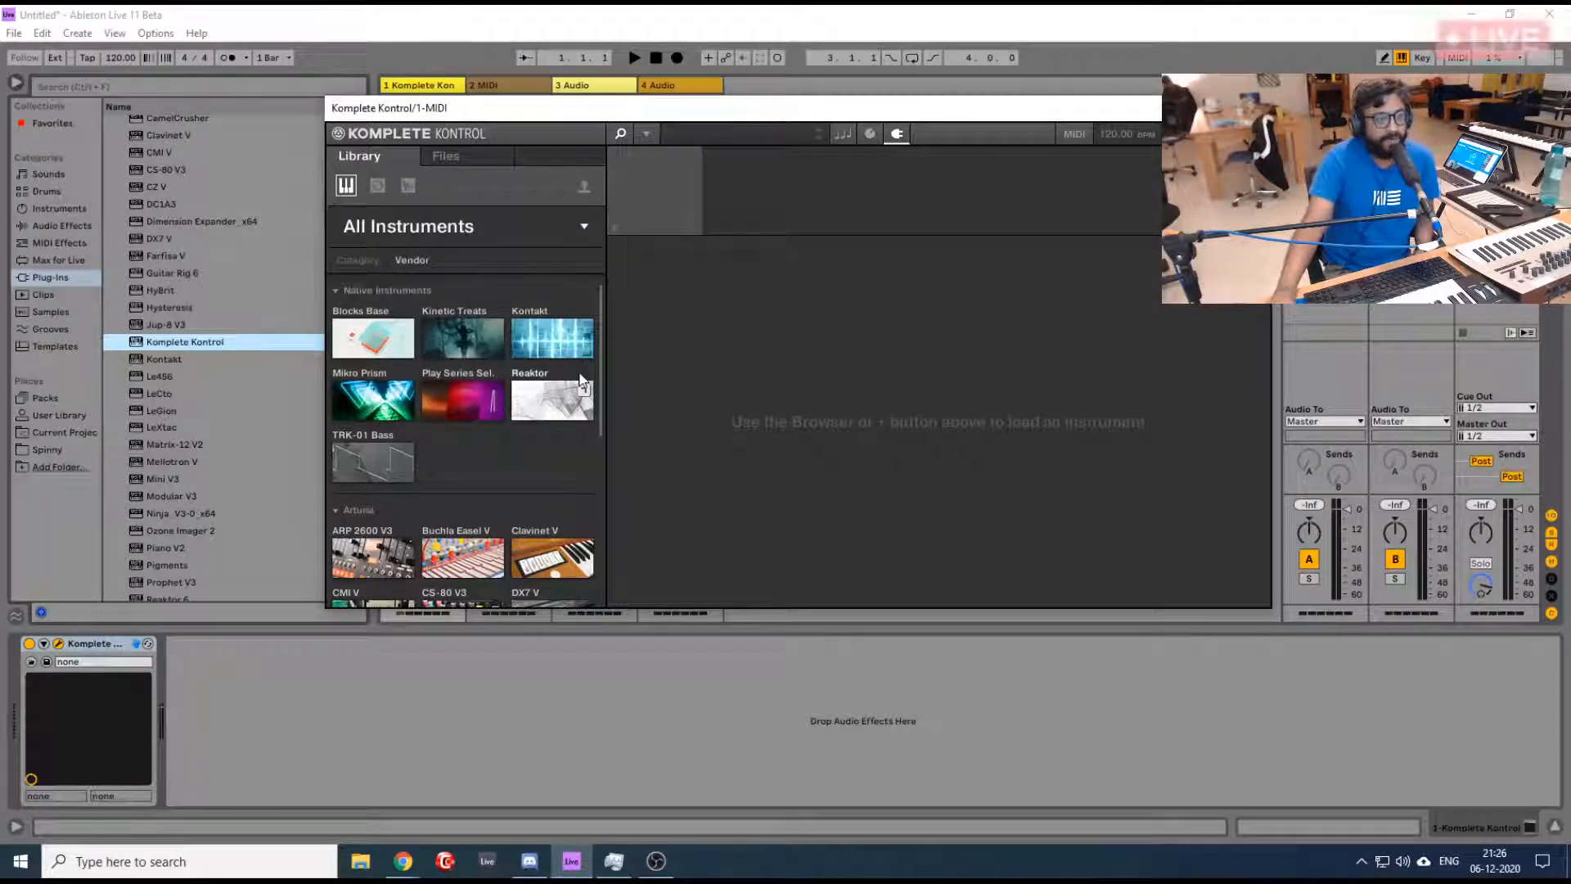
- Check the DJP Media dashboard and its live chat in Chrome, and return to Ableton Live
mouse_move(396, 868)
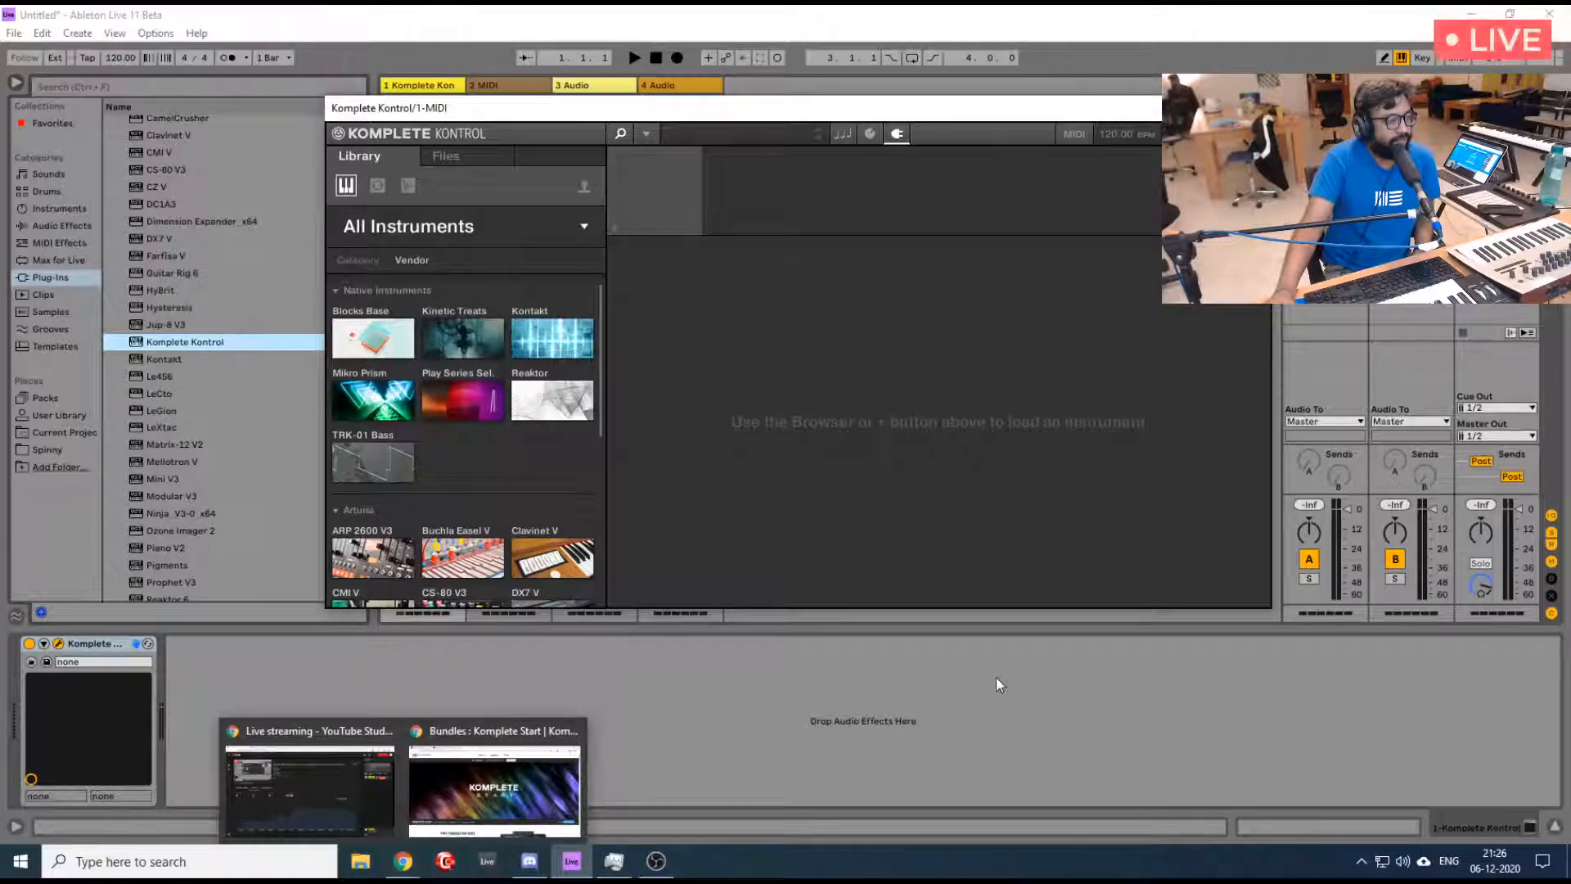
mouse_move(403, 867)
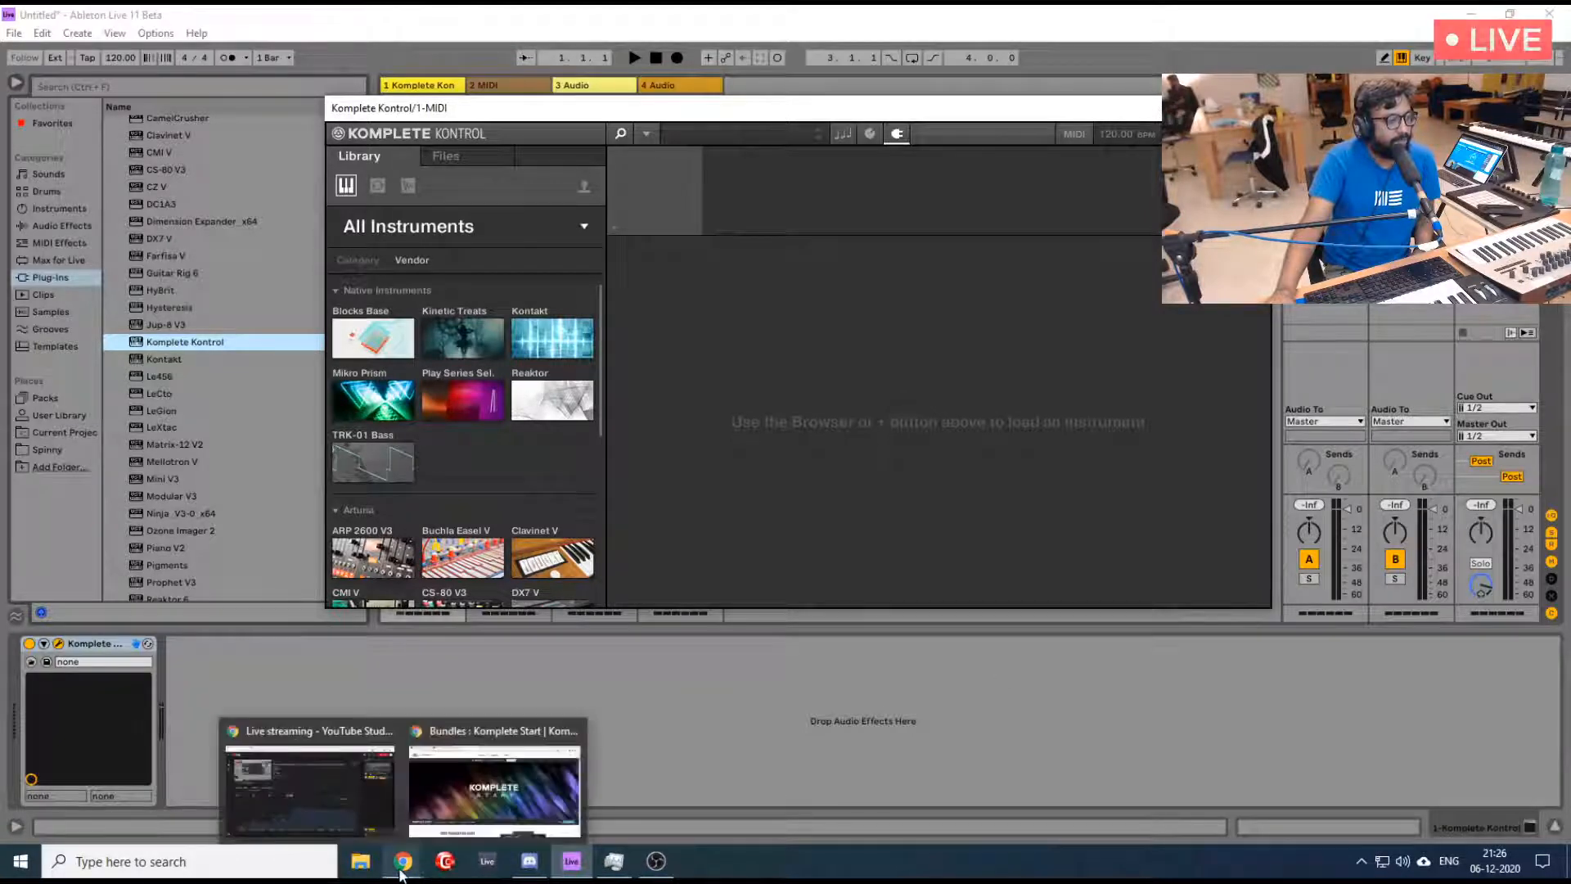
left_click(468, 801)
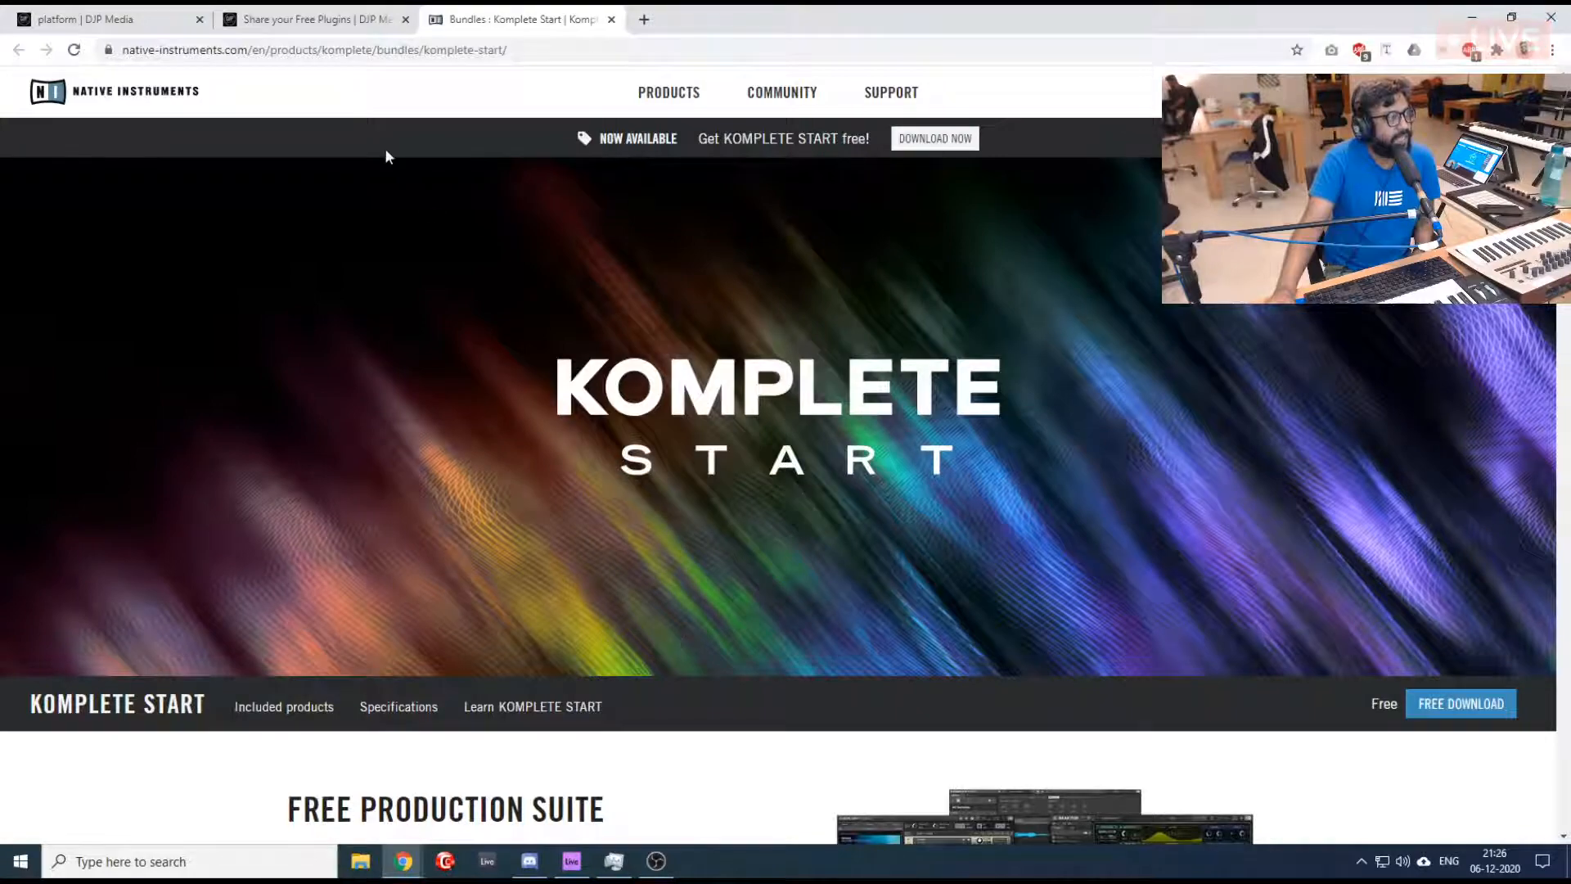
left_click(162, 11)
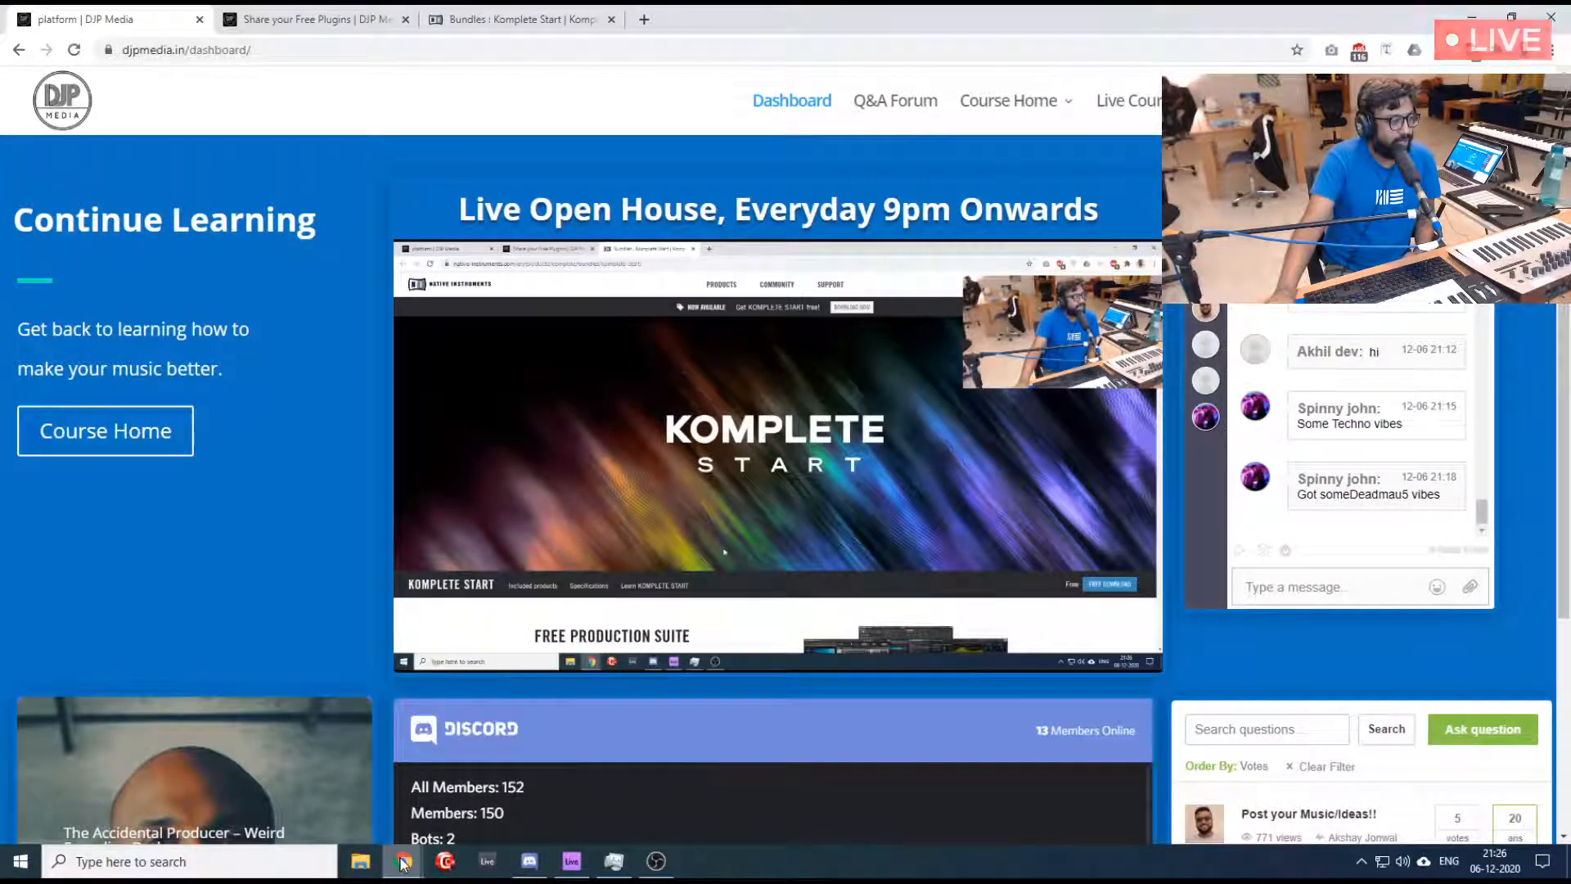
left_click(571, 860)
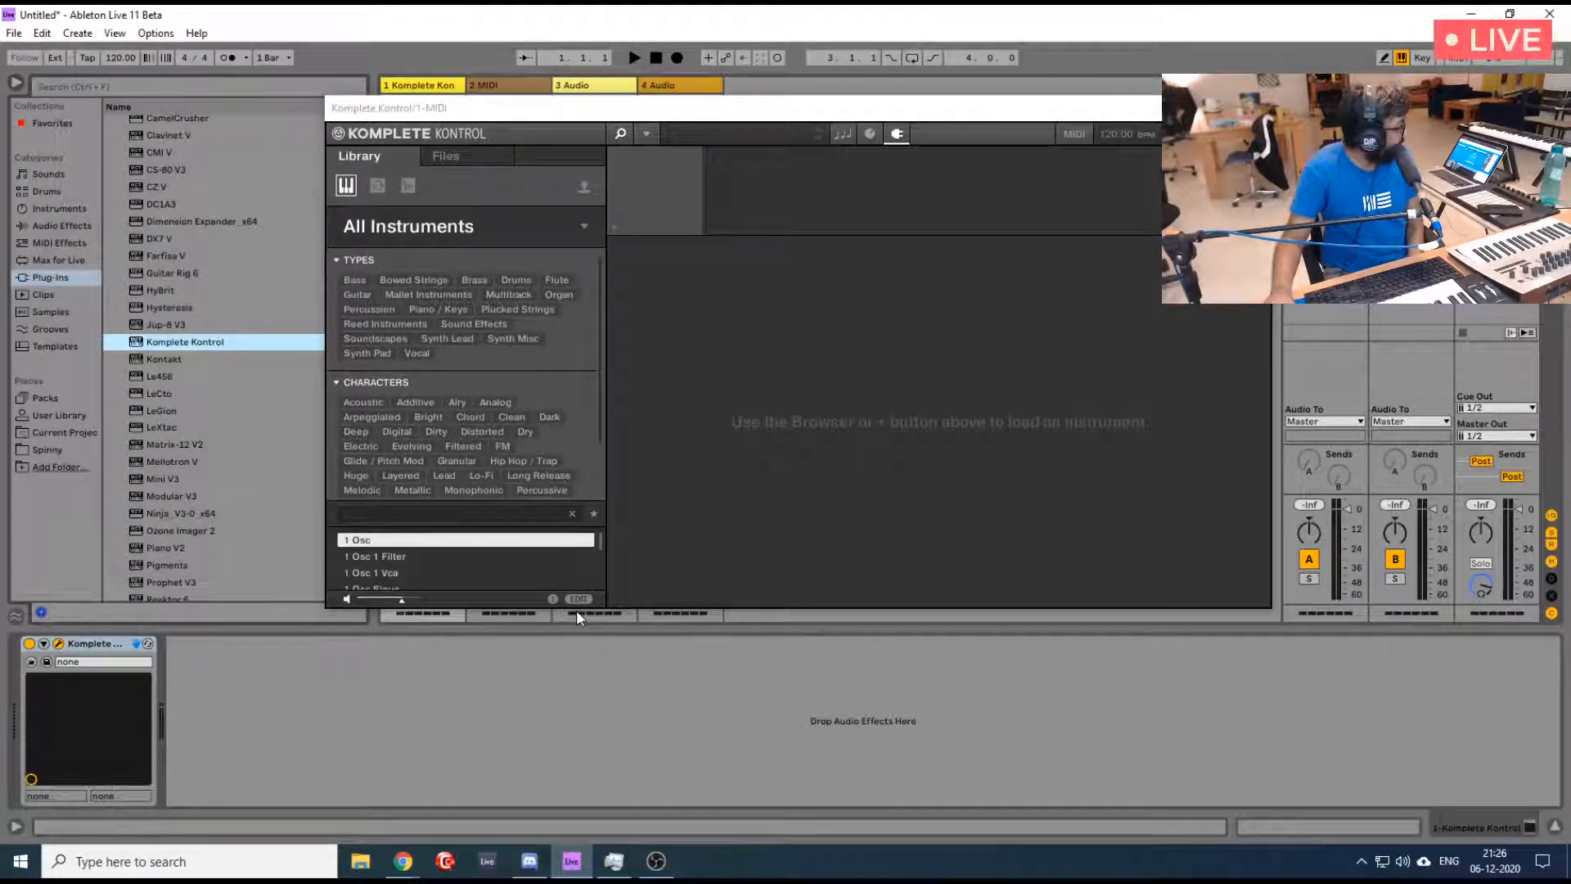
- View the Play Series Selection presets in Komplete Kontrol and return to the list of all instruments
left_click(584, 224)
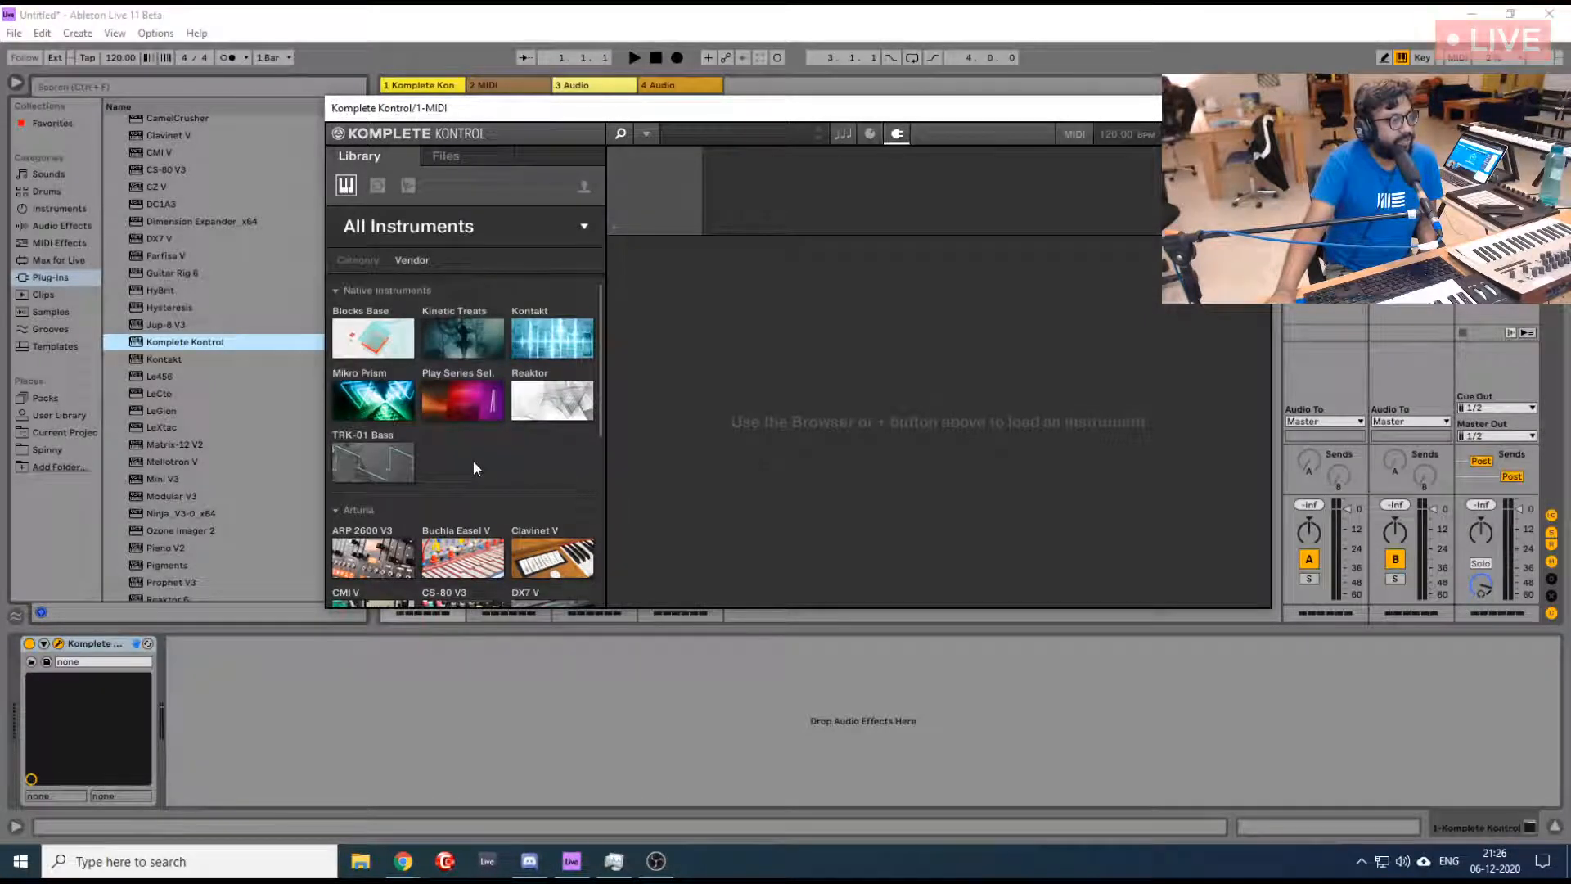
left_click(476, 409)
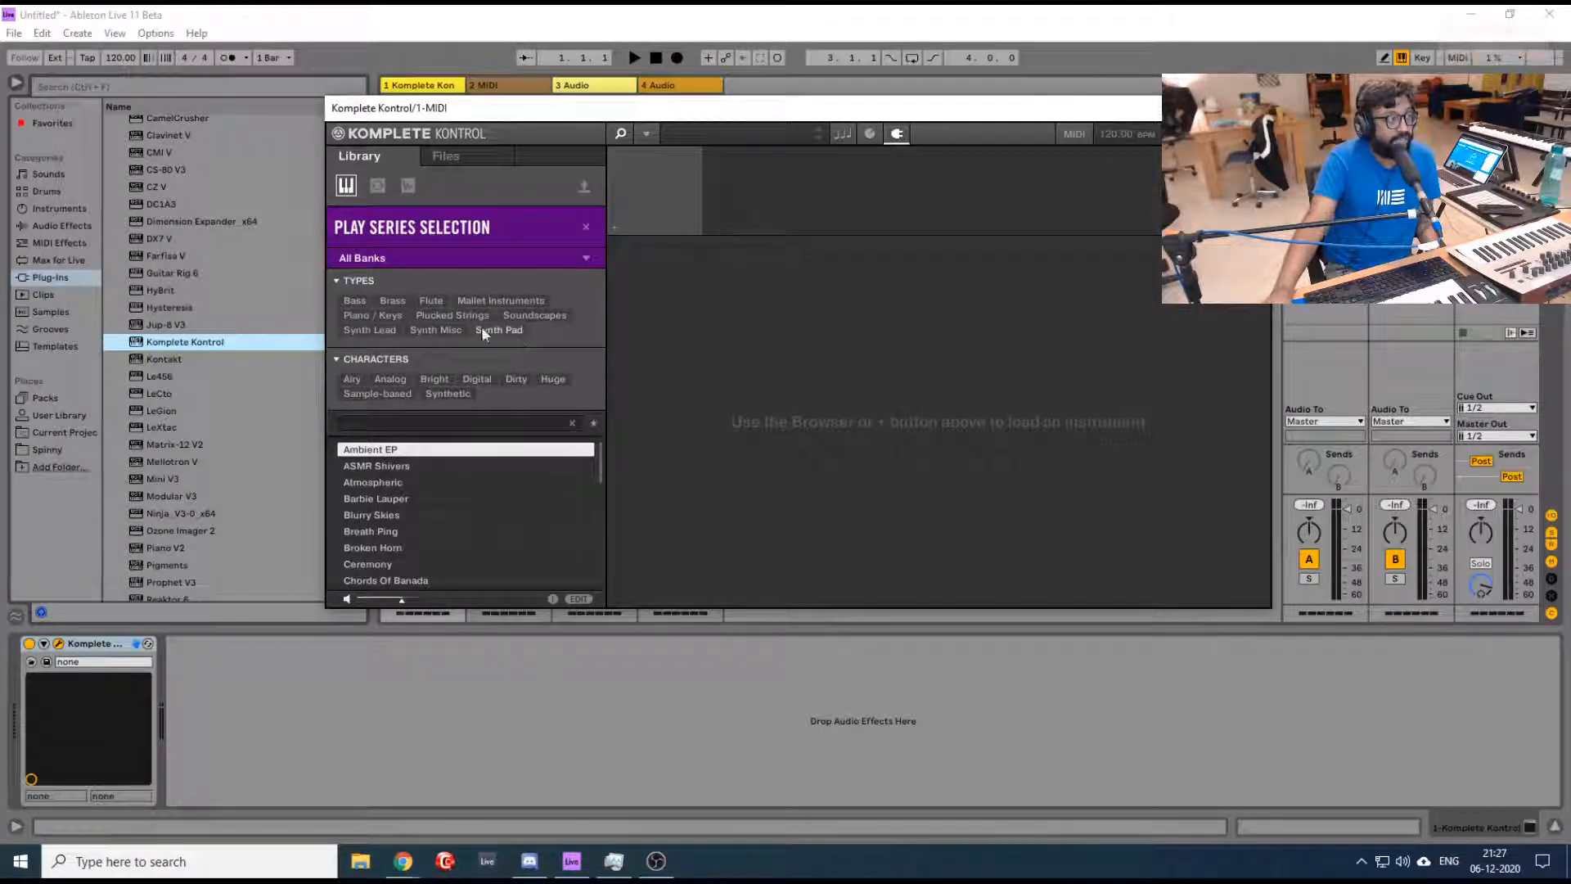
left_click(584, 227)
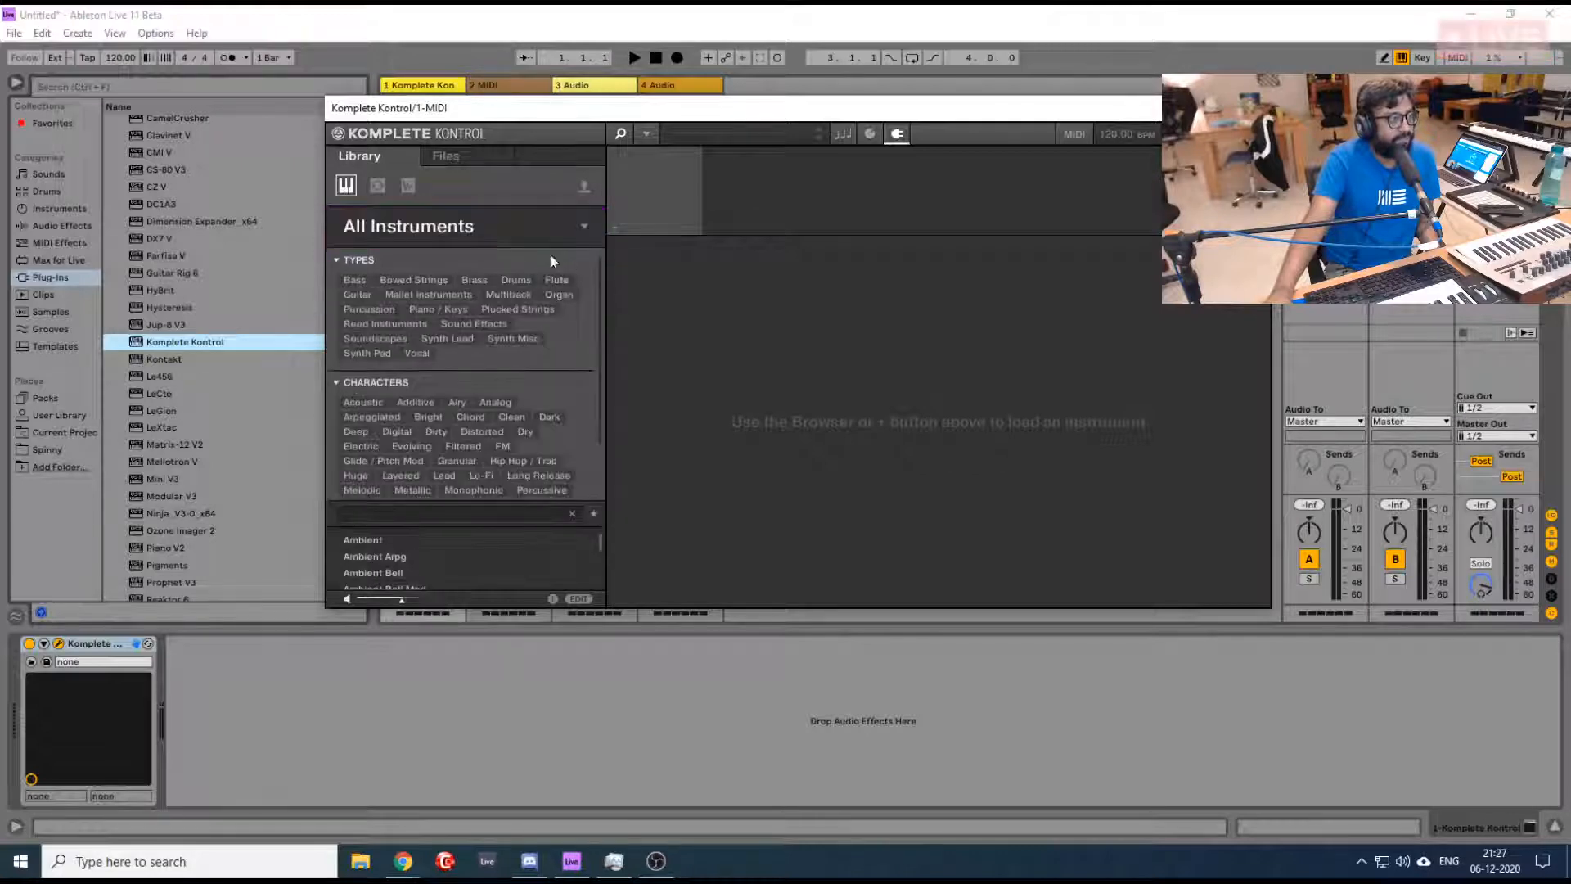
left_click(586, 225)
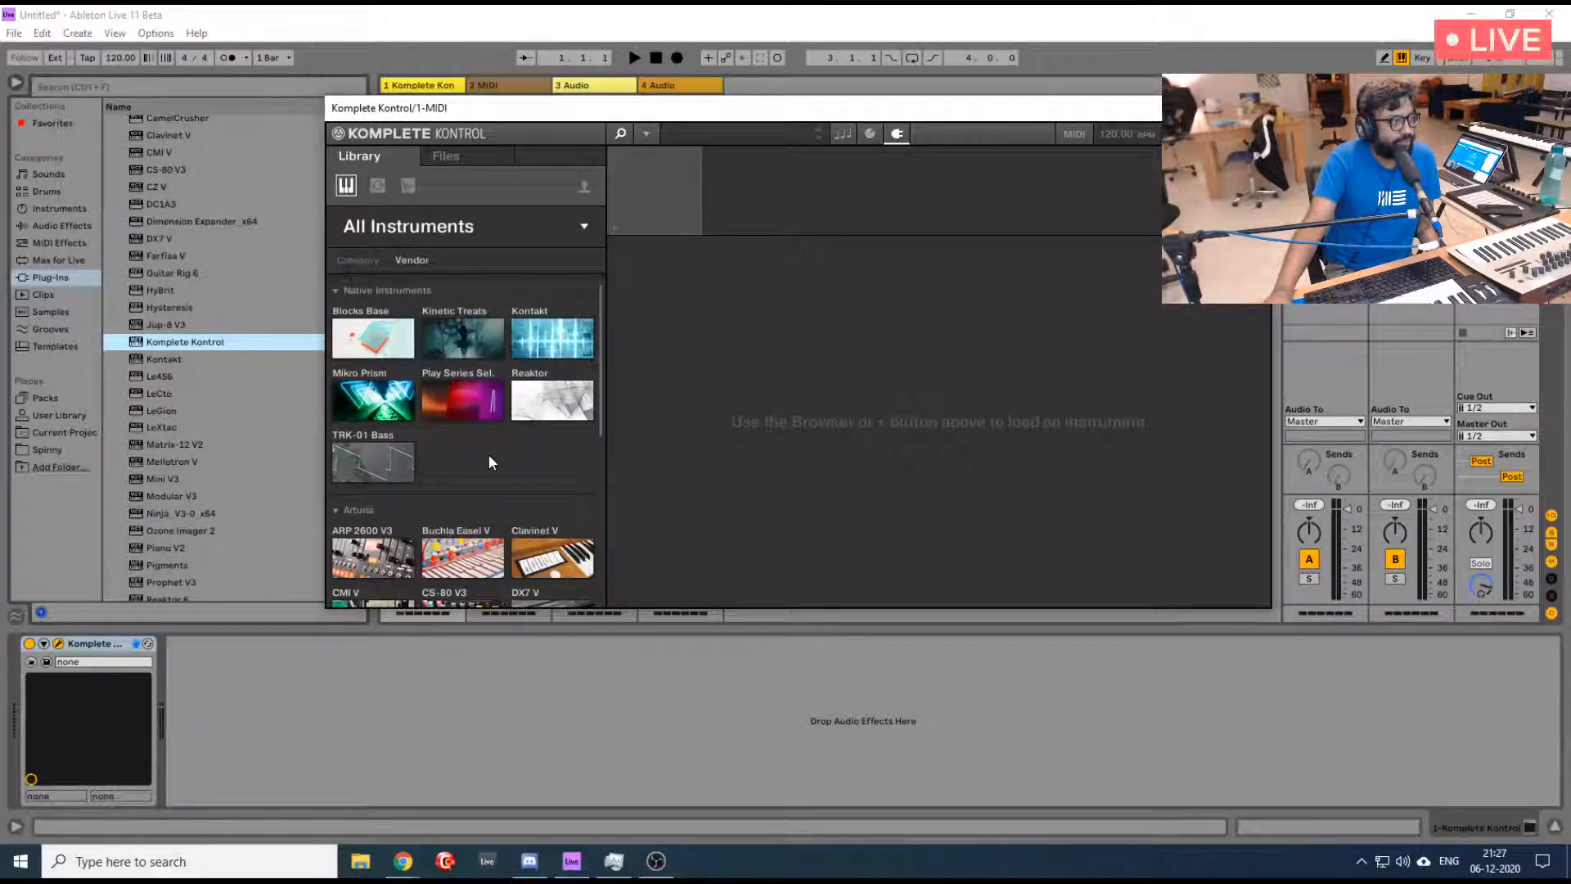
- Narrow the Komplete Kontrol library to the Kinetic Treats instrument's presets
left_click(468, 332)
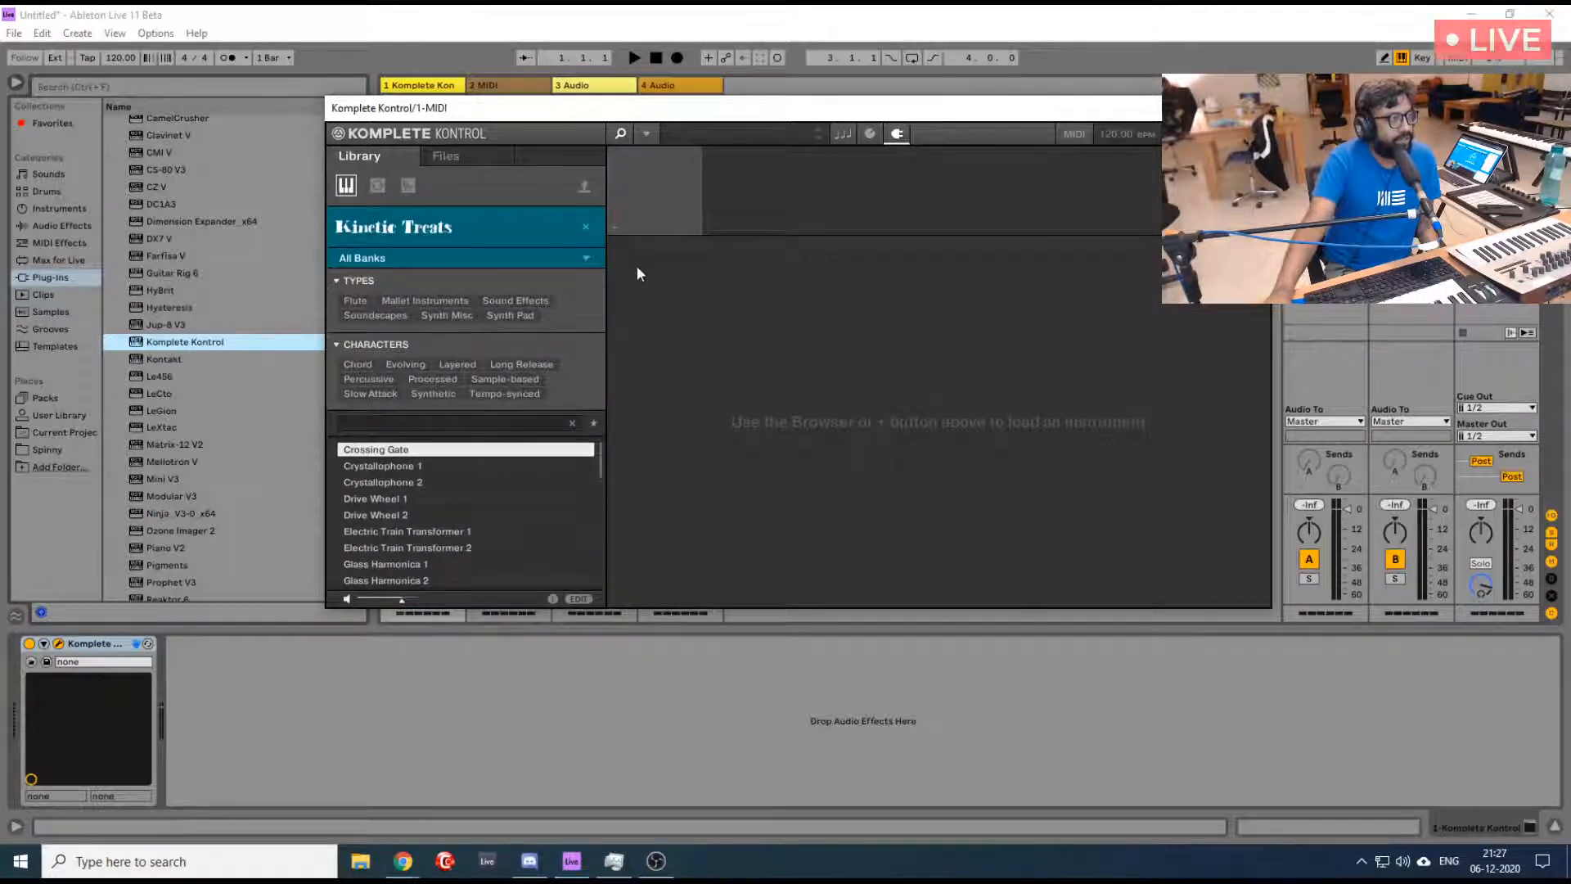
left_click(584, 229)
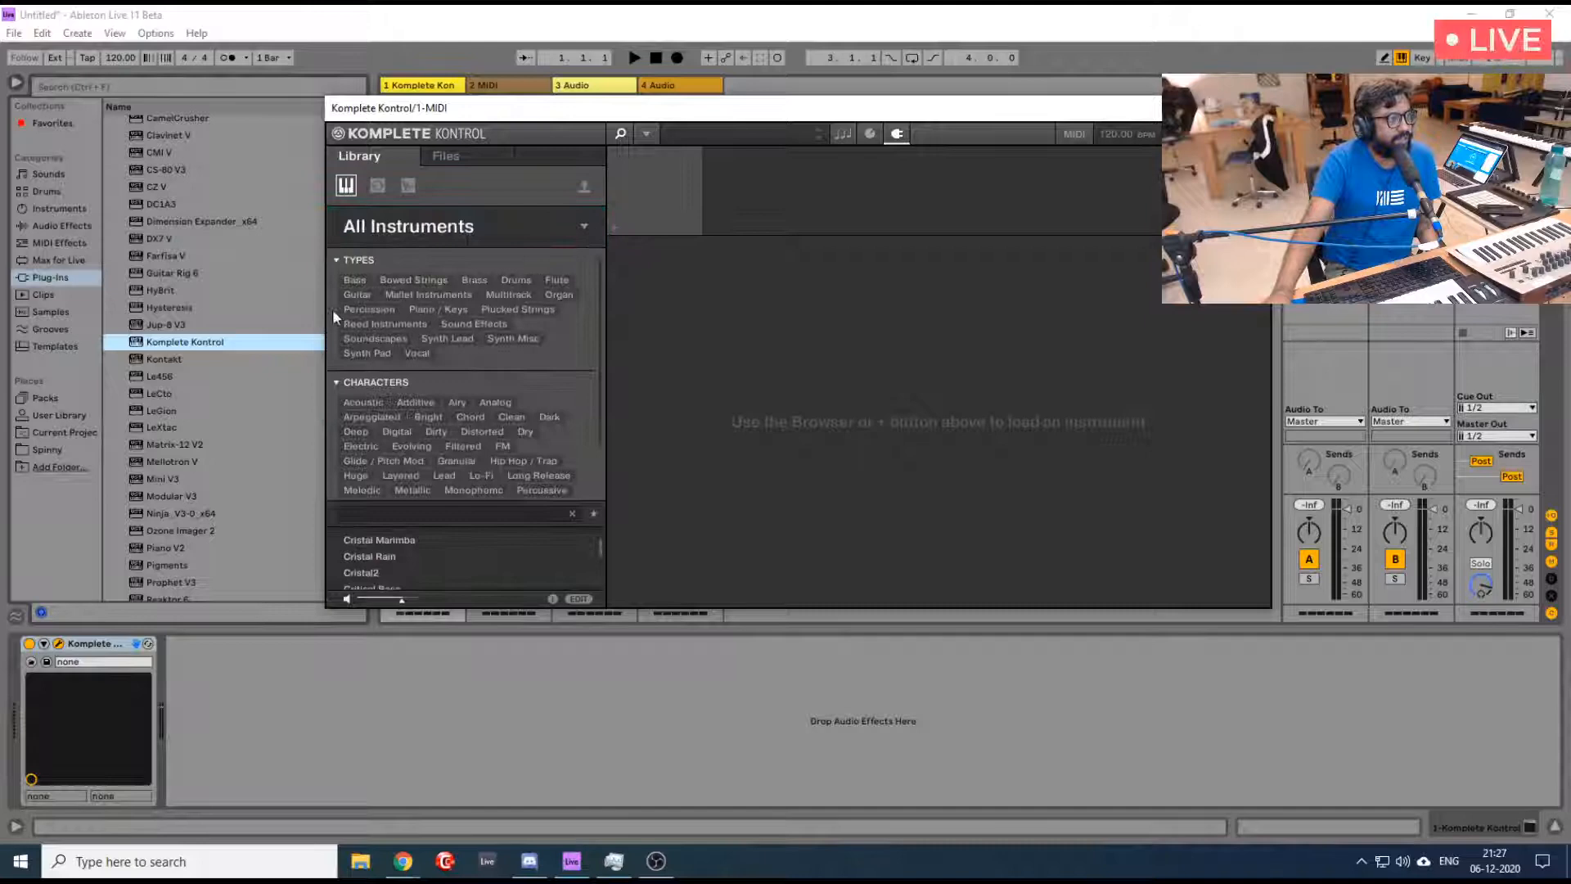
left_click(585, 225)
left_click(459, 342)
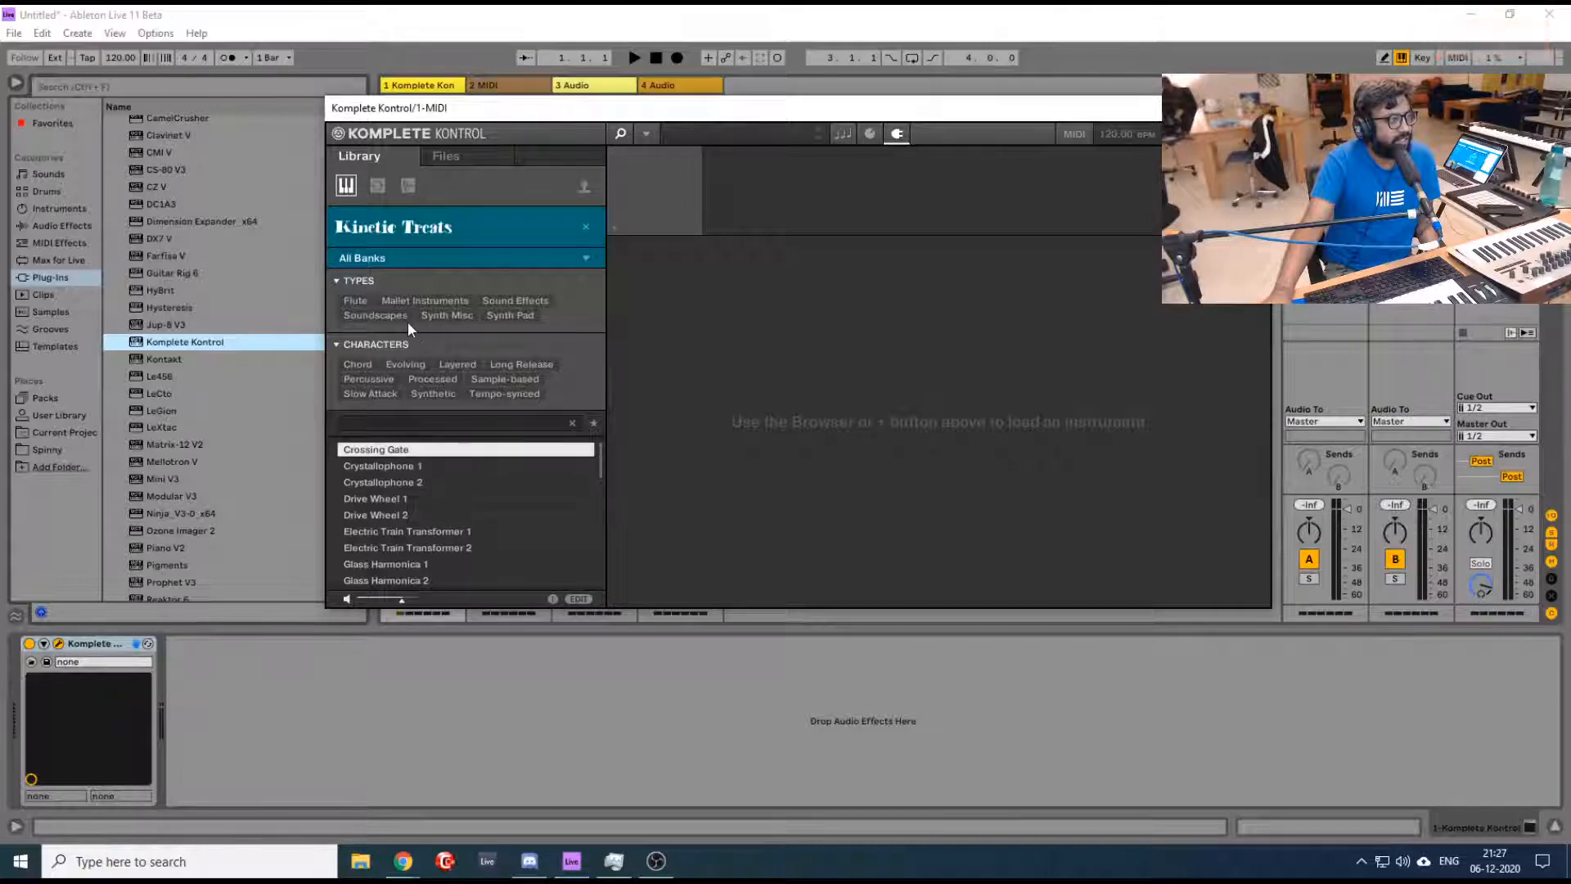
- Filter Kinetic Treats to Synth Pad, preview Toy Turntable Resonance and load the Toy Turntable preset
left_click(509, 316)
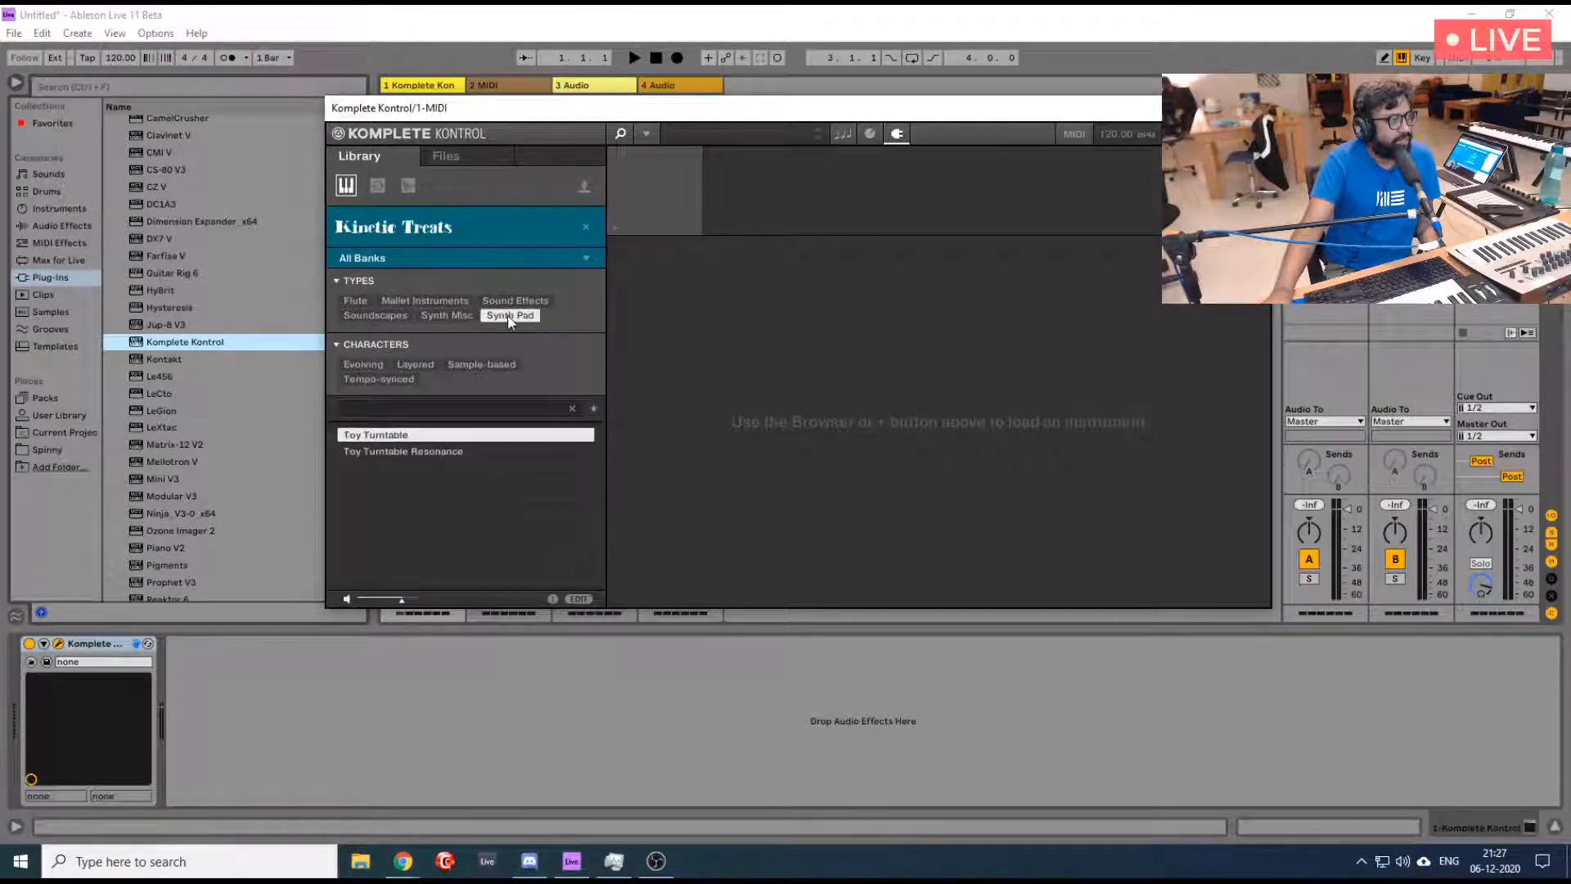
left_click(381, 449)
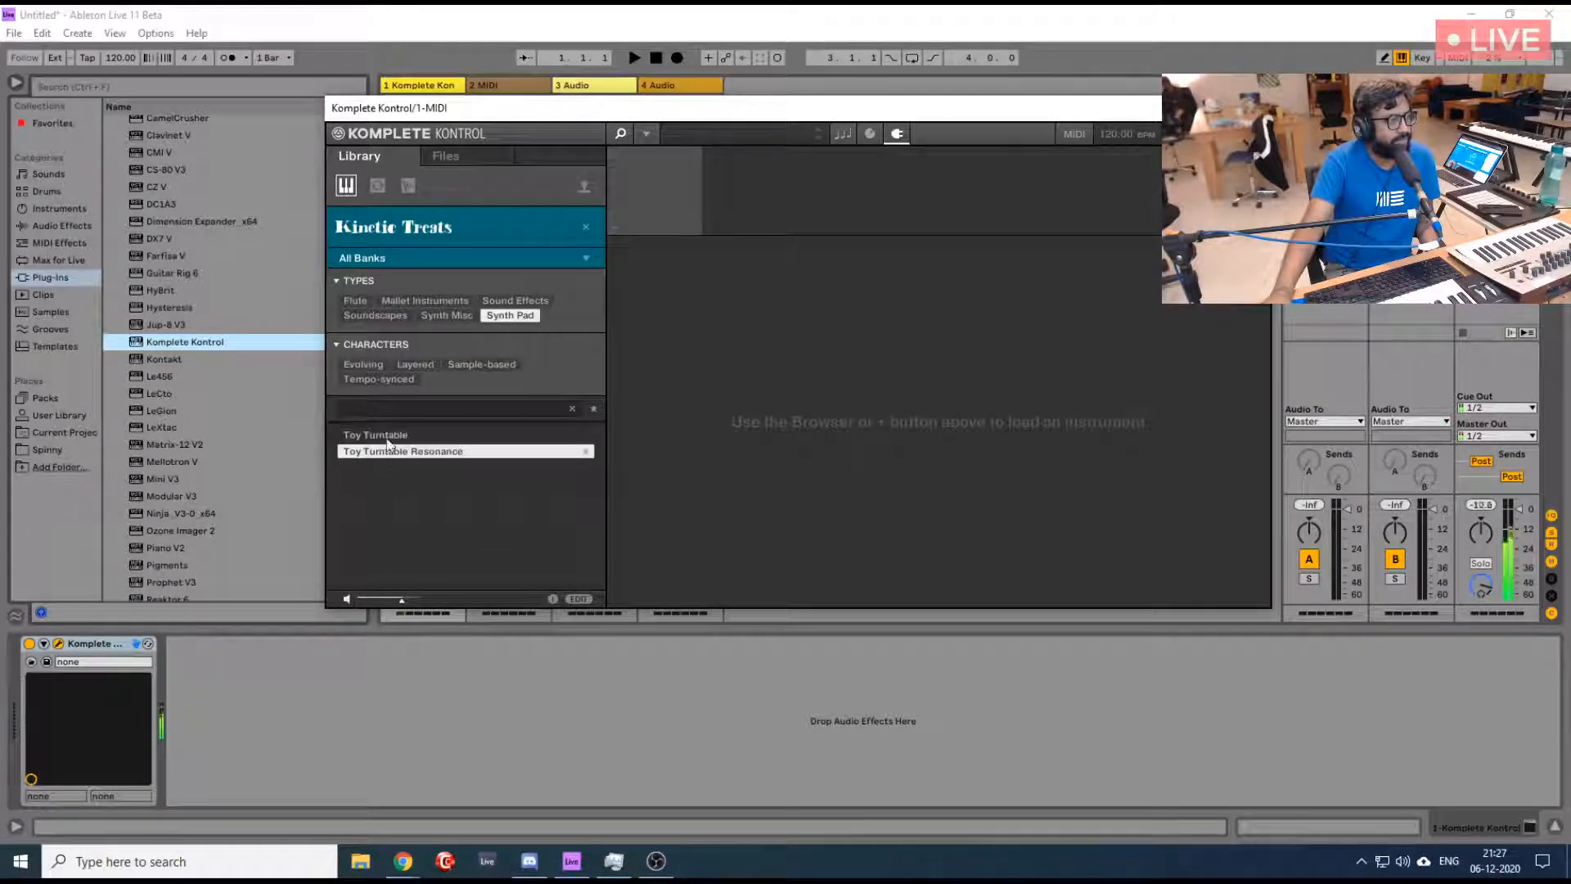
left_click(388, 437)
double_click(388, 437)
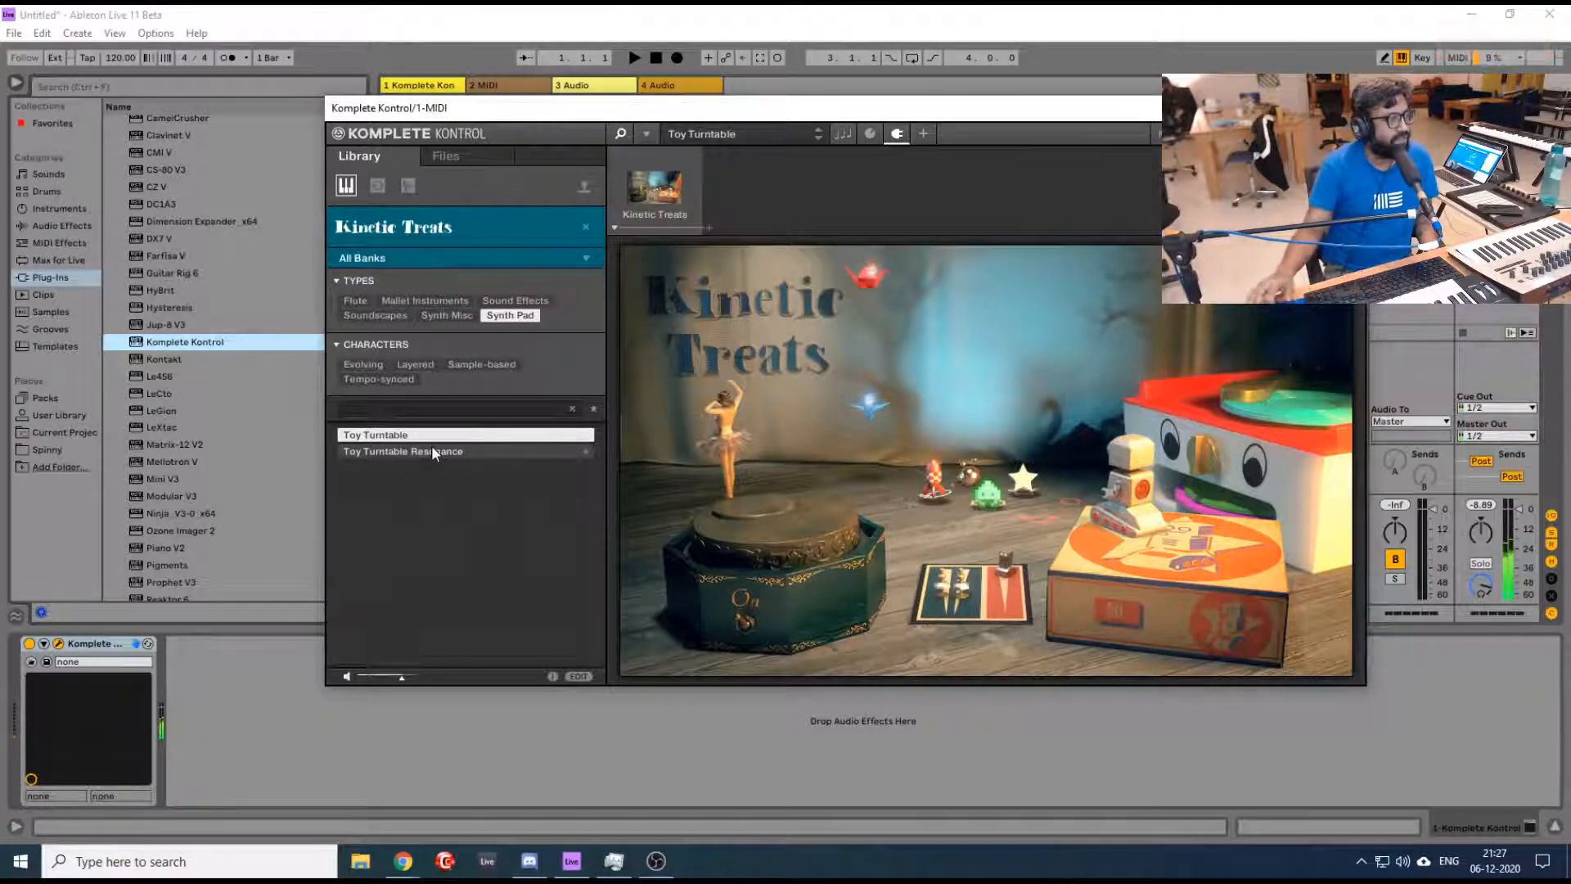
- Filter Kinetic Treats to the Flute type, preview Whistling 1 and Whistling 2, and load Vintage 80's Tine Cartridge 1
left_click(365, 299)
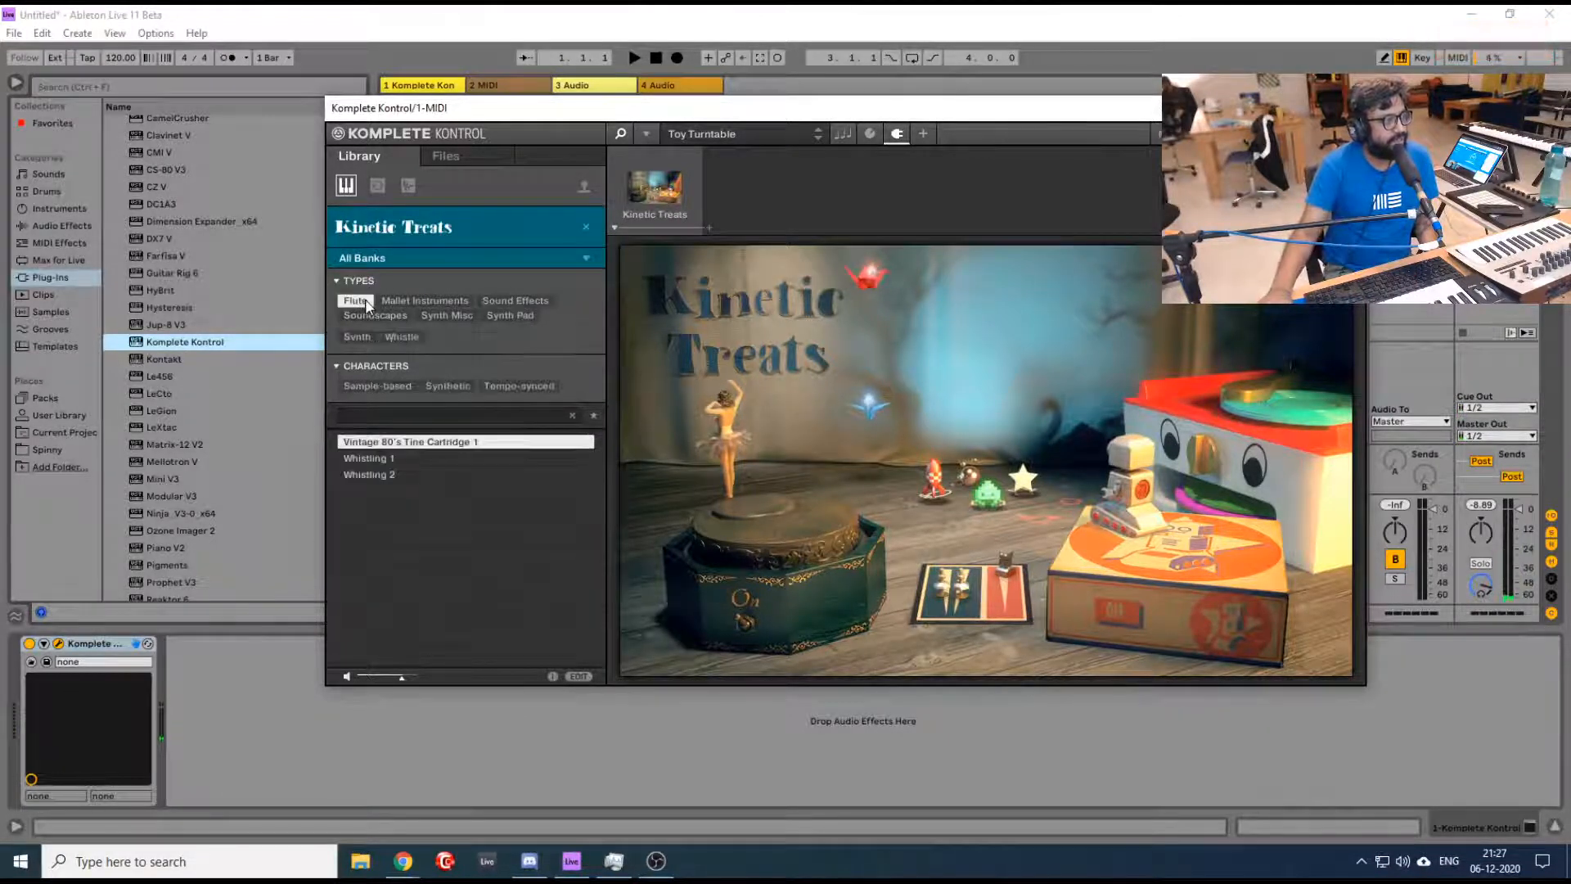
left_click(419, 456)
left_click(415, 474)
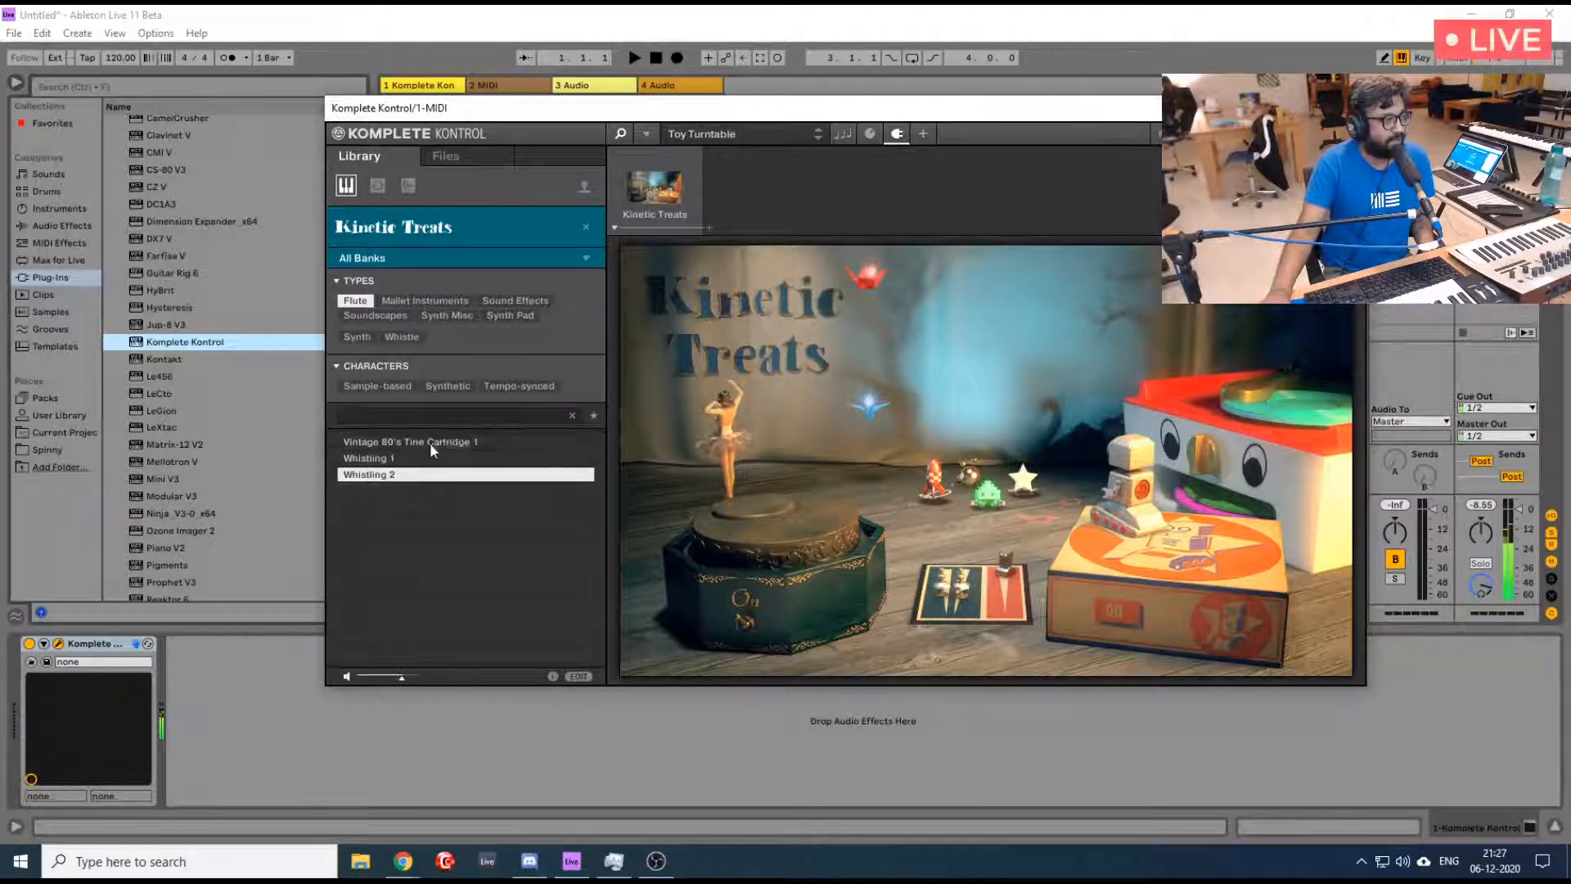
left_click(430, 443)
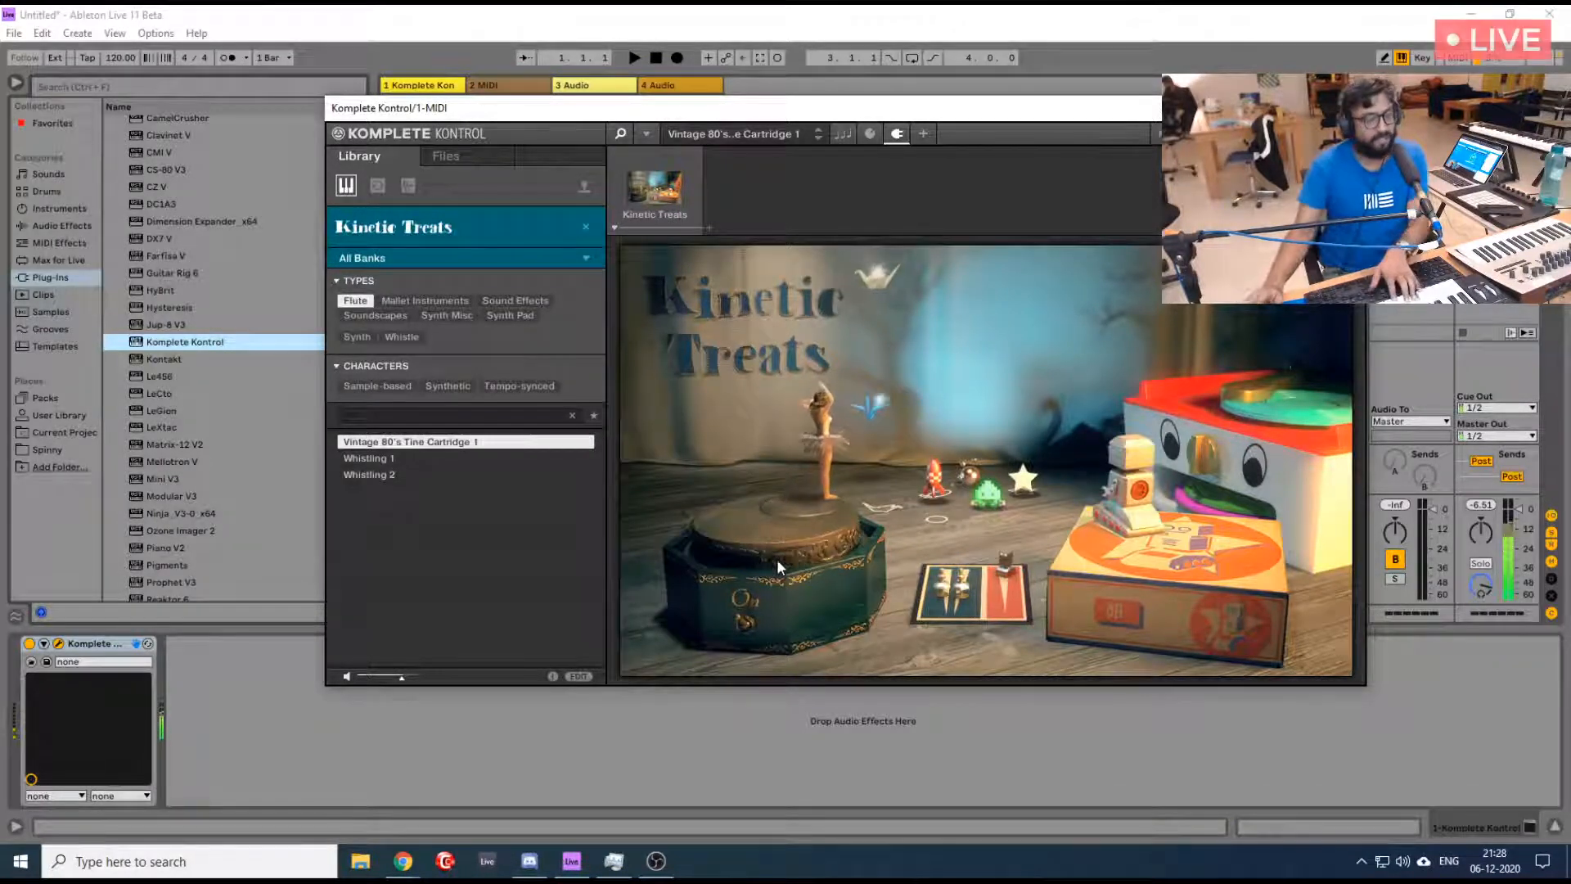
- Try the Kinetic Treats music box control and reposition the light and dark playing pieces on its game board
left_click(749, 619)
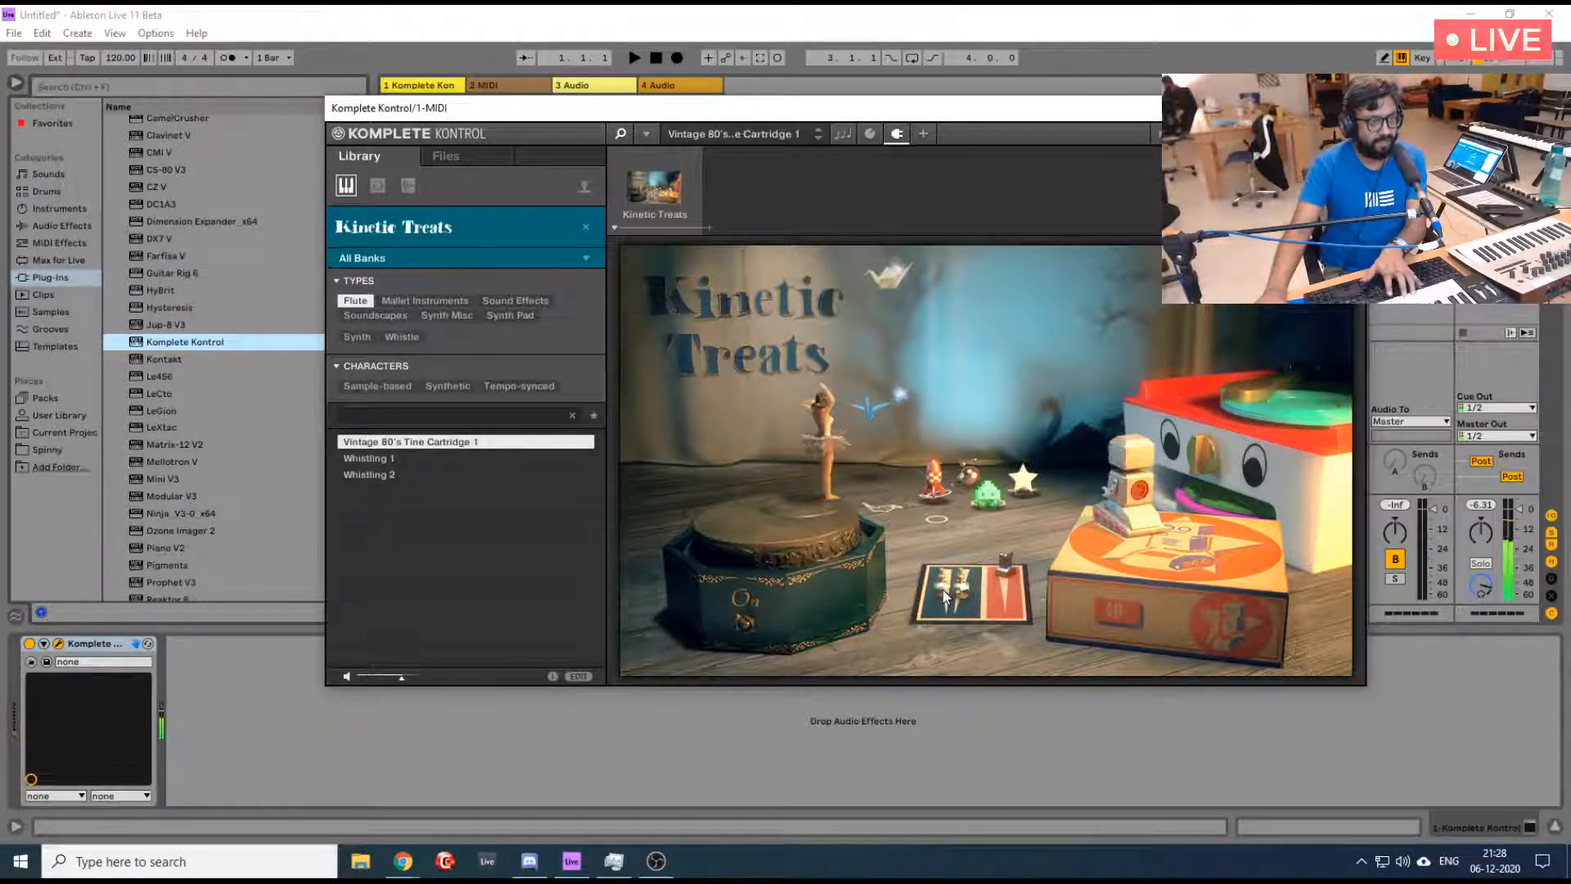
mouse_move(943, 591)
left_mouse_down()
mouse_move(947, 535)
mouse_move(951, 576)
left_mouse_up()
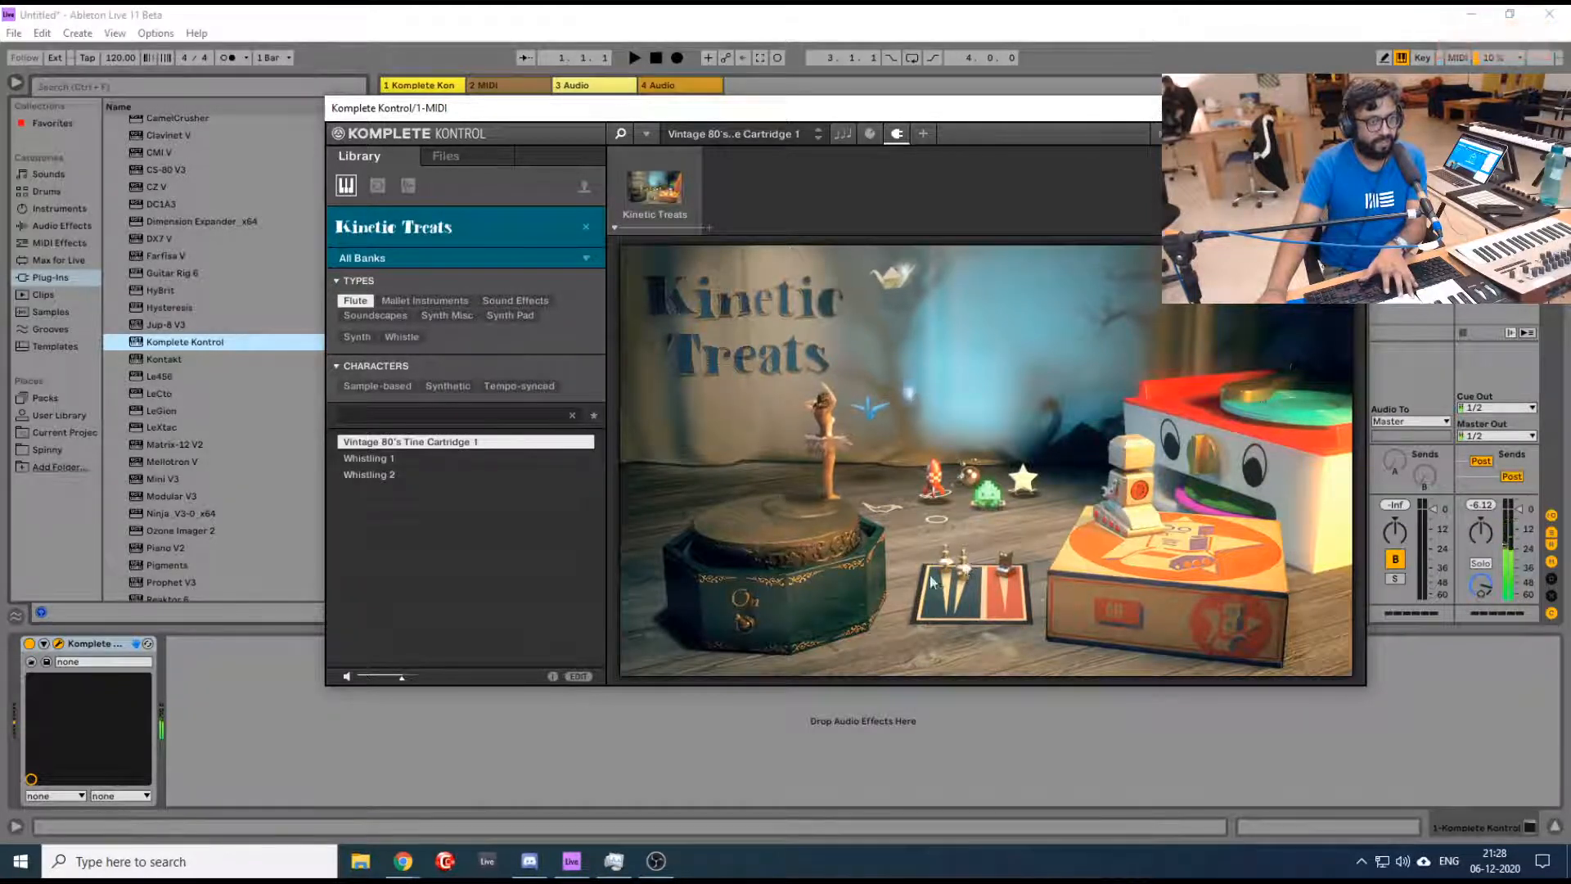
mouse_move(944, 553)
left_mouse_down()
mouse_move(953, 609)
mouse_move(945, 557)
left_mouse_up()
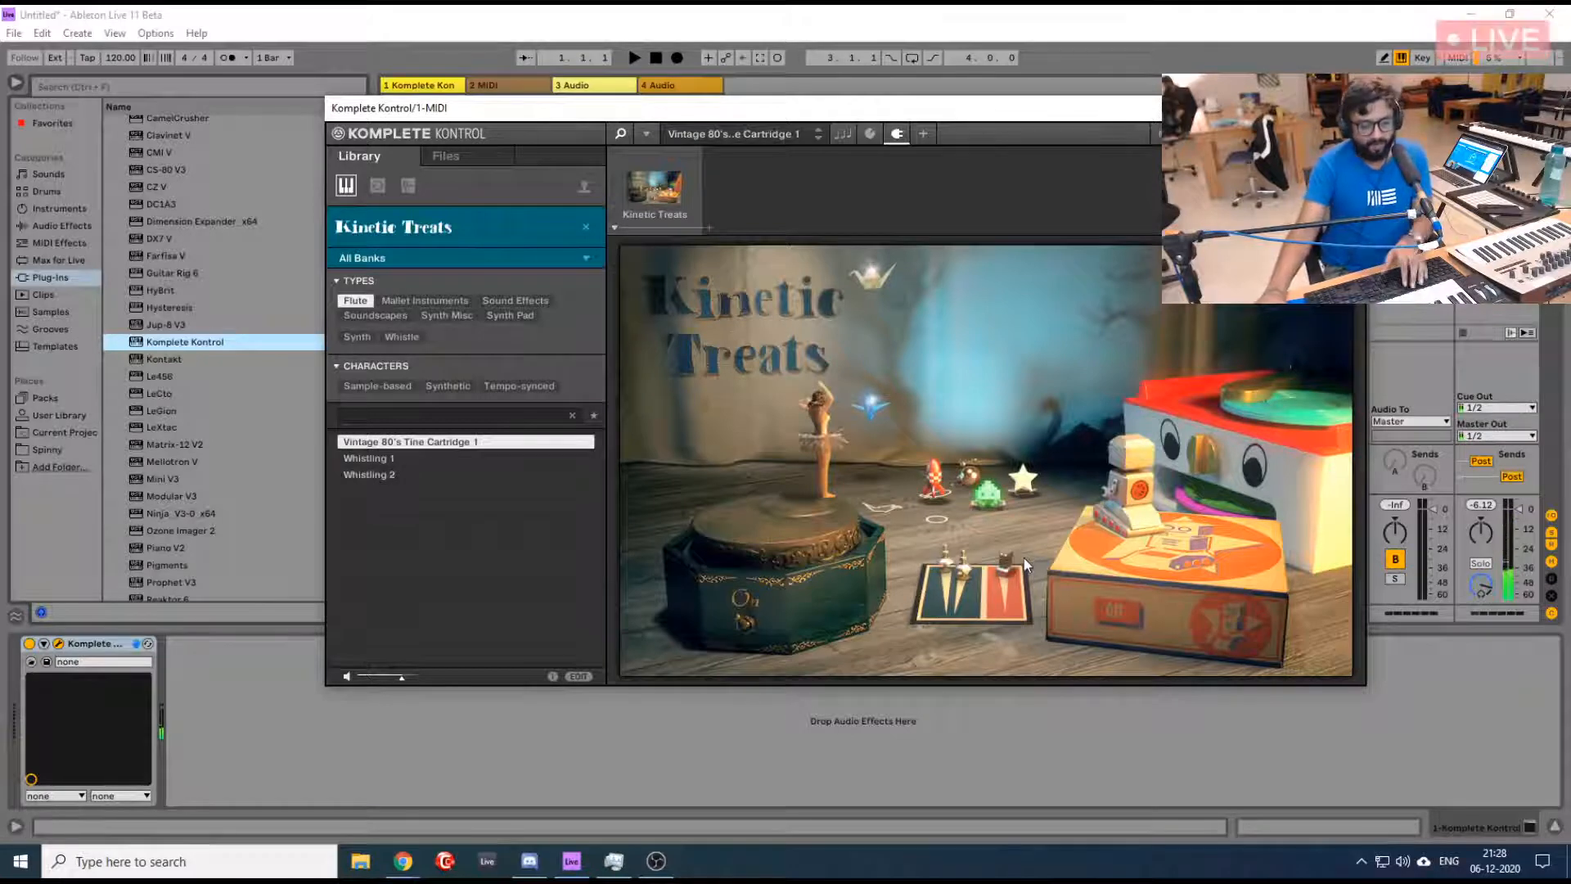
mouse_move(1005, 565)
left_mouse_down()
mouse_move(1009, 590)
mouse_move(1001, 572)
left_mouse_up()
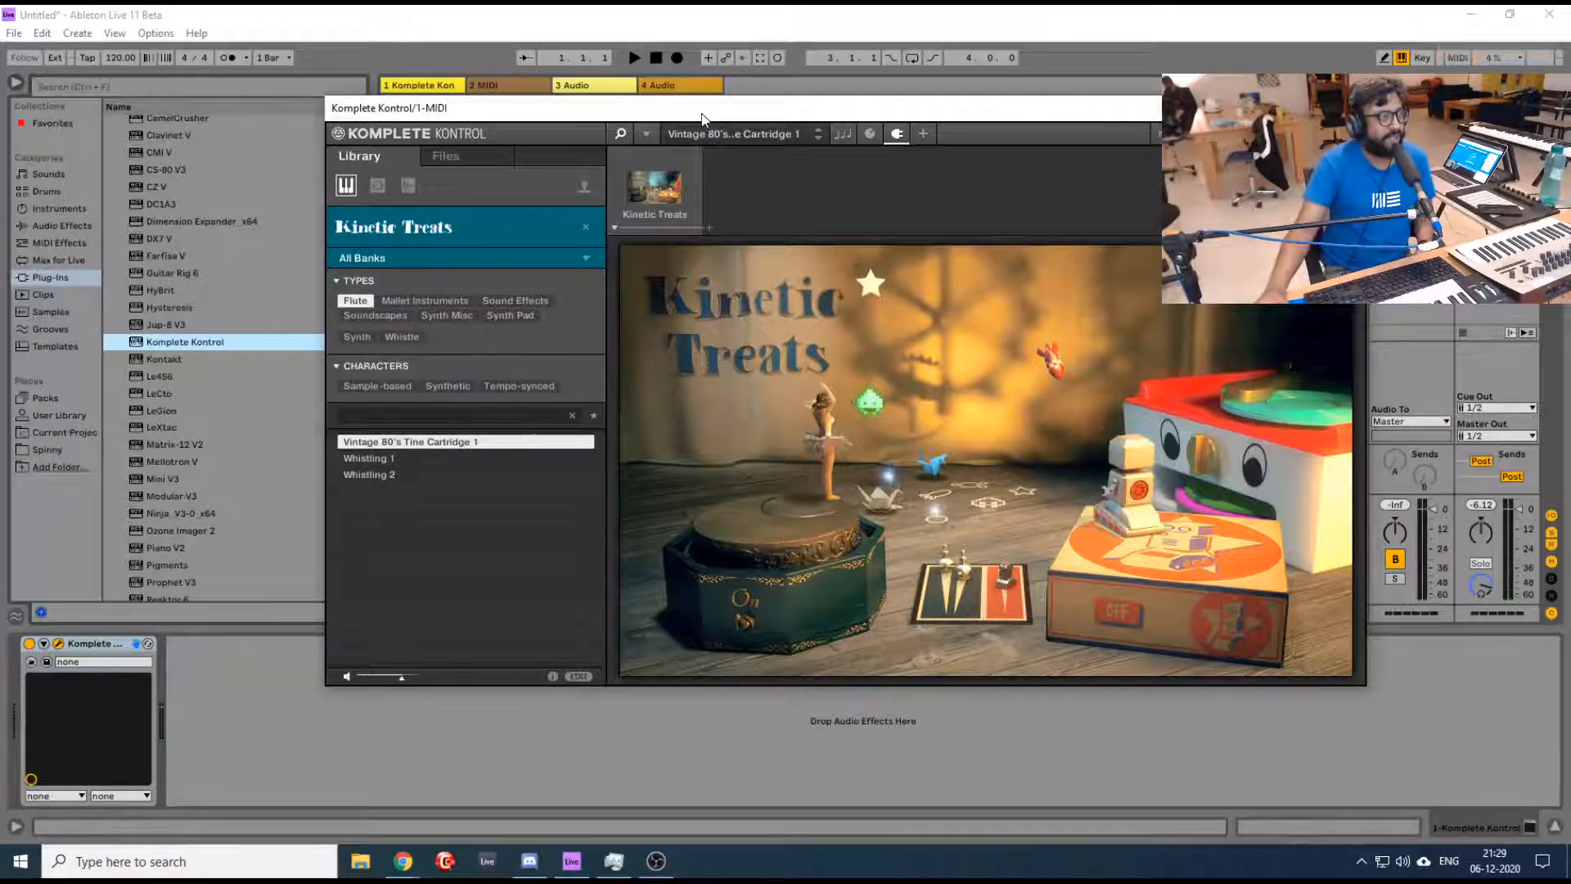
- Turn on the metronome and set the project tempo to 100 BPM
left_click_drag(702, 117, 1130, 104)
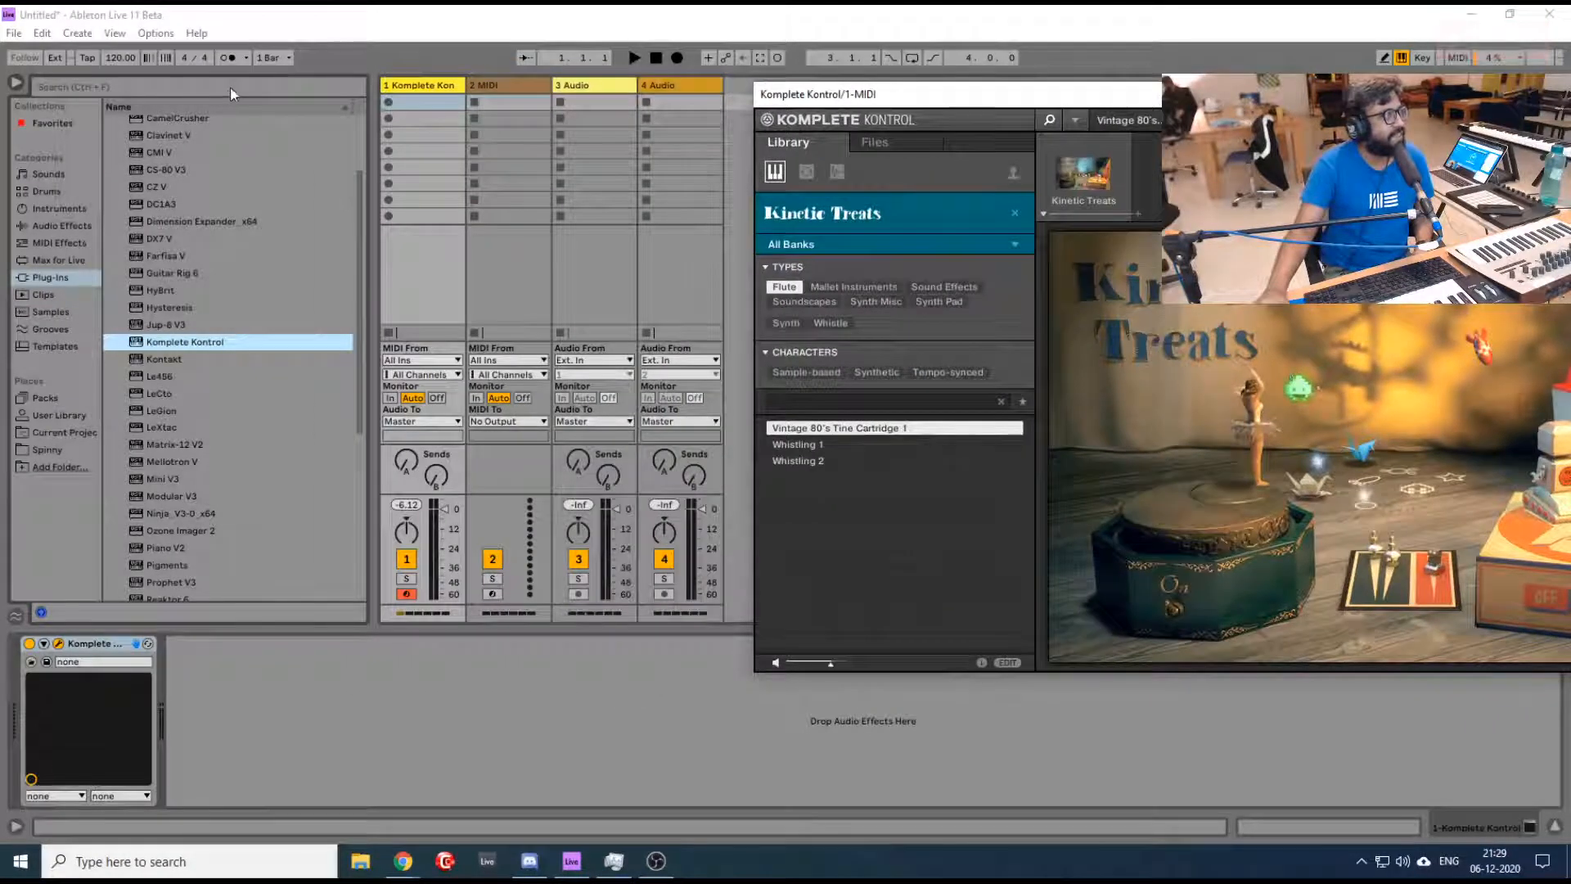
left_click(229, 57)
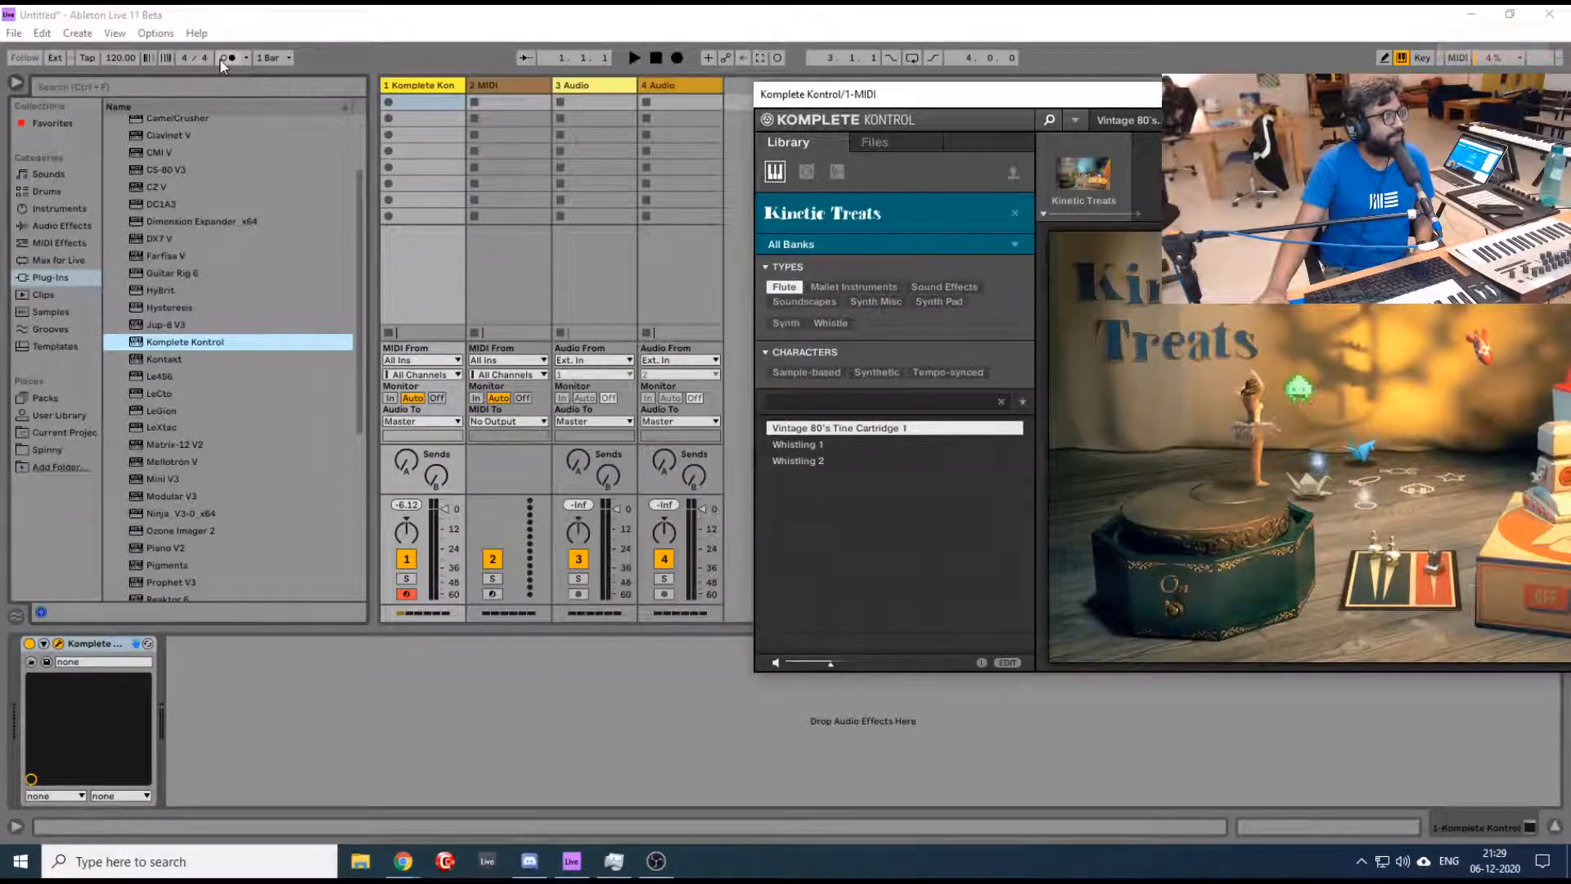
left_click(126, 53)
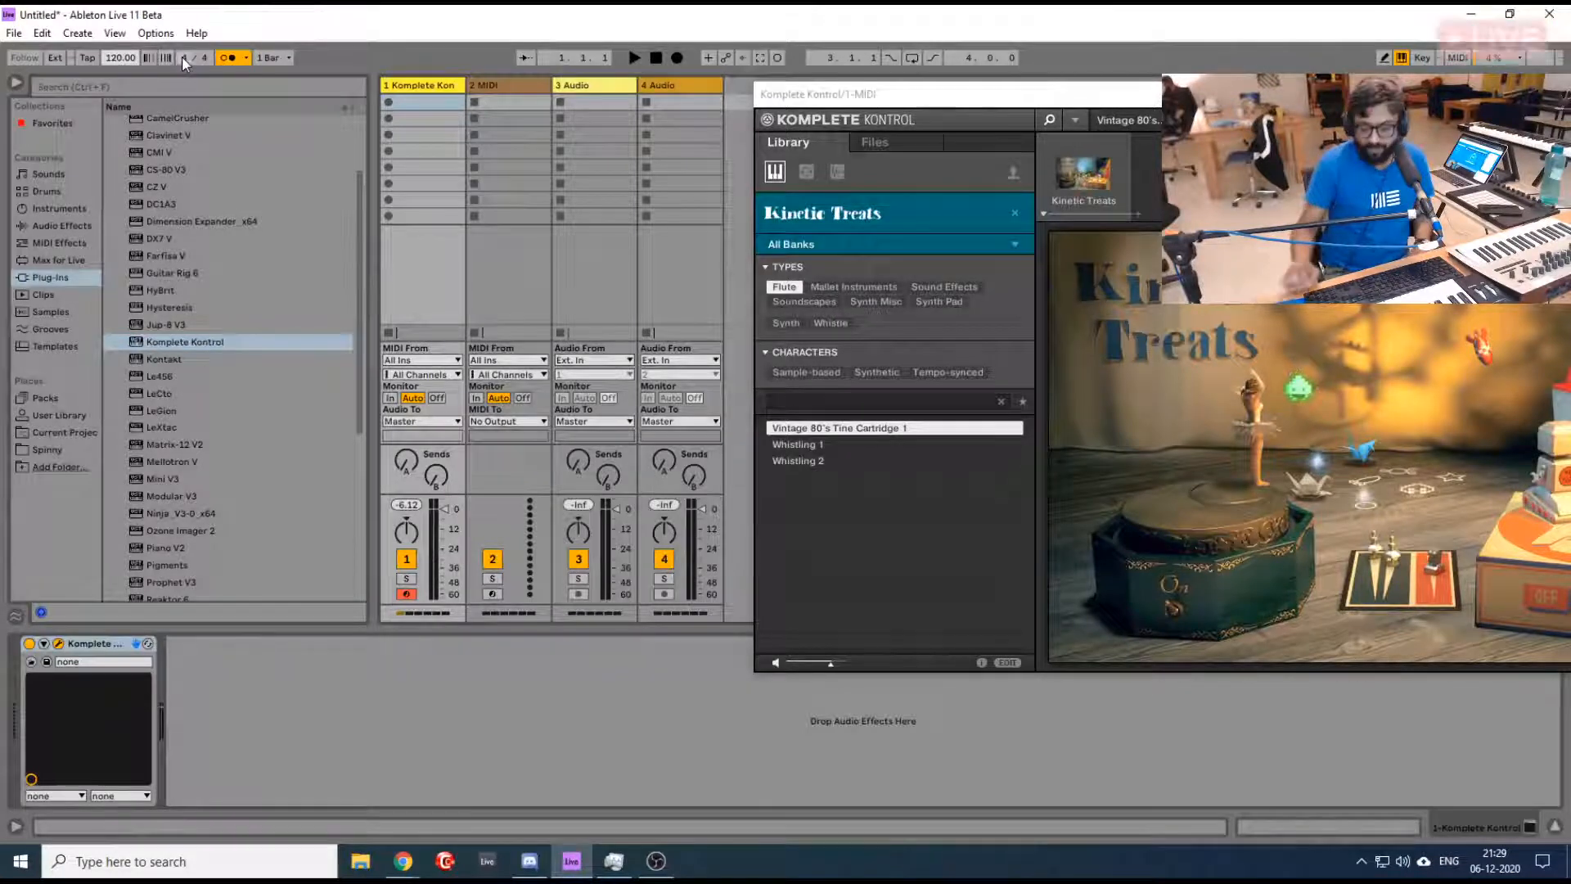
type("100")
key("Return")
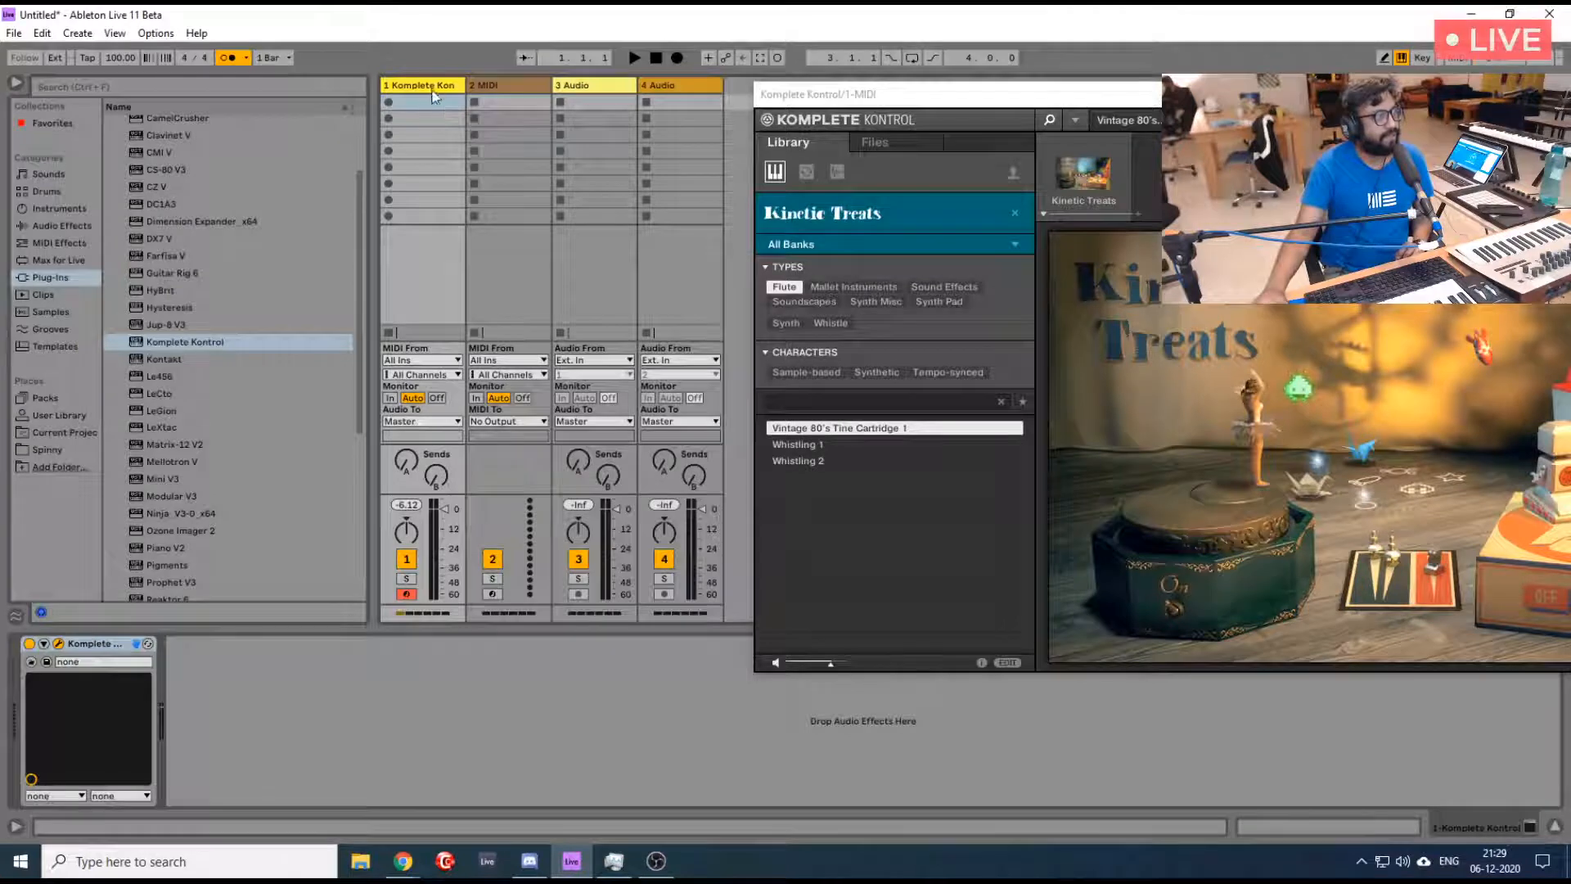
- Play a part to the metronome on the first track, capture it as a MIDI clip and stop playback
key("space")
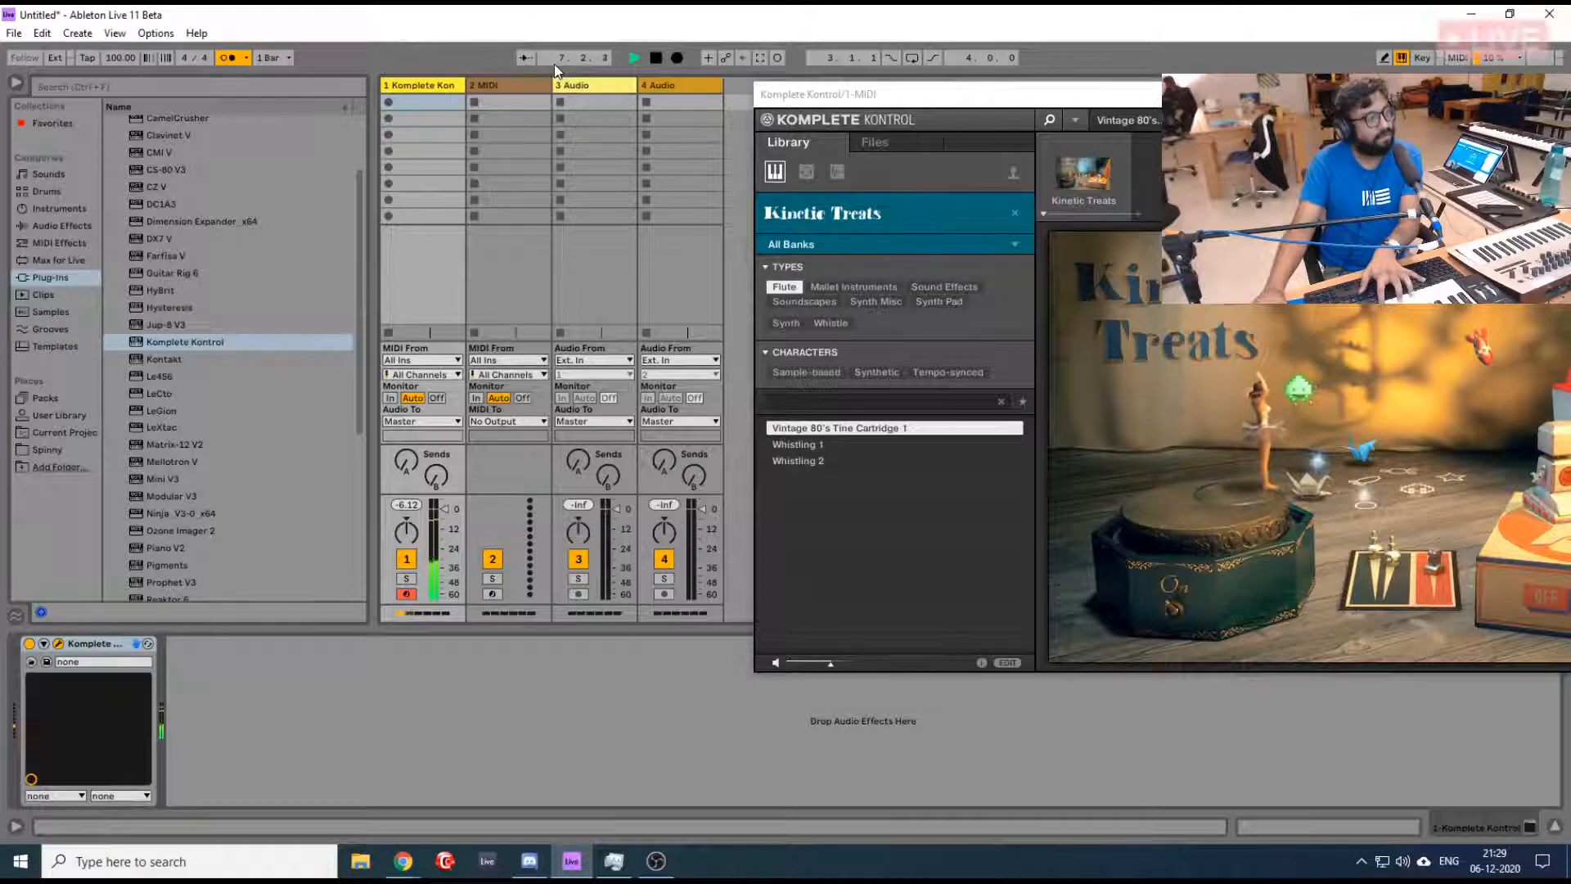
left_click(656, 57)
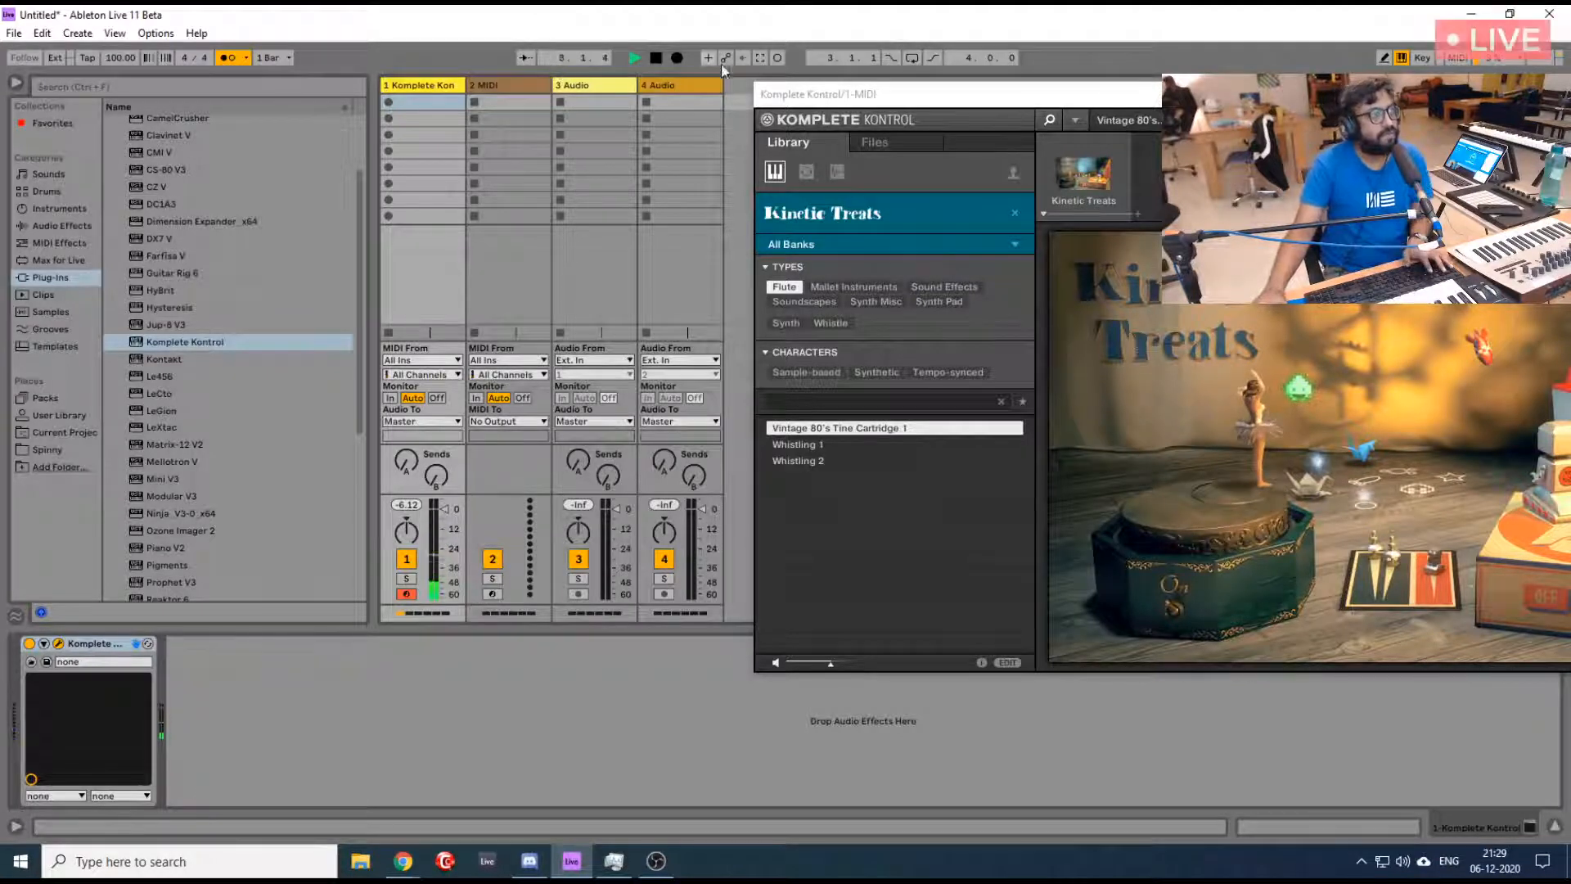
left_click(759, 57)
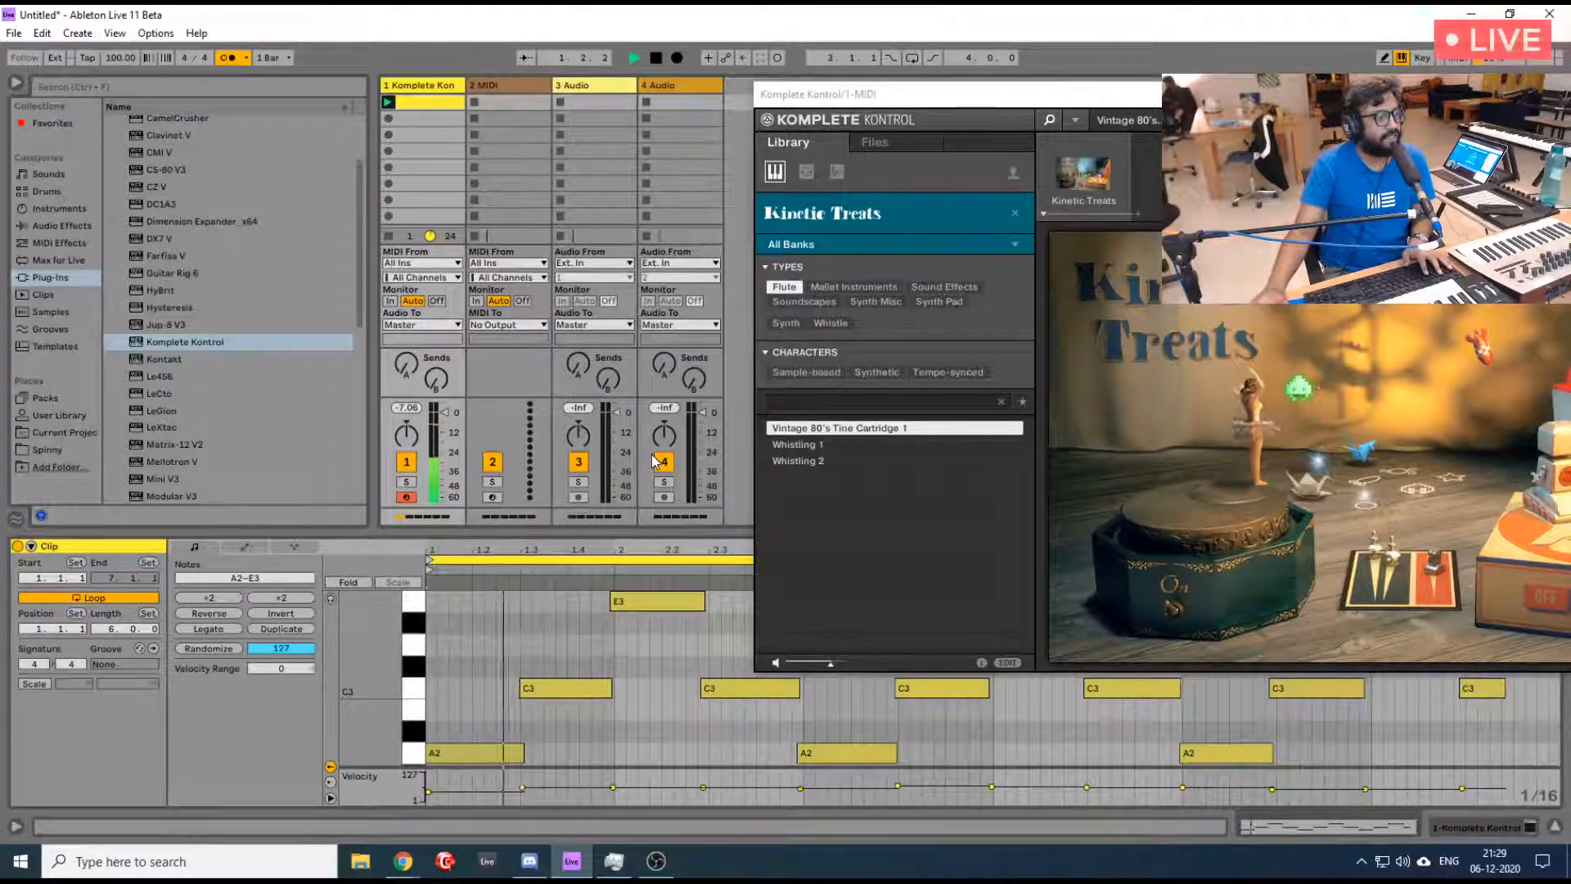
left_click_drag(883, 97, 434, 11)
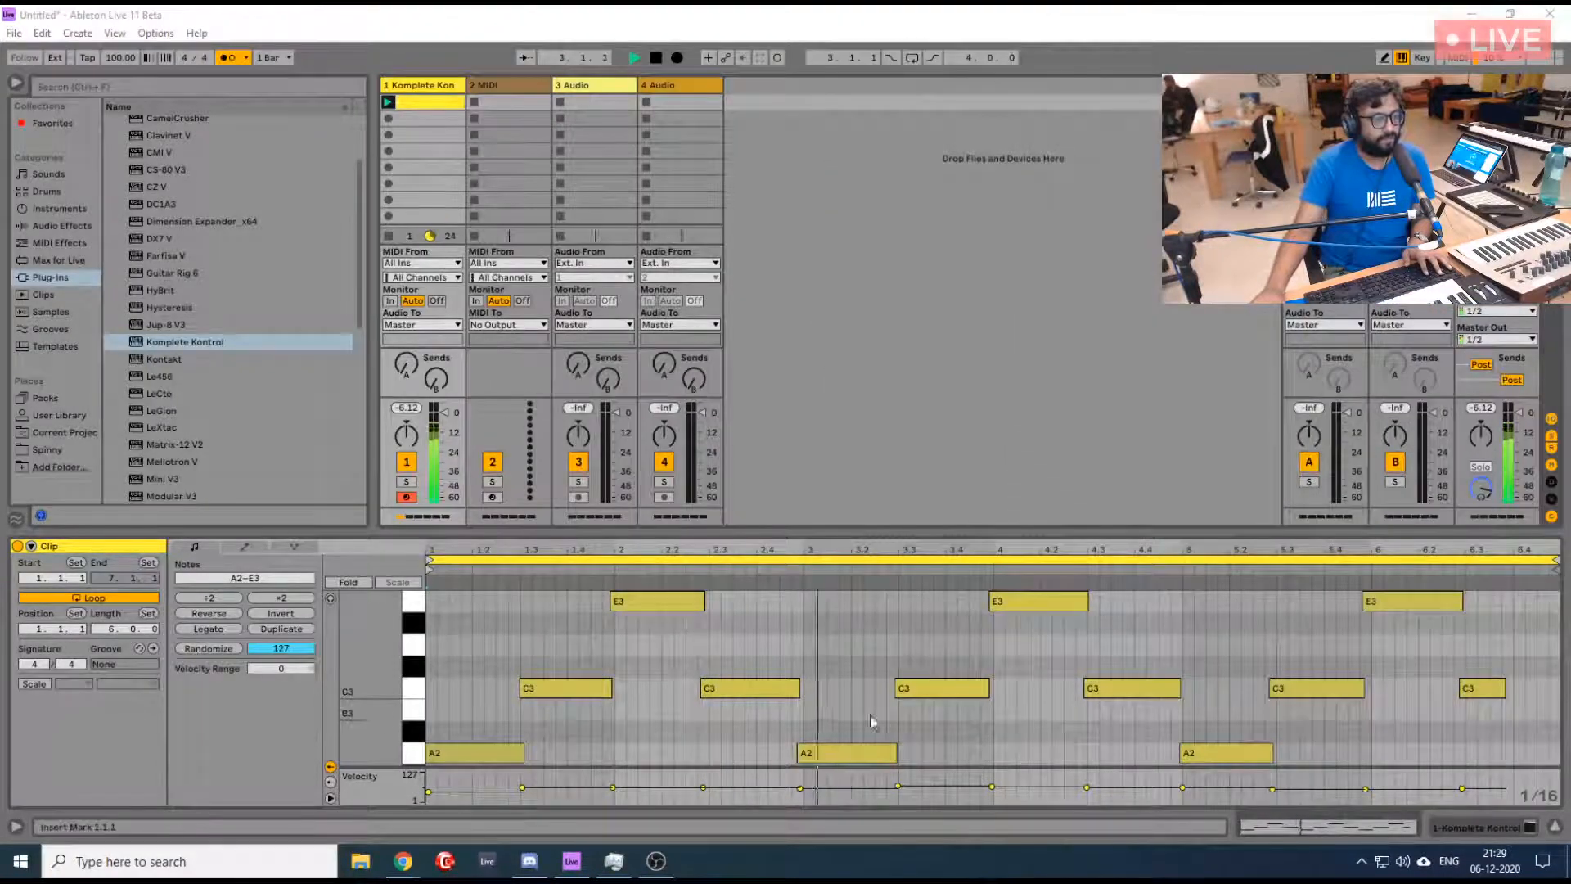
key("space")
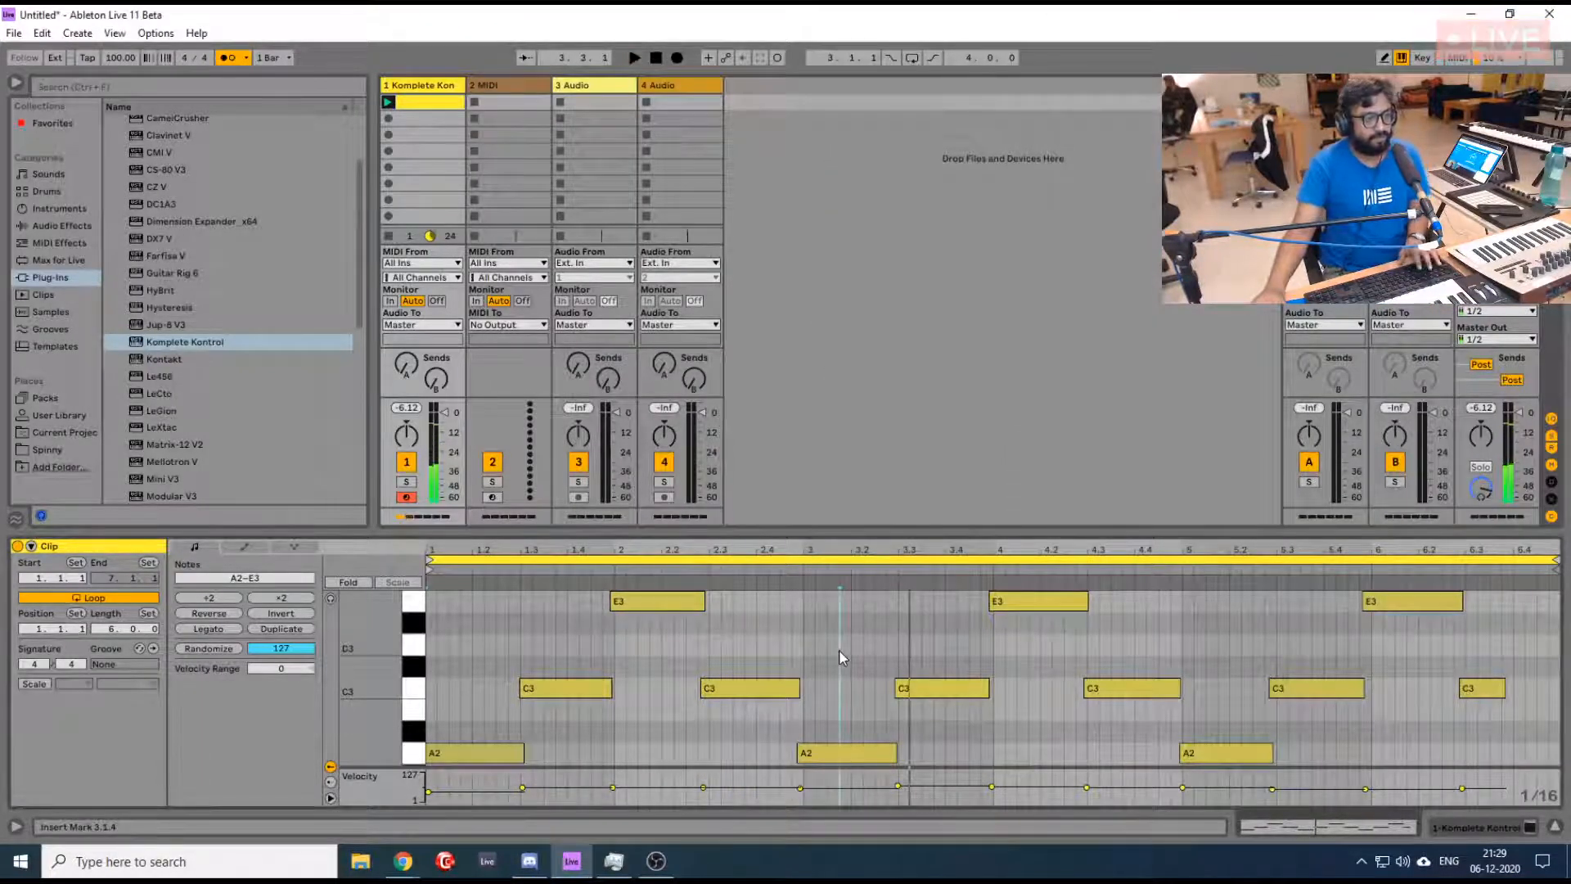
- Quantize the start of all notes in the captured clip to 1/8 at 100%
key("ctrl+a")
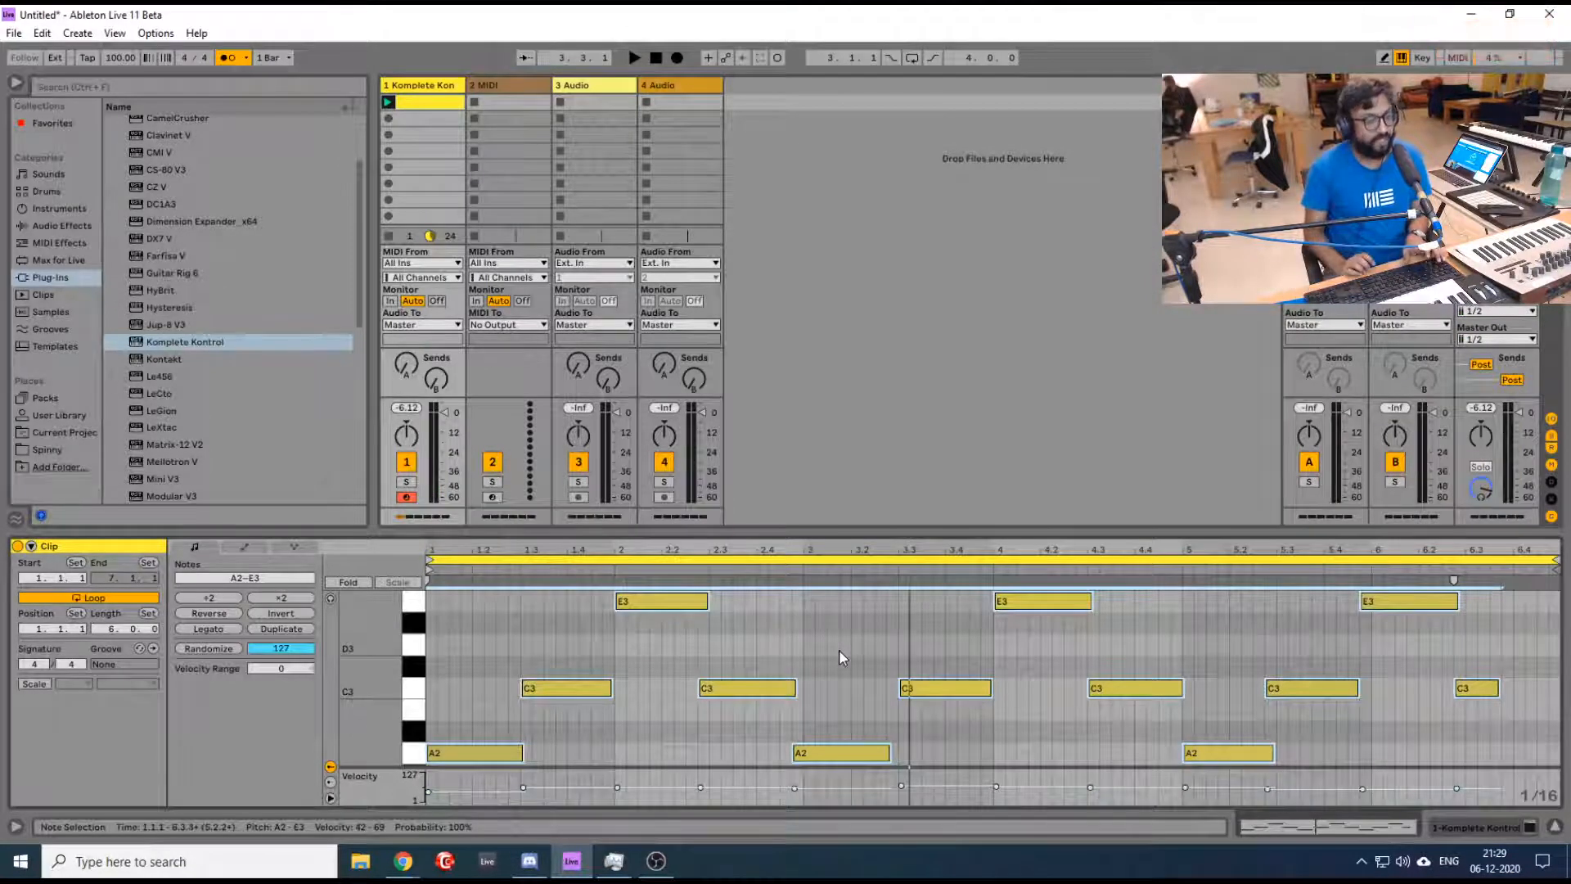
key("ctrl+u")
key("ctrl+shift+u")
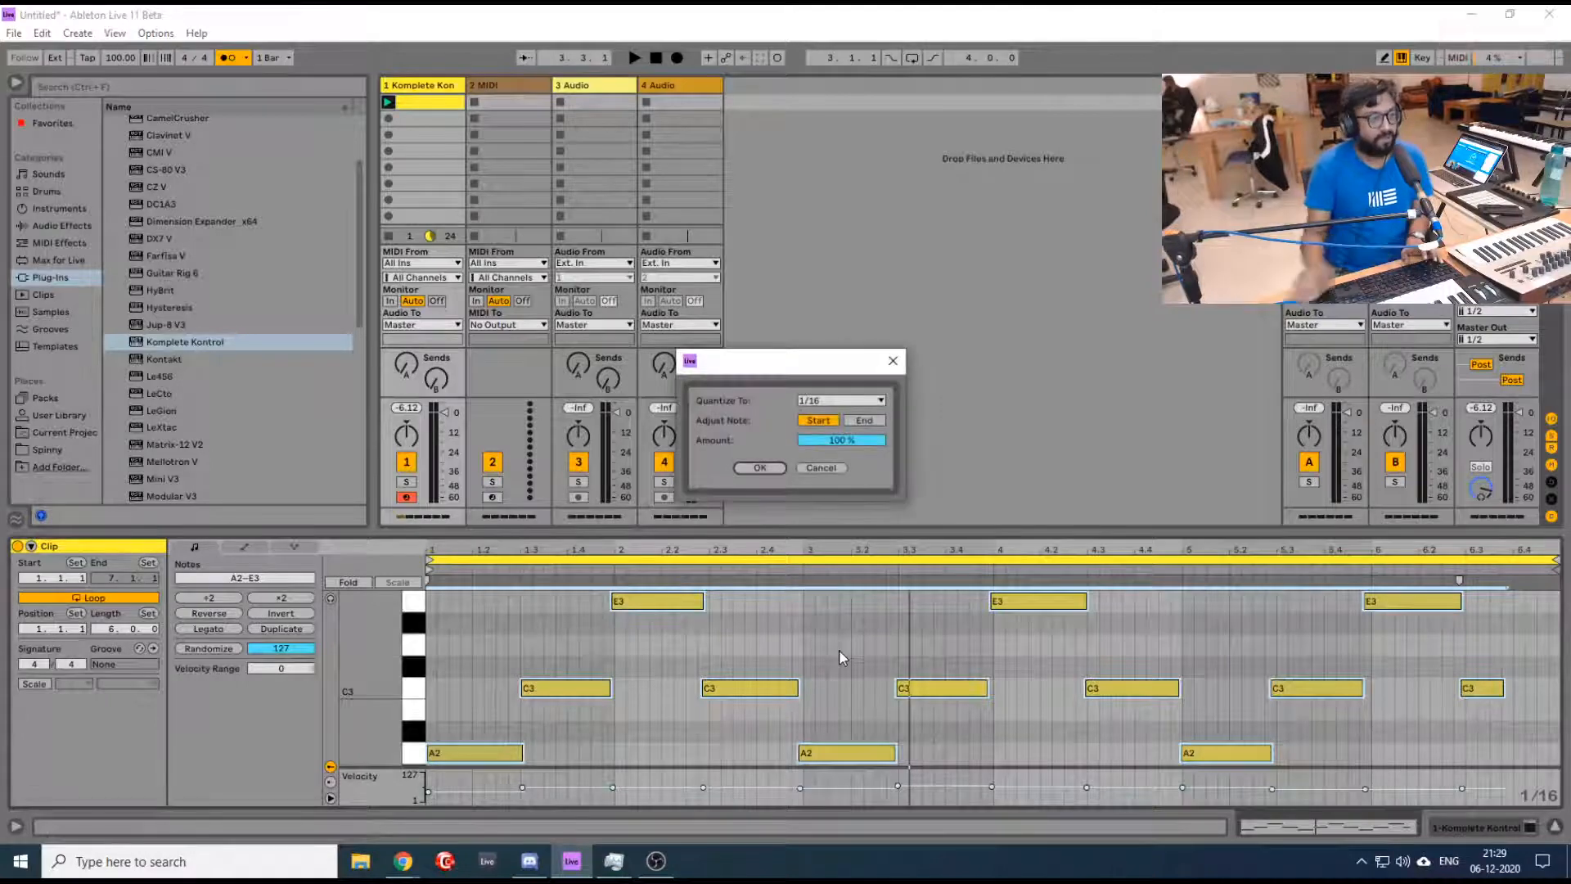
left_click(877, 400)
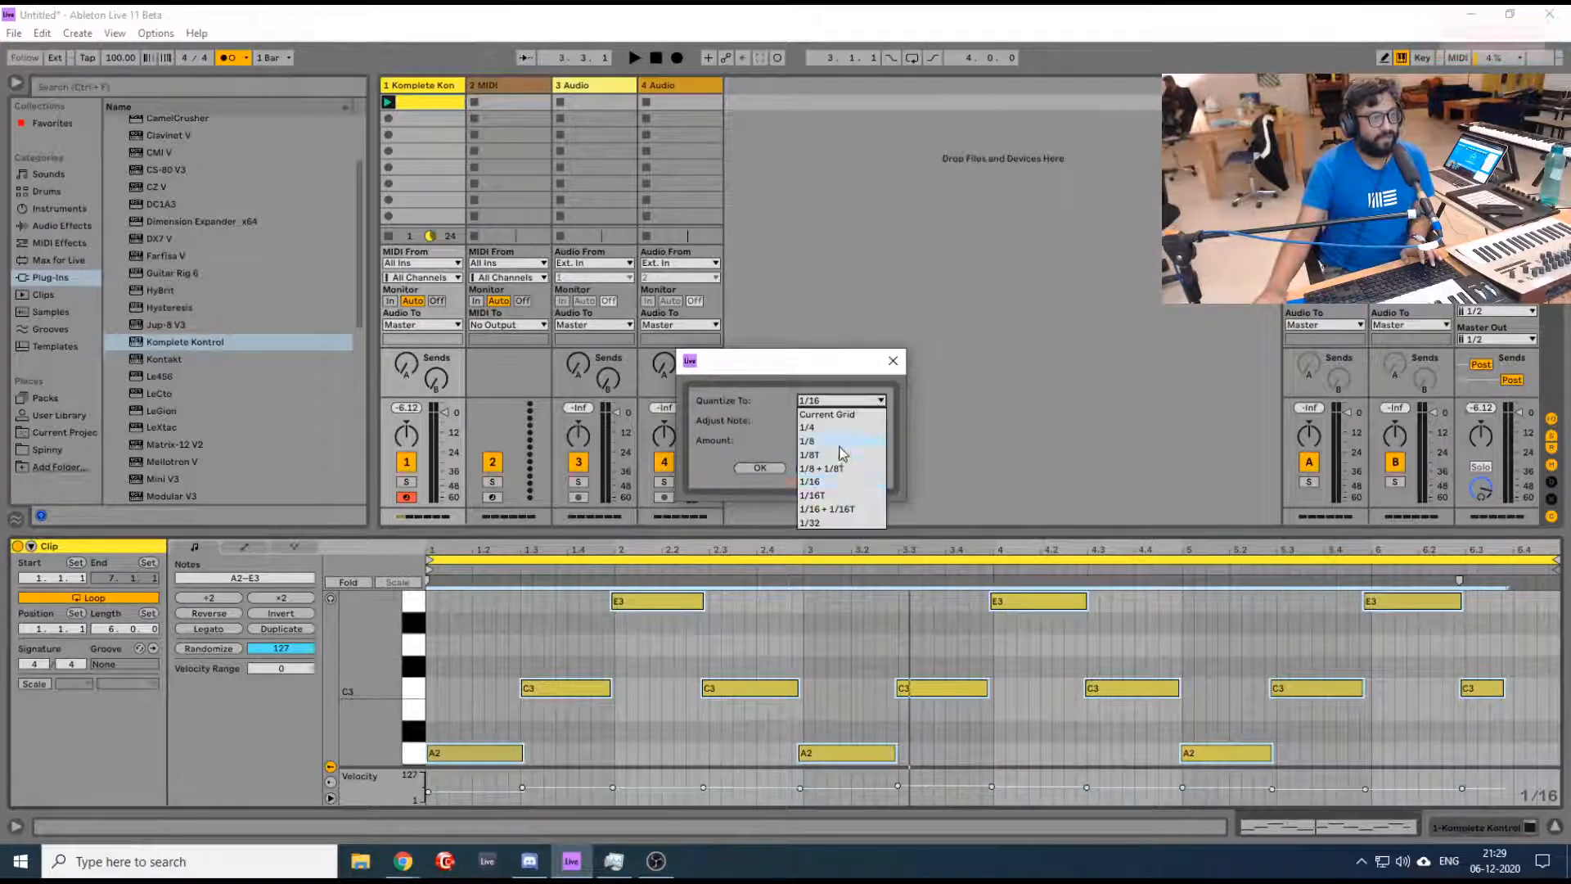
left_click(841, 447)
left_click(760, 468)
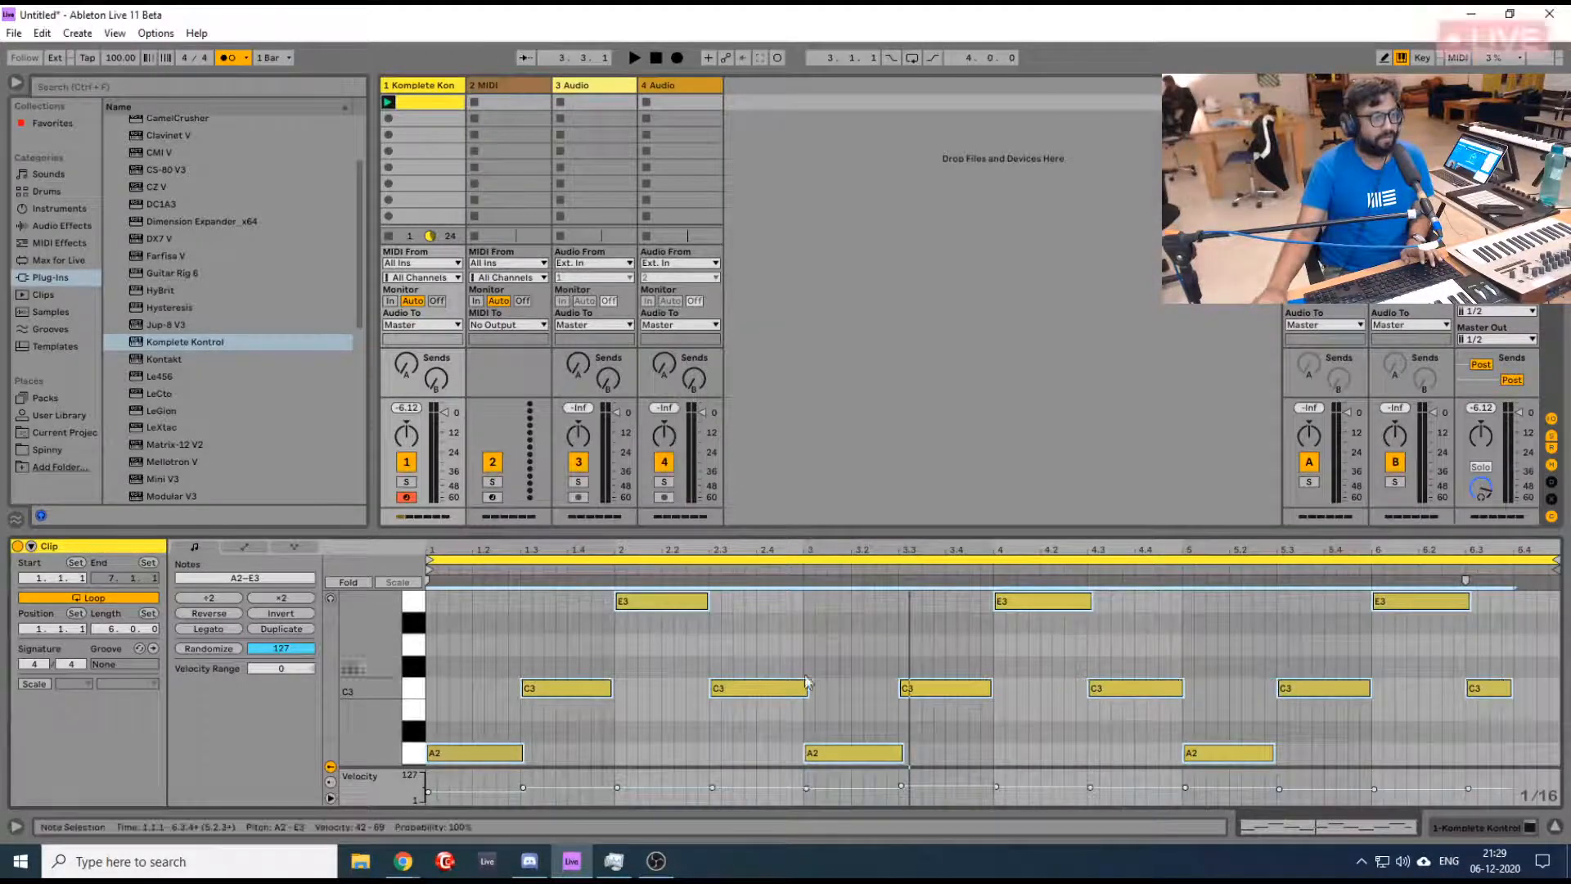
- Play back the clip, extend its last C3 note to the end of the loop and stop playback
key("ctrl+a")
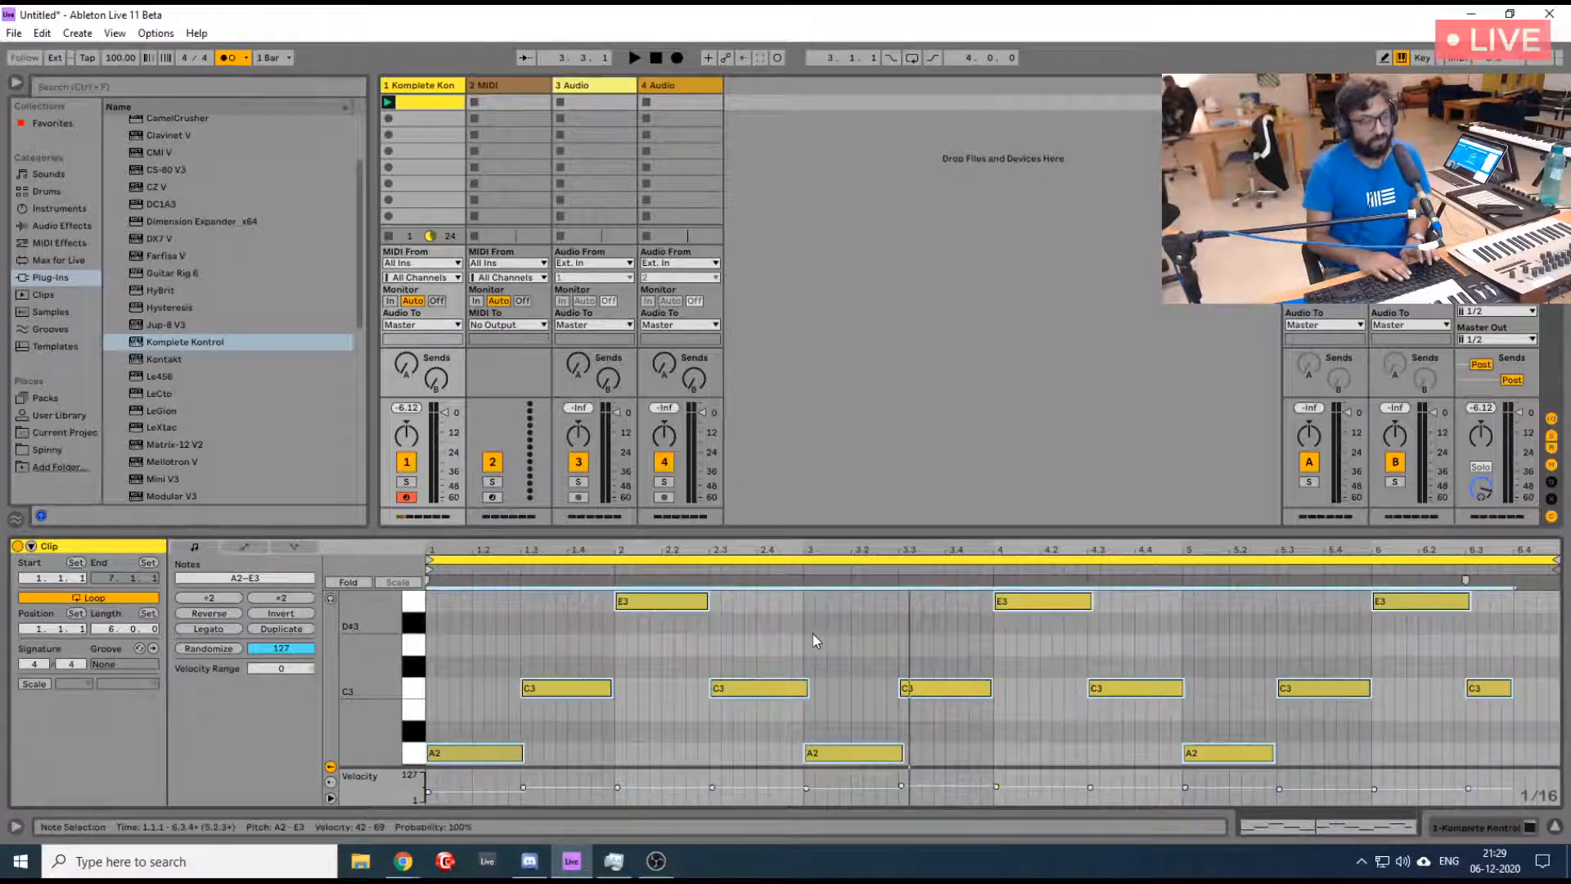
key("space")
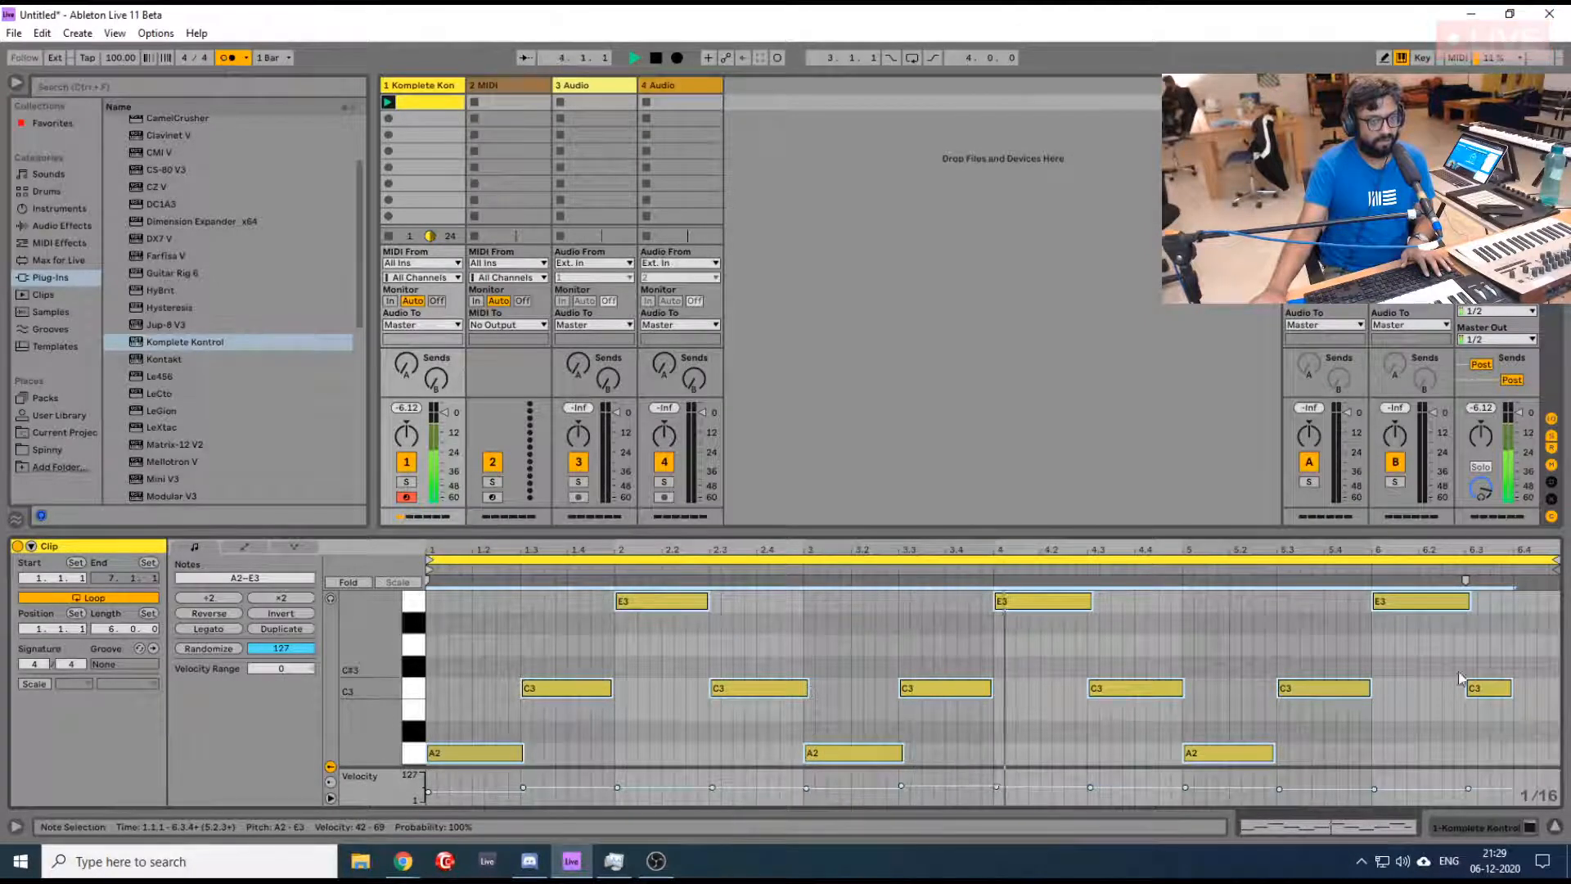
left_click(1497, 690)
left_click_drag(1511, 691, 1558, 691)
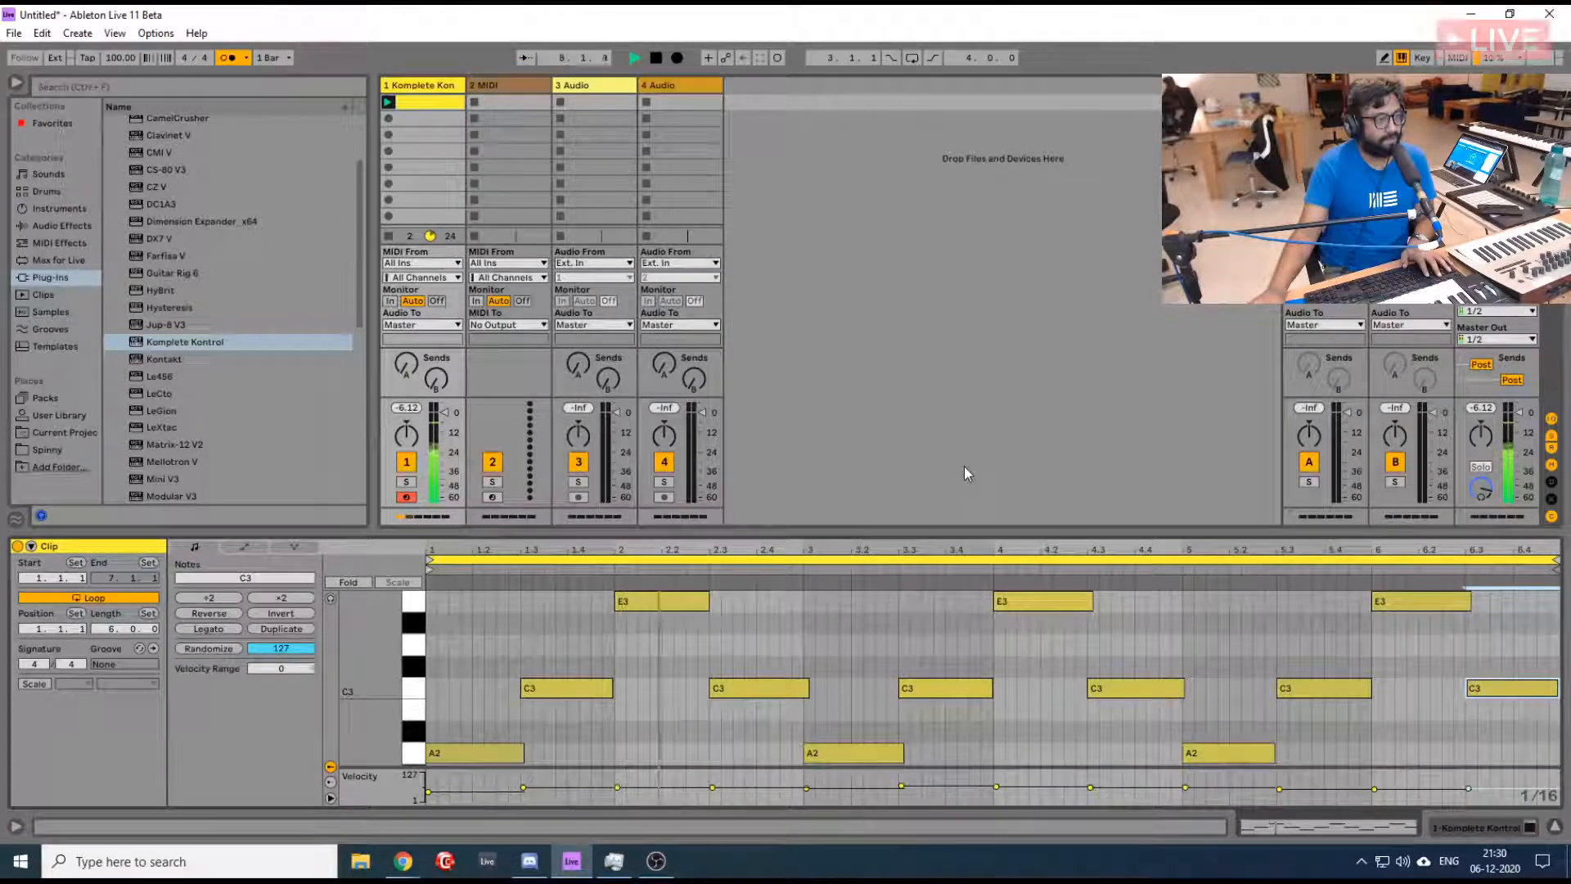
key("space")
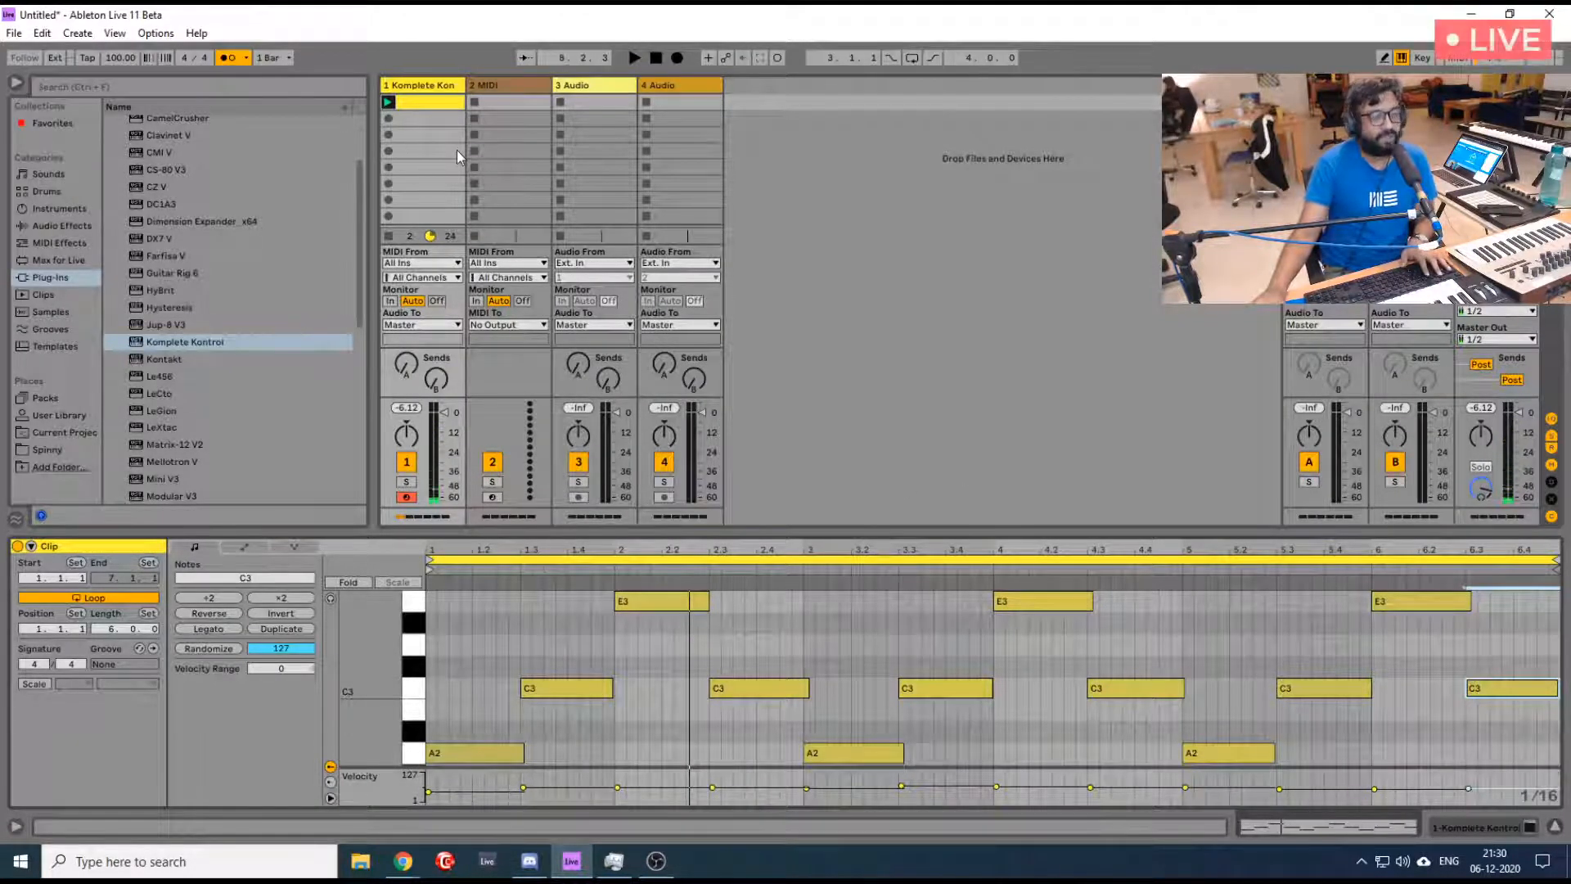
- Close the first track's Komplete Kontrol window and load a new Komplete Kontrol instance on the second MIDI track
left_click_drag(1570, 219, 668, 184)
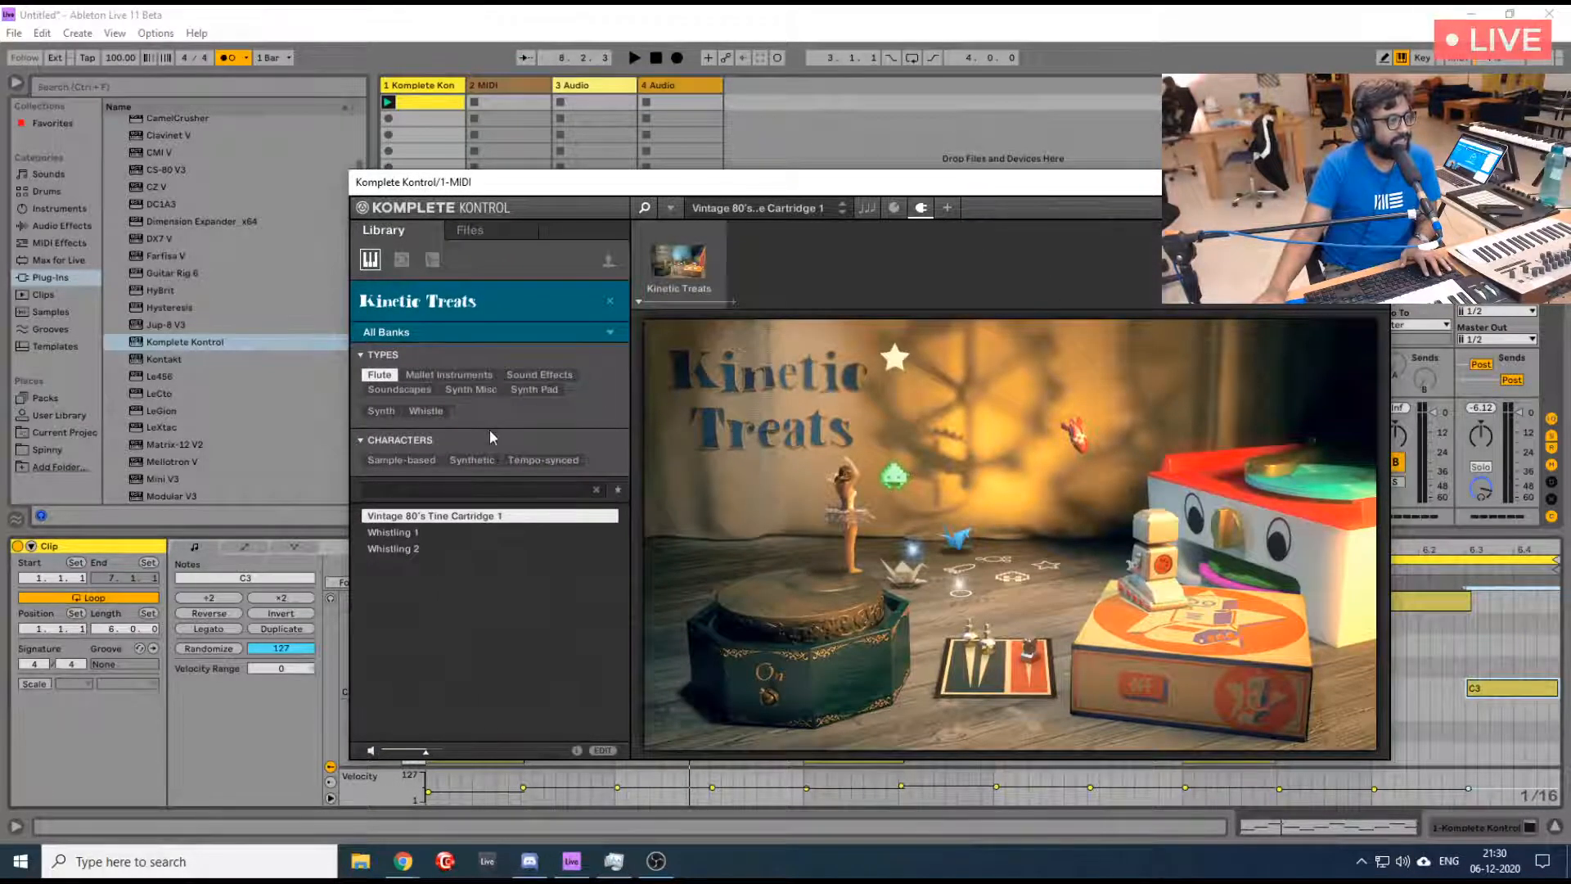
left_click(1371, 183)
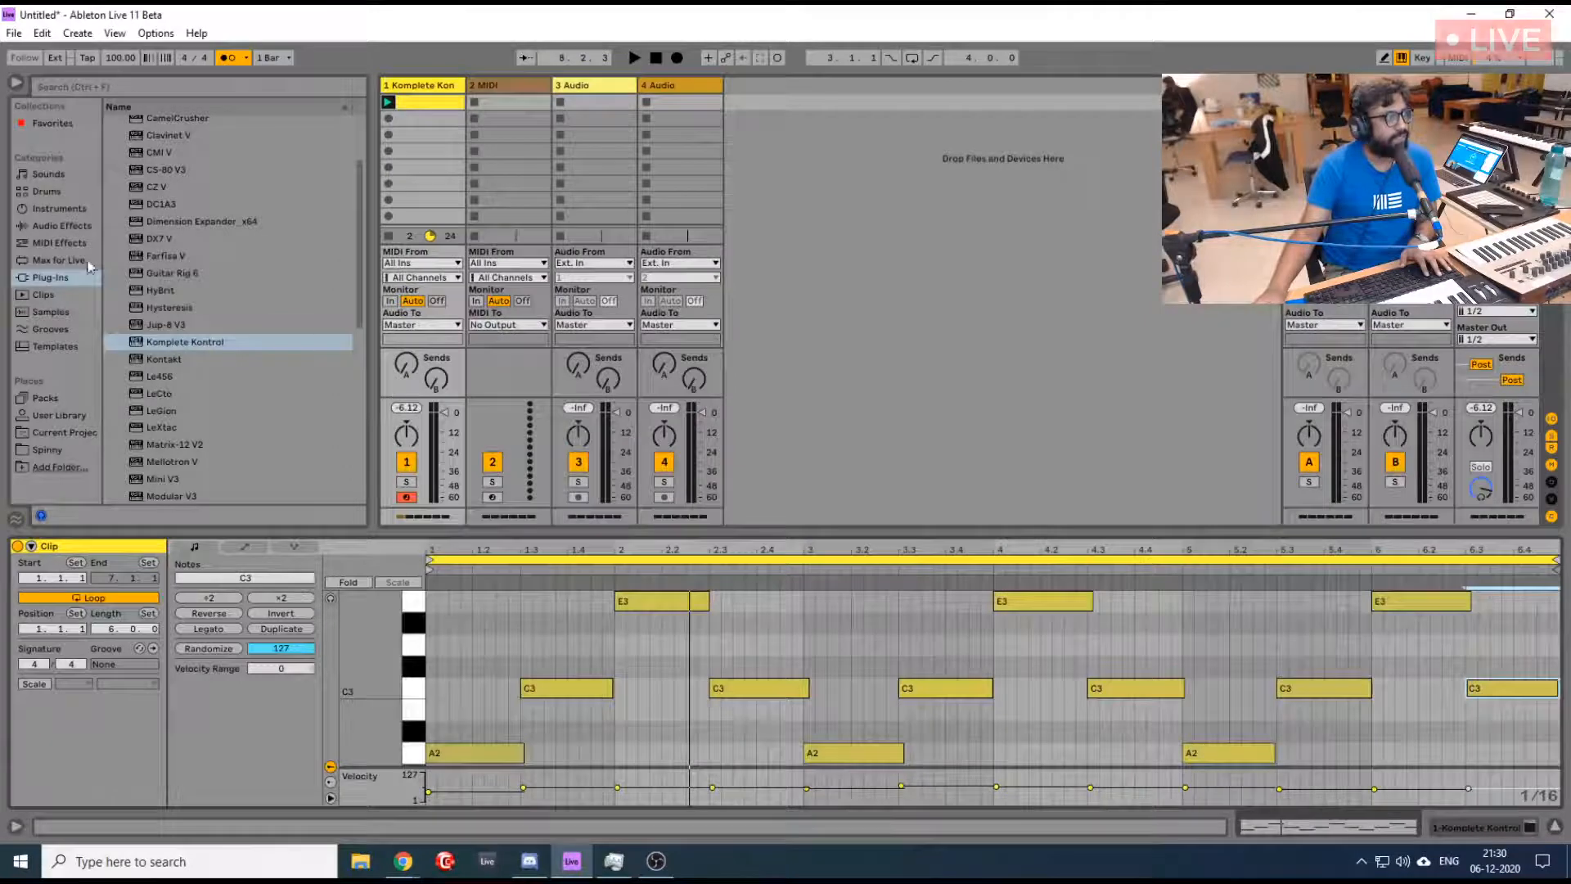
left_click(513, 85)
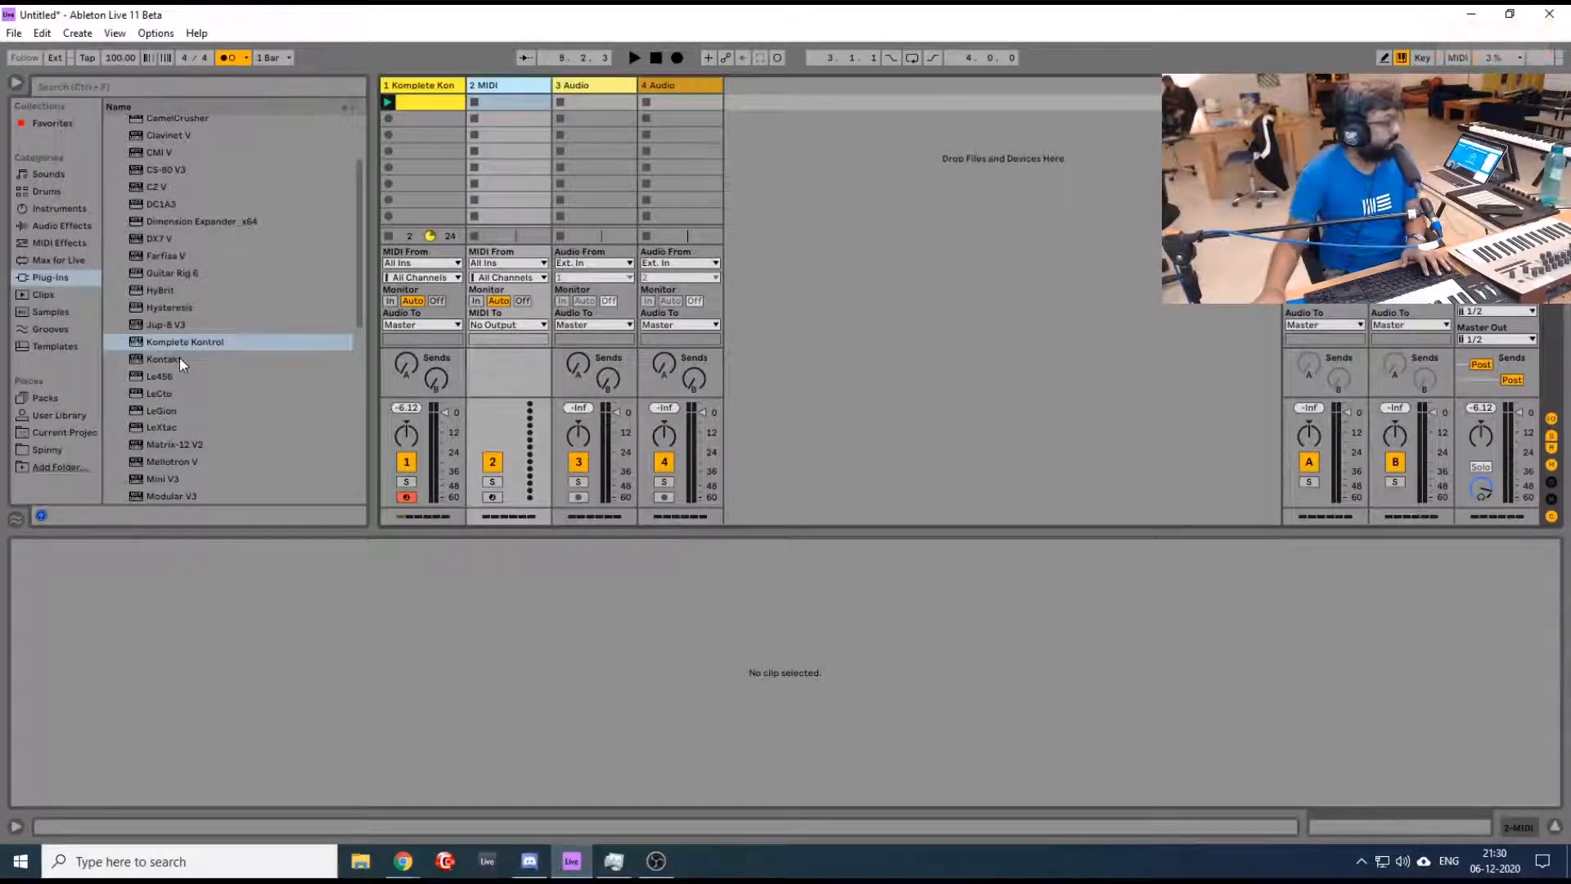
left_click_drag(174, 341, 483, 109)
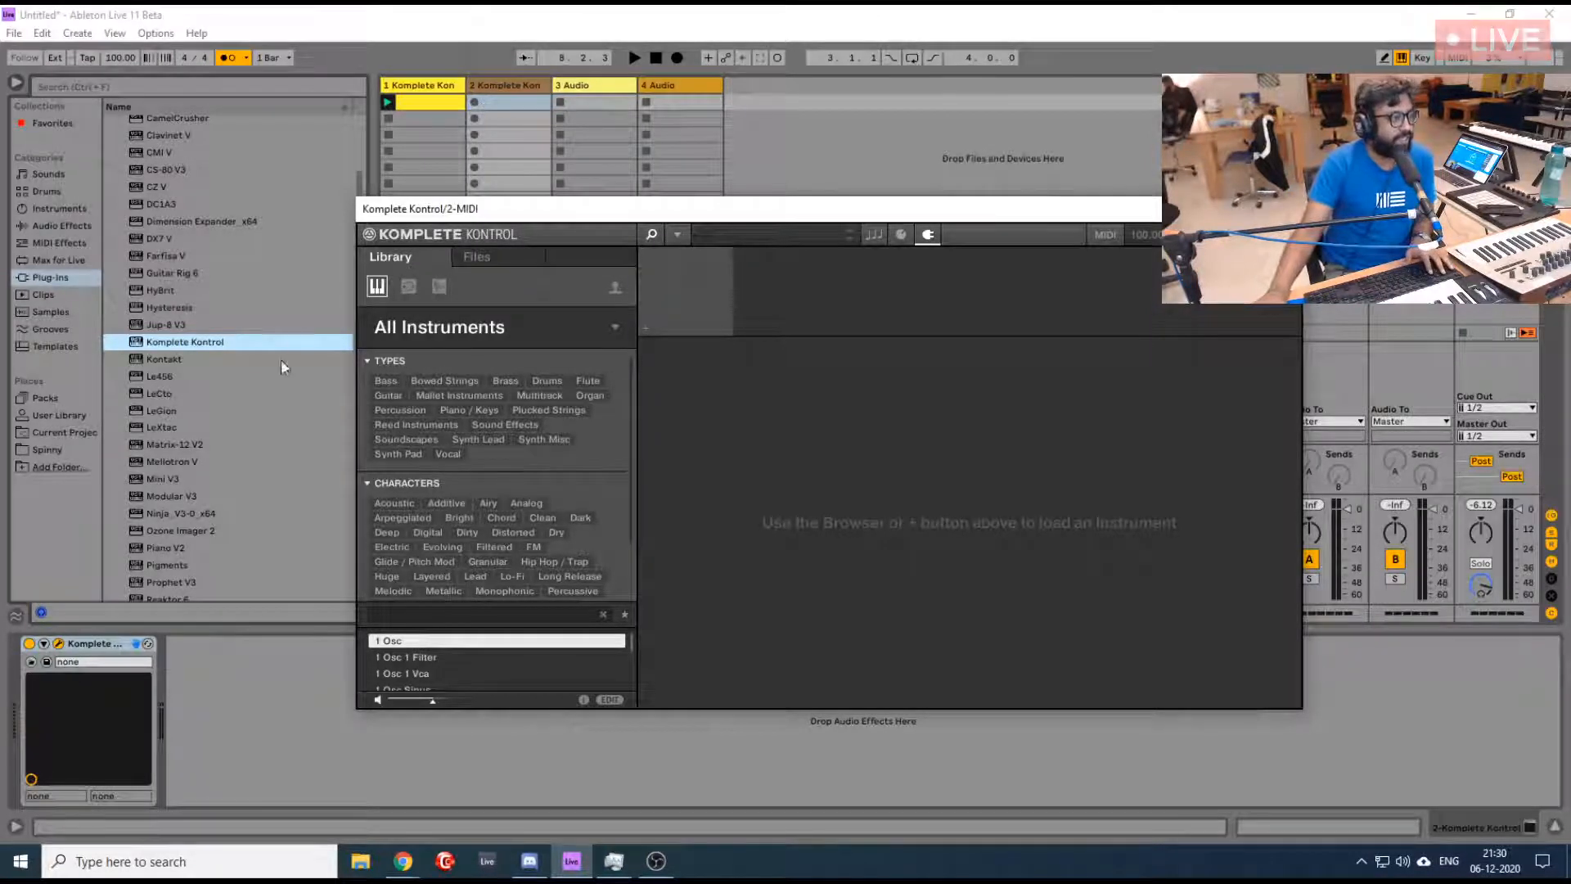
- Narrow the new instance's library to Kontakt presets of the Synth Pad type
left_click(615, 327)
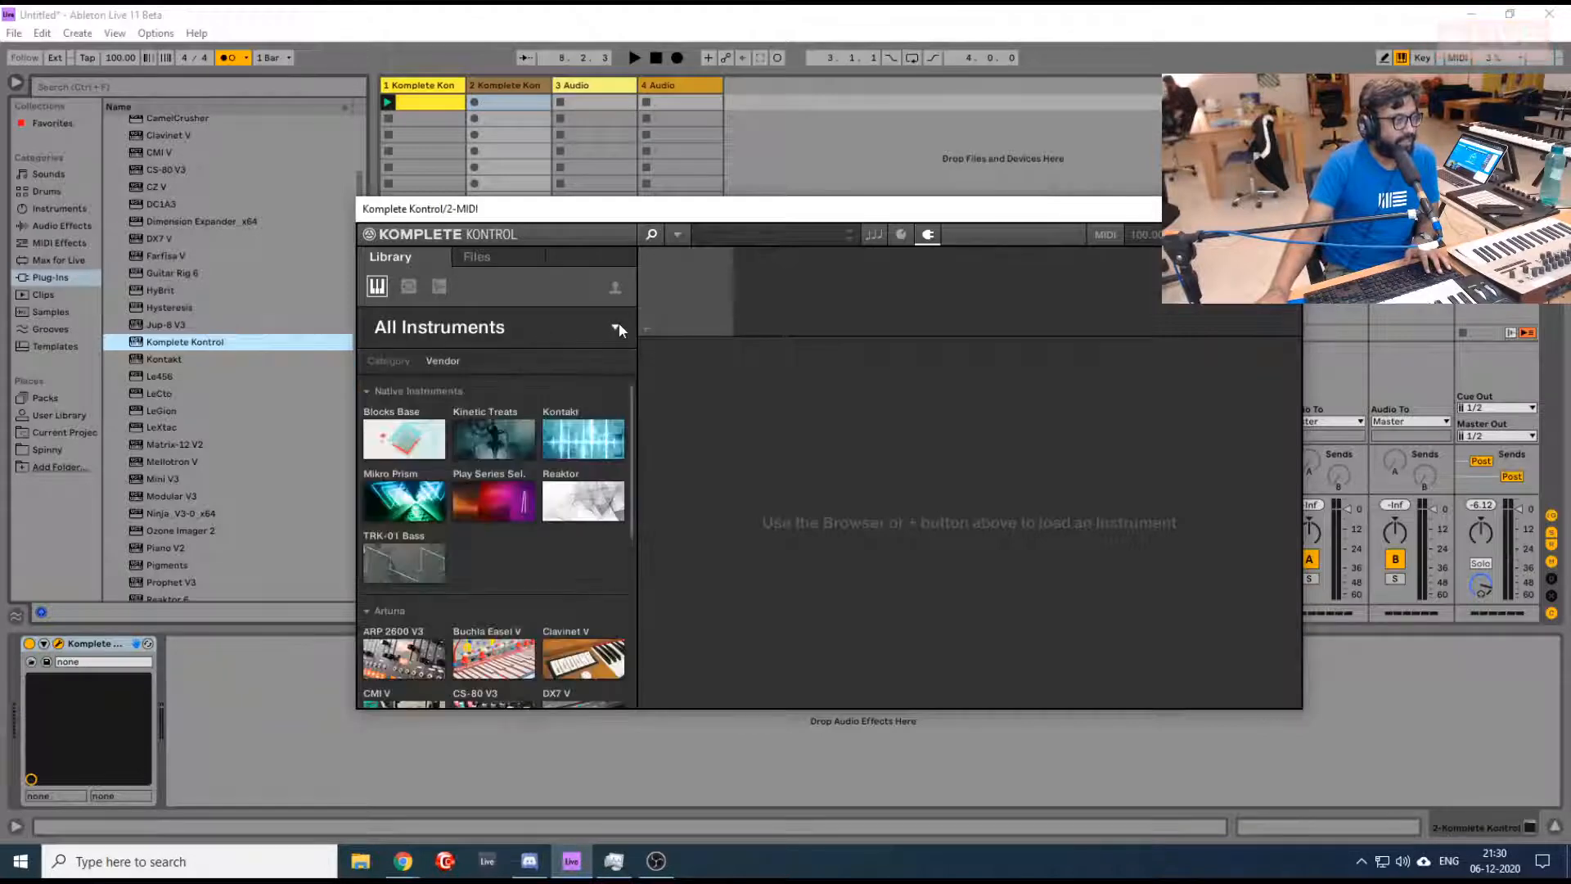
left_click(617, 438)
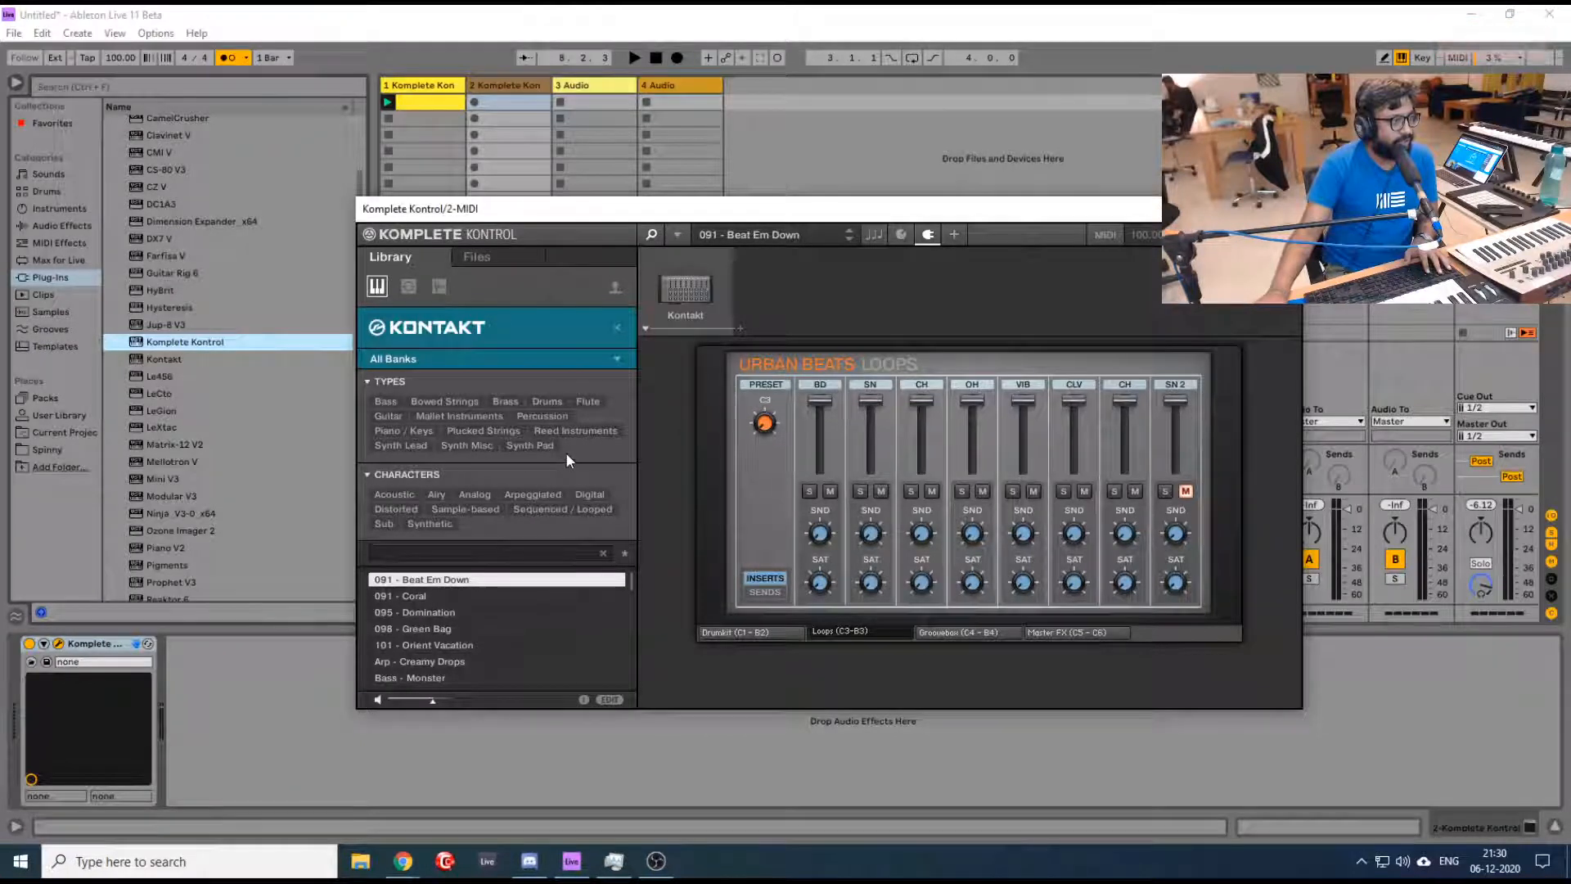
left_click(512, 447)
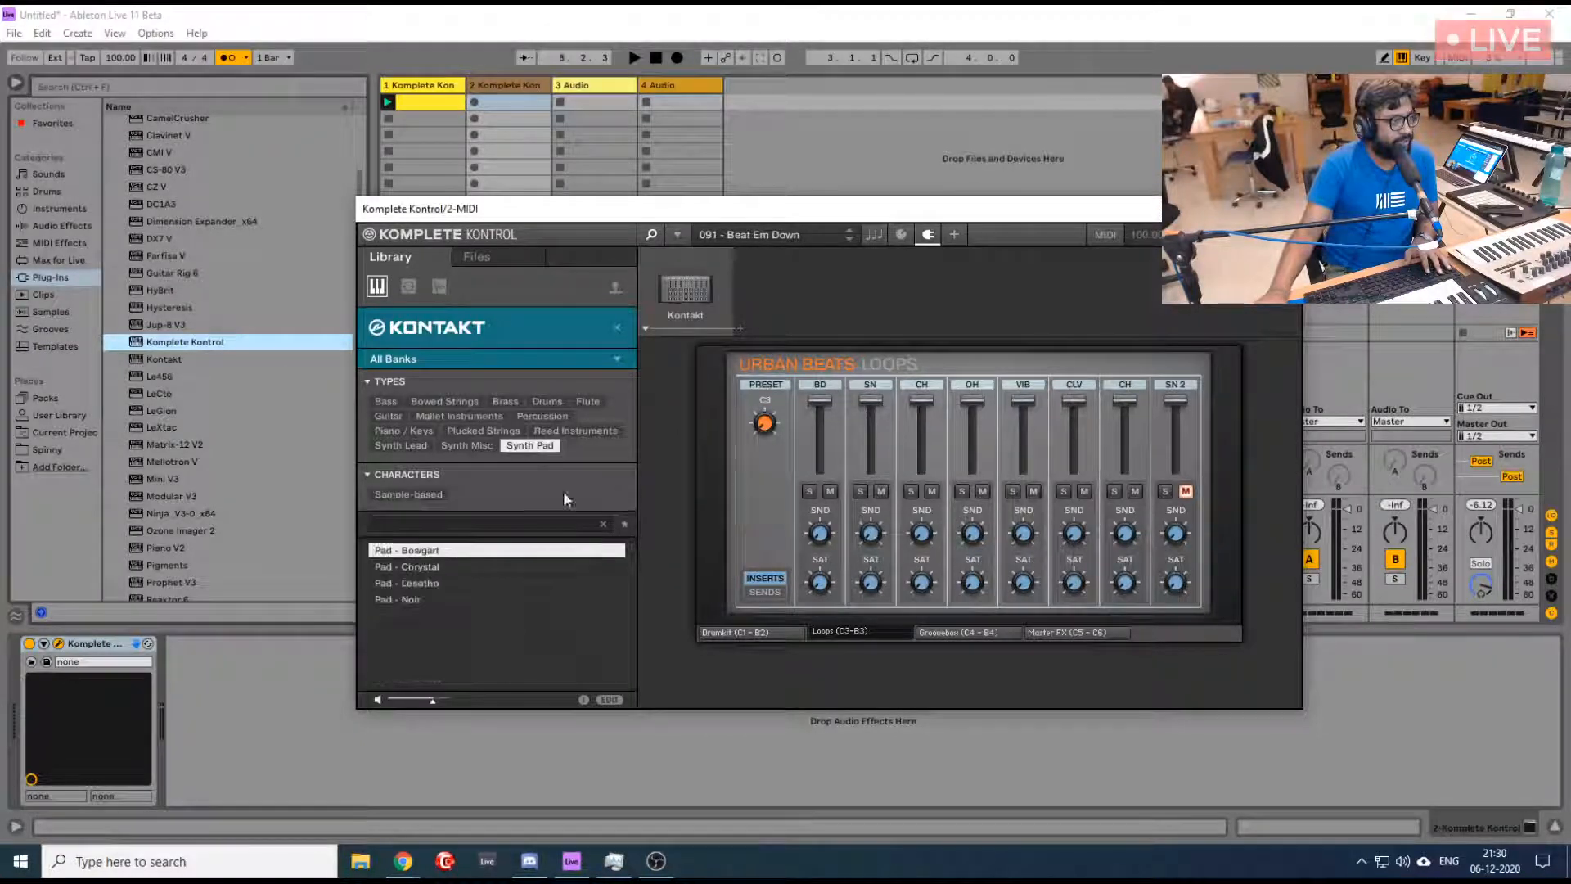
- Preview the Chrystal, Lesotho, Noir and Bowgart pads and load Pad - Lesotho
left_click(454, 568)
left_click(455, 586)
left_click(455, 599)
left_click(473, 552)
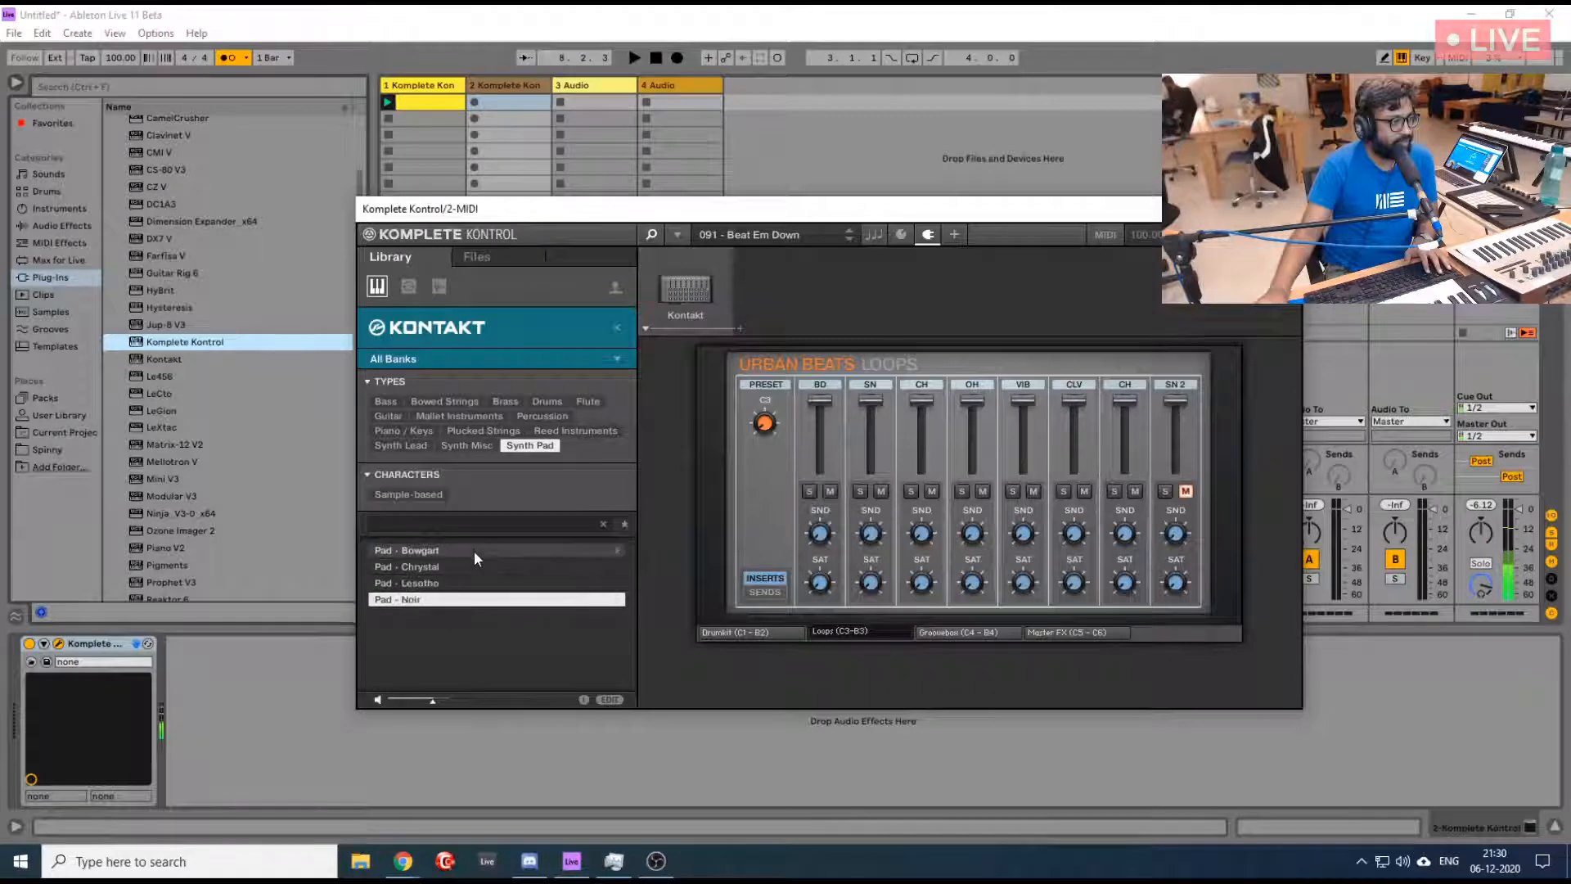
left_click(469, 567)
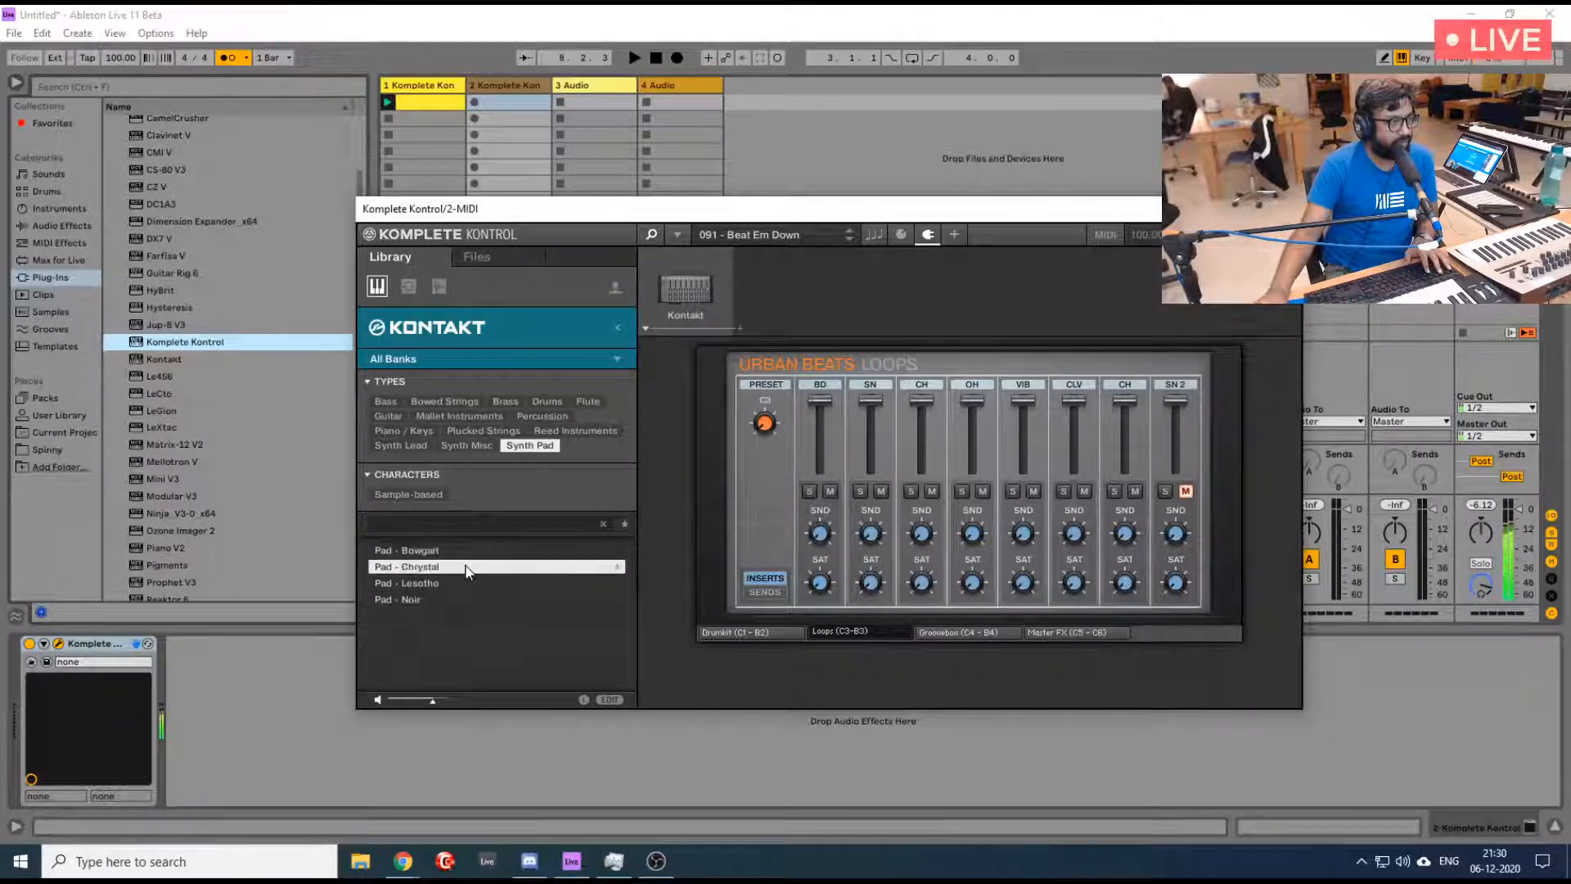
left_click(465, 581)
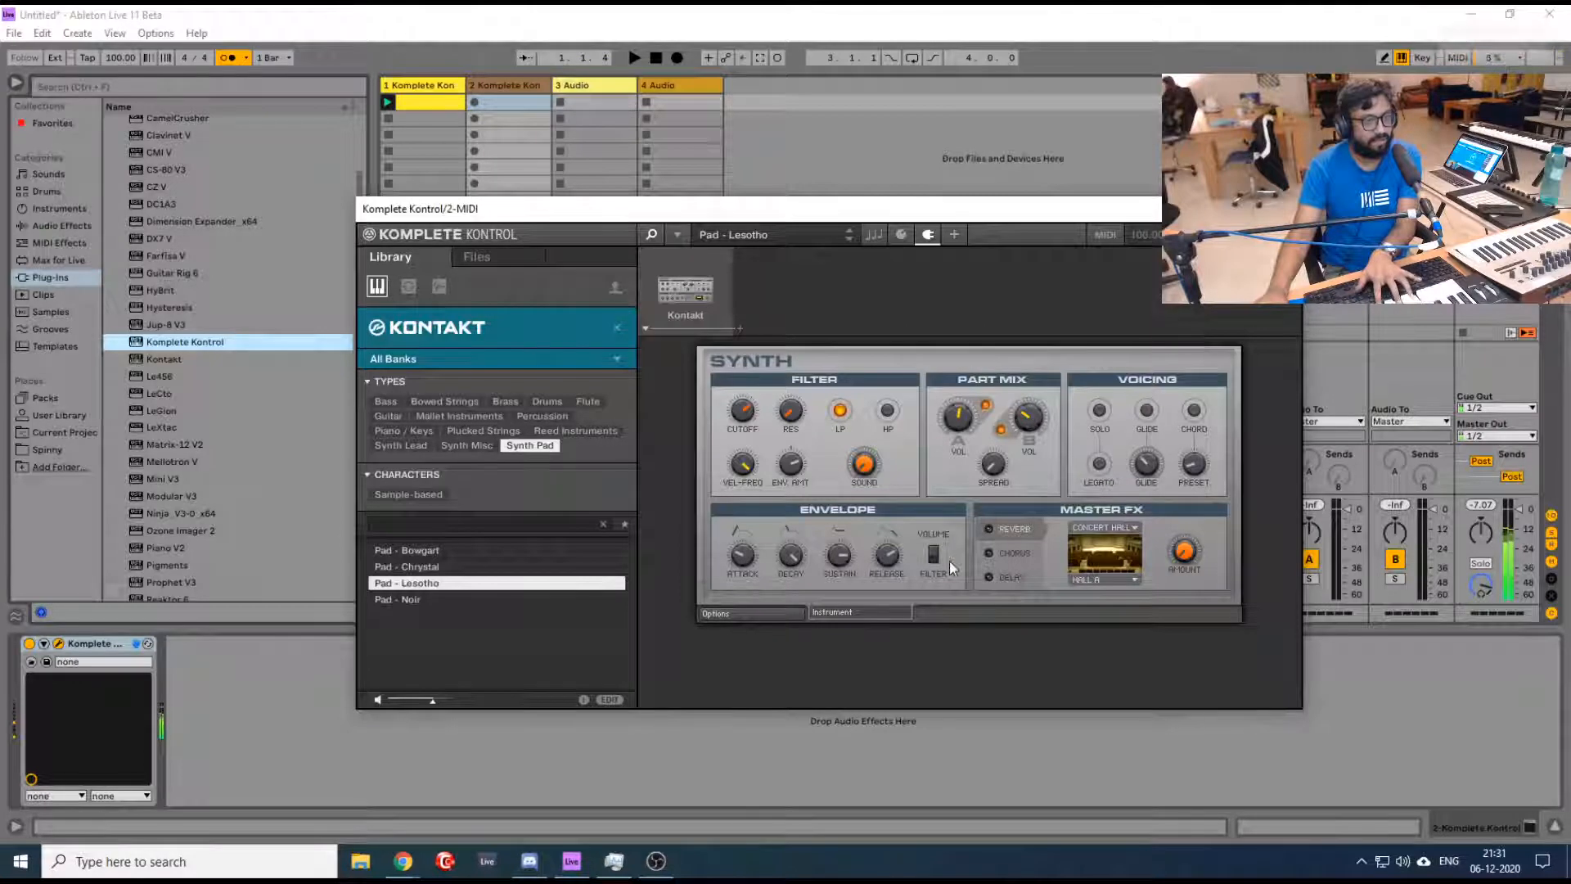
- Enable the chorus in Pad - Lesotho's Master FX, adjust the Sound and chorus Amount knobs, and close the plugin window
left_click(1029, 553)
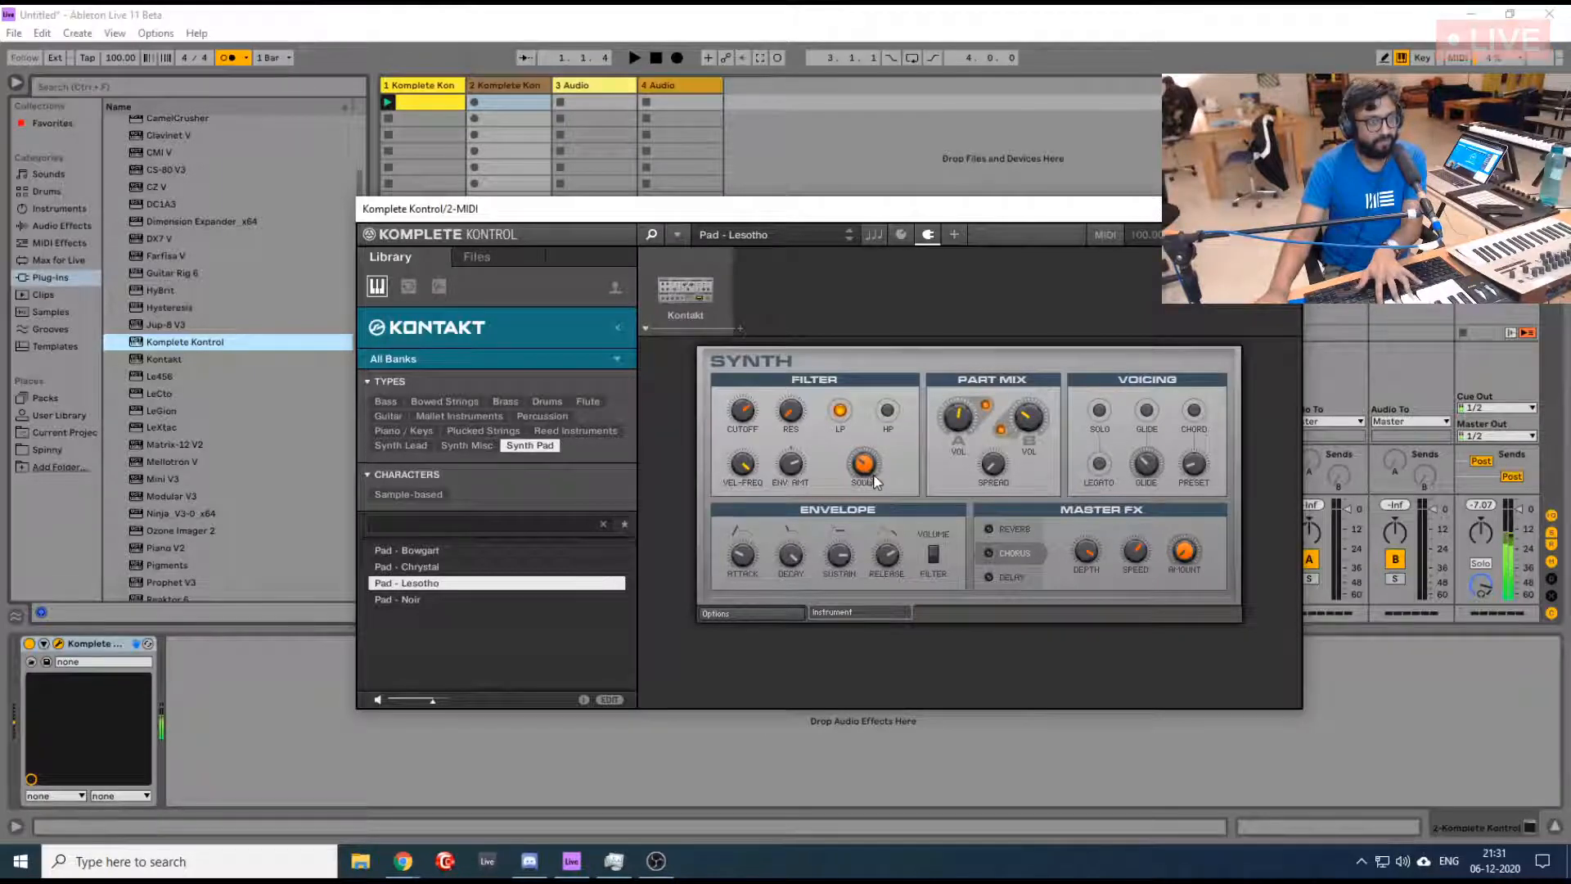
left_click_drag(863, 463, 863, 467)
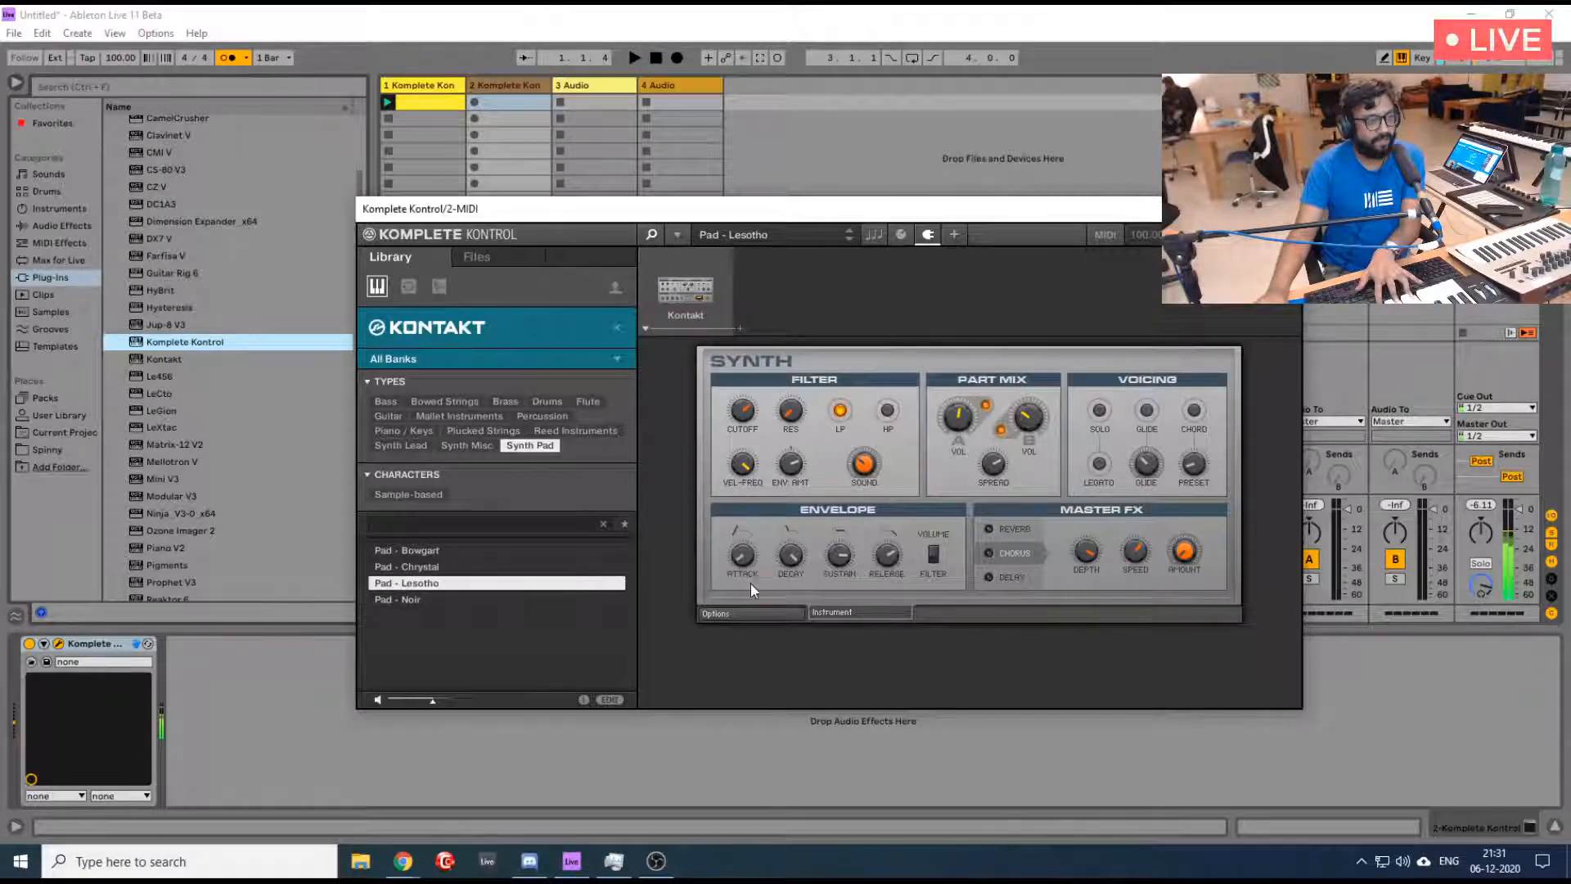
left_click(991, 556)
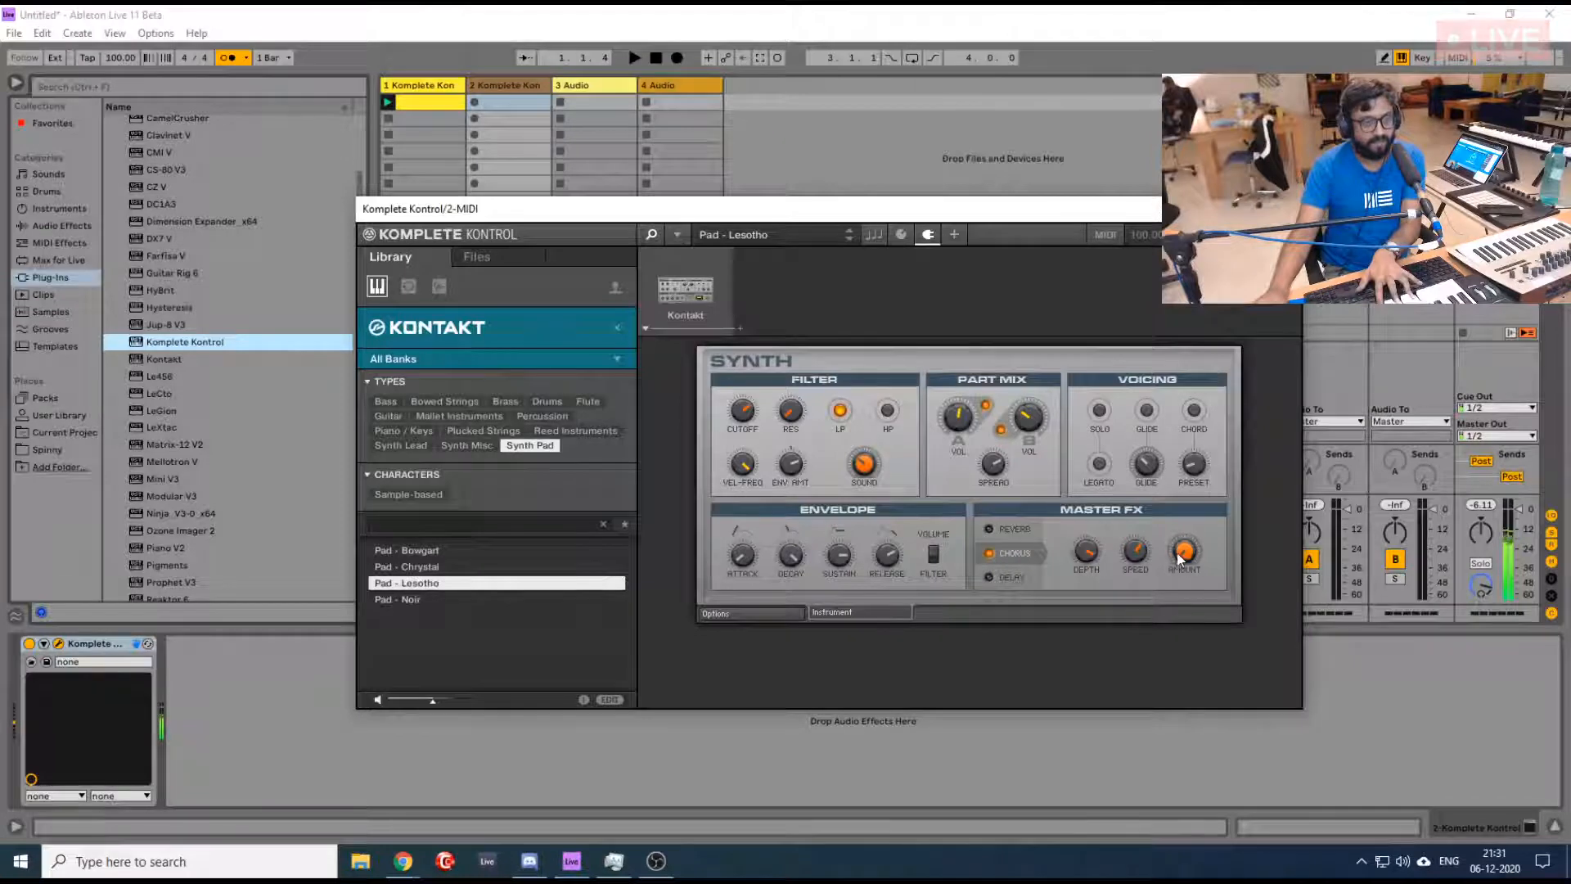
left_click_drag(1178, 552, 1170, 518)
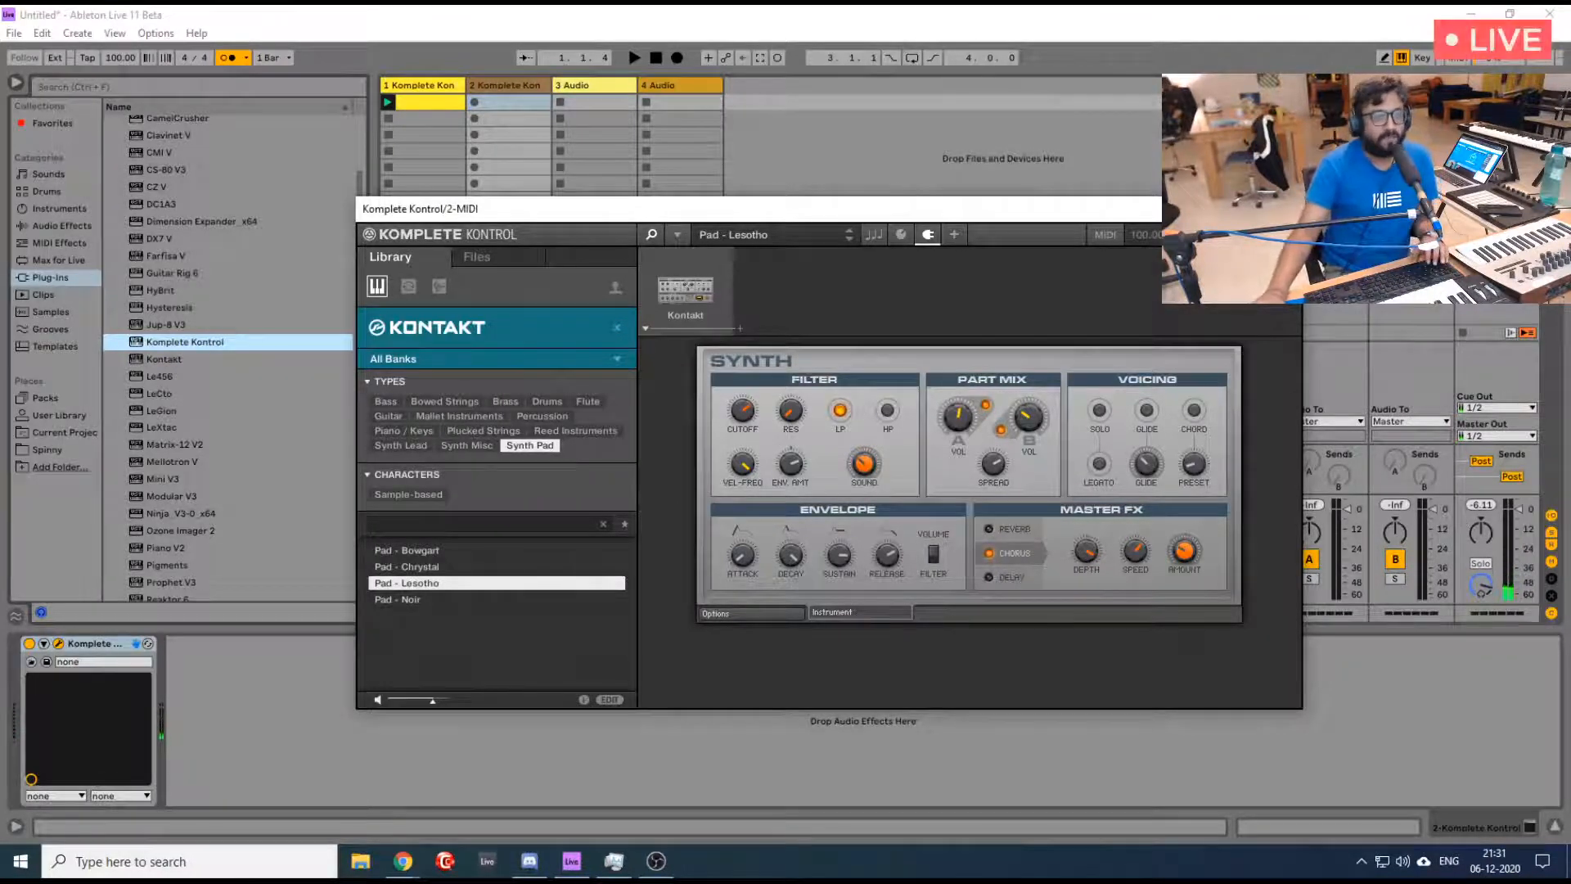
left_click(1283, 209)
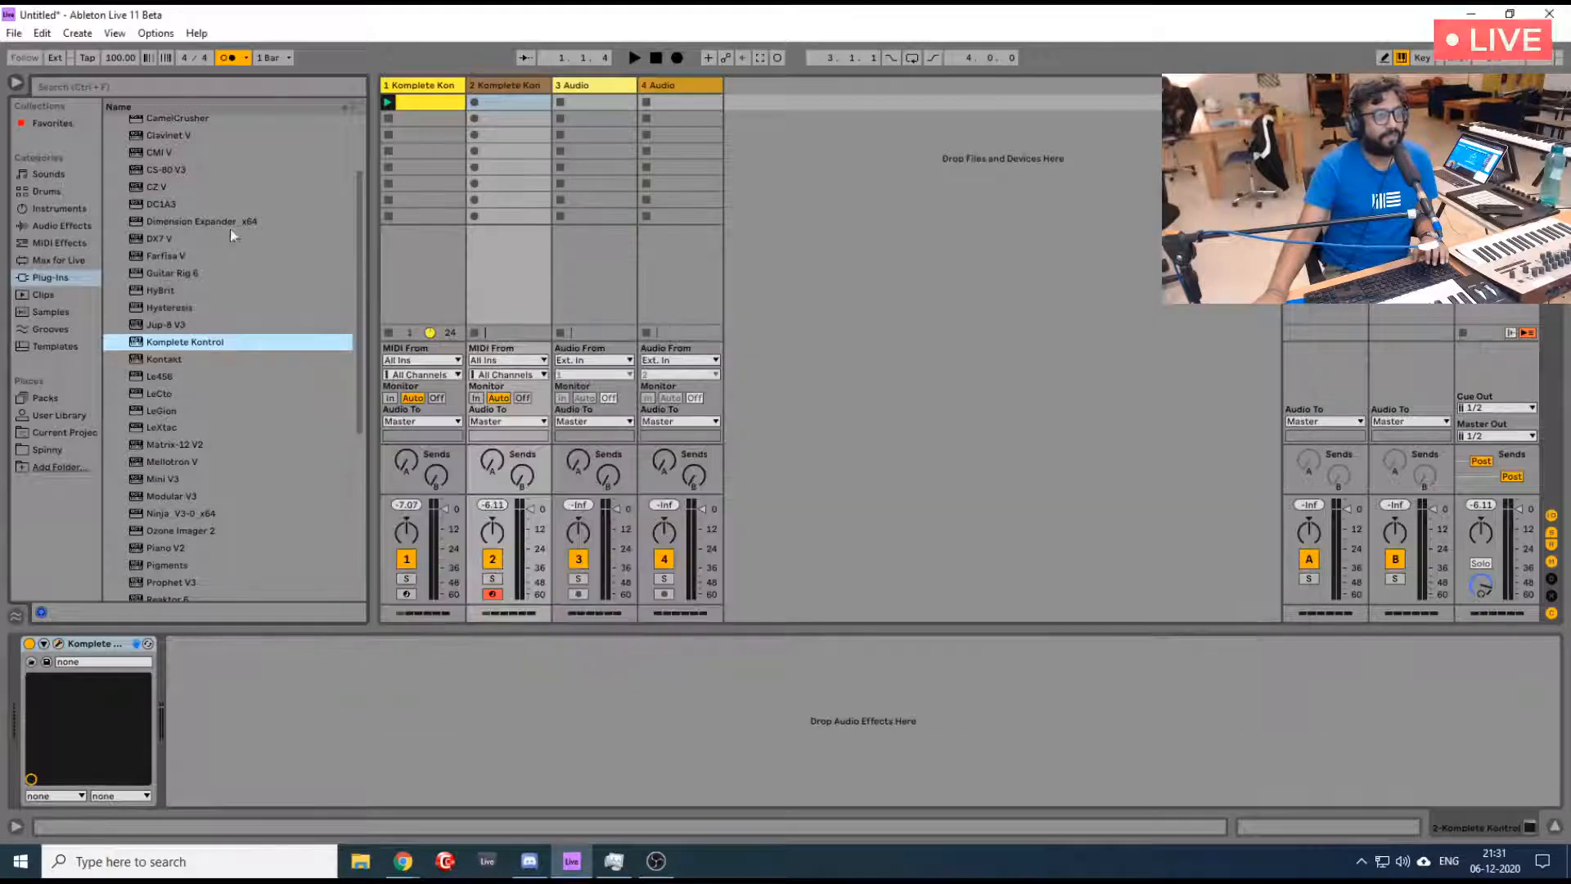
- Select the second track's first clip slot, and play the first track's loop while auditioning the pad over it
left_click(506, 102)
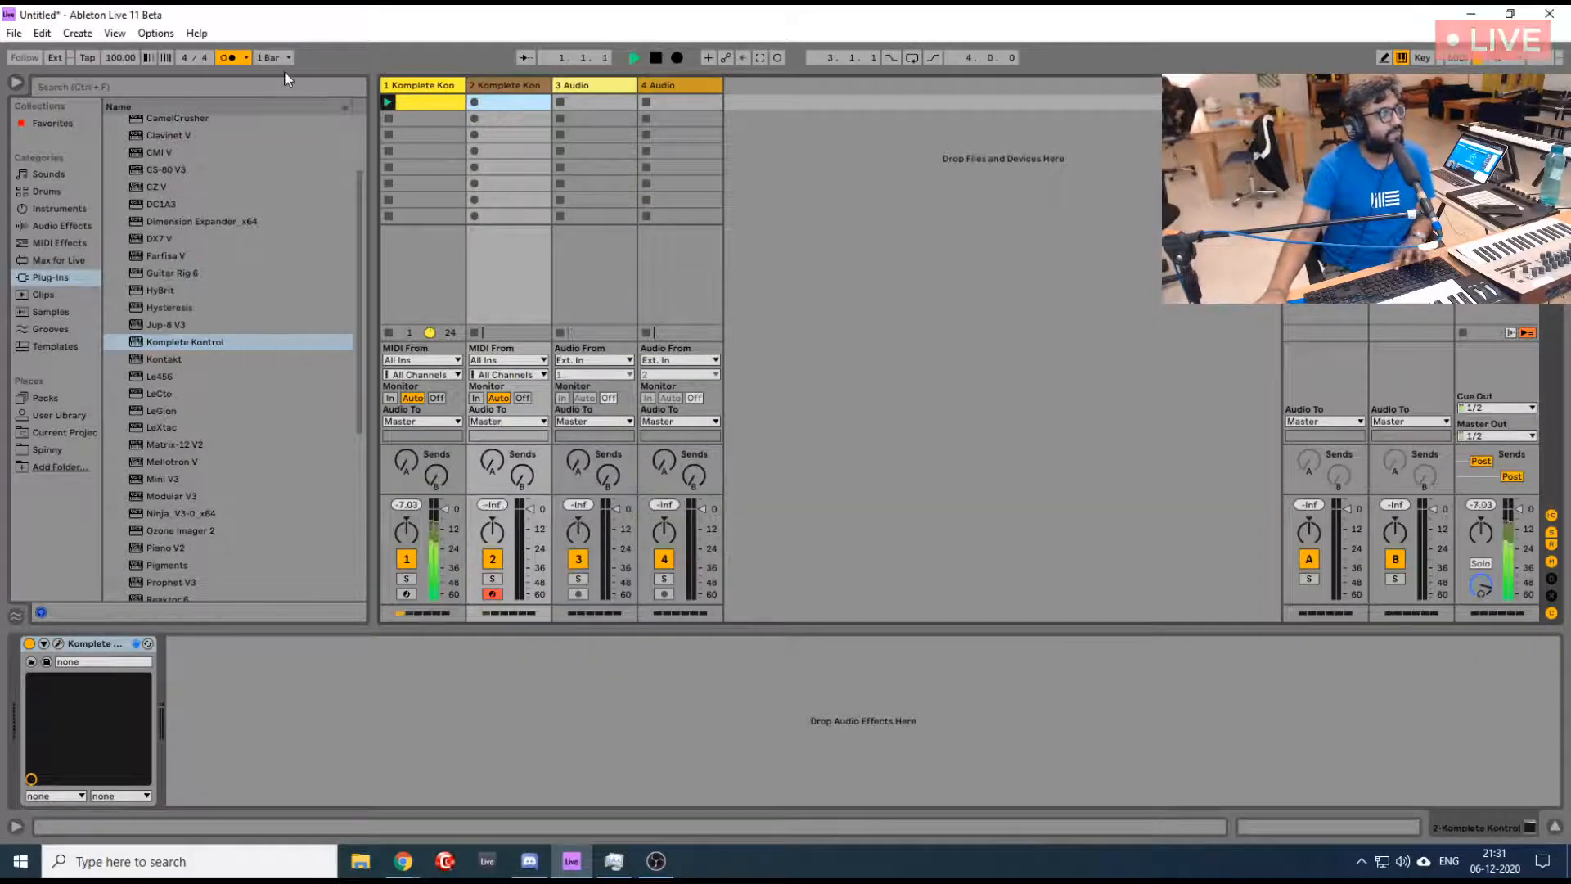
key("space")
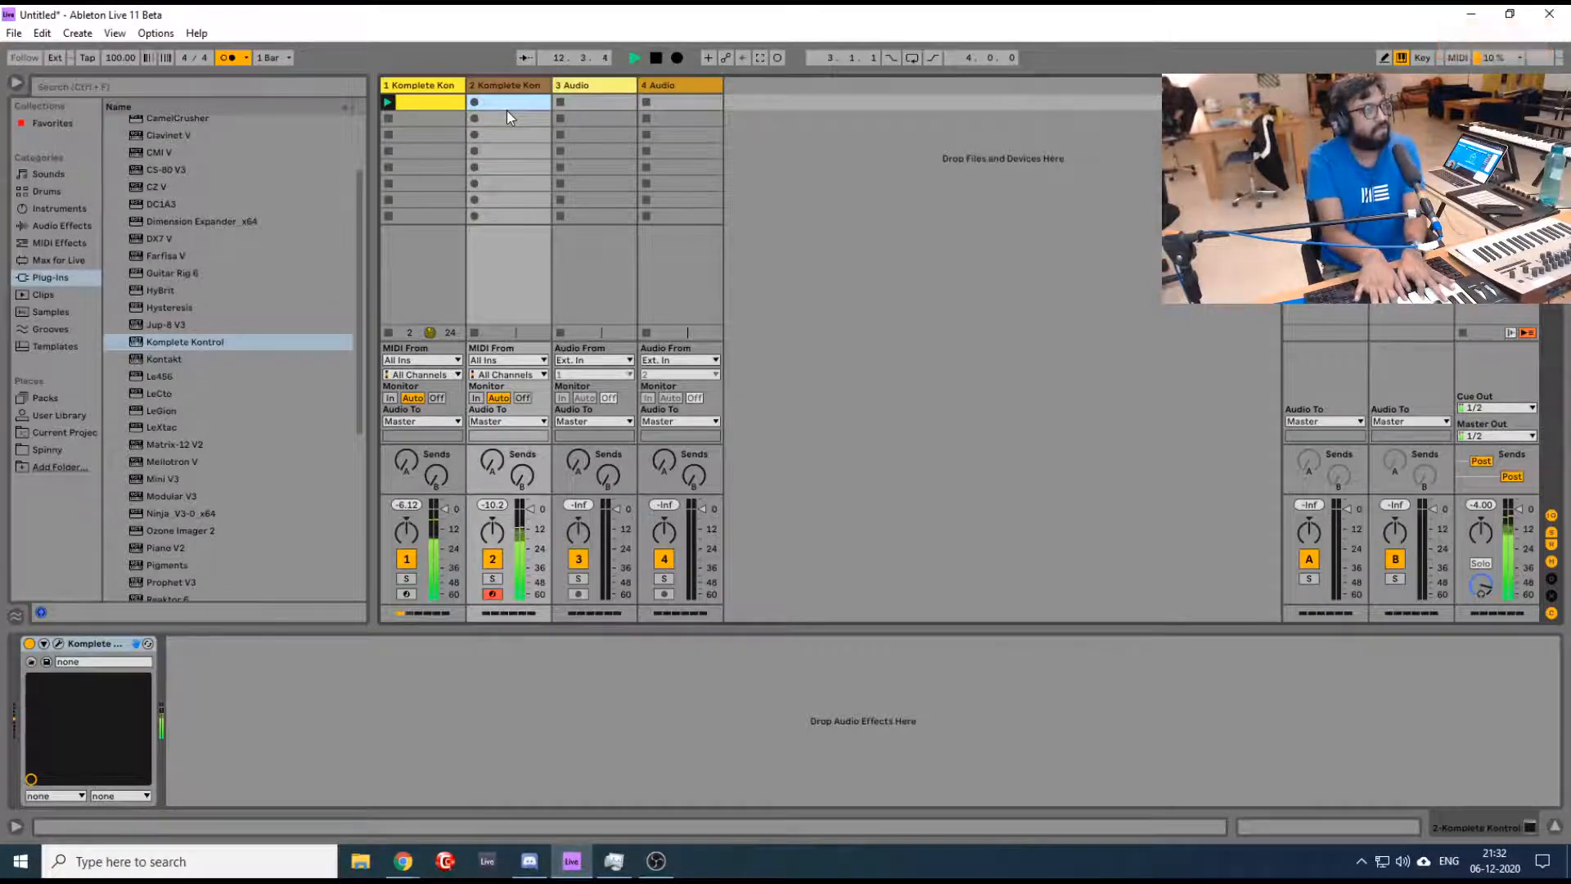
key("space")
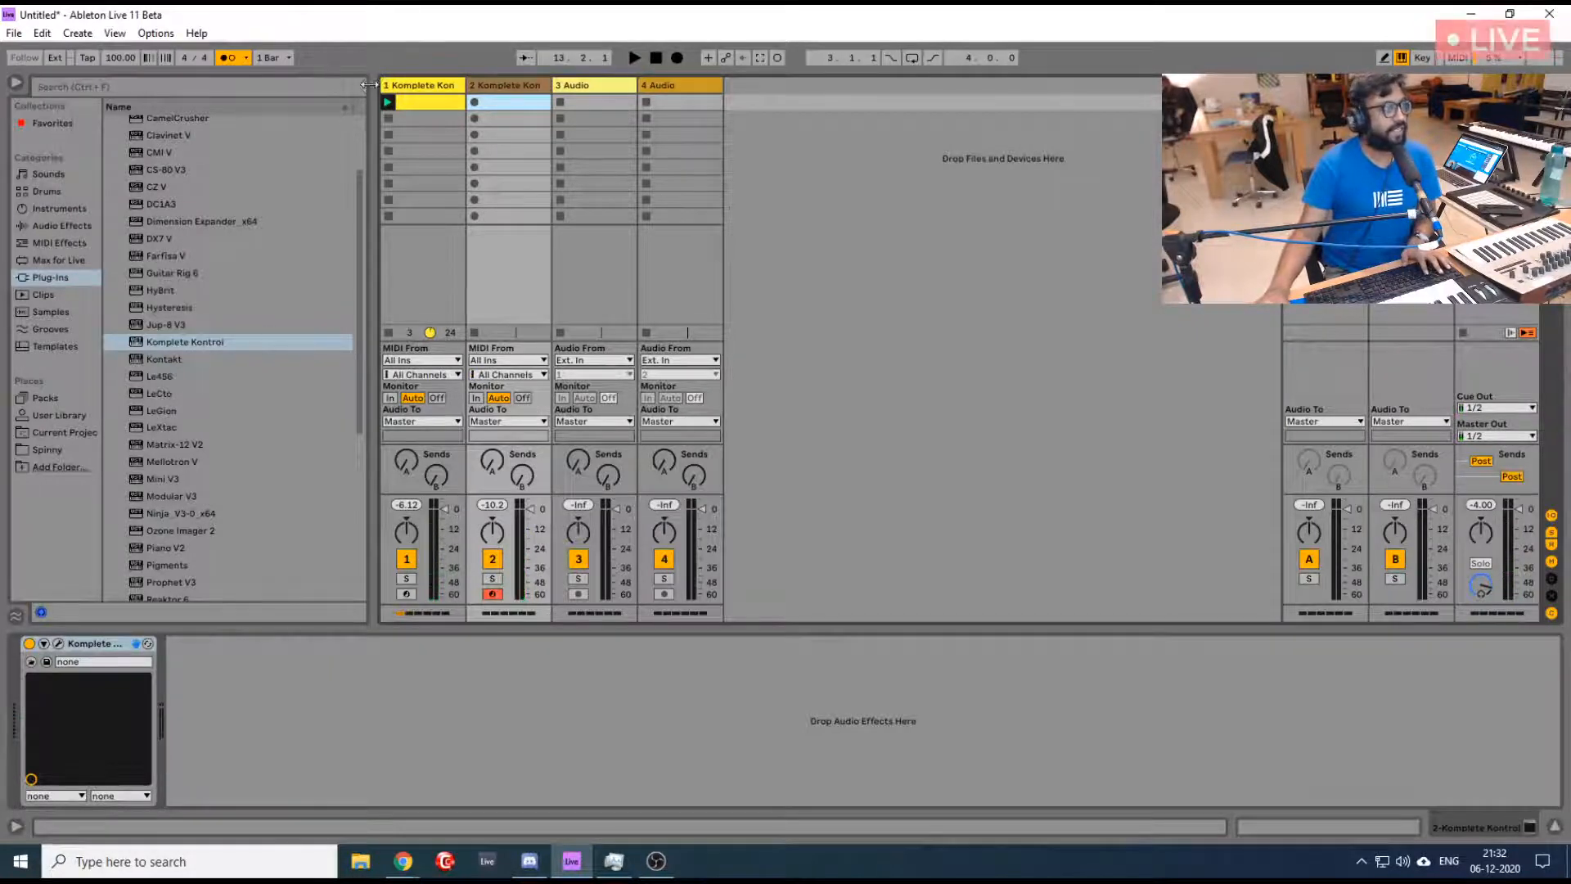
- Capture the played pad part as a clip on the second track and set its start and loop position to 2.1.1
left_click(759, 60)
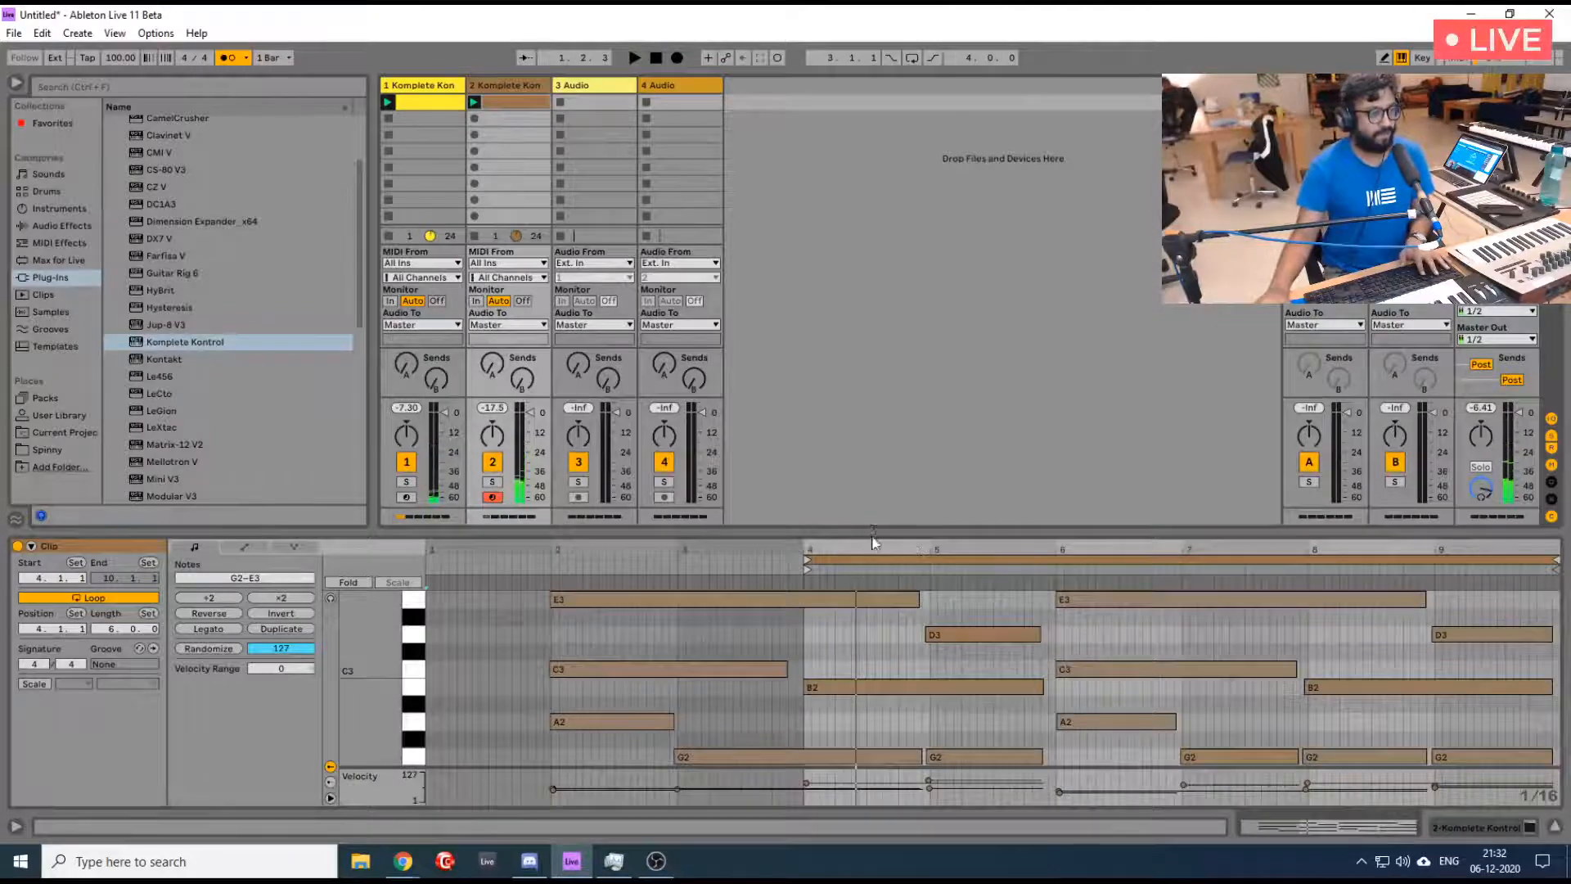
left_click_drag(873, 533, 885, 239)
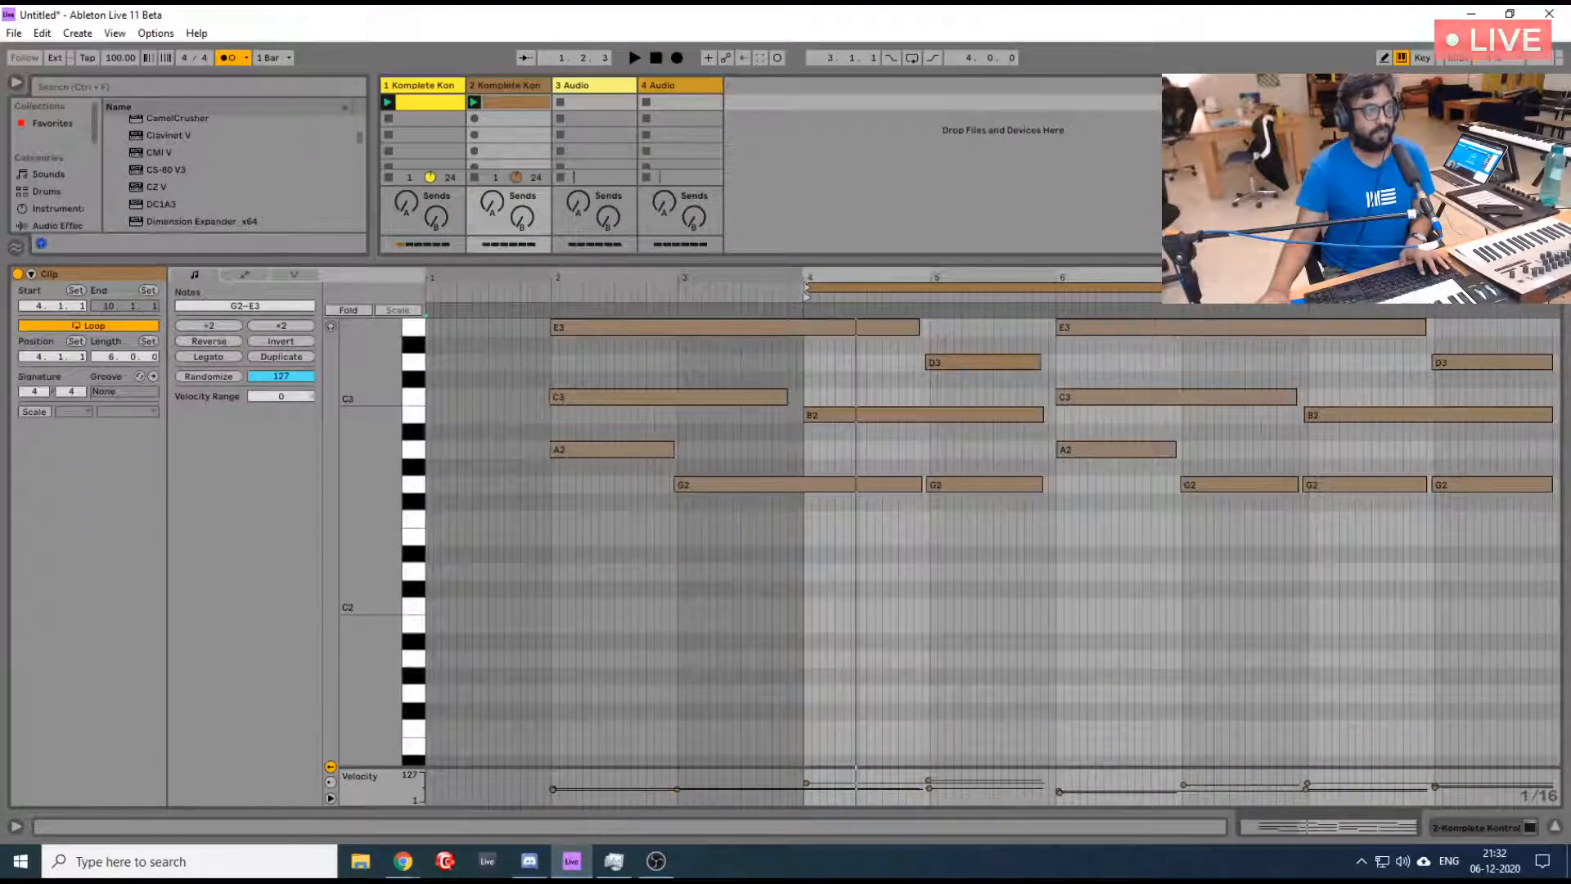
left_click(792, 293)
left_click_drag(790, 294, 424, 323)
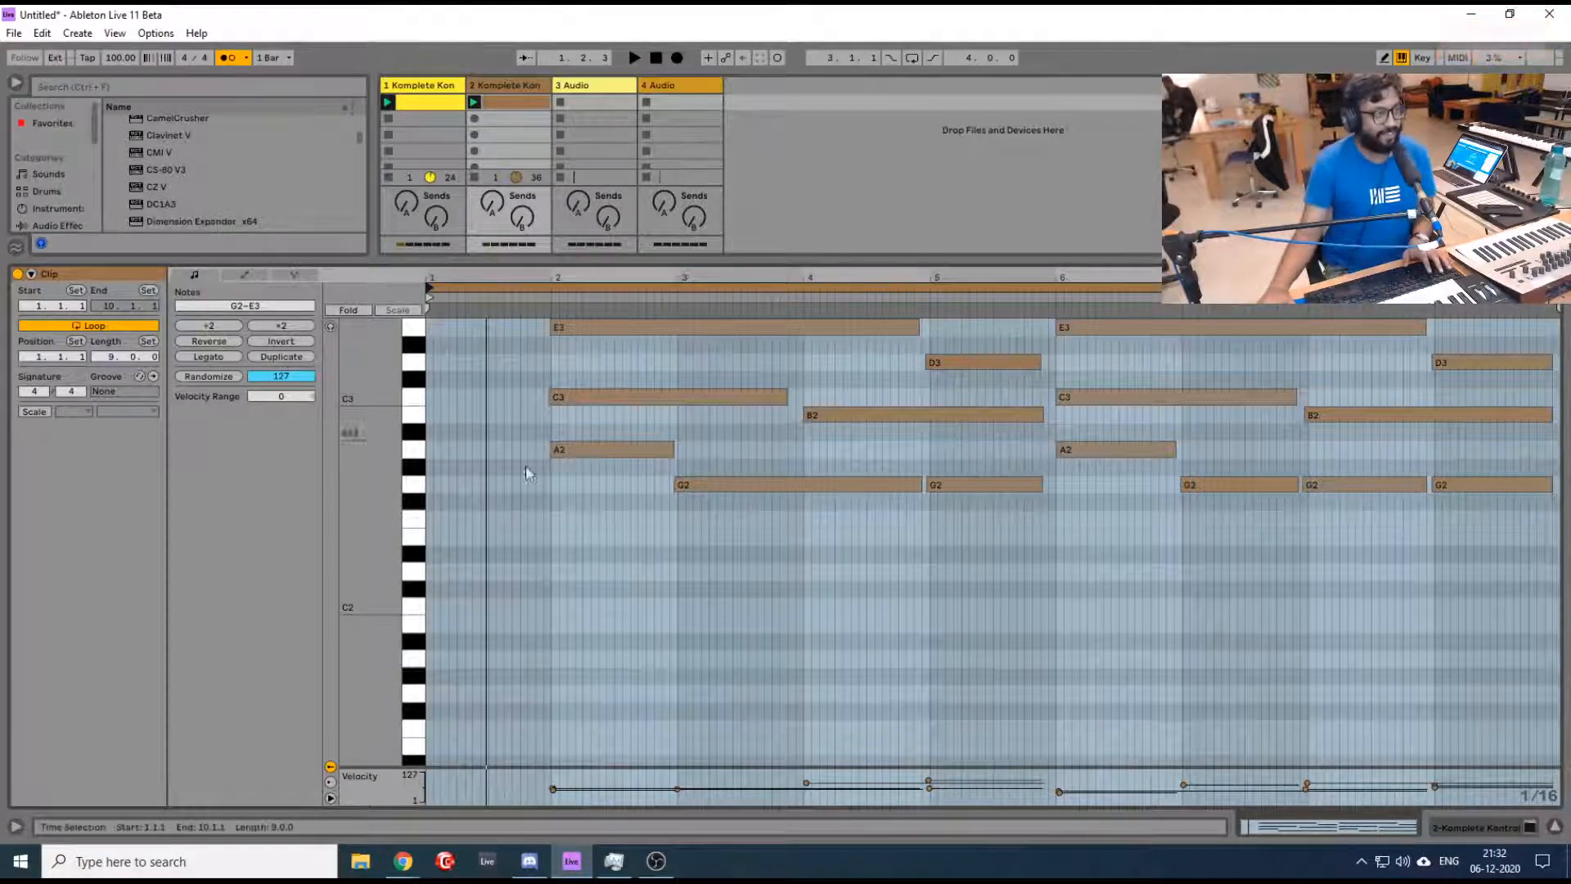
left_click_drag(429, 292, 552, 300)
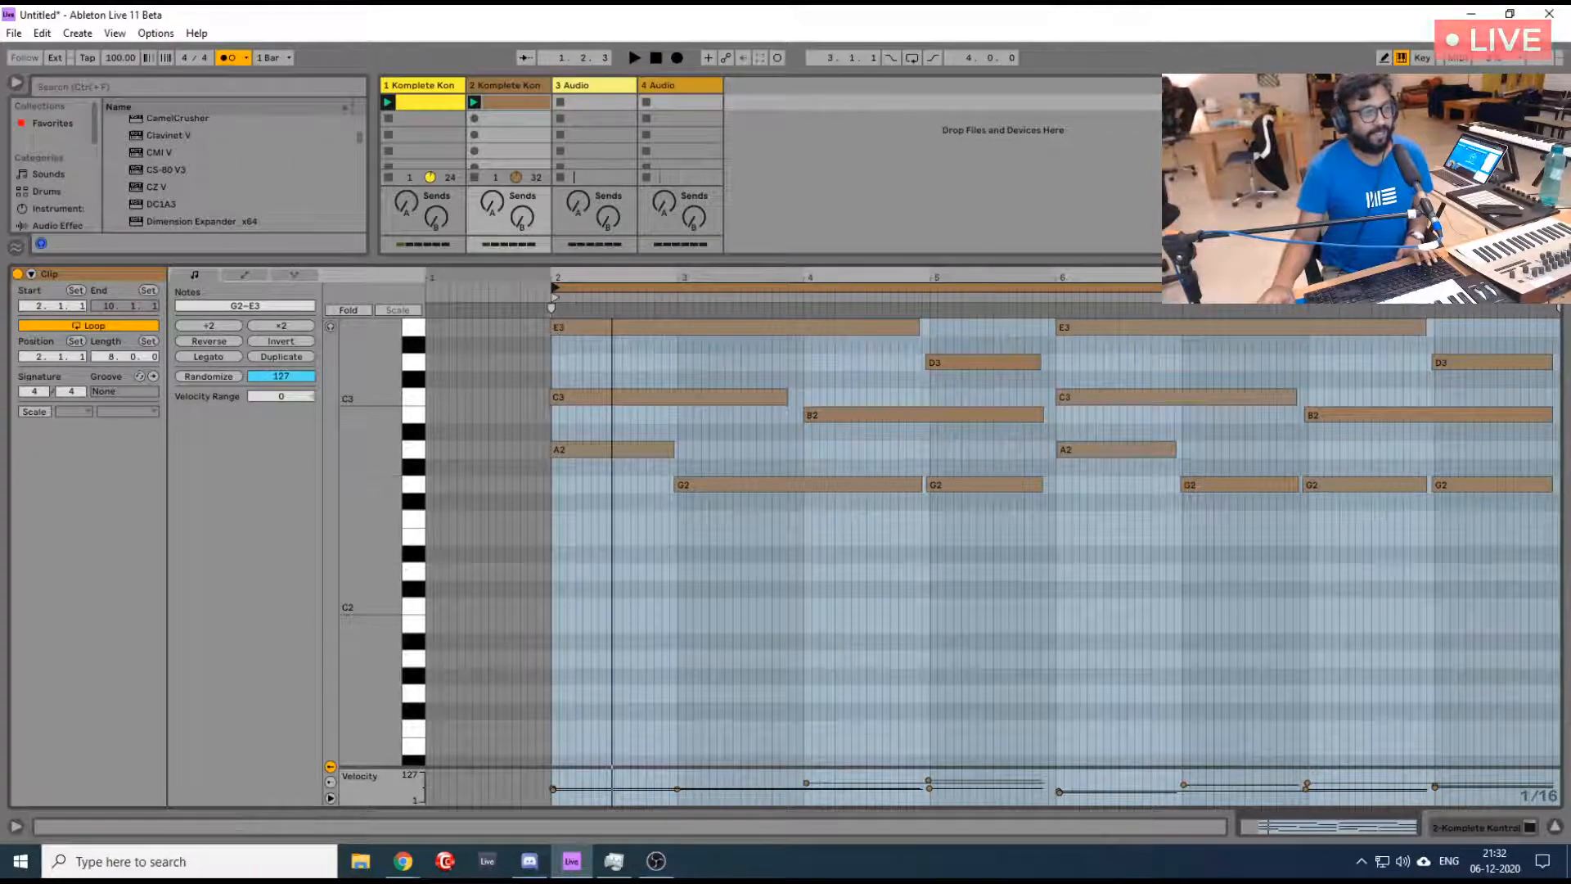
- Quantize all notes in the pad clip to the grid and play it back together with the first track's loop
key("ctrl+a")
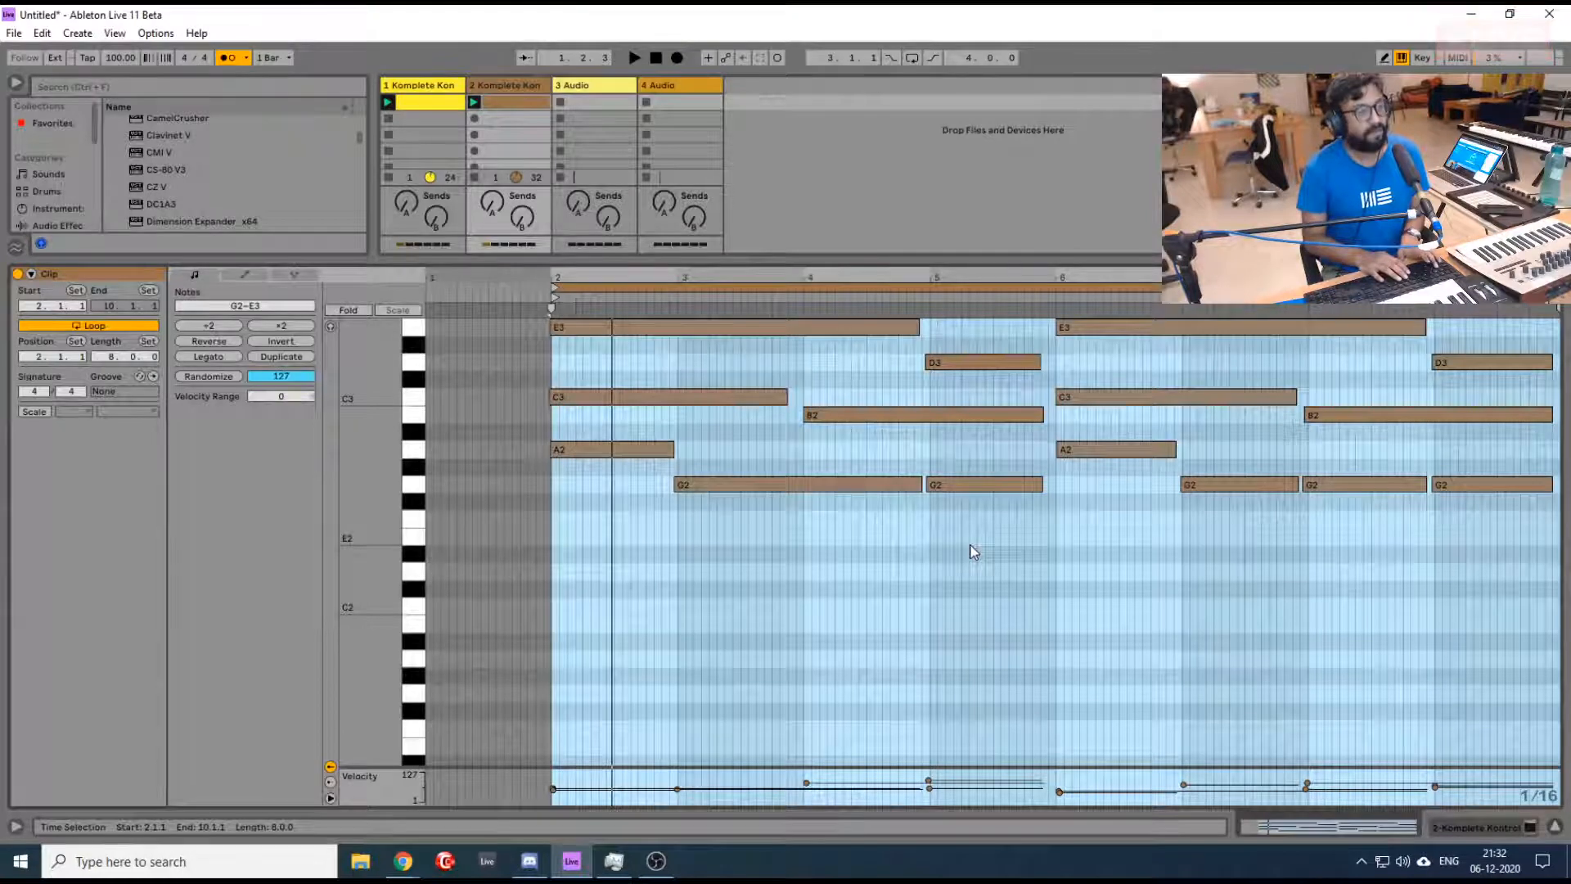
key("ctrl+a")
key("space")
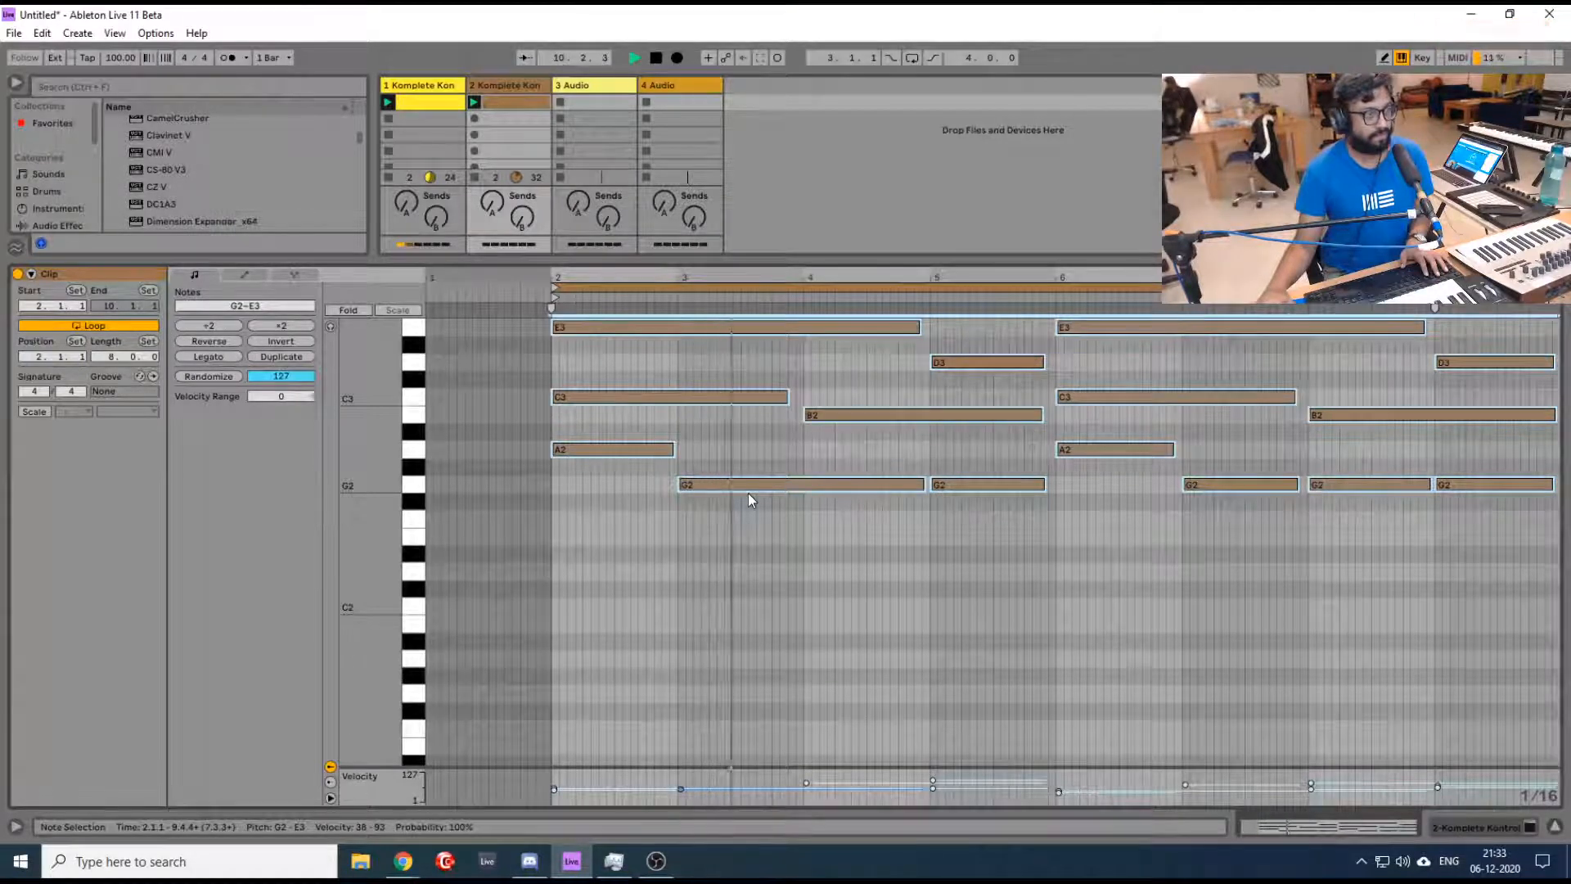
key("space")
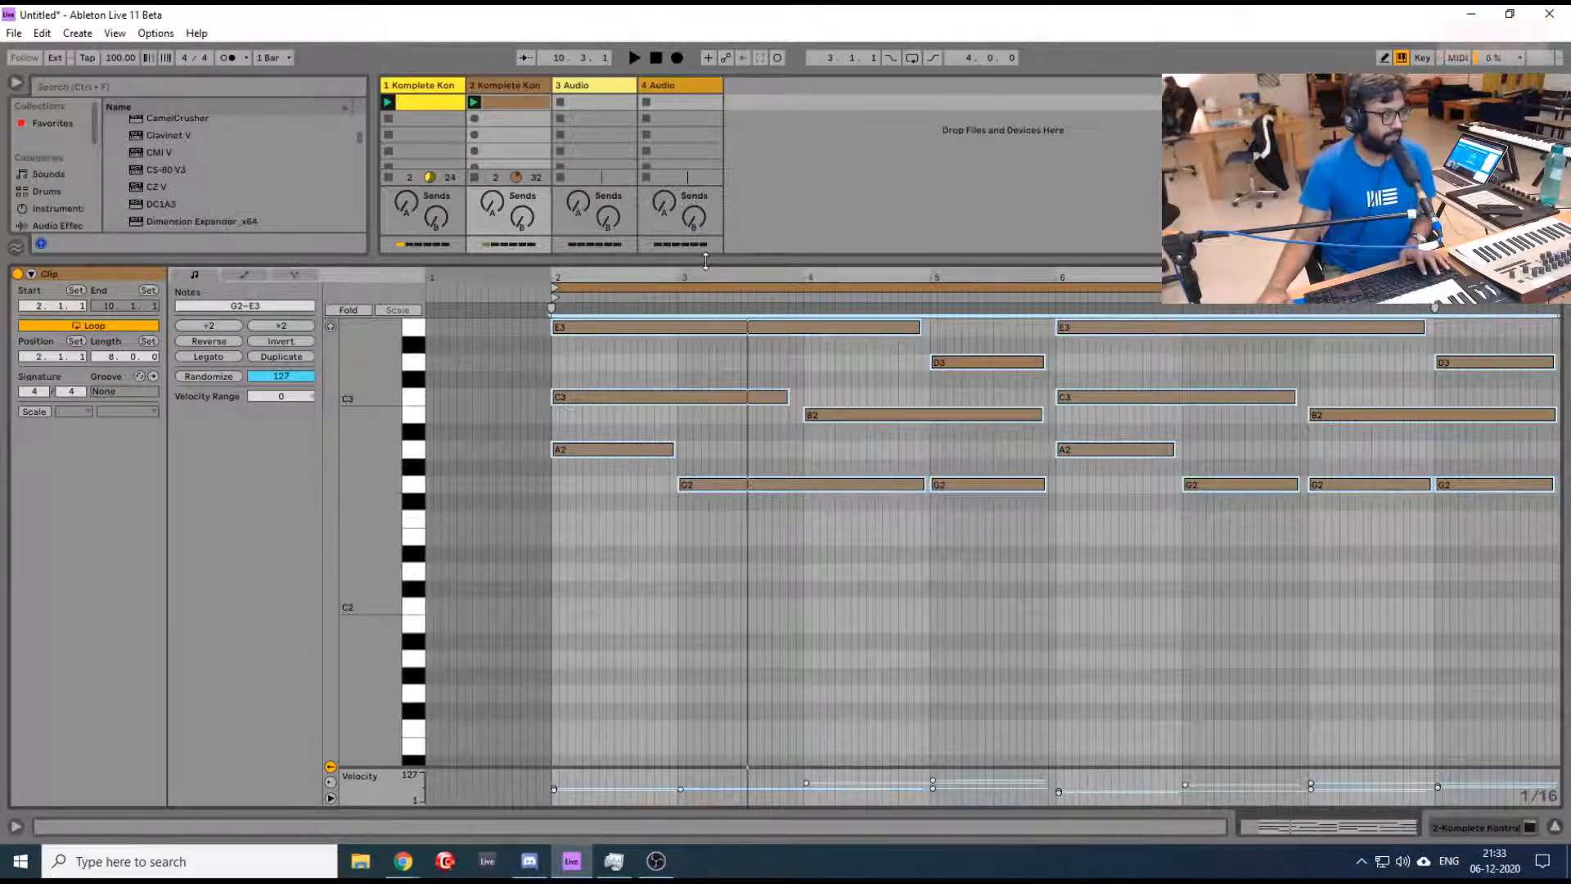
- Reopen the second track's Komplete Kontrol instance and switch its library from Kontakt to the Kinetic Treats Synth Pad presets
left_click_drag(705, 264, 710, 505)
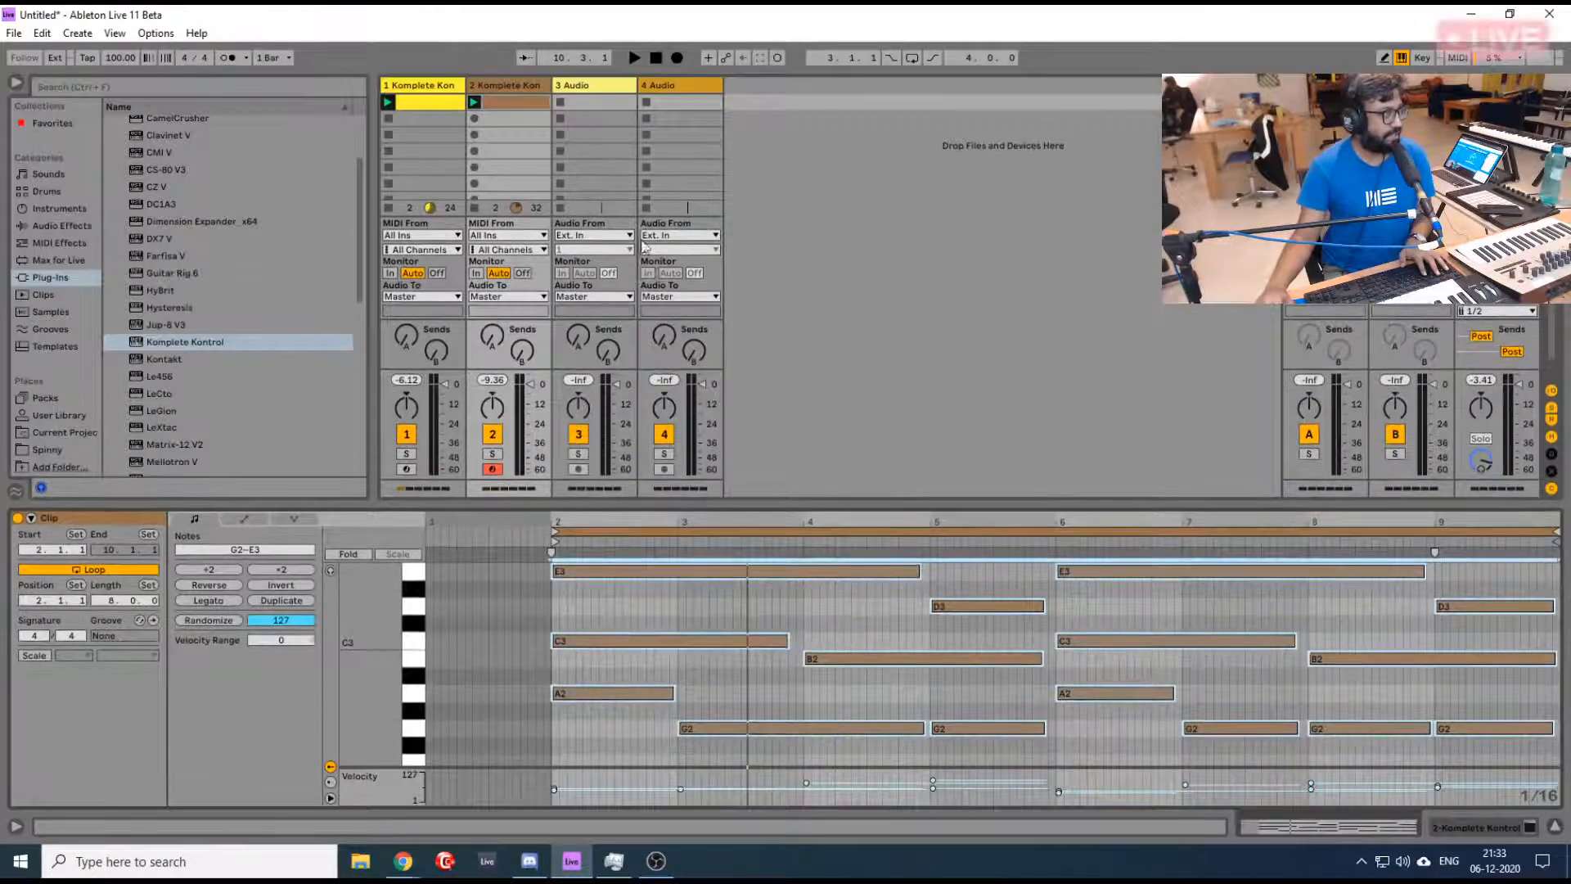
left_click(417, 86)
left_click(503, 88)
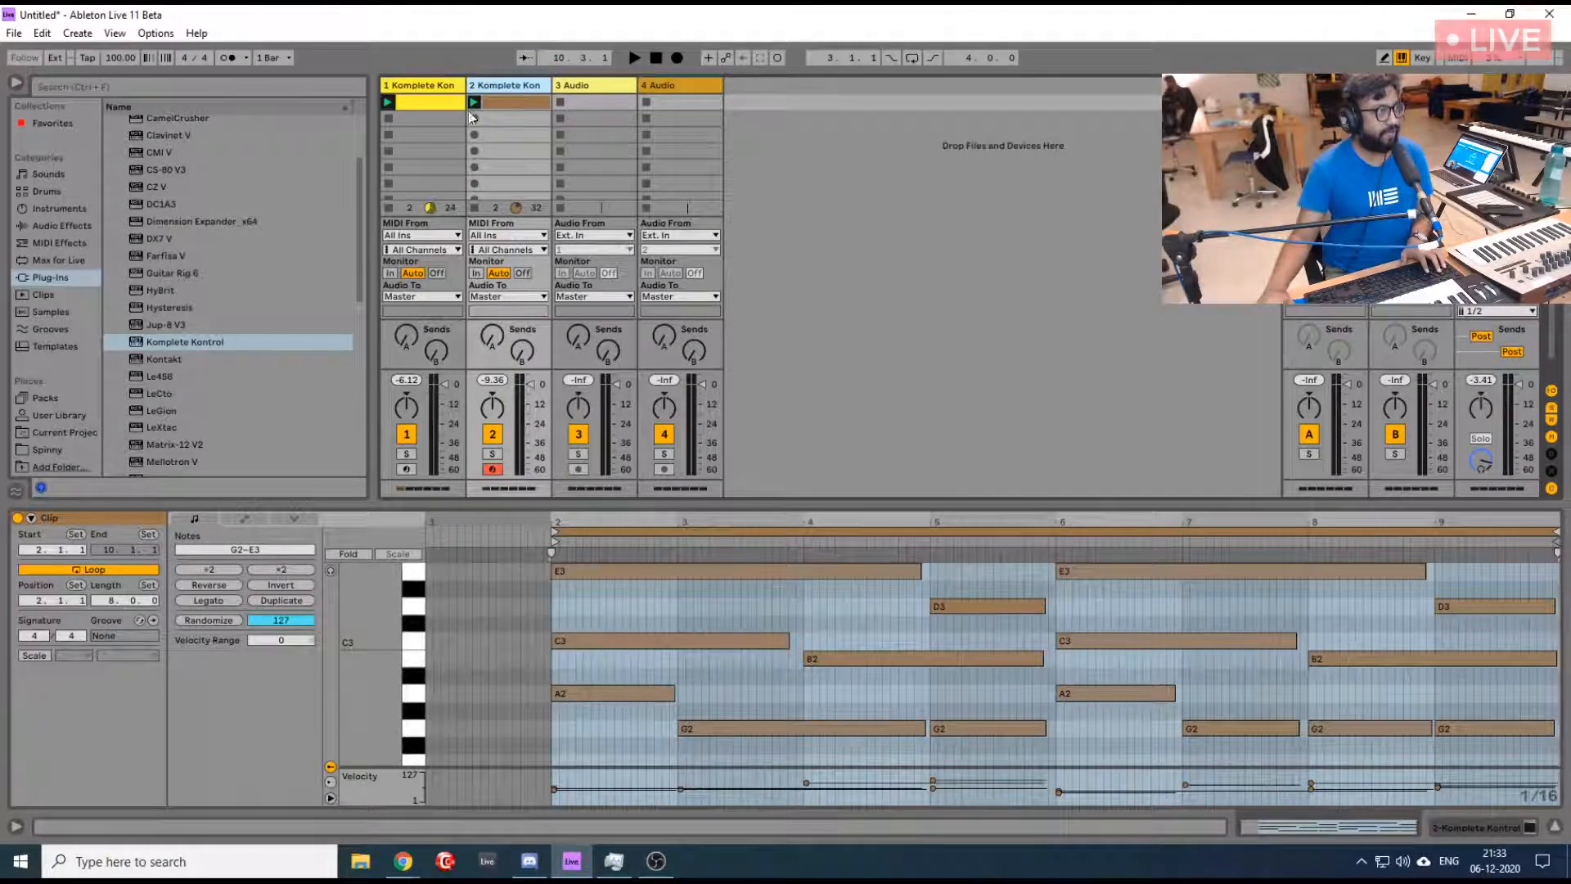
key("shift+Tab")
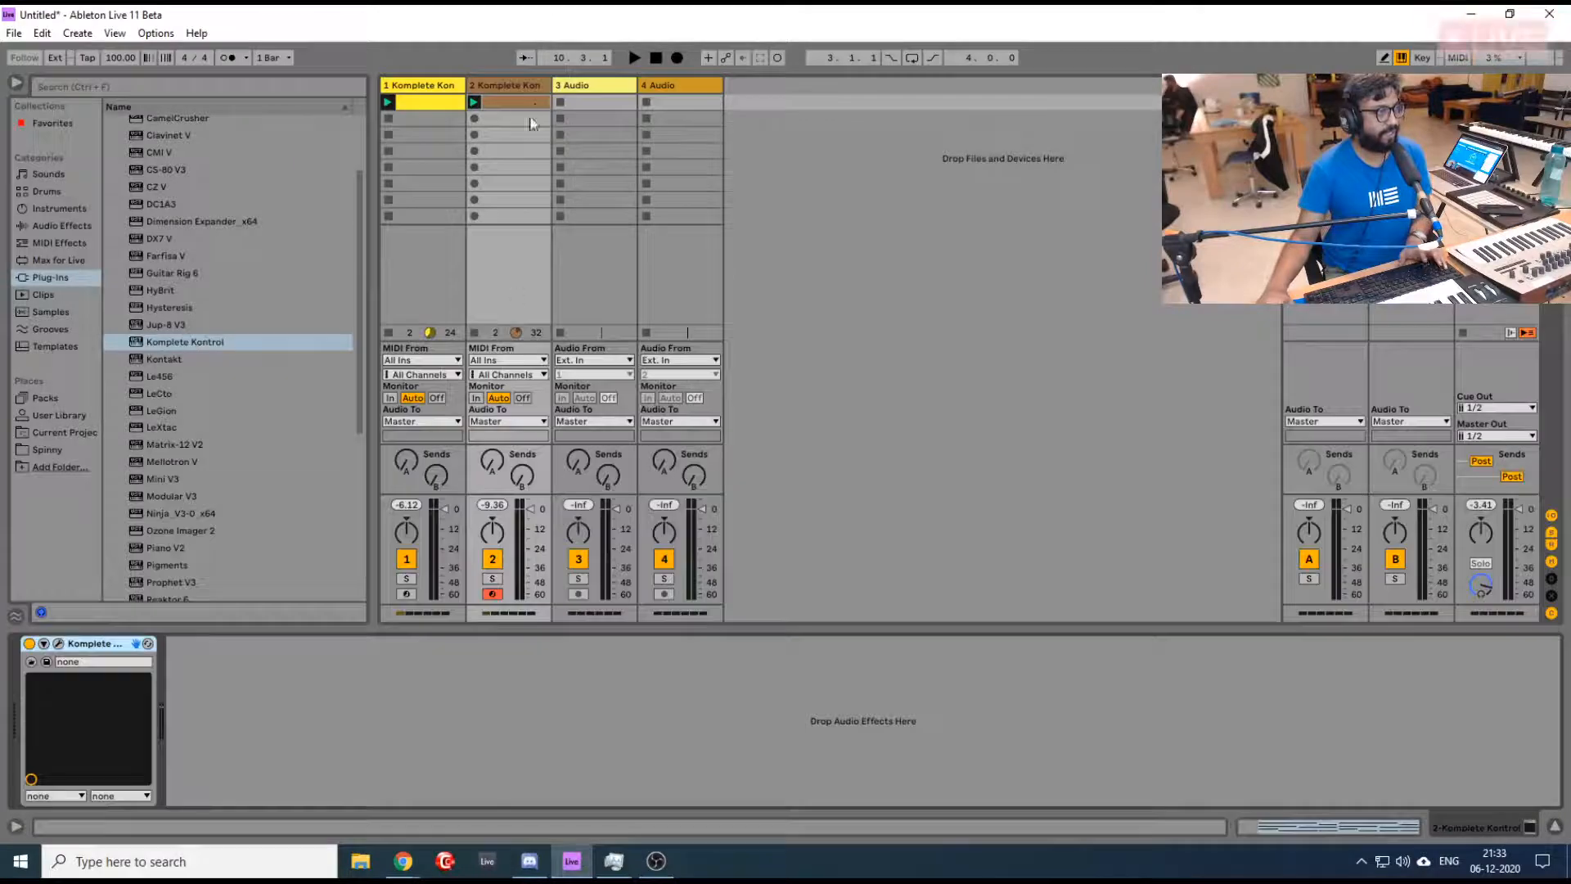
left_click(59, 645)
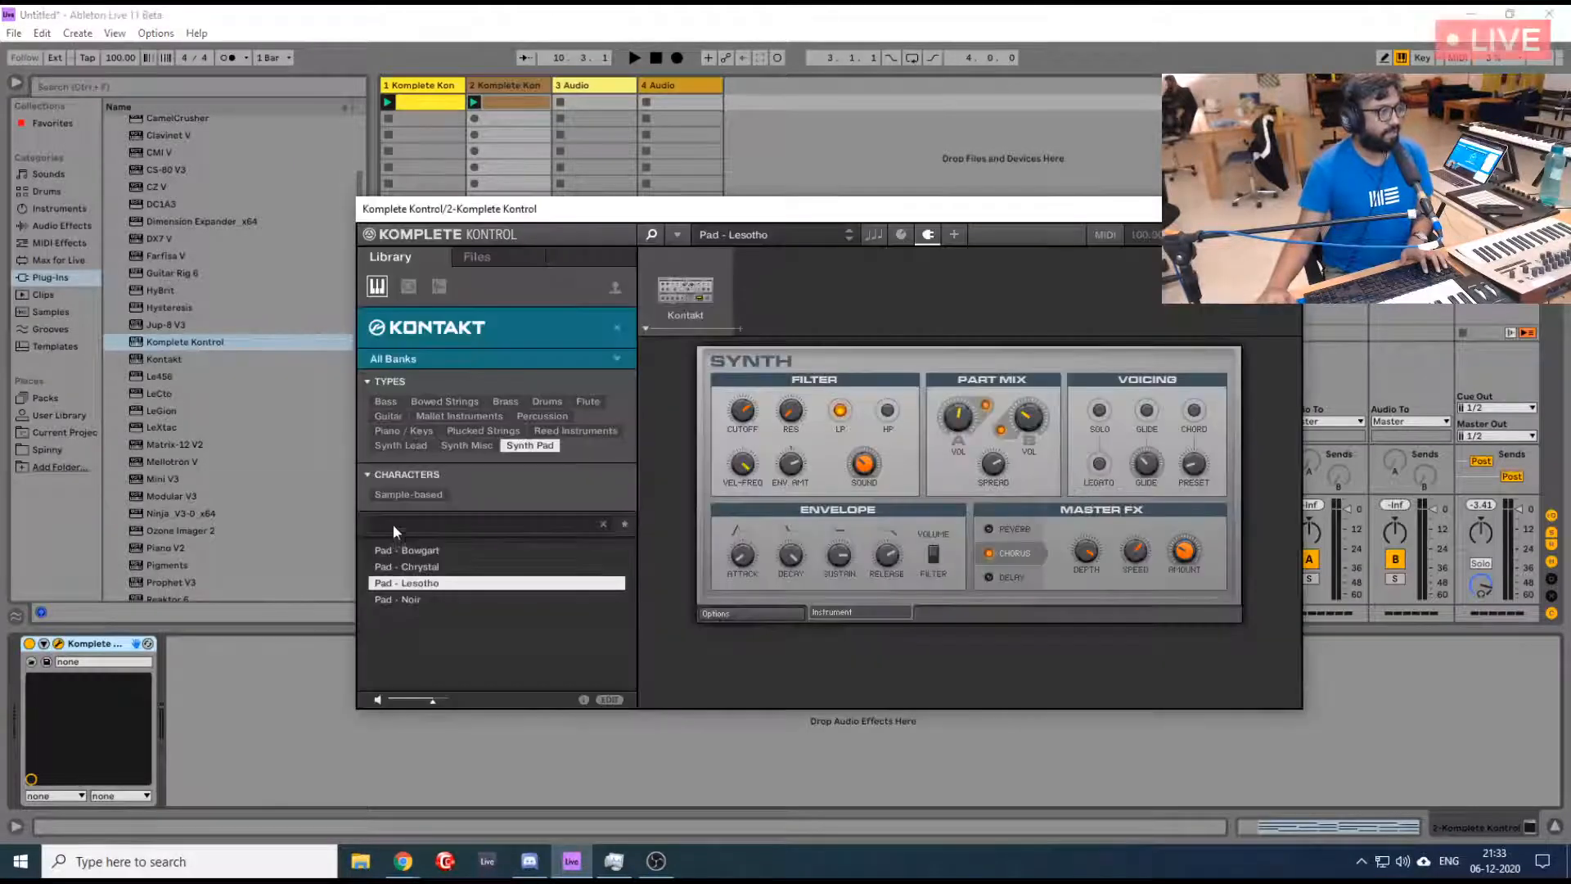
left_click(612, 325)
left_click(582, 322)
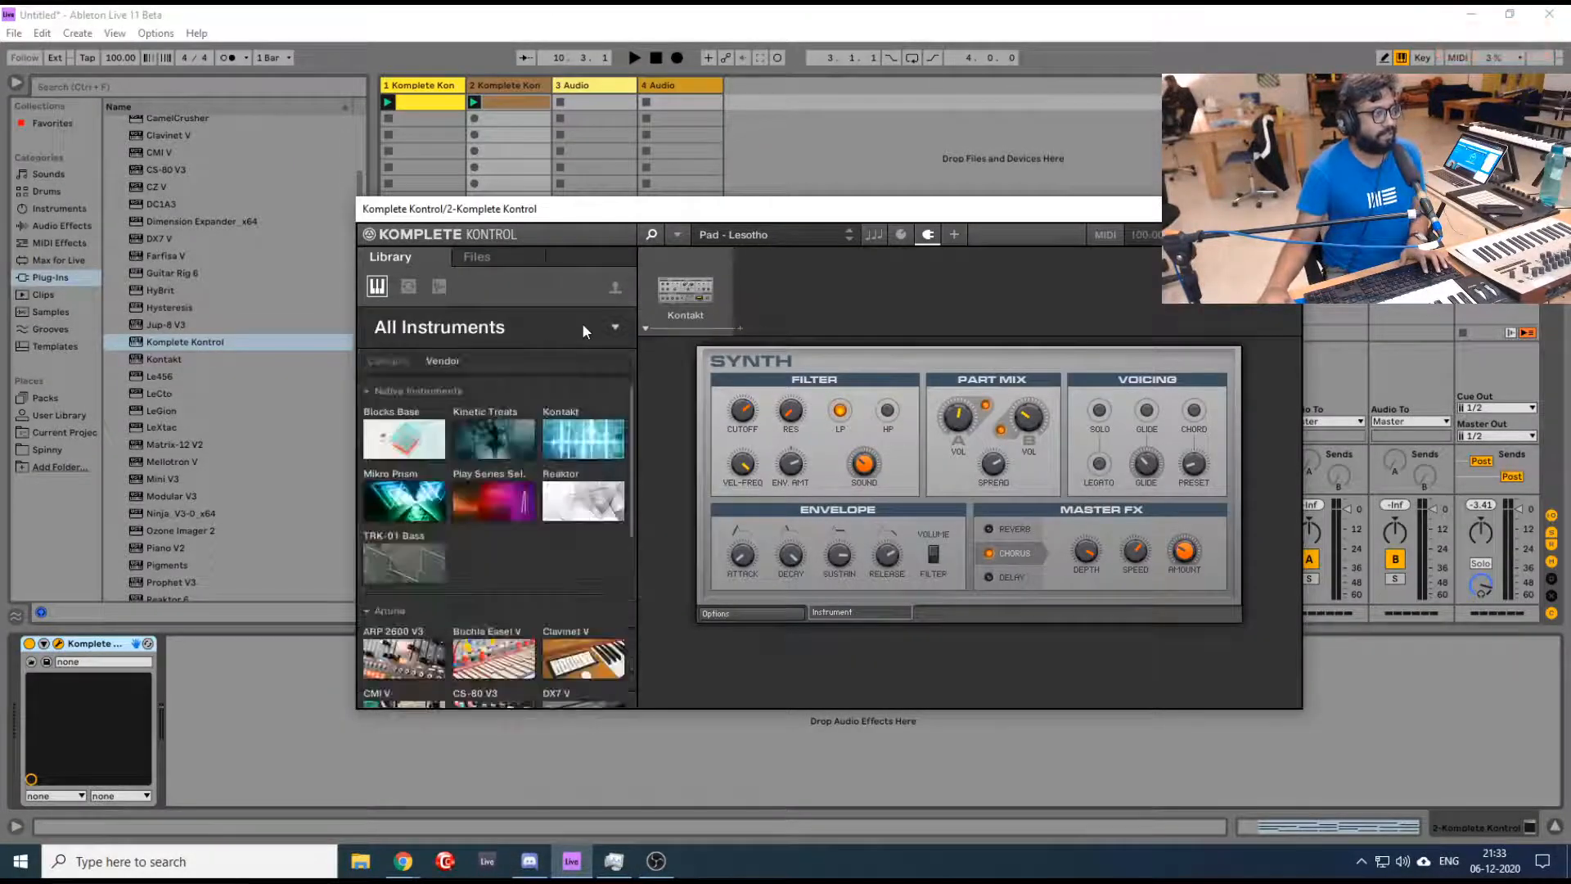
left_click(512, 439)
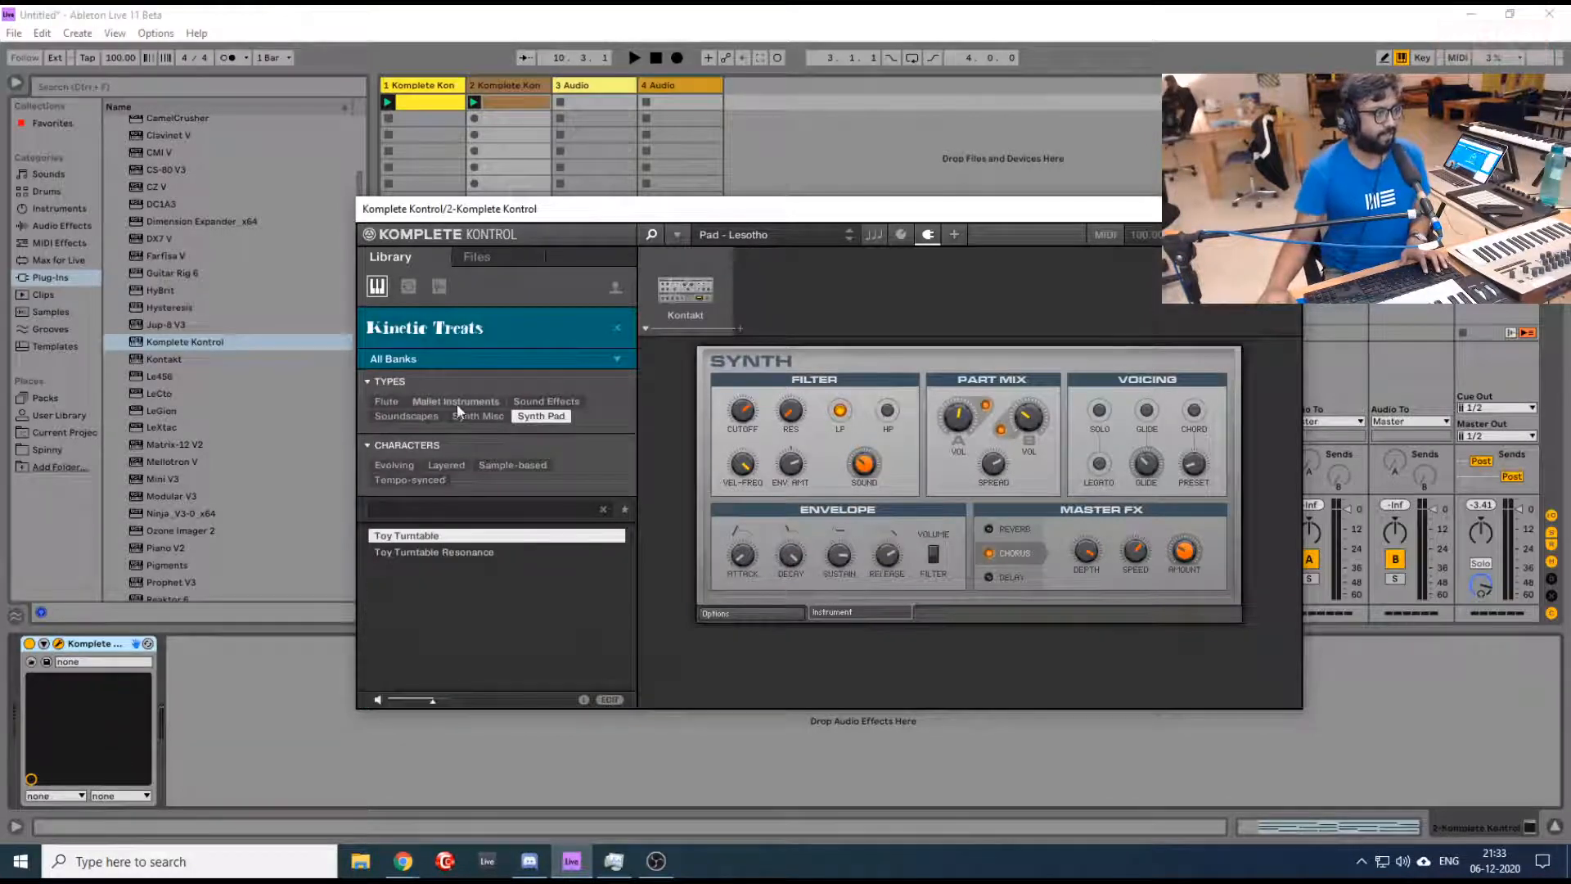
- Preview Toy Turntable and Toy Turntable Resonance and load Toy Turntable Resonance
left_click(465, 553)
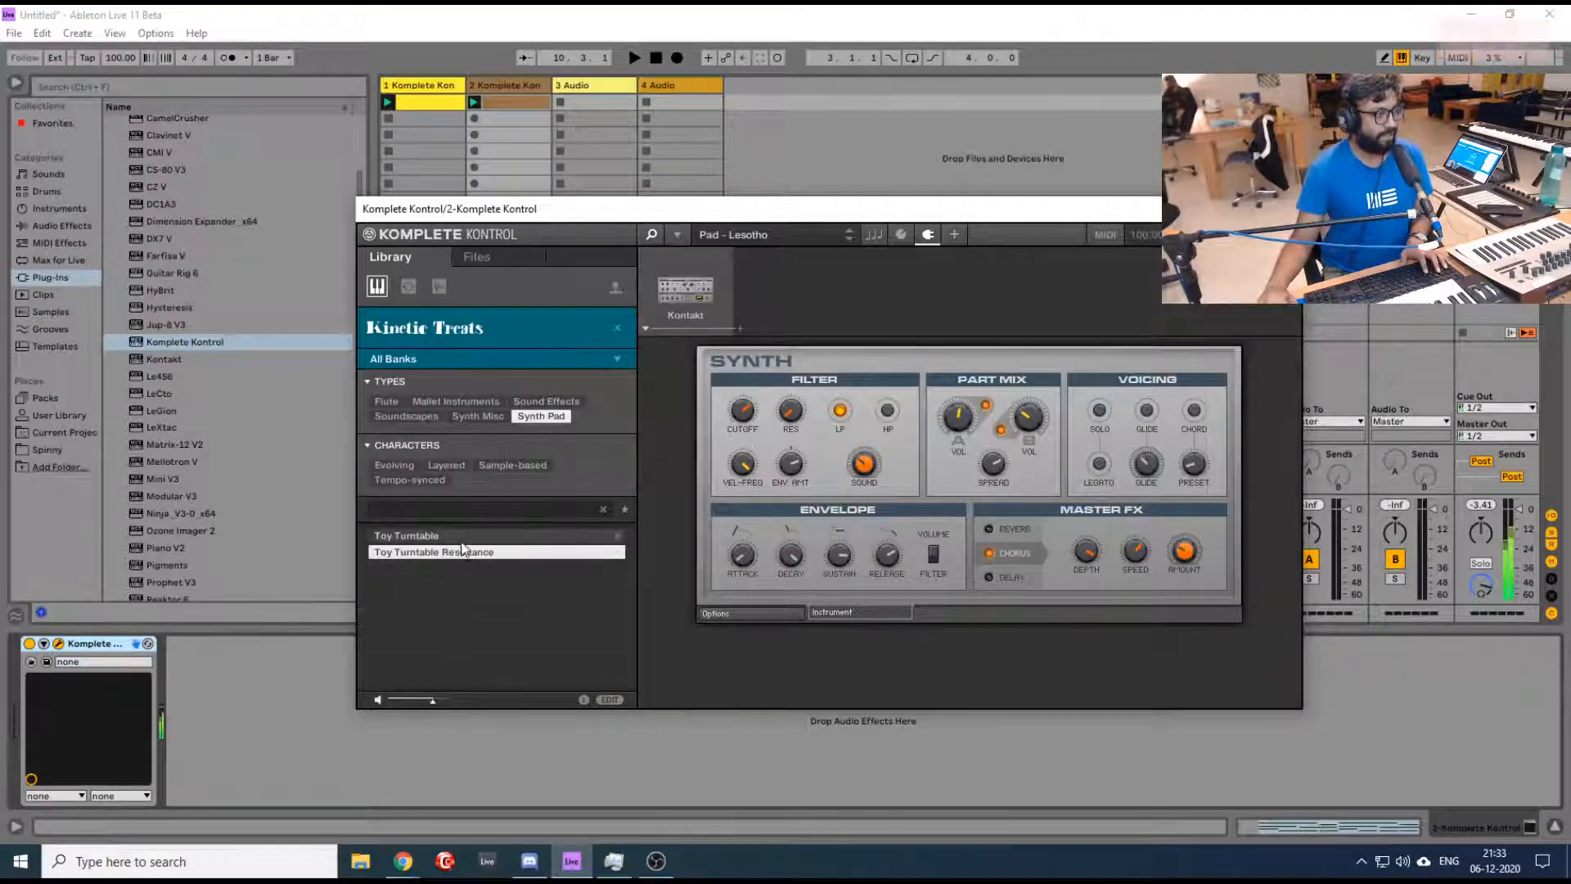
left_click(463, 538)
left_click(468, 553)
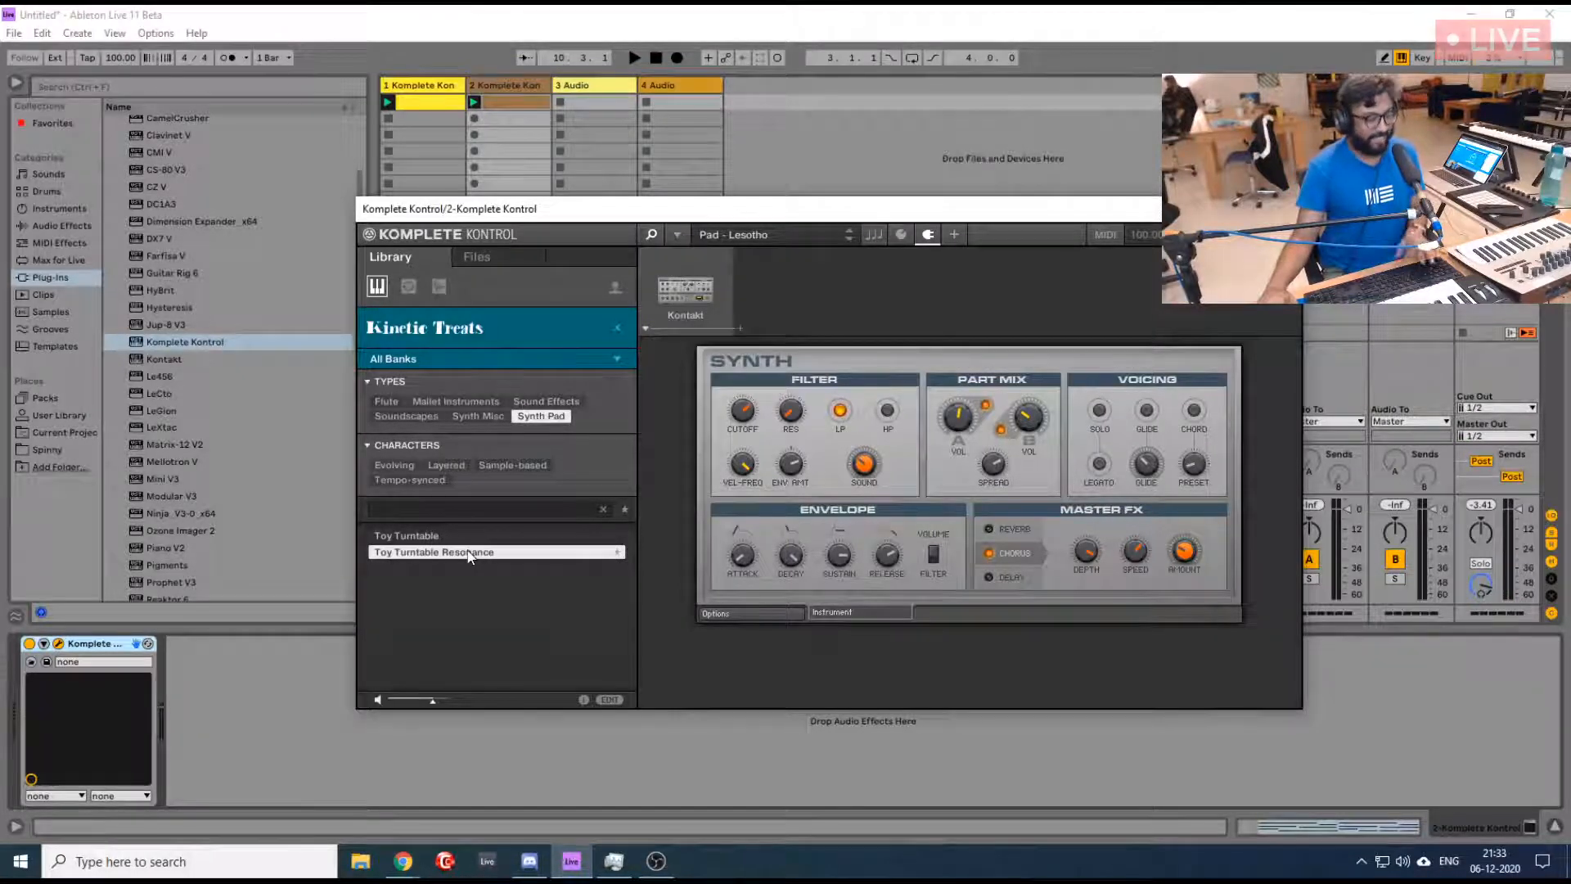
left_click(468, 553)
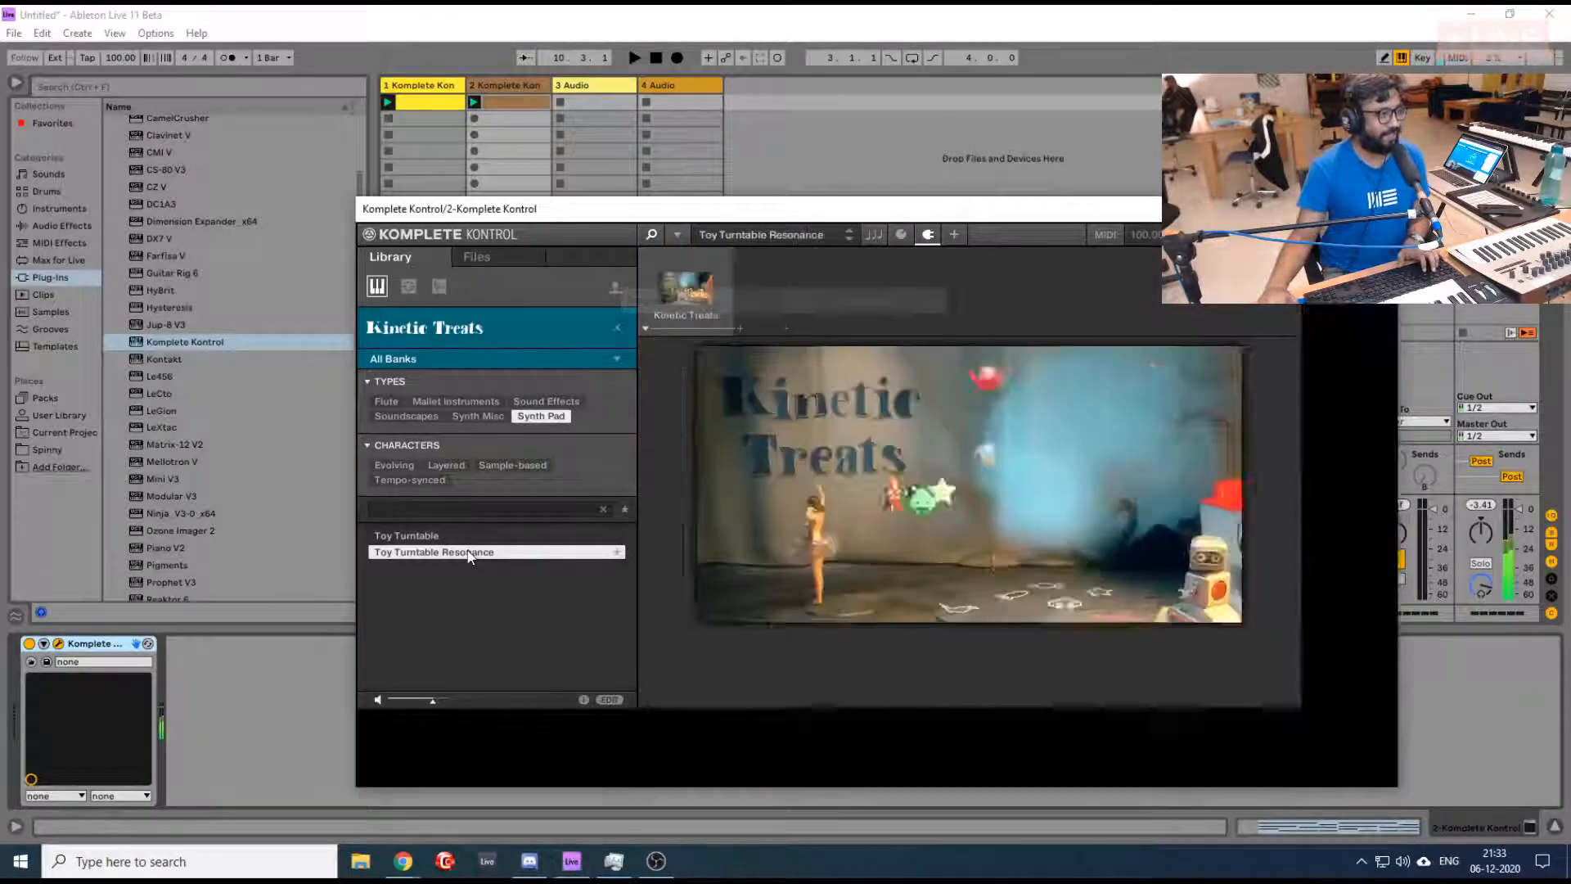
- Play both loops to hear the Kinetic Treats sound, close the plugin window and stop playback
key("space")
left_click_drag(835, 216, 933, 130)
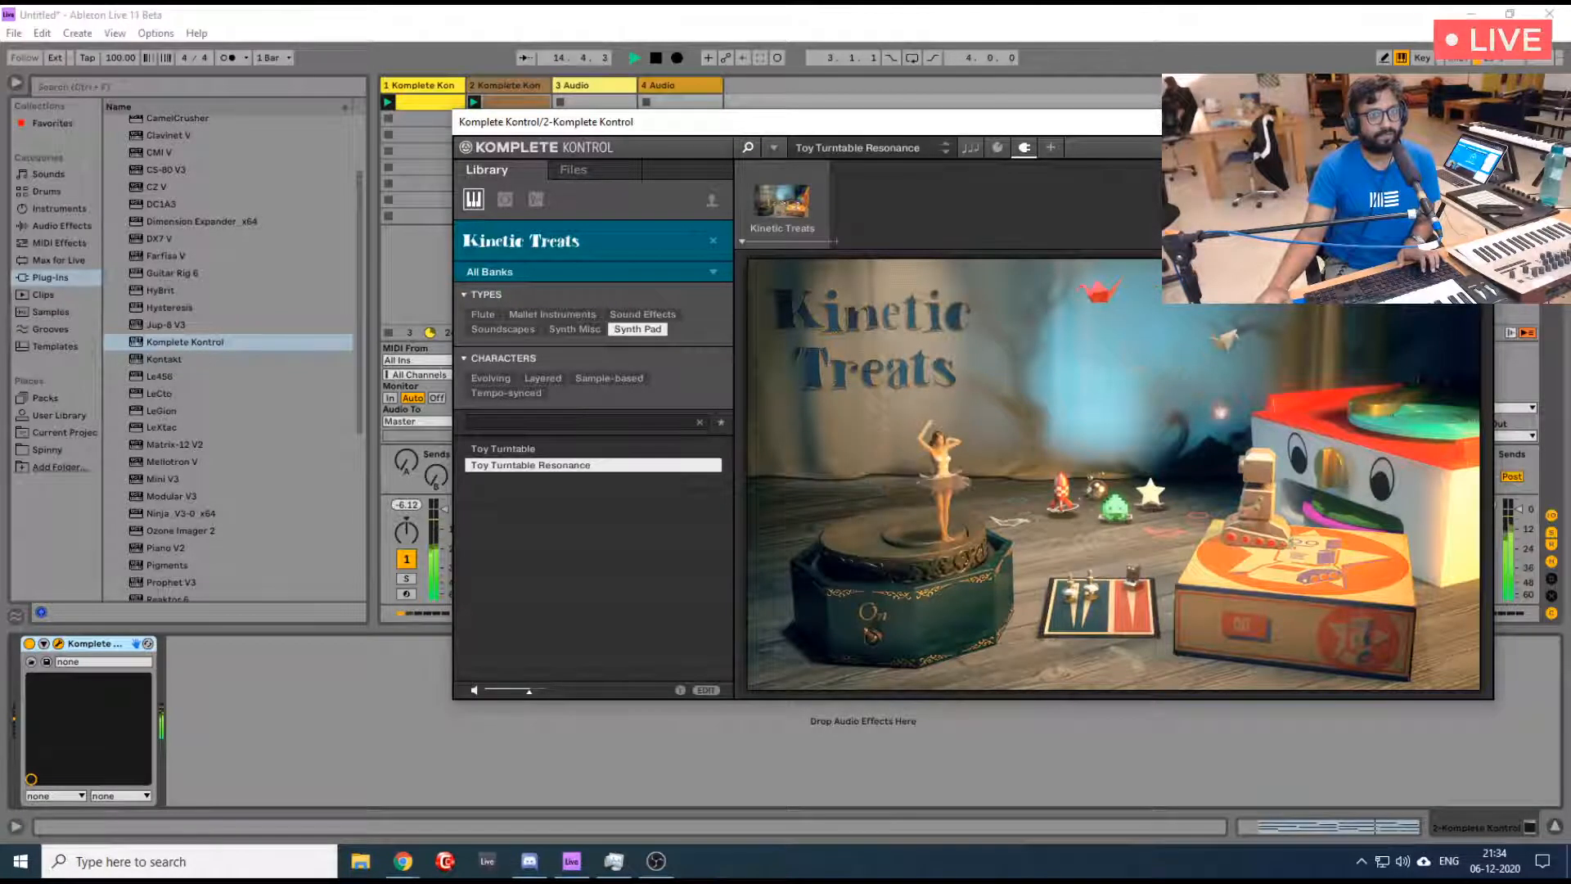
left_click(1474, 122)
key("space")
- Add a third Komplete Kontrol MIDI track, filter it to Kontakt Drums and preview the presets from 091 - Coral to Drum Machine - DrumTraks
left_click(514, 87)
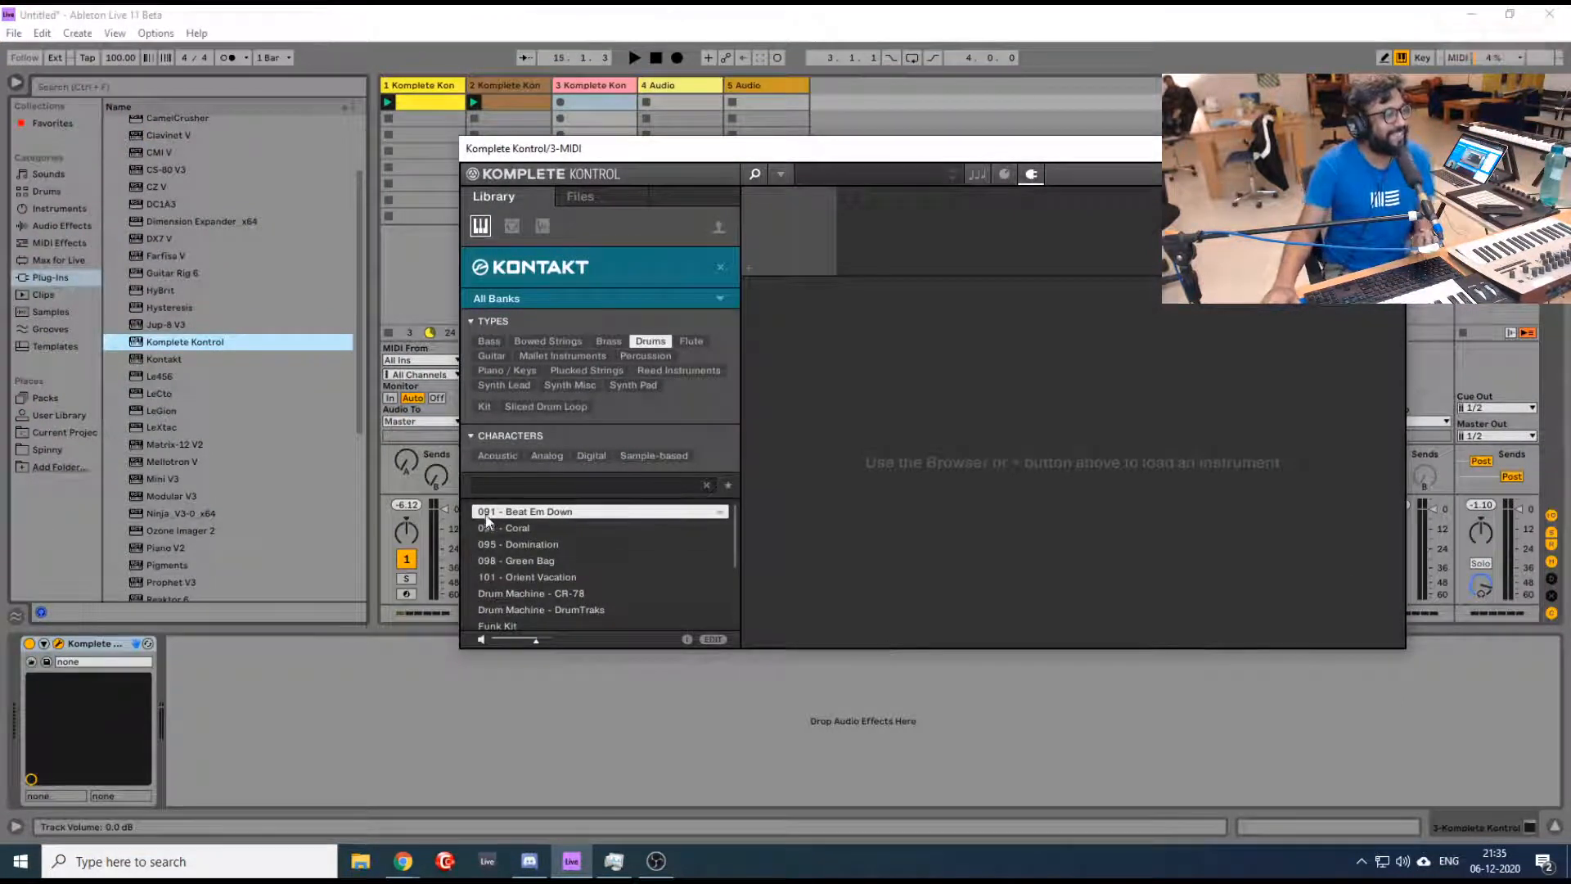
left_click(548, 529)
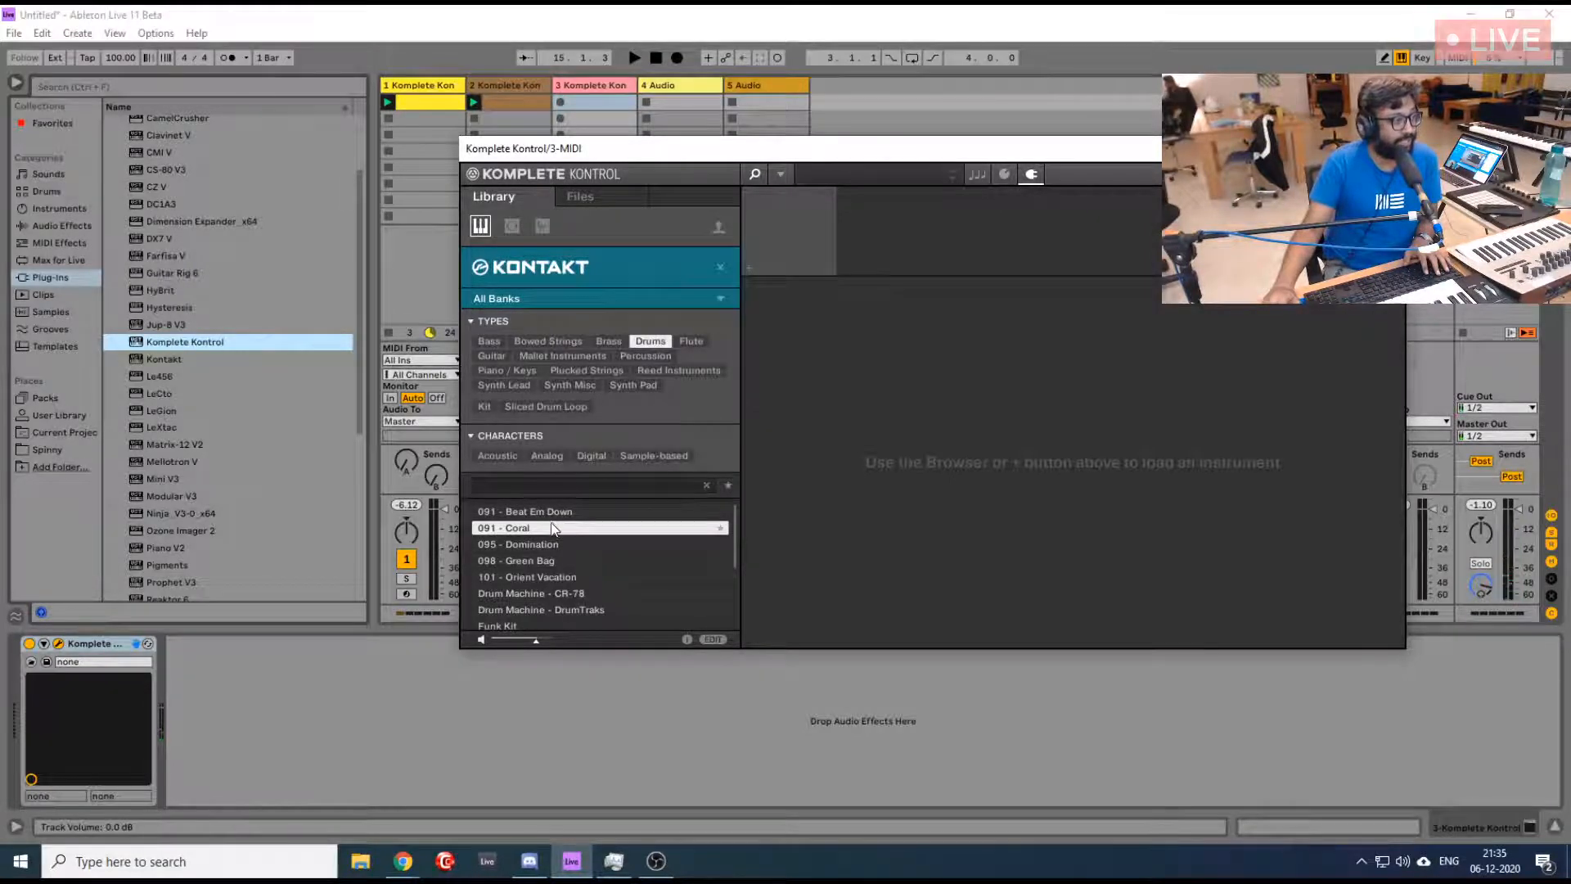
left_click(540, 544)
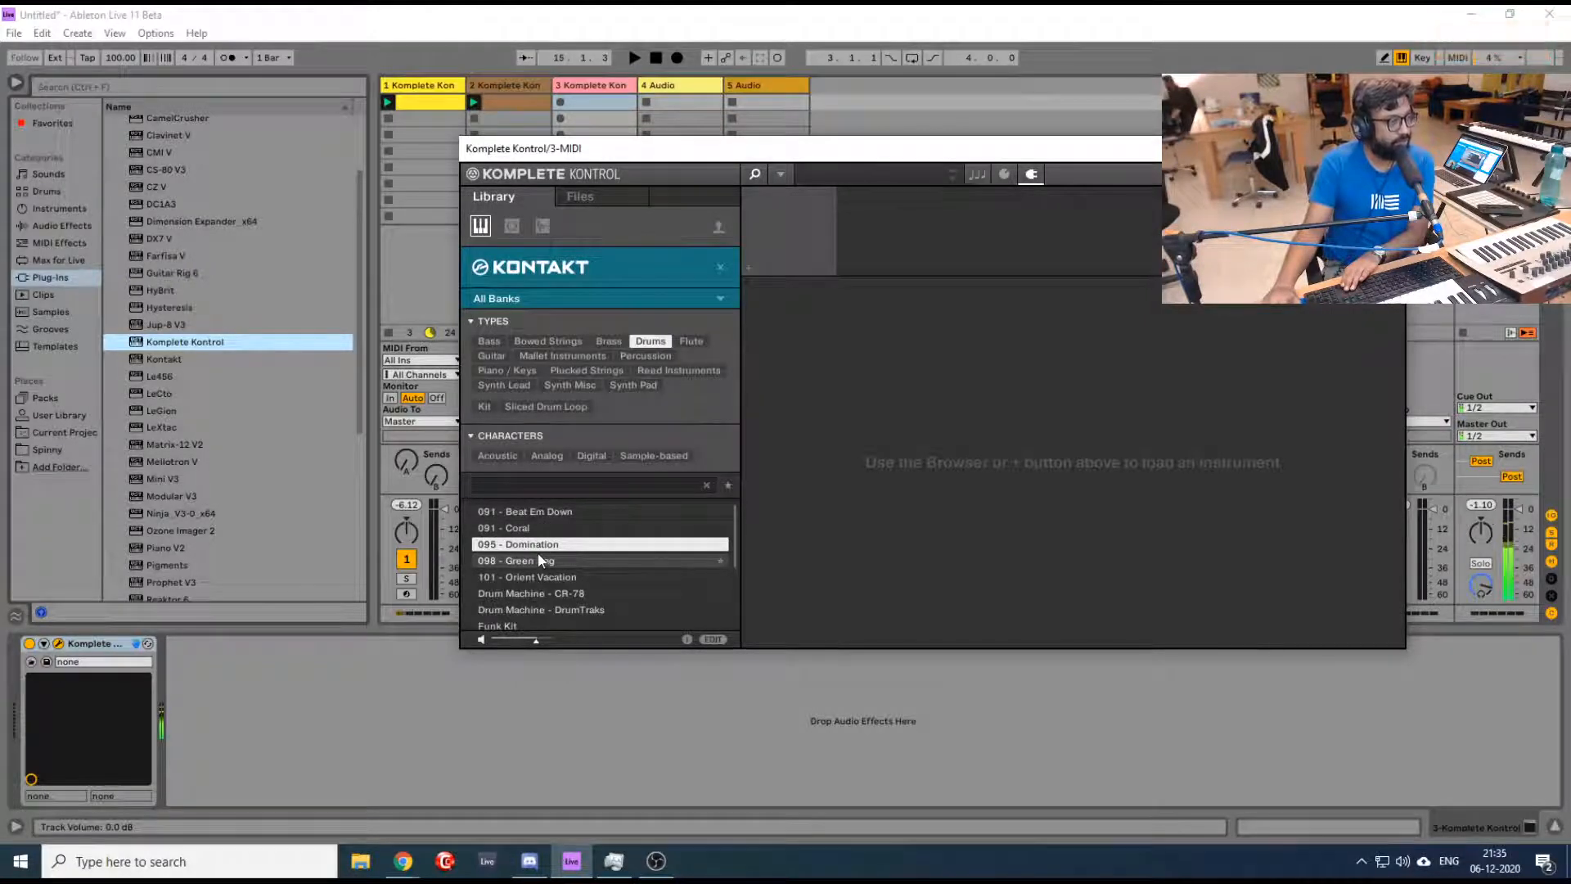
left_click(538, 559)
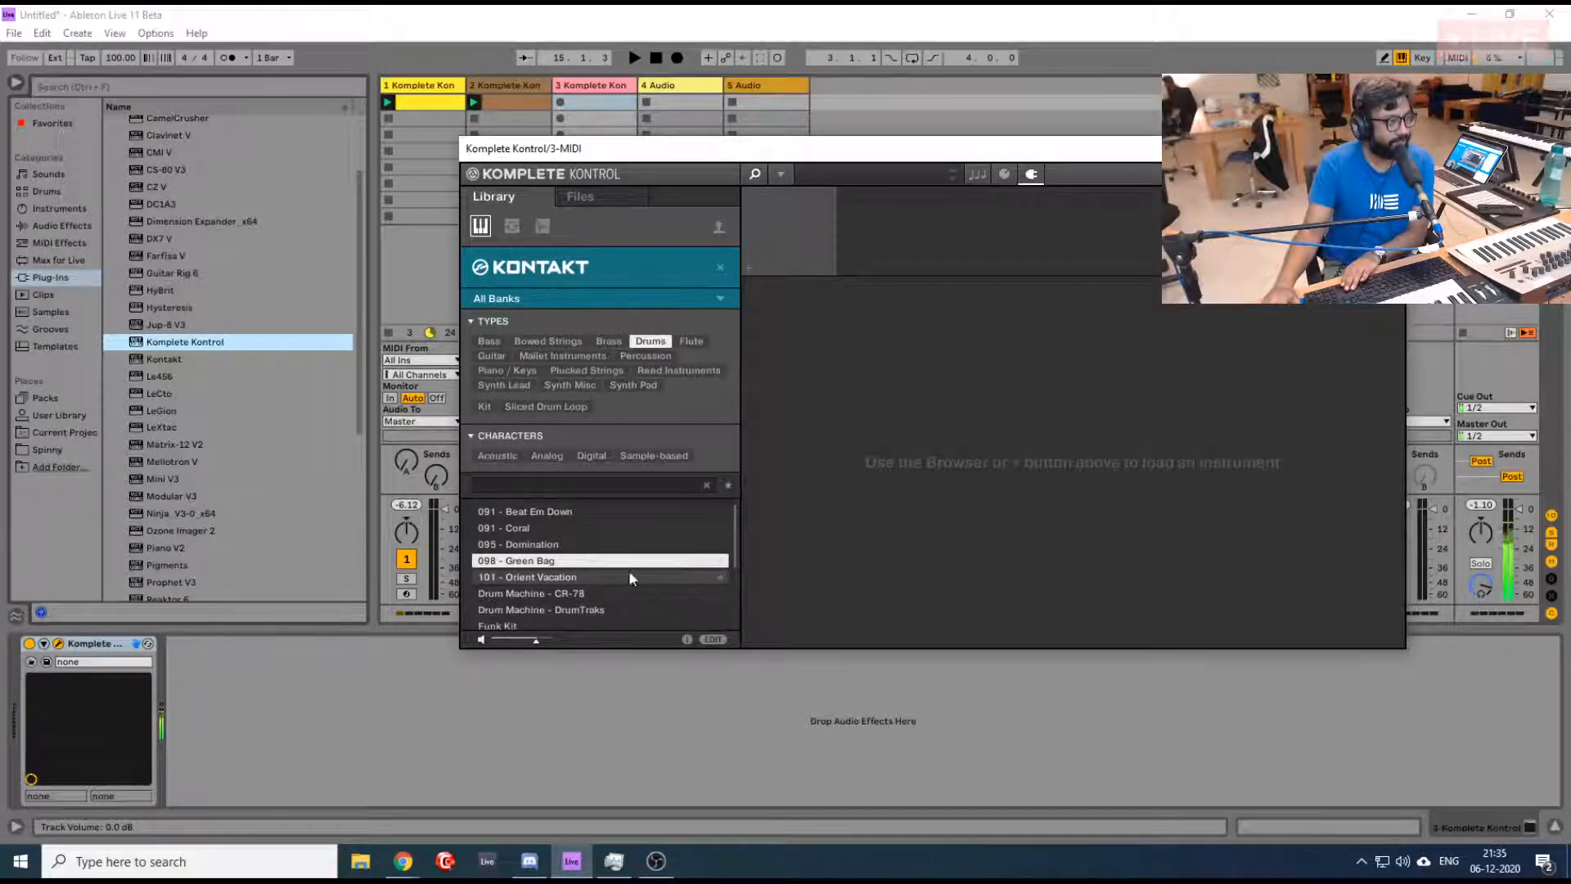
key("Down")
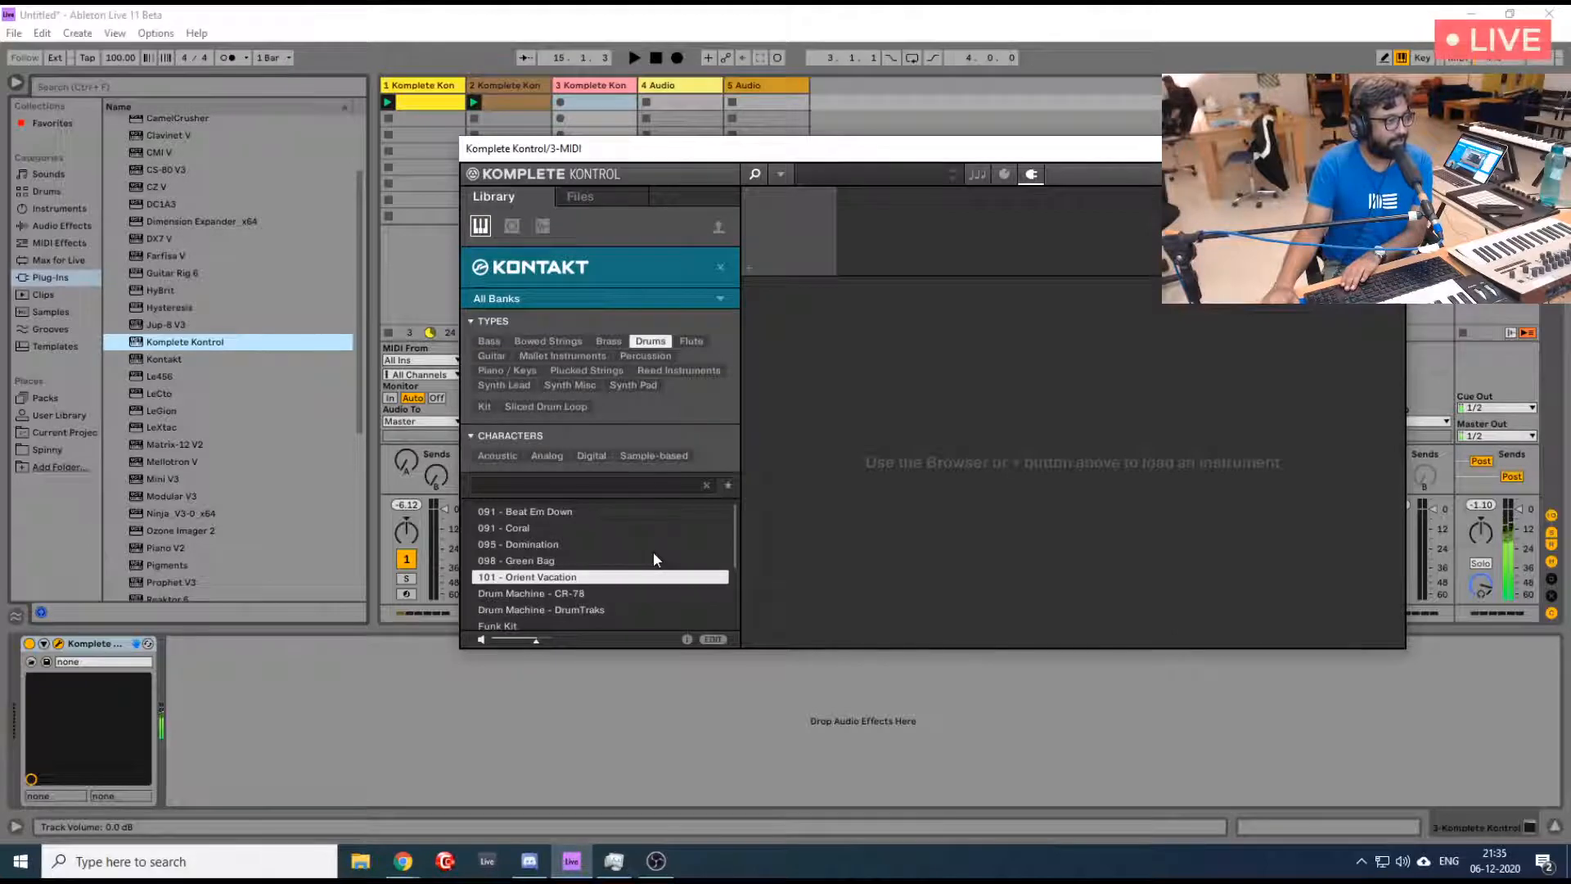
key("Down")
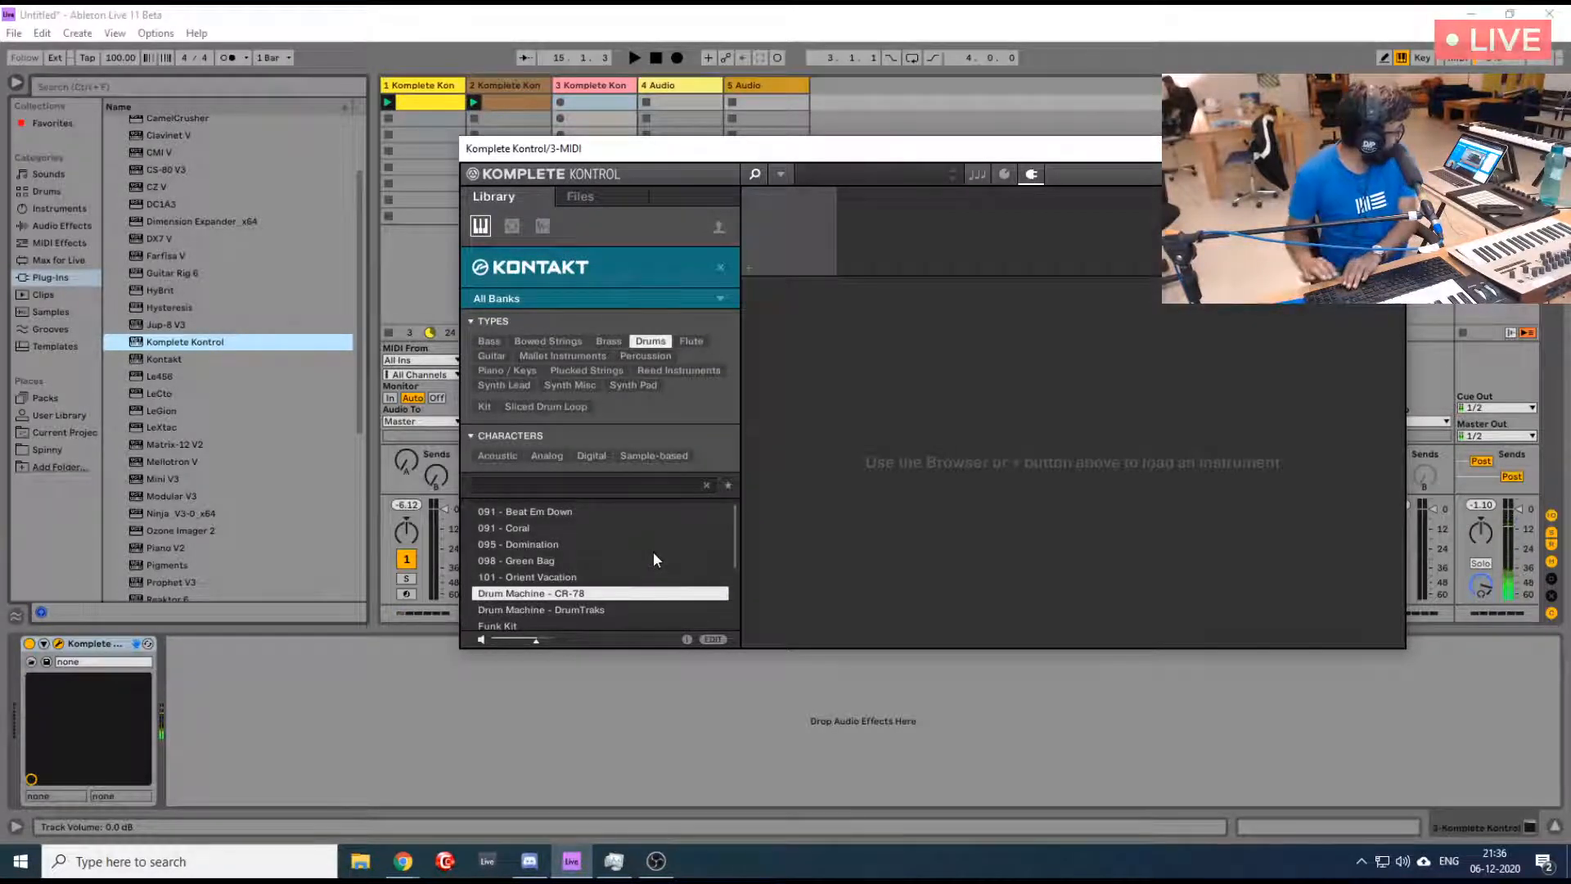
key("Down")
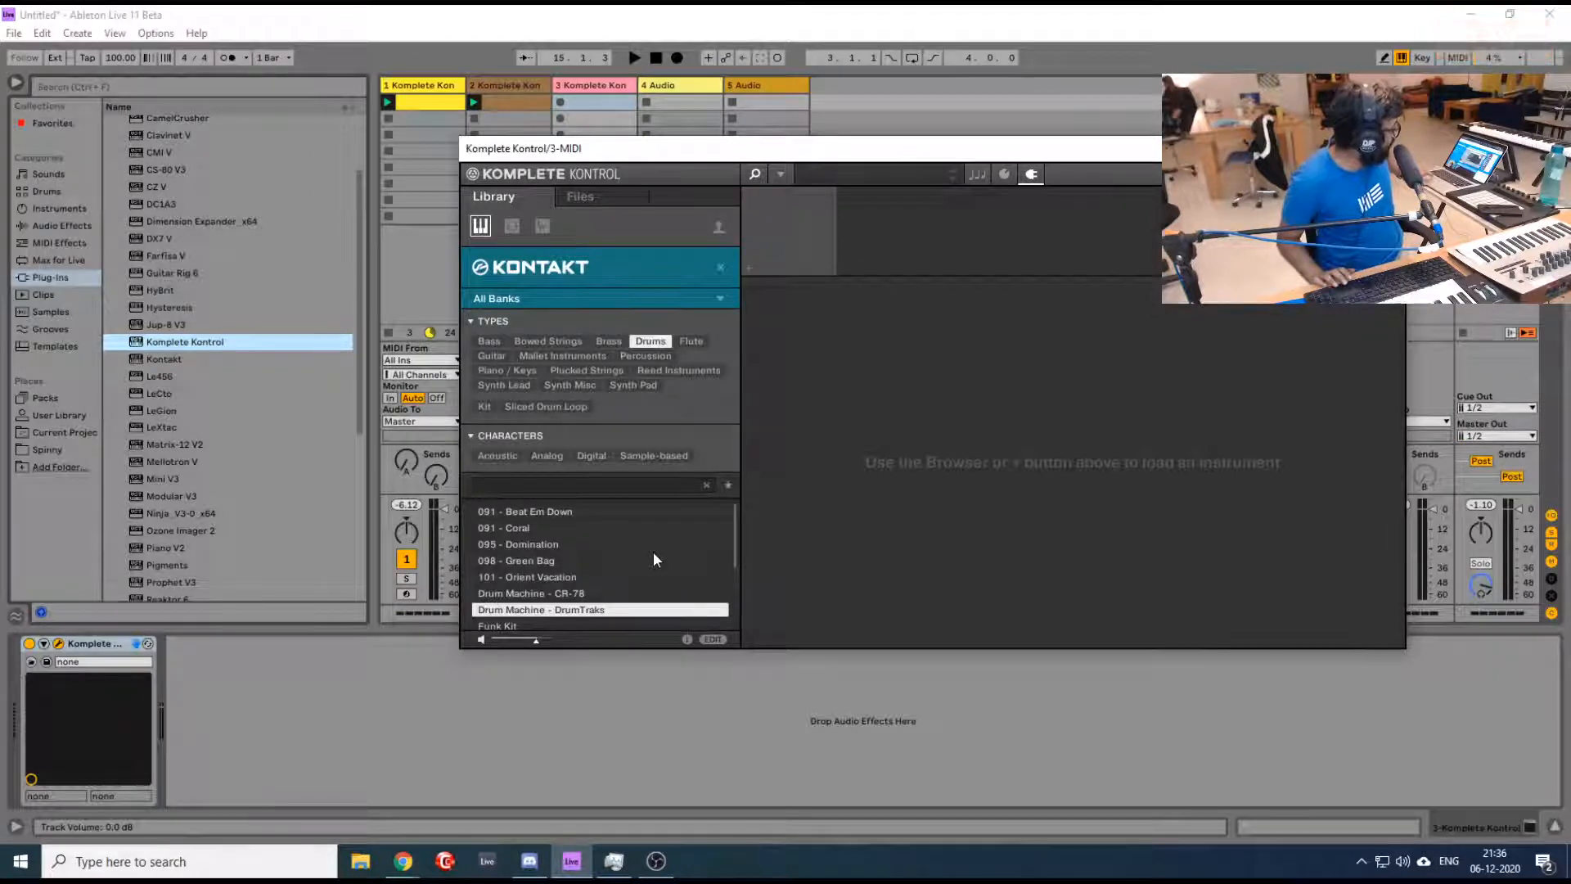
- Preview the remaining drum presets from Funk Kit to Toys - Rapman Drum Kit and load 091 - Coral
key("Down")
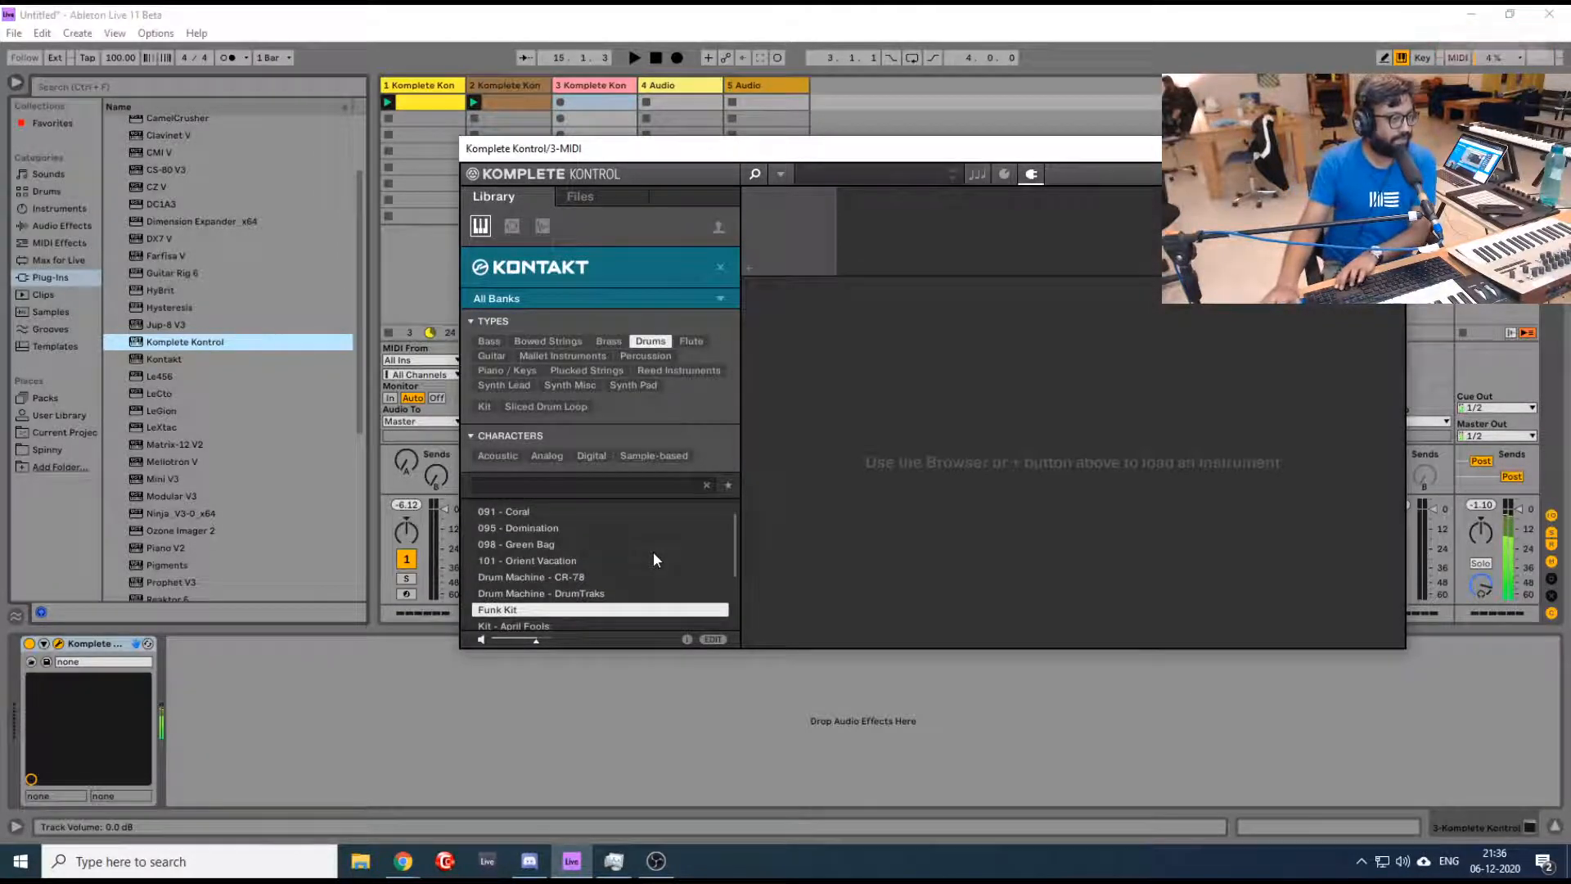
key("Down")
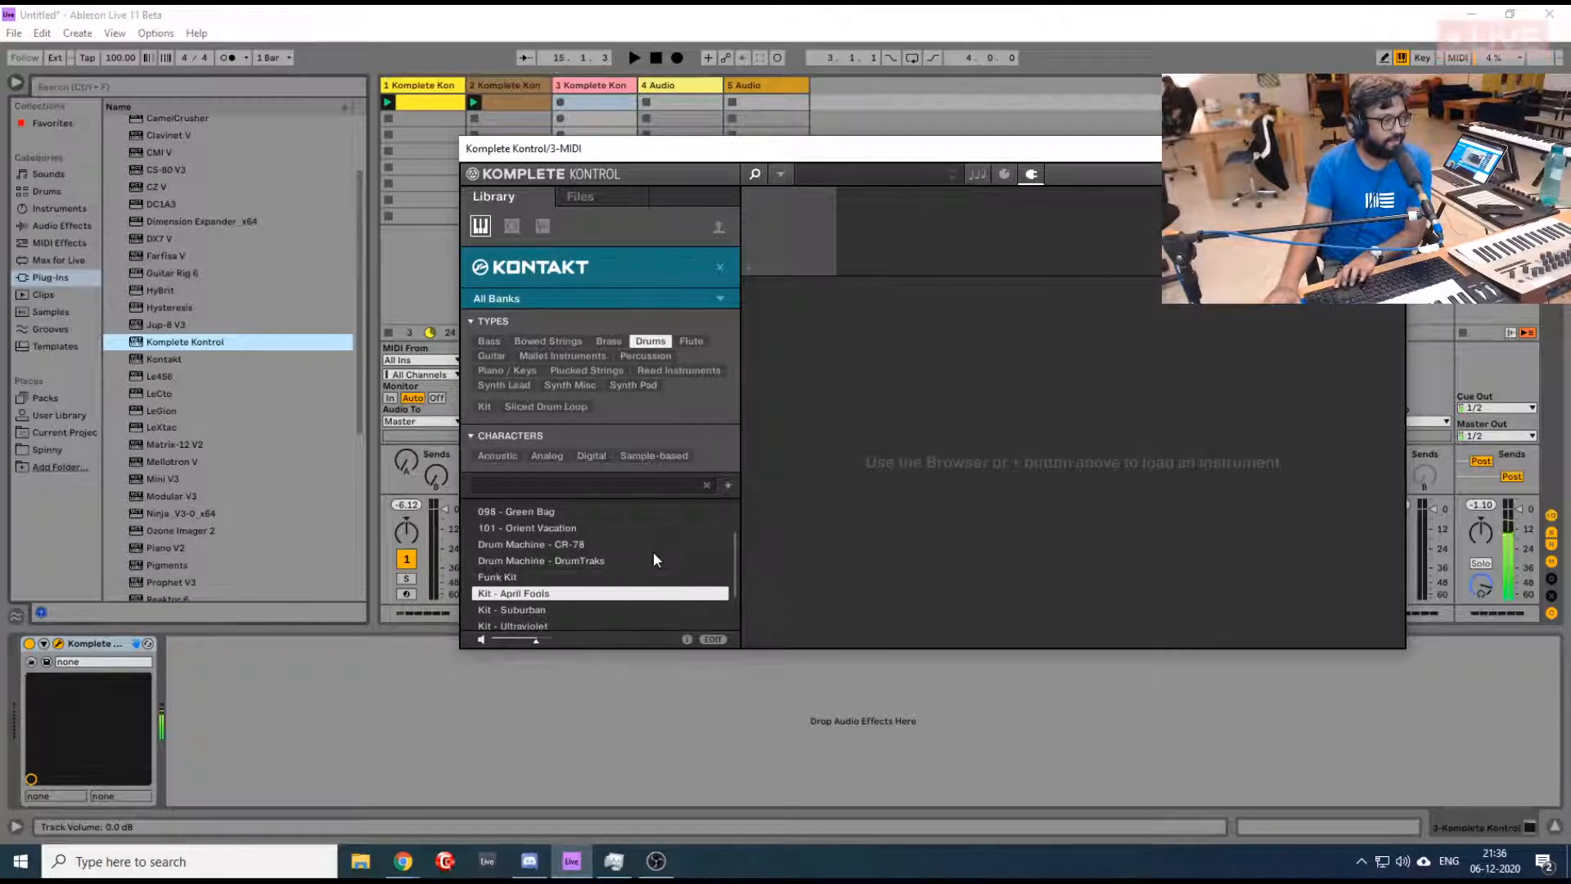
key("Down")
key("Down")
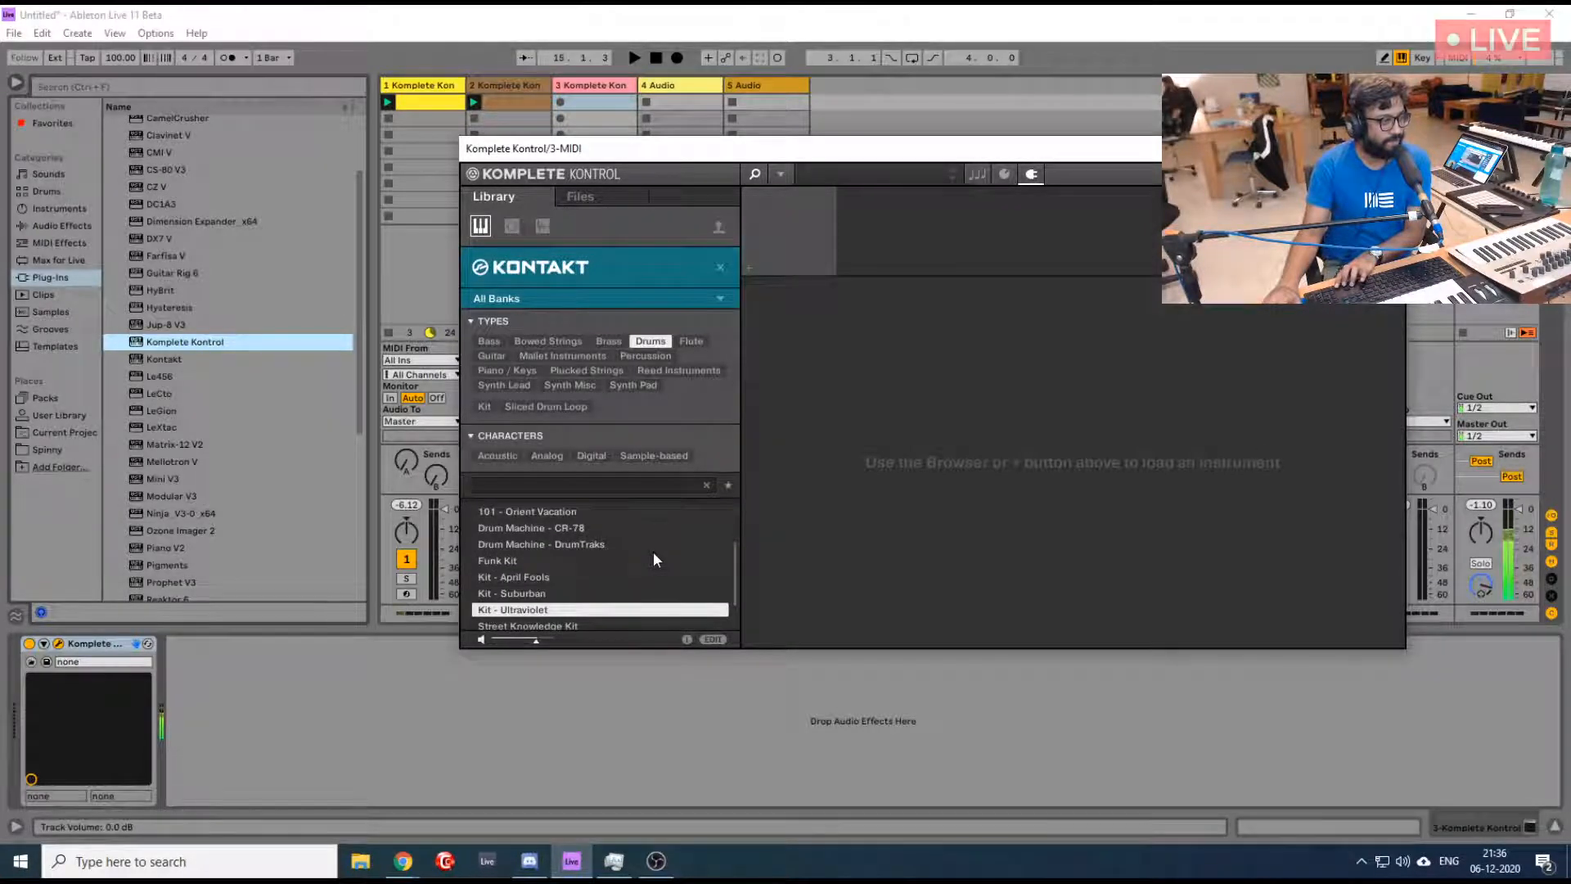
key("Down")
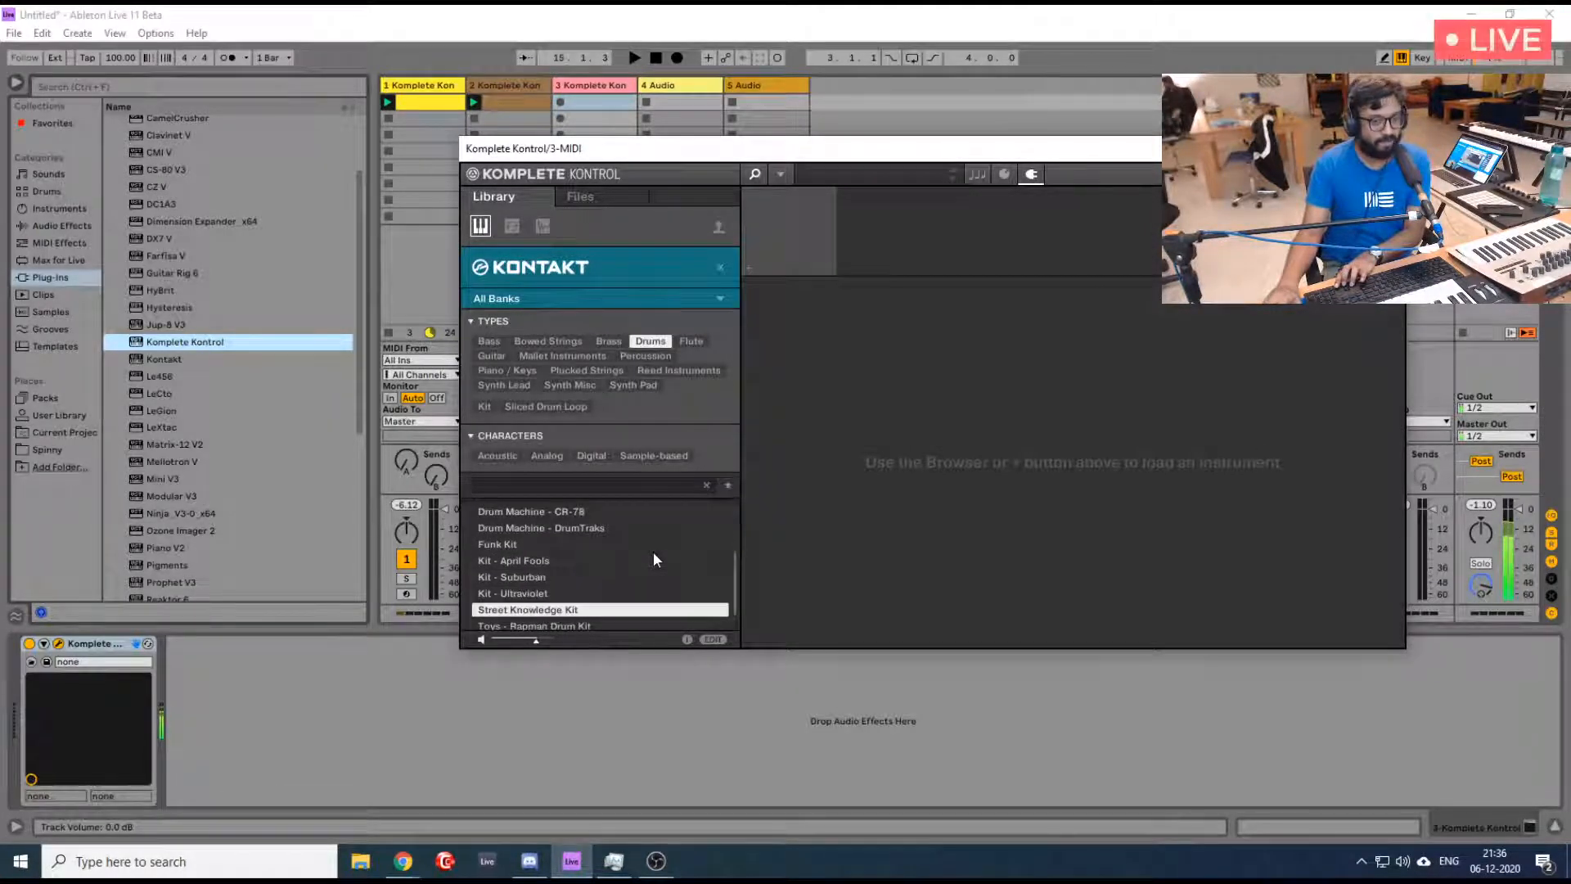
key("Down")
key("Down")
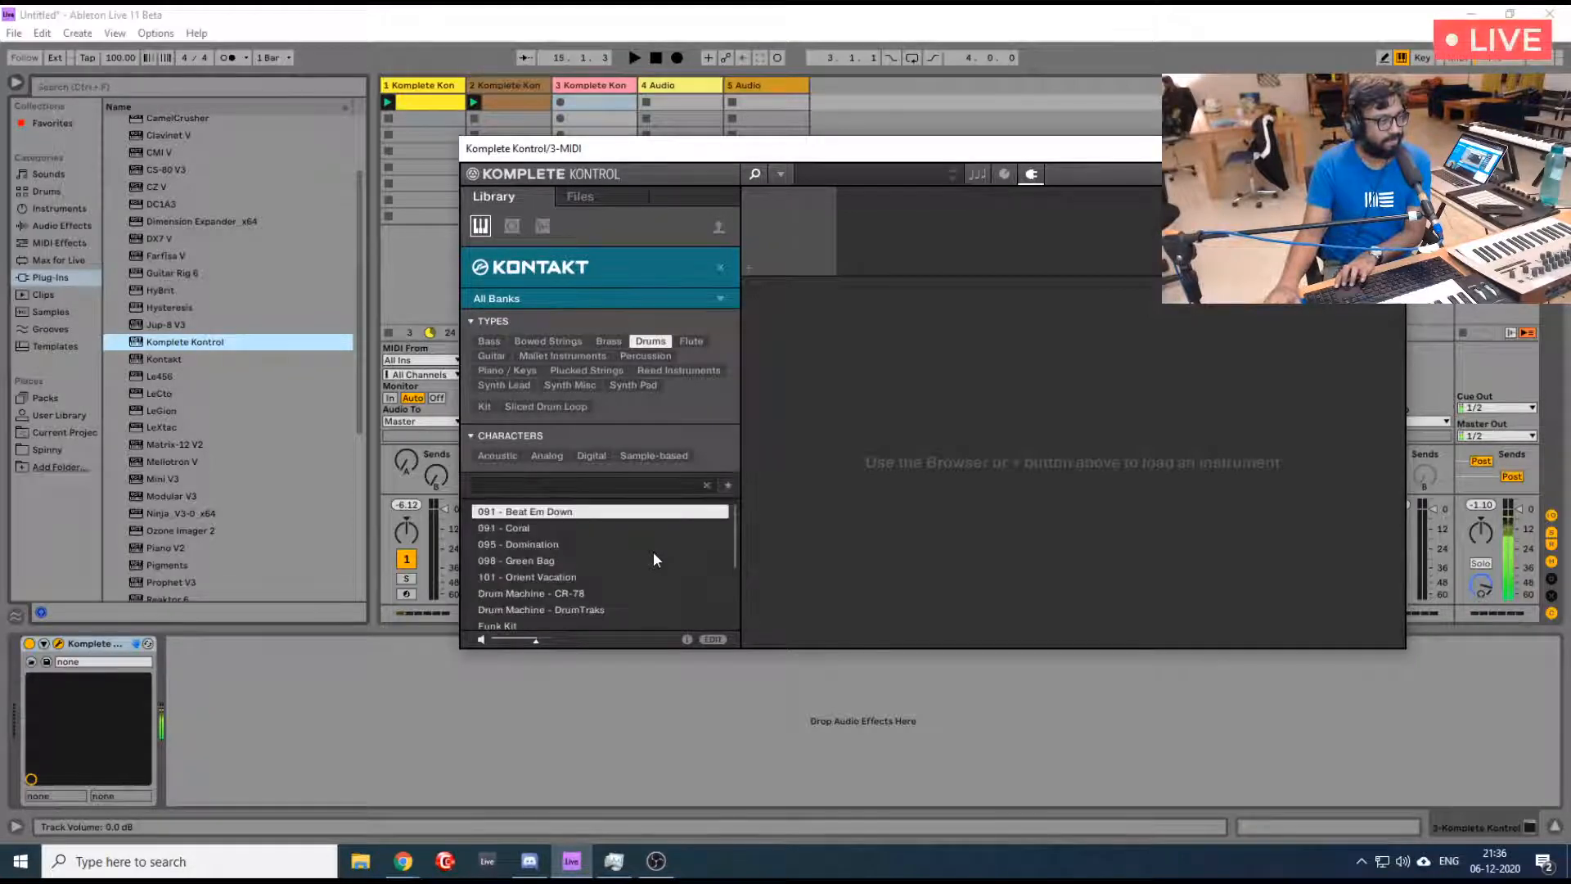
key("Down")
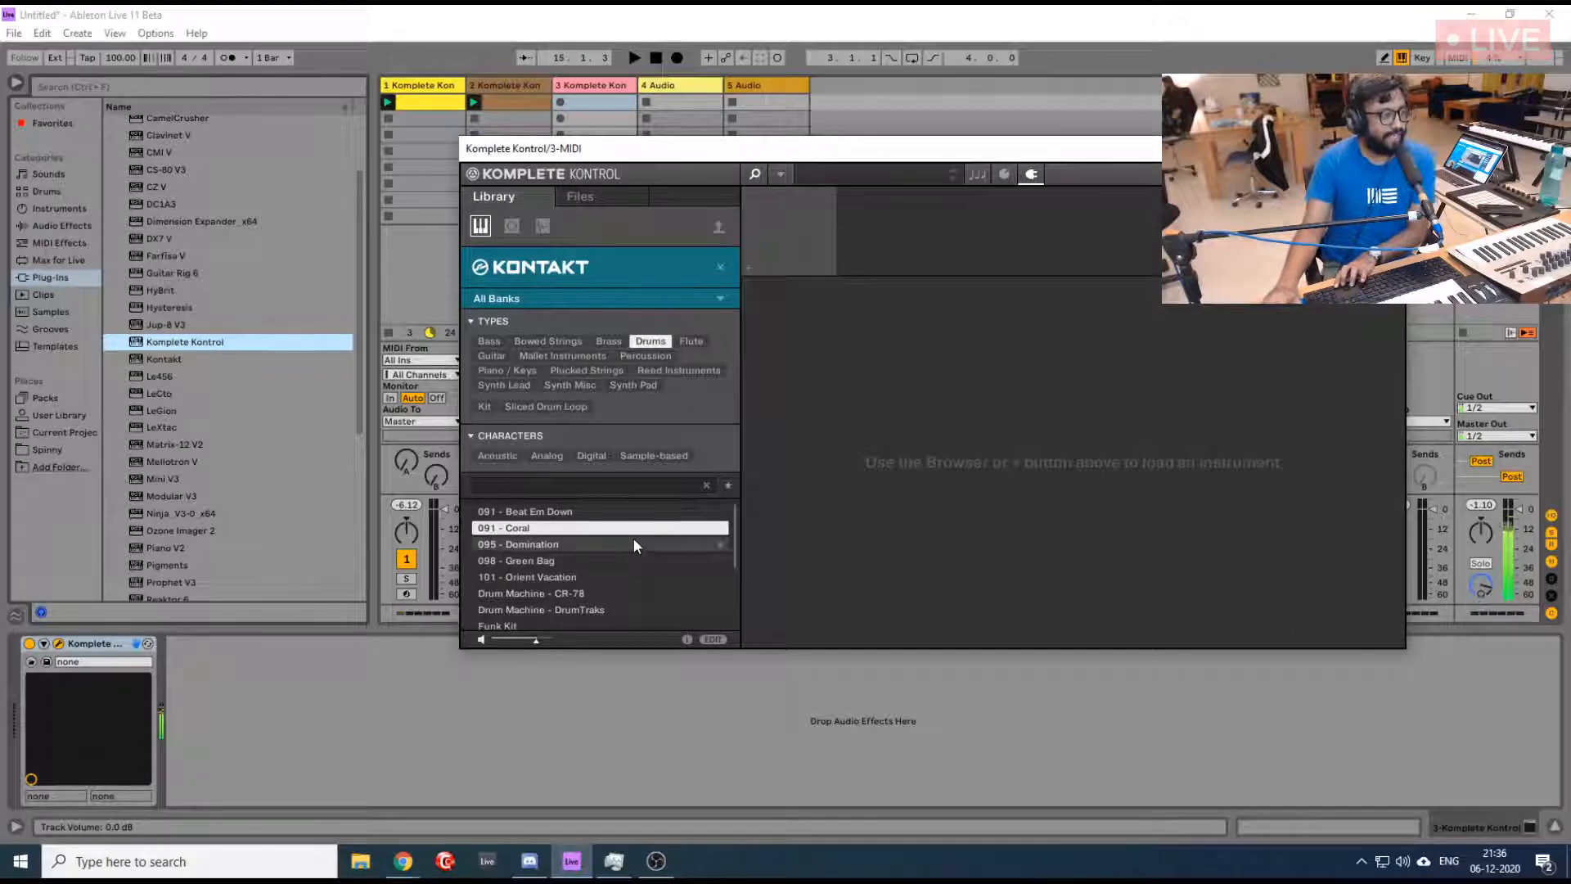
double_click(524, 528)
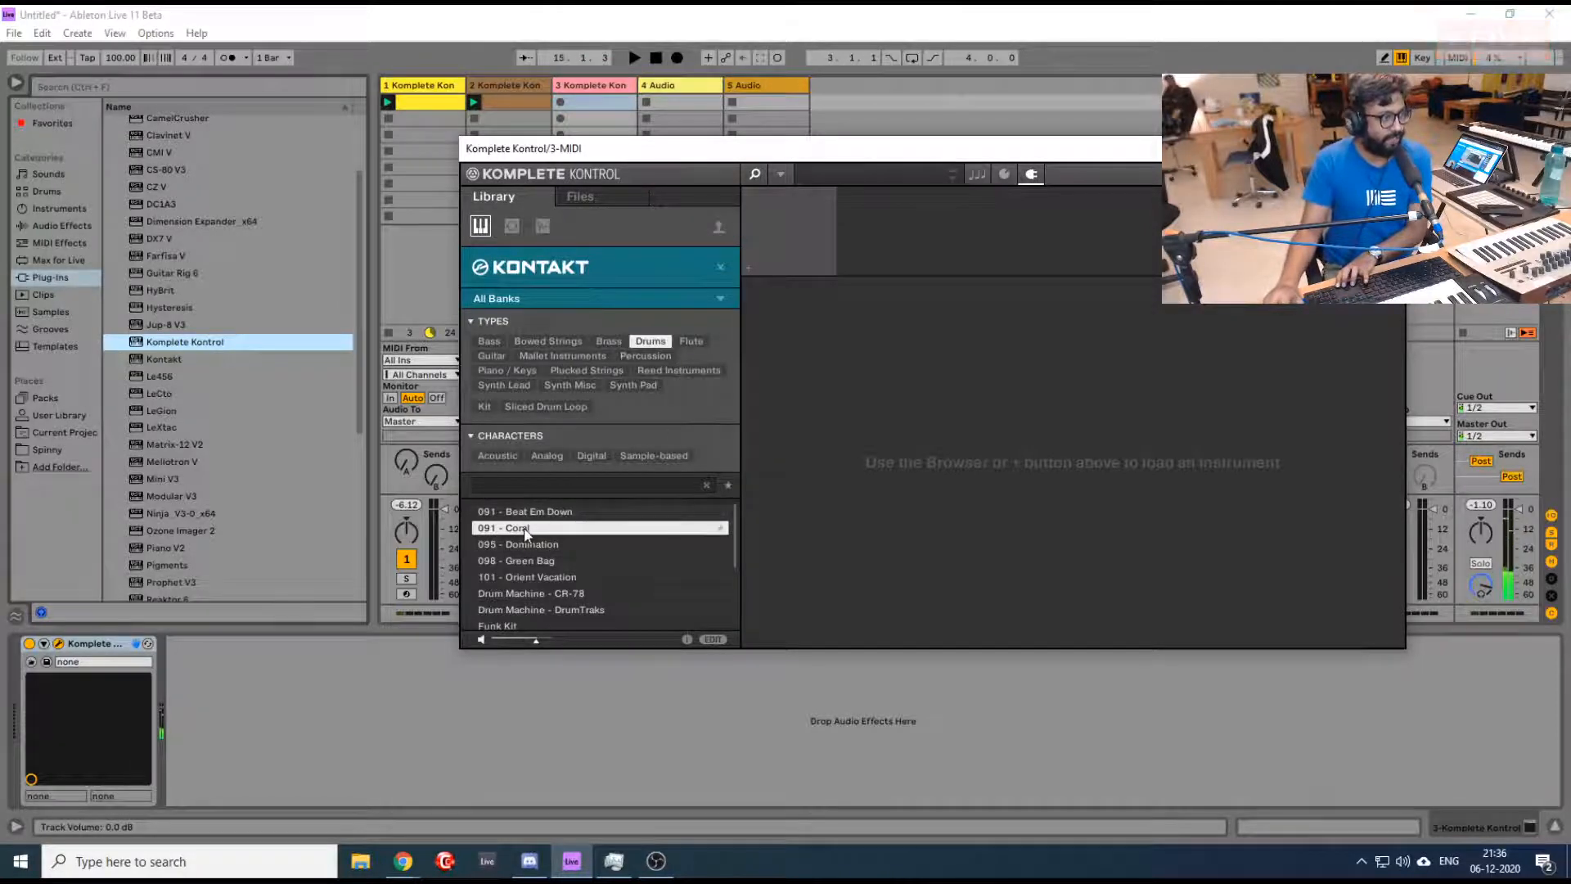
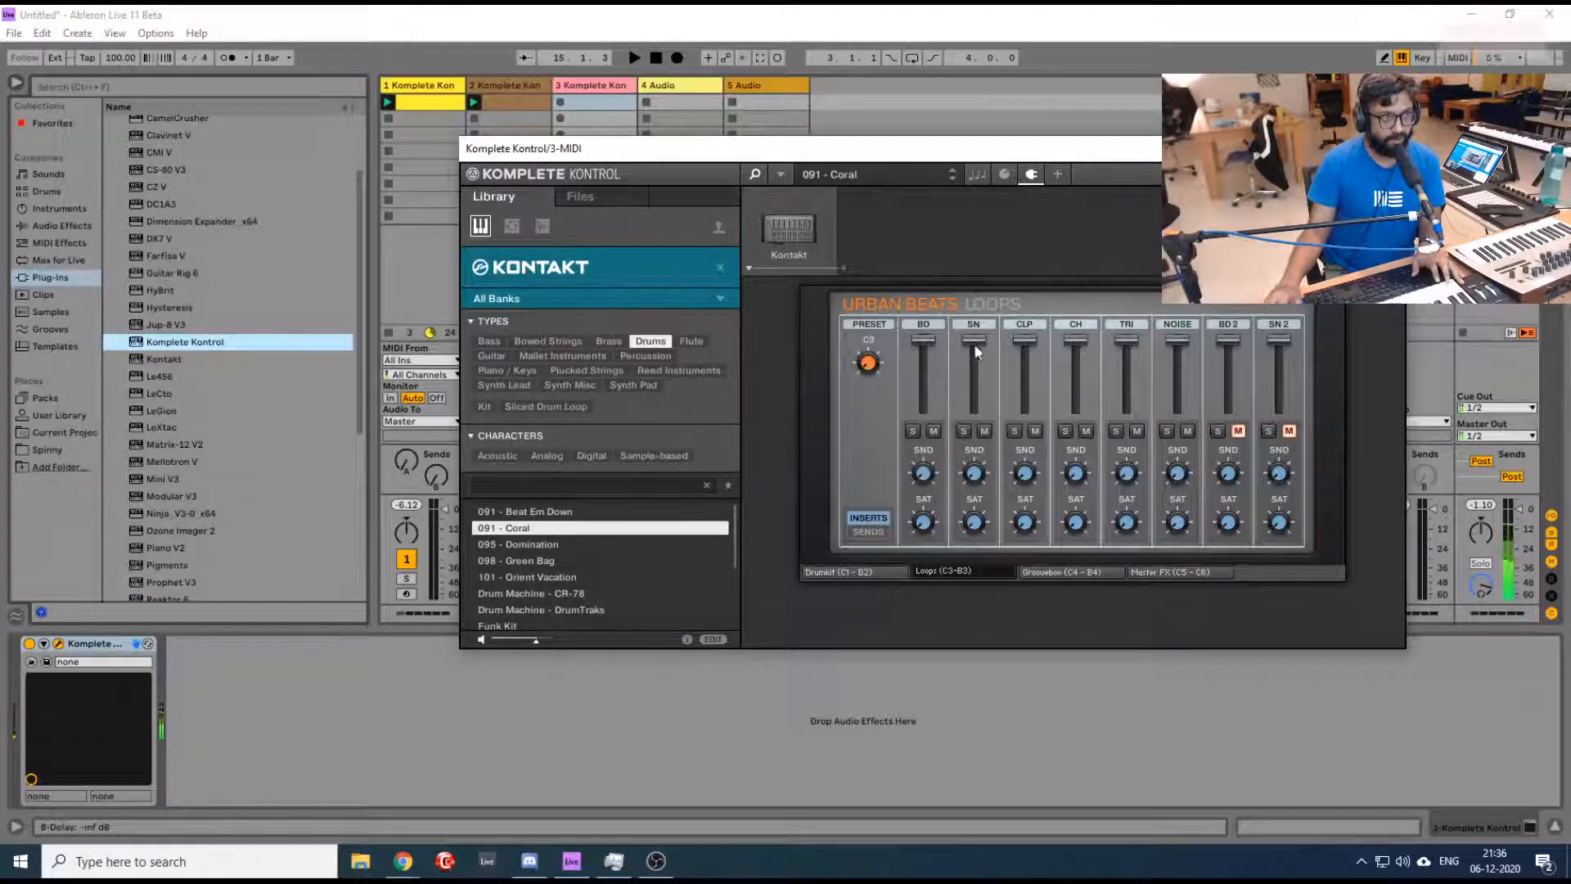
- Try the Urban Beats Loops mixer: lower and restore the SN fader, and switch its display between Sends and Inserts
left_click_drag(970, 337, 996, 522)
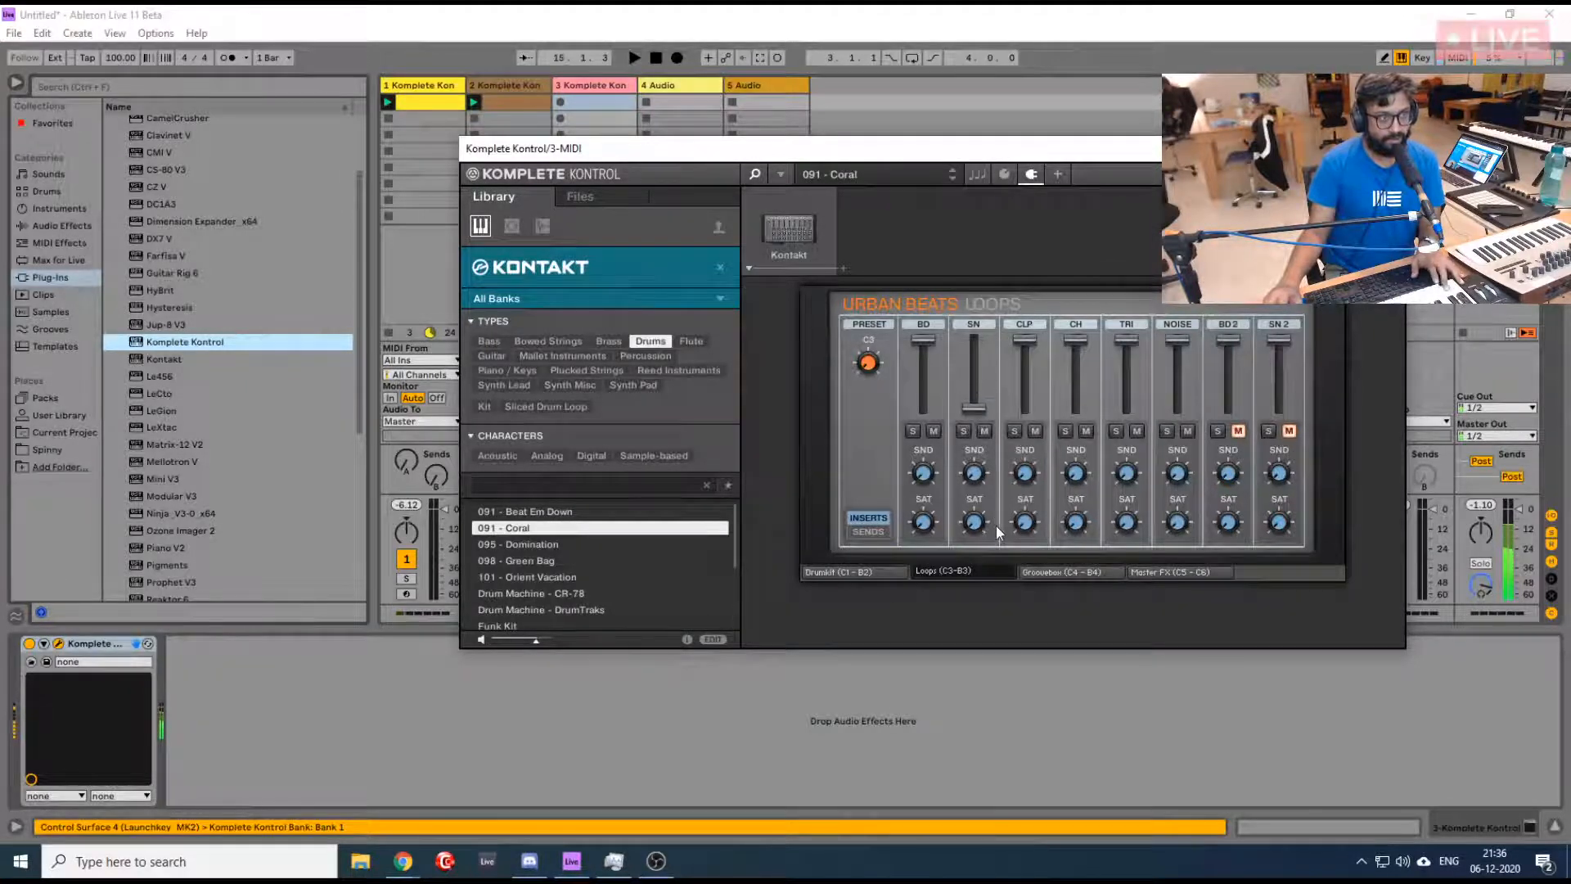
left_click_drag(974, 409, 949, 262)
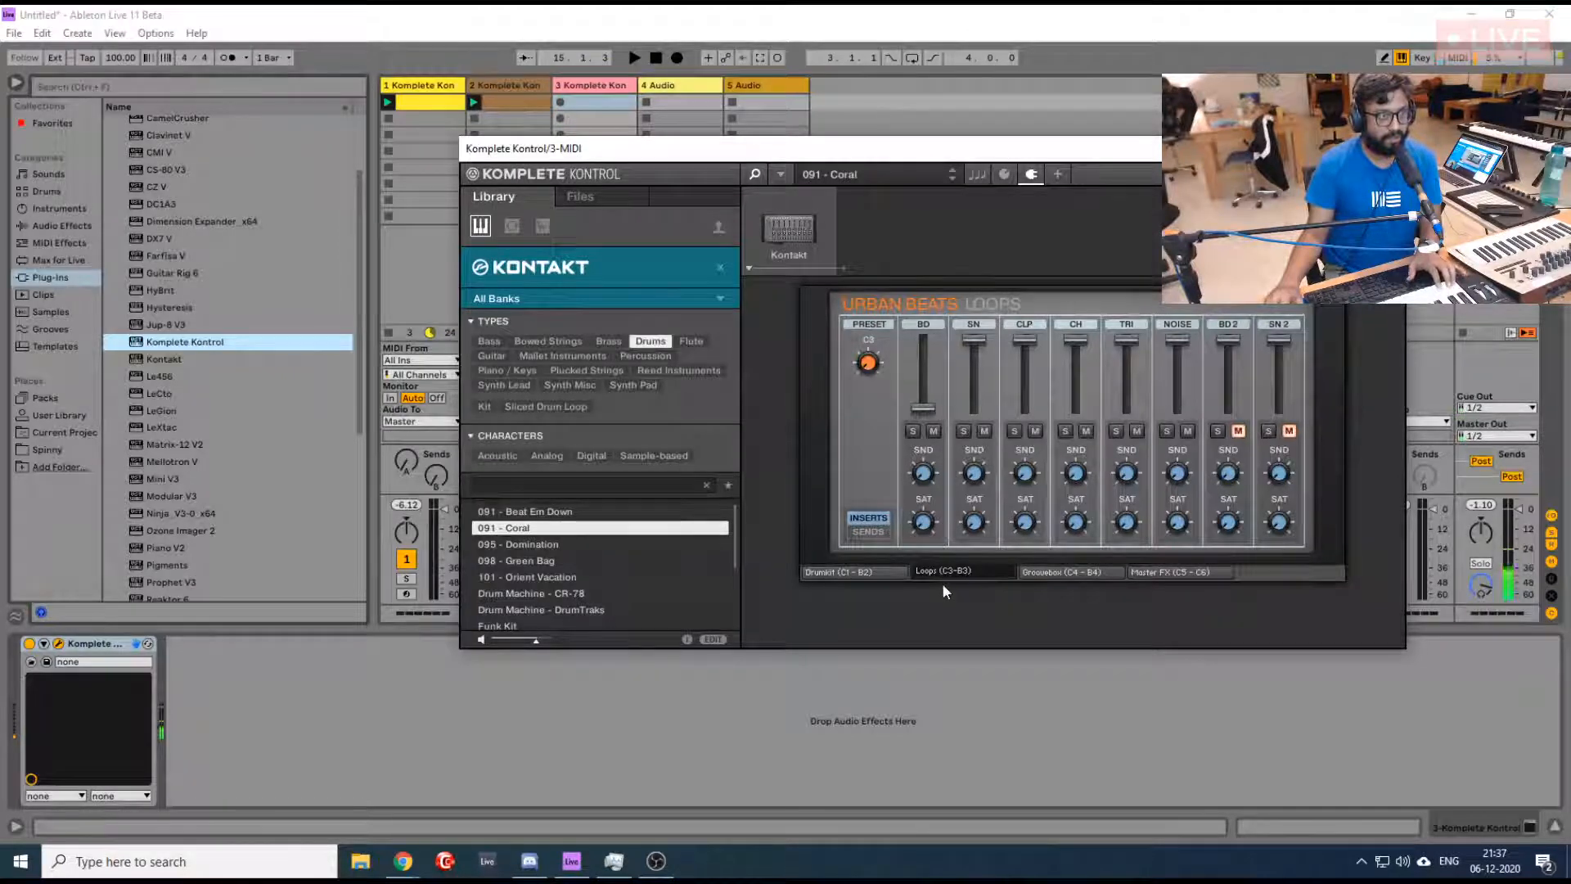
left_click(869, 532)
left_click(869, 518)
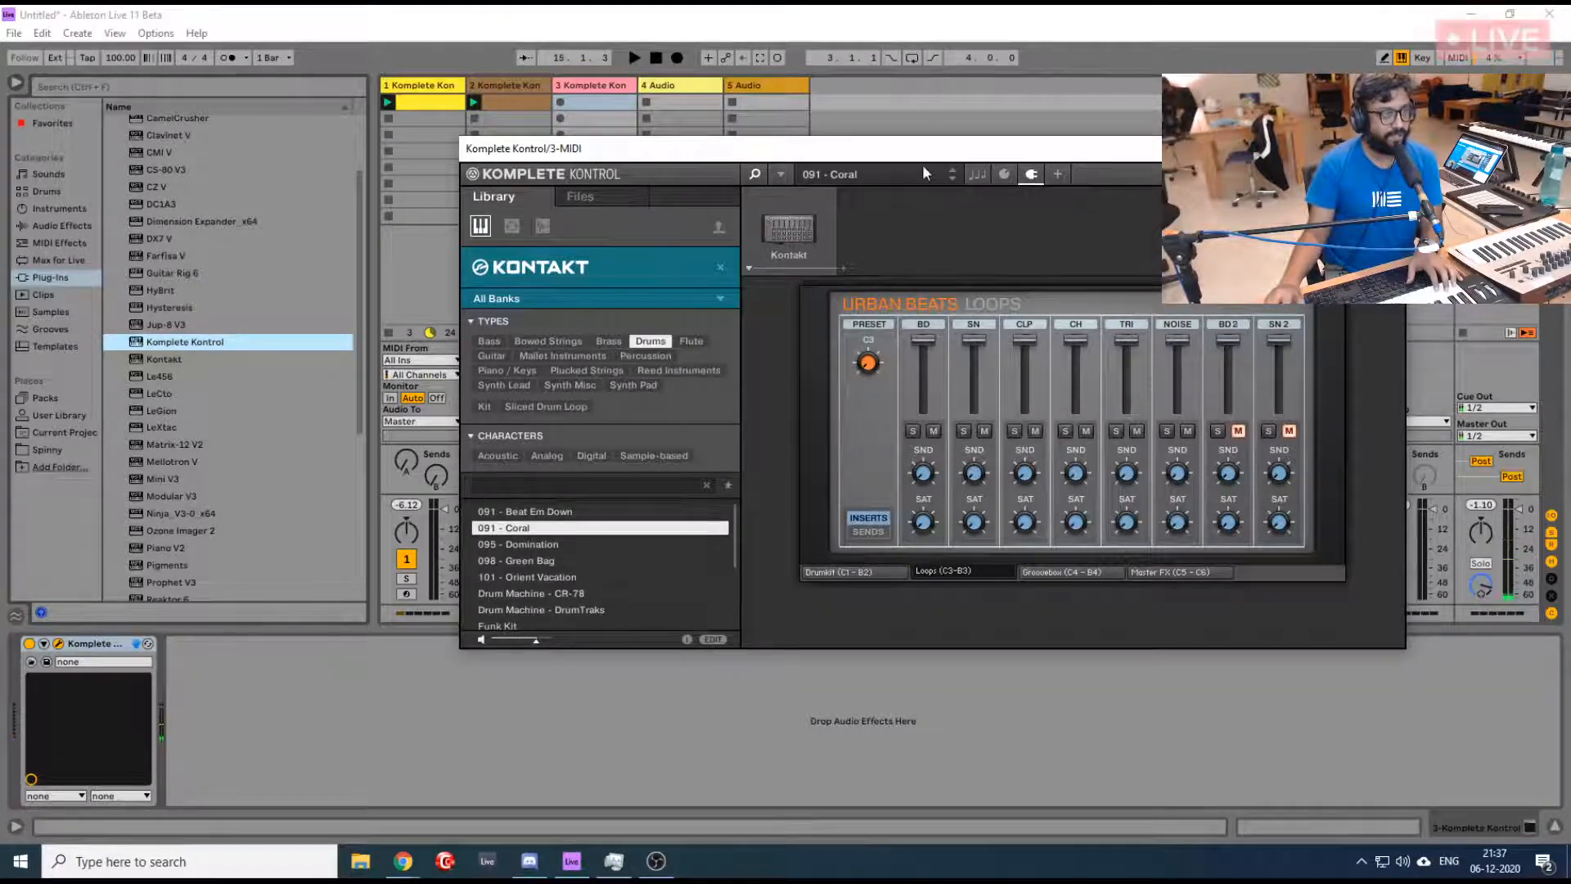
- Turn on the metronome, start playback and slightly lower the volume of Komplete Kontrol tracks 1 and 2 together
left_click_drag(917, 153, 1563, 98)
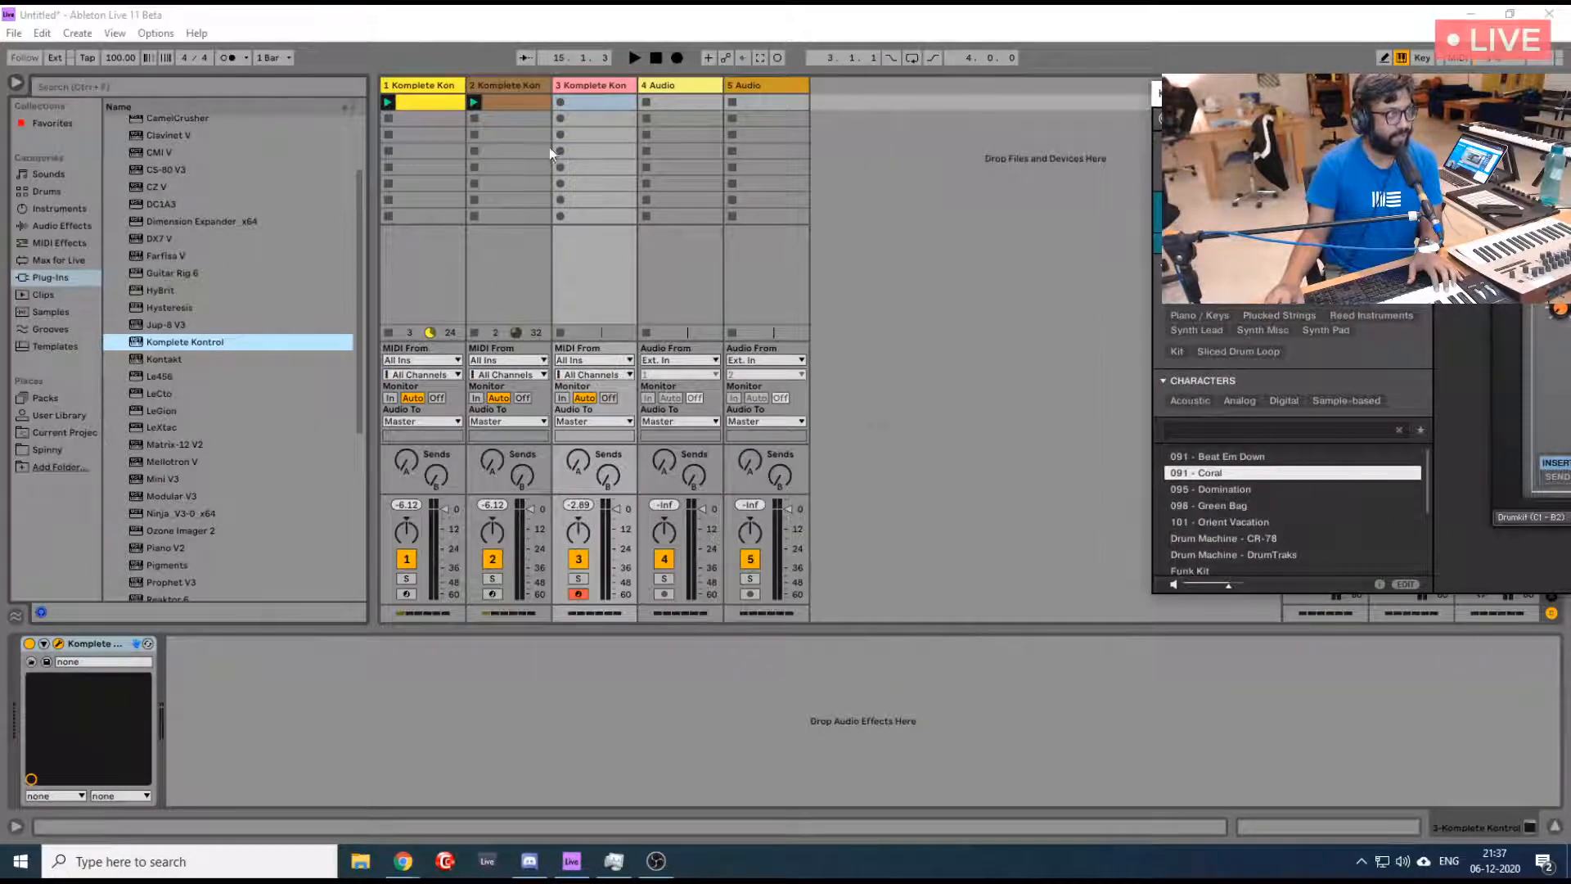
left_click(228, 58)
key("space")
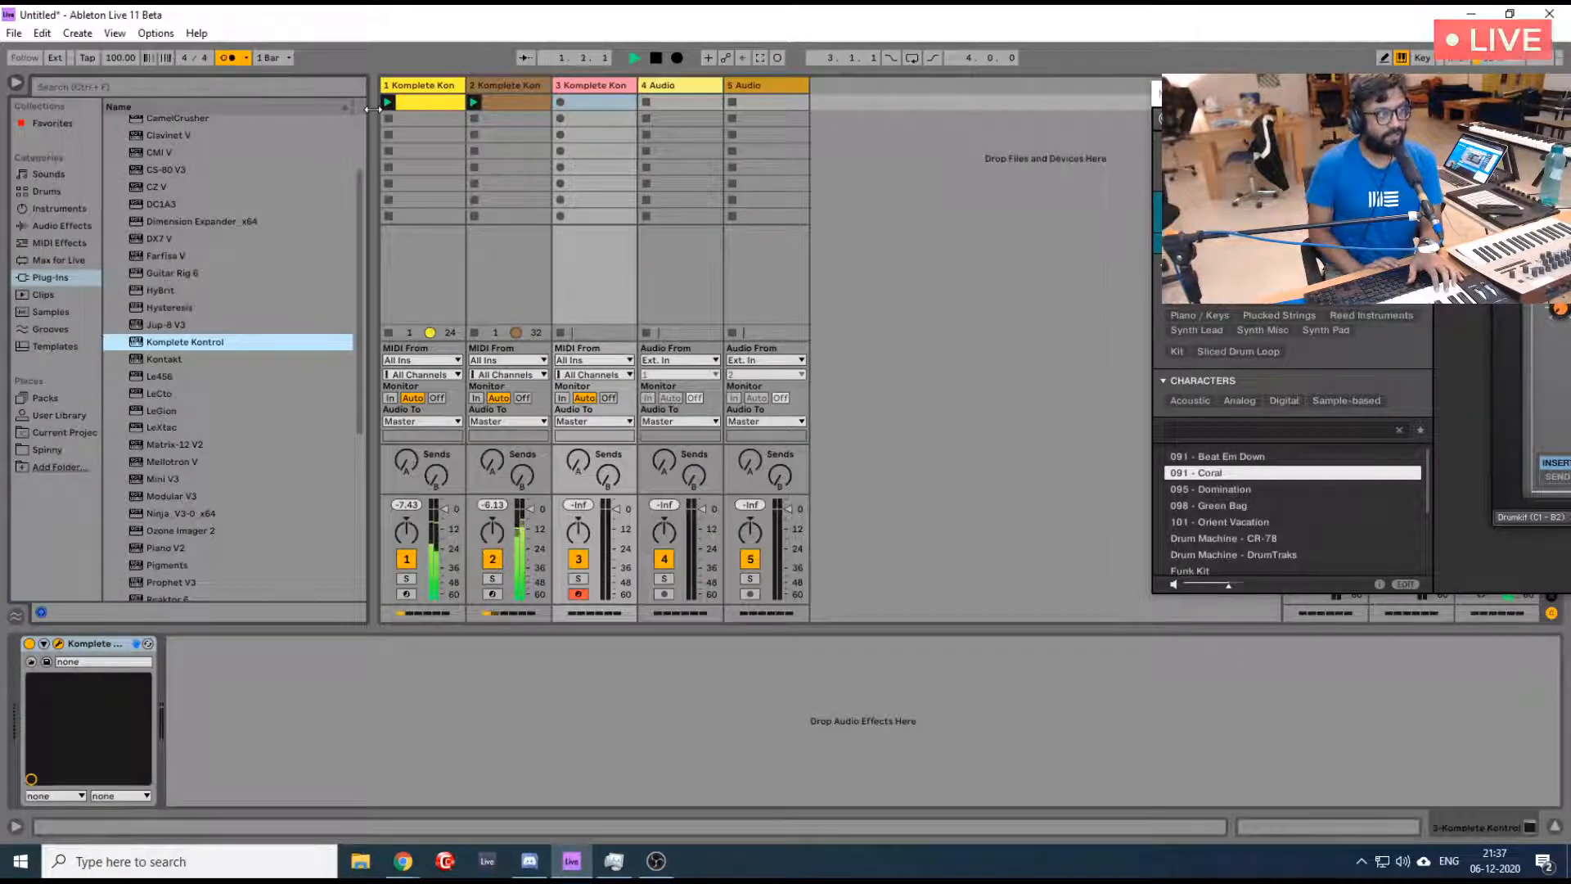
left_click(417, 86)
left_click(501, 85, "shift")
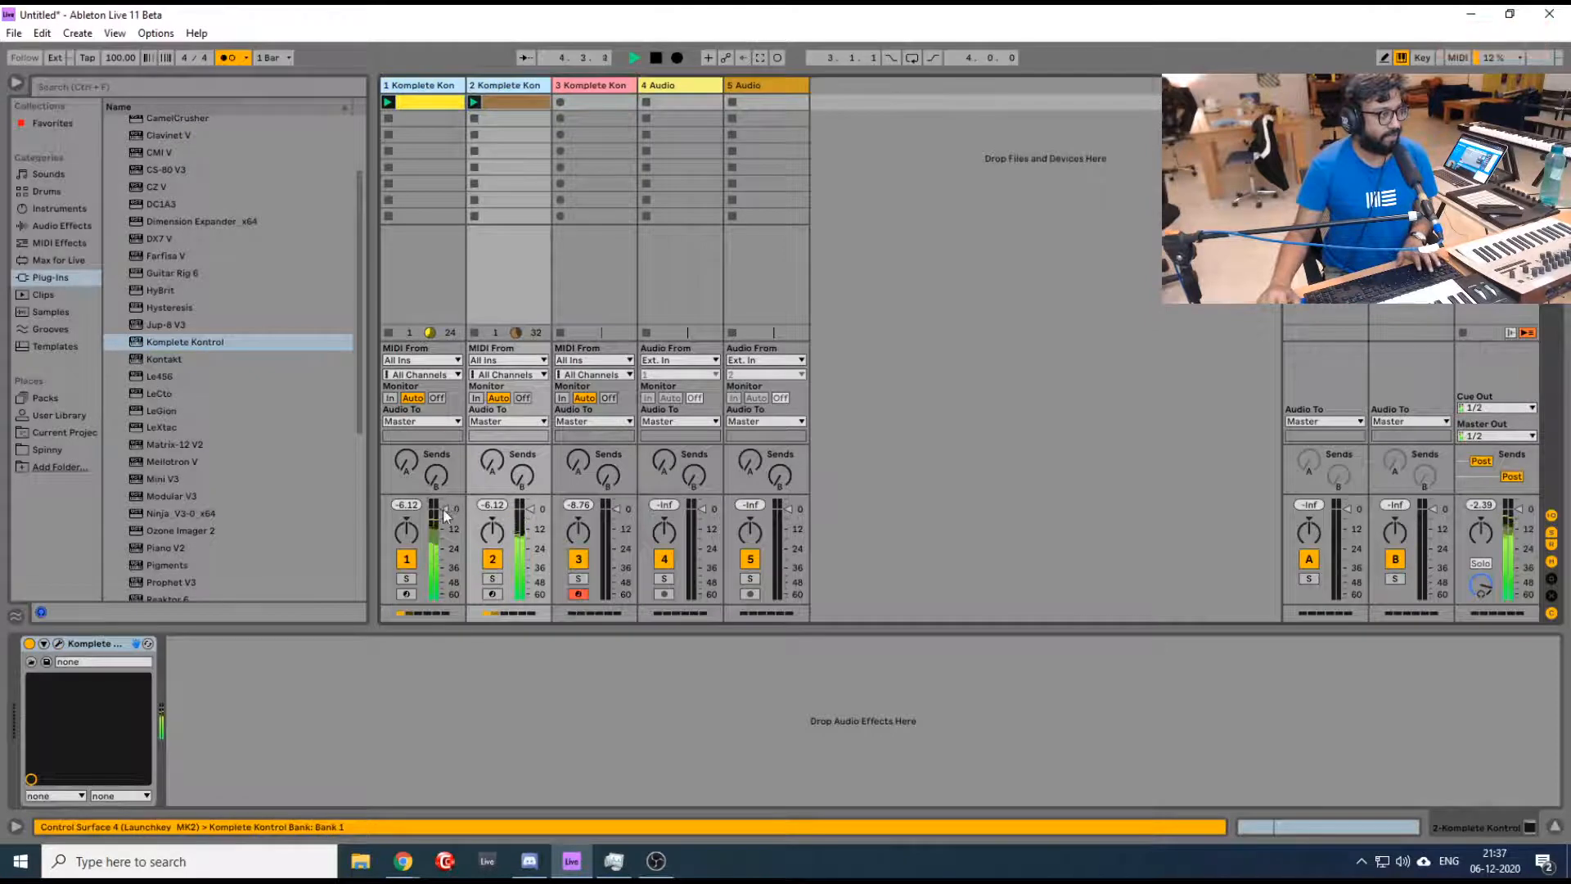
left_click_drag(444, 508, 443, 518)
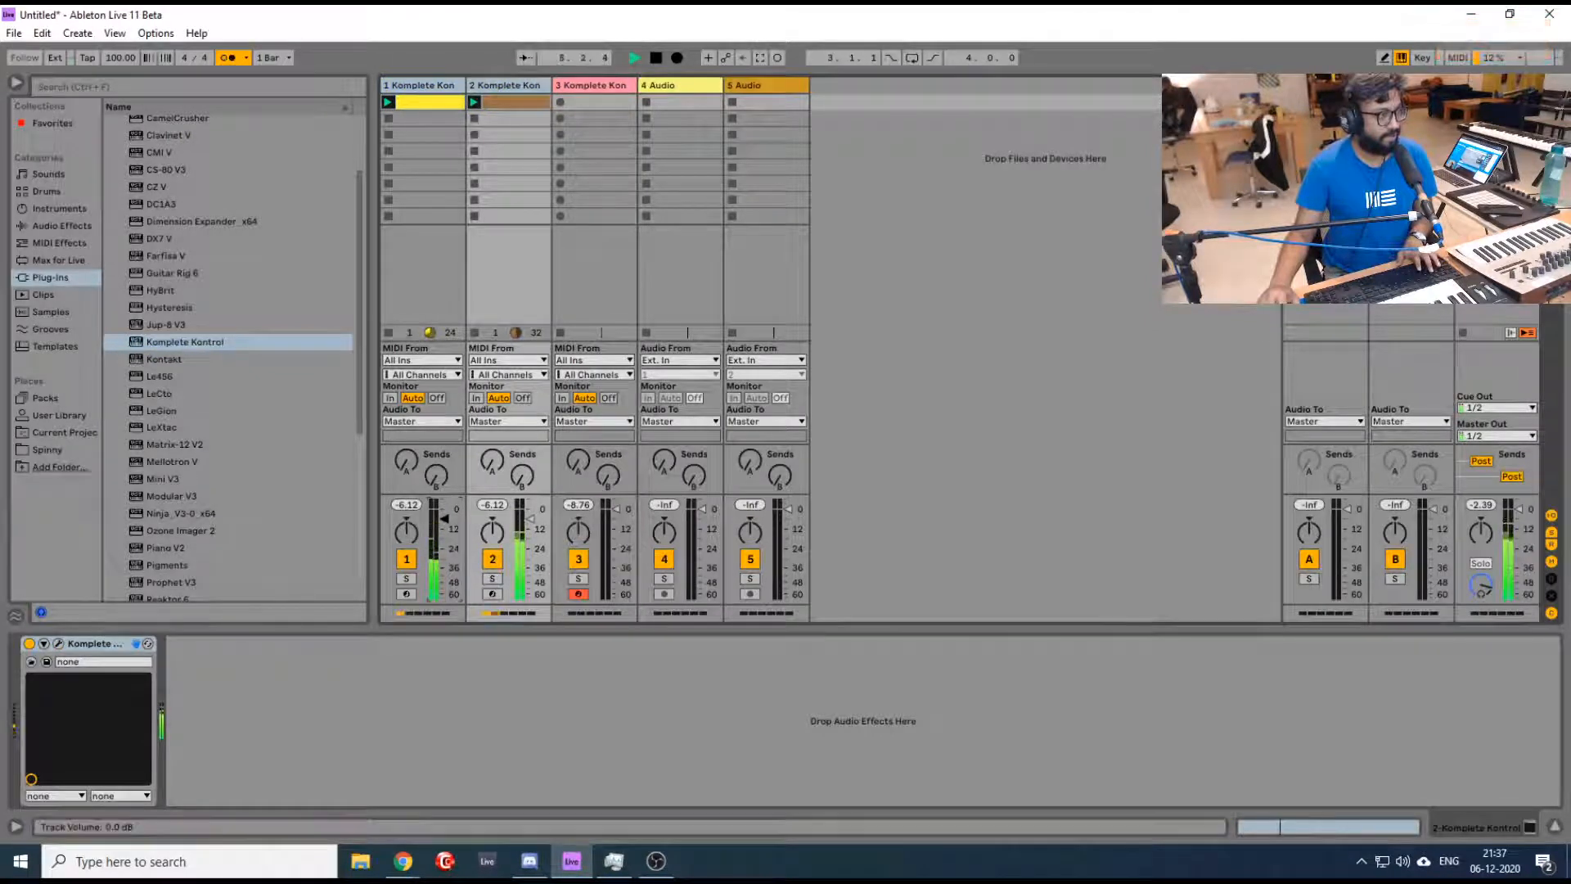
- Return to the drum track's Komplete Kontrol window, set the project tempo to 120 BPM and play the loops
left_click(597, 86)
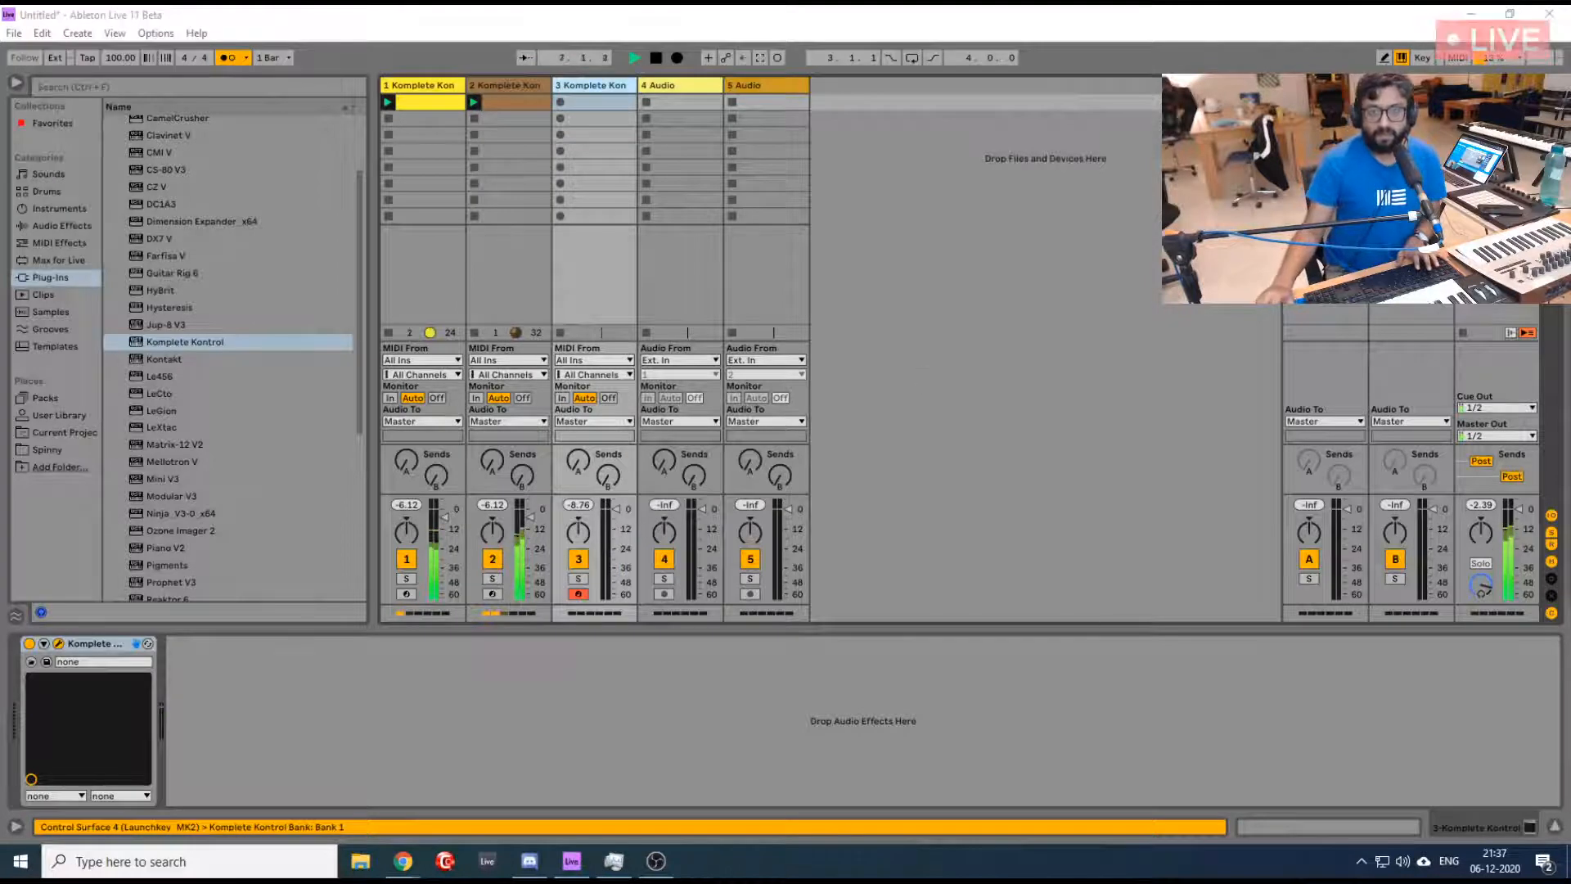
left_click_drag(1570, 130, 1140, 56)
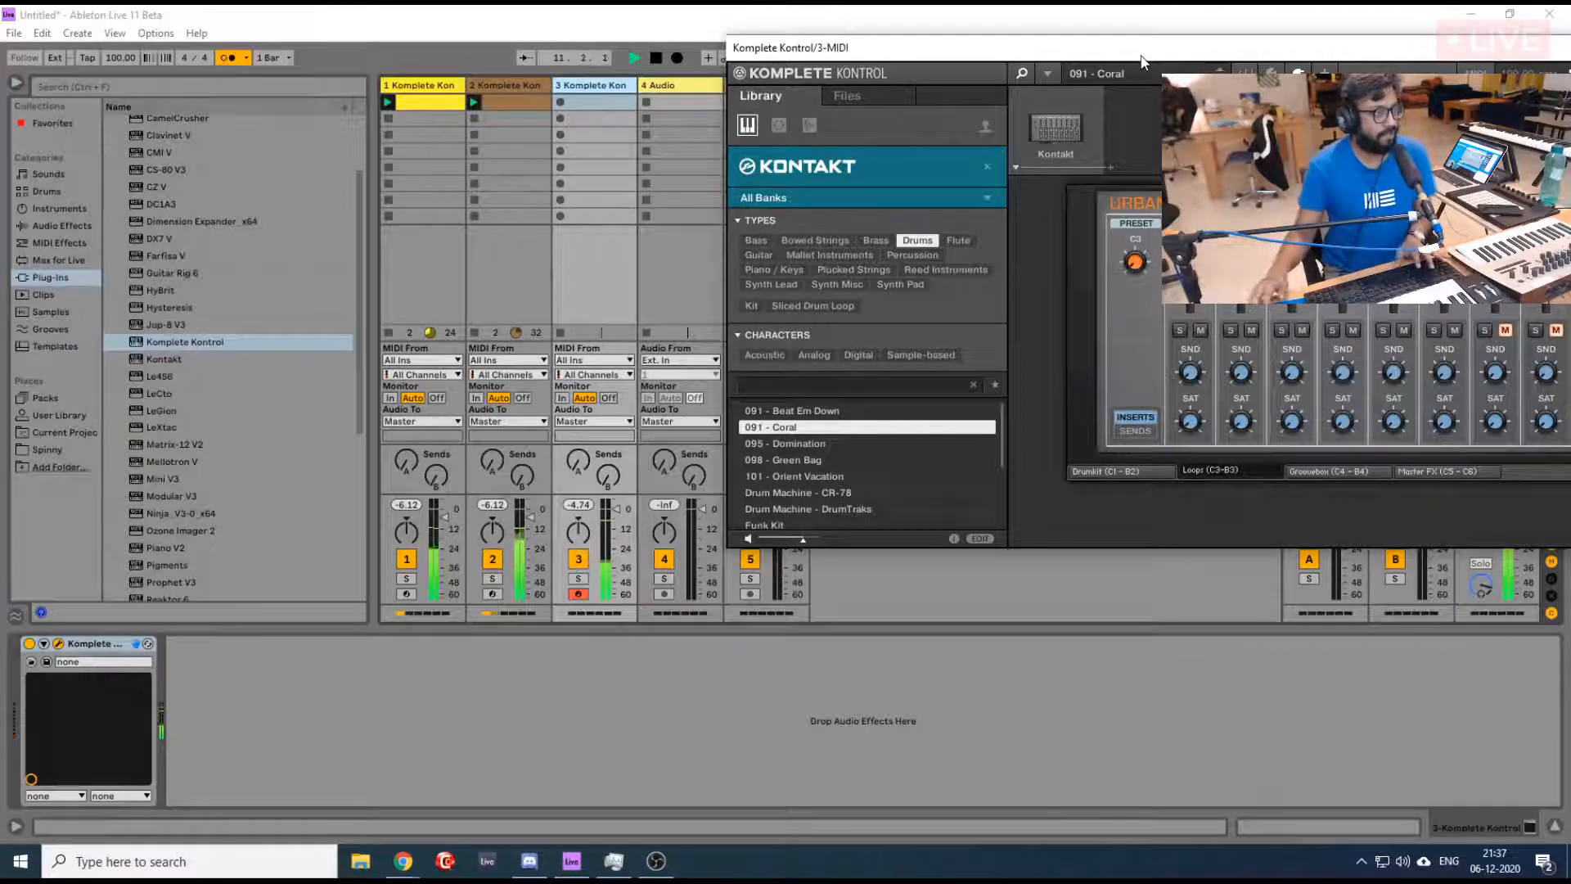
left_click(124, 57)
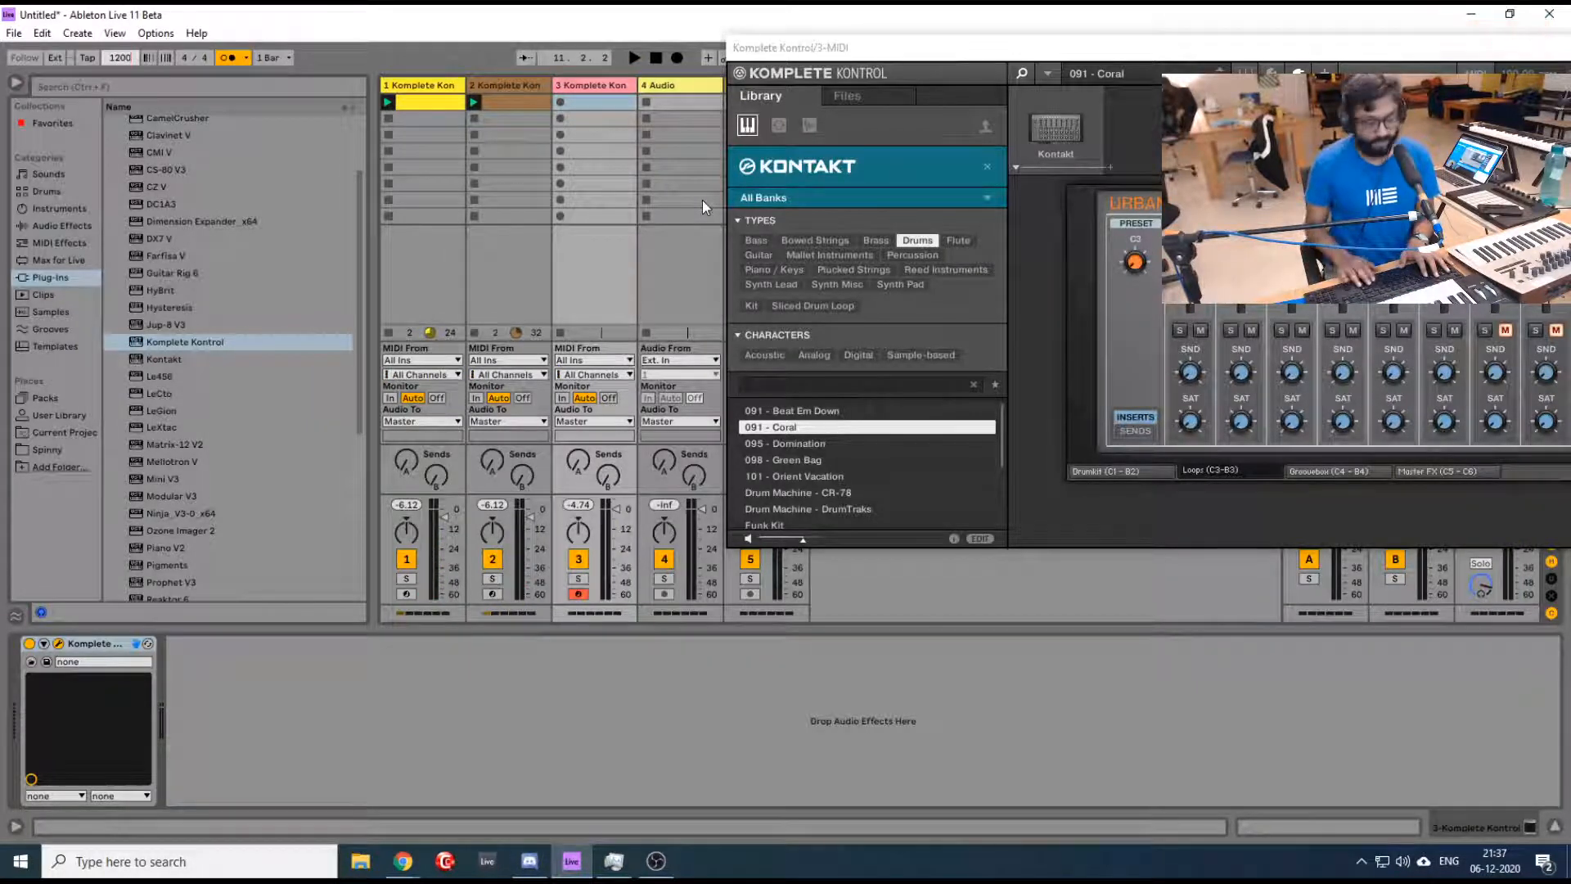
key("Return")
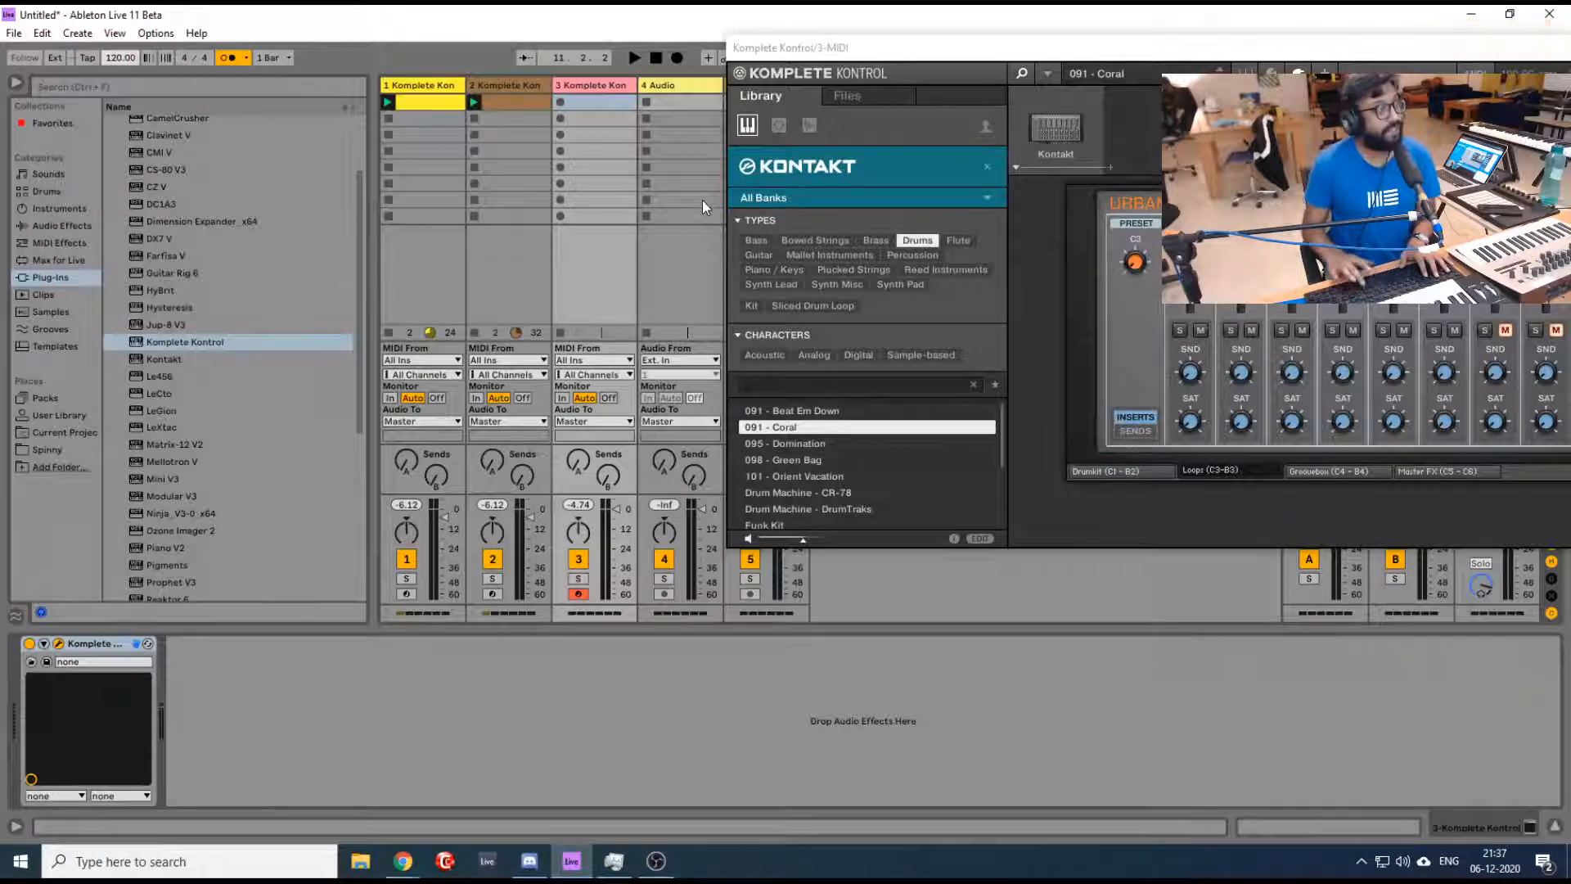
key("space")
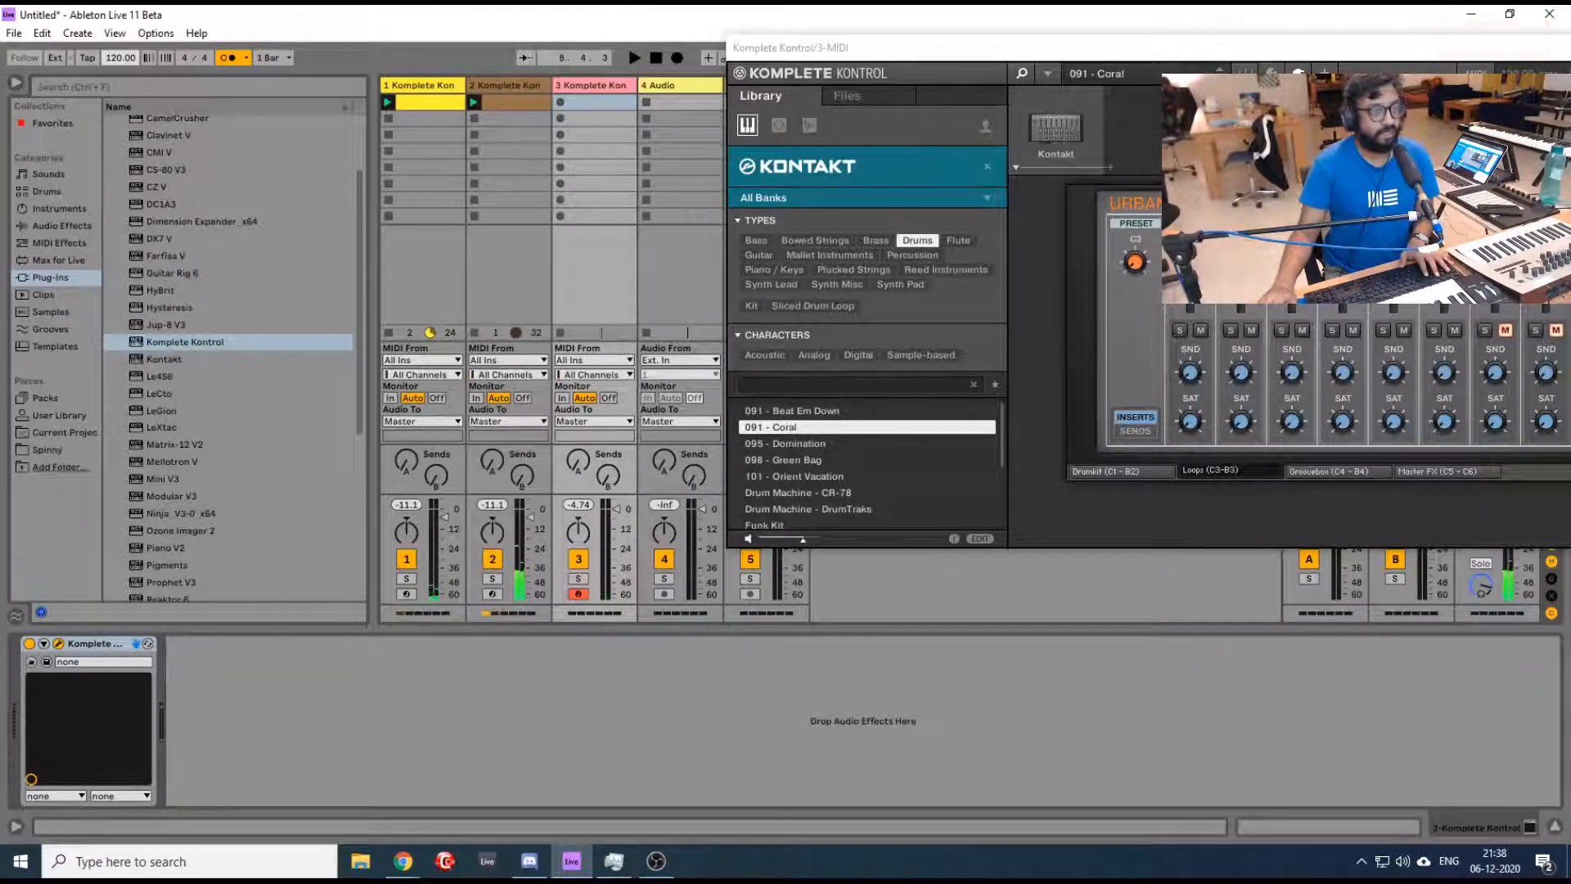
- Move the drum plugin window clear of the mixer tracks and play the loops with the 091 - Coral kit
left_click_drag(1170, 45, 897, 61)
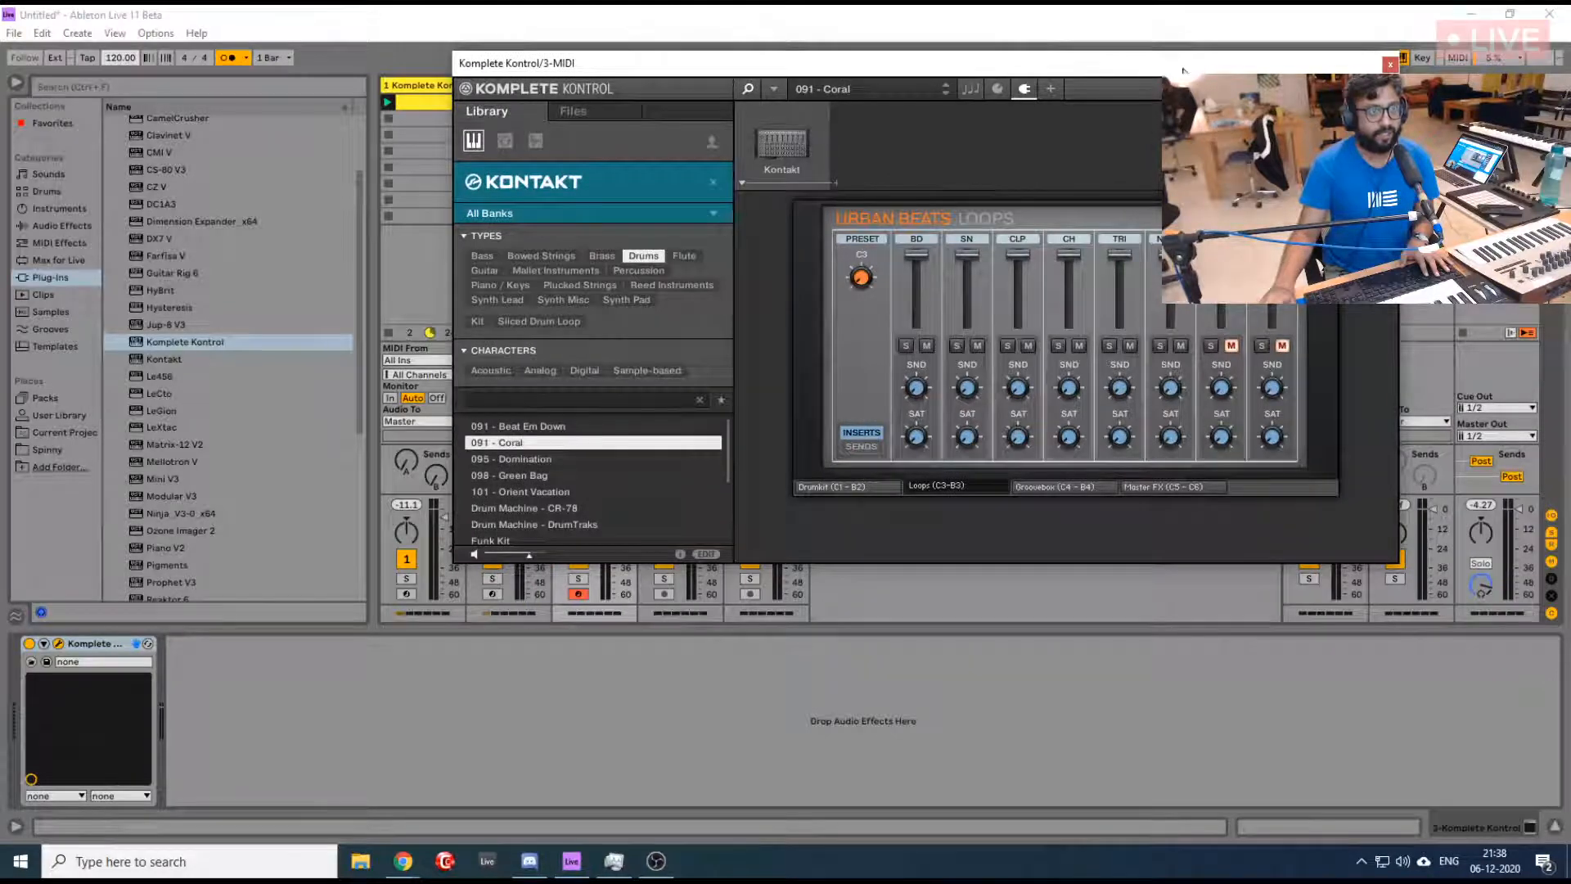
left_click_drag(1184, 71, 1298, 45)
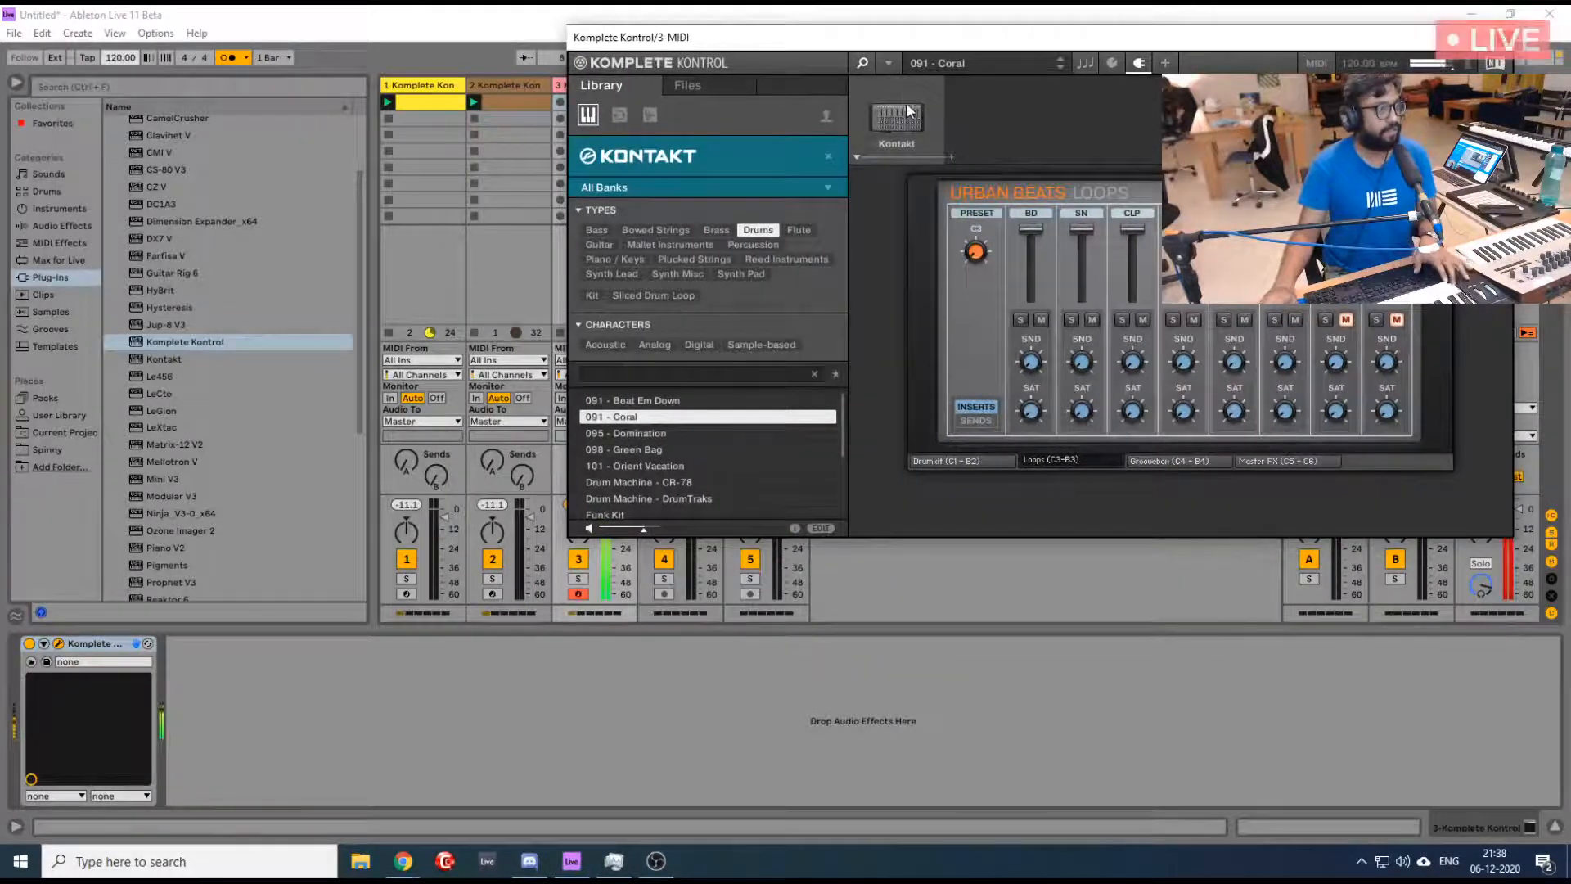
left_click_drag(886, 34, 1192, 32)
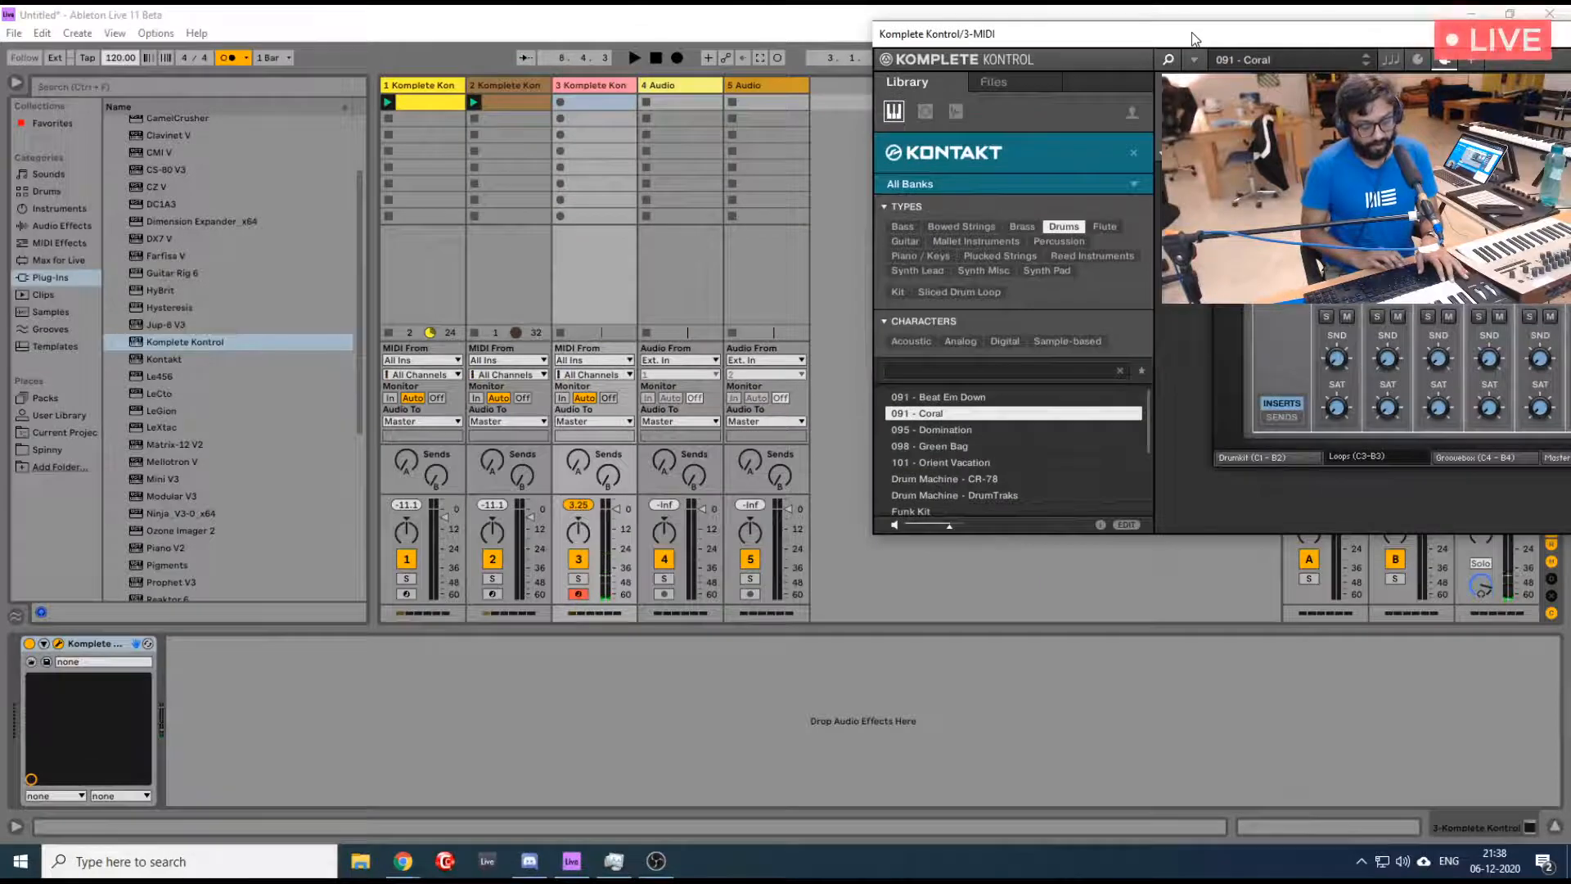
key("space")
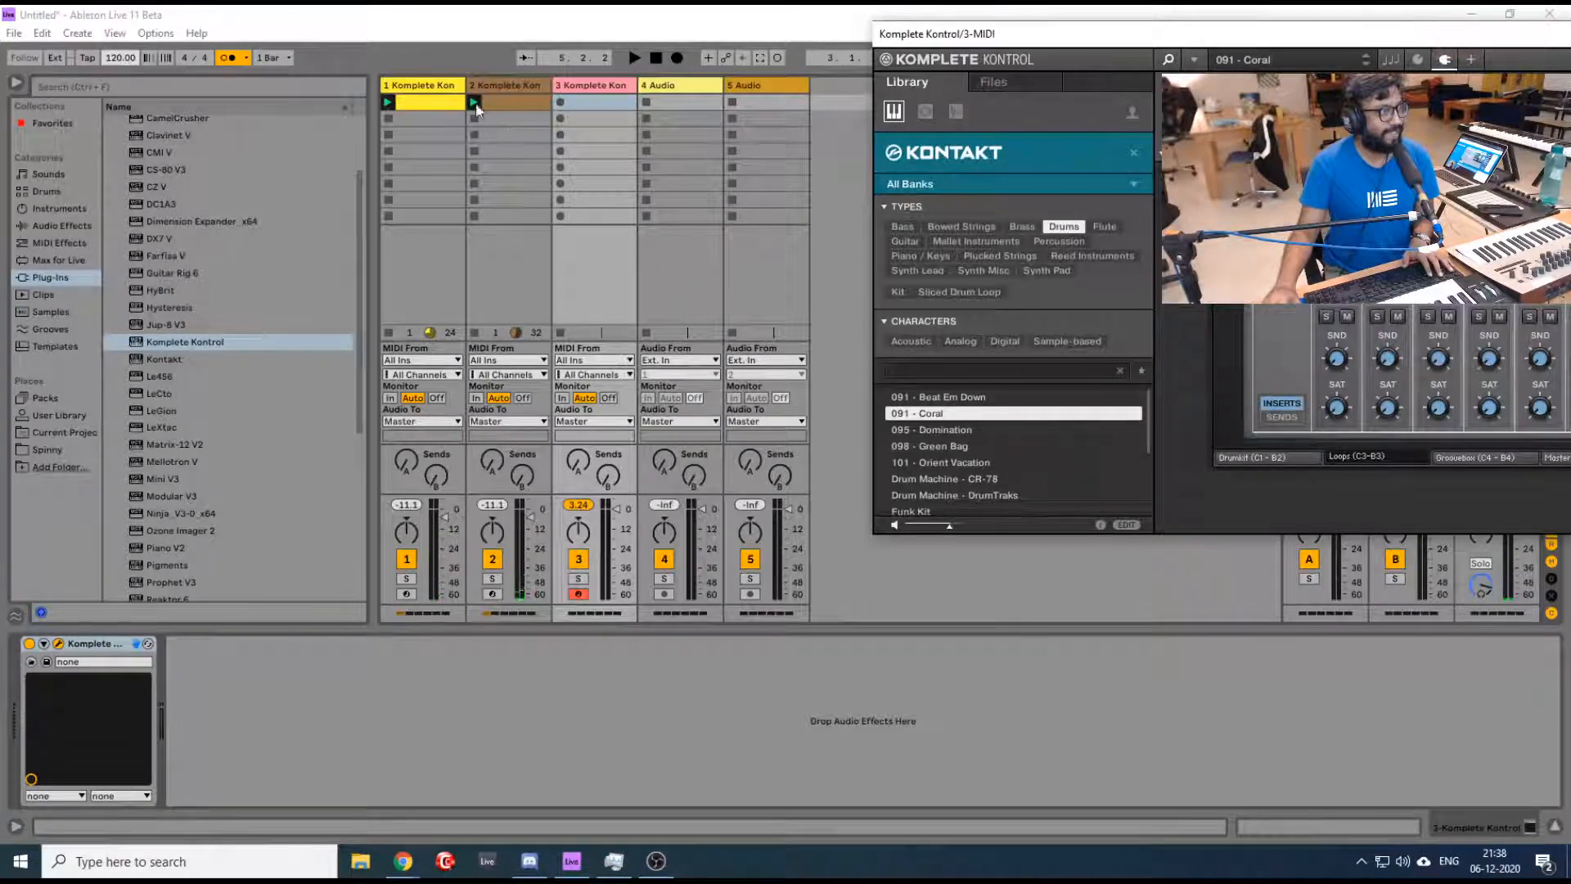
- Mute track 2, play the remaining loop and raise the cue volume to make the metronome louder
left_click(490, 563)
key("space")
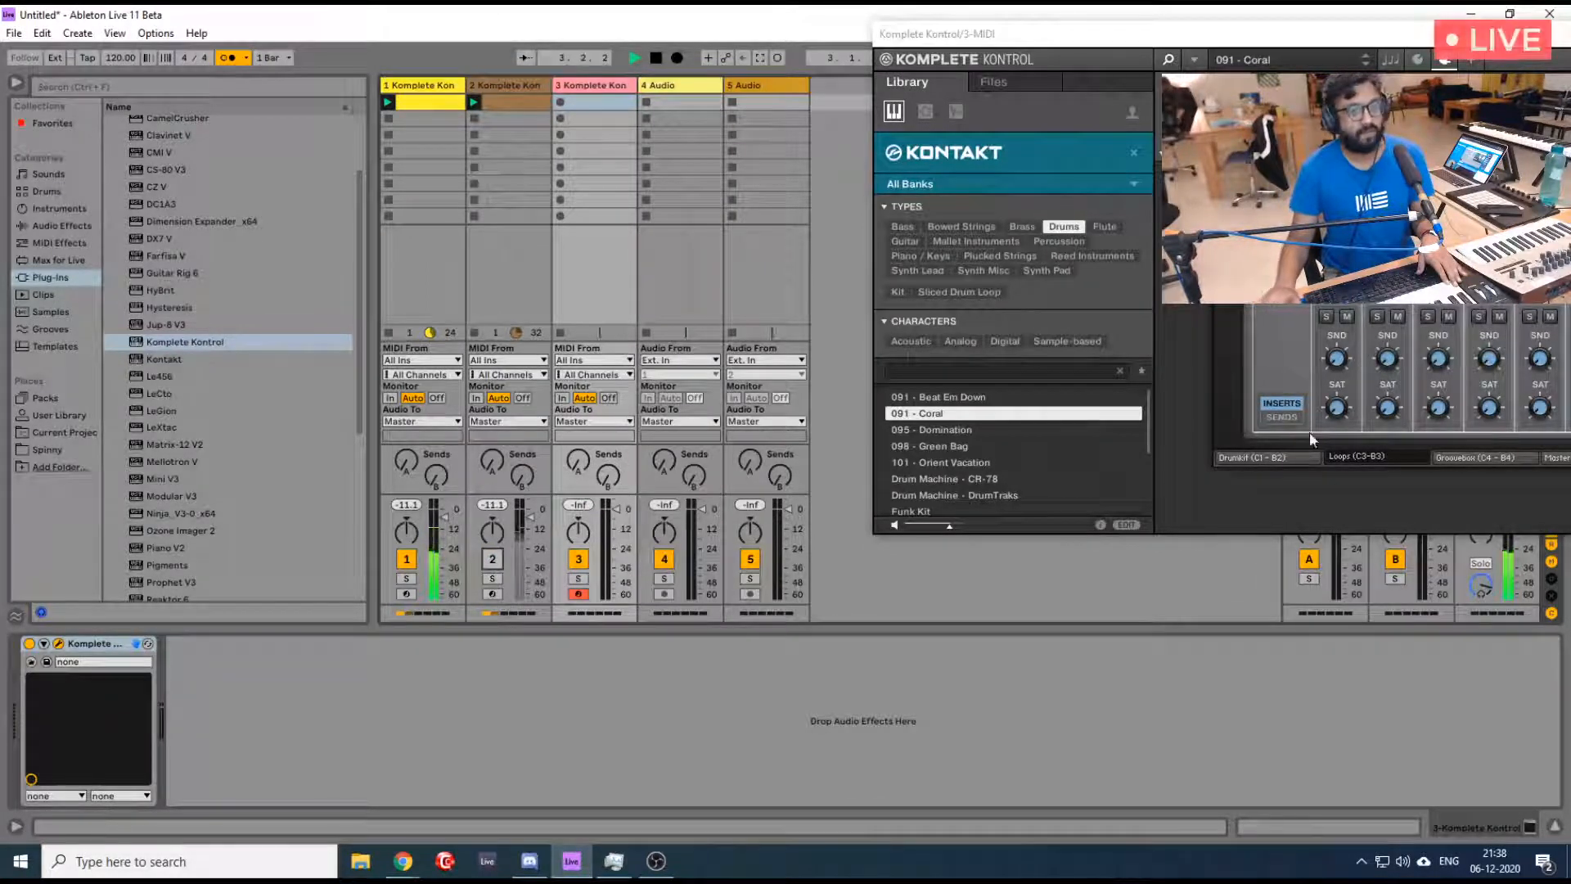
left_click_drag(1479, 588, 1478, 571)
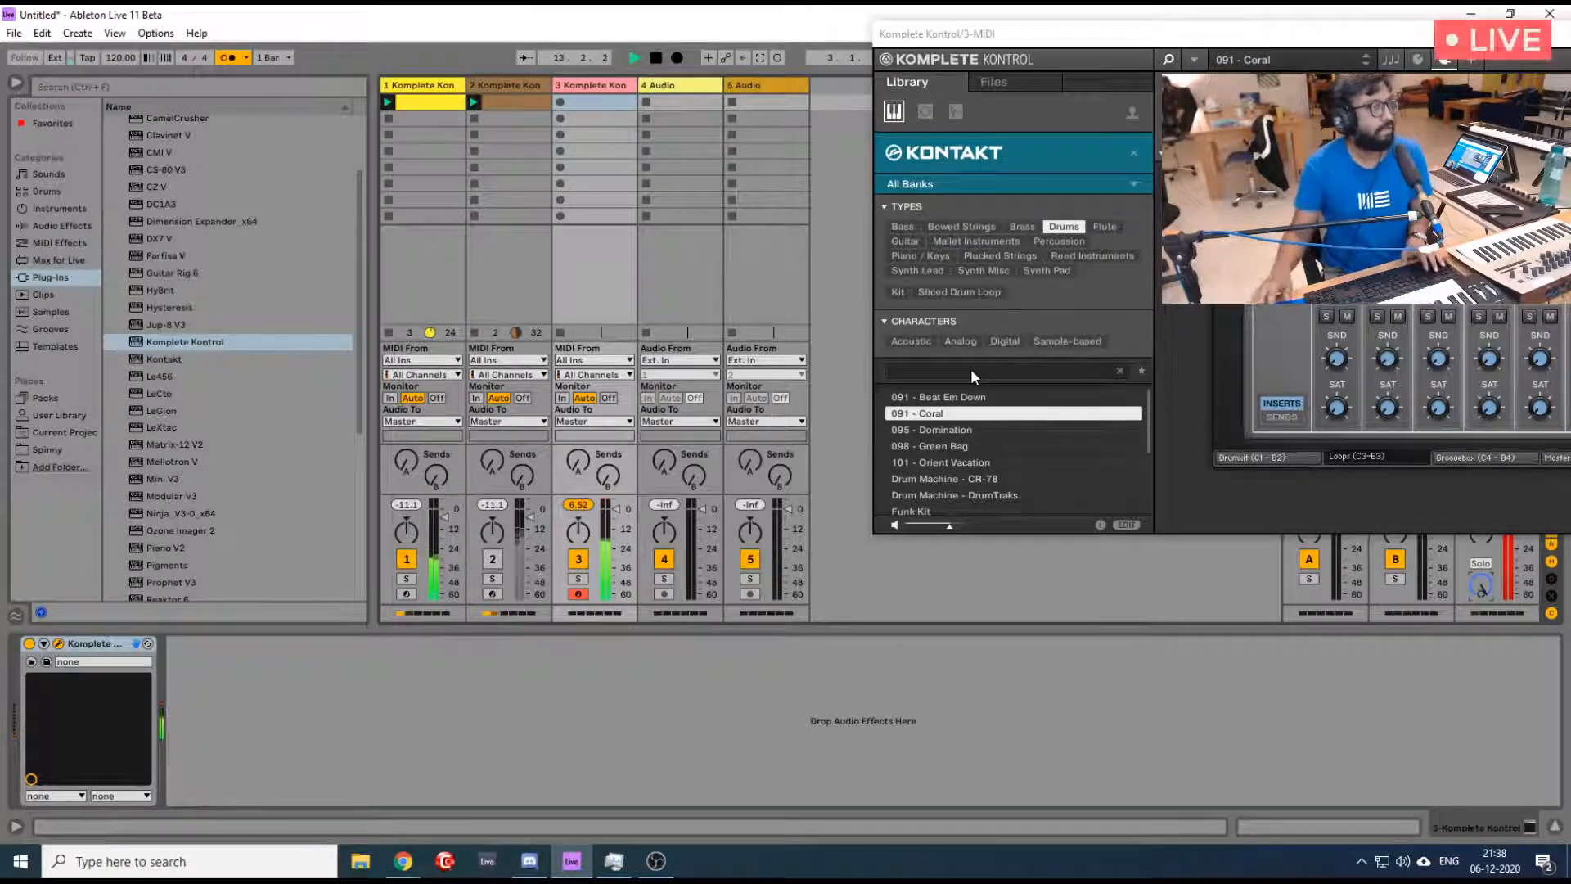
- Capture the drum pattern just played as a MIDI clip on track 3 and close the Komplete Kontrol window
key("space")
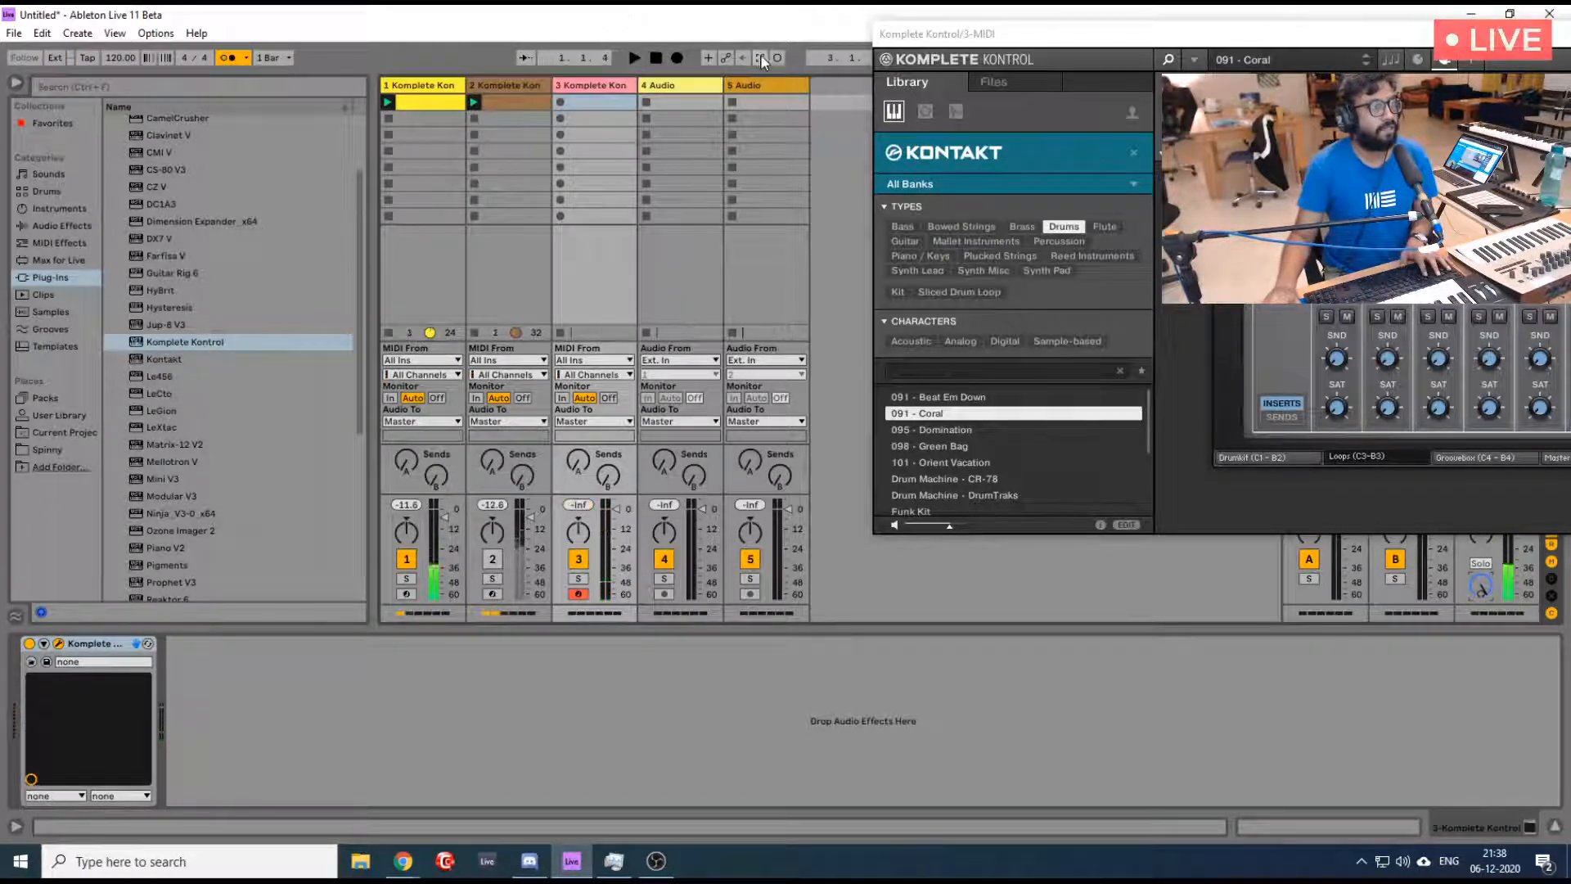
left_click(761, 59)
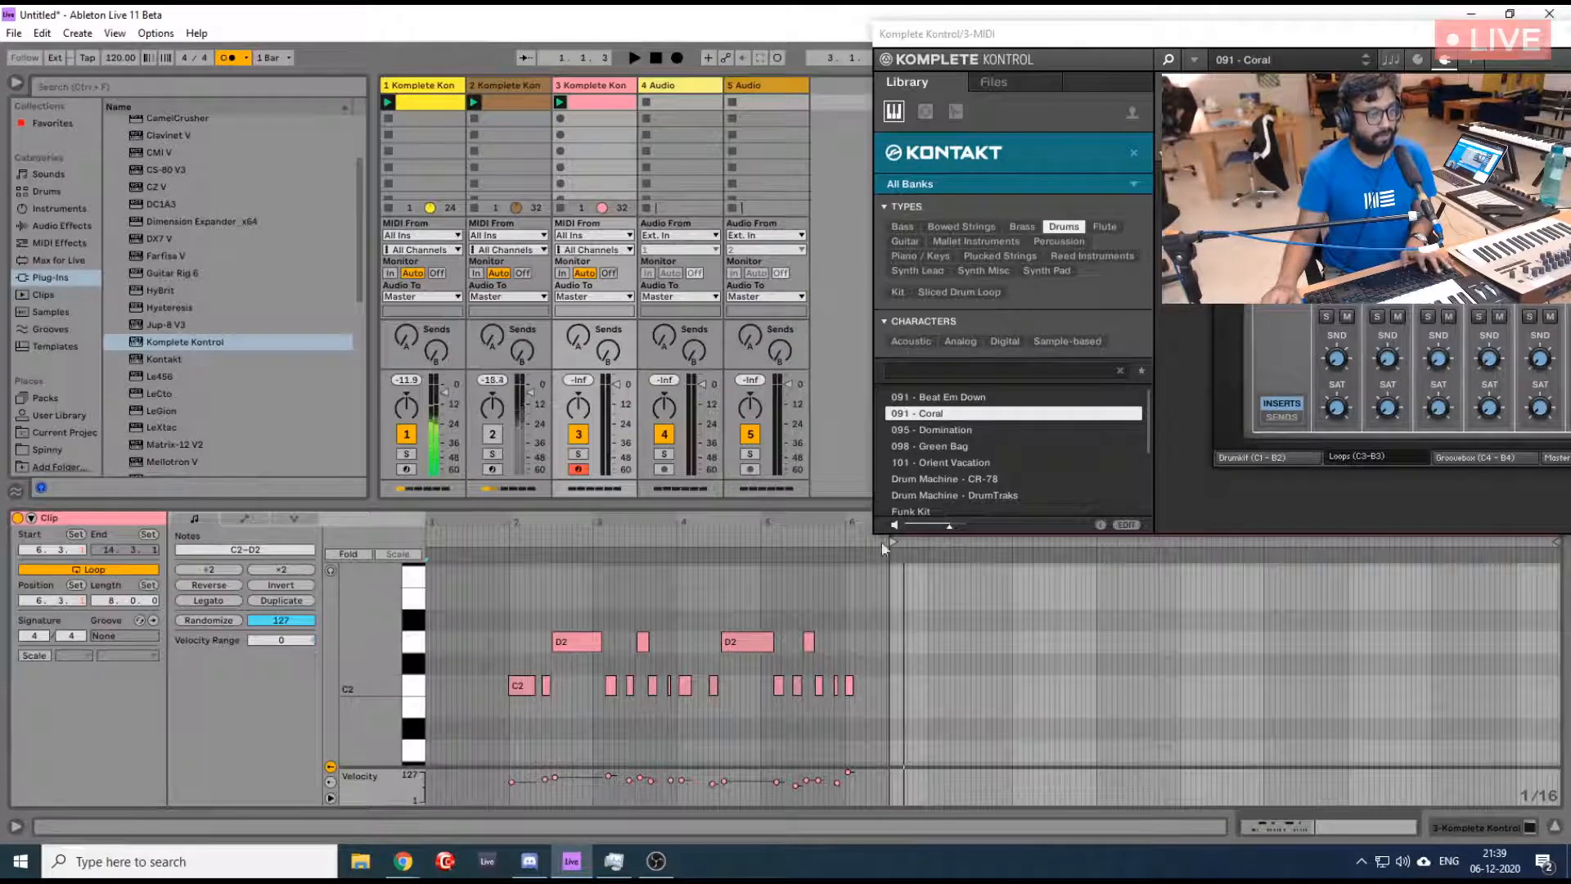
left_click_drag(1356, 29, 807, 47)
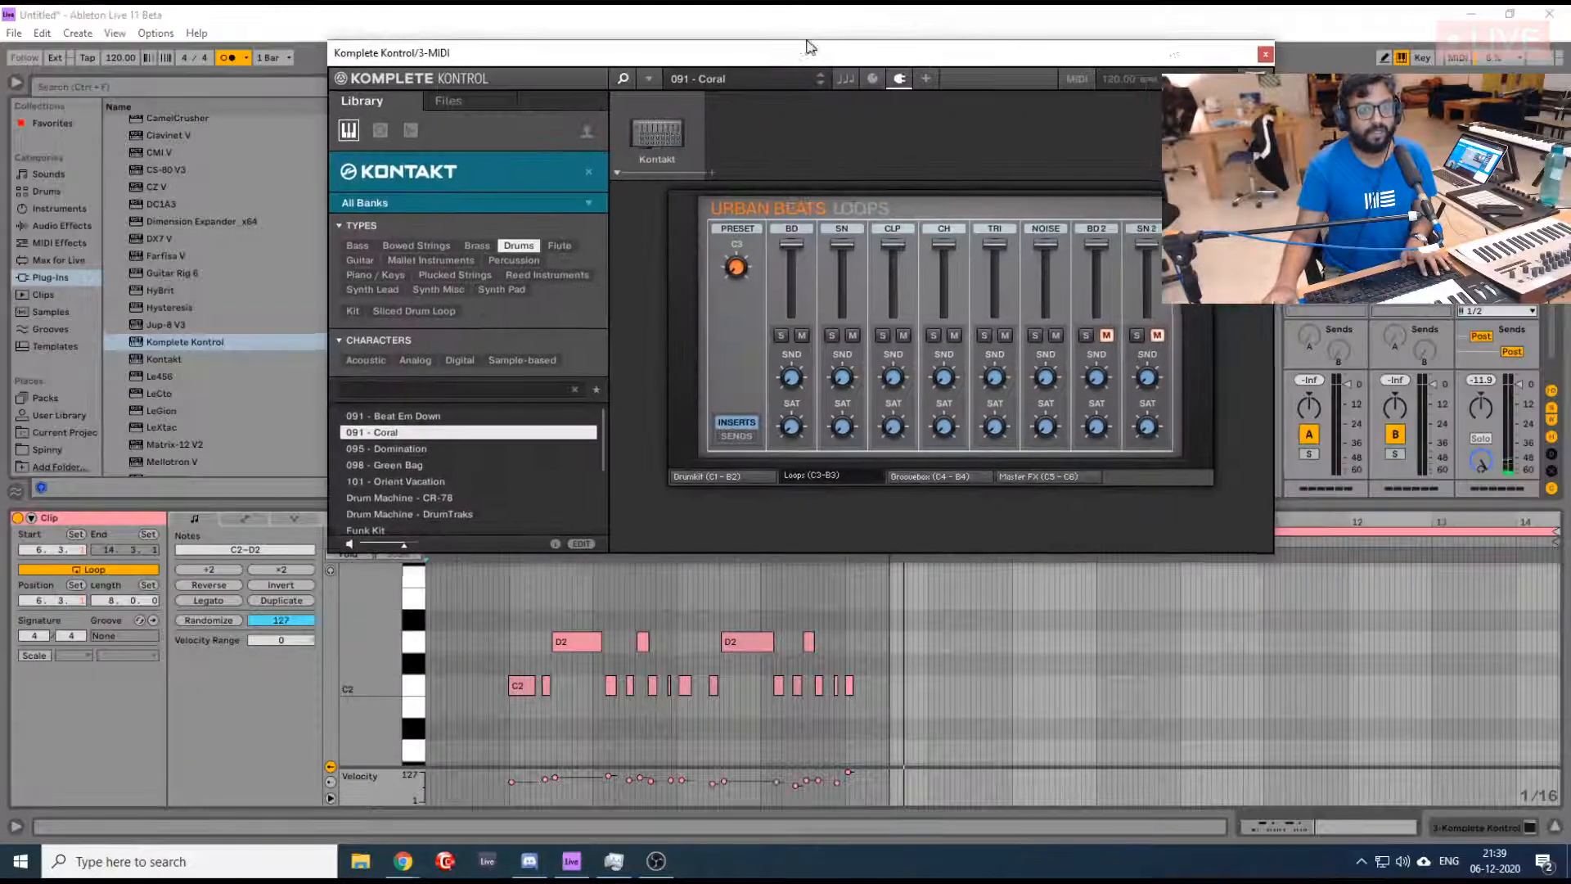
left_click(1270, 54)
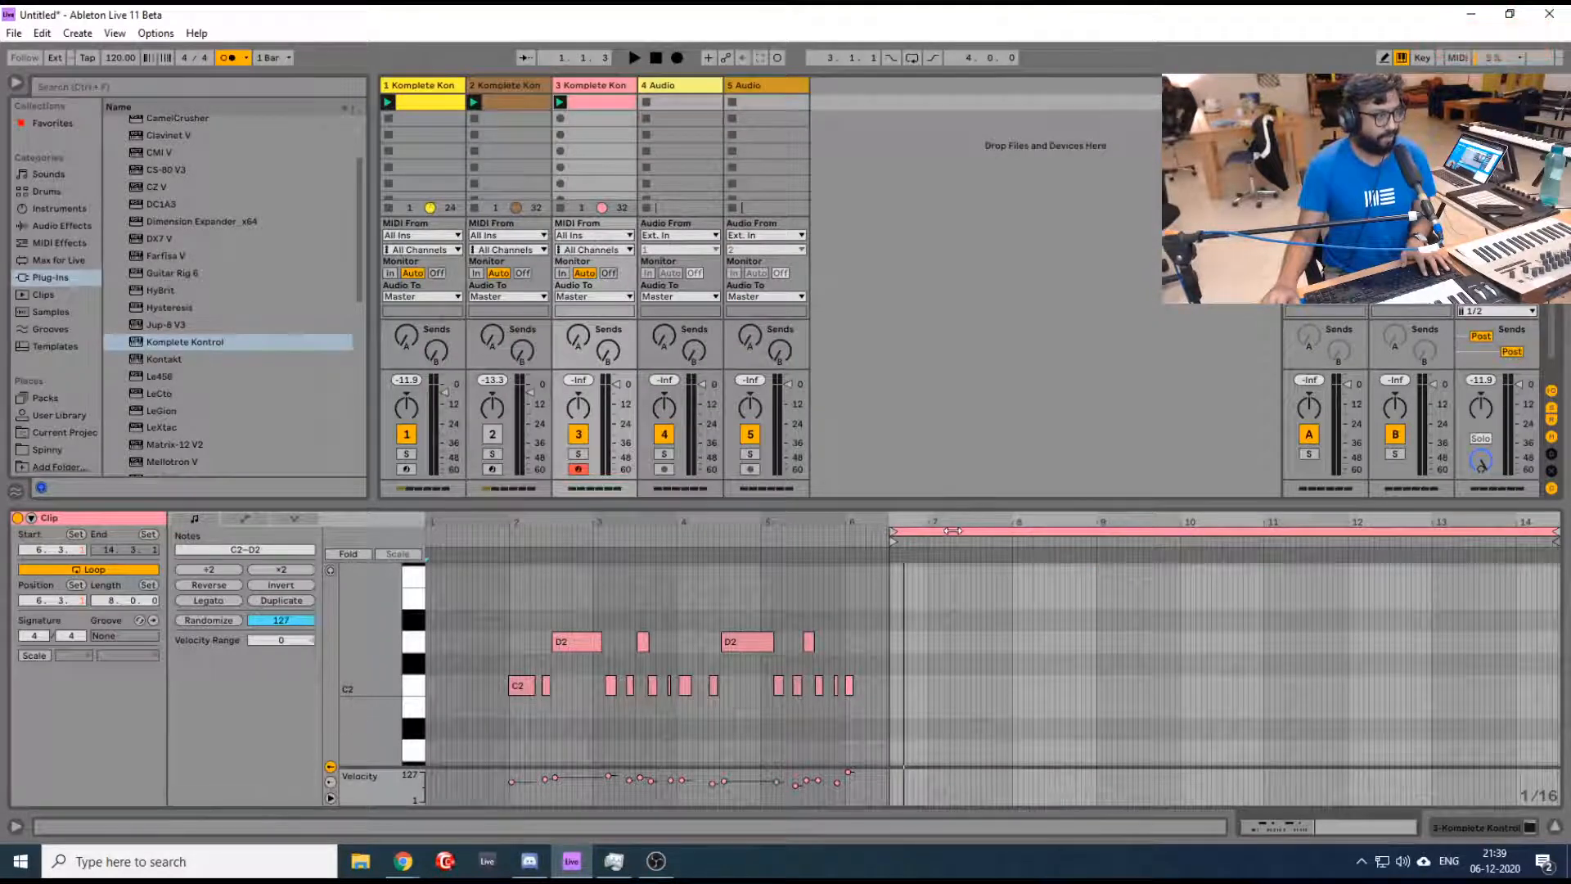
- Loop the drum clip over four bars from 2.1.1, set its start marker to 2.1.1 and play it
scroll(952, 531, "down", 2)
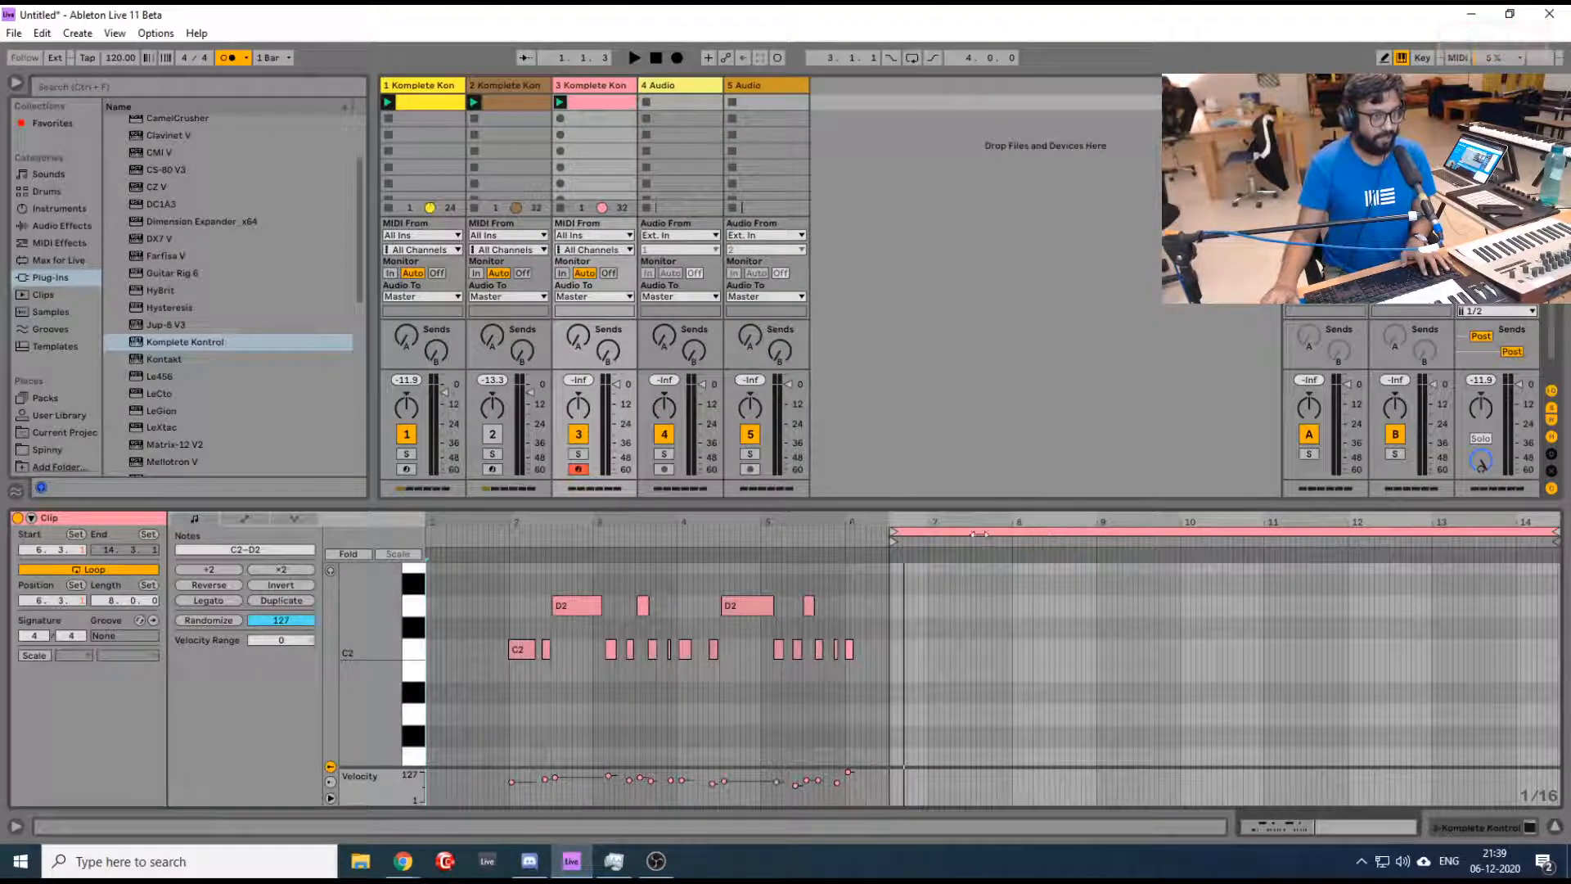
left_click_drag(984, 532, 609, 584)
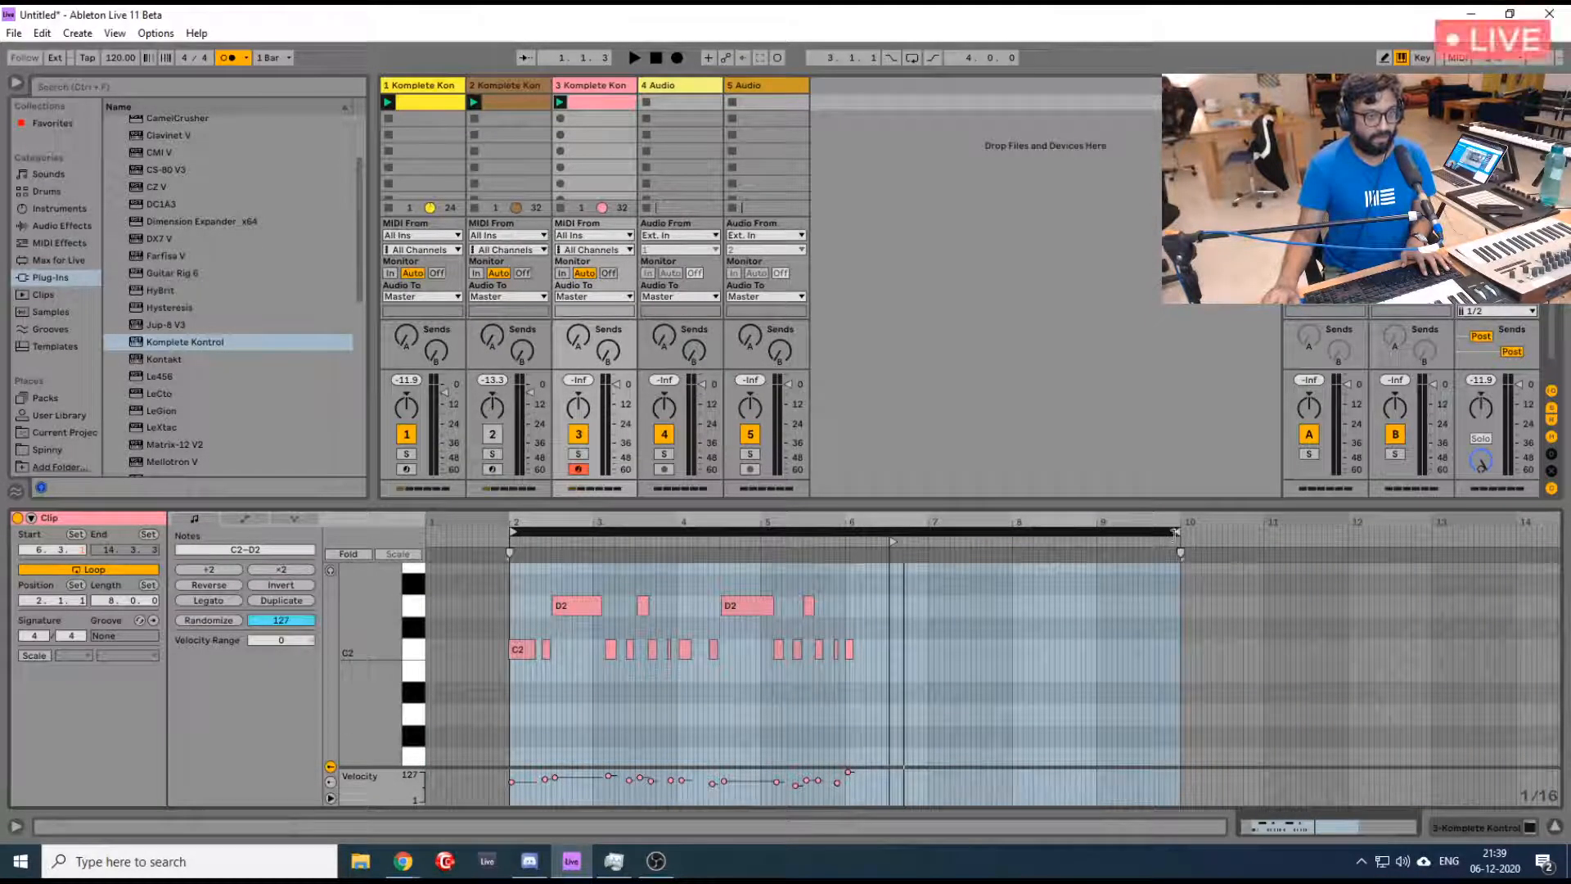
mouse_move(1176, 532)
left_mouse_down()
mouse_move(848, 535)
mouse_move(846, 582)
left_mouse_up()
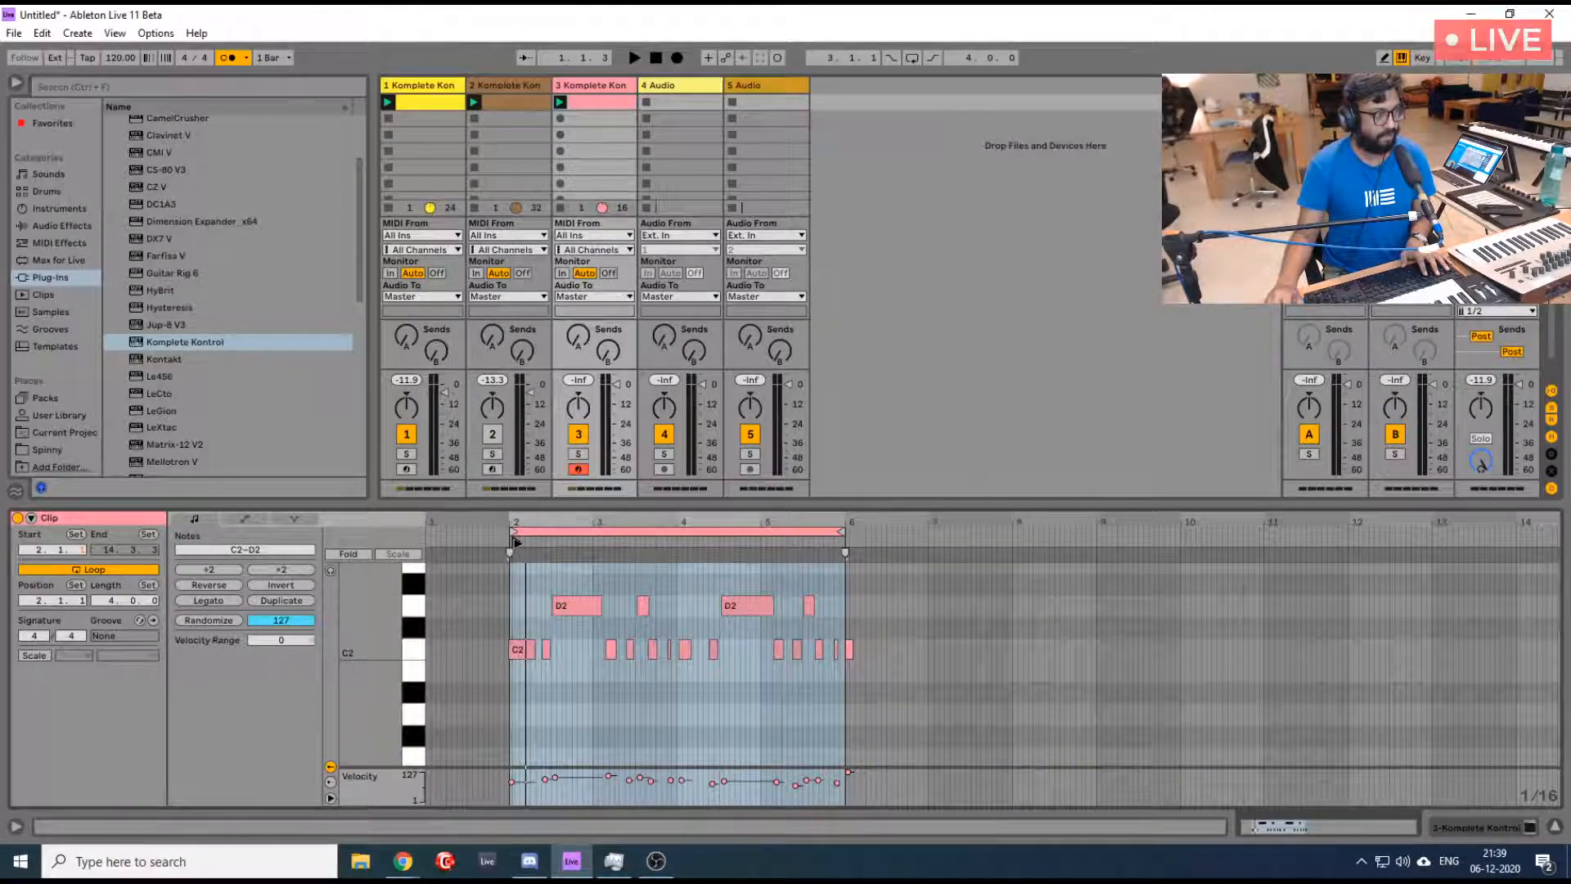
left_click_drag(516, 542, 513, 544)
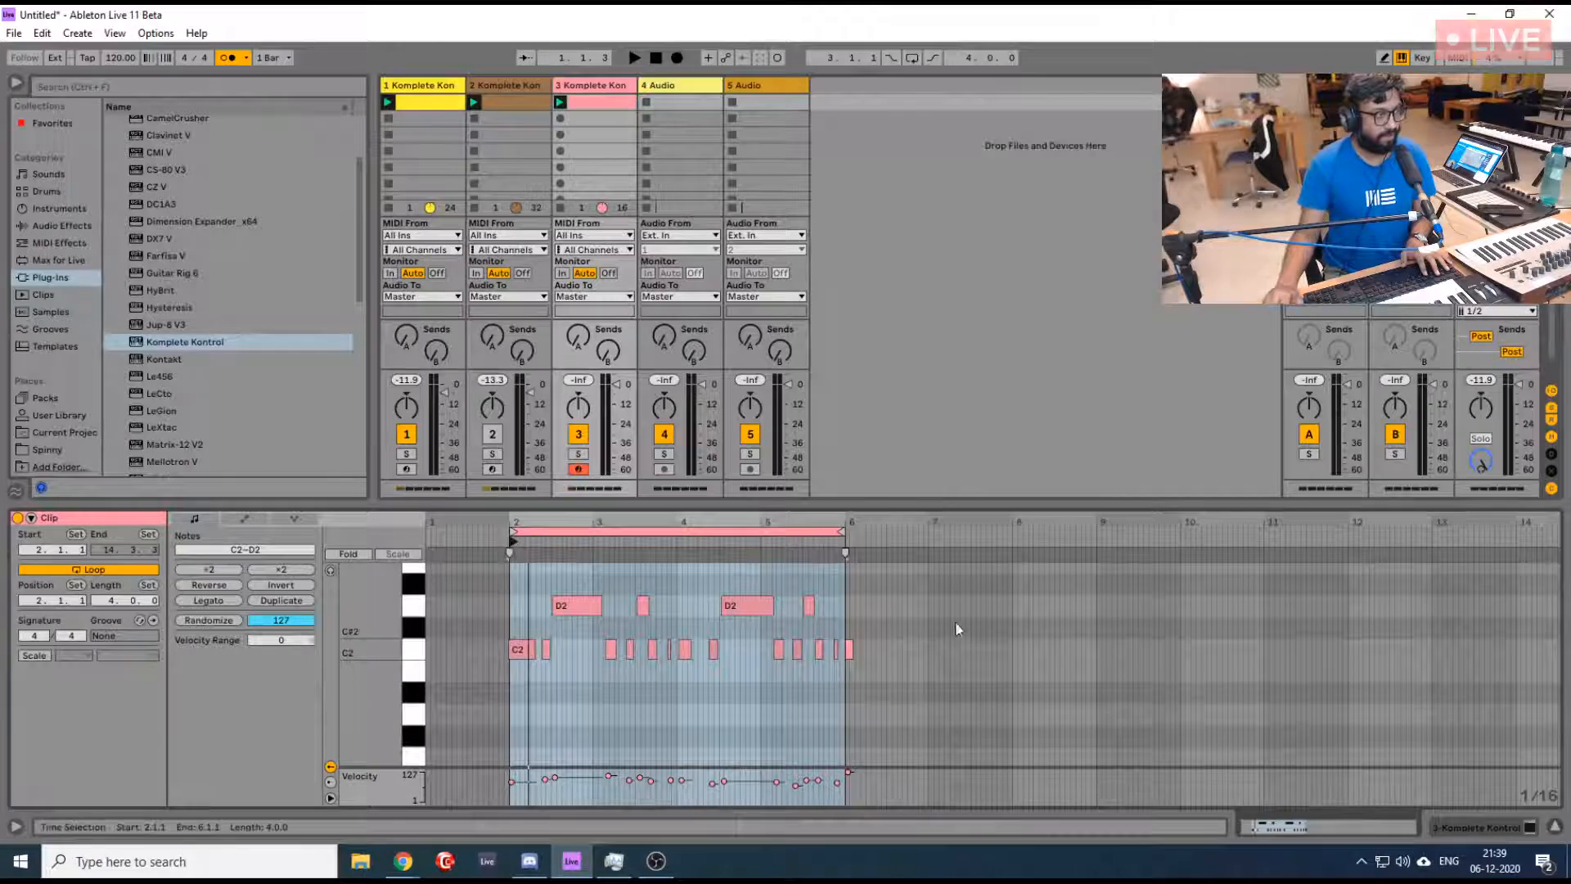
key("space")
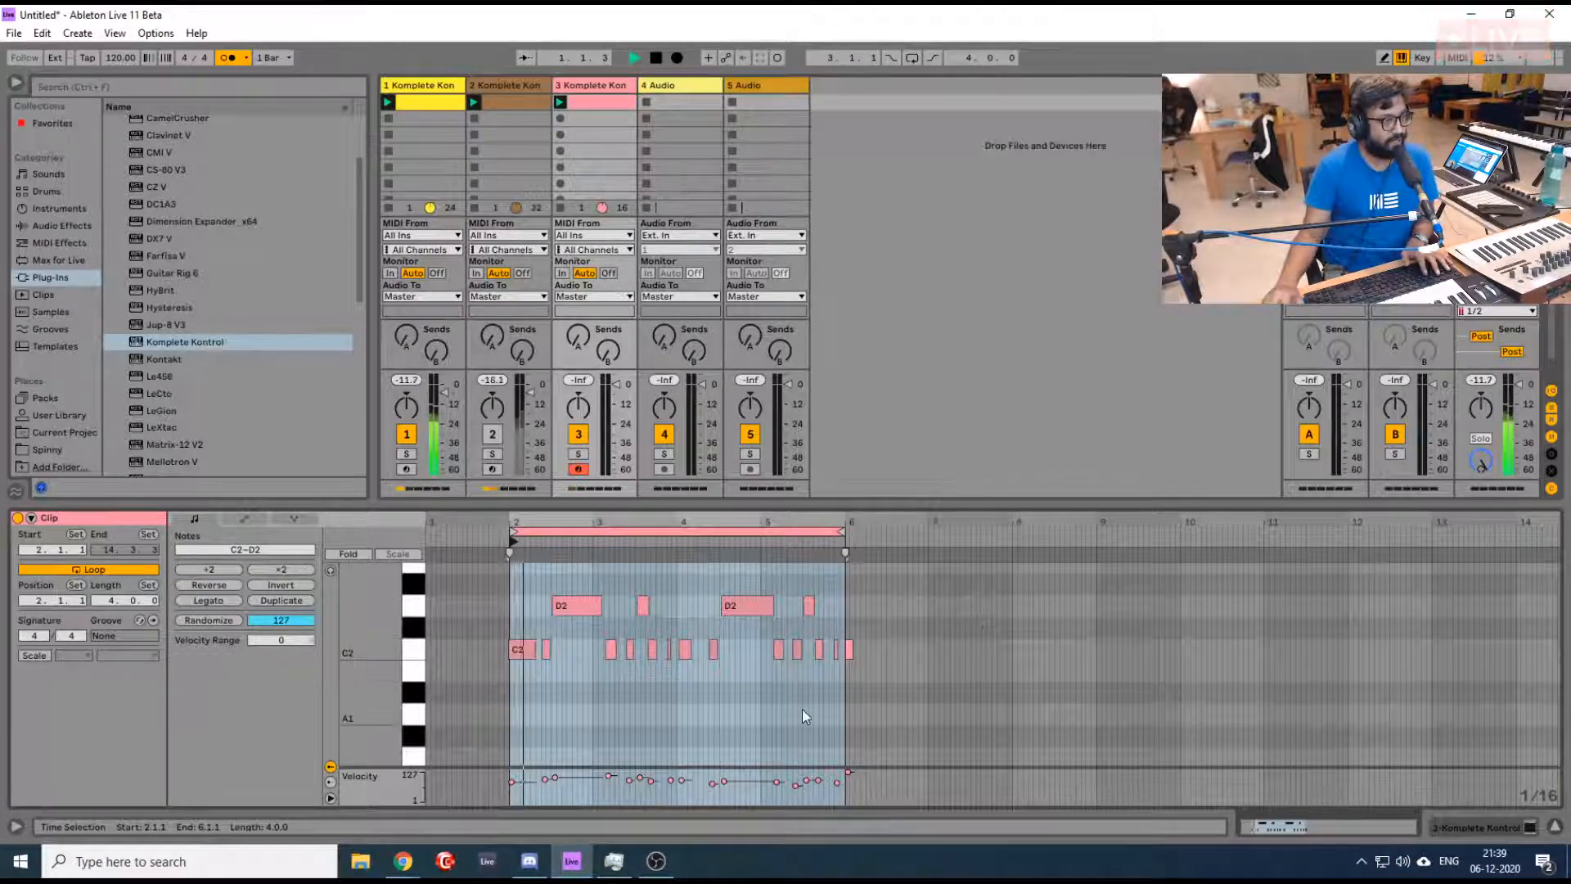
- Stop playback and quantize all notes of the captured drum clip
key("space")
key("ctrl+a")
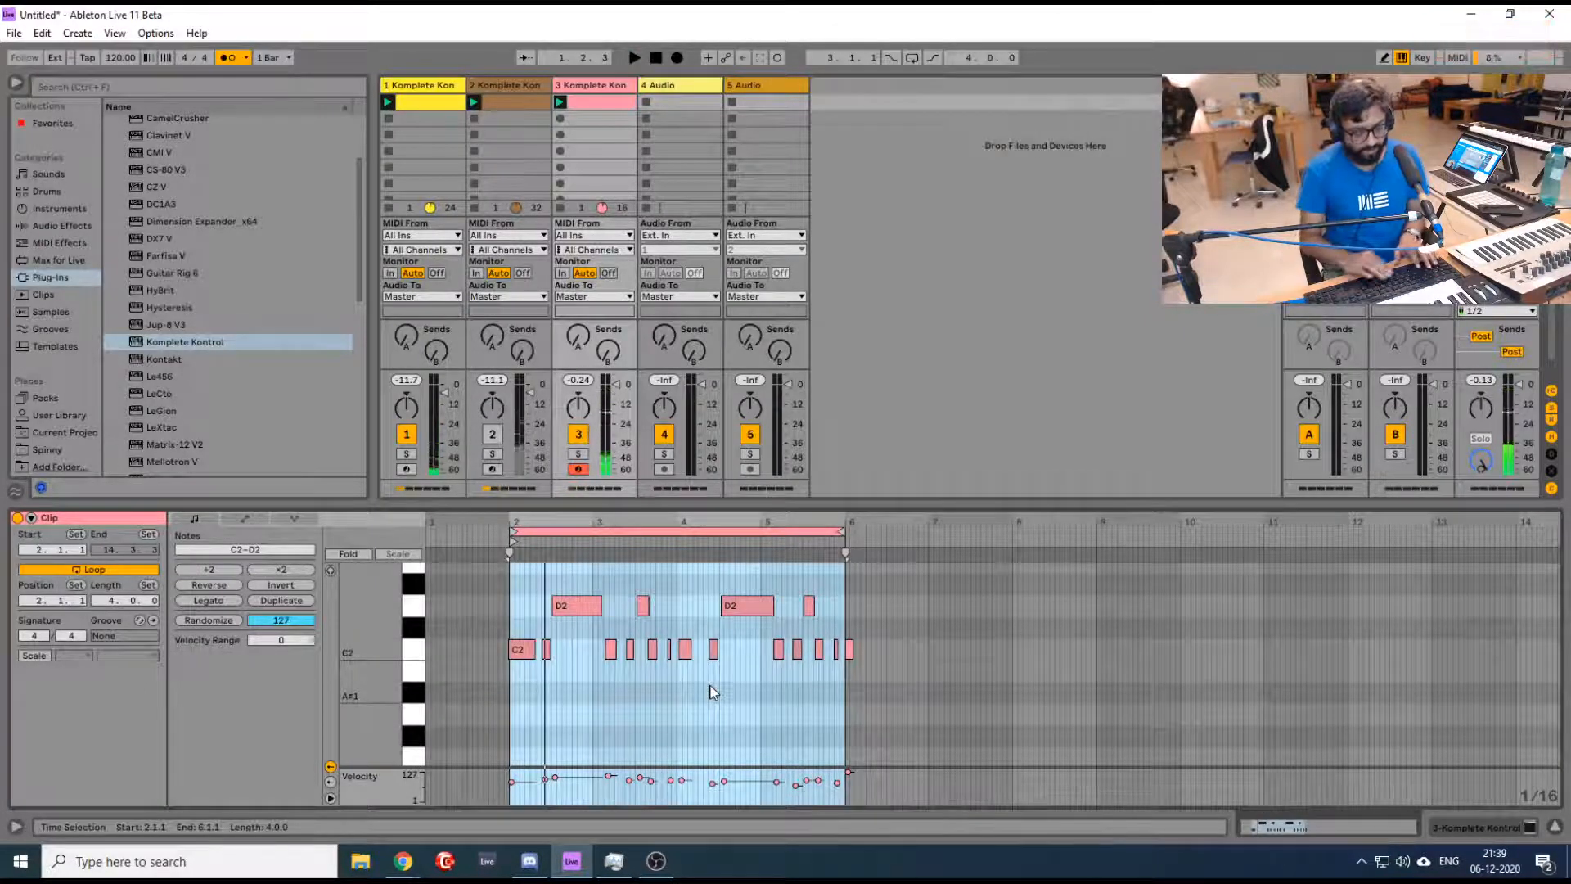
key("ctrl+a")
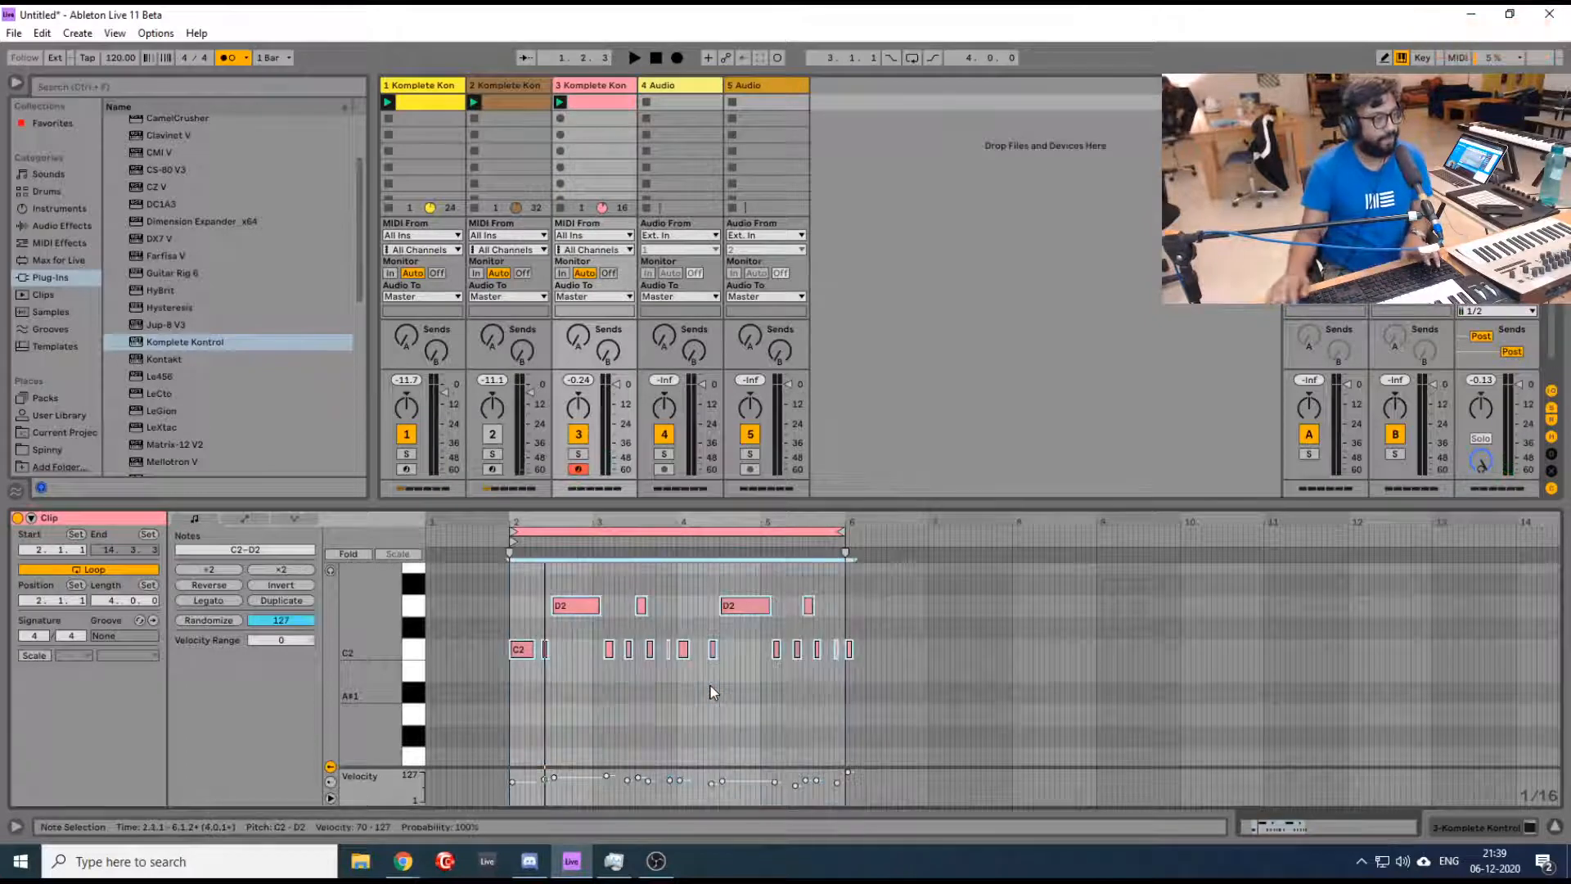
- Play all three loops together, turning the metronome off for listening and back on
key("space")
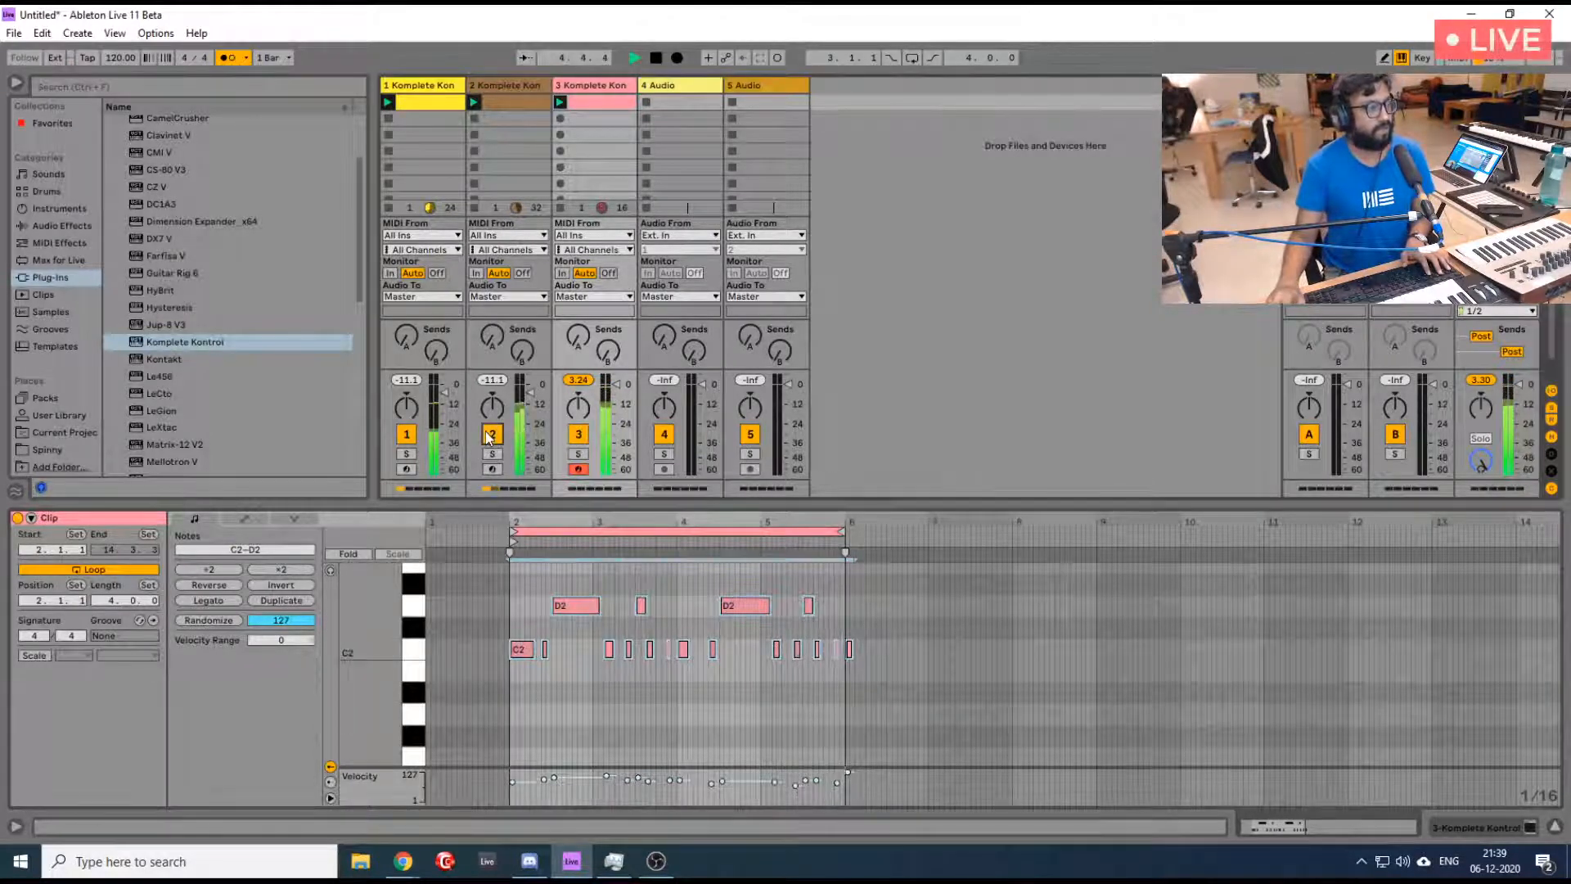
left_click(228, 57)
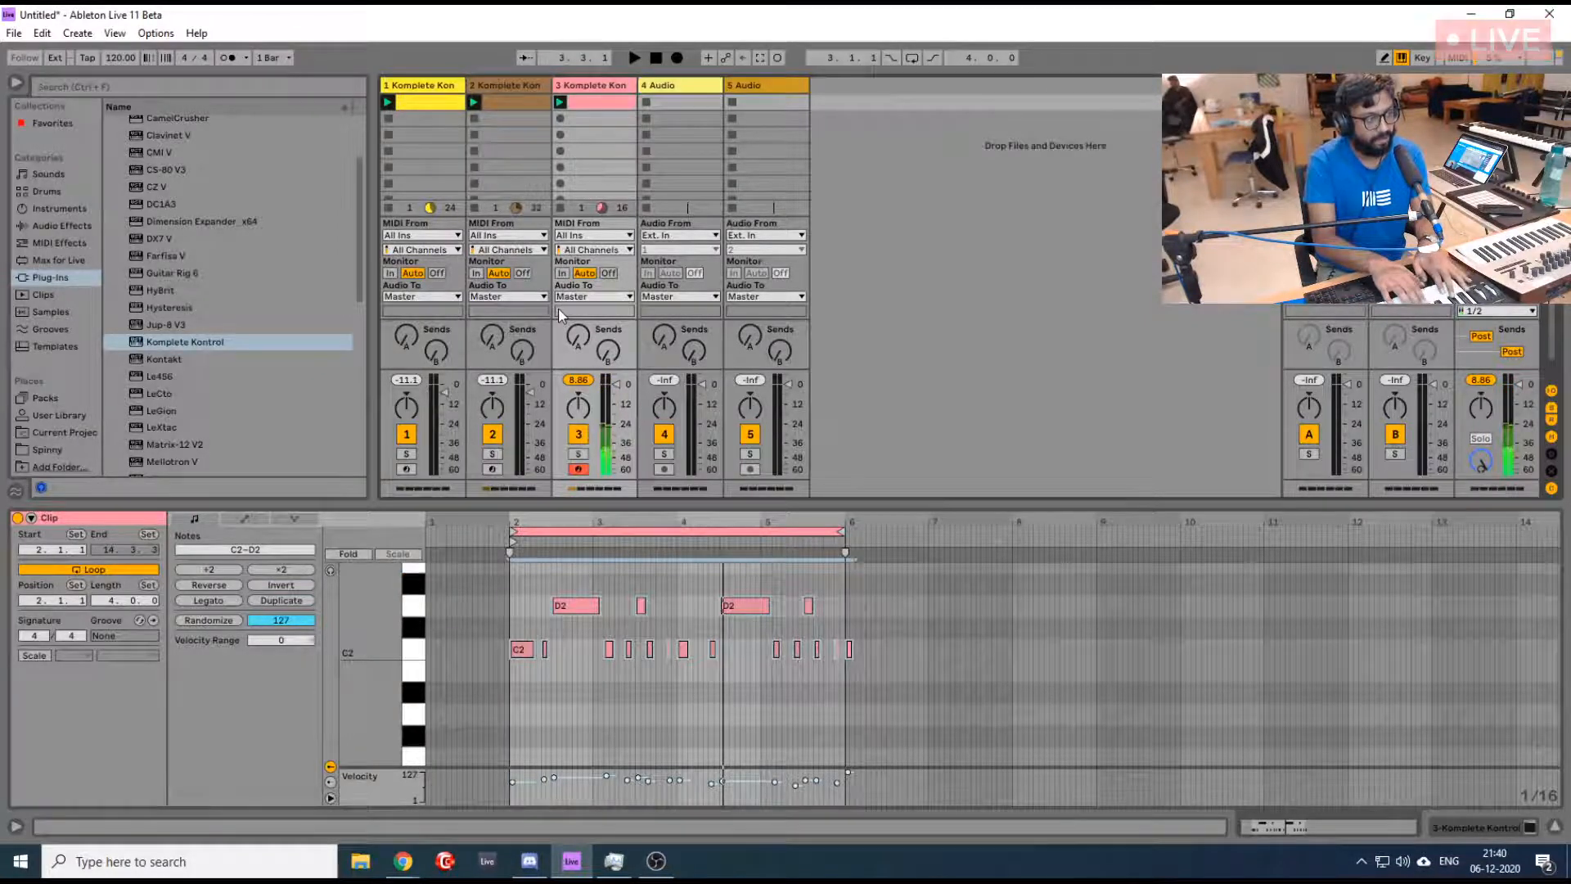
key("space")
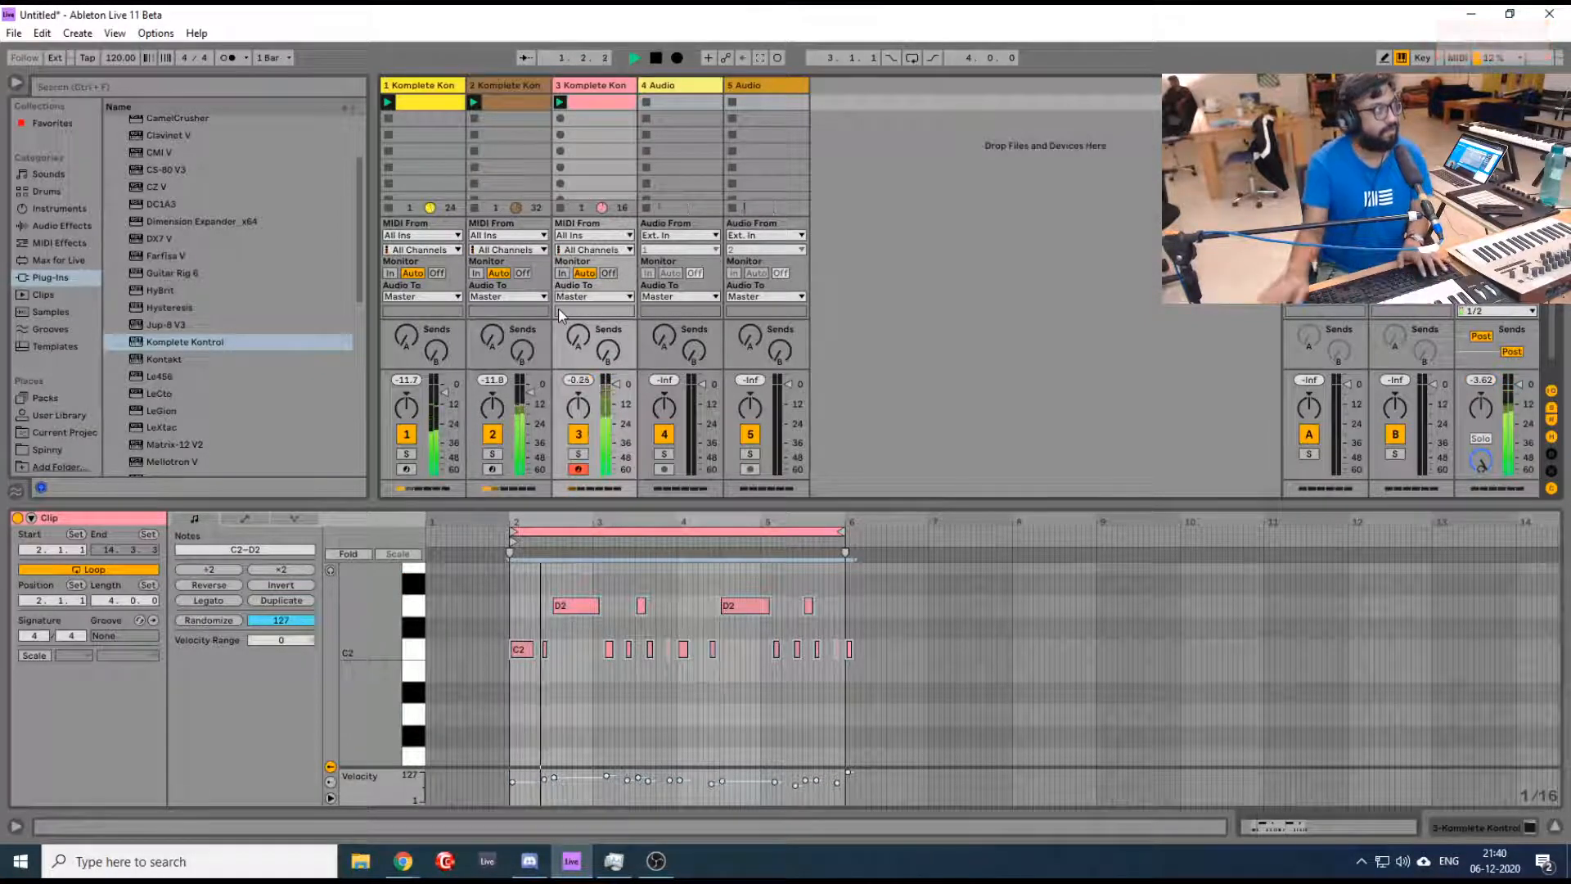
left_click(227, 57)
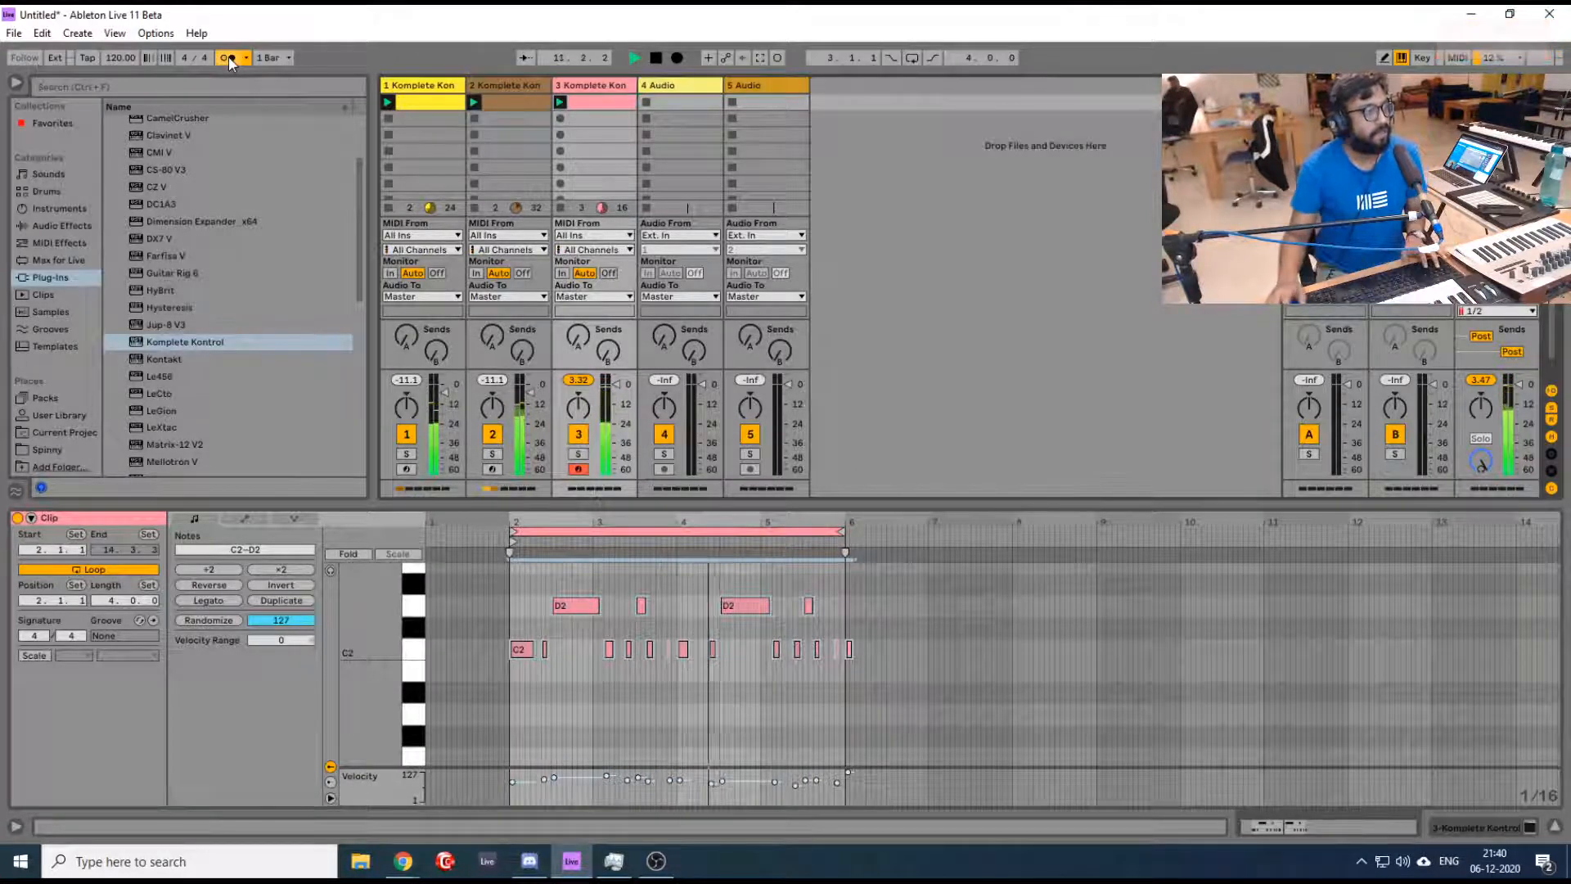
- Lower the volume of tracks 1 and 2 together to about -9 dB and play the loops
left_click(435, 89)
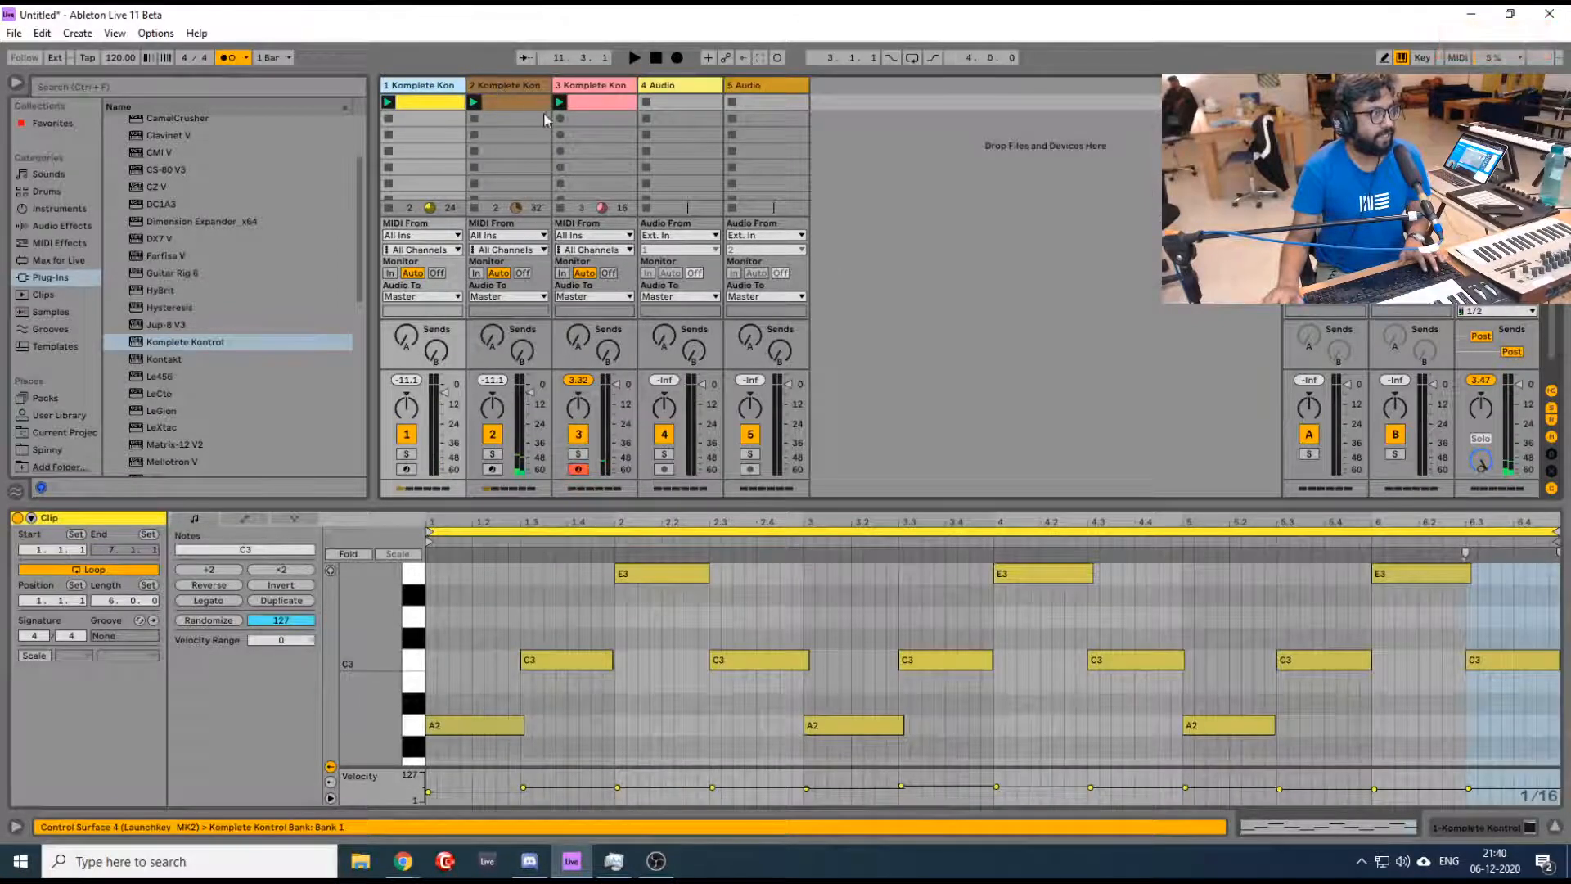
left_click(513, 85)
left_click(502, 139)
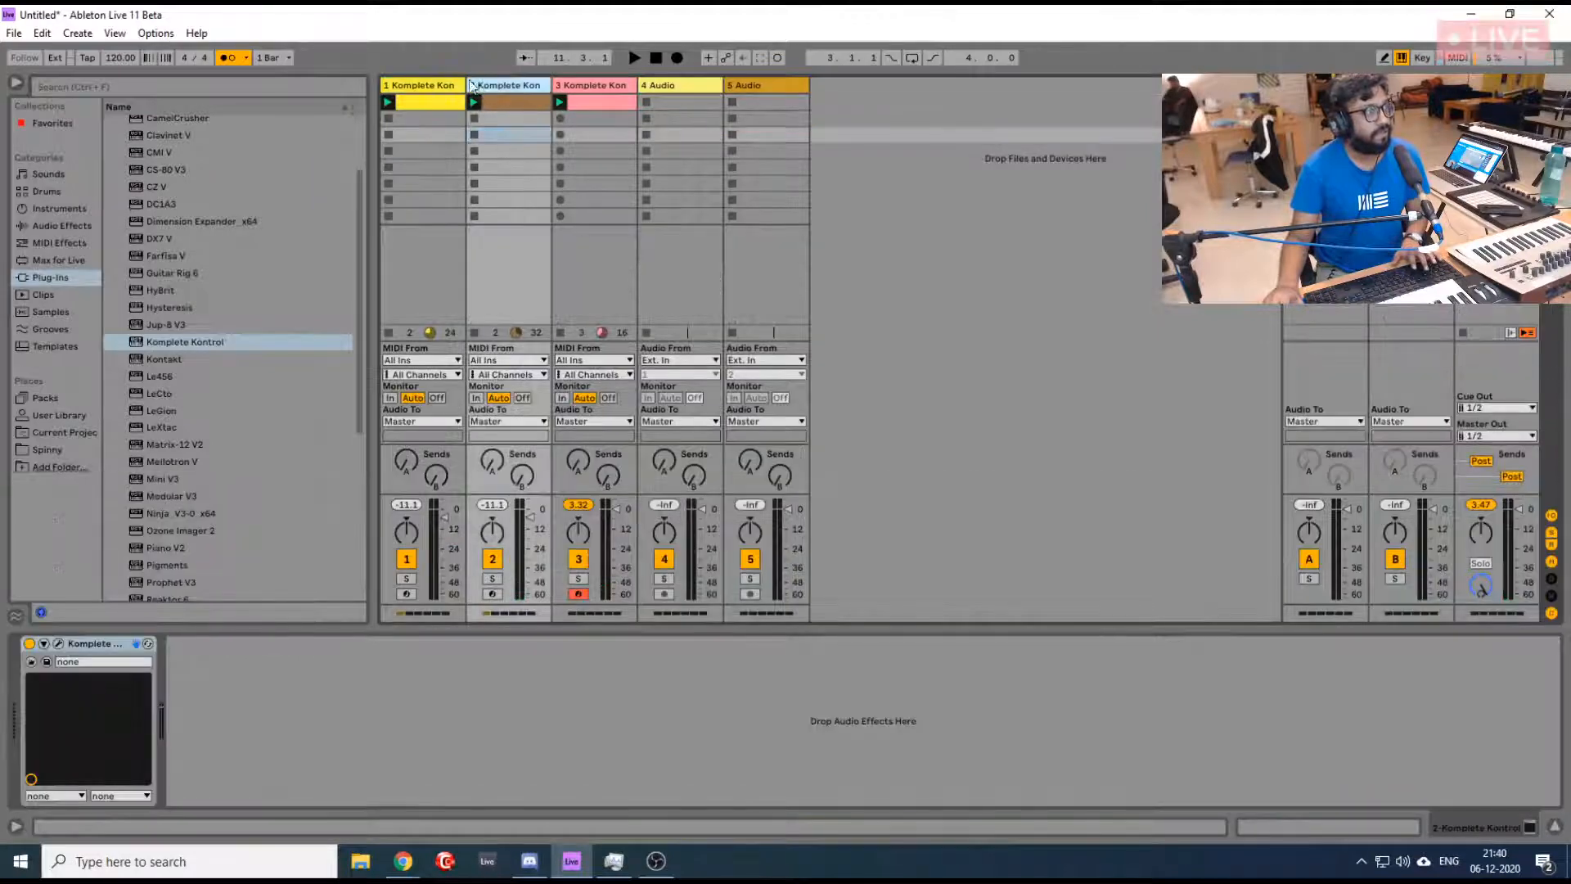
left_click(431, 85, "shift")
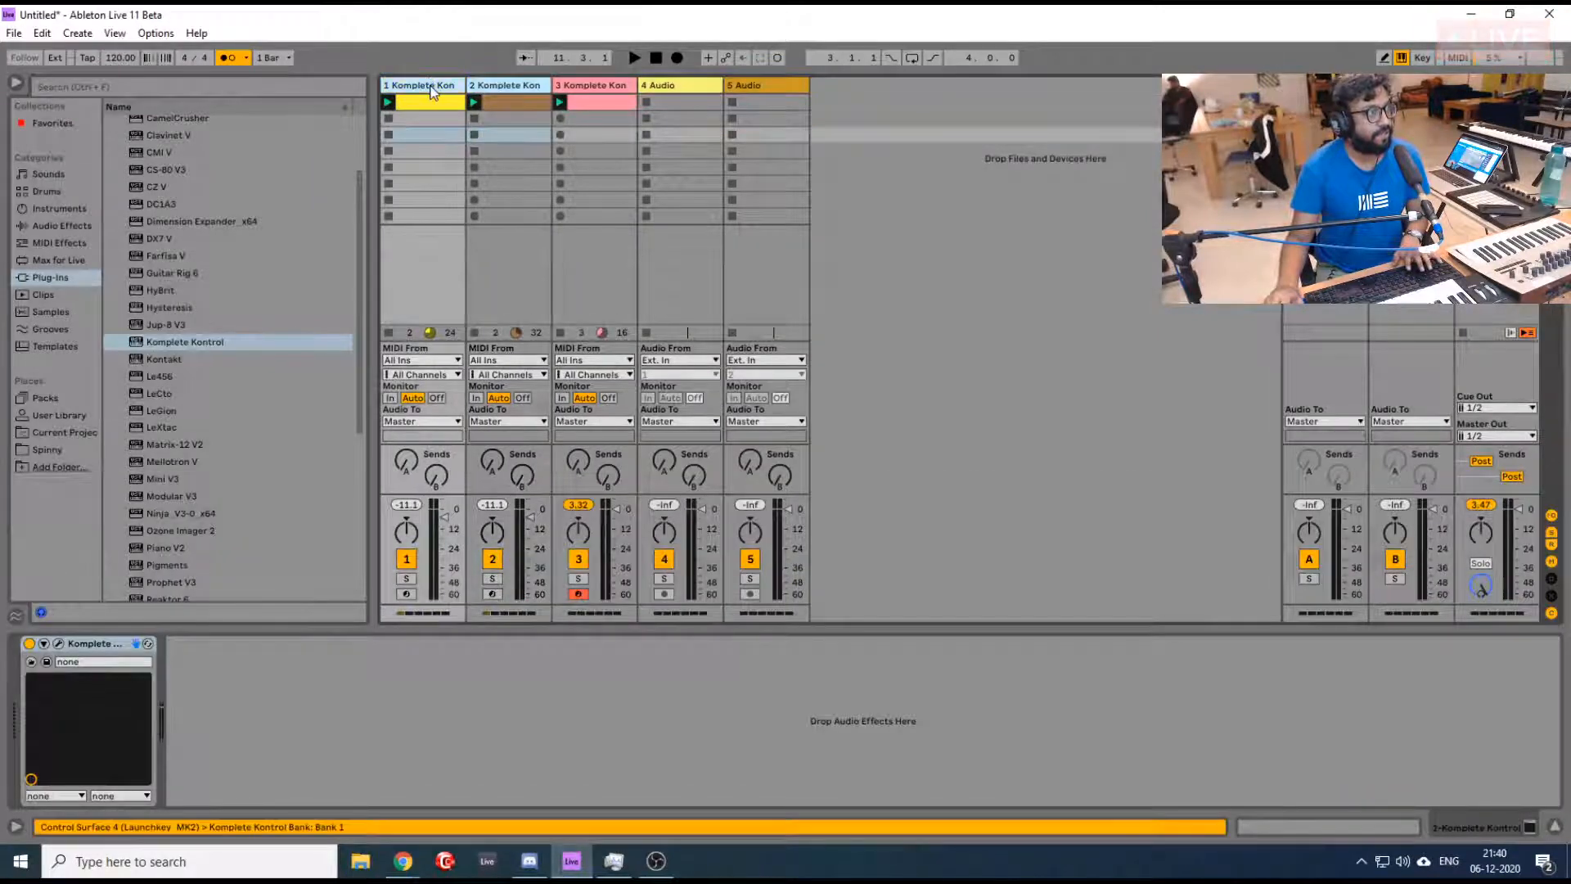
left_click(446, 518)
key("space")
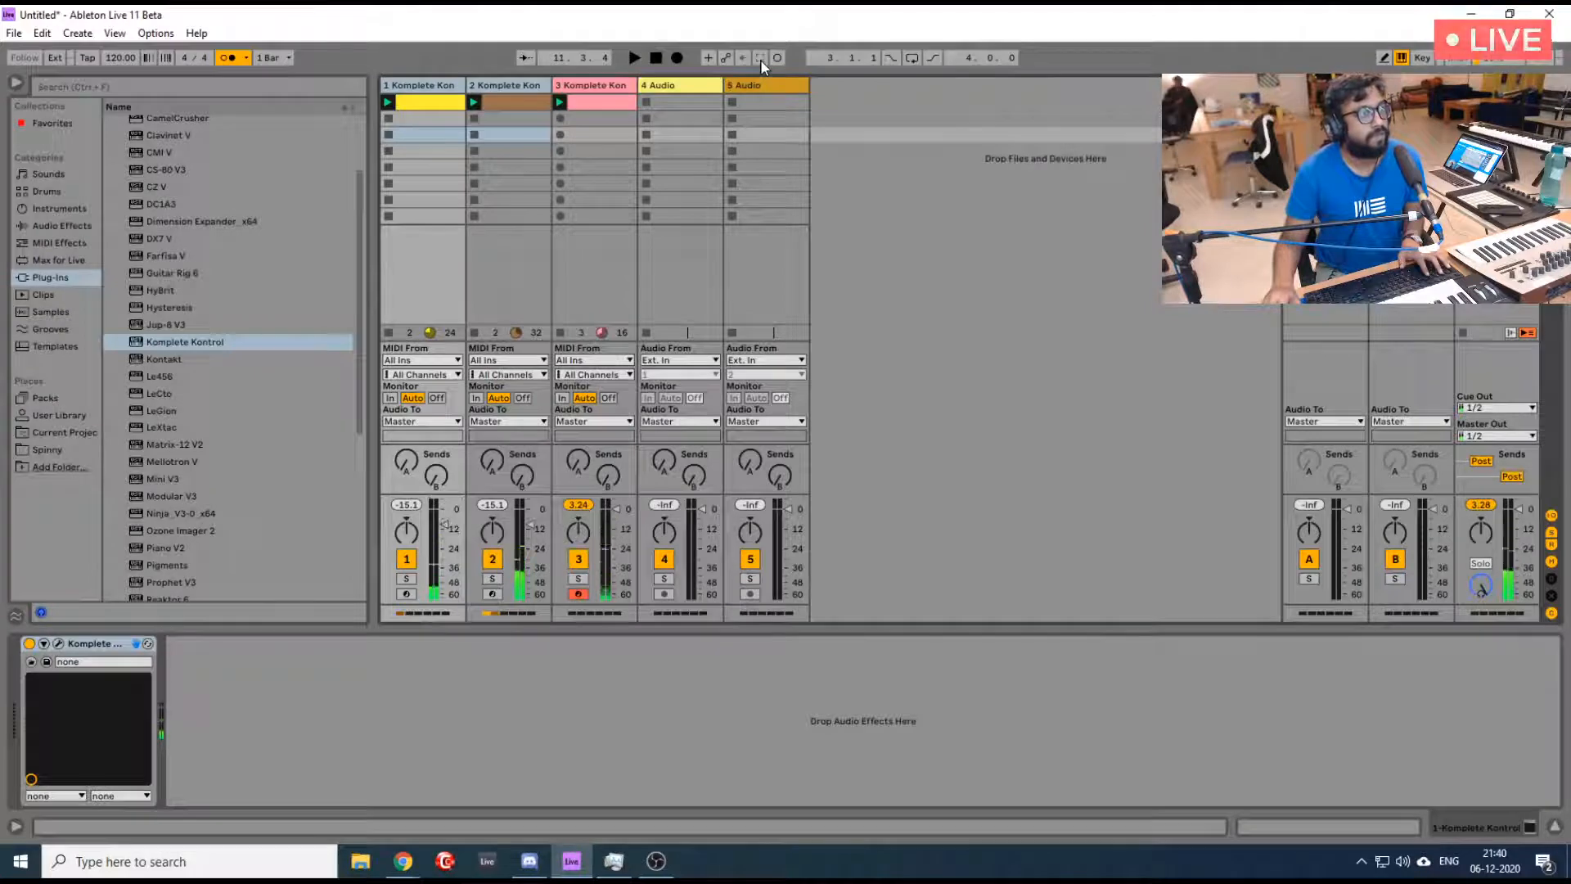
- Play a C#2 hi-hat part over the looping drum clip on track 3 and capture it into the clip
left_click(610, 103)
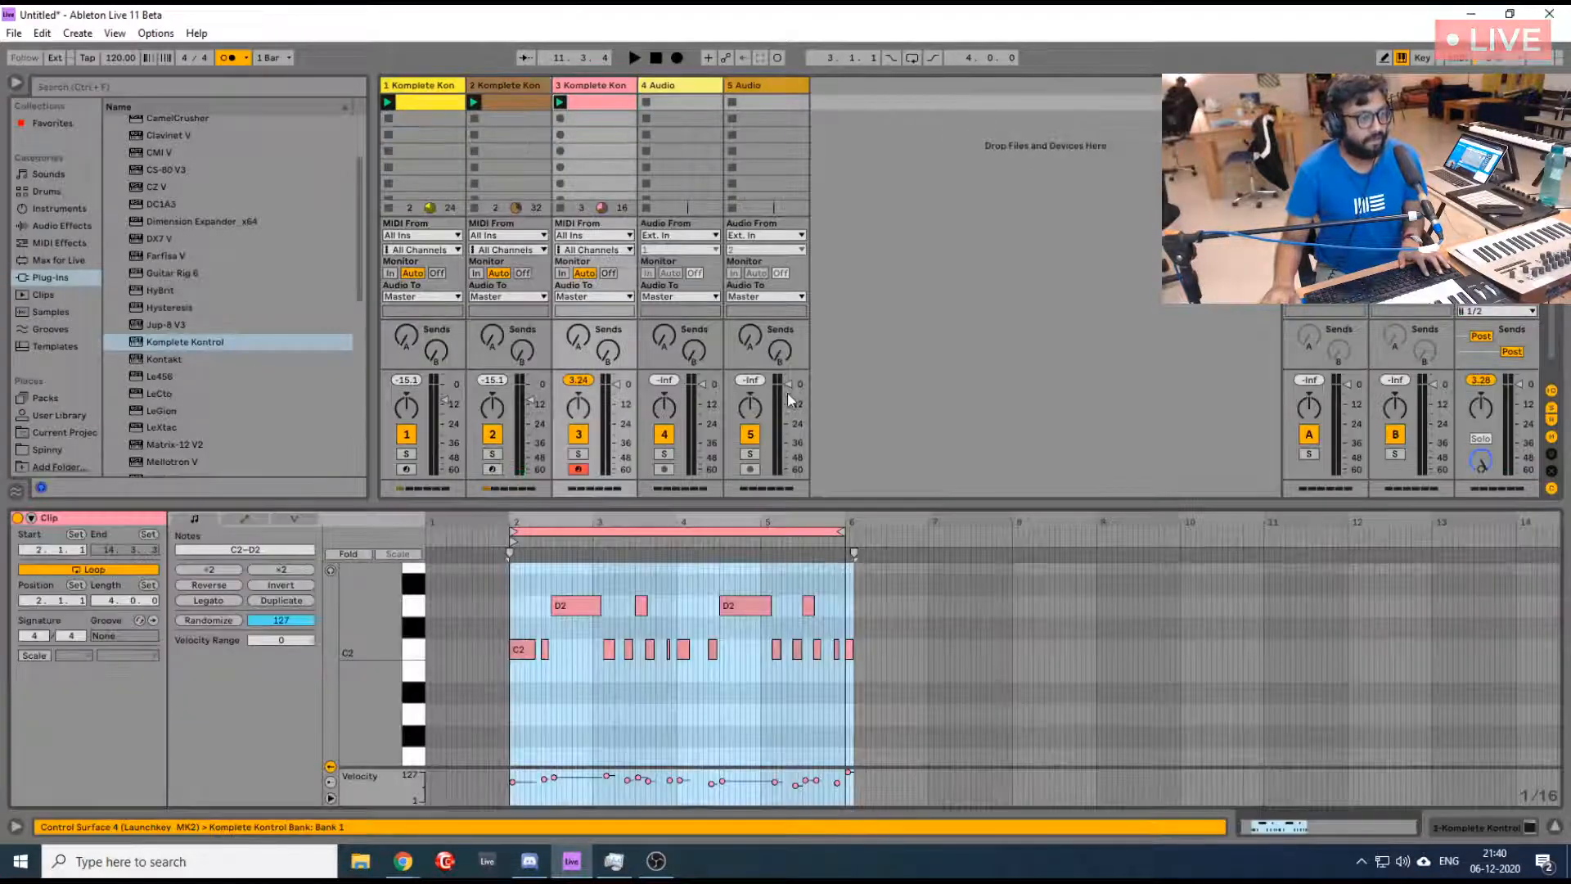
scroll(761, 616, "up", 3)
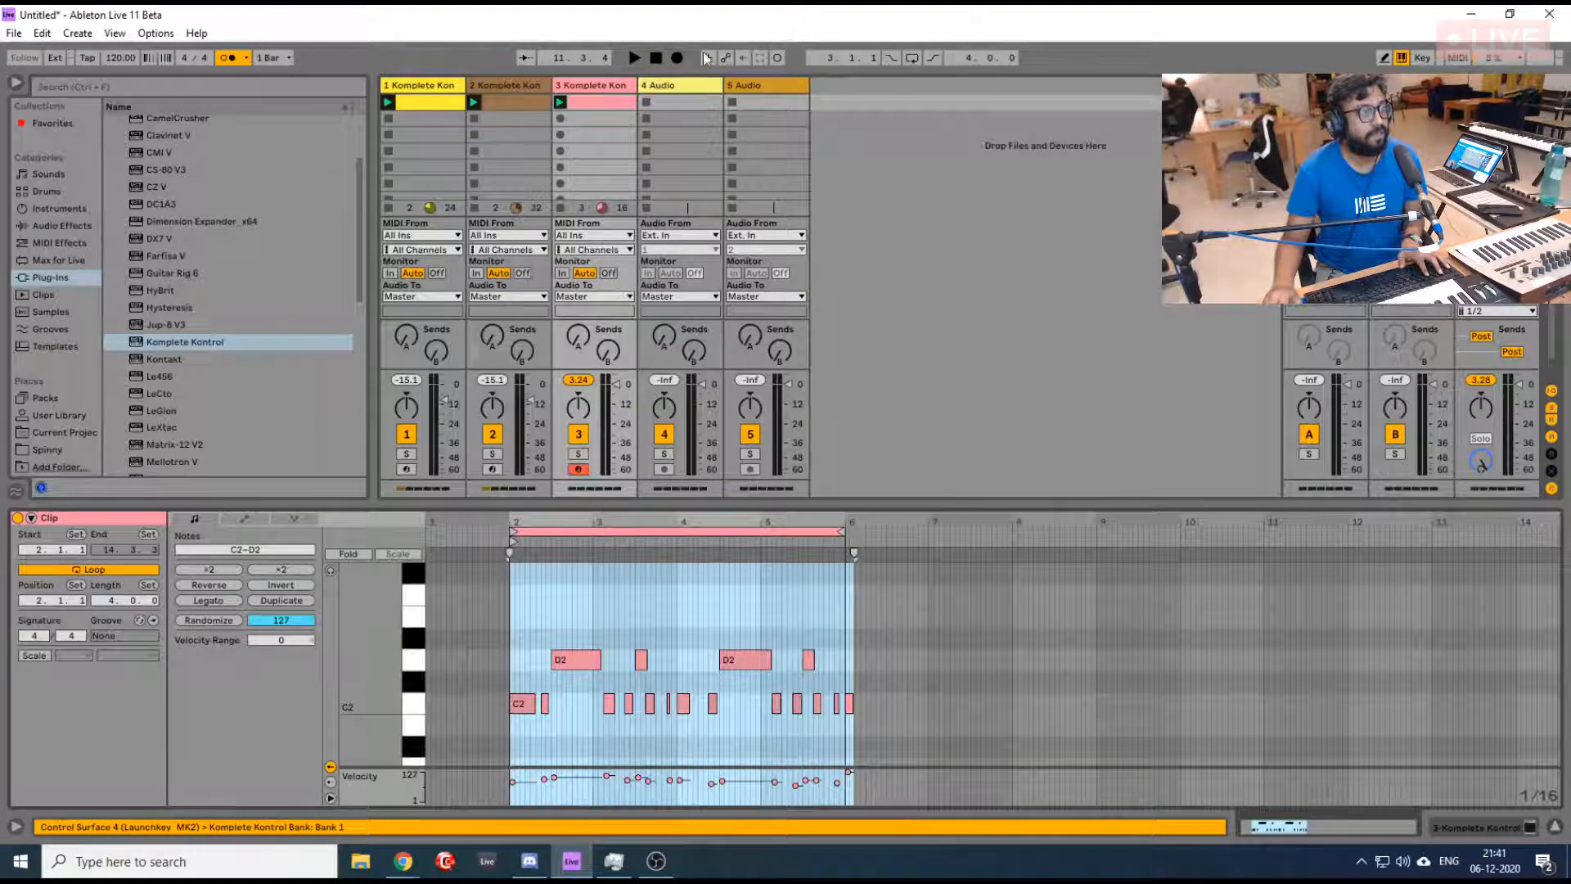
scroll(692, 743, "up", 3)
scroll(695, 744, "down", 3)
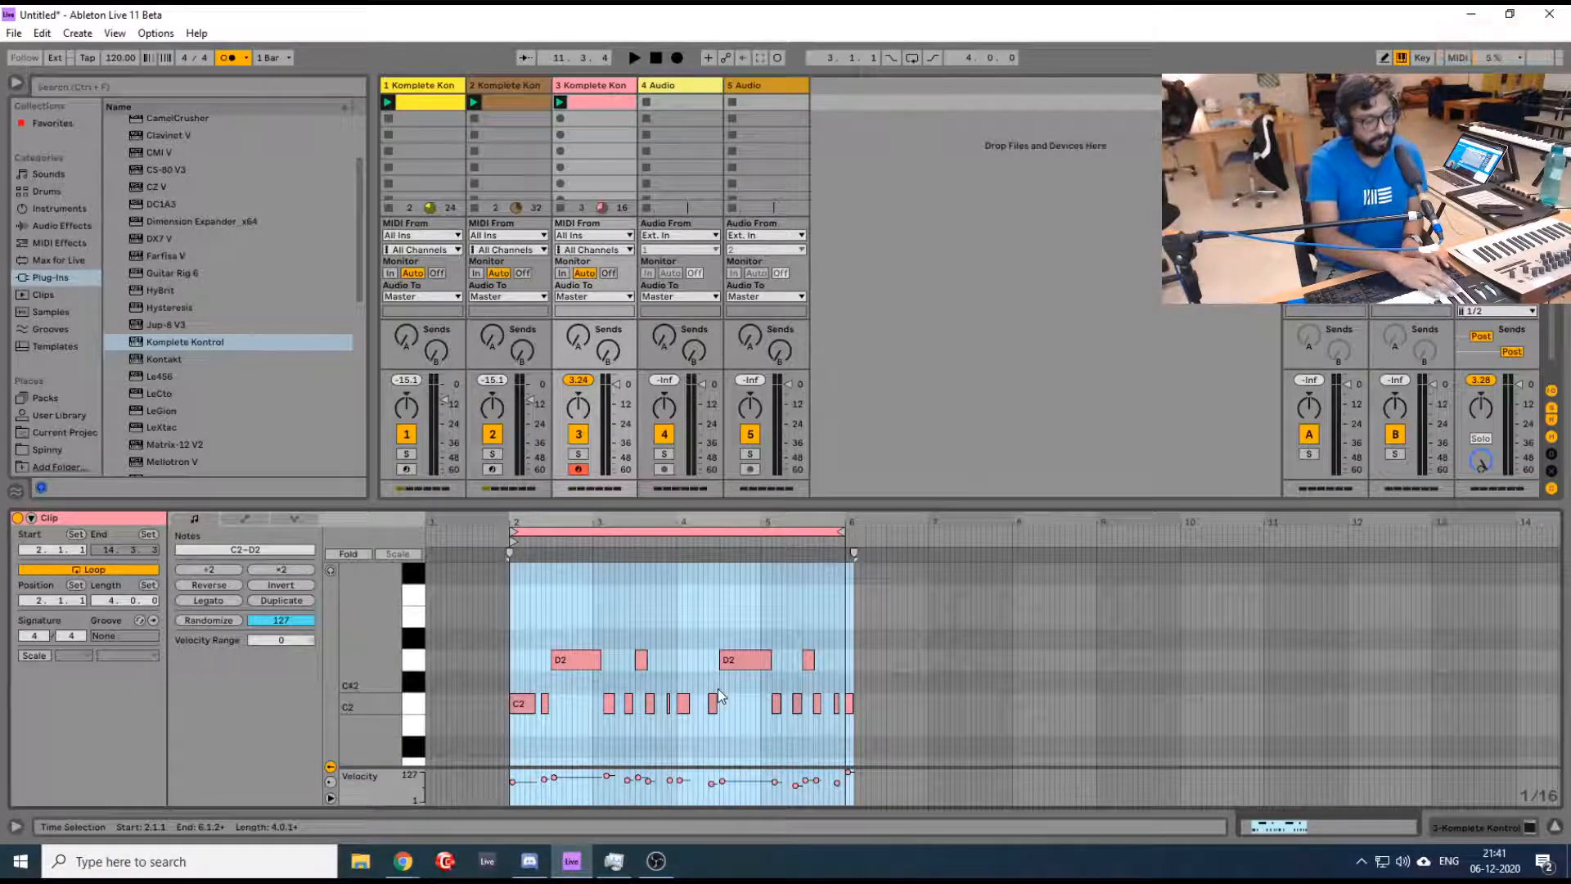
key("space")
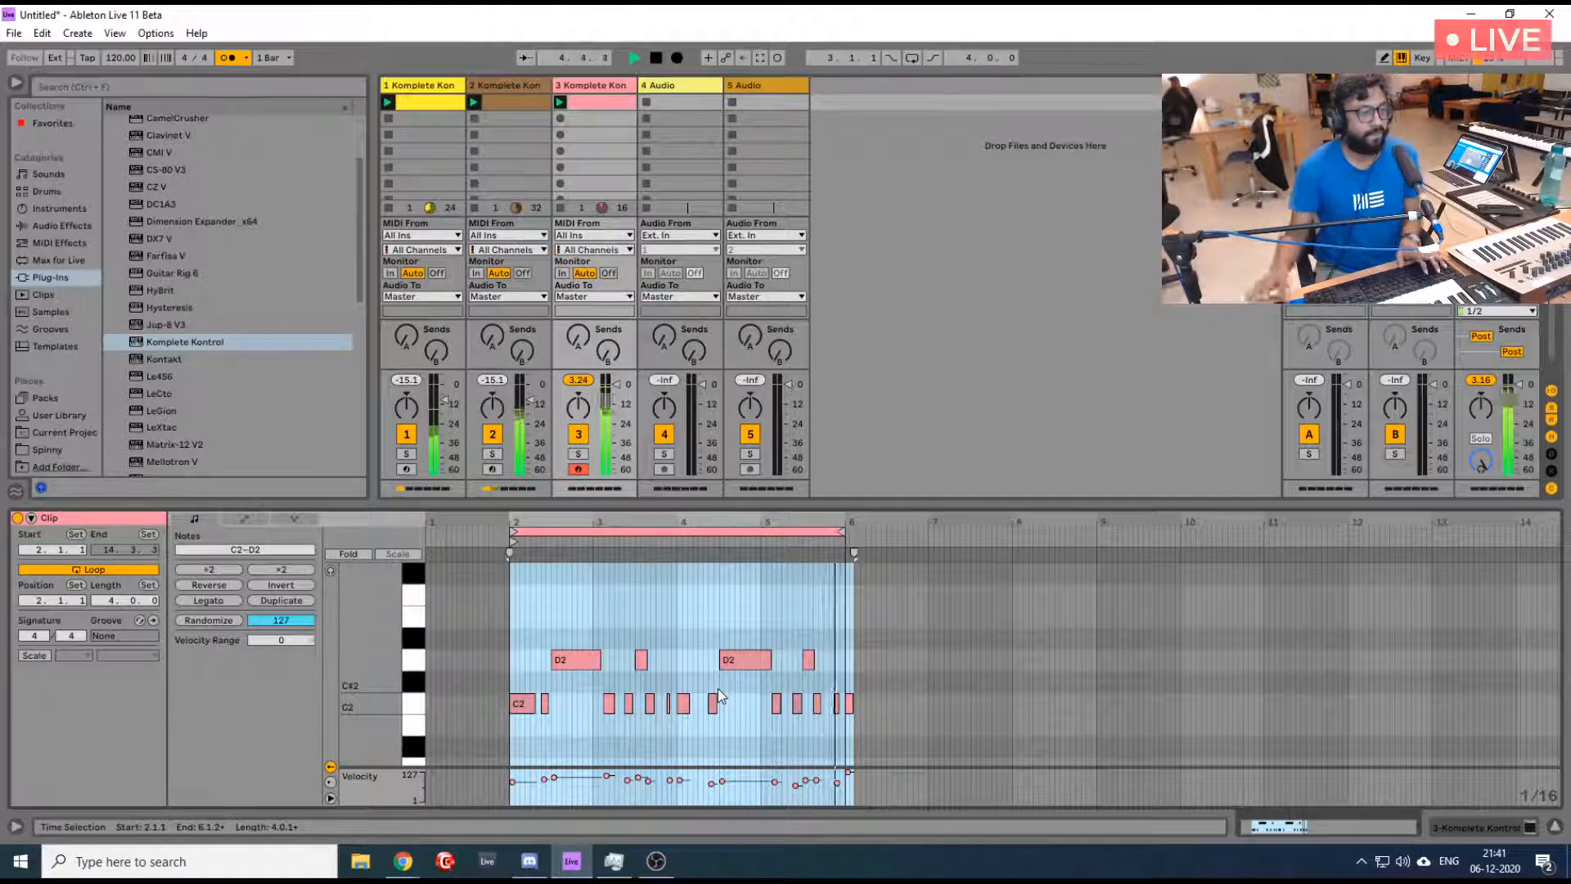
key("space")
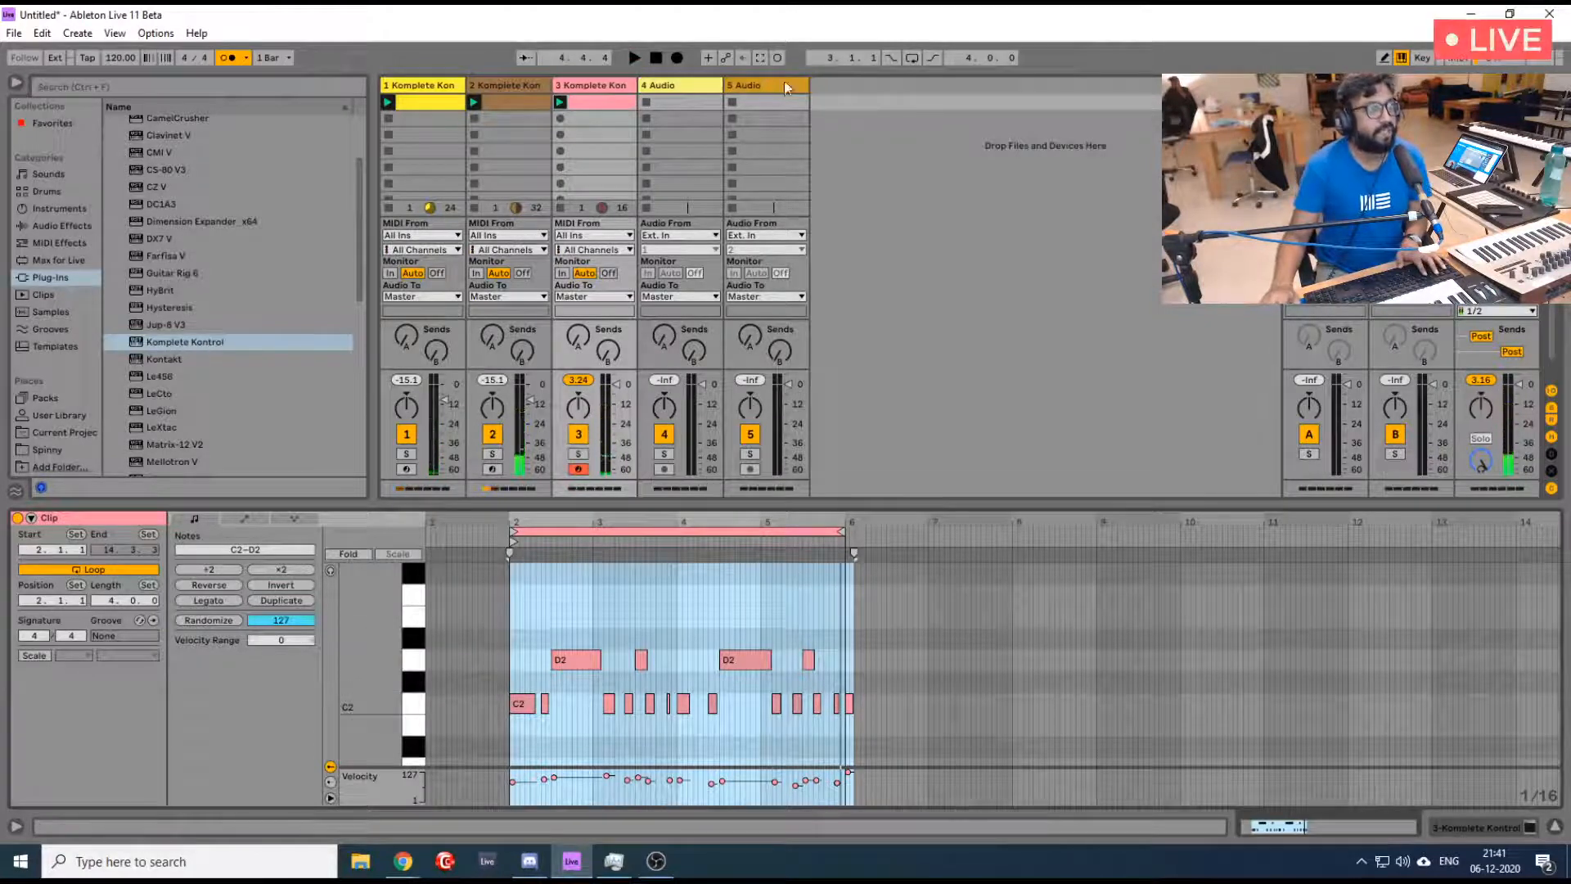
left_click(756, 58)
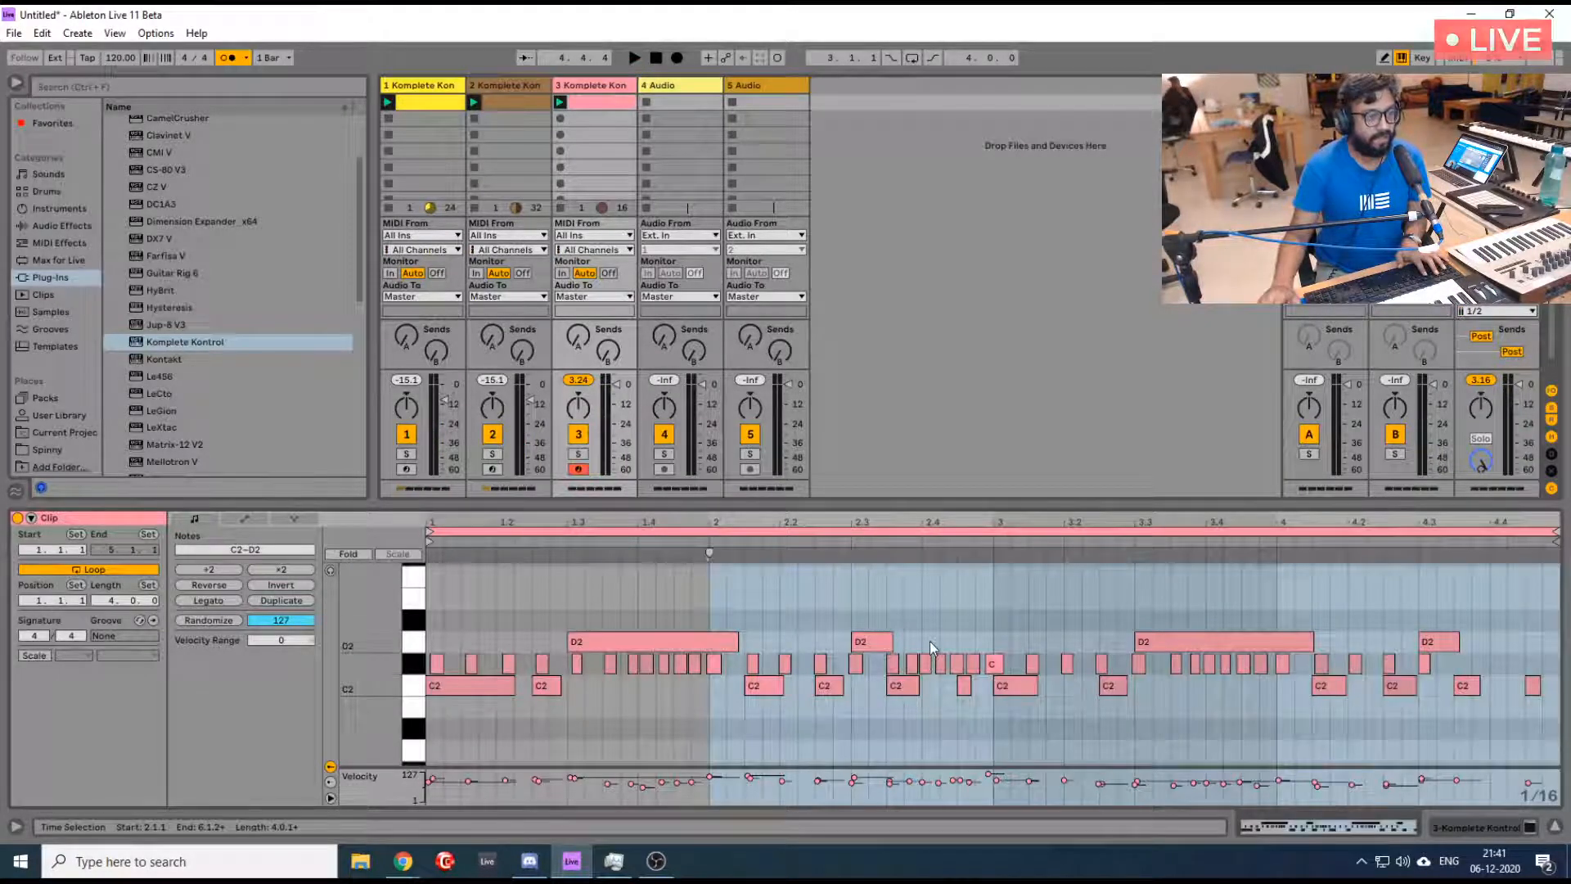
- Play back the drum clip with the captured hi-hats and stop playback
scroll(929, 641, "down", 2)
key("space")
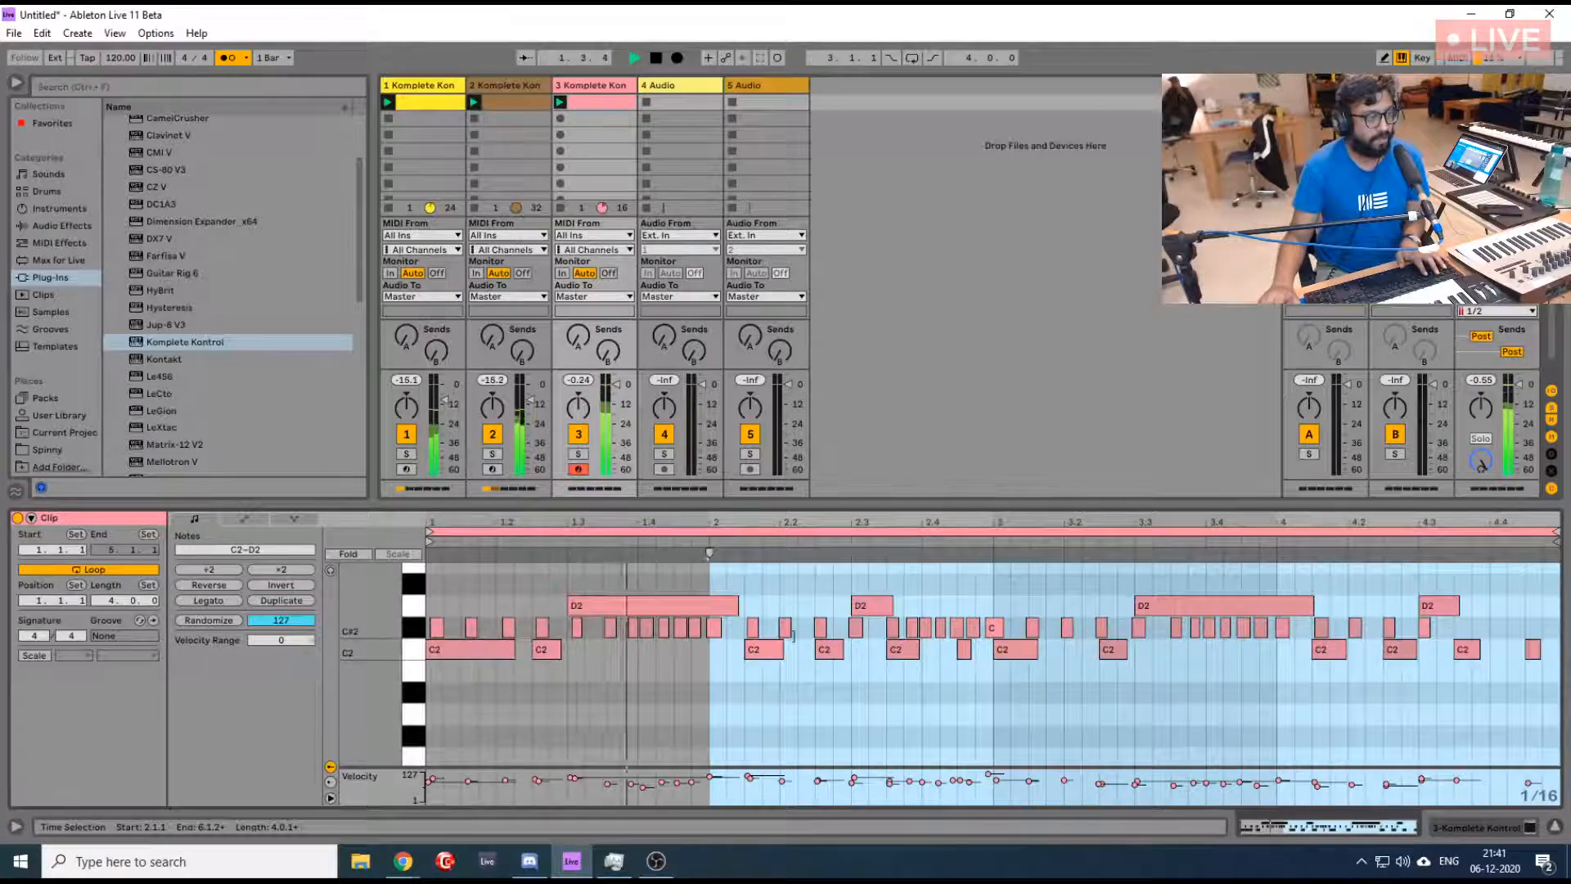
key("space")
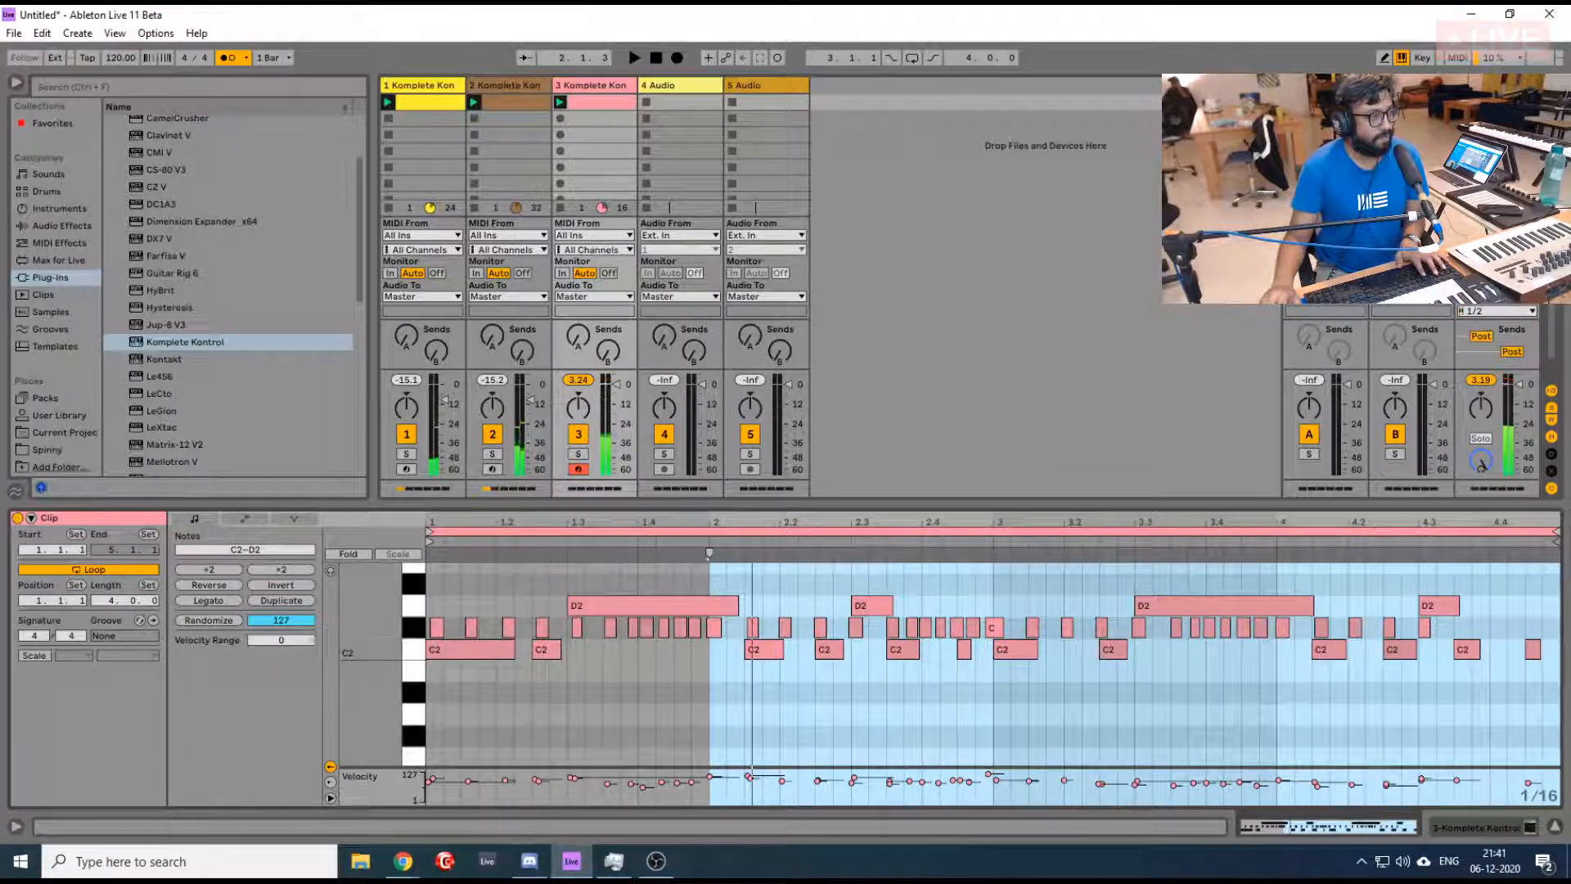
- Quantize the start of all notes in the drum clip to 1/16 at 100%
left_click(654, 698)
key("ctrl+a")
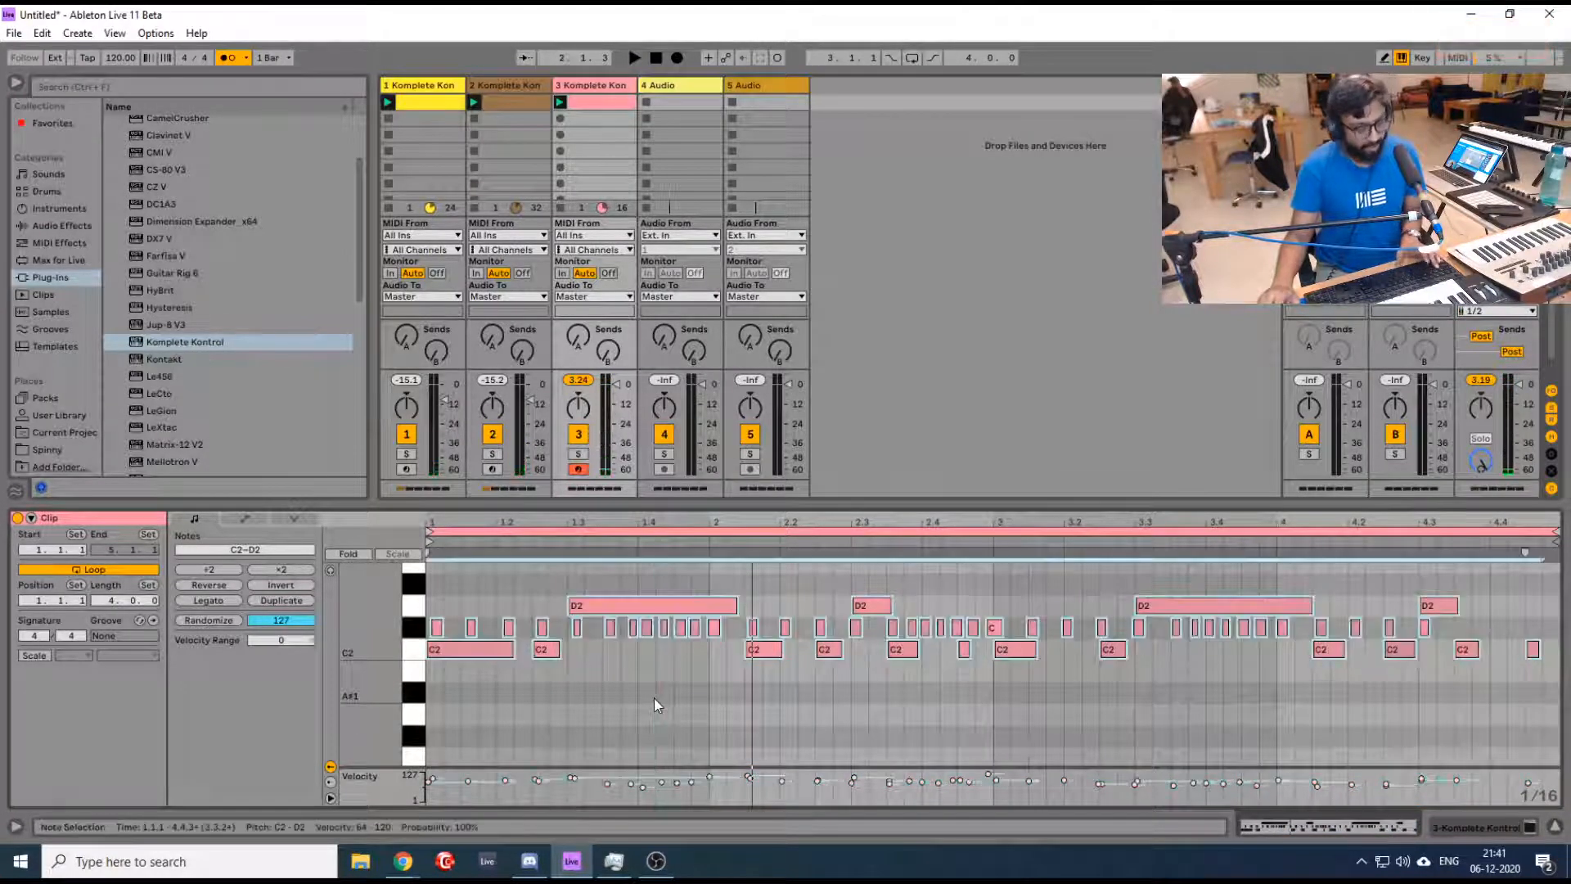
key("ctrl+shift+u")
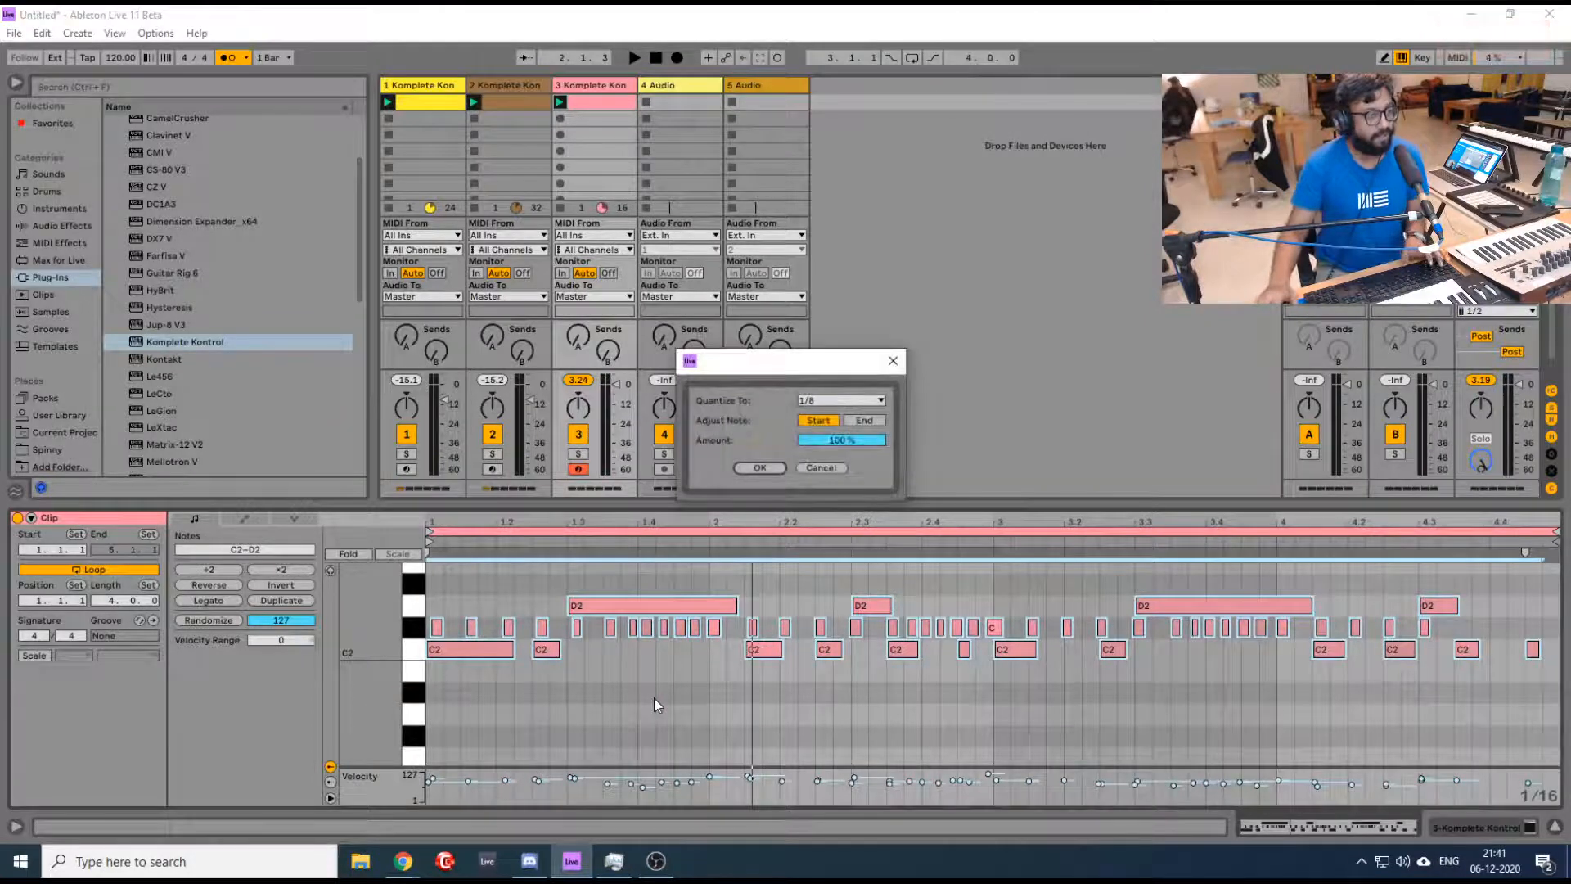
left_click(857, 399)
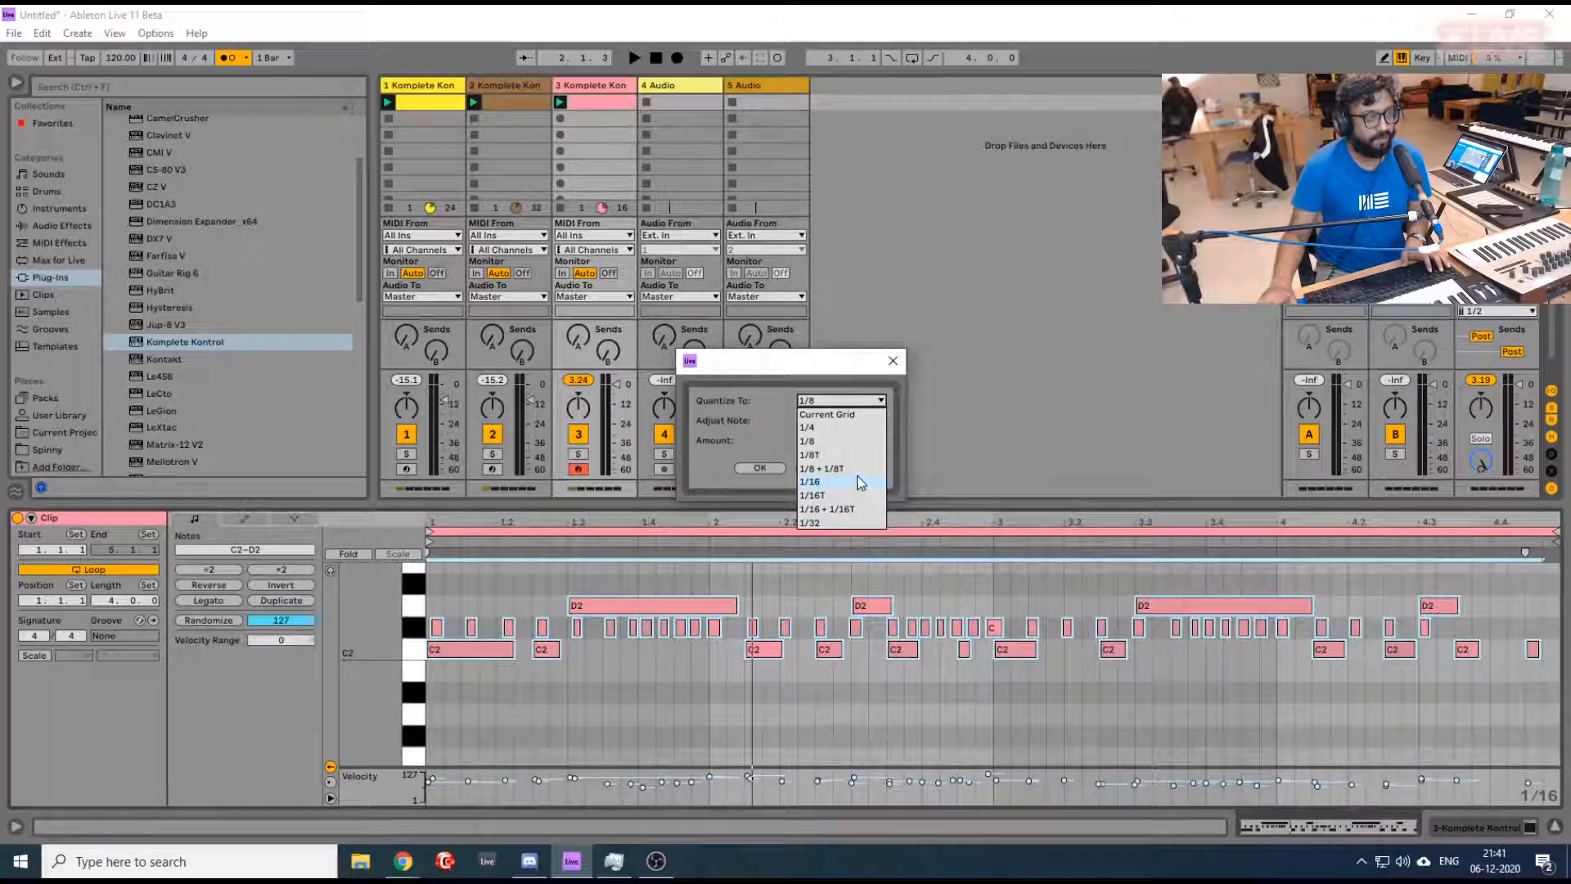
left_click(860, 482)
left_click(778, 467)
- While the loops play, copy hi-hat notes into bar 4 of the drum clip so they run to its end
key("space")
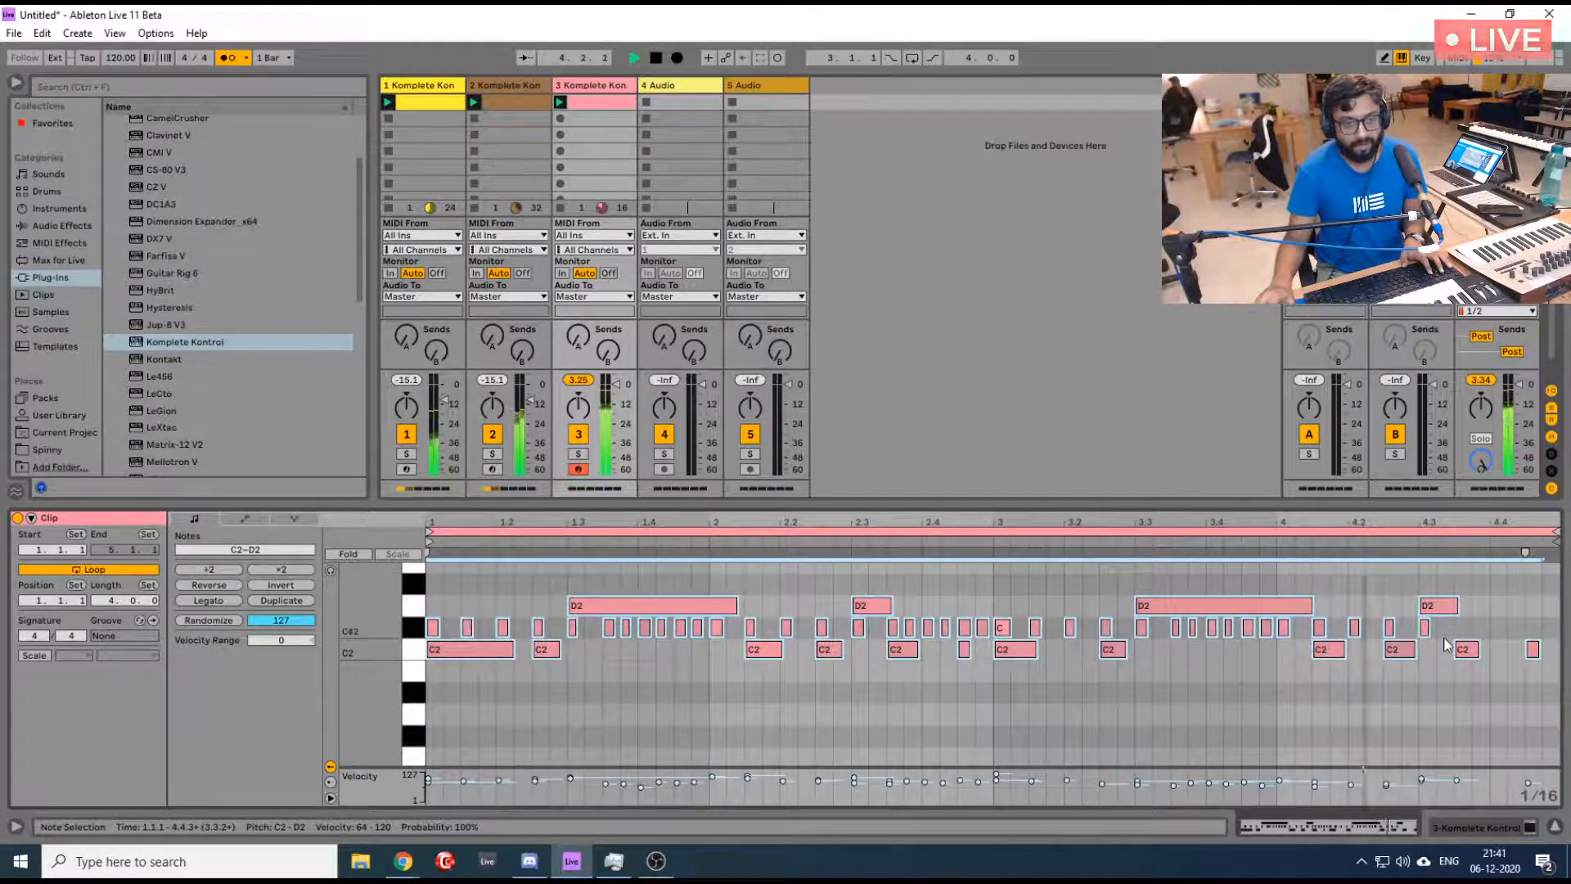
left_click_drag(1440, 624, 1340, 633)
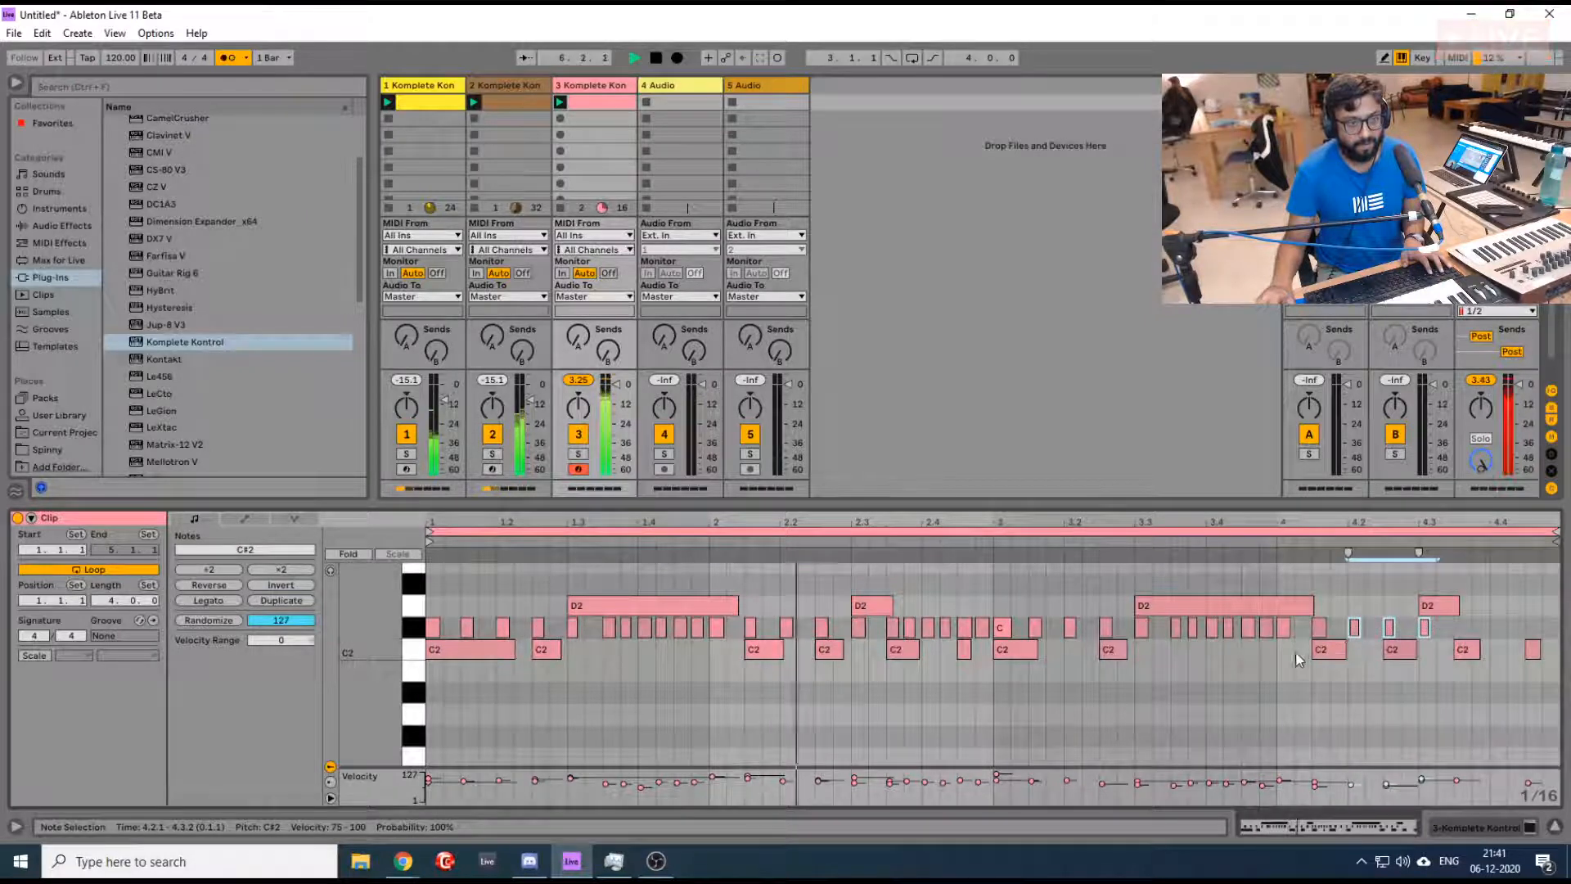
left_click_drag(1266, 657, 1288, 628)
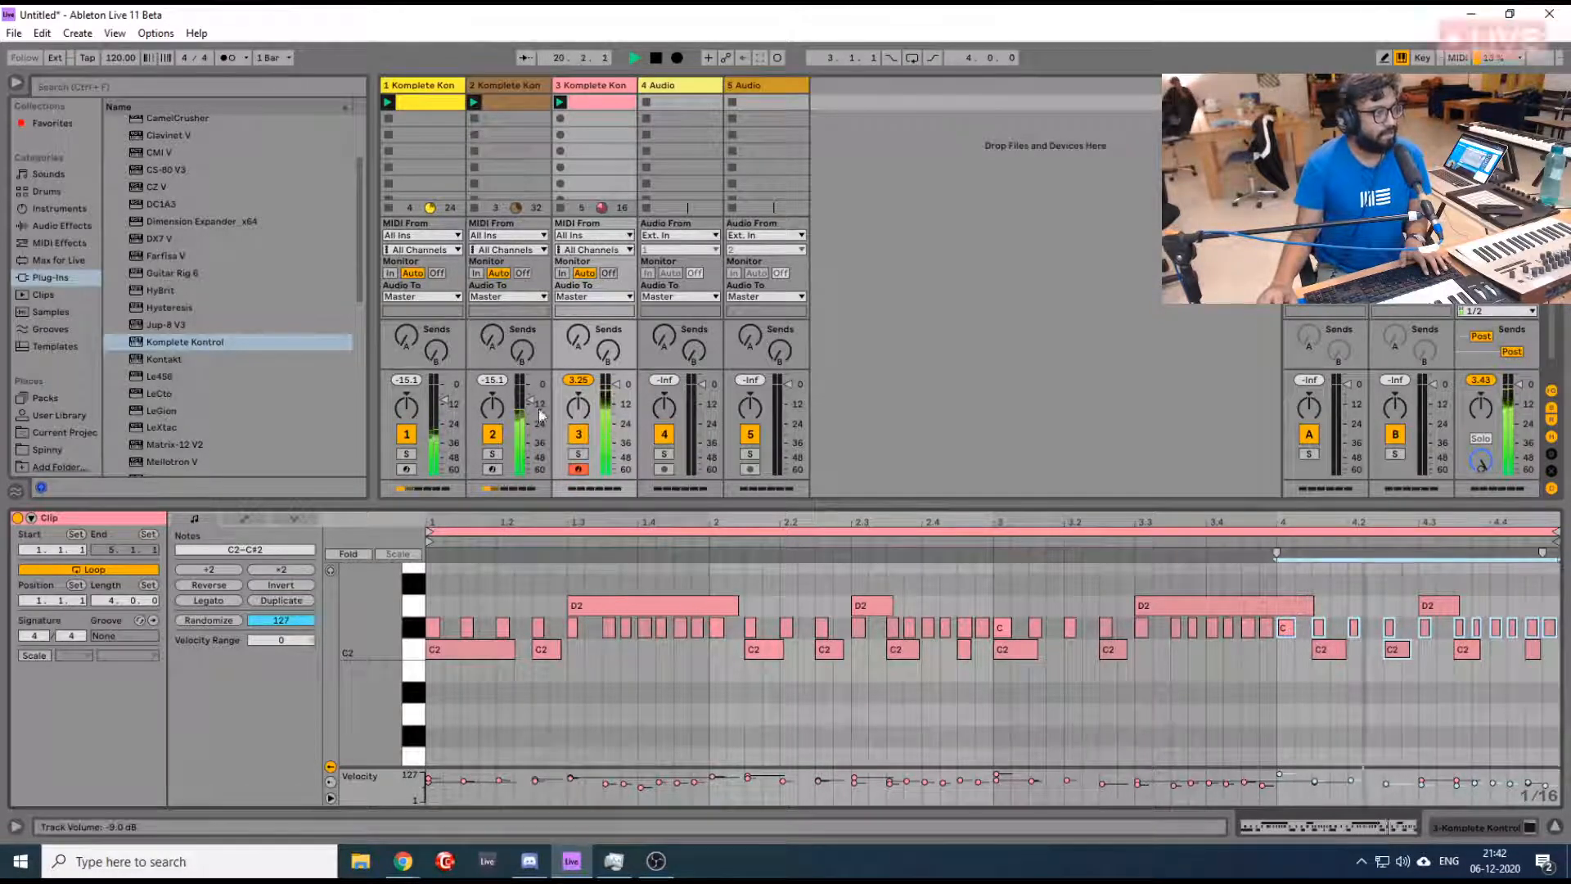
- Raise the volume of tracks 2 and 1, bringing track 1 to -5.3 dB, and audition track 1 in solo
left_click_drag(530, 404, 538, 399)
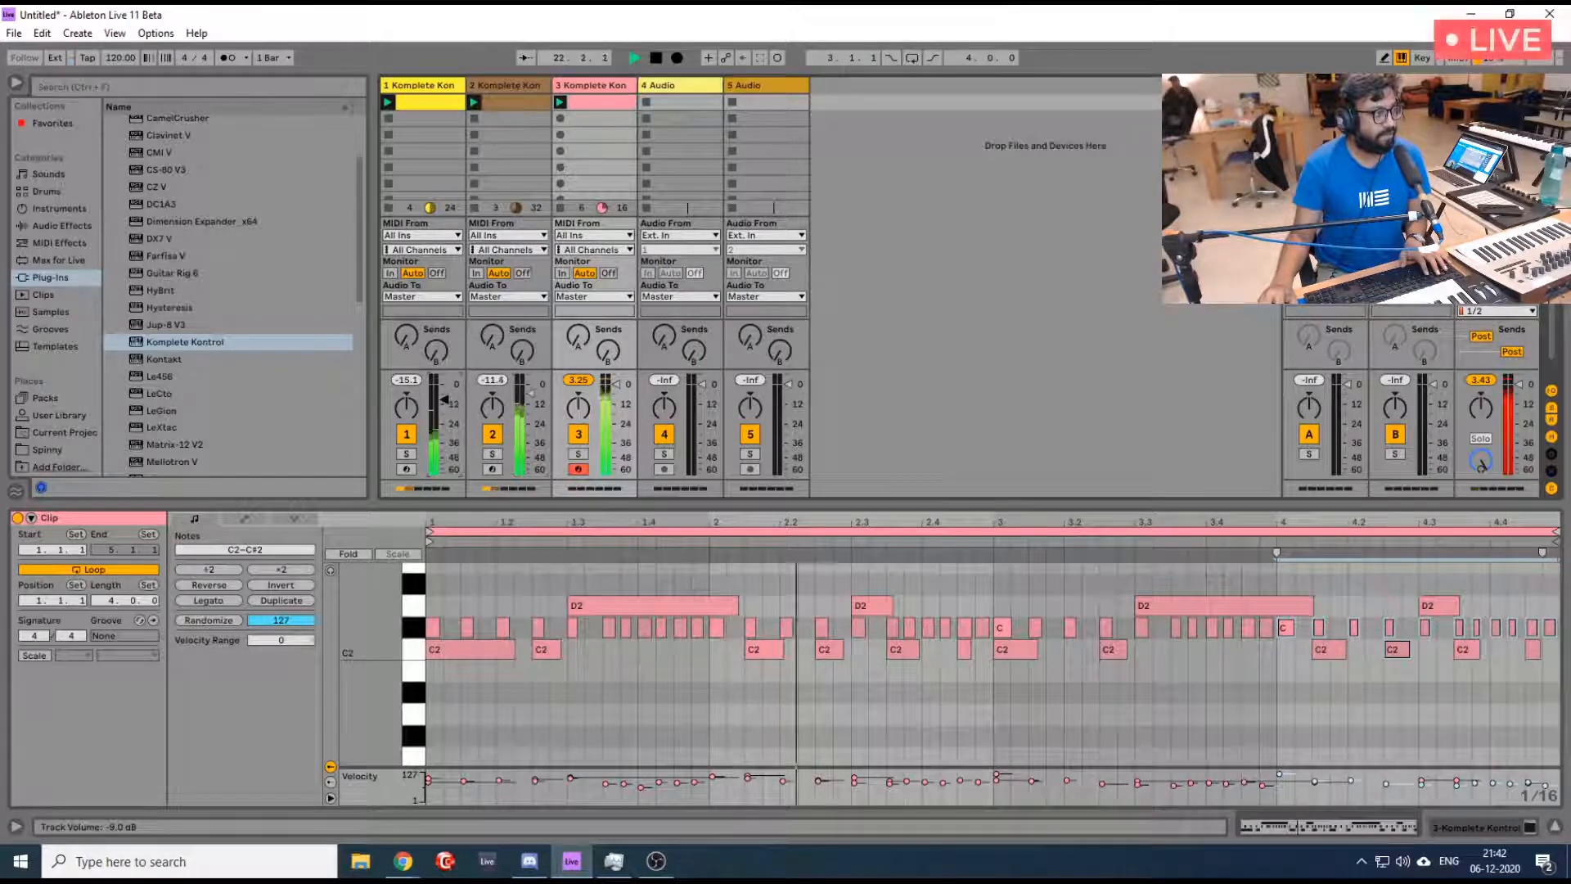
left_click_drag(444, 399, 444, 386)
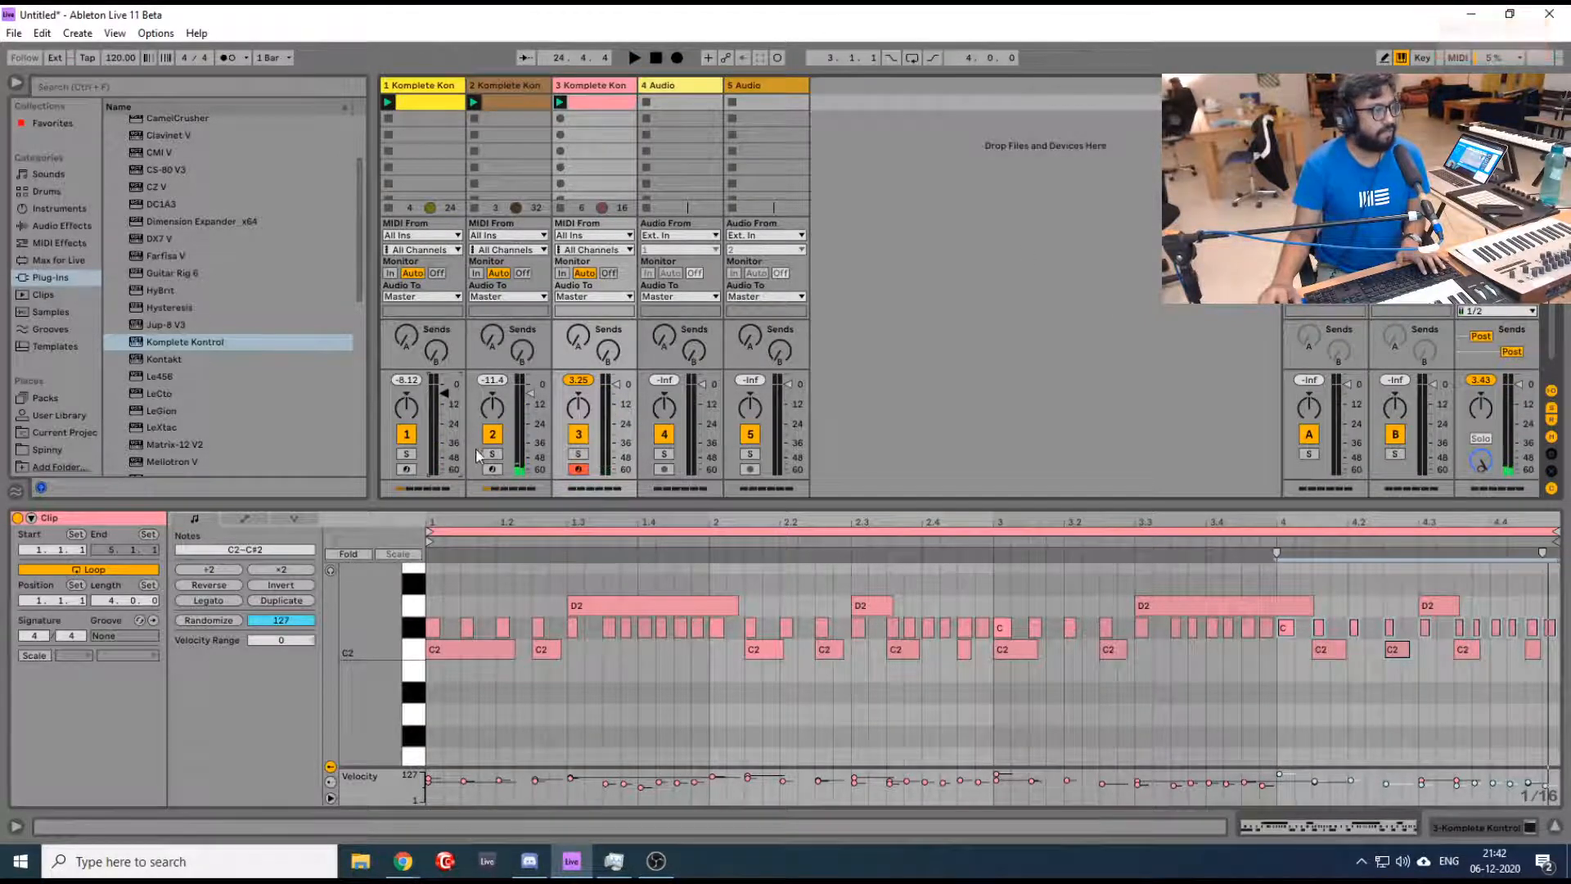
key("space")
left_click(406, 455)
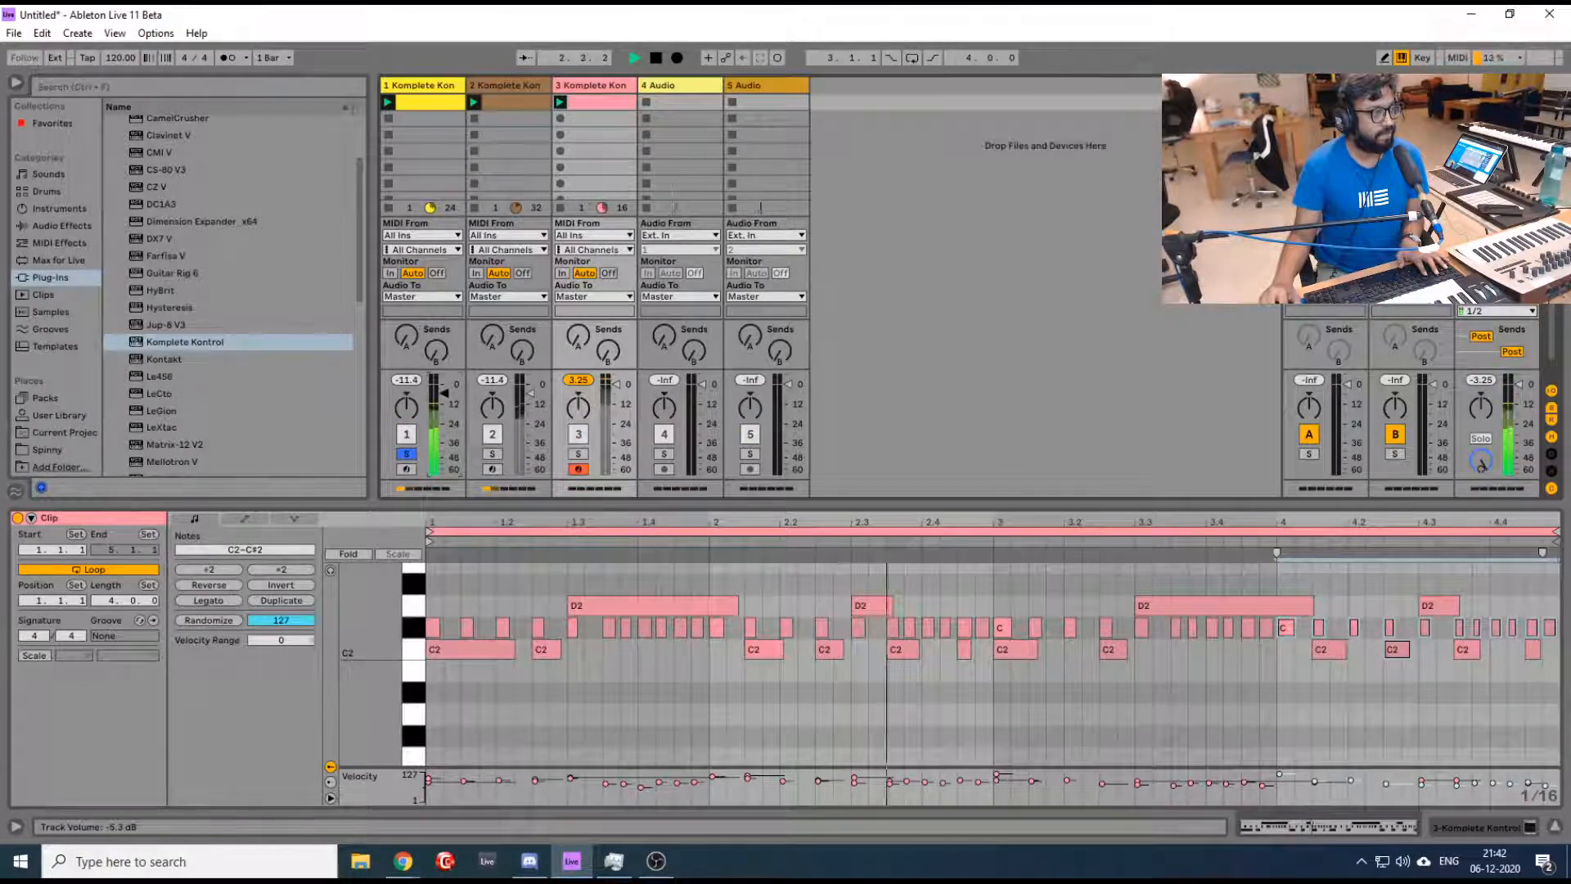
key("space")
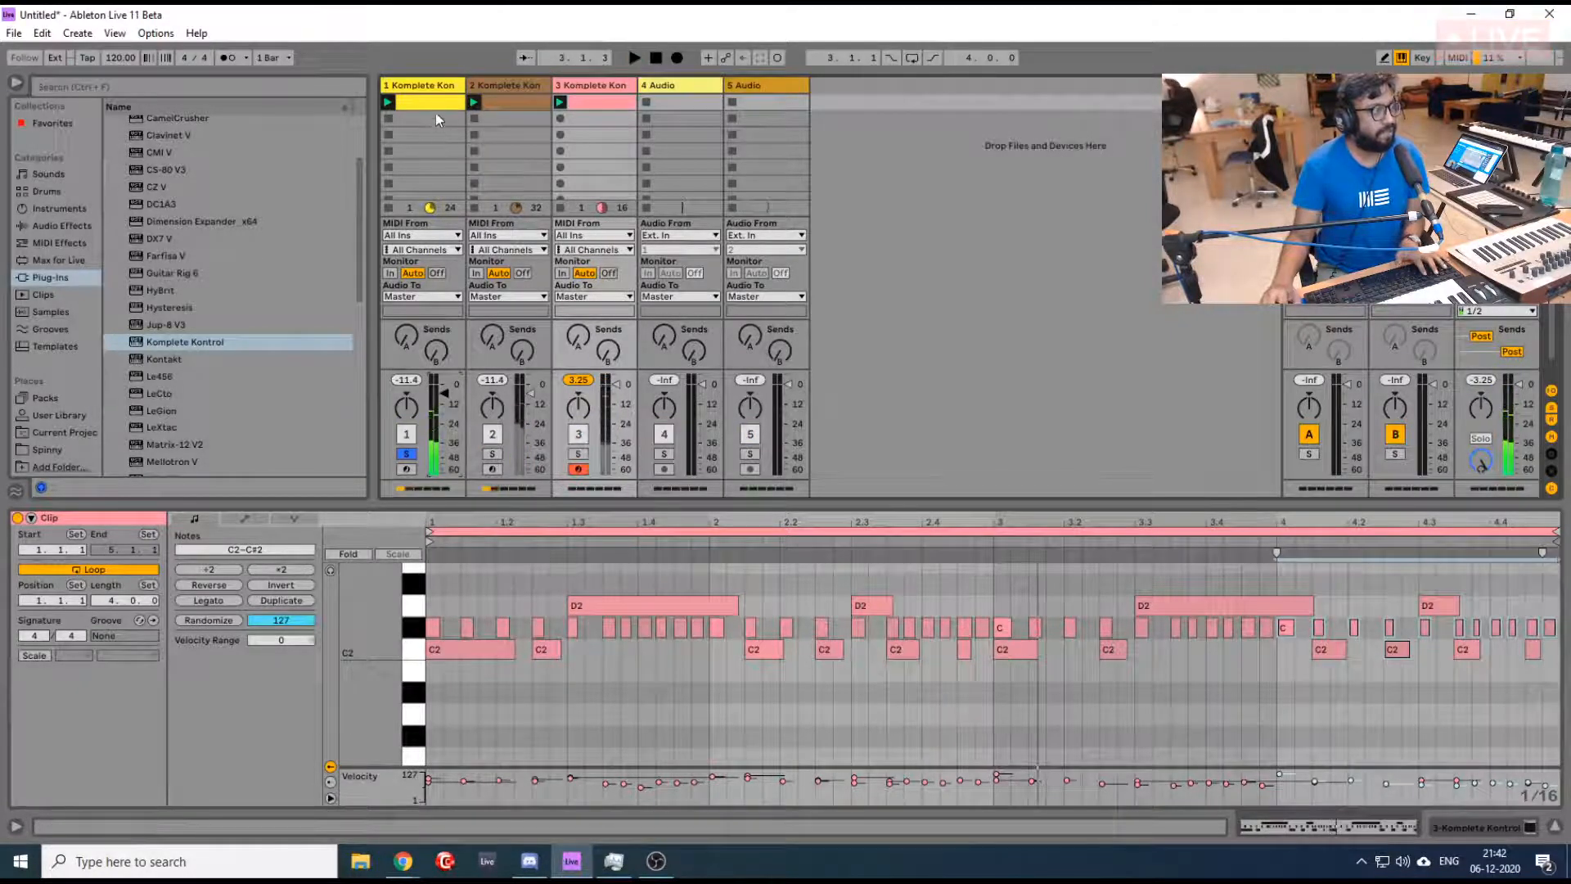
- Halve the timing of all notes in the track 1 clip and duplicate them to fill the six-bar loop
left_click(435, 105)
scroll(919, 566, "down", 1)
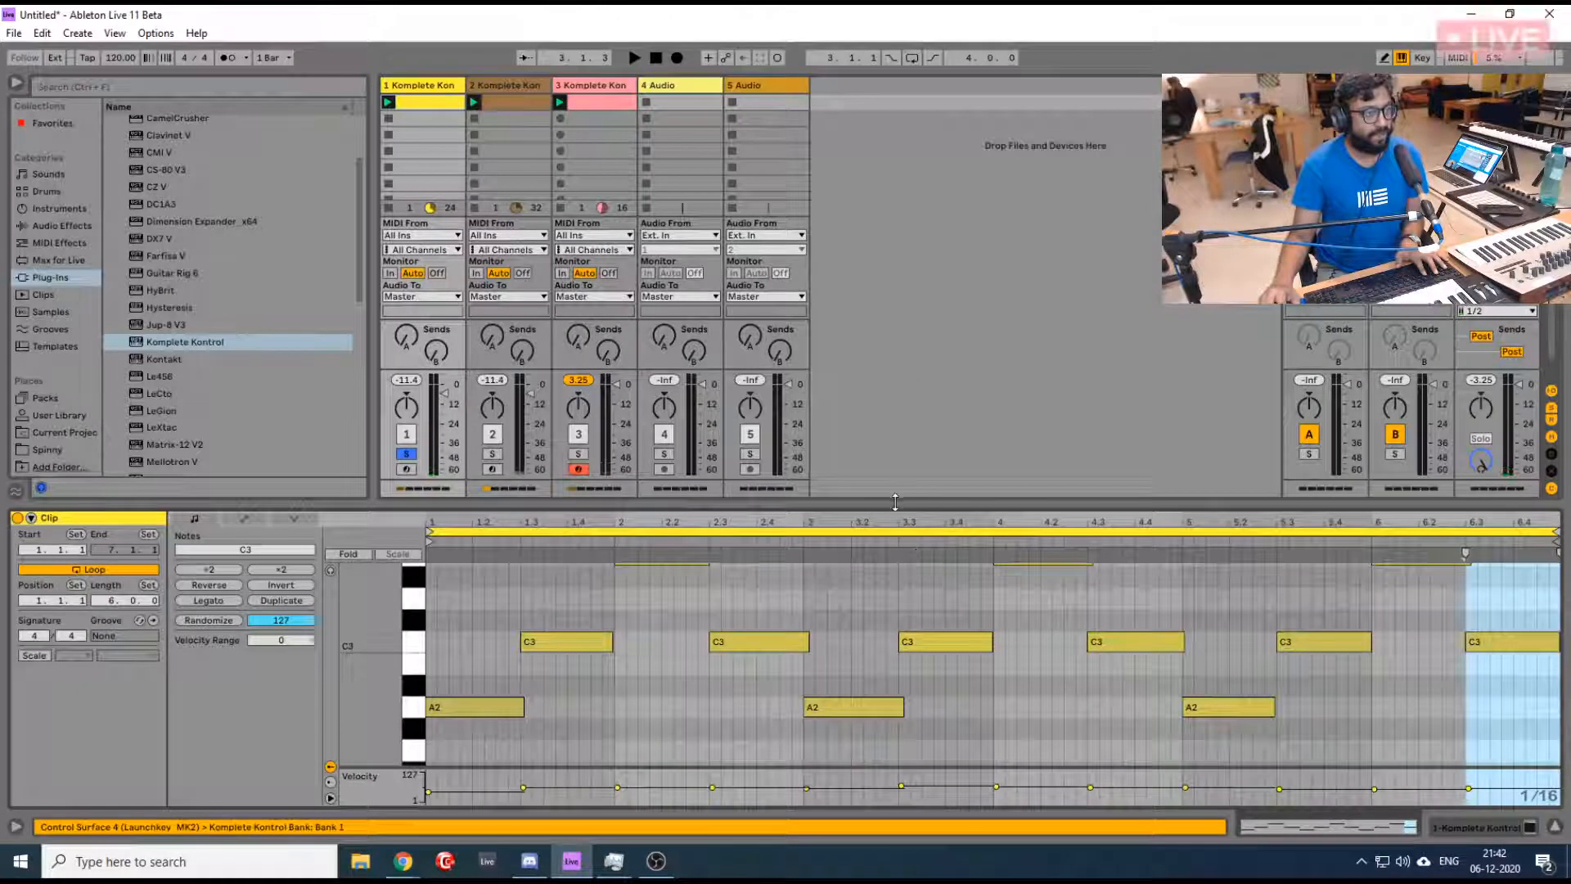
left_click(841, 605)
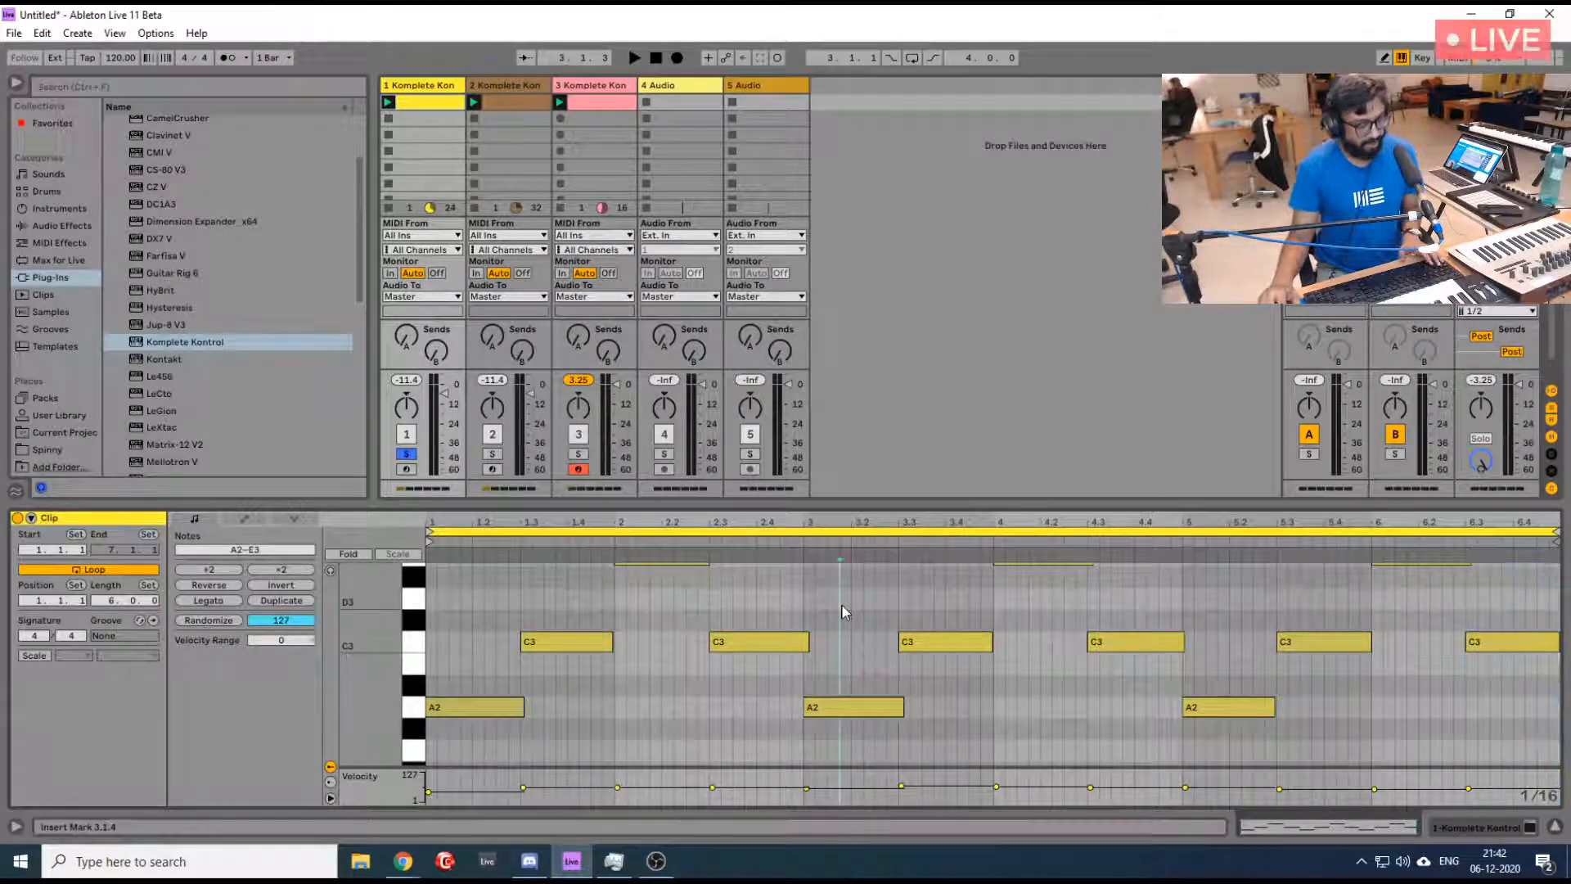
key("ctrl+a")
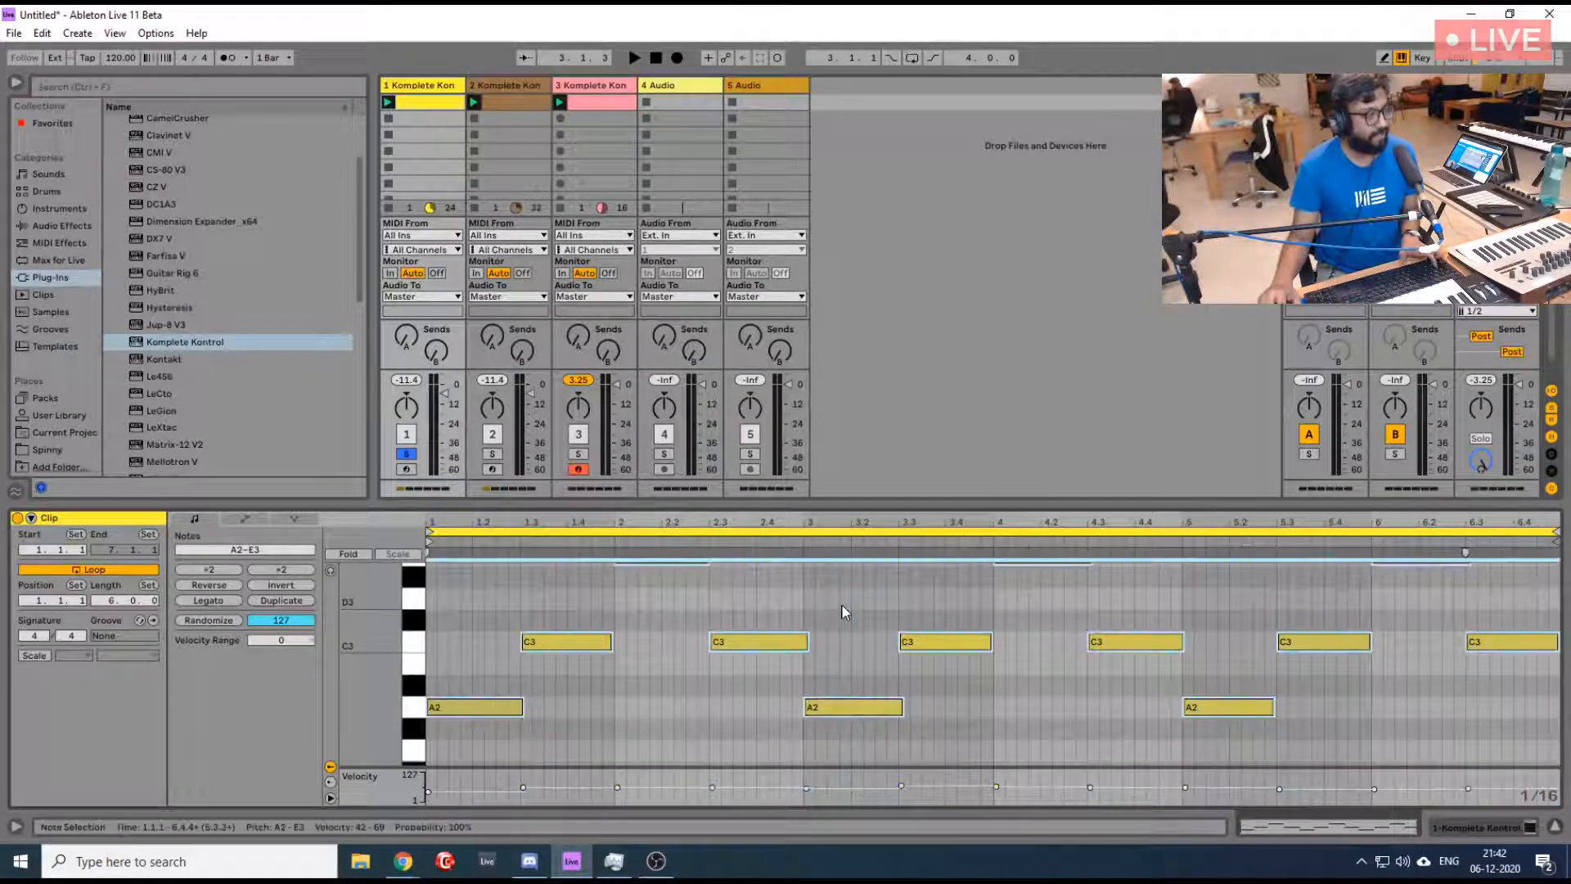
left_click(232, 571)
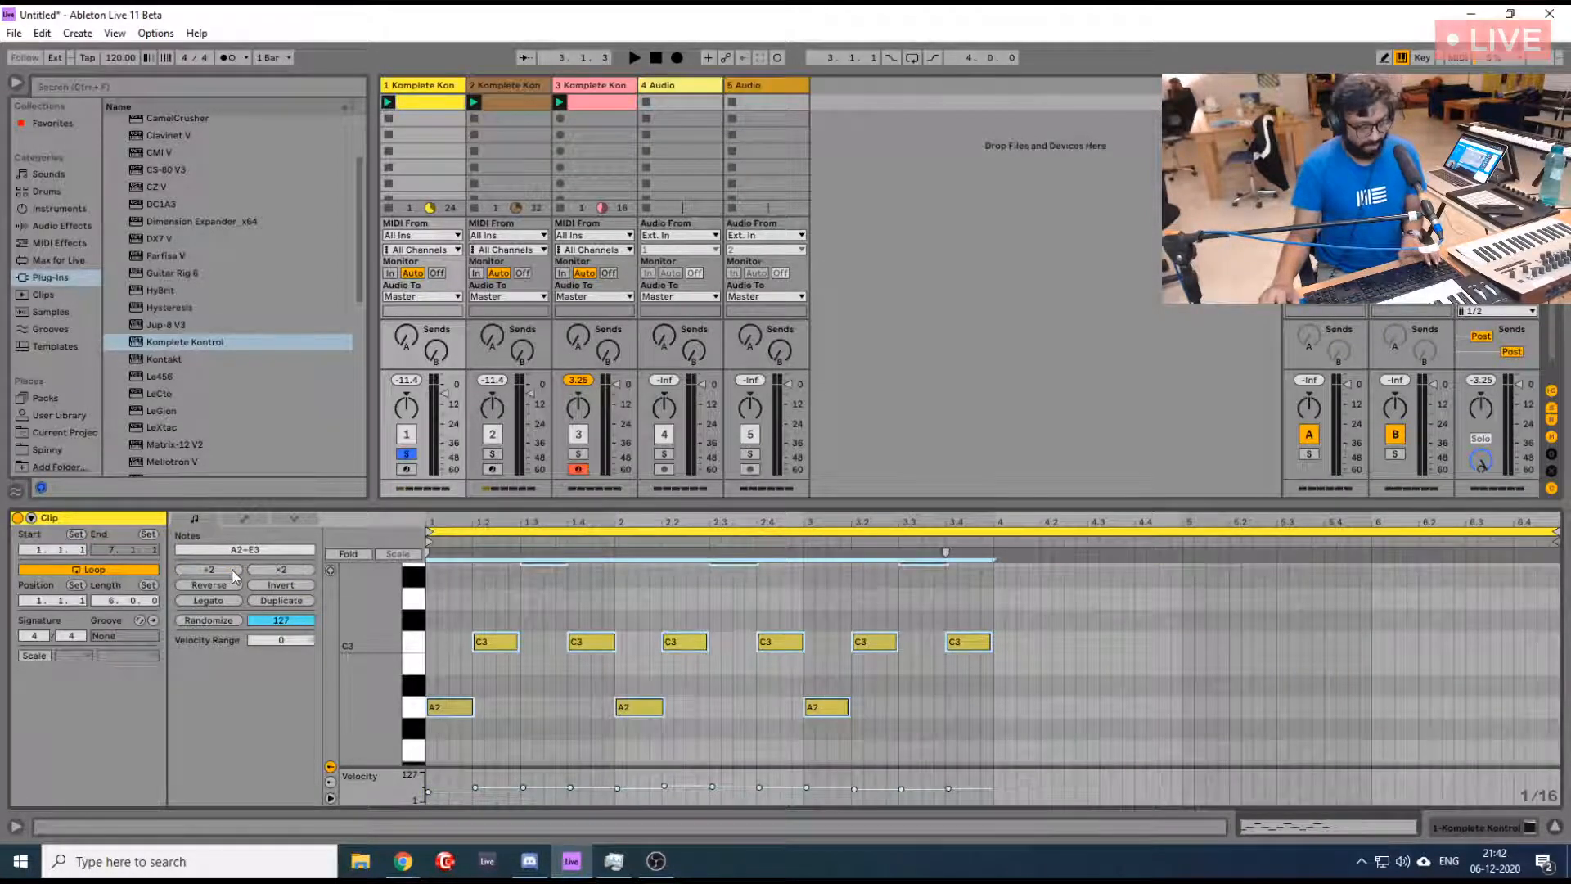
key("ctrl+d")
- Play the double-speed keys loop and turn off track 1's solo to hear it with the other tracks
key("space")
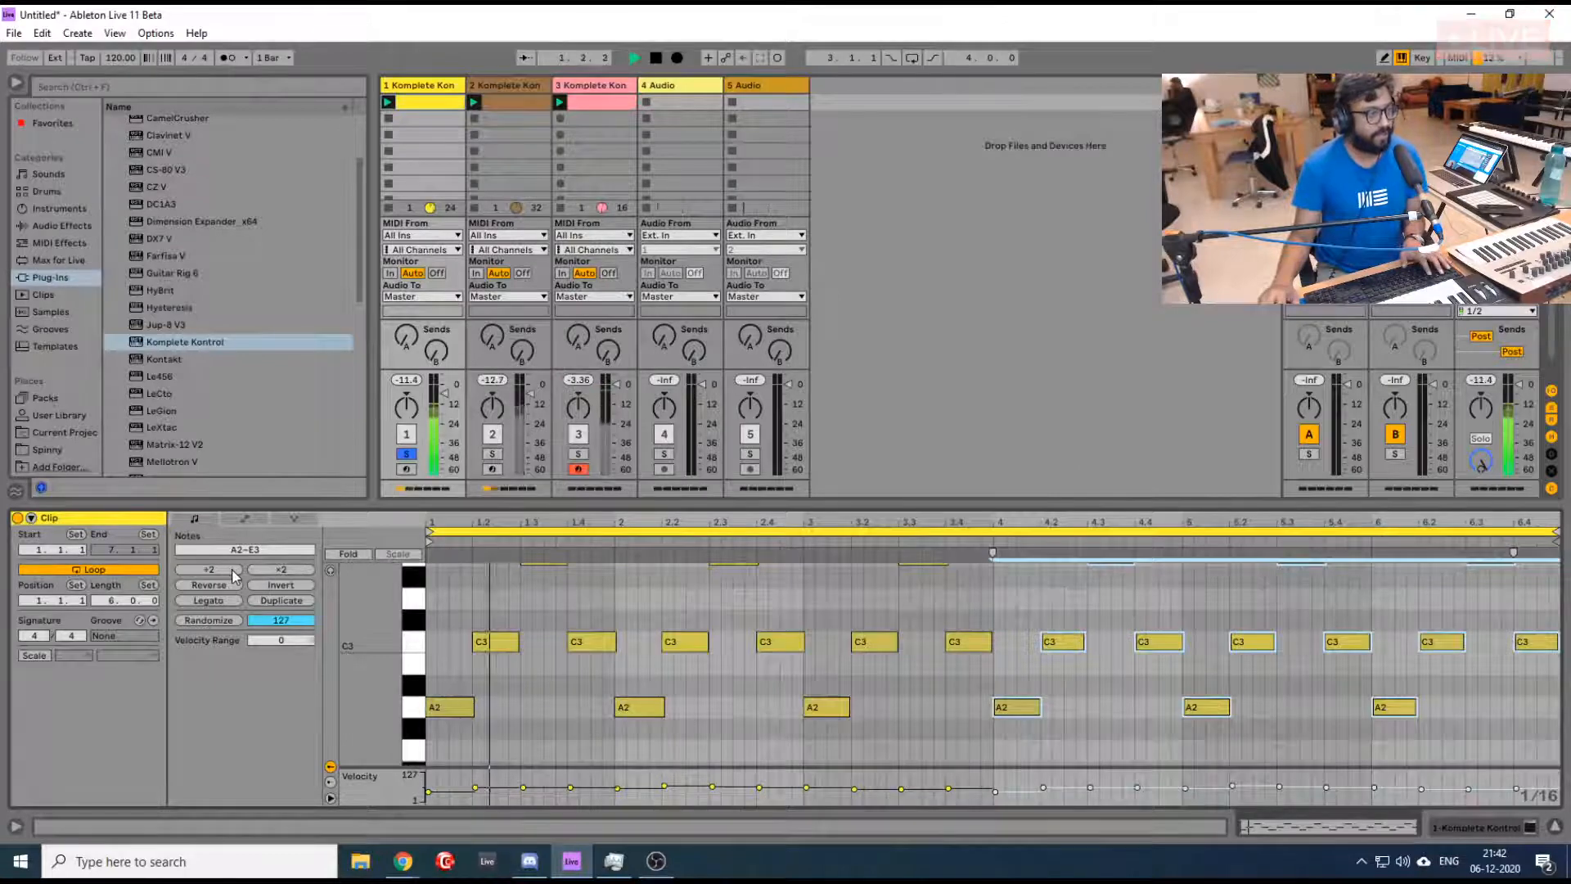
left_click(406, 455)
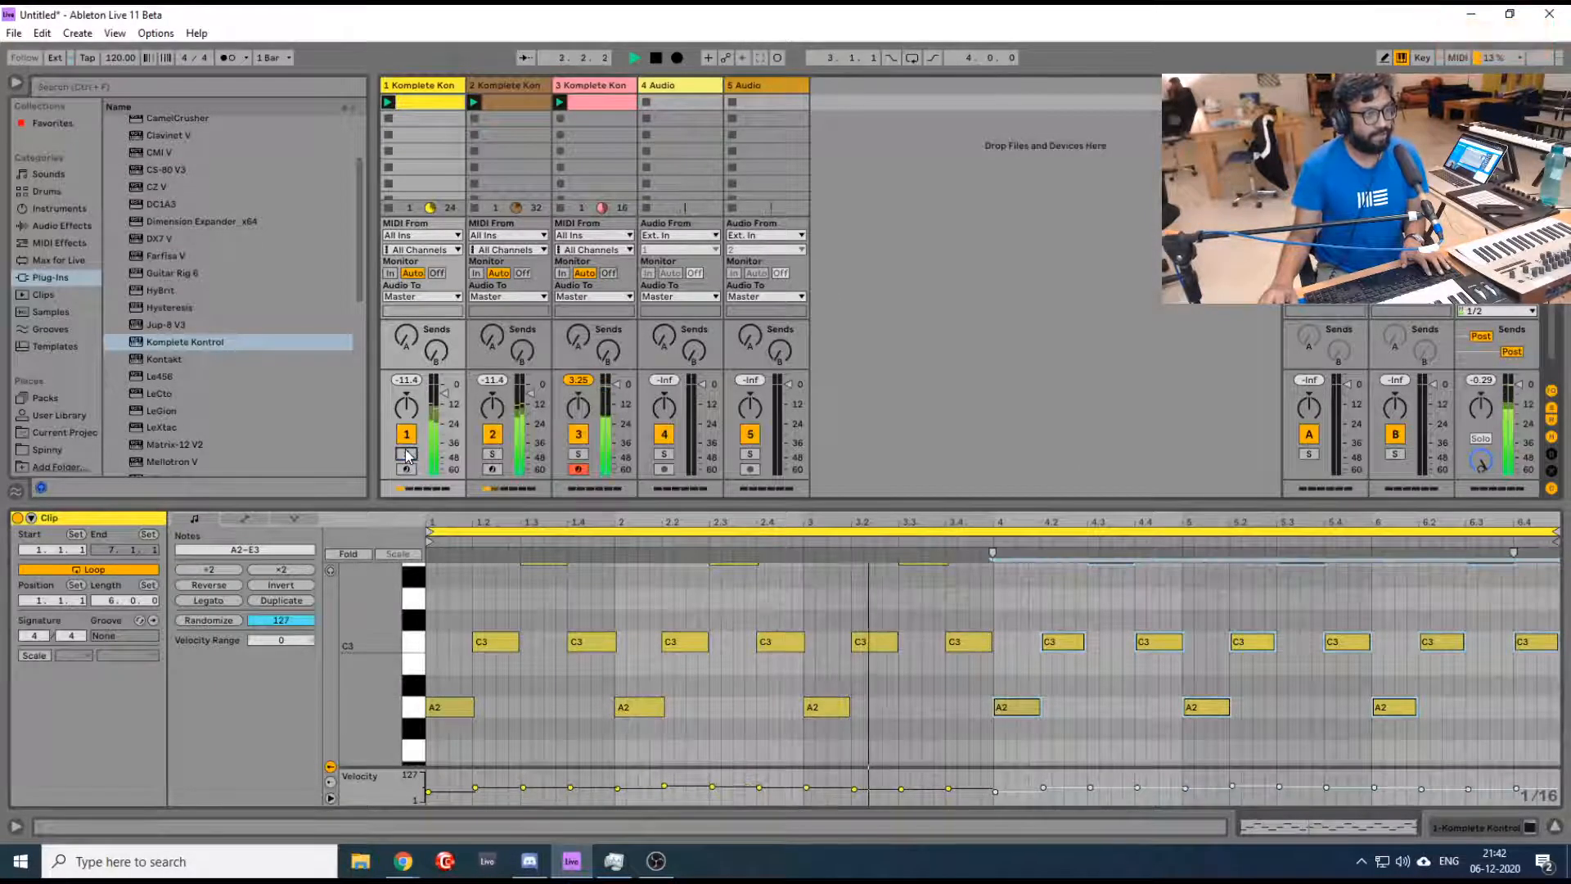
scroll(781, 610, "up", 3)
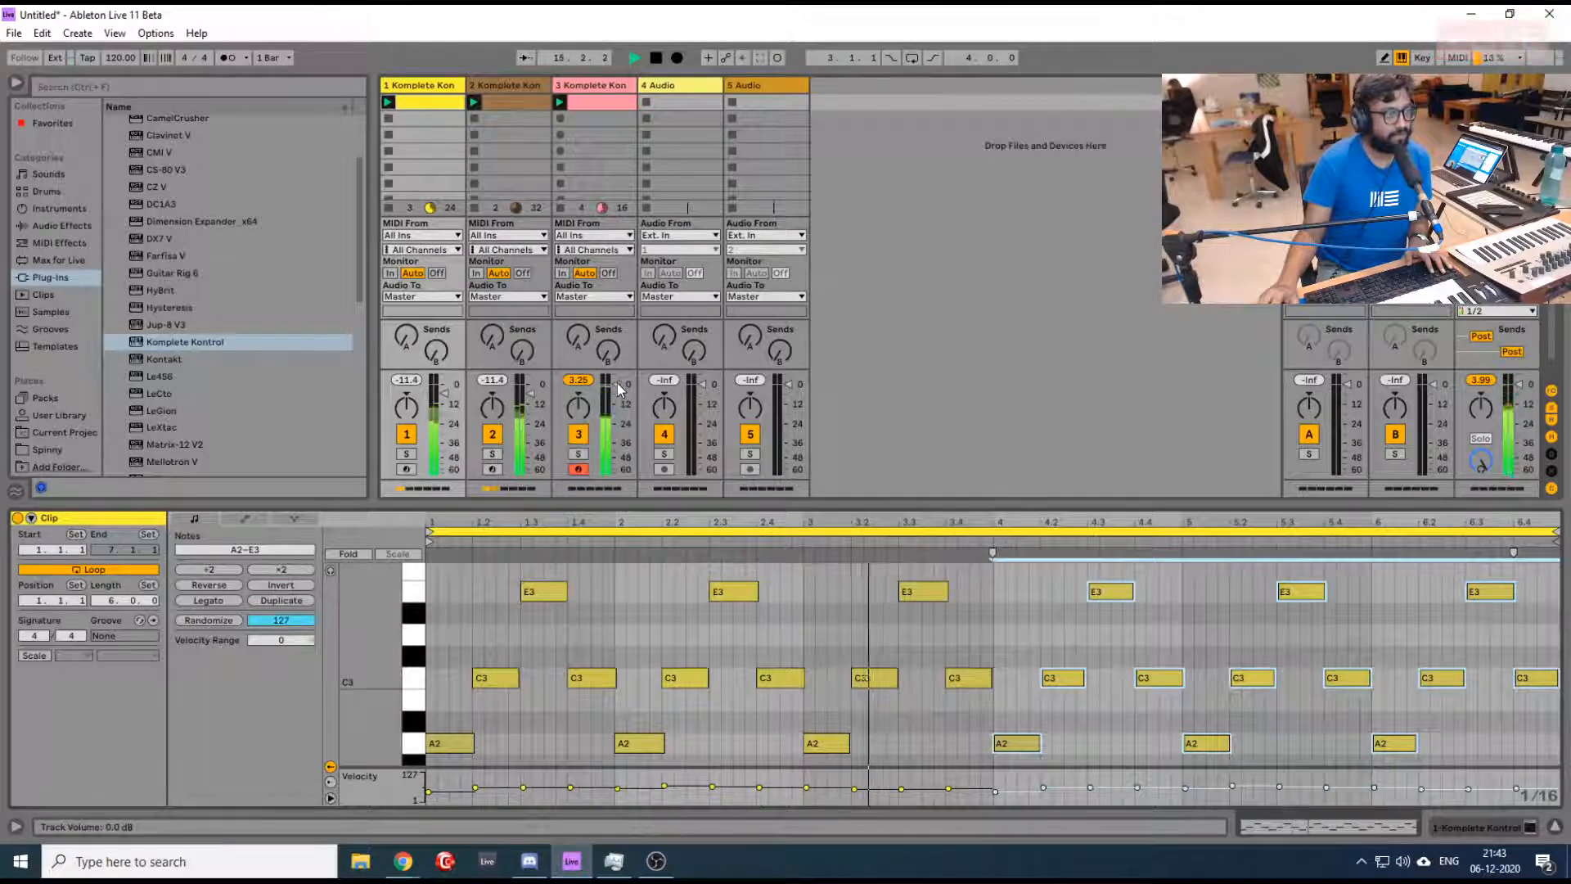
- Lower the drum track's volume slightly, turn tracks 1 to 3 down together and play the loops
left_click_drag(617, 383, 619, 391)
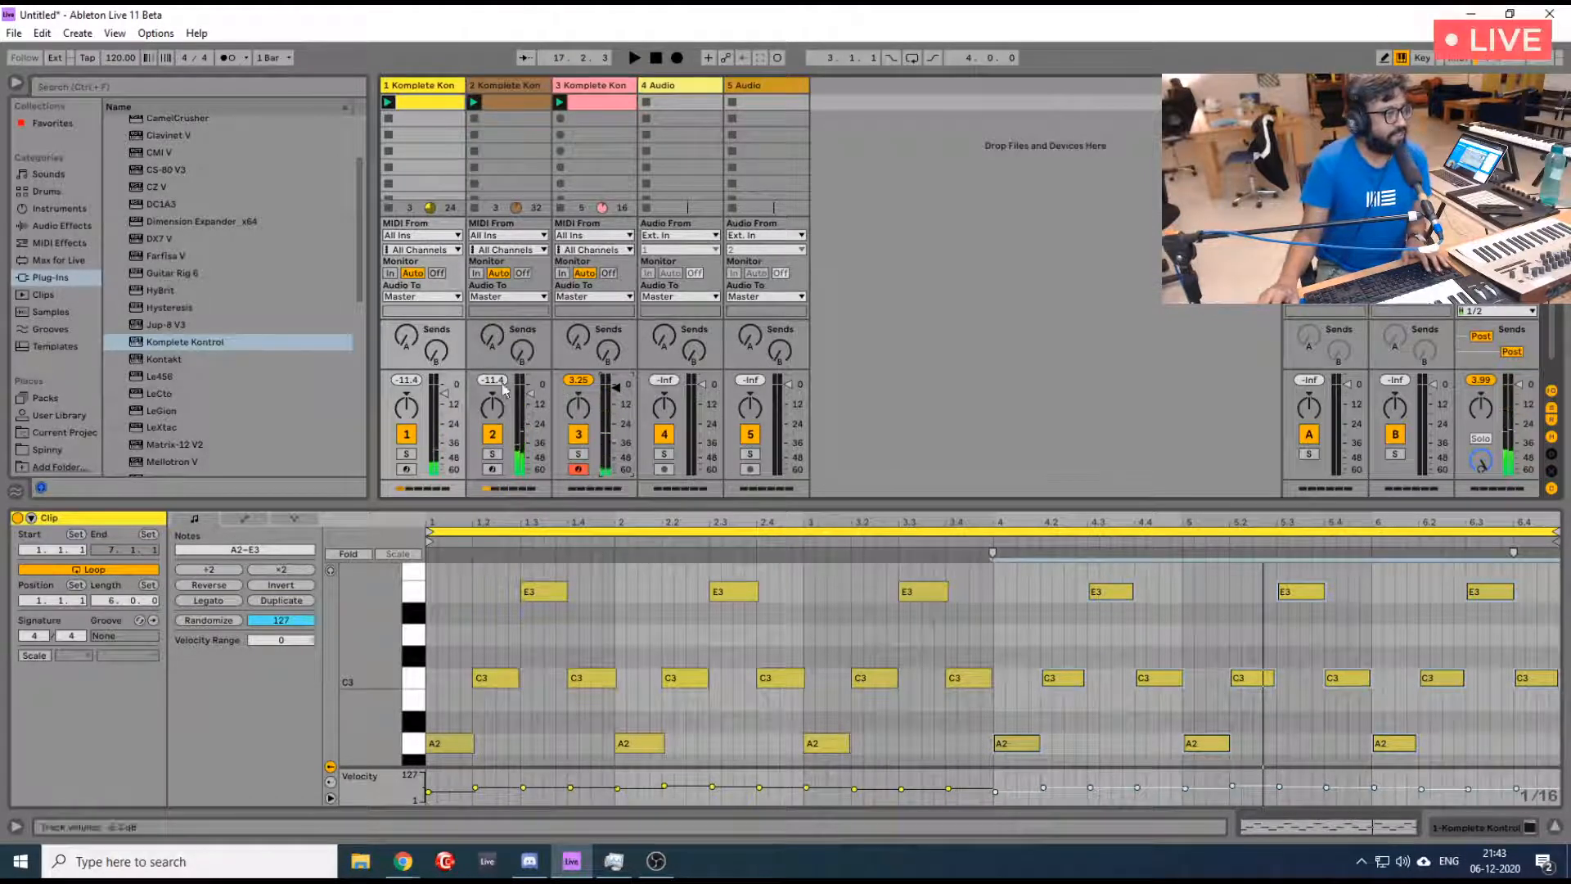
left_click(570, 86, "shift")
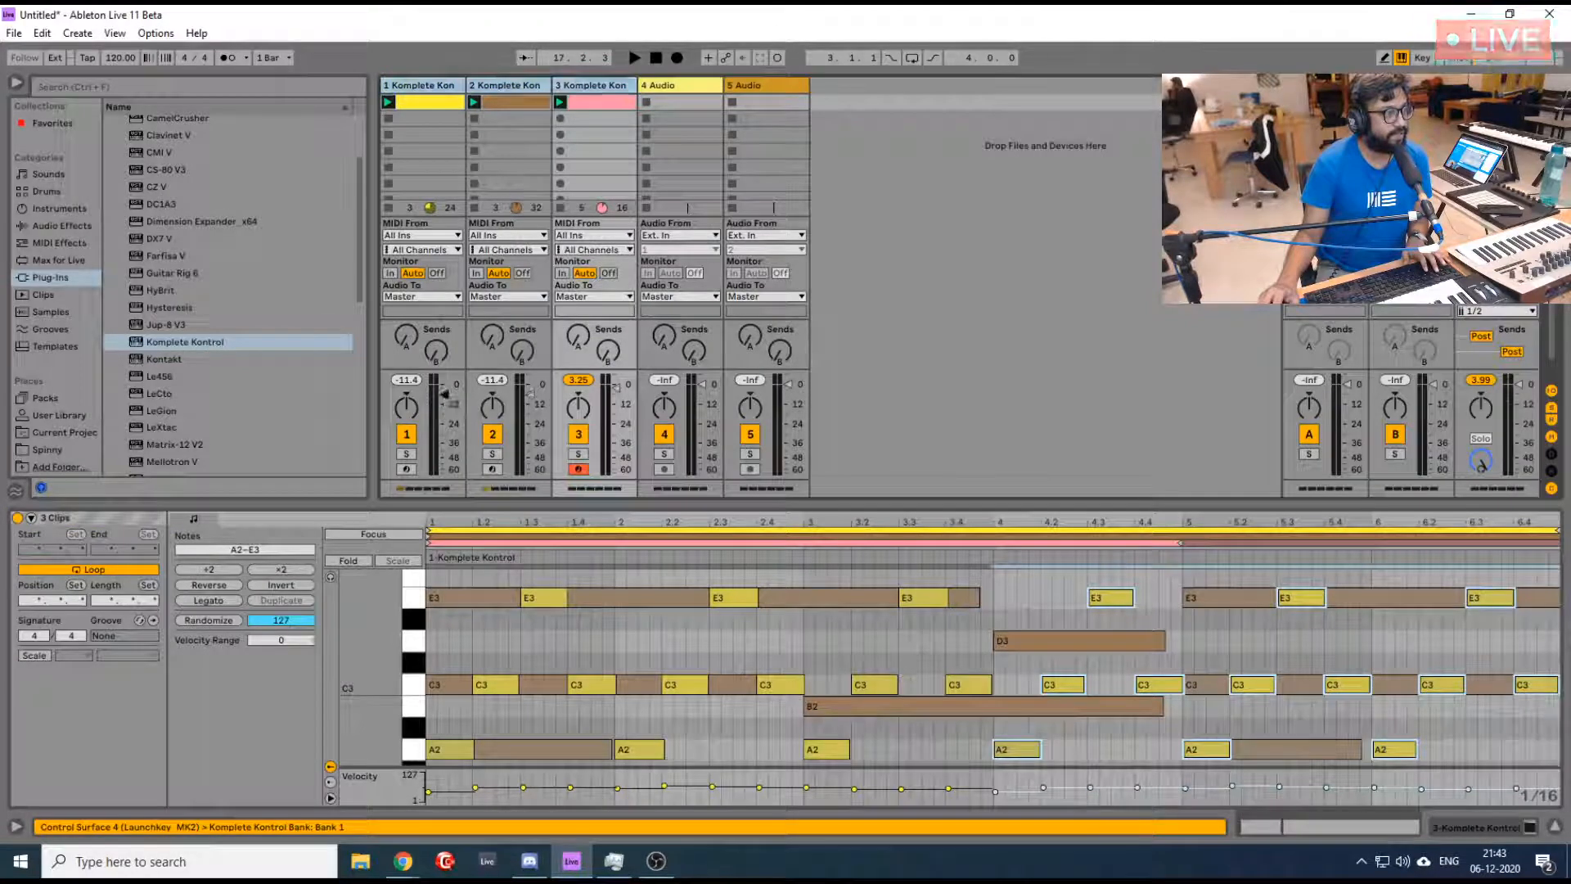
key("space")
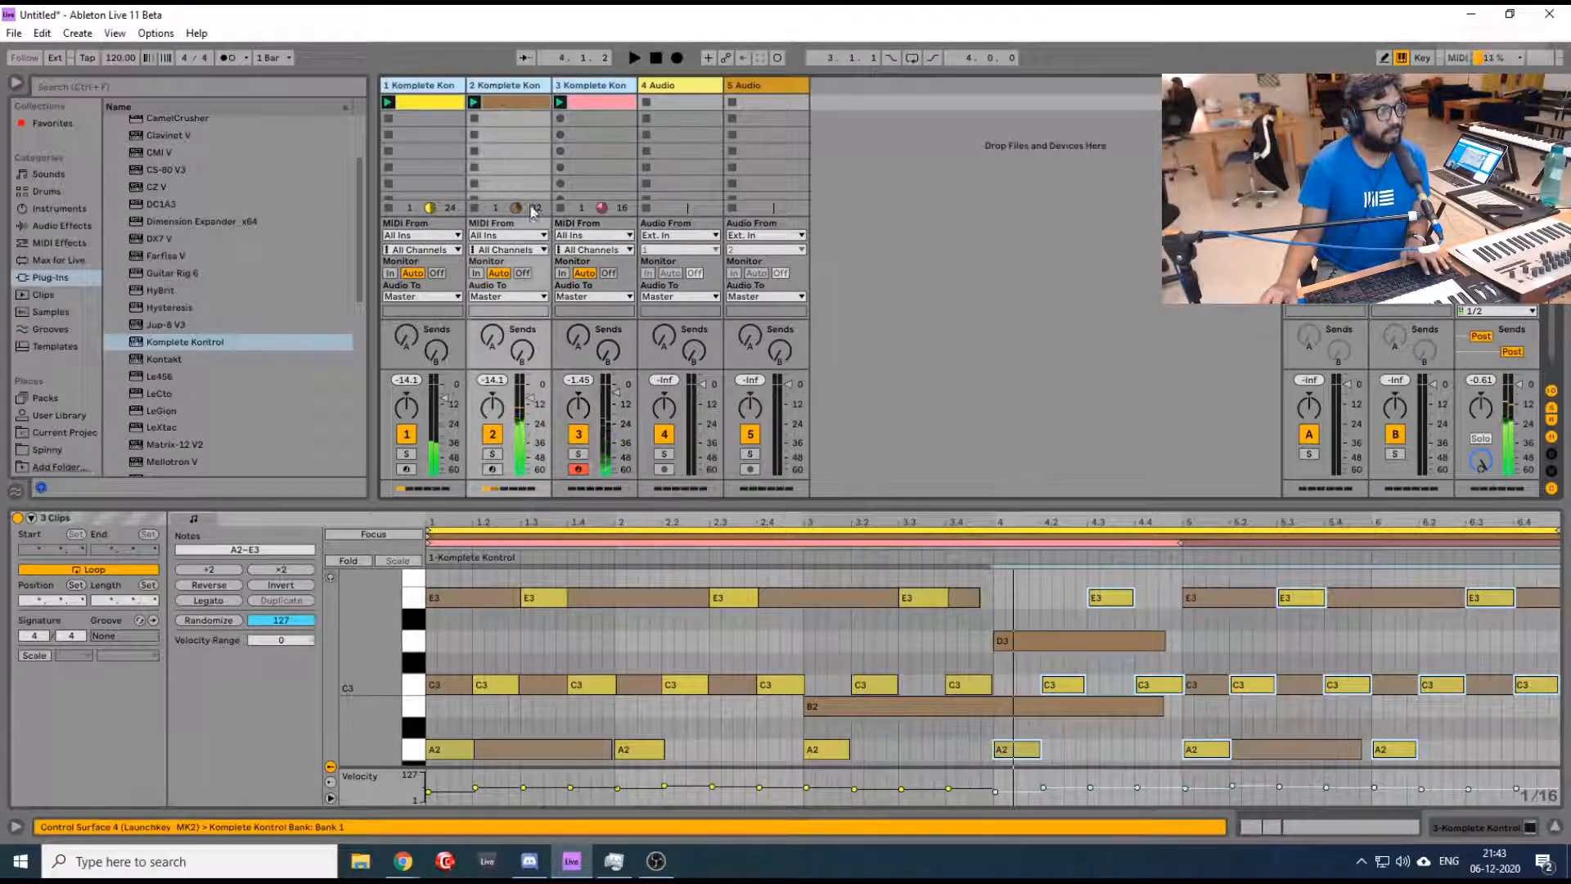
- Raise track 5's volume slightly and audition tracks 2 and 1 in solo
left_click(492, 453)
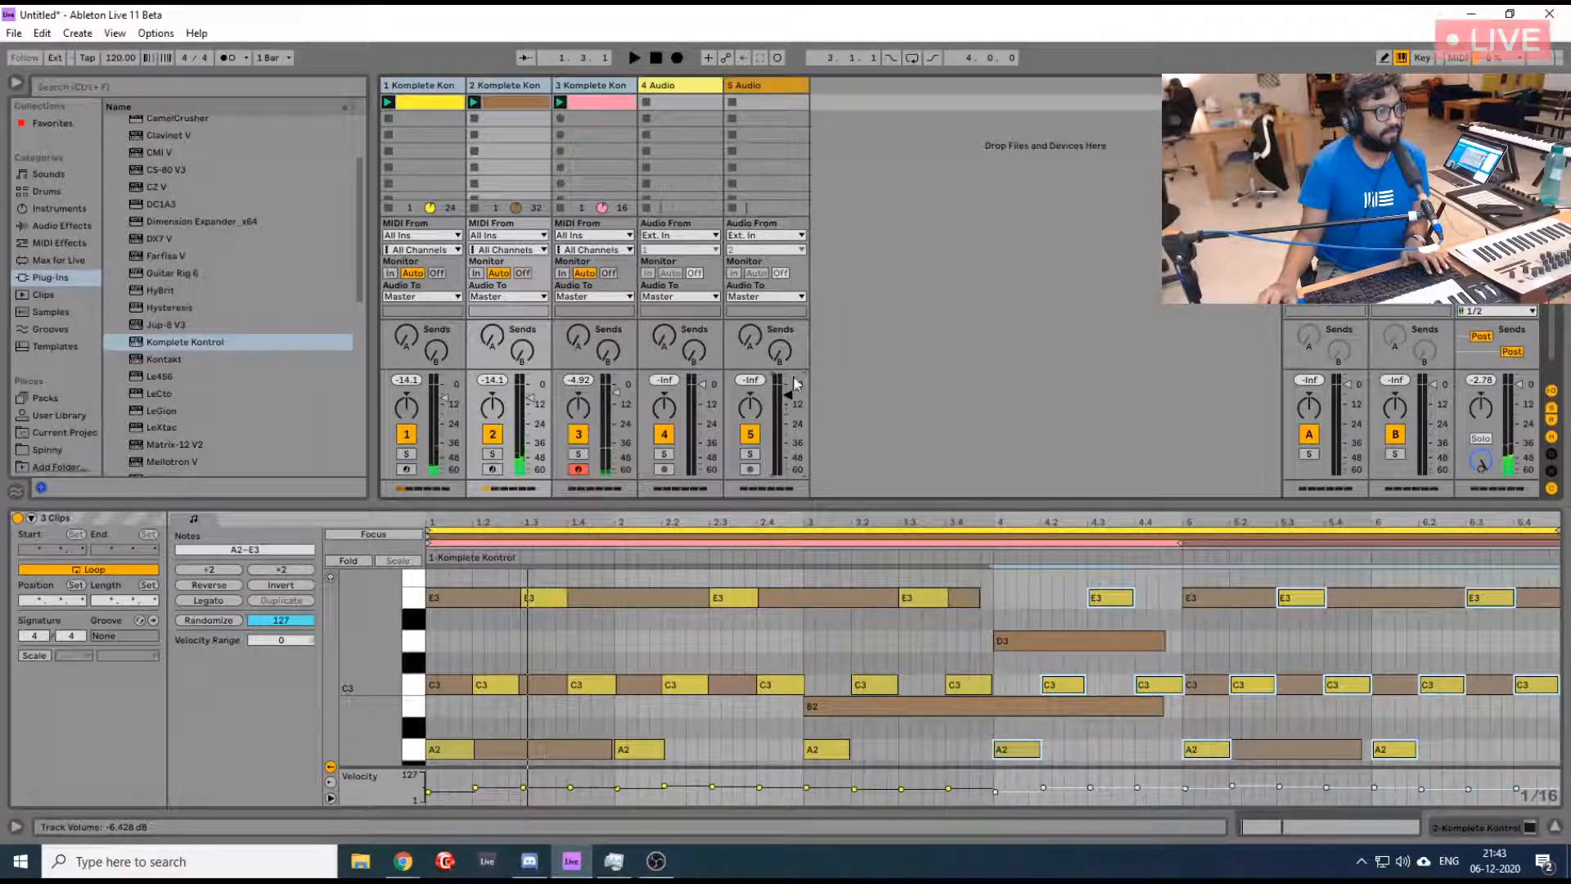
left_click_drag(788, 395, 788, 385)
left_click(526, 98)
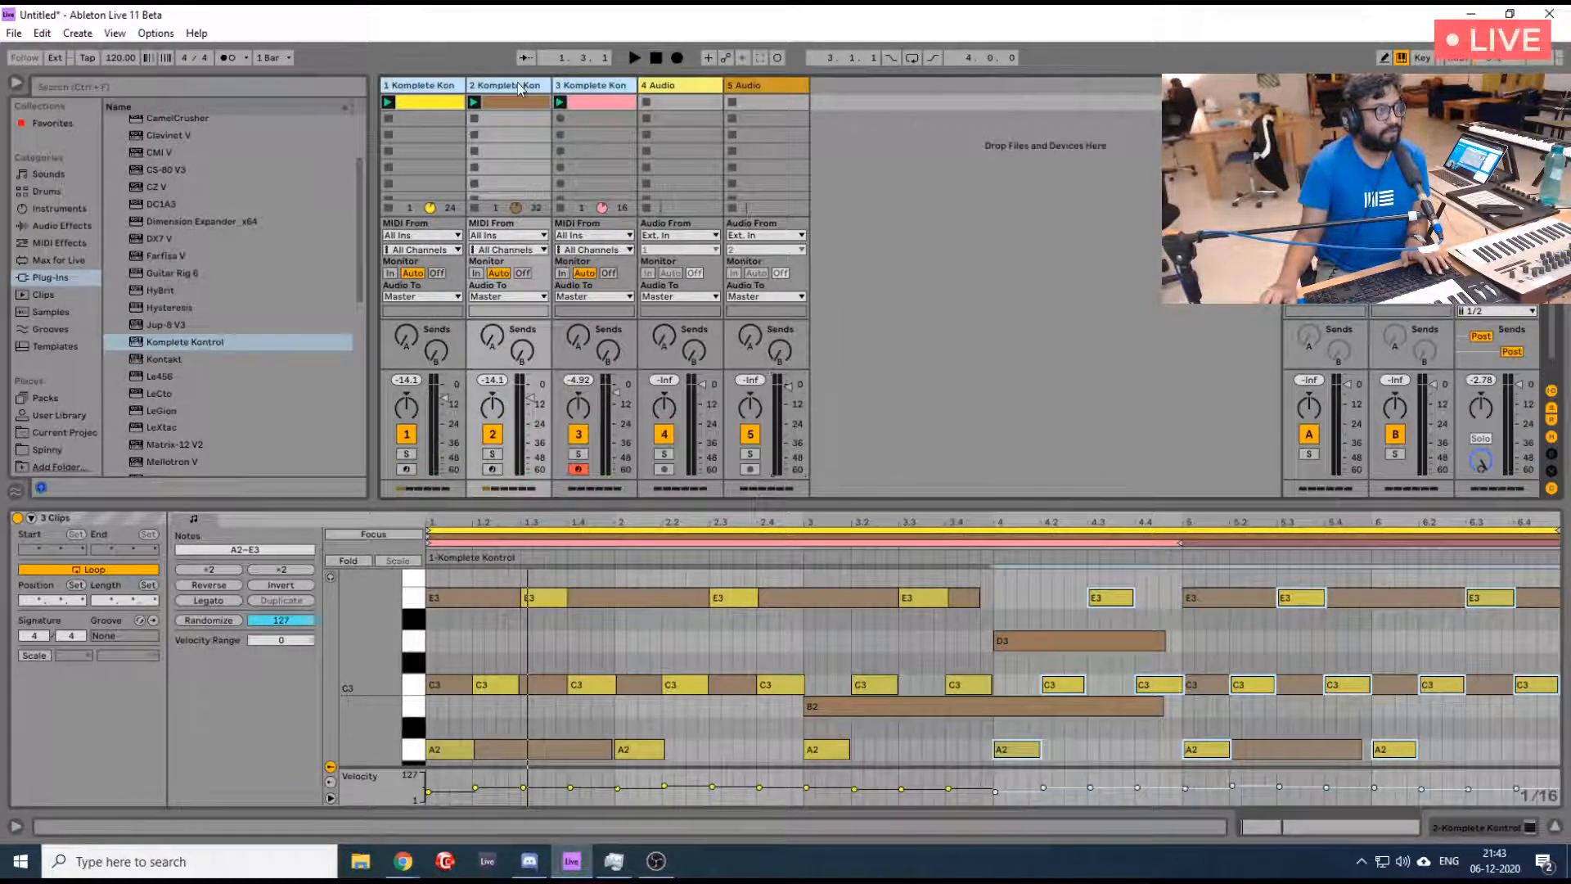
left_click(492, 454)
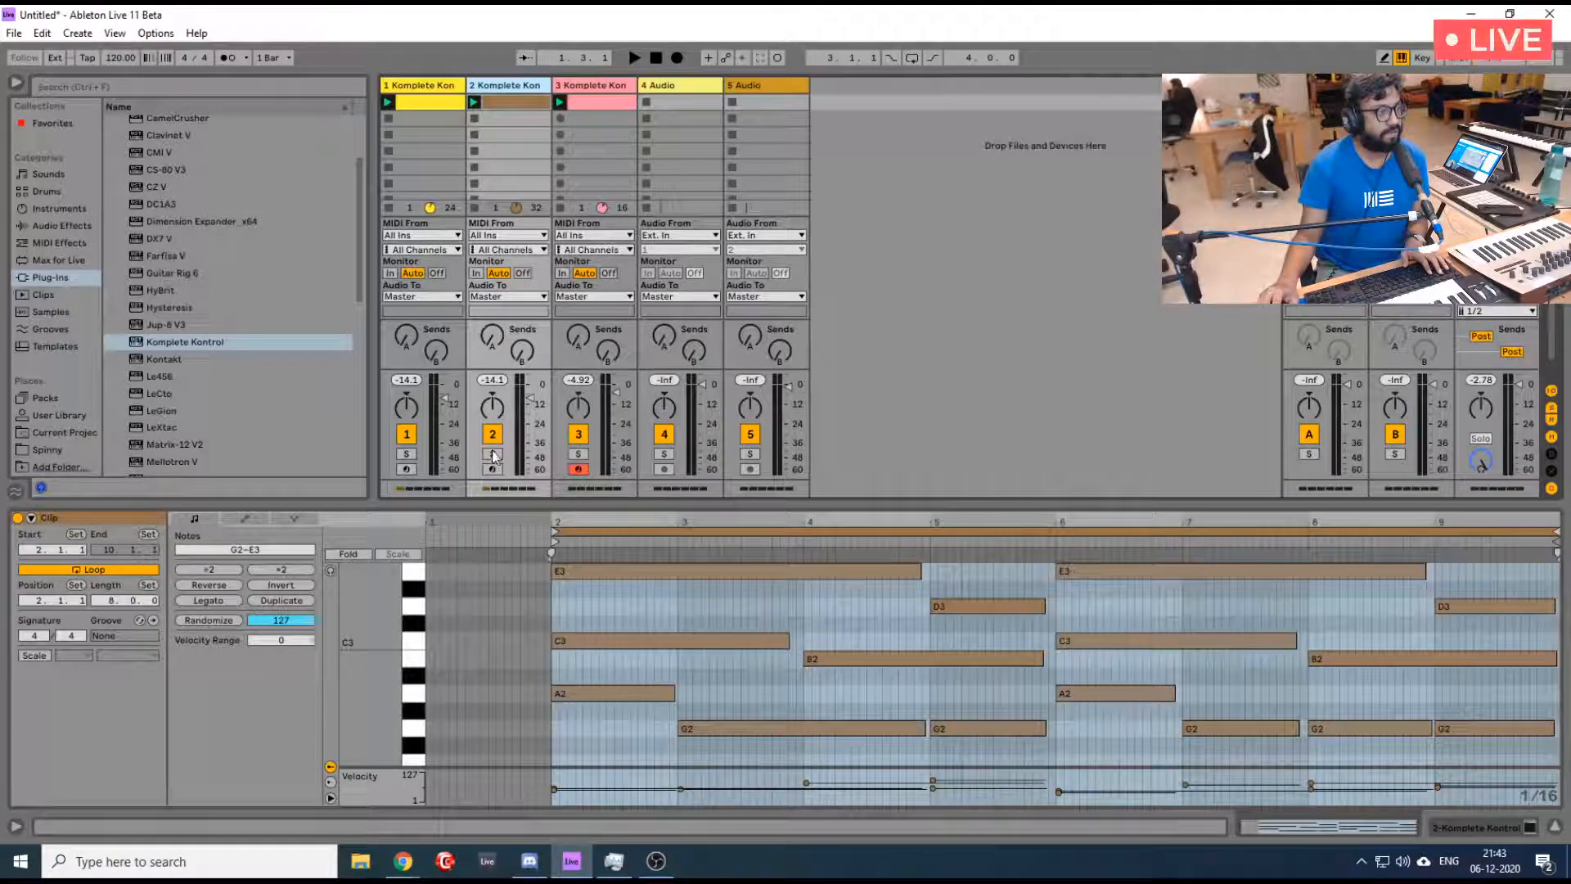
key("space")
left_click(406, 455)
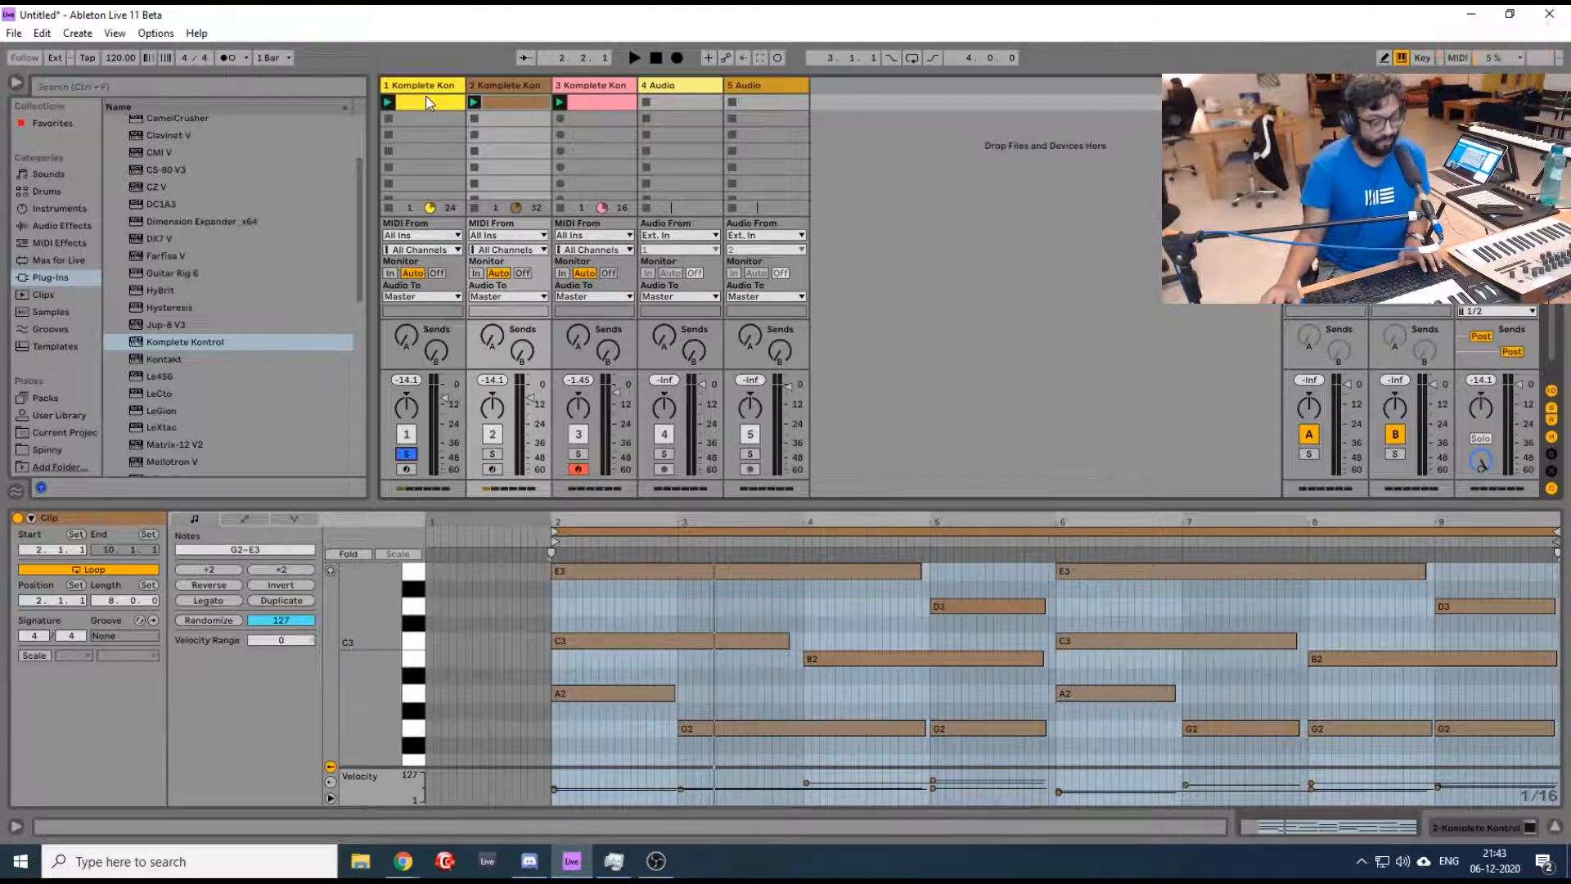
- Display track 2's Toy Turntable Resonance instrument in Komplete Kontrol while the loop plays, and close its window
key("shift+Tab")
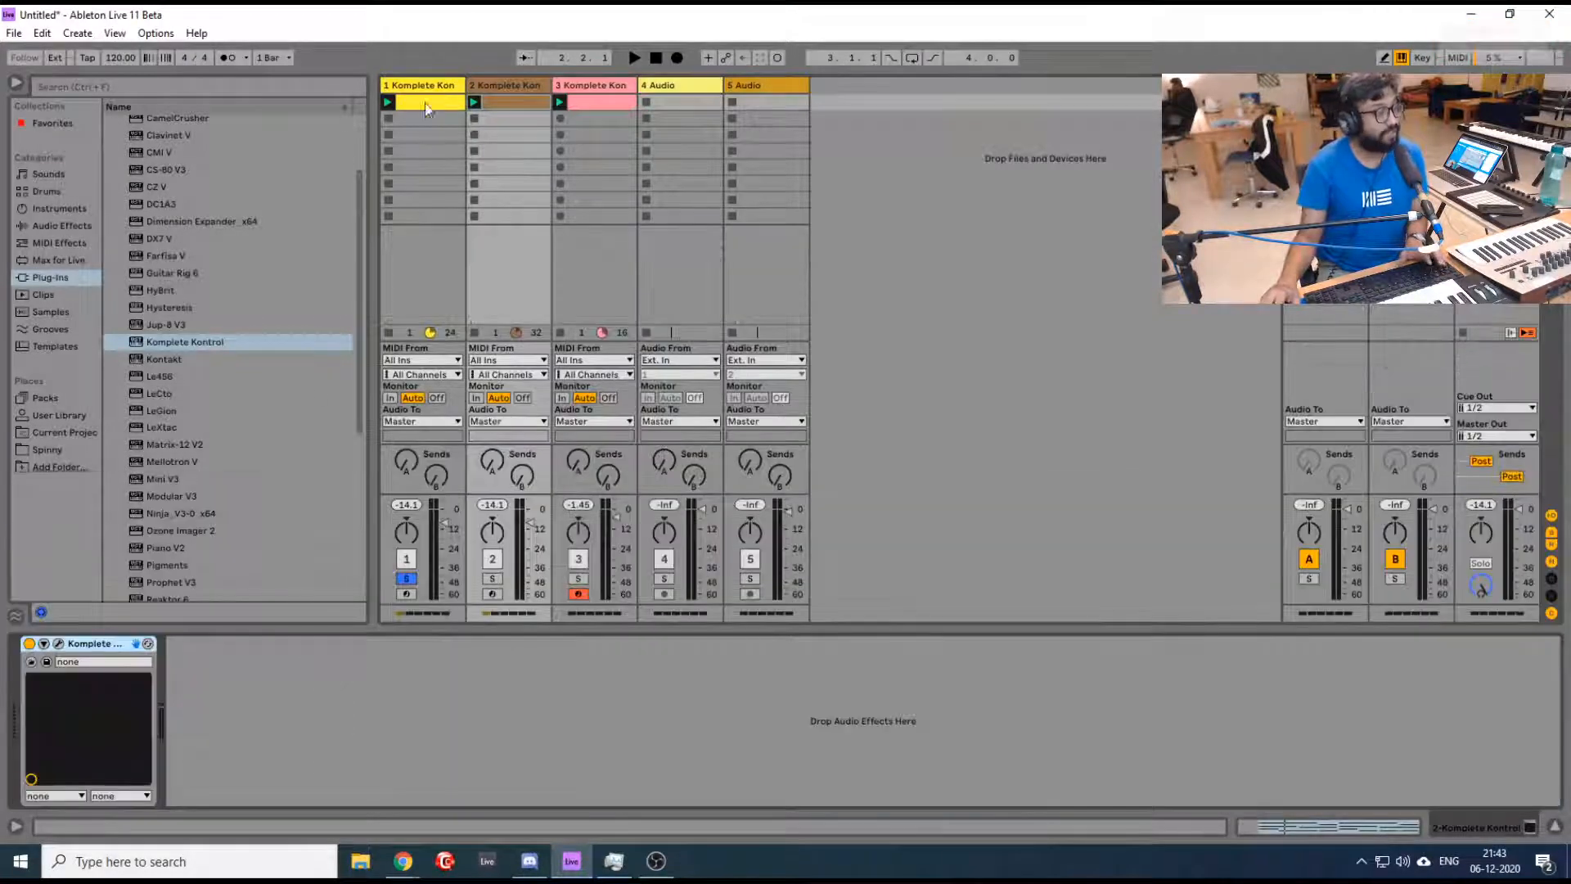
left_click(62, 645)
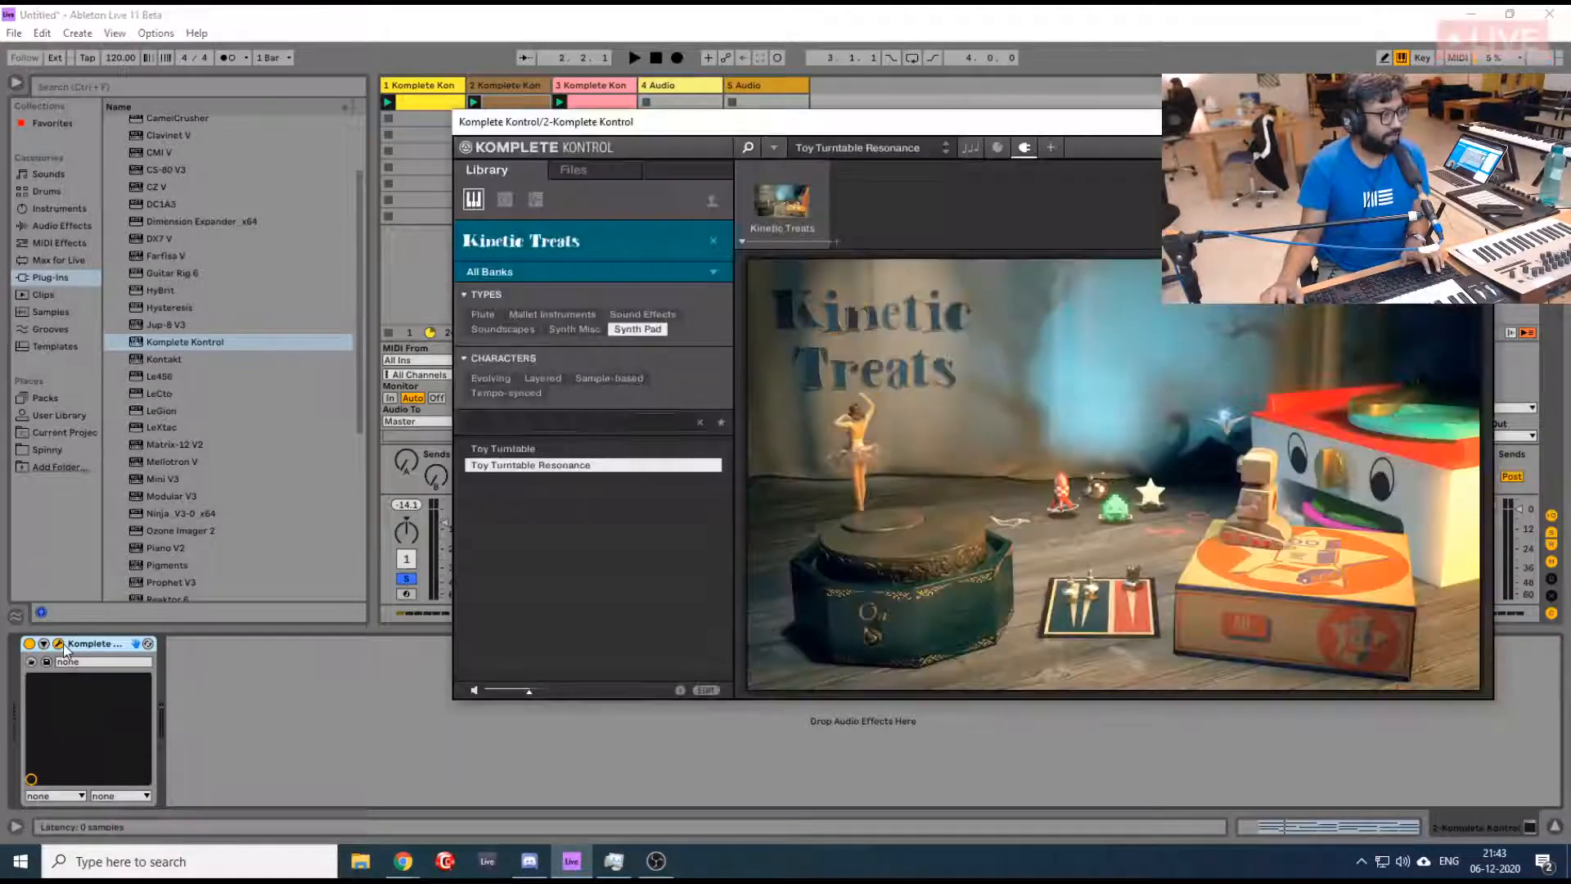
key("space")
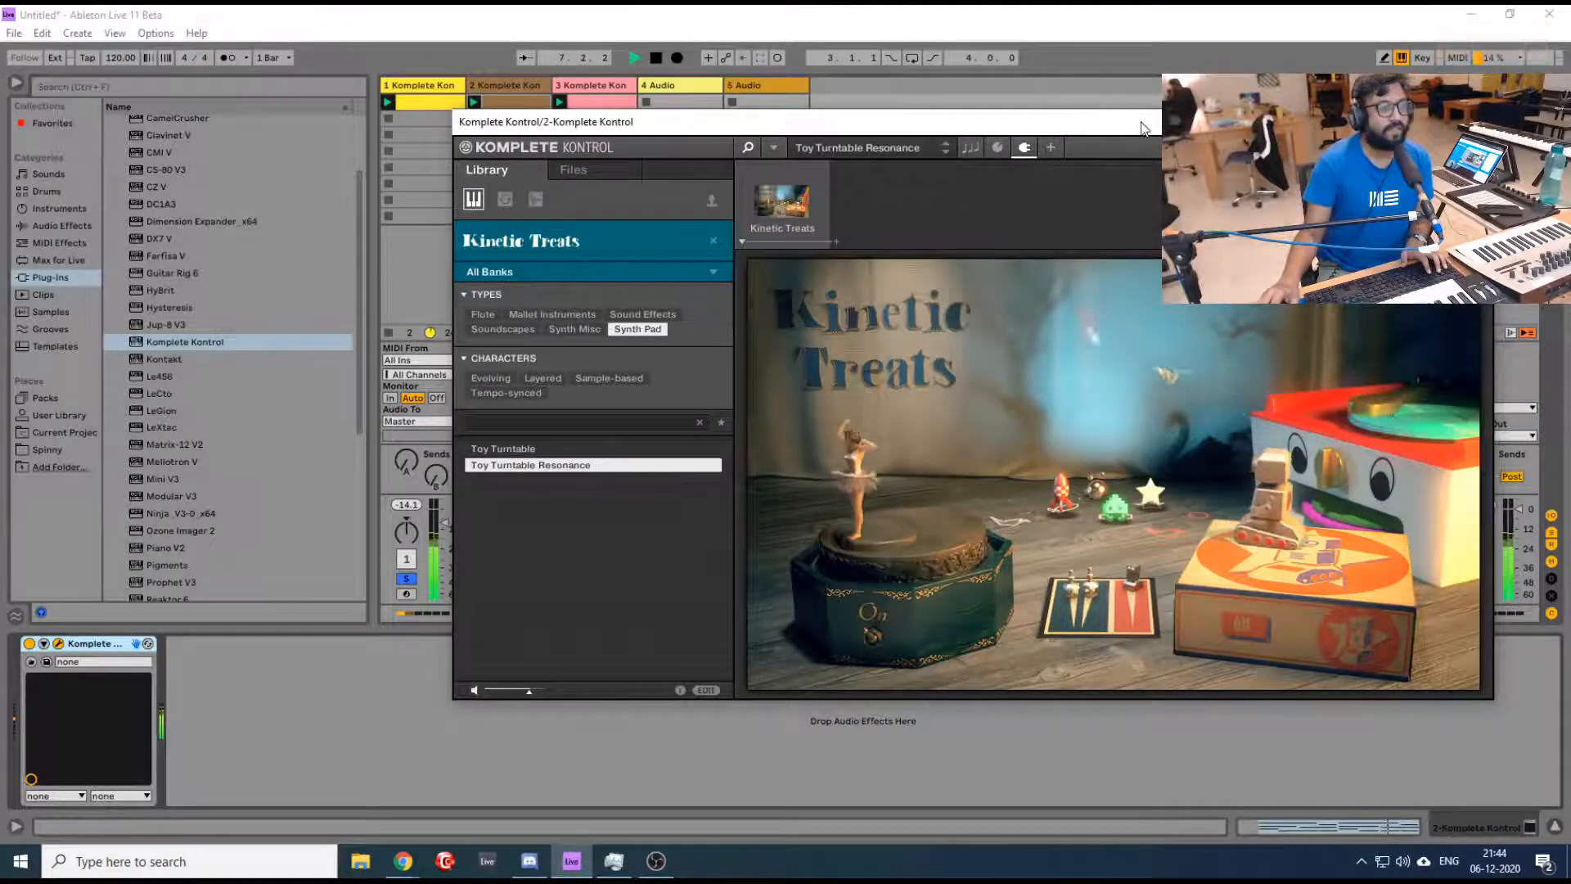
left_click_drag(1144, 134, 1111, 261)
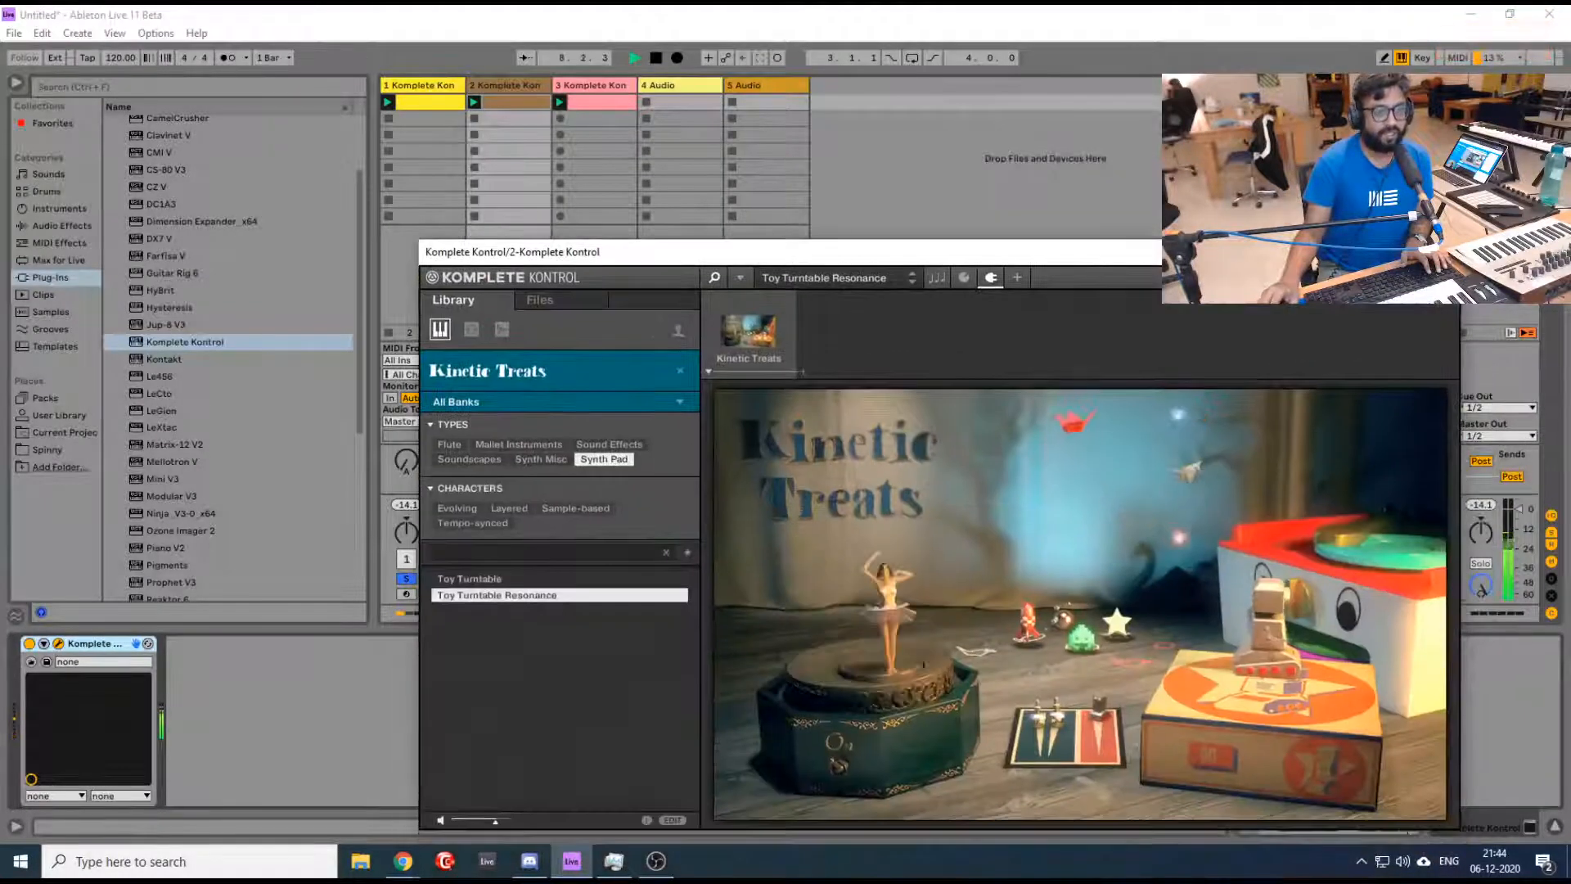
left_click(1441, 252)
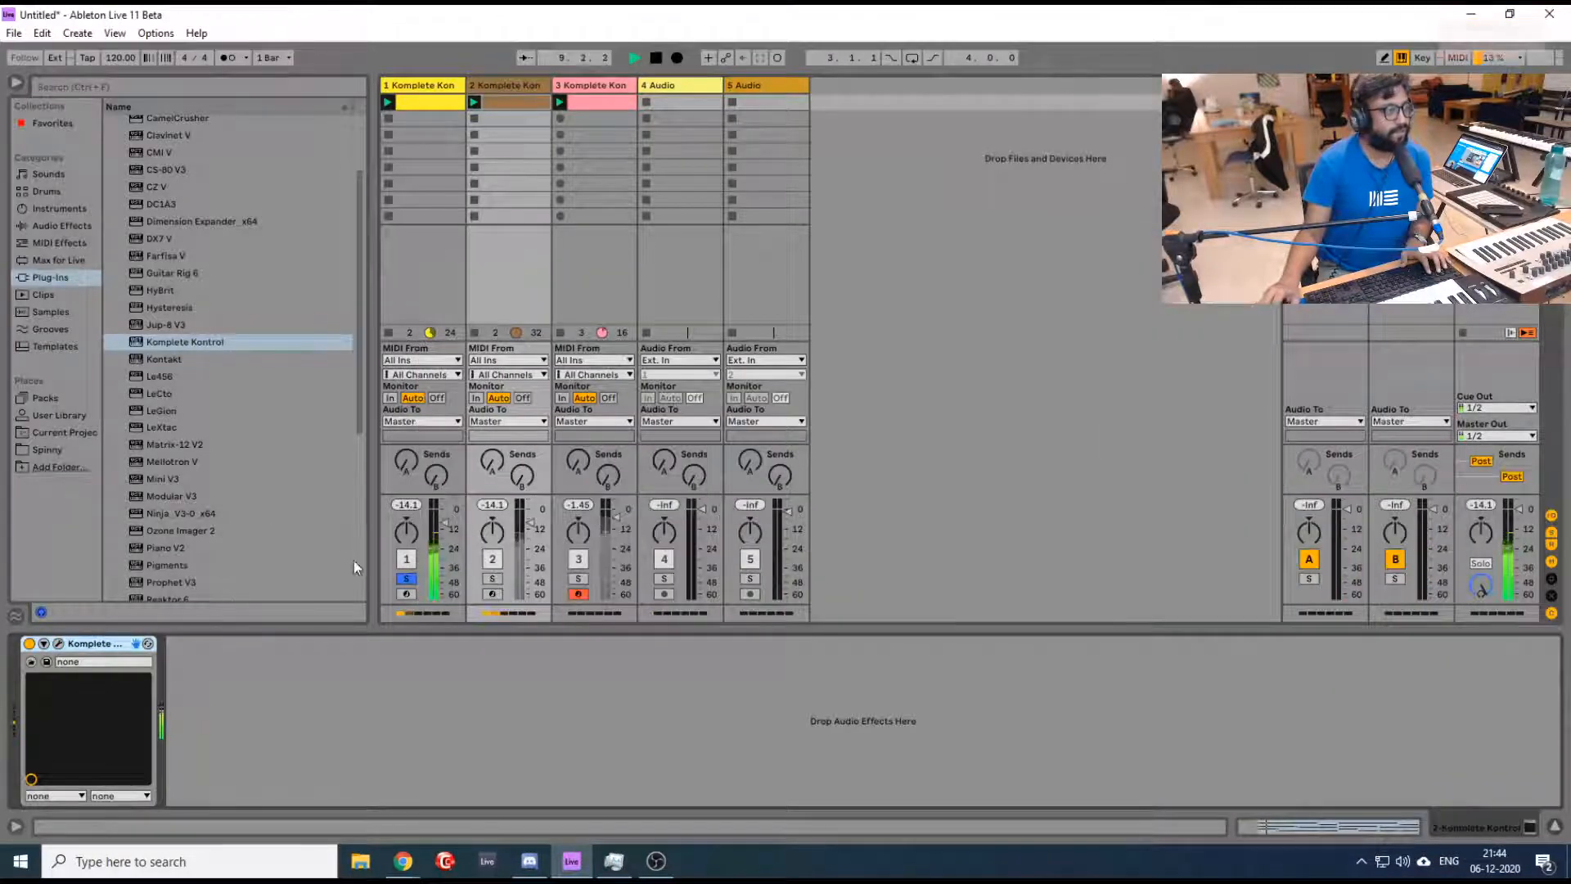
- Display track 1's Vintage 80's Tine Cartridge 1 instrument in Komplete Kontrol during playback, and hide its window
left_click(436, 87)
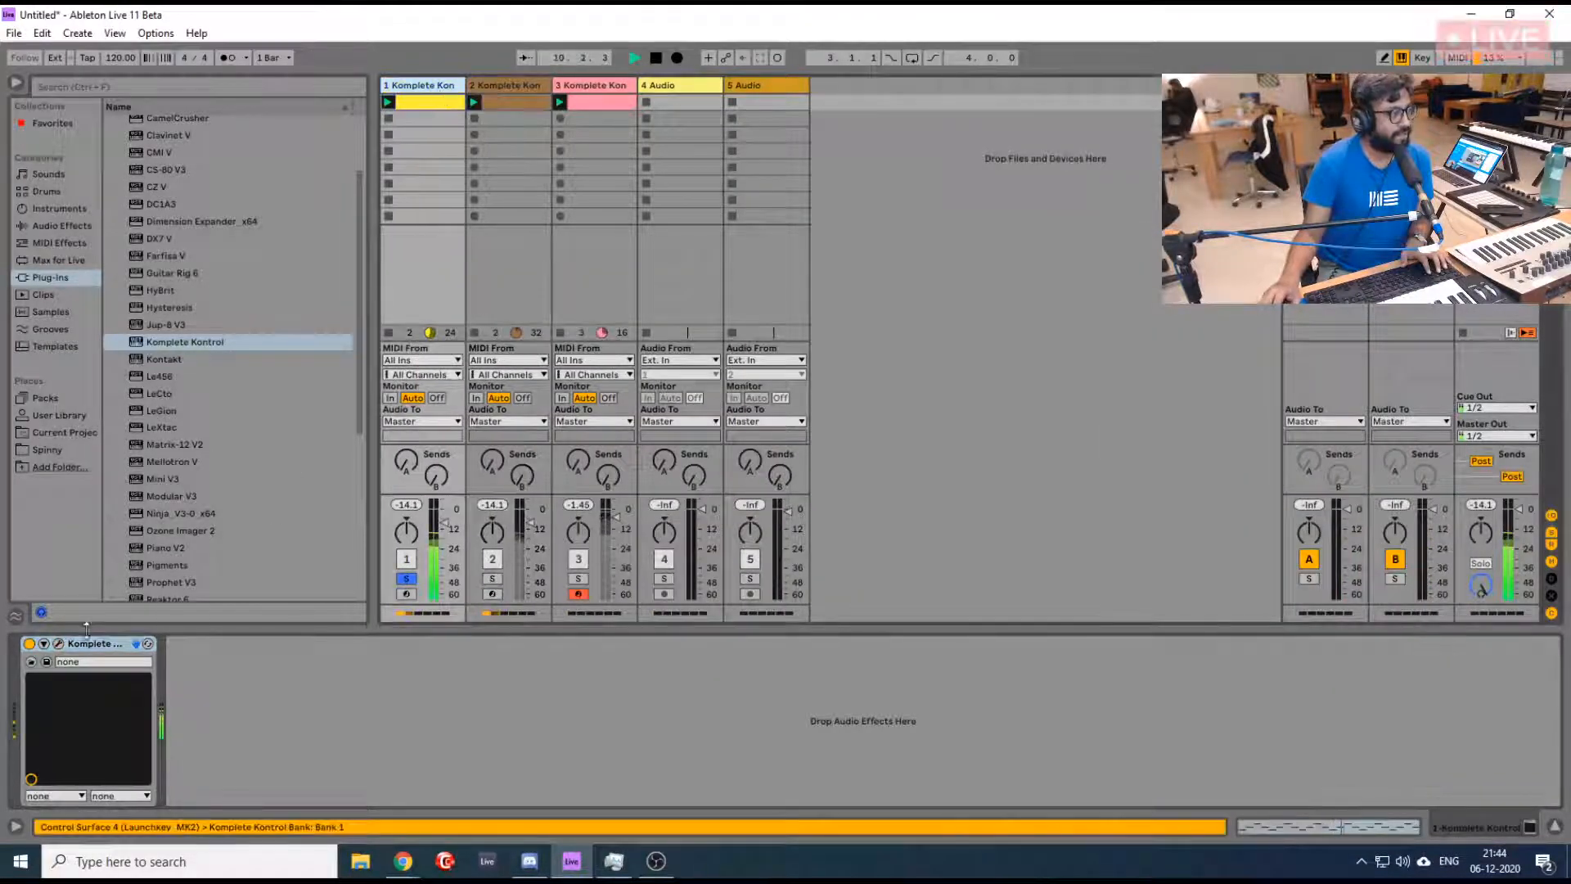
left_click(57, 645)
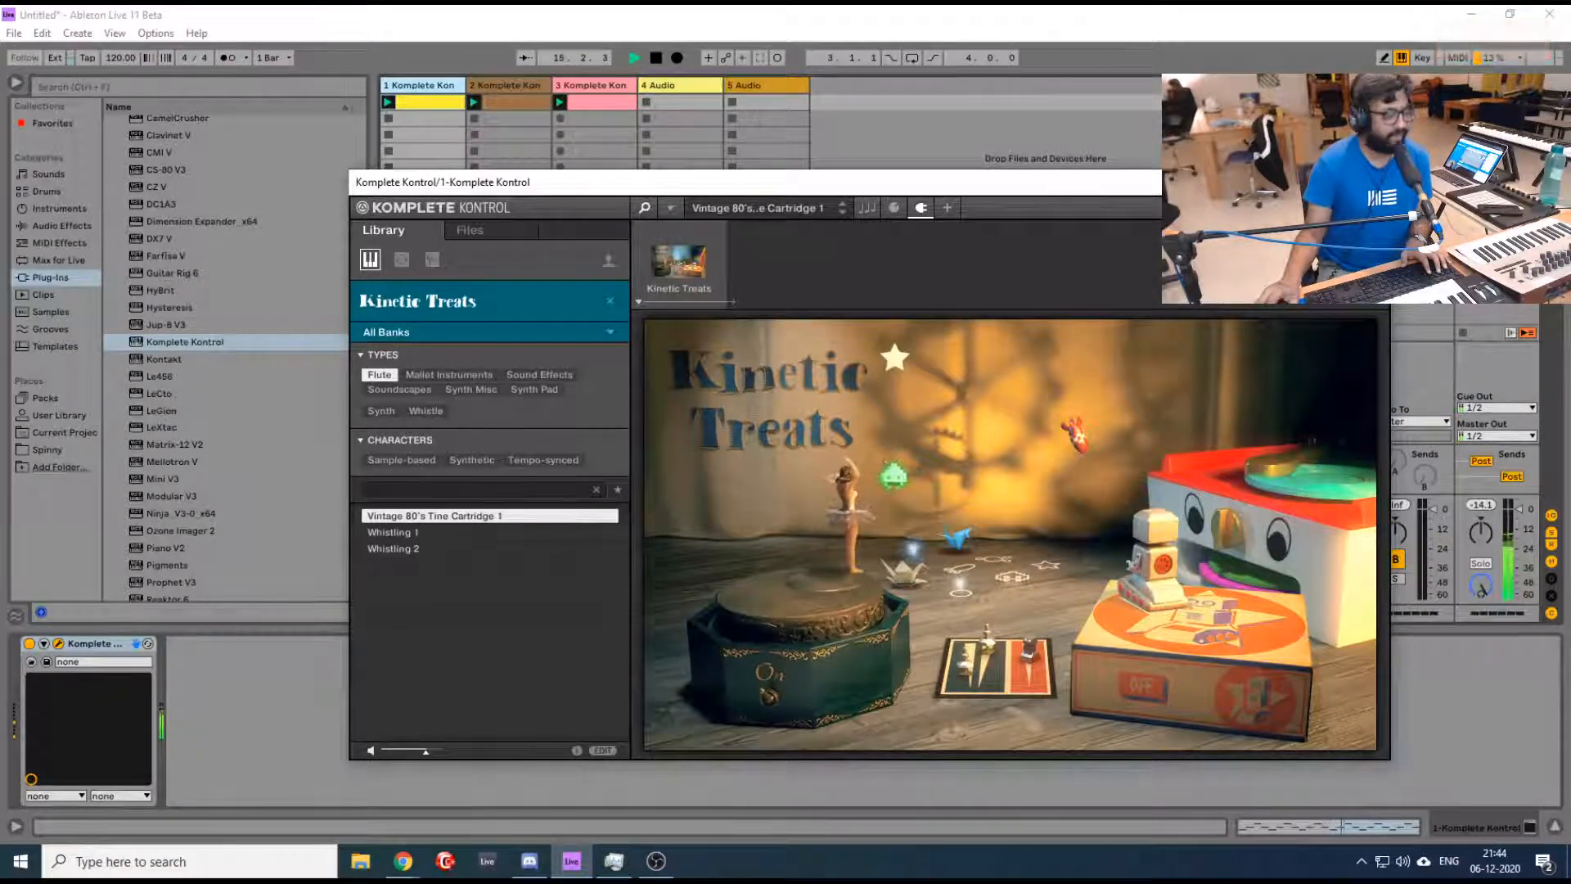
key("ctrl+alt+p")
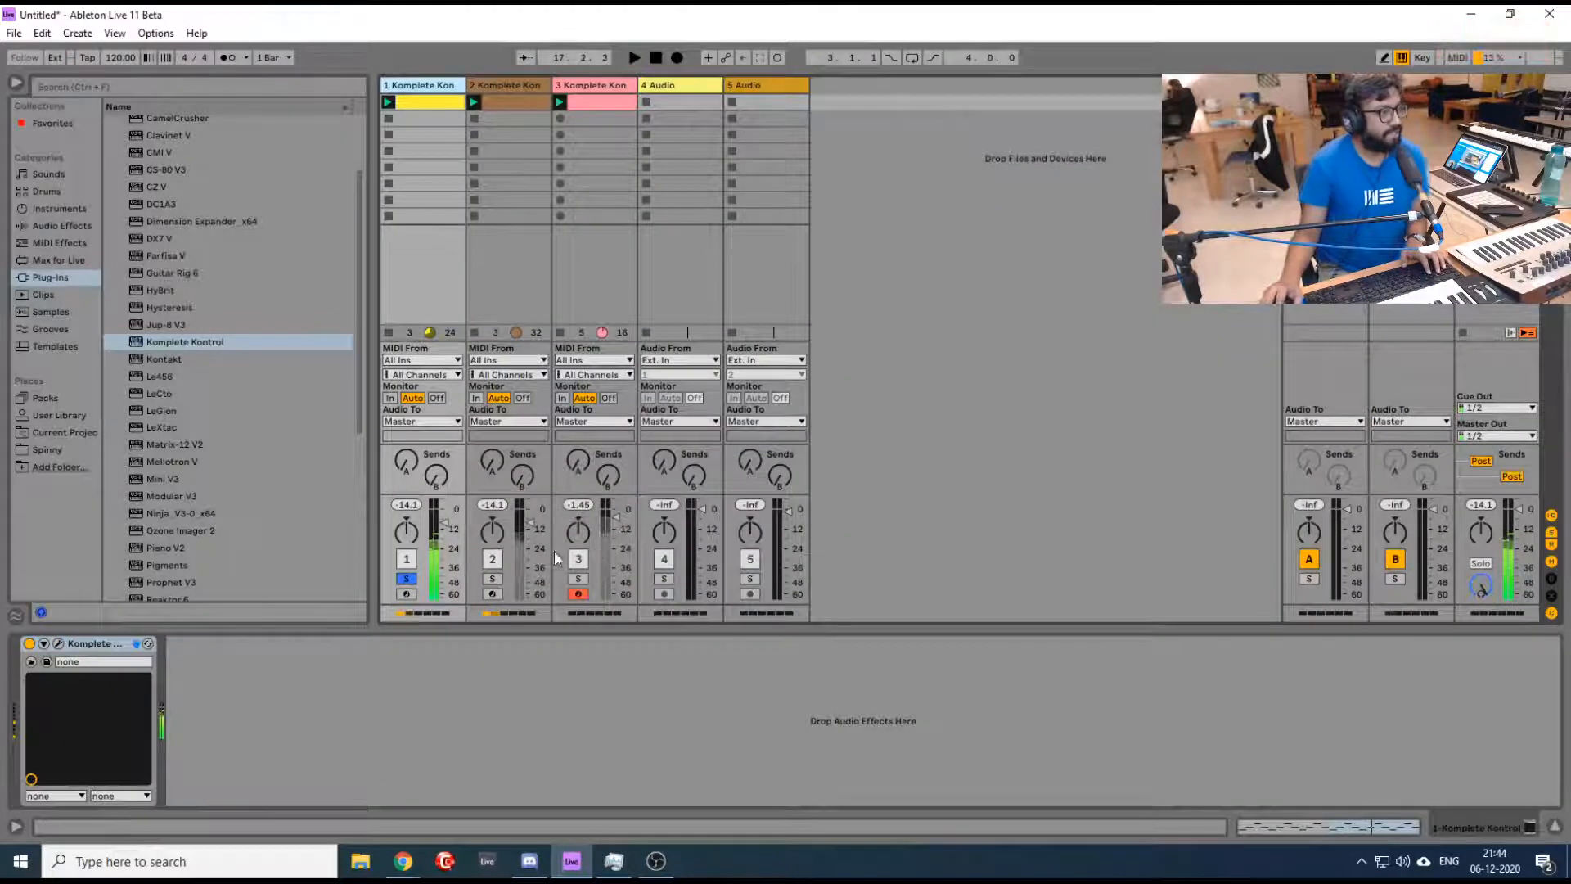
- Turn off track 1's solo, play all loops together and raise track 2's volume slightly
left_click(407, 579)
key("space")
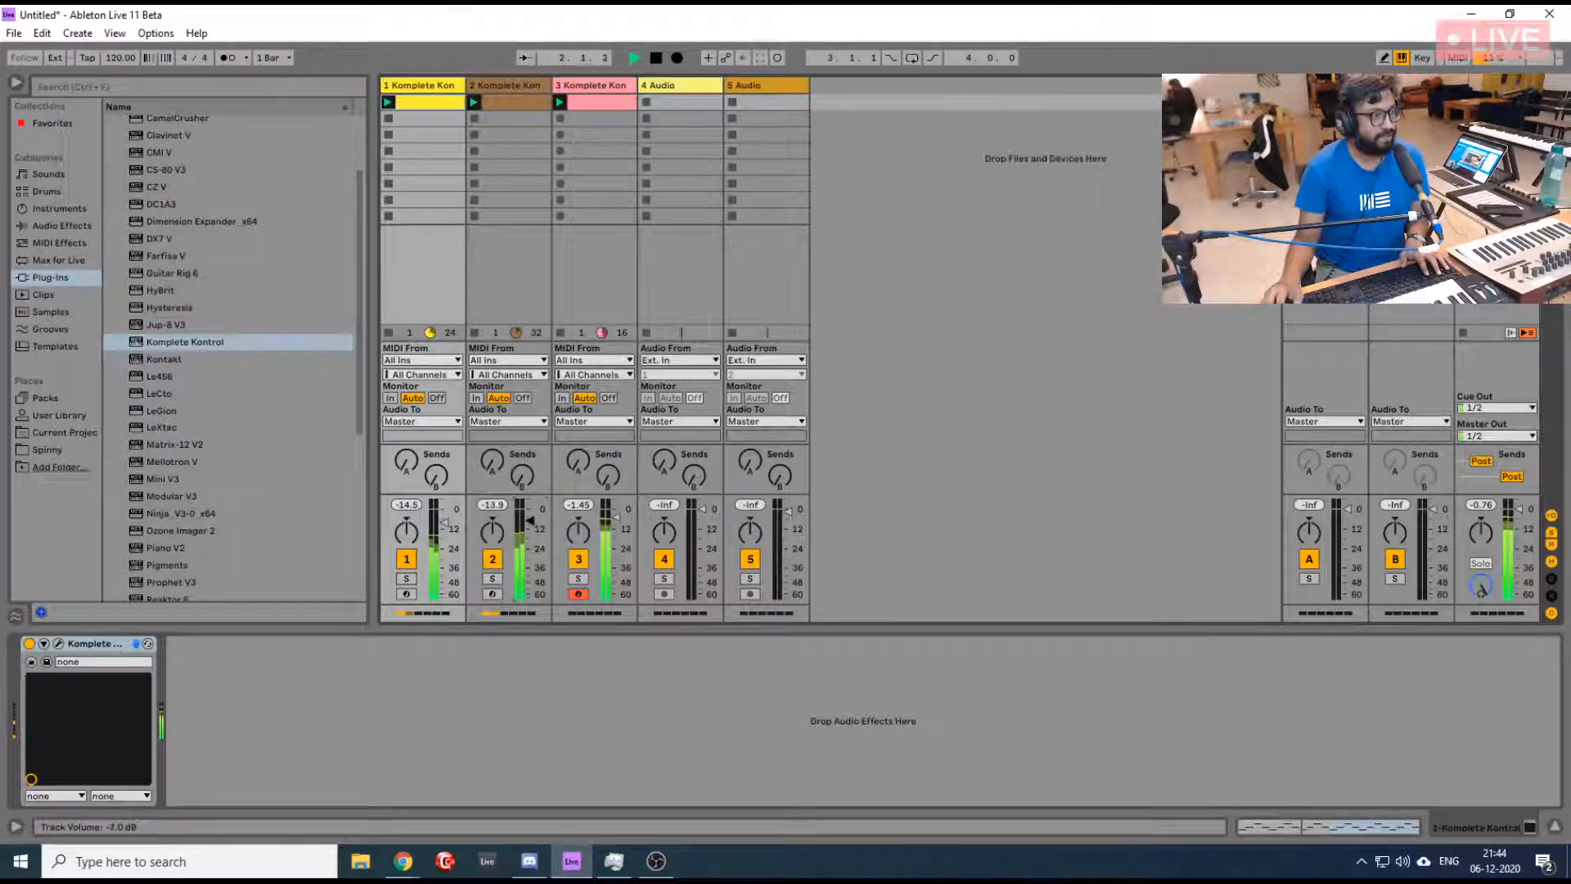
left_click_drag(532, 529, 532, 526)
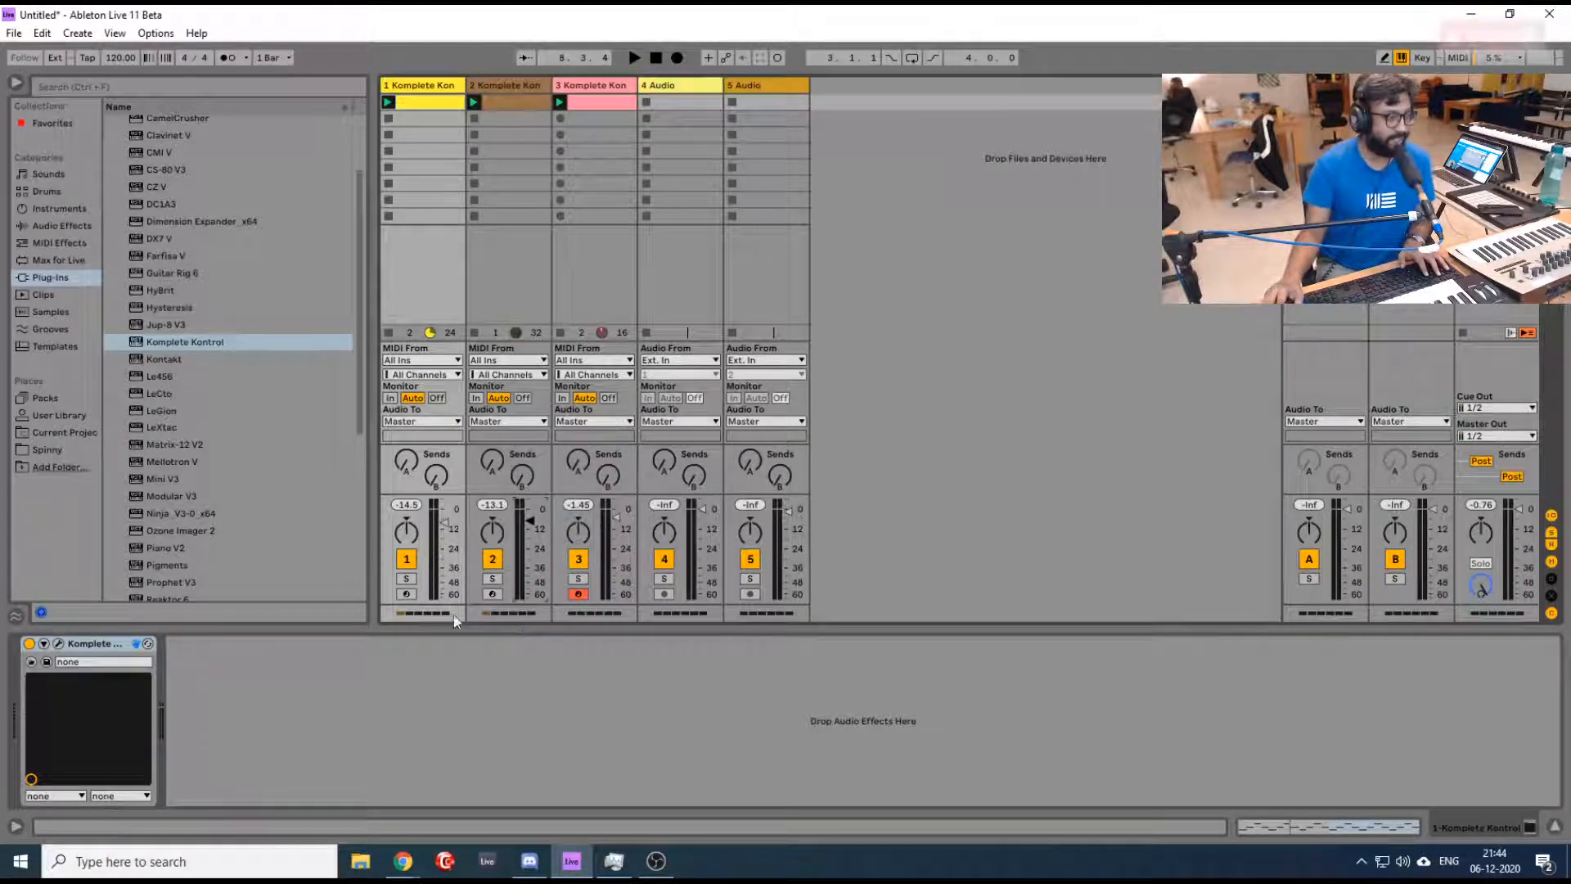
key("space")
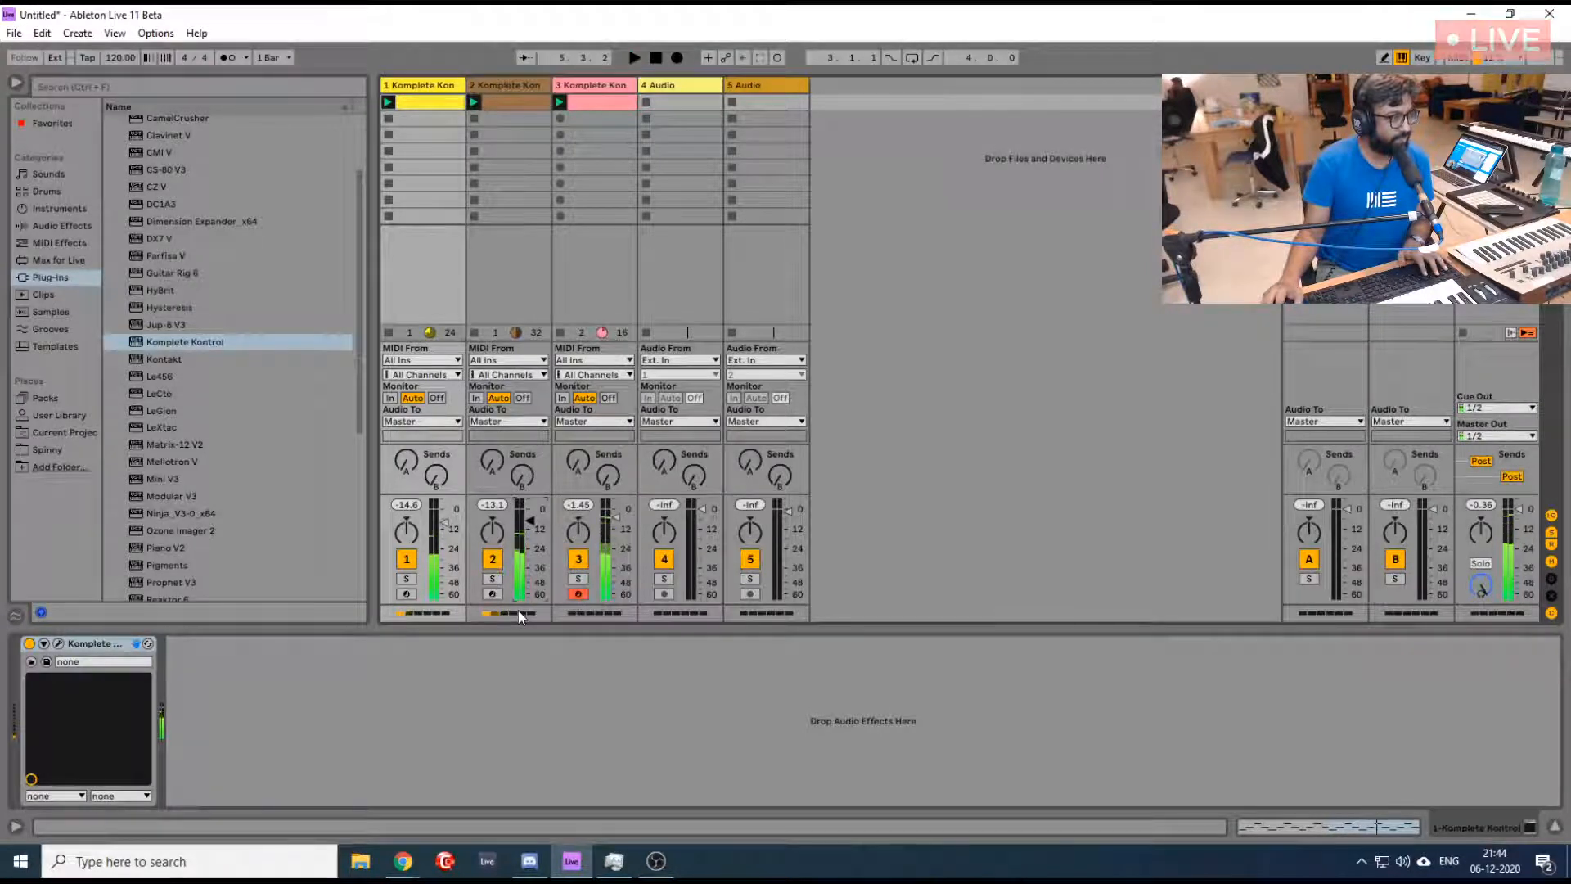
- Open track 2's Kinetic Treats instrument, move its window off the mixer, and play the track in solo with the metronome on
left_click(512, 91)
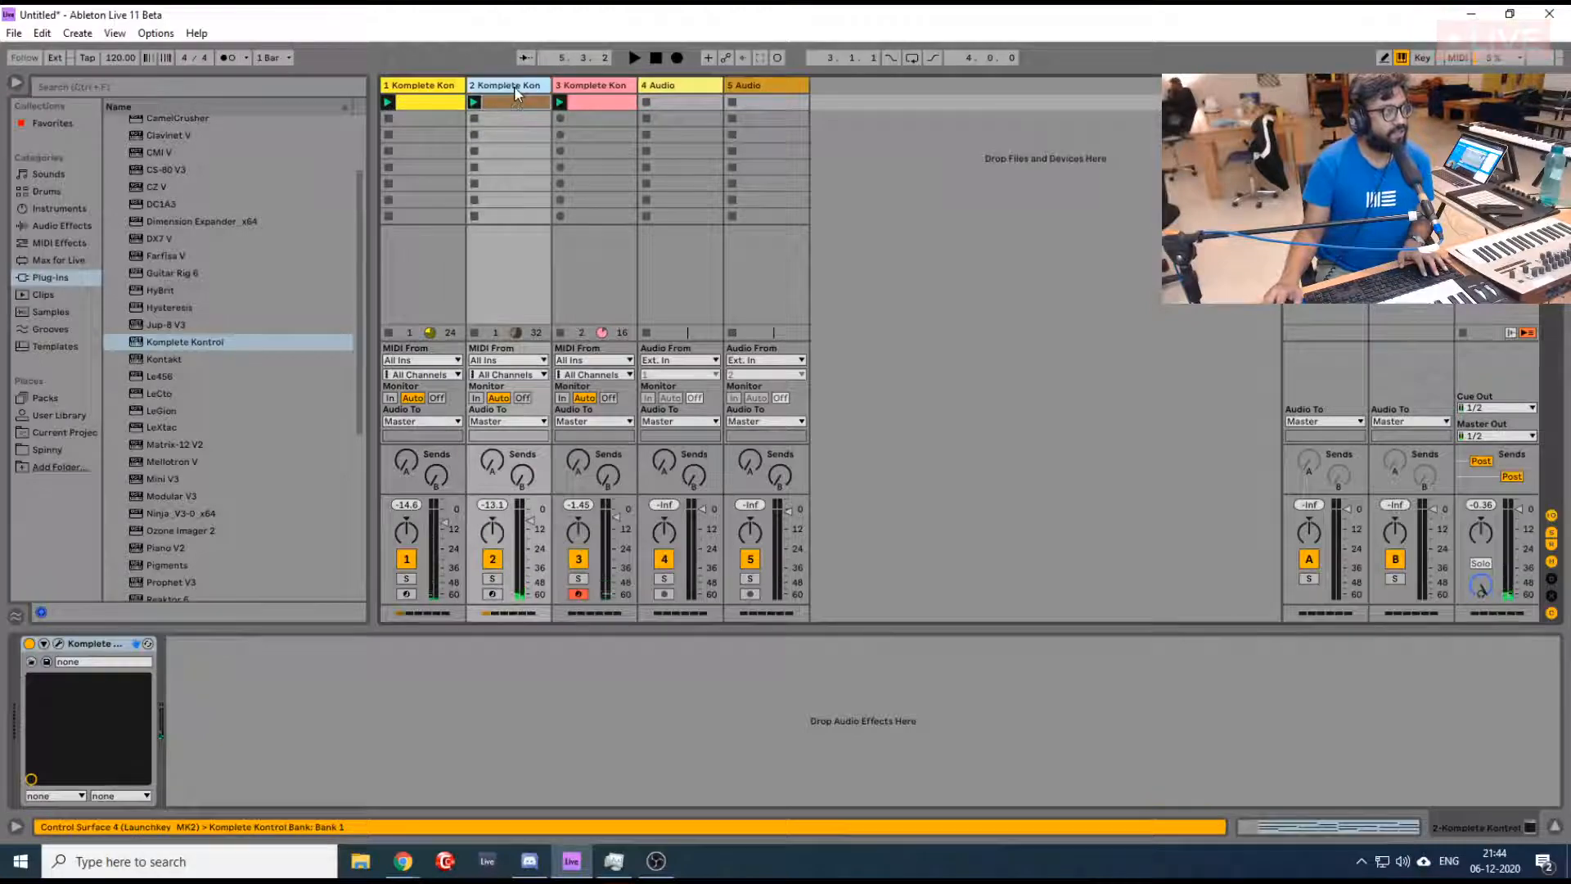
key("shift+Tab")
key("shift+Tab")
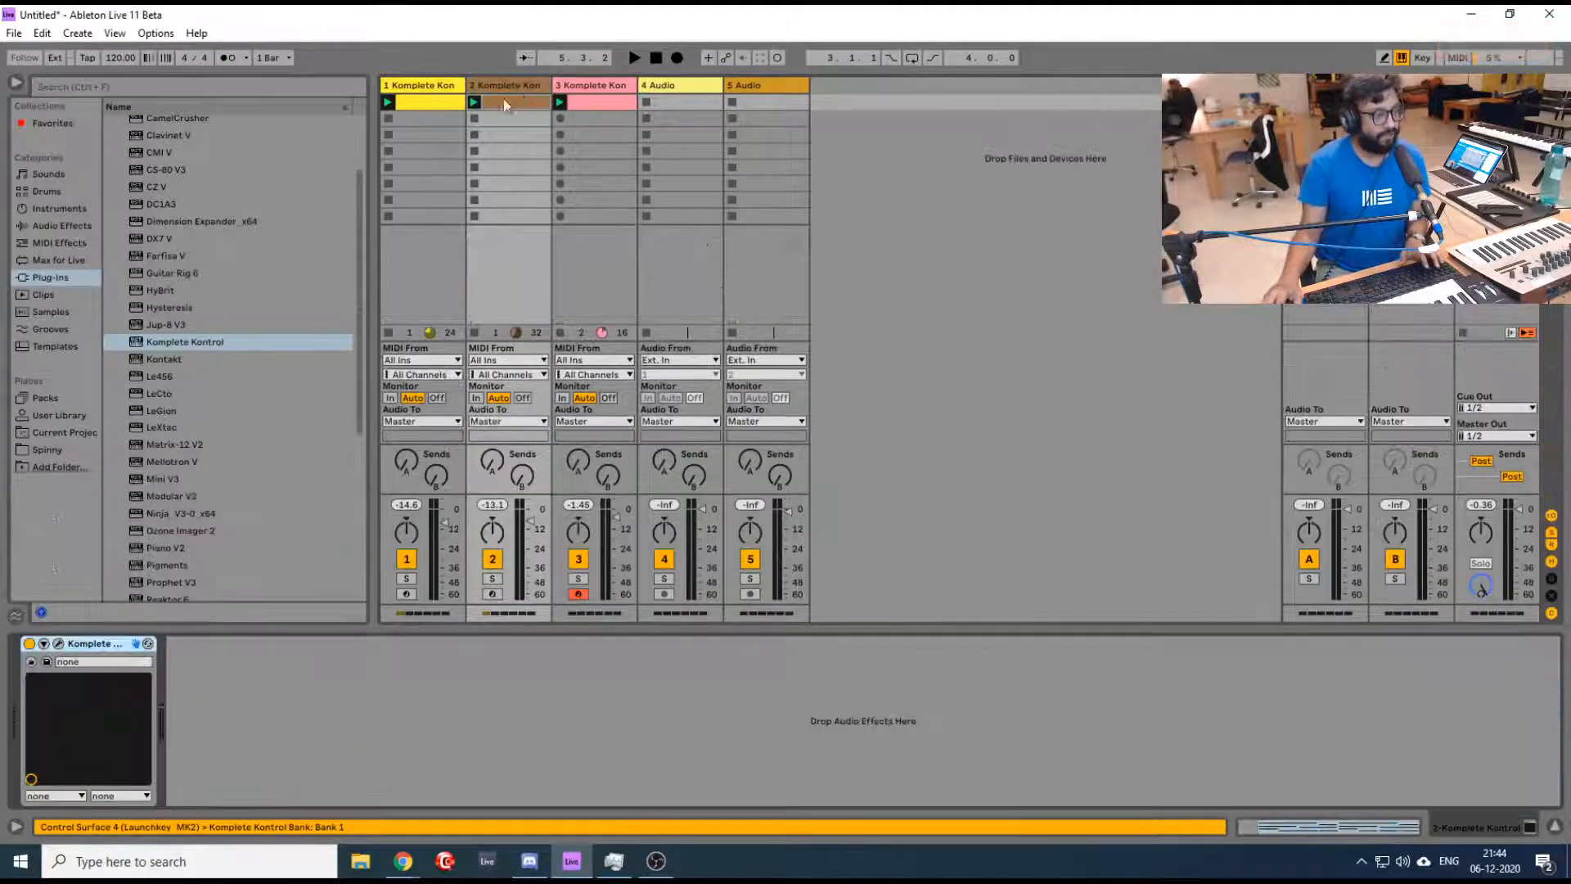
left_click(58, 644)
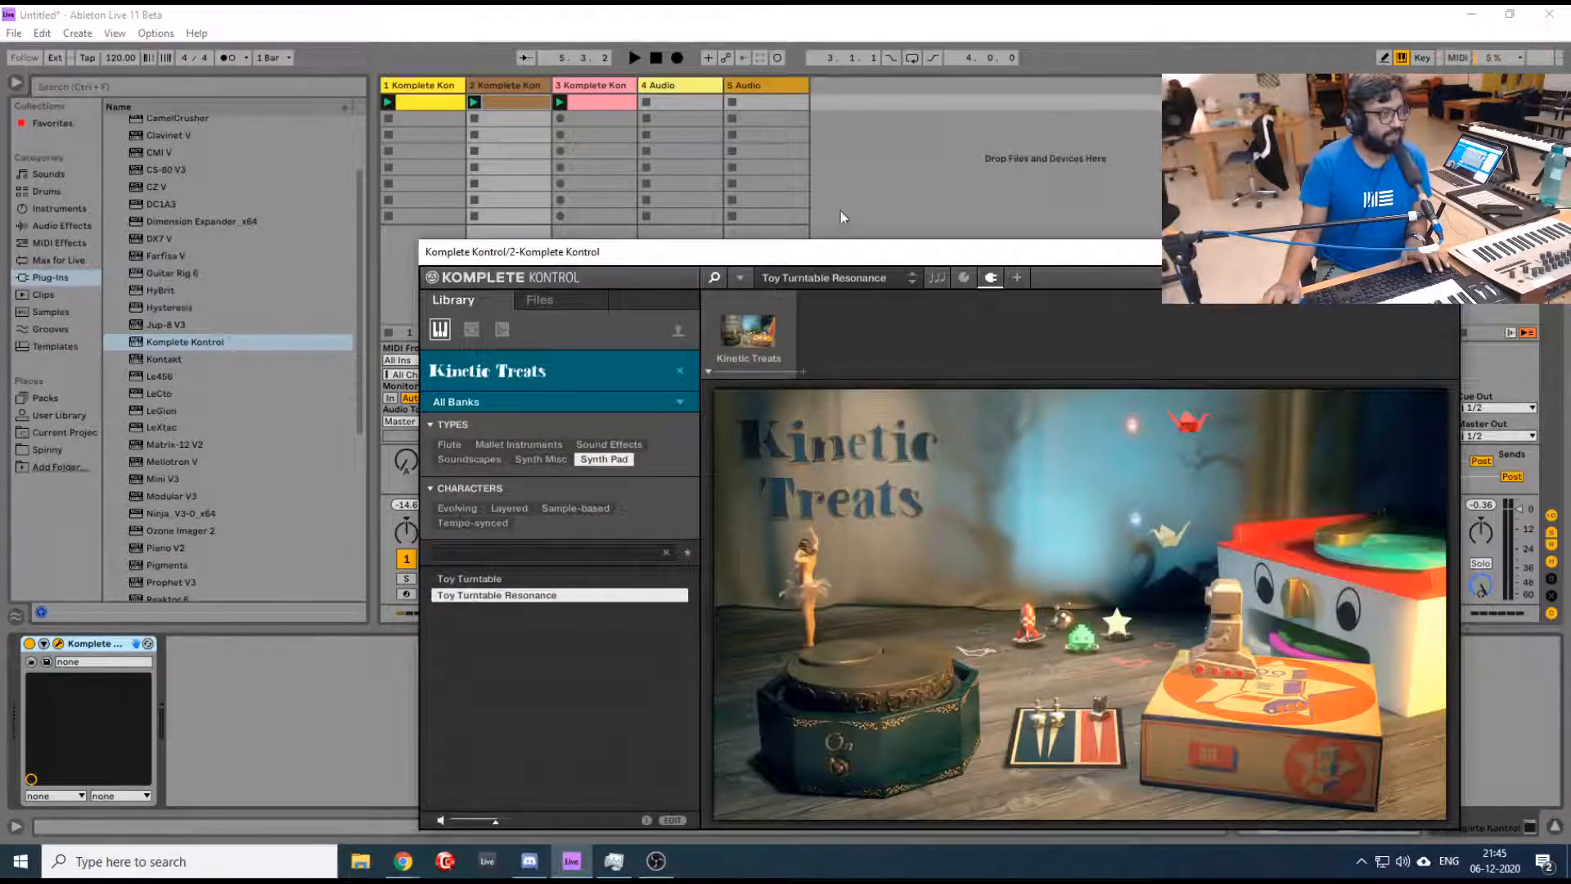
left_click_drag(802, 258, 968, 89)
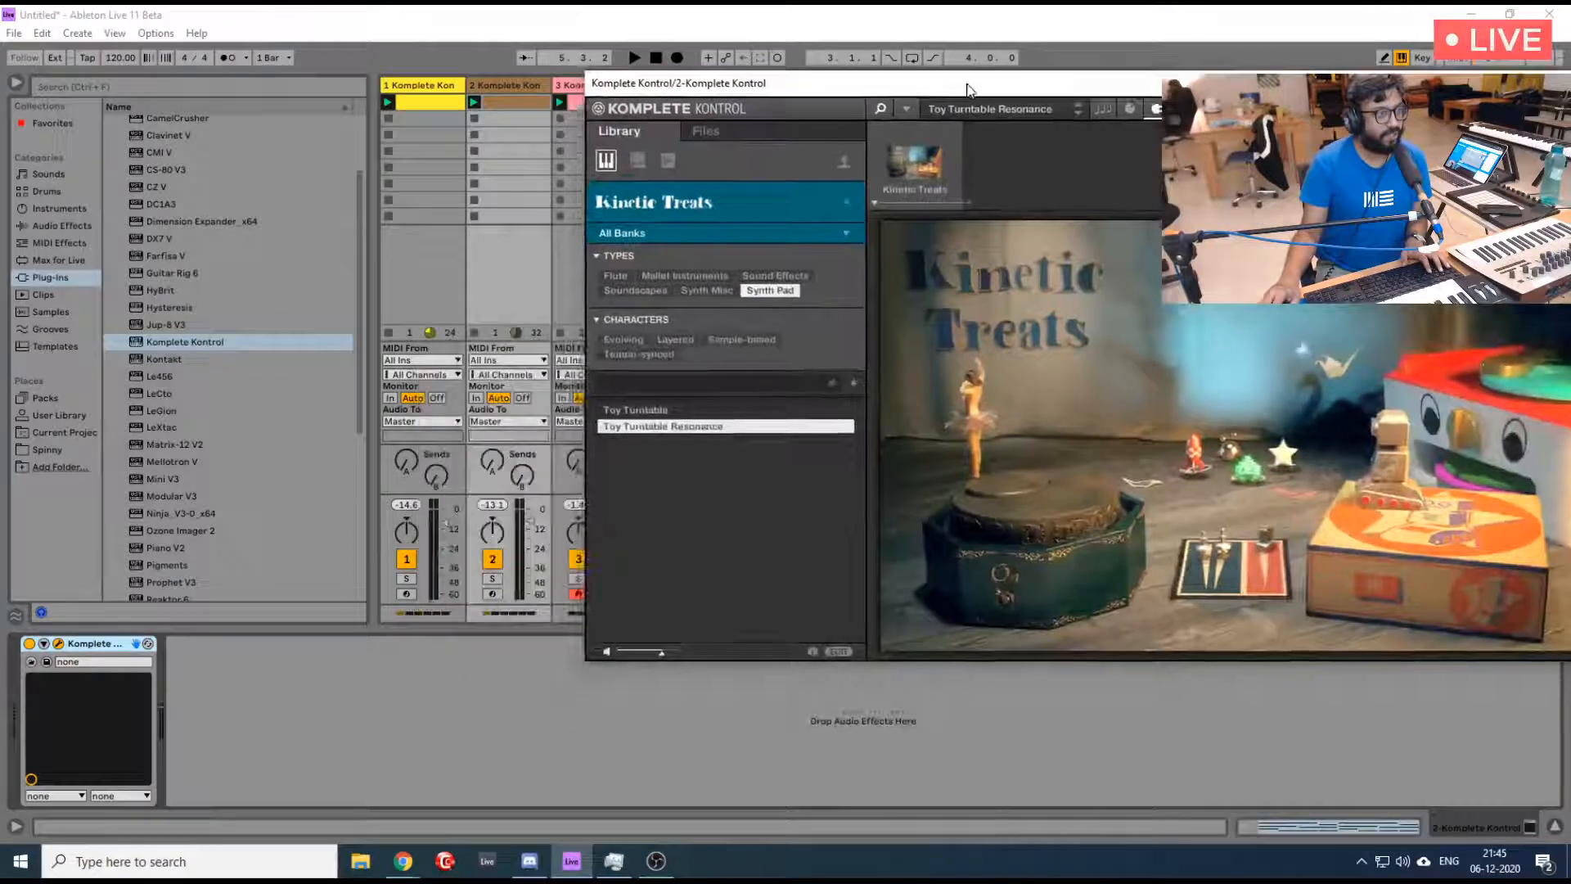
left_click(492, 579)
left_click(225, 58)
key("space")
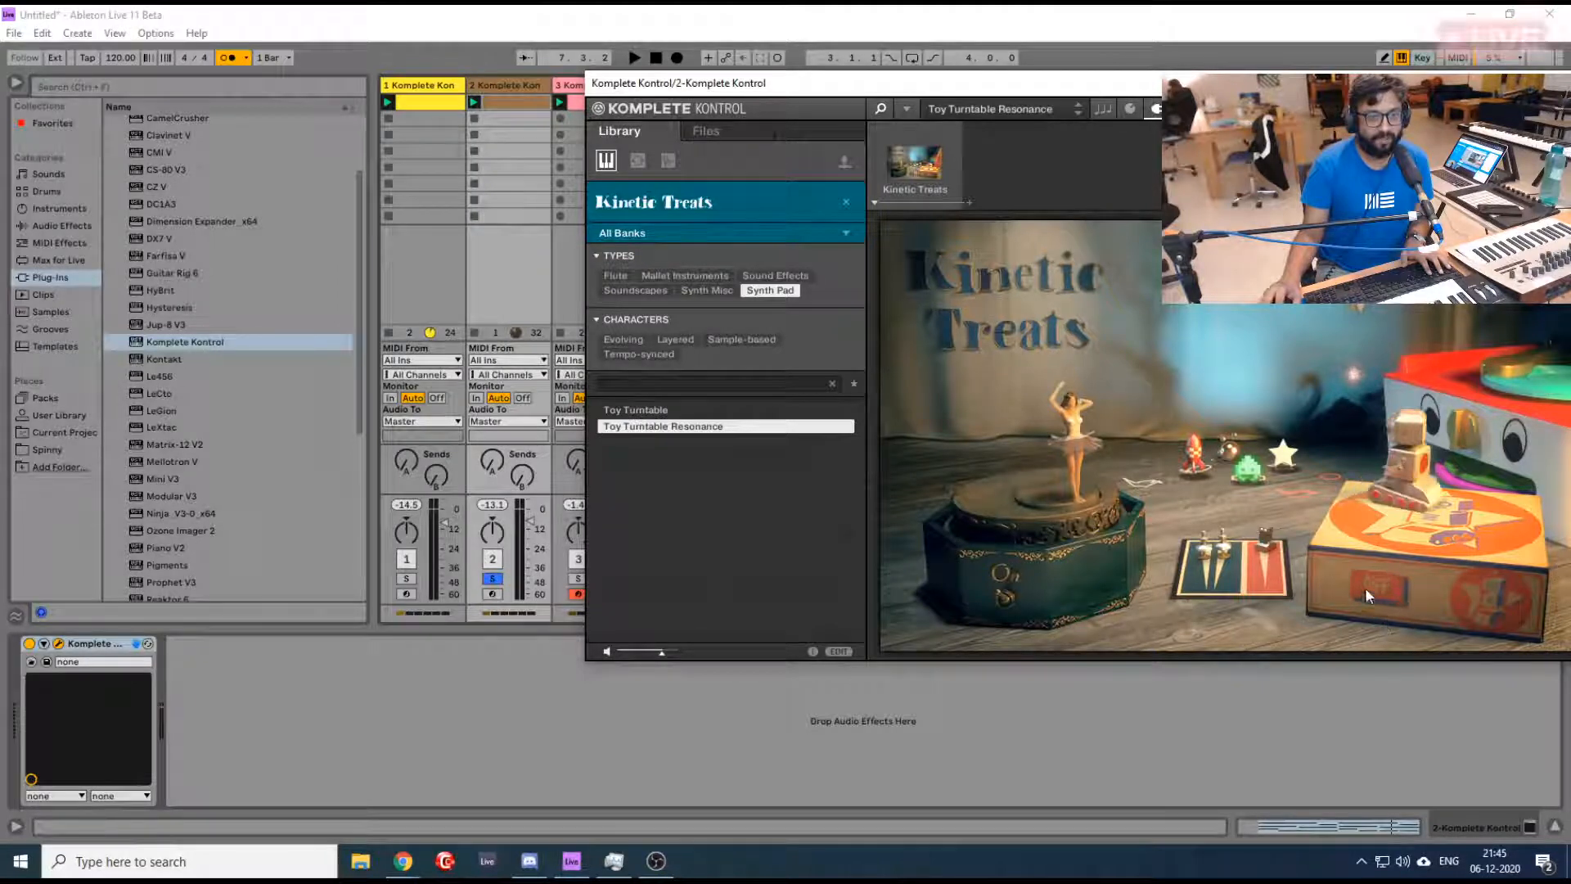
- Replay the track 2 pad, turn off the metronome, close the instrument window and turn off track 2's solo
key("space")
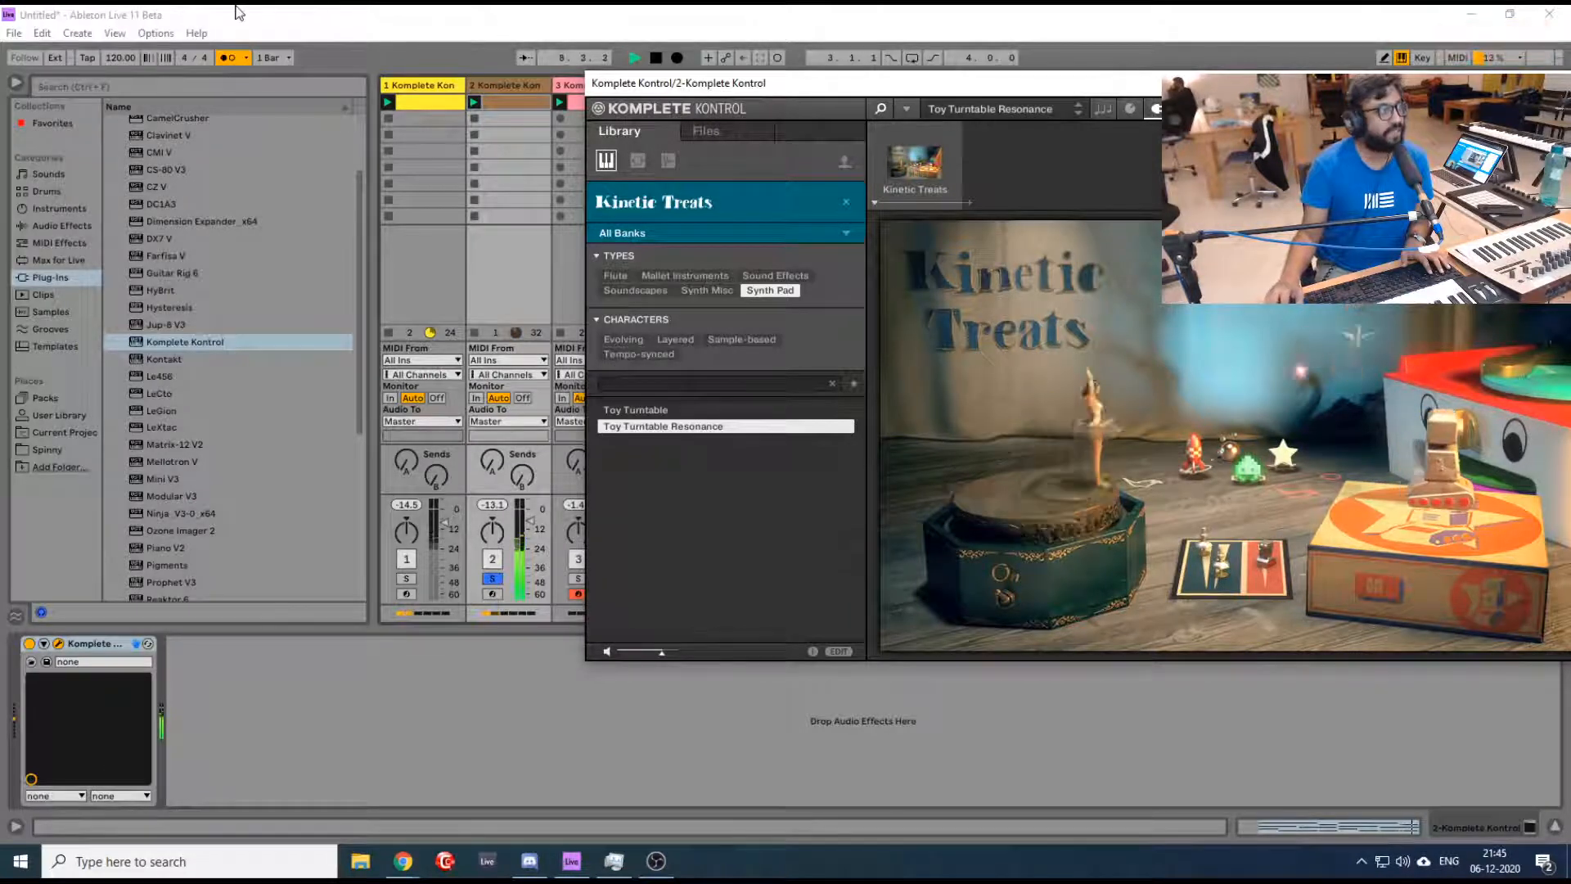
left_click(228, 59)
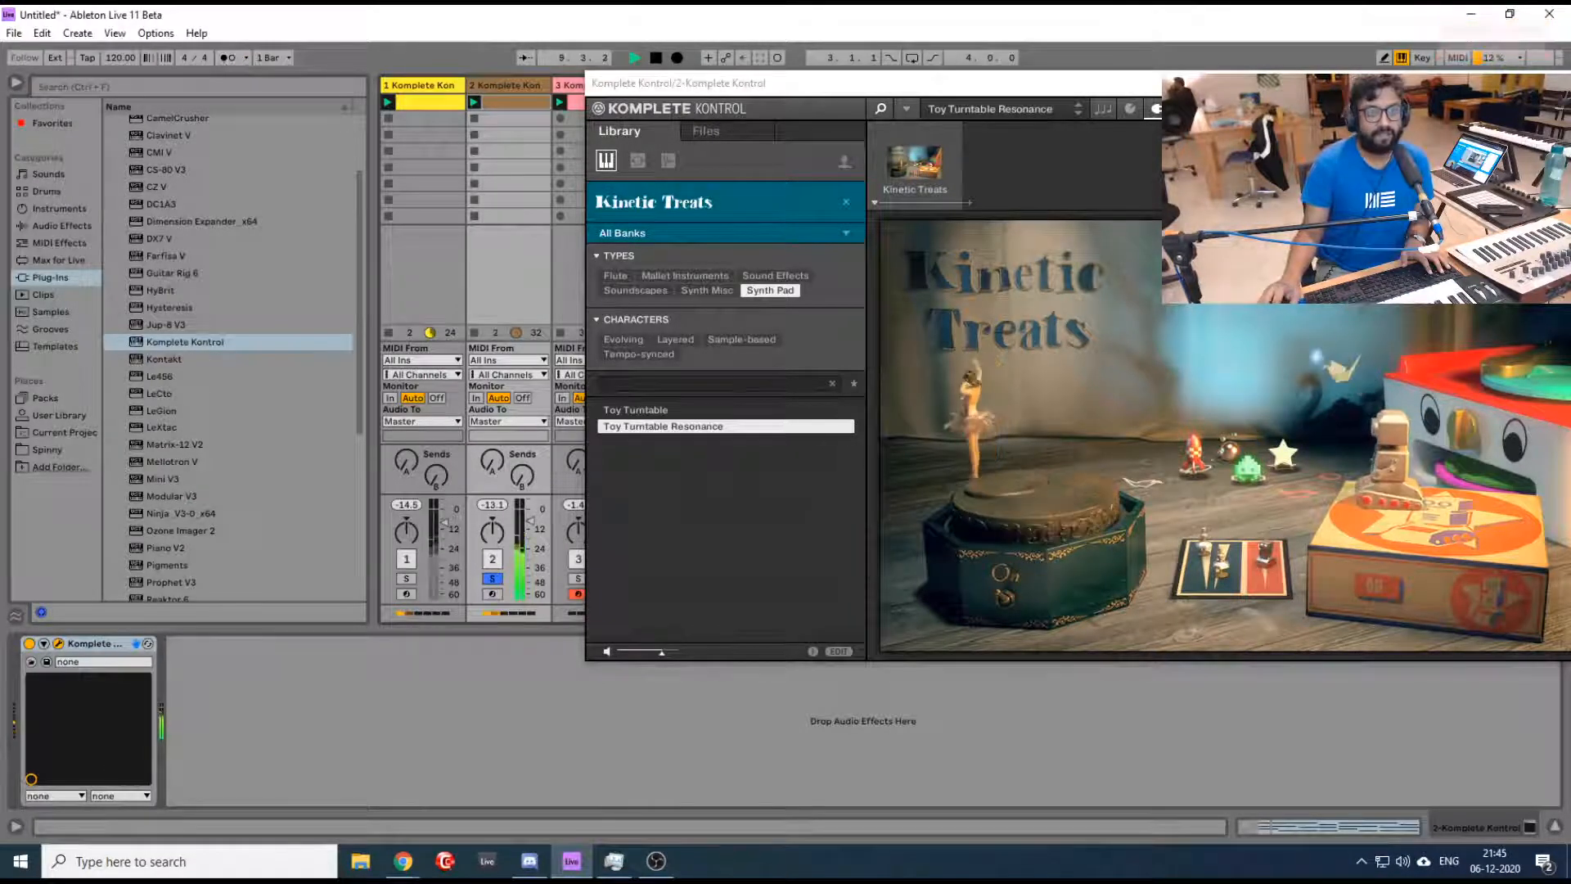
left_click_drag(964, 83, 704, 82)
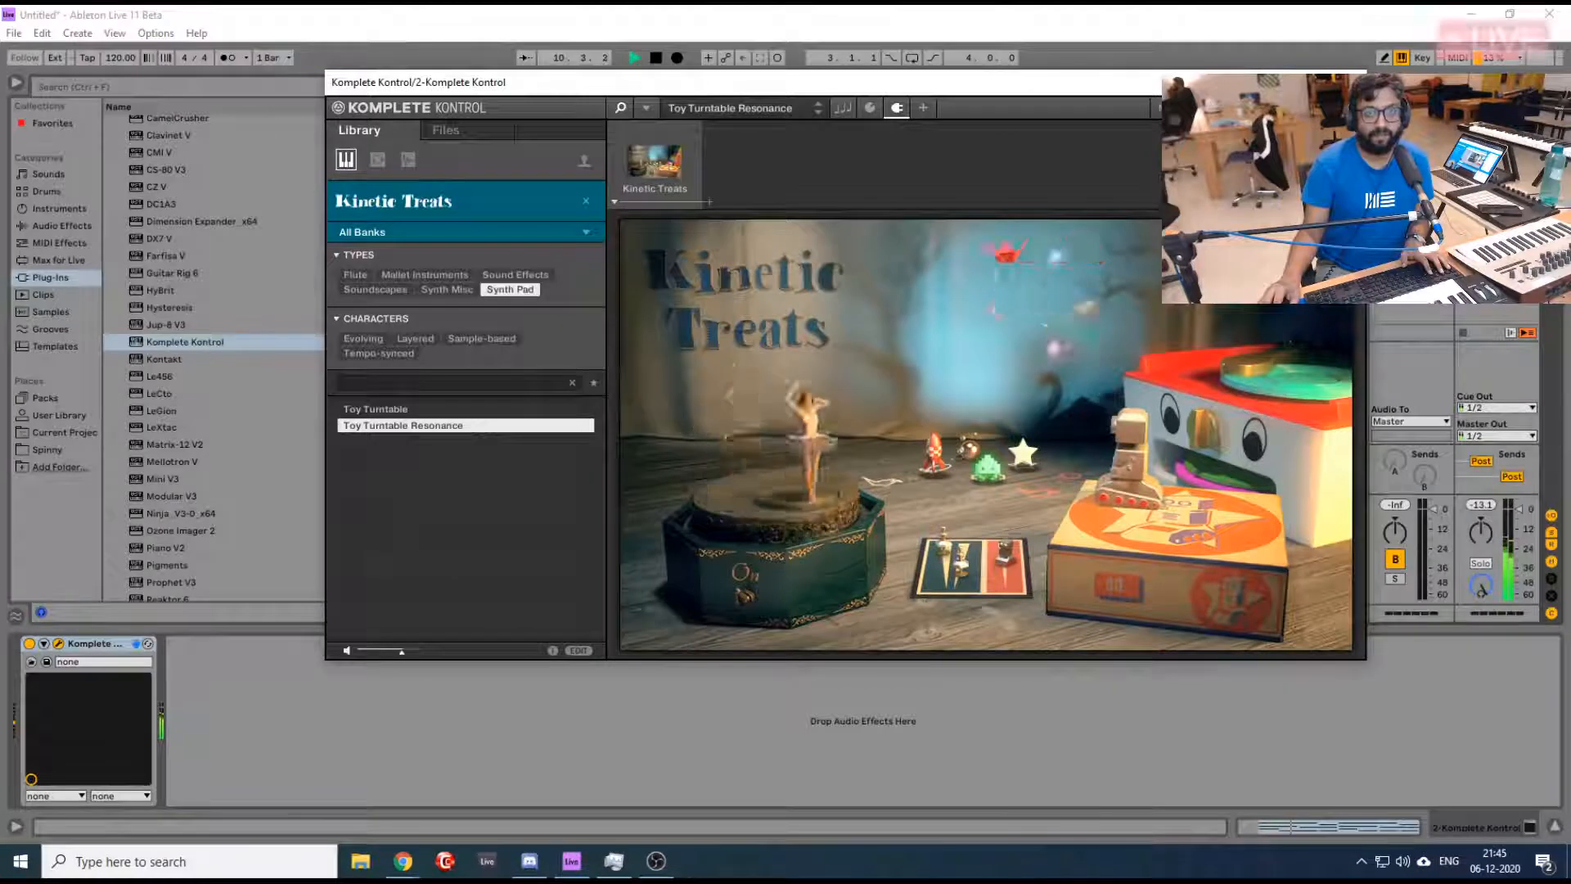
left_click(1347, 83)
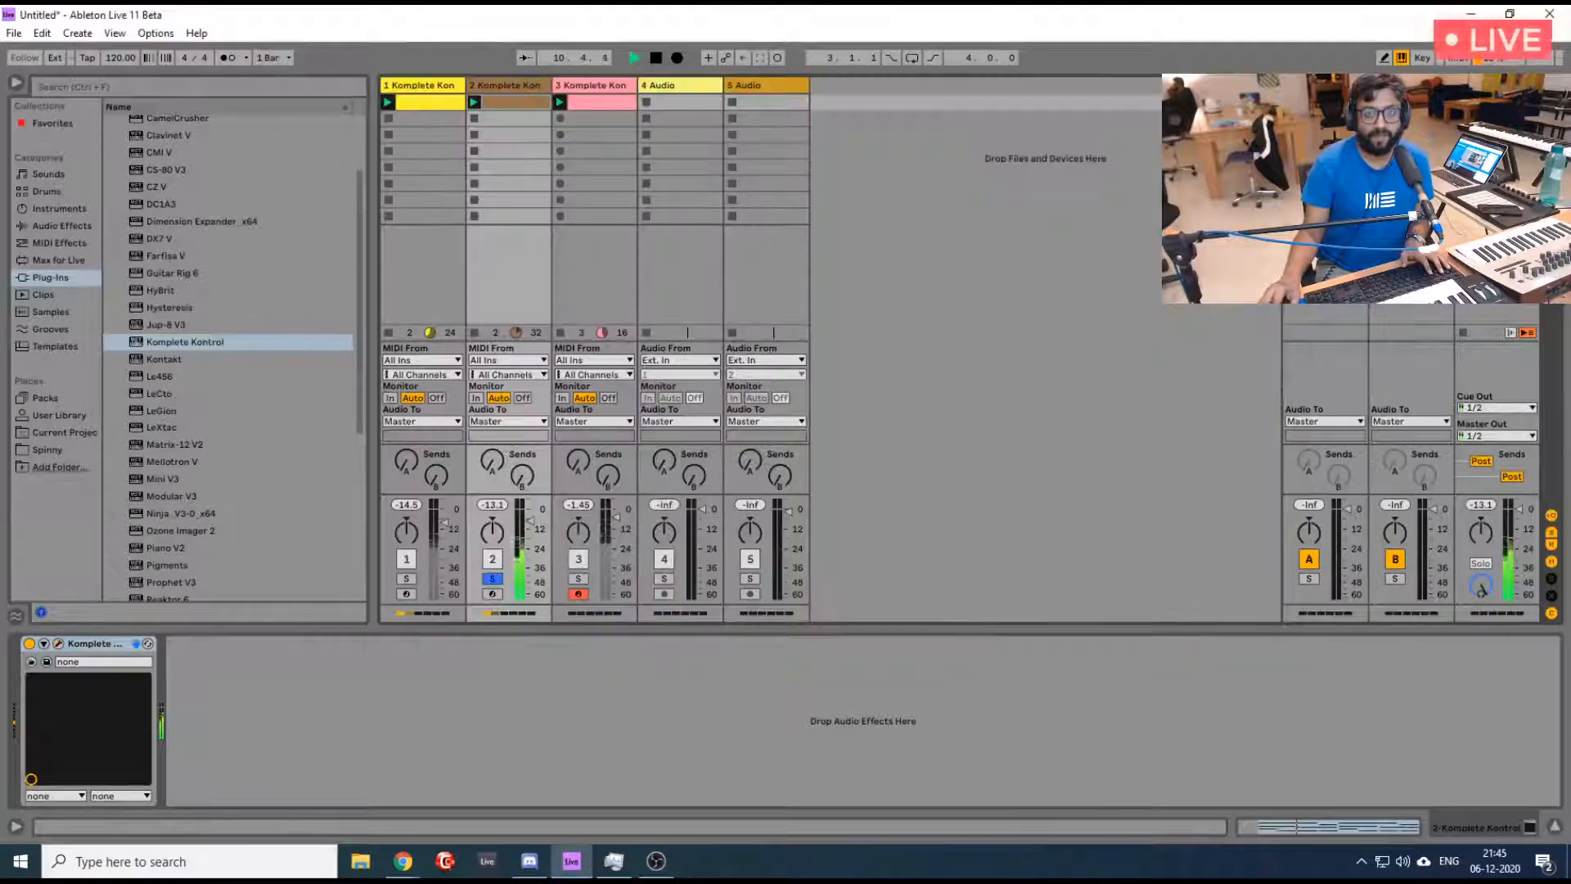
left_click(495, 580)
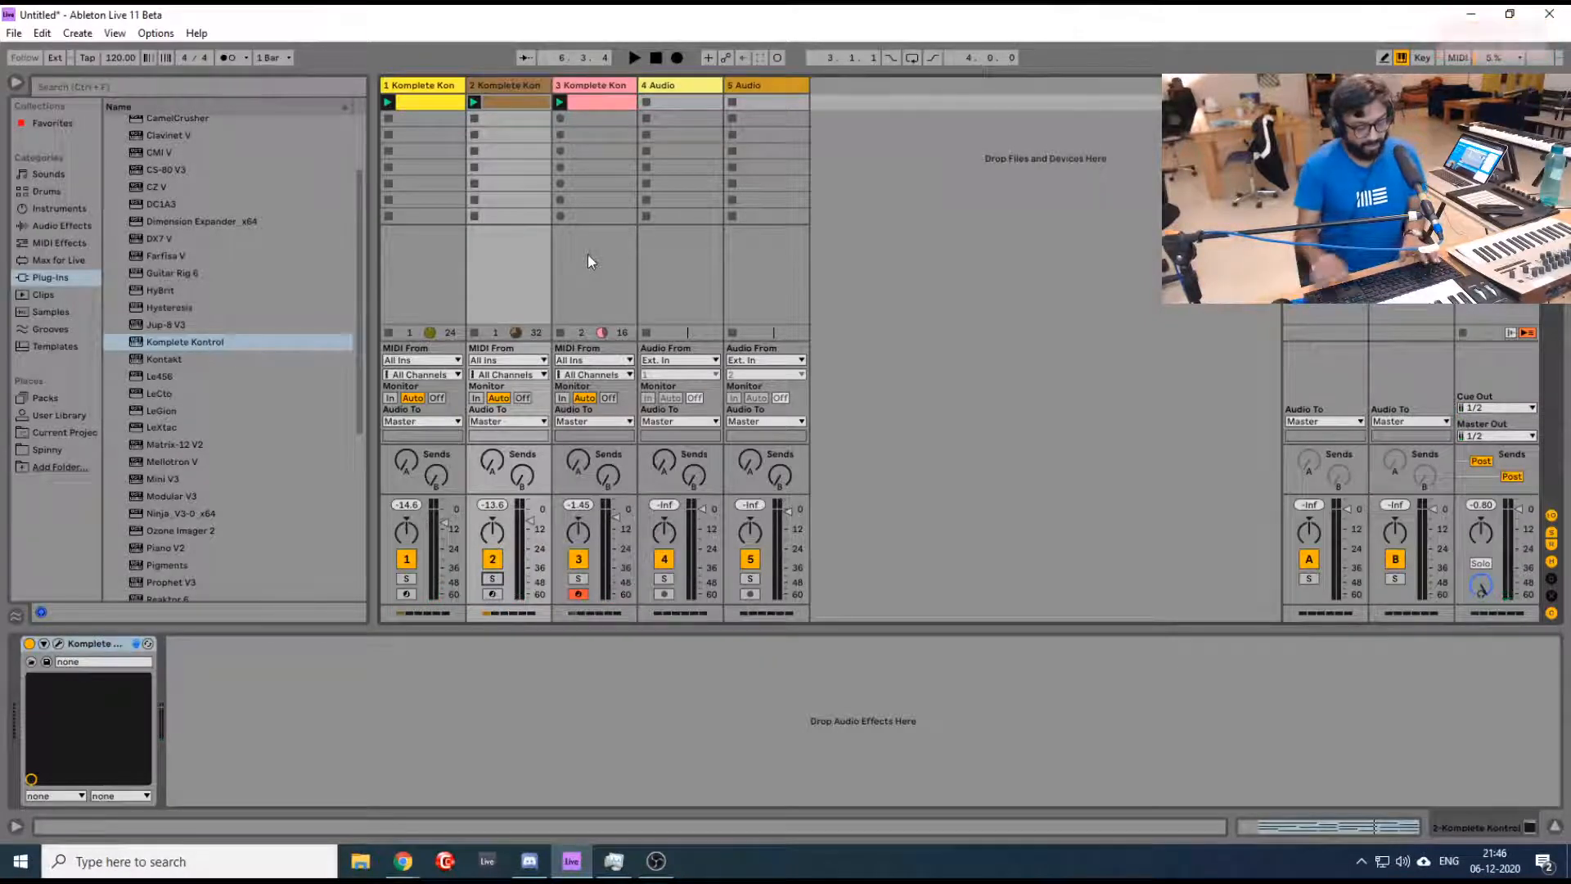
- Add a new MIDI track, place it after track 3 and load Komplete Kontrol on it
key("ctrl+shift+t")
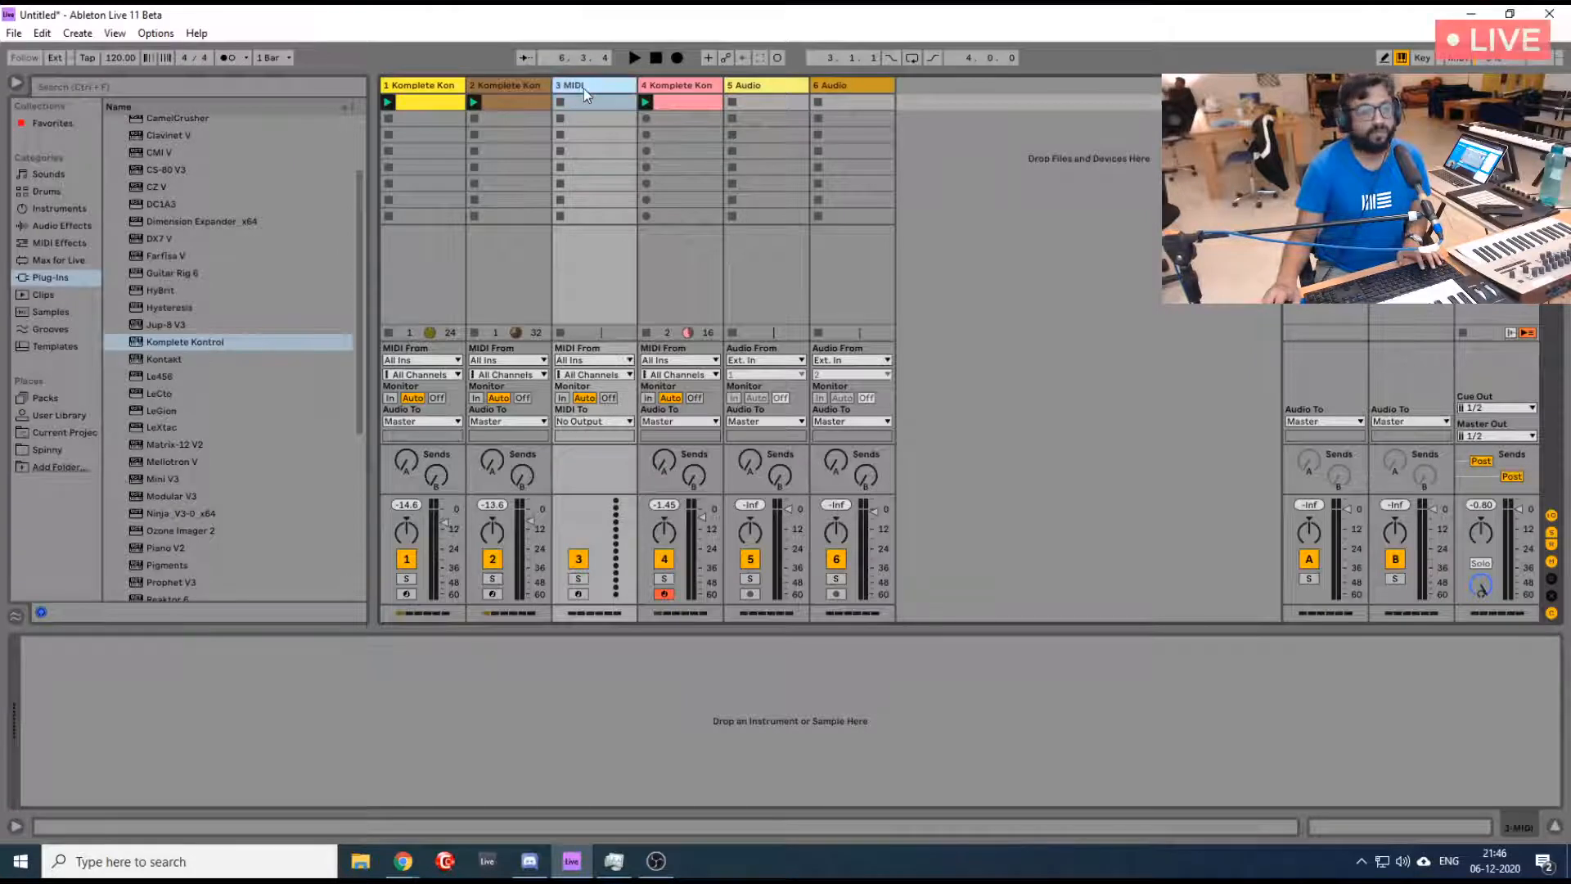
left_click_drag(583, 88, 721, 88)
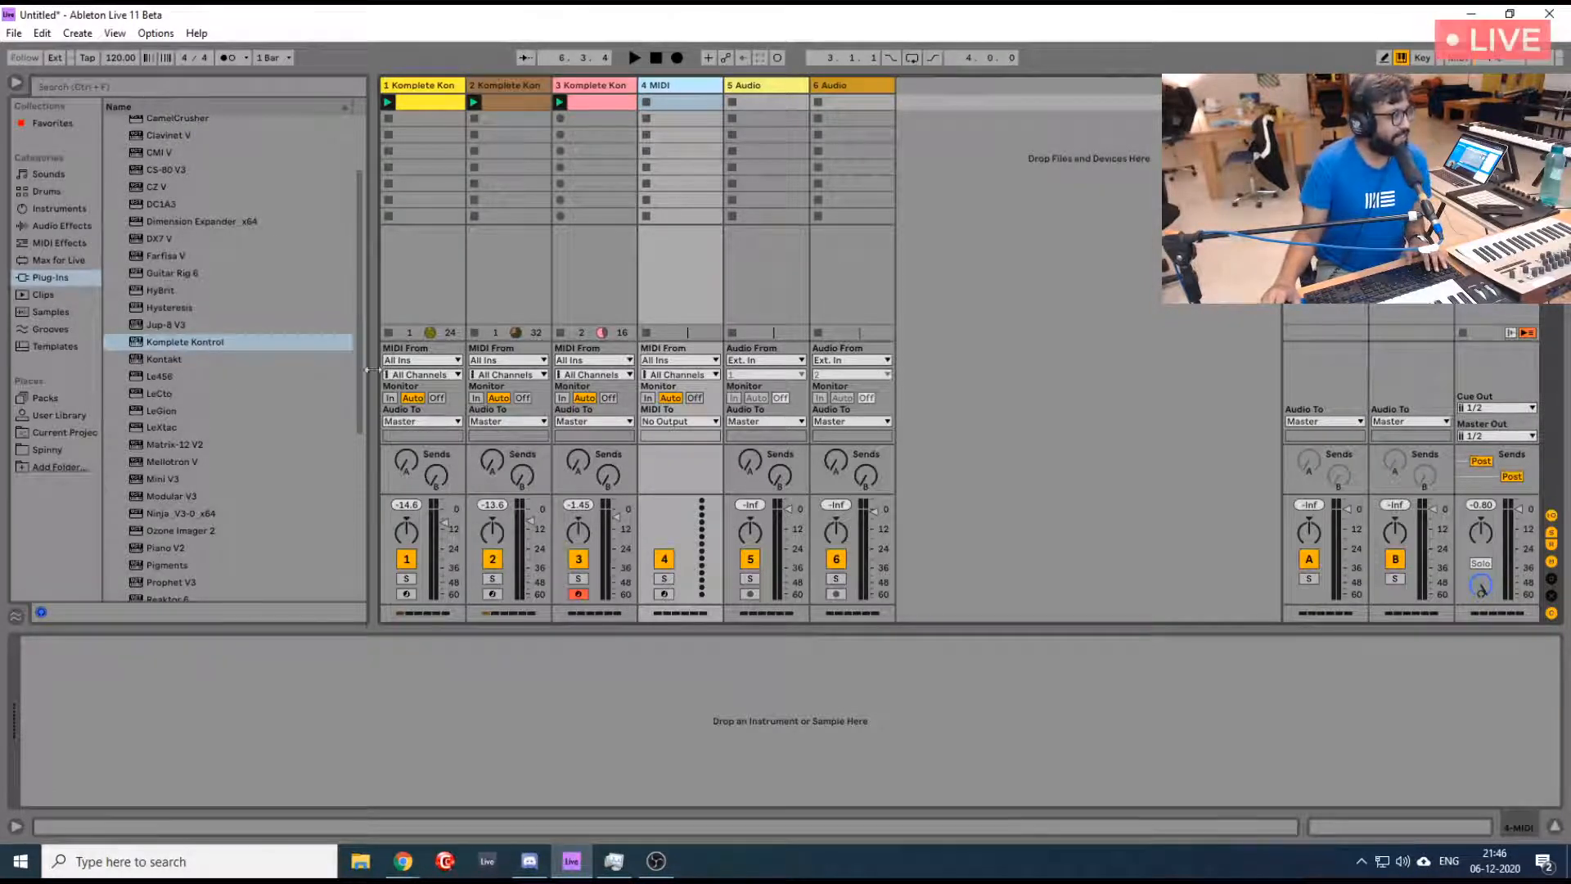
left_click(177, 344)
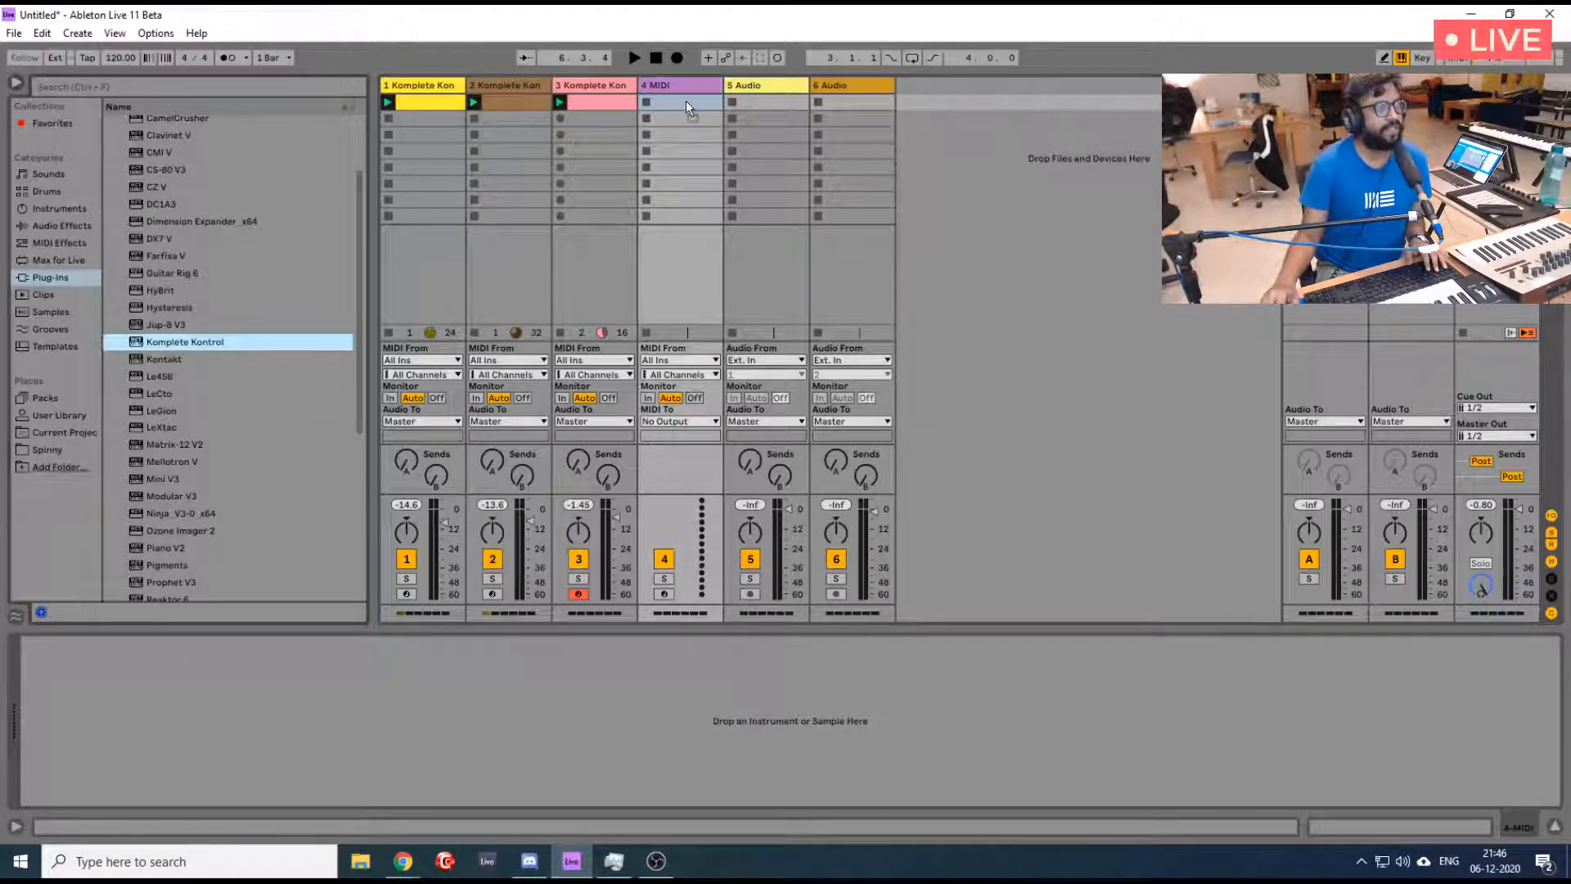
left_click_drag(177, 345, 686, 101)
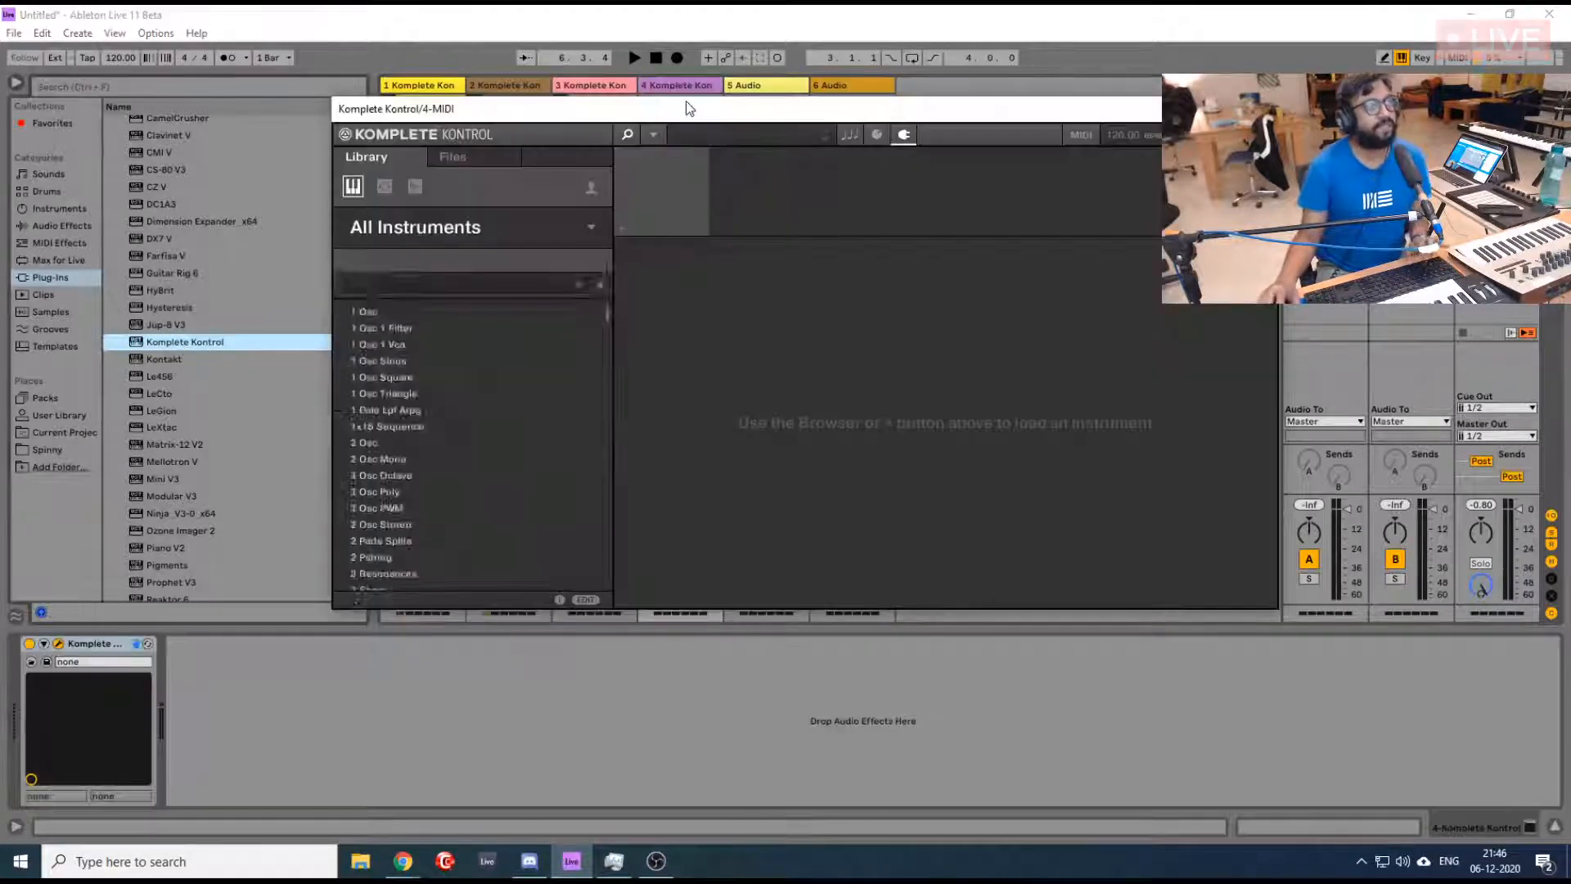
- Filter the Komplete Kontrol library to TRK-01 Bass, load the Andes preset and move the plug-in window off the track mixer
left_click(591, 228)
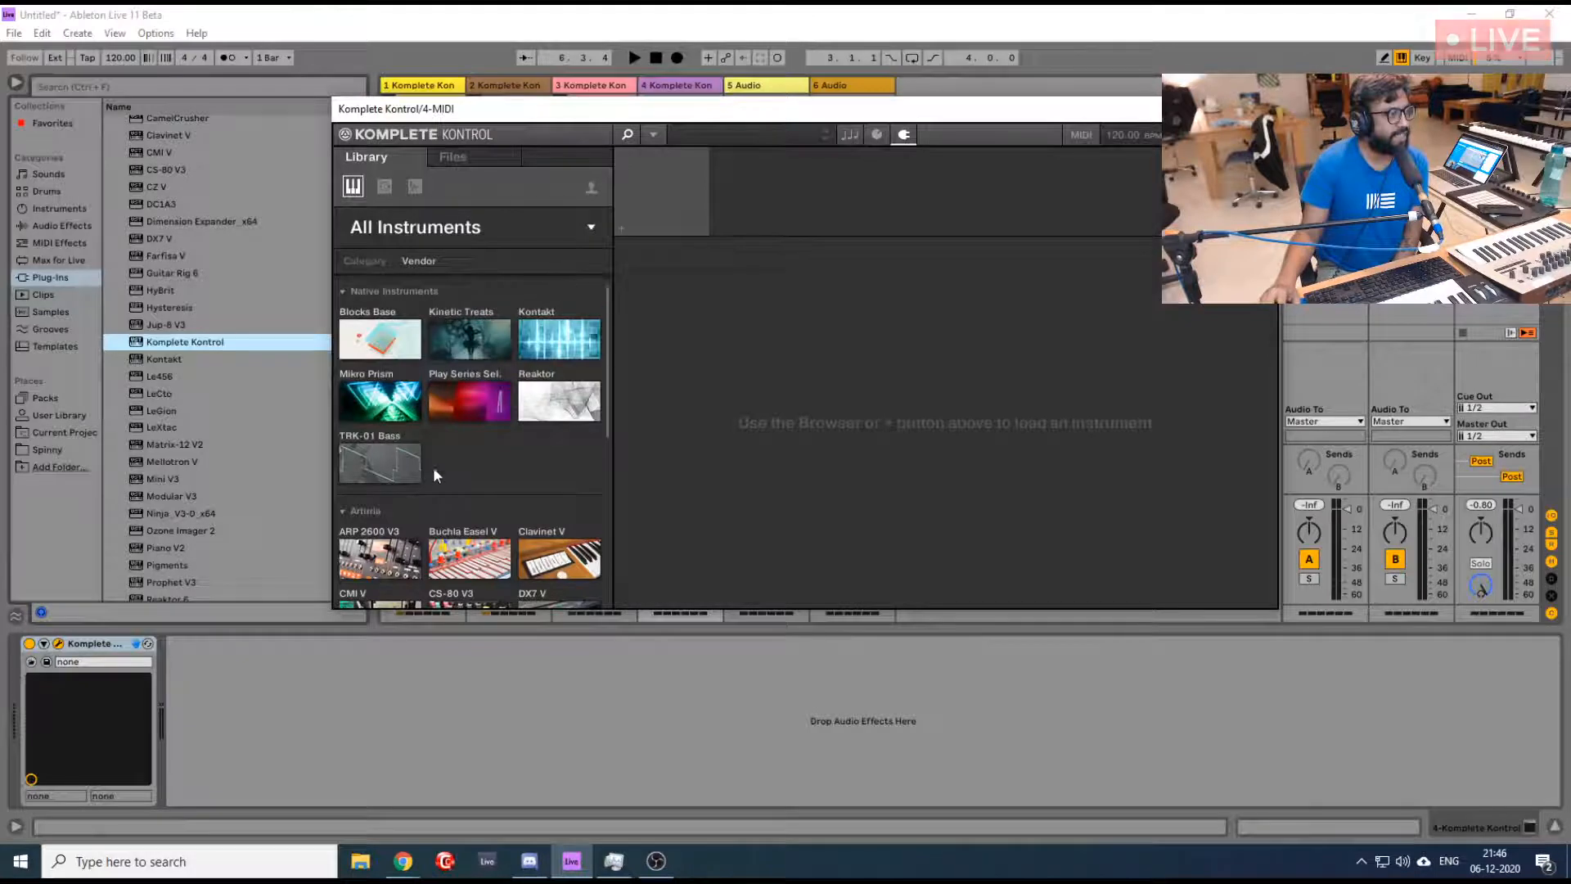
left_click(379, 462)
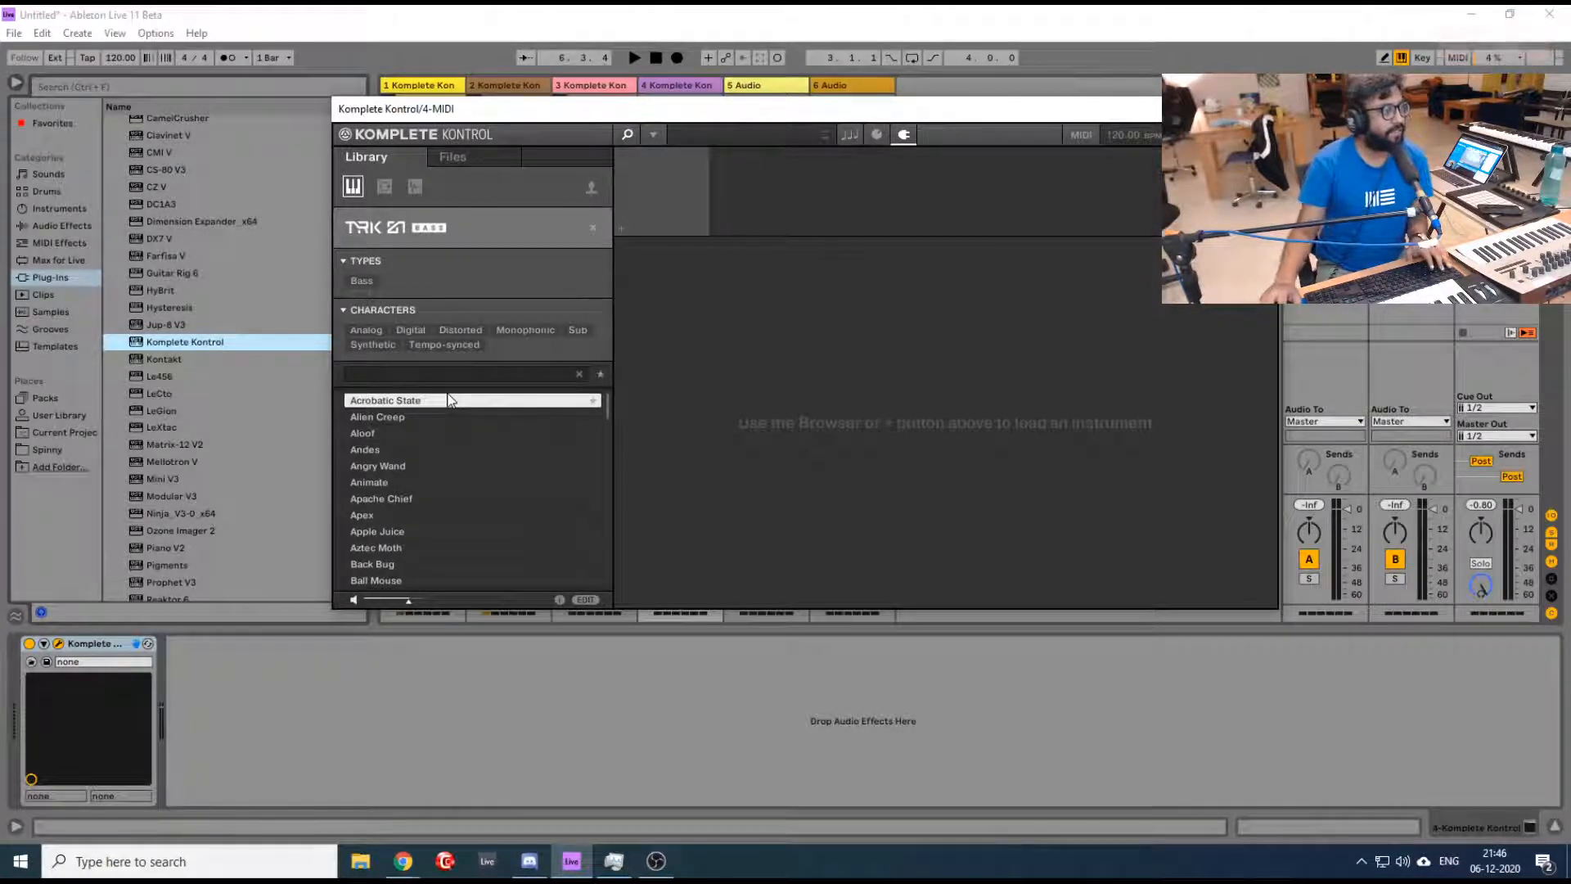
left_click(427, 416)
left_click(433, 401)
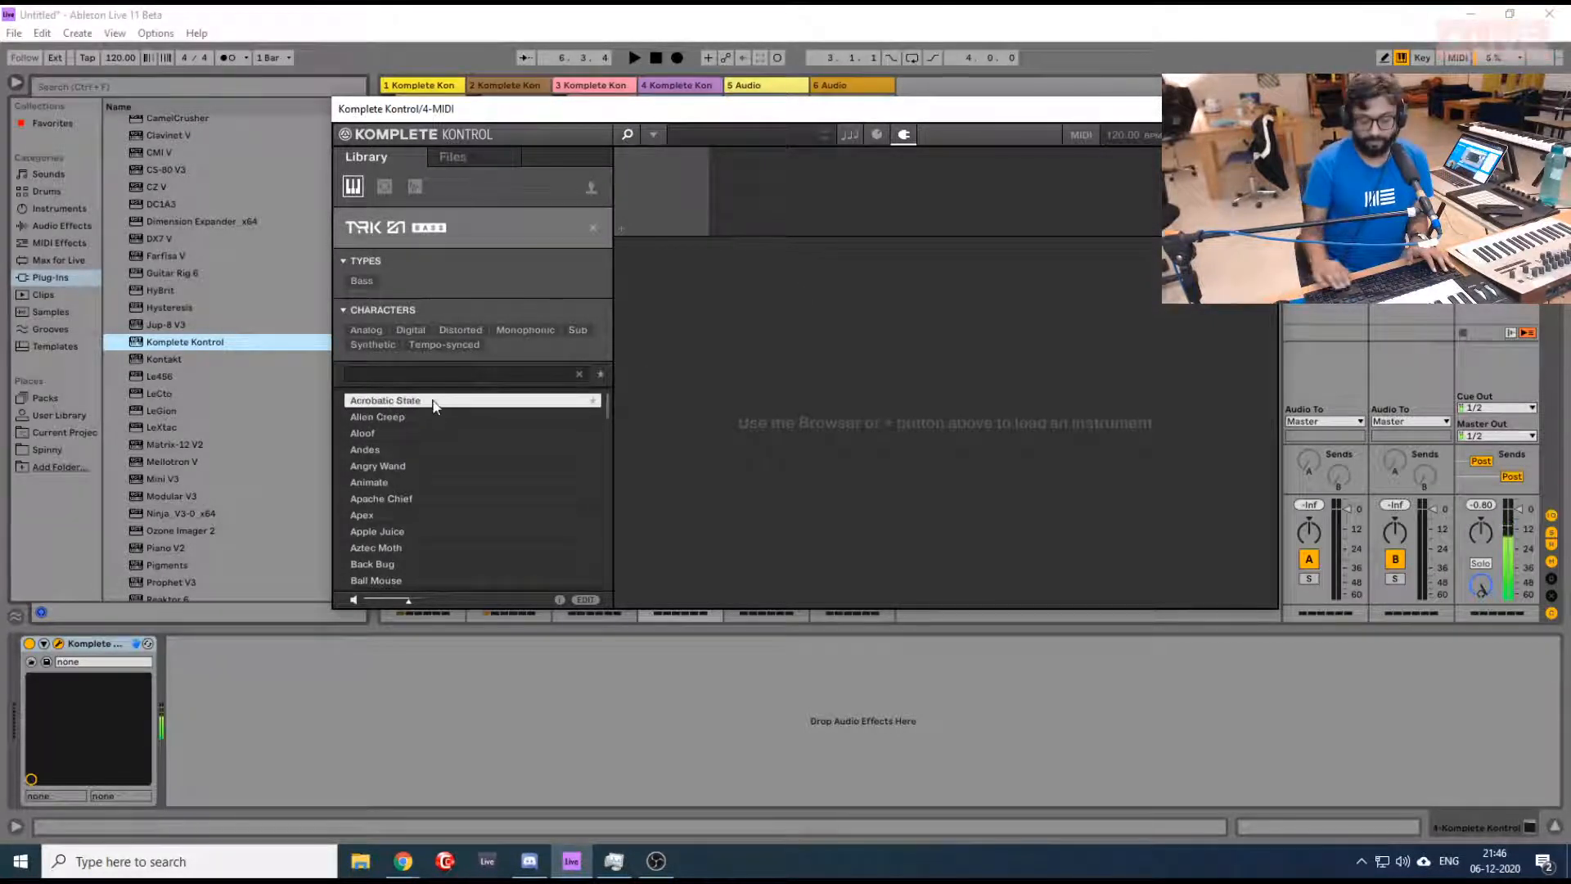
key("Down")
key("Down")
key("Down")
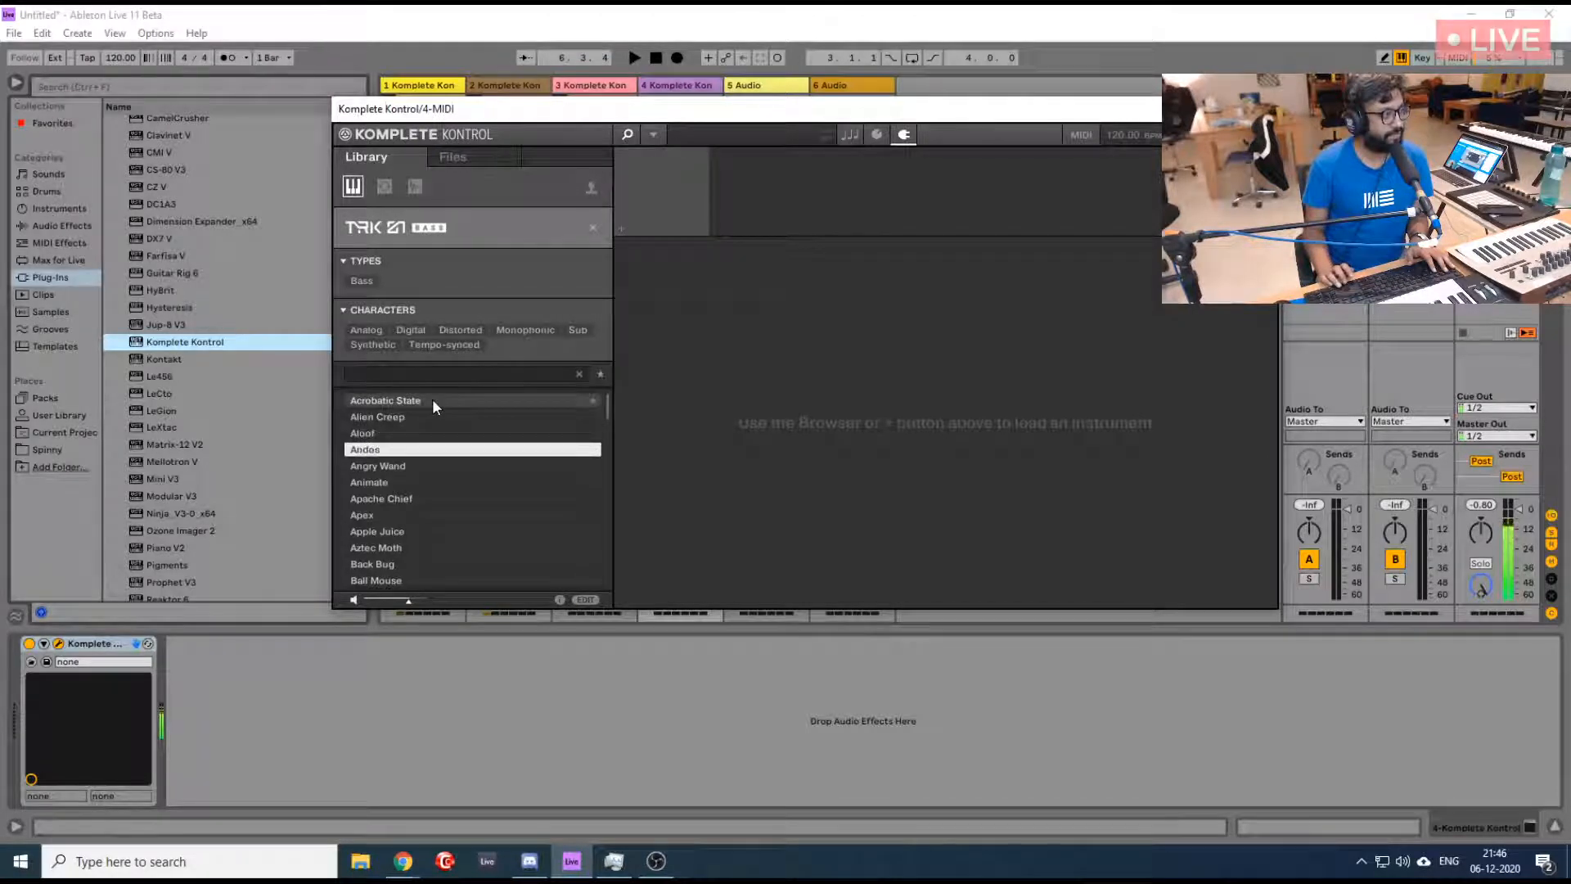
key("Down")
key("Up")
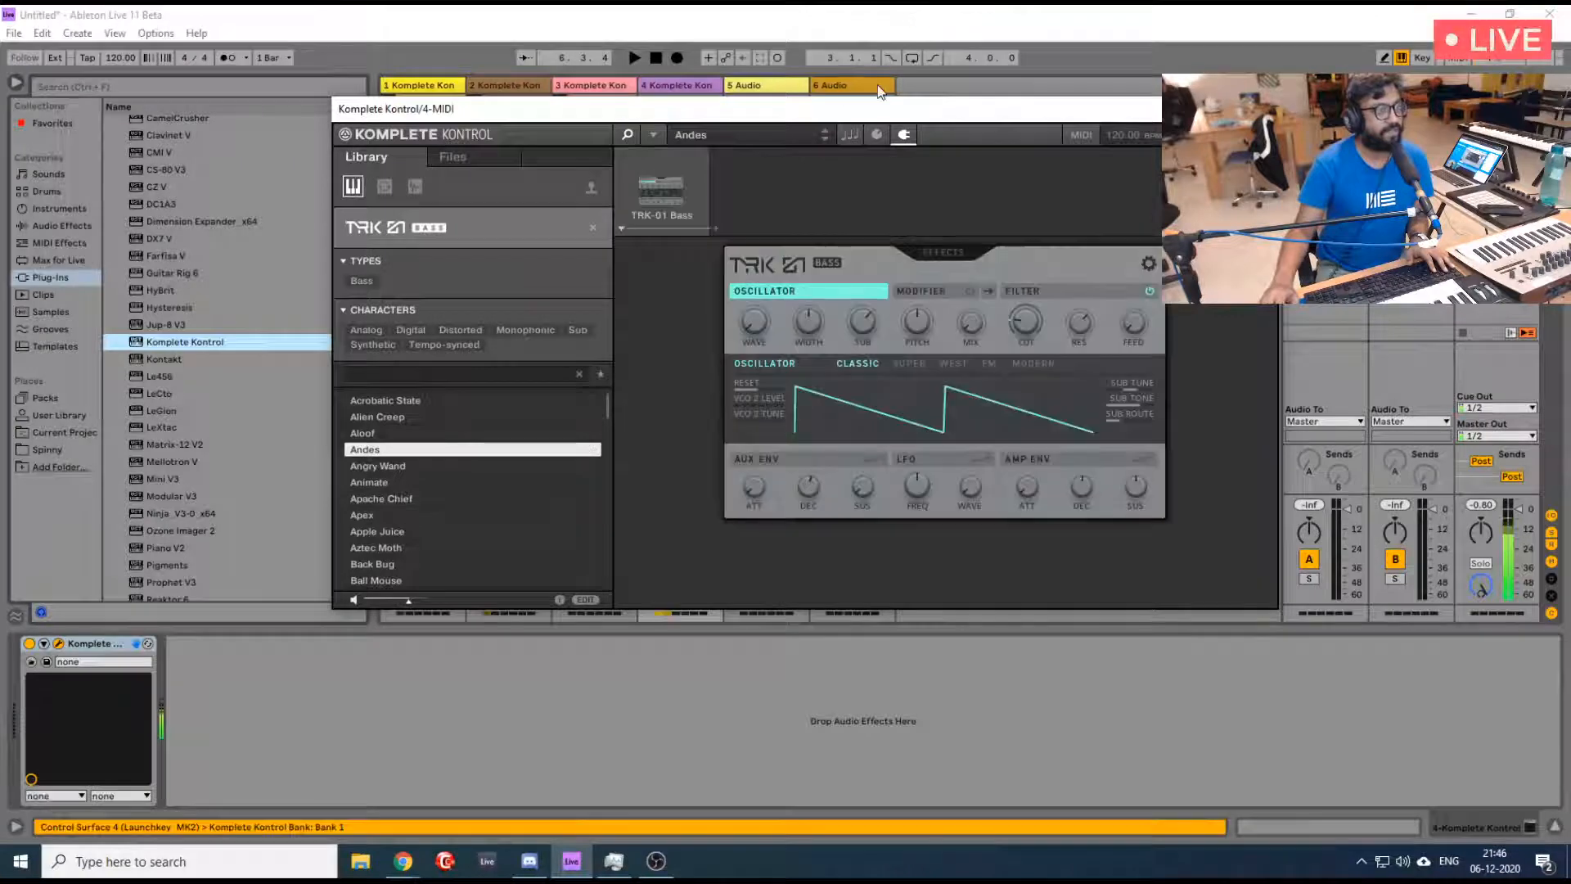
left_click_drag(837, 108, 1484, 70)
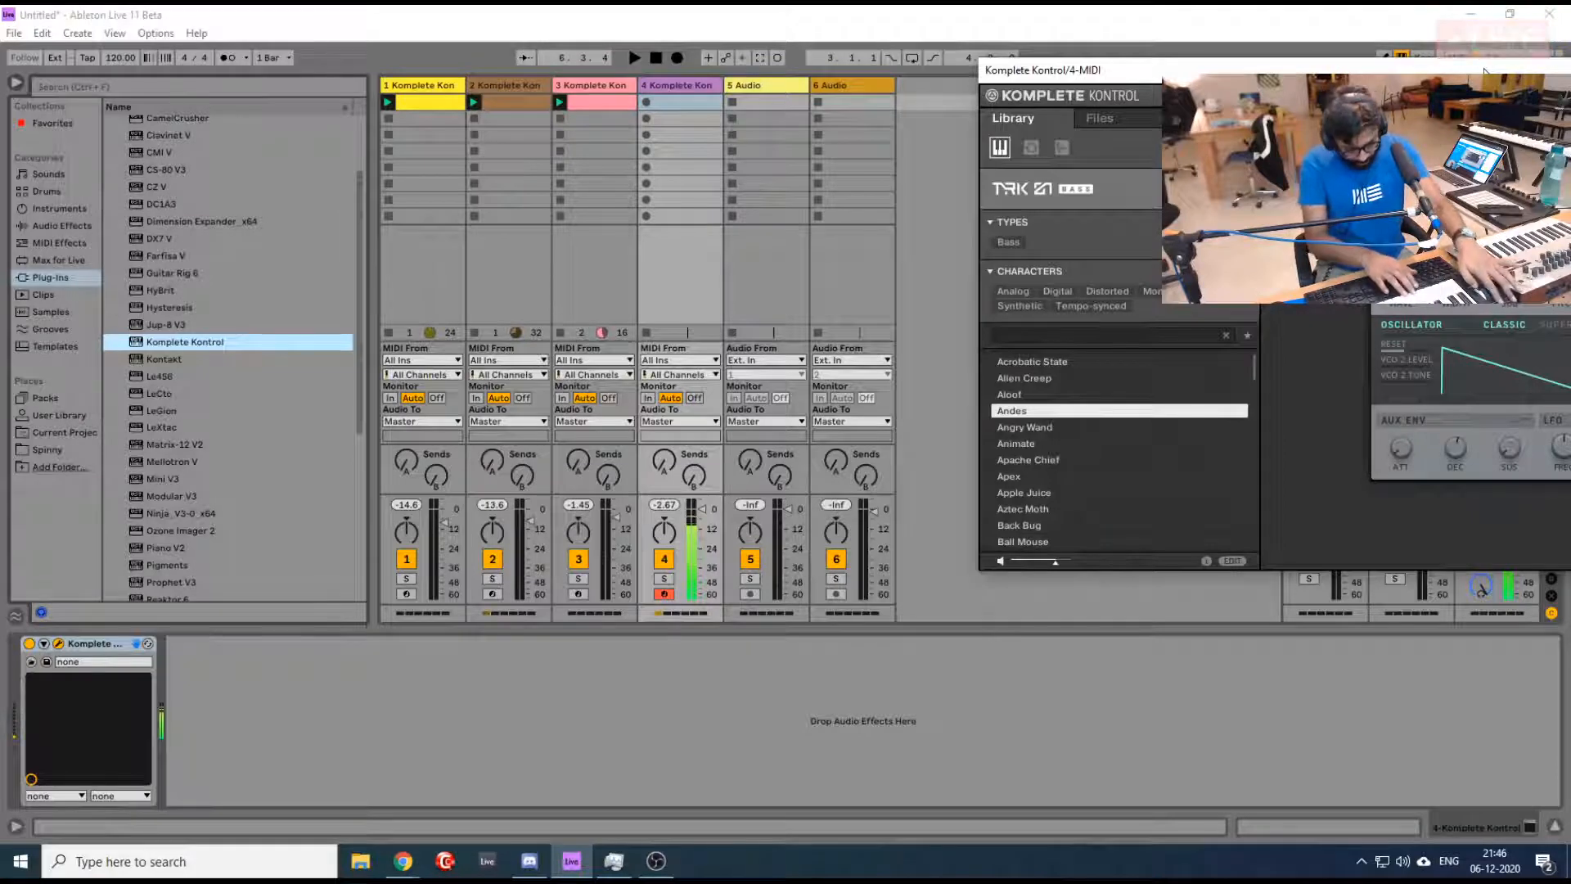
- Play the bass along with the metronome on and set track 4's volume to -9.0 dB
key("space")
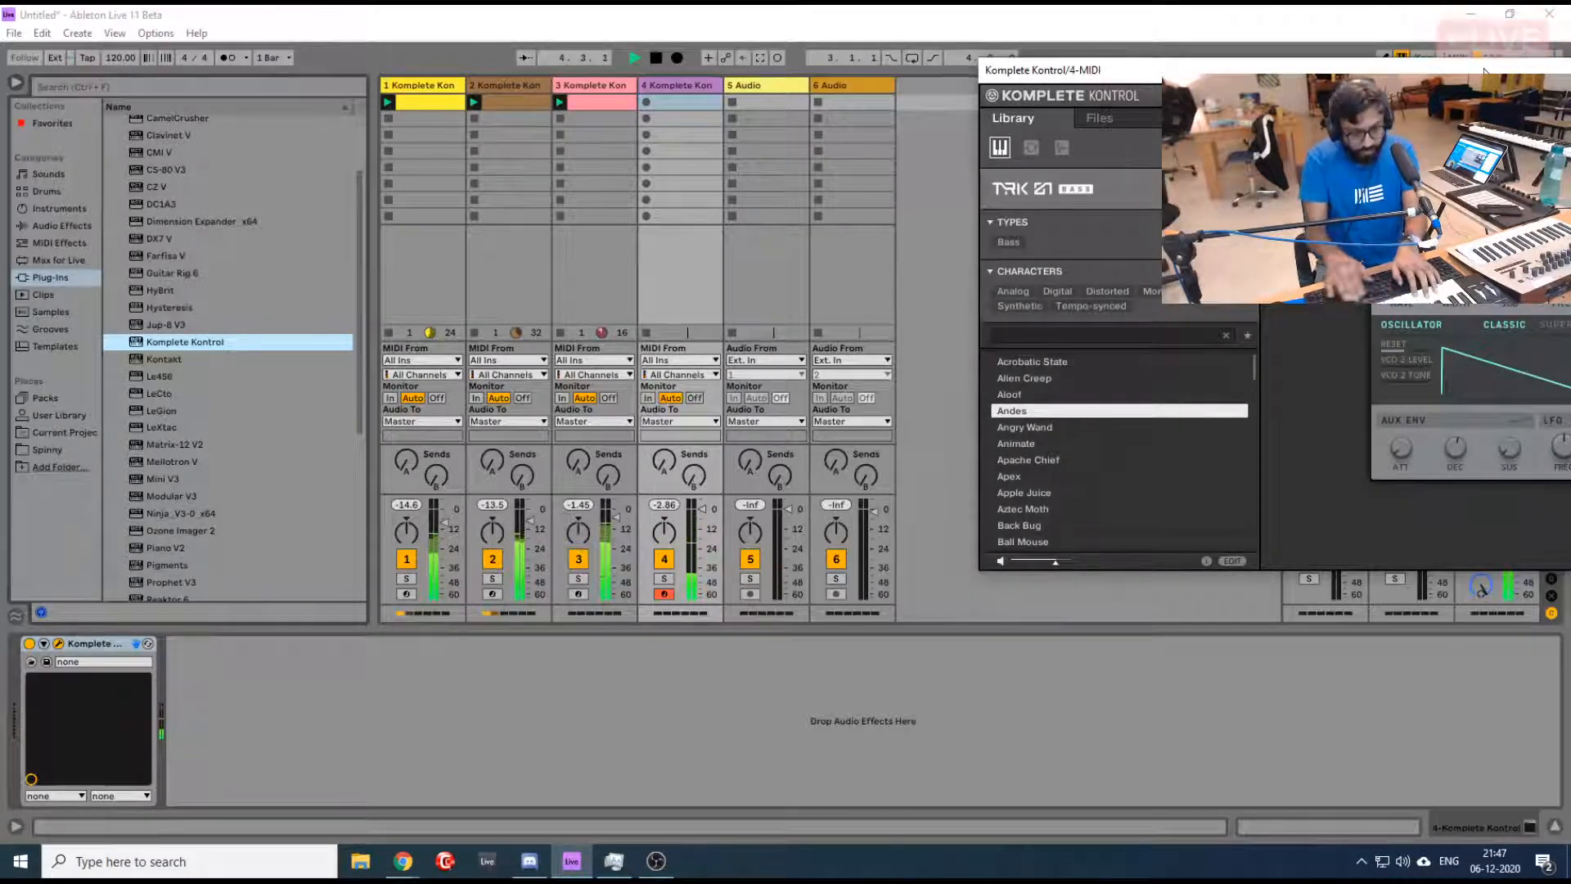
left_click(222, 55)
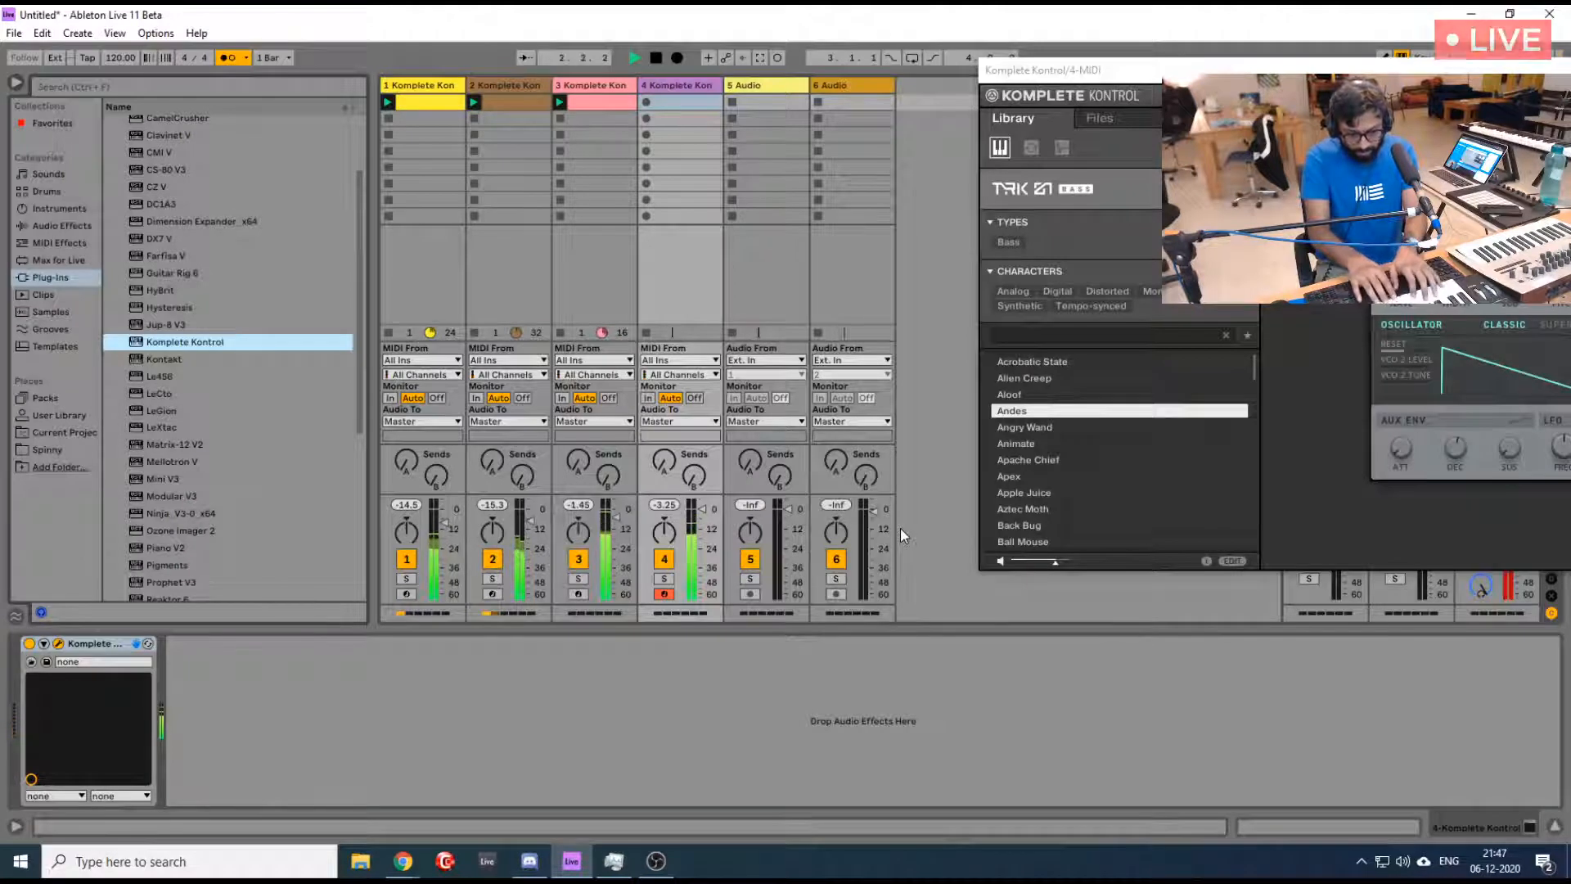
key("space")
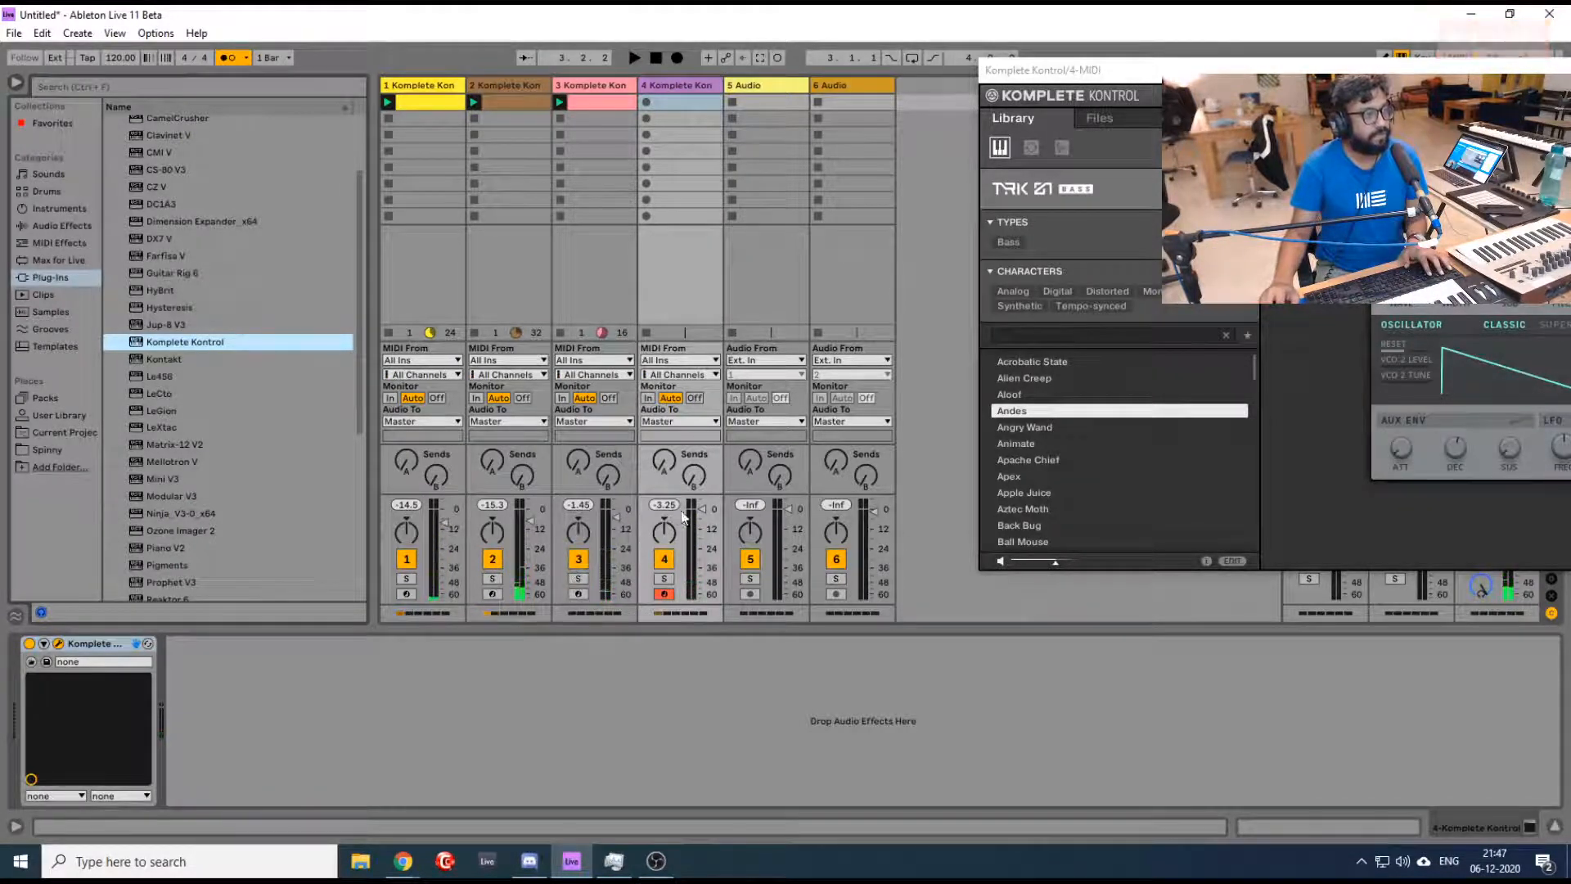
left_click_drag(702, 509, 702, 520)
key("space")
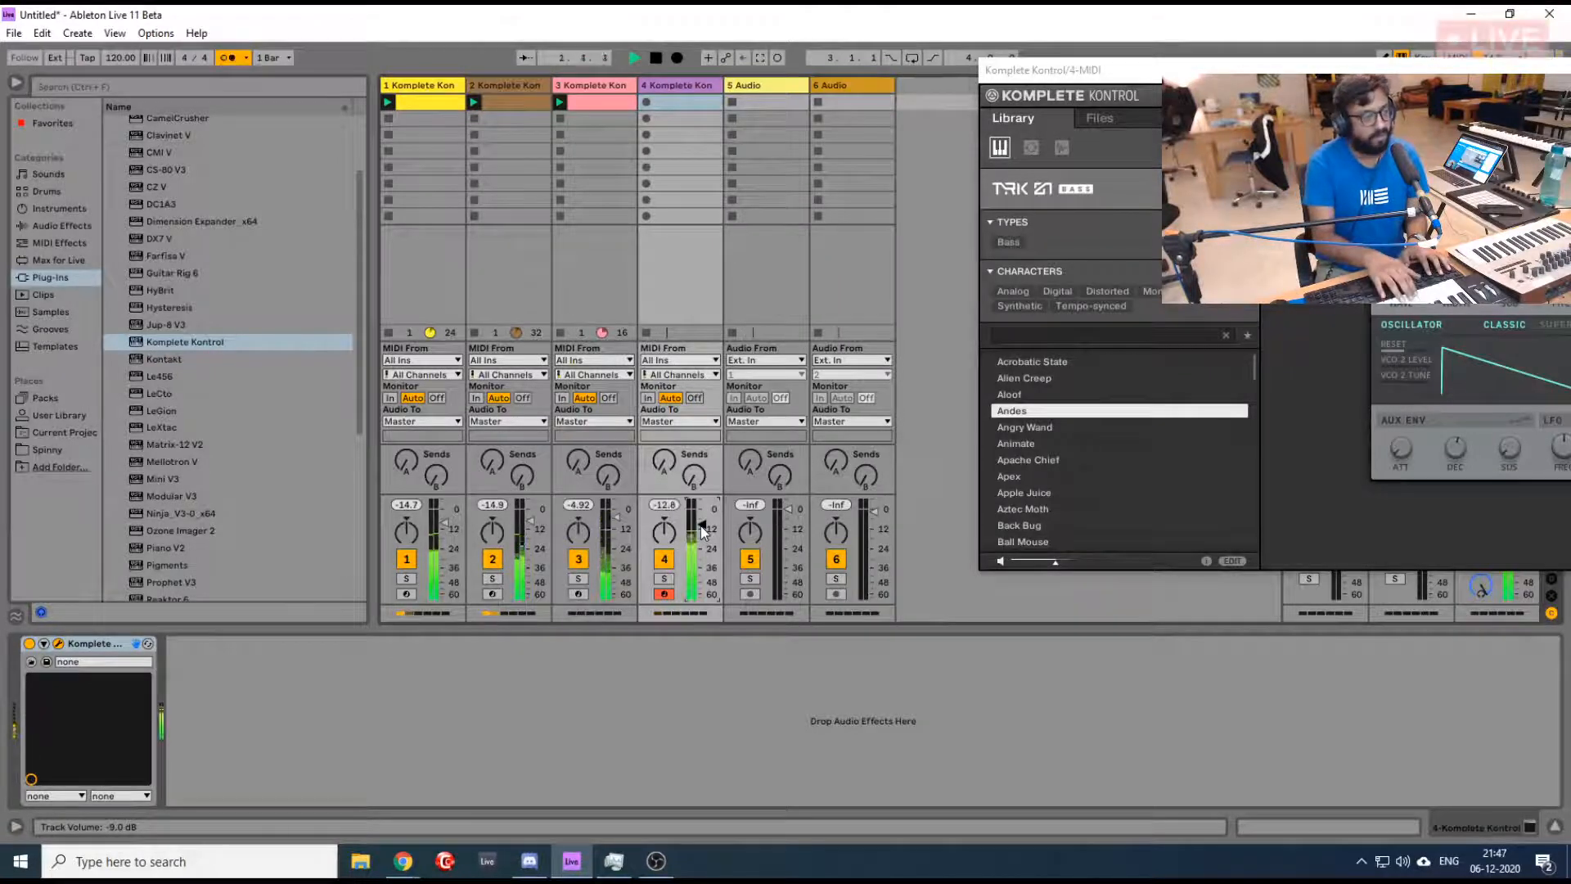
key("space")
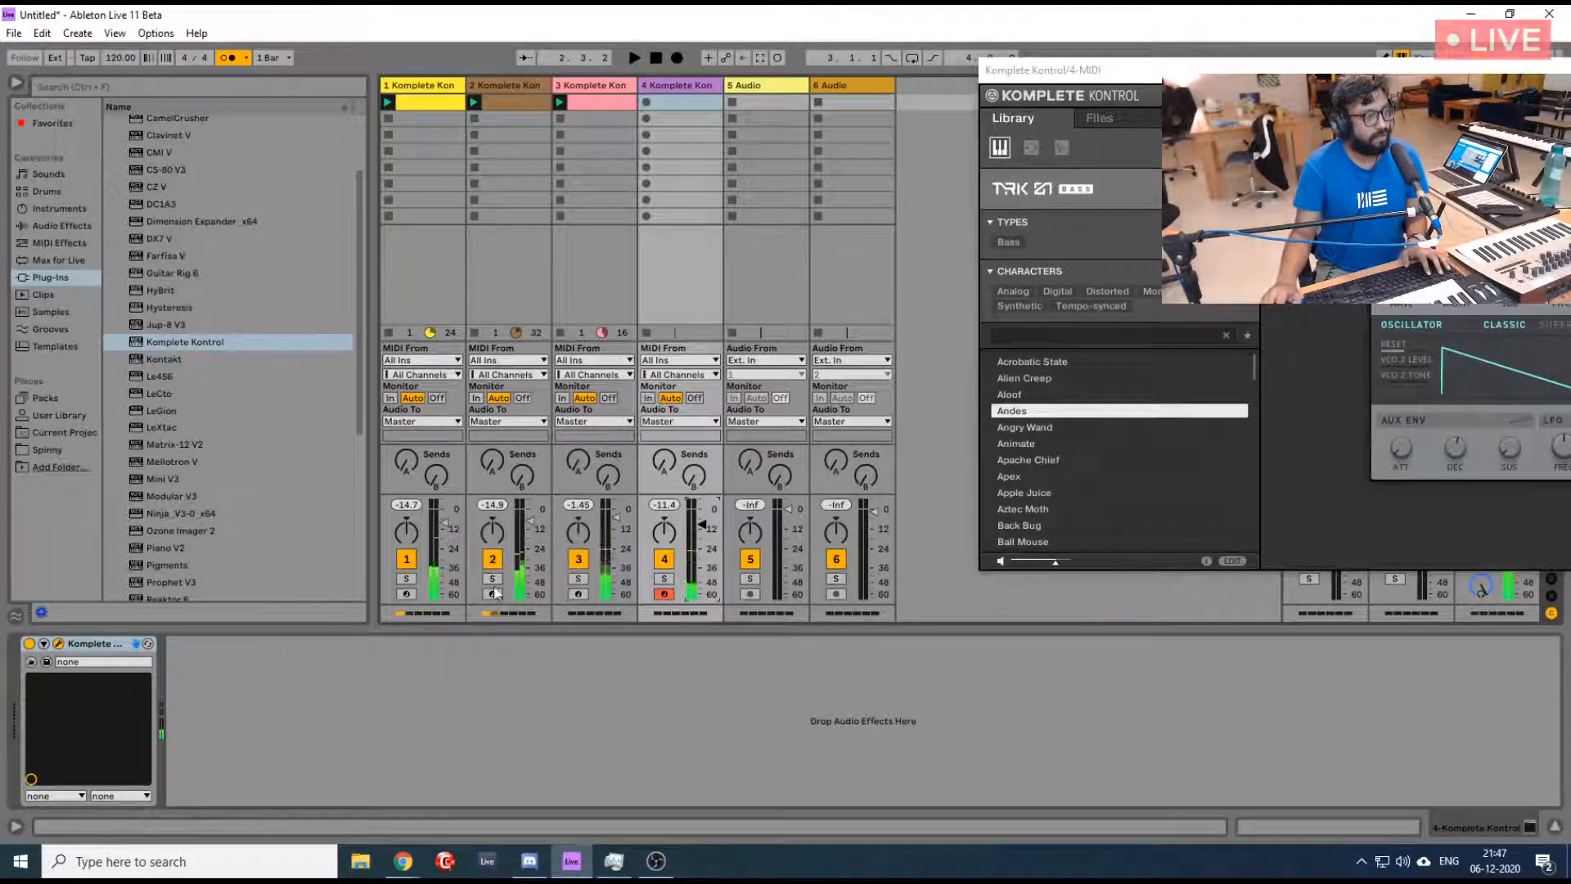
- Turn off track 2, play the bass line over the remaining tracks and capture it as a MIDI clip on track 4
left_click(492, 559)
key("space")
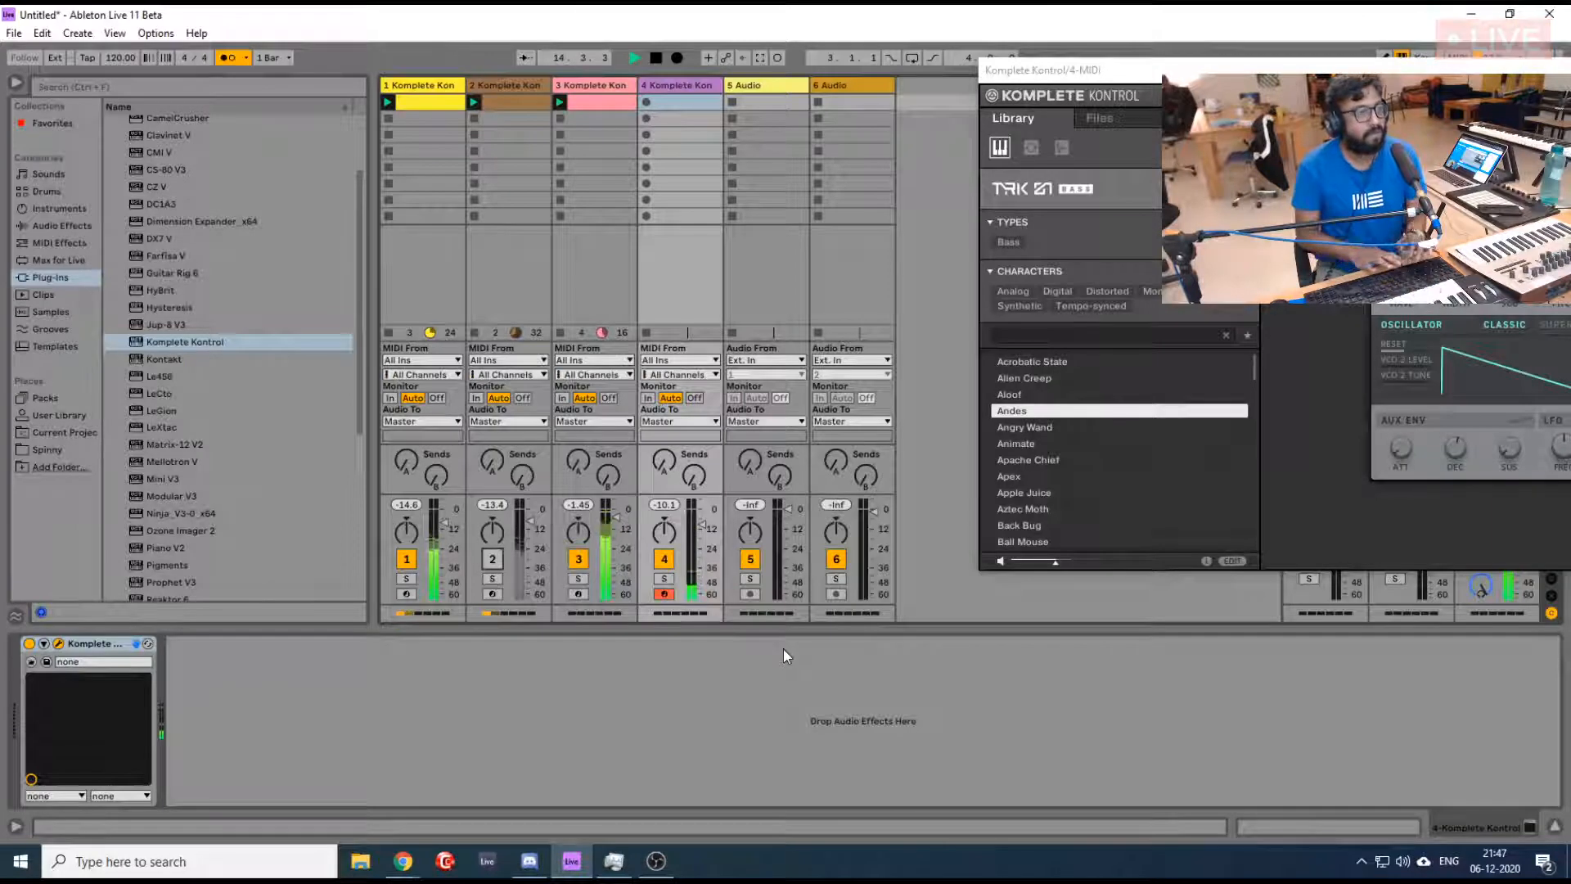
key("space")
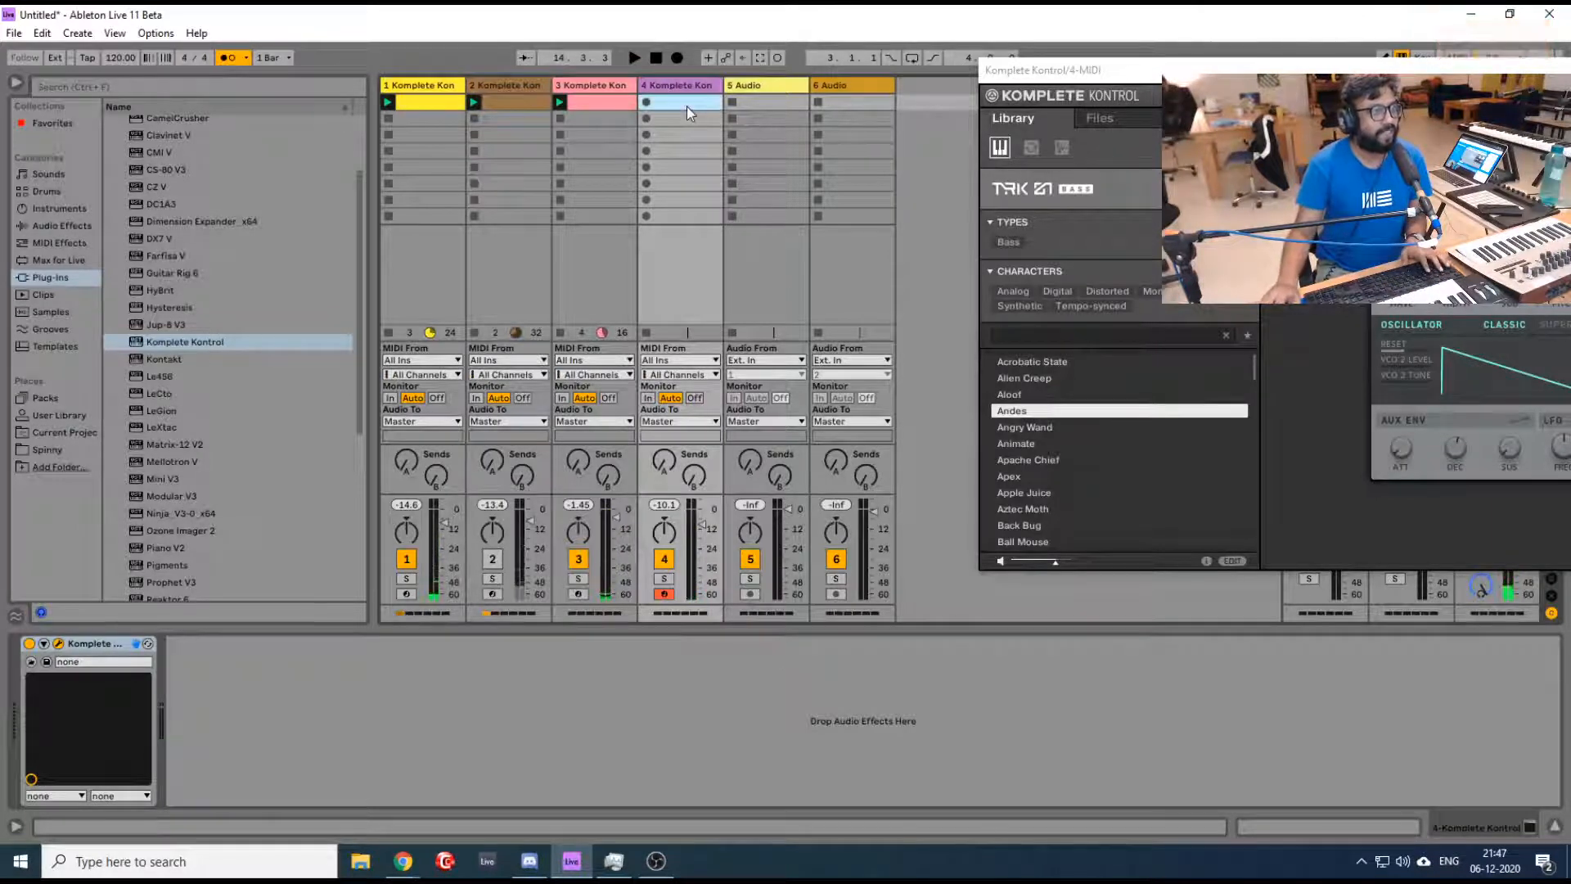
left_click(760, 58)
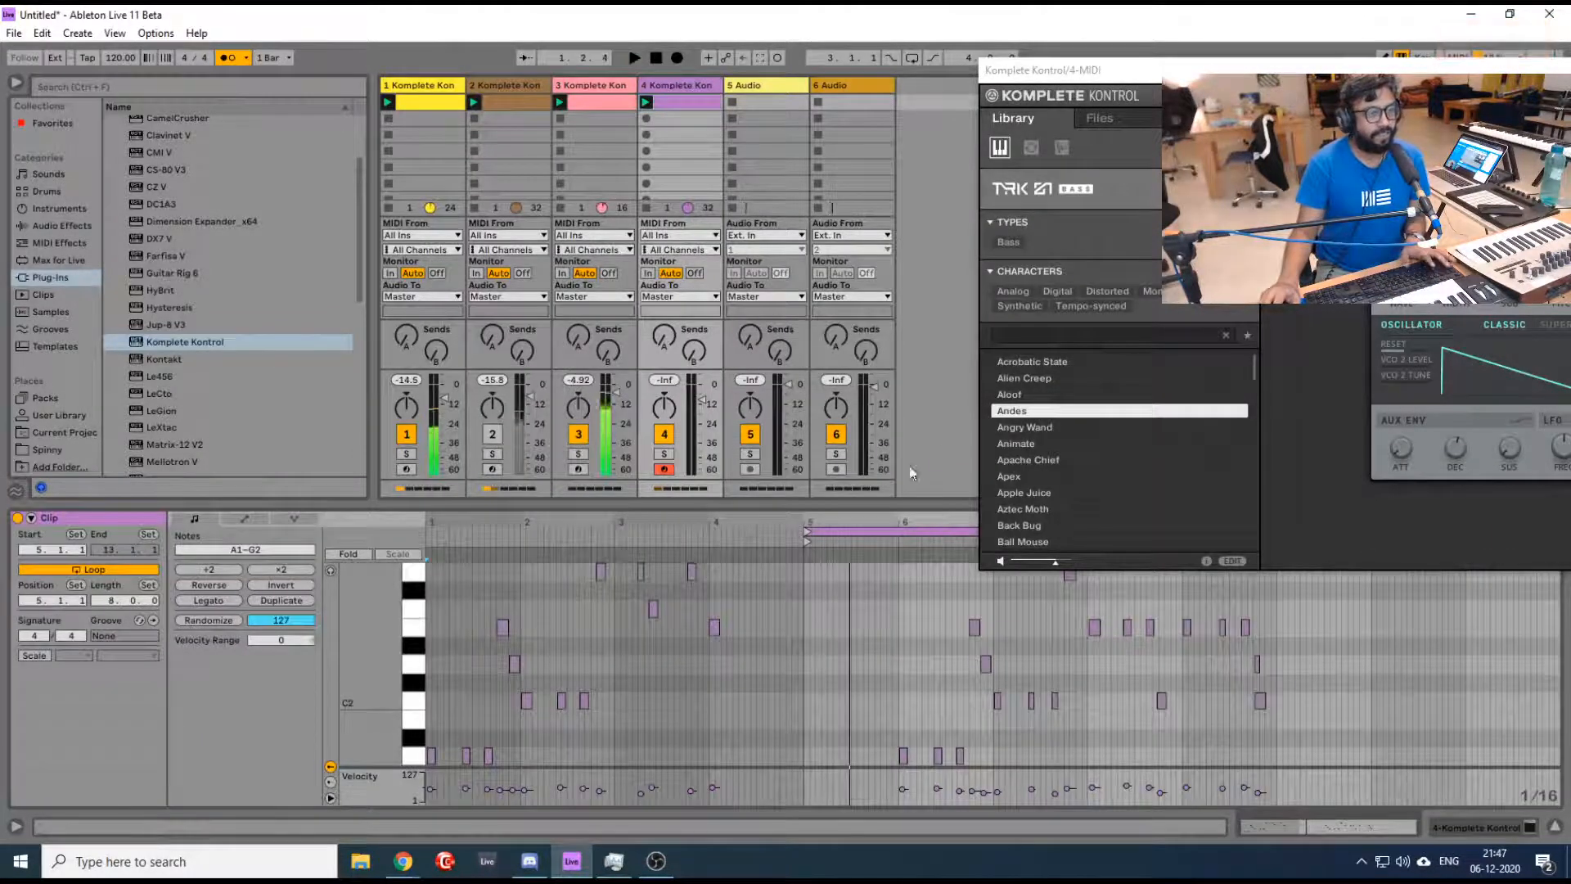
- Play the captured bass clip and move its loop start to bar 6
scroll(876, 628, "down", 2)
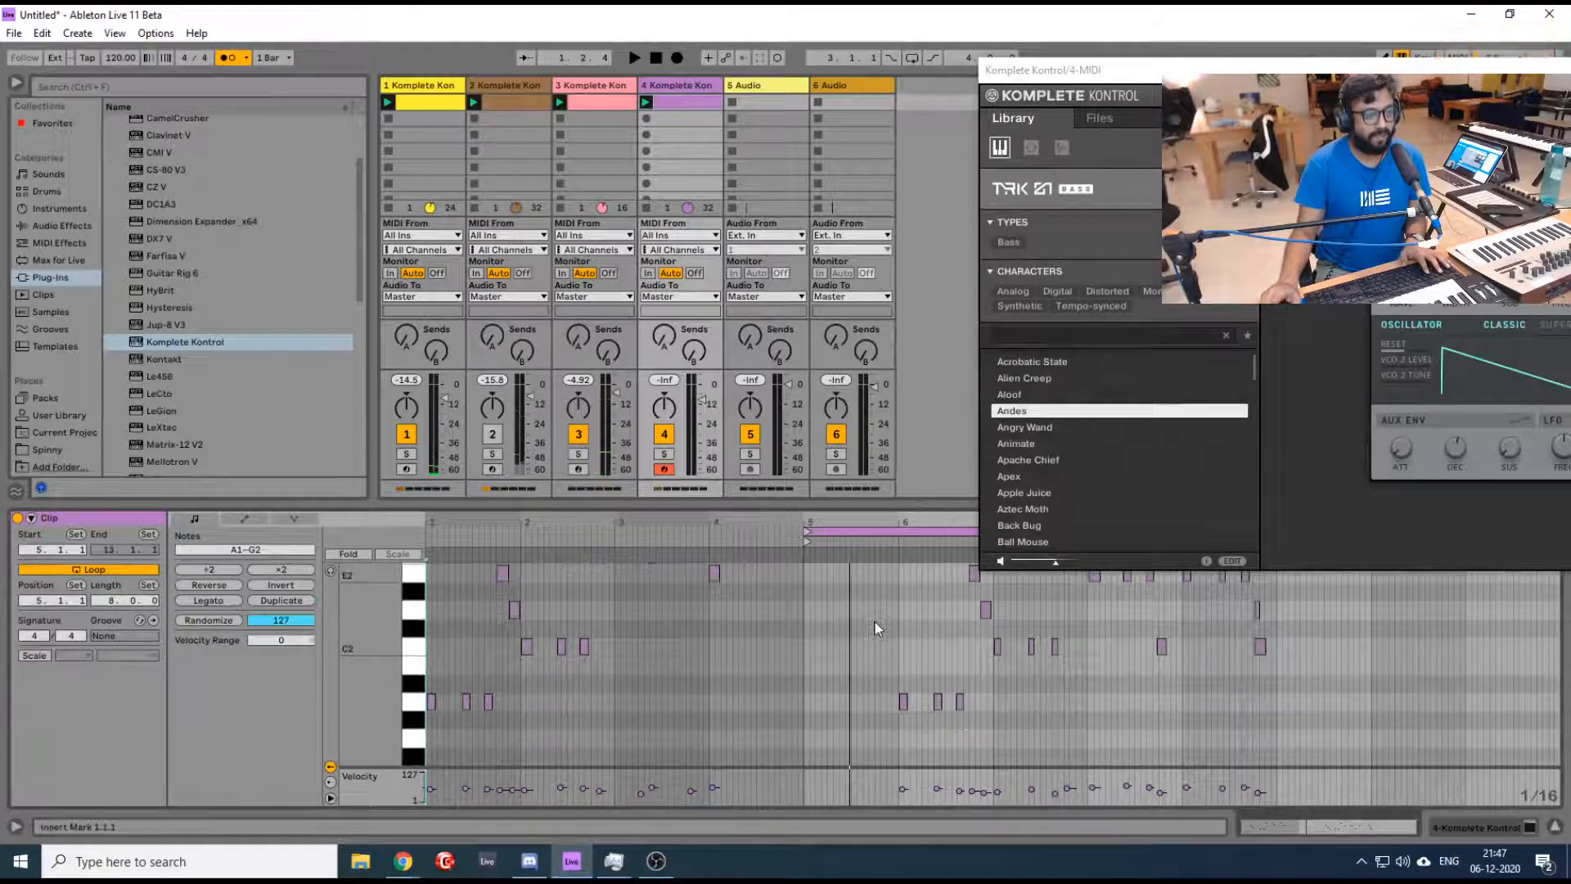
scroll(914, 596, "up", 1)
left_click(895, 563)
key("space")
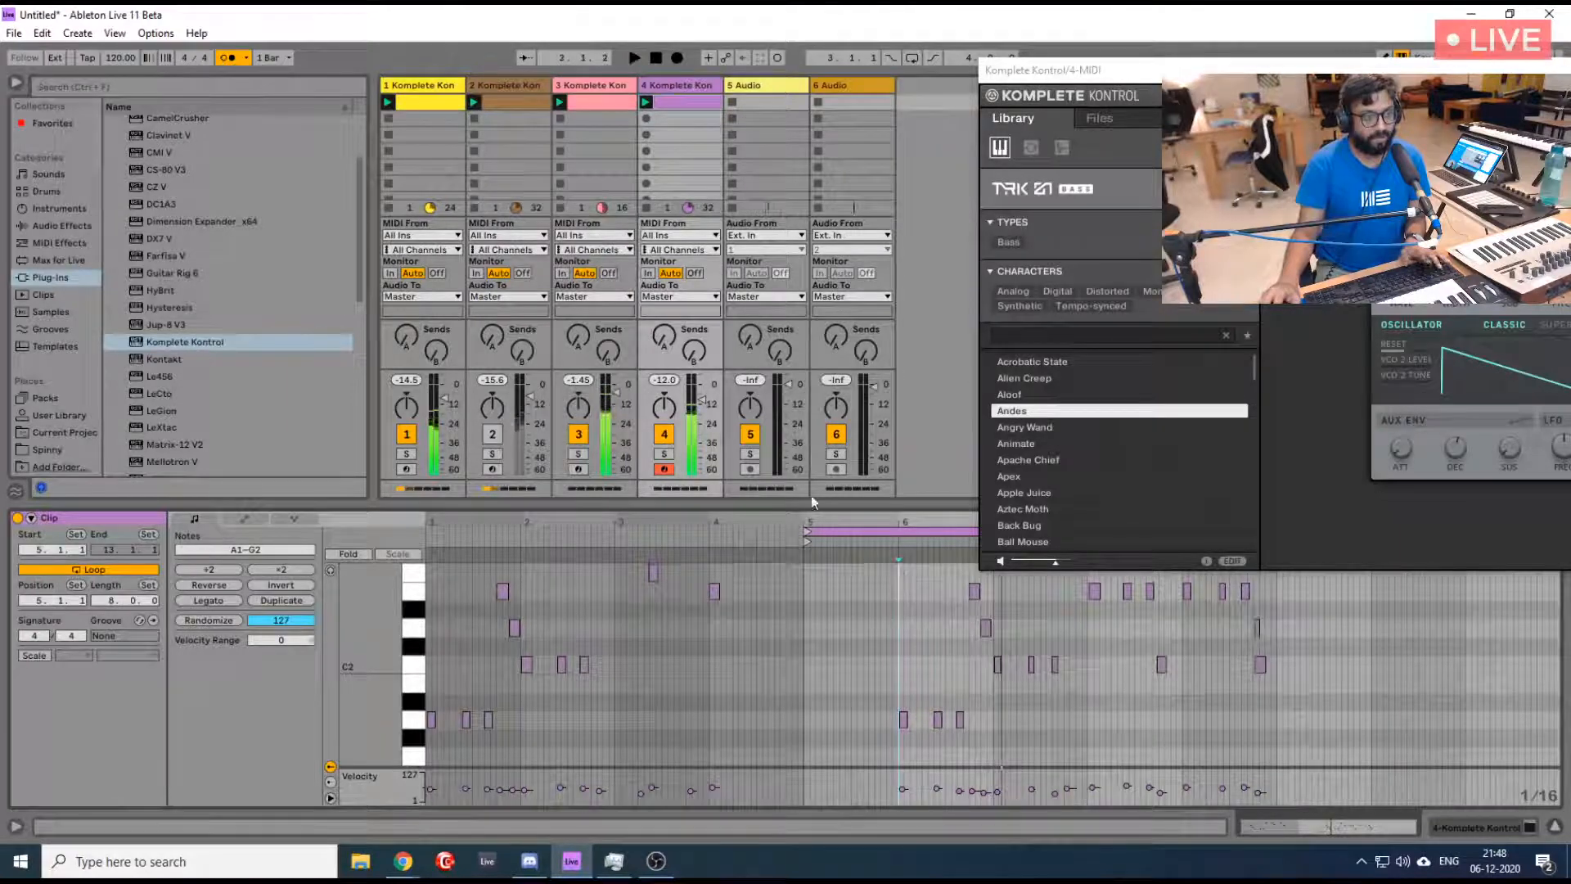
left_click(835, 531)
left_click_drag(836, 531, 934, 547)
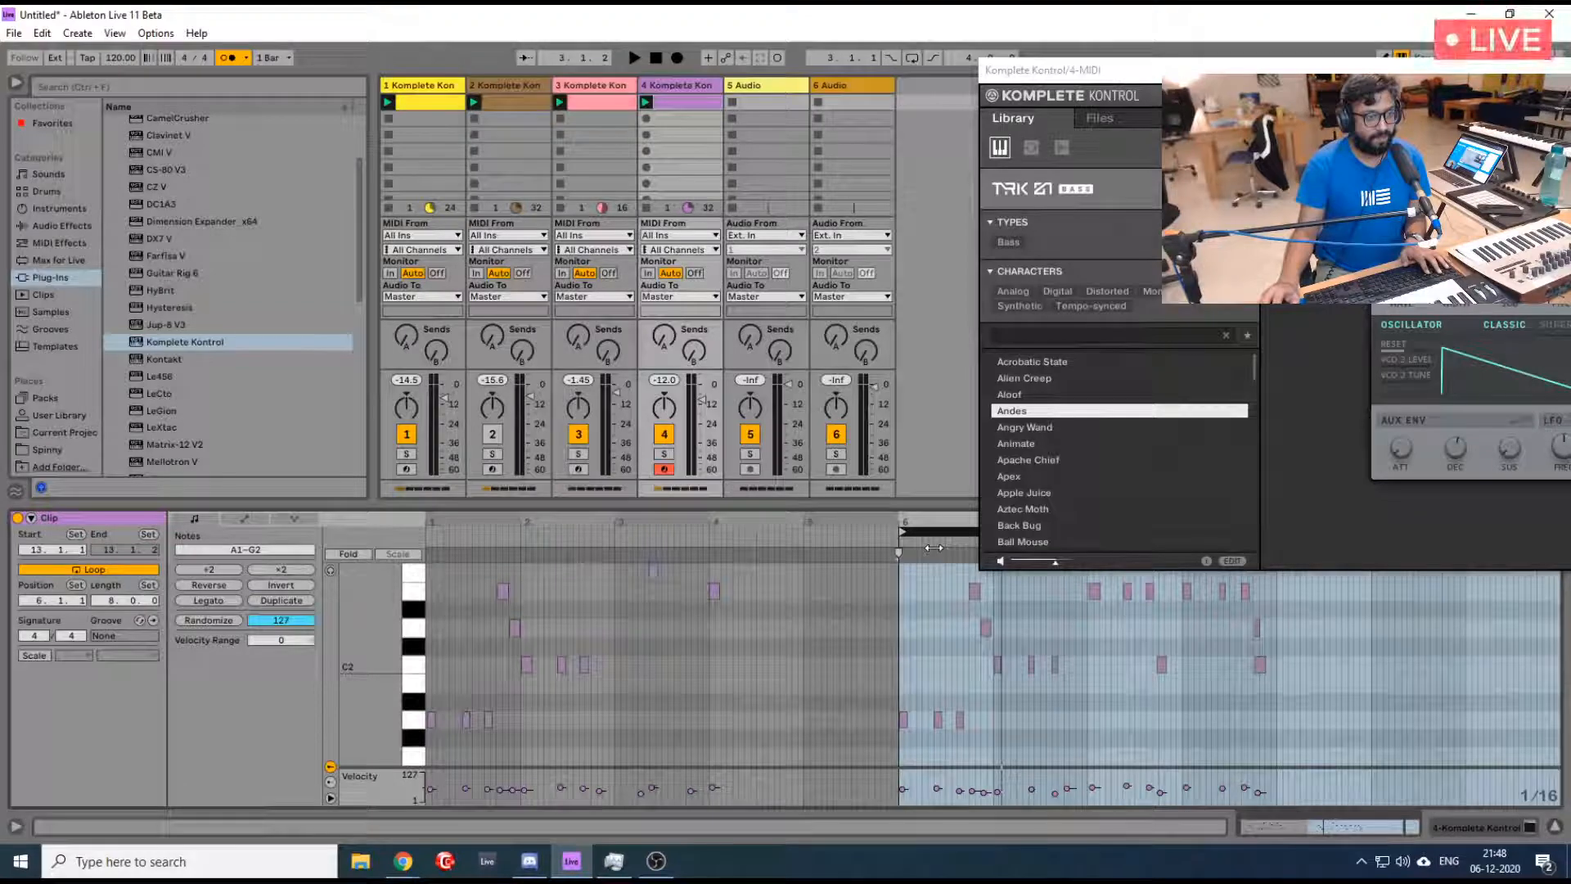
- Close the Komplete Kontrol window and shorten the bass clip's loop to 4 bars, ending at bar 10
left_click_drag(1370, 69, 659, 110)
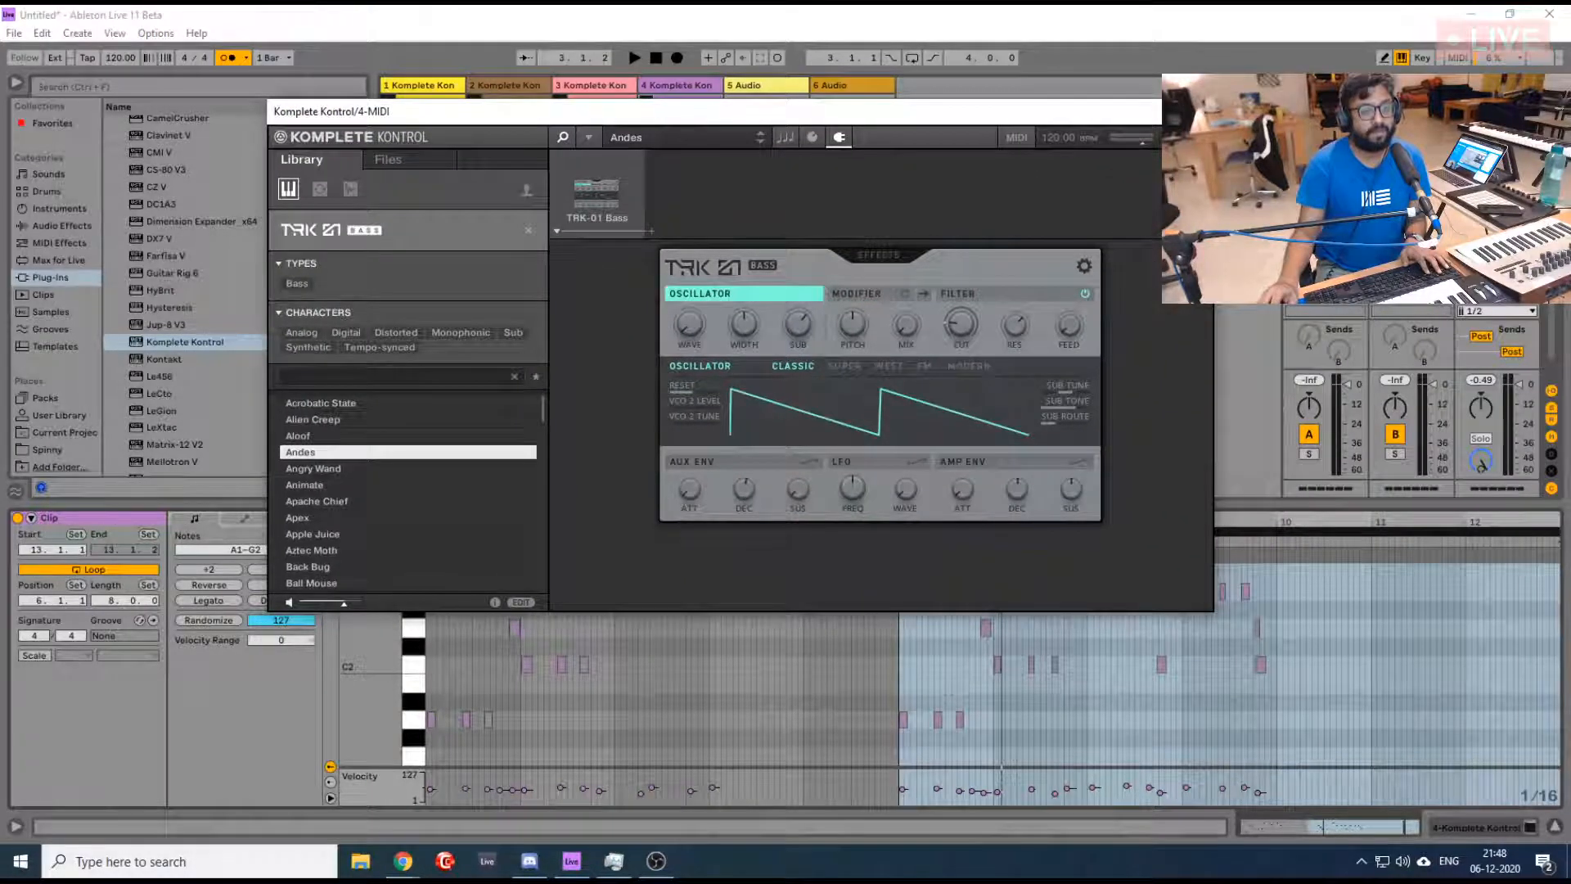
left_click(1194, 112)
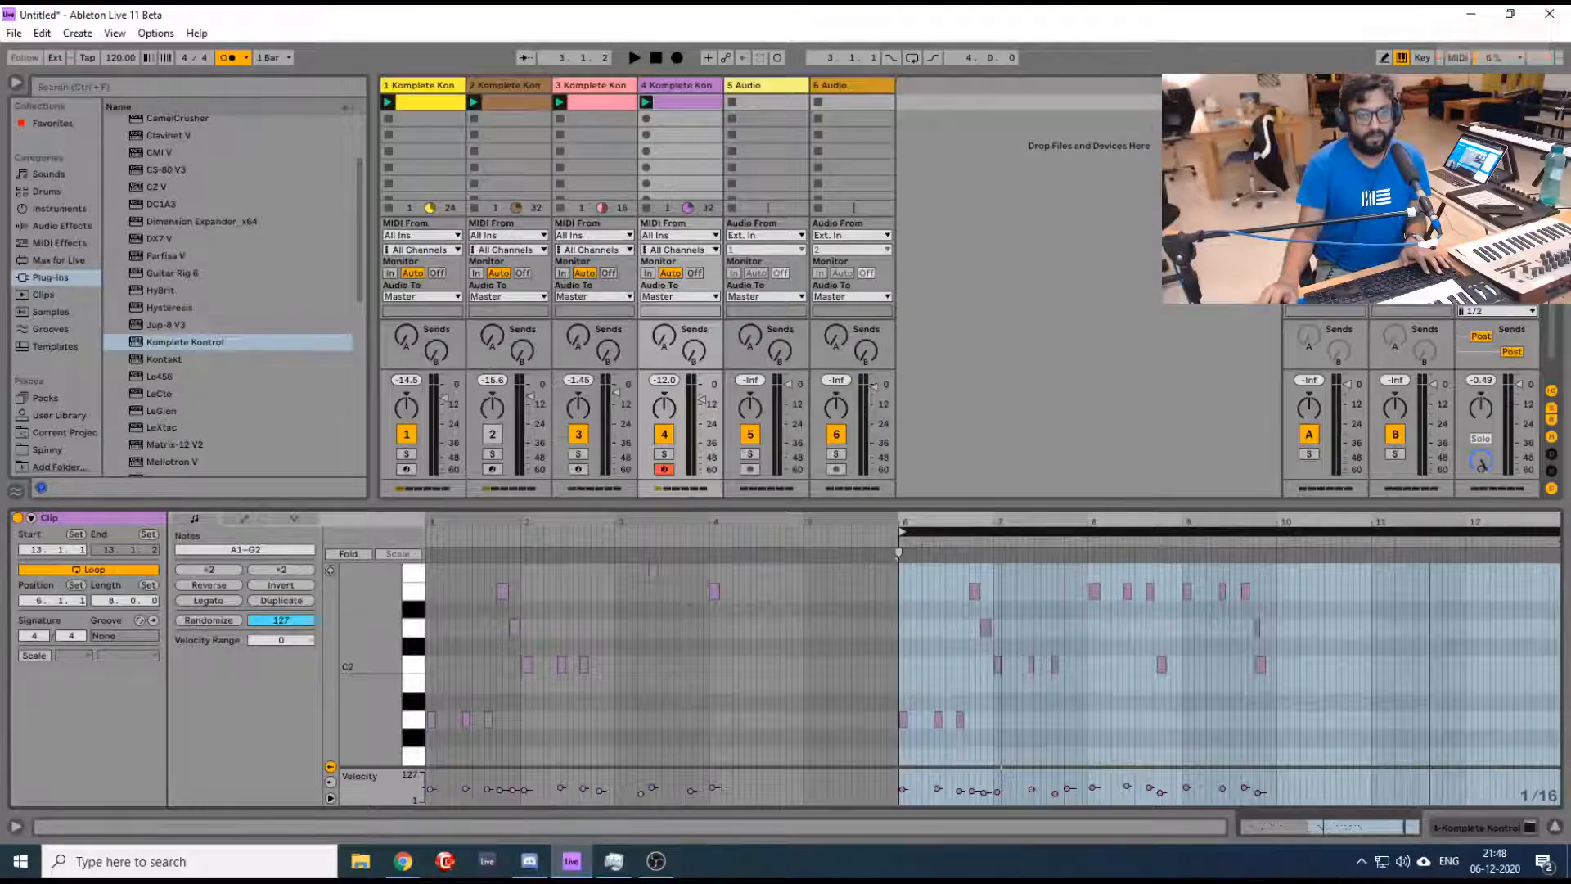
left_click_drag(1429, 518, 1427, 497)
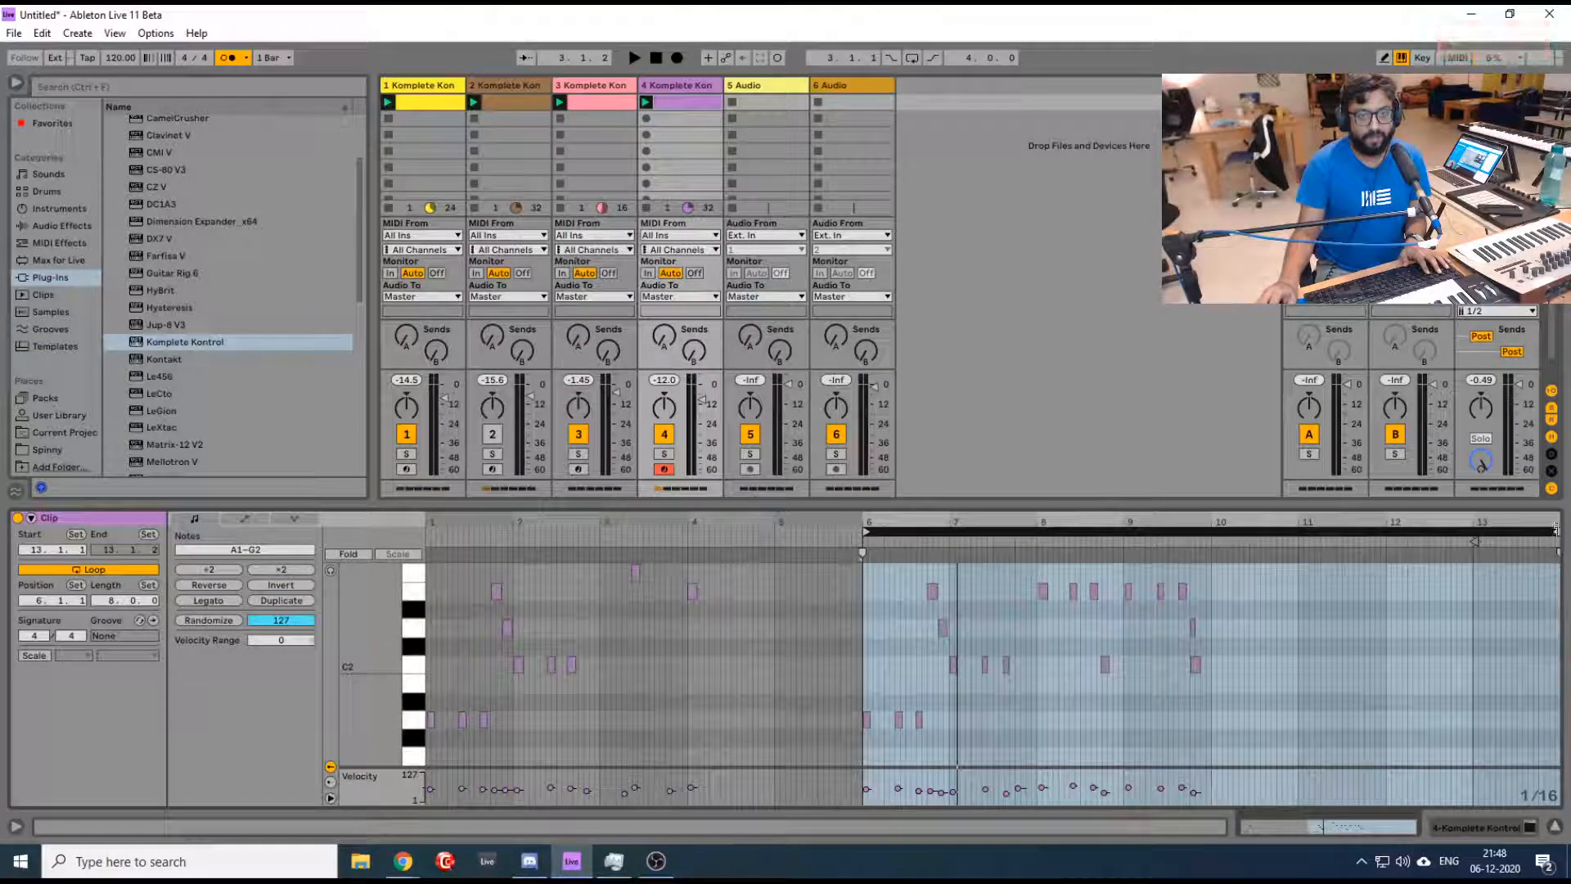
left_click_drag(1556, 530, 1210, 560)
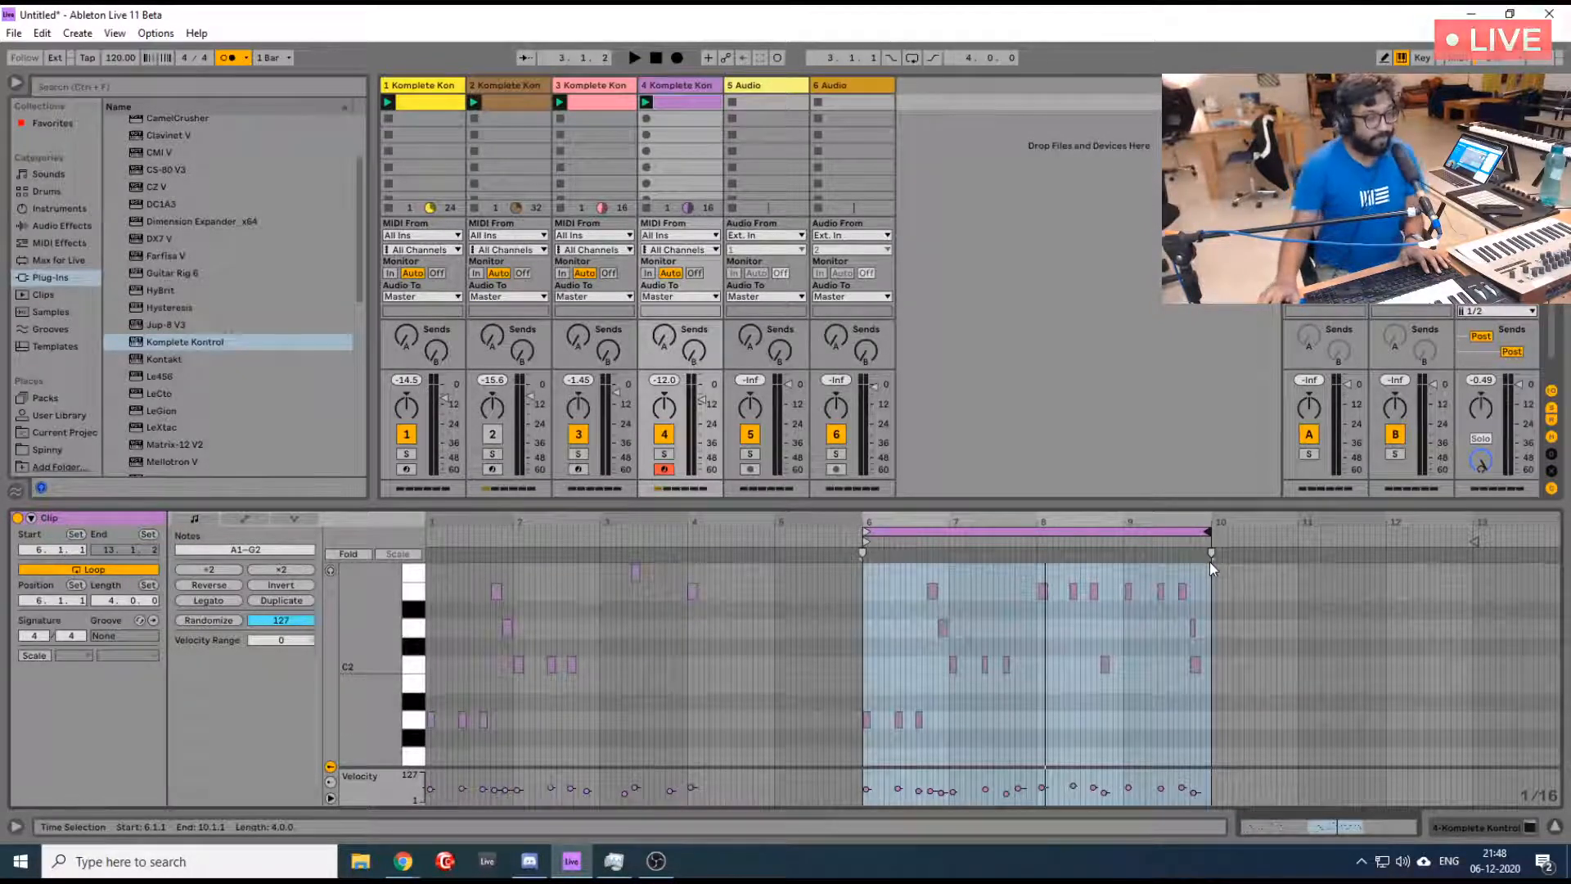
- Quantize all notes in the bass clip, play it back and delete the short D2 note at 9.3.3
left_click(1041, 698)
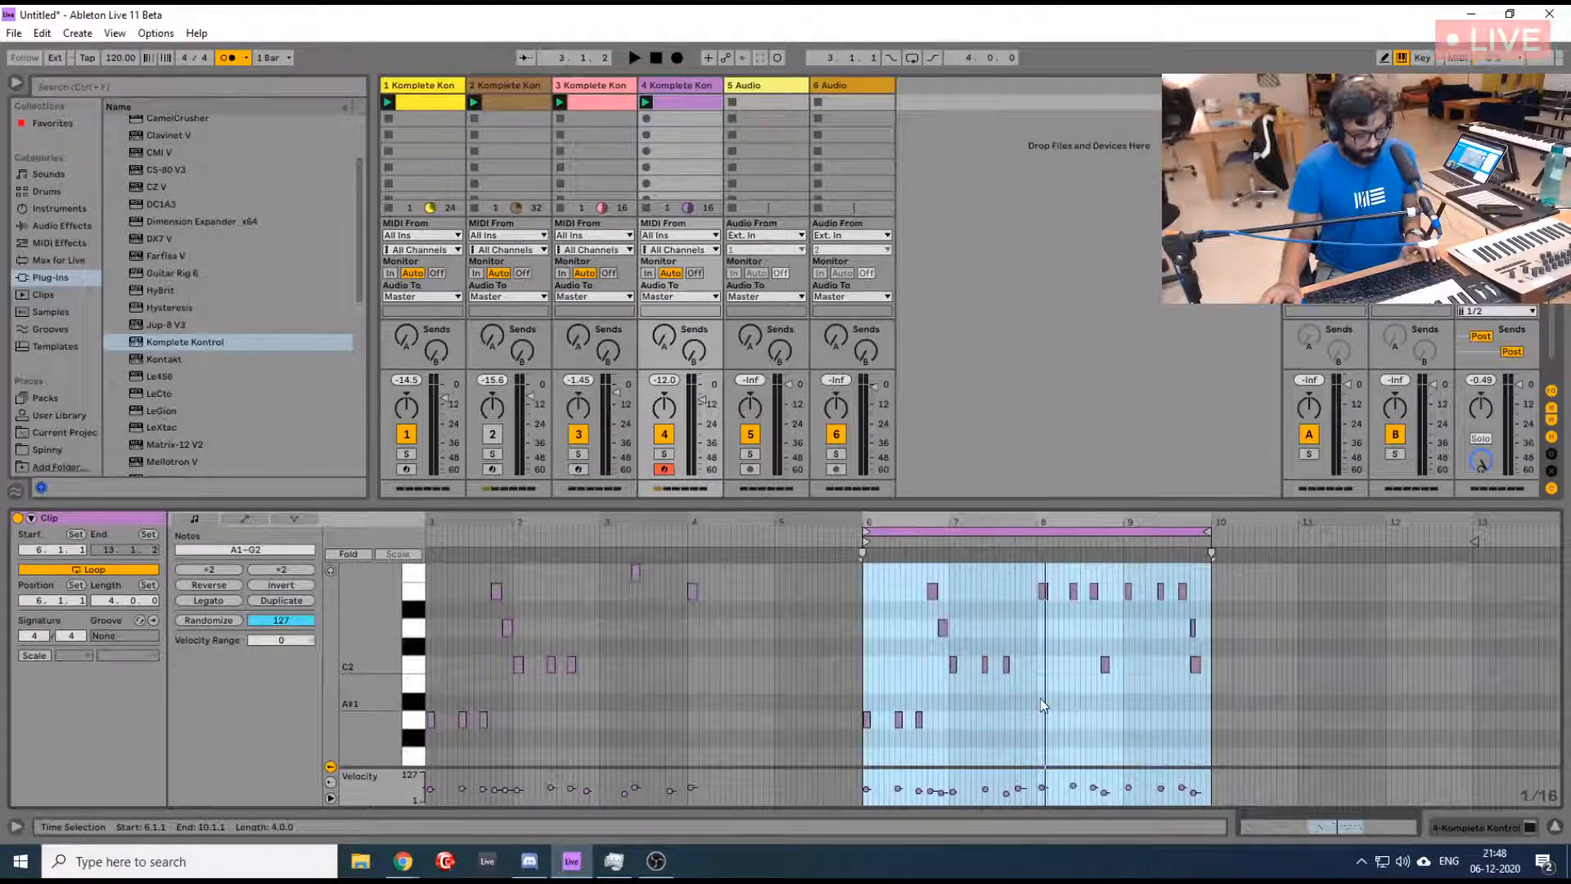
key("ctrl+a")
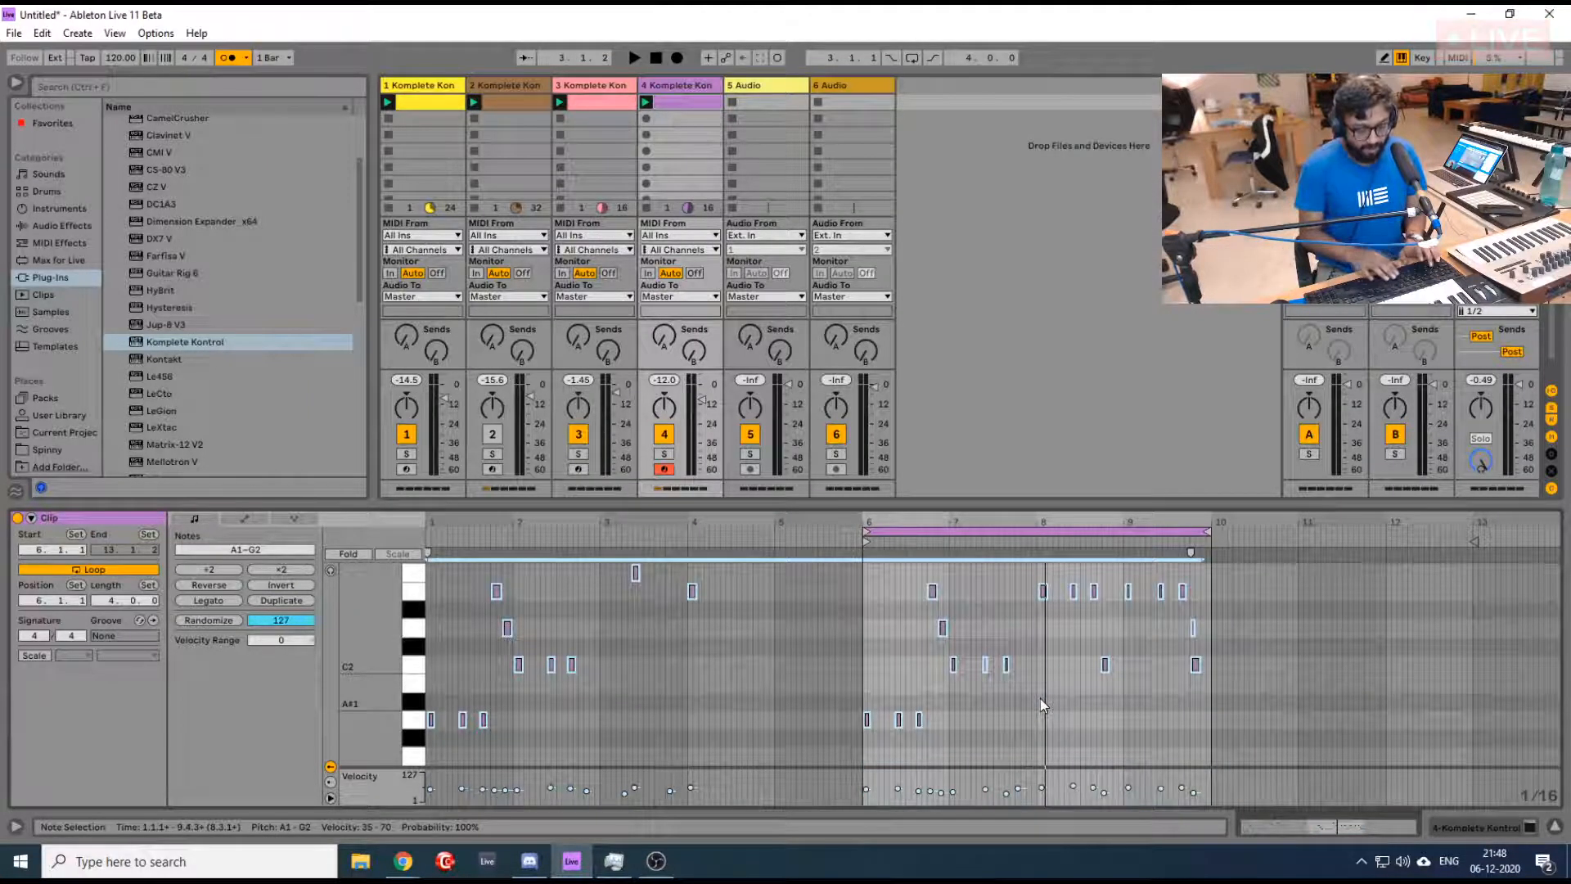
key("ctrl+u")
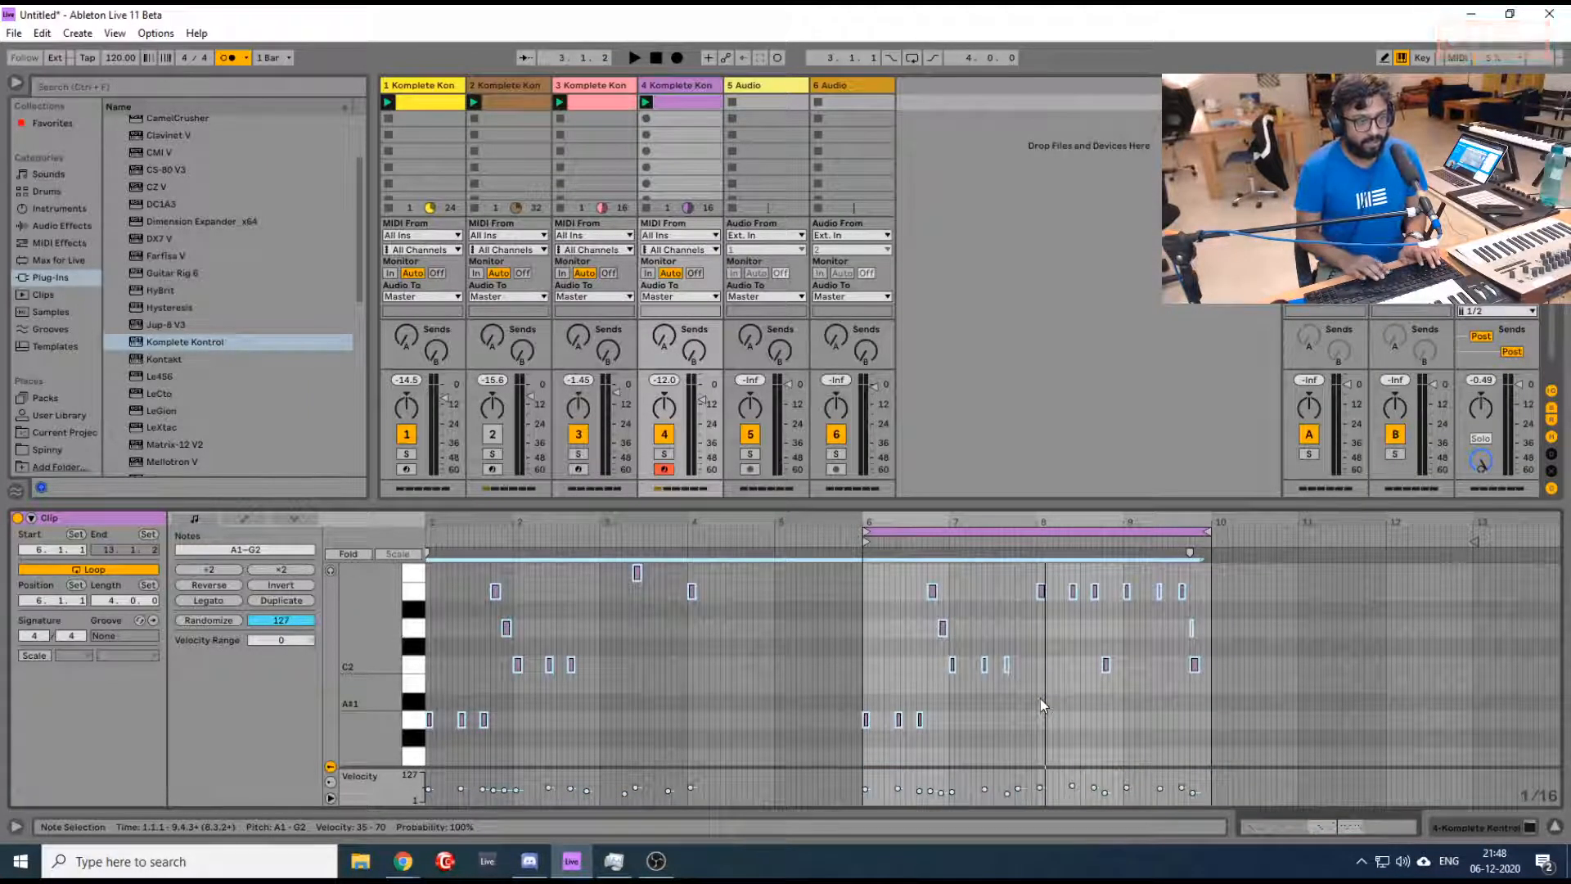
key("space")
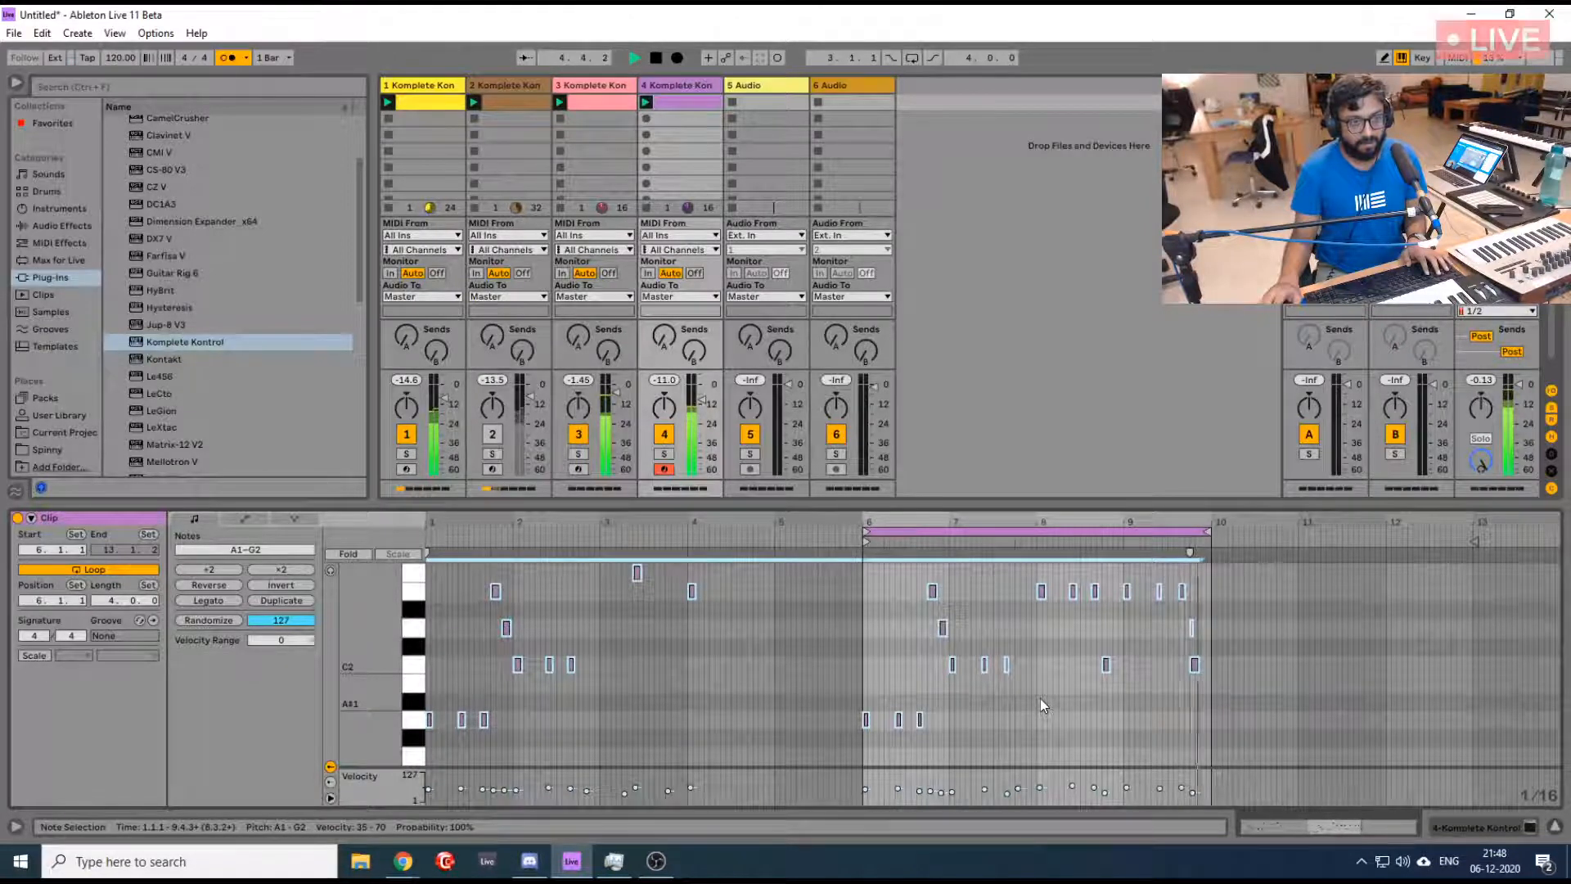
left_click(1191, 628)
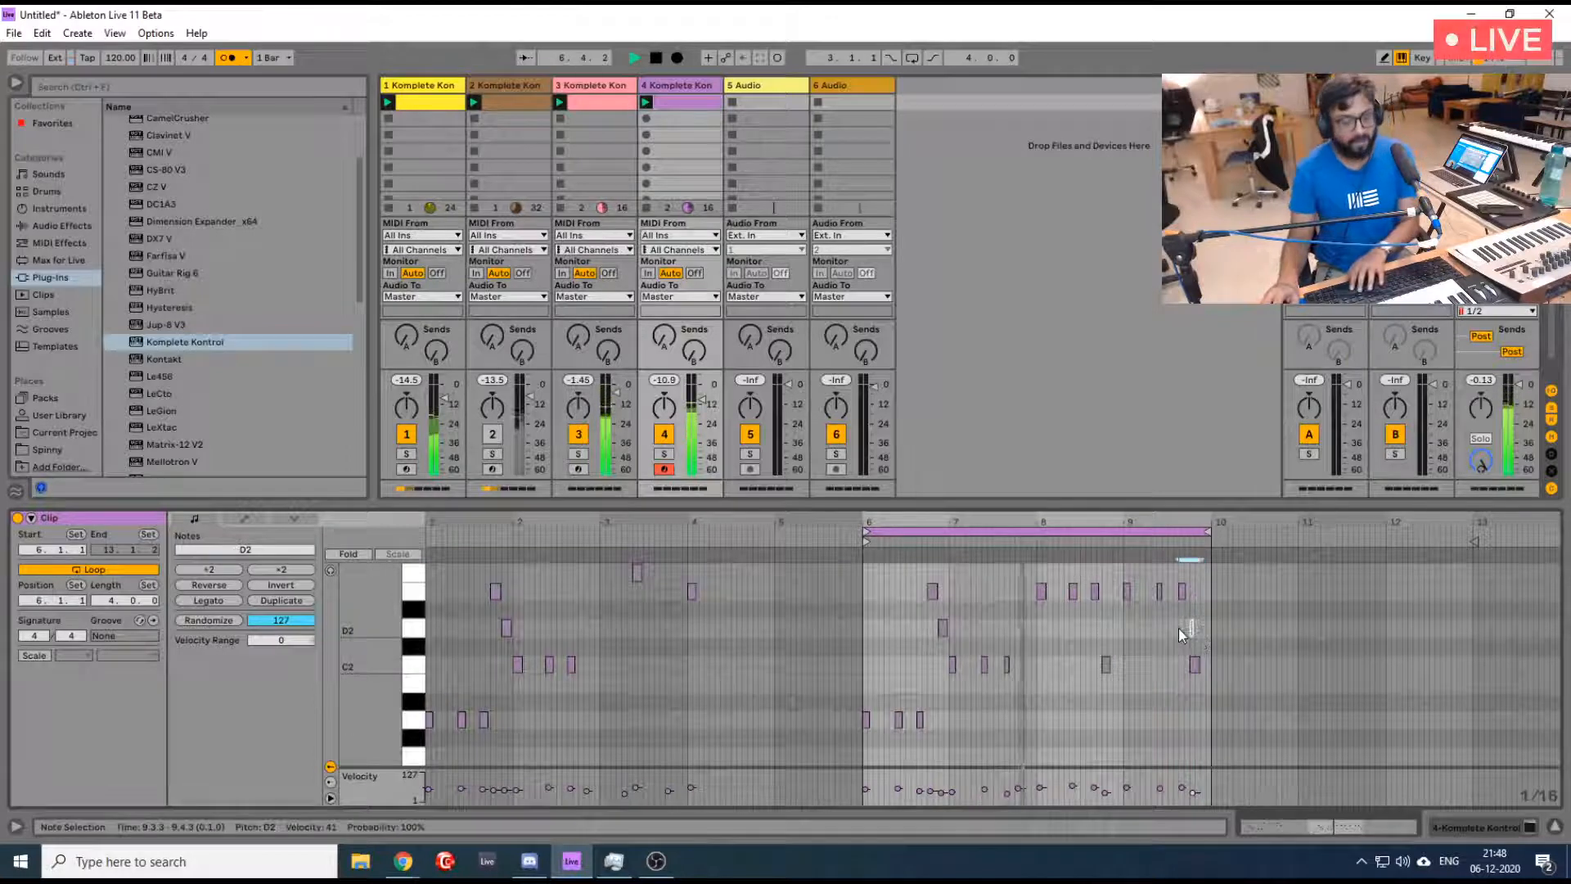
key("Delete")
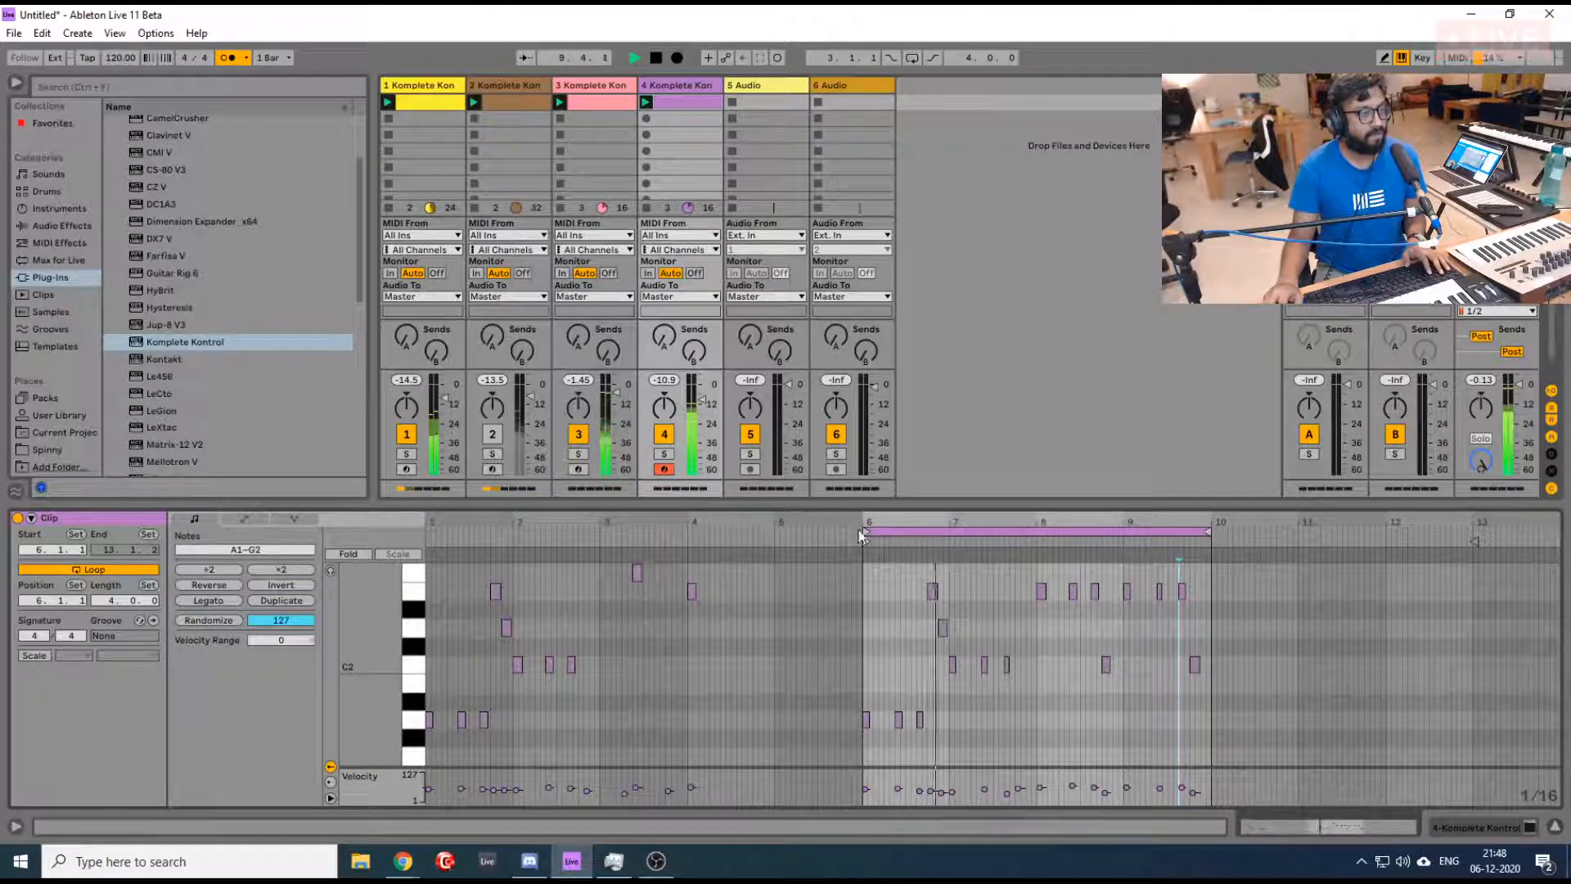
- Turn track 2 back on, show track 4's devices and turn off the metronome
left_click(492, 435)
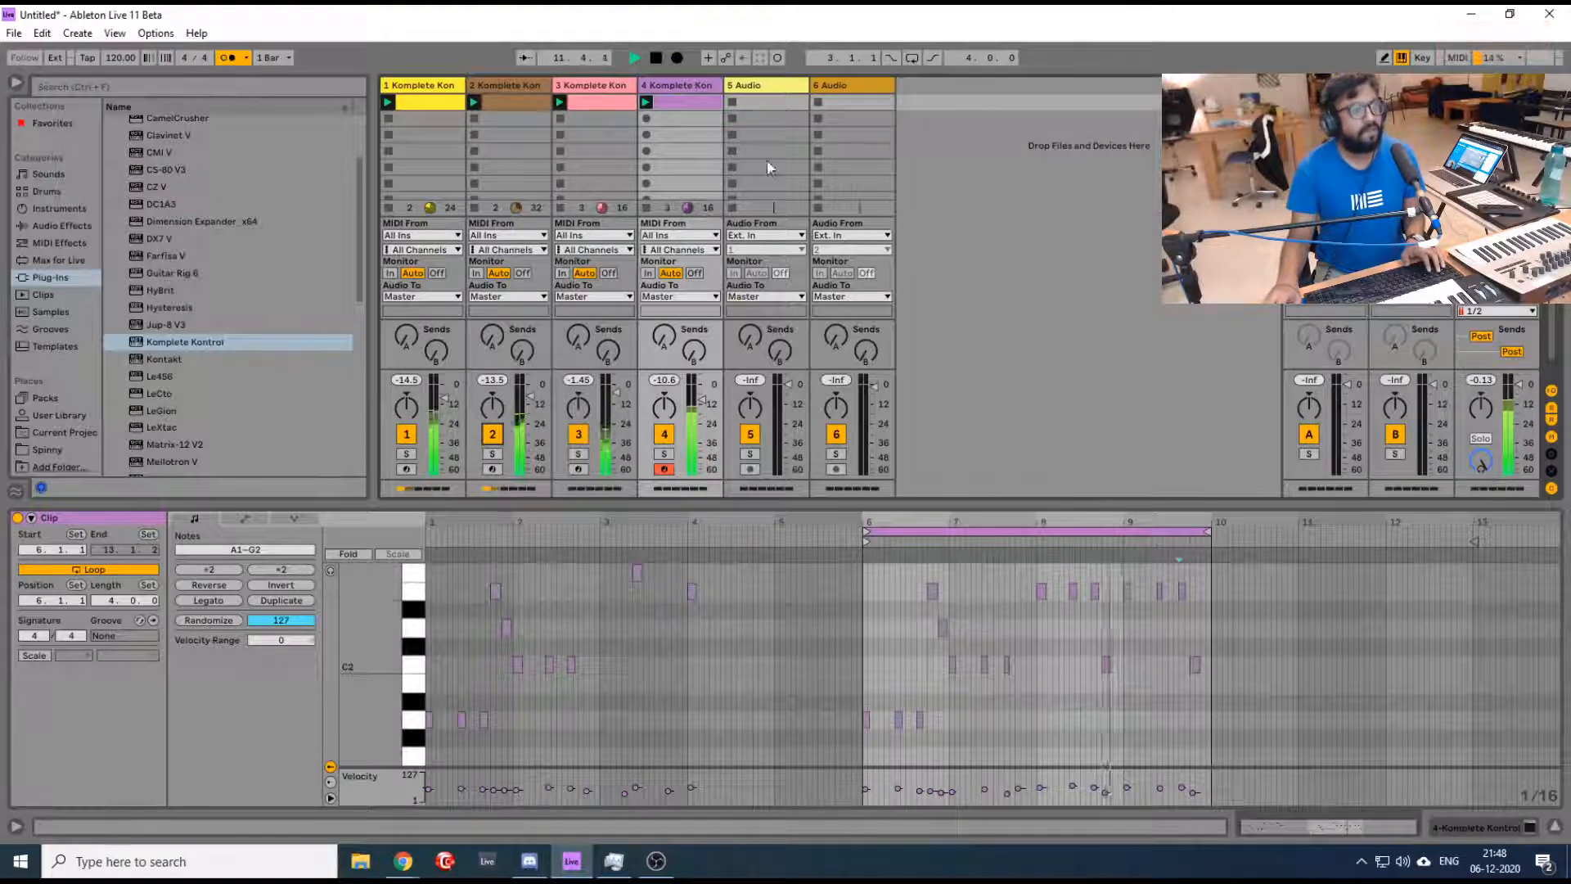
left_click(696, 90)
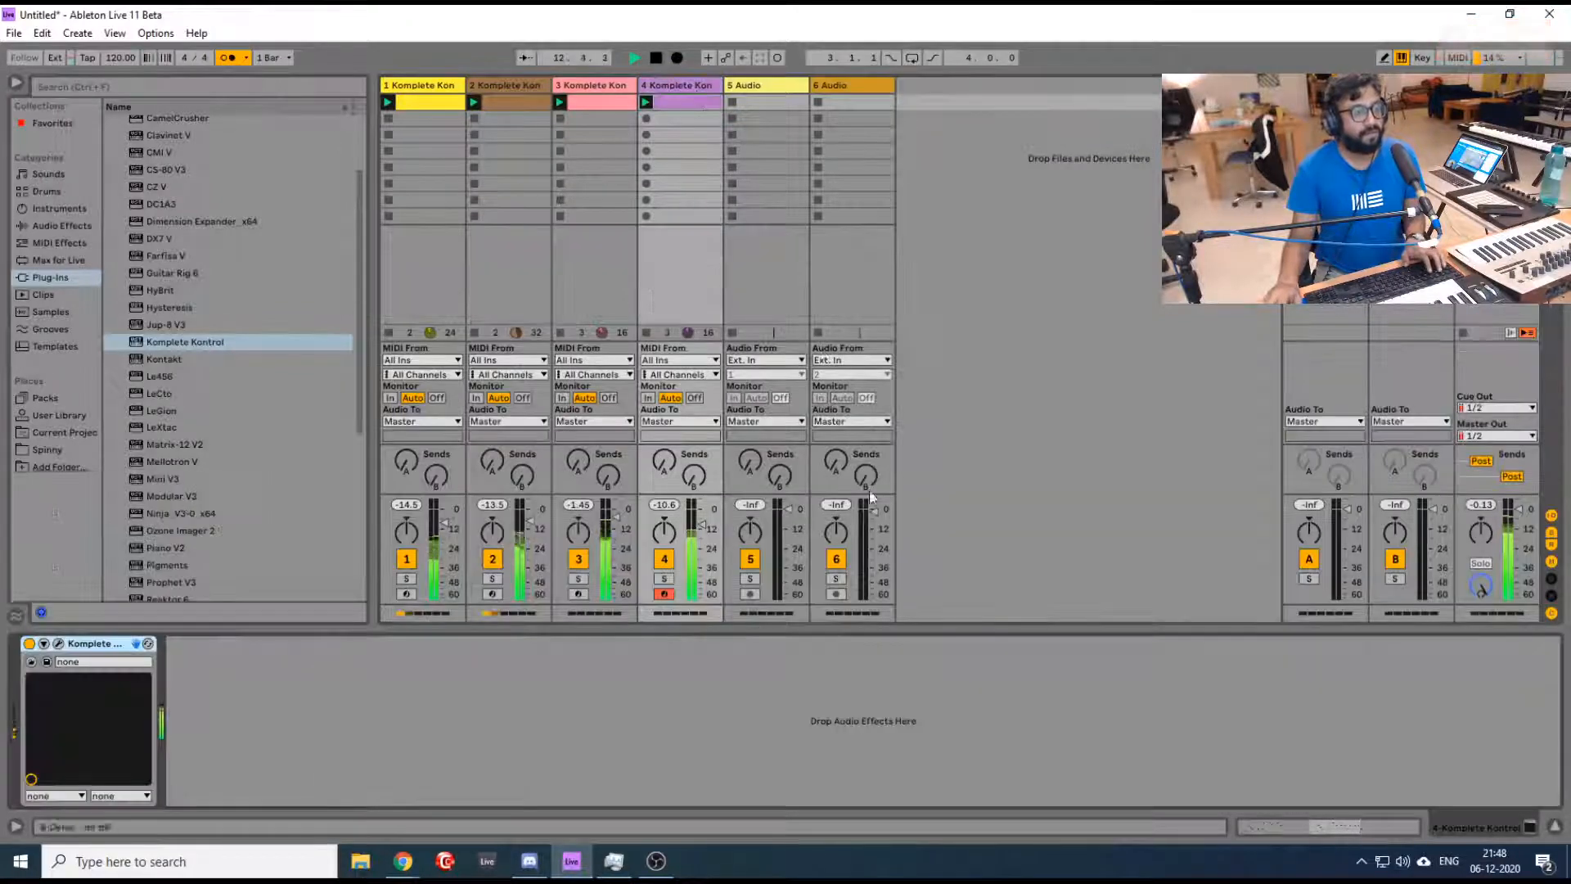
left_click(228, 58)
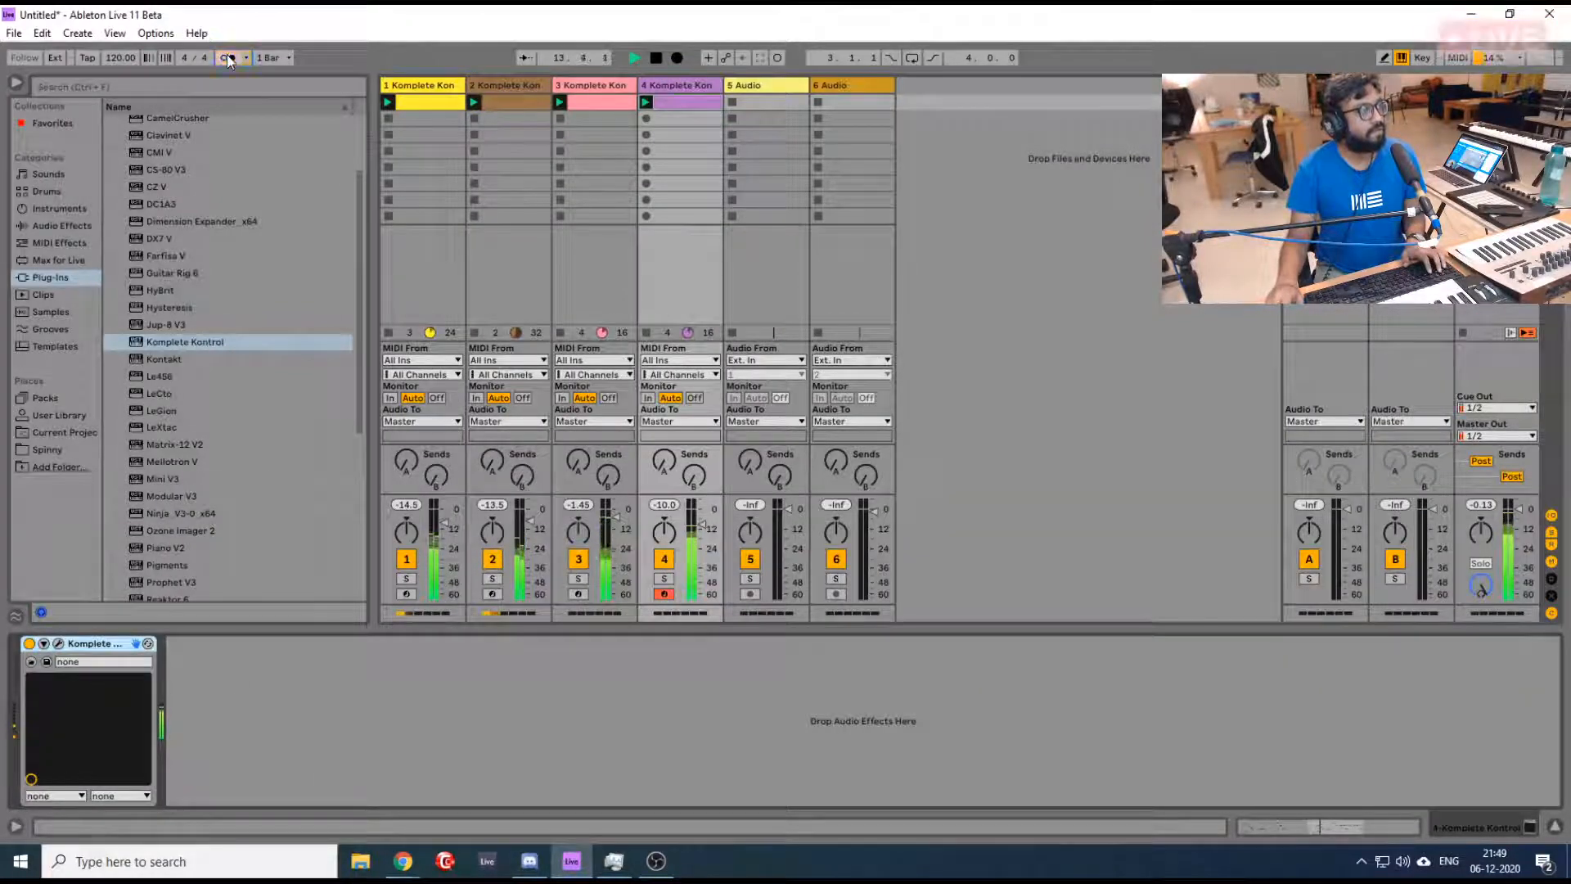
- Open track 4's TRK-01 Bass, try Sub Tune at -24 during playback, return it to centre and close the window
left_click(58, 643)
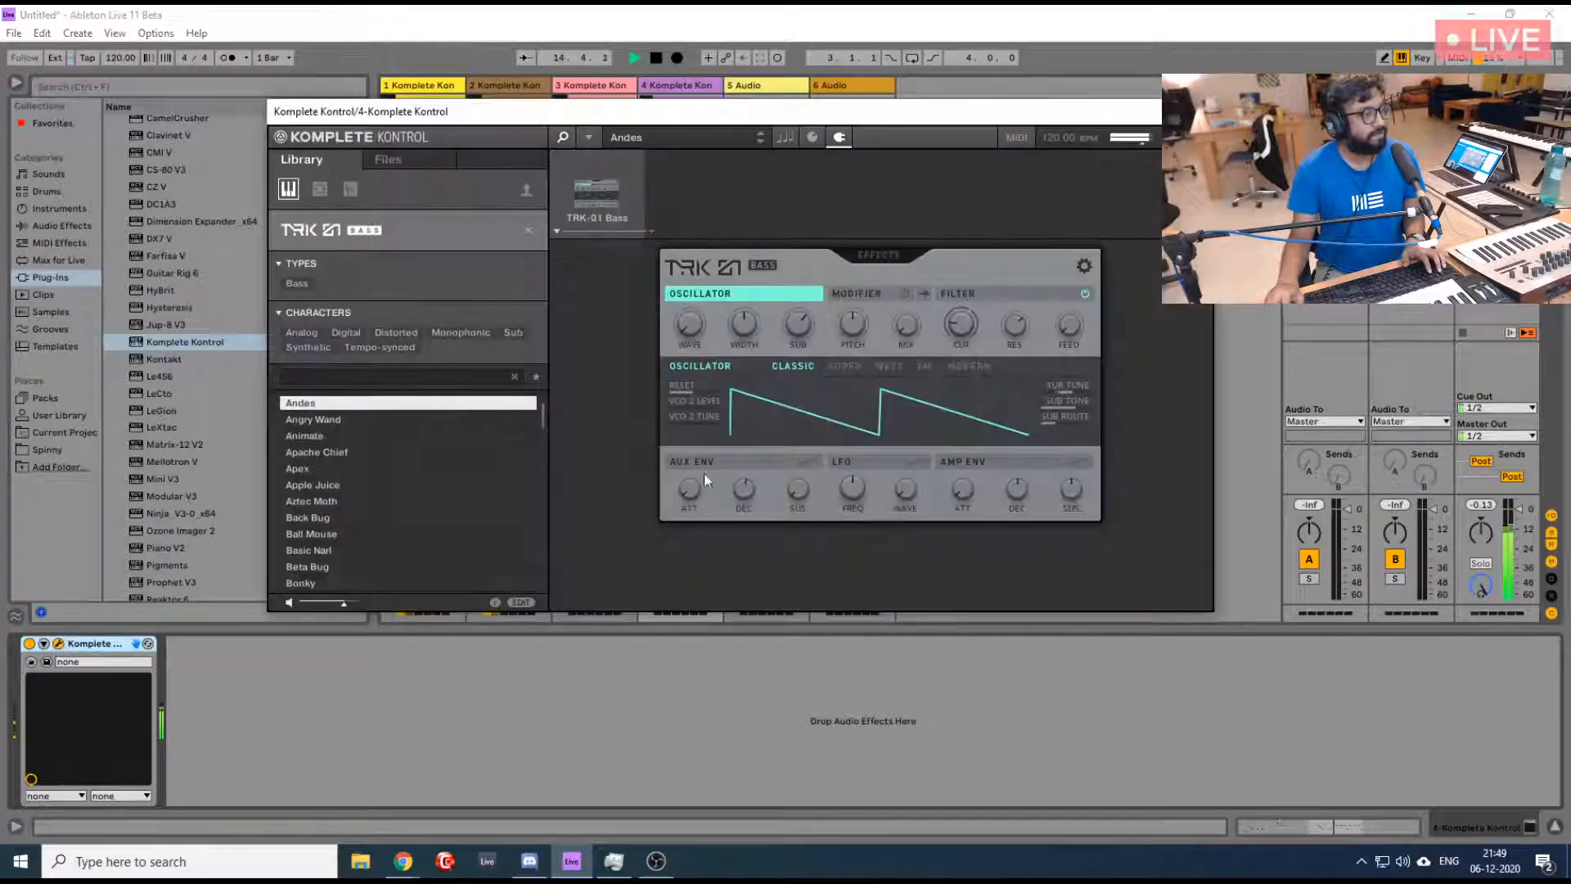
left_click_drag(670, 115, 842, 115)
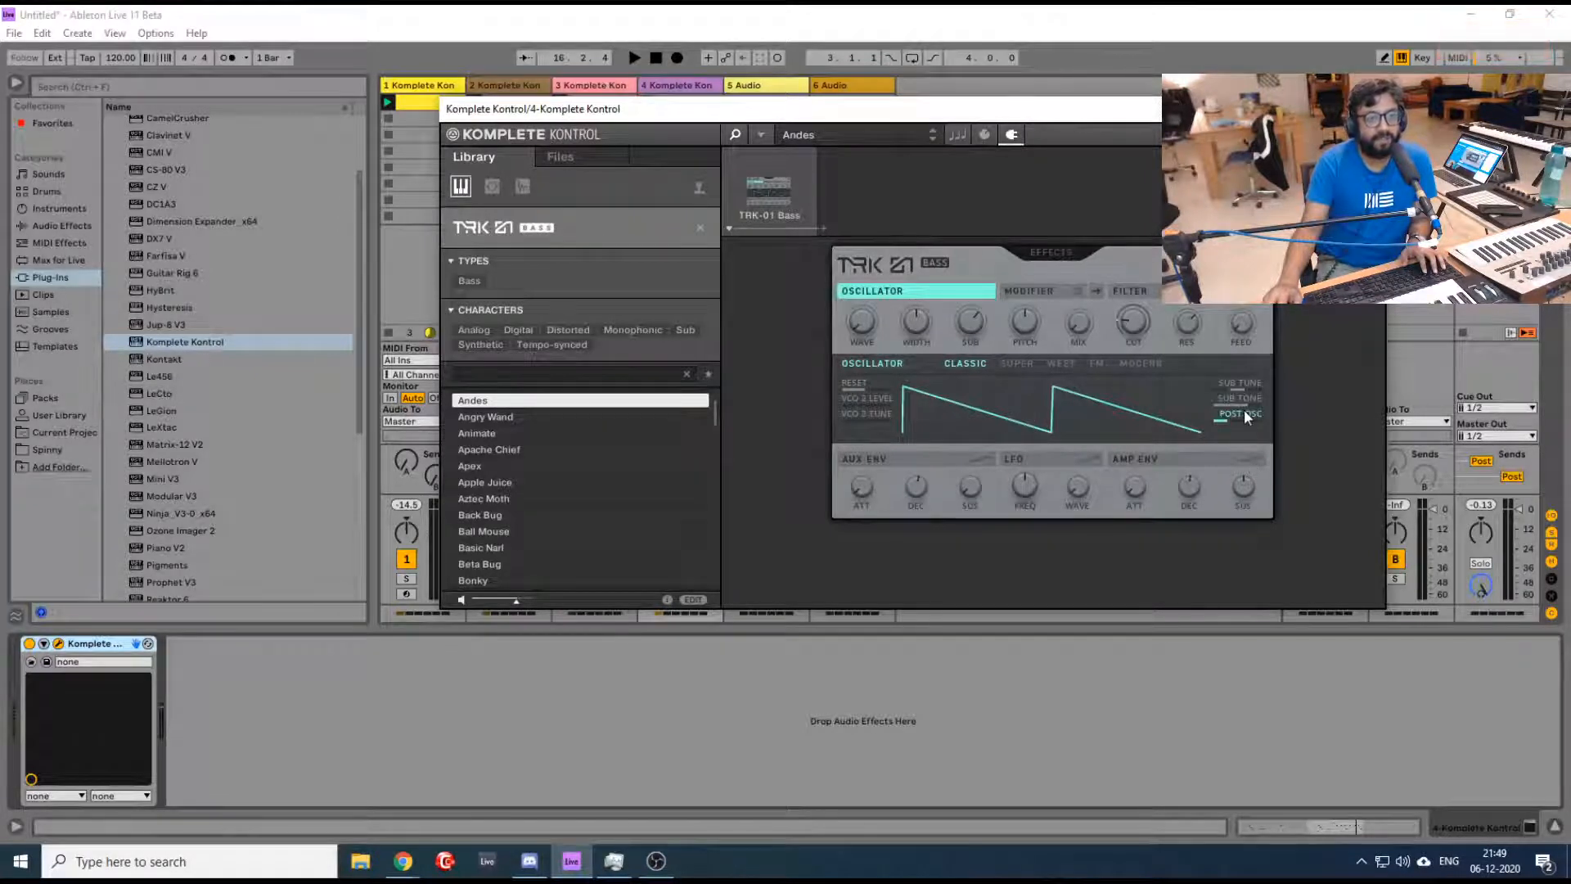
key("space")
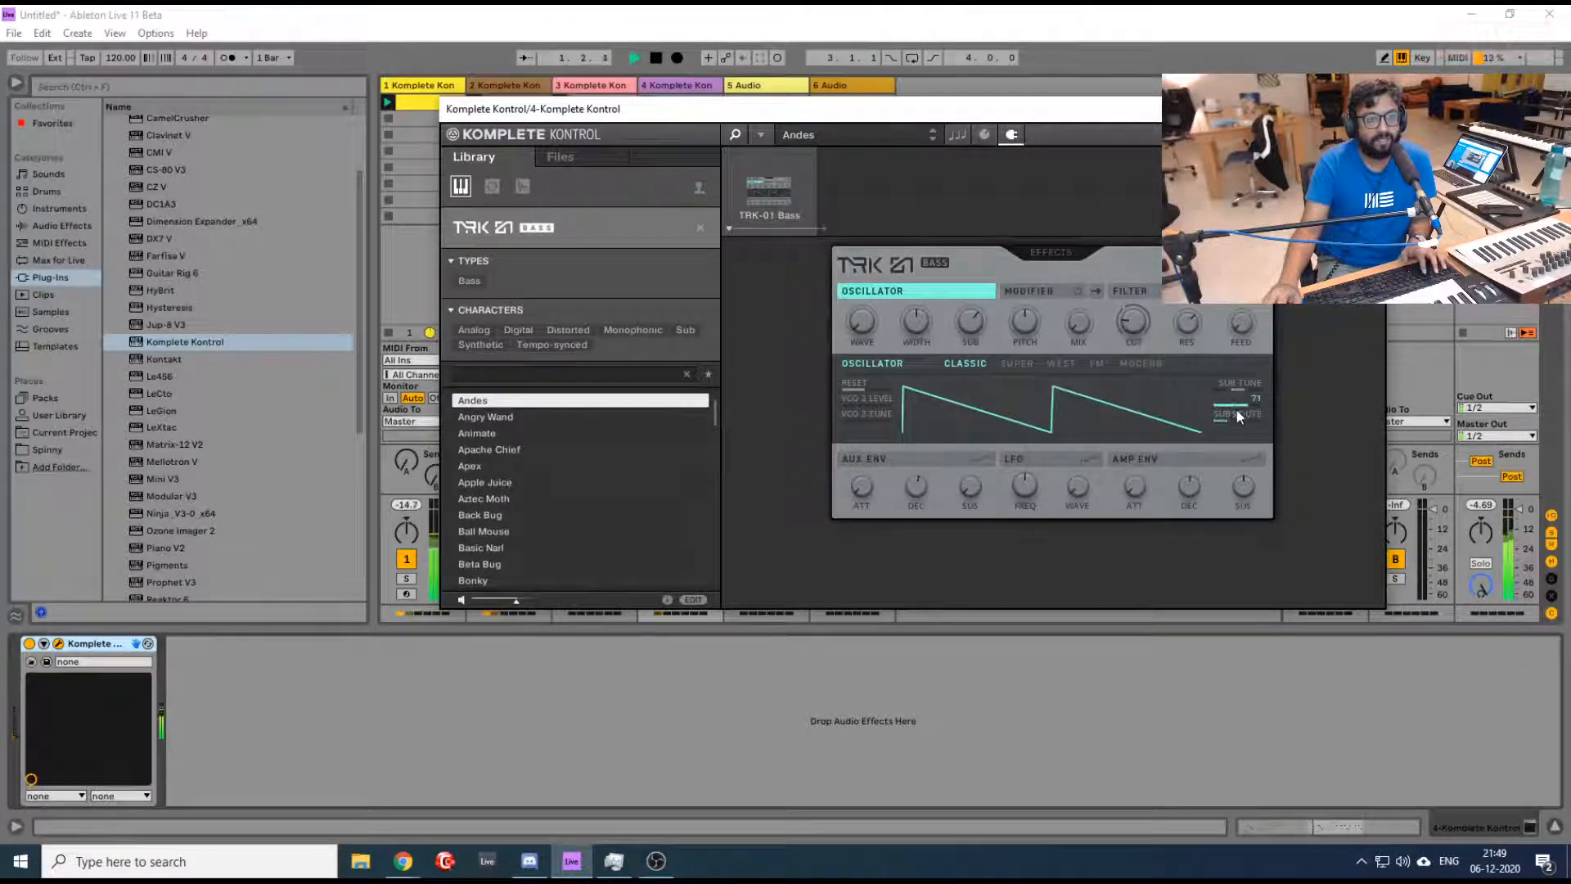
left_click_drag(1236, 405, 1238, 391)
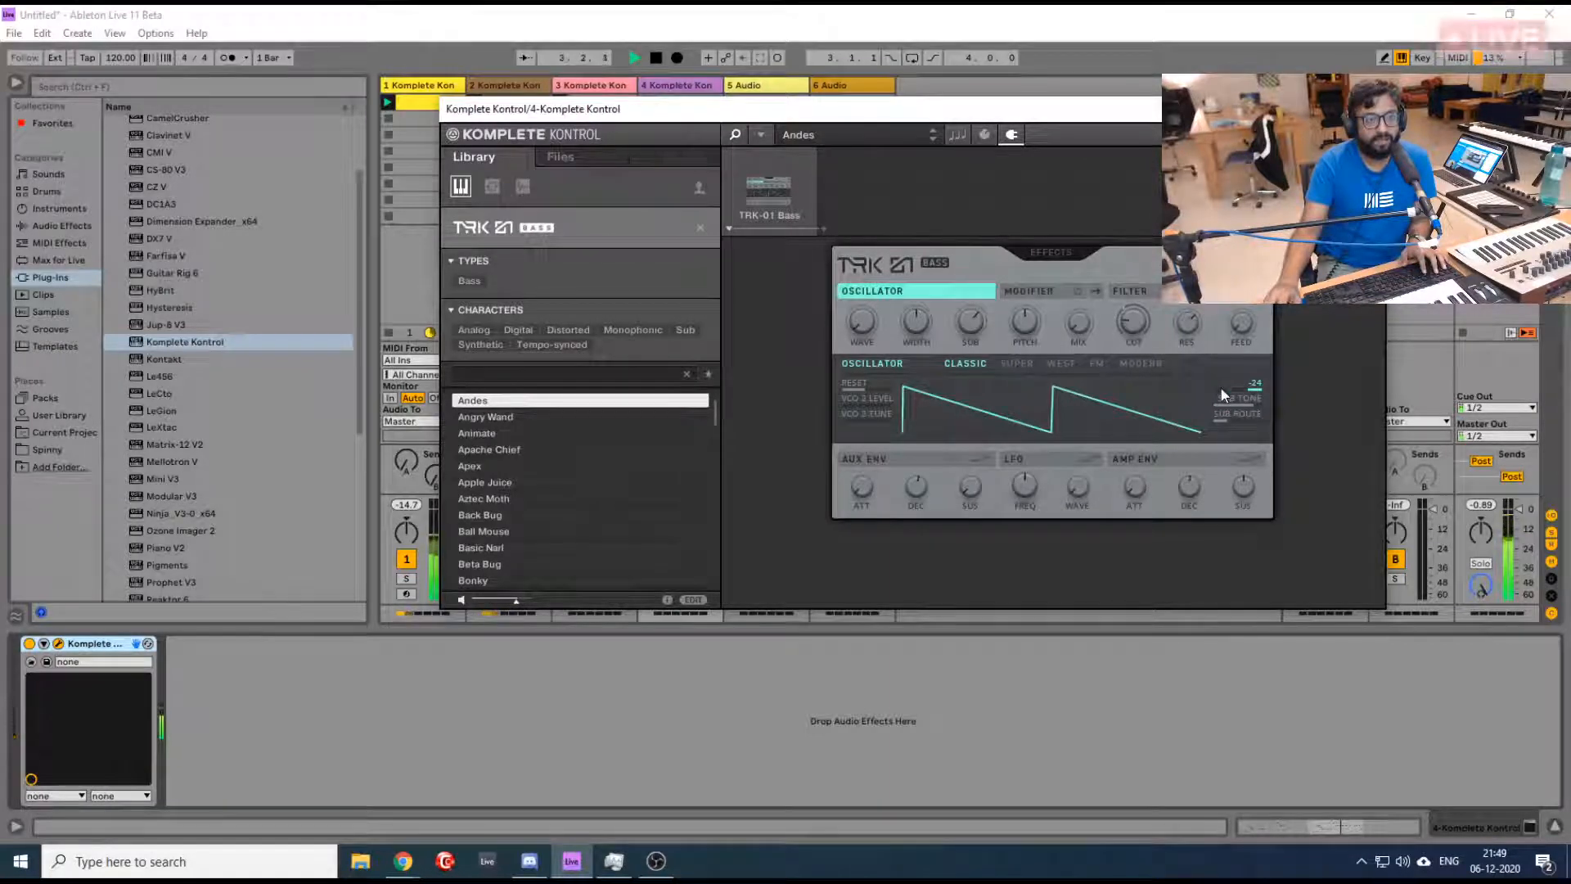
left_click_drag(1251, 389, 1221, 385)
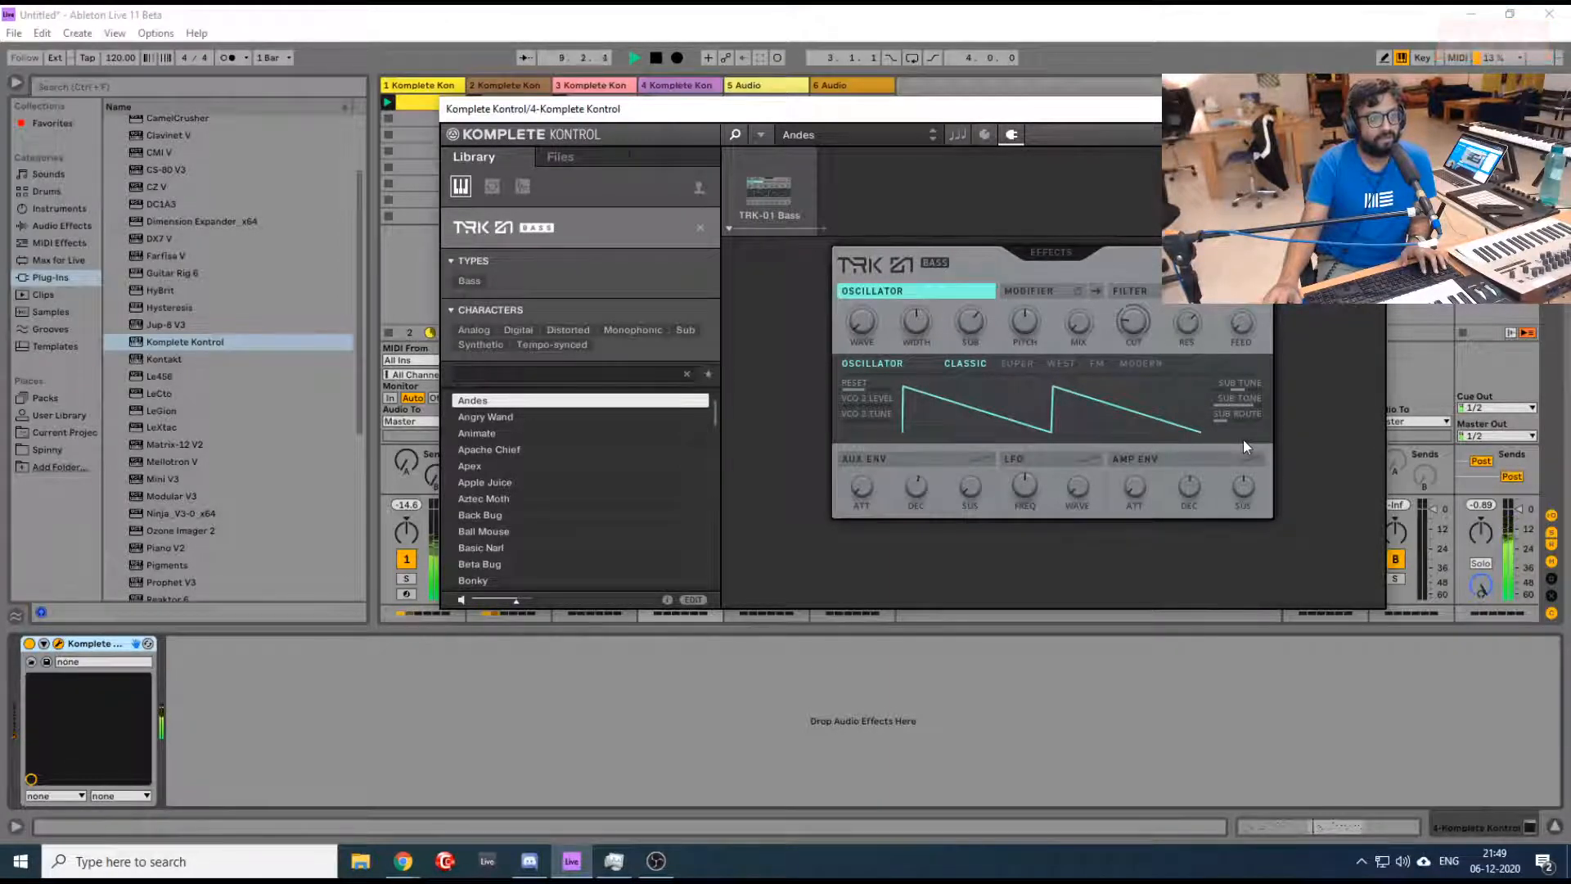
left_click(1368, 109)
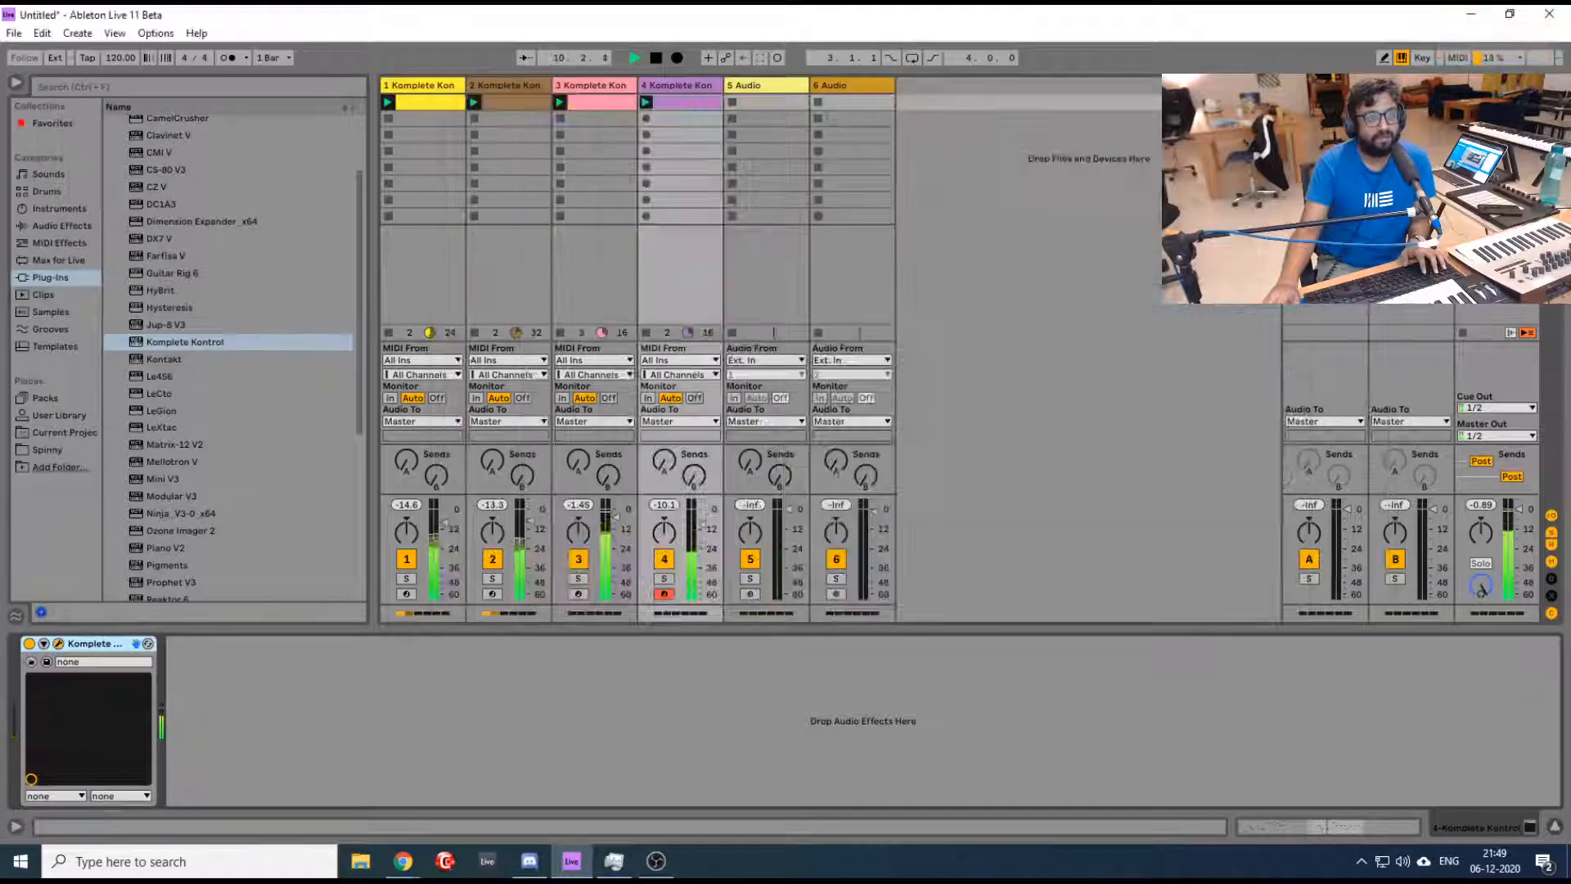
- Reopen the bass clip and lengthen the A1 note at bar 6 and the C2 note at bar 7 to one beat each
double_click(665, 106)
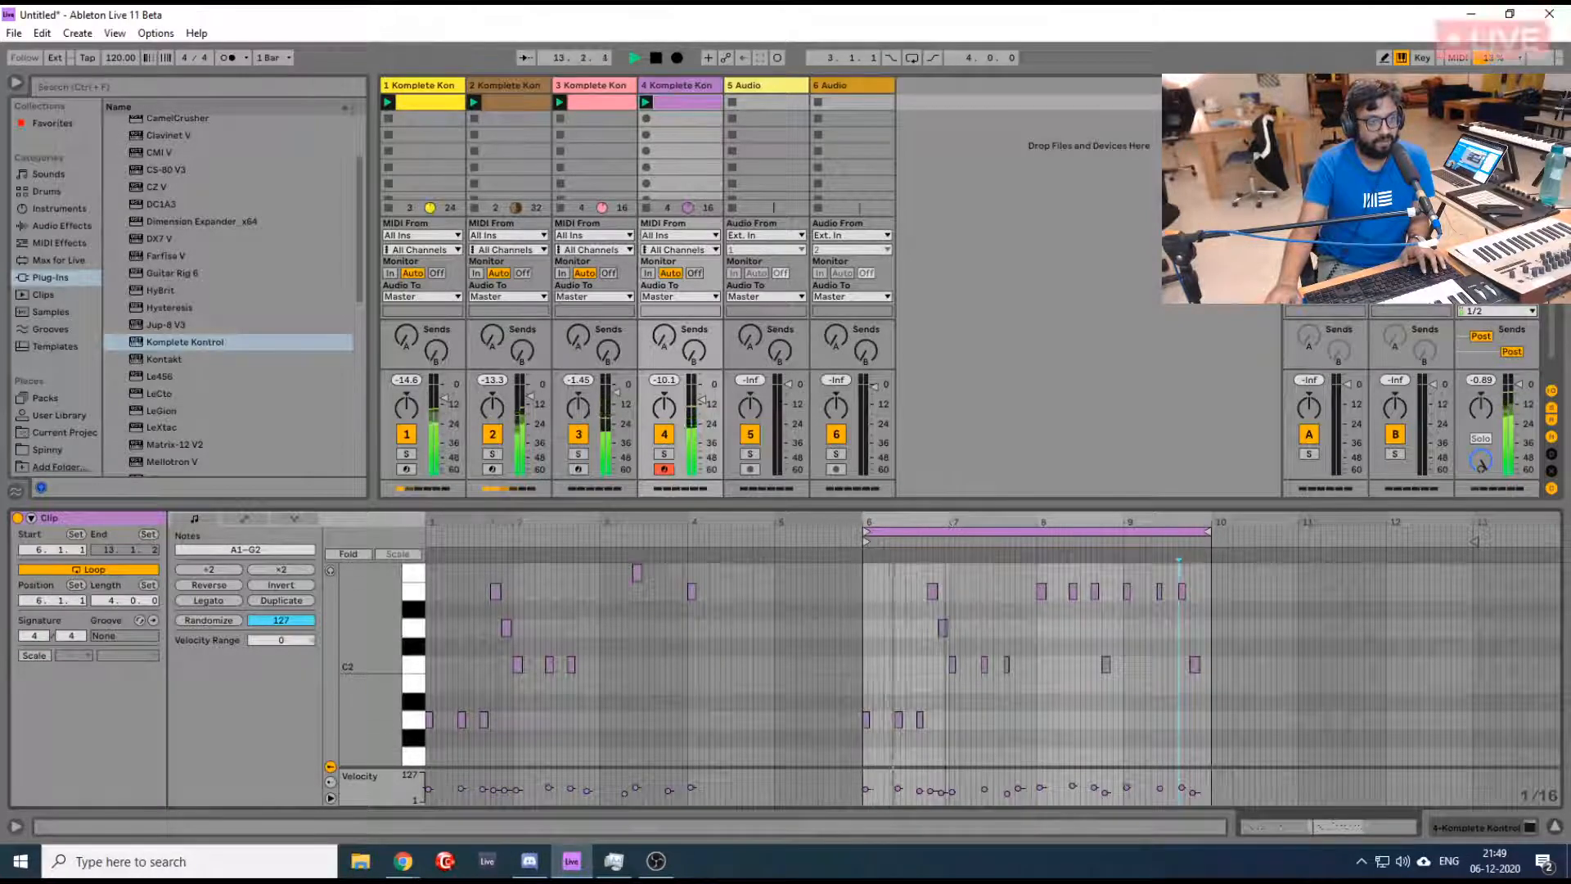
left_click_drag(948, 520, 949, 613)
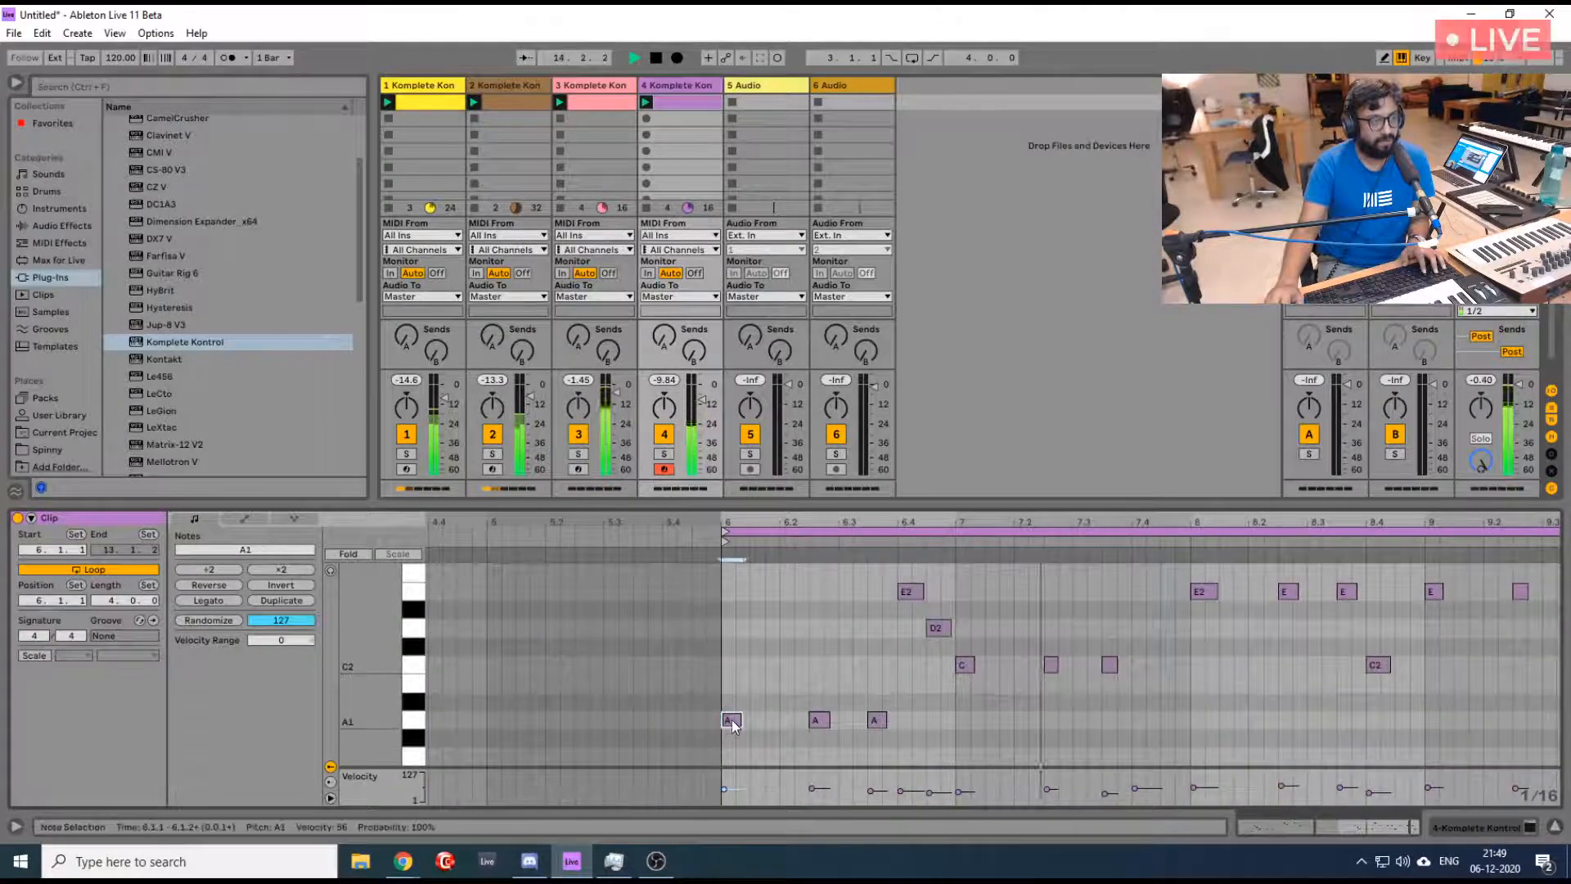
left_click_drag(740, 720, 778, 720)
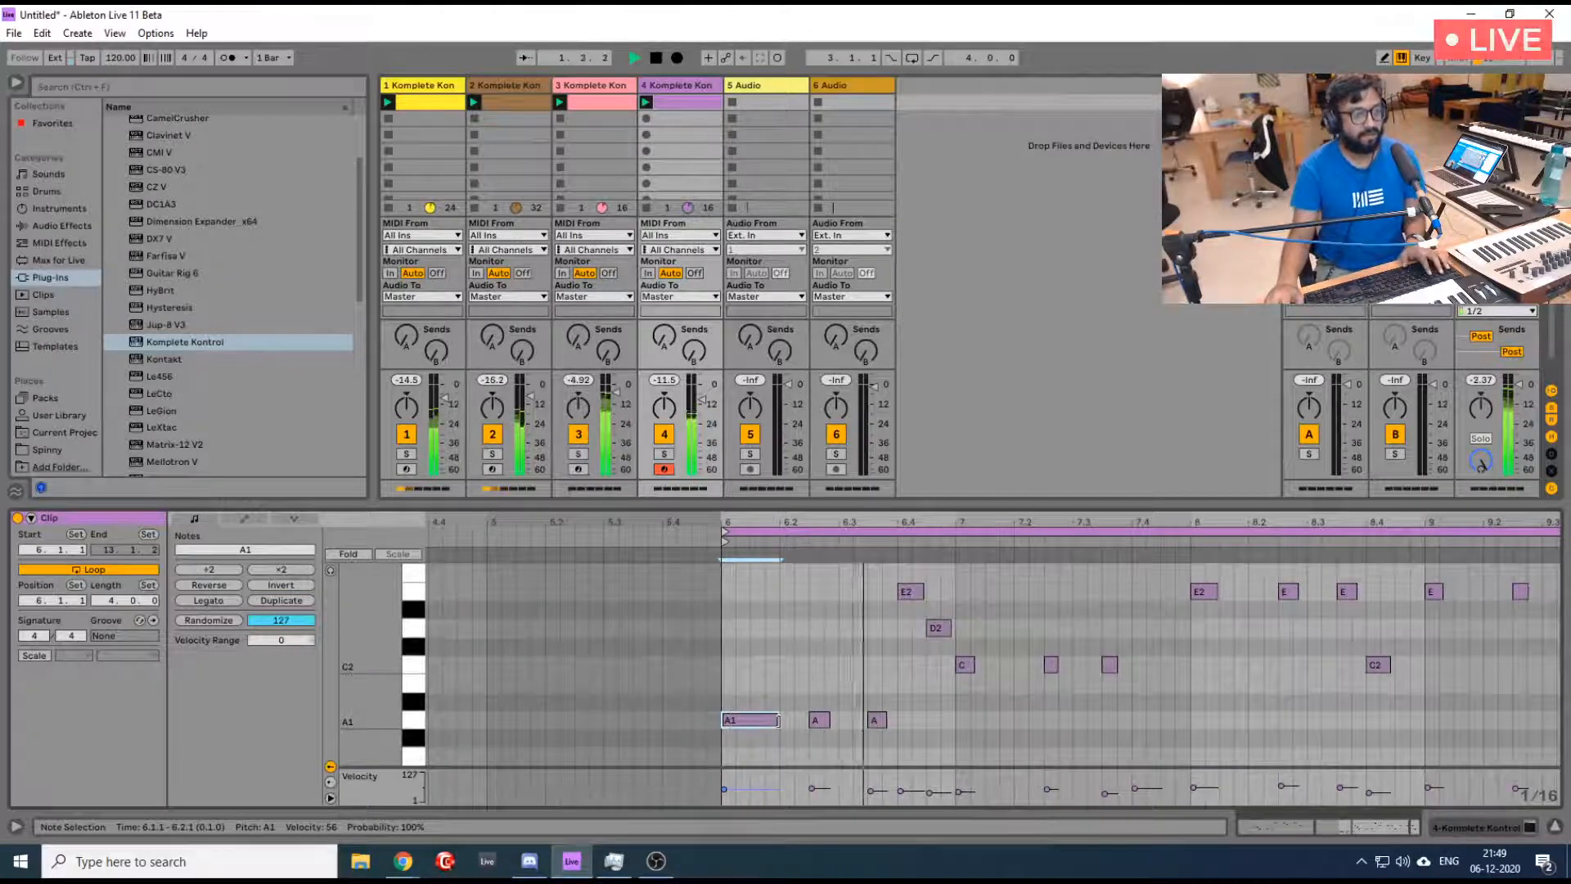
left_click_drag(970, 665, 1014, 665)
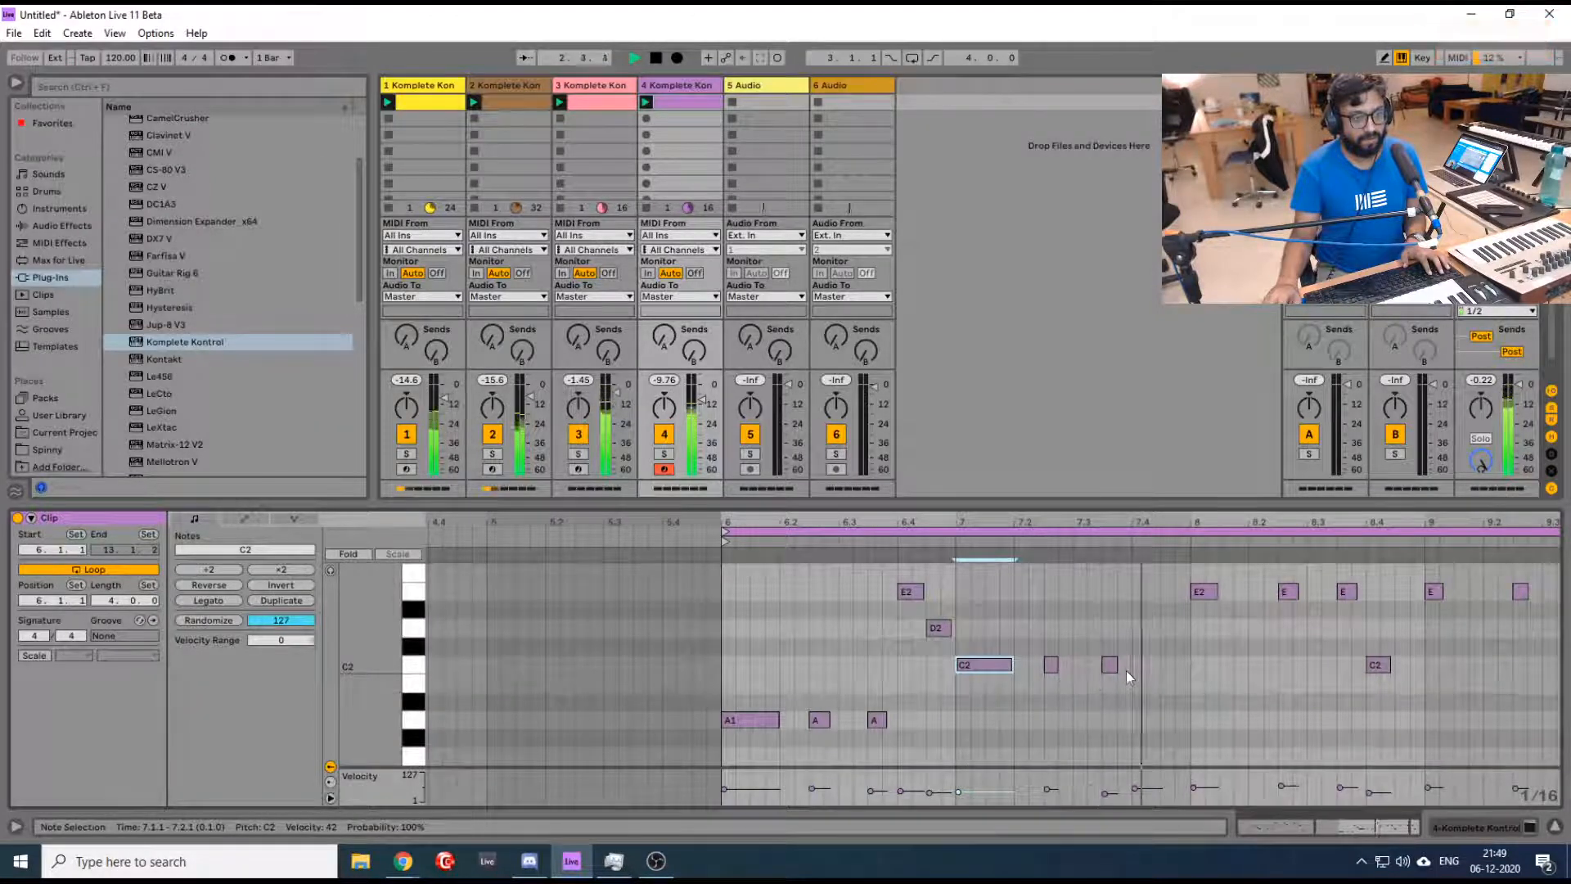
scroll(1146, 671, "up", 3)
scroll(1126, 677, "down", 2)
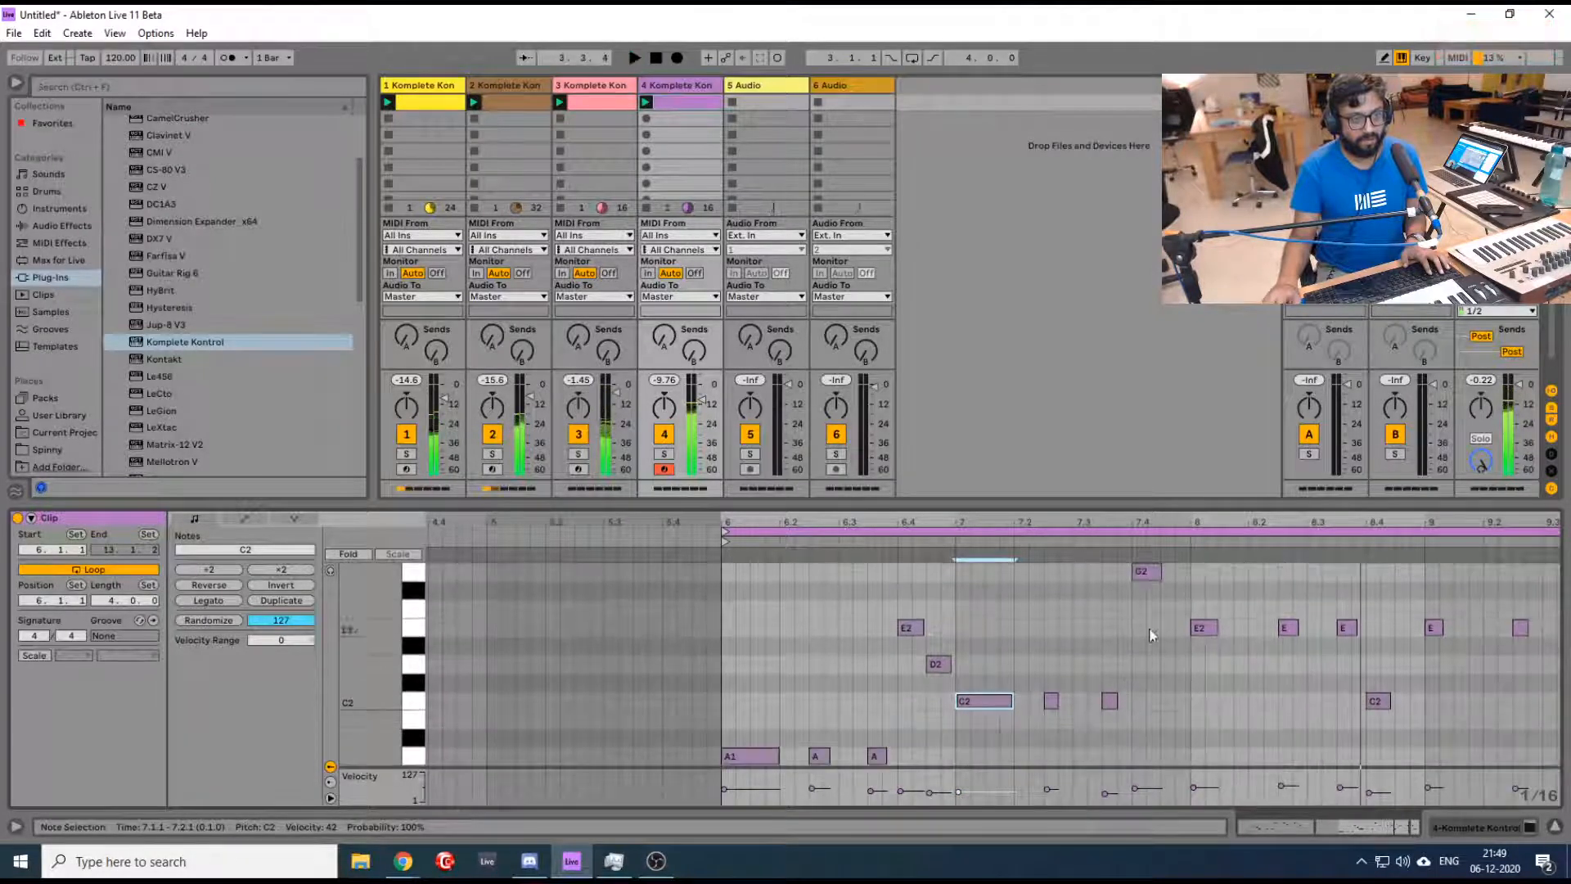
- Lengthen the G2 note at 7.4.1 in the bass clip to one beat
left_click(1154, 571)
left_click_drag(1159, 571, 1189, 571)
- Play the loop with track 4's TRK-01 Bass open, bring back the clip's notes and move the plug-in window clear of them
key("shift+Tab")
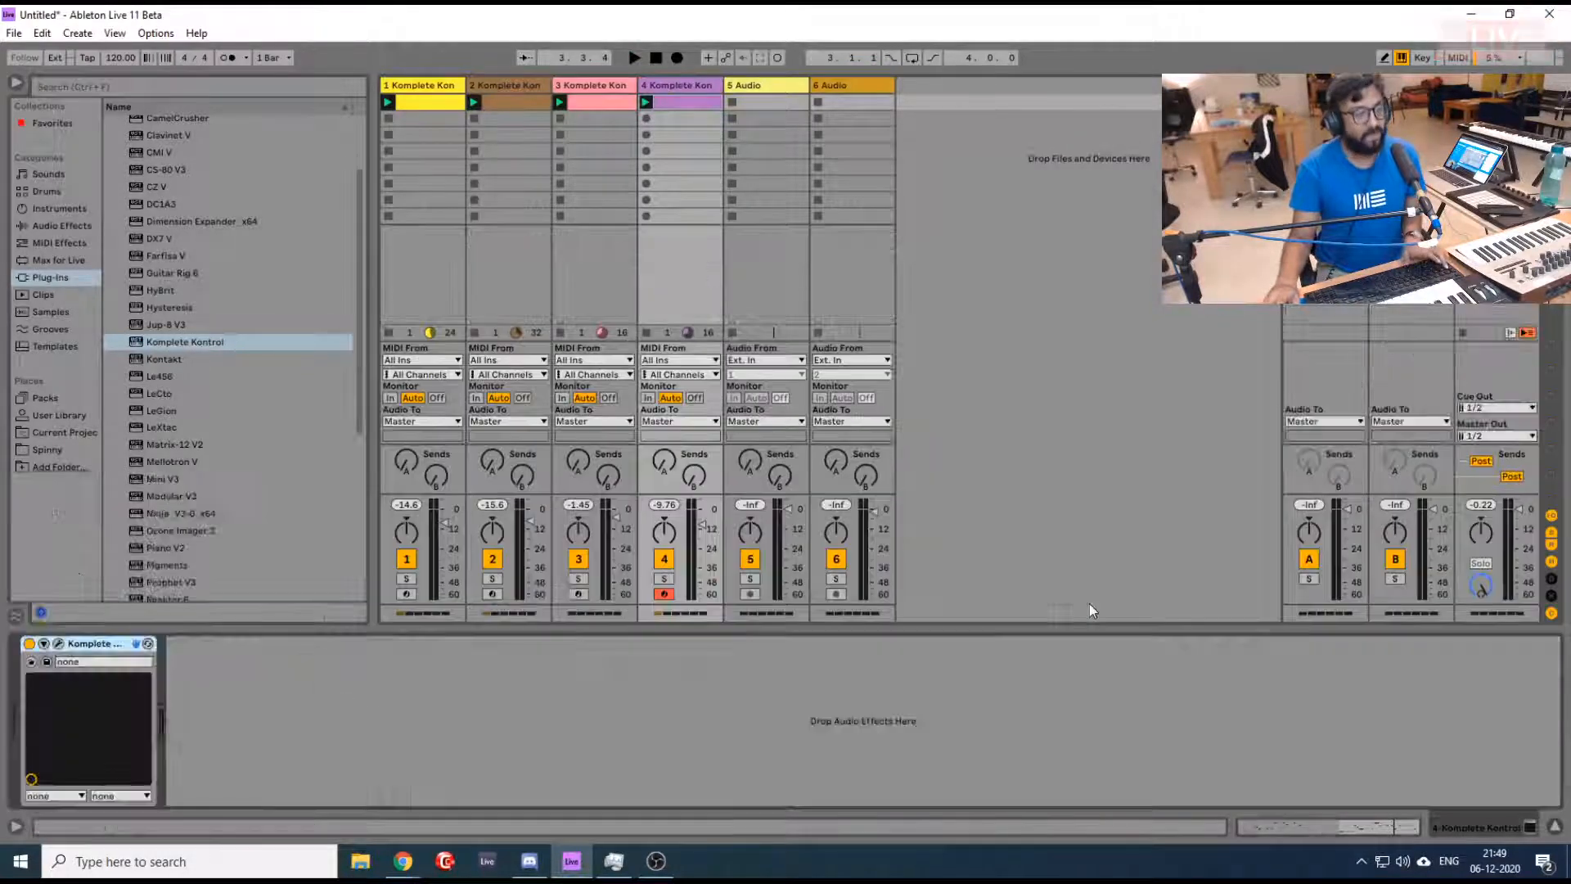
left_click(57, 643)
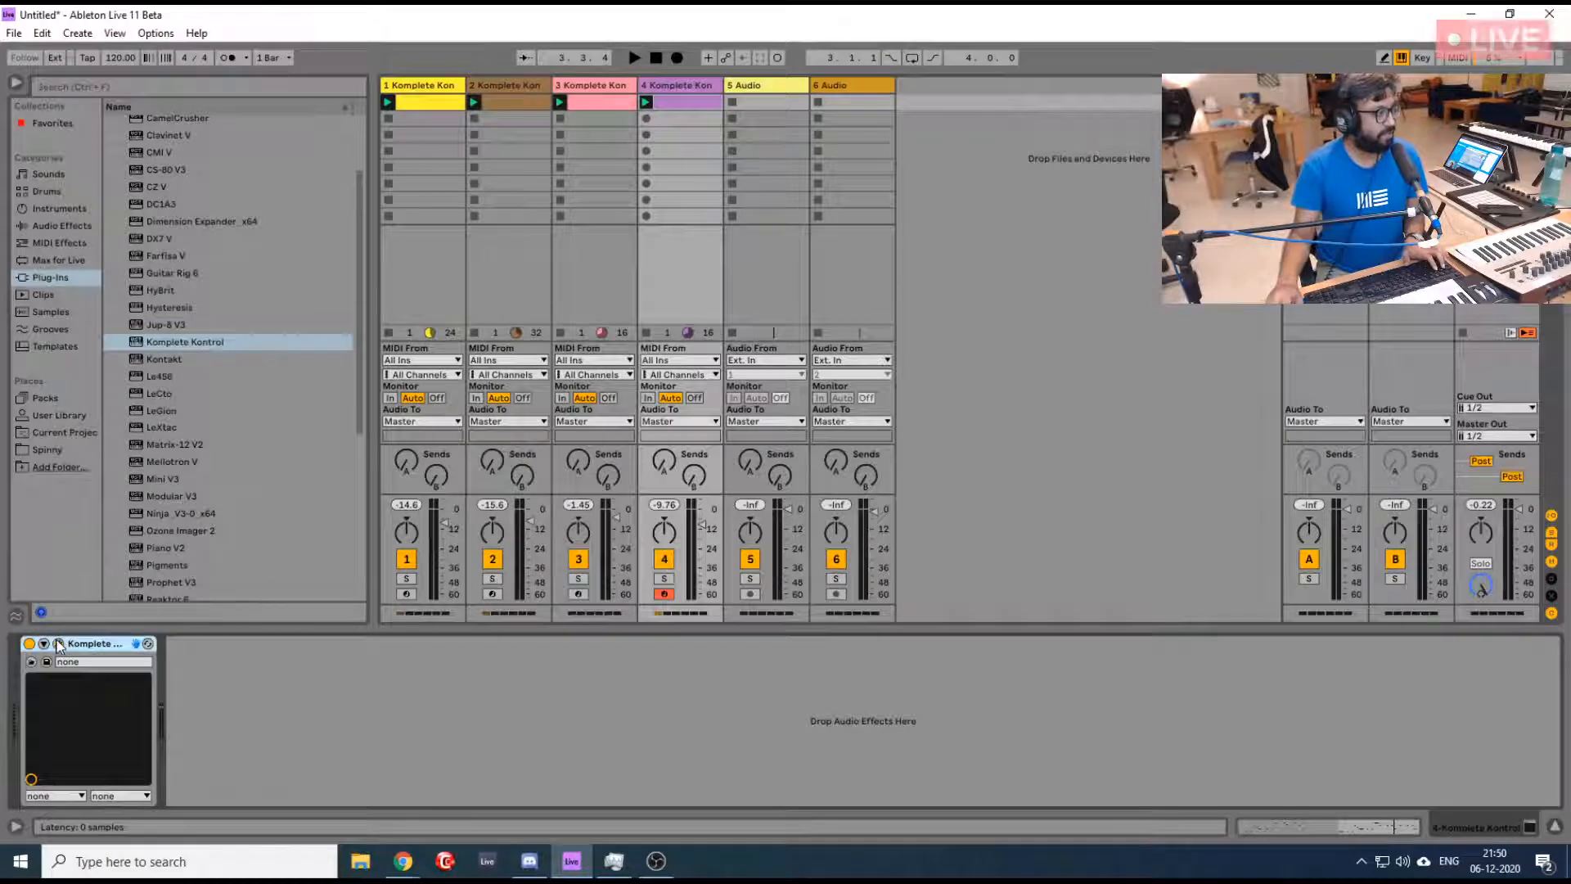
key("space")
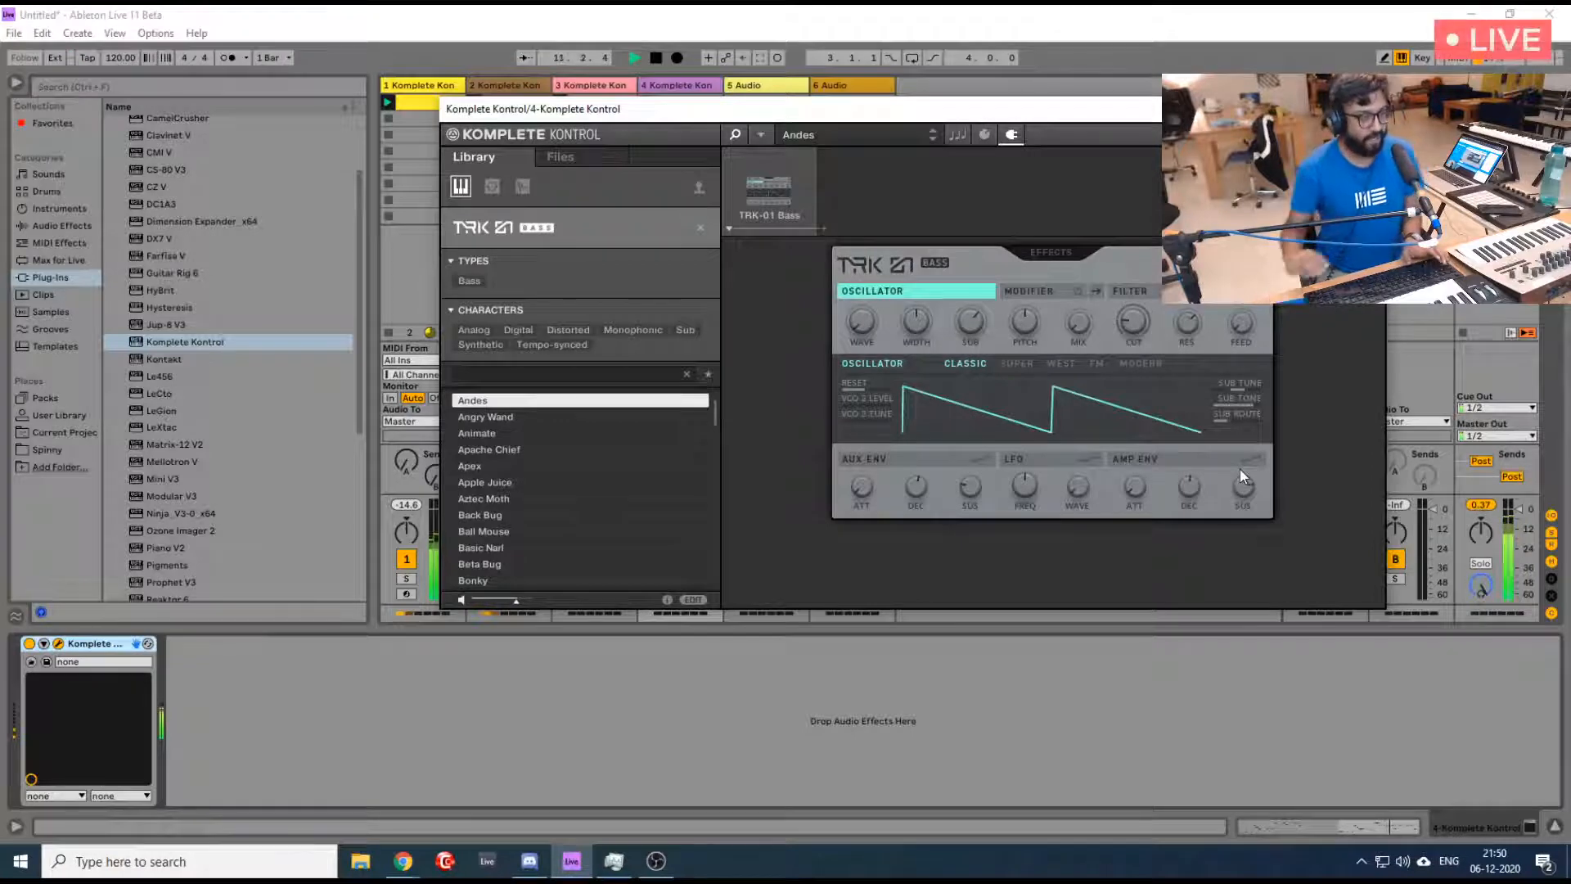
key("shift+Tab")
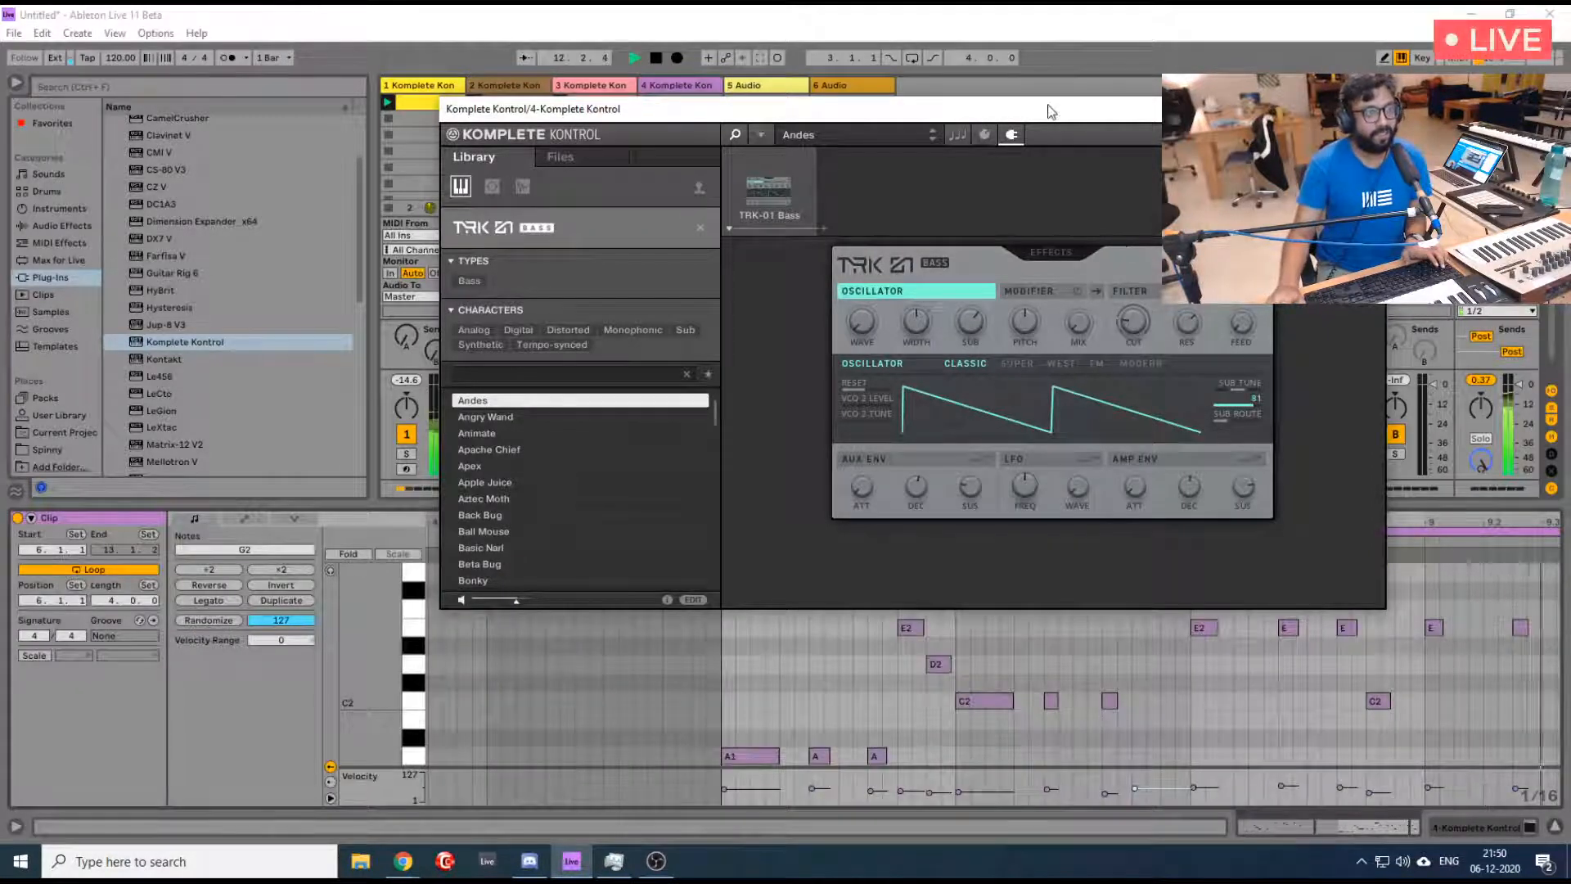
left_click_drag(1074, 109, 921, 8)
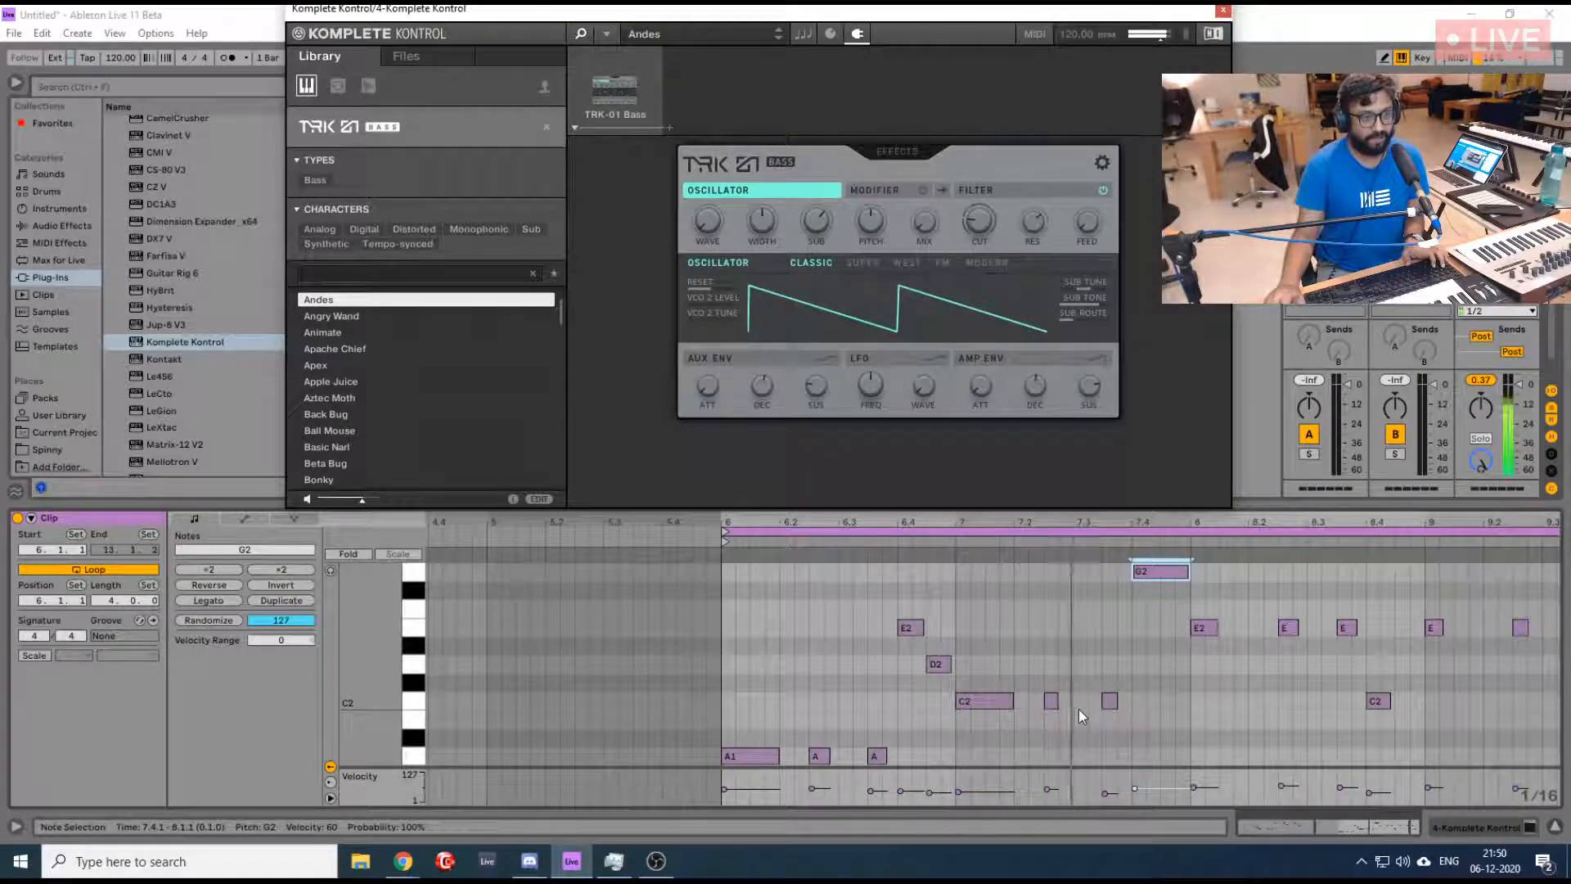
- Lengthen the C2 note at 7.3.3 to two sixteenths, and the E2 at 9.1.1 and C2 at 9.4.1 to one beat each
left_click_drag(1116, 700, 1137, 701)
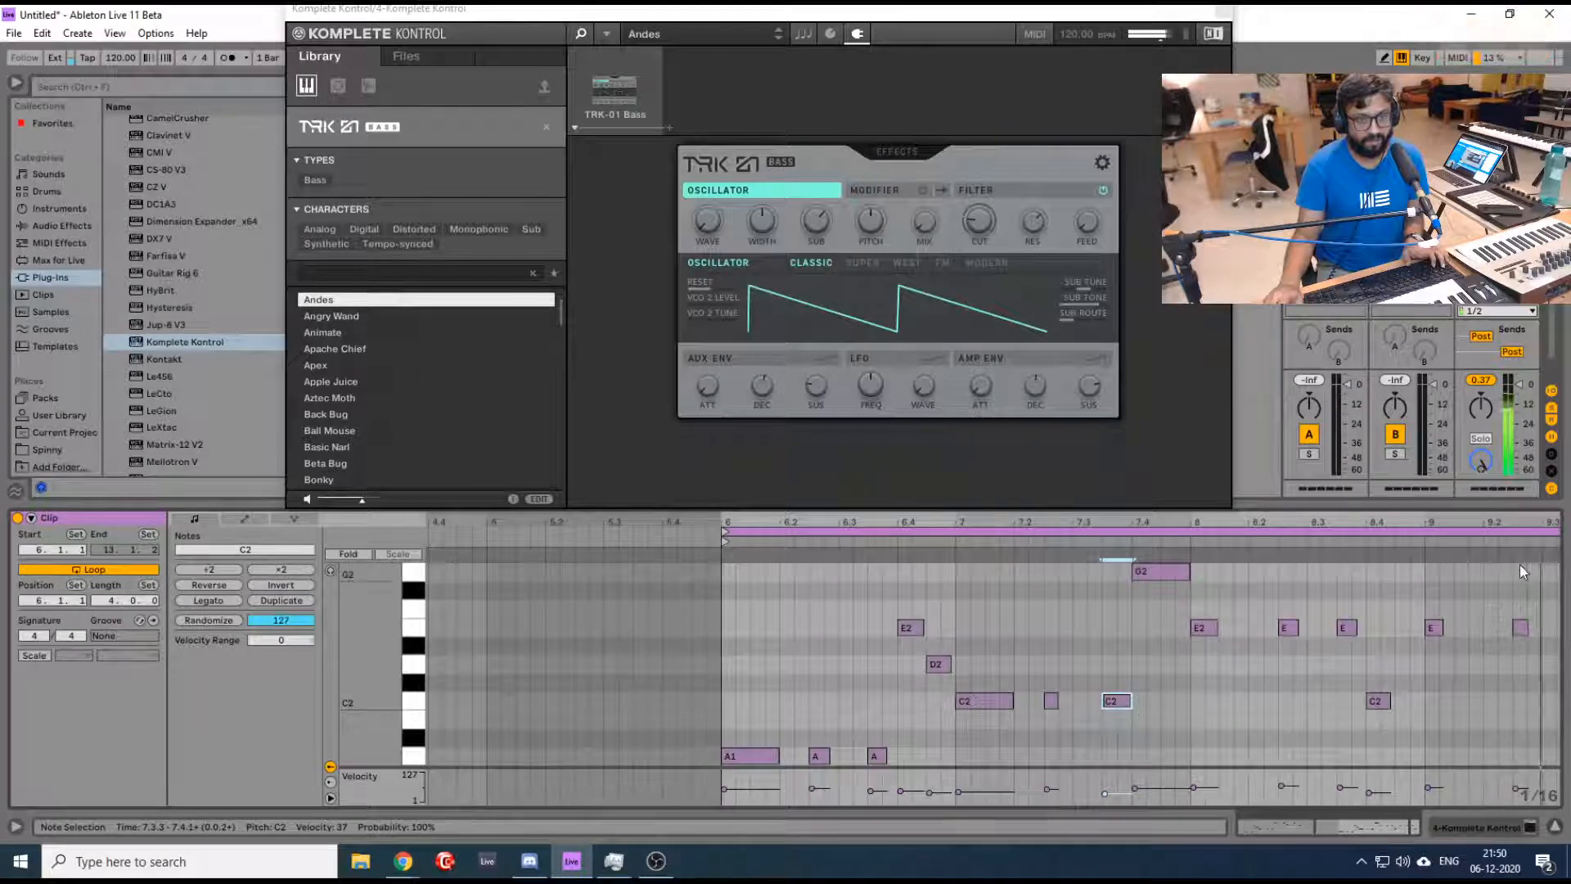
left_click_drag(1441, 627, 1482, 629)
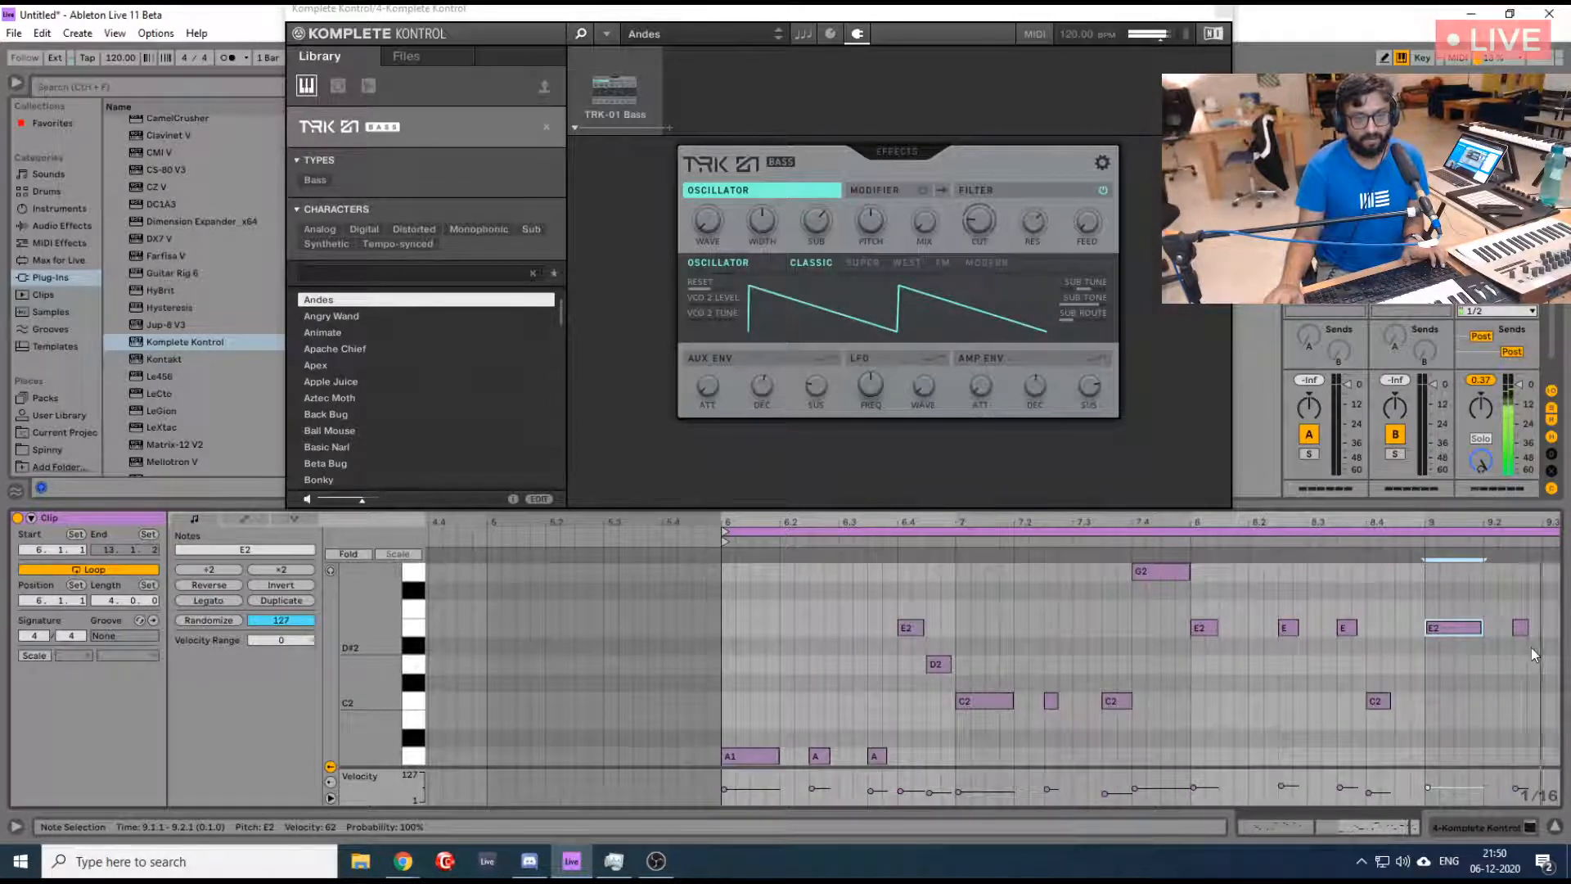
left_click_drag(1401, 523, 1424, 484)
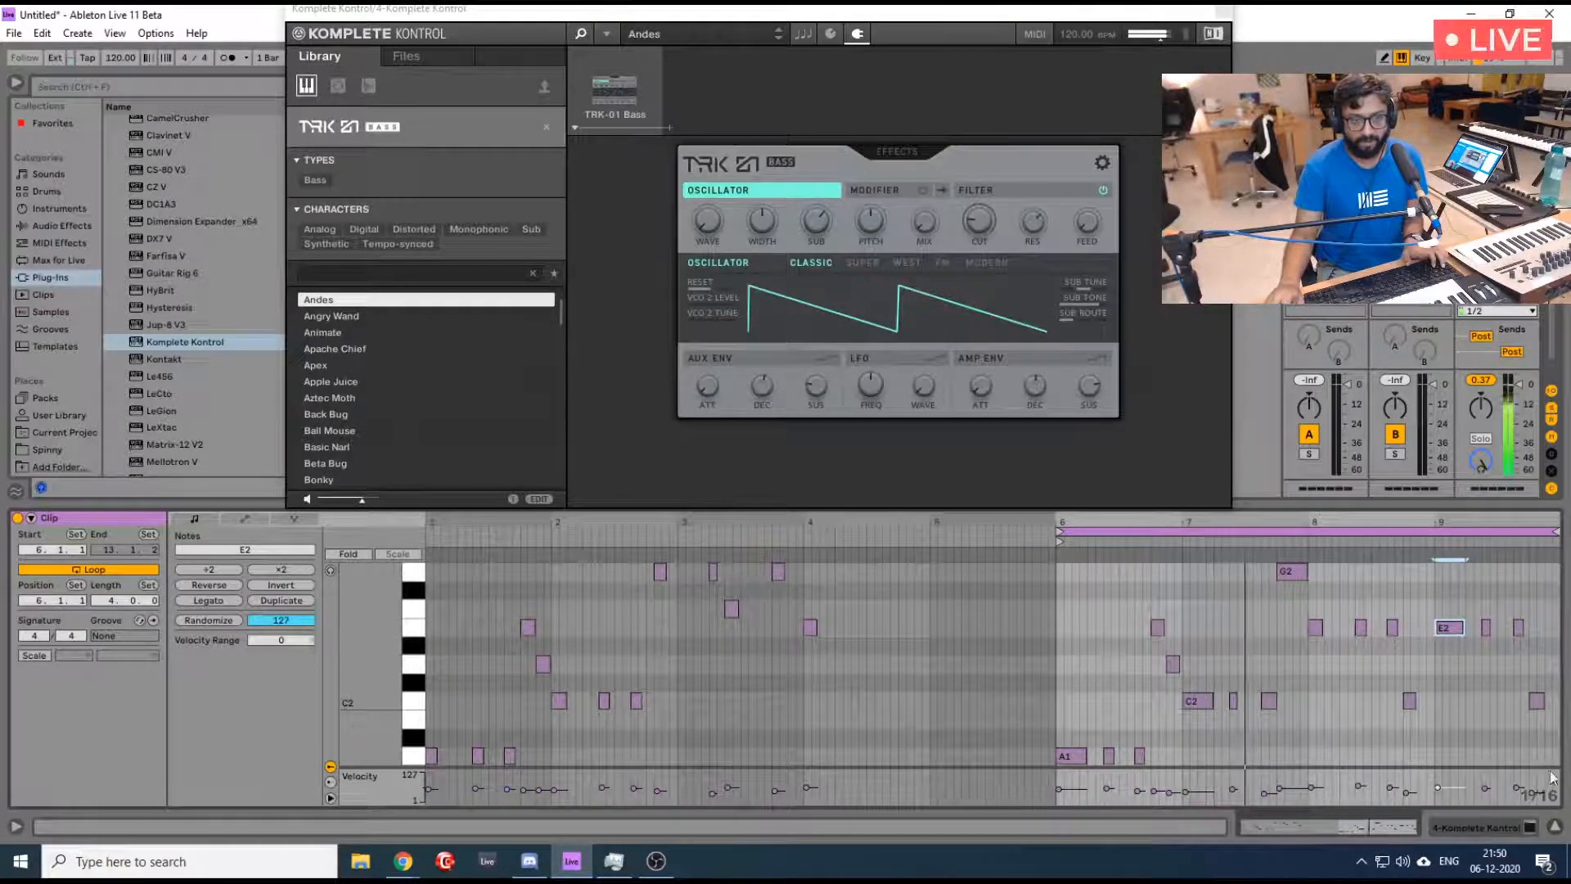
left_click(1537, 702)
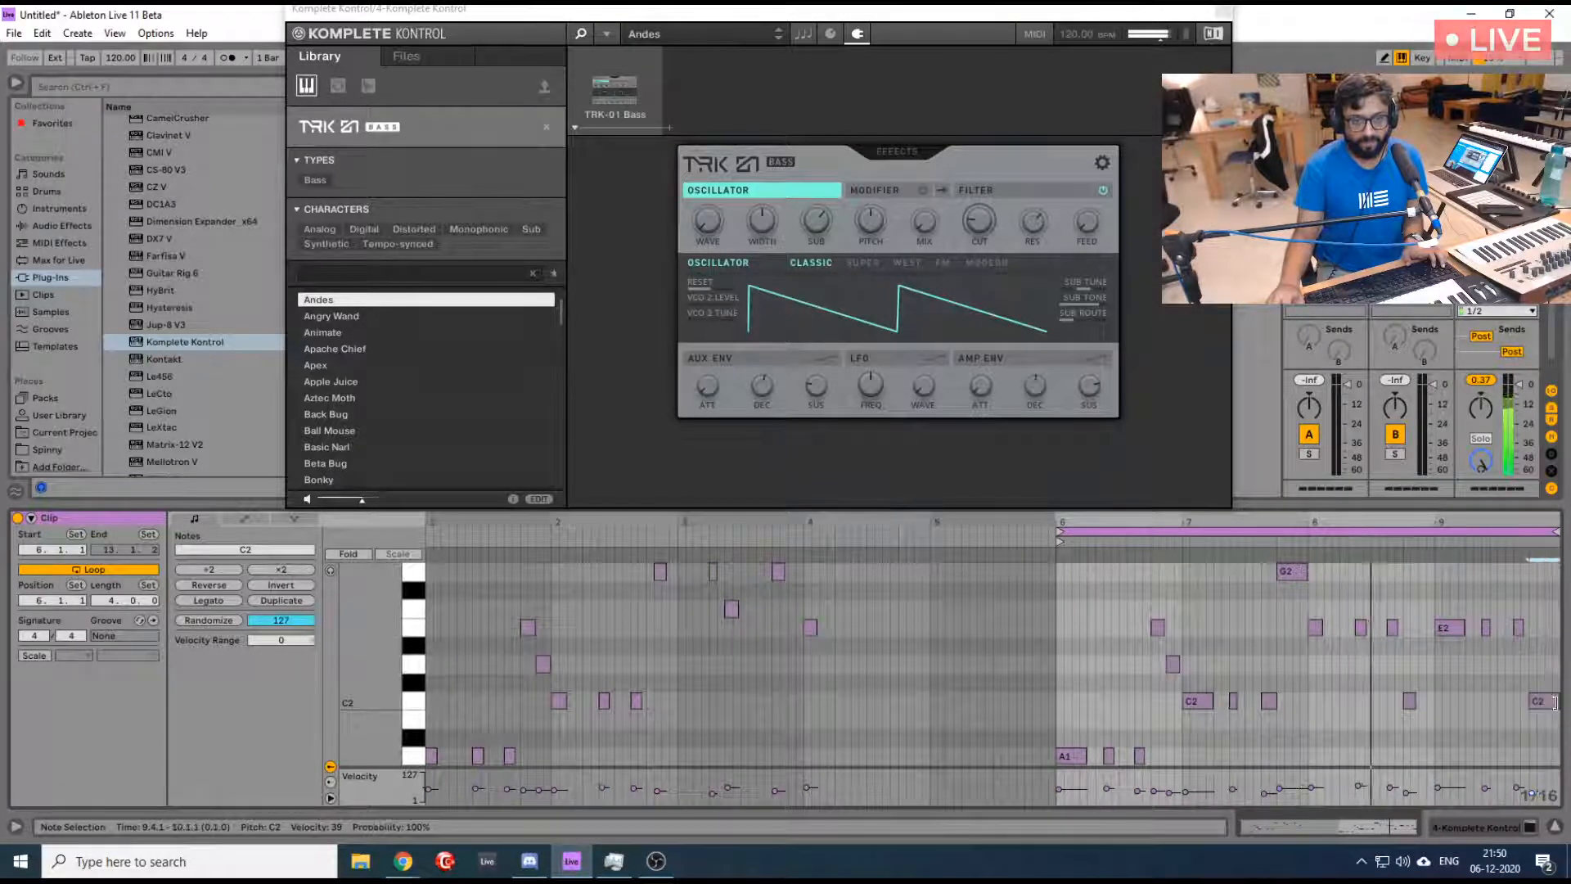
left_click_drag(1557, 702, 1457, 702)
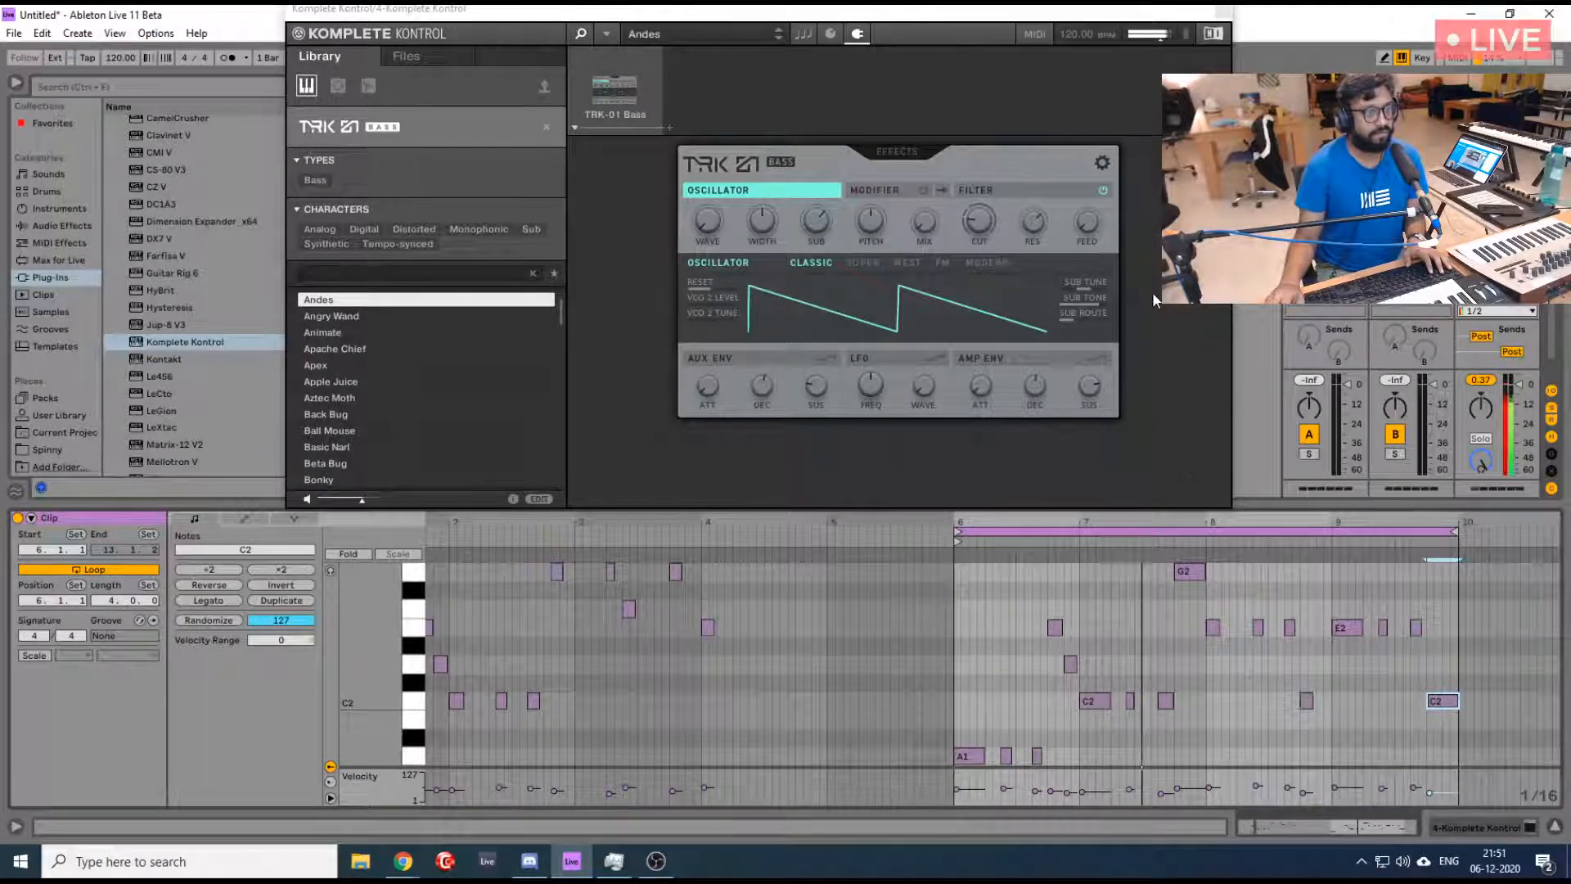
- Close the TRK-01 Bass window and shrink the clip editor to give the mixer more height
left_click(1227, 15)
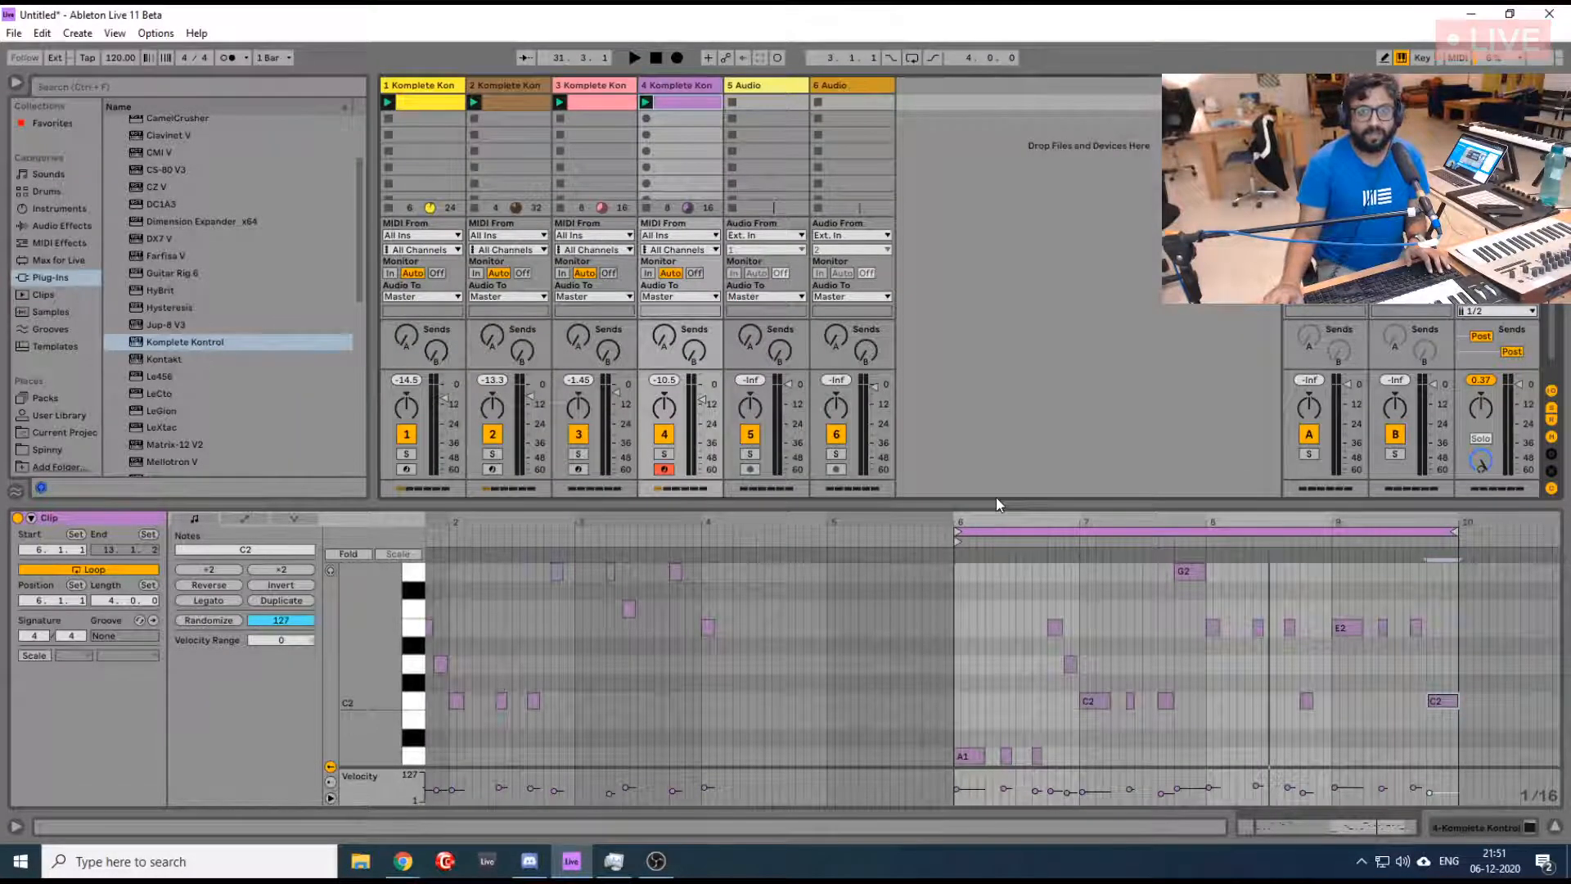
left_click_drag(994, 511, 994, 625)
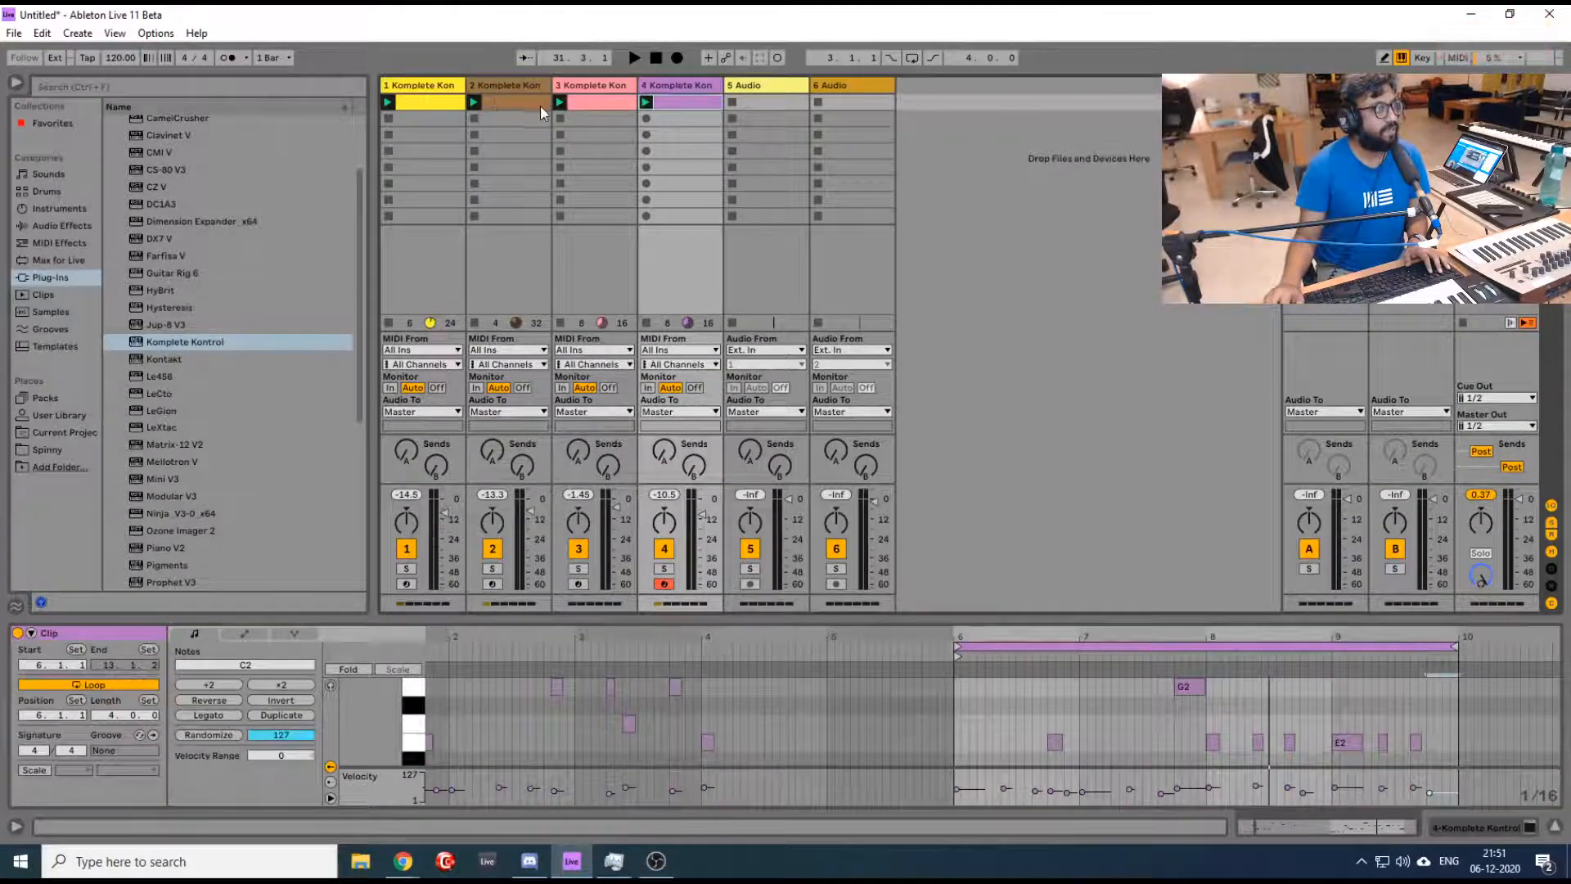
- Stop all clips and relaunch the clips of tracks 1 to 4 one after another to hear the layers build up
left_click(1464, 326)
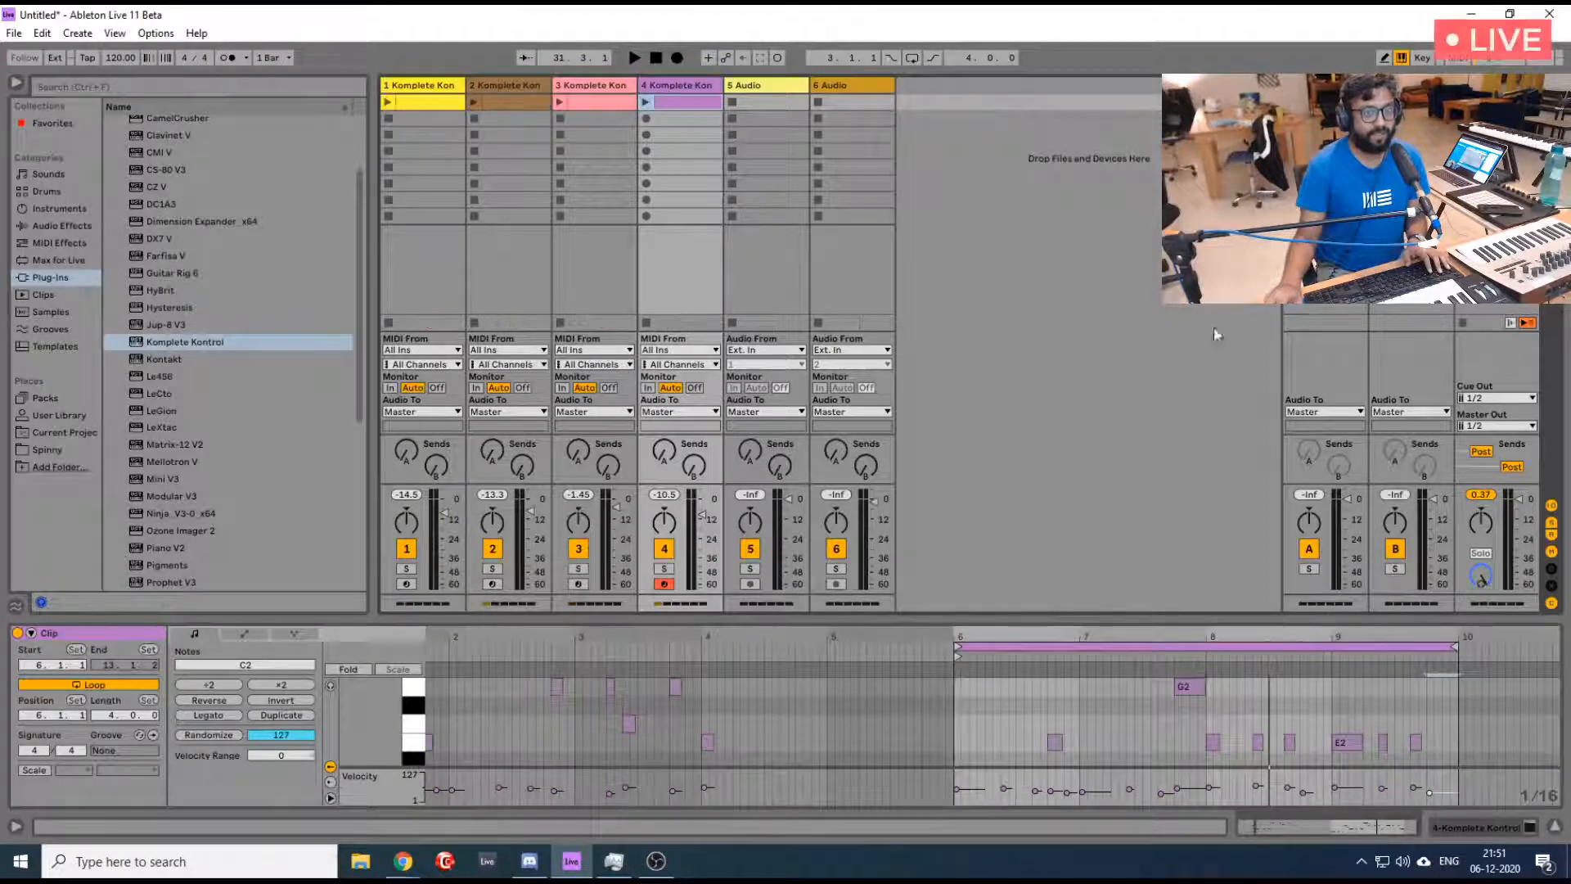
left_click(387, 103)
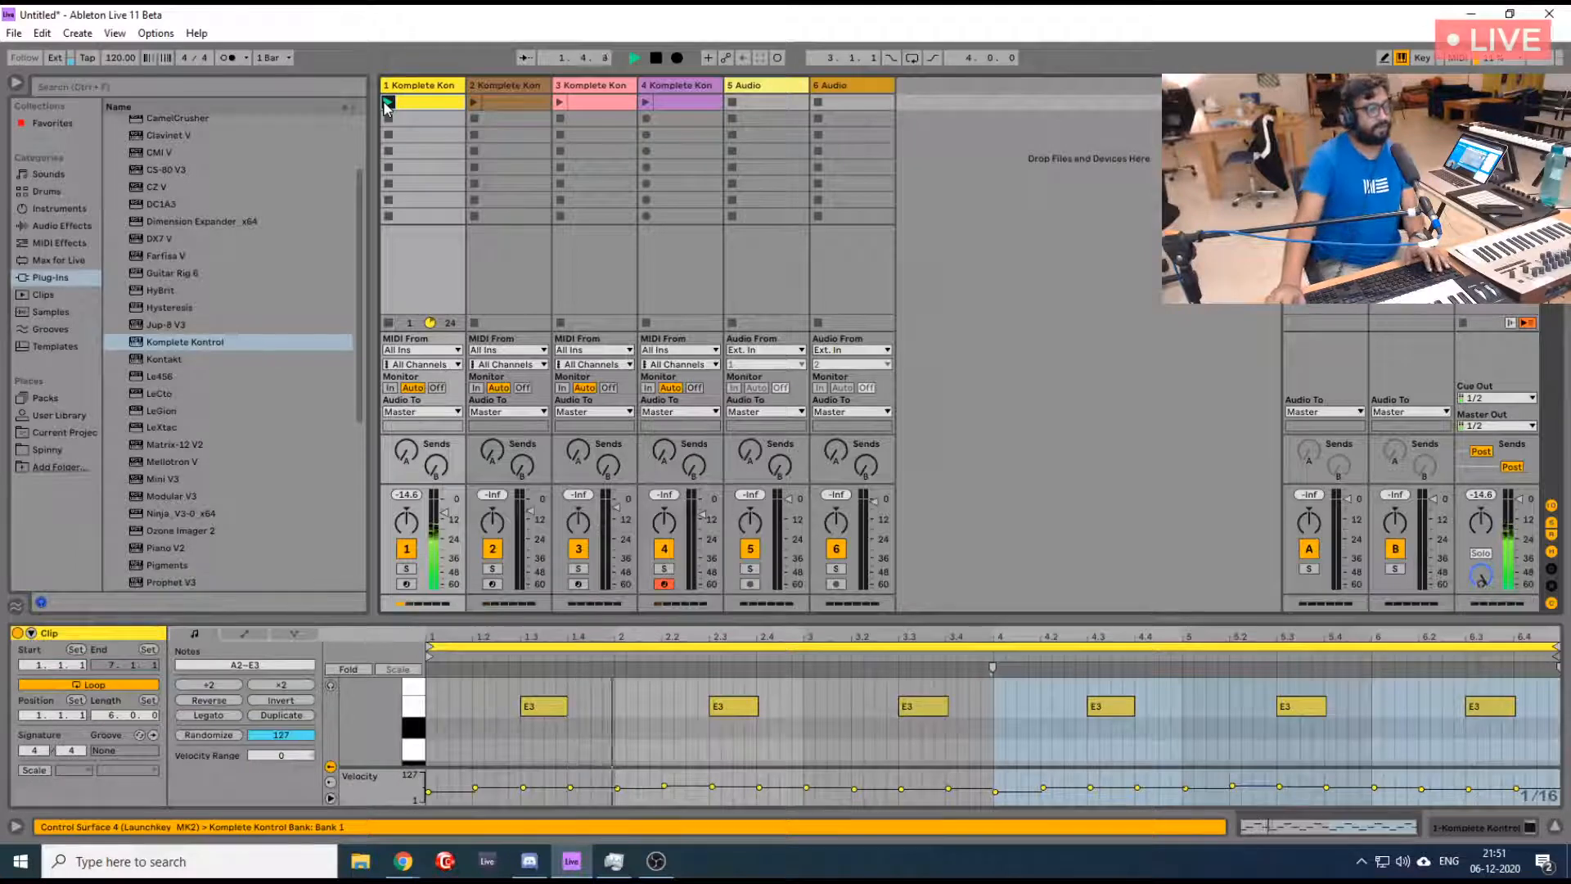
left_click(475, 103)
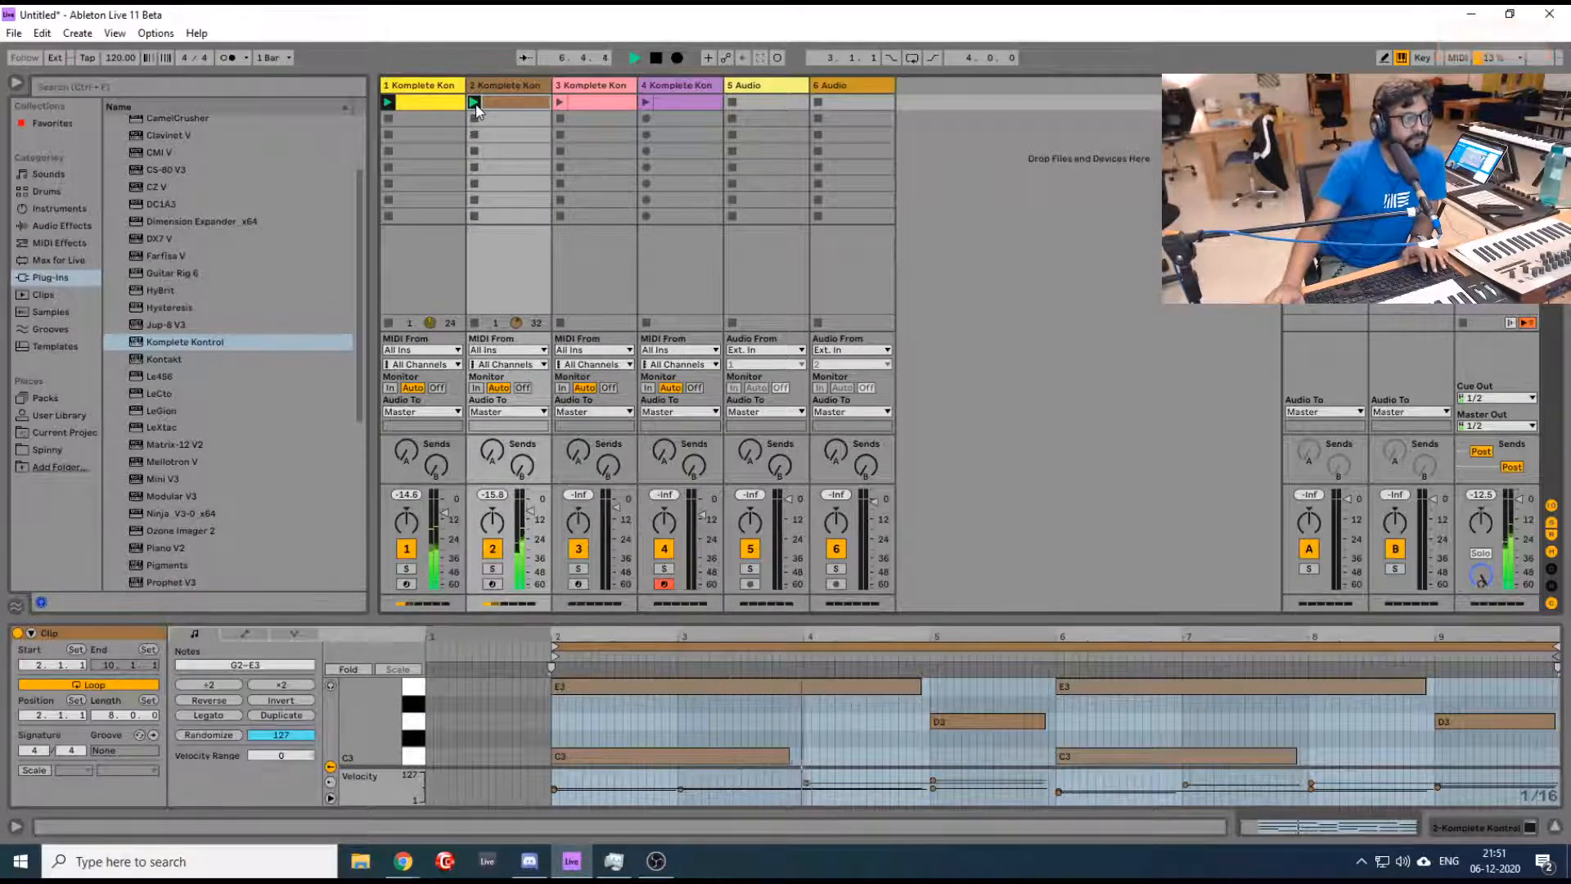
left_click(557, 101)
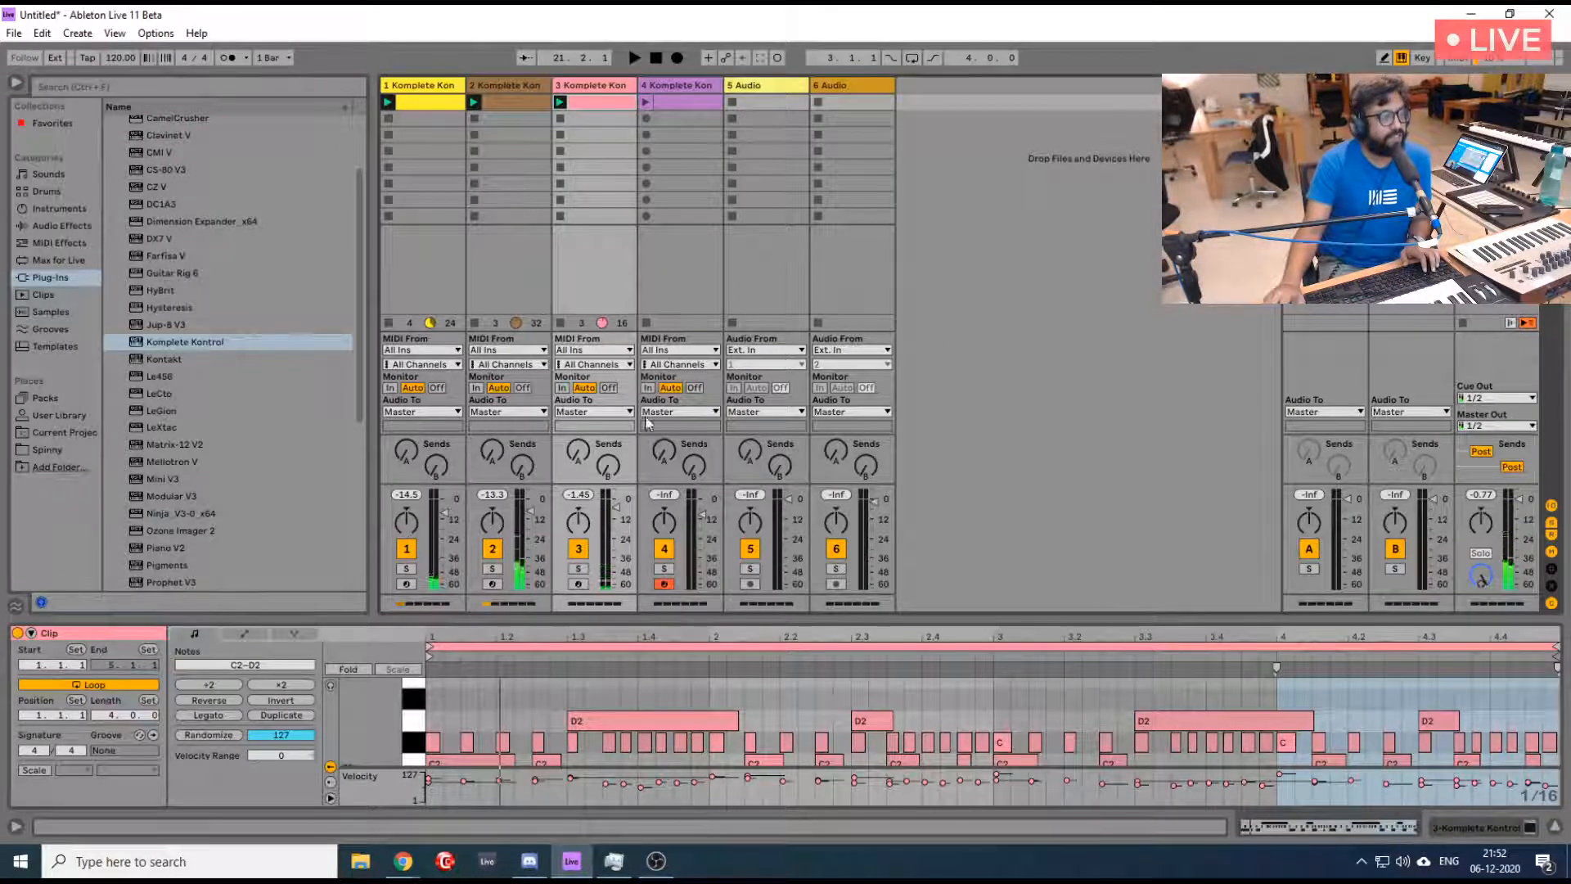
left_click(704, 254)
left_click(700, 100)
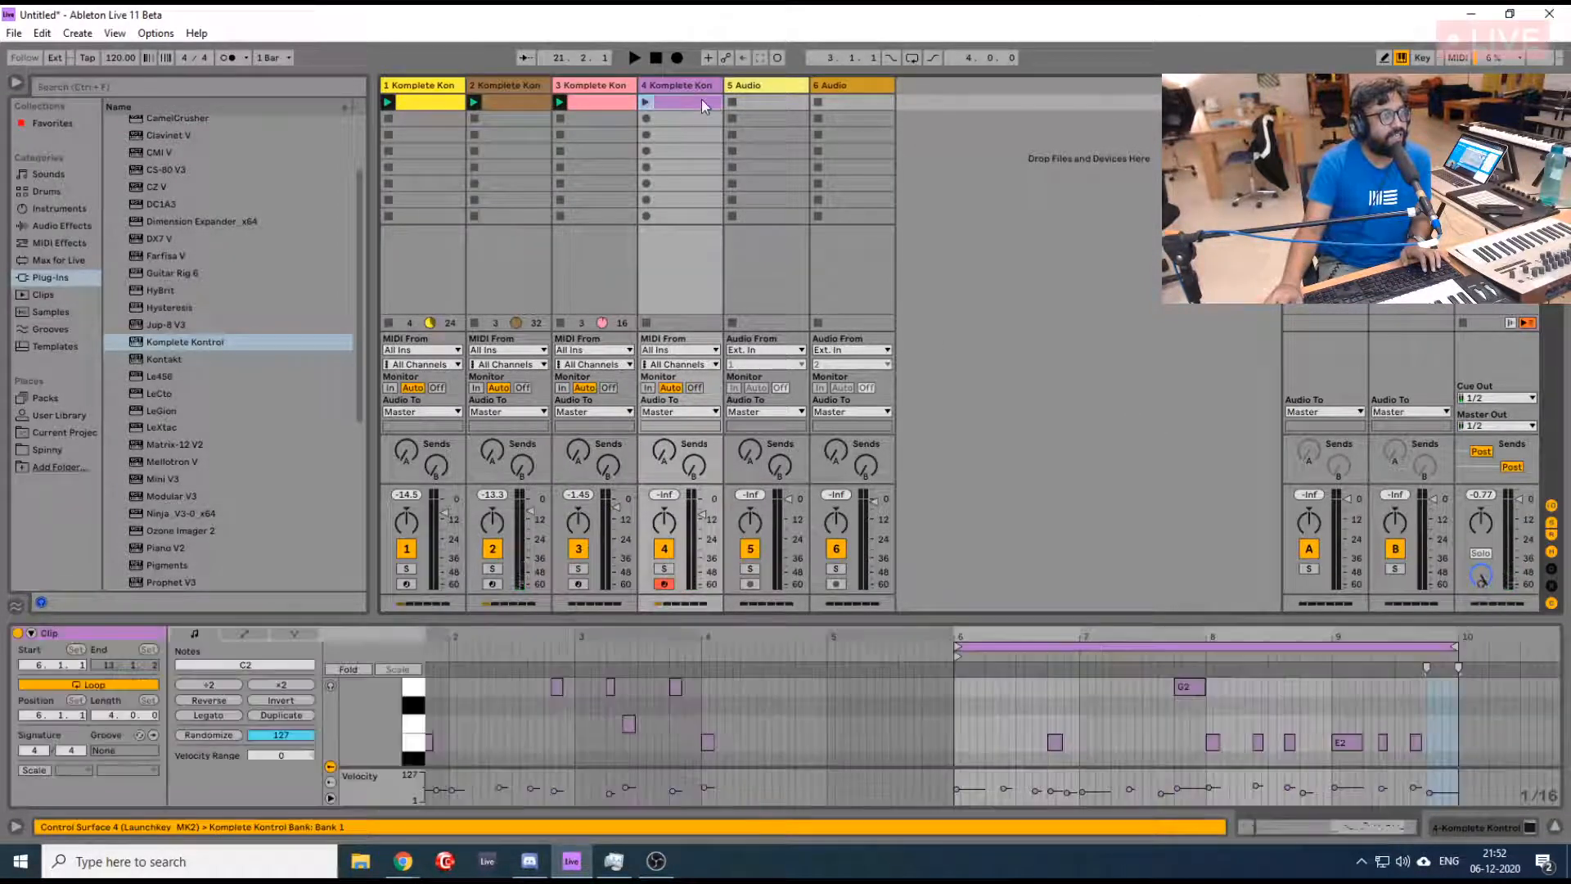
left_click(647, 102)
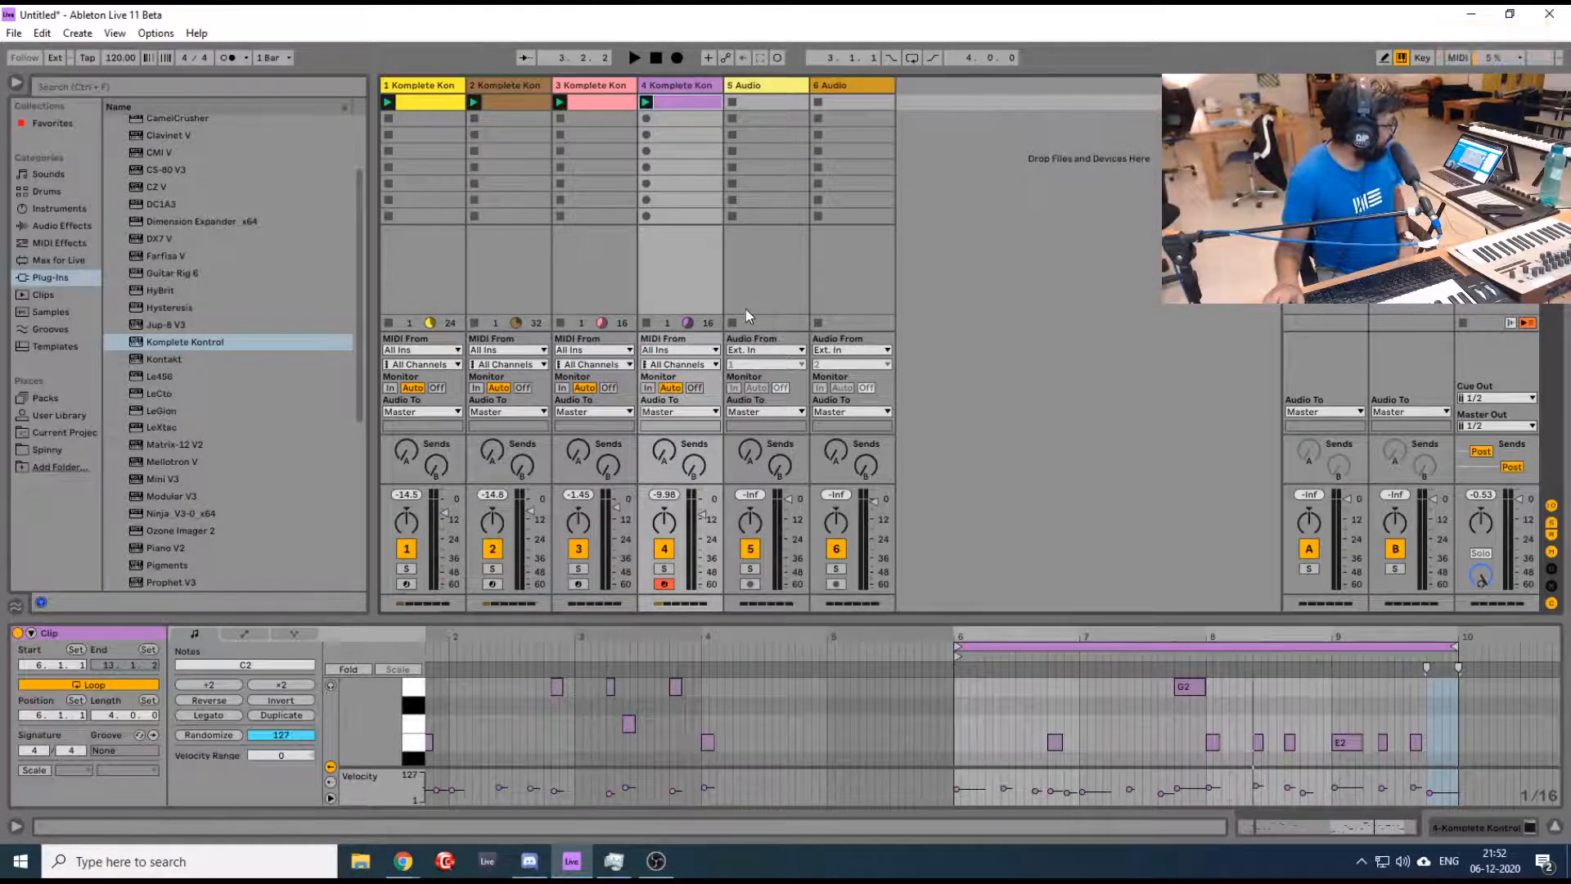
- Insert a new MIDI track directly after track 4
left_click(496, 87)
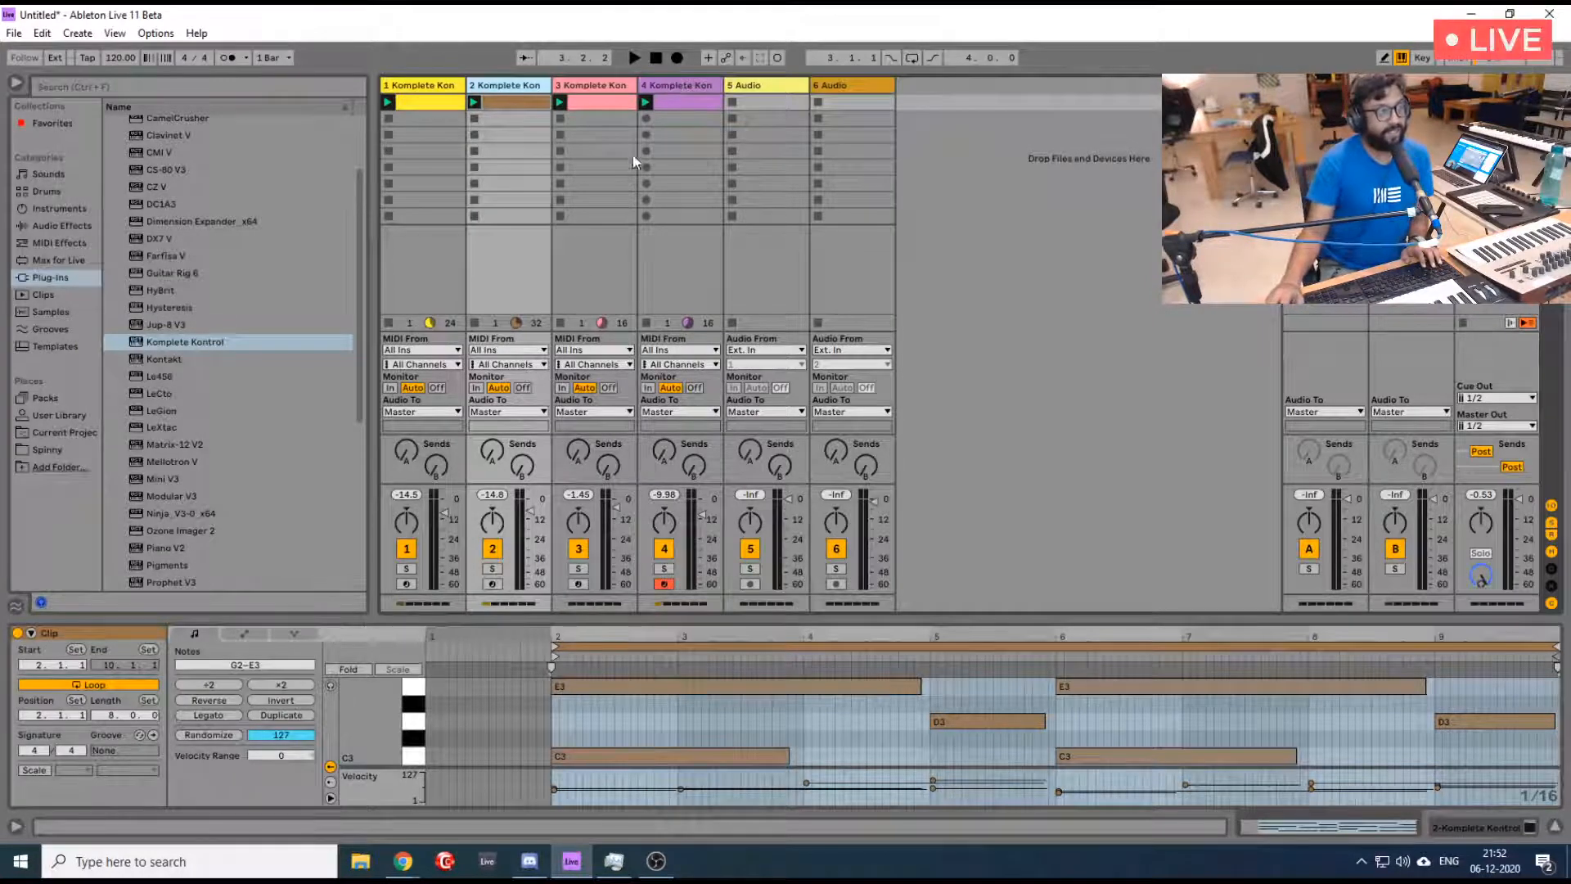
left_click(677, 85)
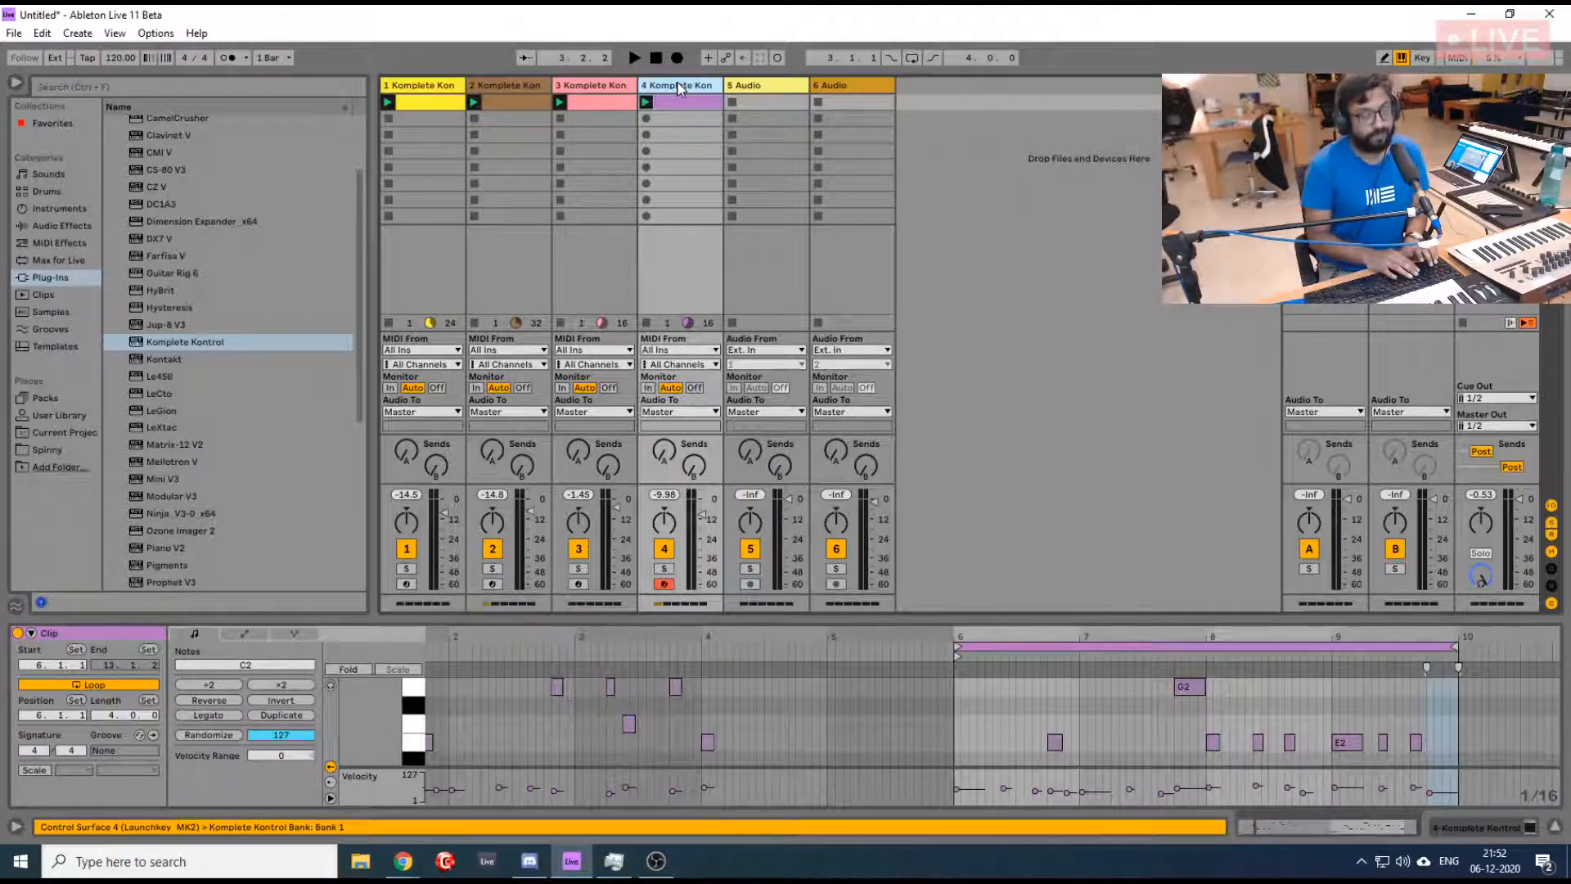
key("ctrl+shift+t")
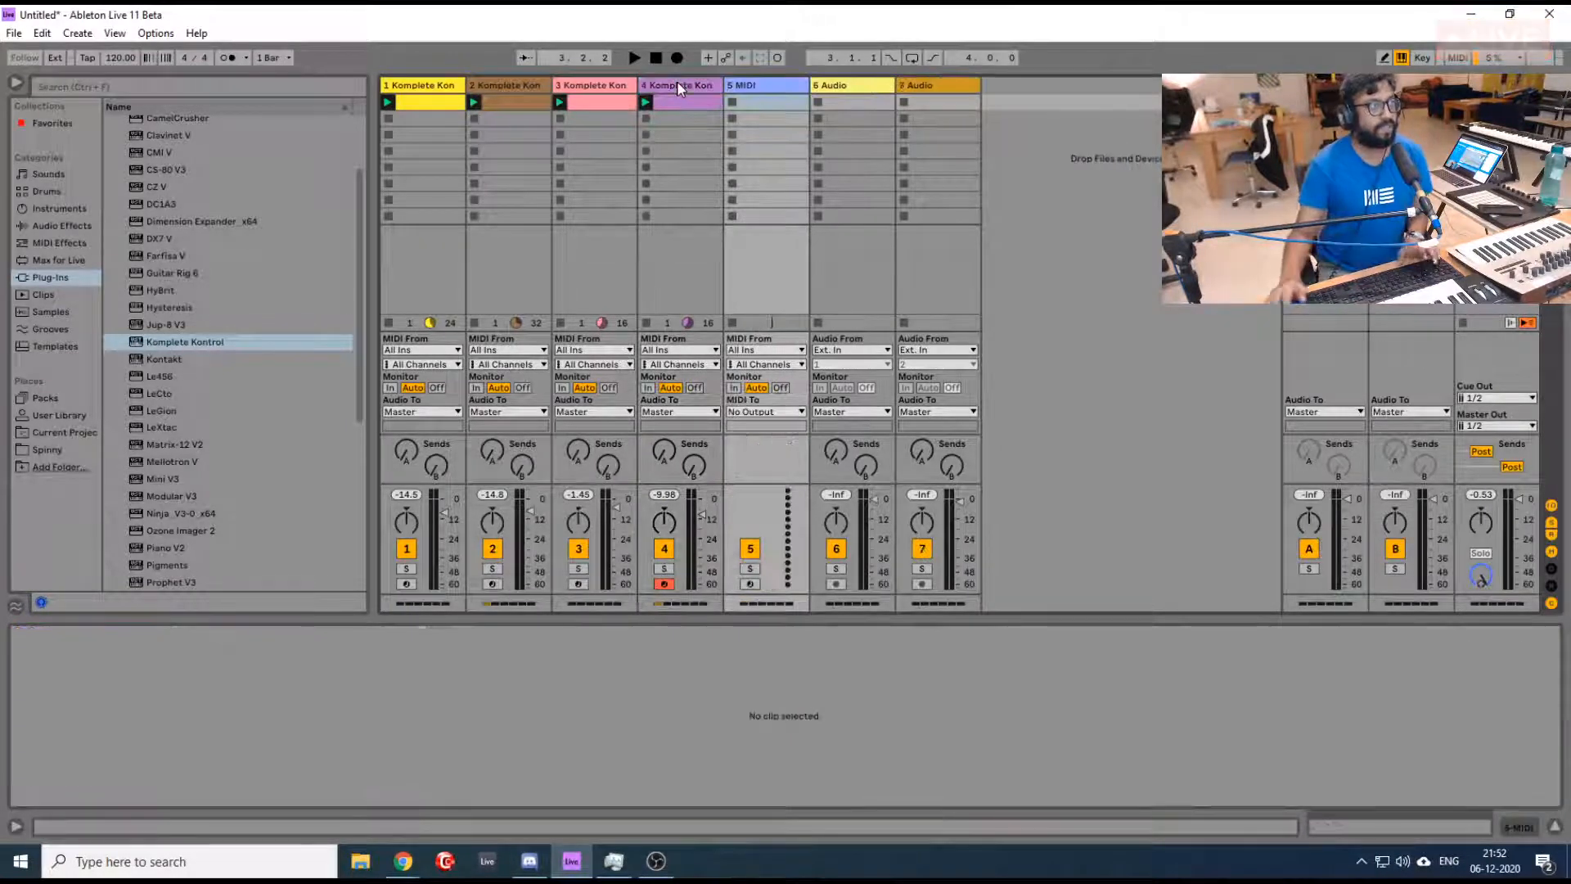
- Switch to Chrome and open the u-he Tyrell N6 link from the Share your Free Plugins thread in a new tab
key("alt+Tab")
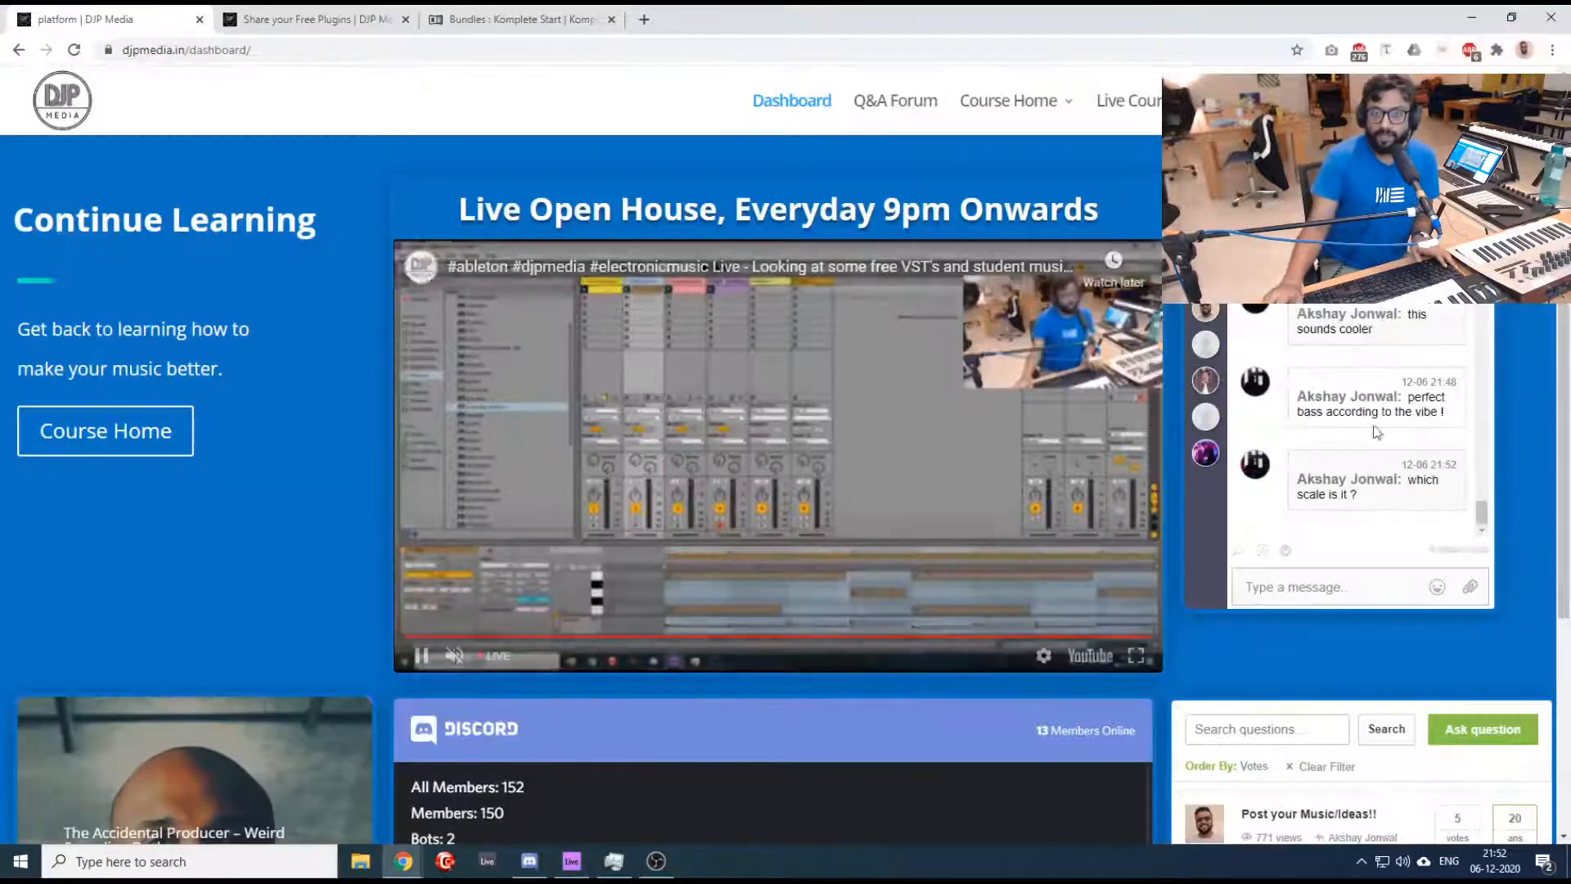
left_click(369, 19)
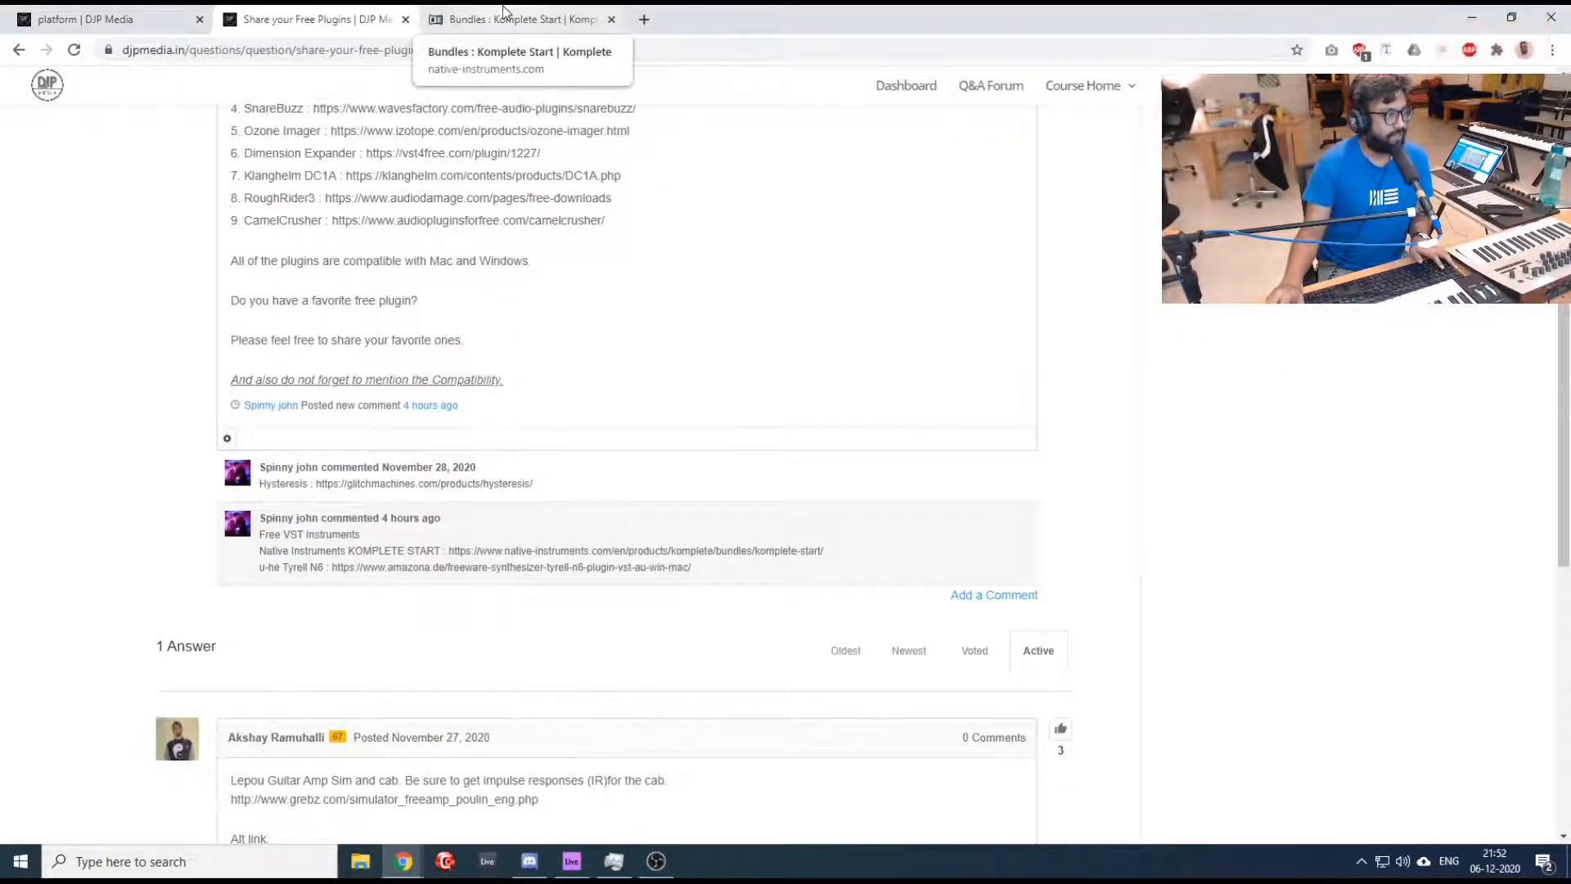
middle_click(422, 567)
left_click(563, 13)
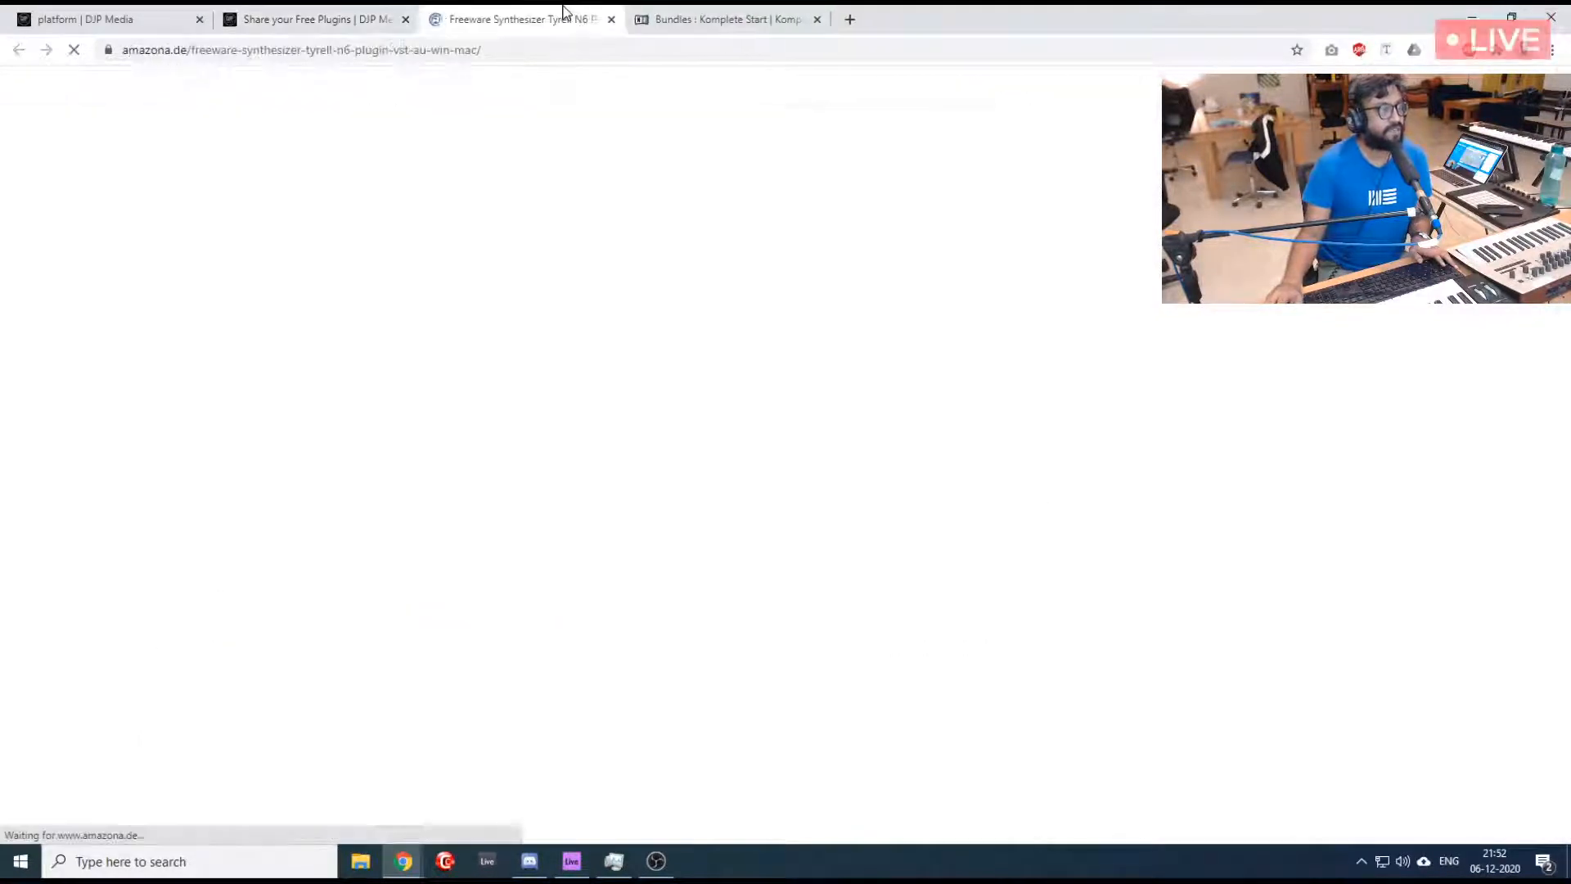
- Look through the Tyrell N6 freeware synthesizer article and dismiss the translation prompt
scroll(303, 311, "down", 3)
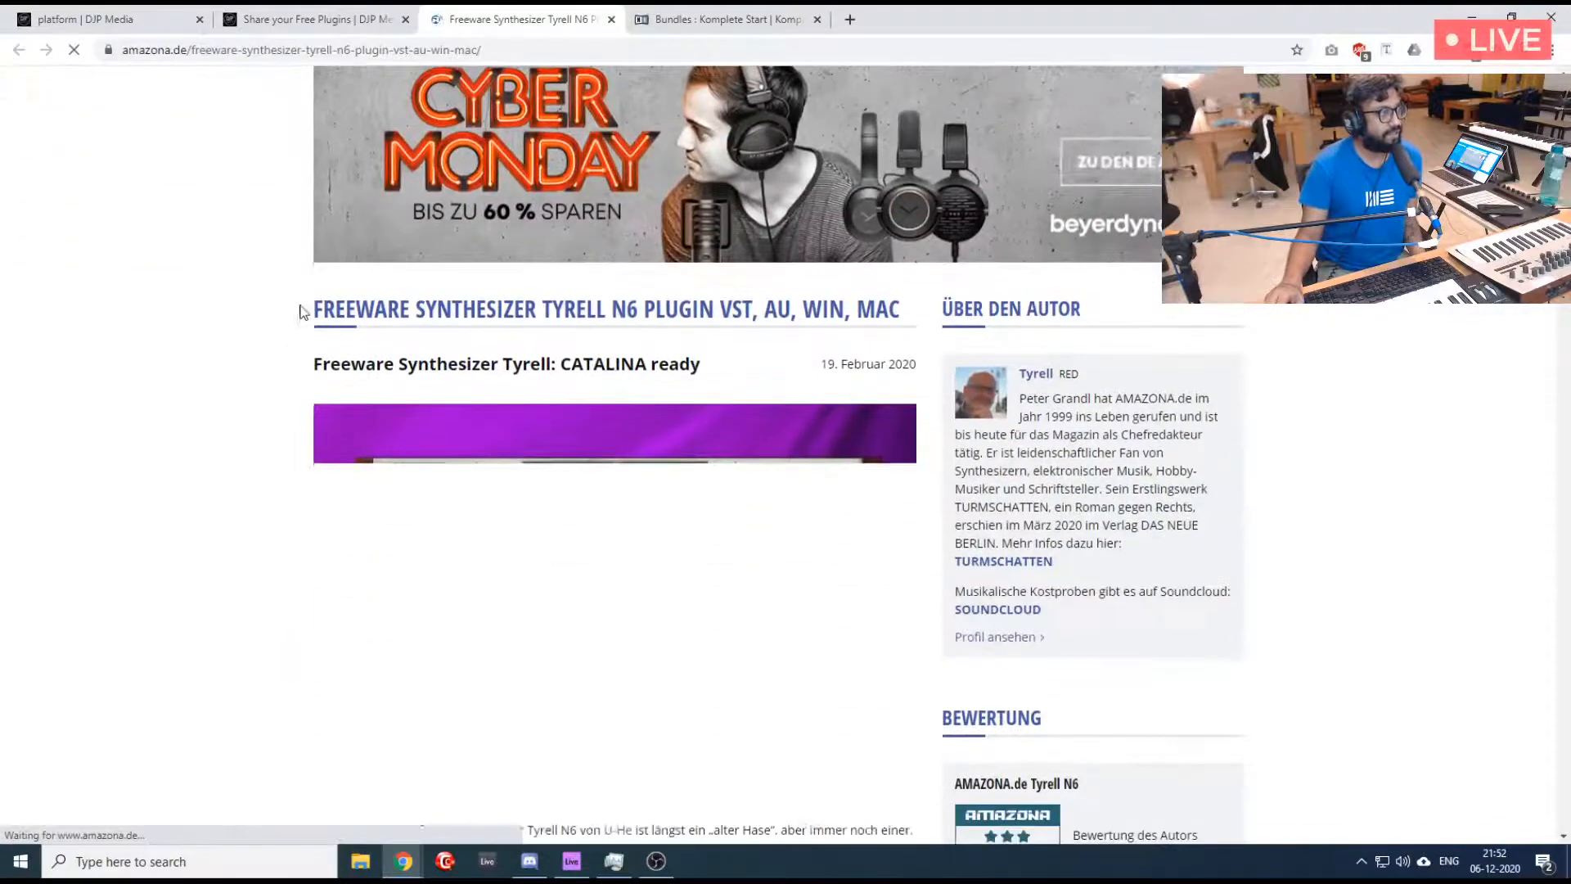
scroll(279, 309, "down", 3)
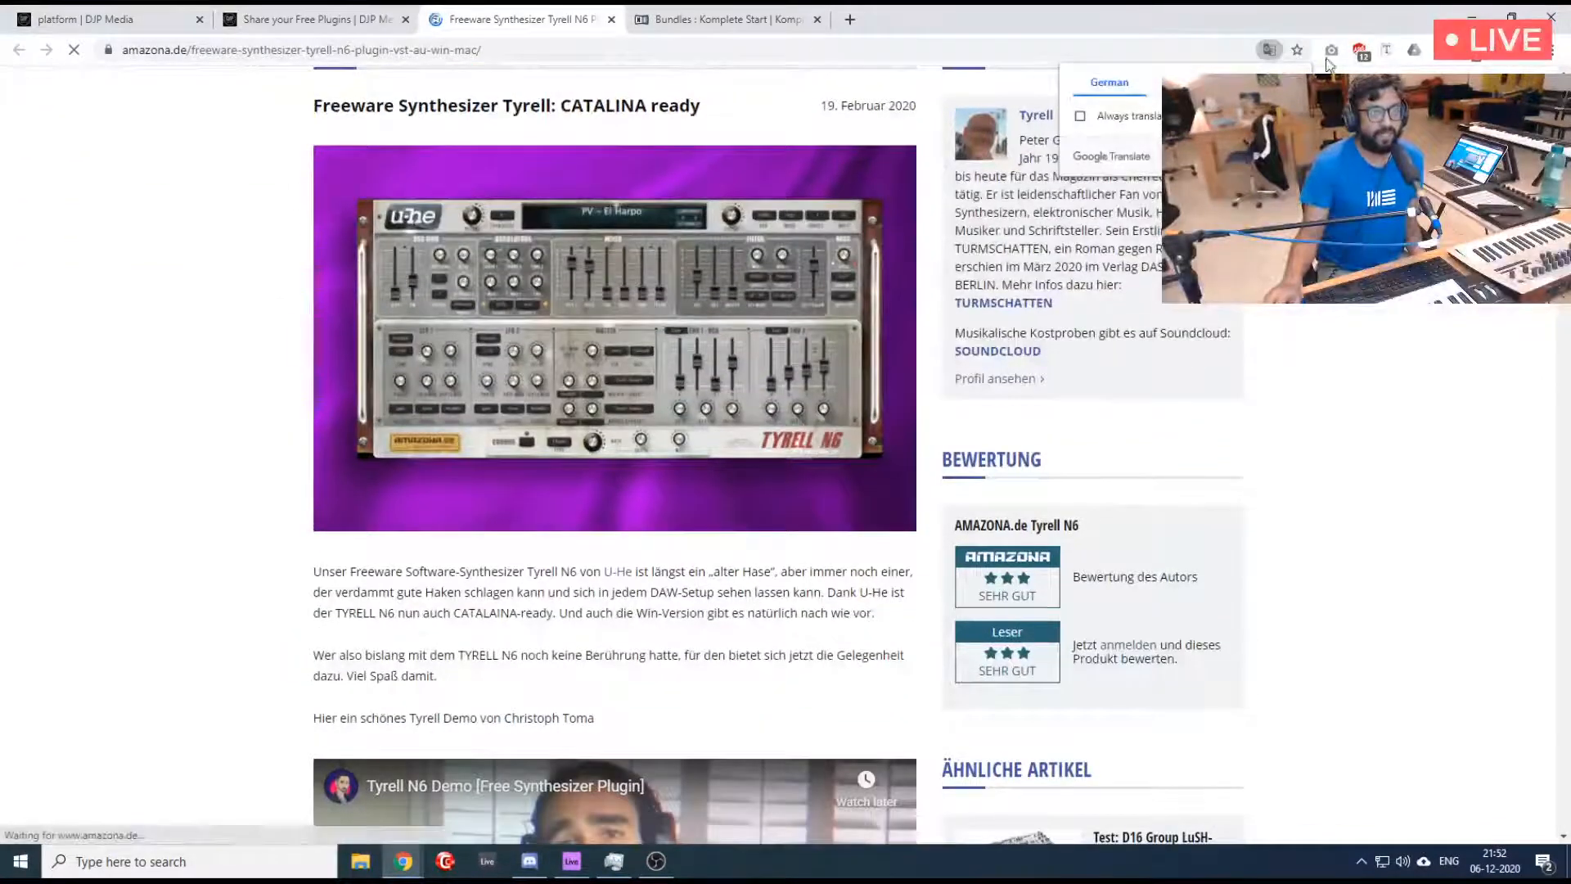
left_click(1294, 83)
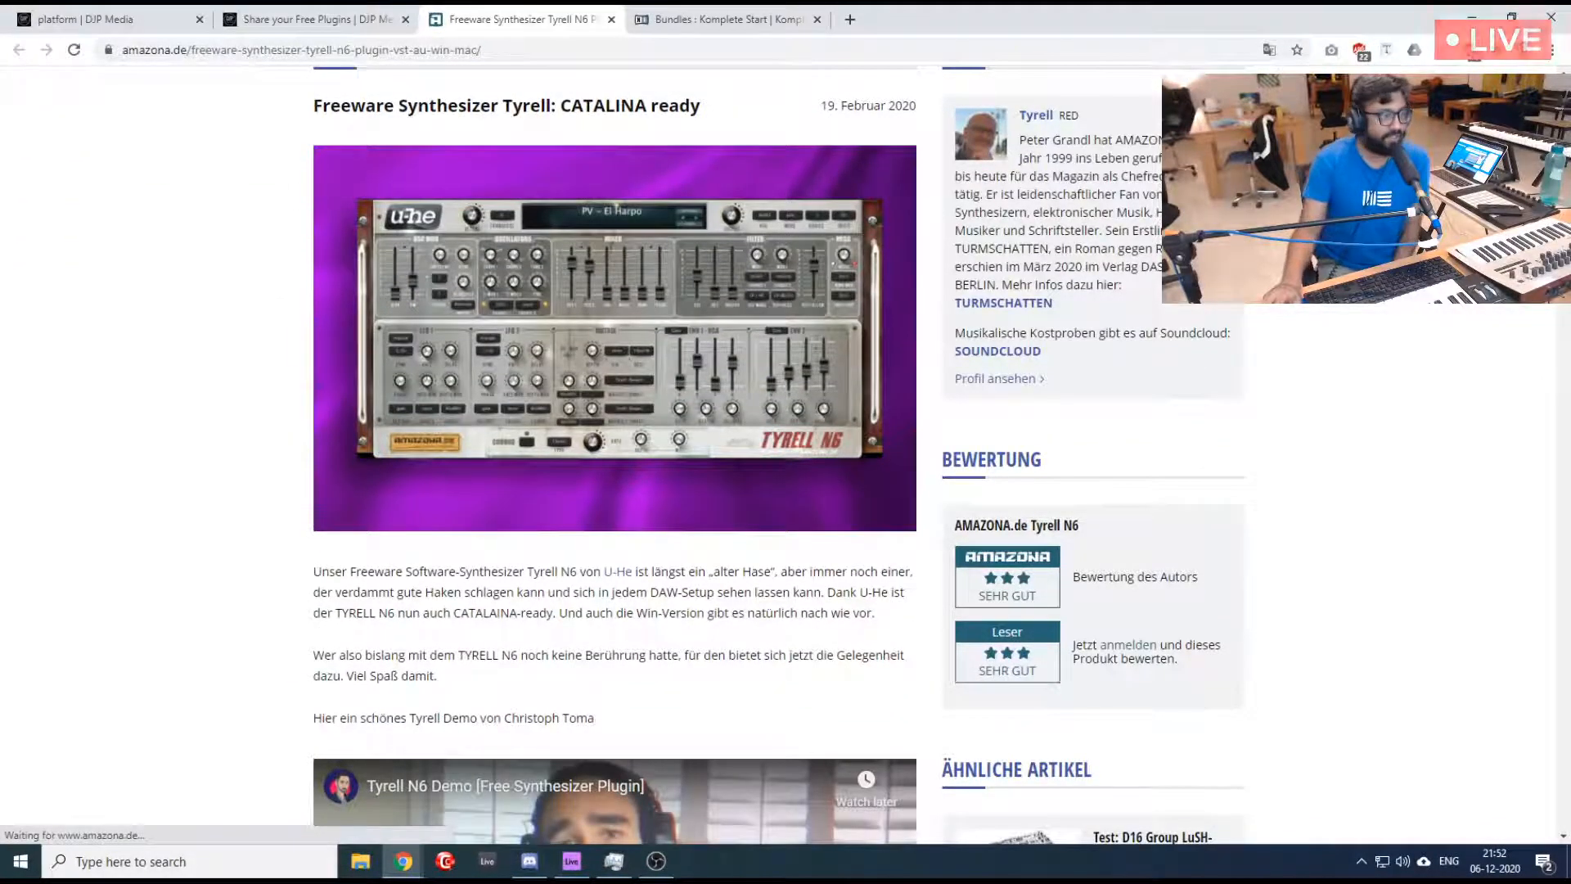
scroll(648, 416, "down", 2)
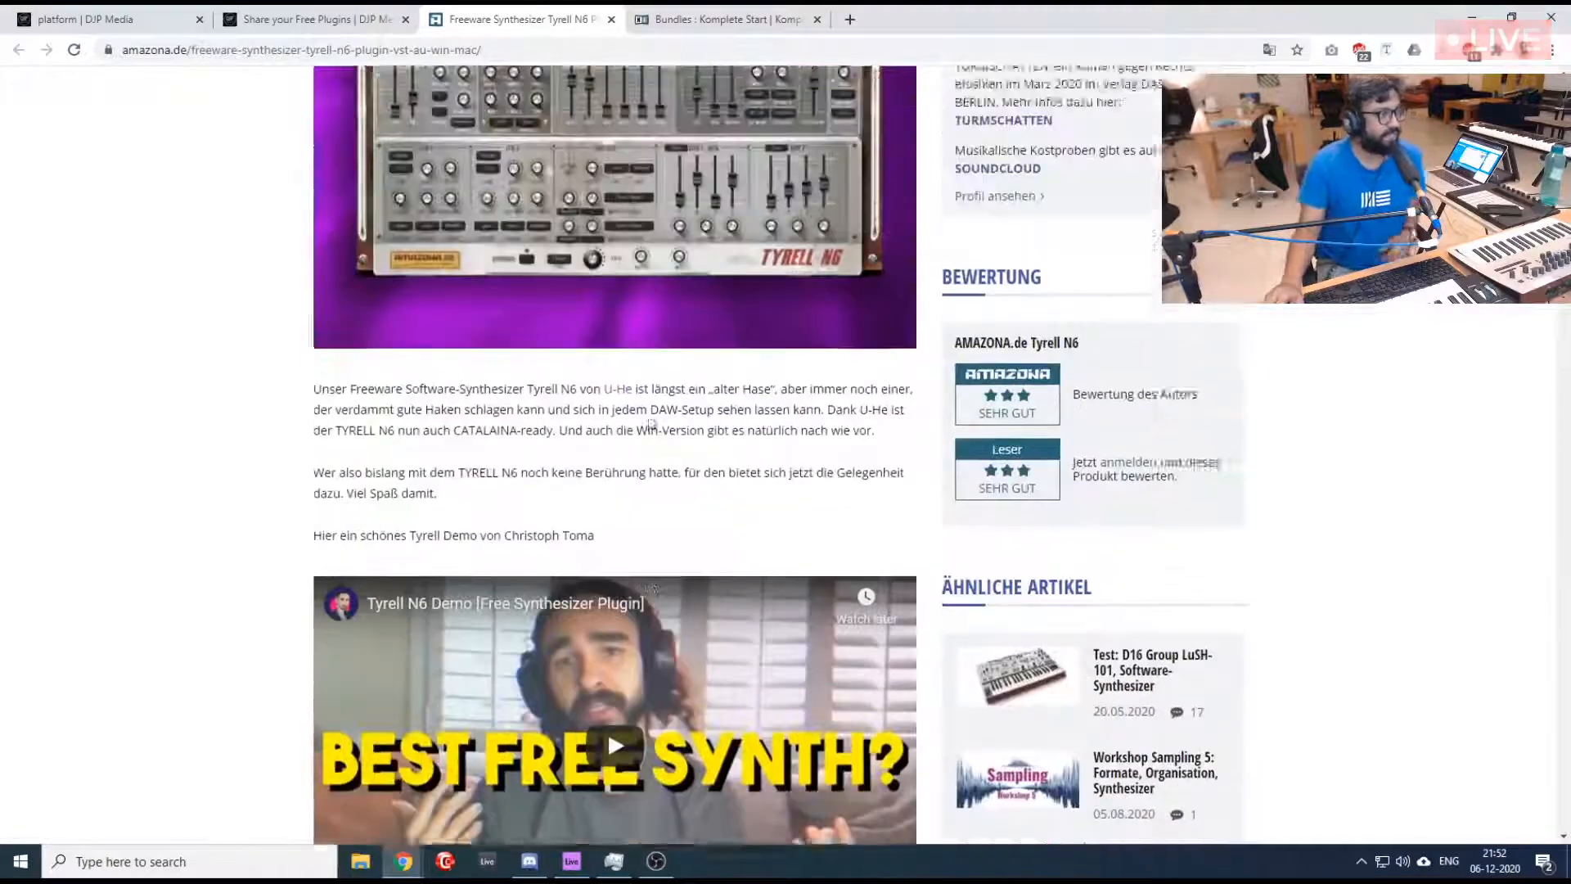
scroll(648, 422, "up", 6)
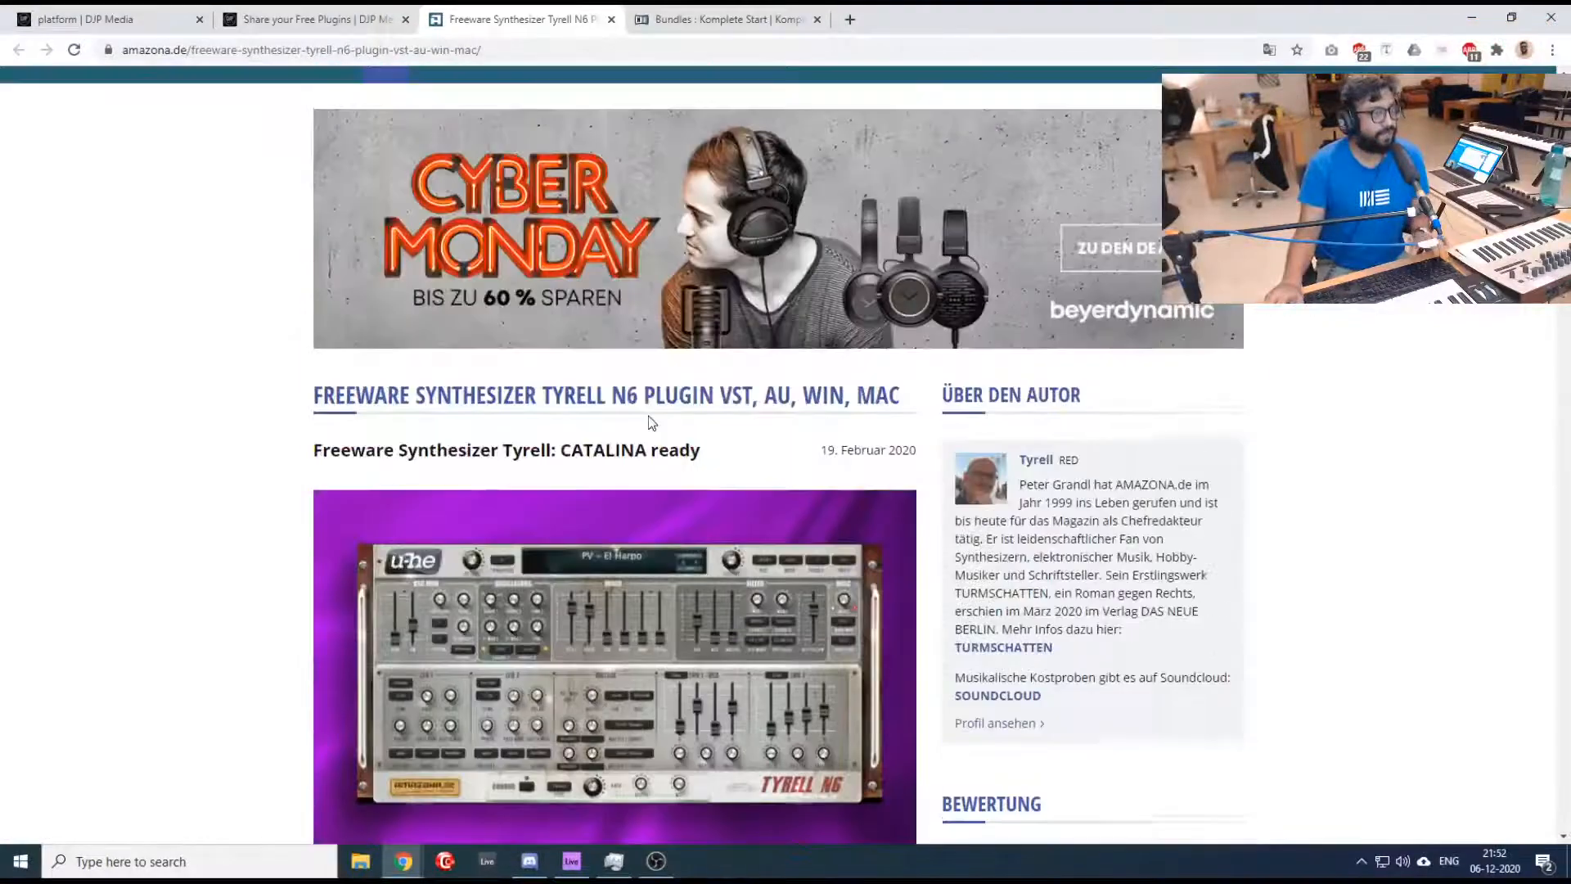
- Check the forum thread, Komplete Start and dashboard pages and return to the Tyrell N6 article
left_click(276, 11)
left_click(516, 17)
left_click(736, 18)
left_click(512, 16)
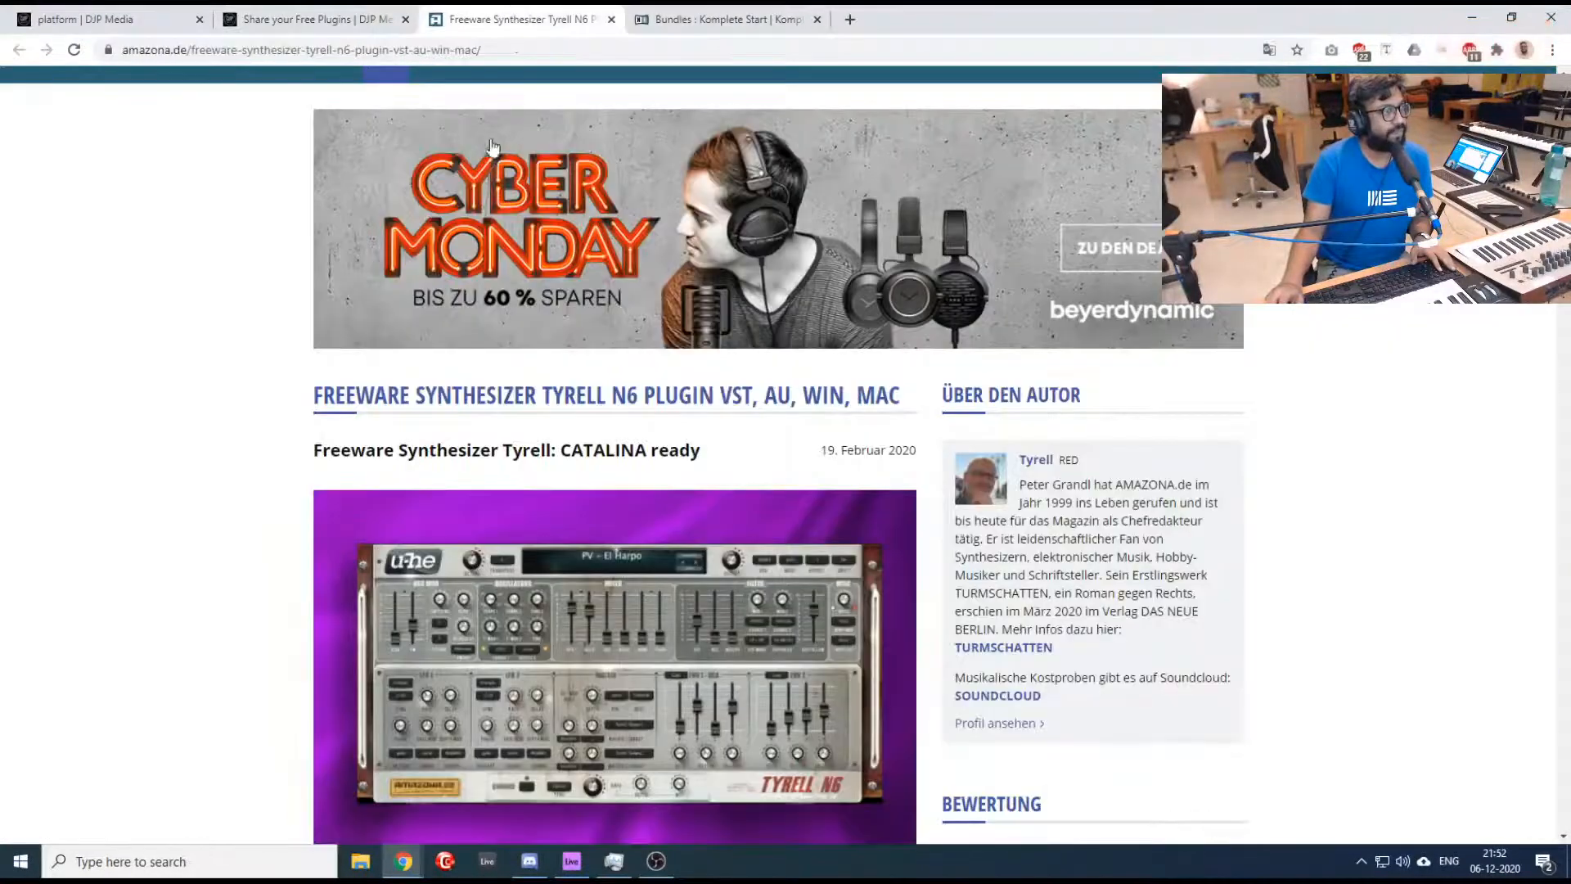
left_click(106, 18)
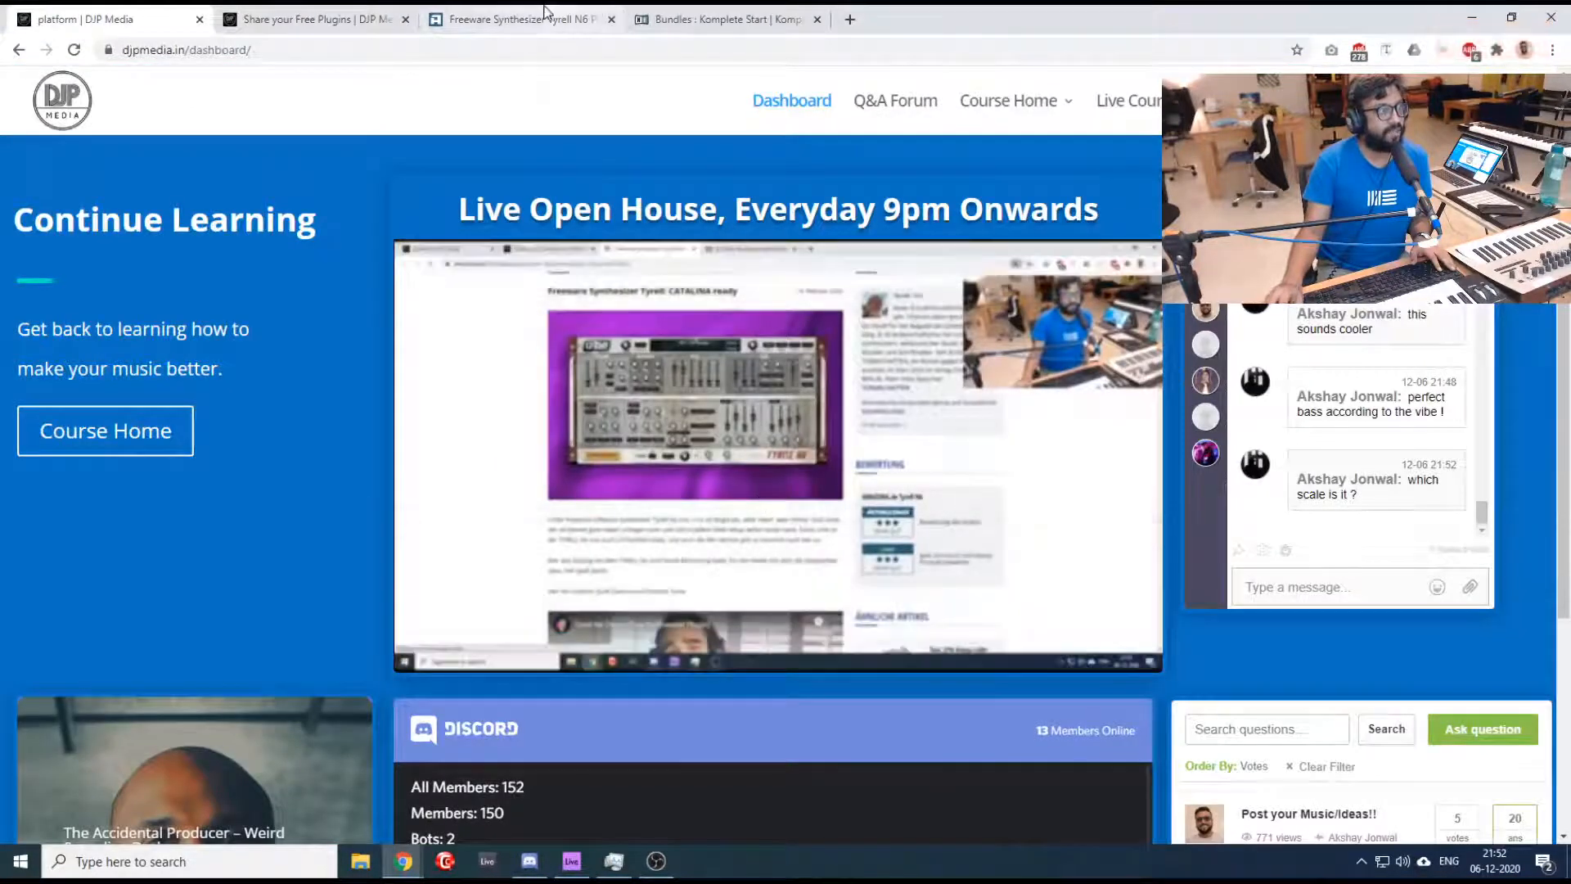
left_click(544, 15)
- Switch to Ableton Live and load the u-he TyrellN6 VST3 instrument onto MIDI track 5
left_click(575, 864)
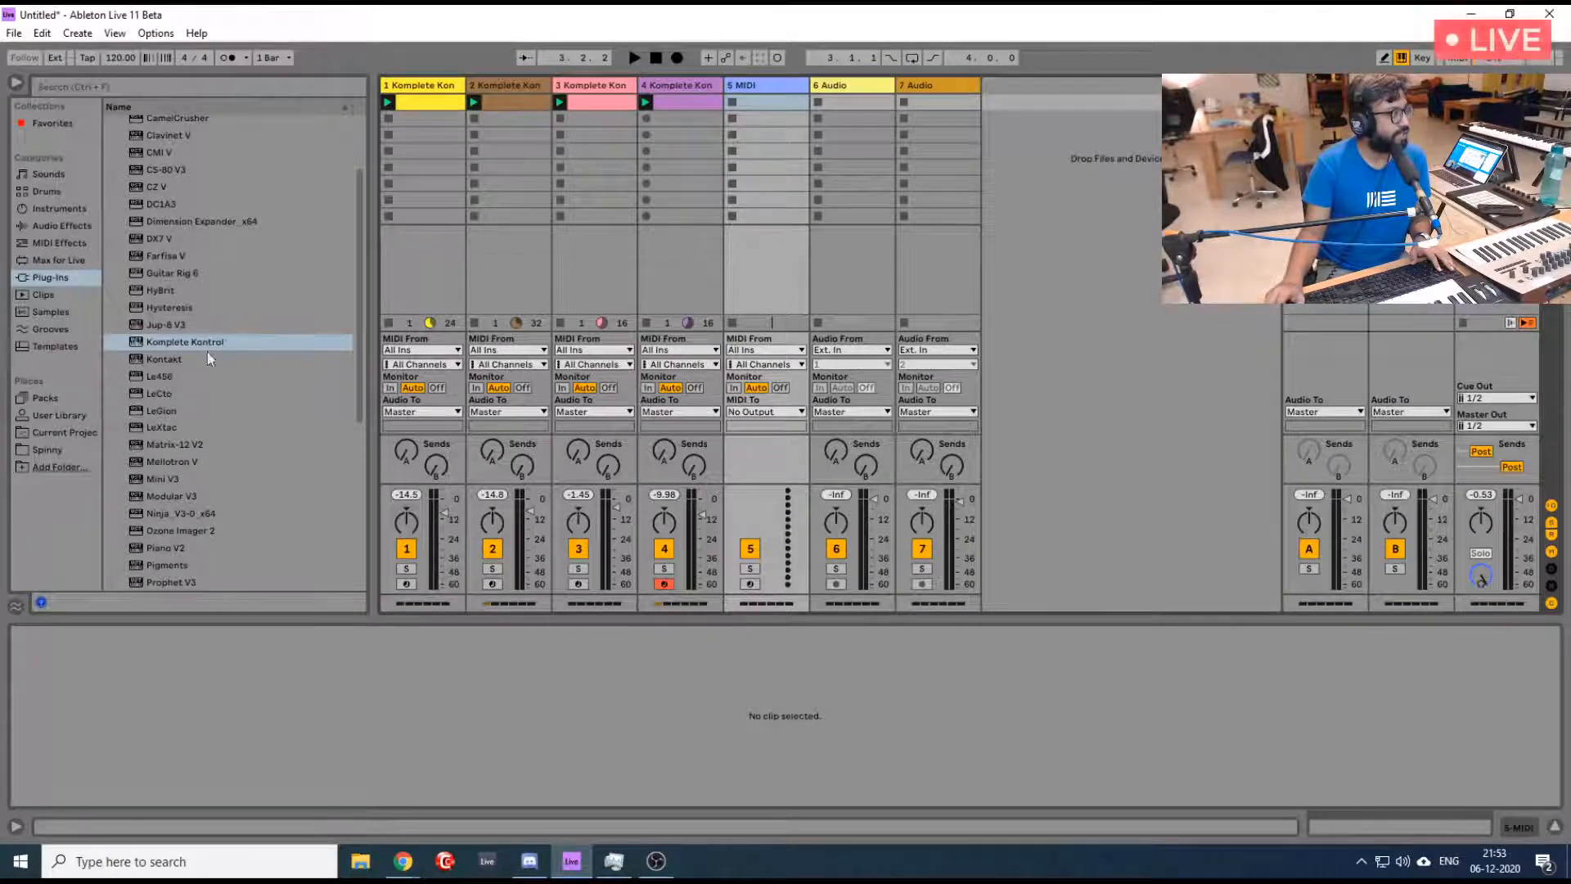
scroll(230, 401, "down", 3)
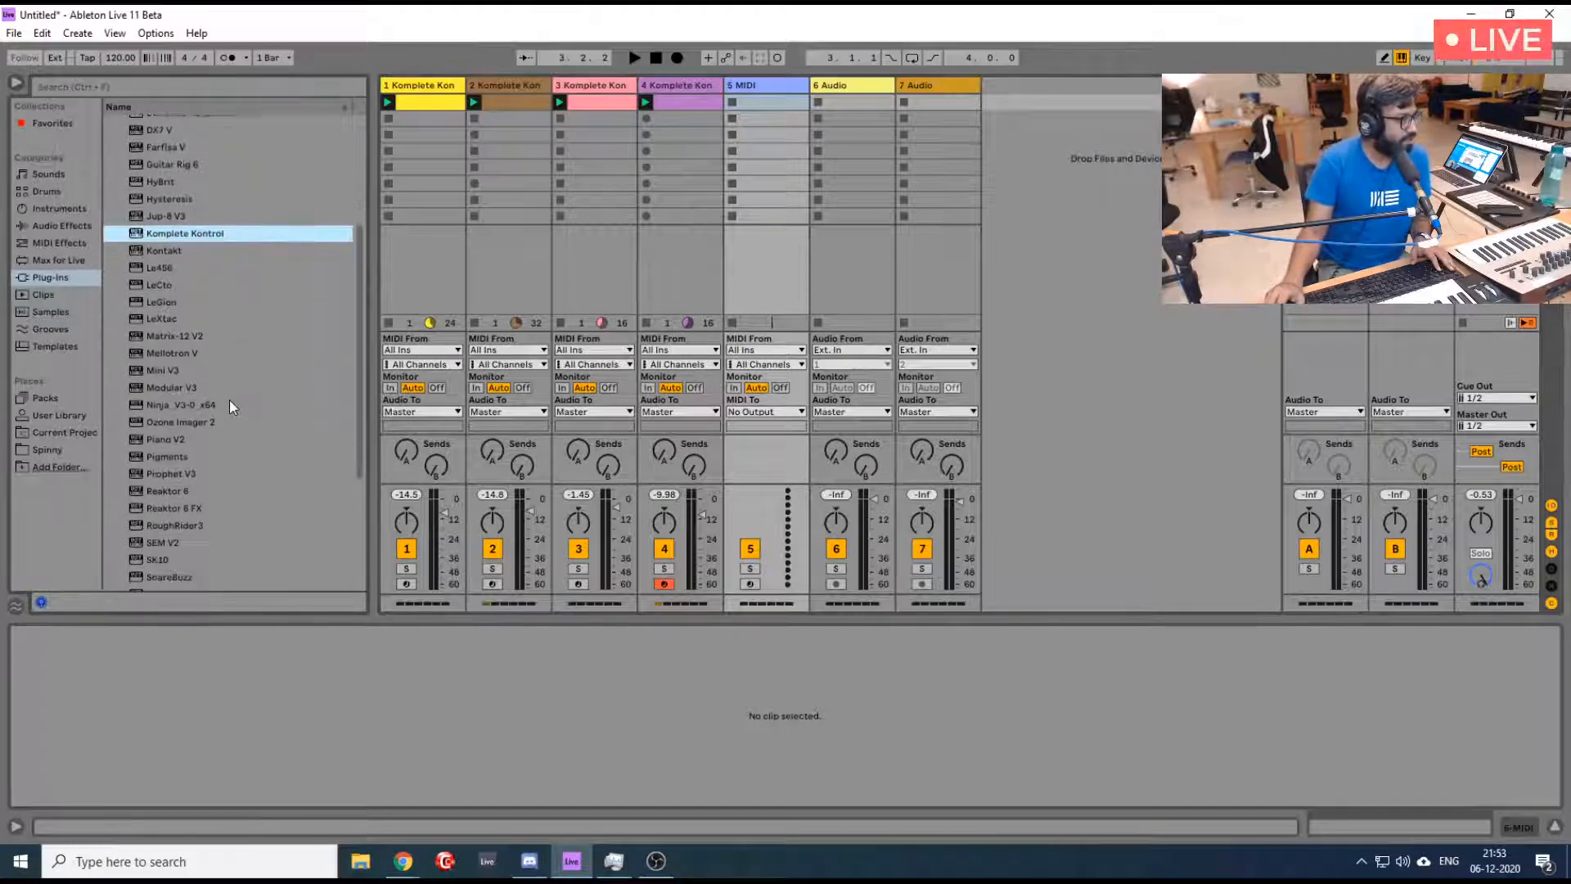
scroll(230, 401, "down", 5)
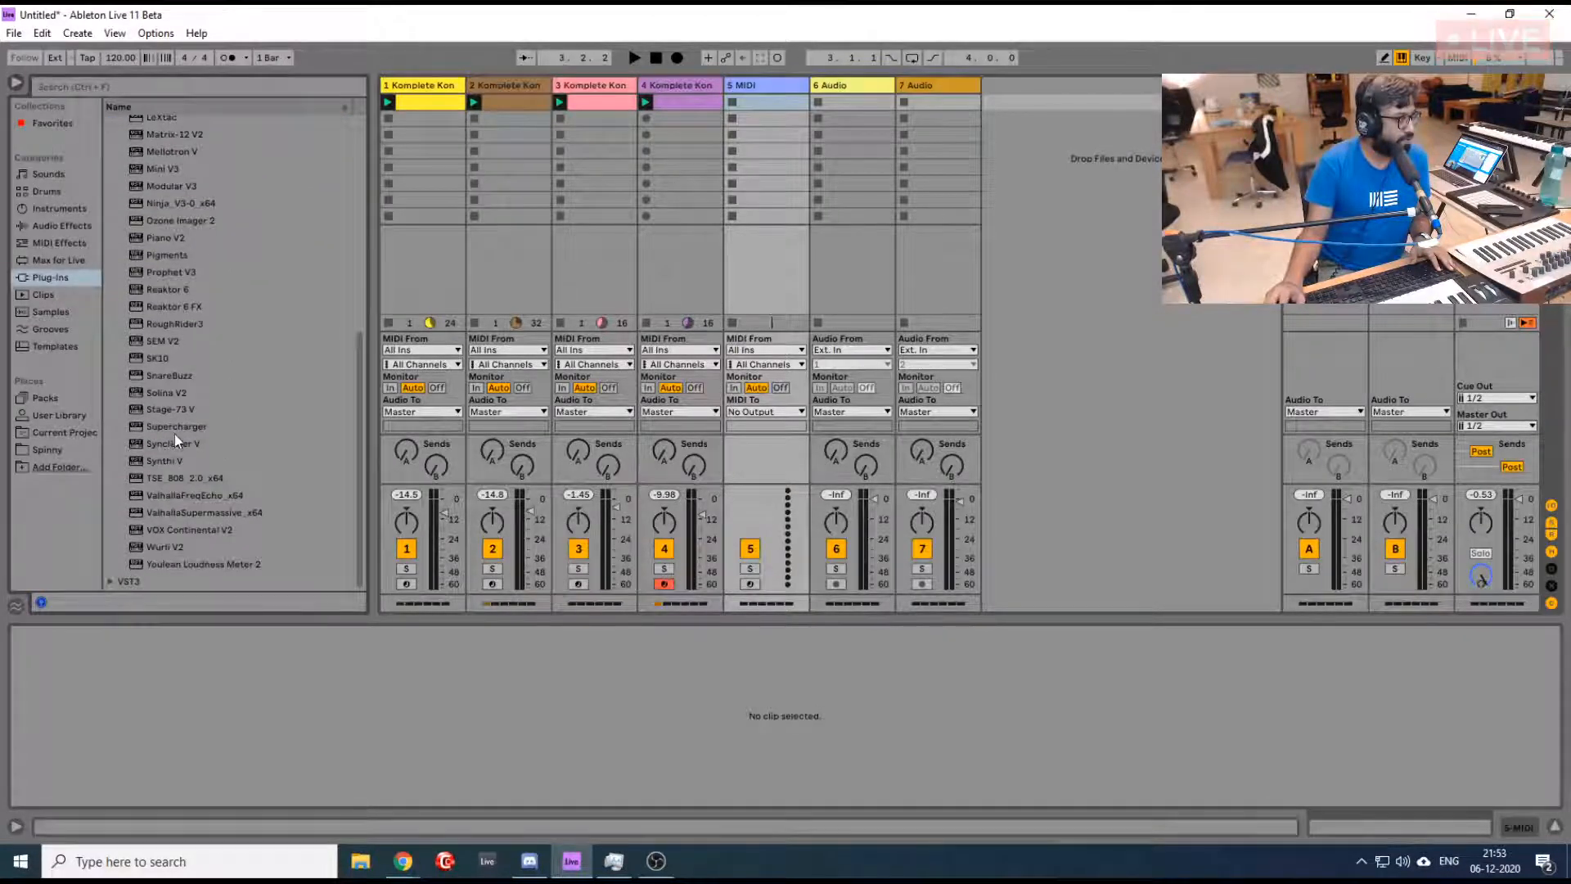
left_click(115, 580)
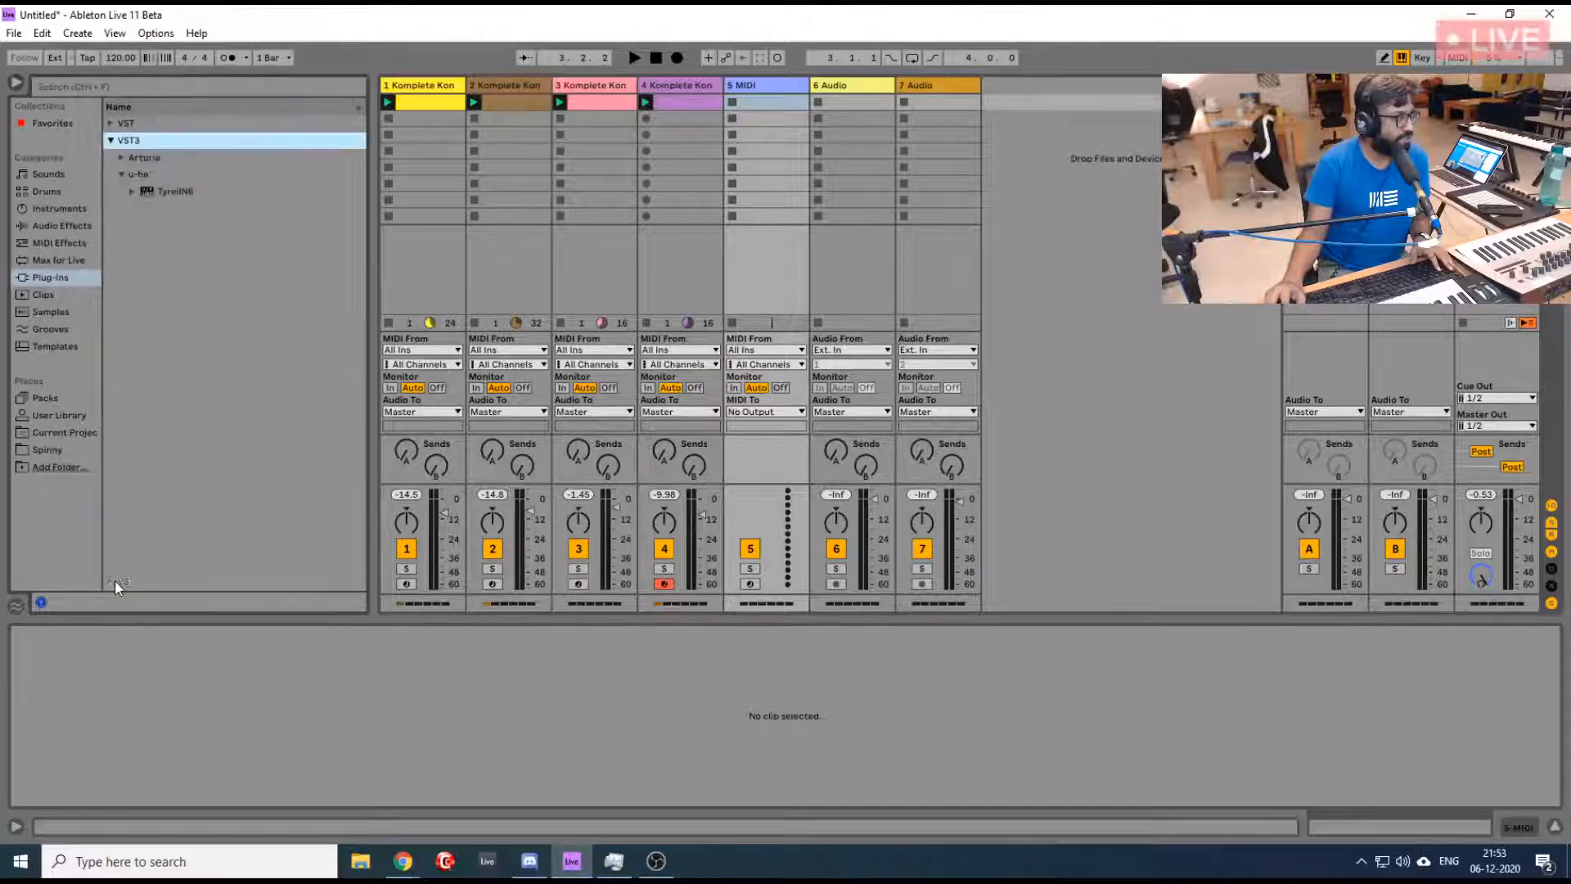
left_click(165, 192)
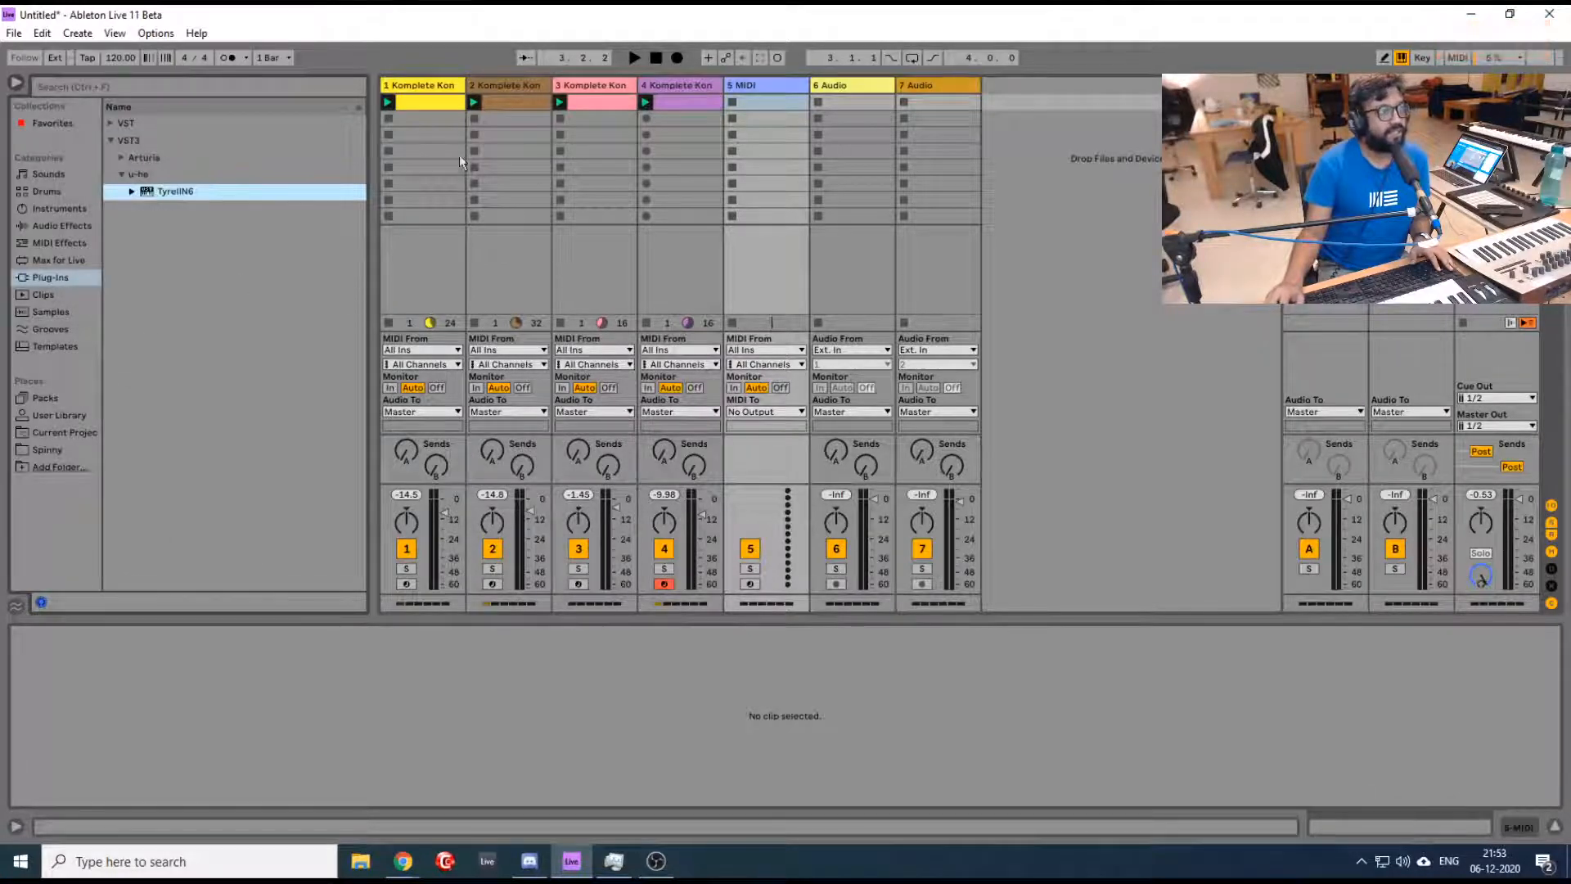
left_click_drag(747, 116, 748, 115)
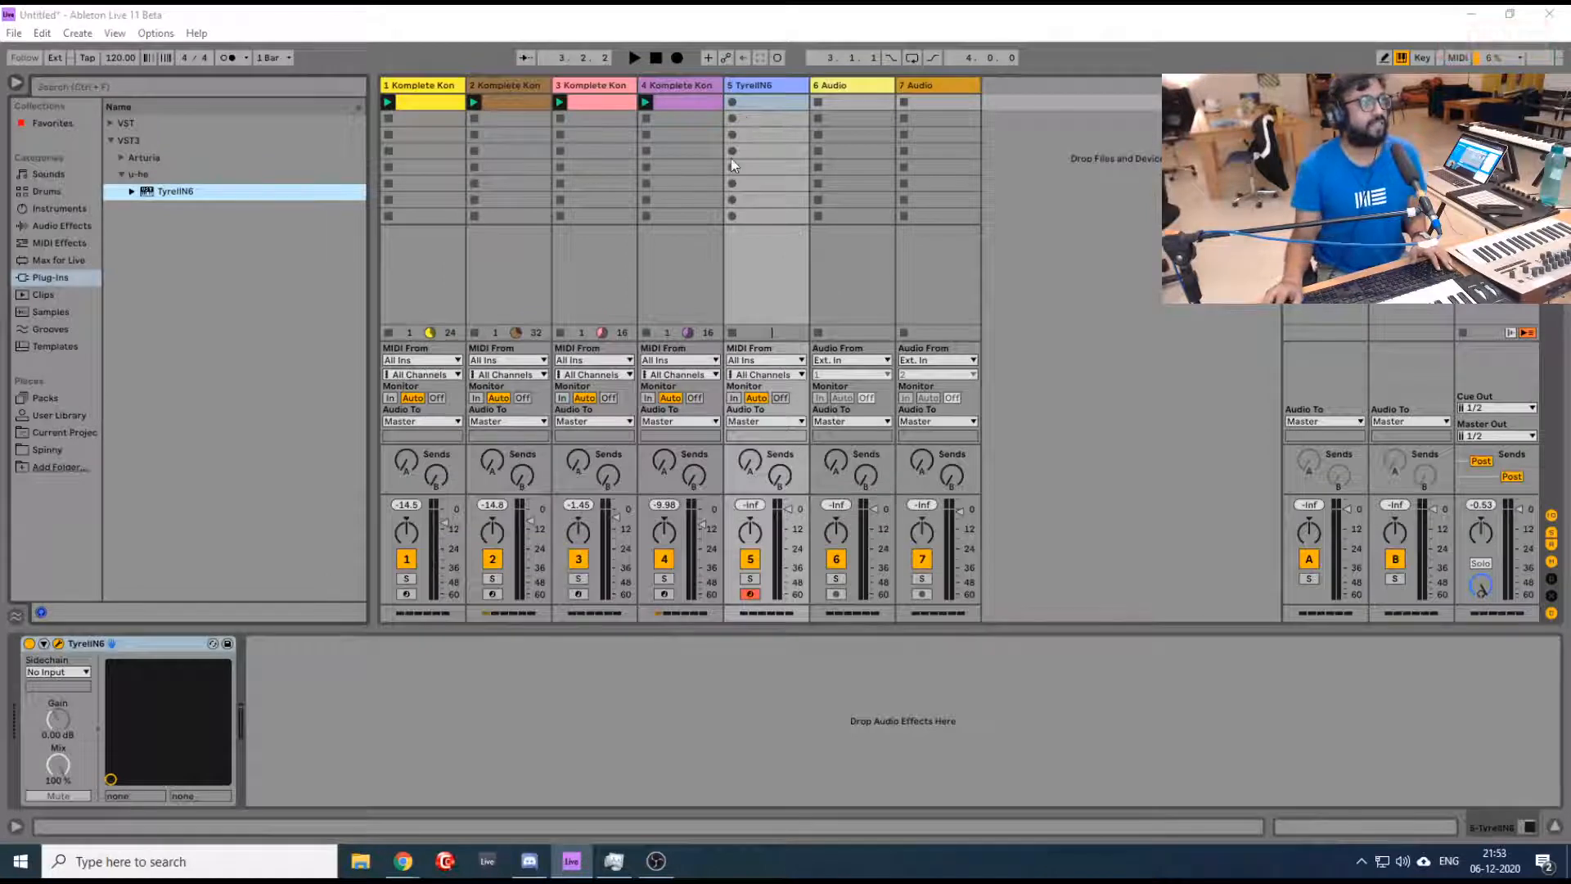
- Copy the MIDI clip from track 2 into the first clip slot of the TyrellN6 track
left_click(526, 100)
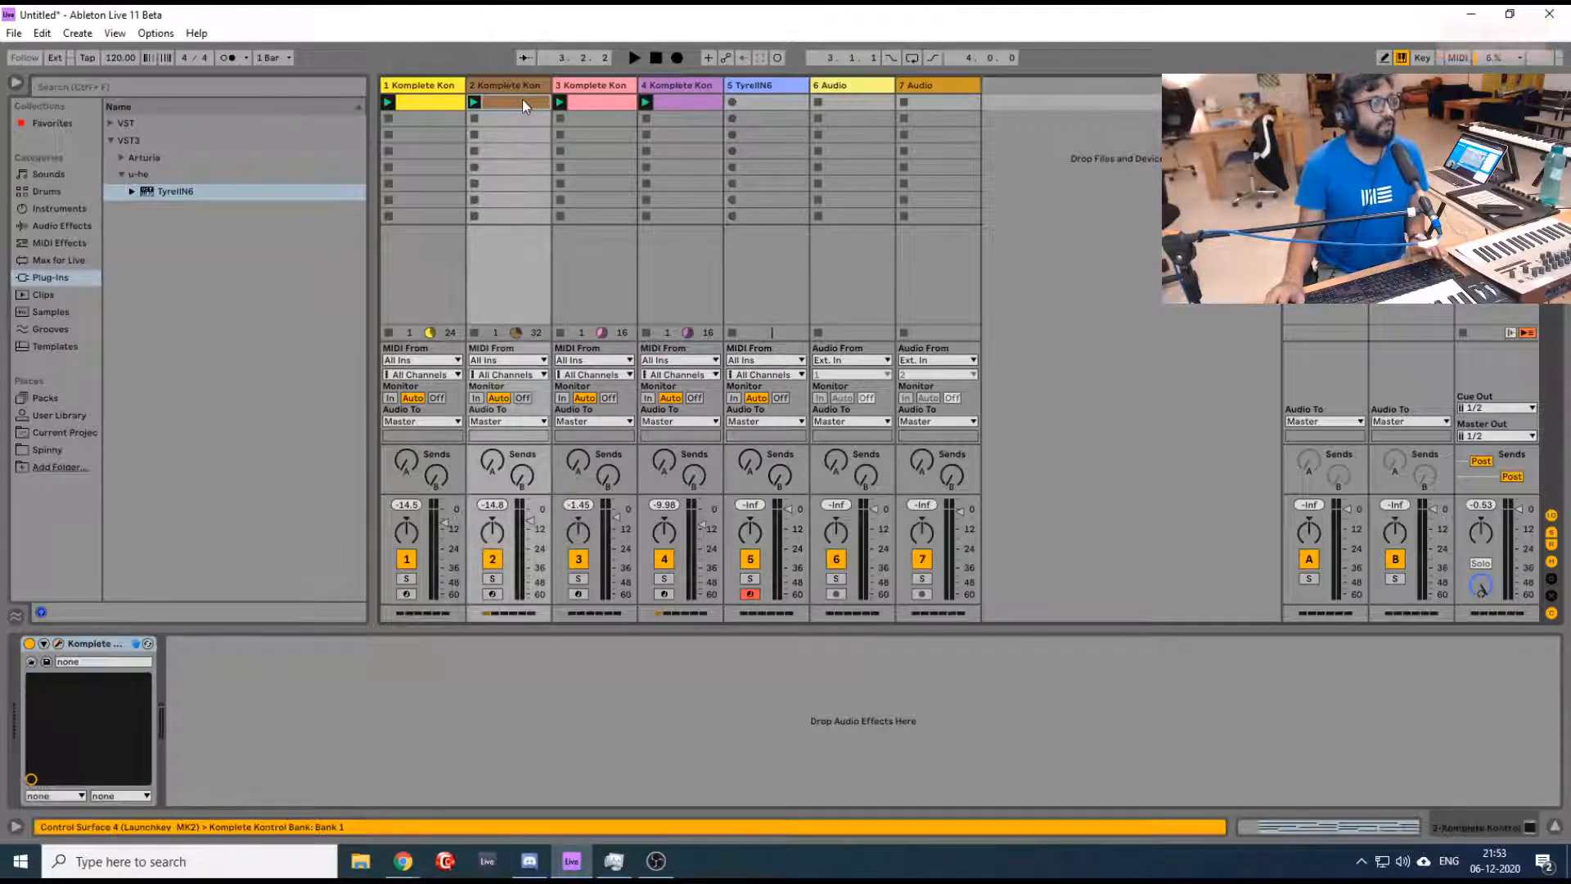
left_click(742, 100)
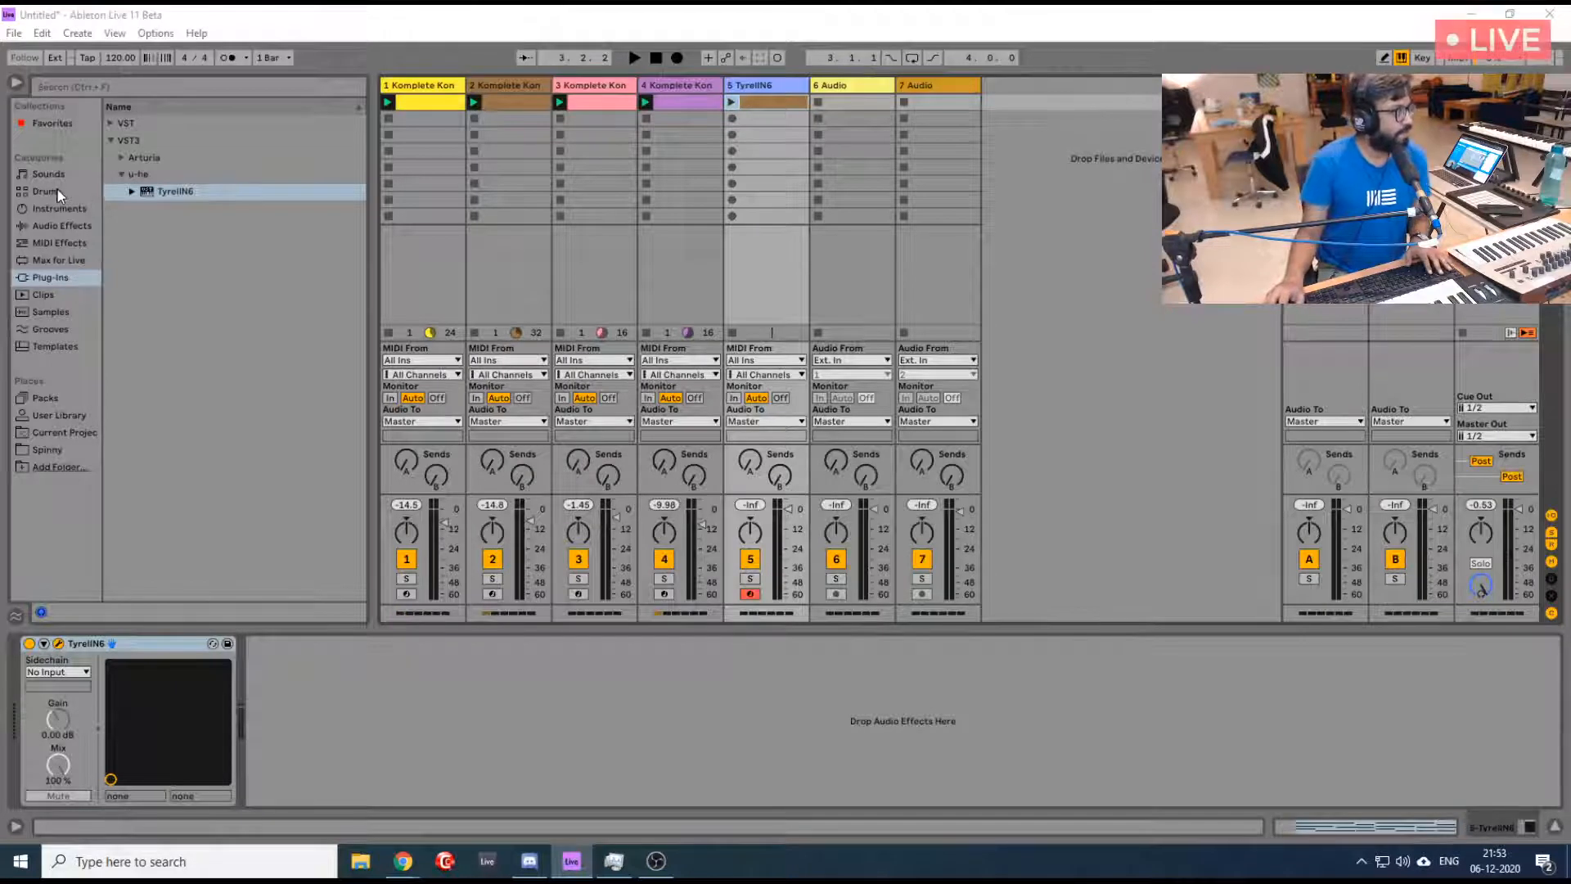
- Add an Arpeggiator MIDI effect before TyrellN6 on track 5 and set its style to Down
left_click(58, 243)
left_click_drag(178, 125, 494, 115)
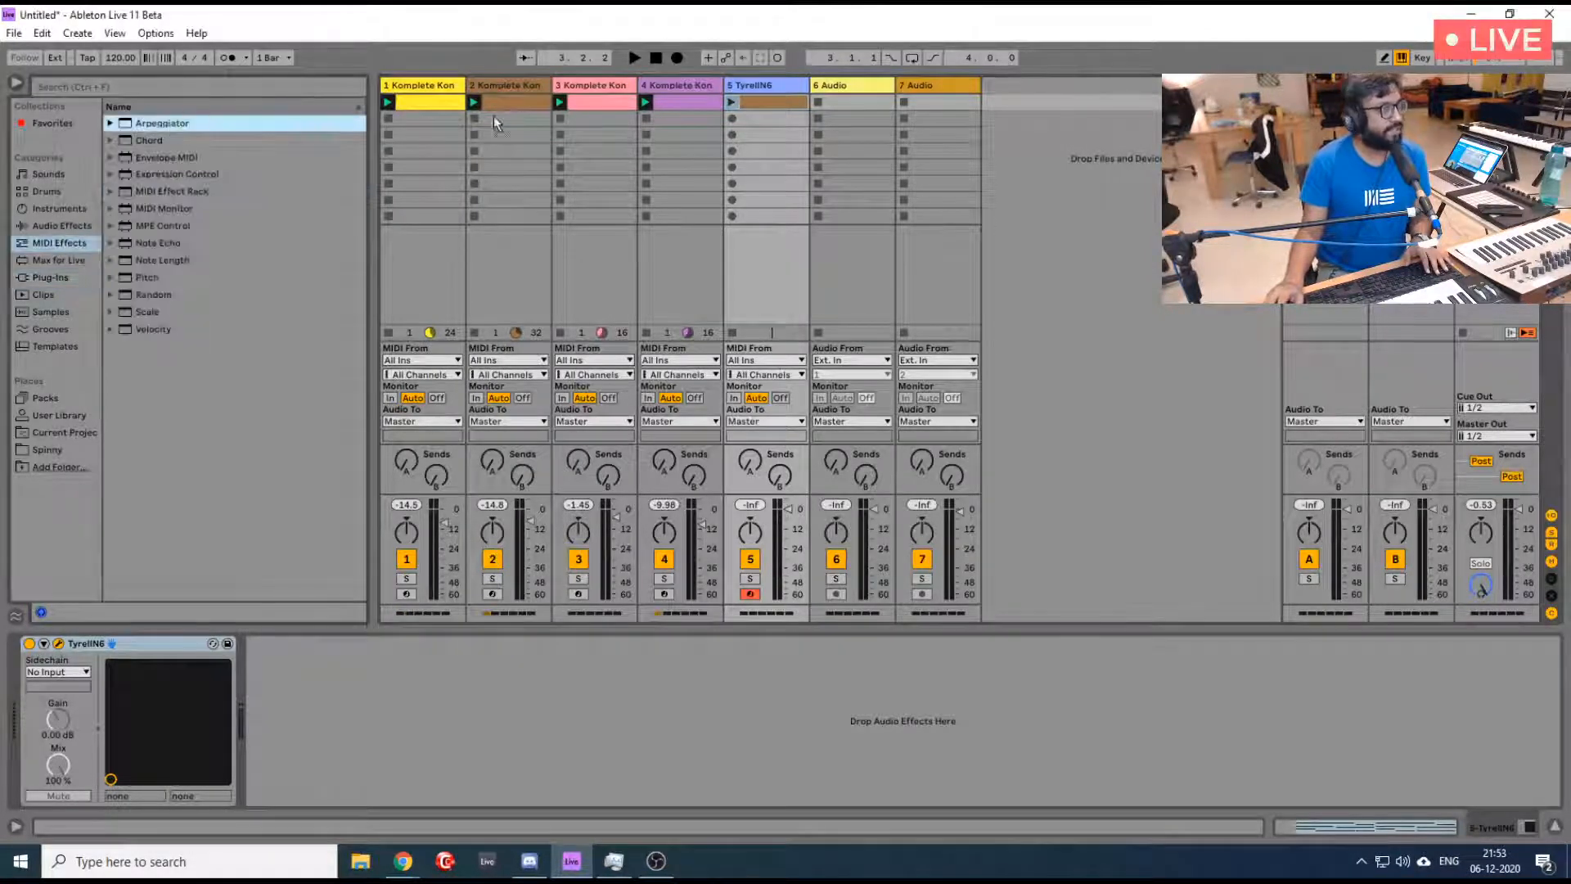
left_click_drag(760, 91, 759, 90)
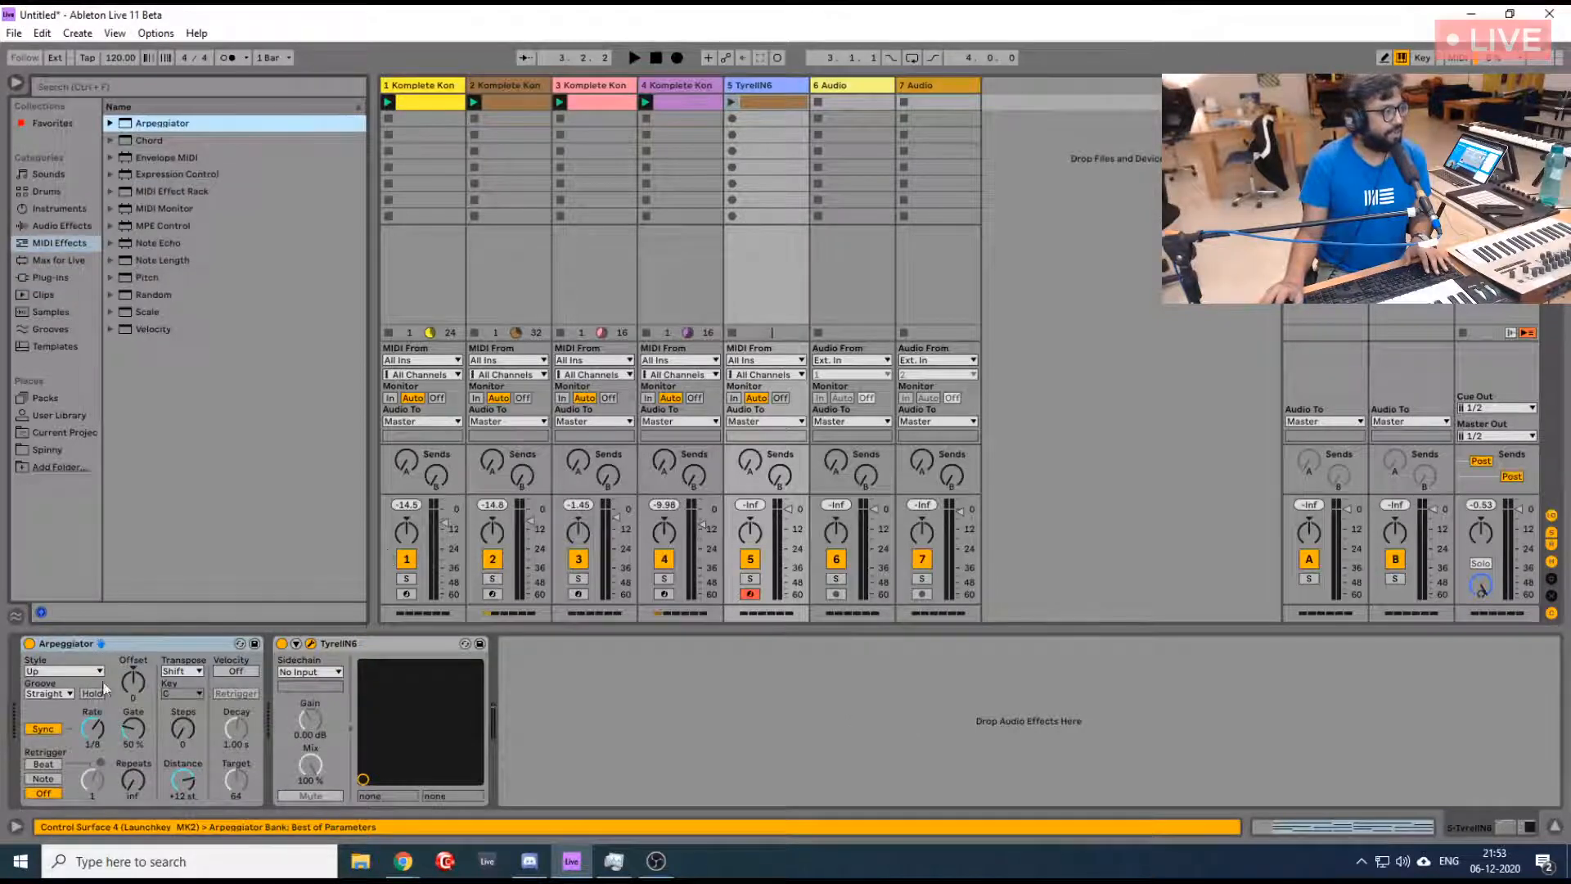
left_click(76, 672)
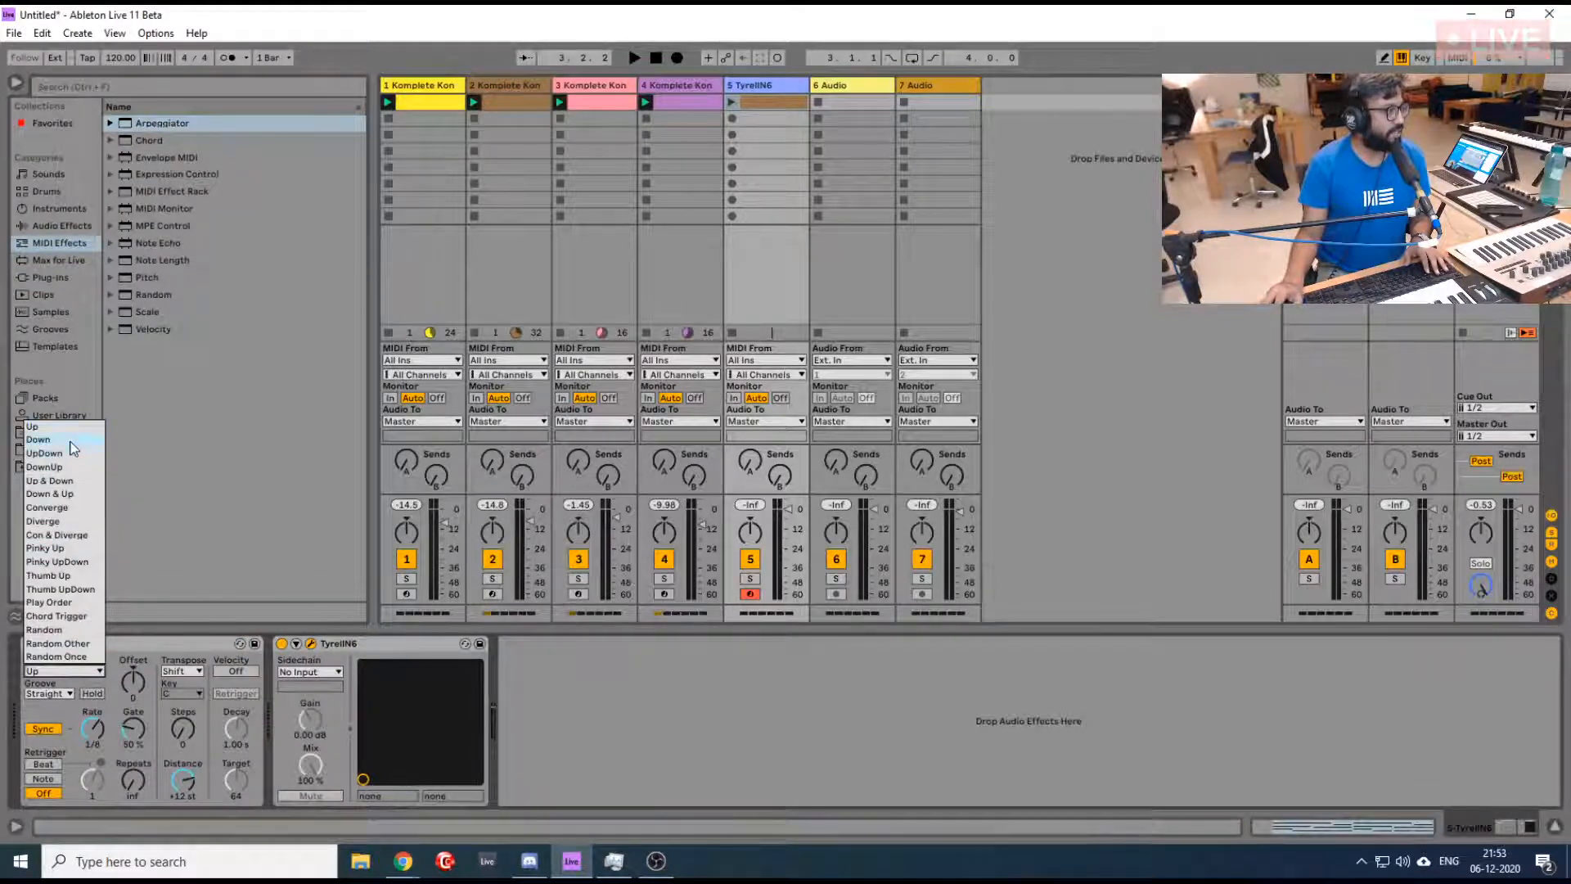
left_click(39, 440)
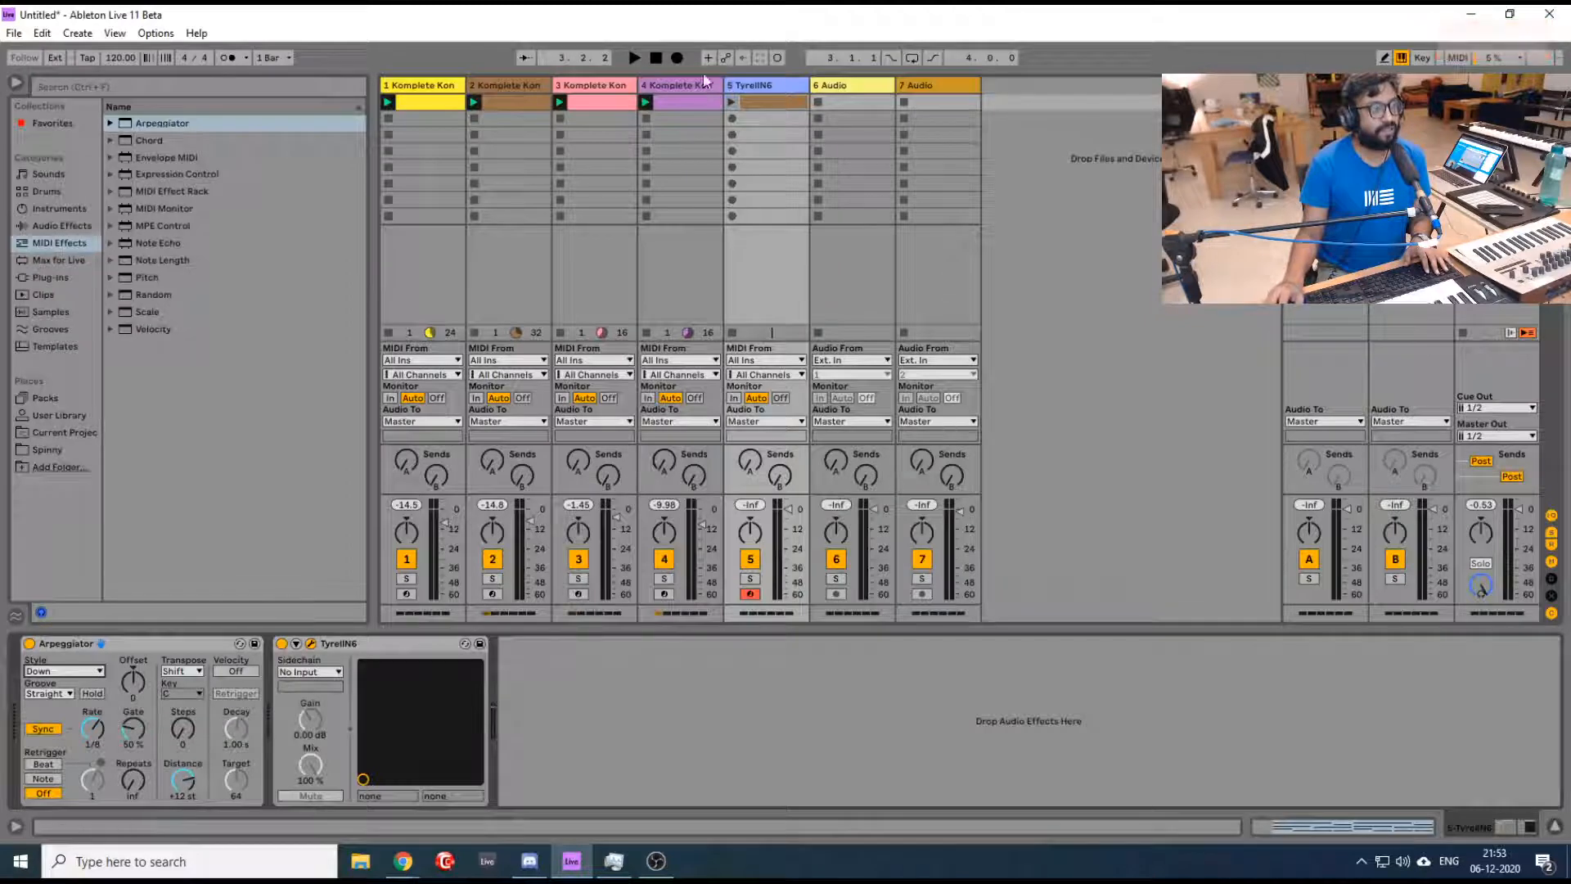
- Launch the clip on track 5 with the track soloed, stop playback and reposition the TyrellN6 plugin window
left_click(733, 103)
left_click(750, 578)
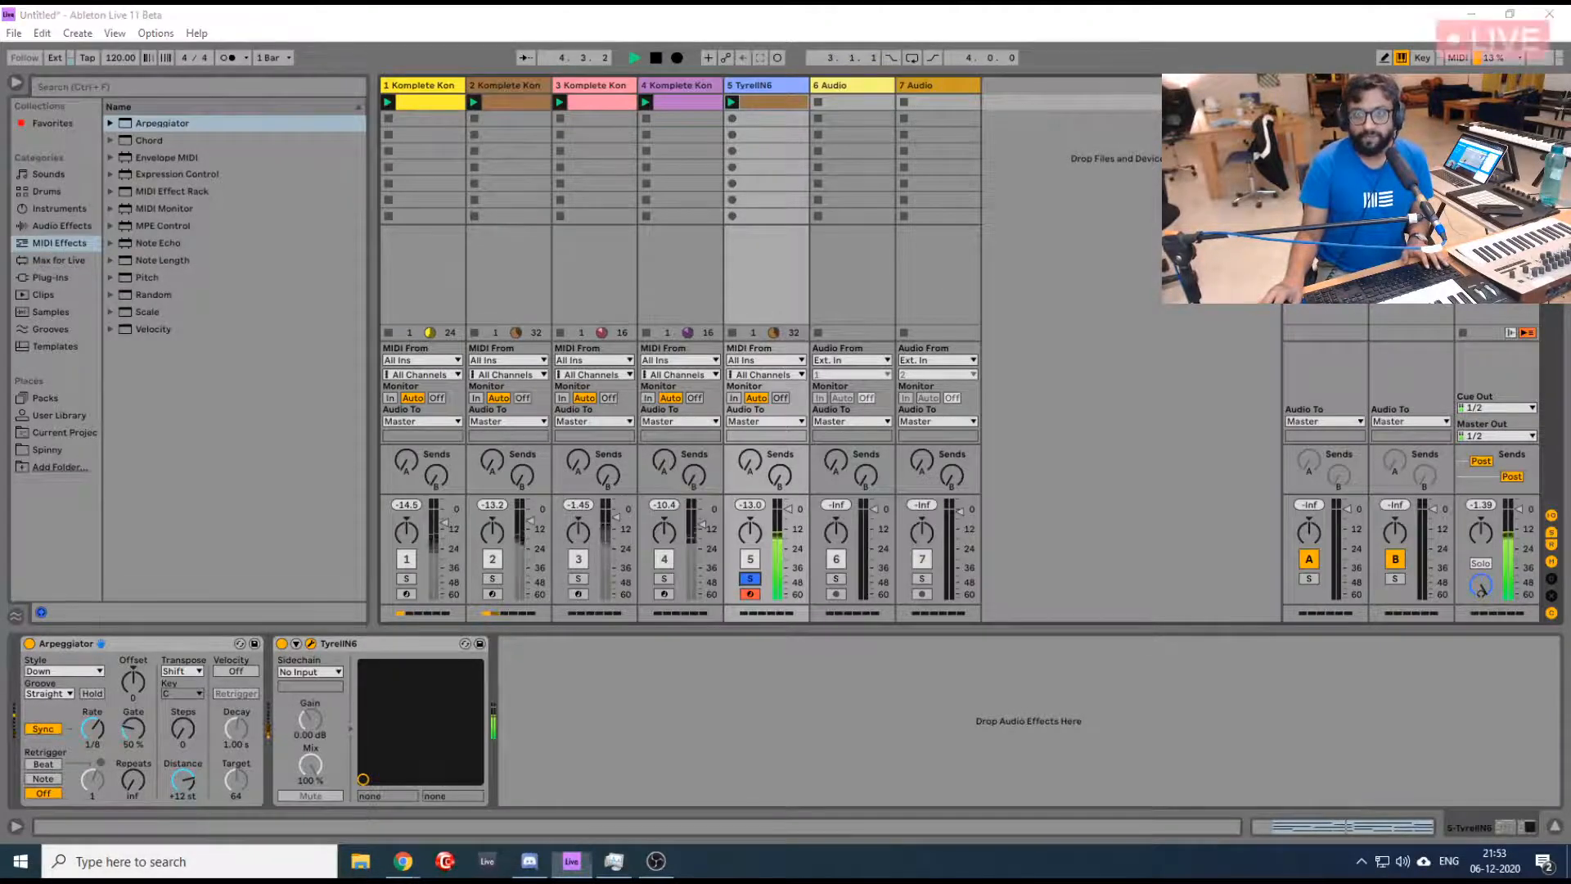
left_click_drag(745, 240, 609, 175)
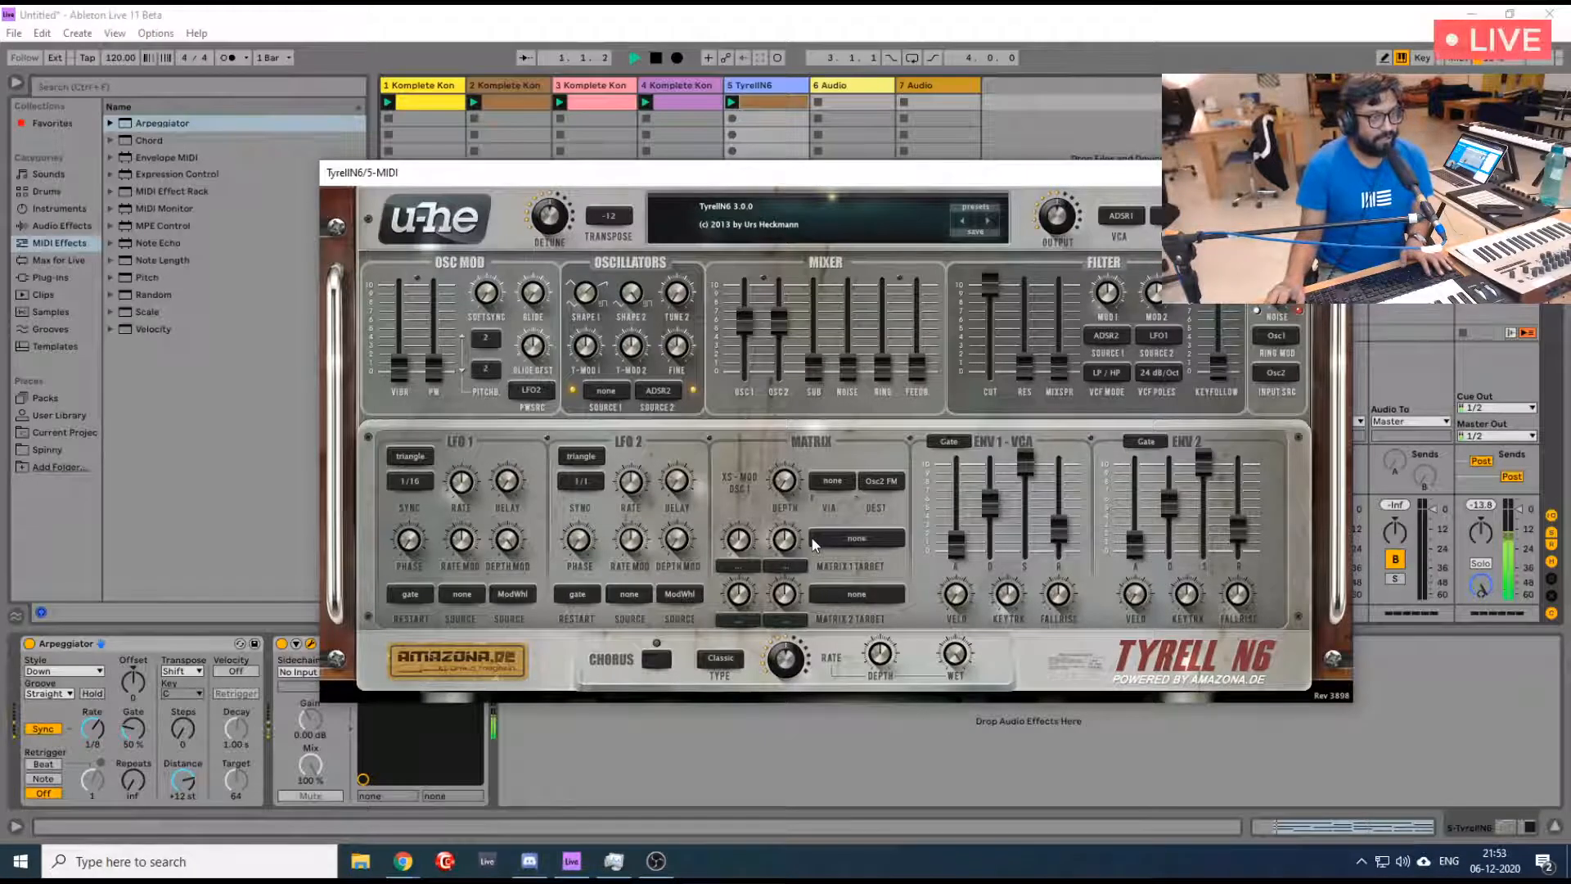
key("space")
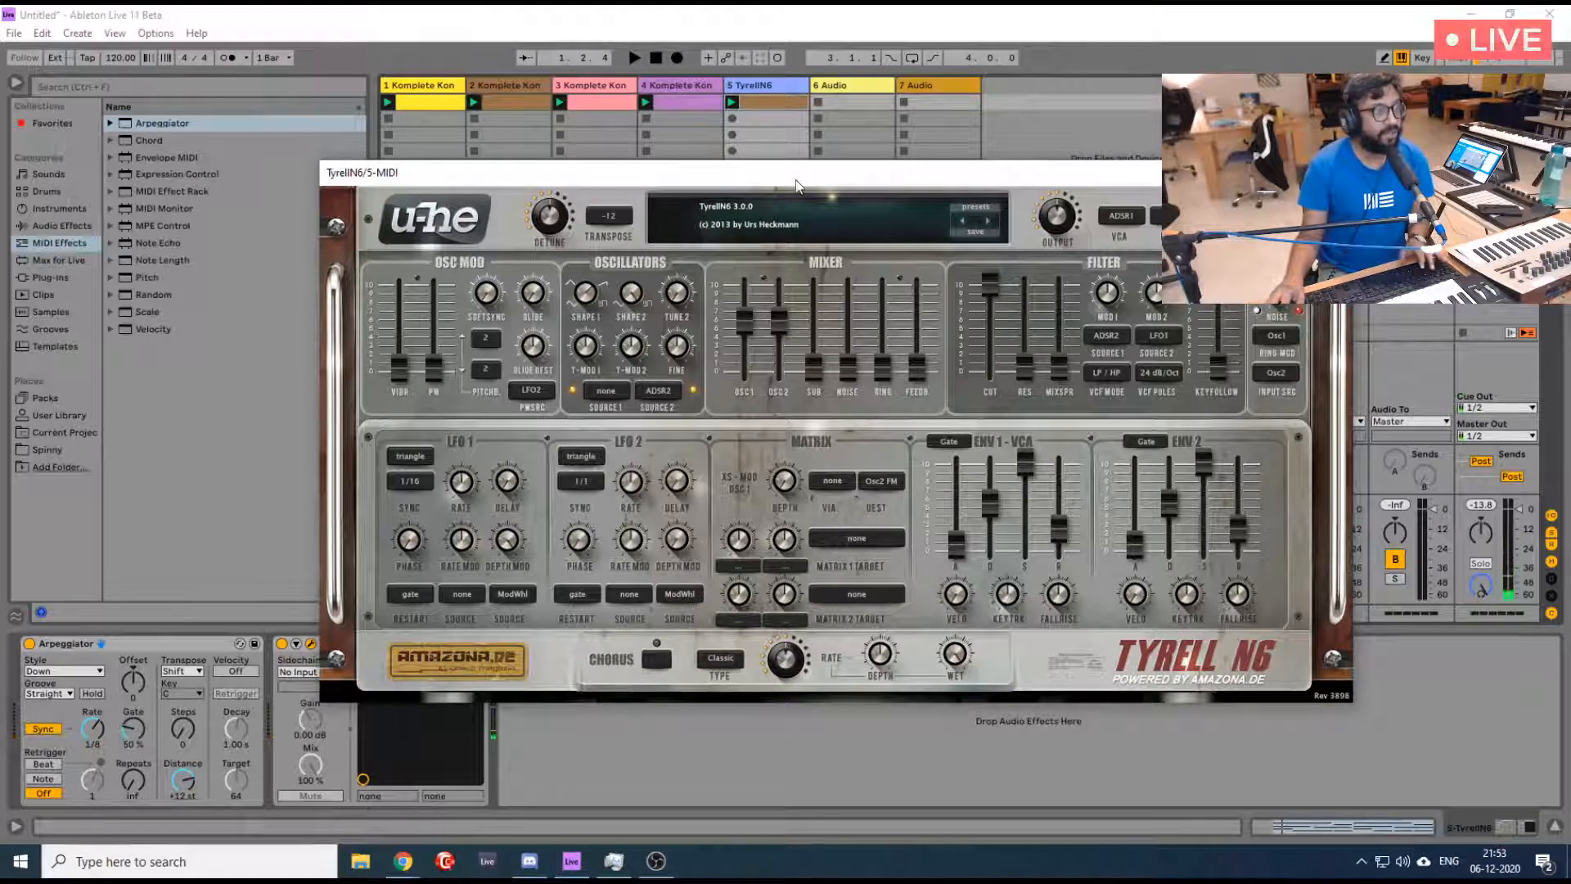
left_click_drag(793, 176, 745, 142)
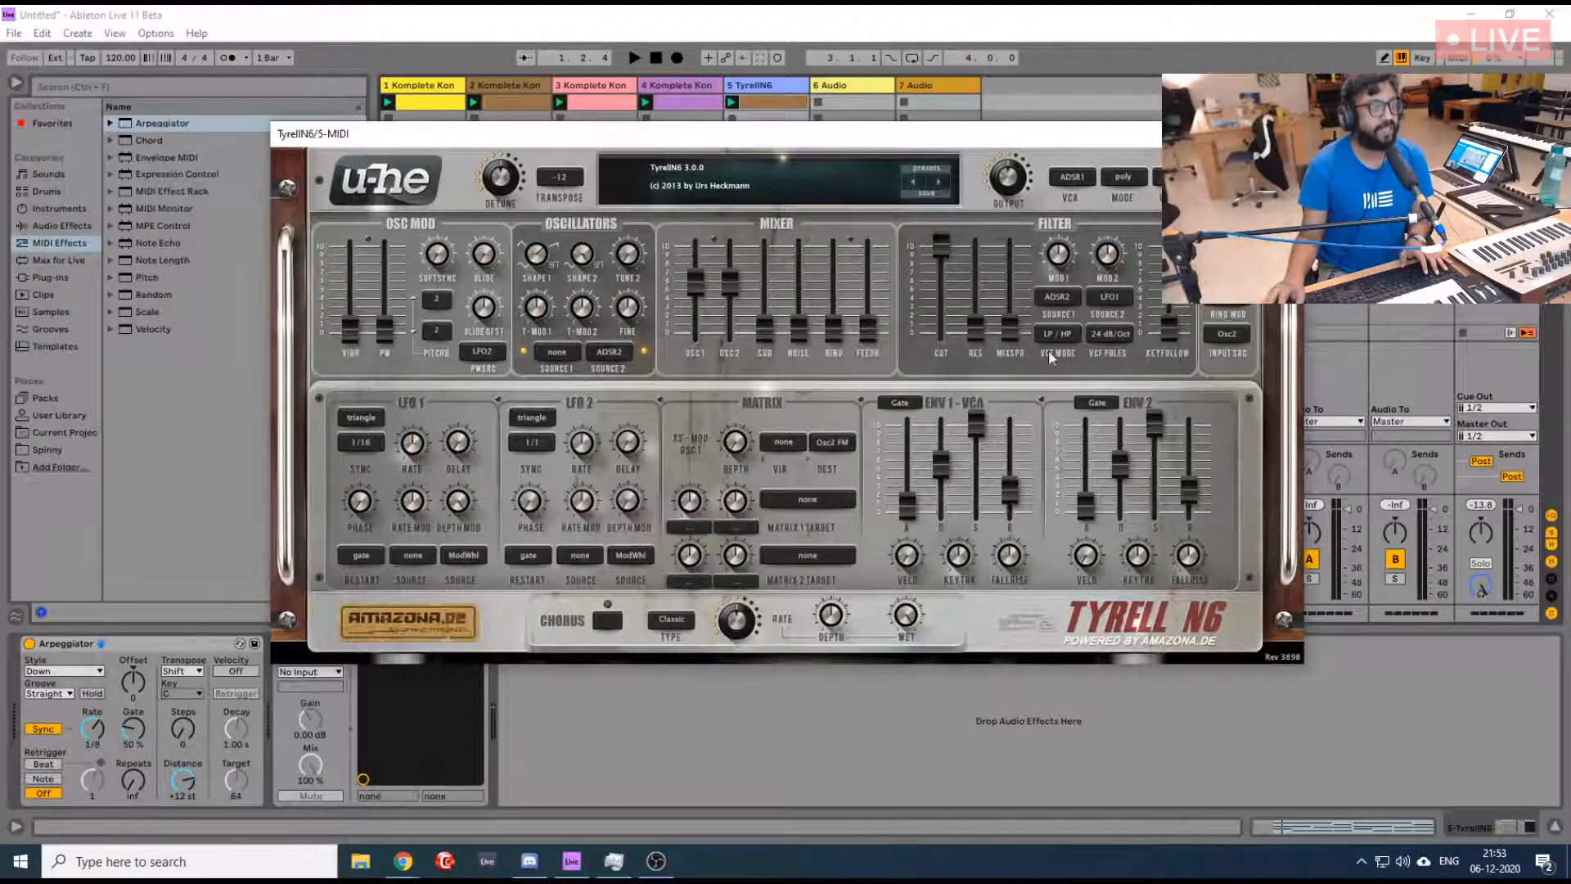
left_click_drag(875, 133, 901, 187)
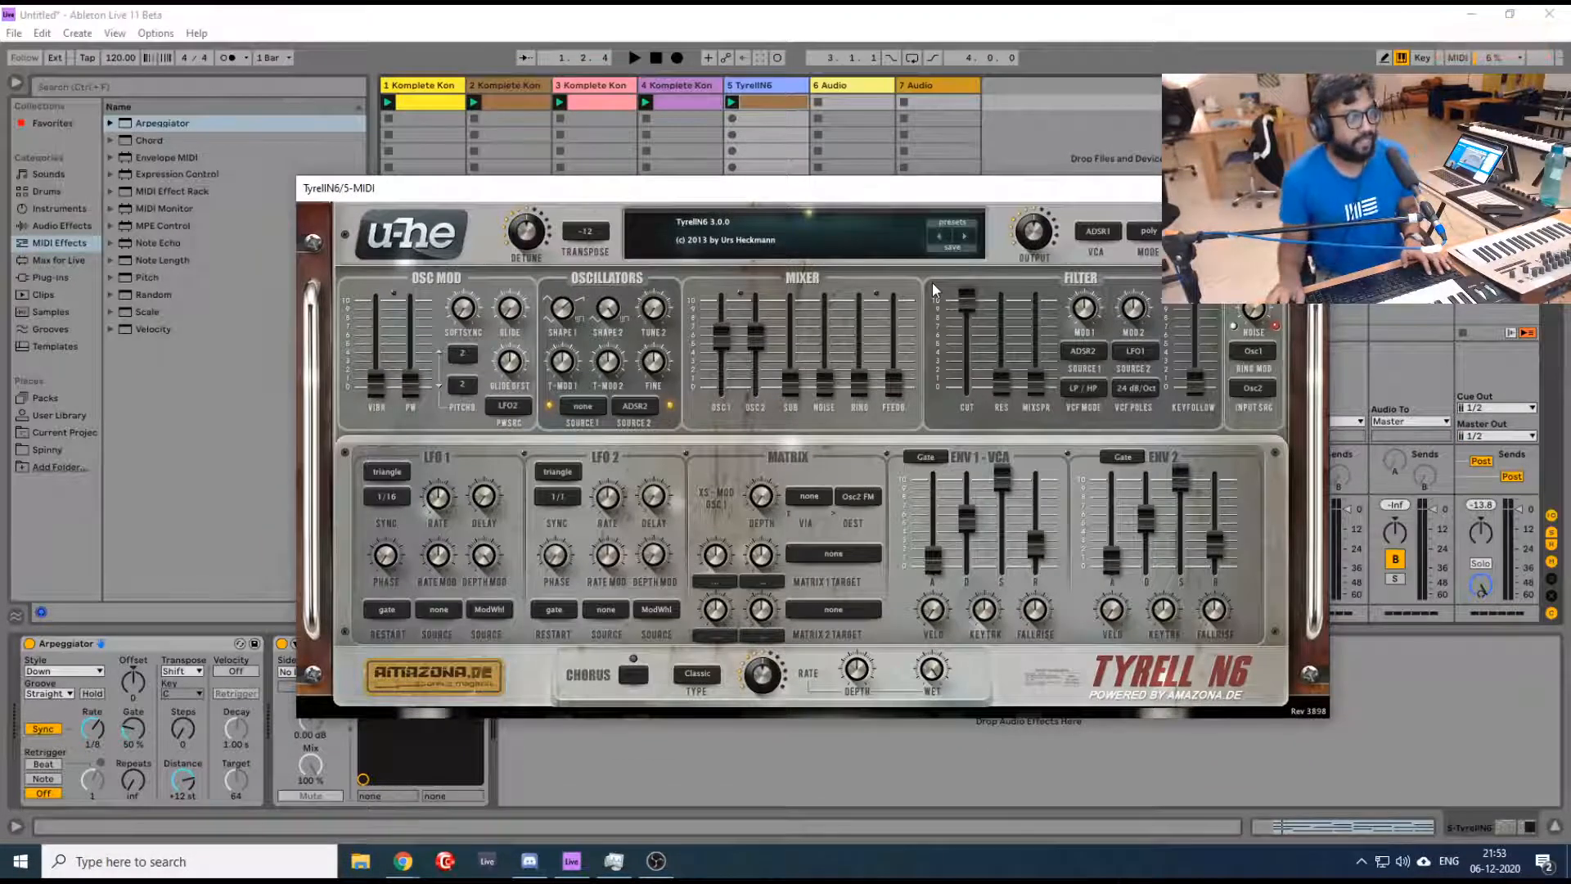
- Restart playback and audition the TyrellN6 presets one after another, settling on PV – The Man Machine
key("space")
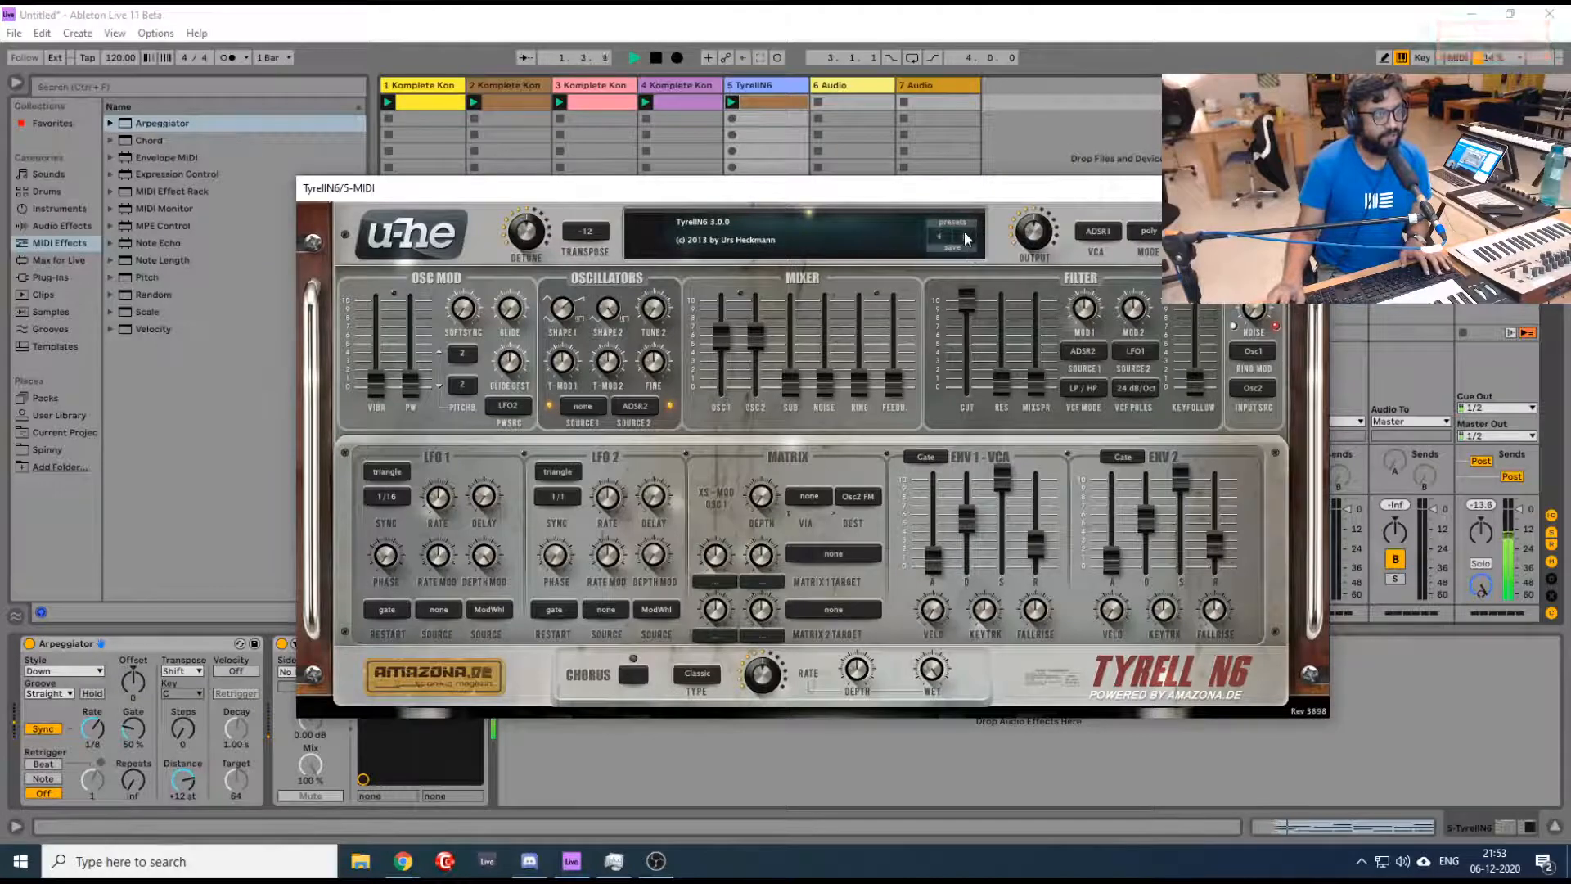
left_click(964, 231)
left_click(966, 238)
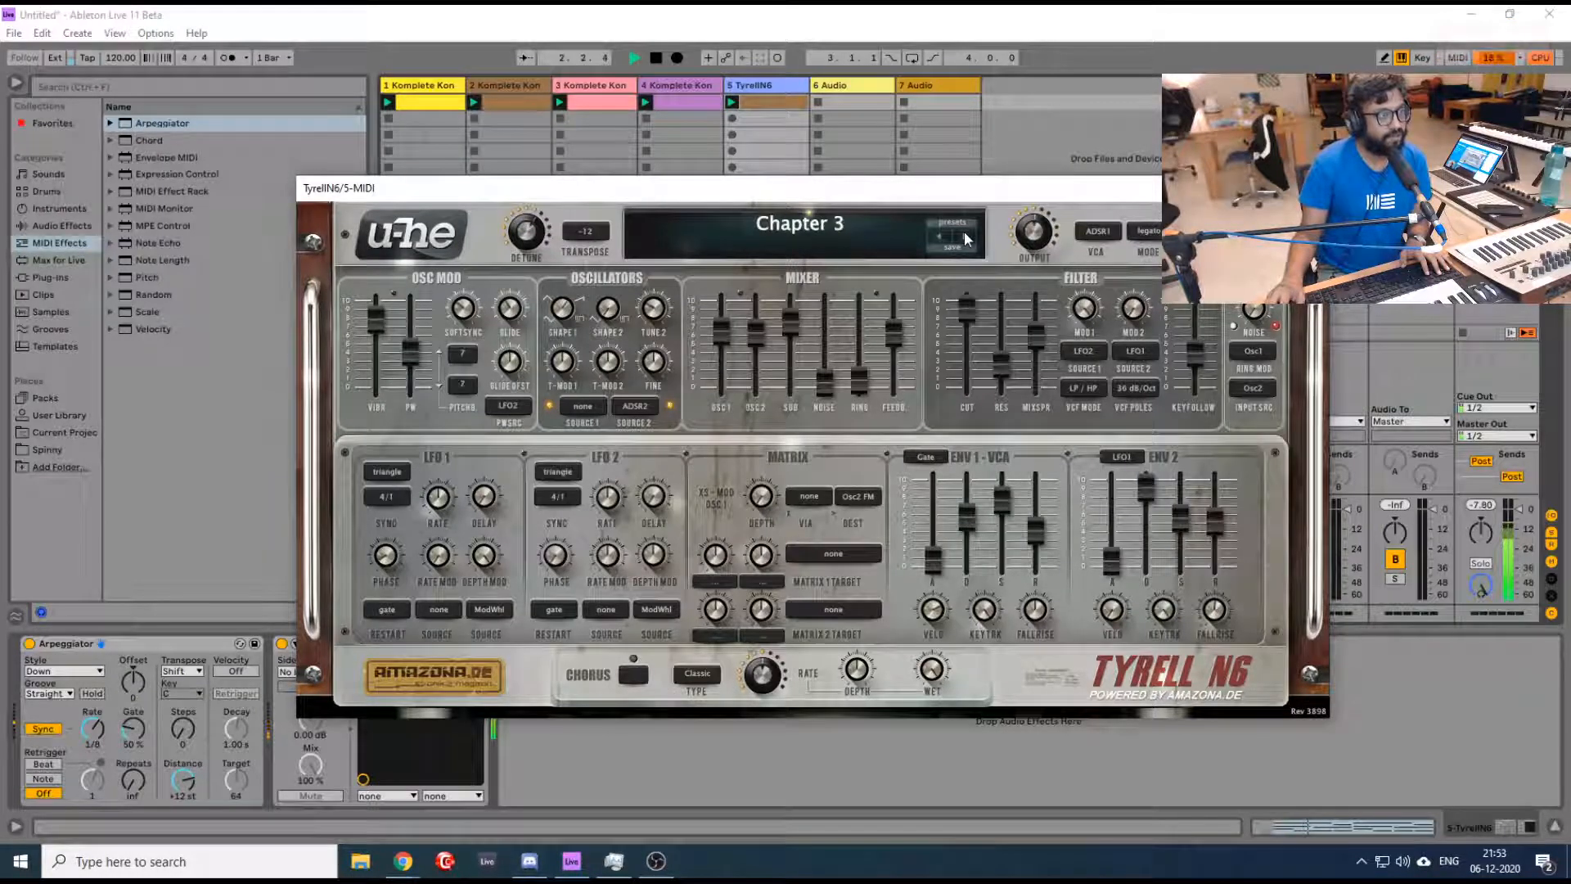
left_click(965, 237)
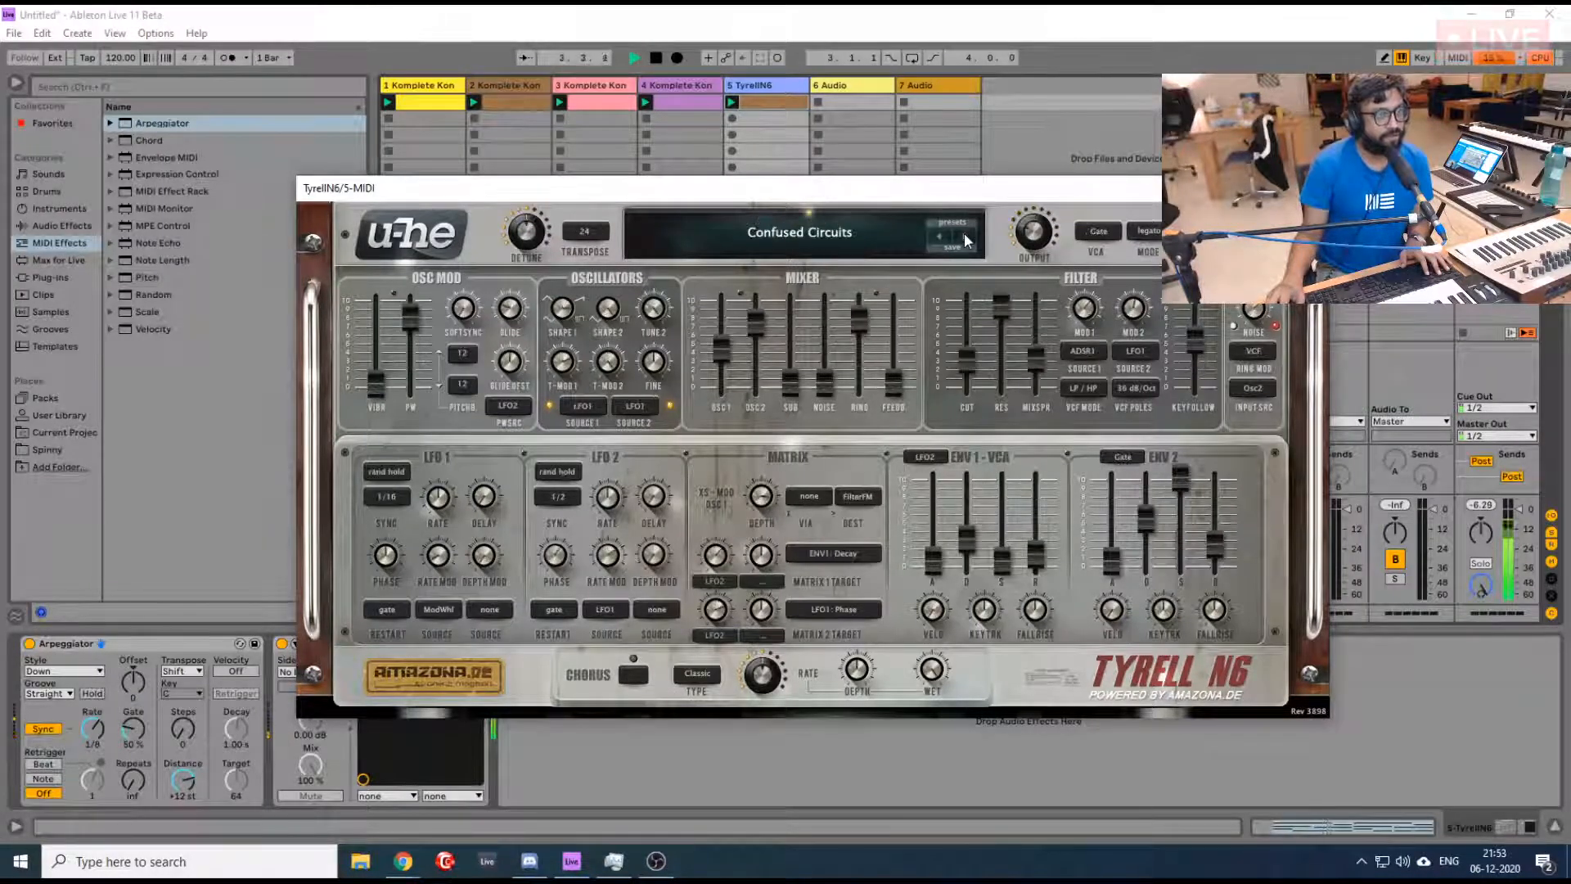
left_click(967, 239)
left_click(966, 239)
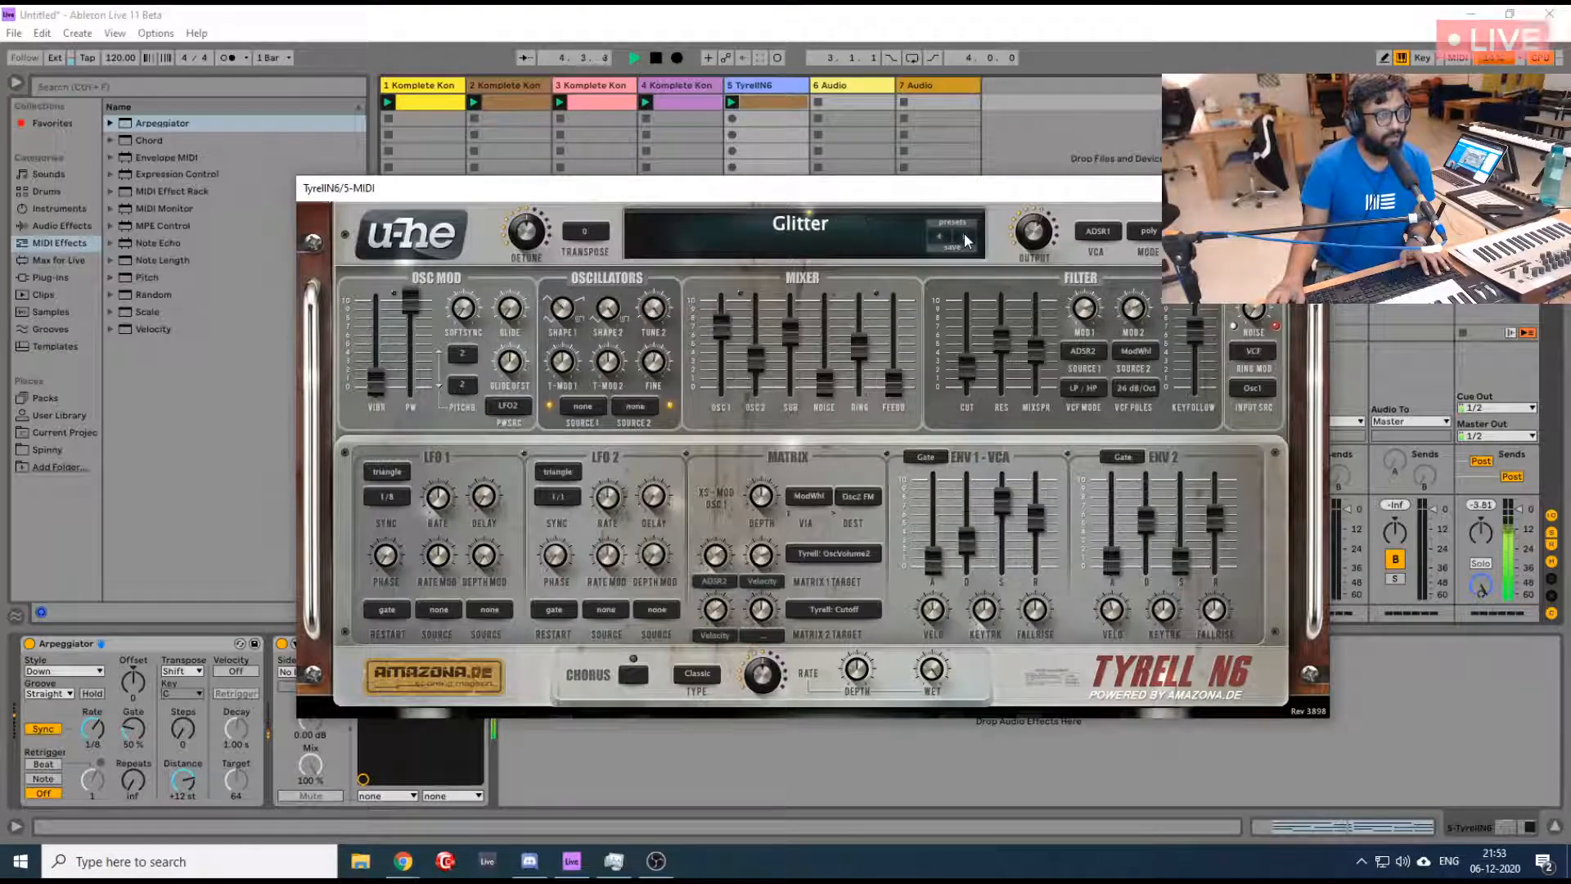
left_click(966, 239)
left_click(966, 239)
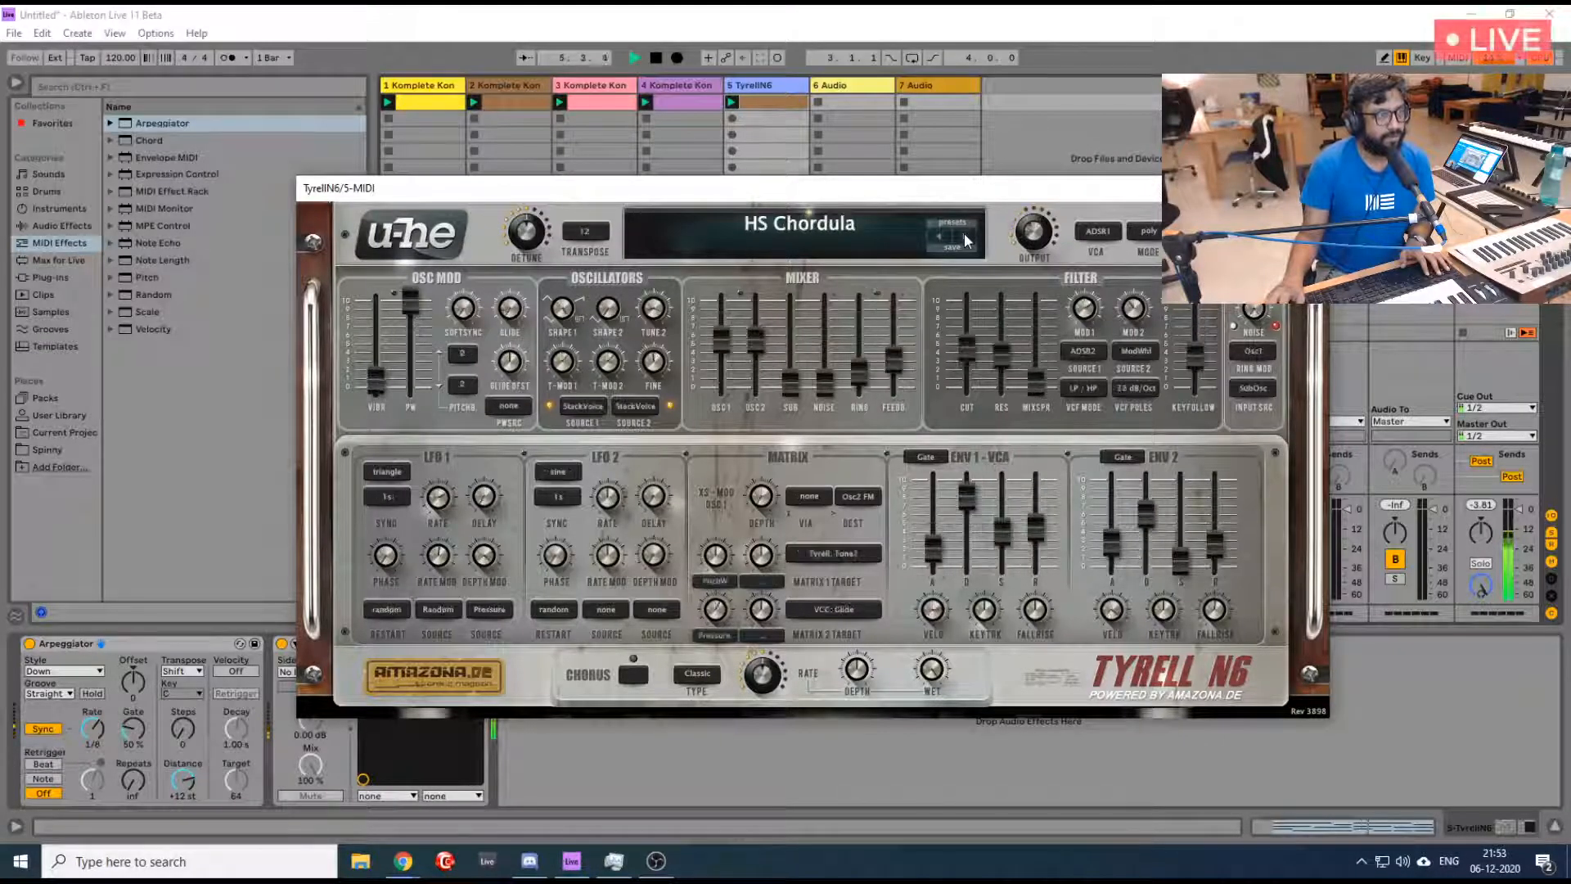
left_click(964, 237)
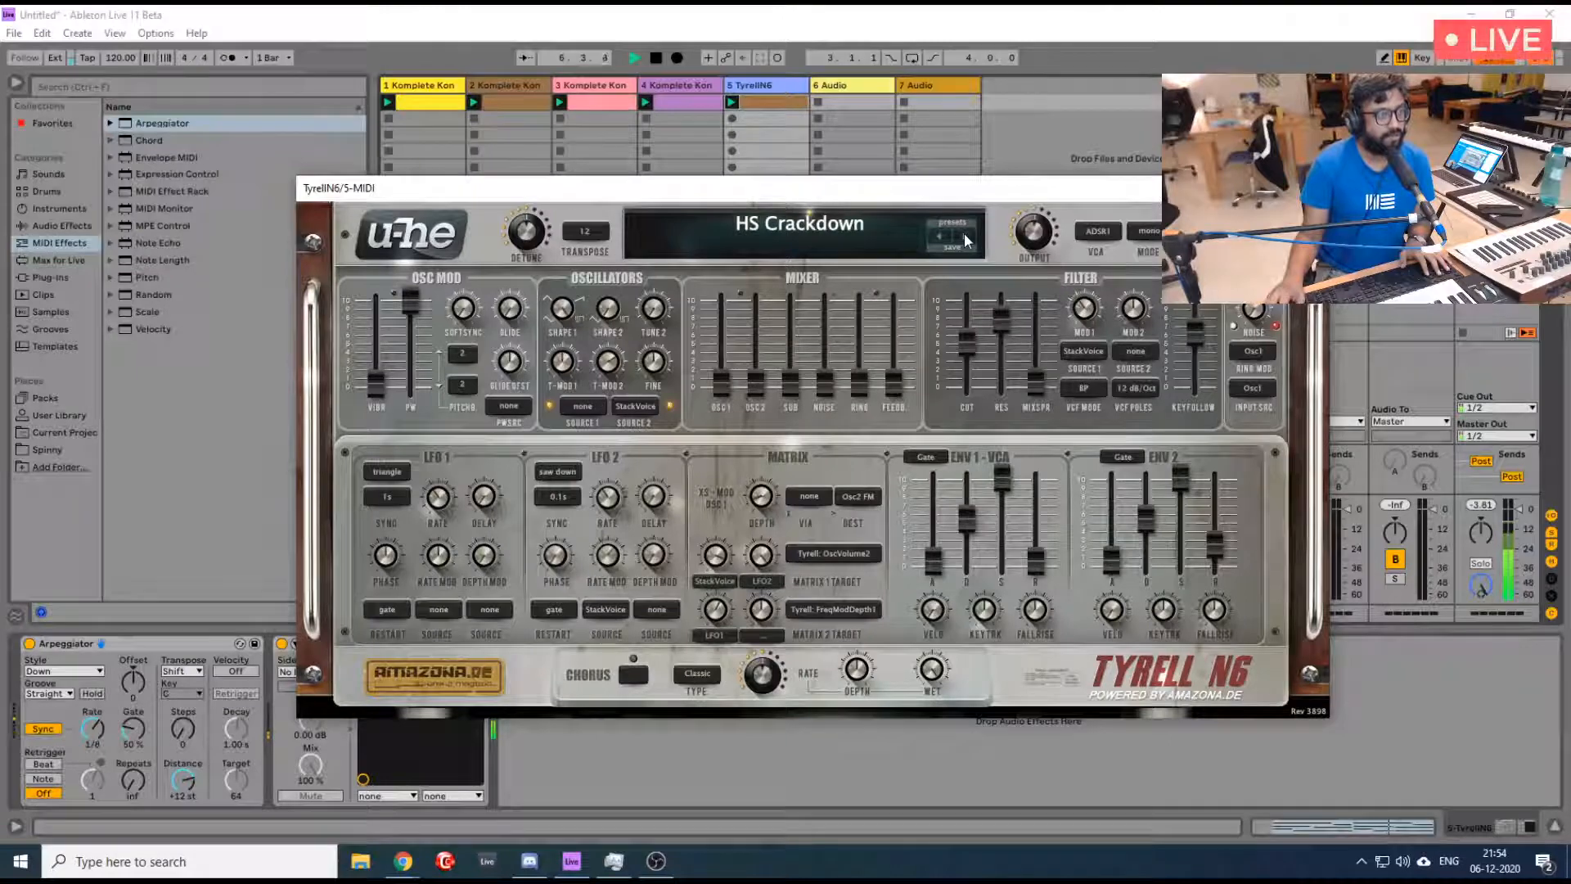
left_click(967, 239)
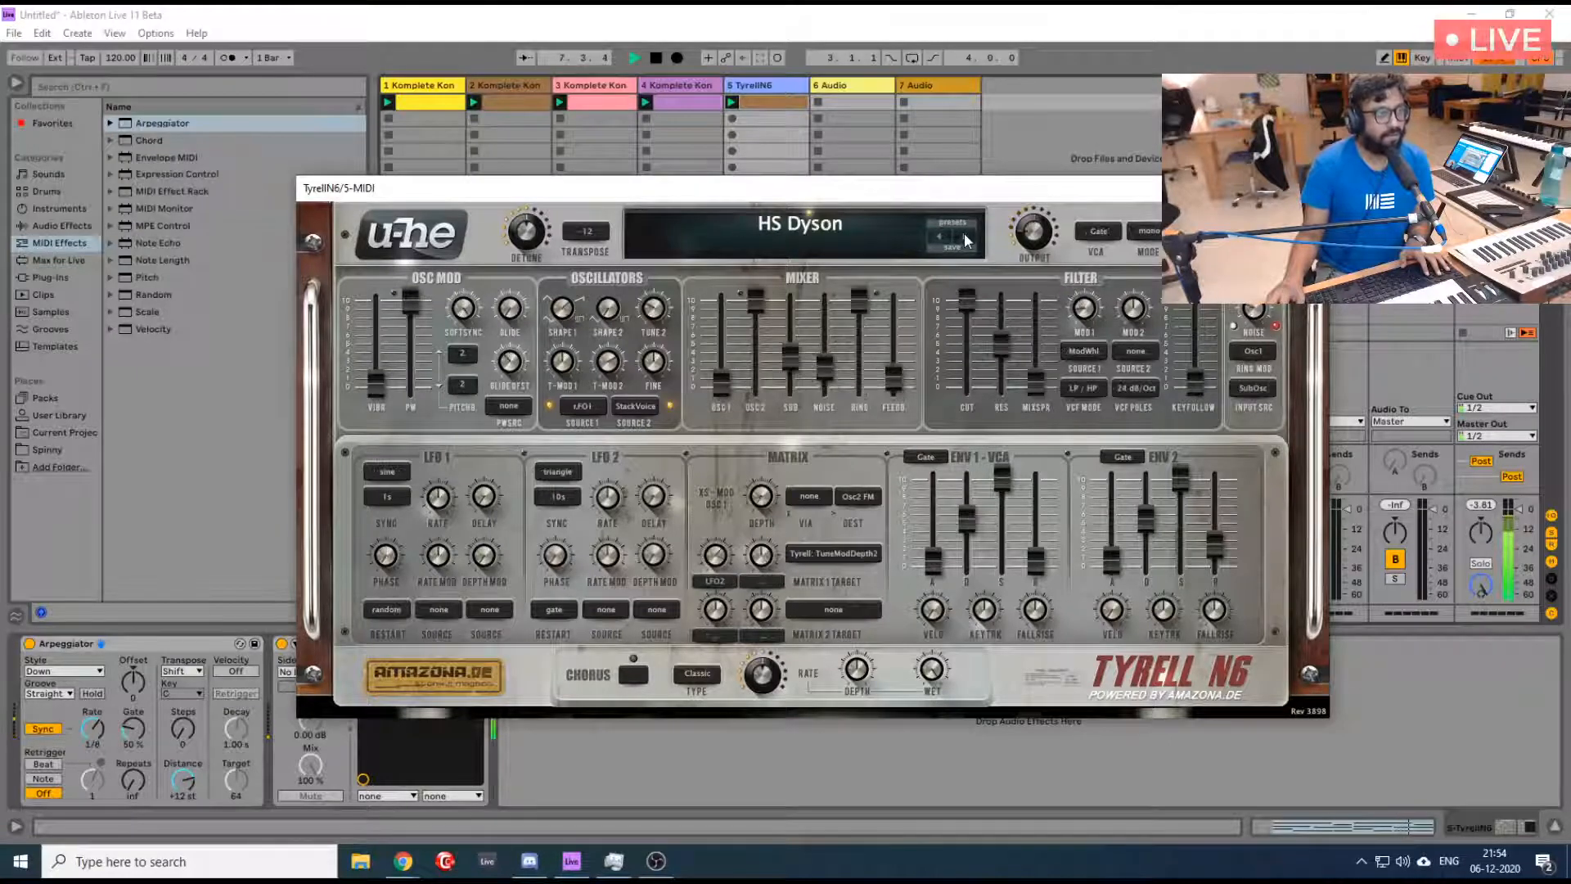
left_click(966, 239)
left_click(965, 239)
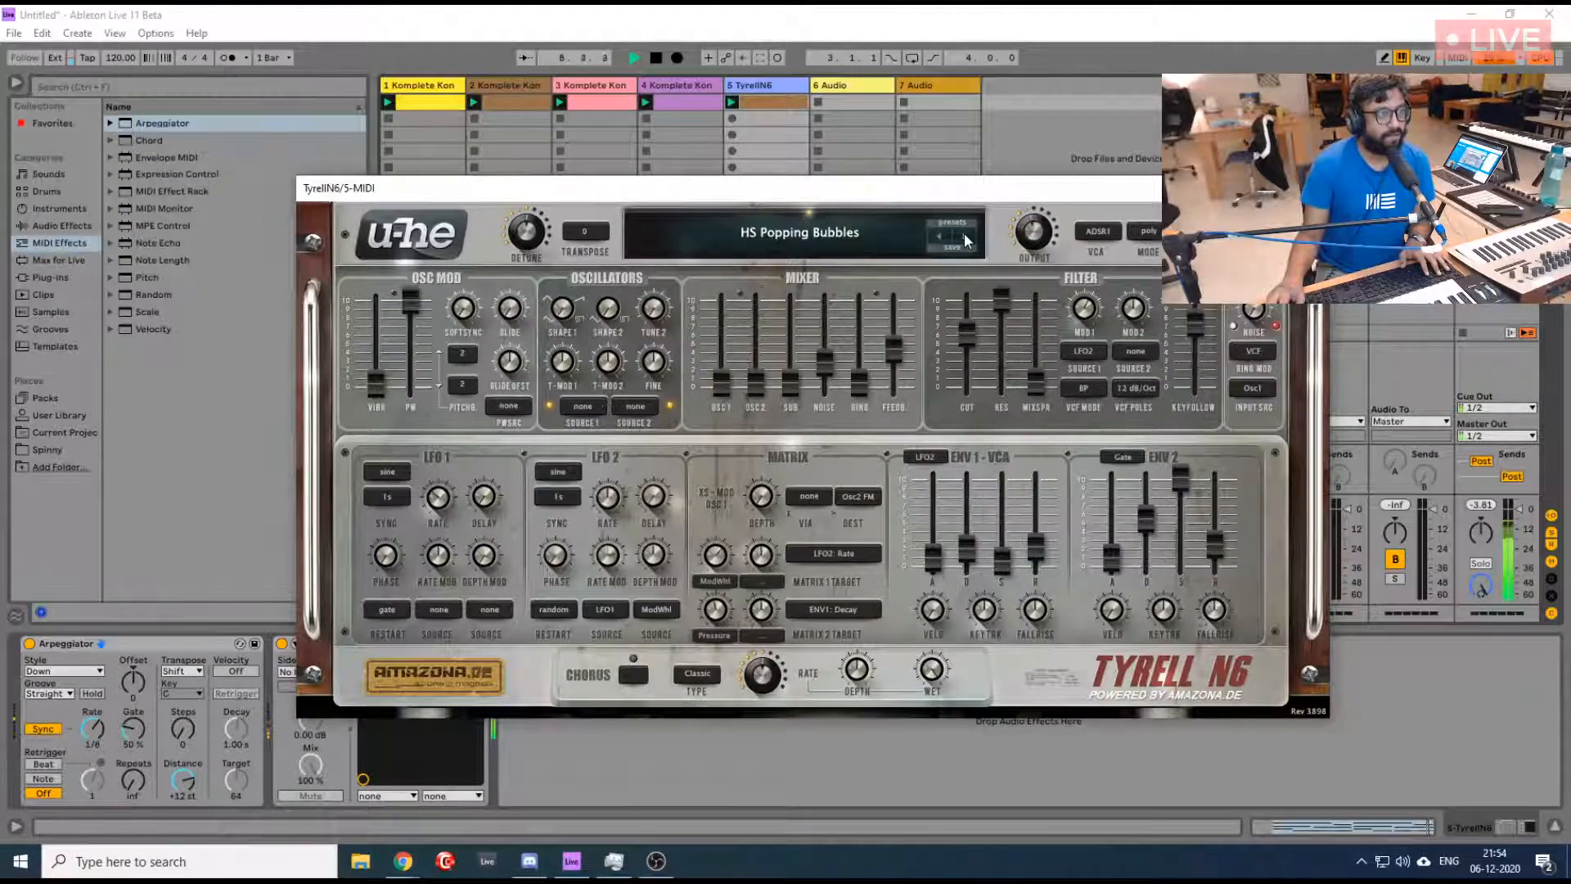
left_click(966, 239)
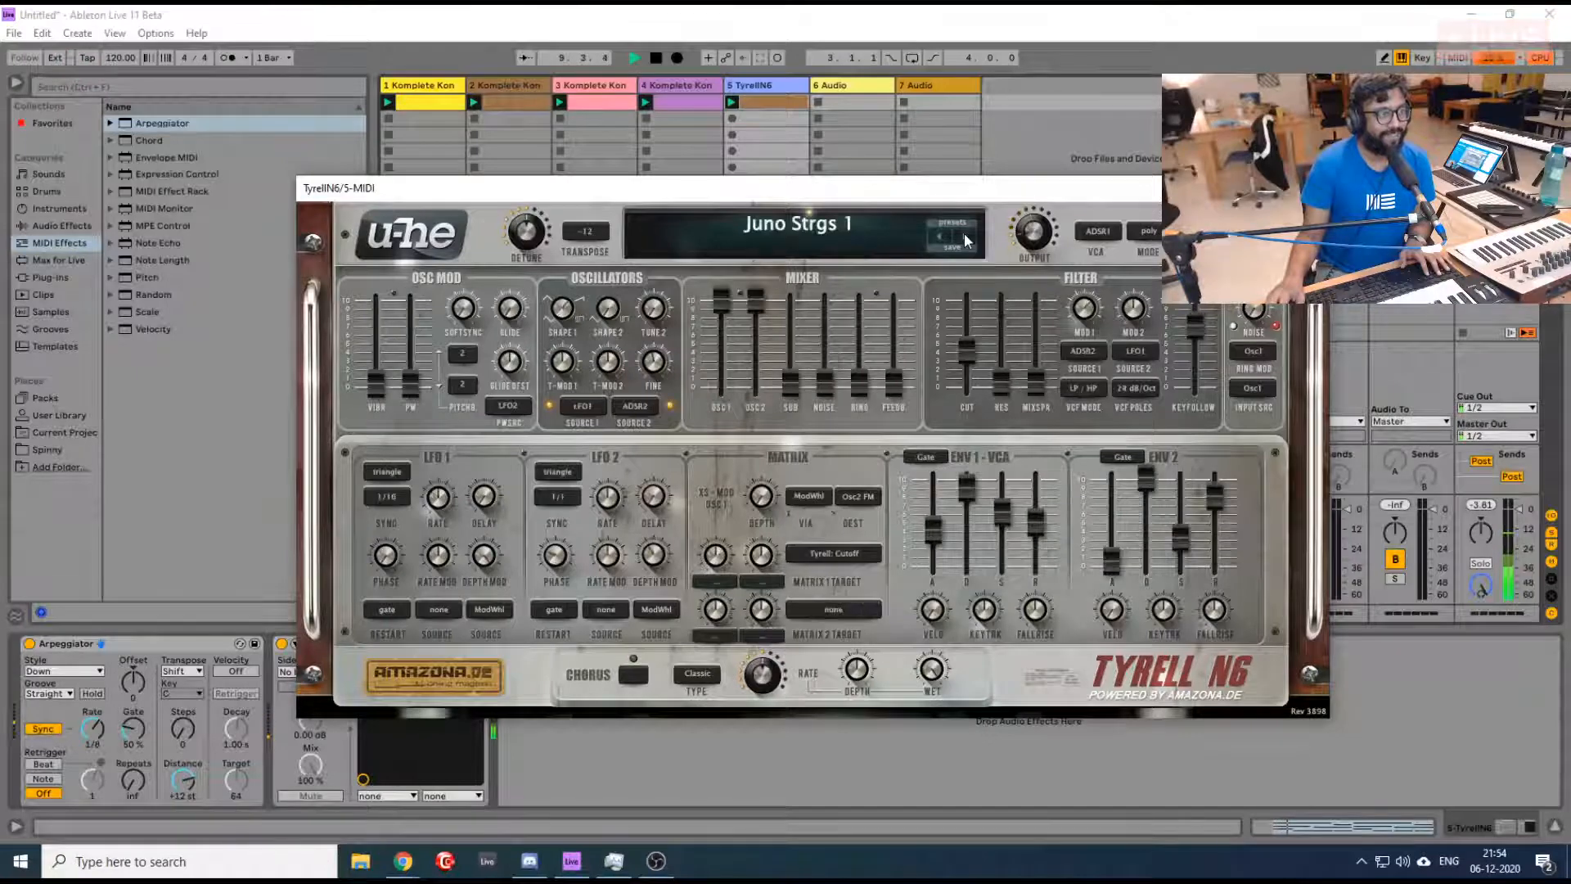
left_click(965, 239)
left_click(966, 239)
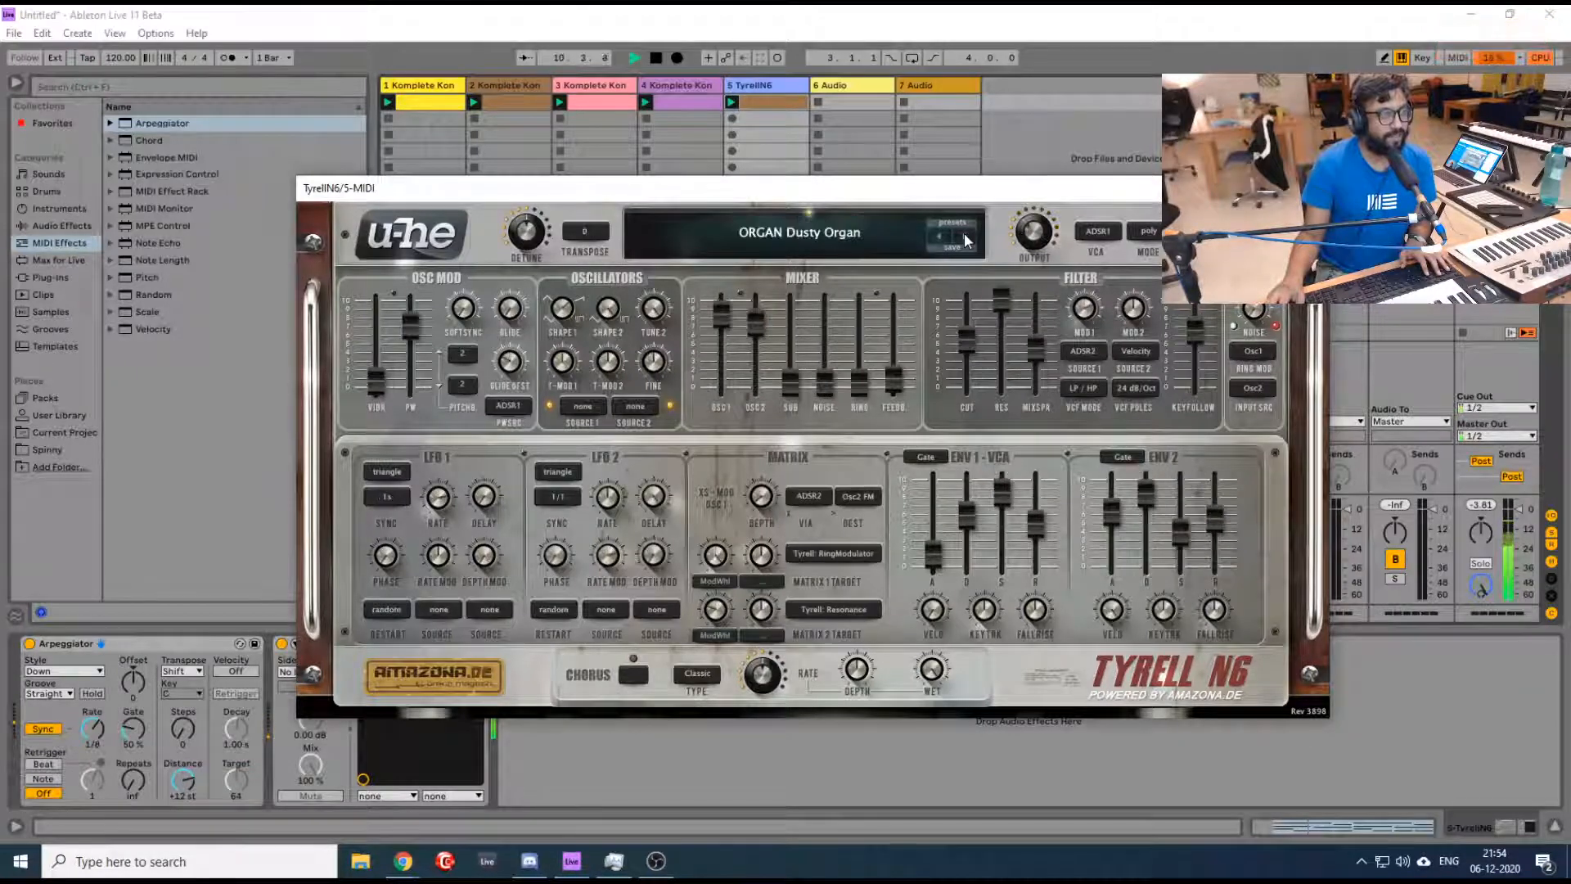
left_click(965, 237)
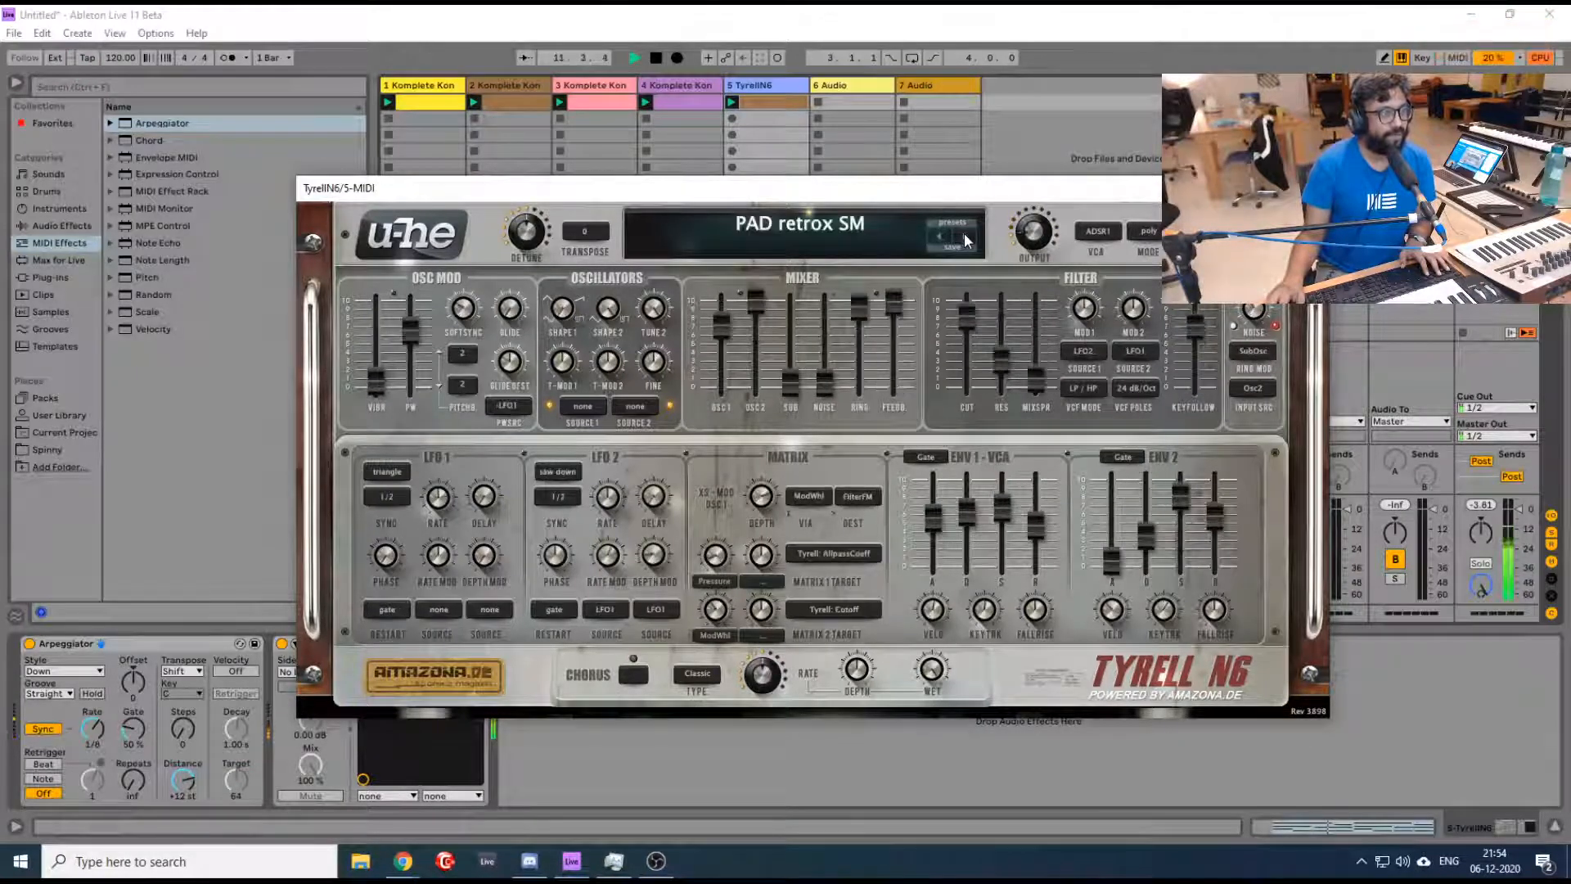
left_click(964, 237)
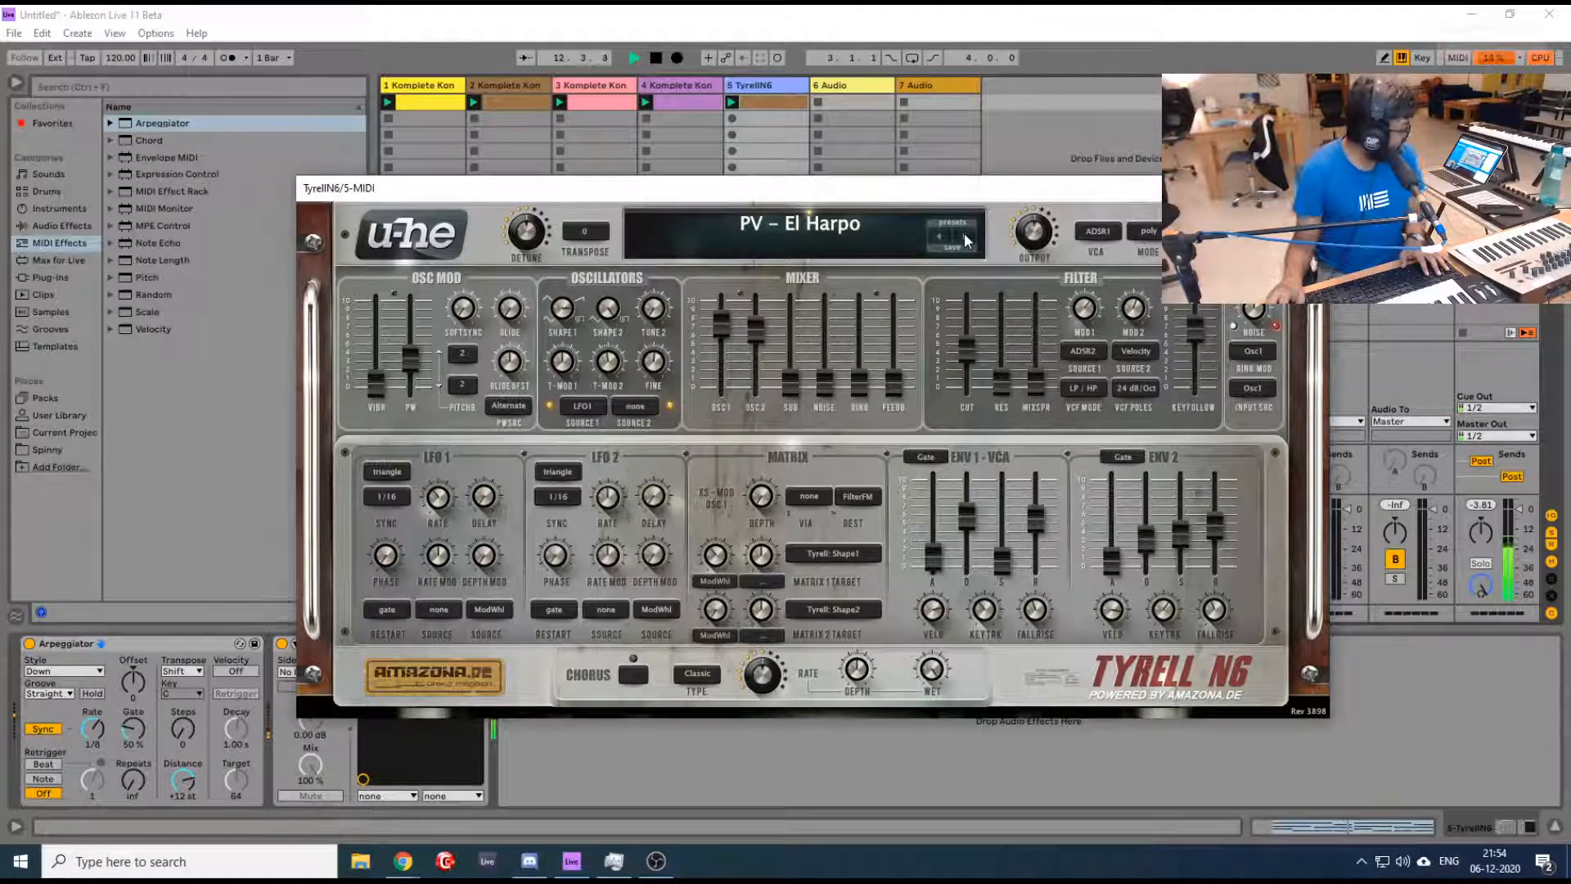
left_click(964, 237)
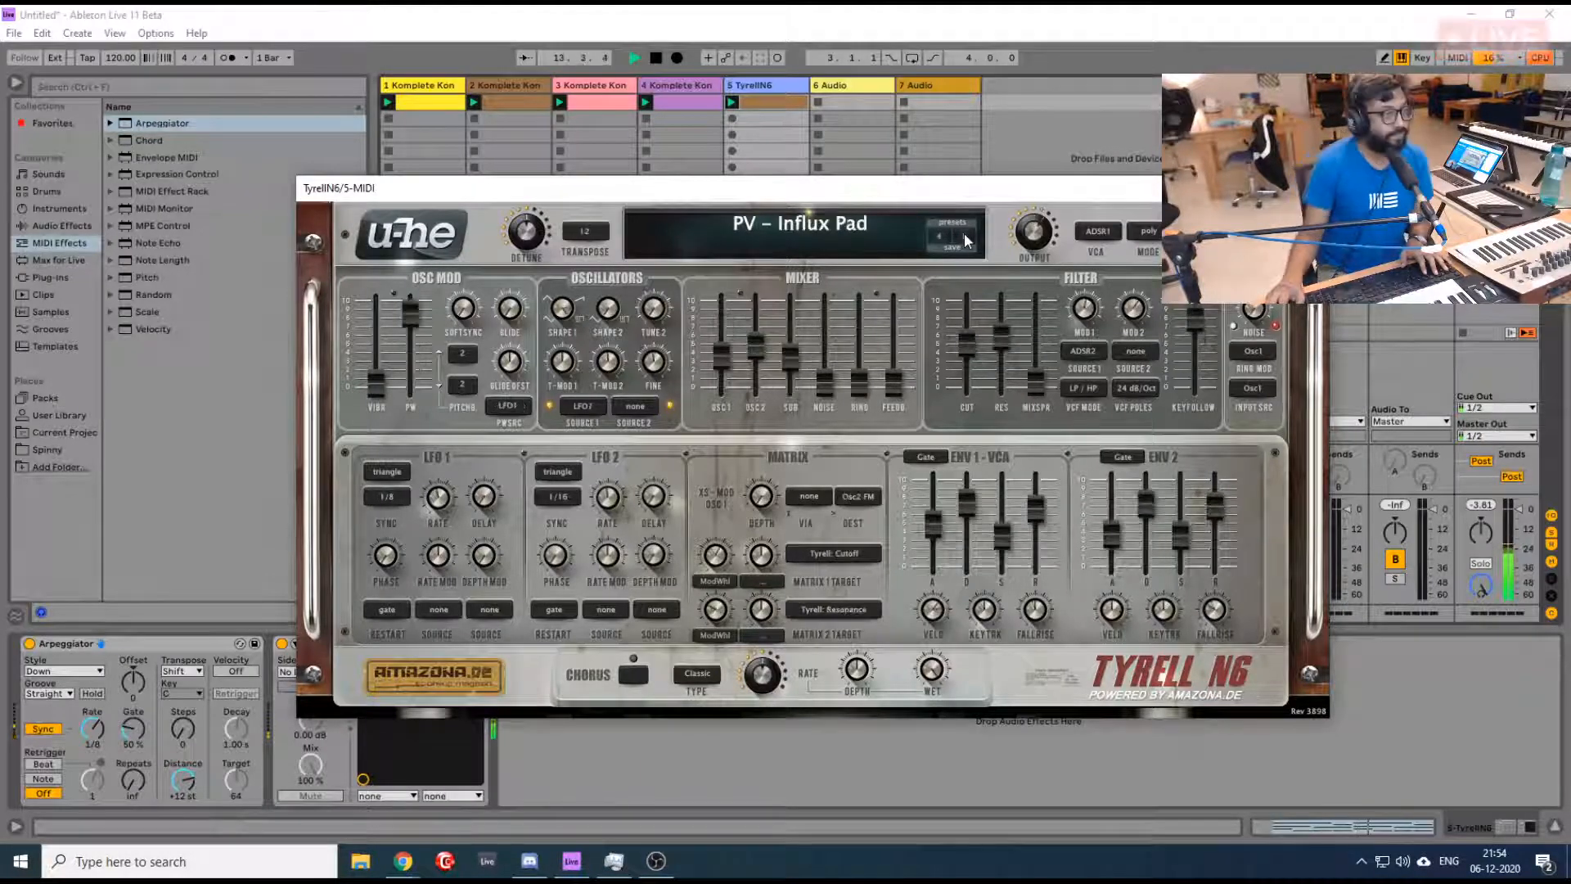
left_click(965, 236)
left_click(965, 237)
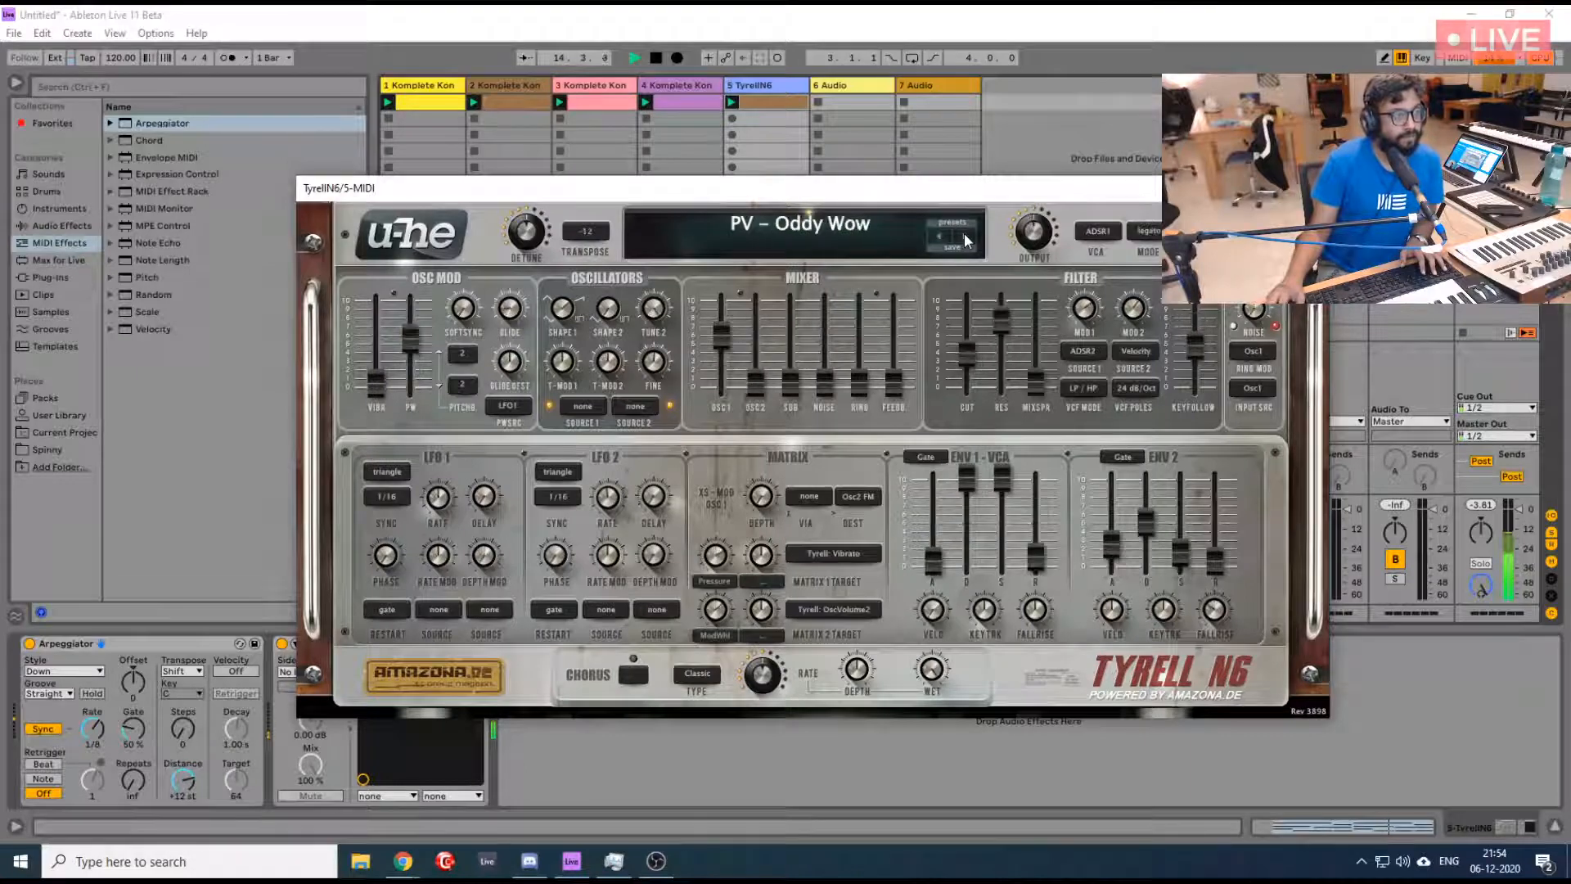
left_click(964, 233)
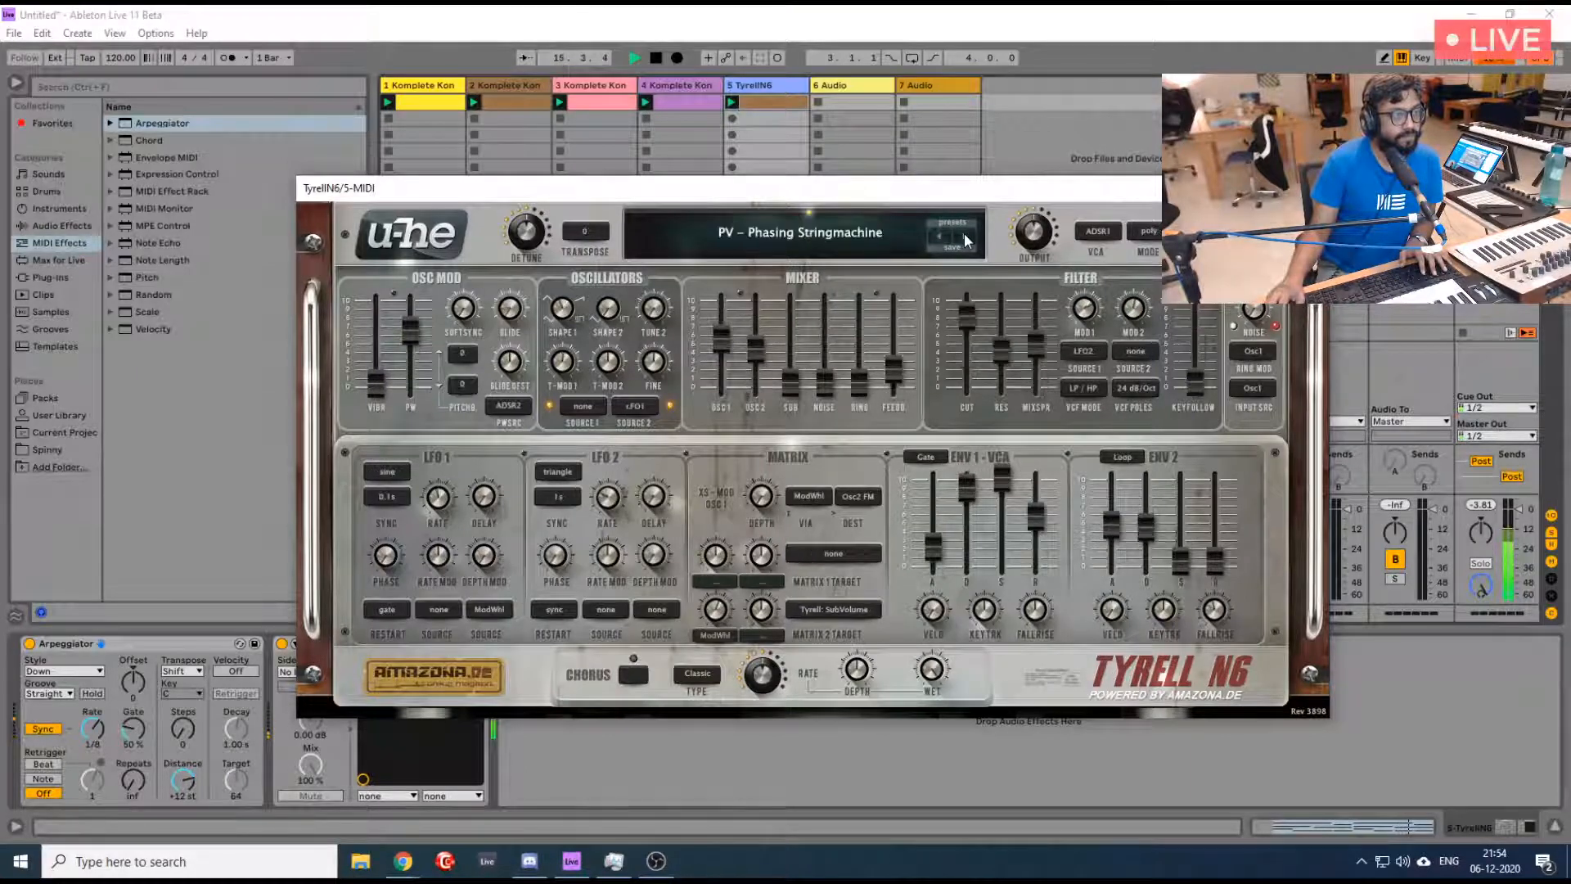
left_click(964, 233)
left_click(964, 233)
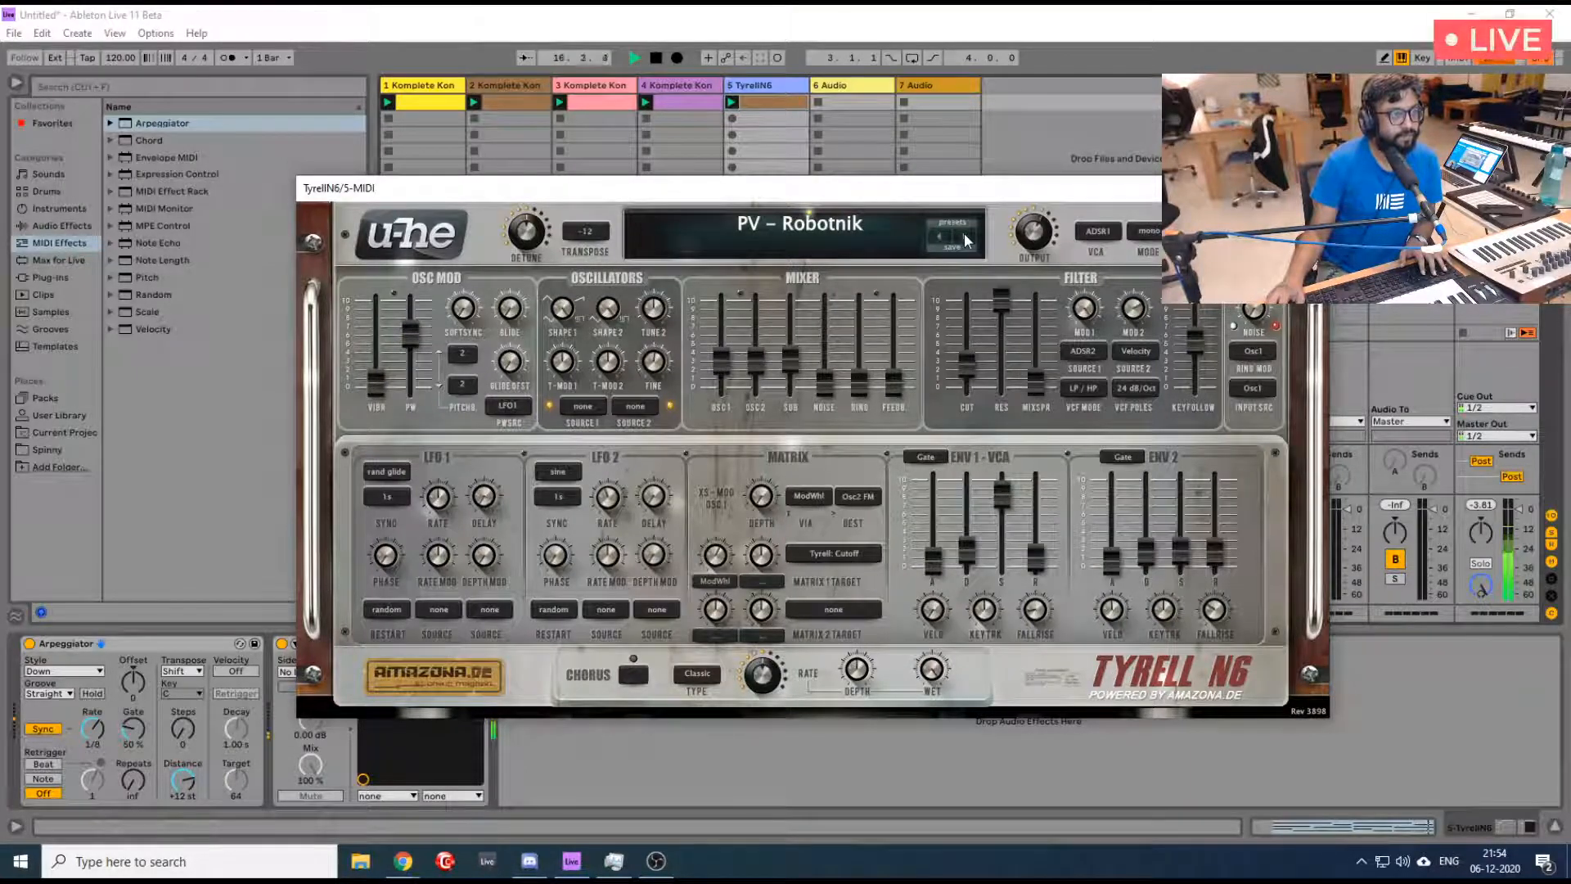
left_click(966, 239)
left_click(964, 232)
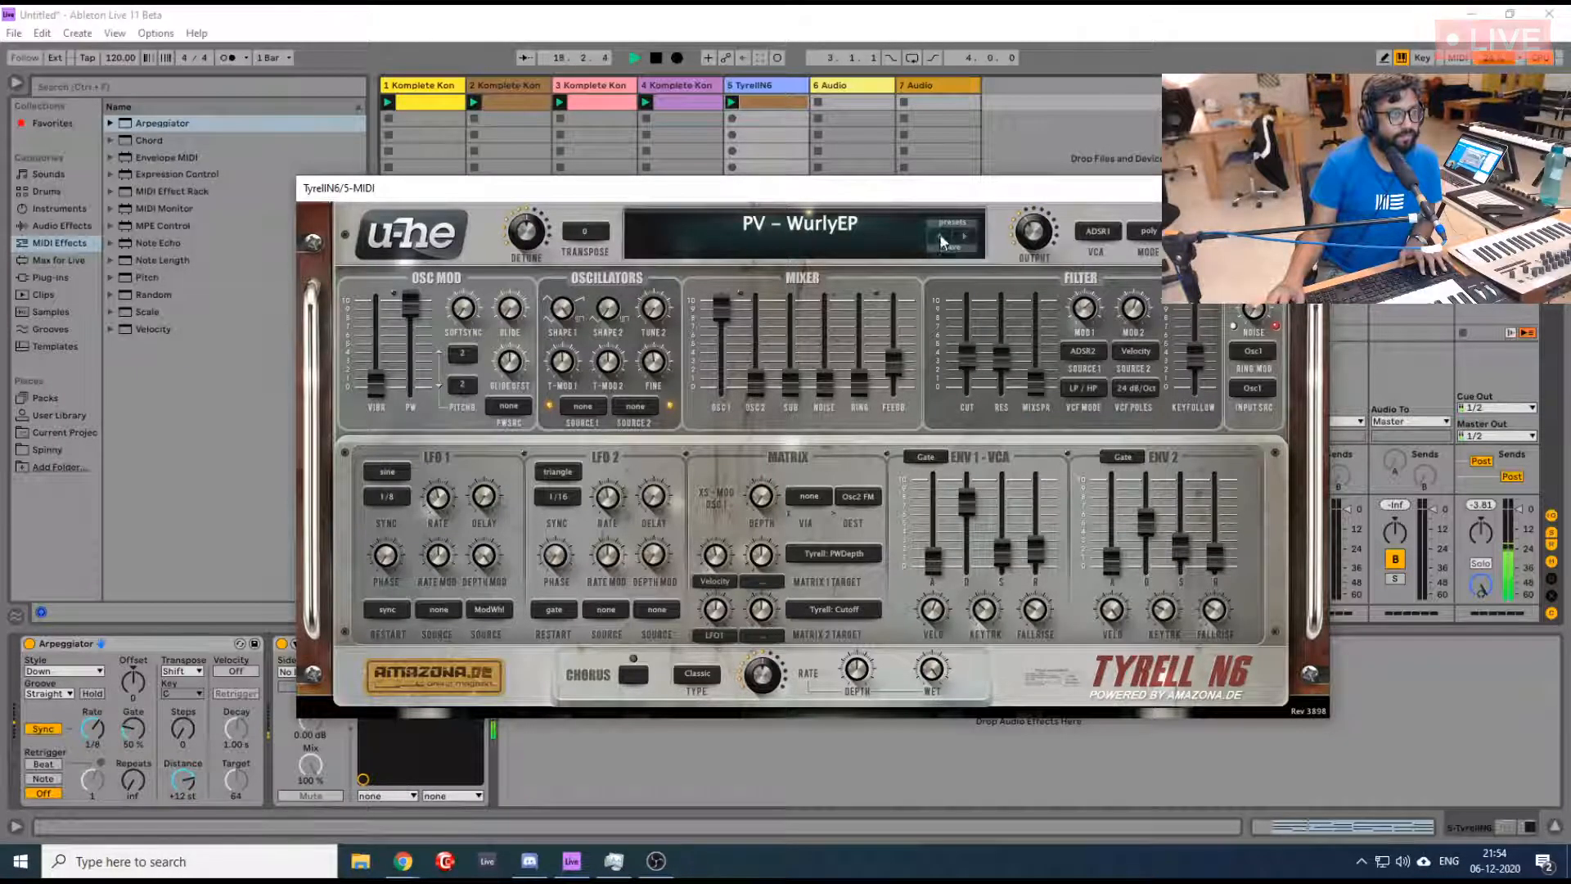
left_click(939, 234)
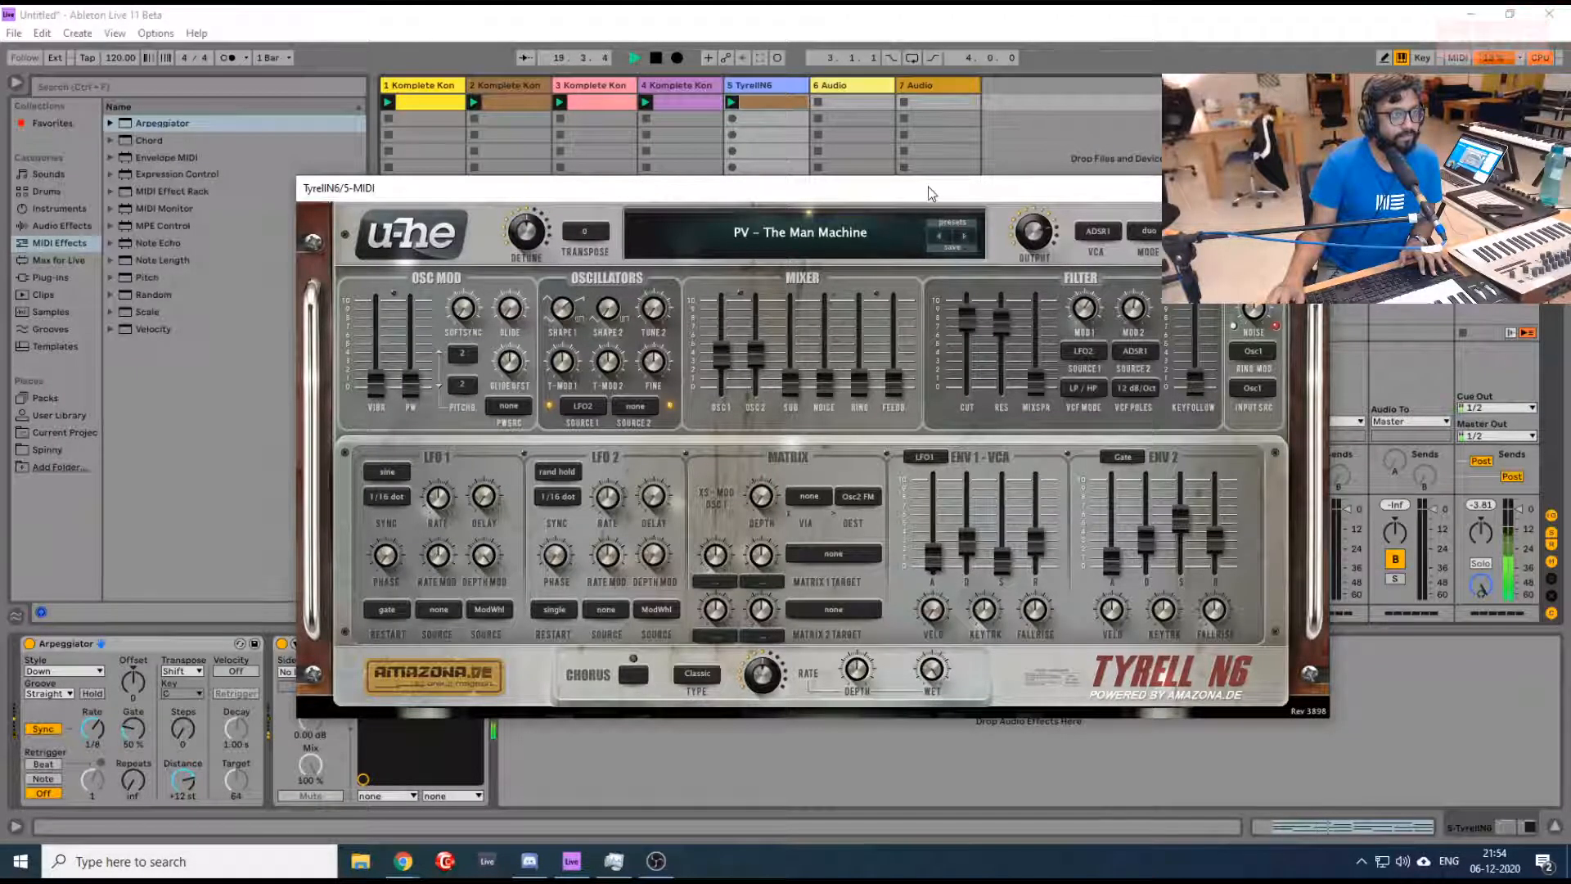
- Unsolo the TyrellN6 track, moving the plugin window aside to reach the mixer and then back over the session
left_click_drag(928, 186, 1468, 78)
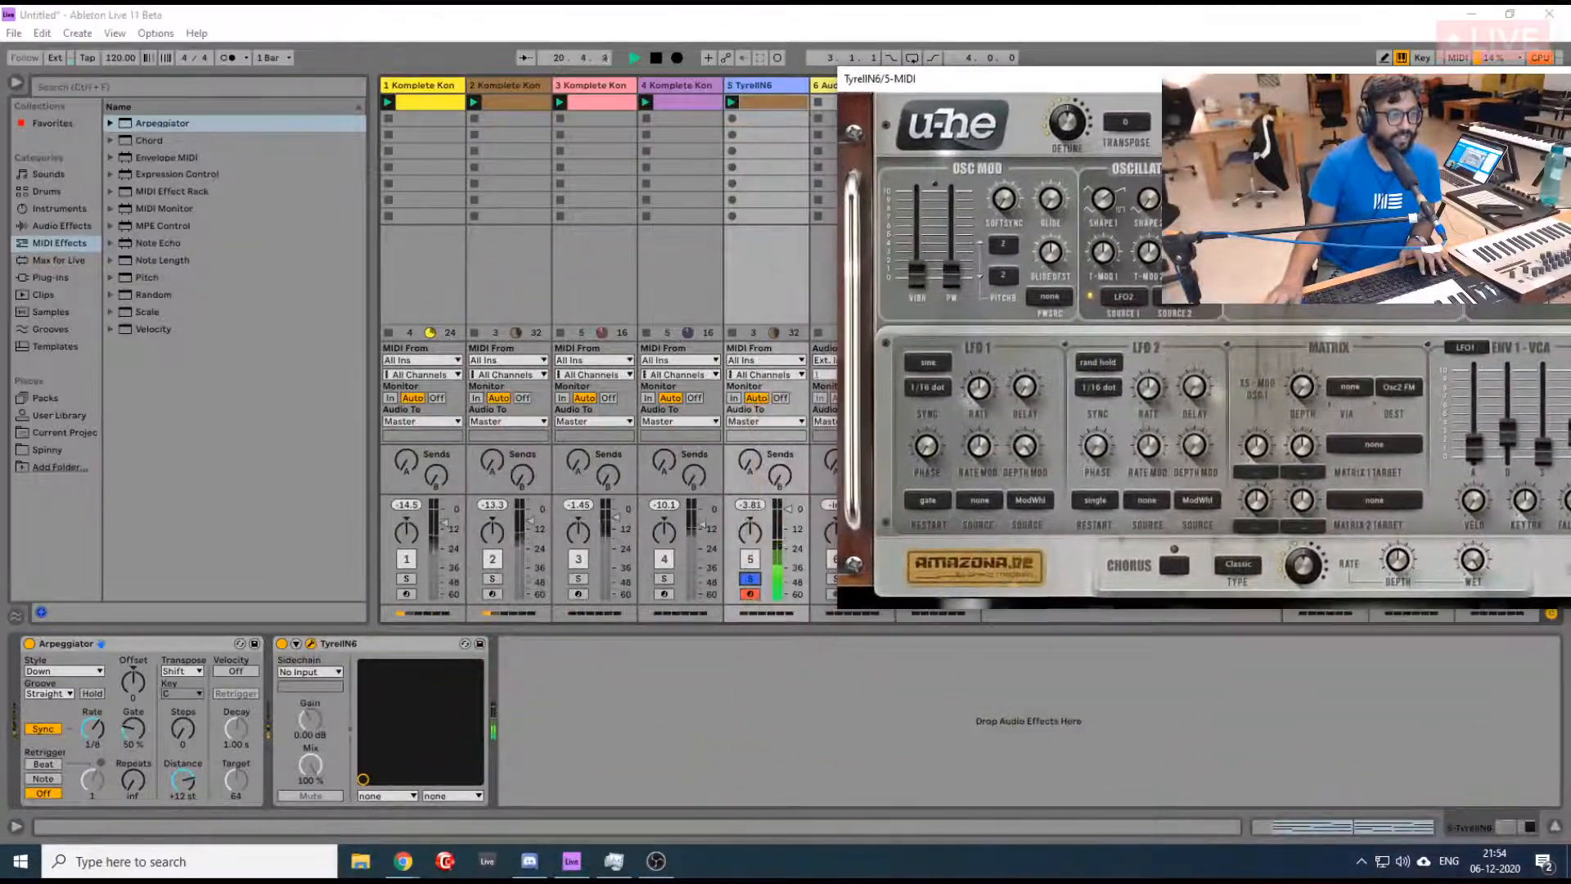
left_click(756, 579)
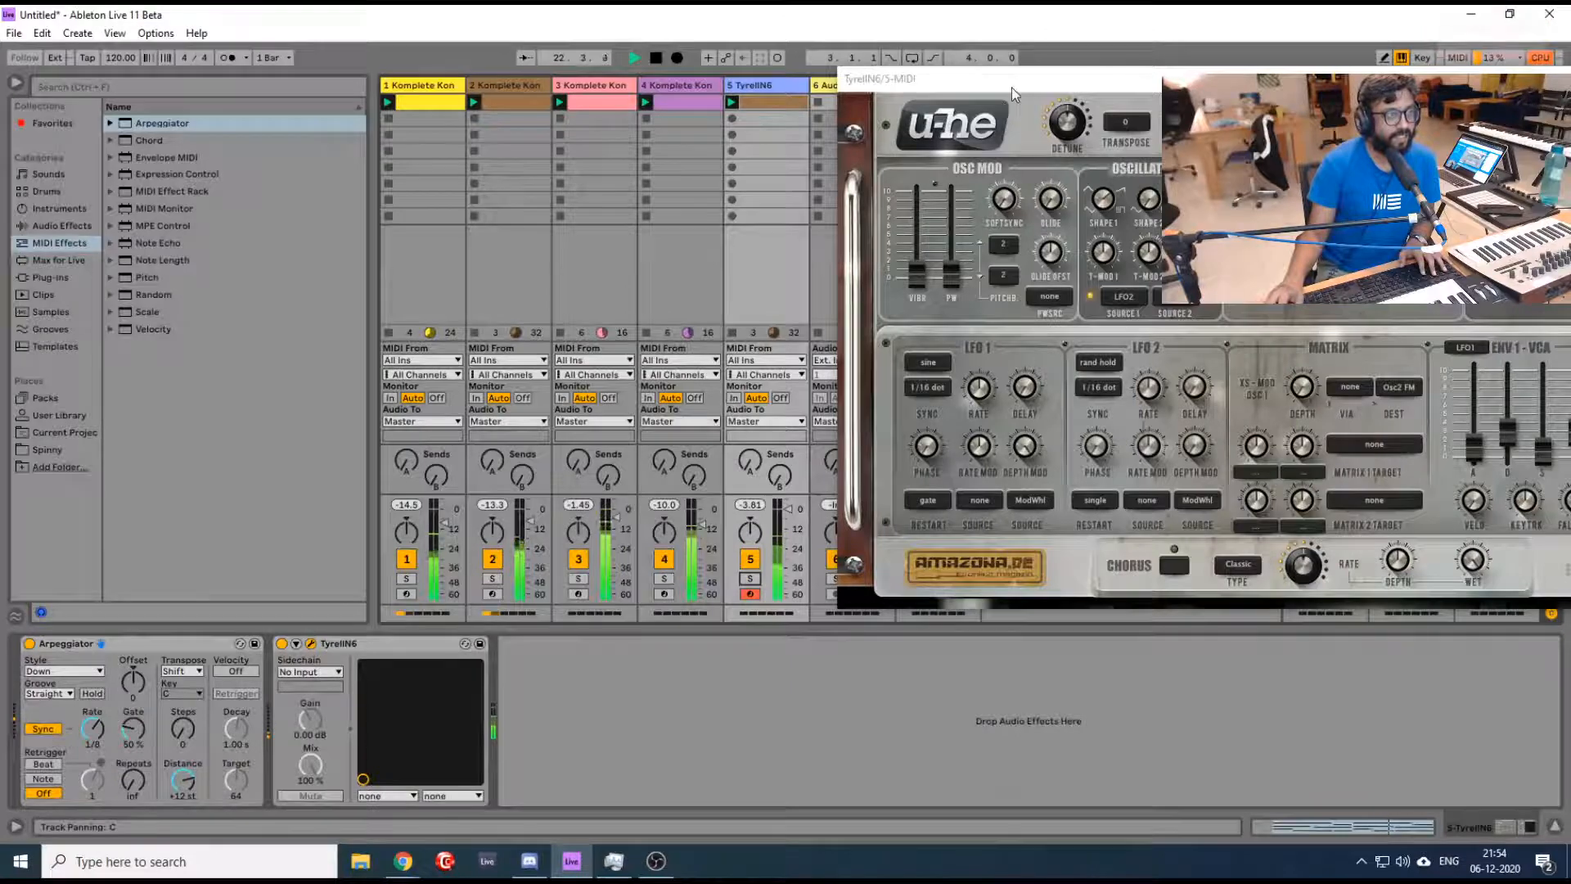
left_click_drag(1011, 87, 477, 266)
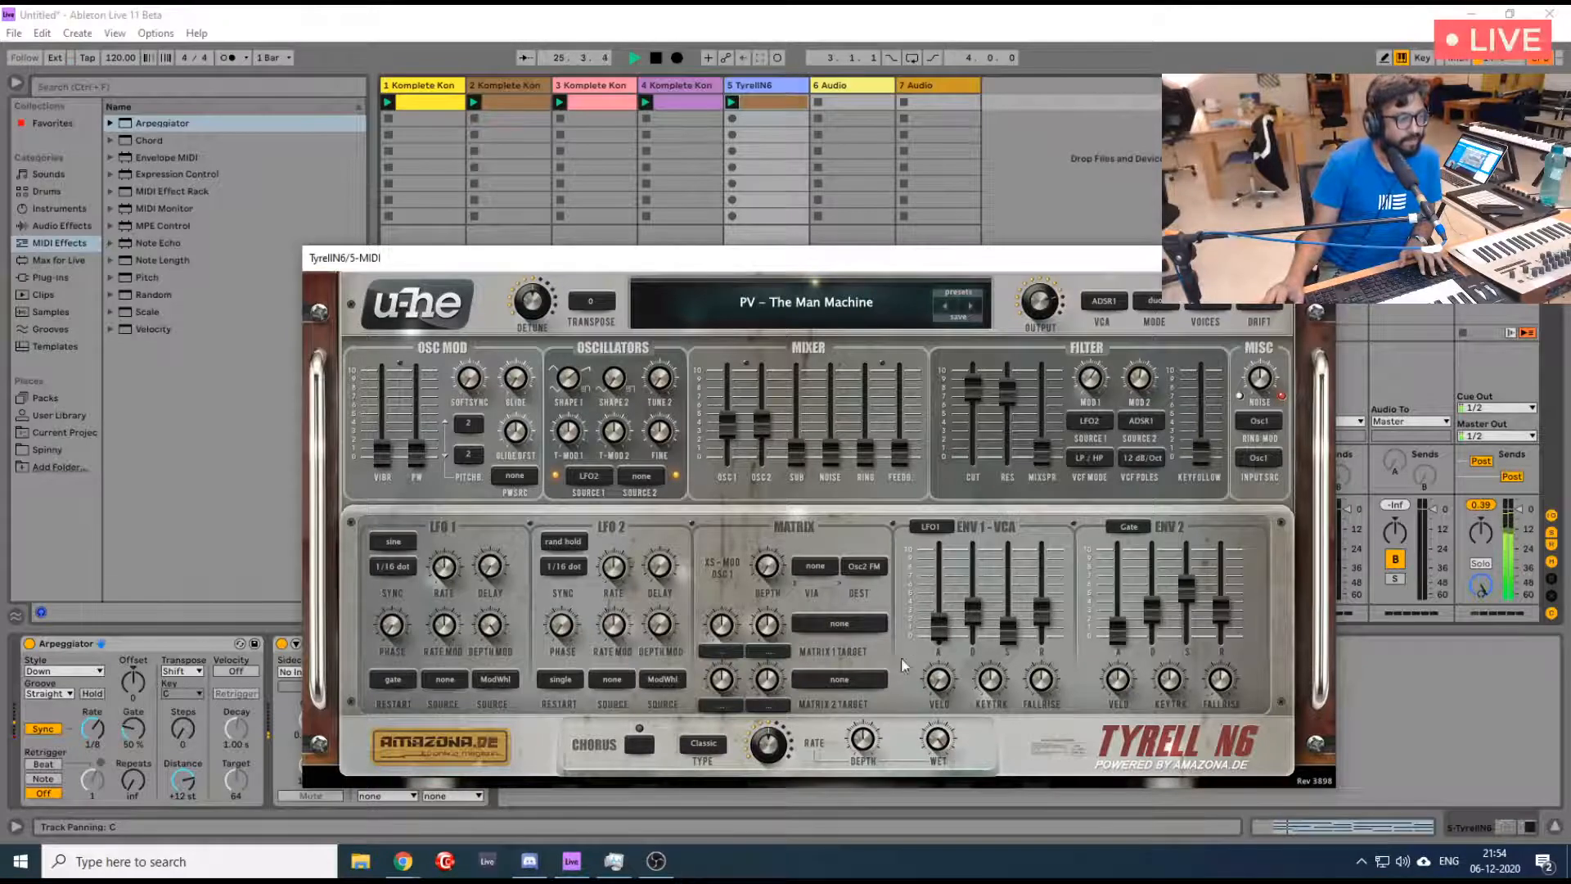
- Switch on the chorus in TyrellN6 and move the plugin window slightly higher
left_click(639, 745)
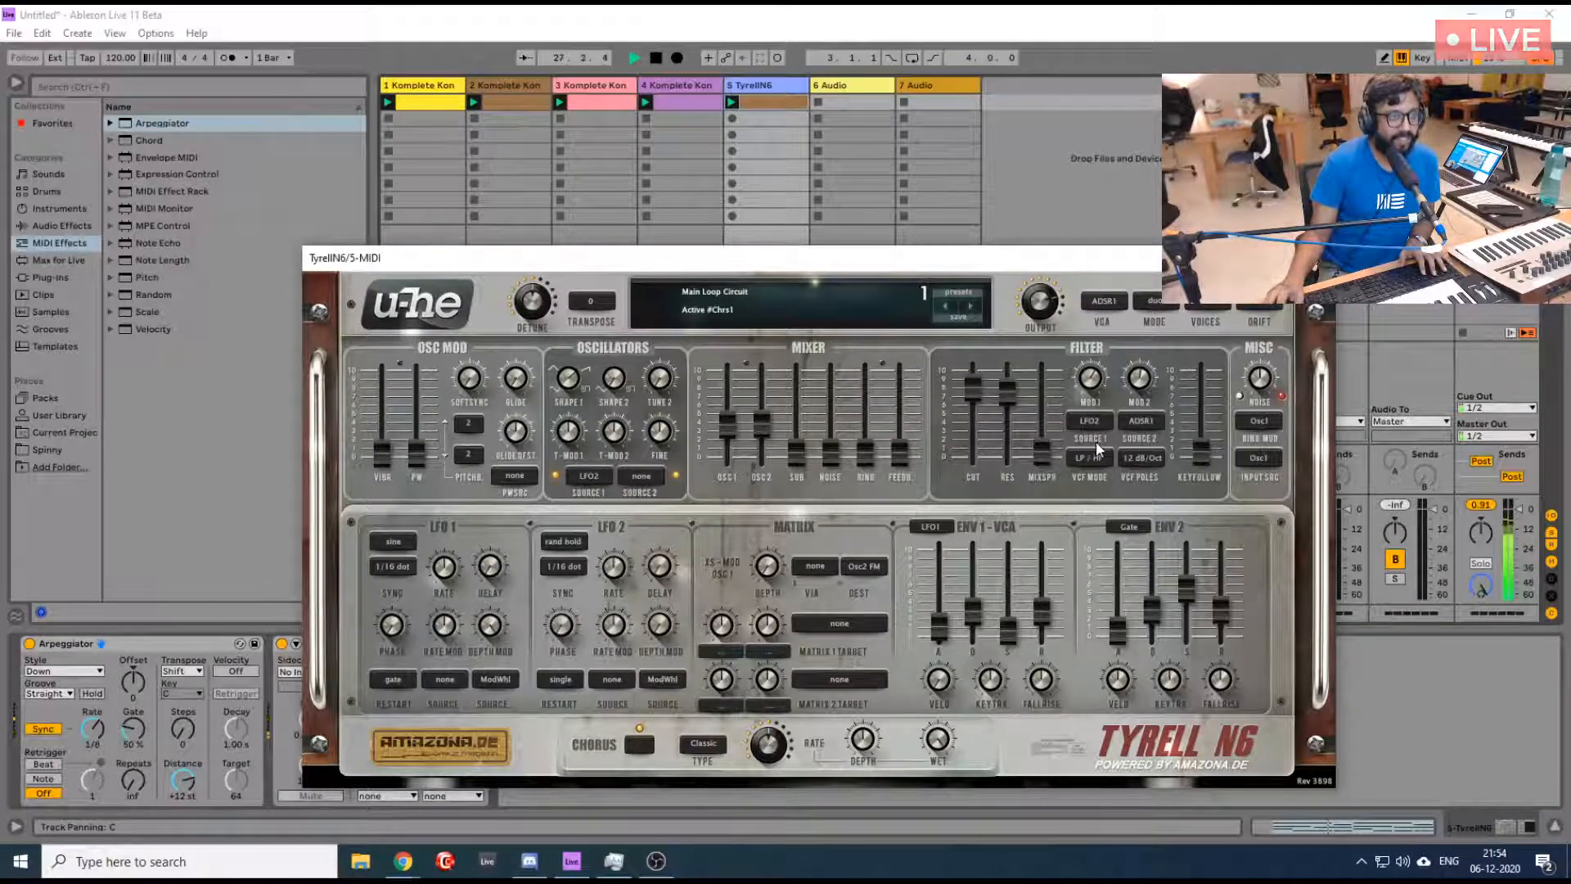
scroll(1039, 293, "up", 3)
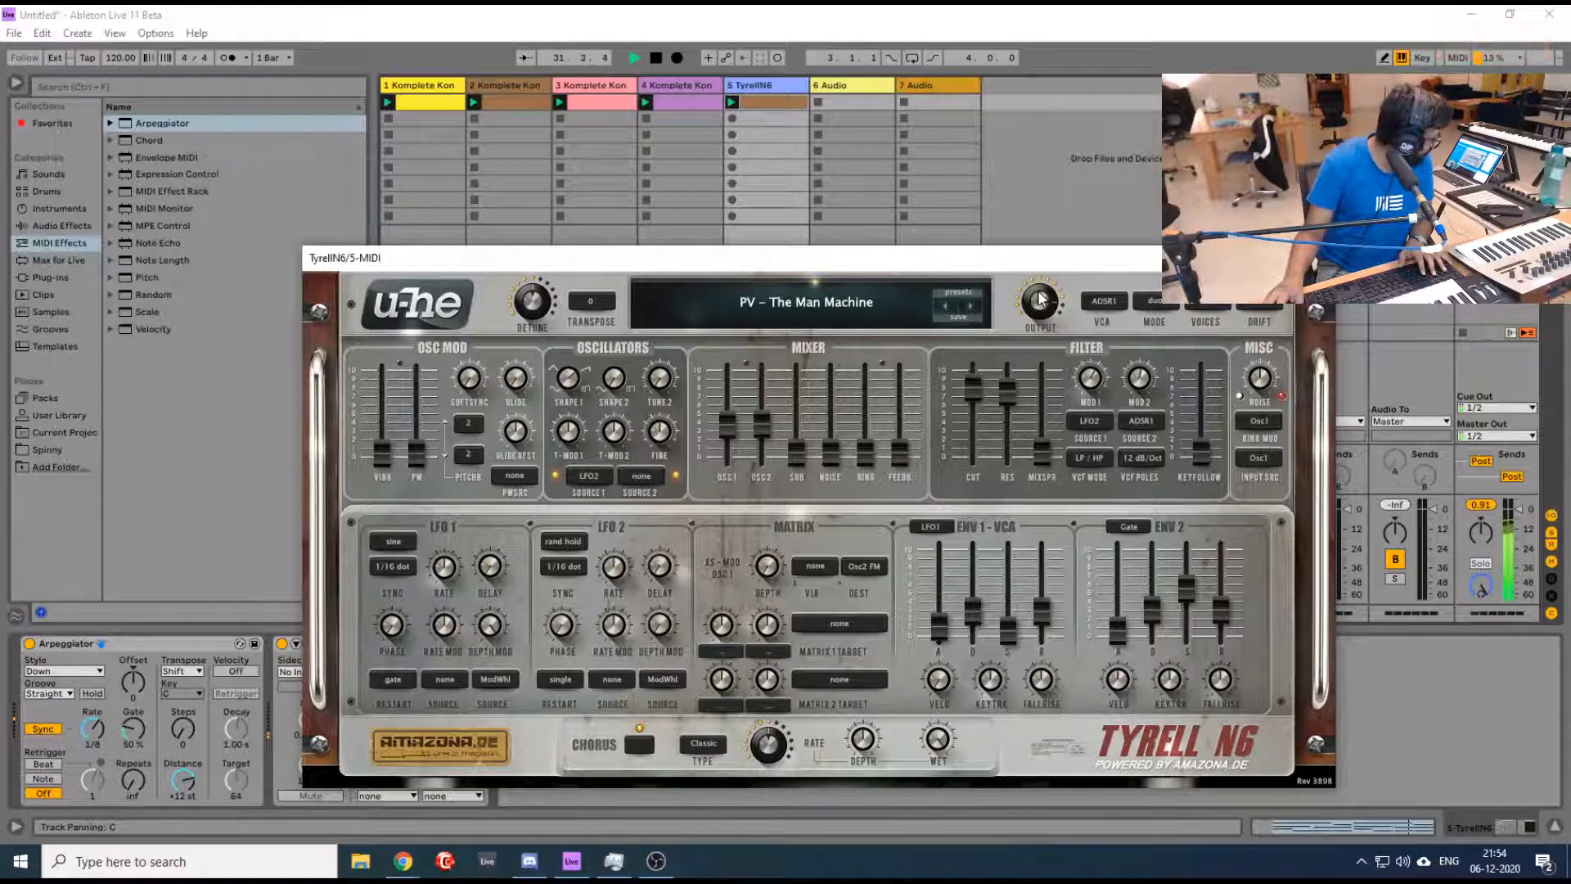
left_click_drag(1022, 264, 988, 196)
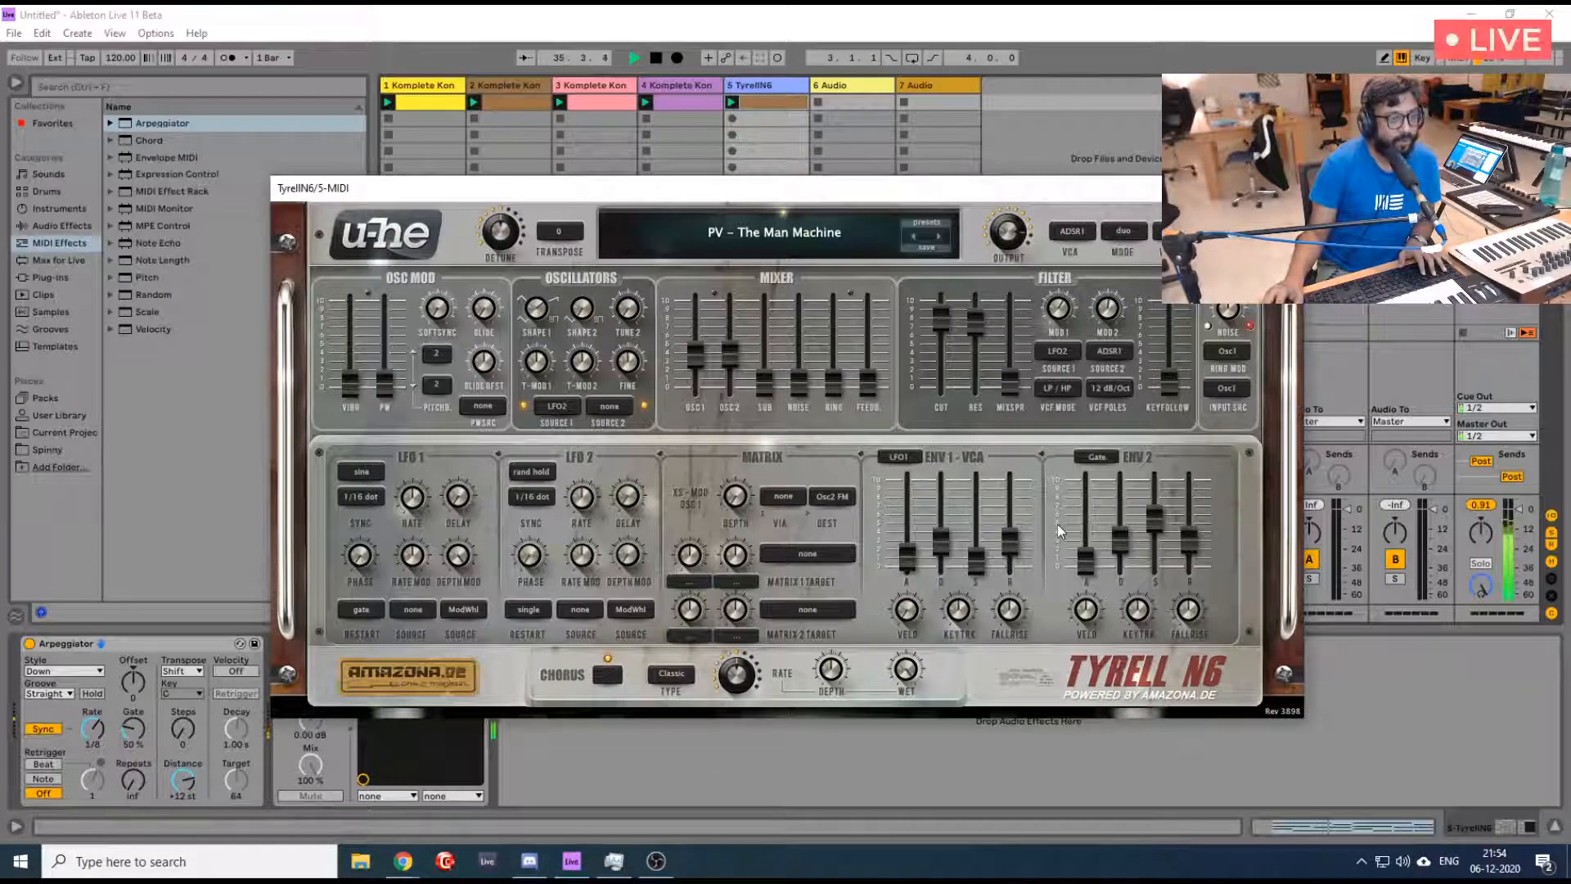
- Raise the ENV 1 release to about 37.4, set the chorus type to Ensemble and stop playback
left_click_drag(977, 565, 1009, 512)
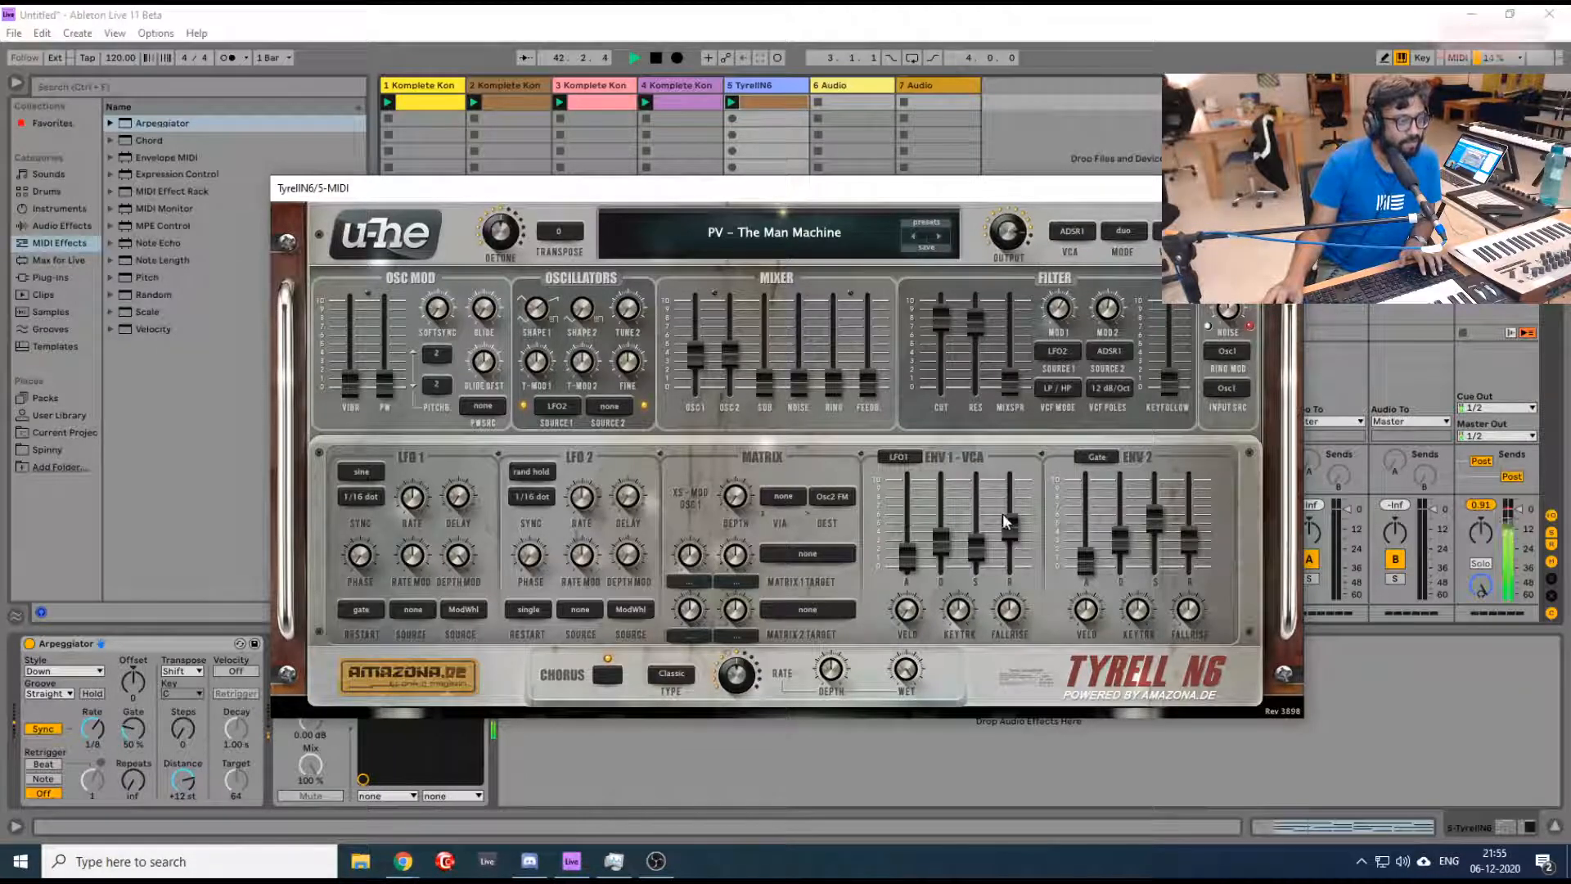
left_click_drag(1003, 513, 1003, 519)
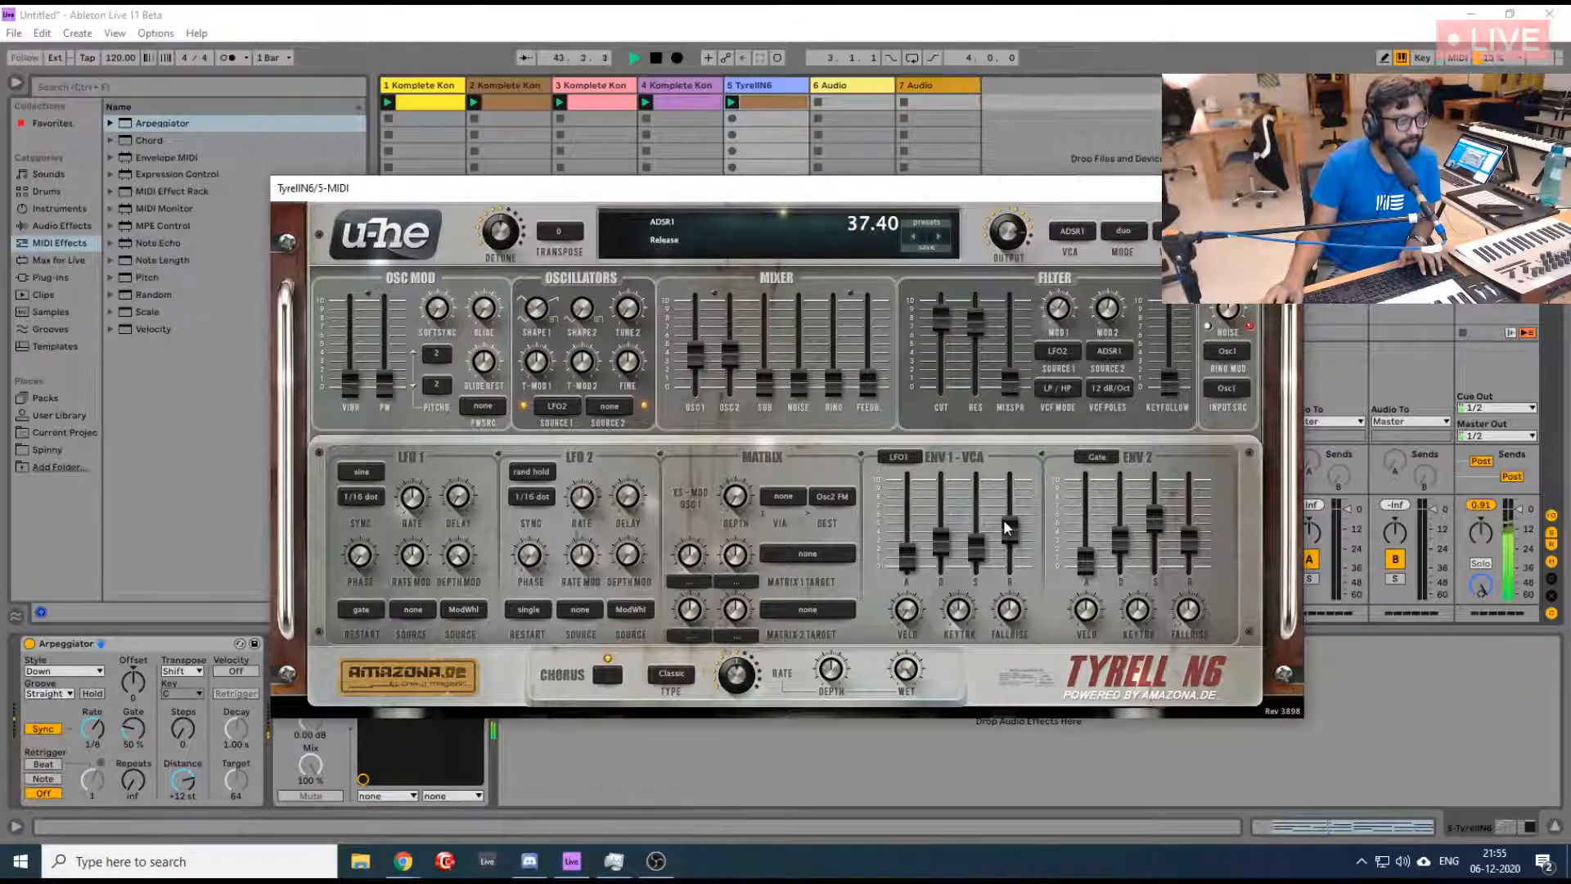
left_click(685, 672)
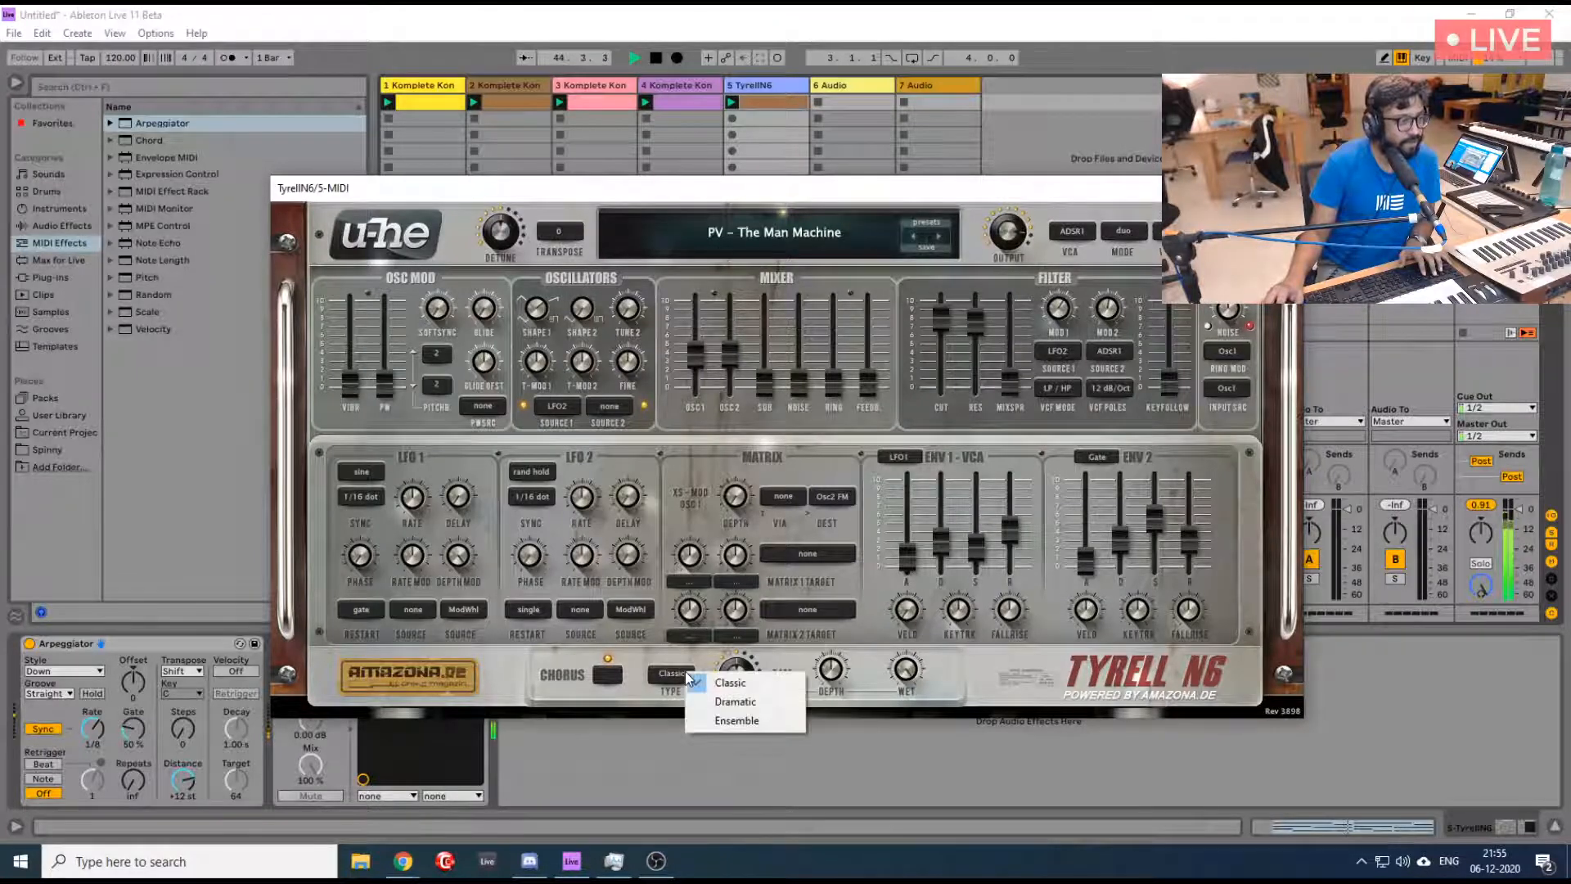
left_click(719, 719)
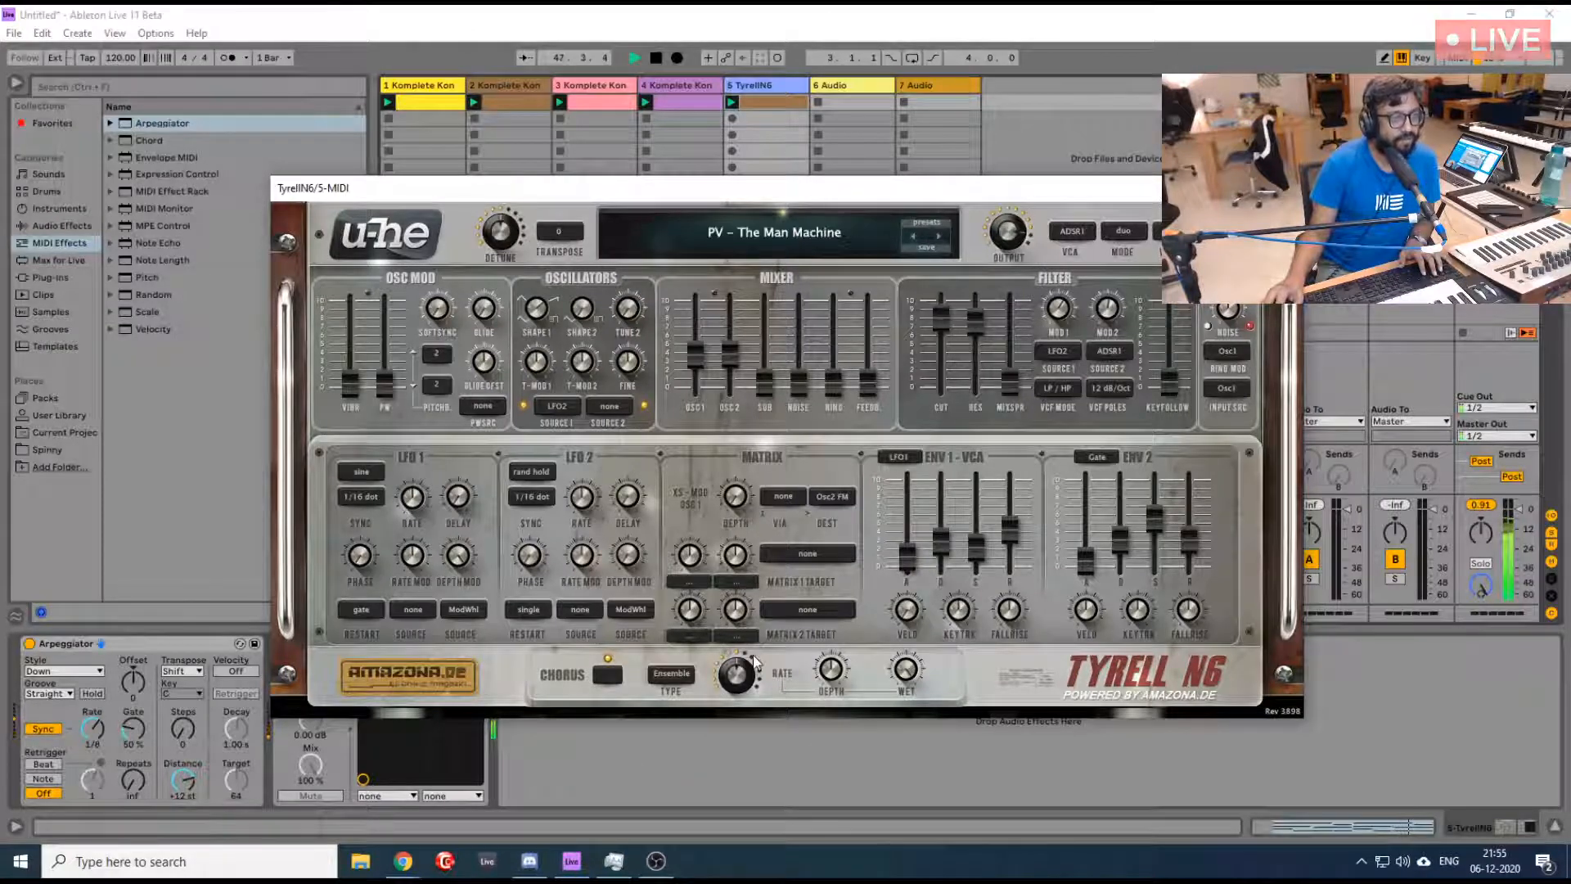
key("space")
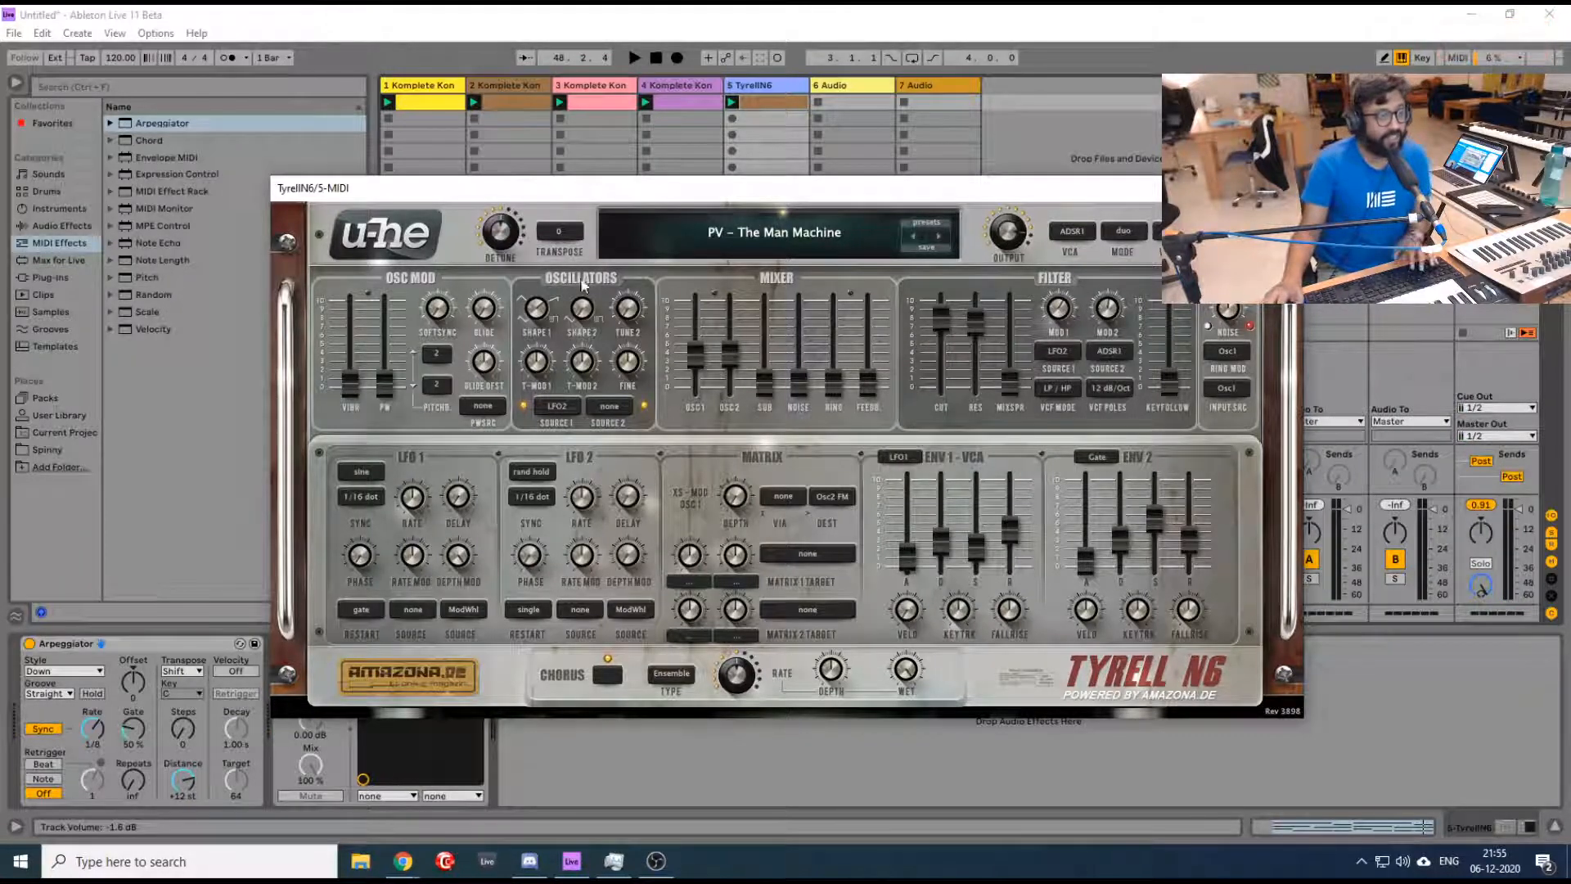
- Move the TyrellN6 window clear of the Arpeggiator and set the Arpeggiator rate to 1/16 with playback running
left_click_drag(741, 191, 772, 164)
key("space")
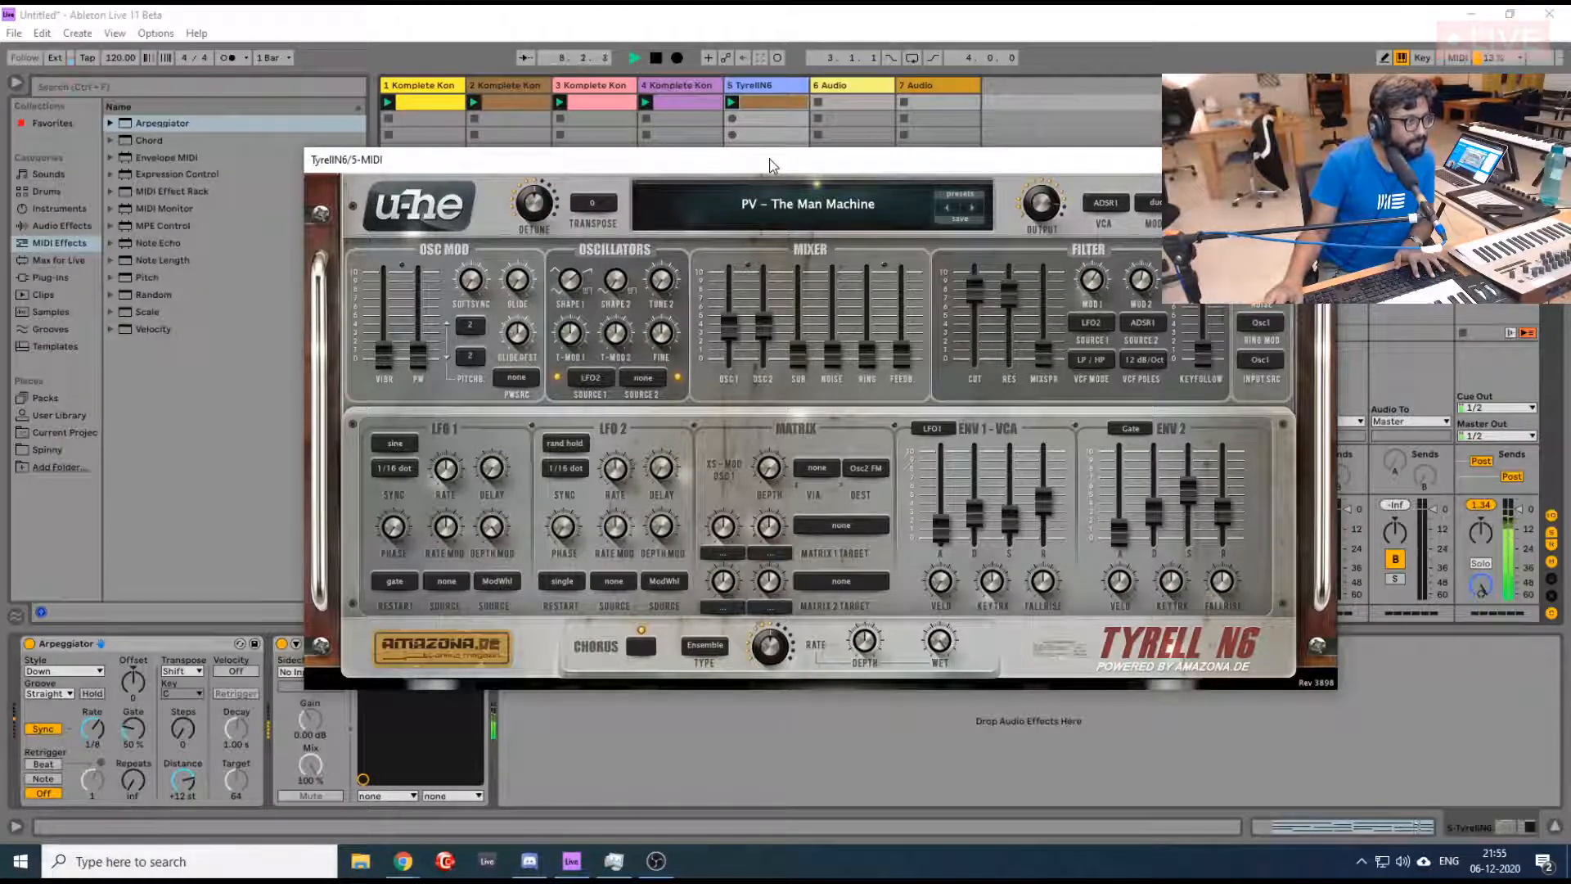
left_click_drag(762, 159, 910, 118)
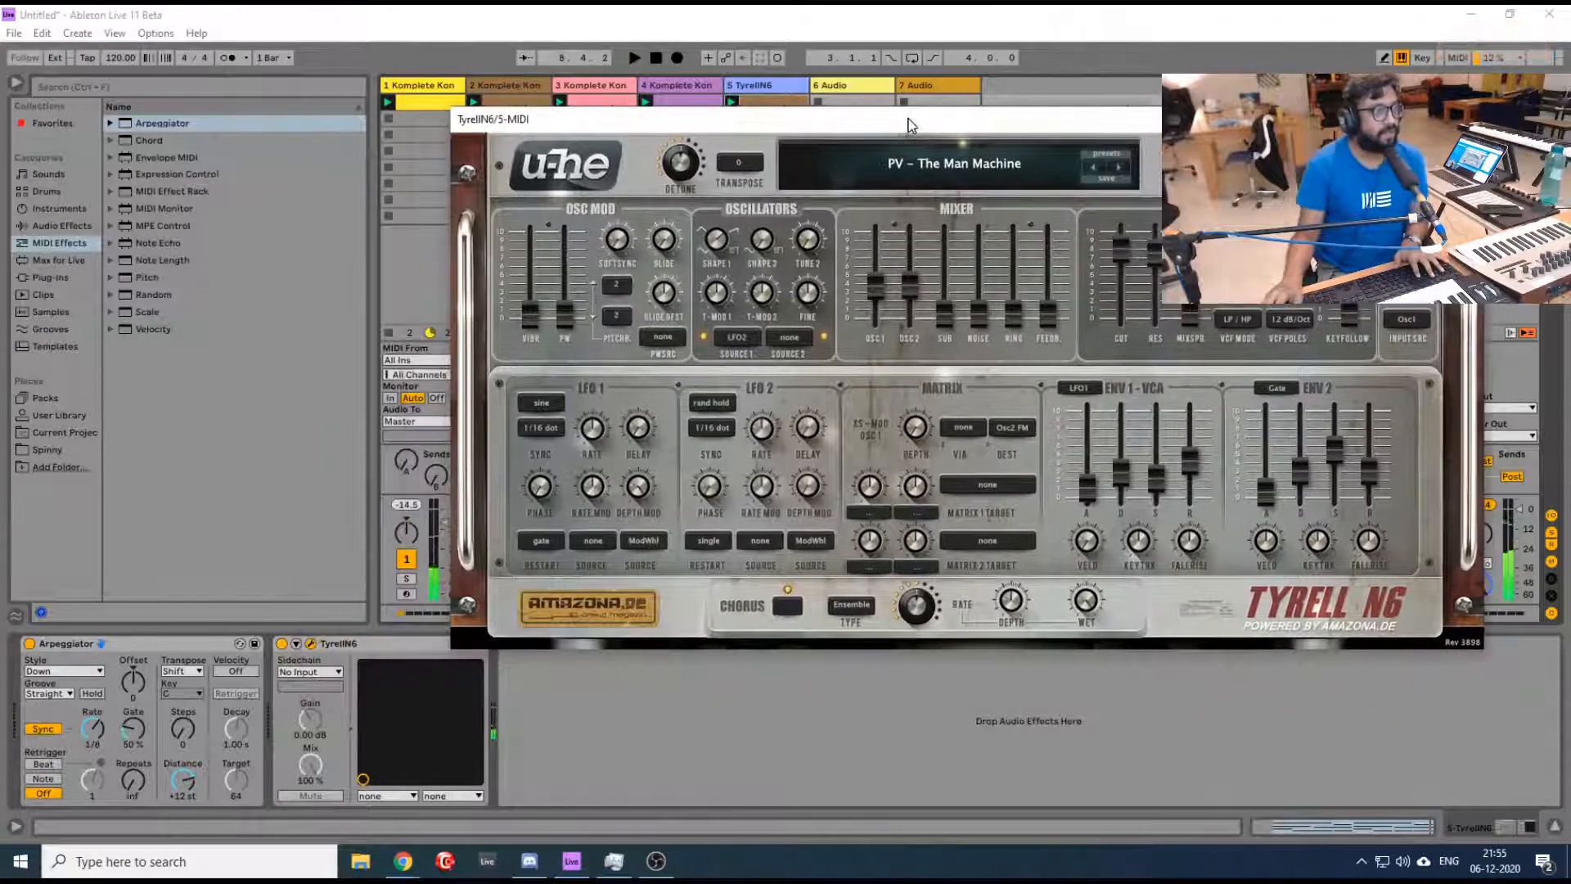
left_click_drag(93, 727, 93, 736)
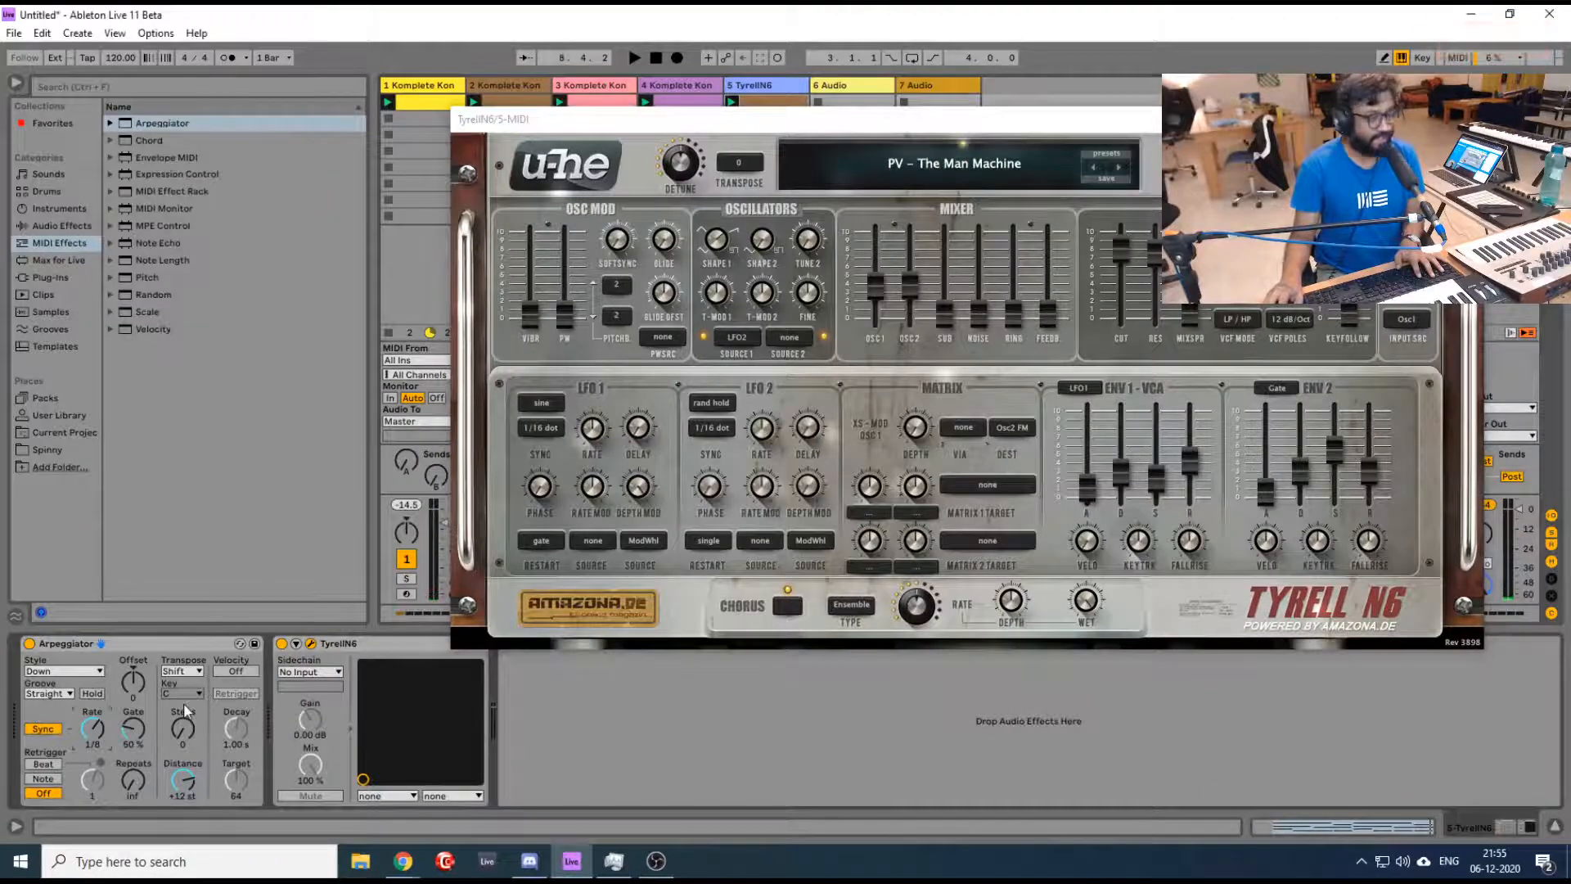
key("space")
key("Down")
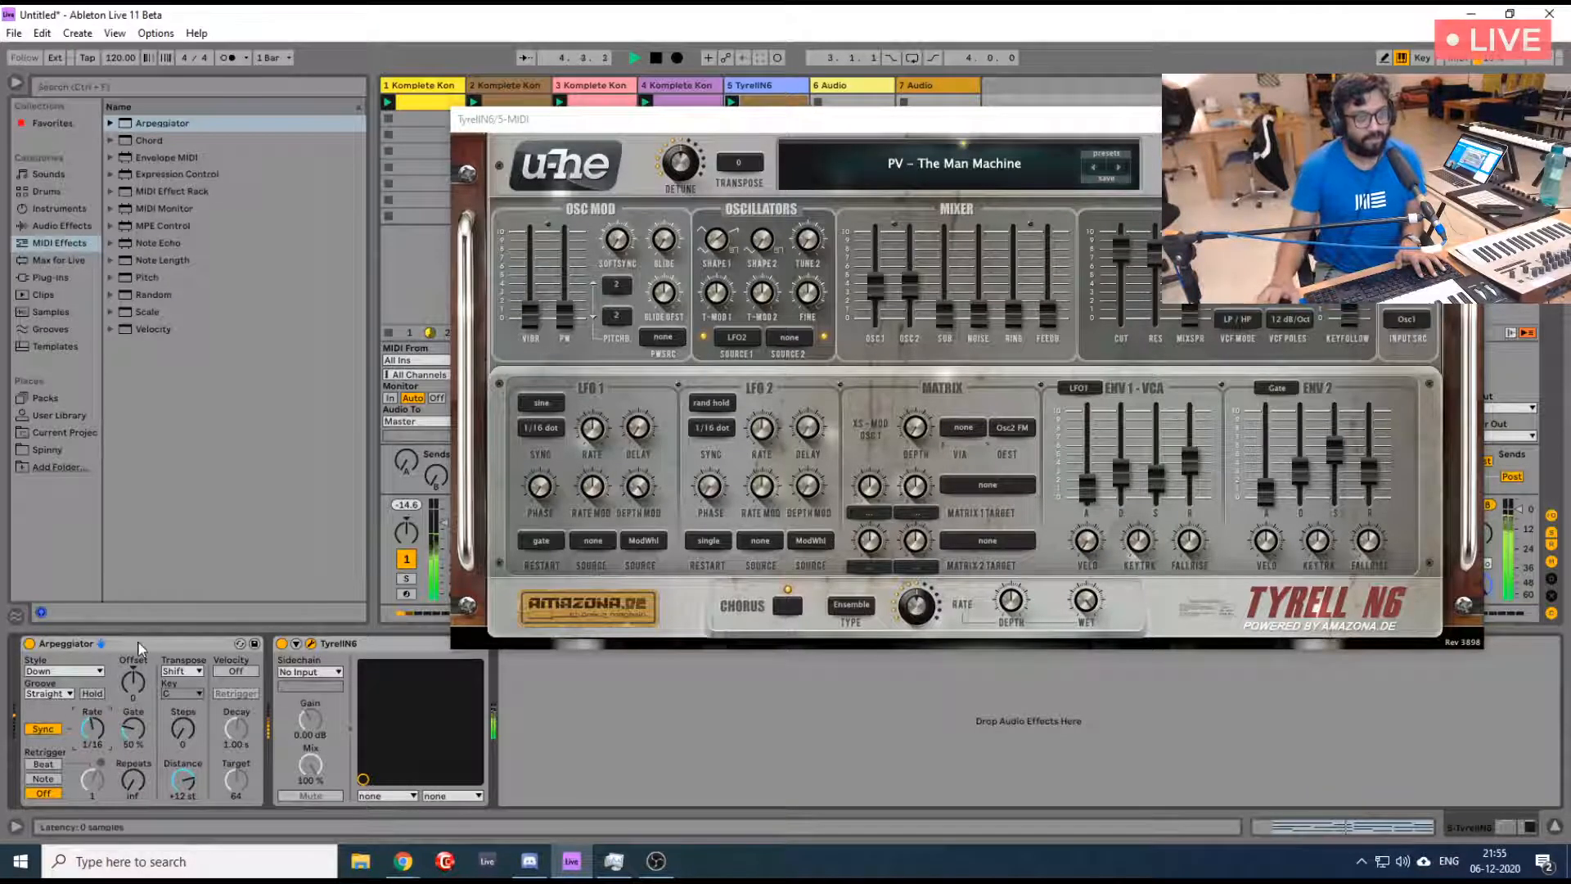
- Lower the ENV 1 release in TyrellN6 and restart playback from the beginning
left_click_drag(1192, 475, 1203, 548)
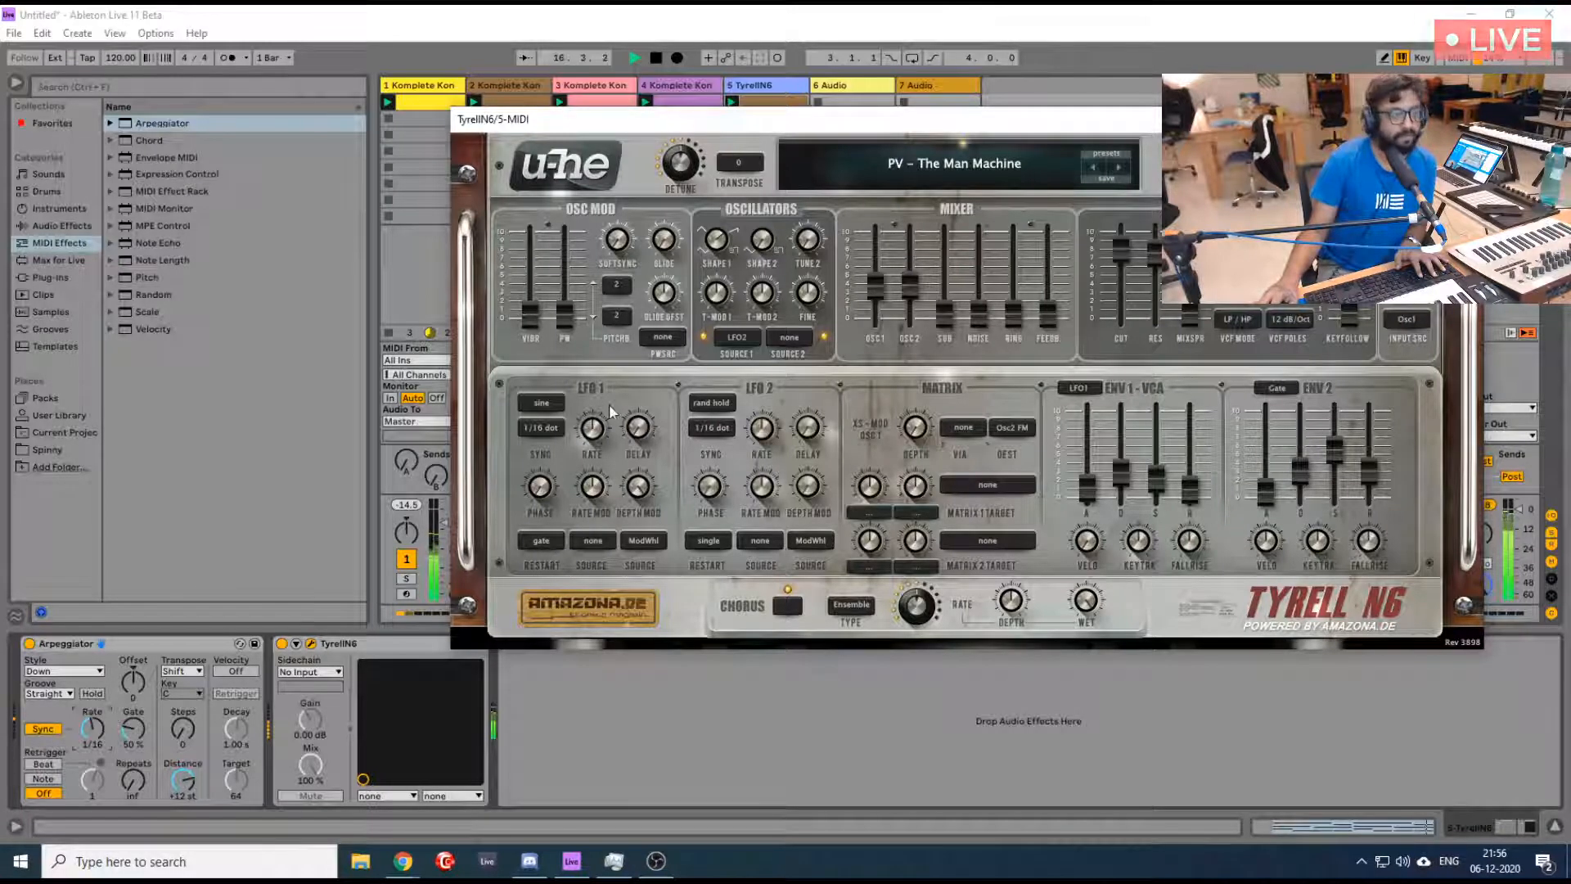
key("space")
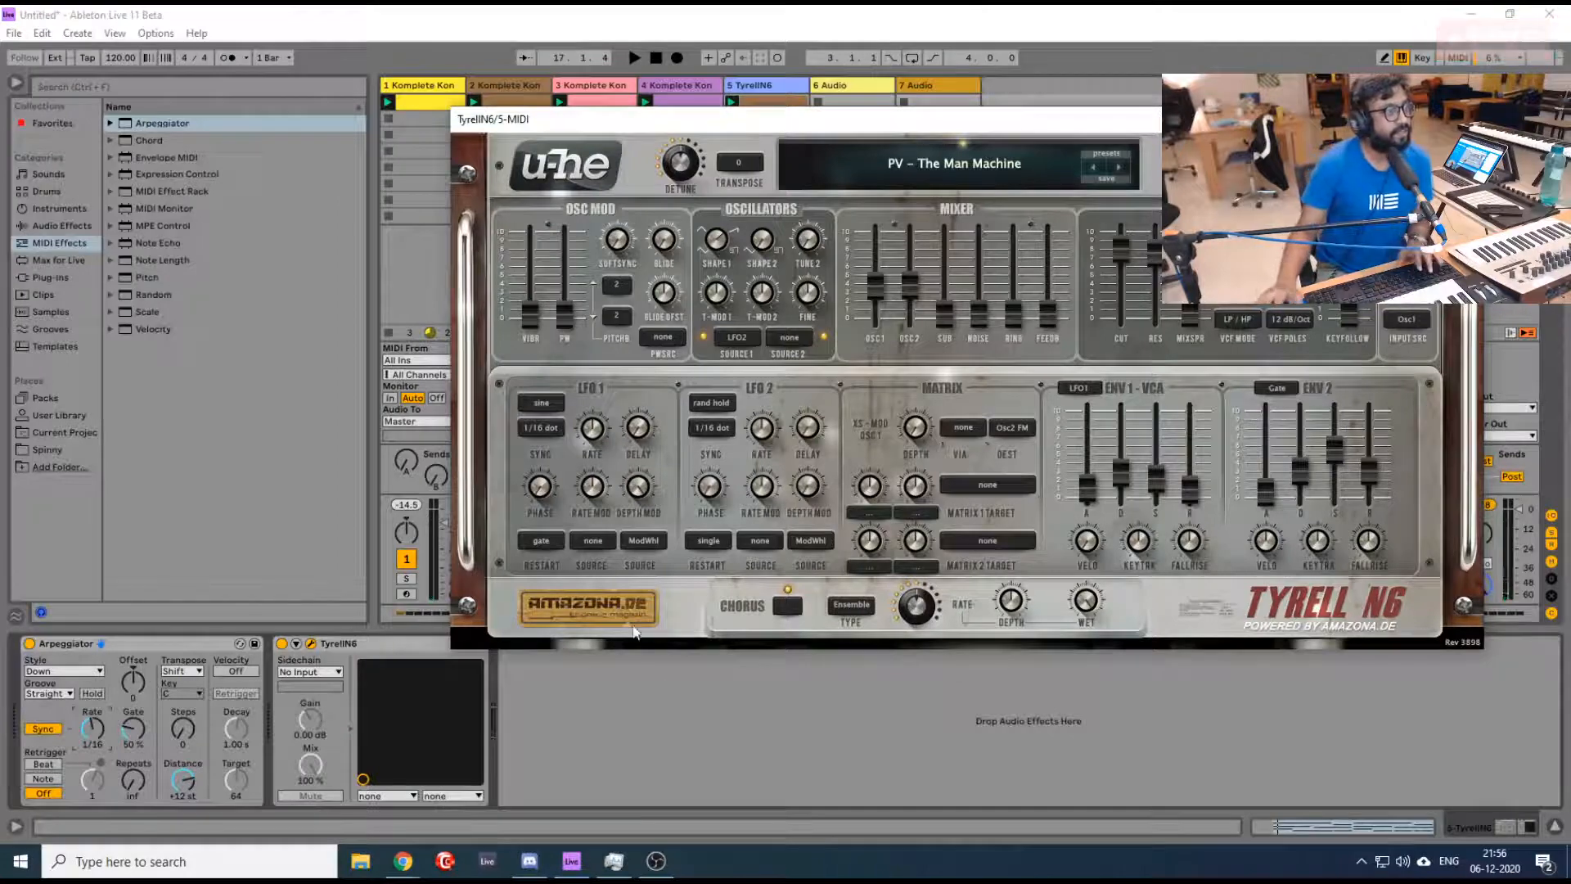
key("space")
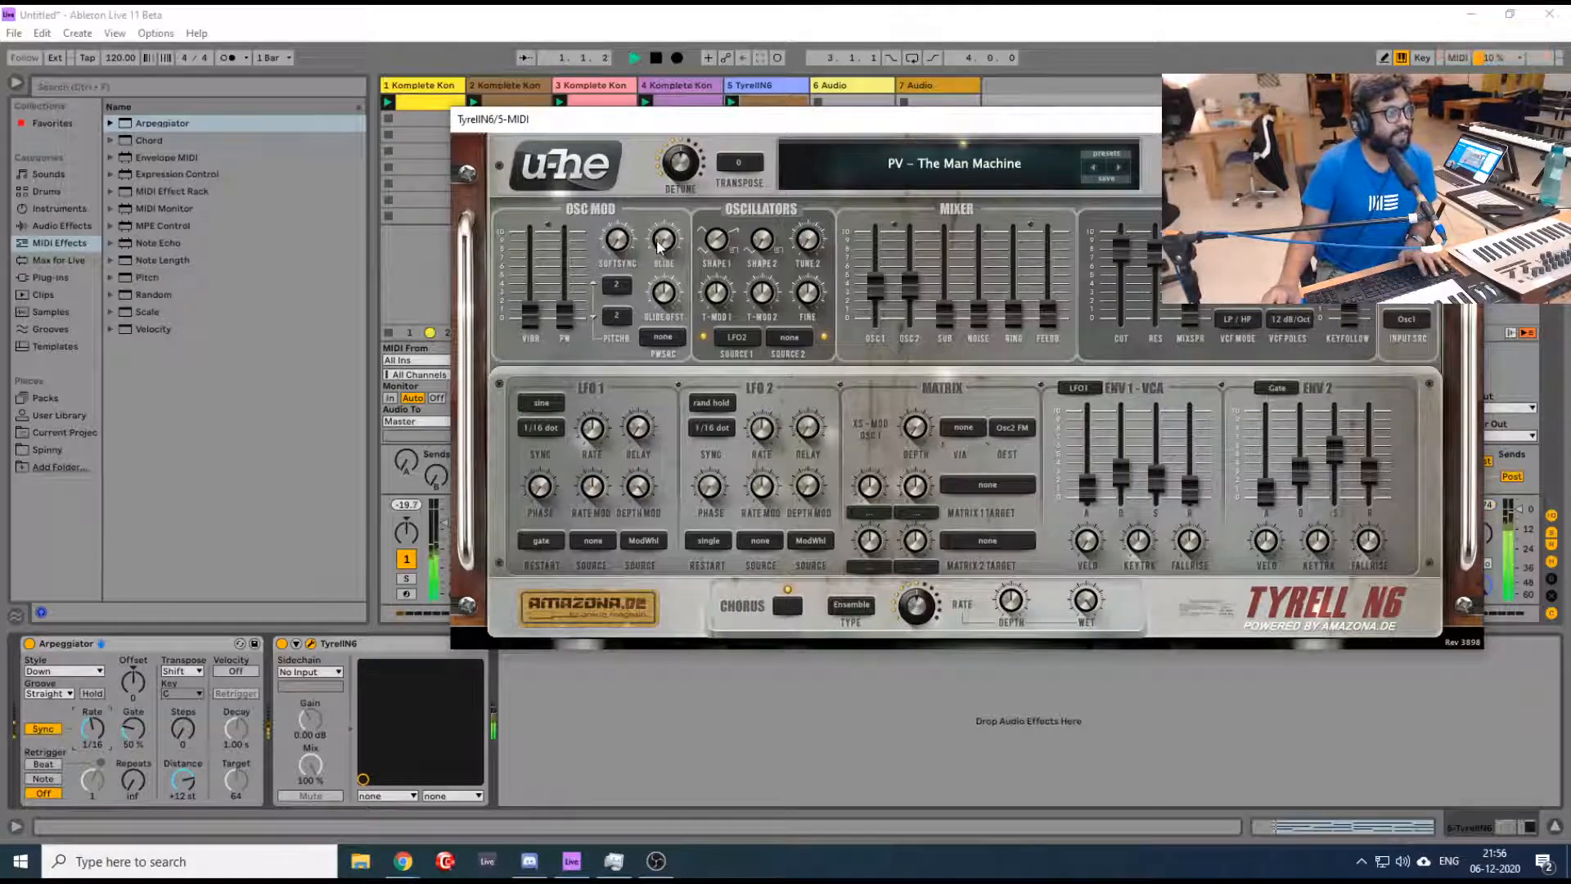
- Adjust the TyrellN6 oscillator modulation: glide to about 21.5, glide offset to about -92 and vibrato to 6
mouse_move(657, 253)
left_click_drag(658, 253, 644, 224)
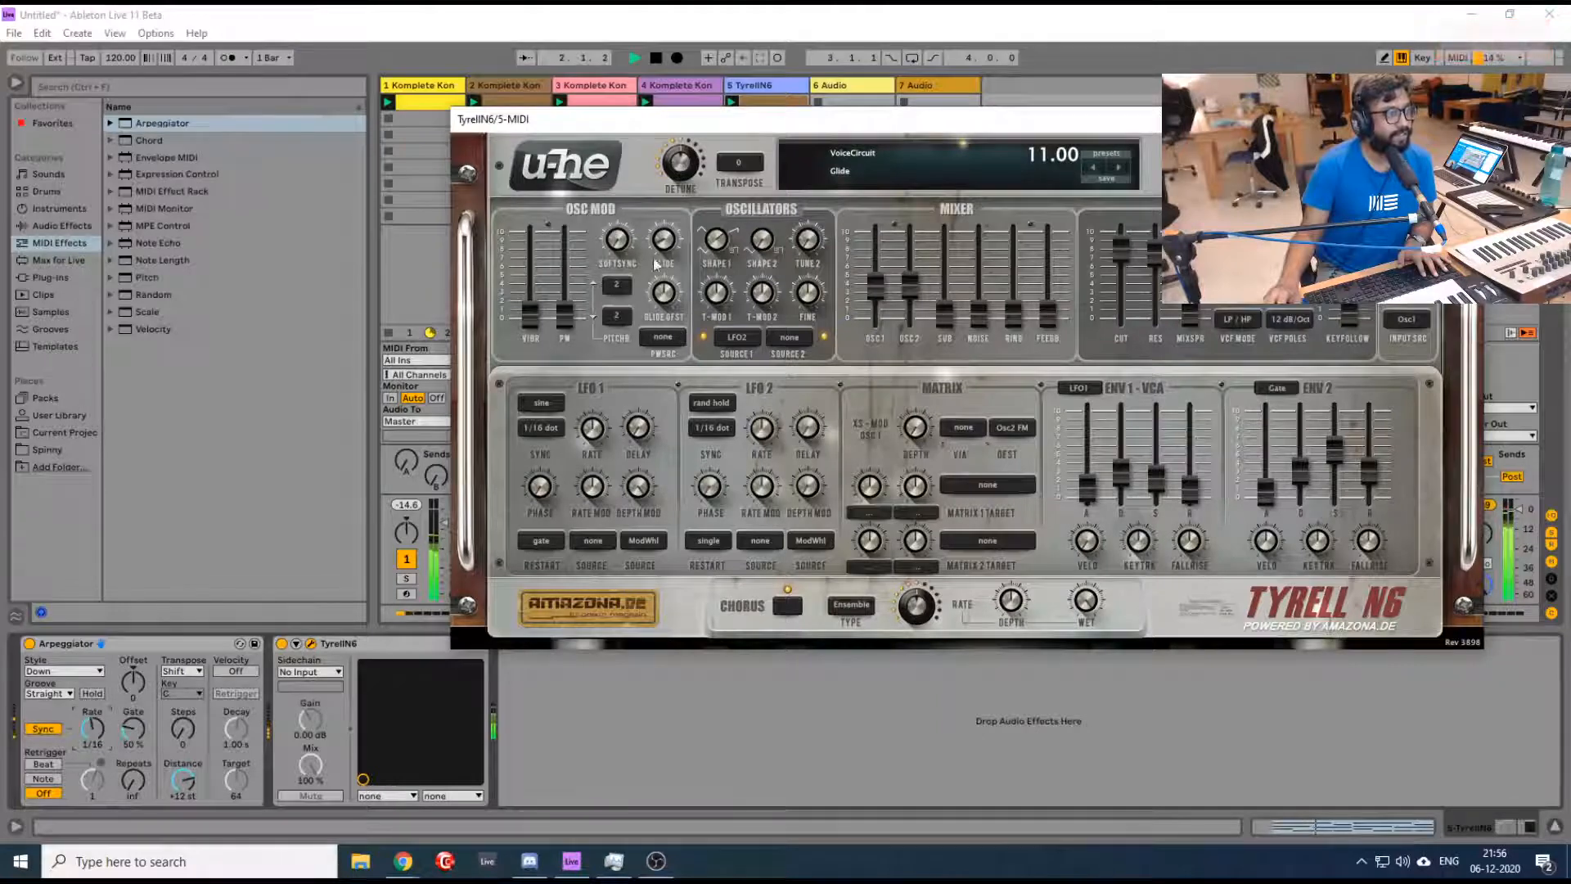
left_click_drag(663, 296, 669, 347)
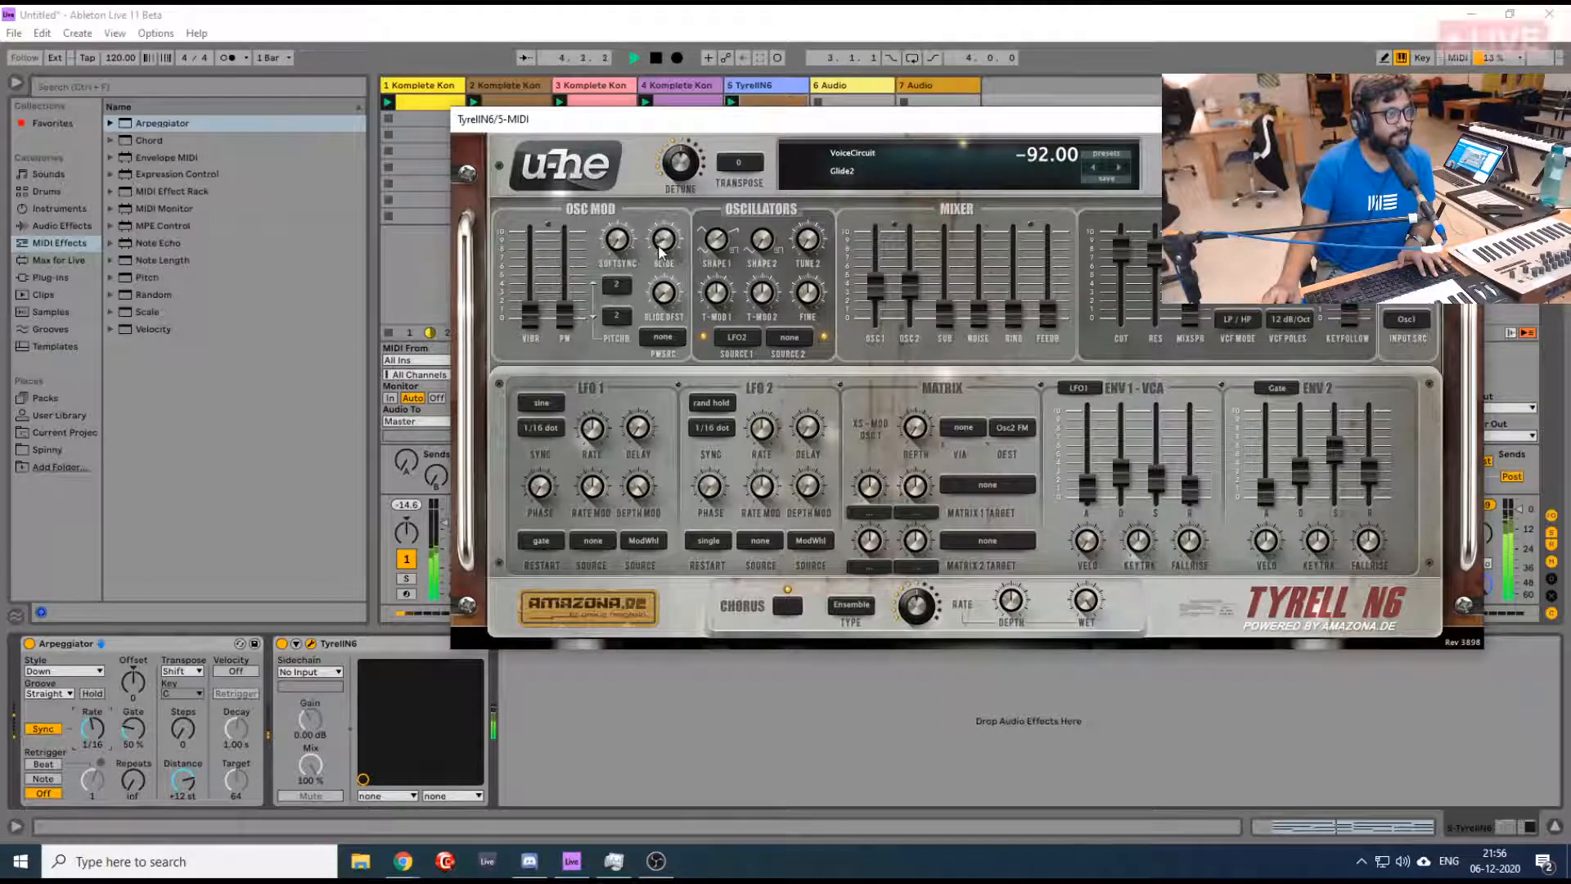
left_click_drag(662, 255, 654, 238)
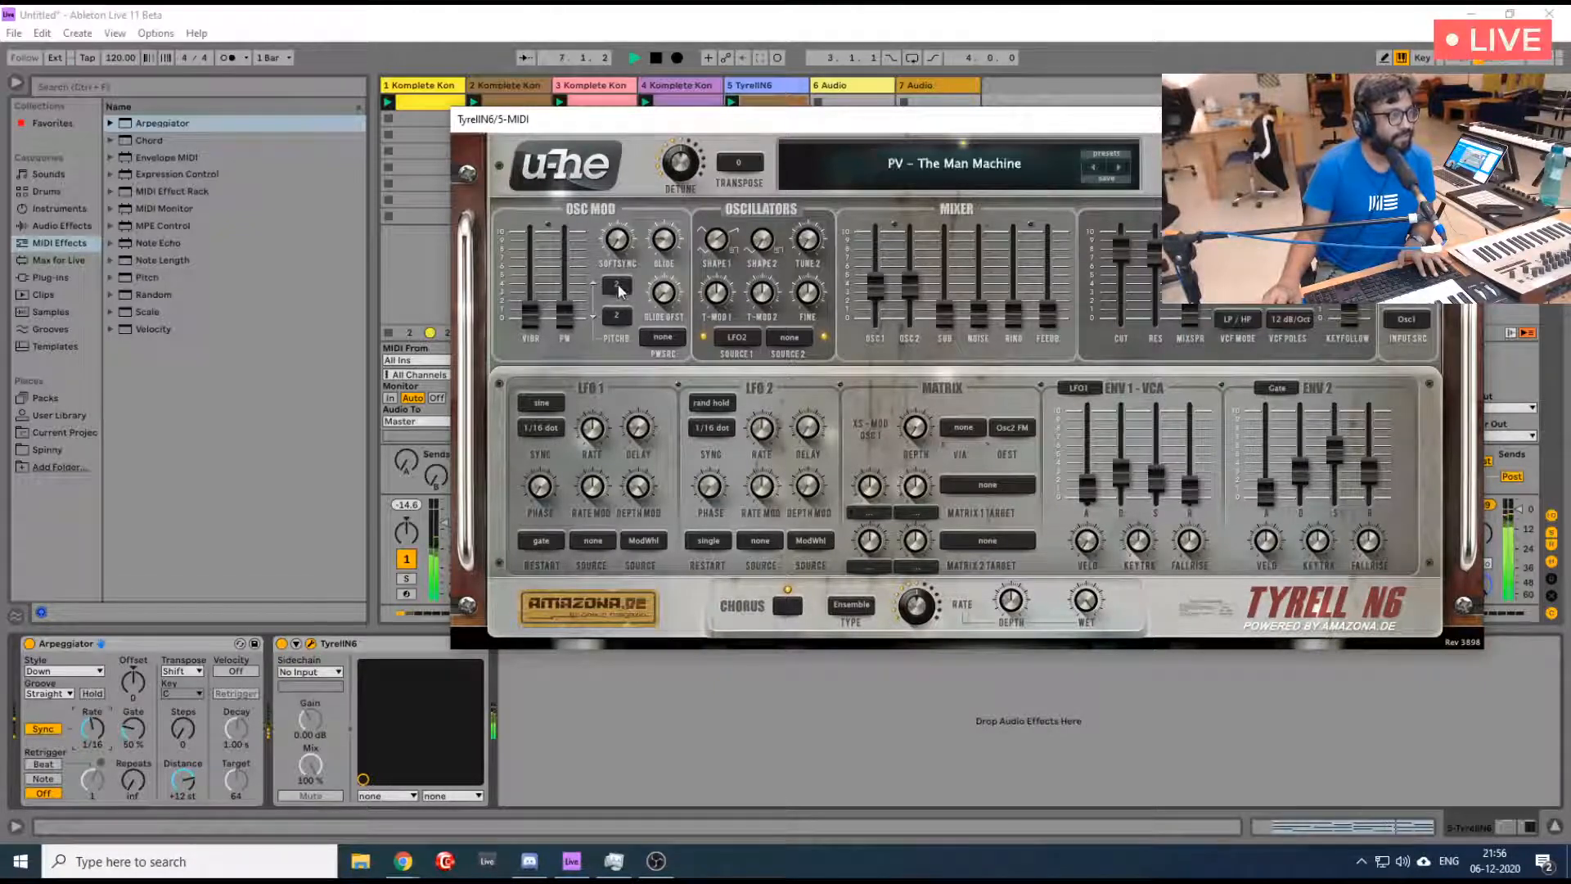
left_click_drag(530, 314, 530, 304)
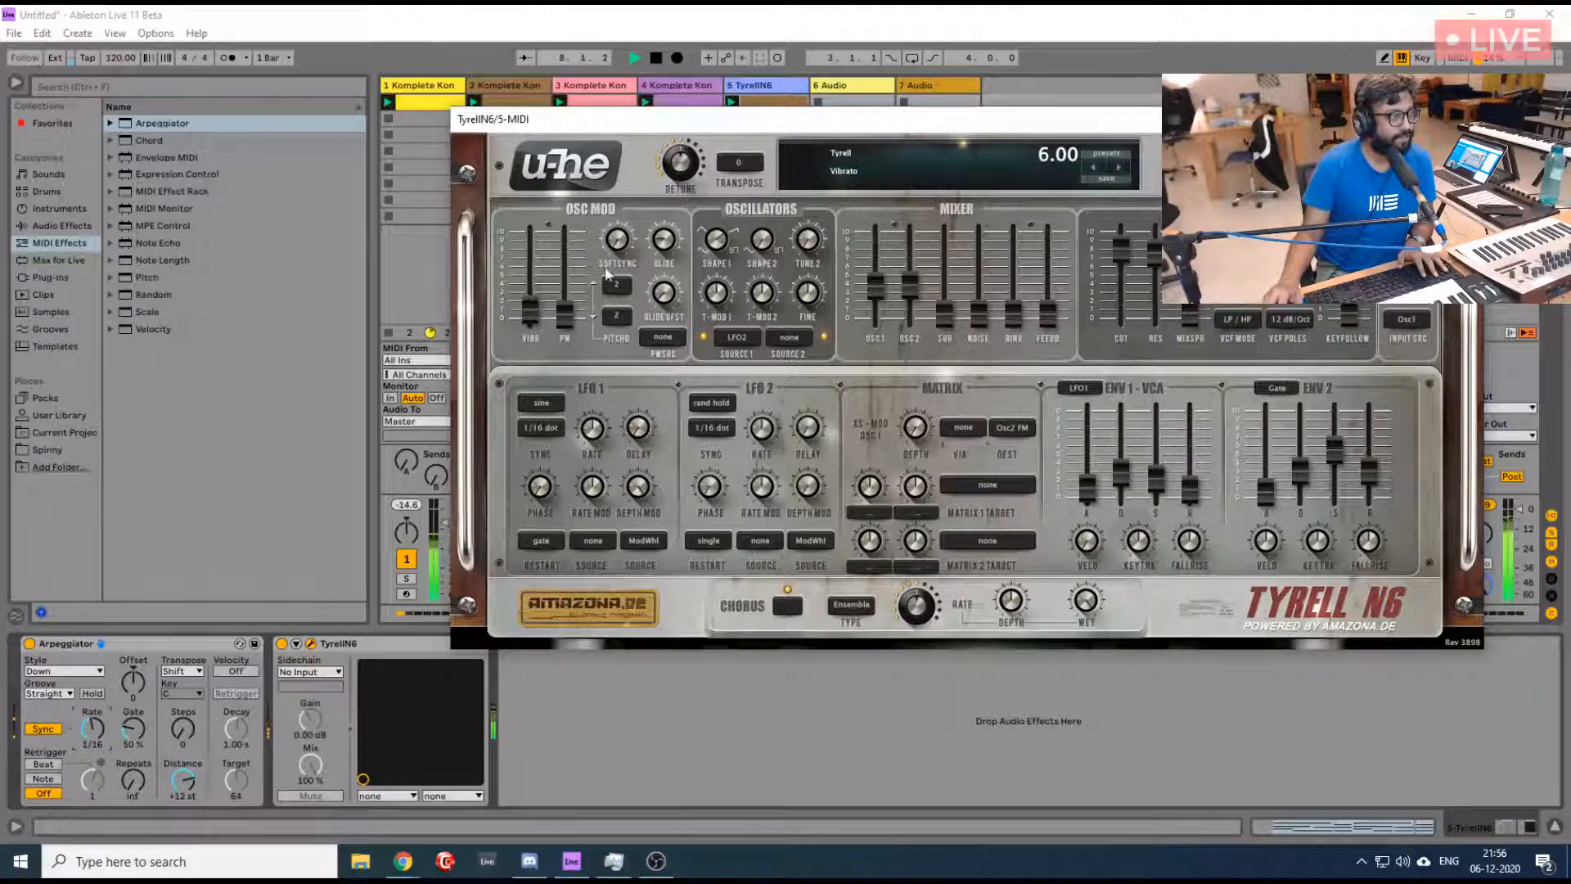
left_click_drag(659, 245, 660, 240)
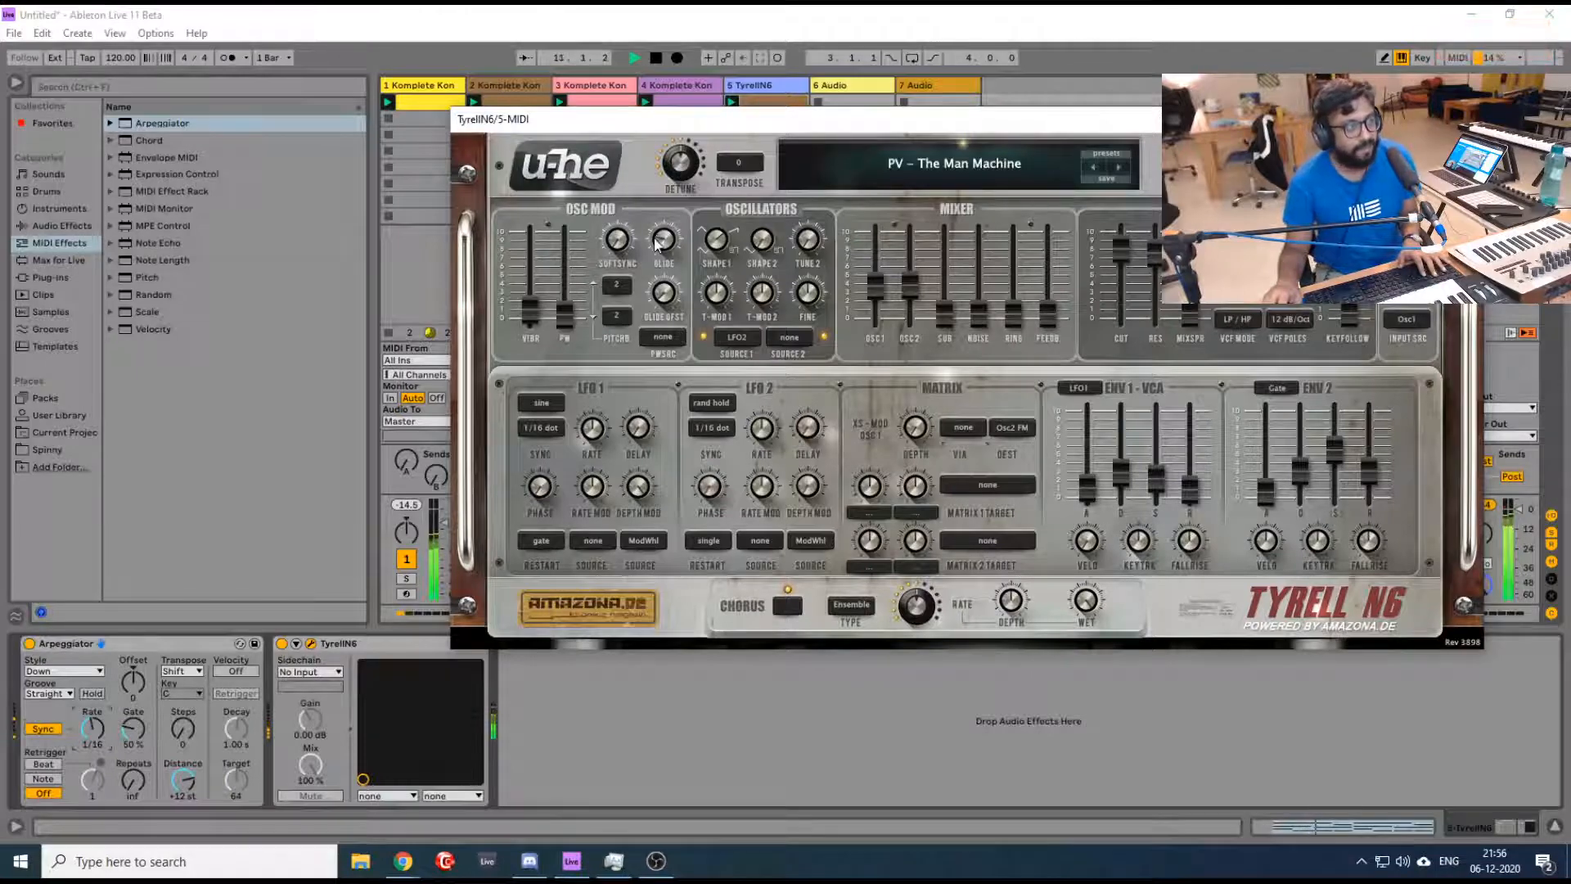
left_click_drag(660, 239, 659, 247)
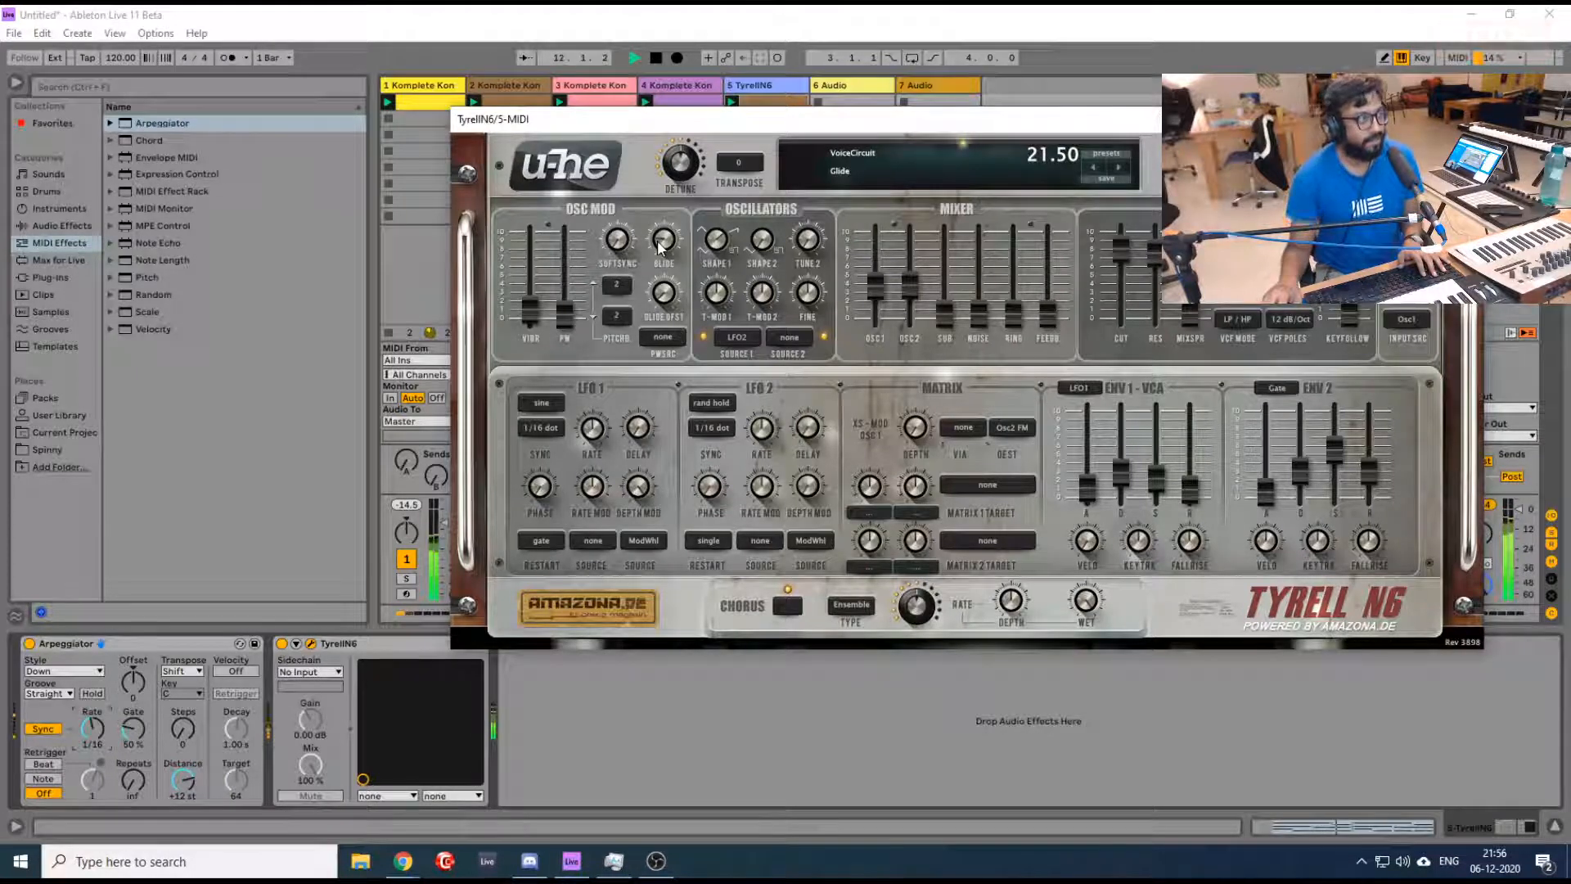
- Transpose all notes in the TyrellN6 track's clip up one octave, restart playback and bring the plugin window back into view
left_click_drag(751, 130, 1570, 266)
double_click(783, 110)
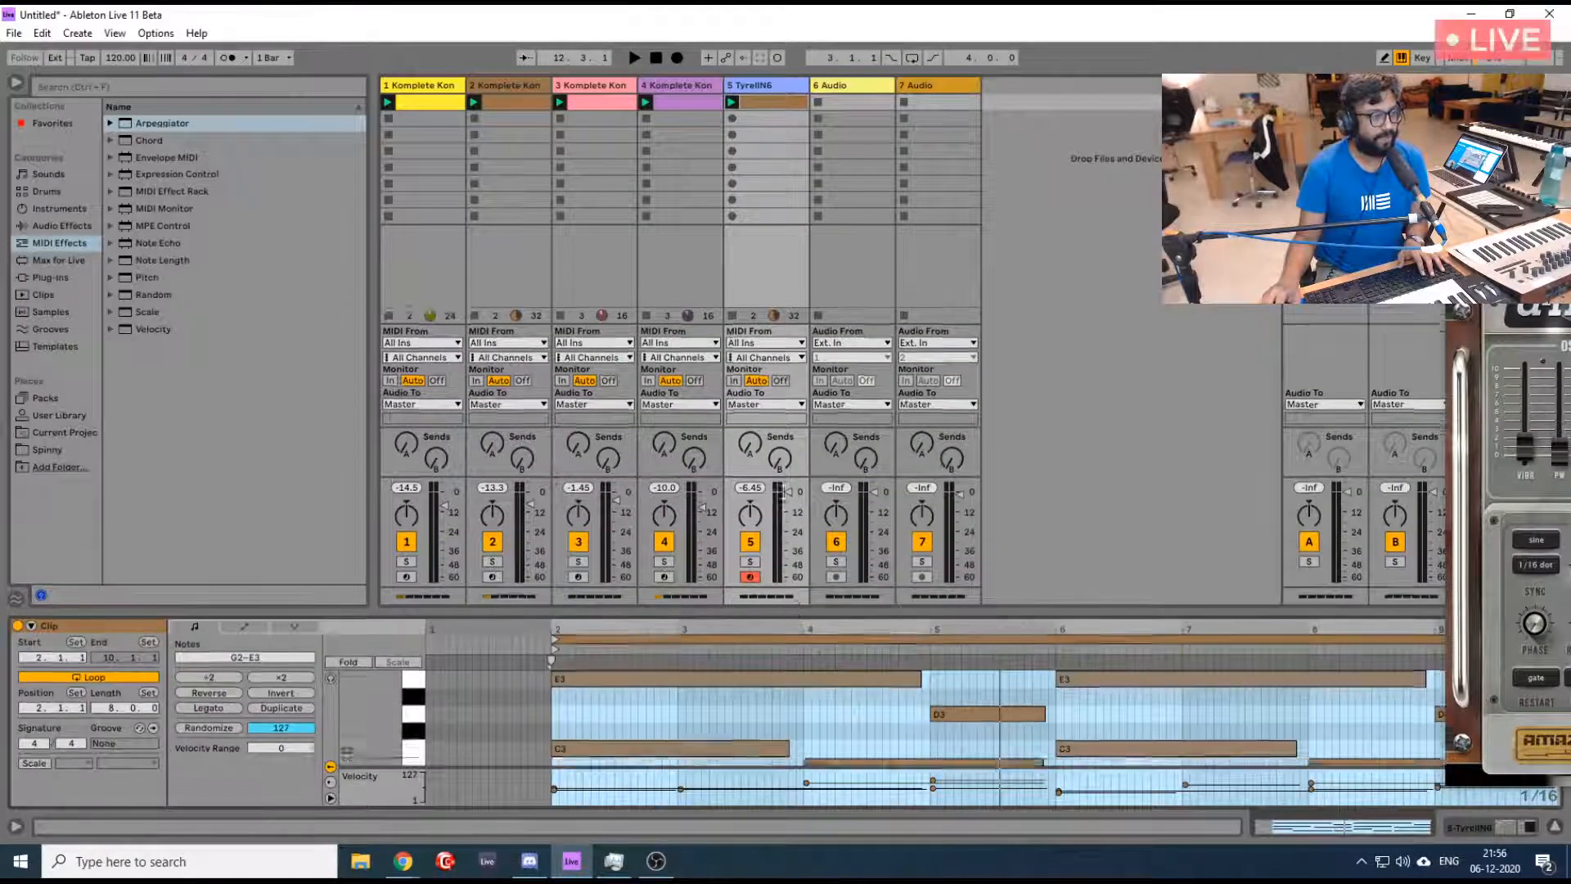
left_click_drag(793, 613, 794, 276)
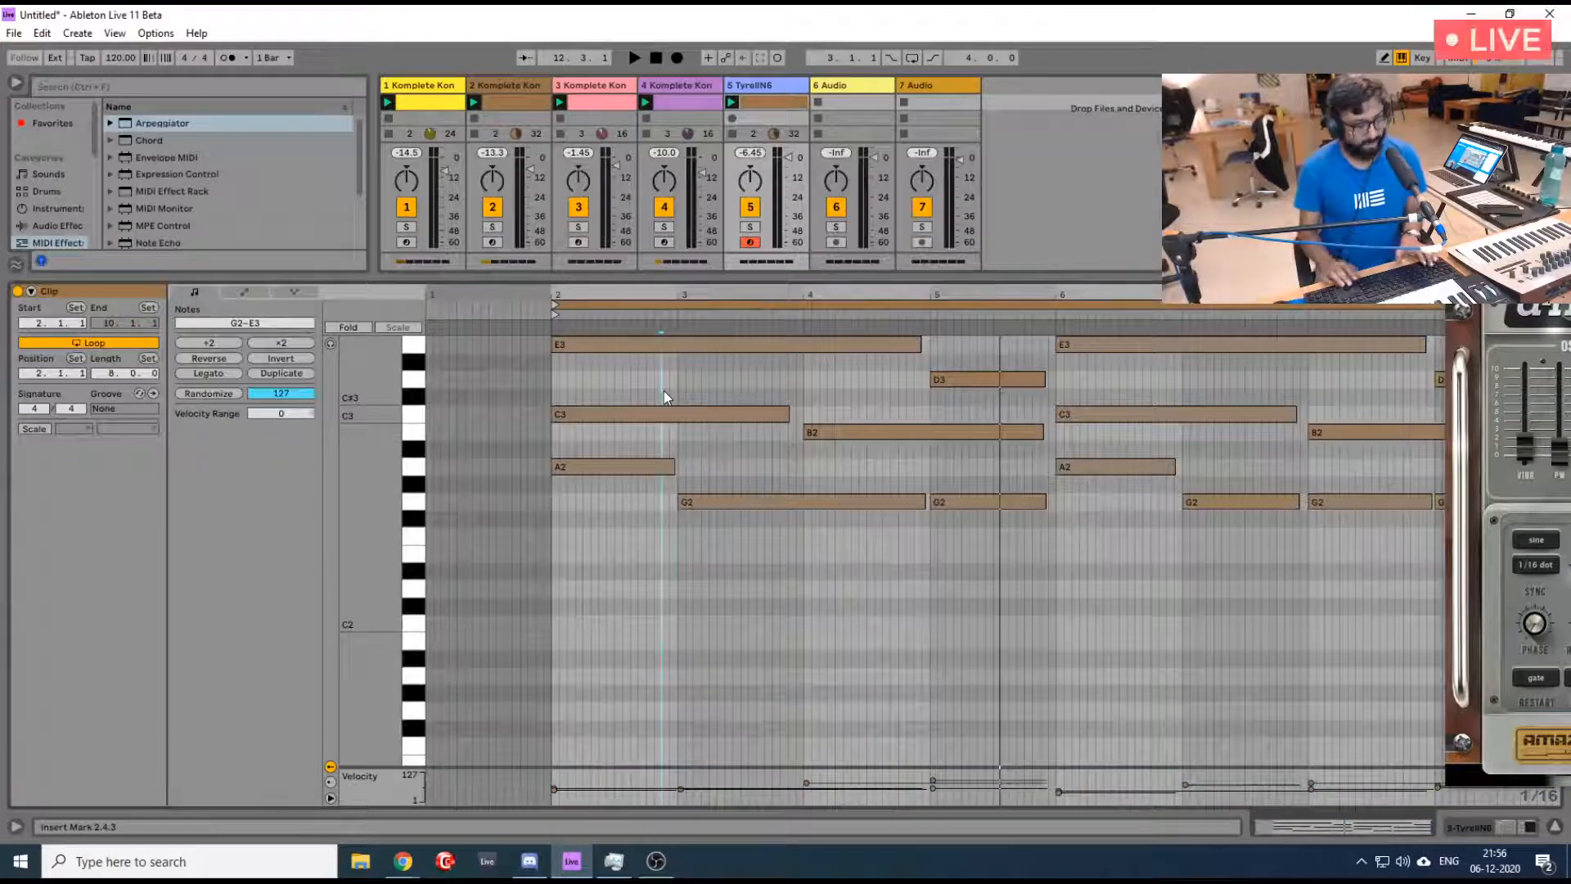
key("ctrl+a")
key("shift+Up")
key("space")
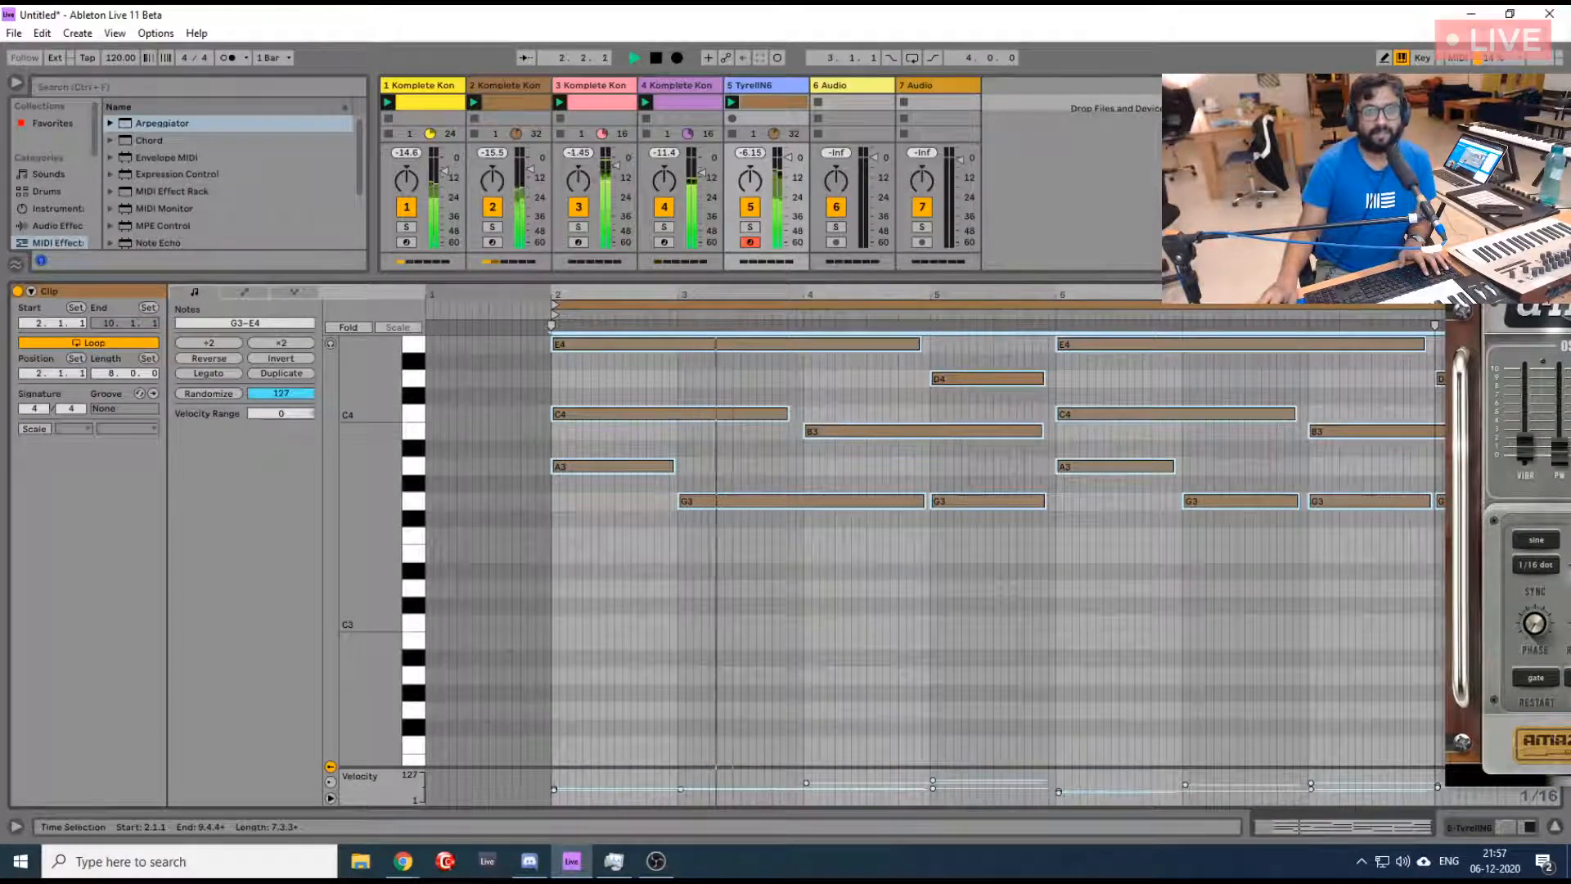
left_click_drag(1539, 260, 545, 103)
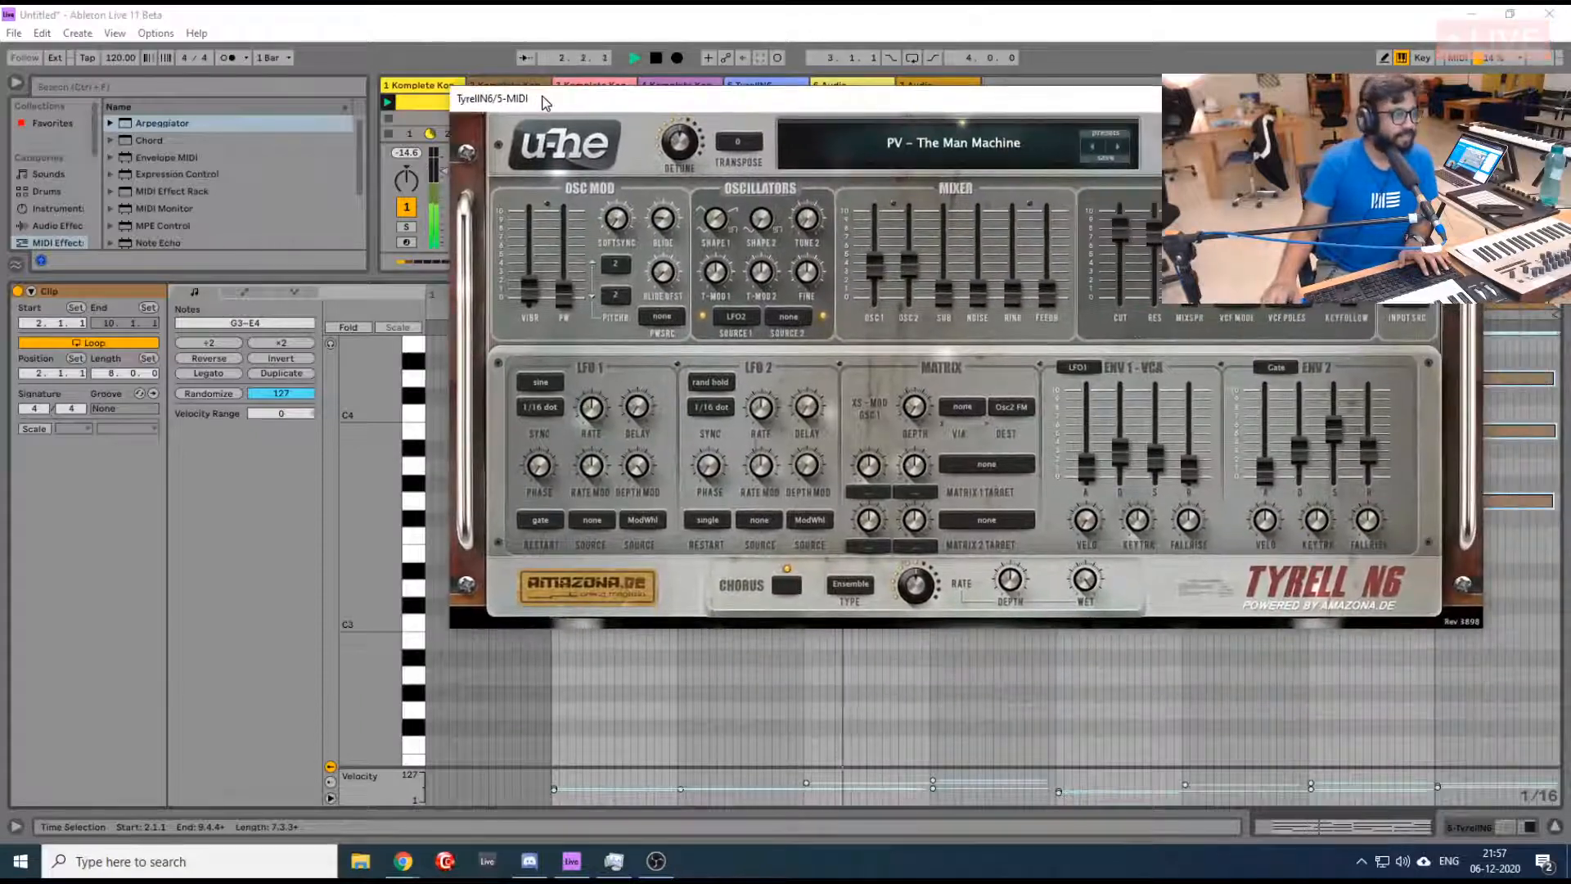
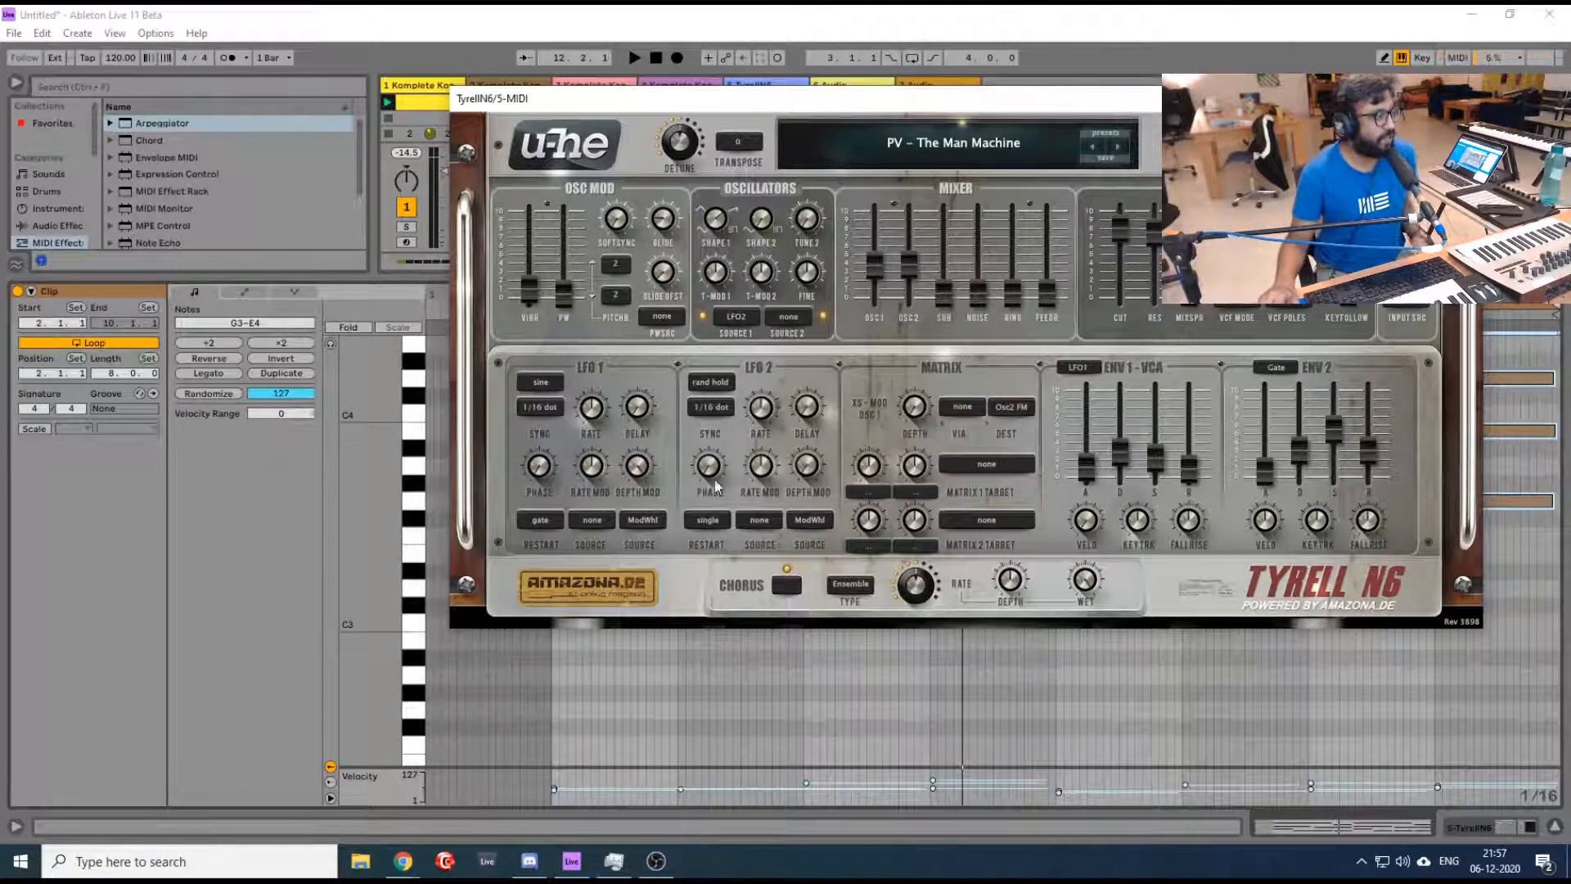
- Switch to Chrome and show the Share your Free Plugins forum thread and the Tyrell N6 download page
mouse_move(415, 867)
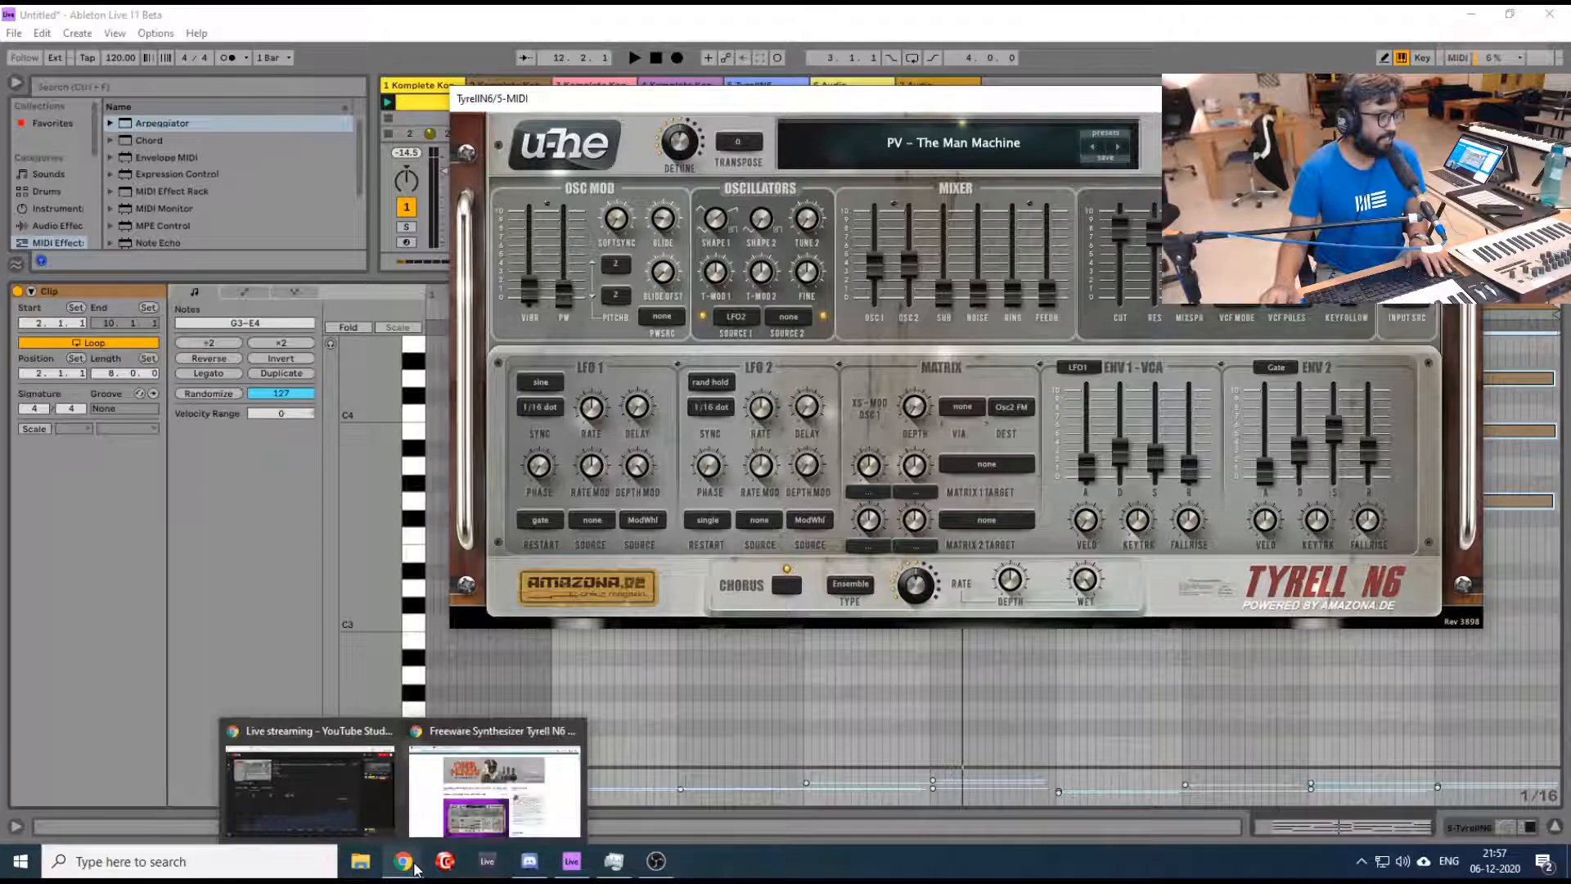
left_click(494, 785)
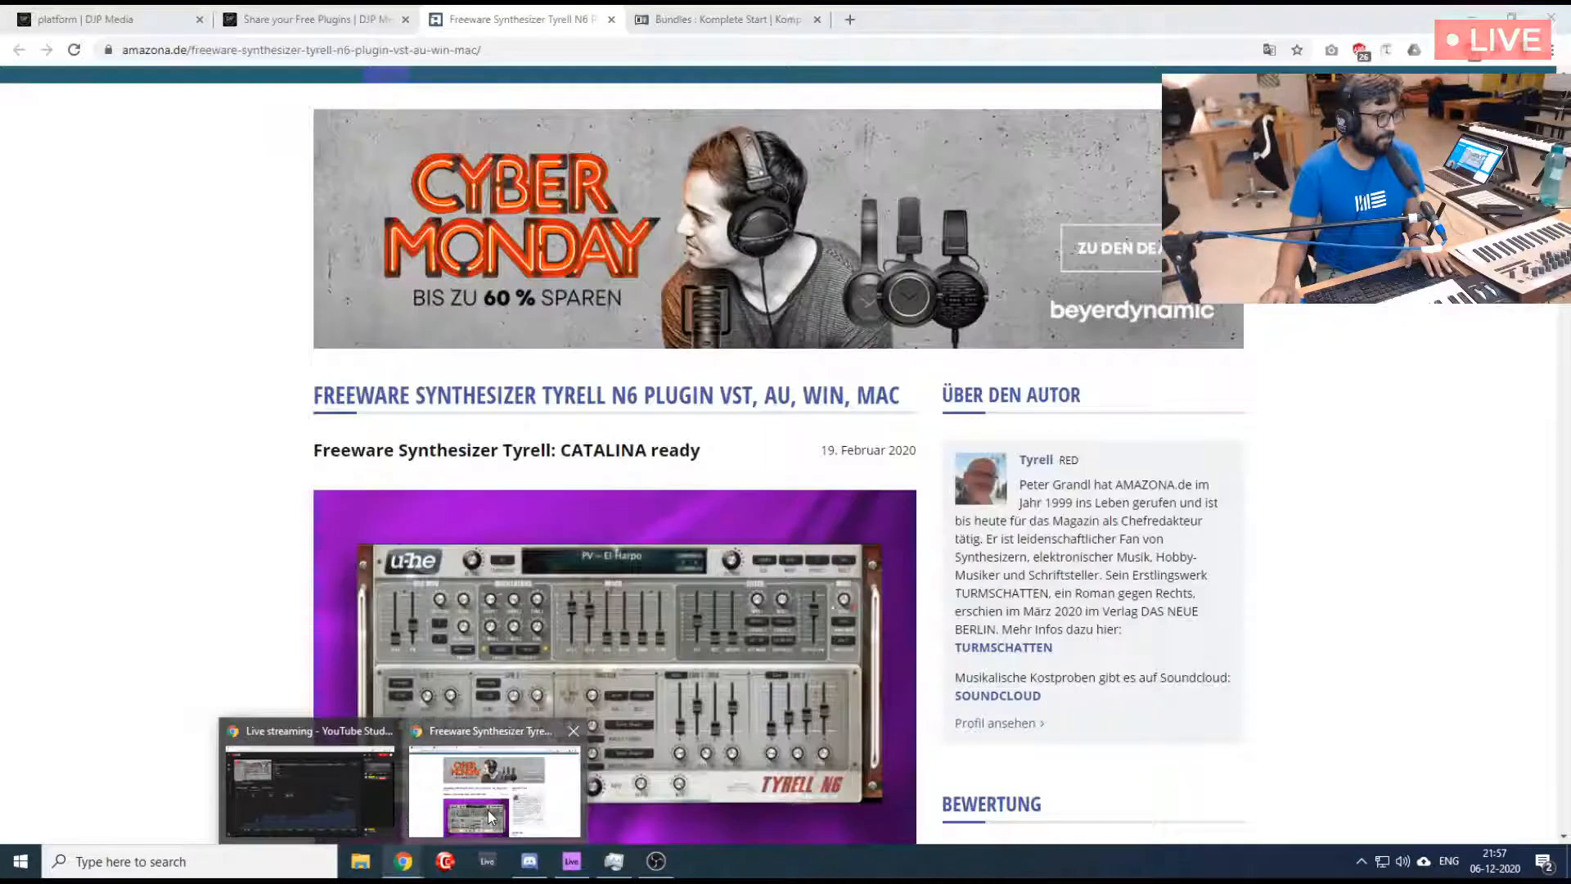
left_click(247, 12)
scroll(452, 224, "up", 5)
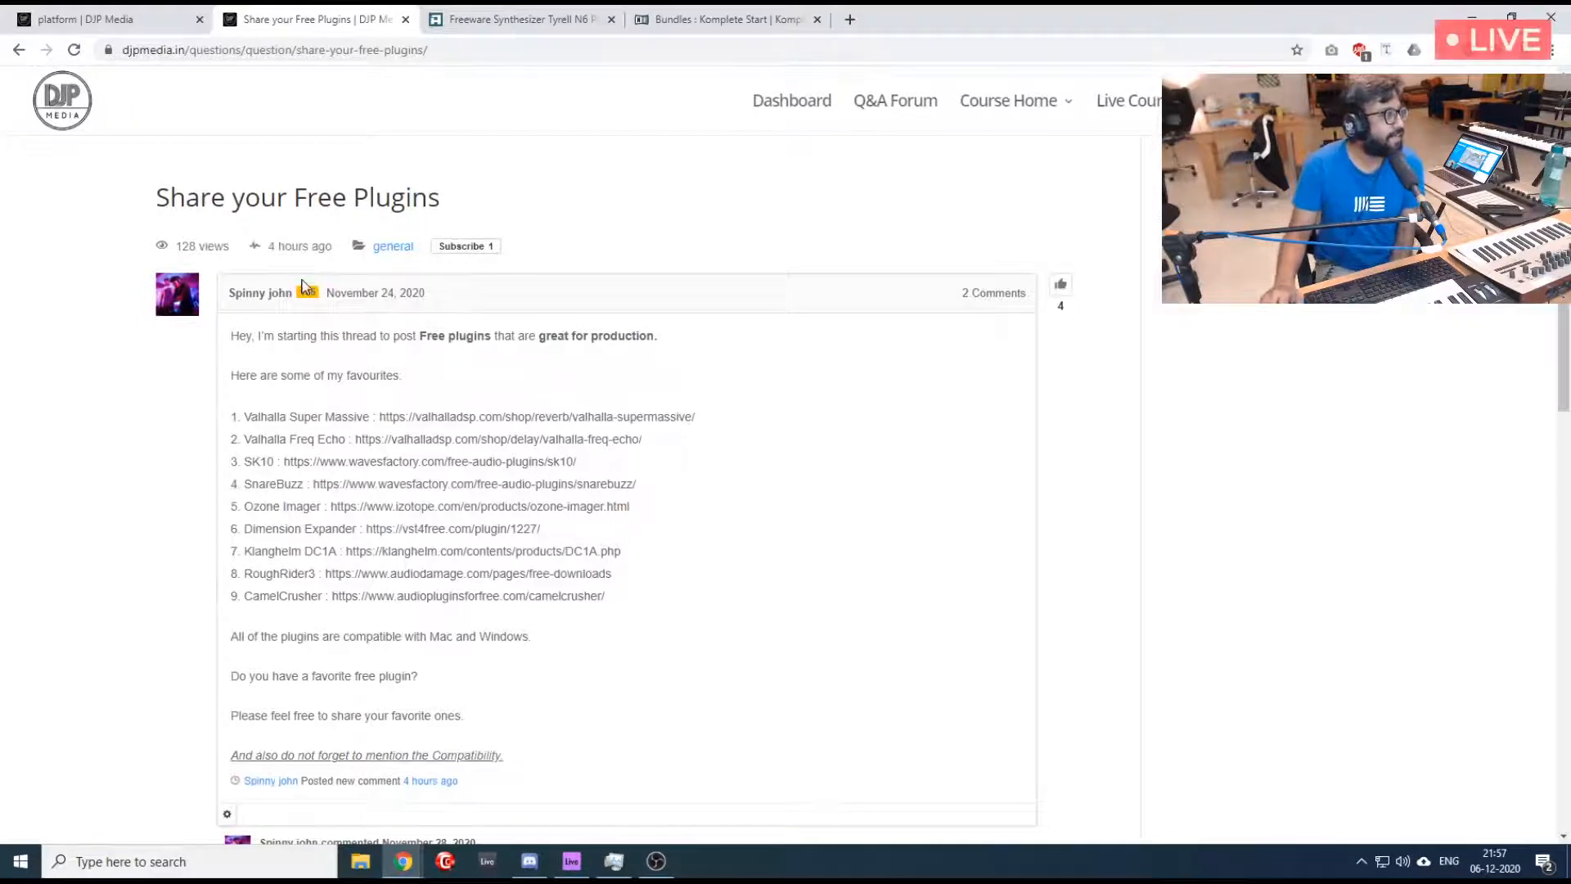
scroll(485, 259, "down", 4)
scroll(484, 256, "up", 4)
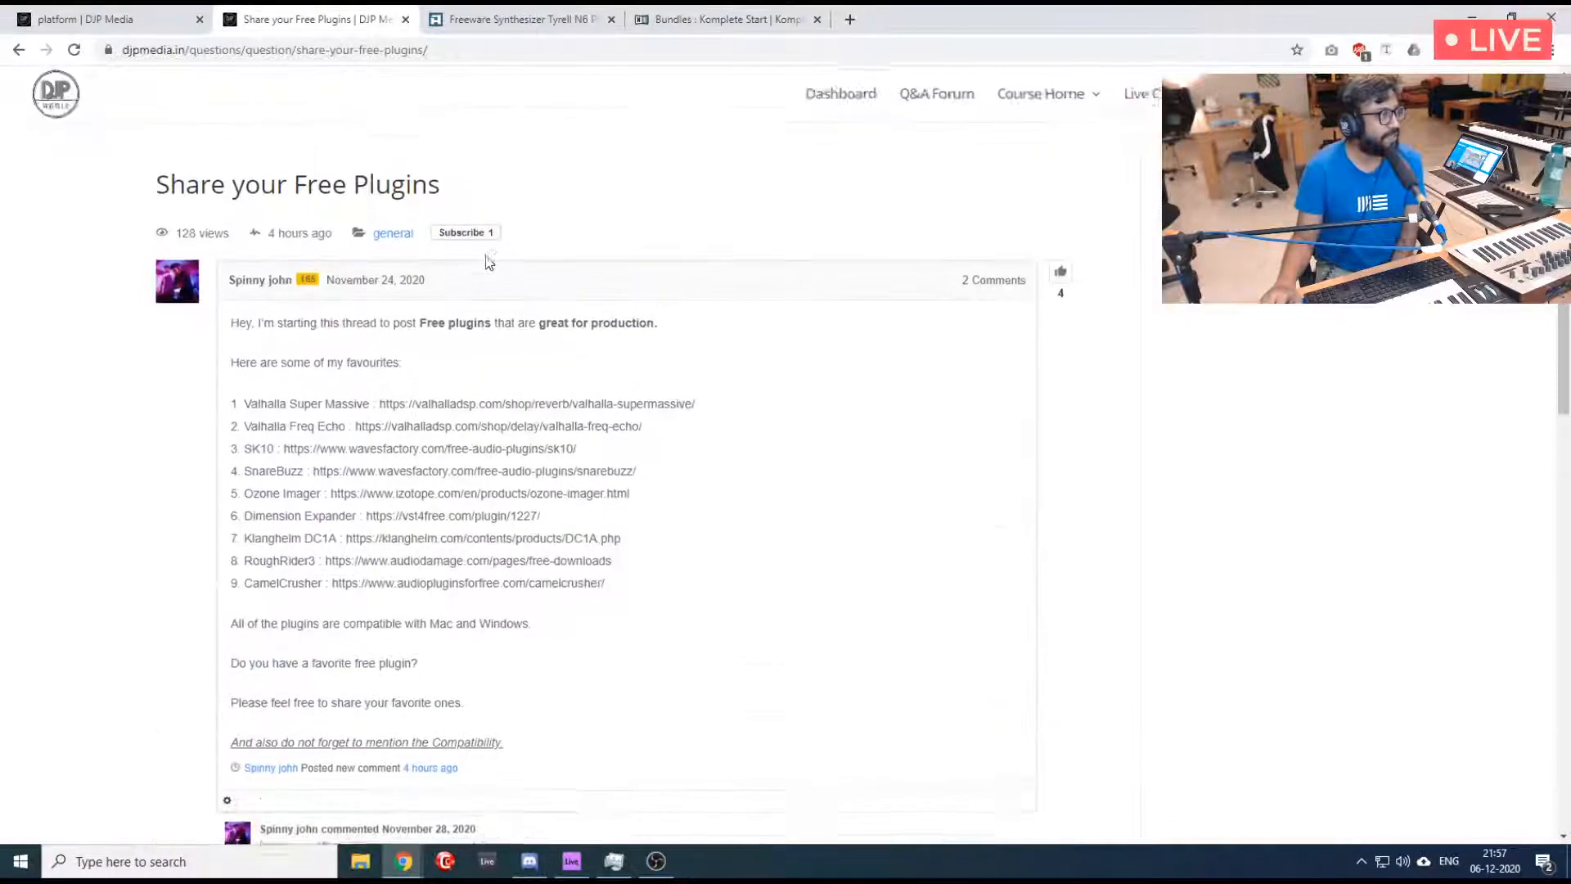
left_click(505, 11)
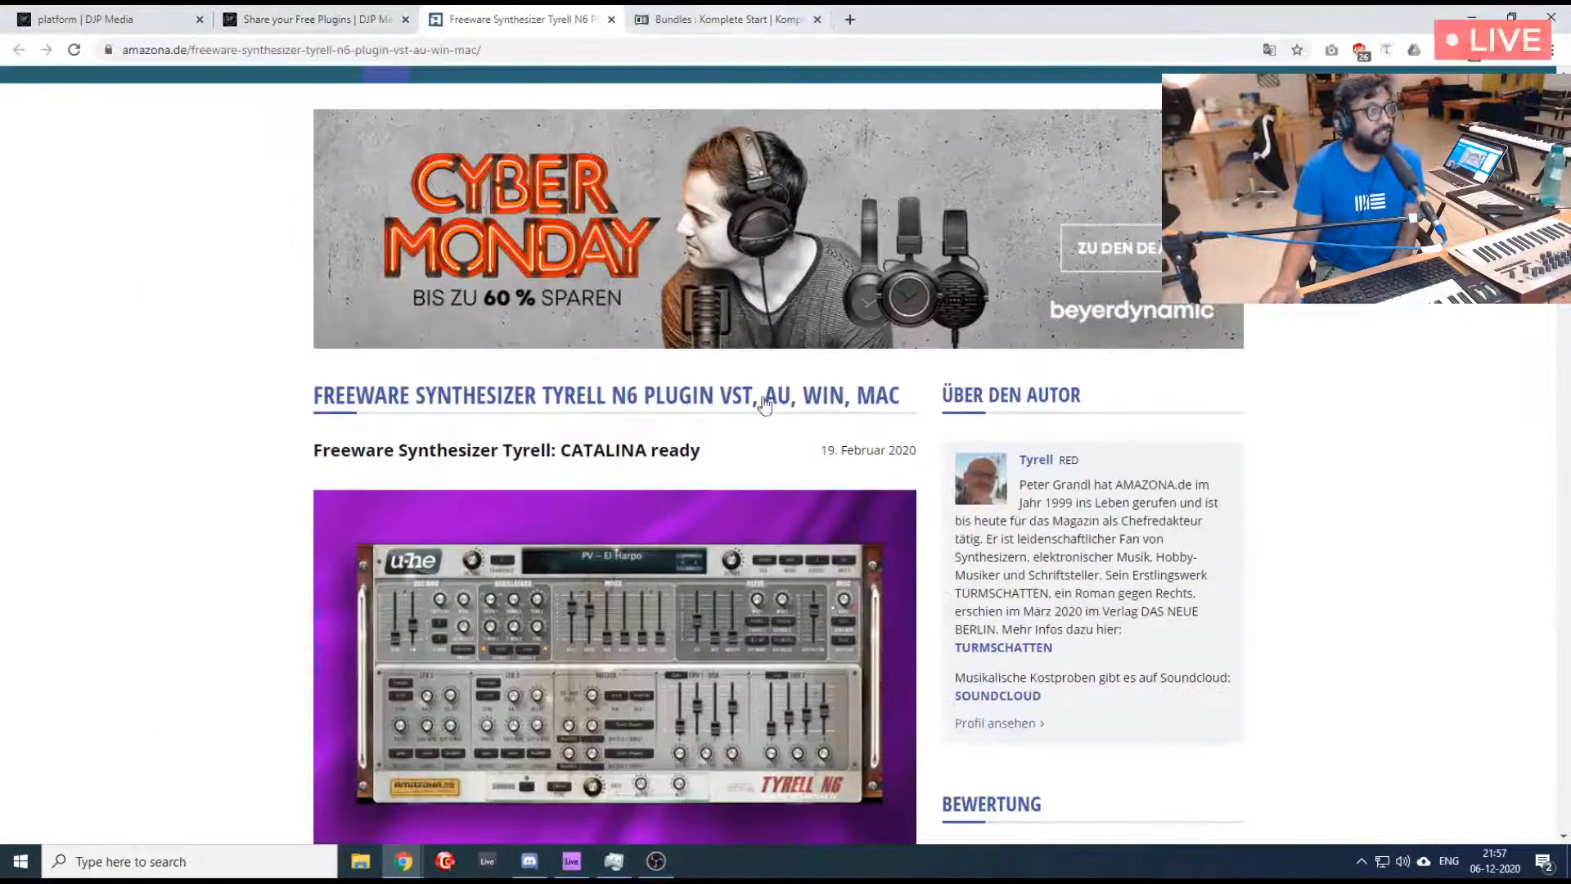
mouse_move(676, 860)
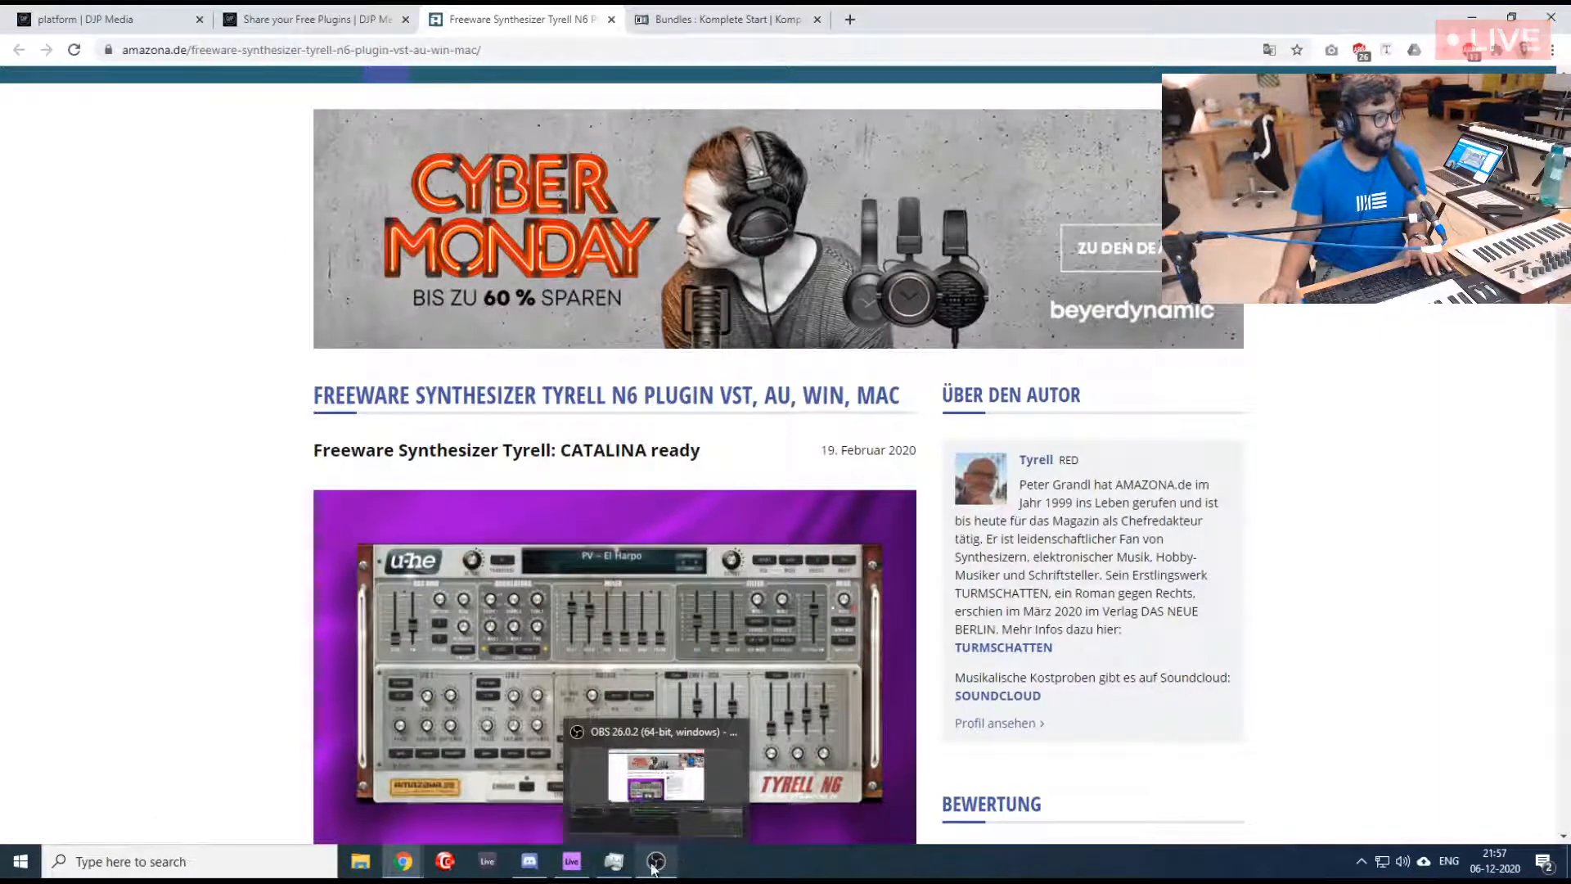
mouse_move(624, 870)
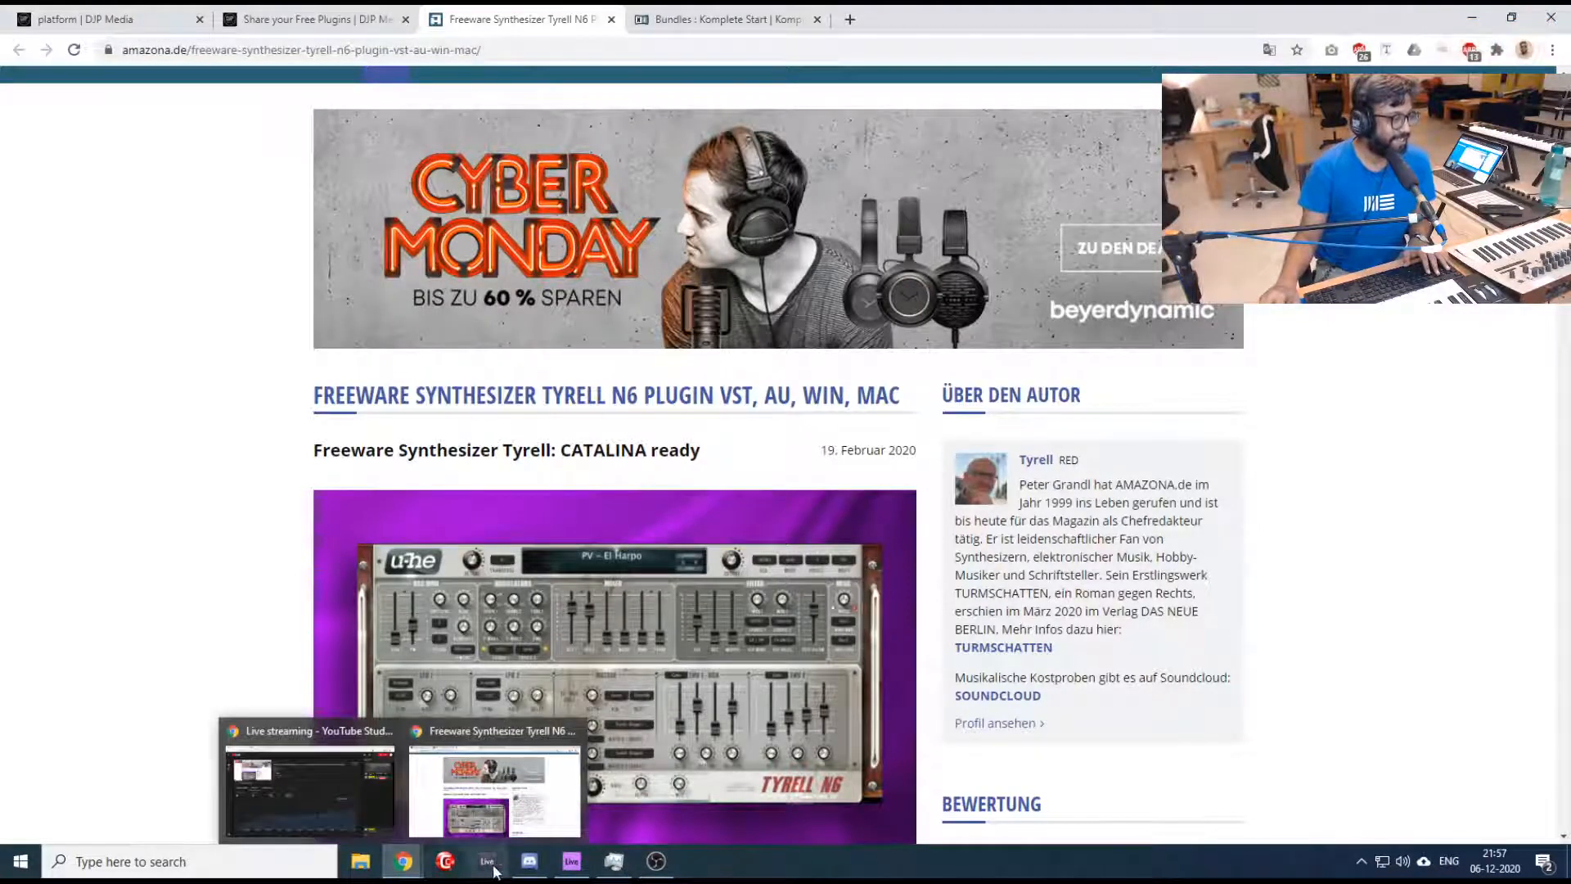
- Switch back to Ableton Live, move the TyrellN6 window below the track headers and play the loops briefly
left_click(566, 861)
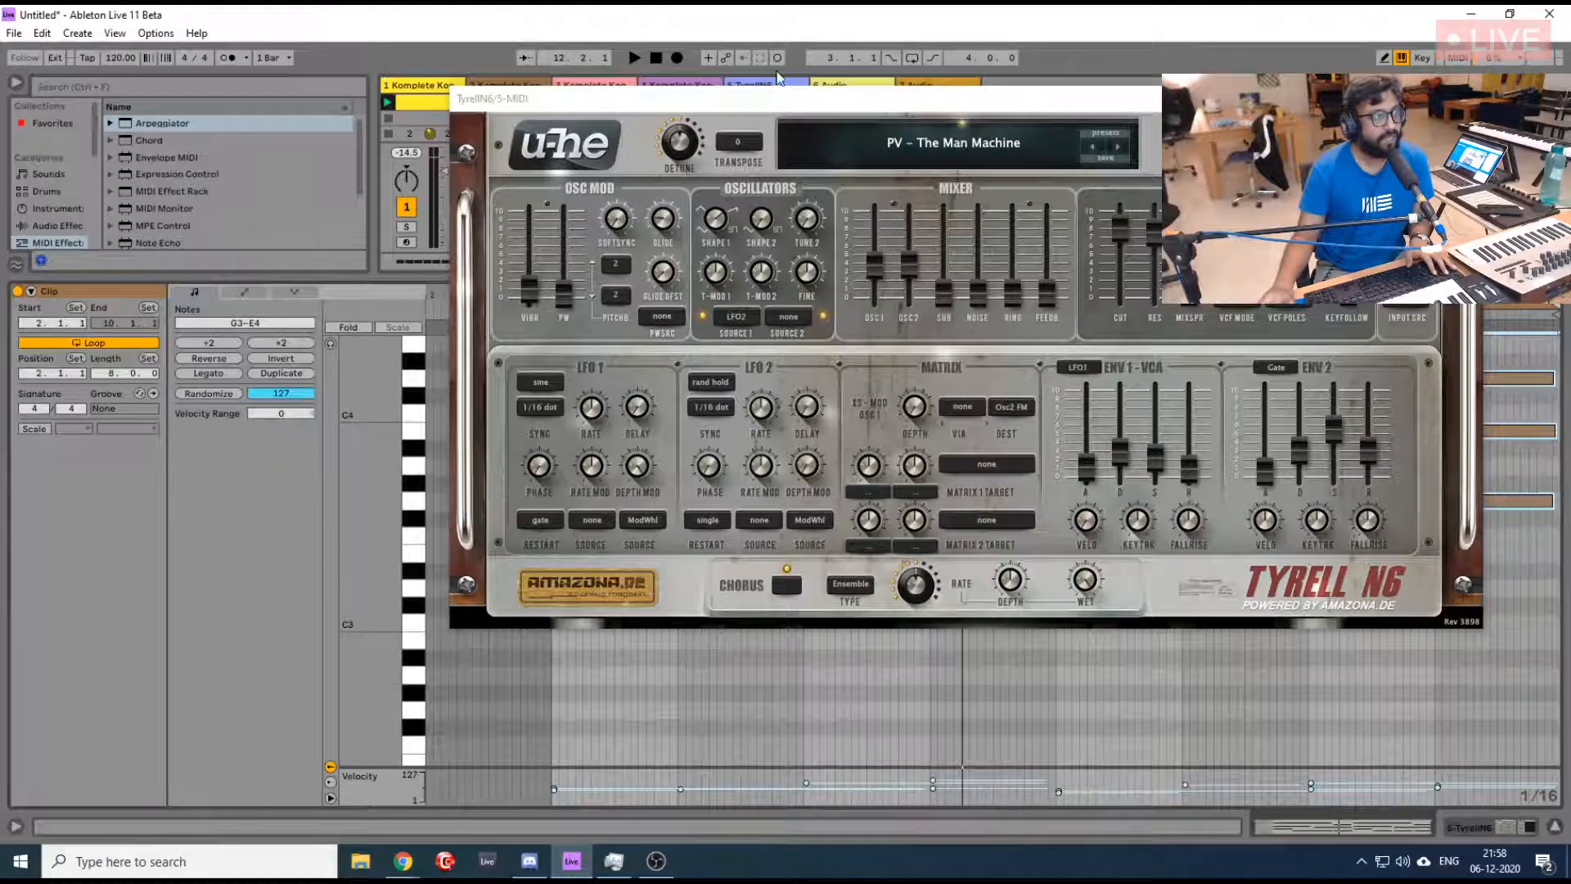
left_click_drag(803, 100, 829, 214)
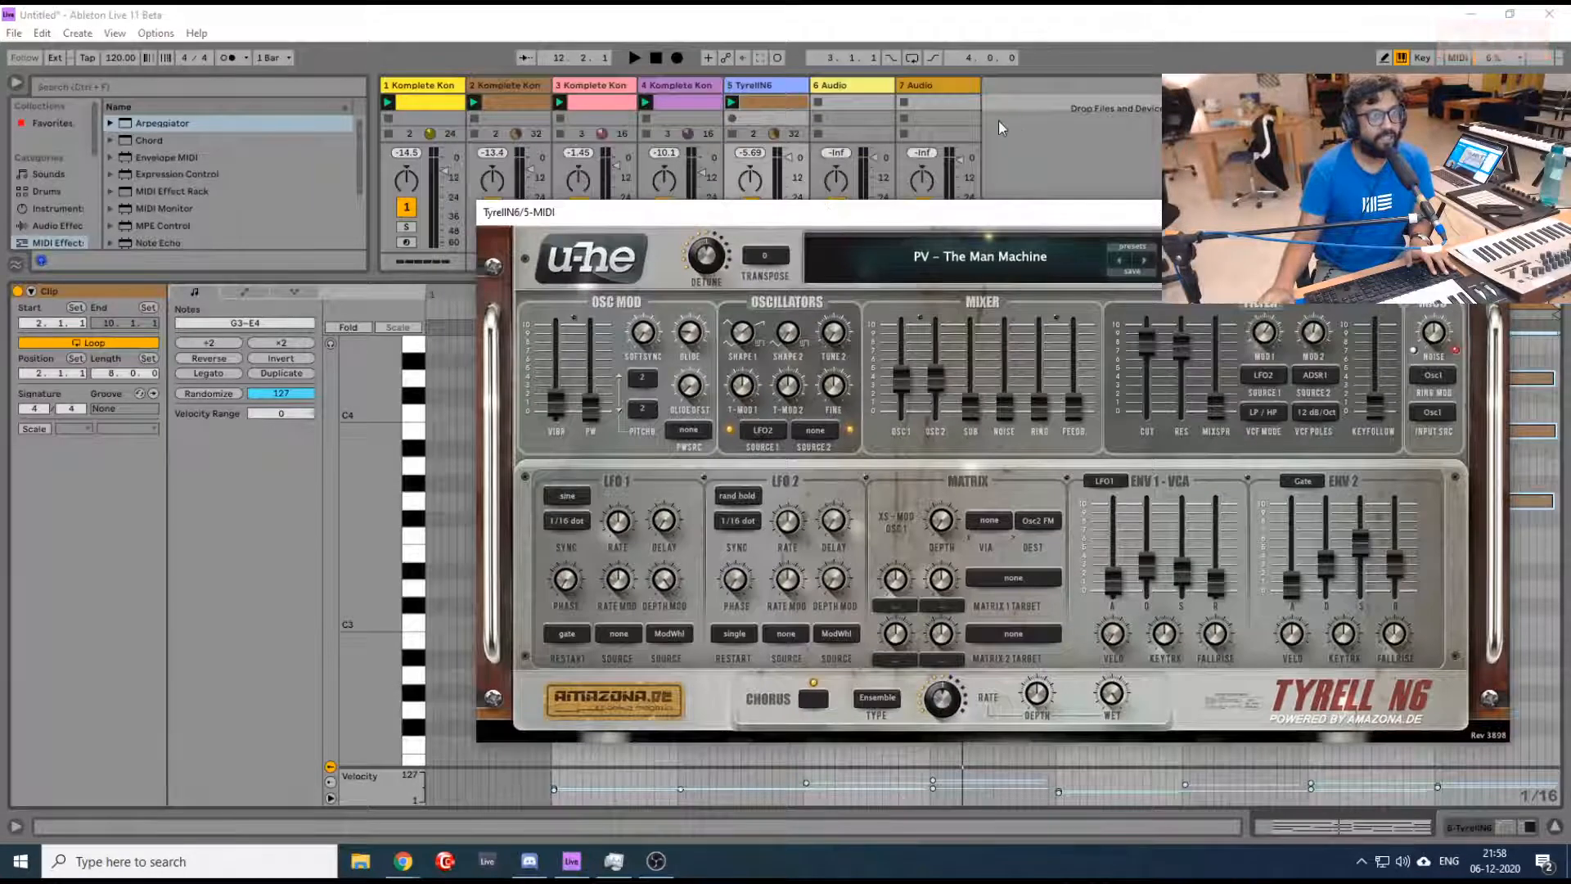
key("space")
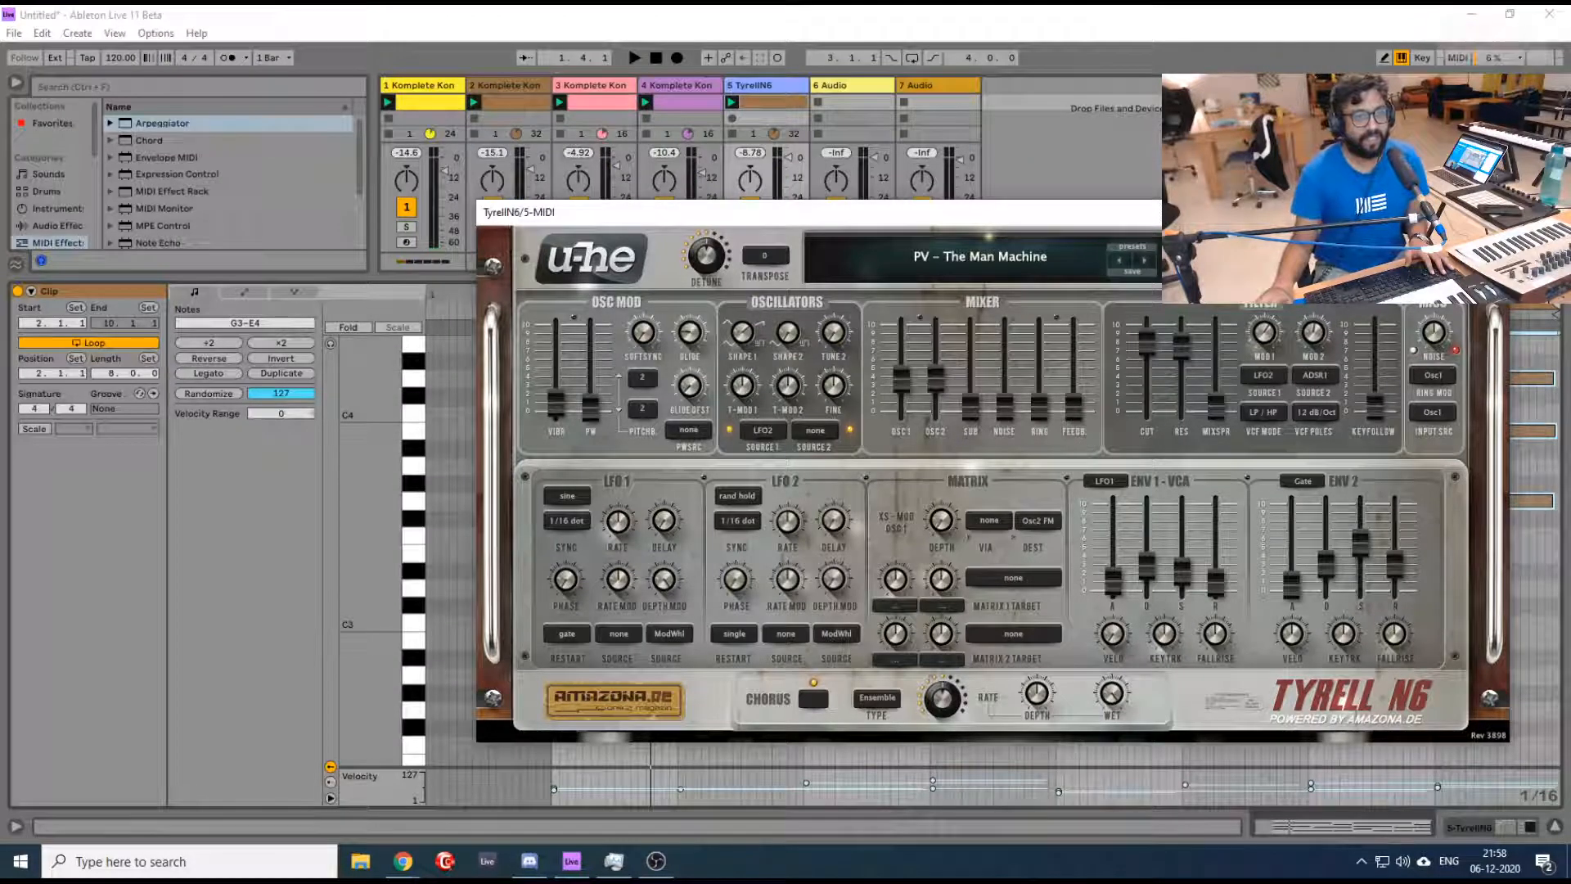
key("space")
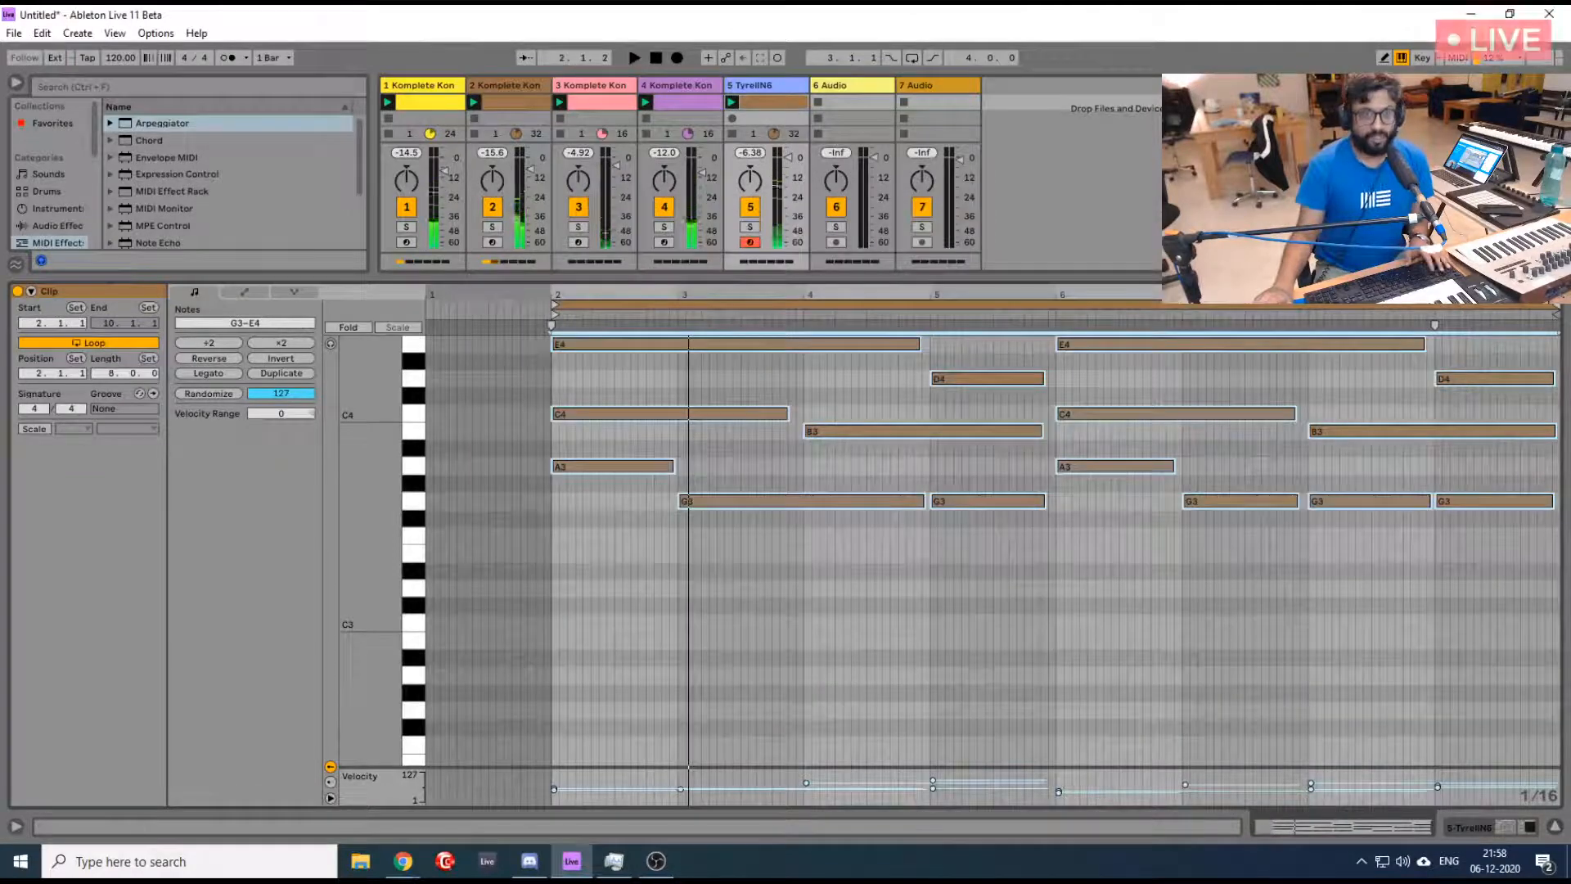
- Look through the plugin list and comments in the Share your Free Plugins thread in Chrome, and return to Ableton Live
key("alt+Tab")
left_click(397, 15)
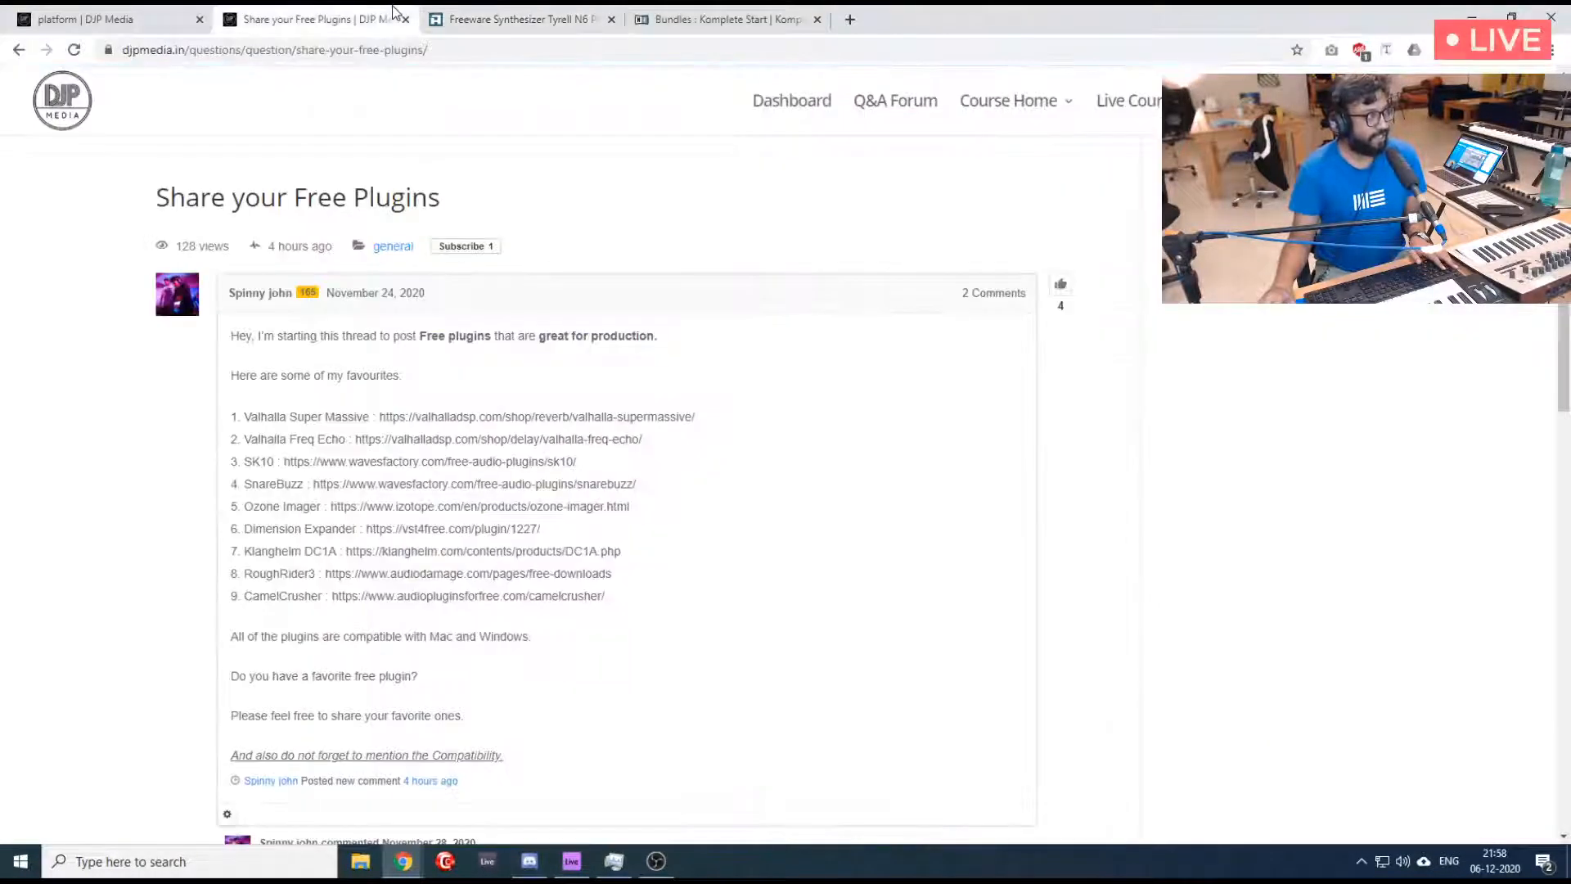
scroll(458, 368, "down", 5)
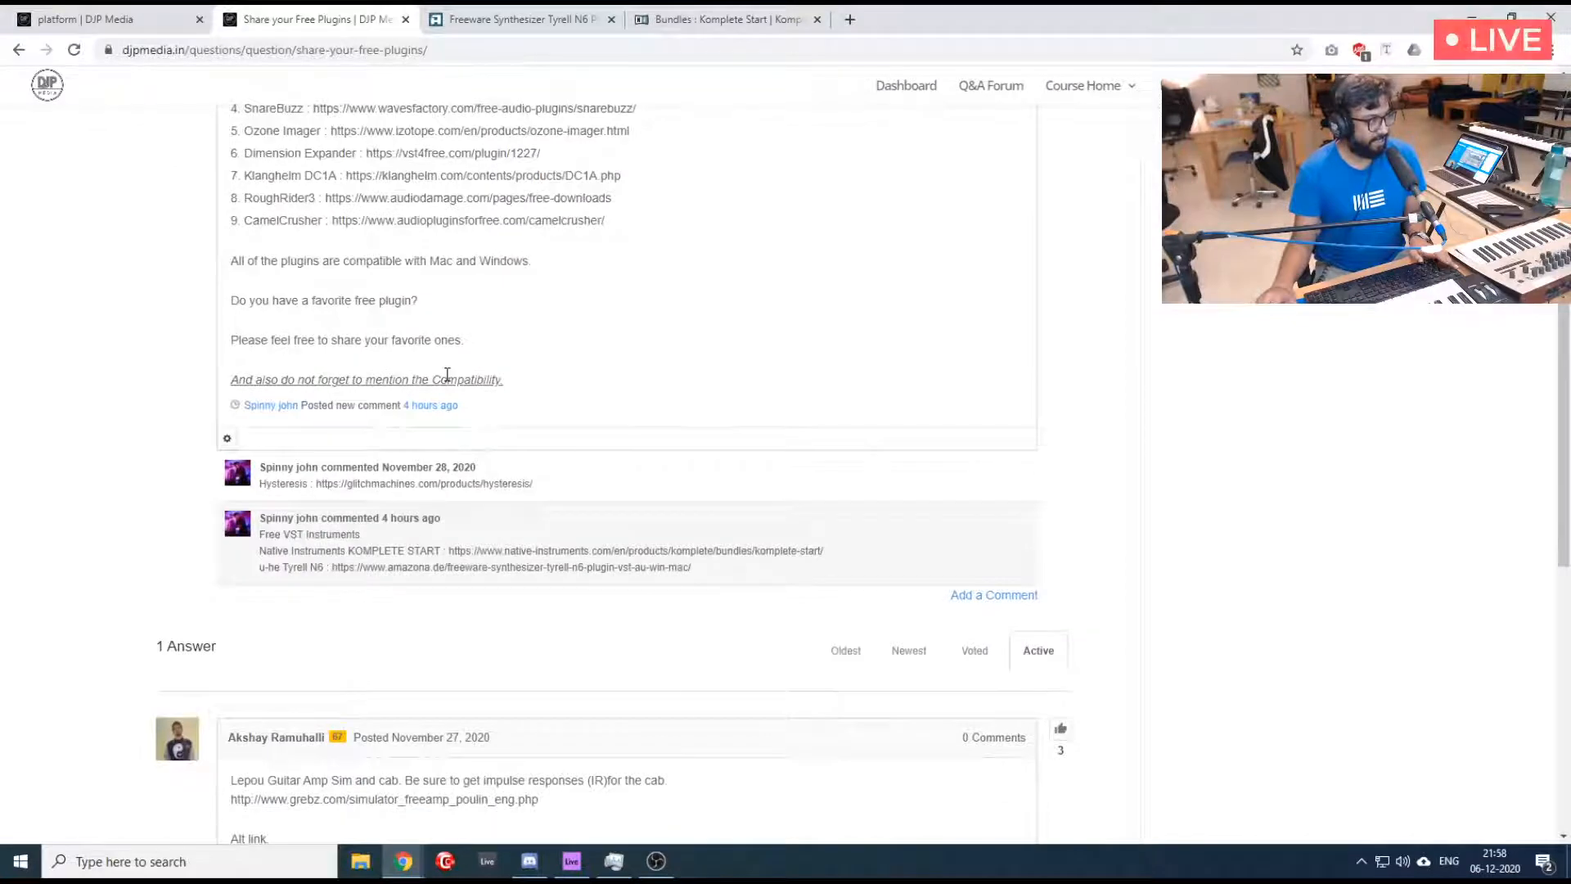
key("alt+Tab")
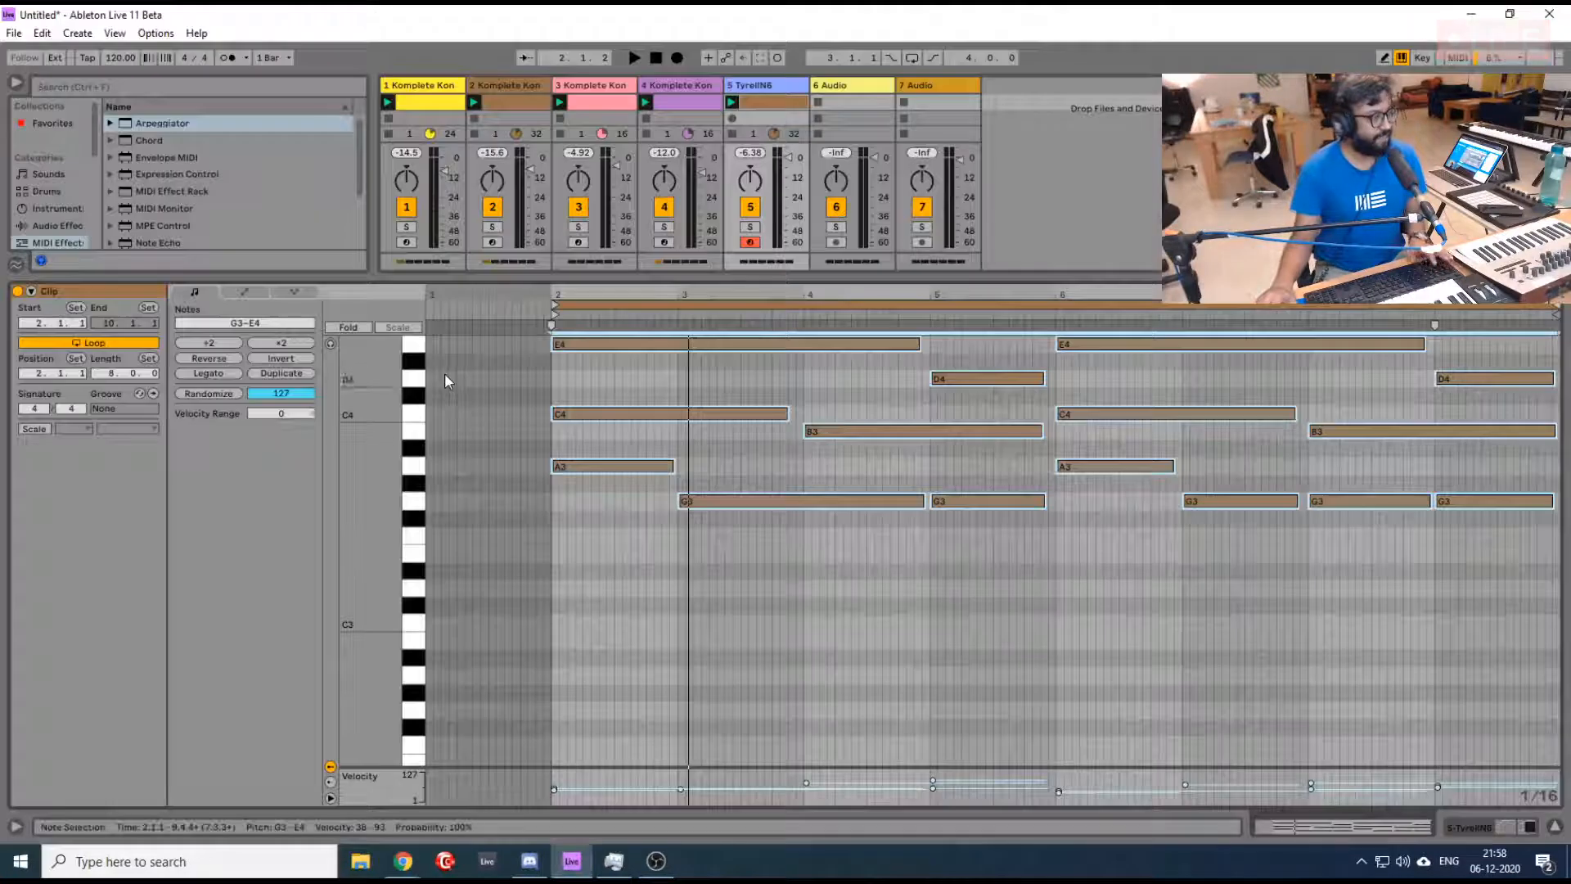
- Add the Hysteresis VST plugin after TyrellN6 on the TyrellN6 track
left_click(769, 85)
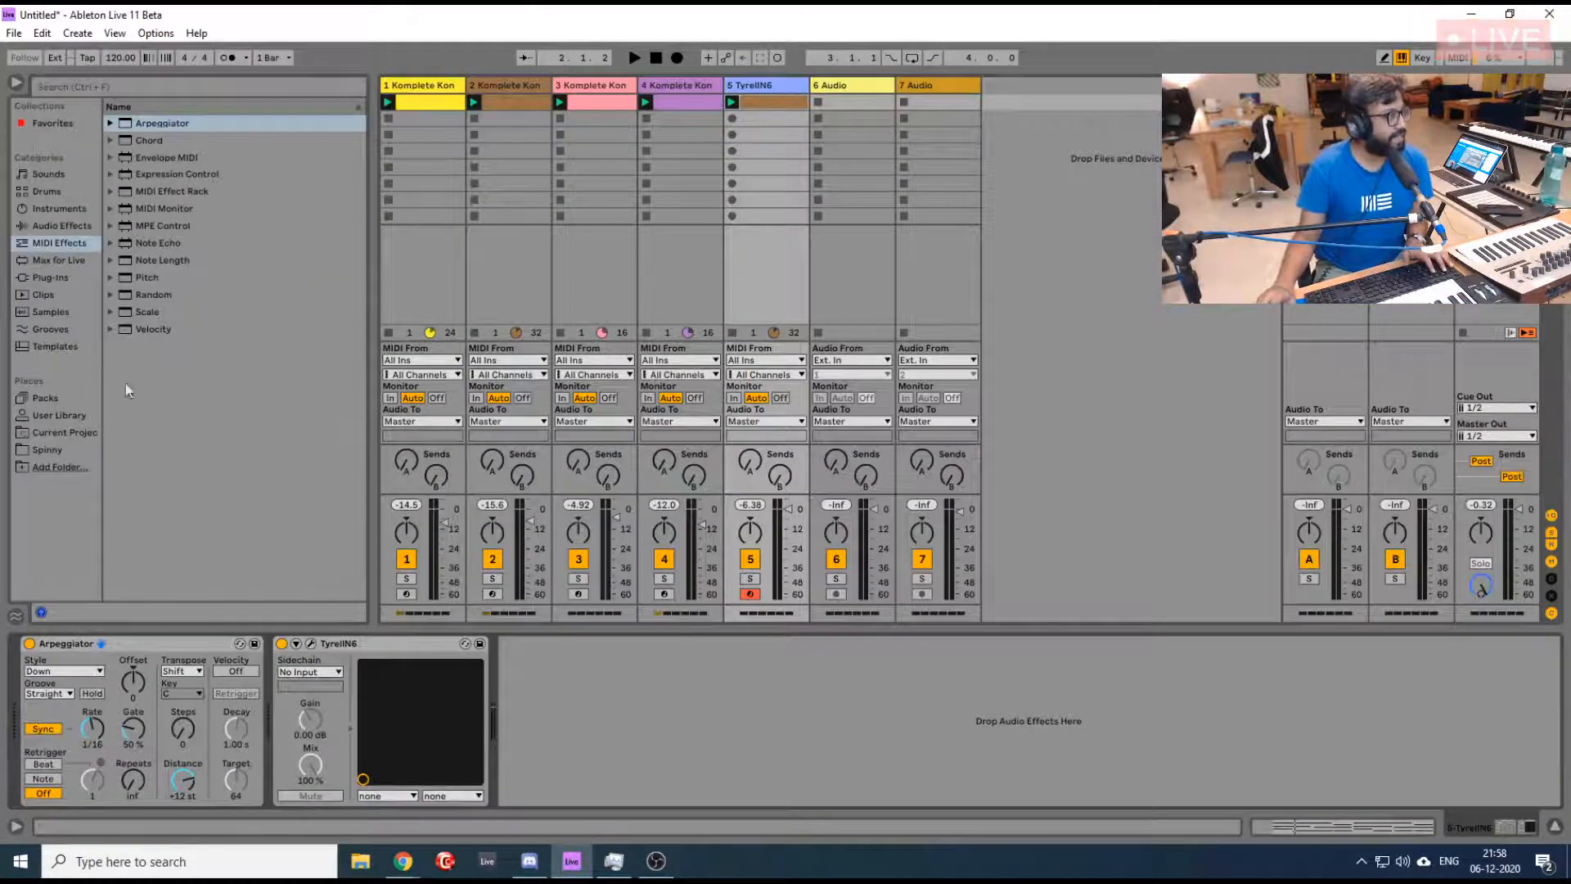
left_click(62, 280)
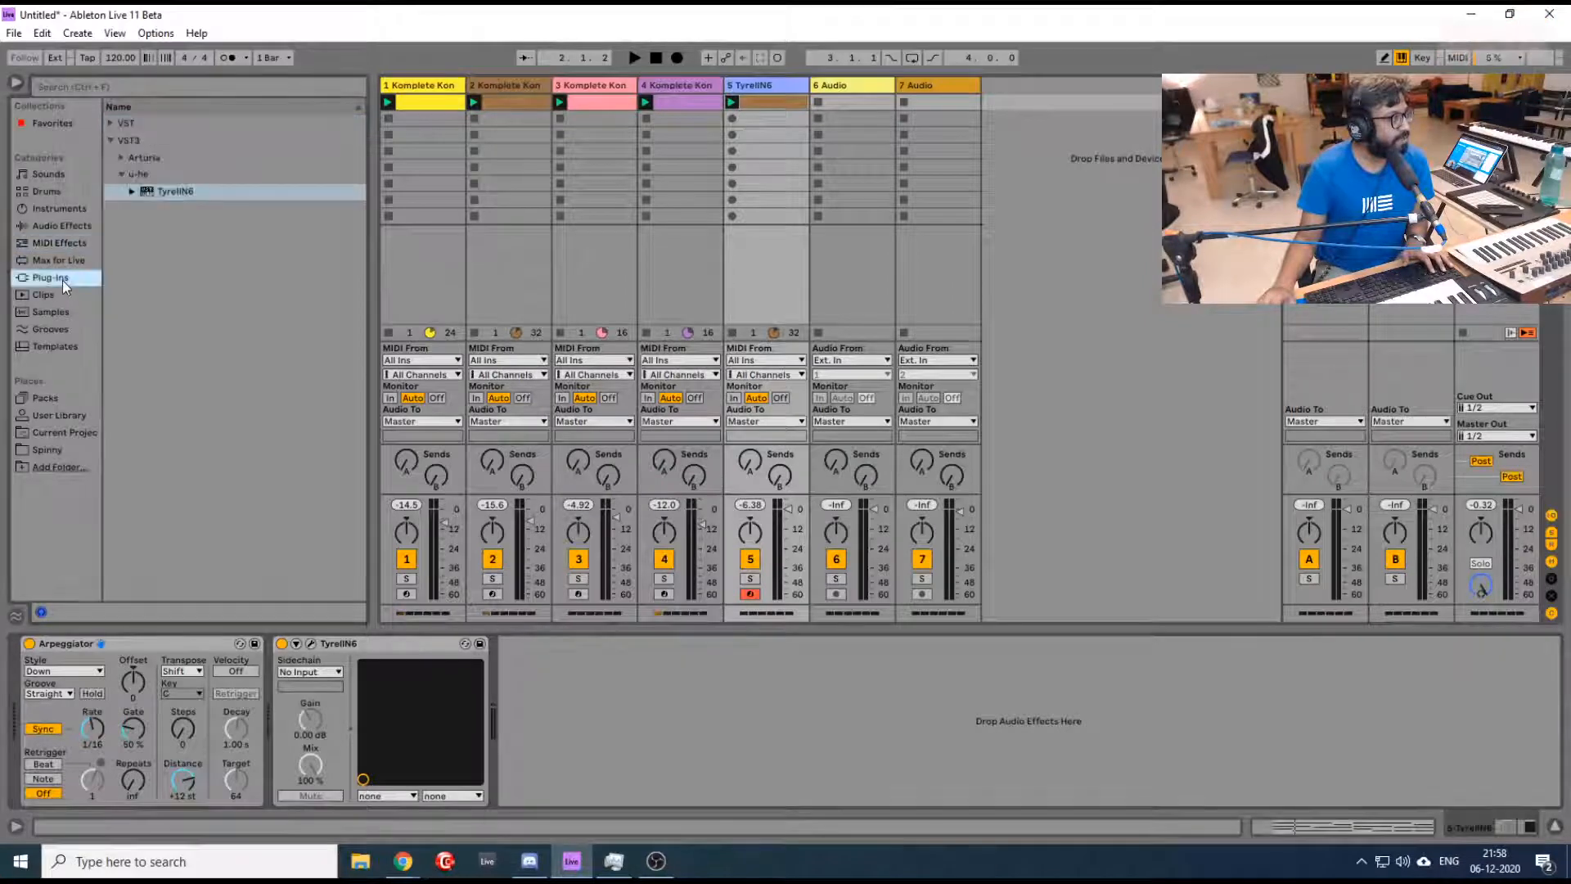
left_click(115, 123)
scroll(198, 465, "down", 2)
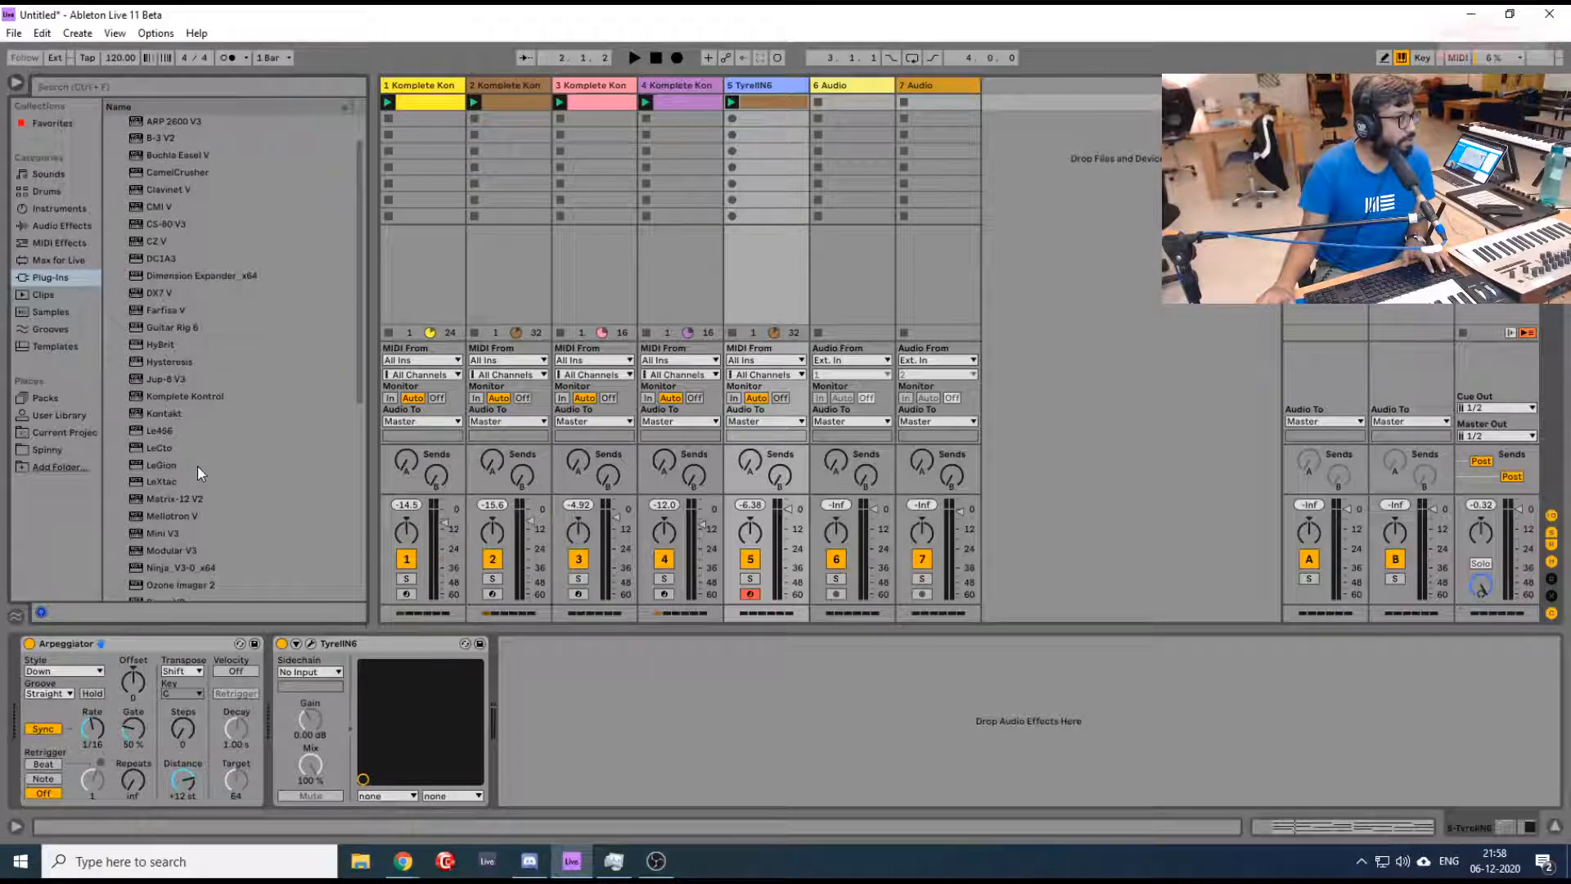
left_click(176, 360)
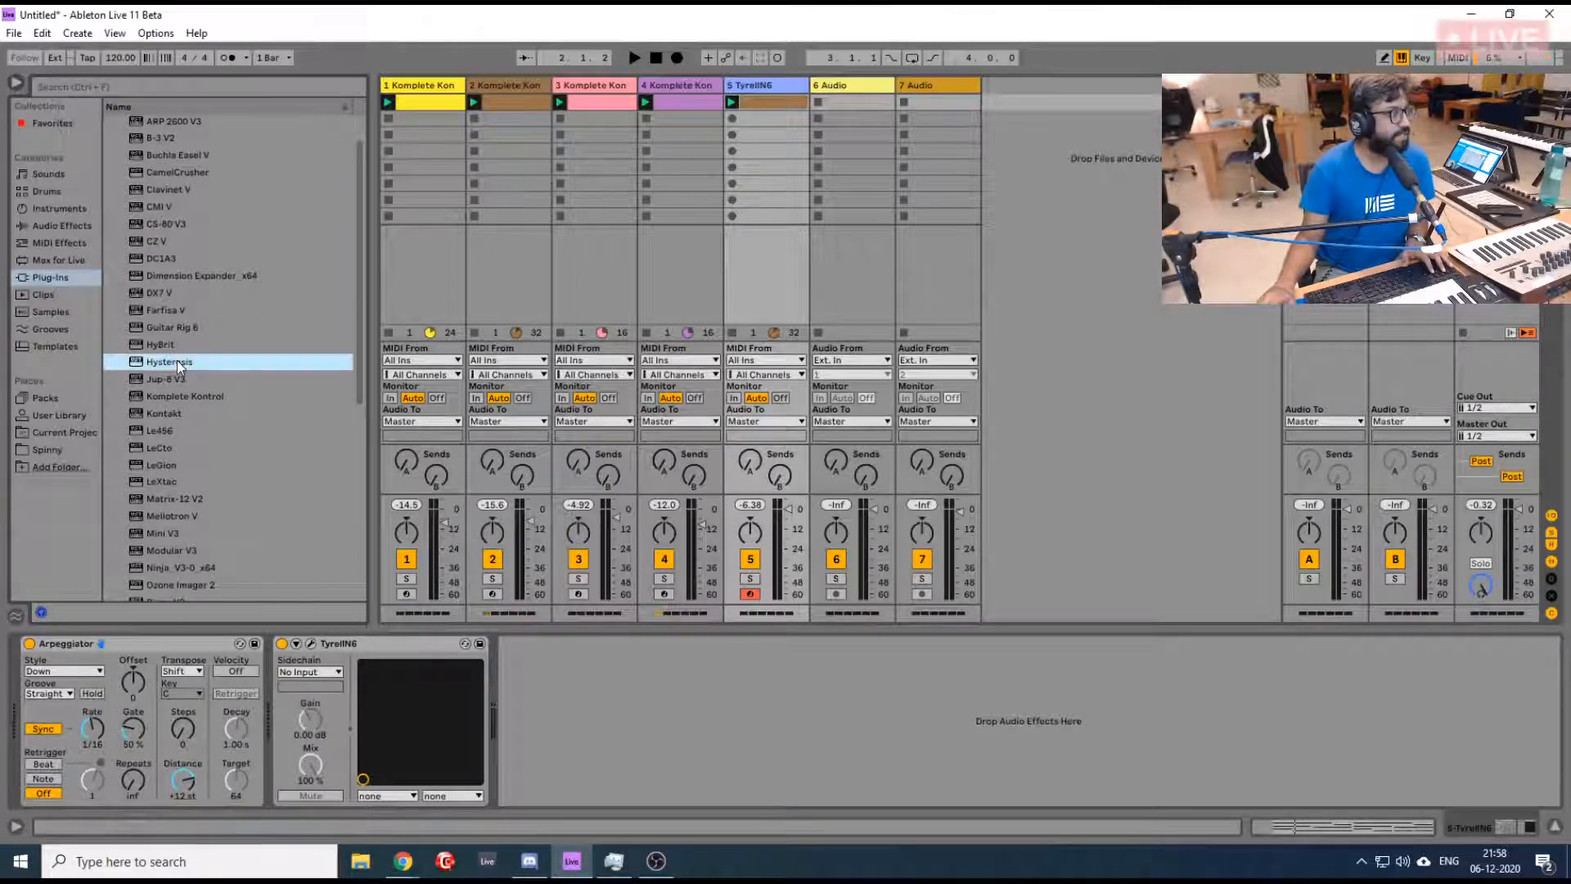
left_click_drag(177, 360, 668, 720)
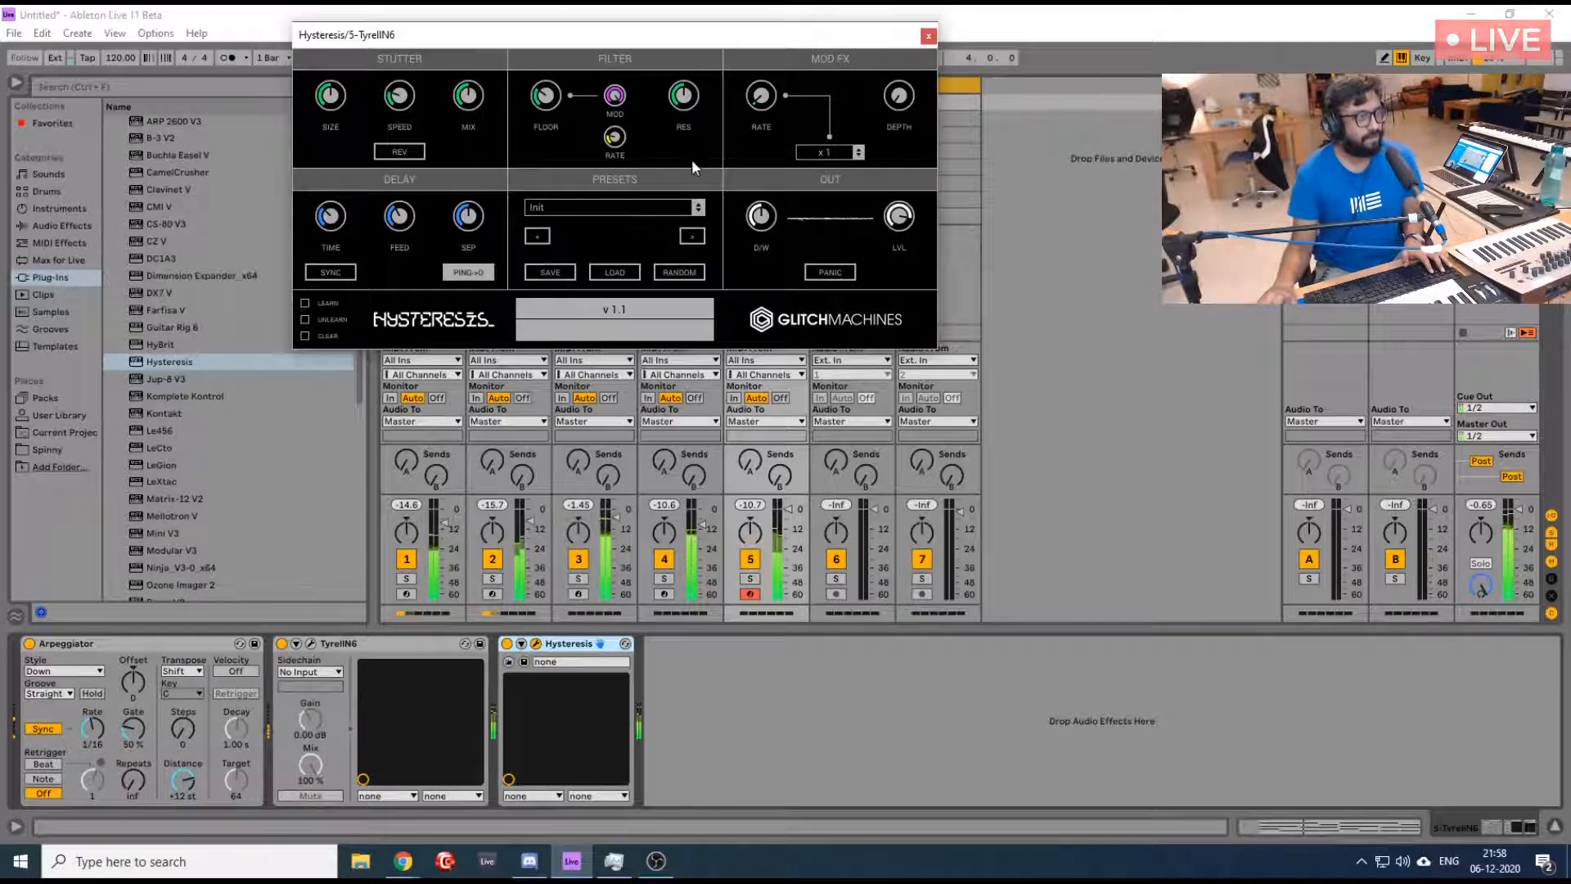
- Turn on tempo sync for the Hysteresis delay and set its time division to 74
left_click(331, 273)
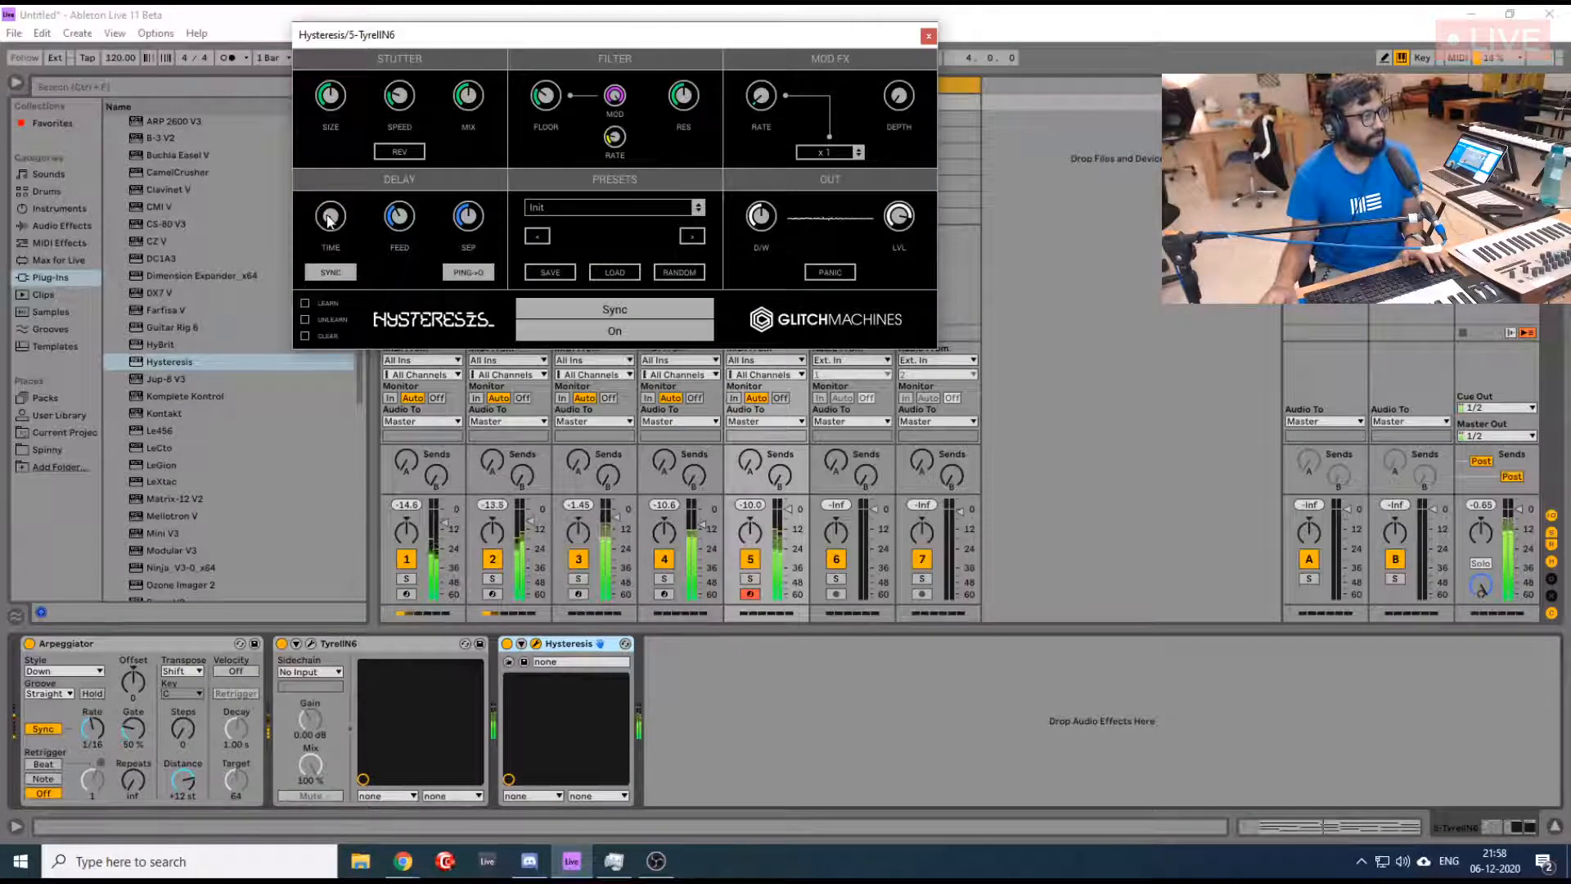
left_click_drag(327, 213, 322, 197)
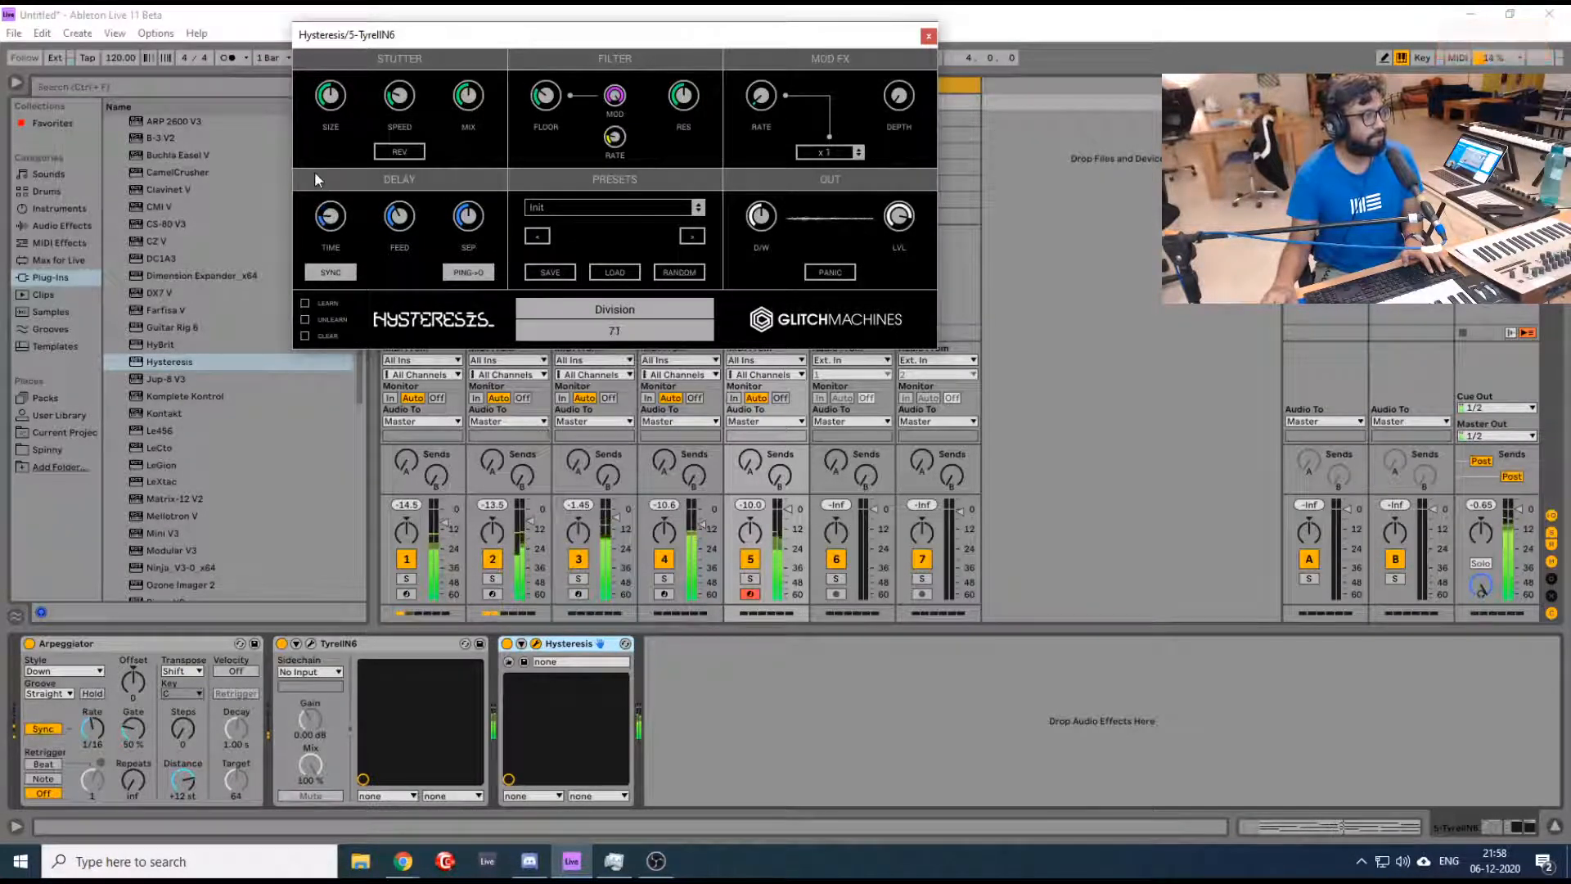
left_click_drag(314, 172, 313, 175)
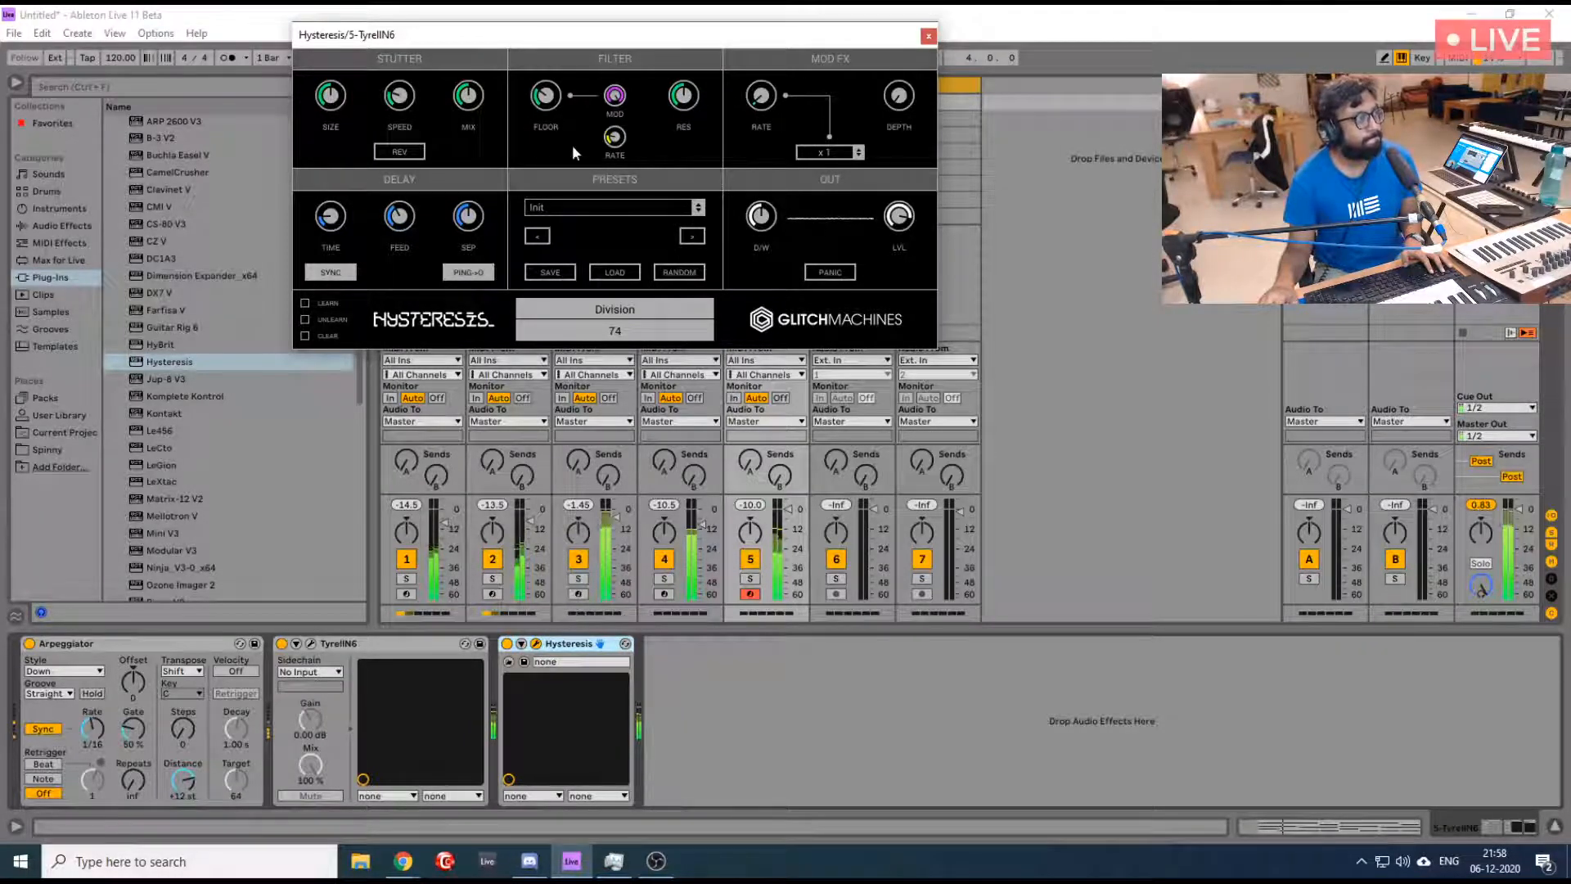
- Increase the Hysteresis stutter size, turn on stutter reverse and set the stutter speed to 66.40 %
left_click_drag(331, 102, 320, 61)
left_click(400, 152)
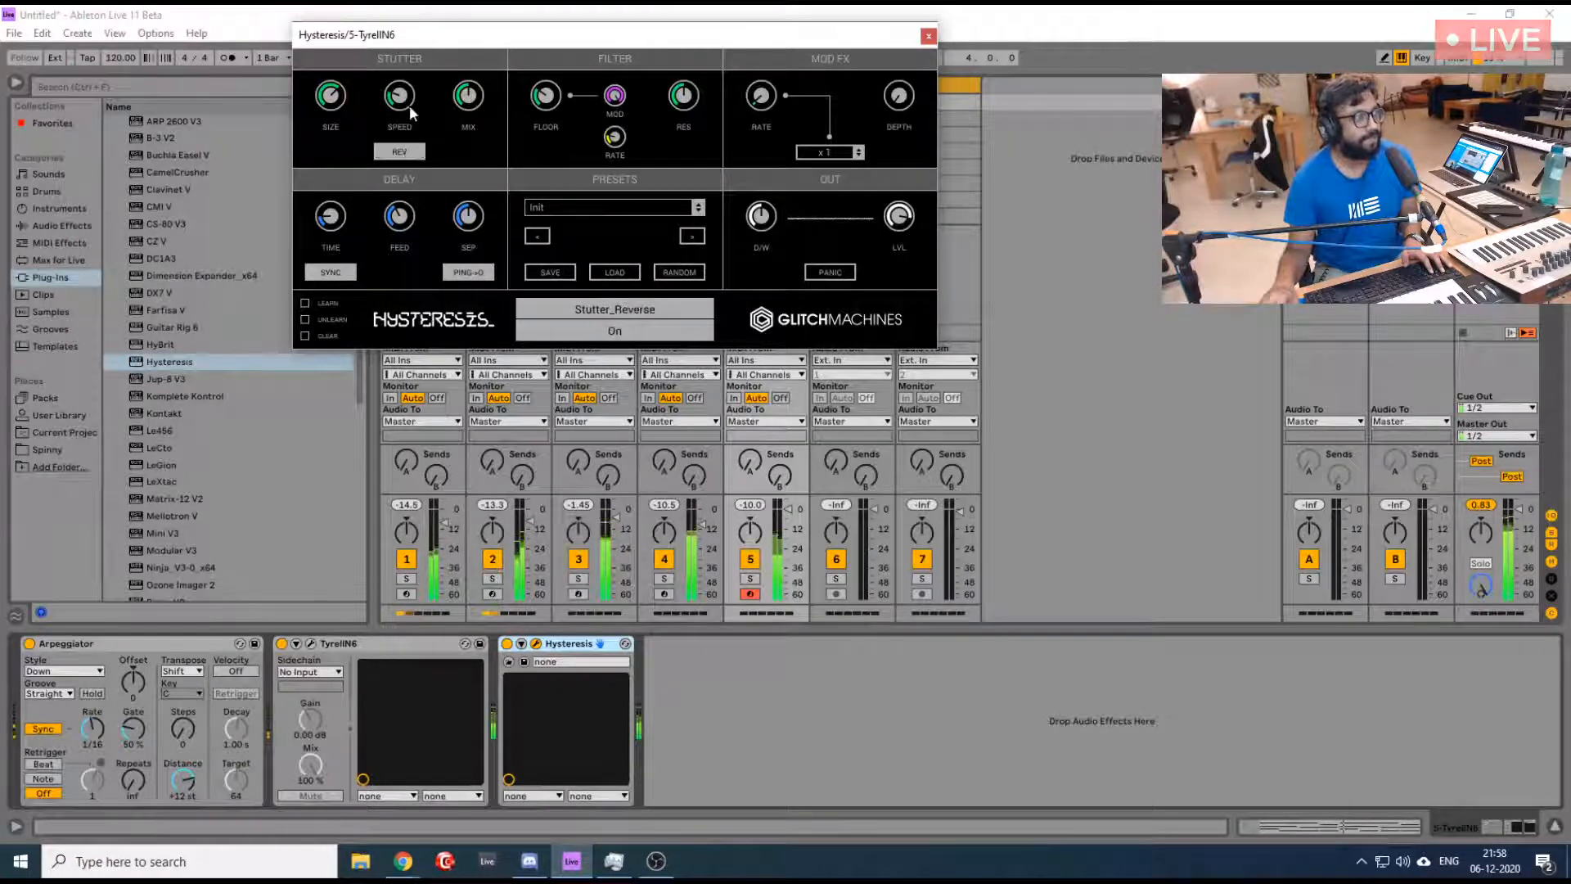
left_click_drag(401, 100, 409, 139)
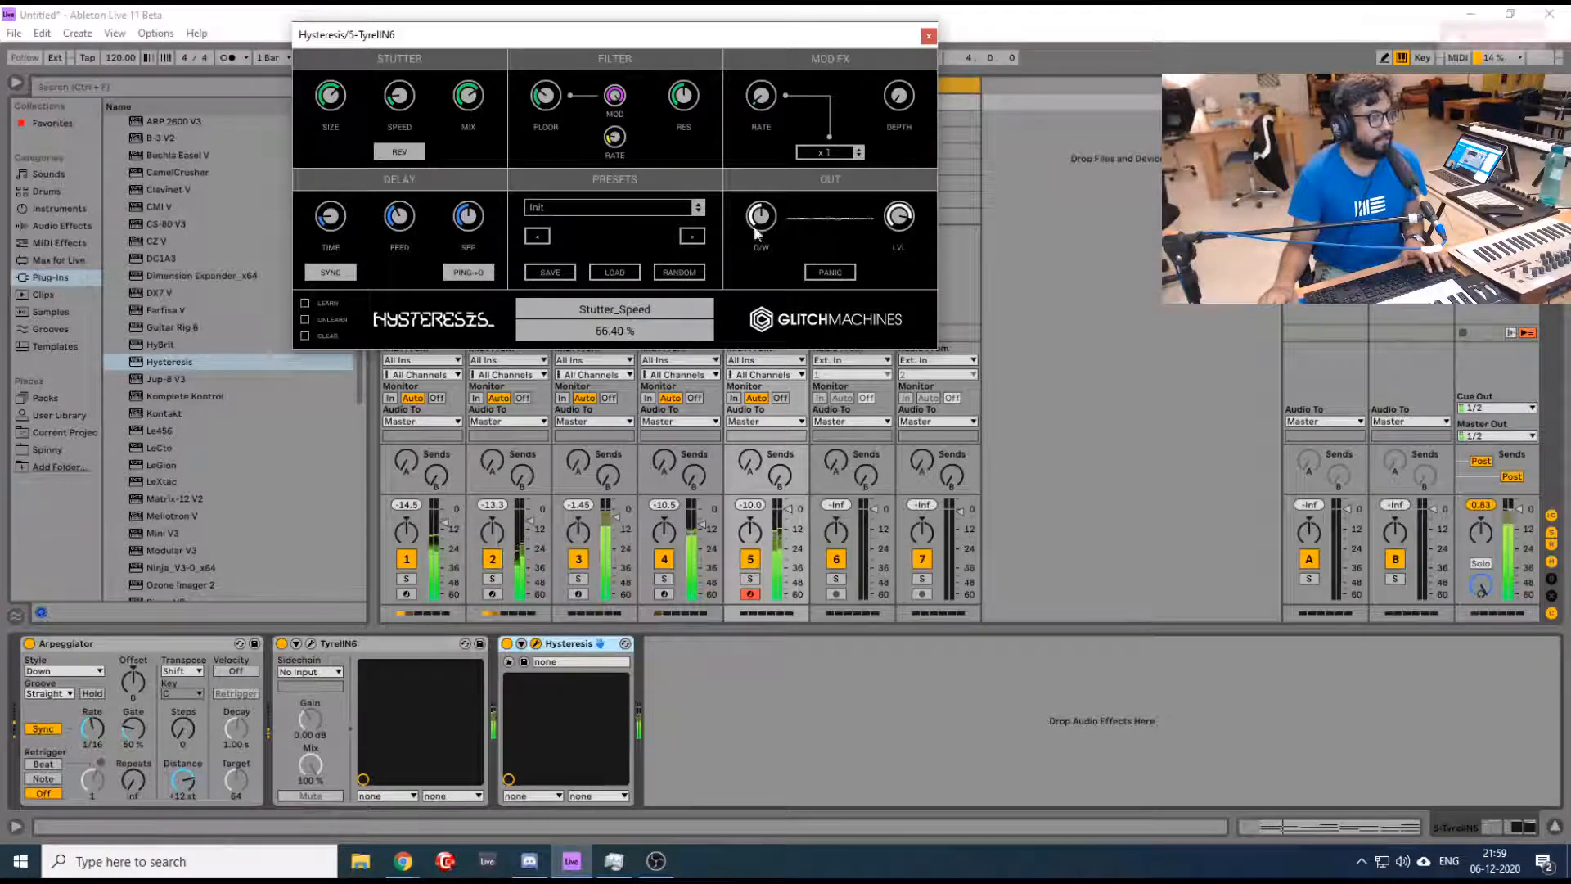
- Move the Hysteresis window off the track headers, play the loops with the effect and close the plugin window
left_click(1141, 203)
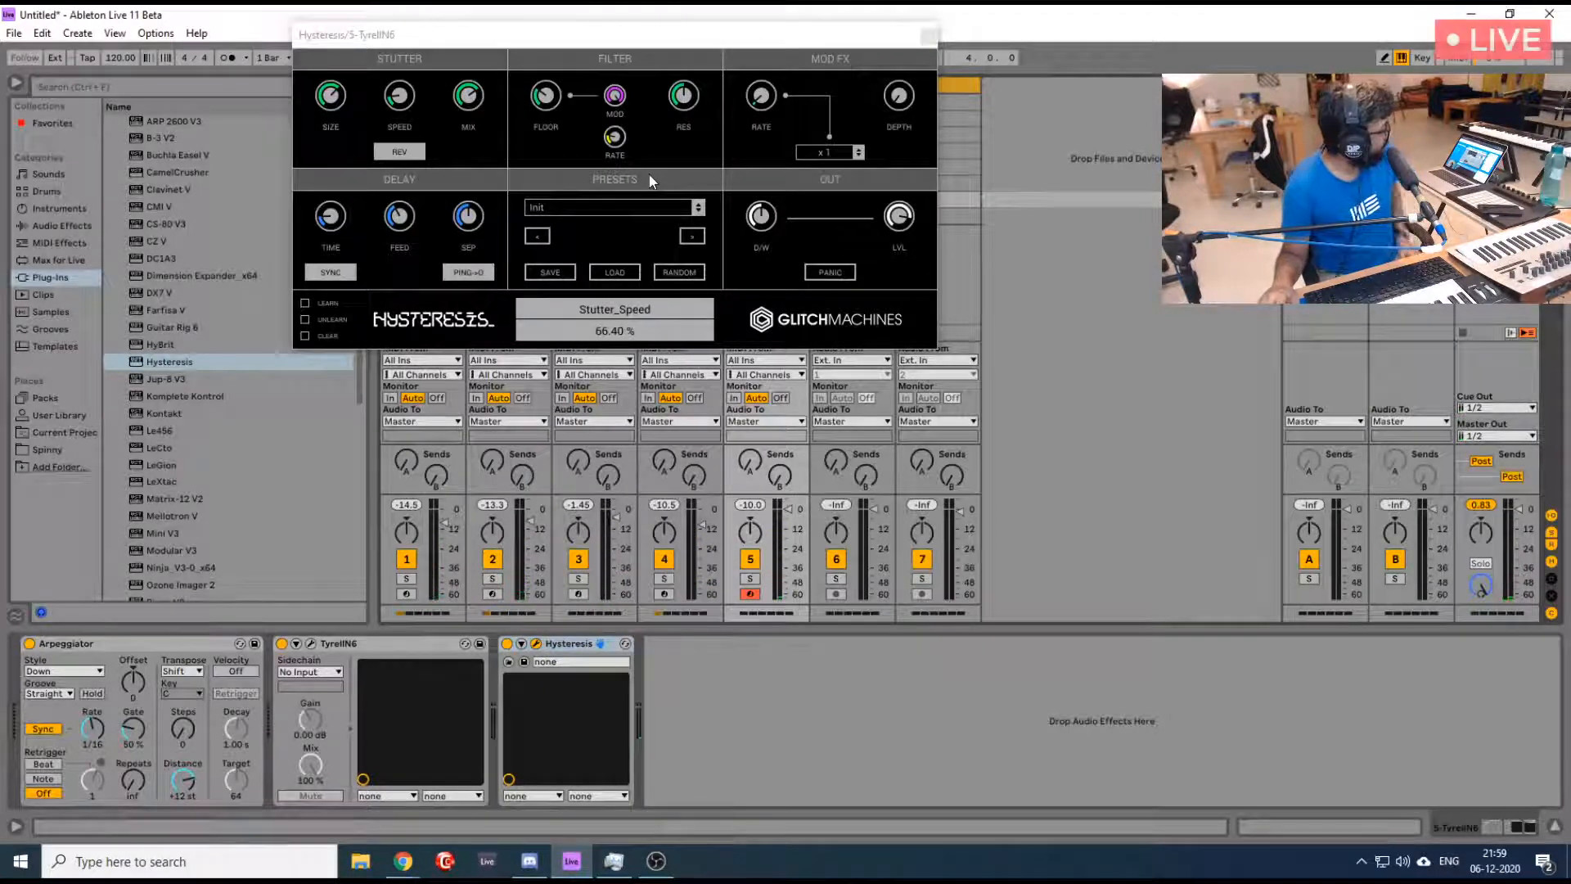
left_click(664, 43)
left_click_drag(664, 44, 1204, 241)
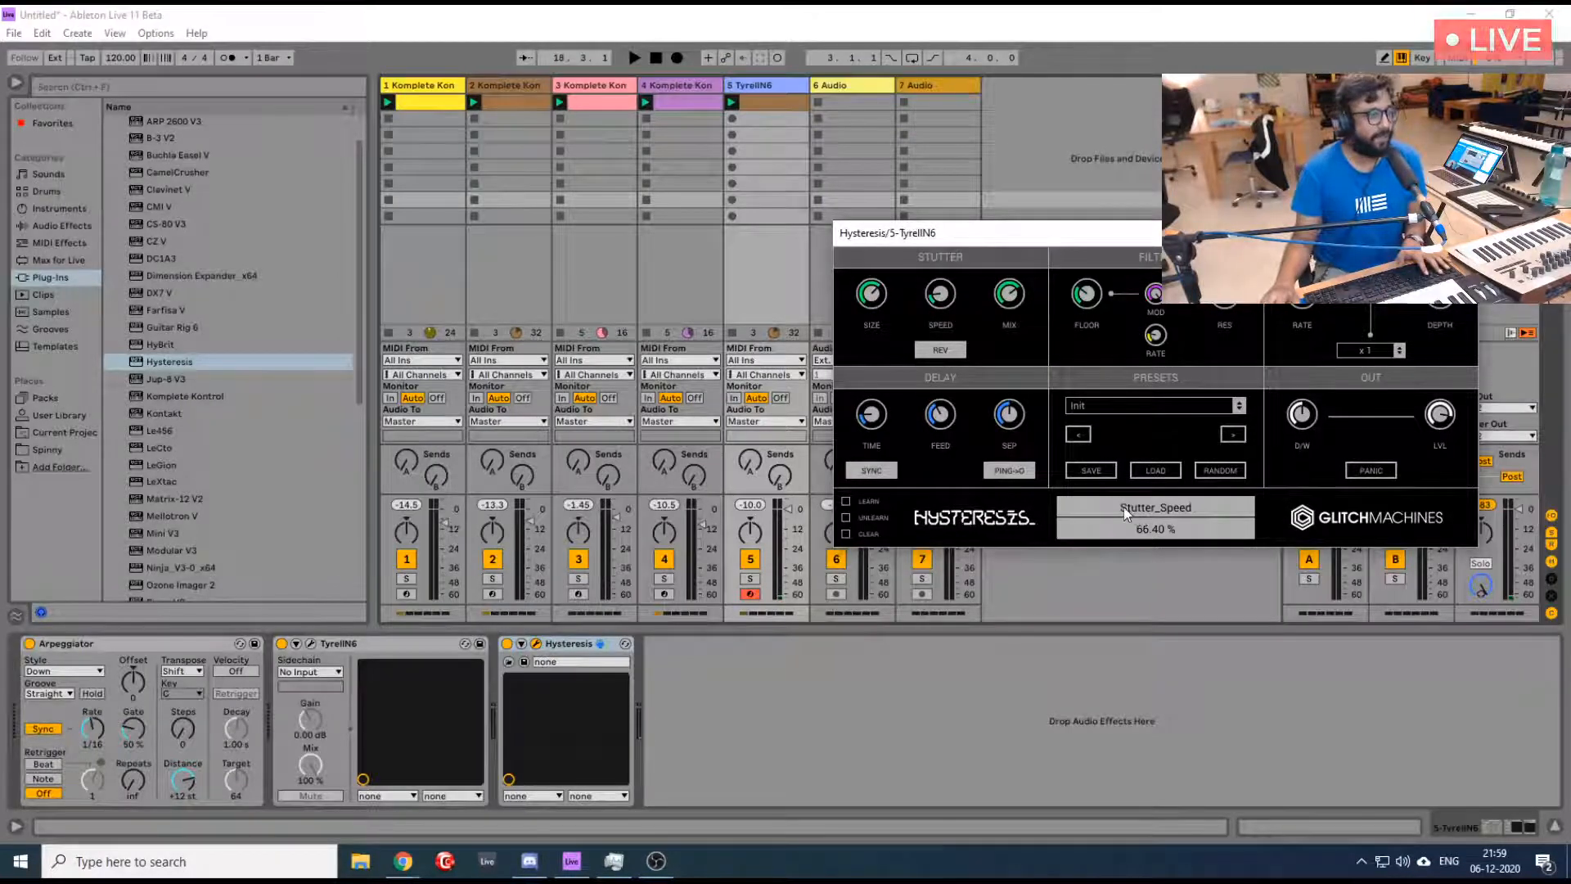
left_click_drag(1204, 241, 1079, 209)
key("space")
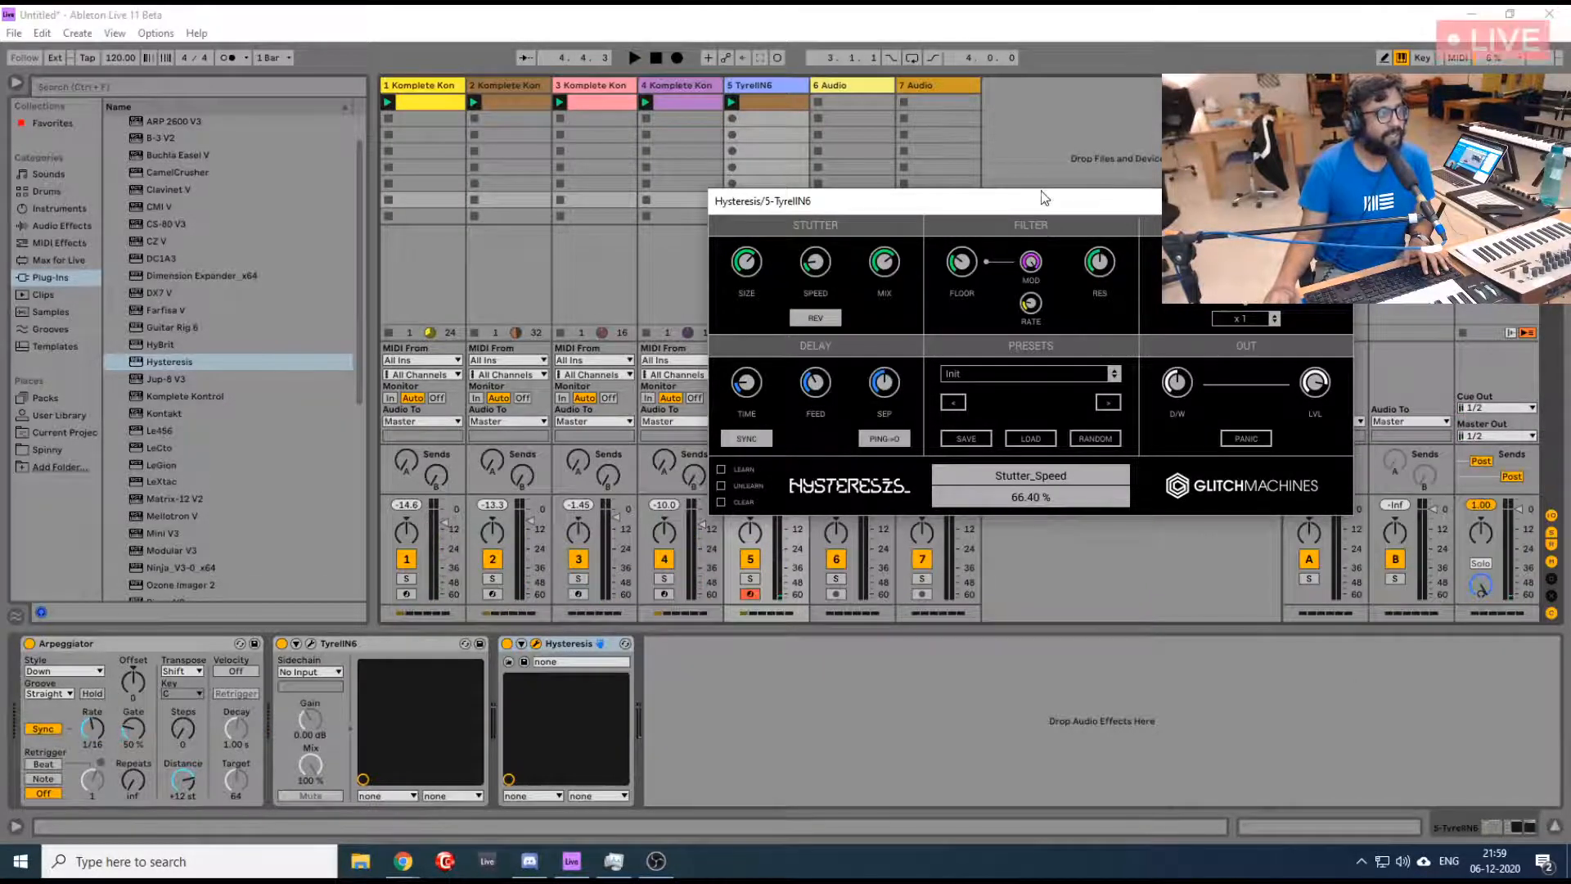
left_click(1334, 201)
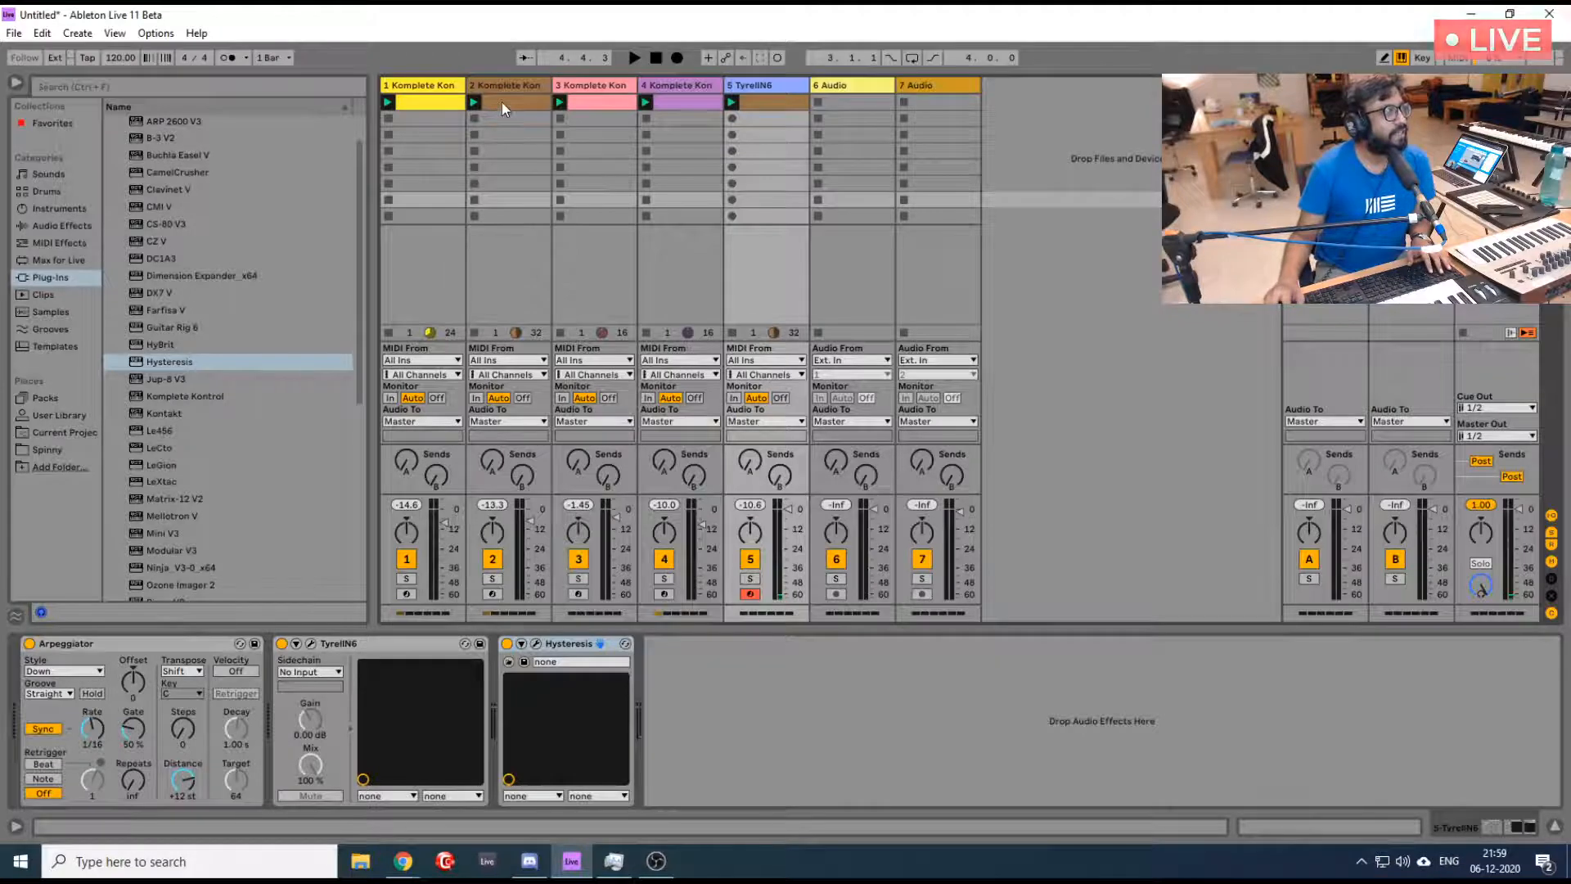
- Try to carry the first Komplete Kontrol track's clip from the Session View into the Arrangement View
left_click(755, 102)
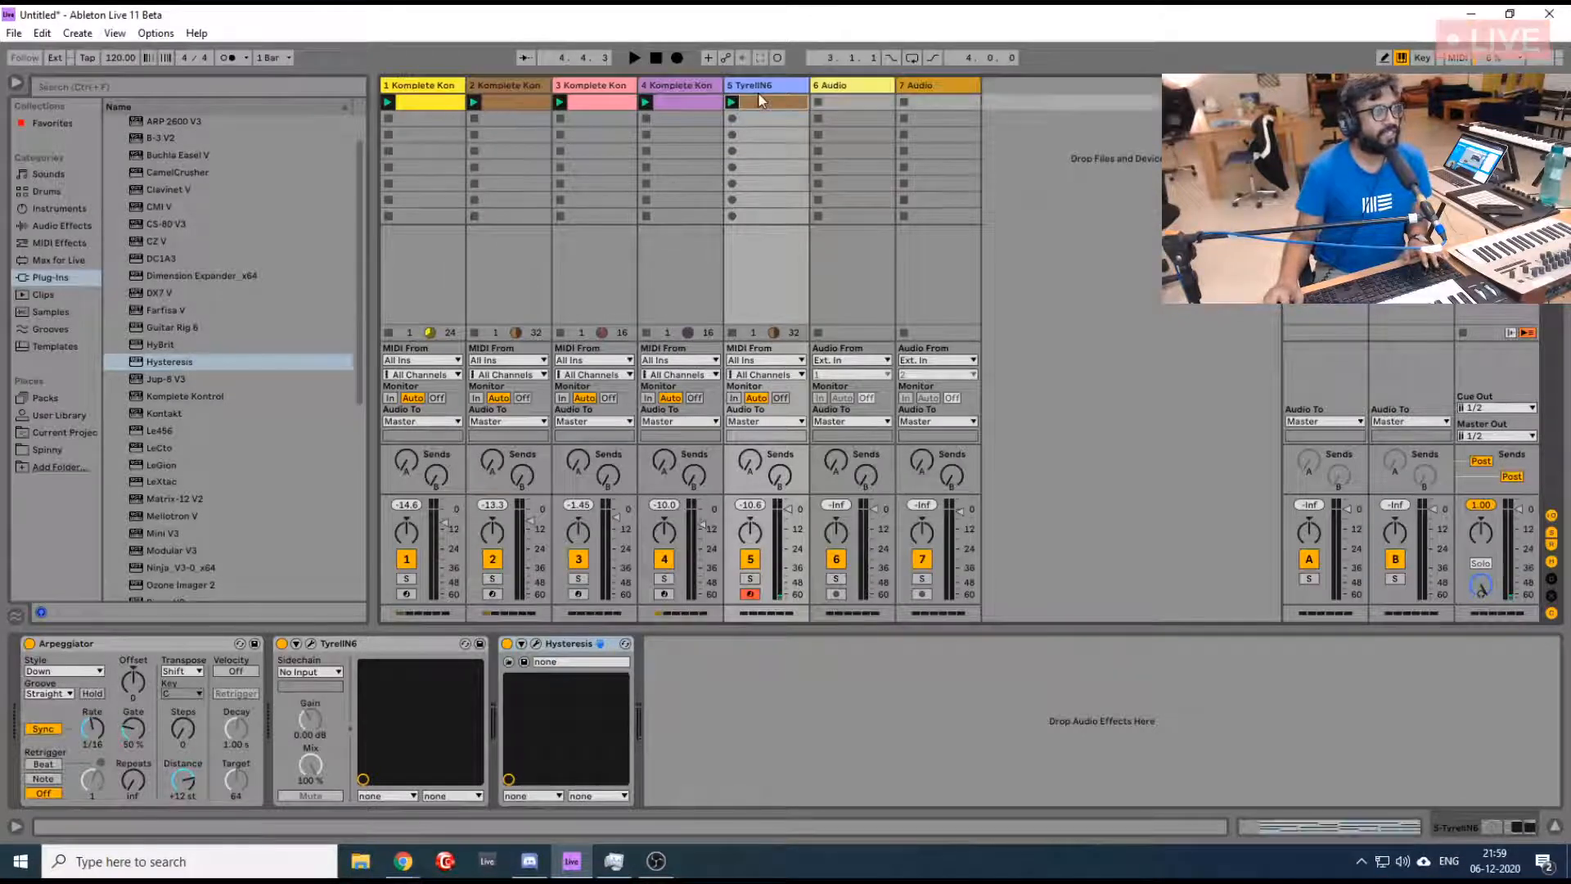
left_click(424, 100)
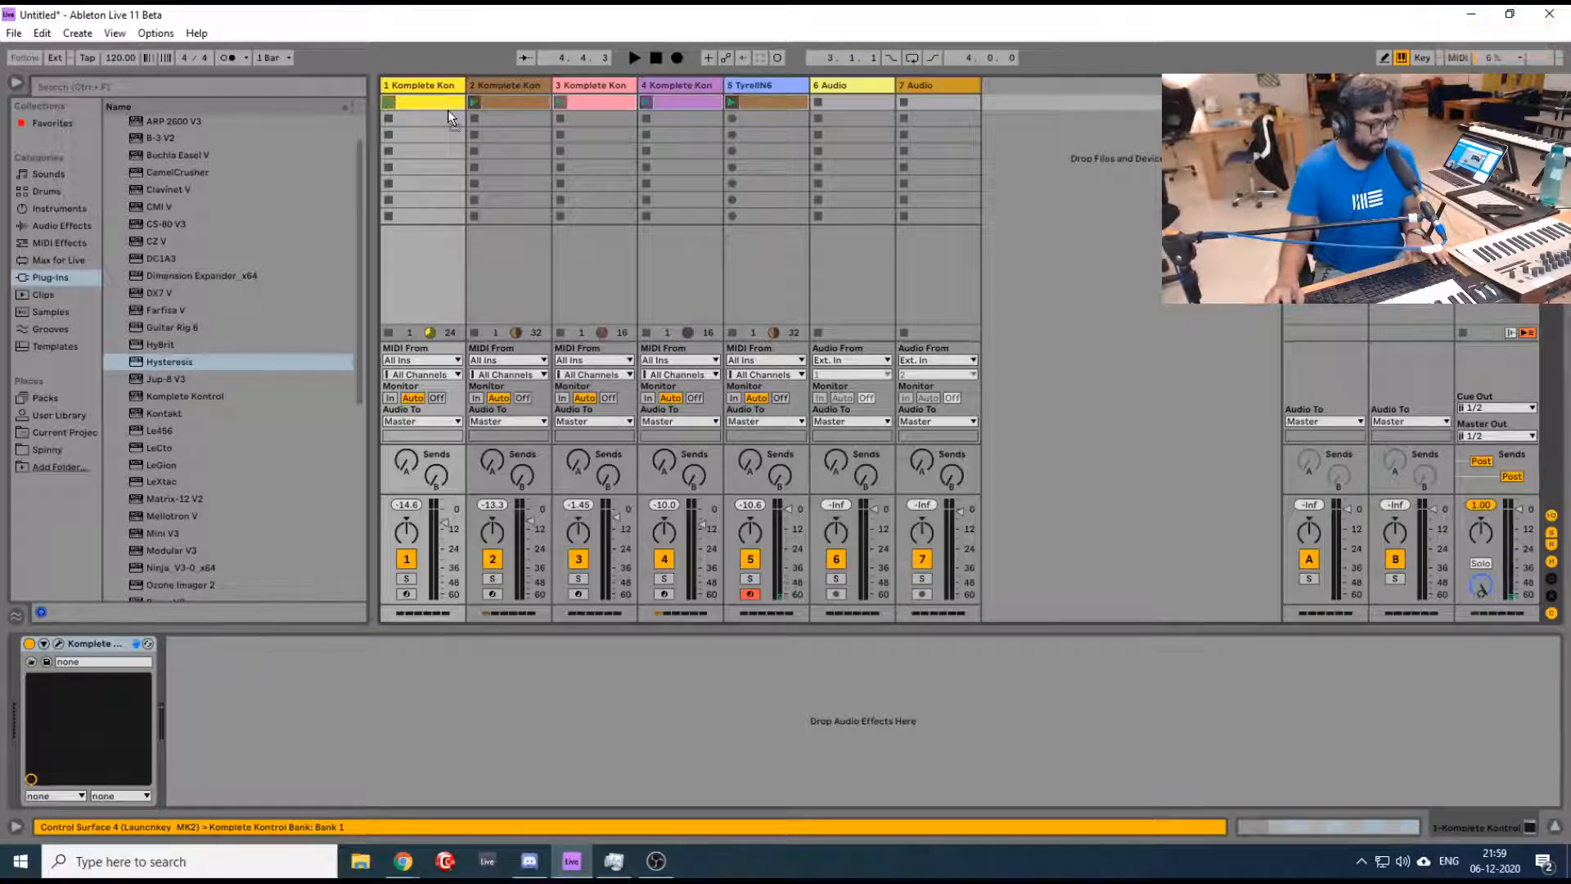
key("Tab")
left_click_drag(461, 200, 420, 107)
key("Tab")
key("Tab")
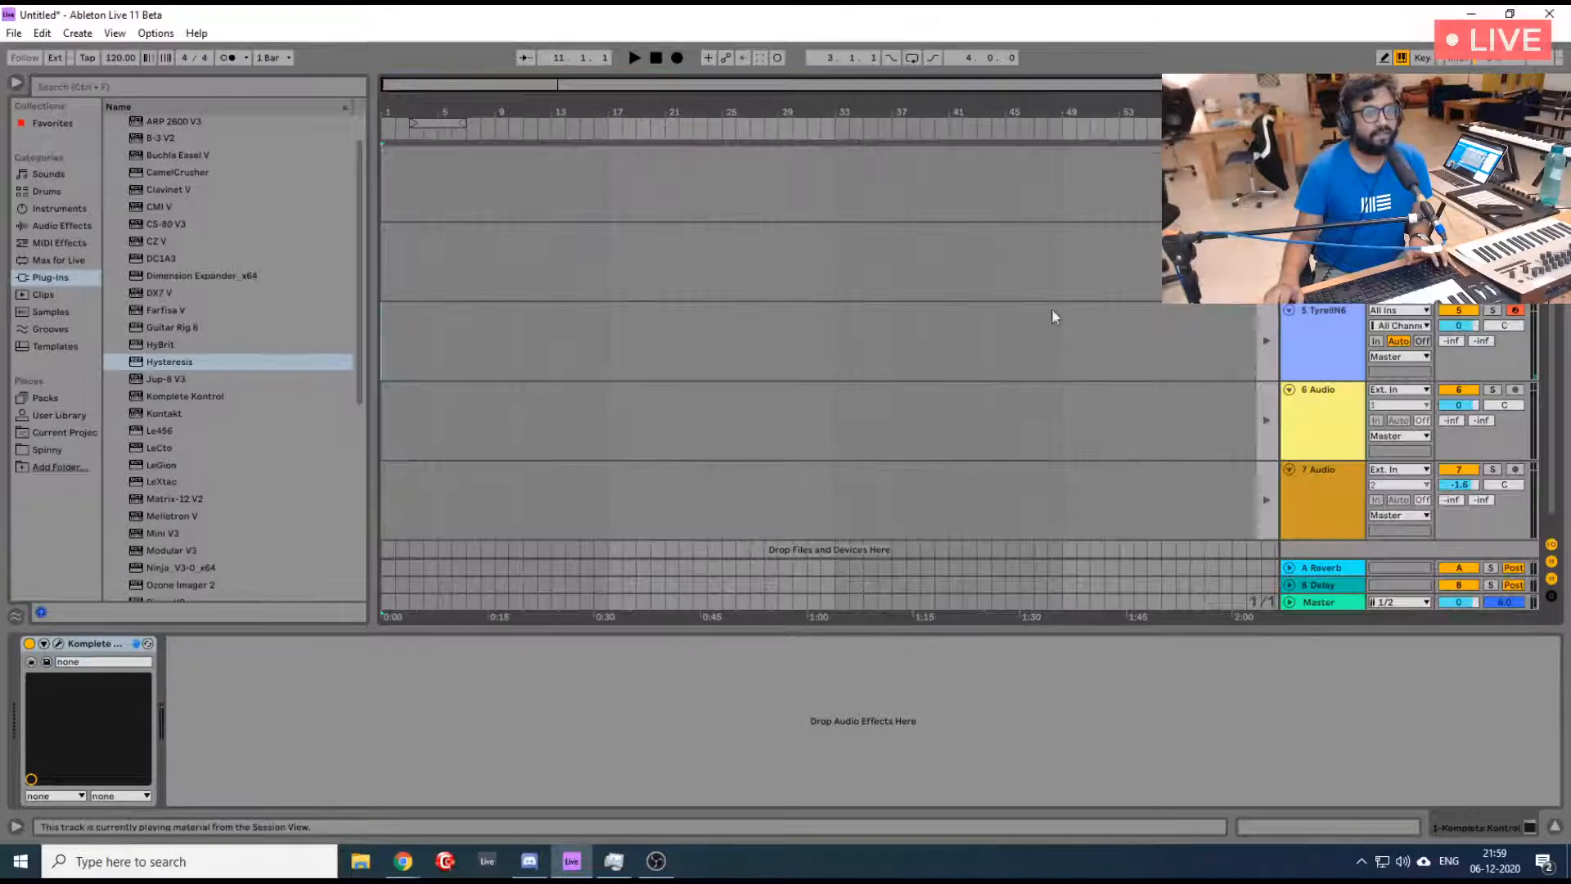
scroll(1055, 310, "up", 3)
- Retry the transfer of the first track's clip into the Arrangement and undo its move onto the second track
key("Tab")
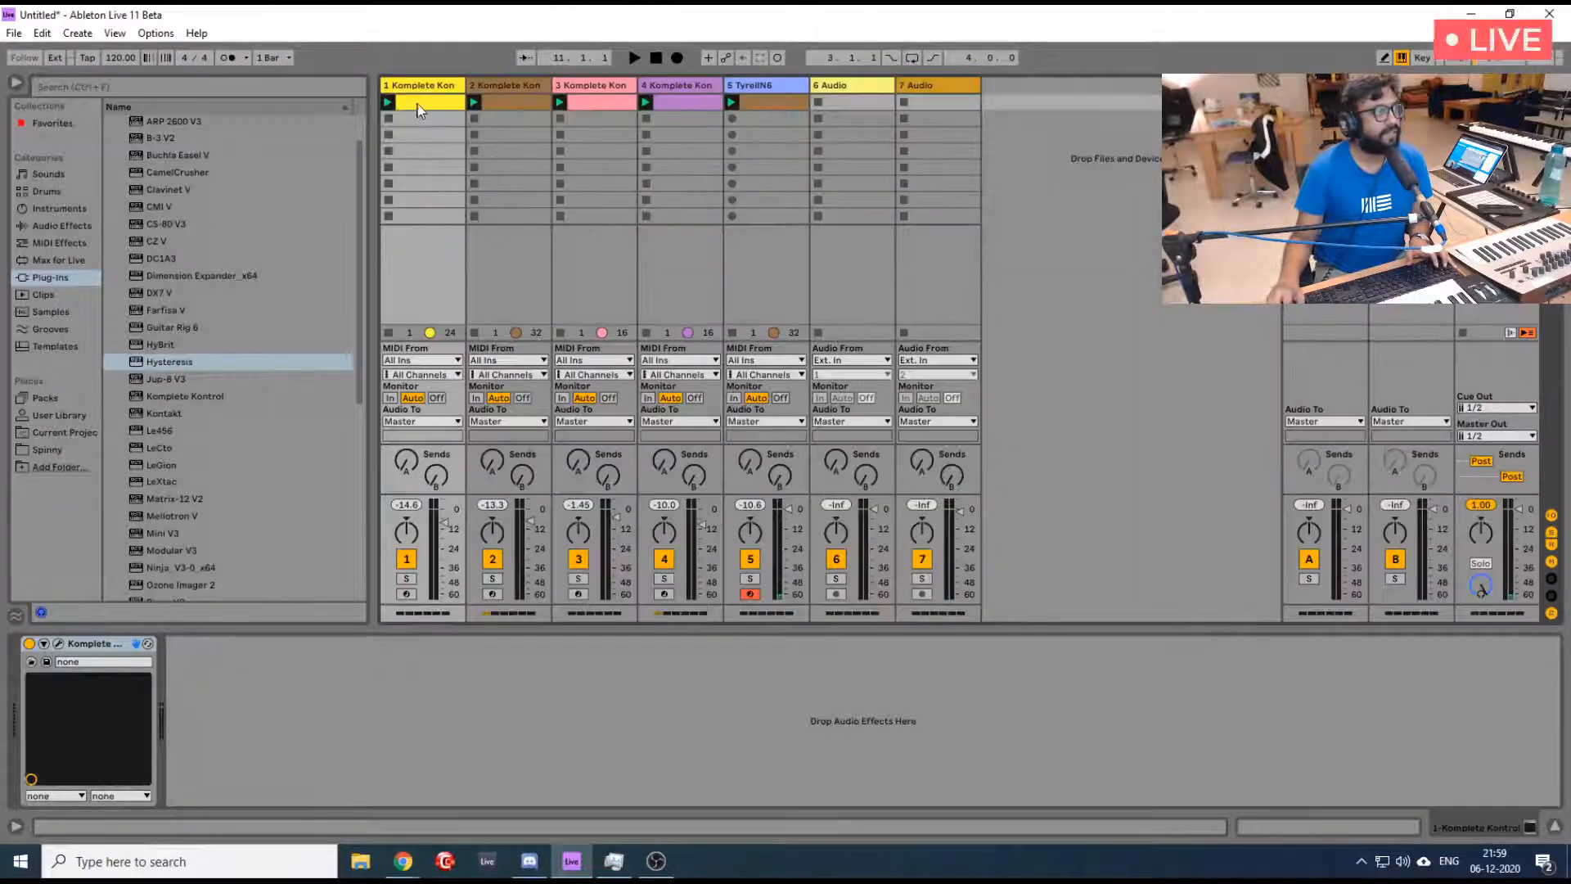
key("Tab")
left_click_drag(419, 111, 501, 169)
key("Tab")
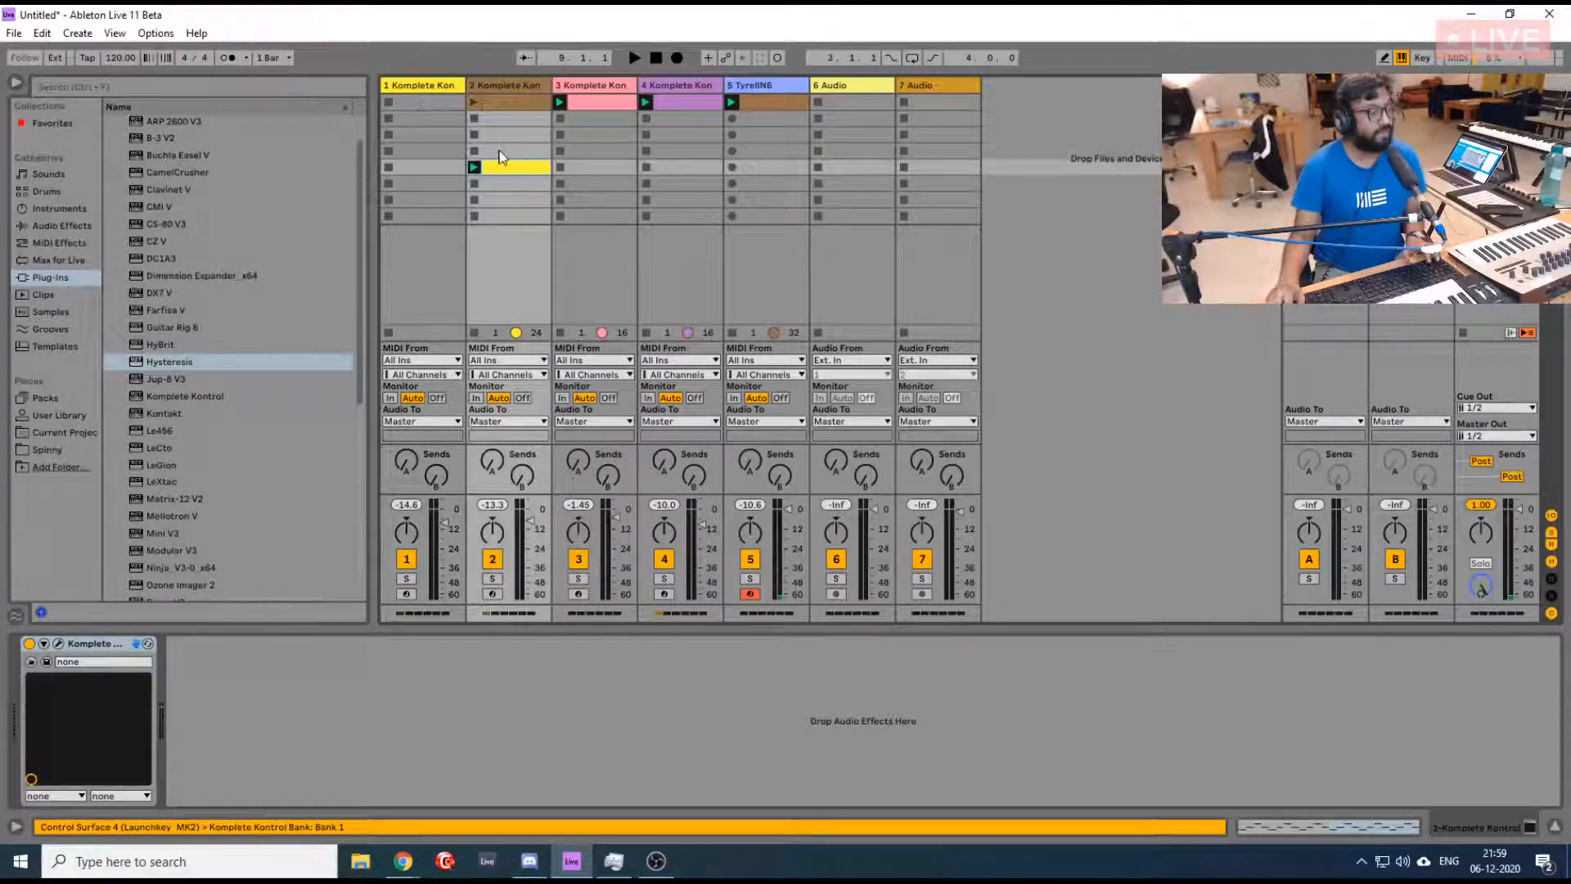
key("ctrl+z")
- Transfer the loops of all five instrument tracks from the Session View into the Arrangement View, starting at bar 9
left_click_drag(1493, 102, 1493, 174)
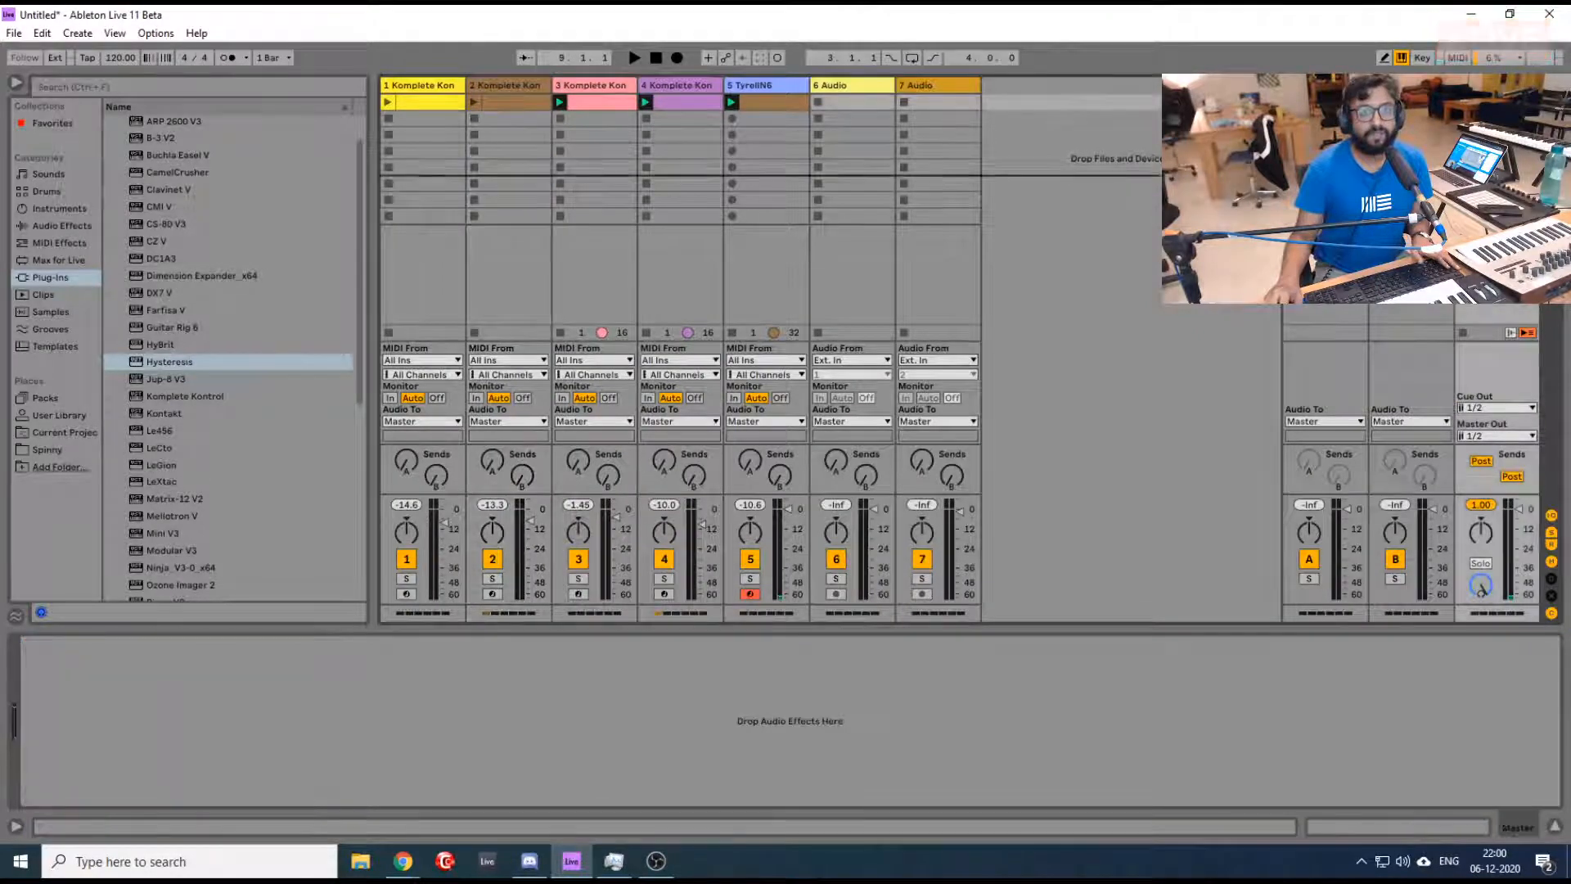
key("alt+Tab")
key("alt+Tab")
left_click_drag(1008, 247, 494, 199)
key("Tab")
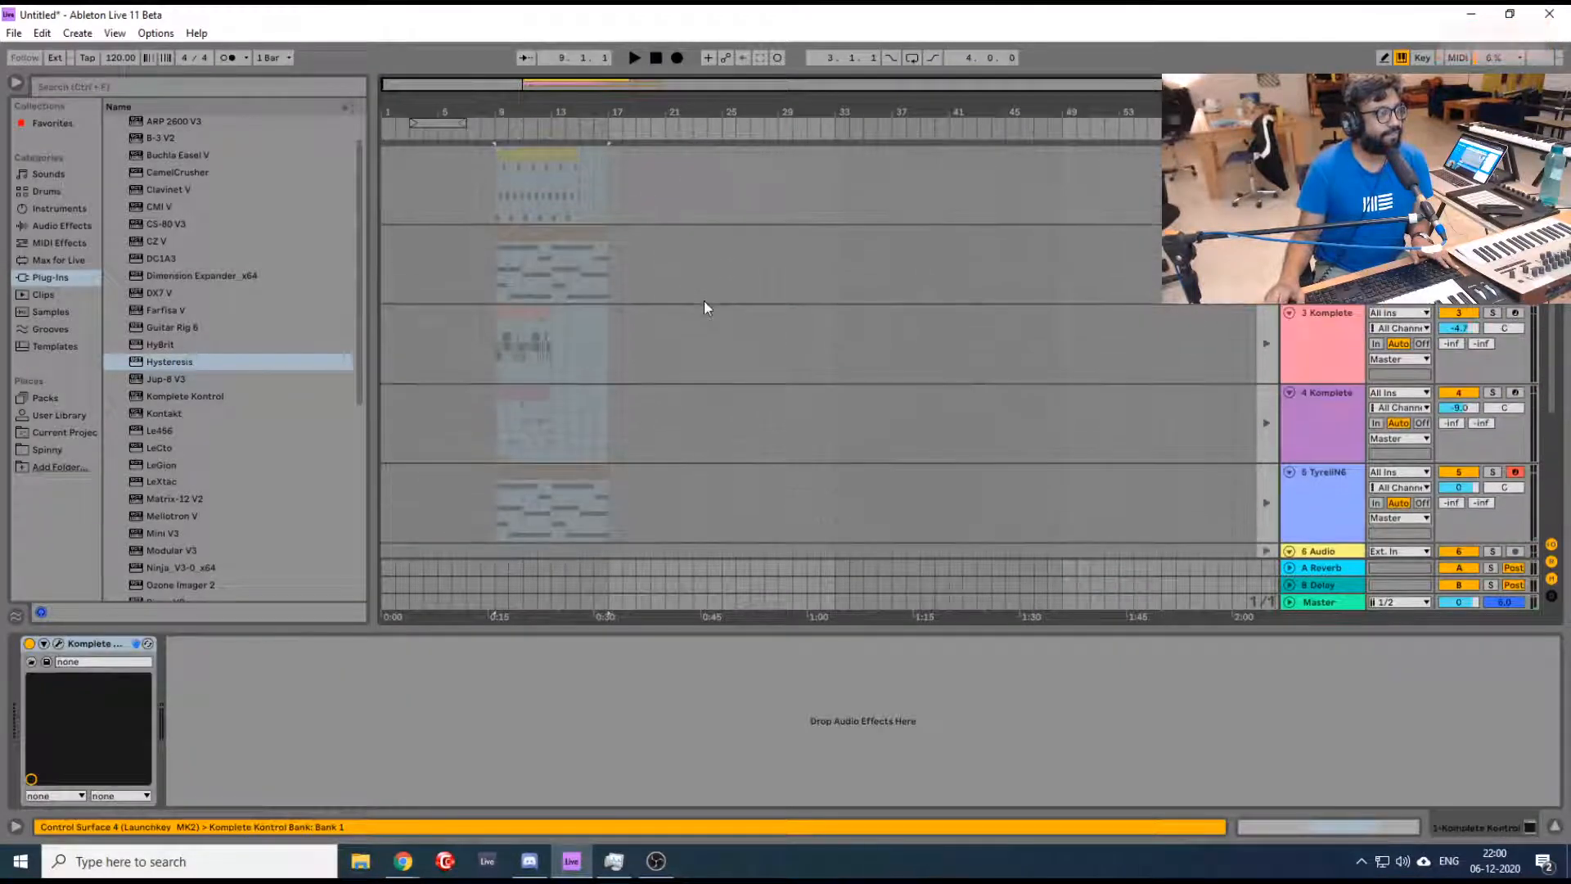
left_click(735, 245)
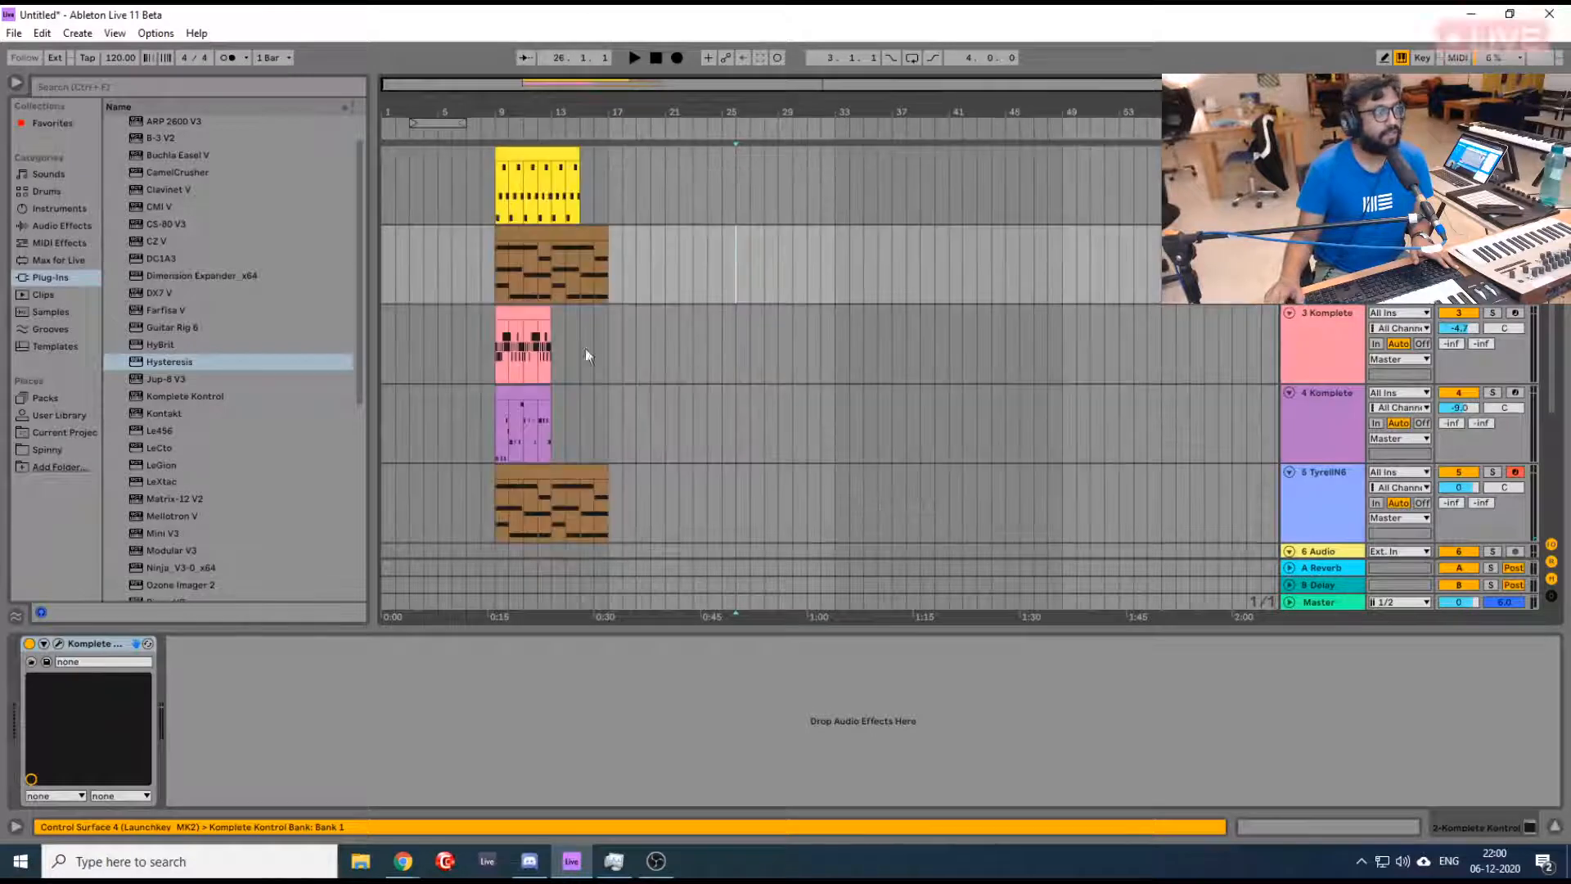
- Move the clips of tracks 2 to 5 together along the timeline to bar 33, leaving the first track's clip in place
left_click(524, 254)
left_click(553, 473, "shift")
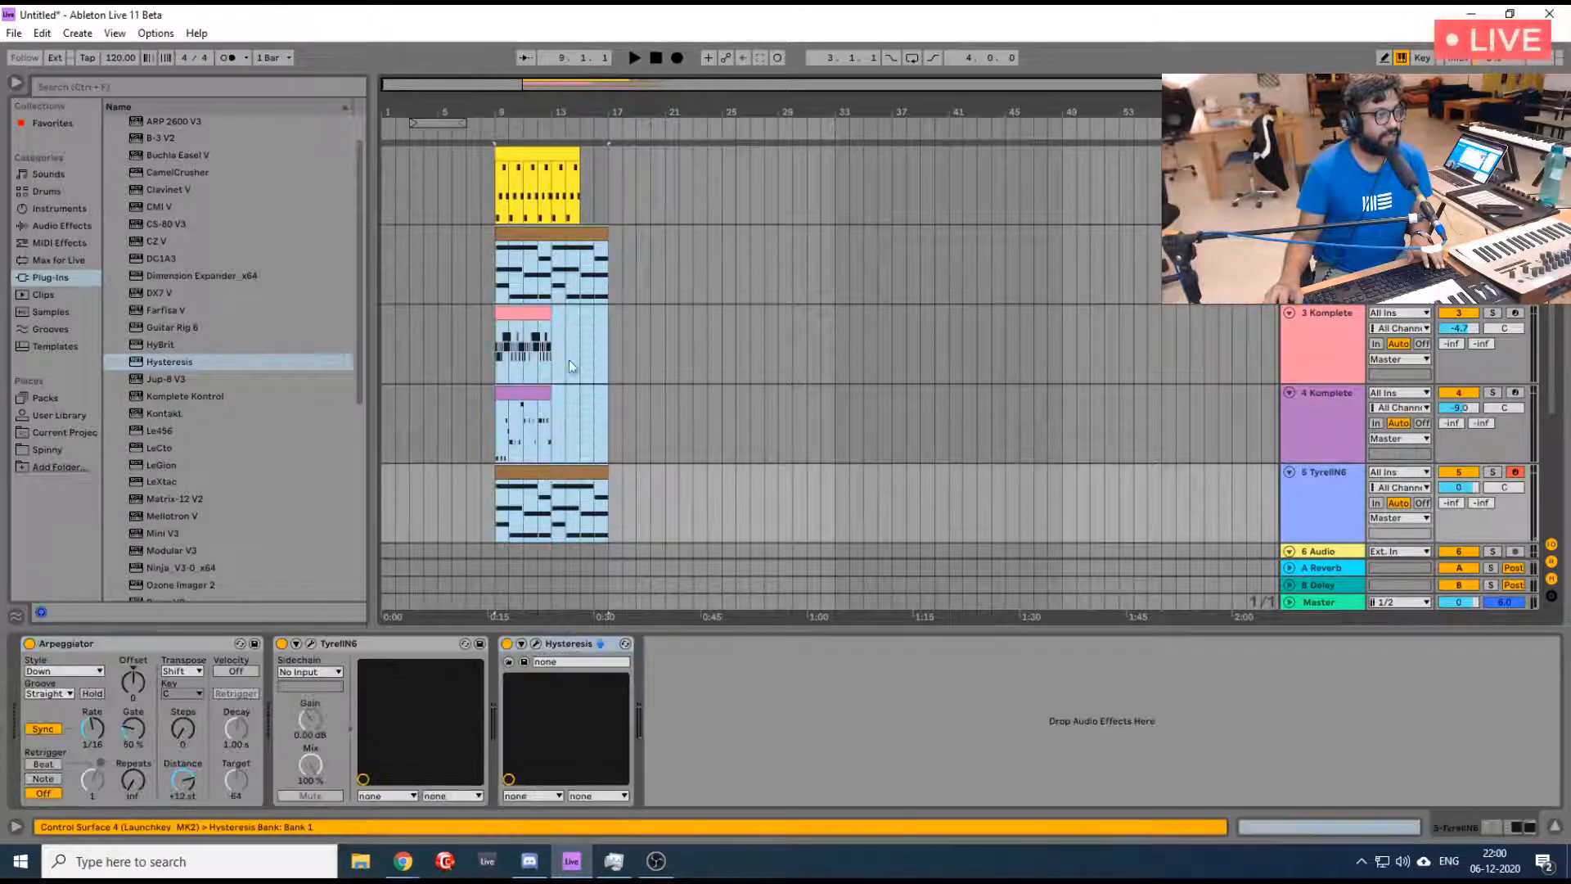
left_click_drag(536, 236, 874, 243)
- Duplicate the first track's clip back to back up to bar 27 and play the arrangement from bar 9
left_click(530, 158)
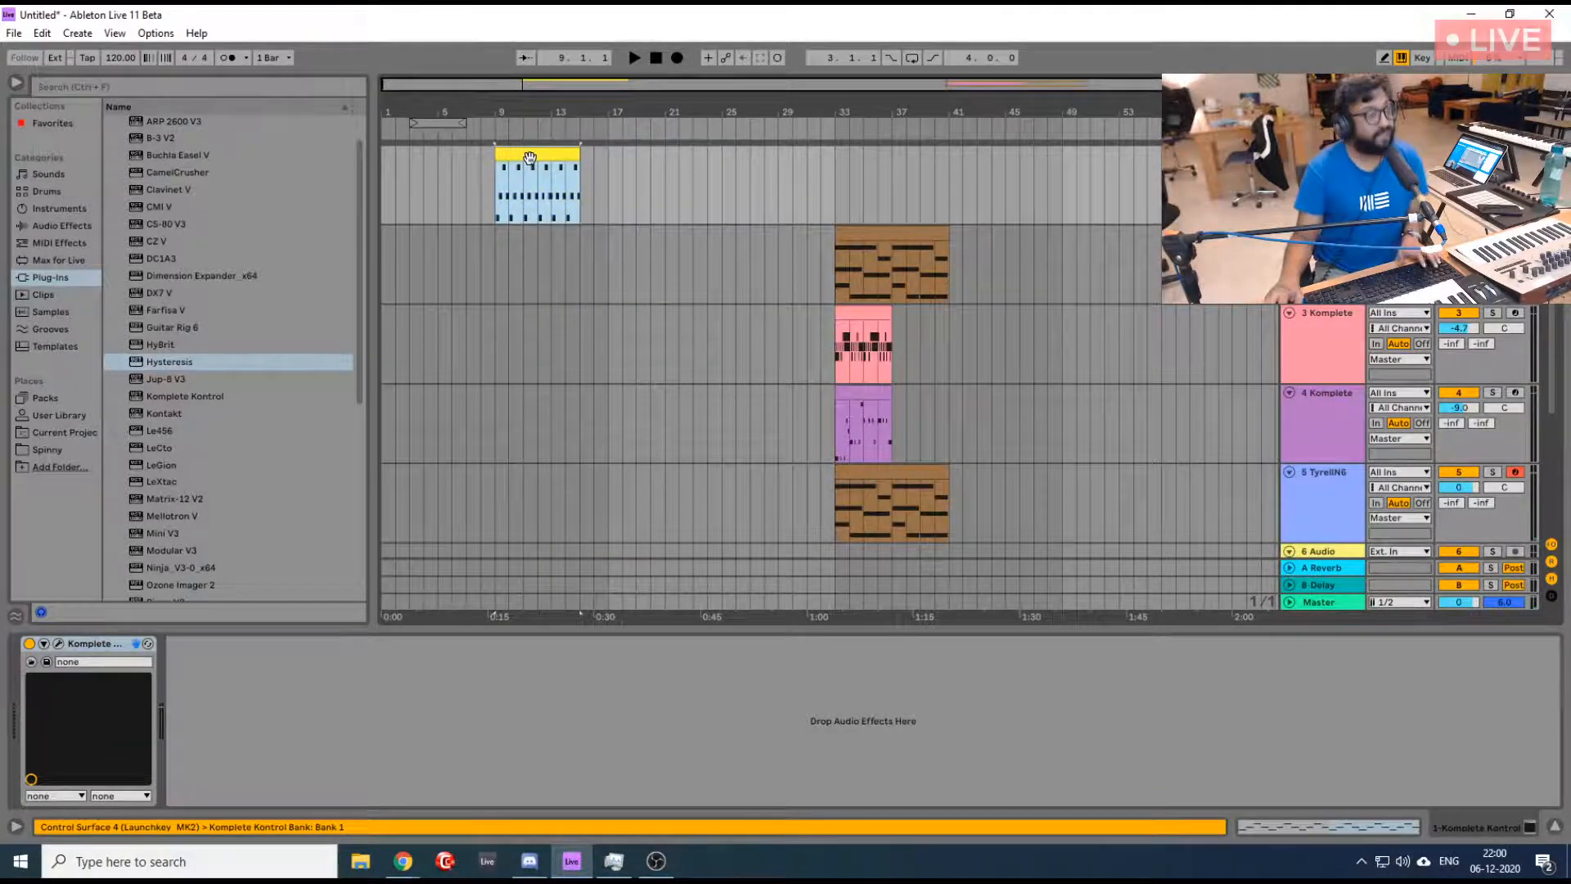
key("ctrl+d")
key("ctrl+d")
key("ctrl+d")
left_click(500, 201)
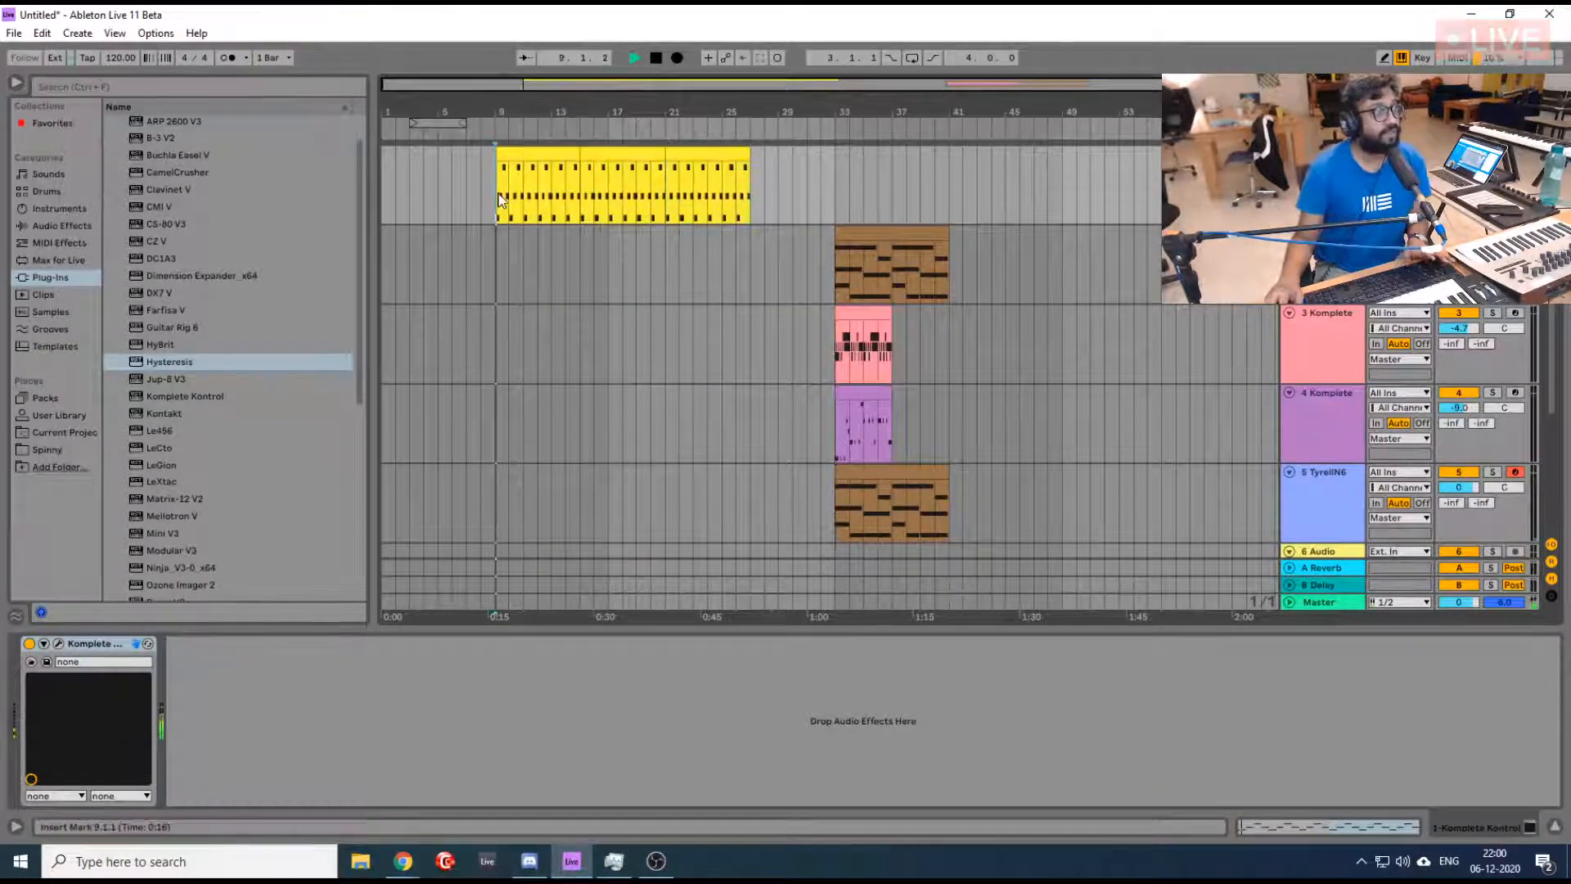
key("space")
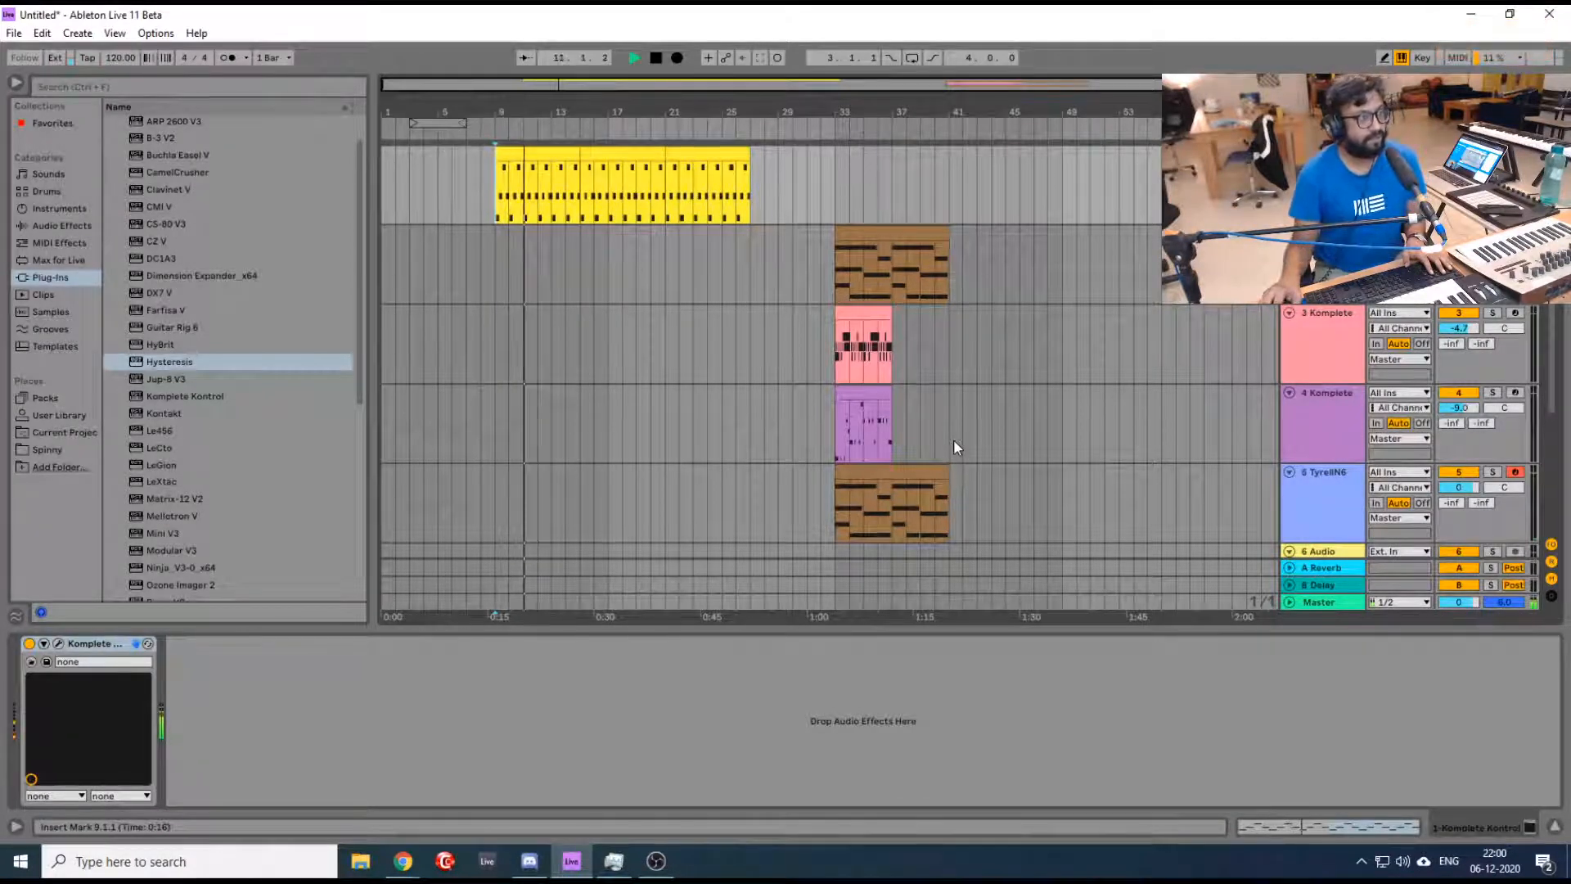
key("space")
- Copy the TyrellN6 clip from bar 33 to bar 15 and play the arrangement around its entry
left_click(882, 471)
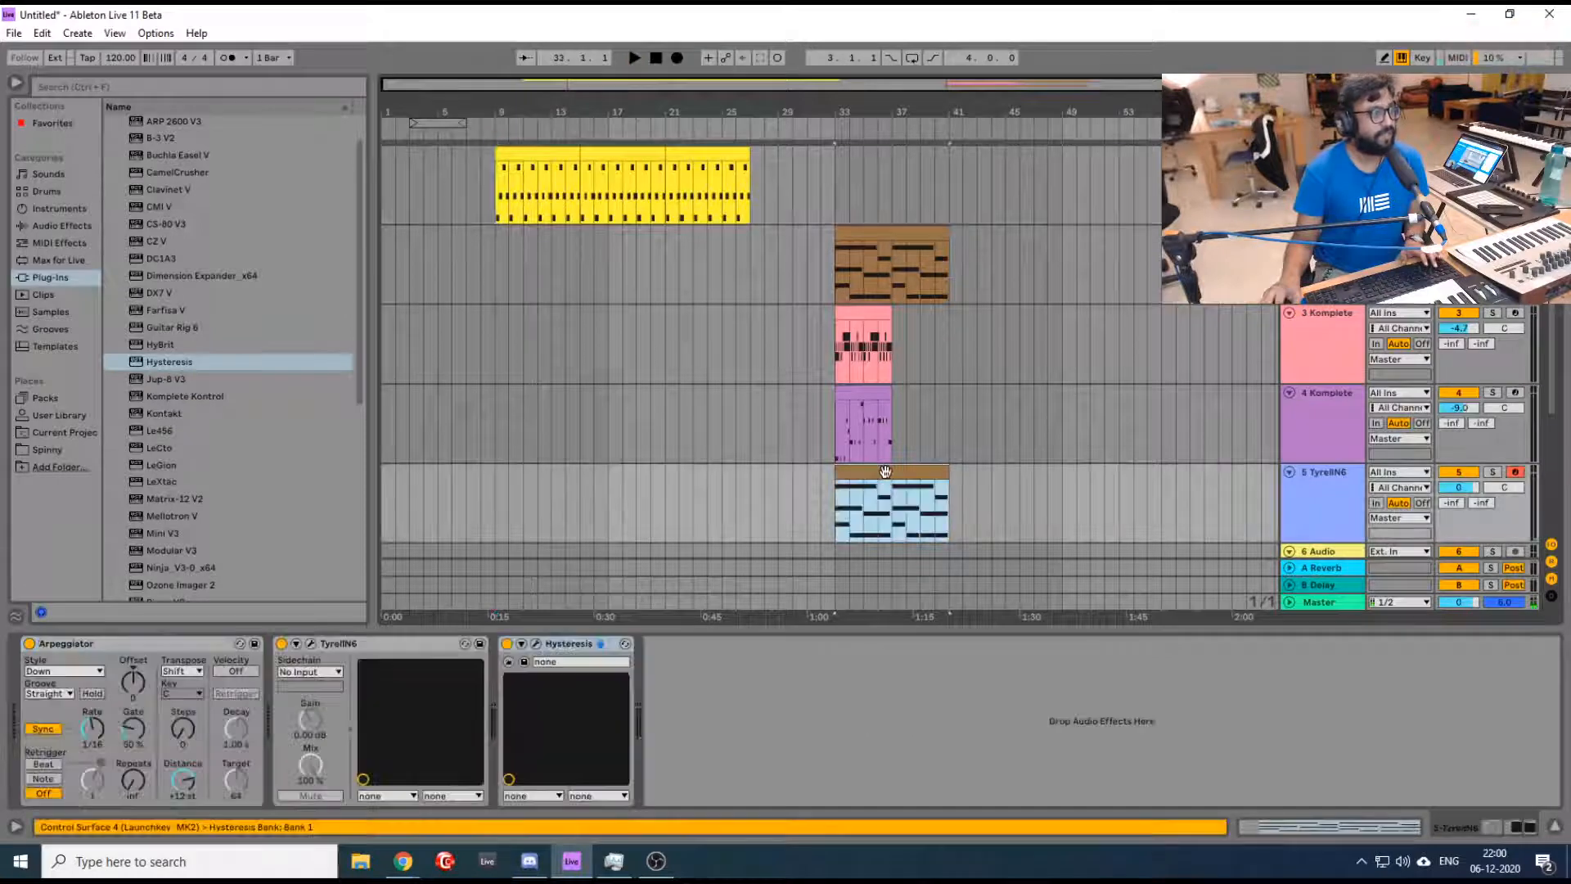
left_click_drag(885, 472, 630, 481)
left_click(569, 508)
key("space")
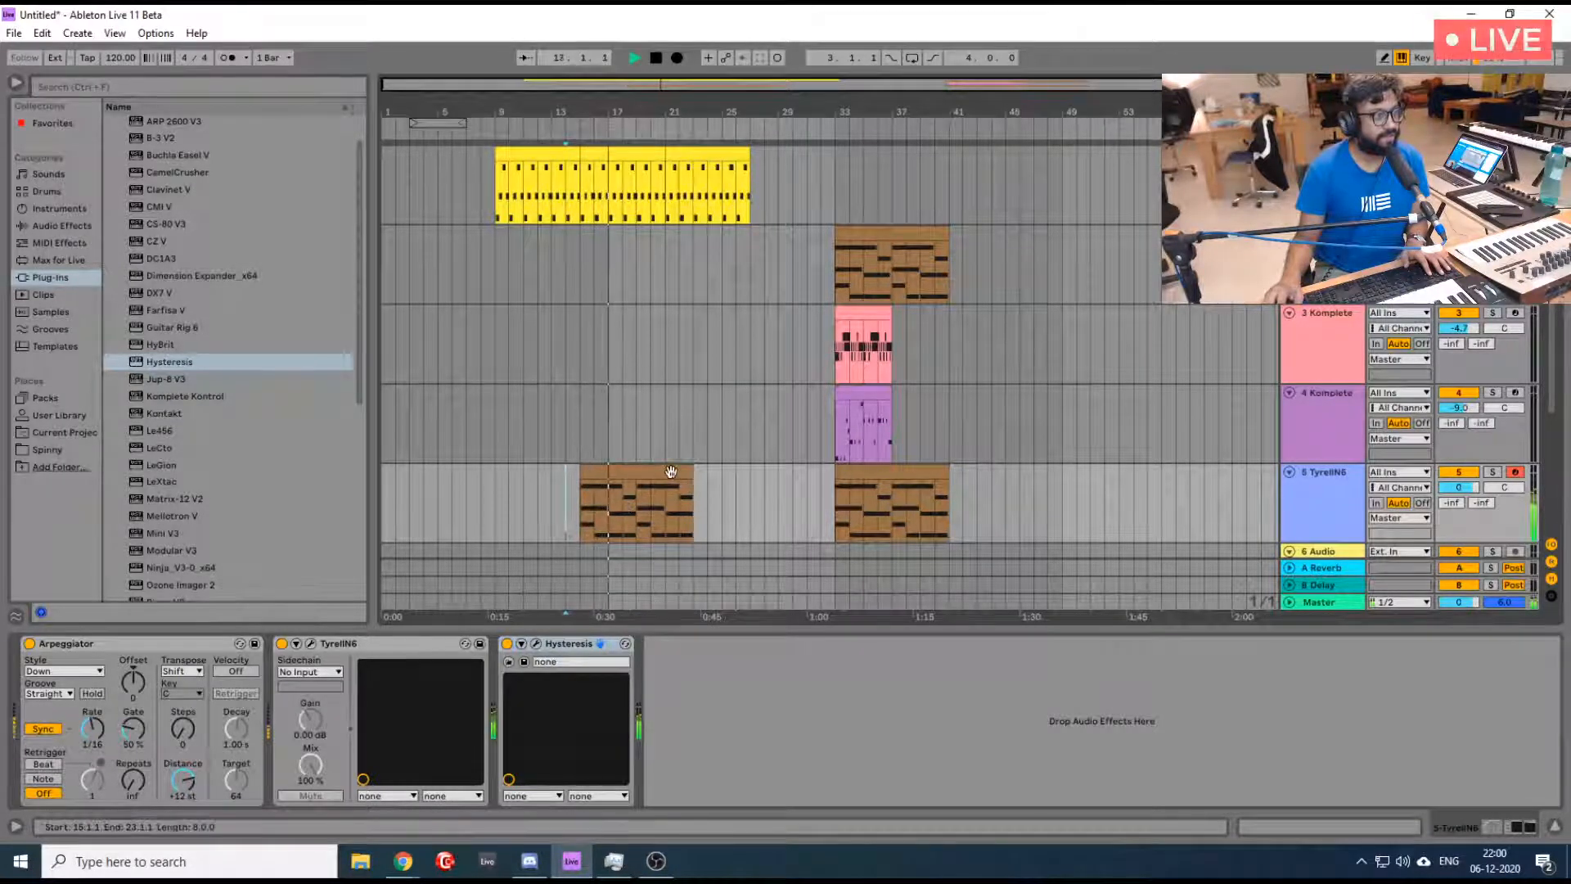
key("space")
- Select the spare clips of tracks 2 to 5 at bar 33 and move them together to bar 49
left_click(867, 228)
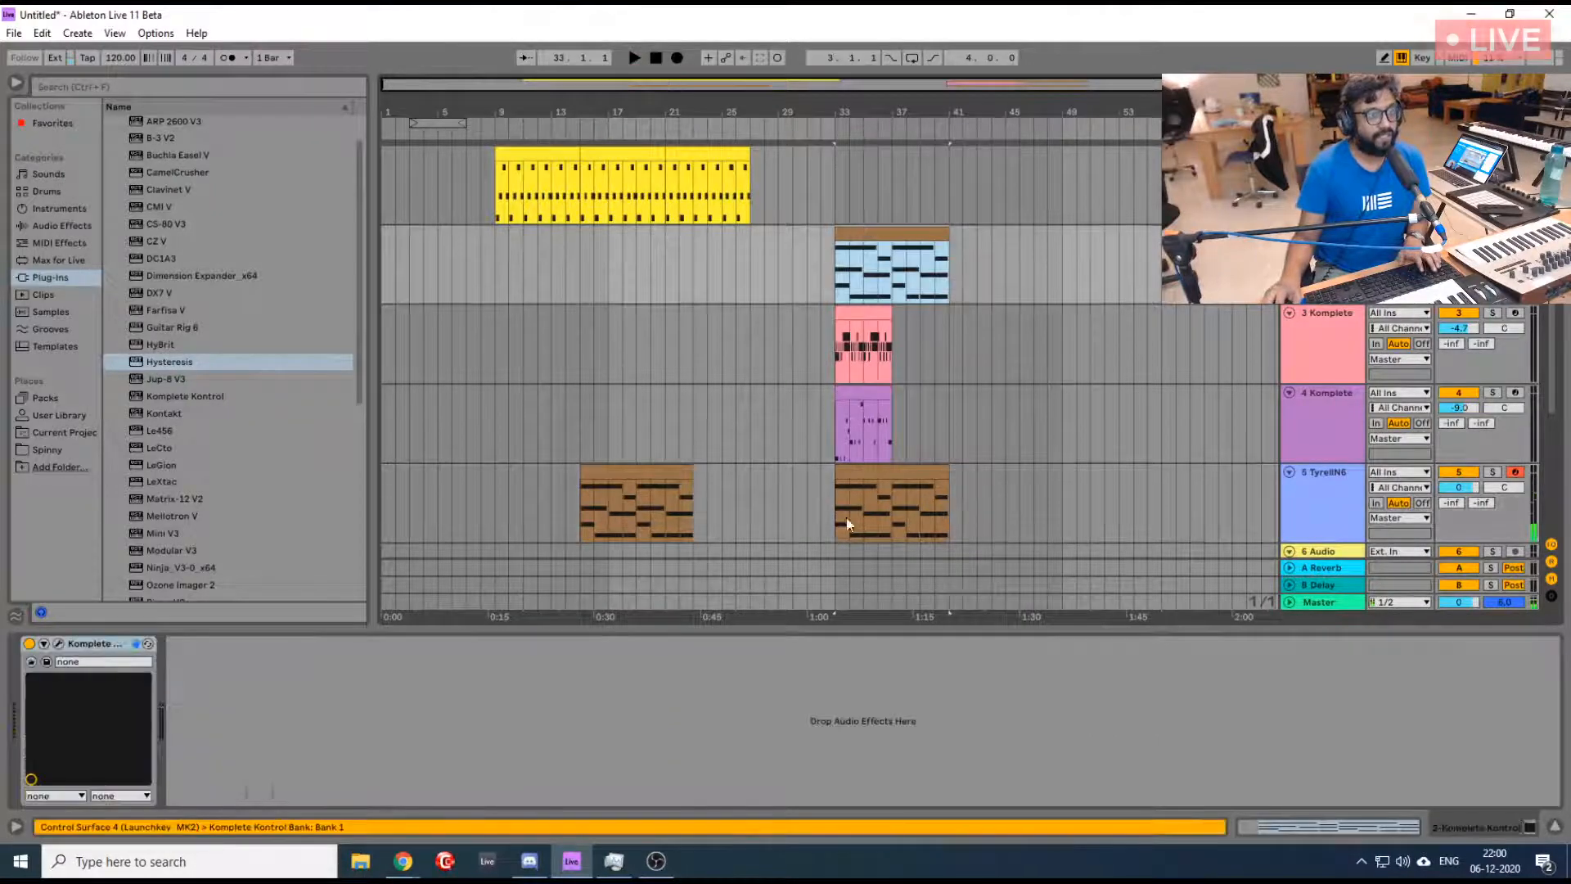
left_click(879, 472, "shift")
double_click(879, 471)
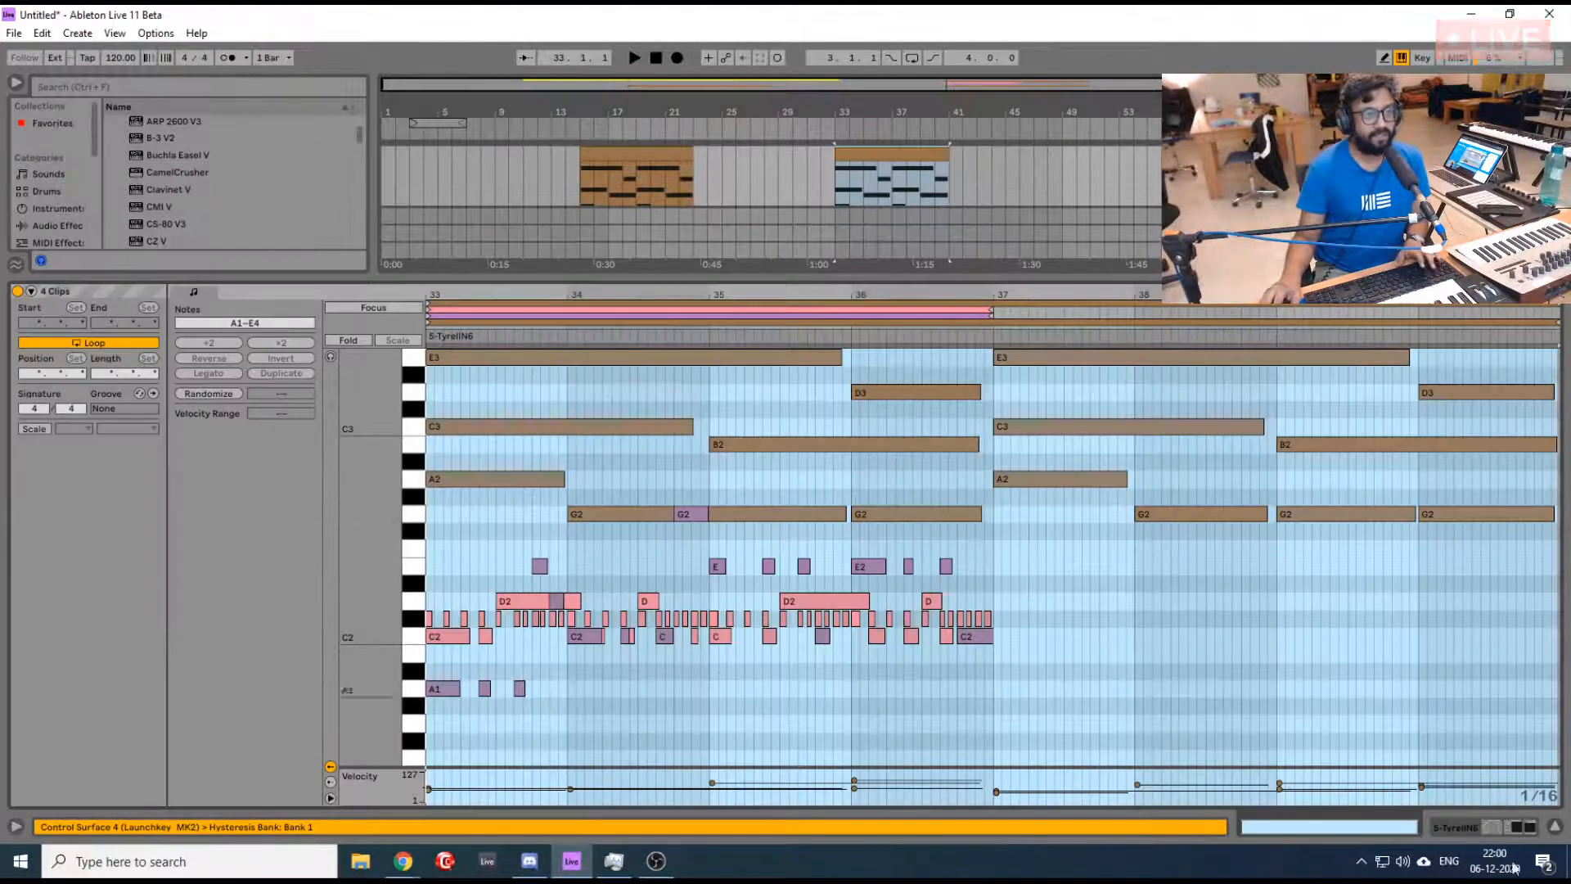
left_click(1555, 828)
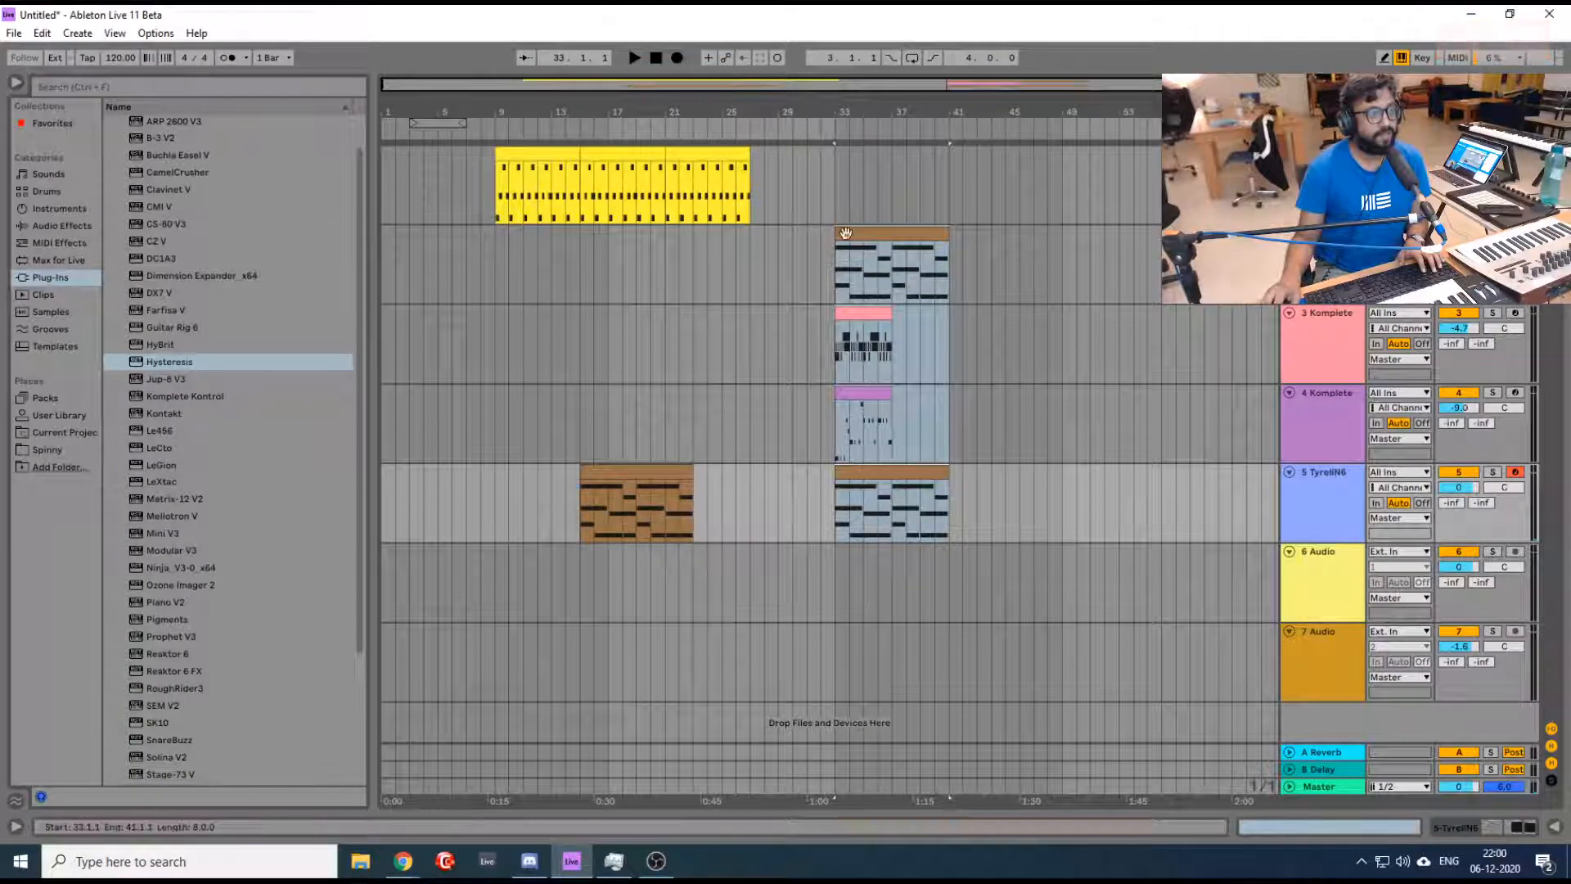
left_click_drag(848, 234, 1066, 233)
- Duplicate the TyrellN6 clip up to bar 31 and extend the first track with another copy up to bar 33
left_click(637, 472)
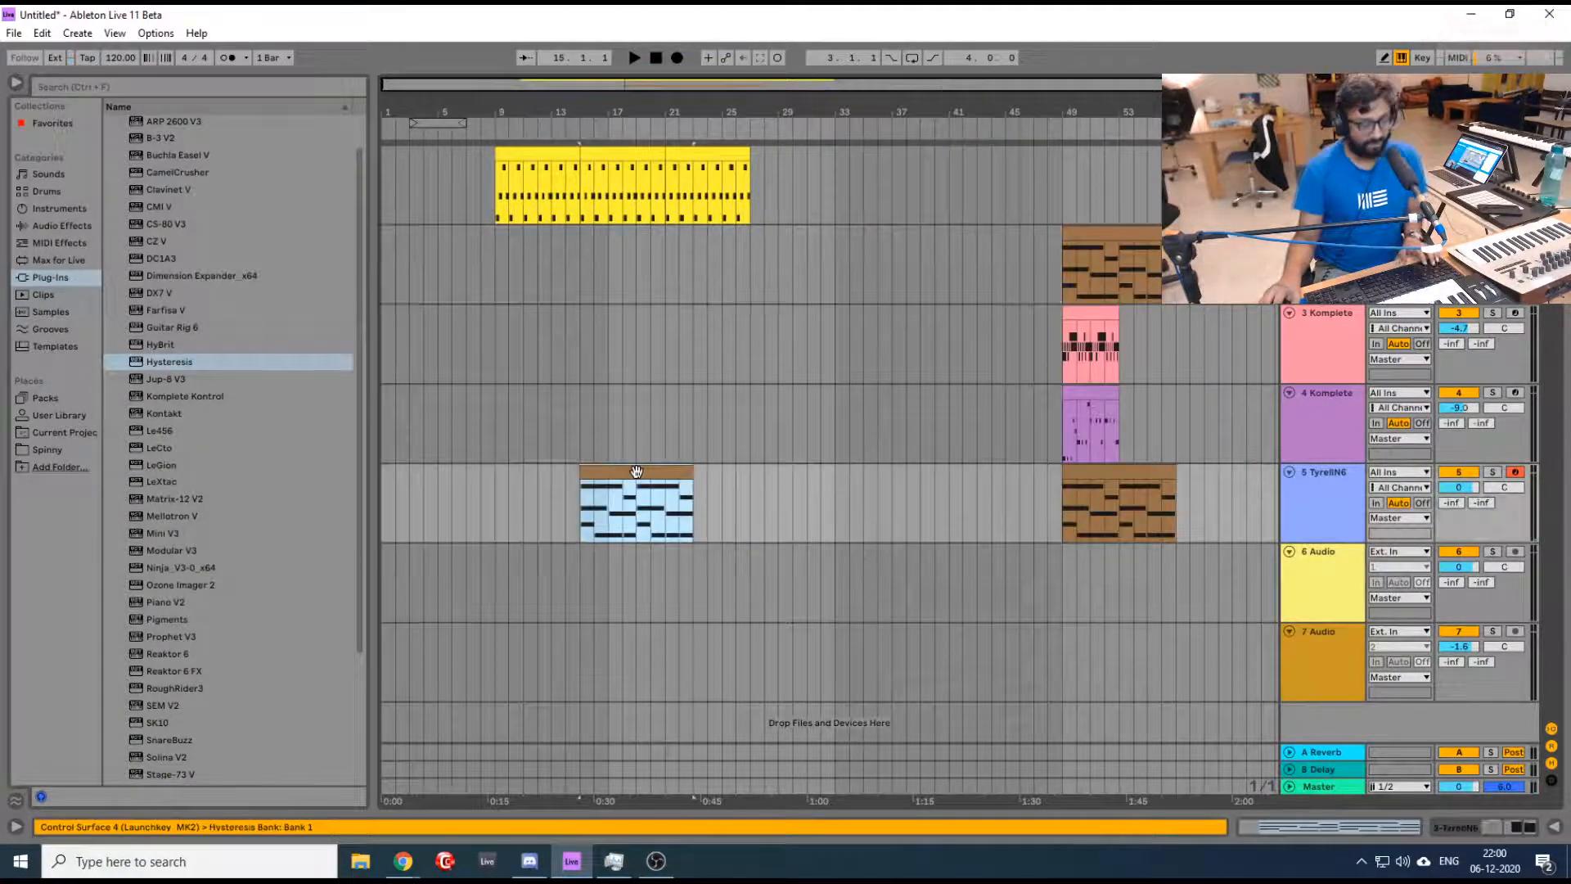
key("ctrl+d")
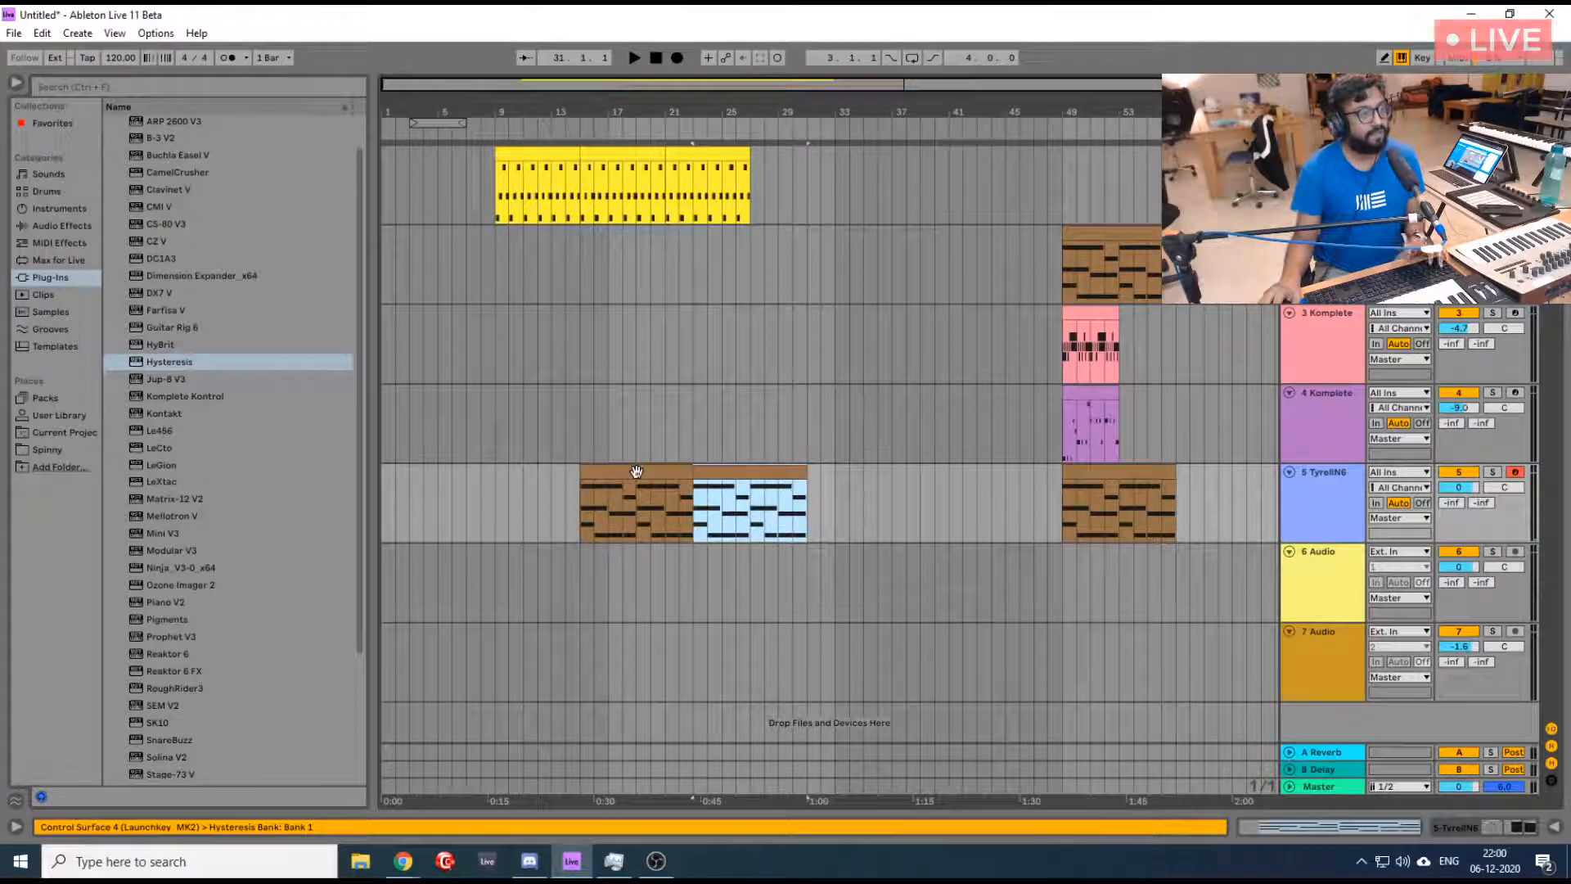
left_click(726, 148)
key("ctrl+d")
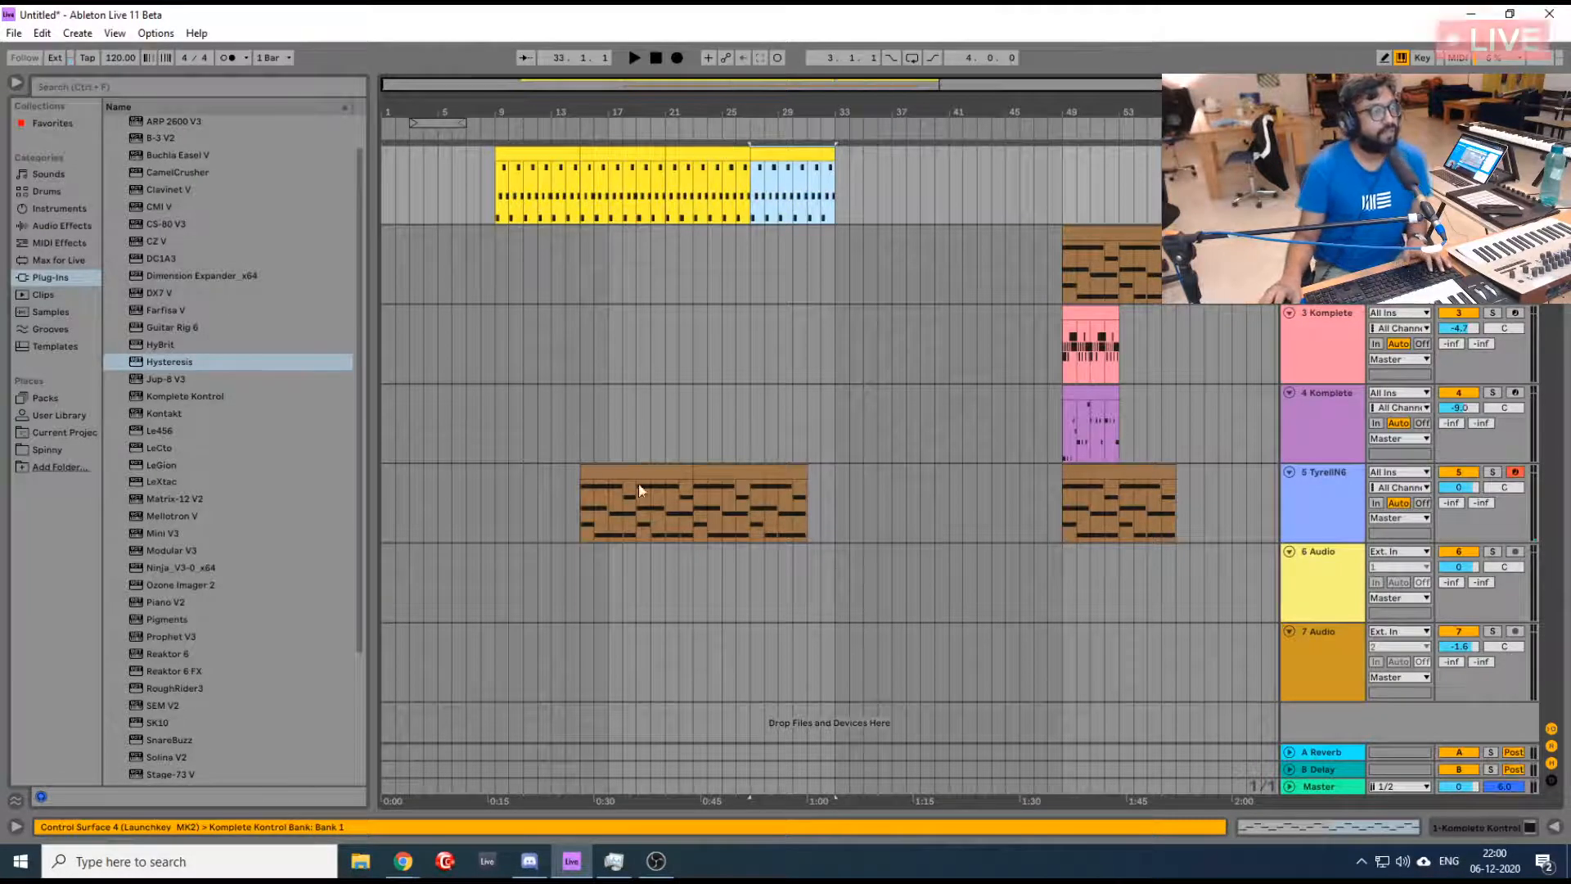
- Copy the third track's clip from bar 49 to bar 23 on the same track
left_click(782, 367)
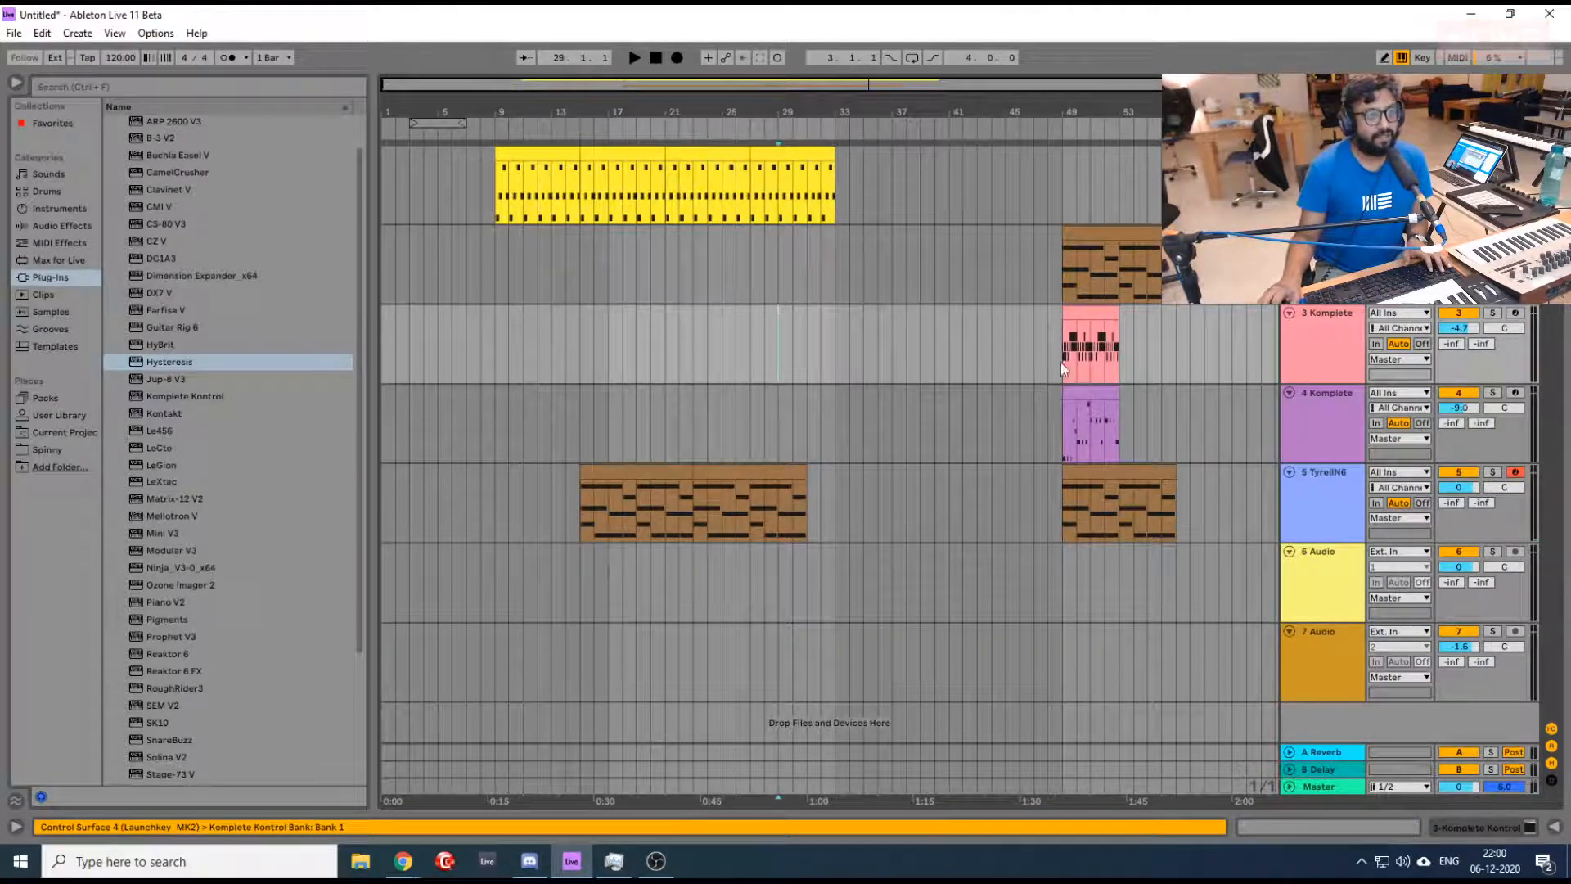
left_click(1093, 311)
left_click_drag(1092, 311, 901, 337)
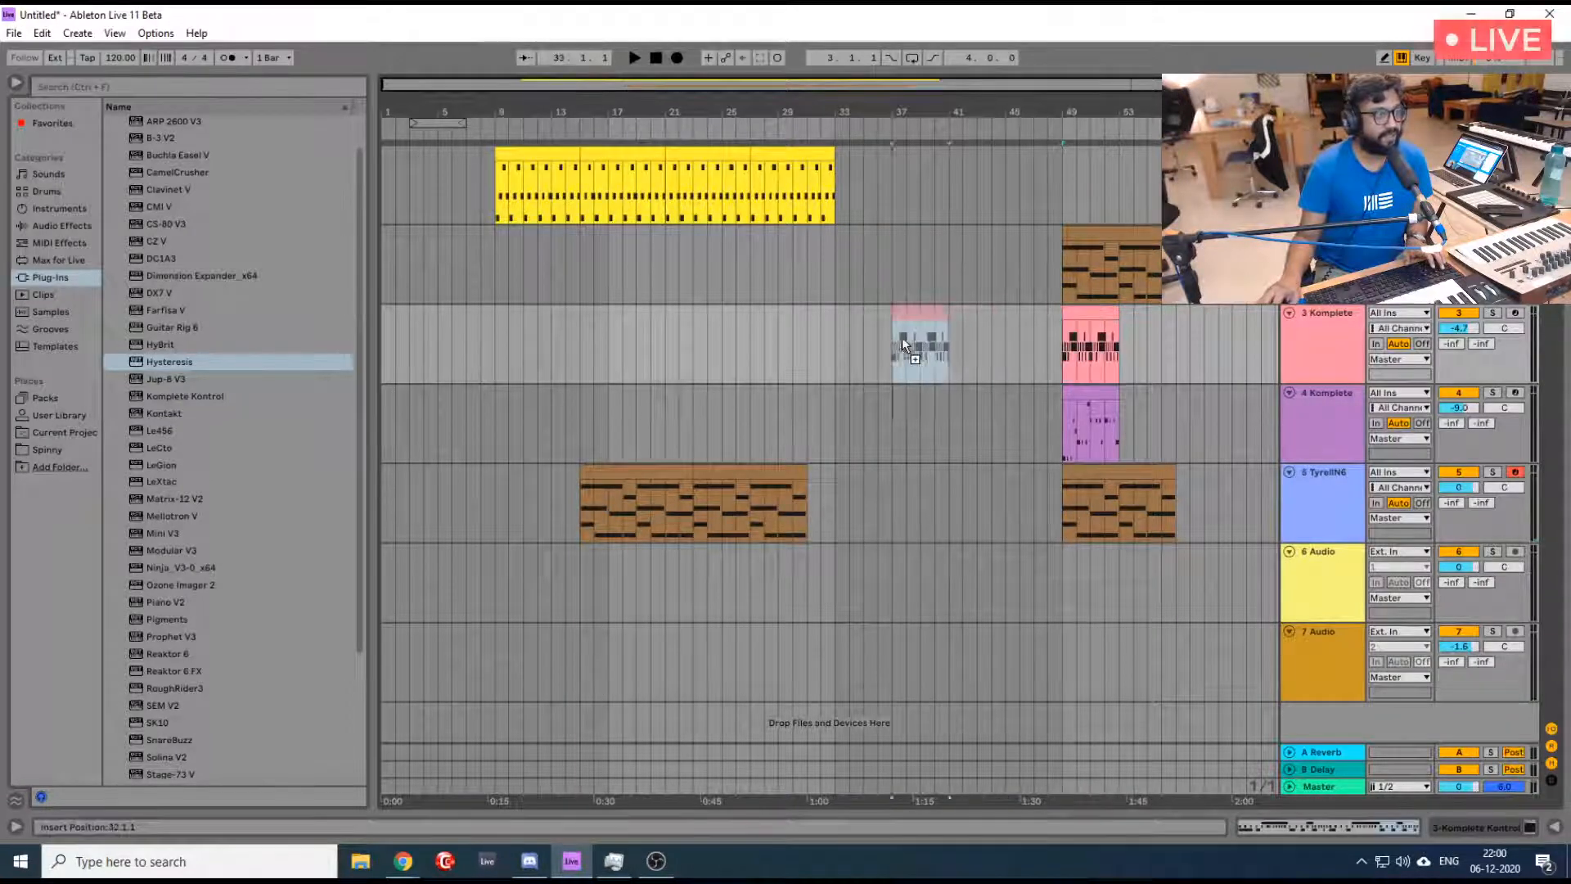
left_click_drag(768, 338, 723, 337)
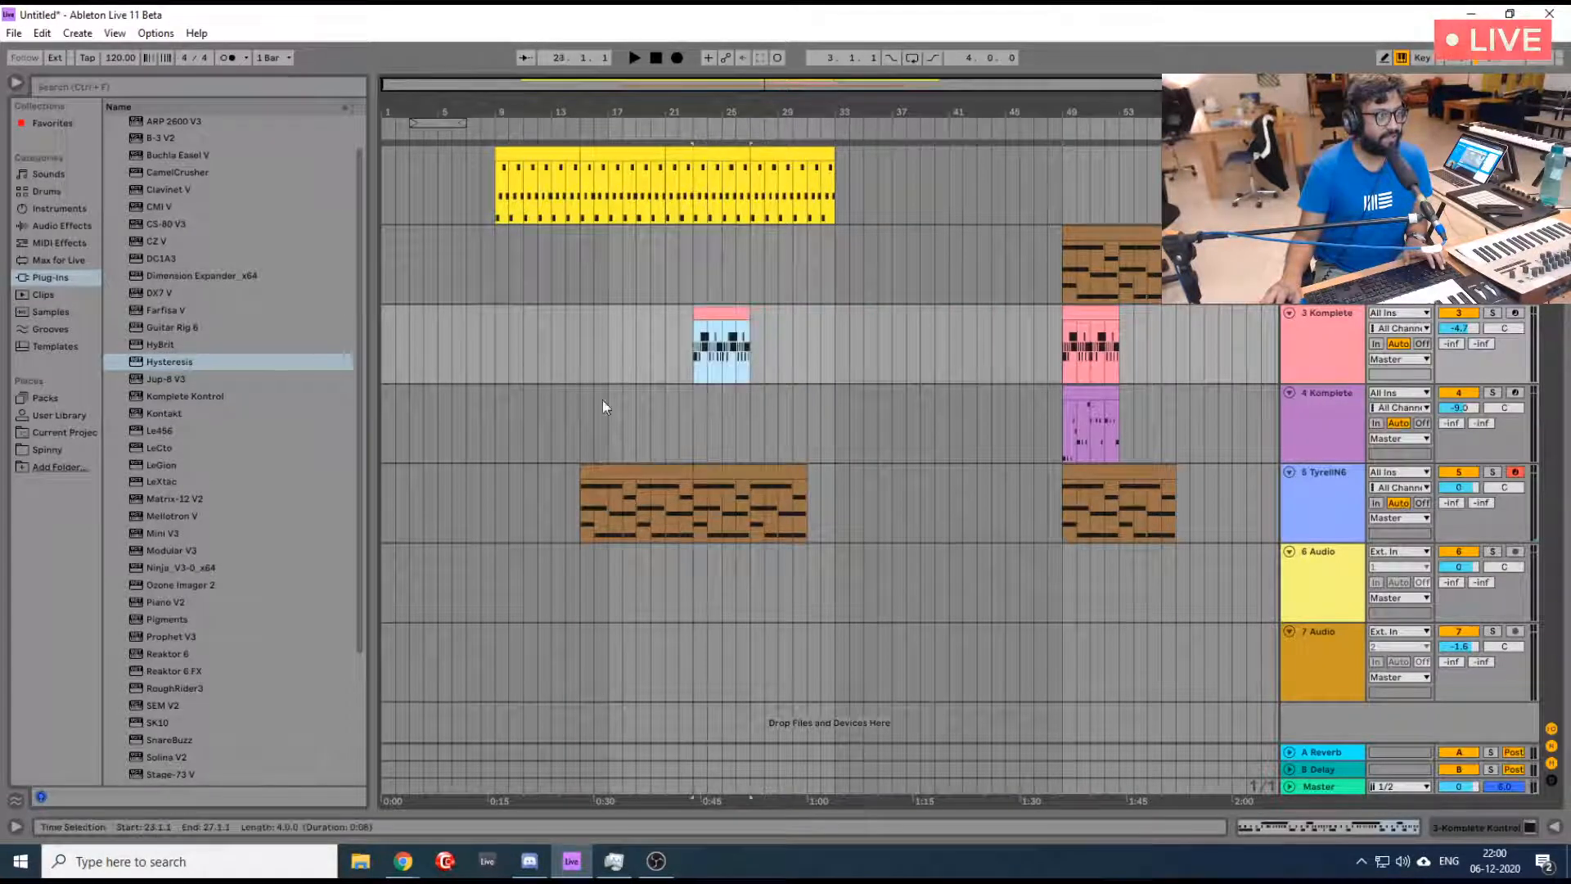
- Play the arrangement from bar 16 and move the third track's copied clip to bar 19
left_click(589, 360)
key("space")
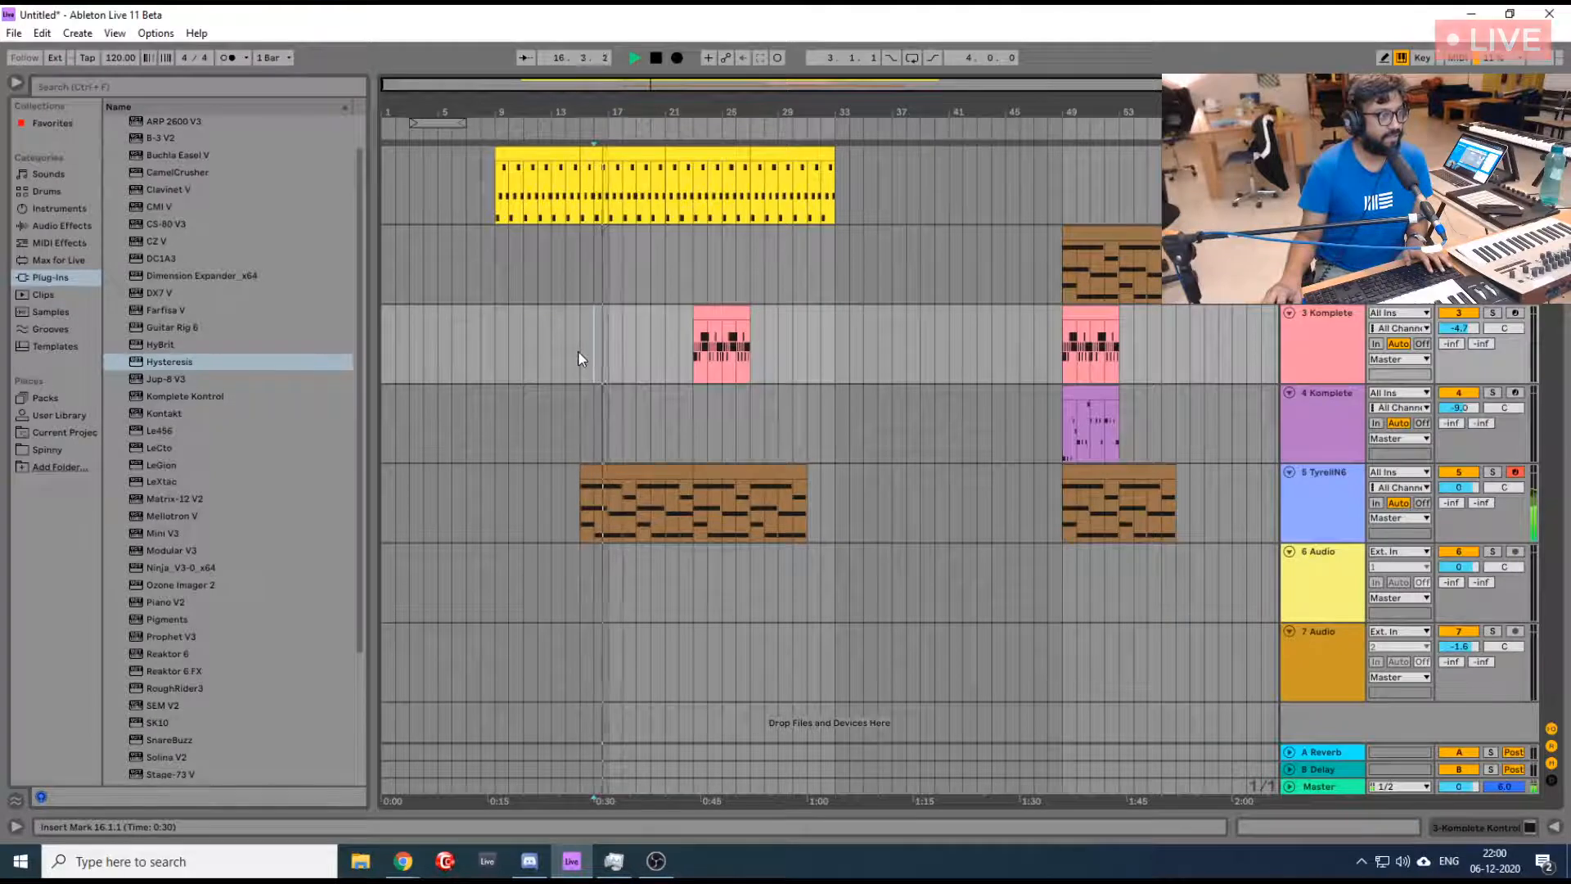
key("space")
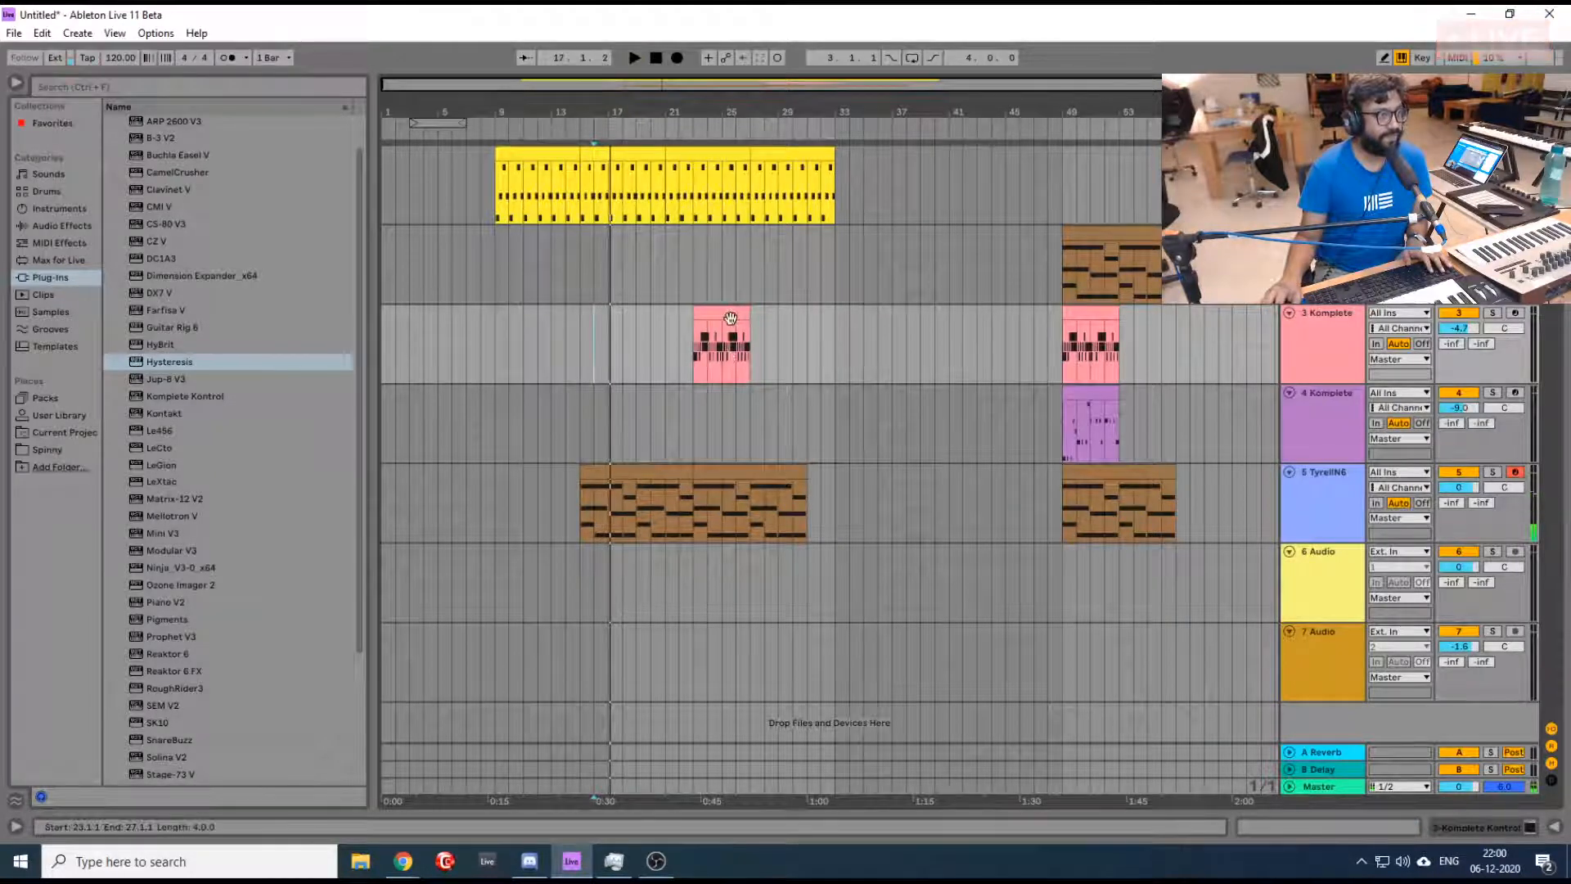
left_click_drag(728, 317, 672, 325)
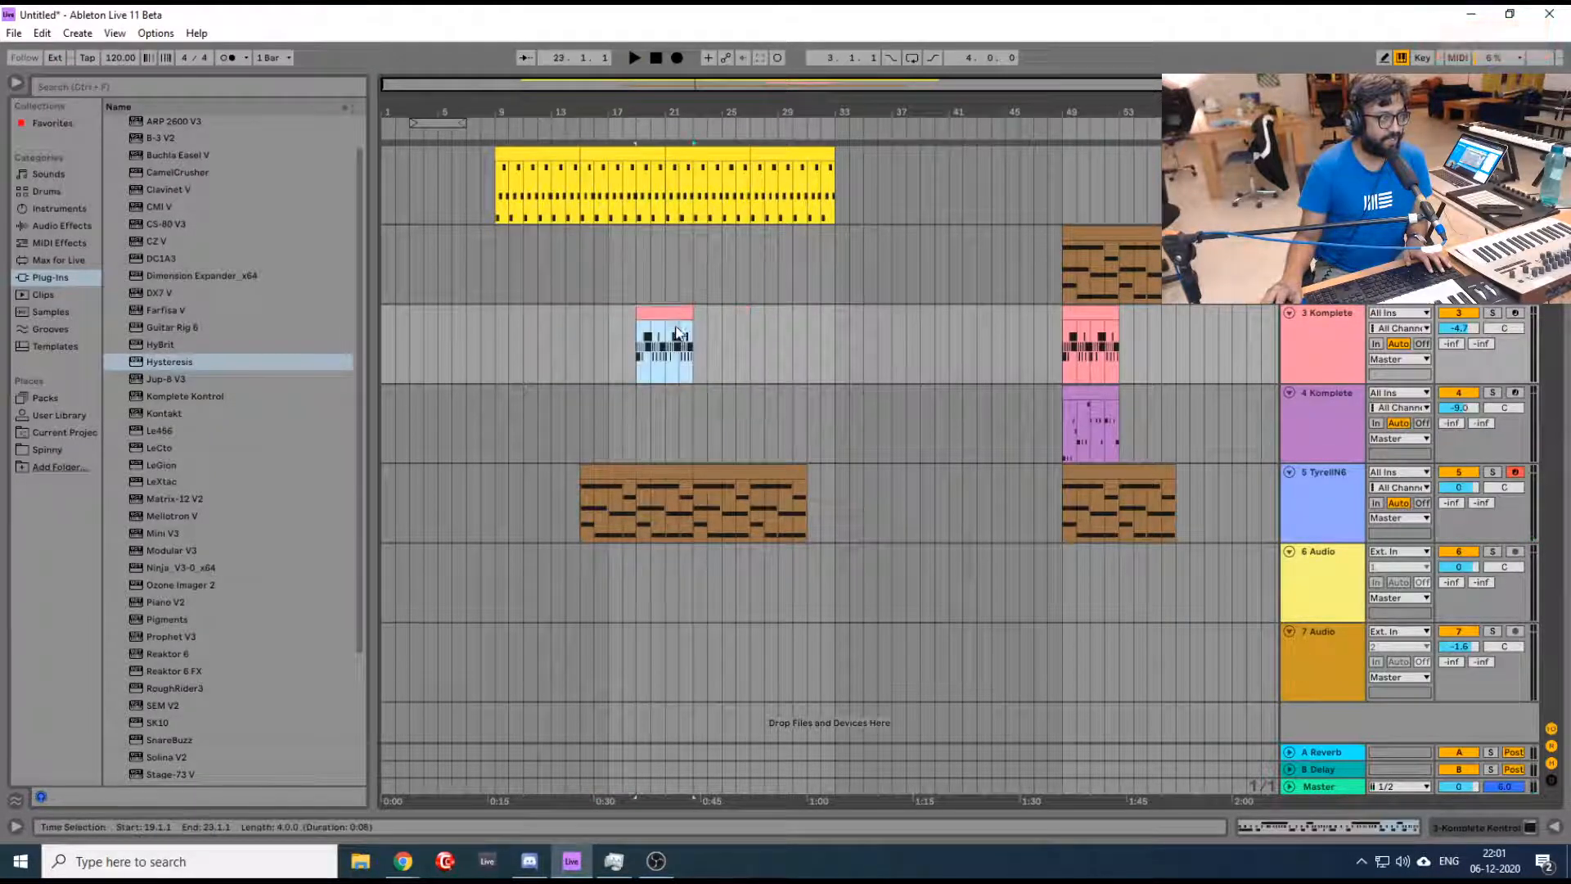
left_click(603, 441)
- Add an Auto Filter from the EQ & Filters audio effects to the TyrellN6 track after Hysteresis
left_click(586, 504)
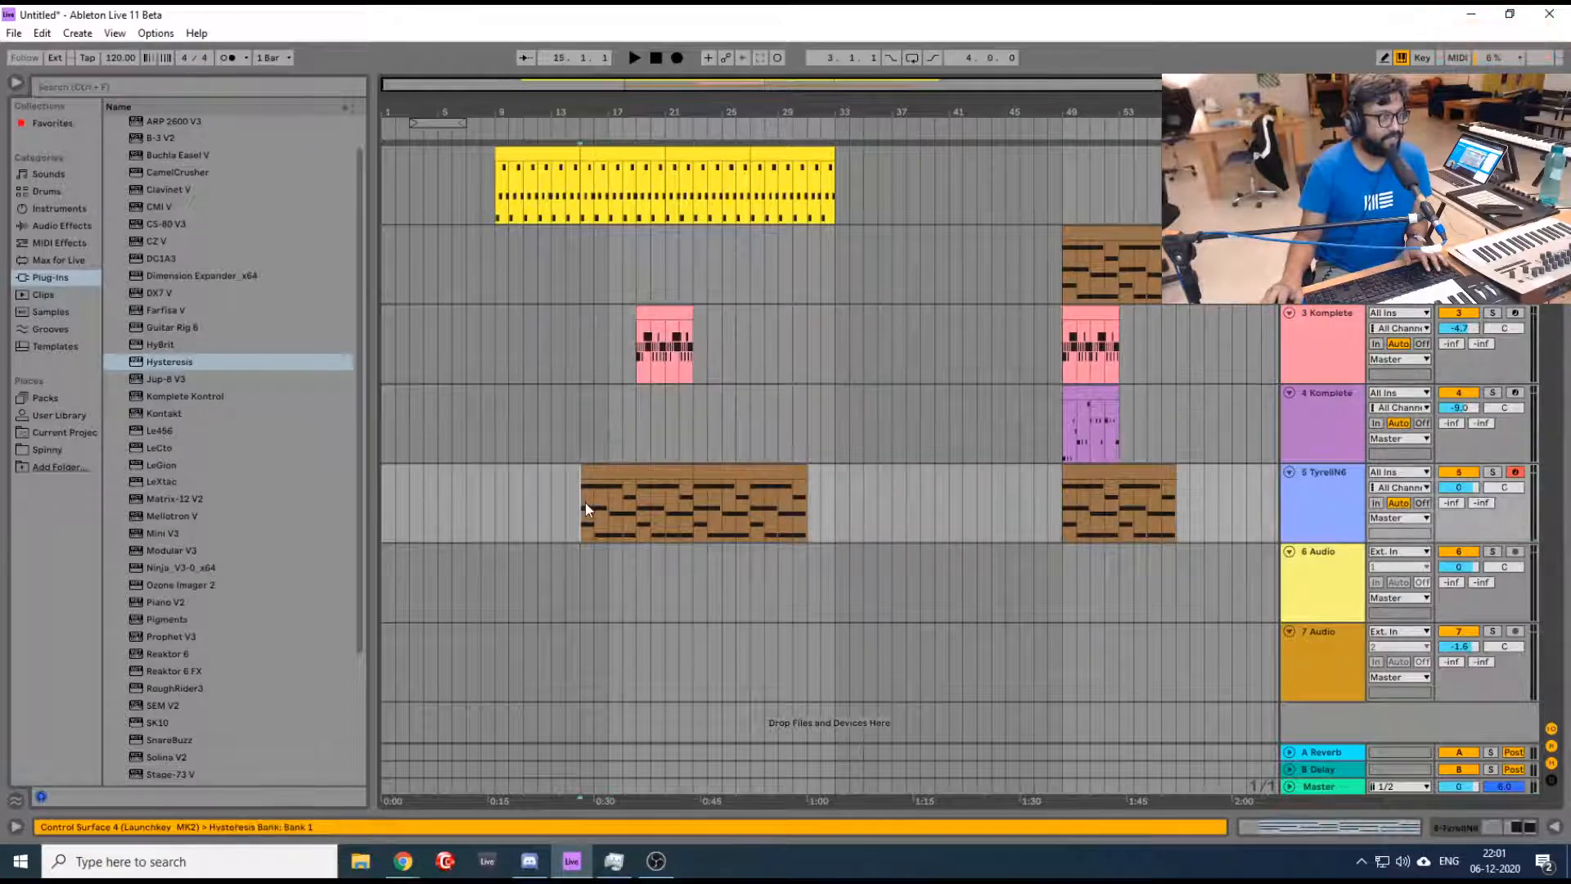
key("shift+Tab")
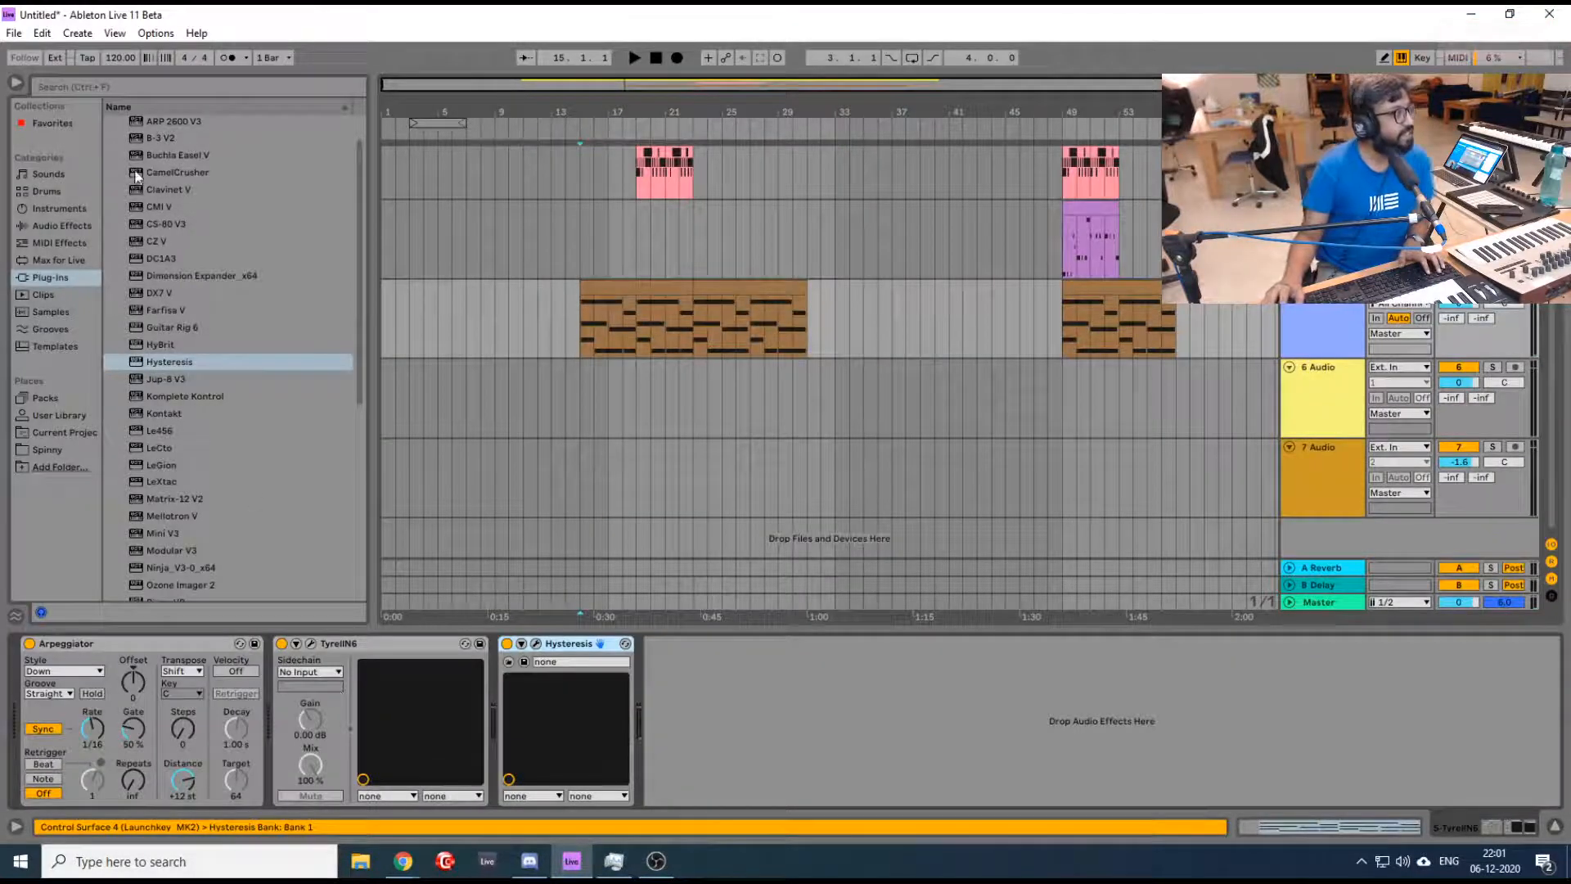
scroll(188, 246, "up", 1)
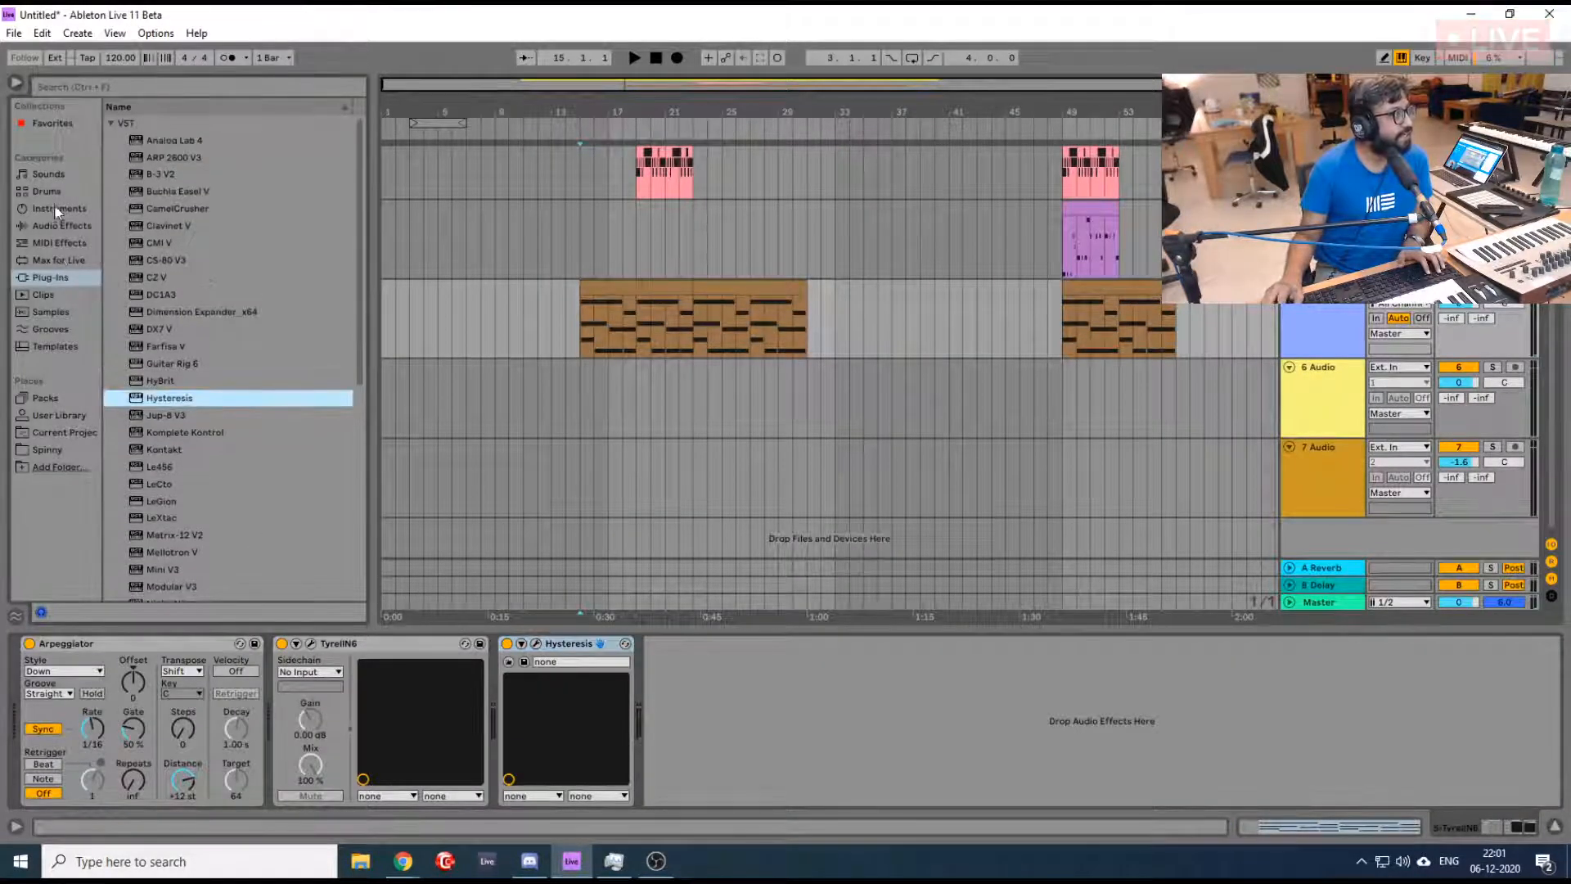
left_click(57, 226)
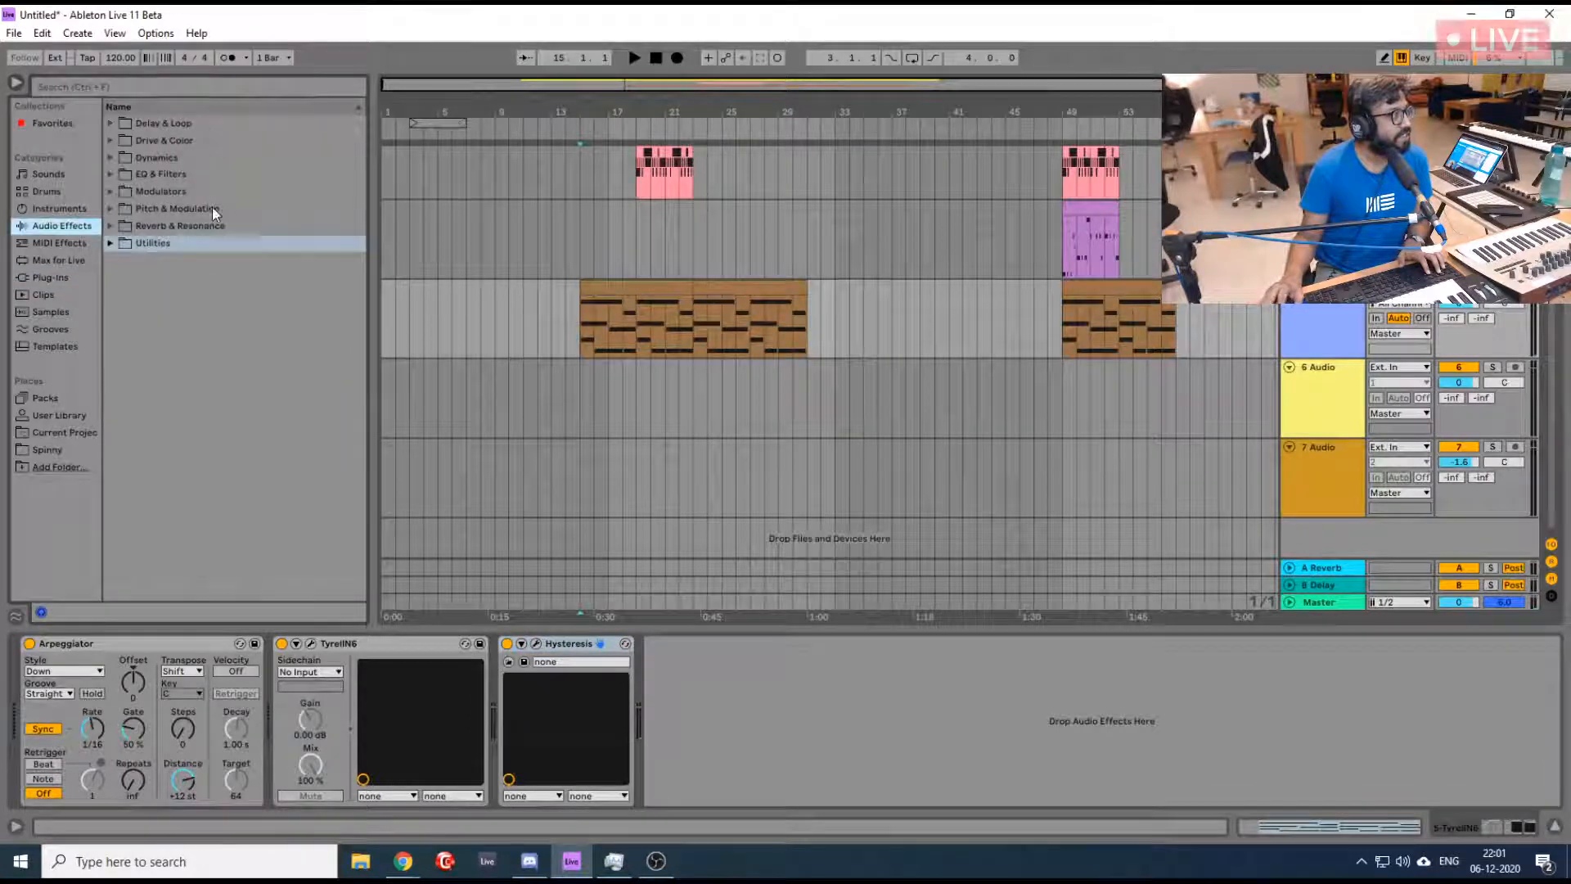
left_click(110, 175)
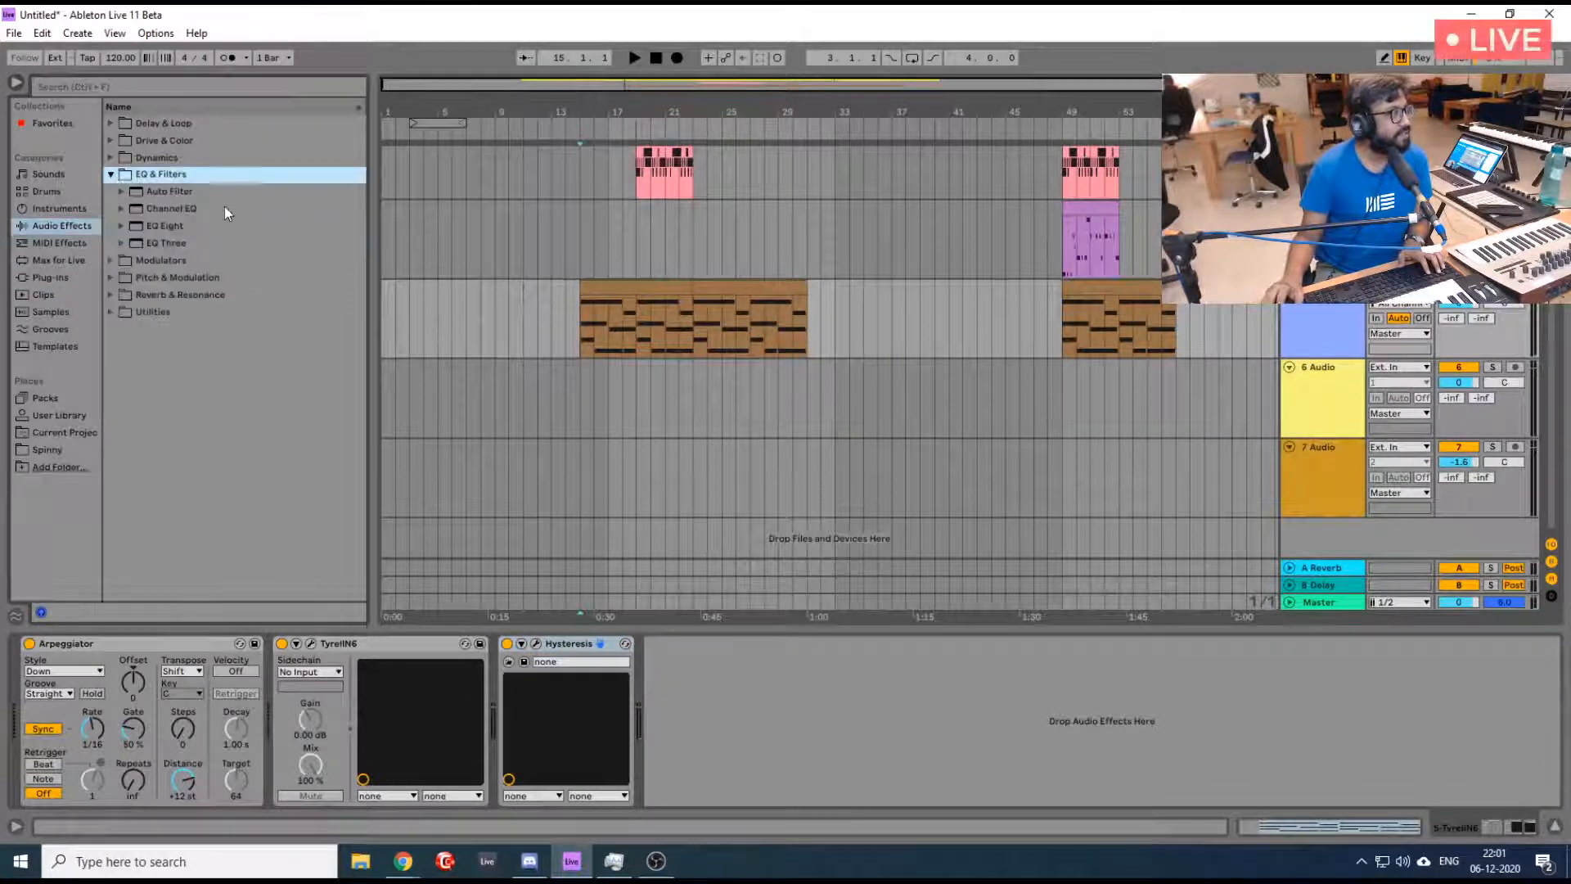
left_click(170, 193)
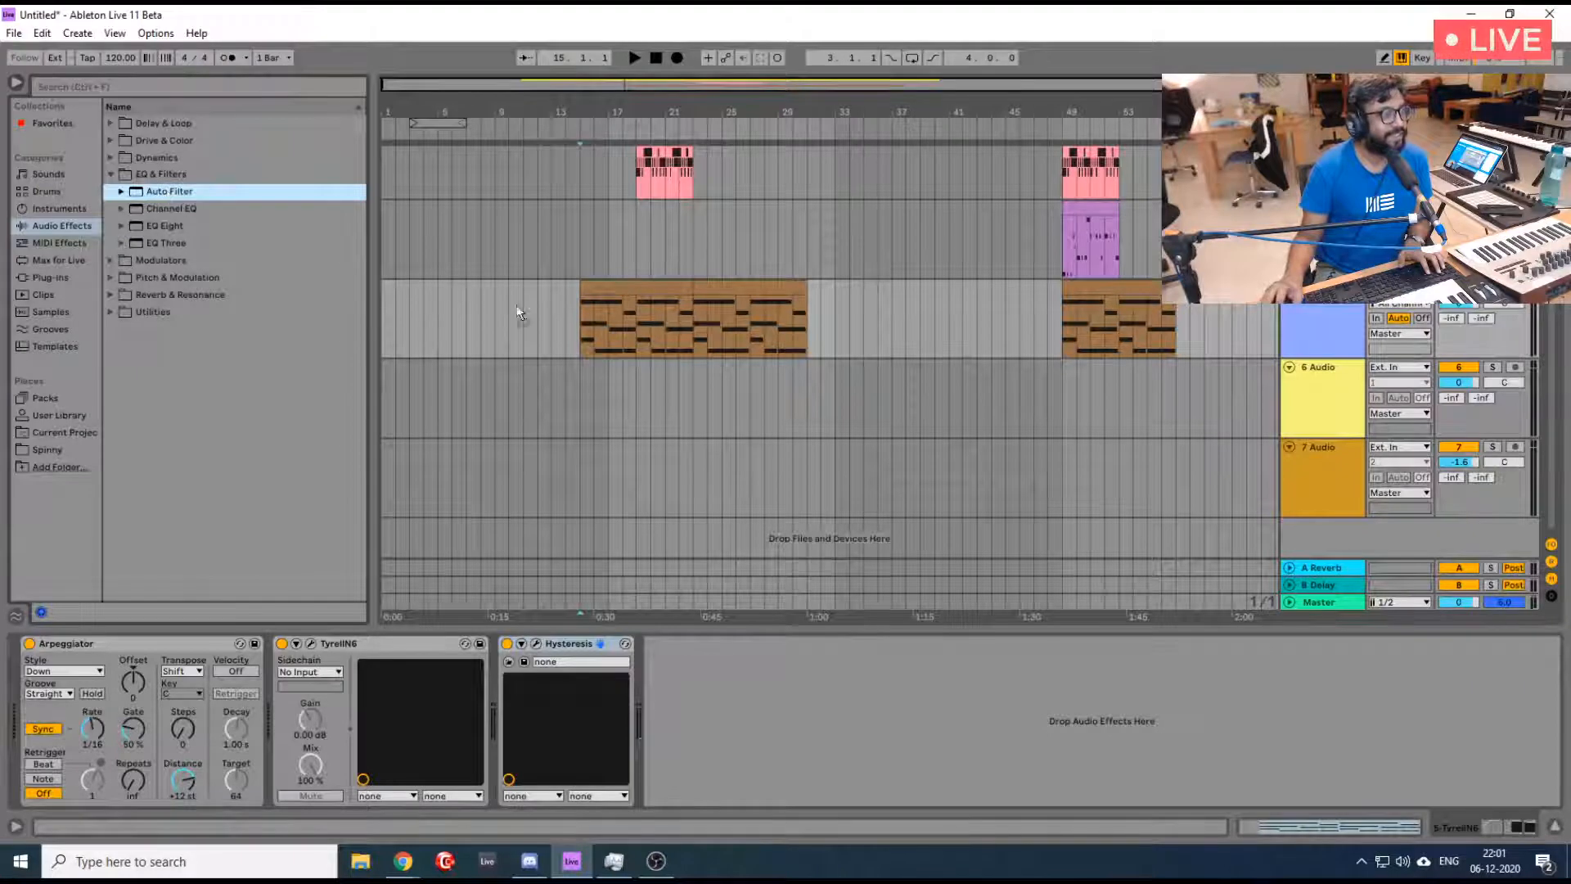
left_click_drag(591, 312, 601, 316)
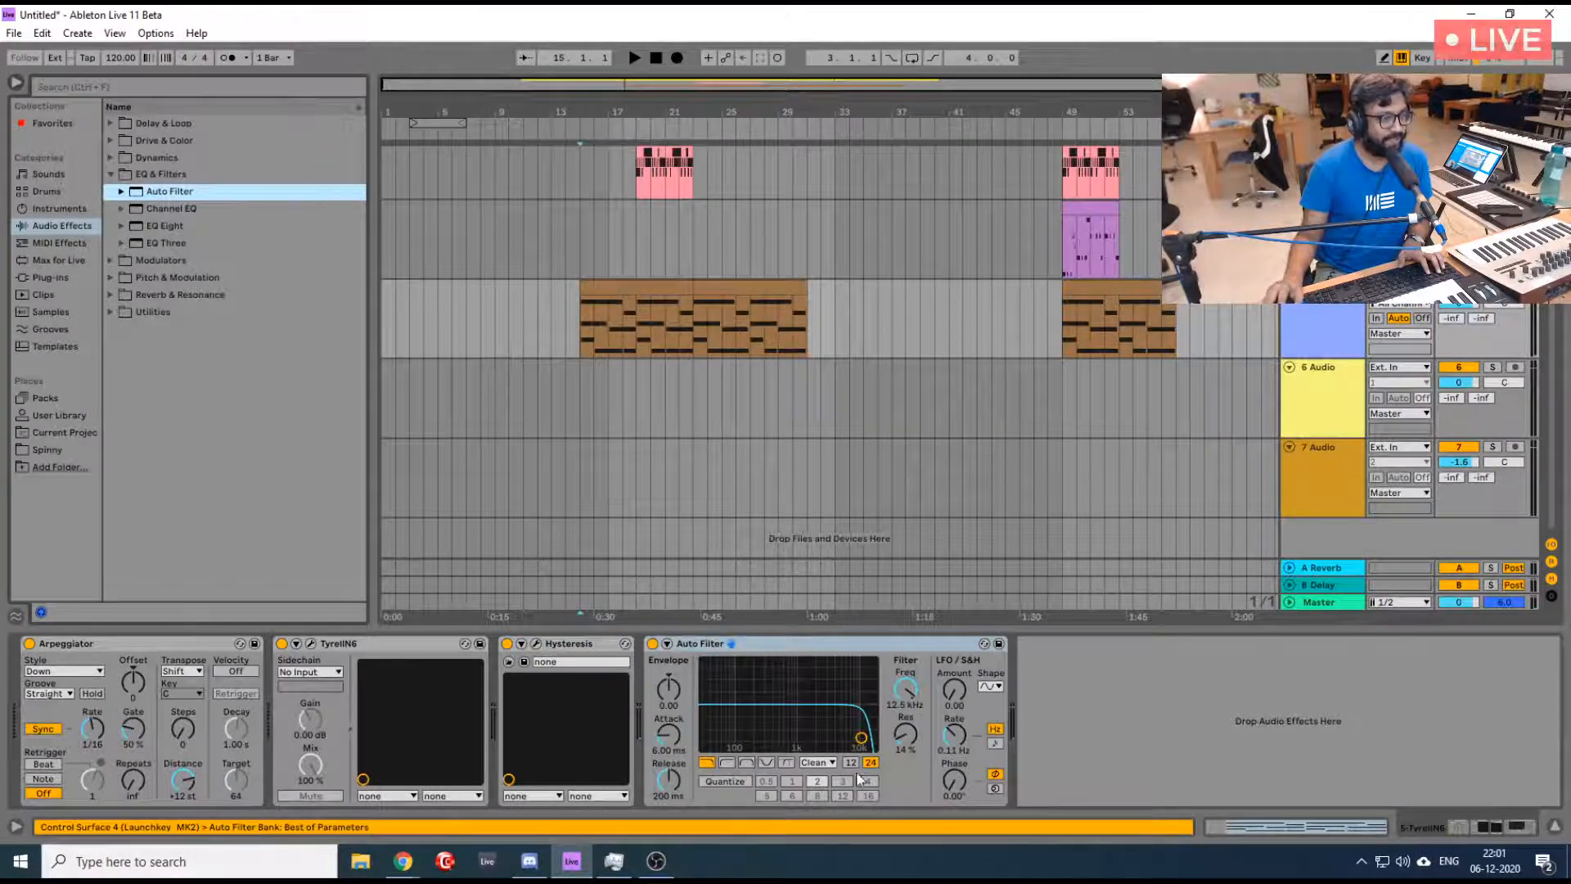
- Lower the Auto Filter's low-pass frequency to 472 Hz while playing the TyrellN6 loop
key("space")
left_click_drag(913, 695, 913, 781)
key("space")
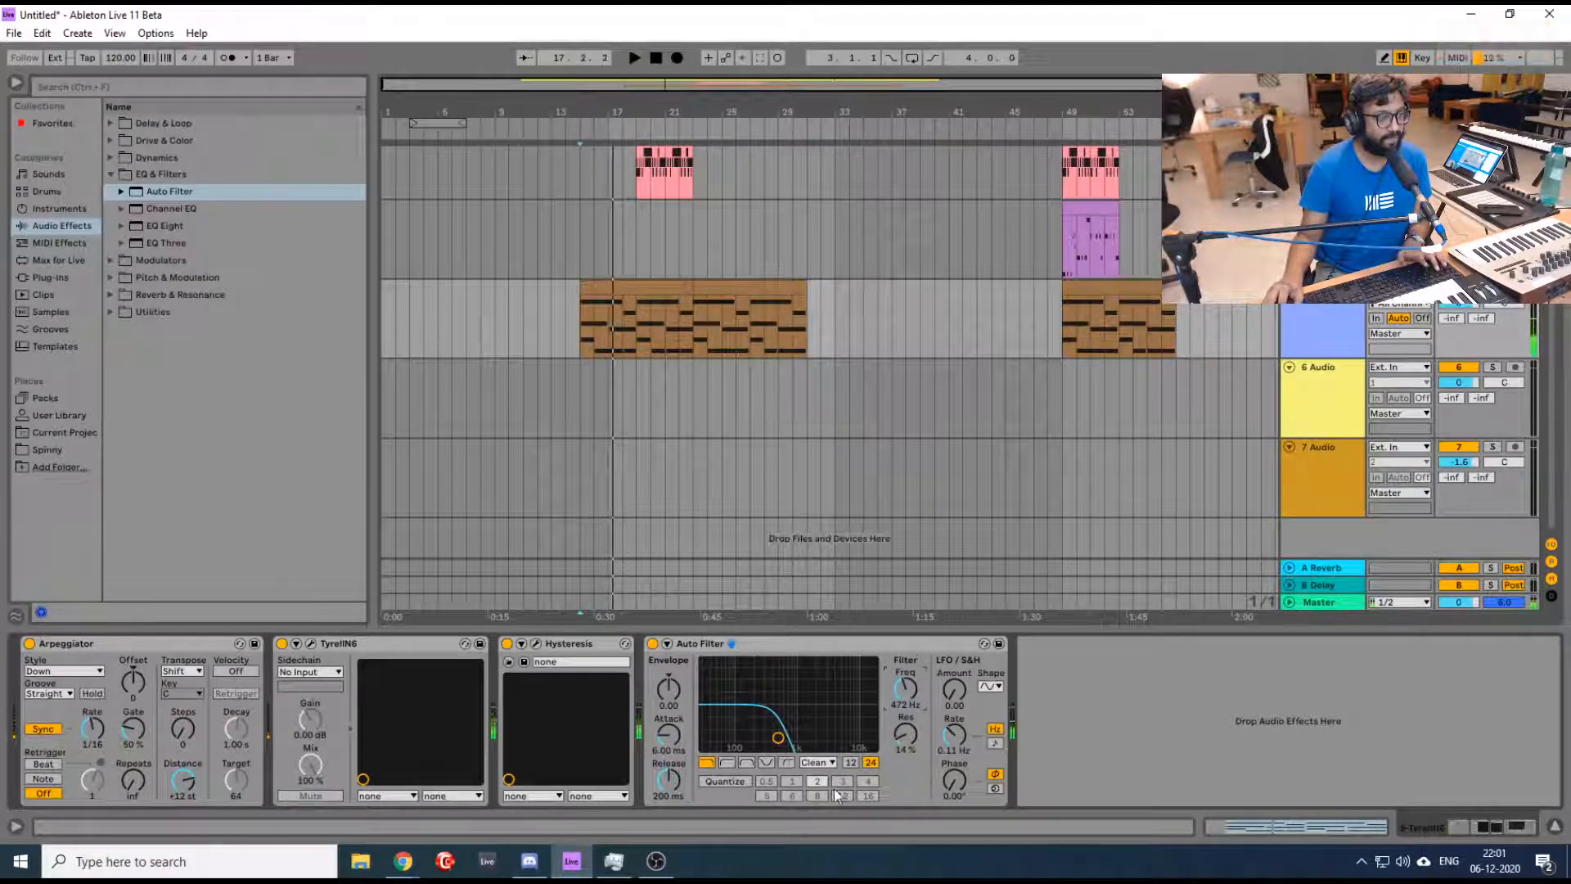
- Switch the Auto Filter to high-pass and set its frequency to 2.69 kHz and resonance to 47 % during playback
key("space")
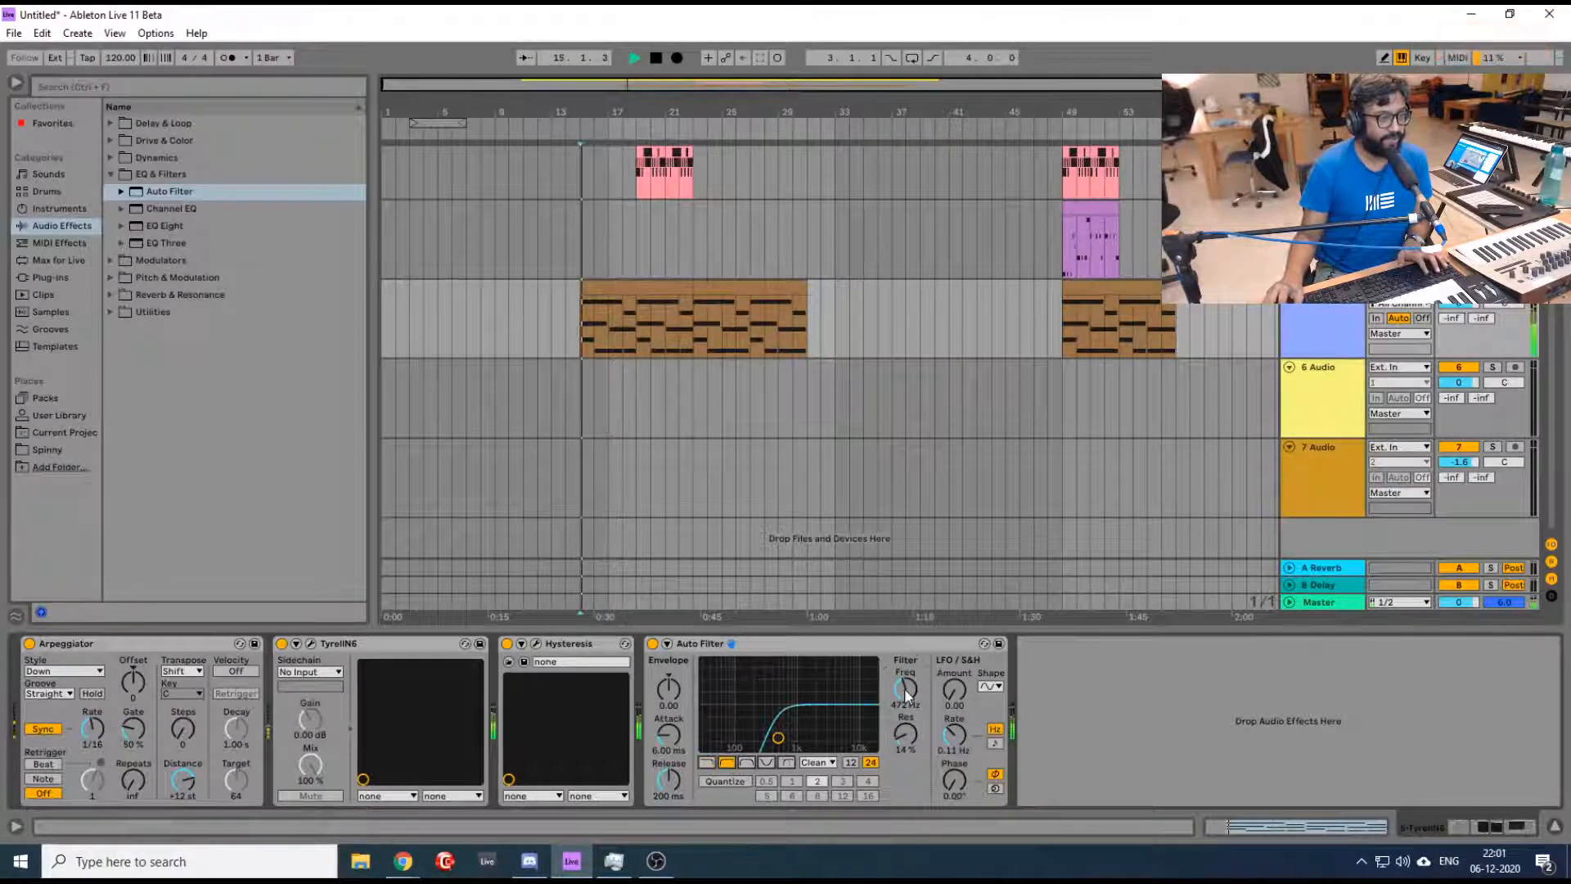
left_click_drag(905, 689, 905, 646)
left_click_drag(902, 741, 898, 687)
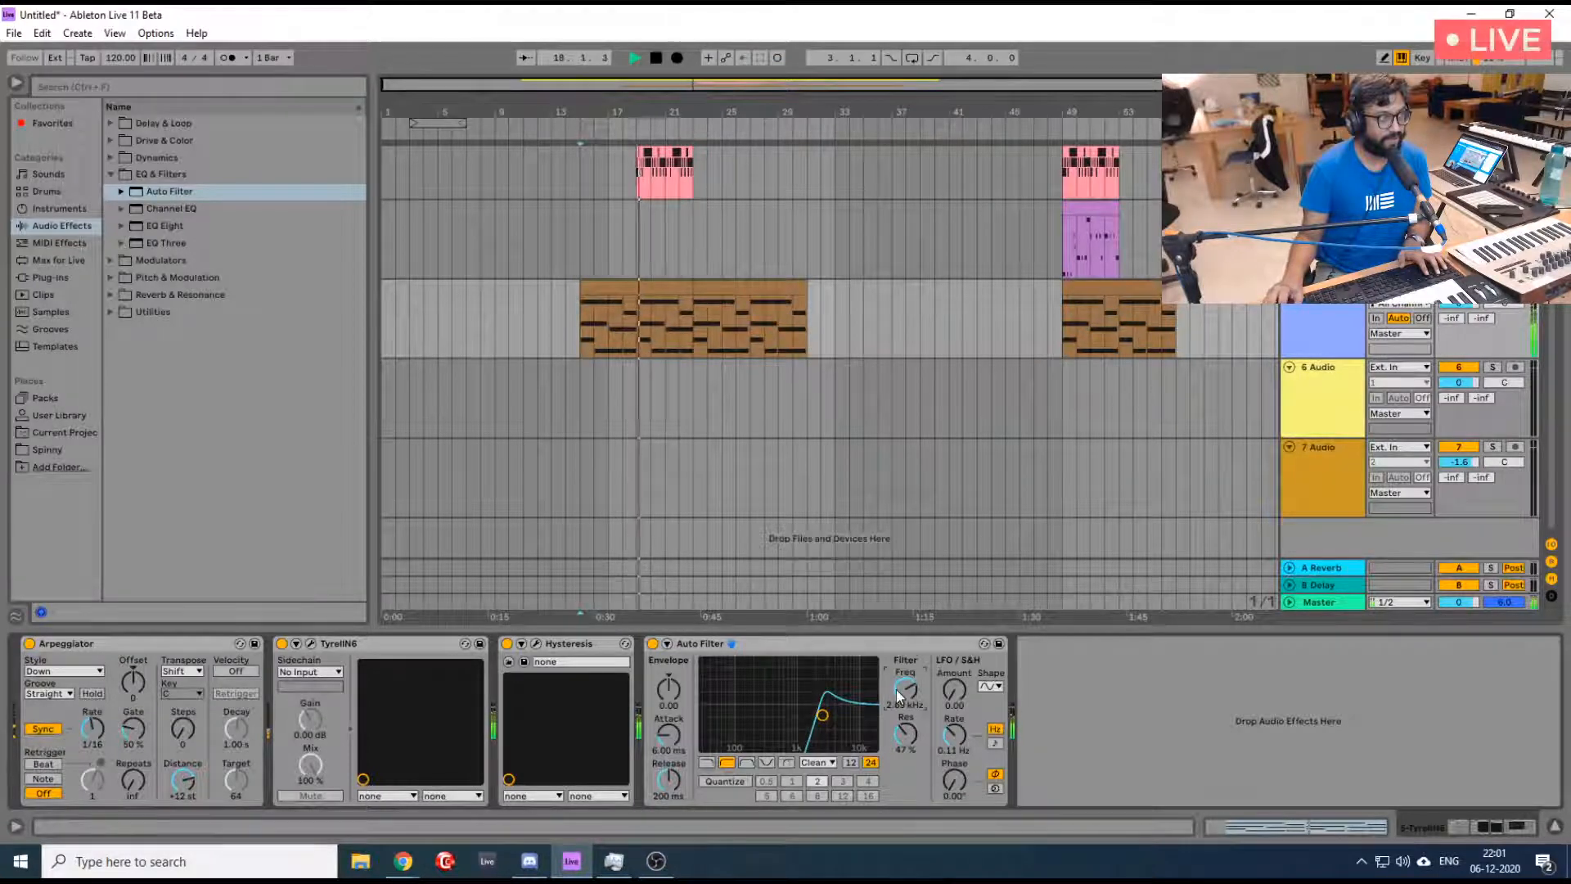
scroll(995, 504, "up", 1)
scroll(996, 511, "up", 2)
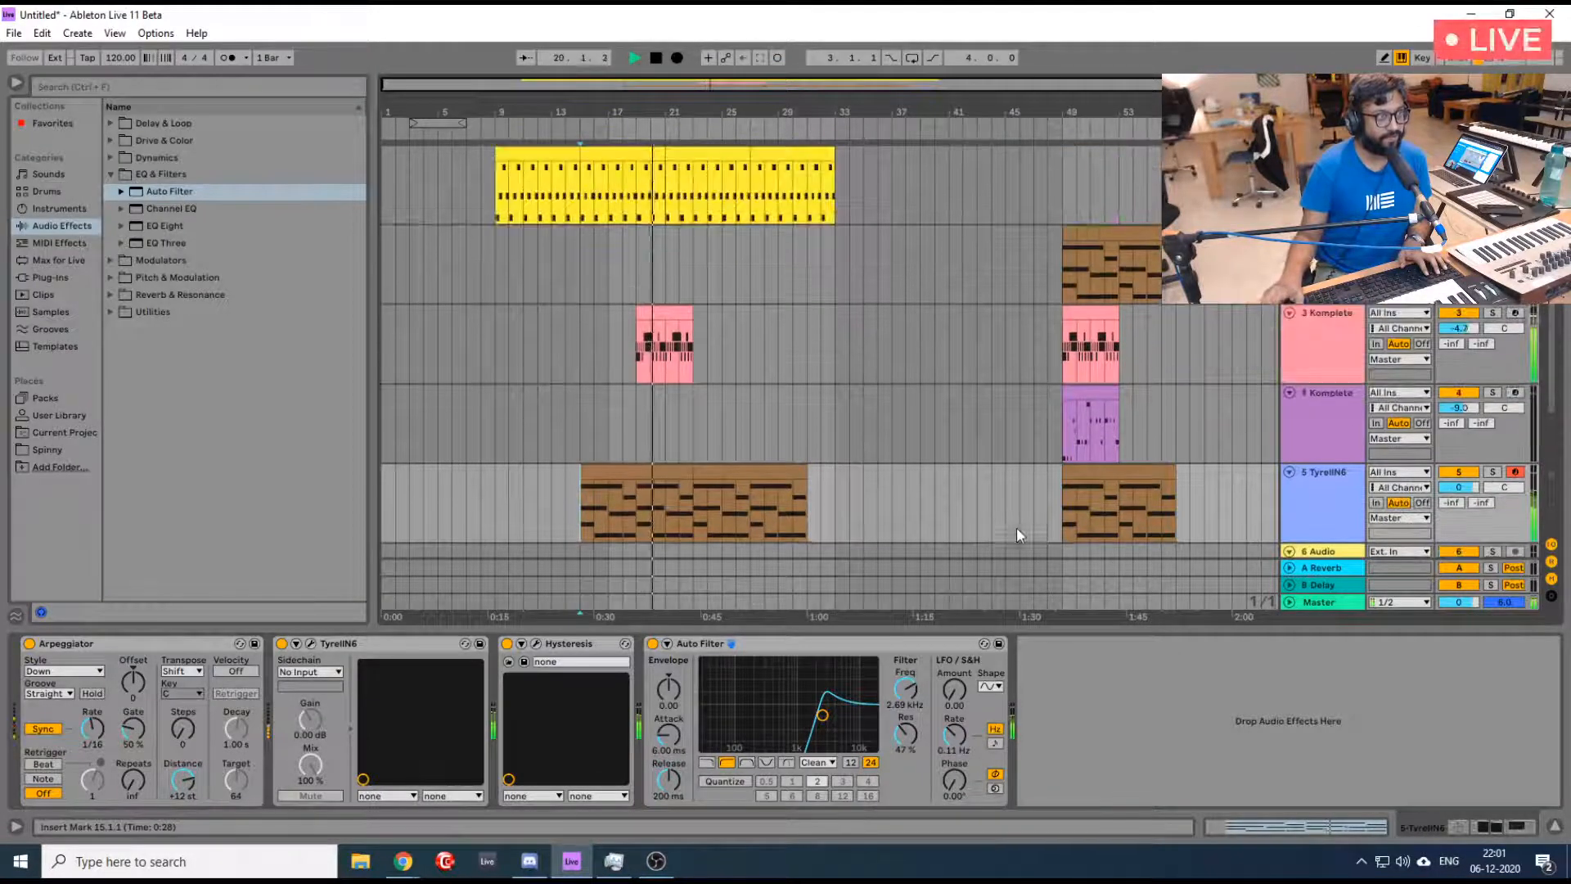
key("space")
- Copy the third track's clip to bars 23 and 27, and trim the first track's last clip to end at bar 31
left_click(1080, 312)
left_click_drag(1080, 312, 720, 344)
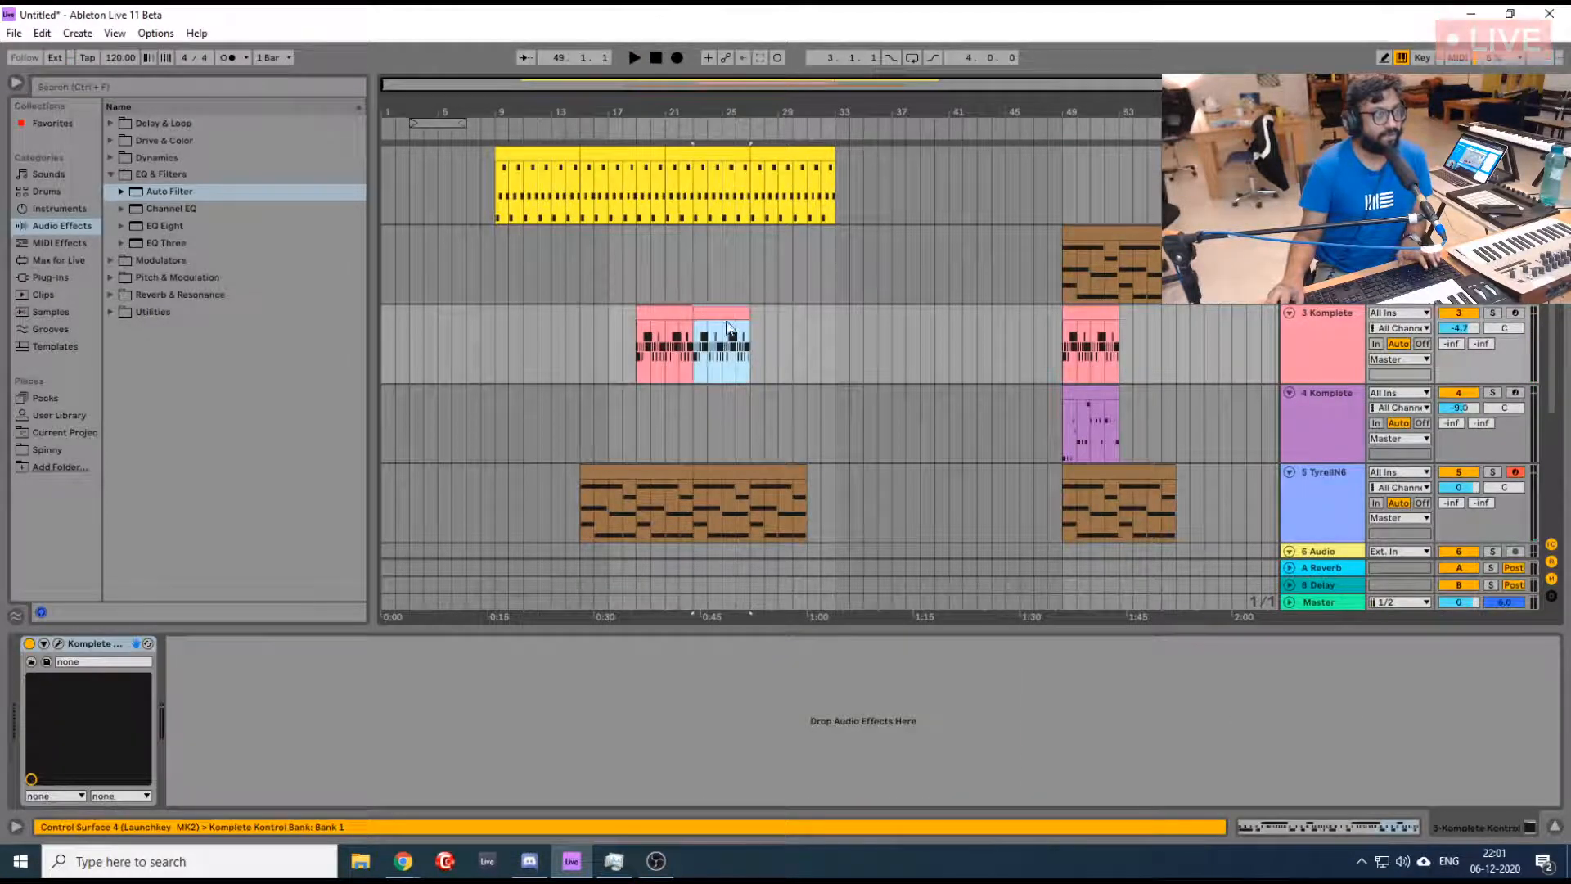
key("ctrl+d")
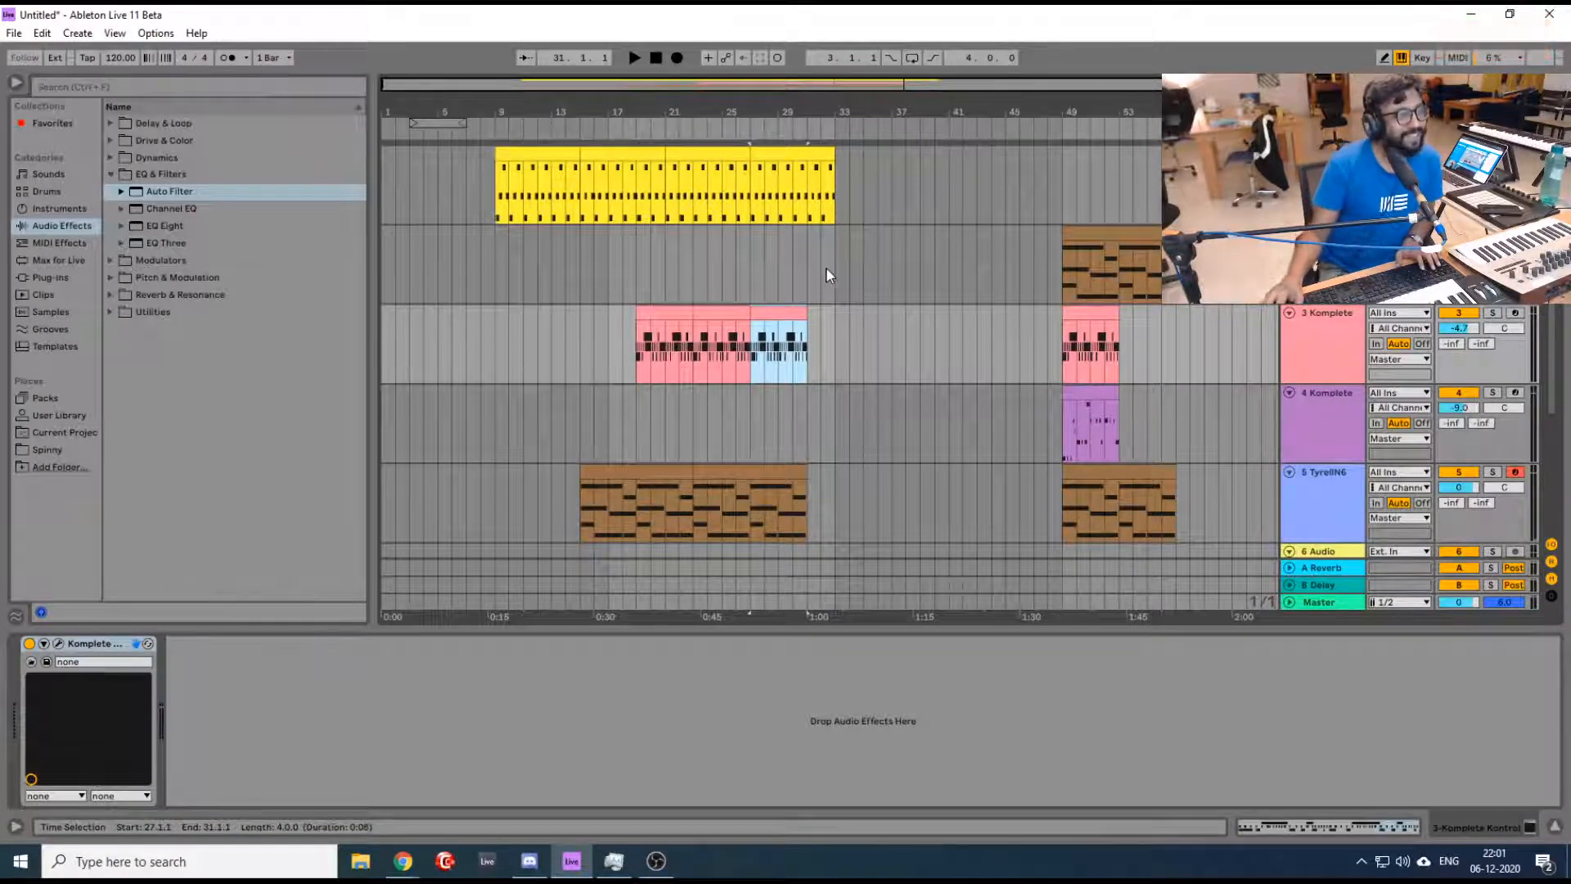
left_click_drag(832, 149, 808, 156)
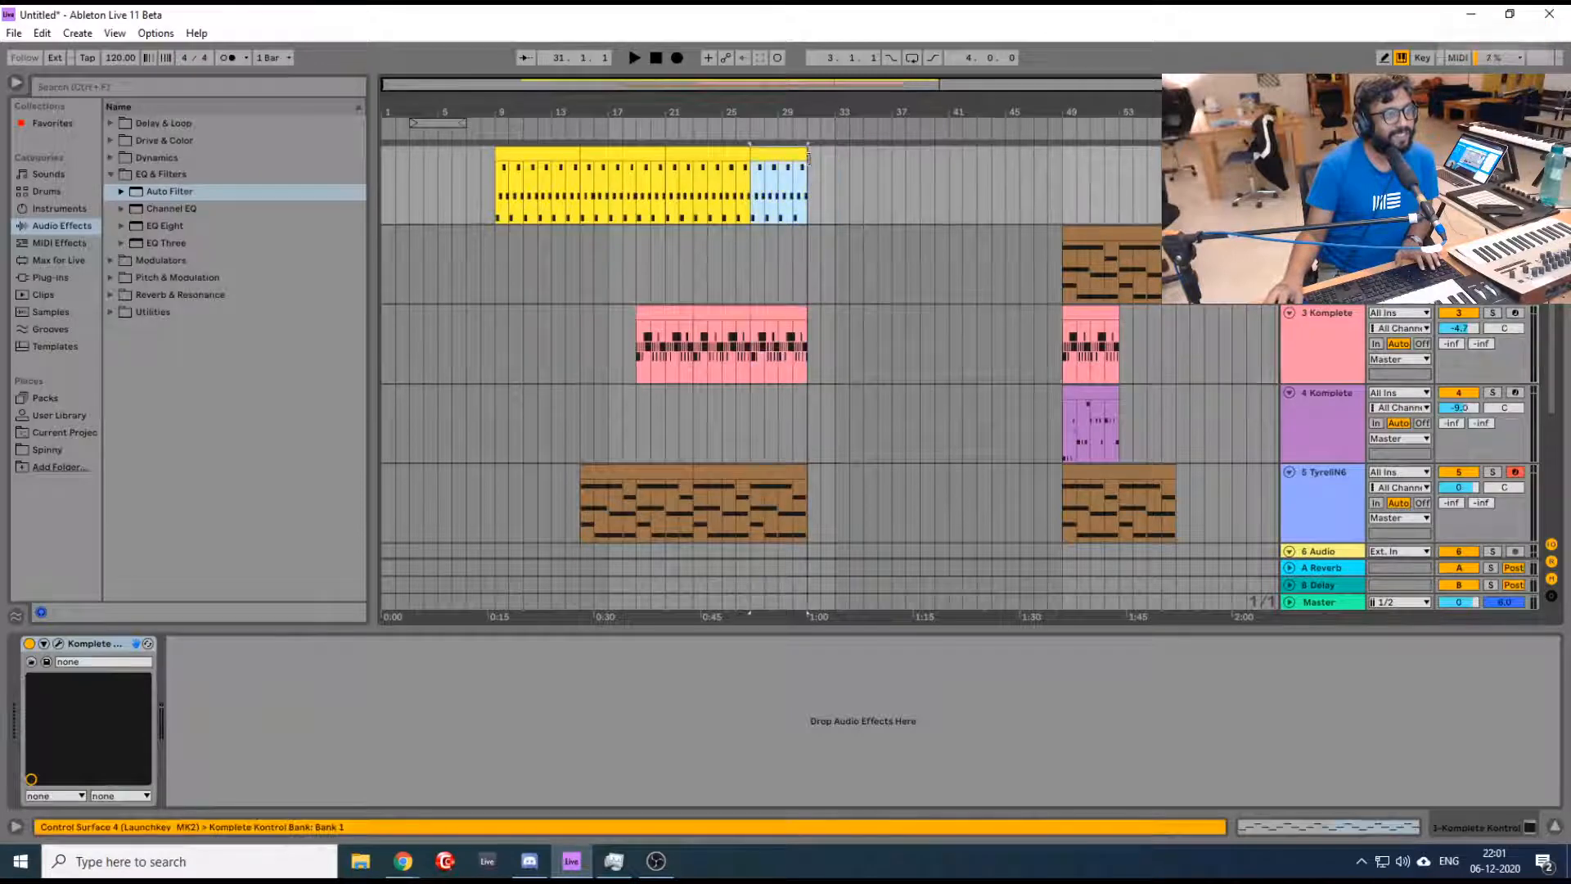
- Copy the second track's clip to bar 23 and the fourth track's clip to bar 27
left_click(827, 489)
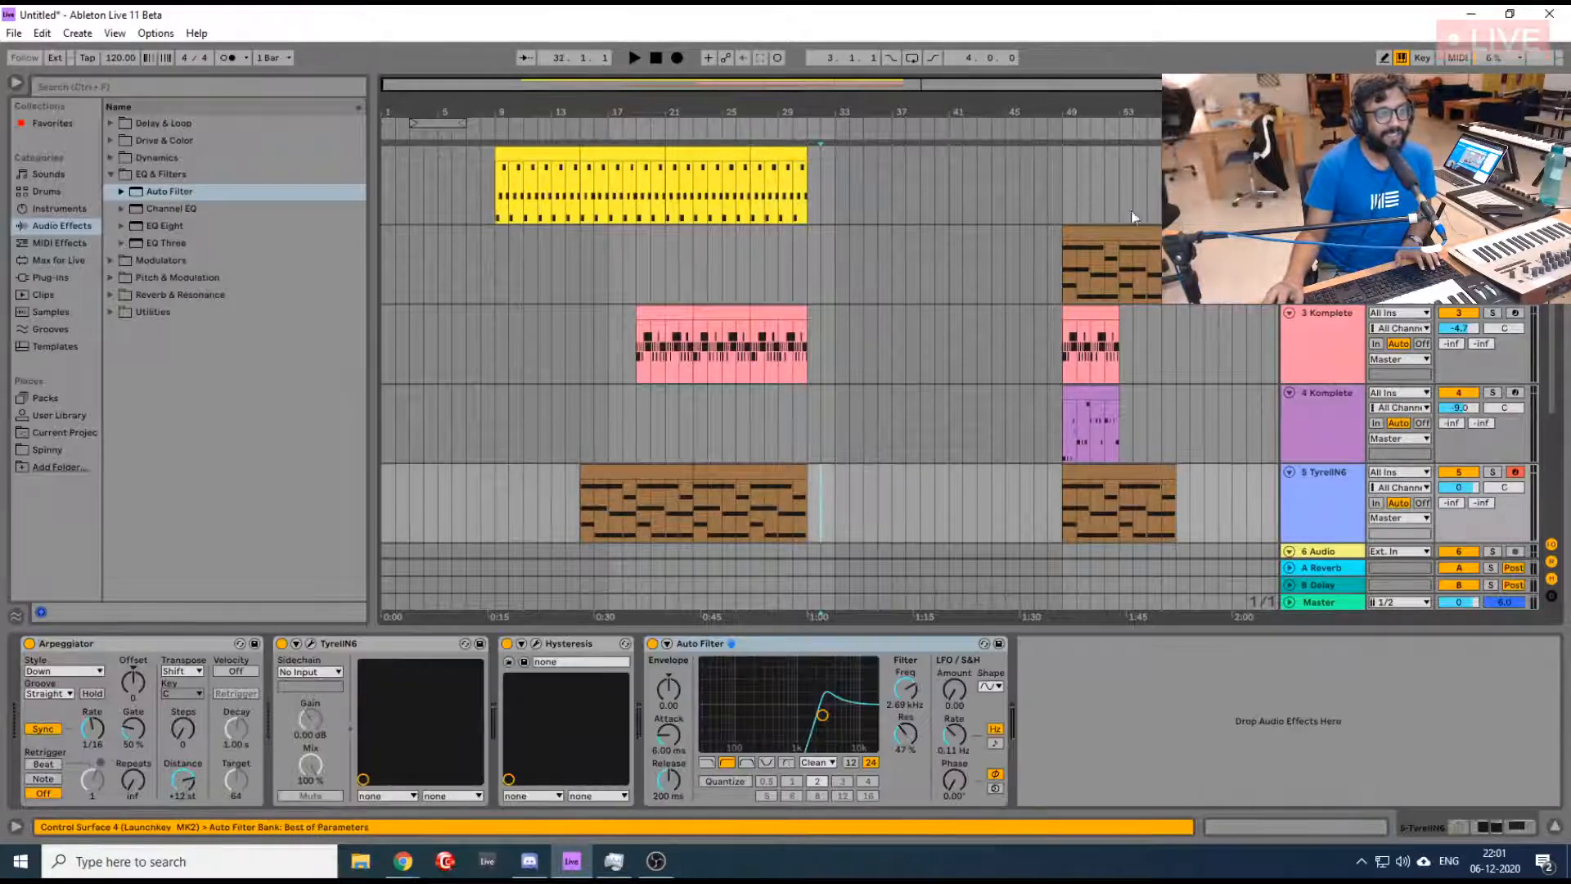
left_click(1139, 238)
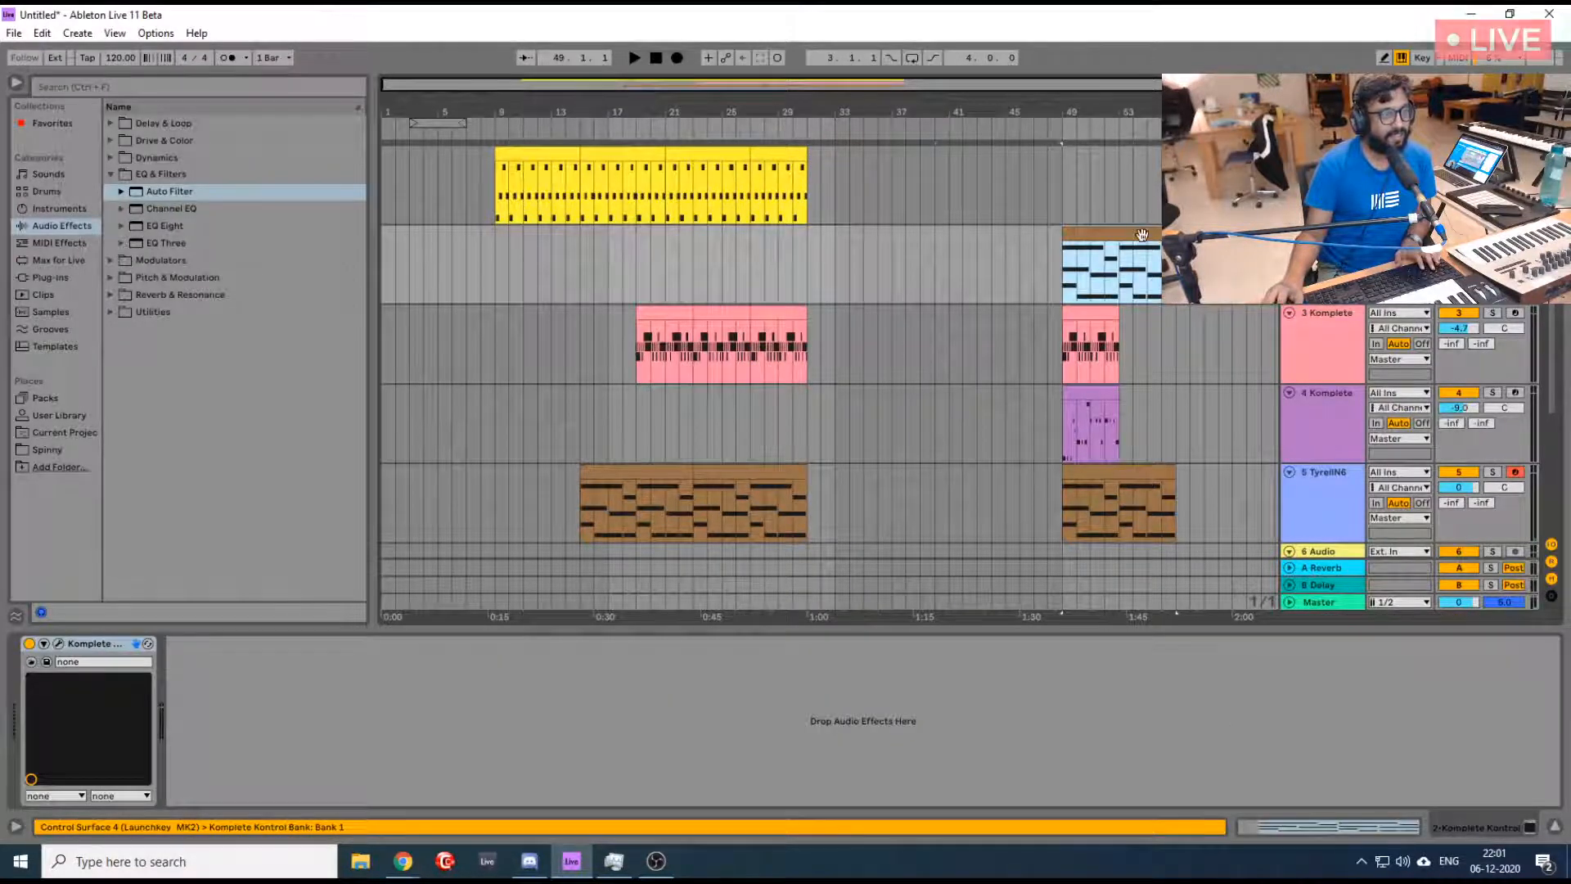
left_click_drag(1141, 235, 773, 239)
left_click(1081, 404)
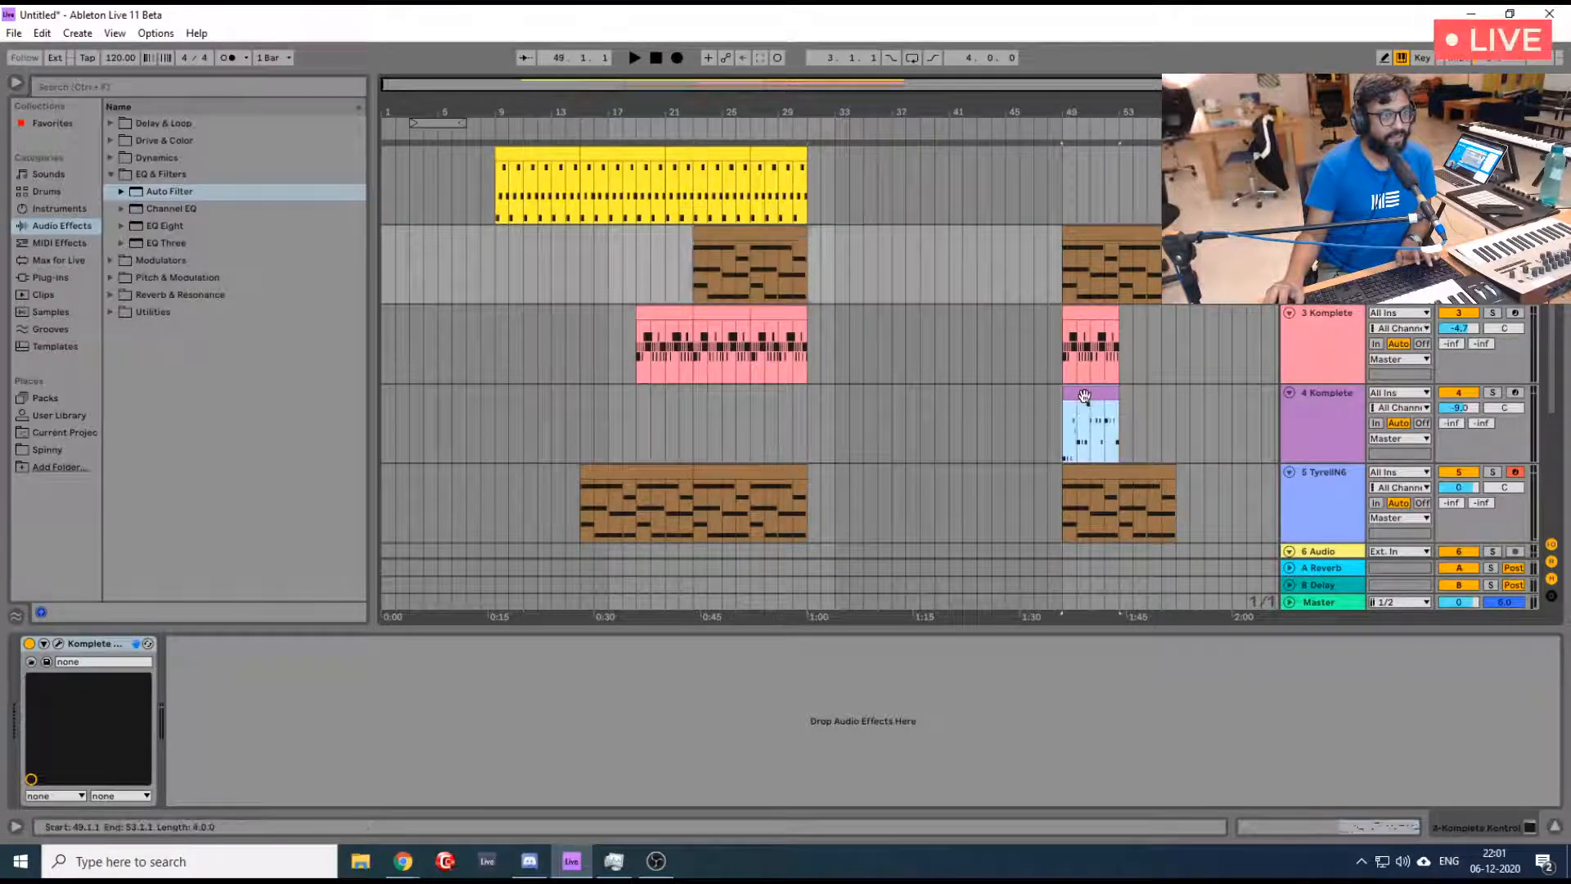
left_click_drag(1084, 396, 779, 413)
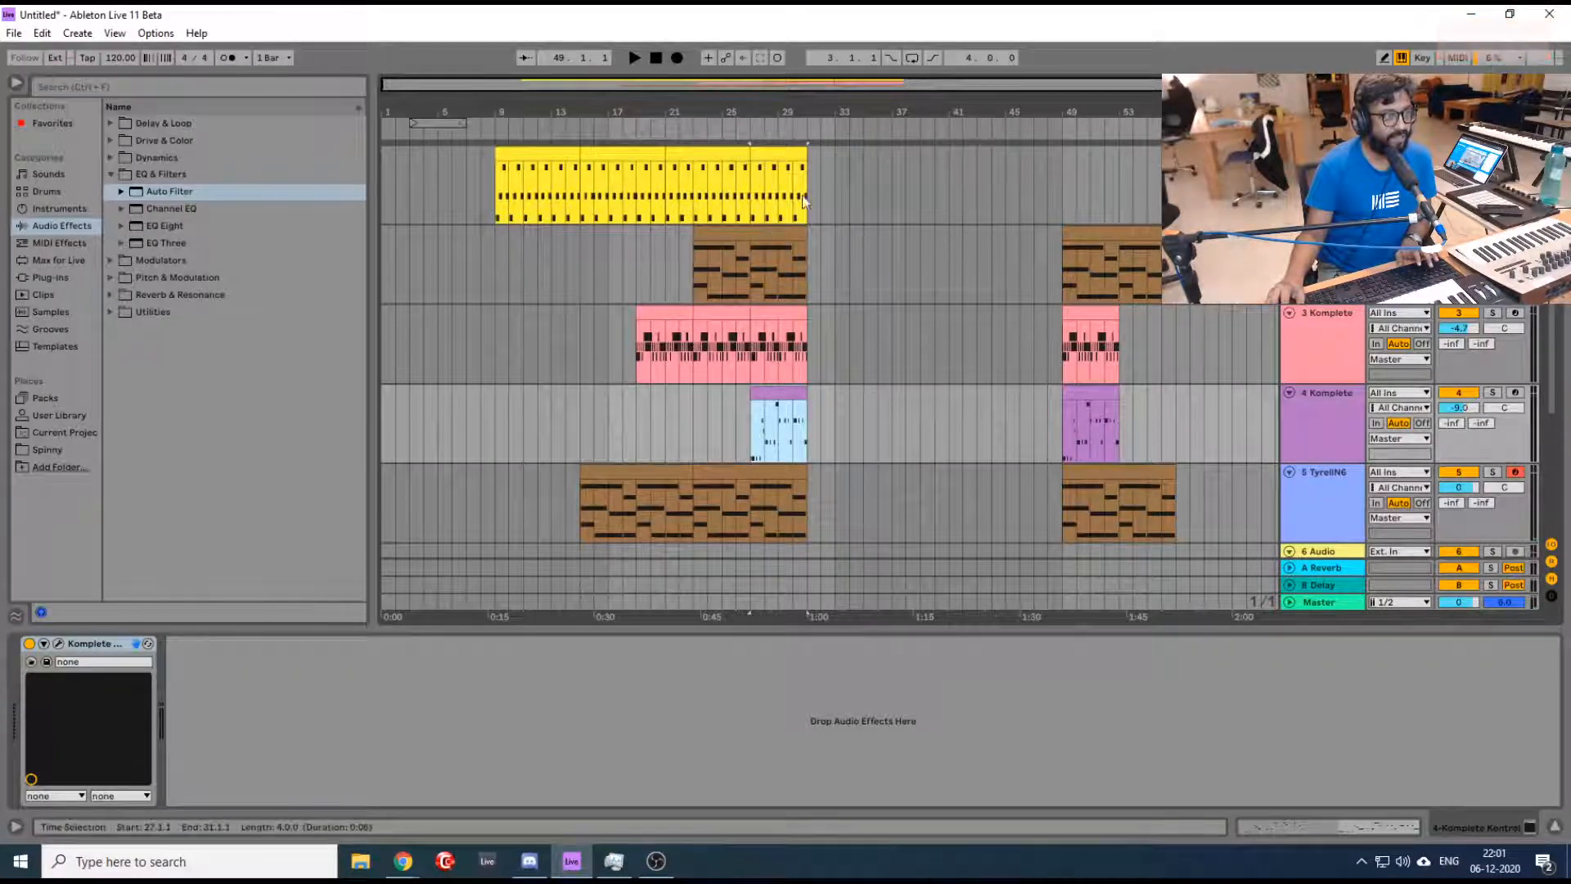
- Duplicate bars 23 to 31 across all five tracks, and fill the fourth track's gap at bar 31 with a copy of its clip
left_click(767, 154)
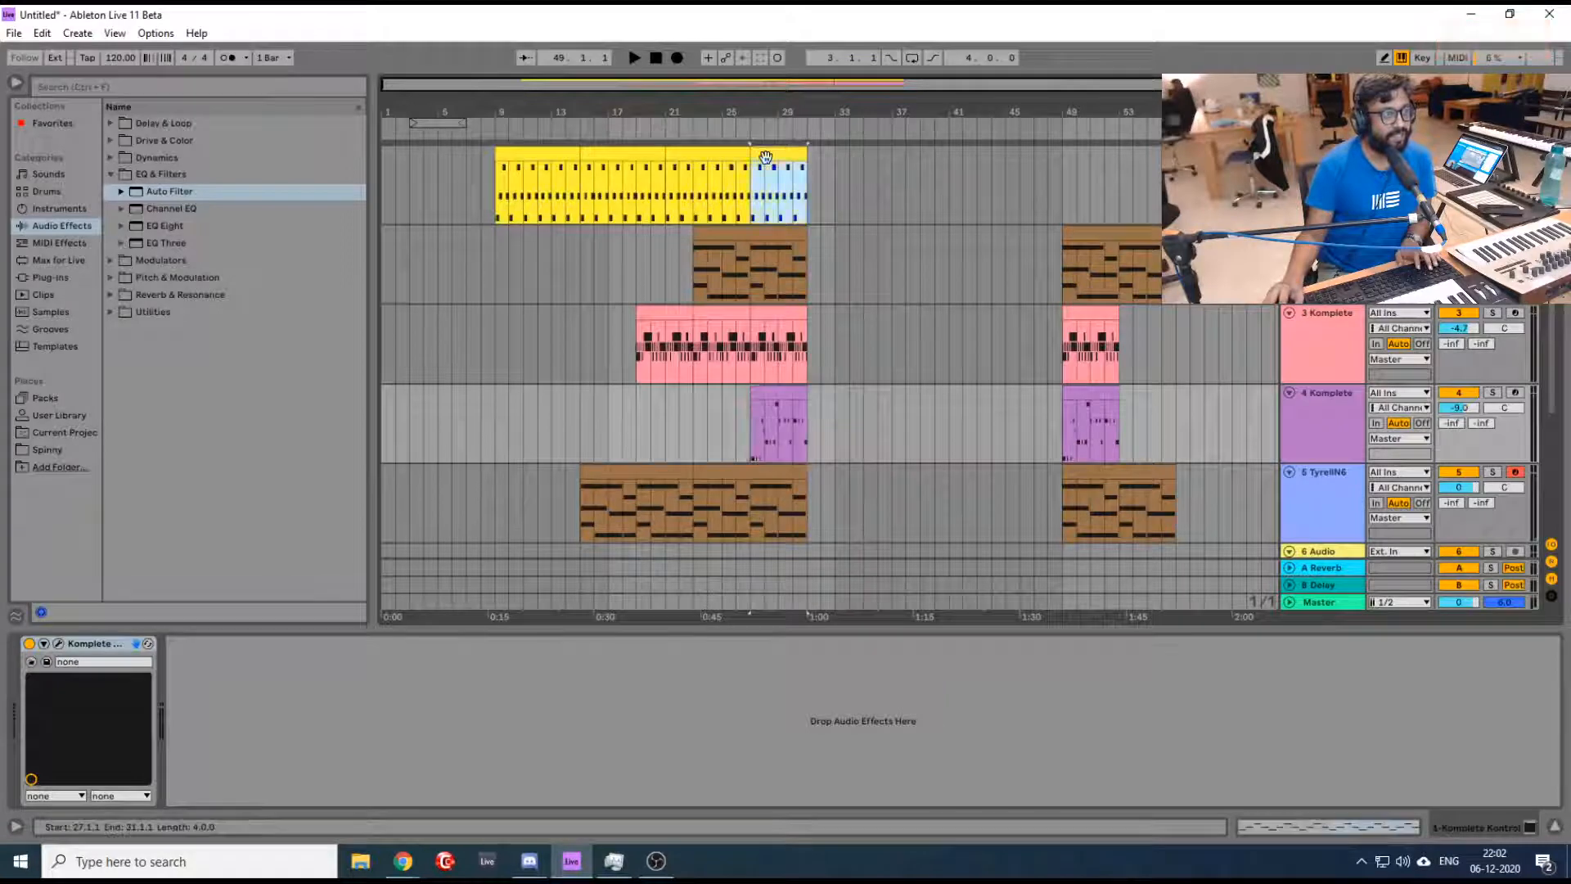
left_click(779, 471, "shift")
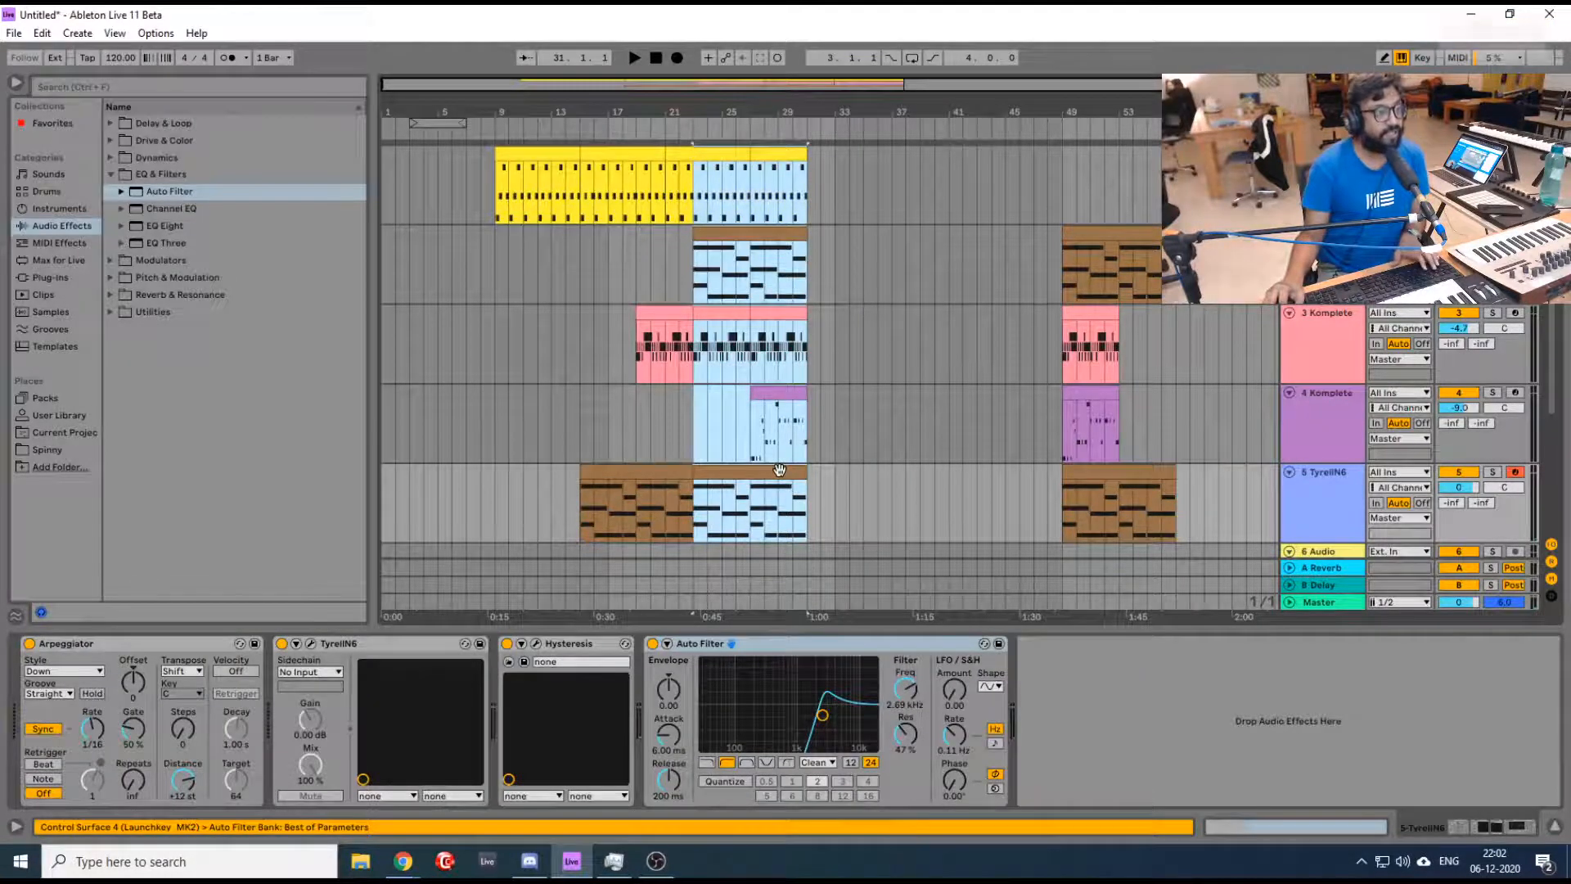
key("ctrl+d")
left_click(884, 396)
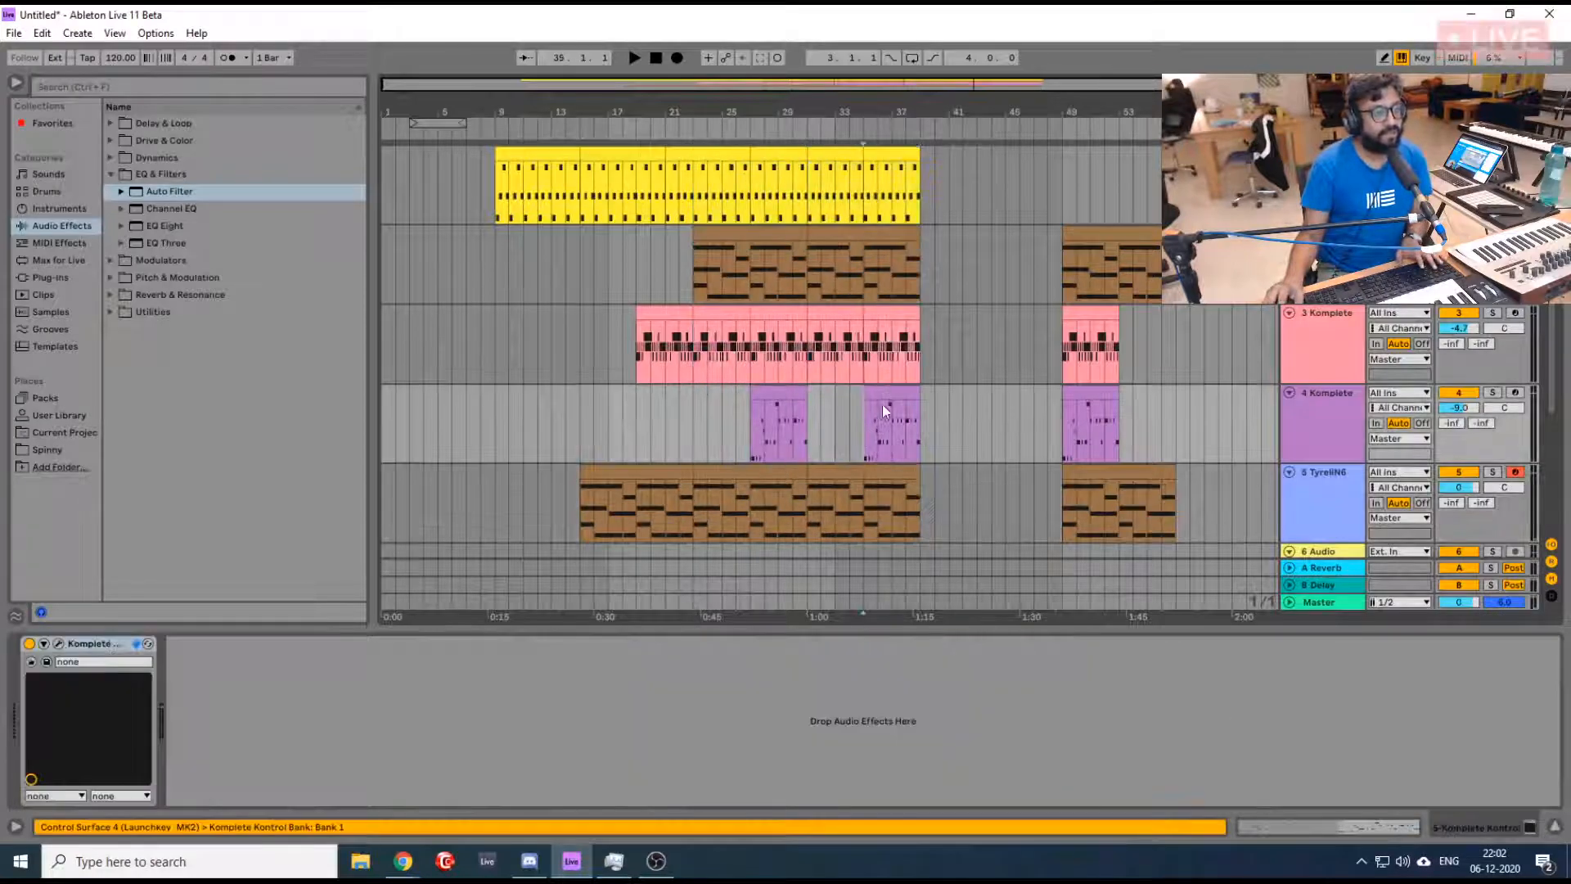
left_click_drag(784, 388, 839, 399)
left_click(722, 413)
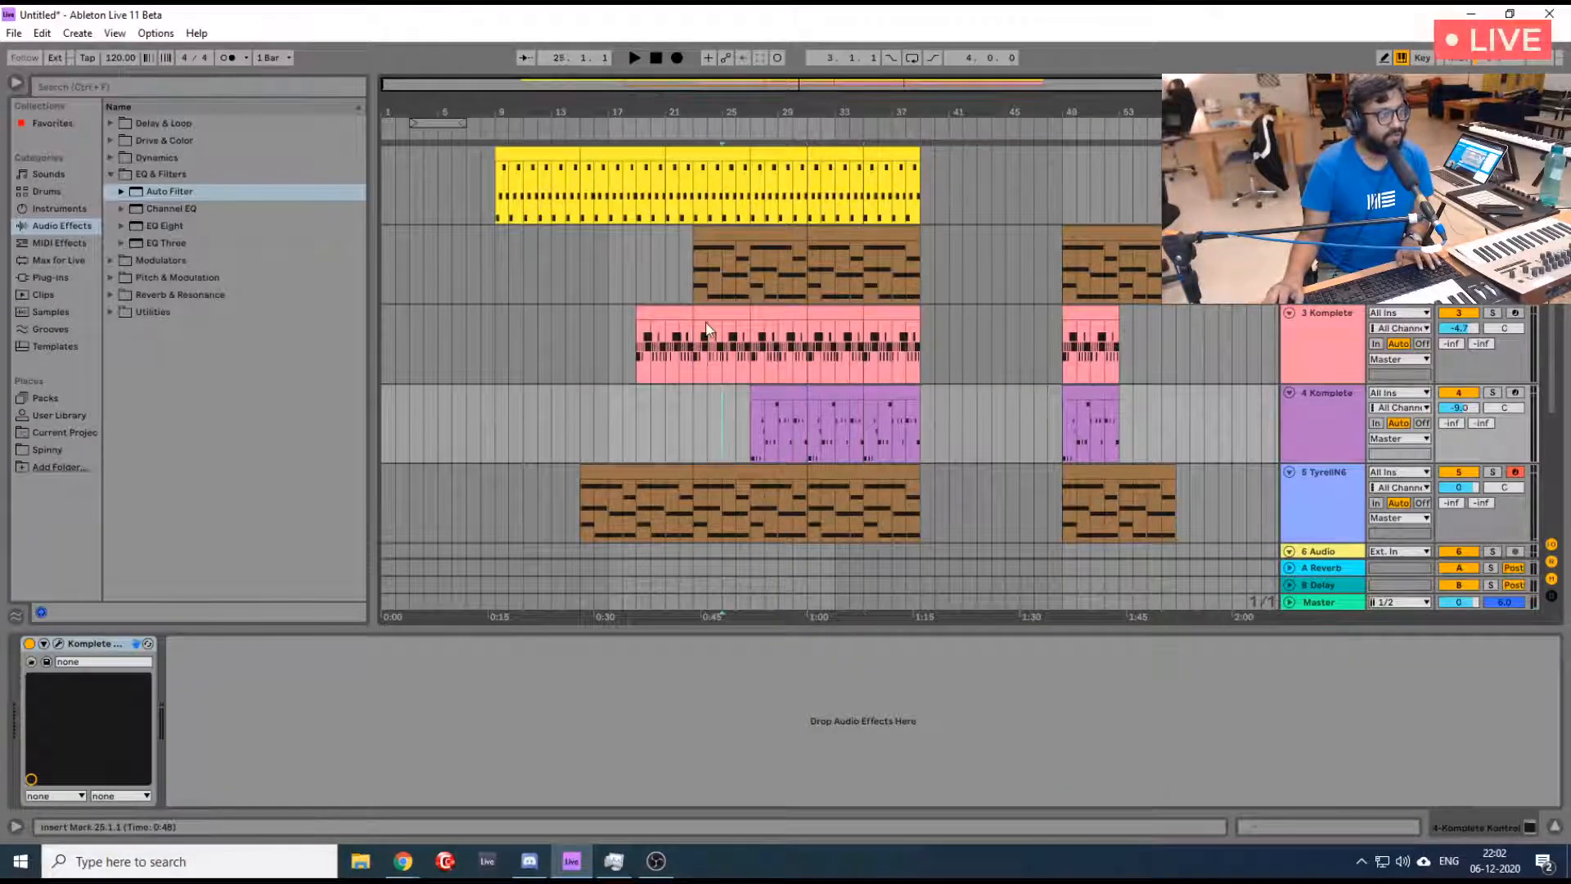
- Display the Auto Filter Frequency automation on the TyrellN6 track
left_click(707, 329)
left_click(766, 481)
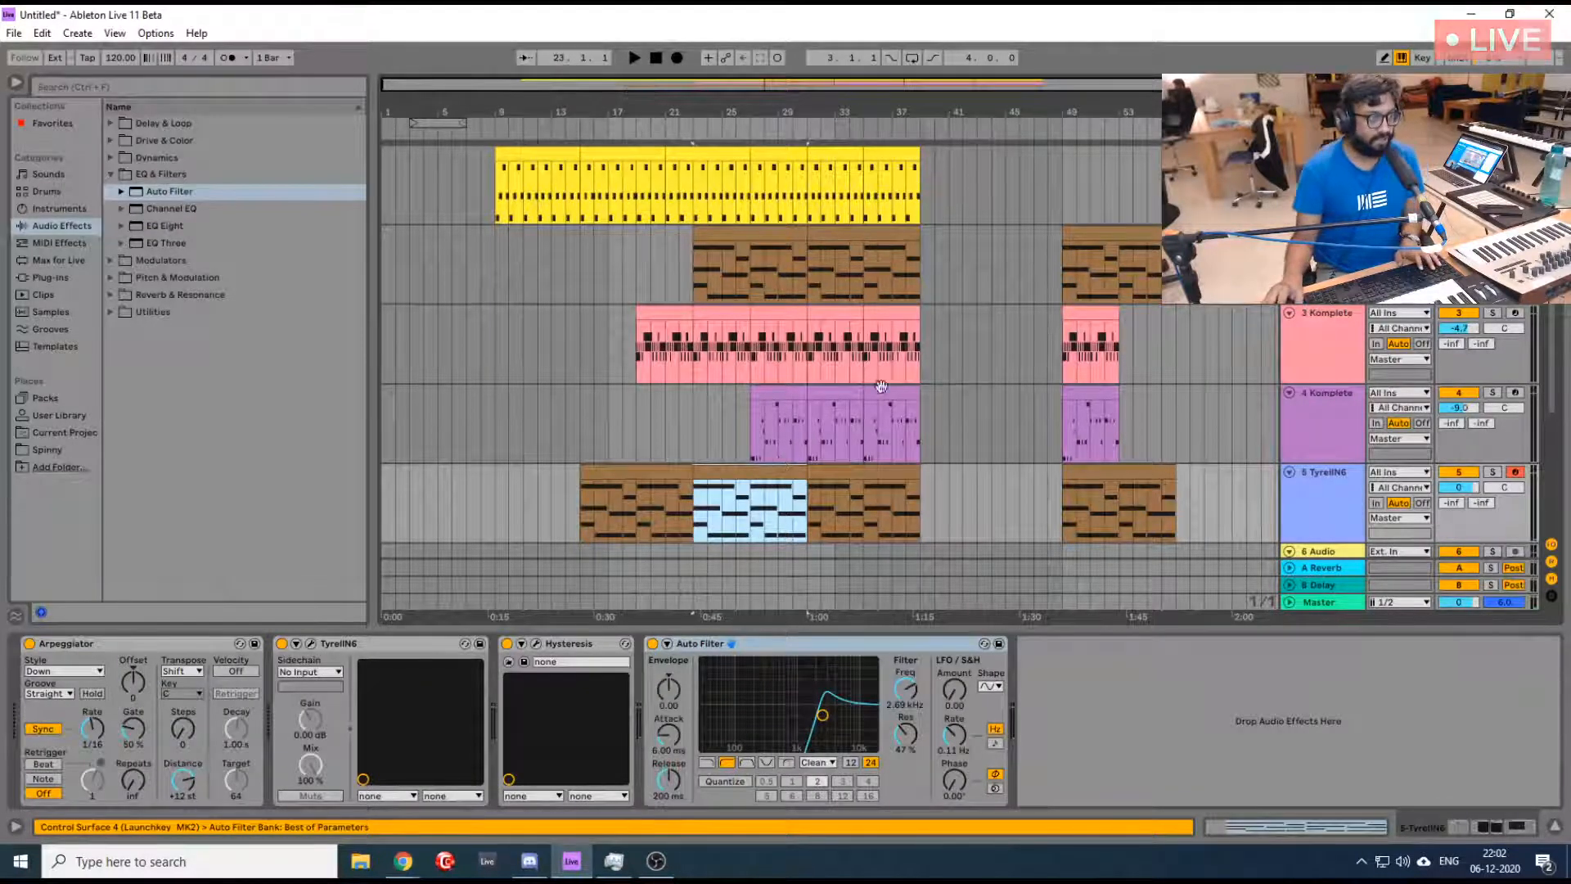
left_click(747, 414)
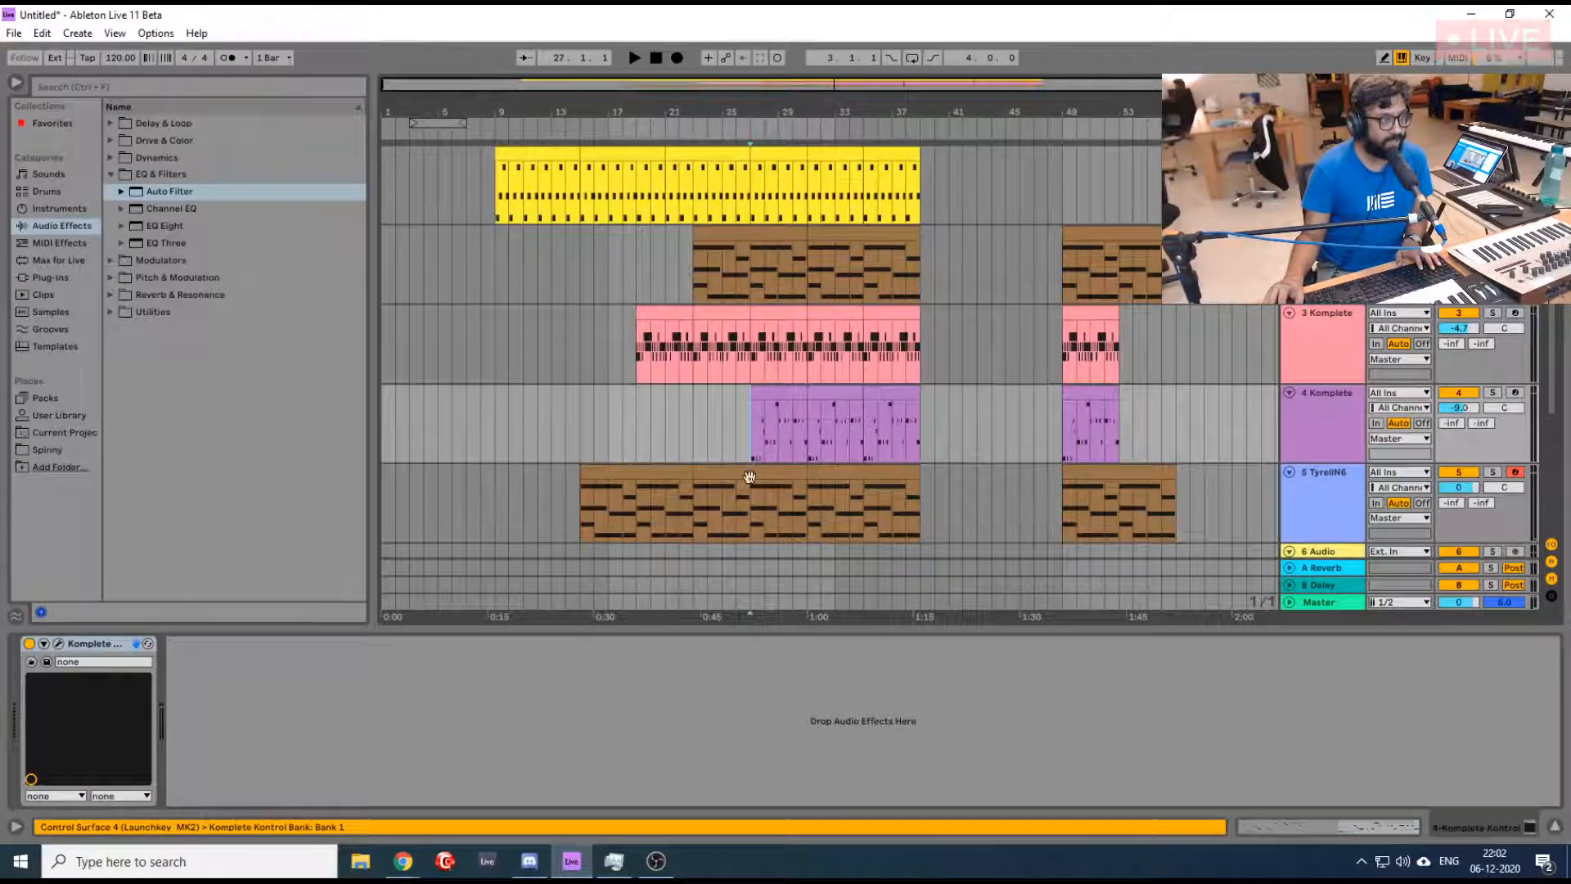
left_click(751, 491)
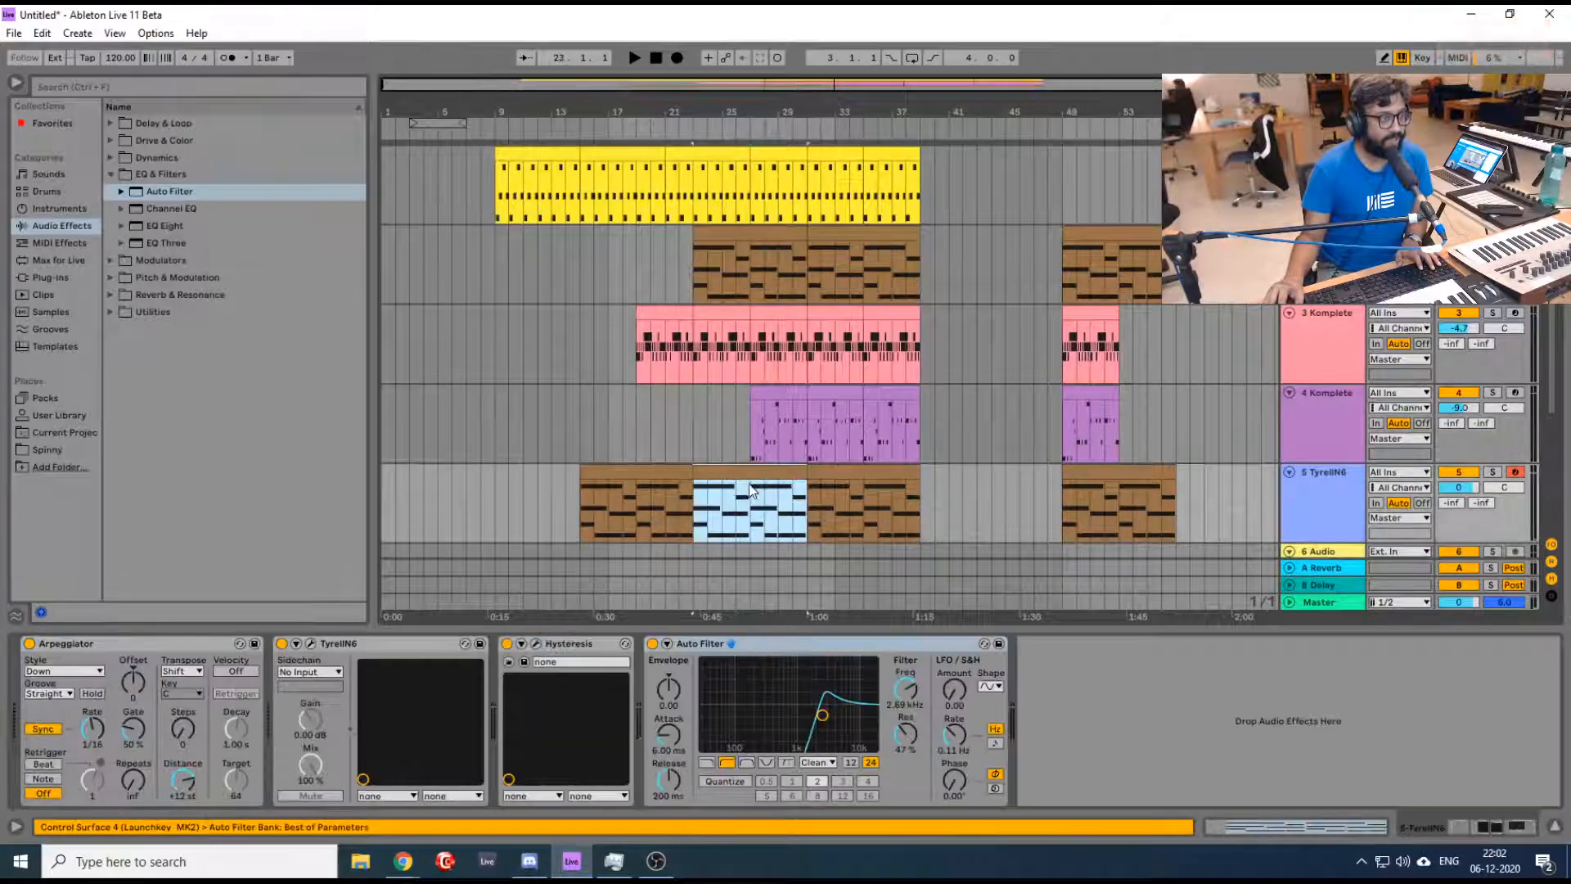
left_click(900, 691)
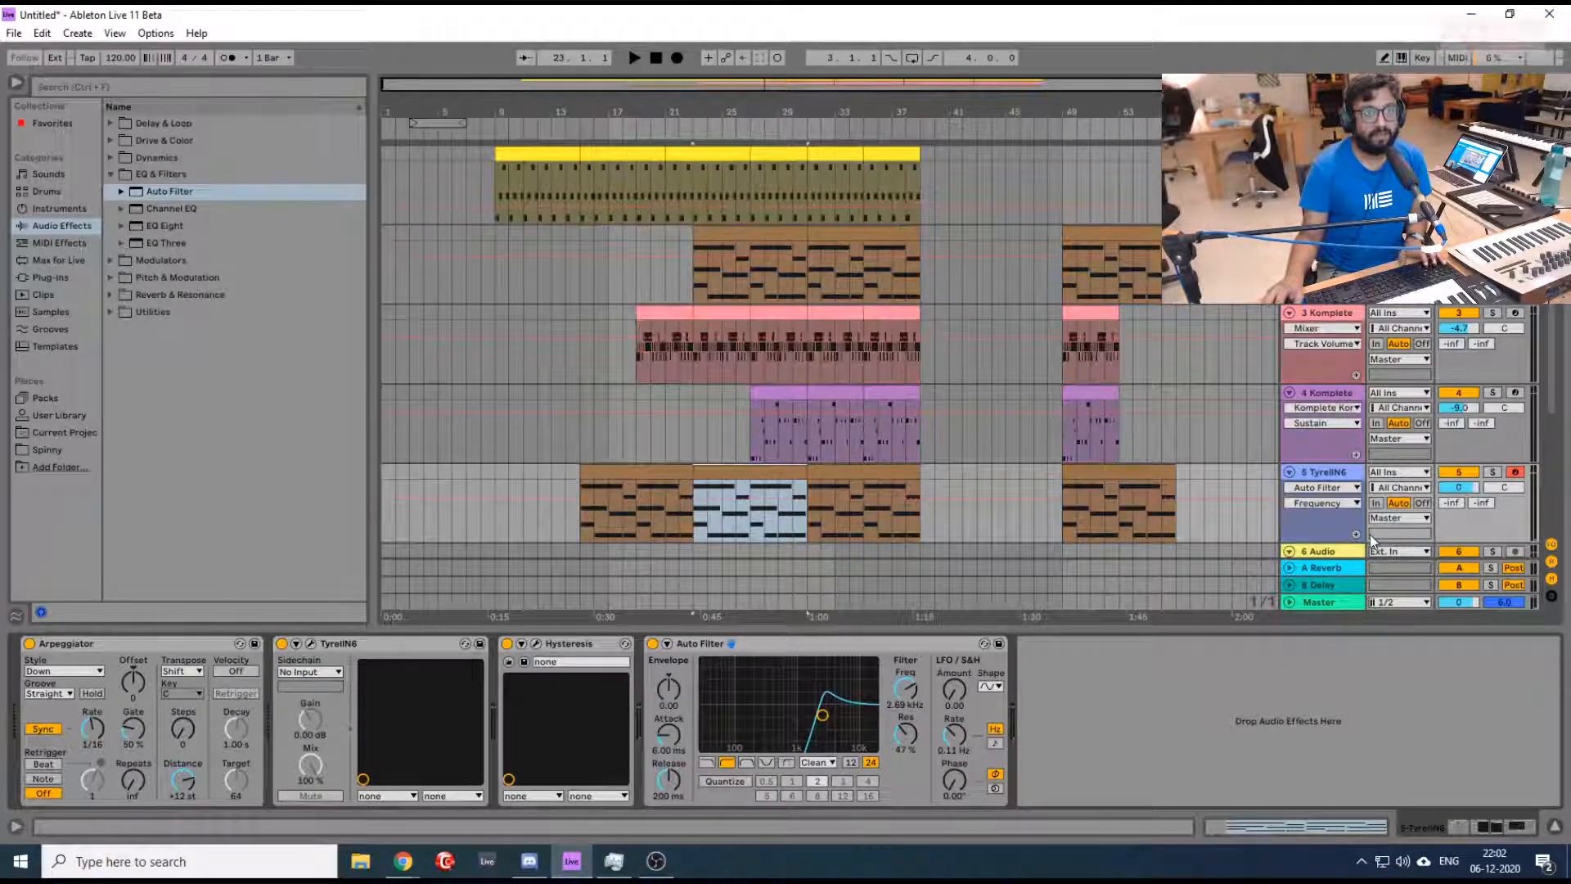
key("a")
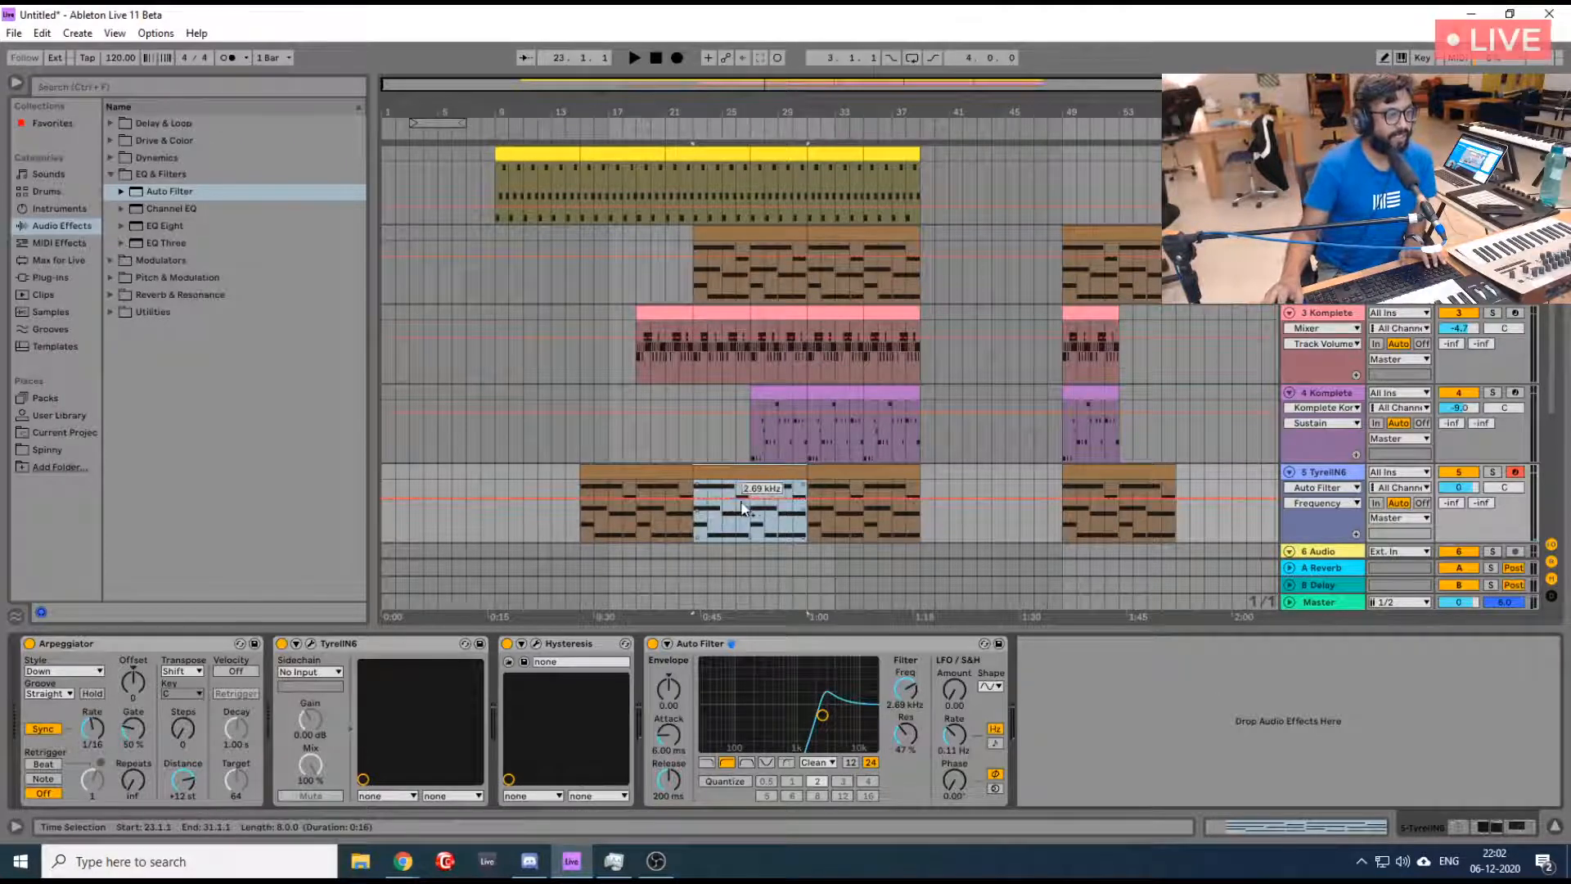
- Automate the TyrellN6 filter frequency to fall from 2.69 kHz near bar 25 to the lane's minimum at bar 27
left_click(720, 503)
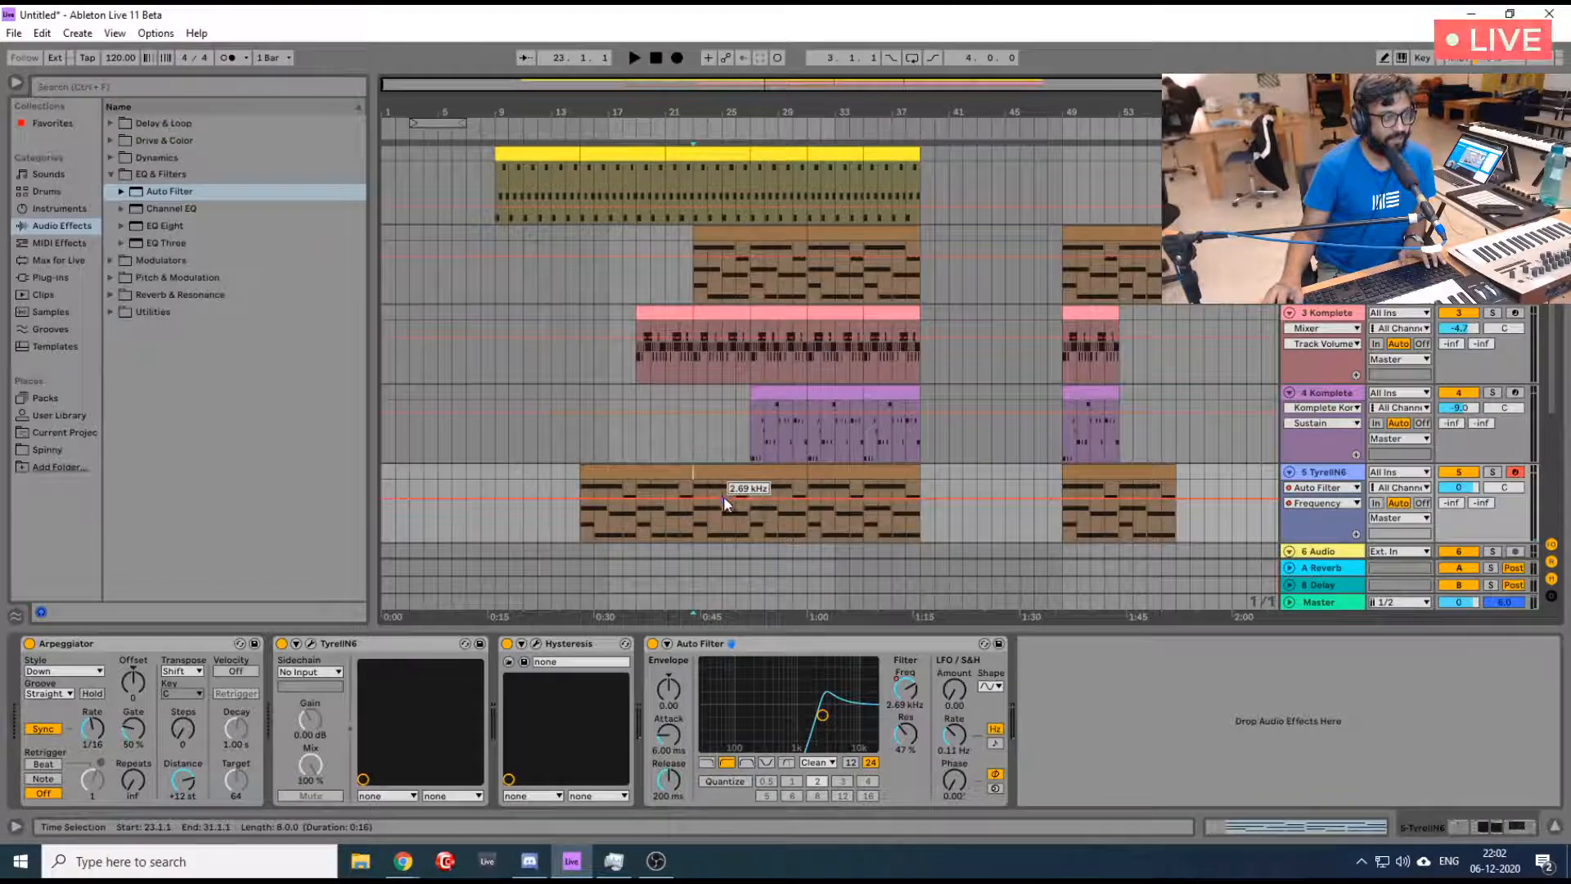
left_click_drag(749, 501, 751, 483)
key("space")
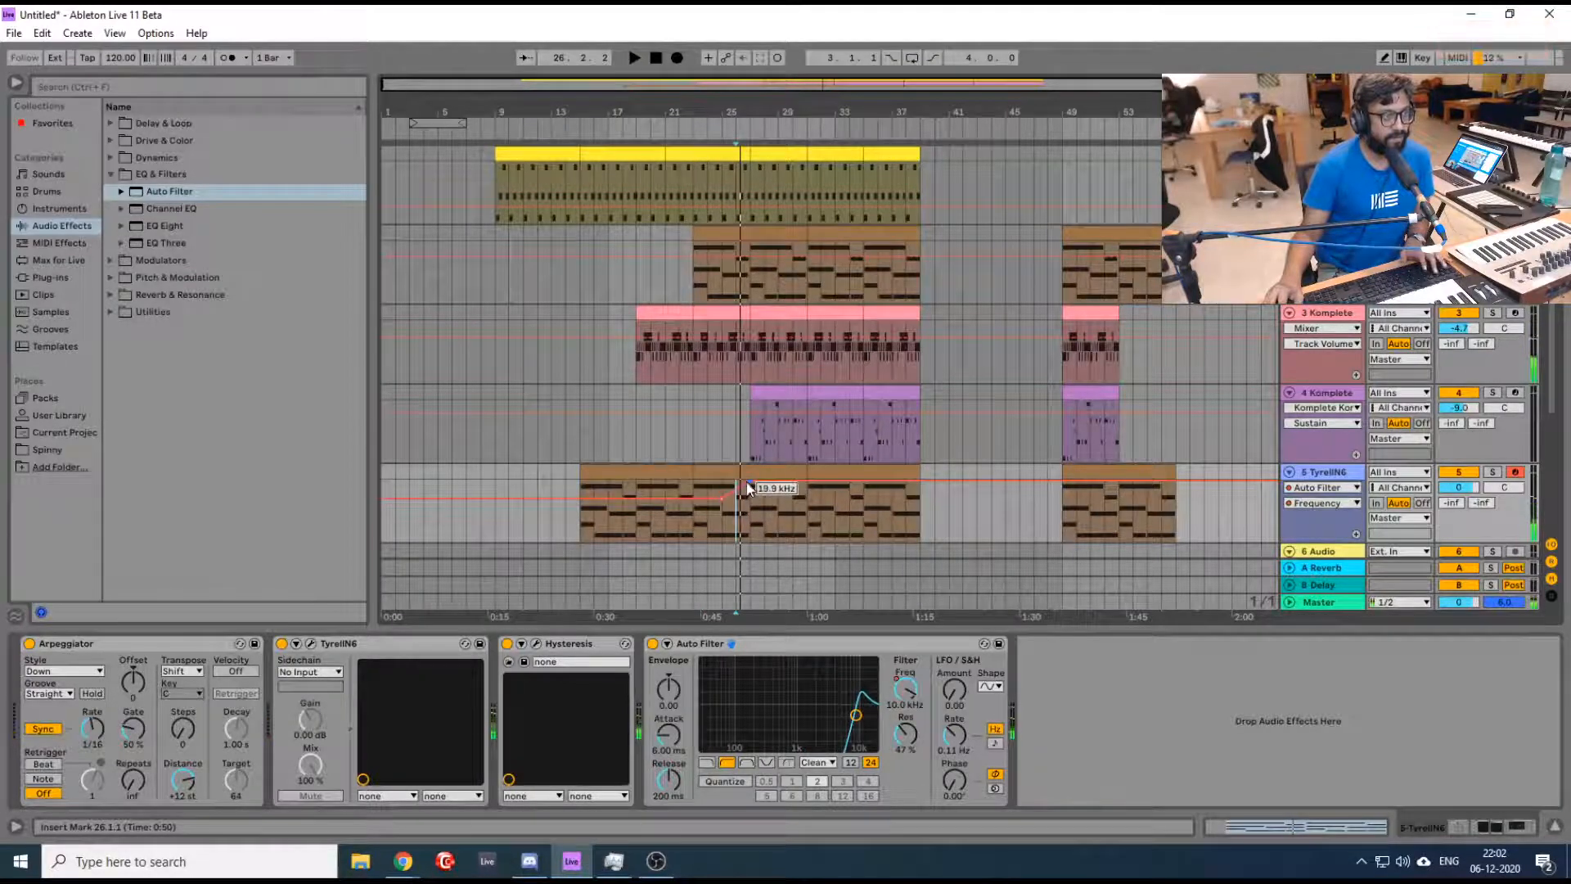
left_click_drag(750, 482, 750, 537)
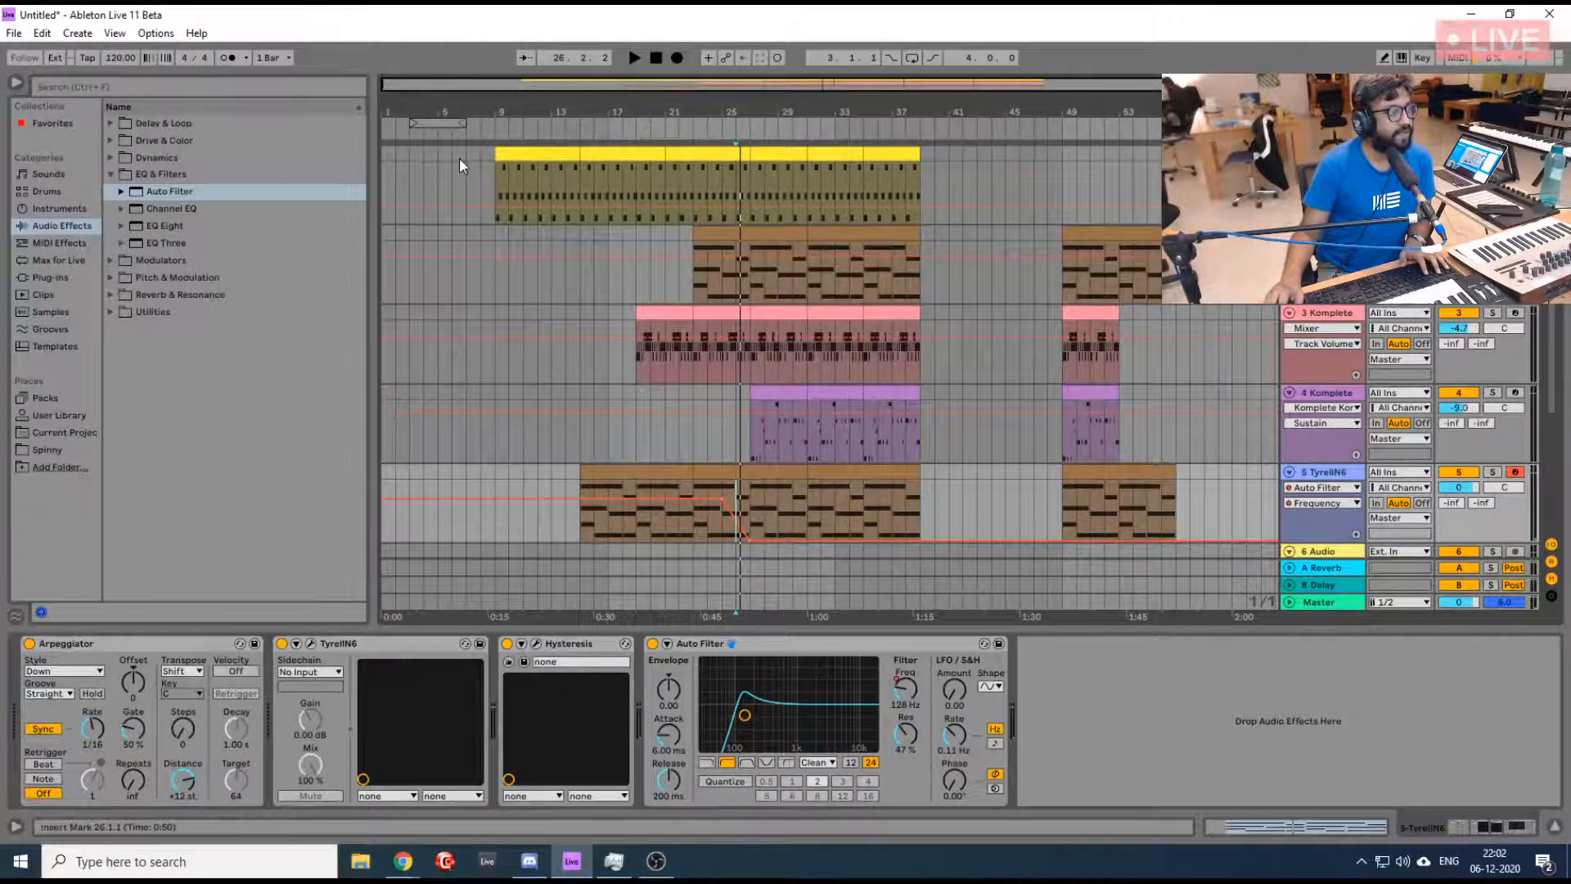
- Play the arrangement from bar 9 and slightly raise the fourth track's volume
left_click(494, 166)
key("space")
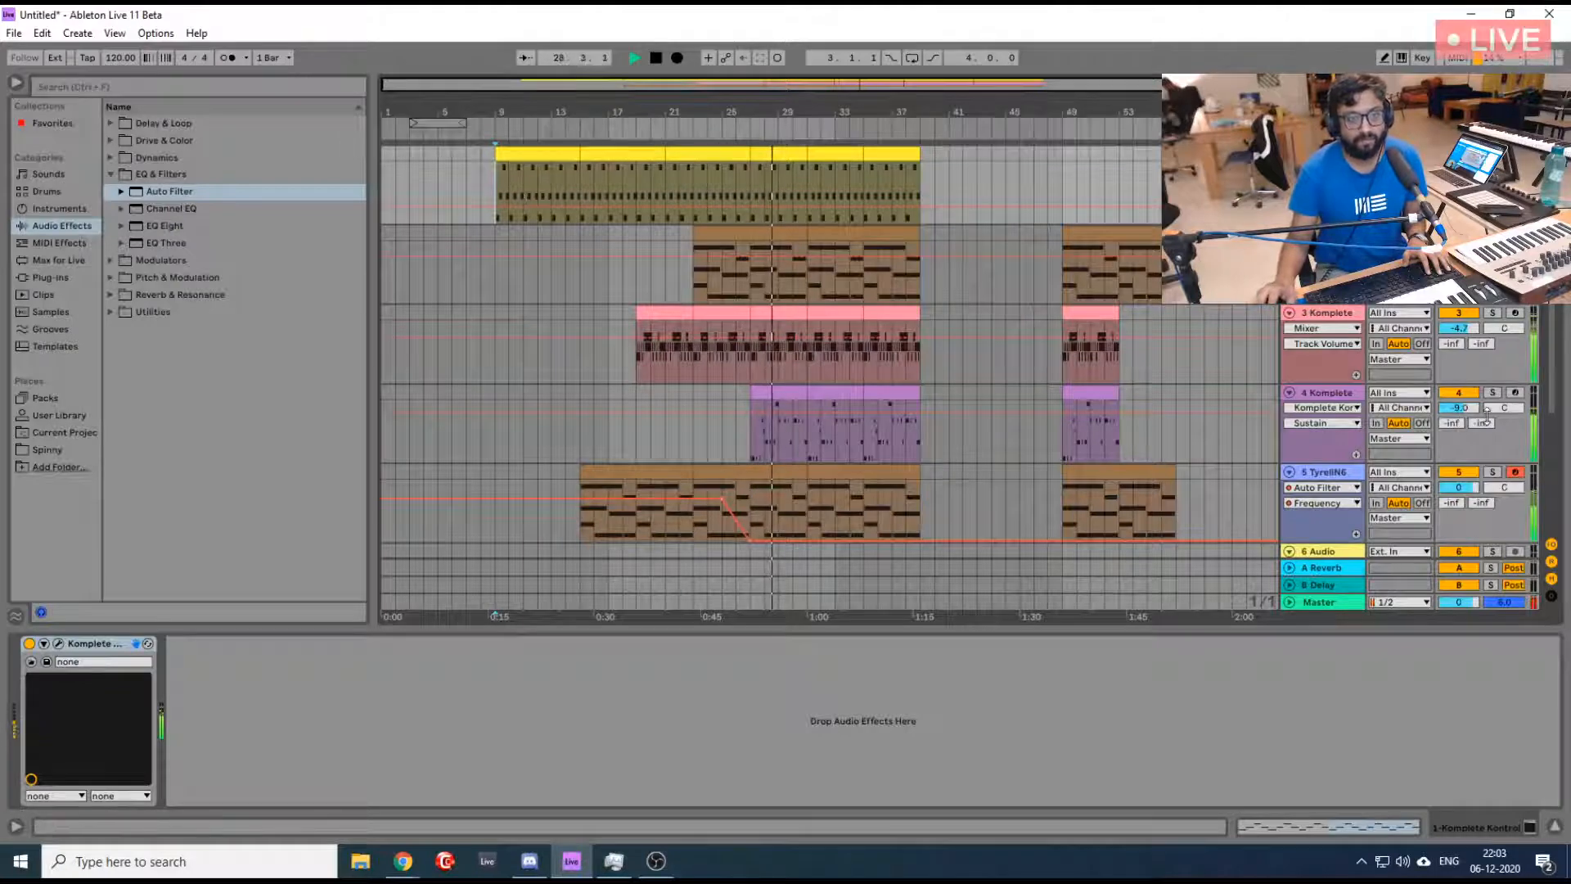
left_click_drag(1469, 411, 1470, 409)
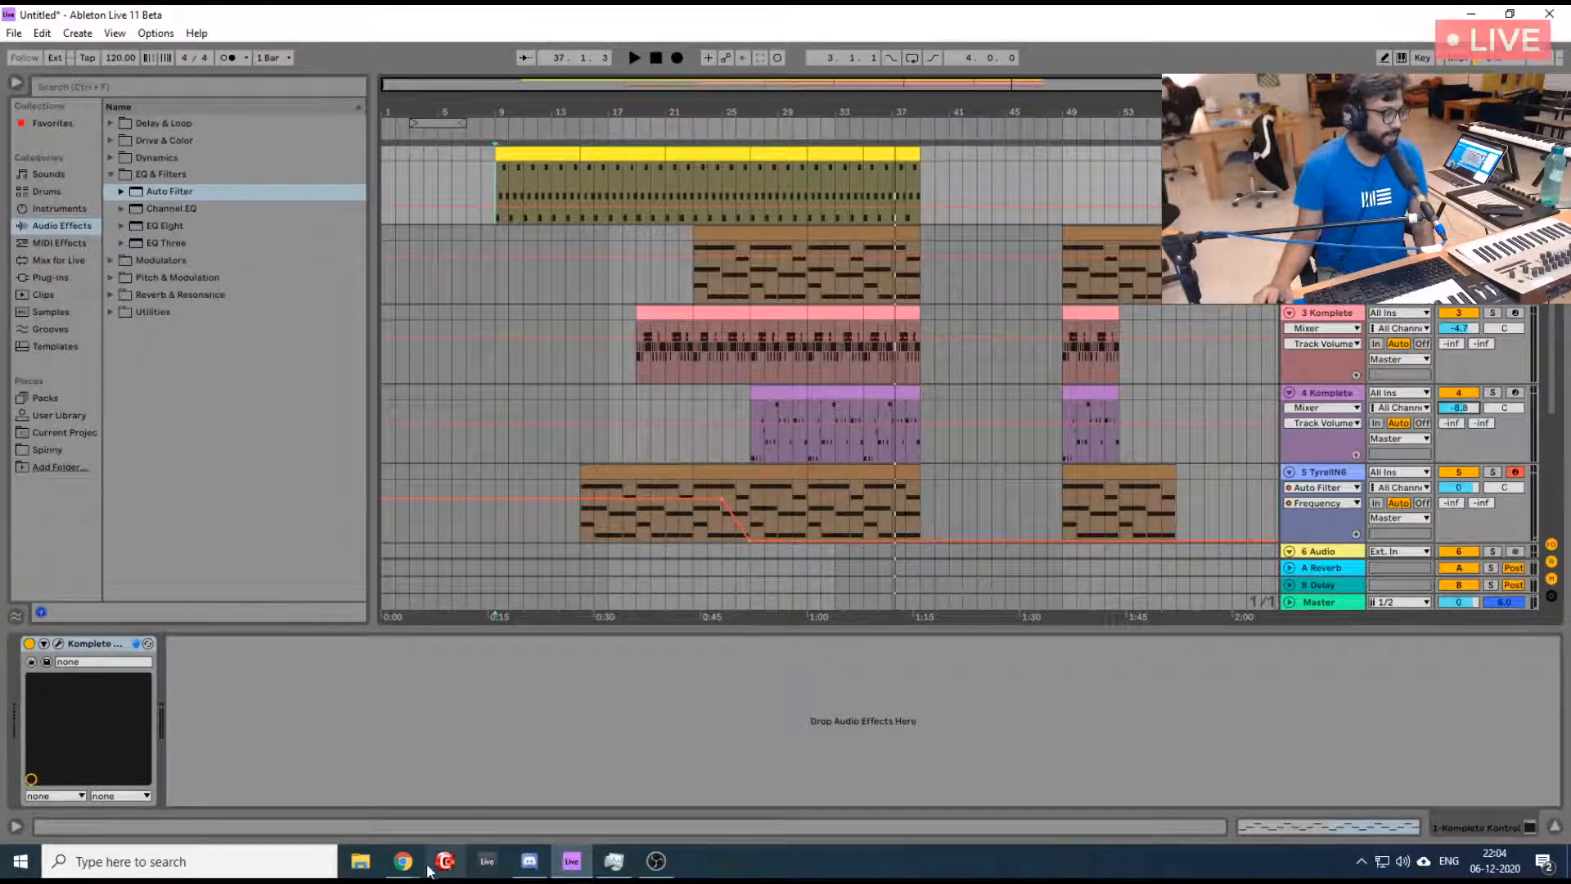
- Switch to Chrome, review the Share your Free Plugins thread with its comments and answer, and return to Ableton Live
mouse_move(404, 864)
left_click(455, 831)
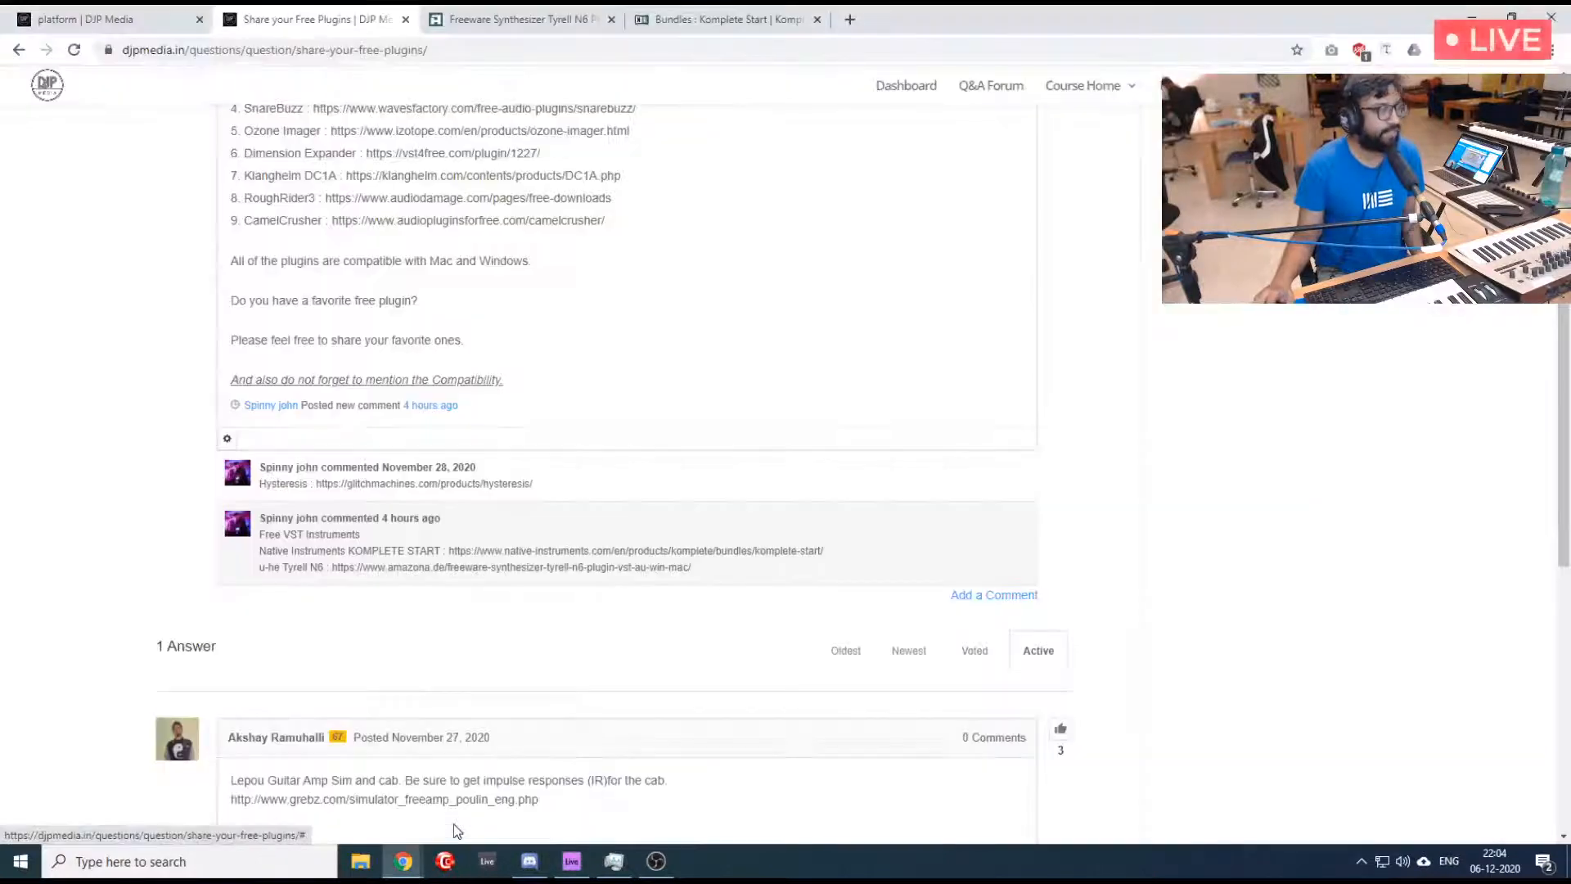
scroll(597, 642, "up", 5)
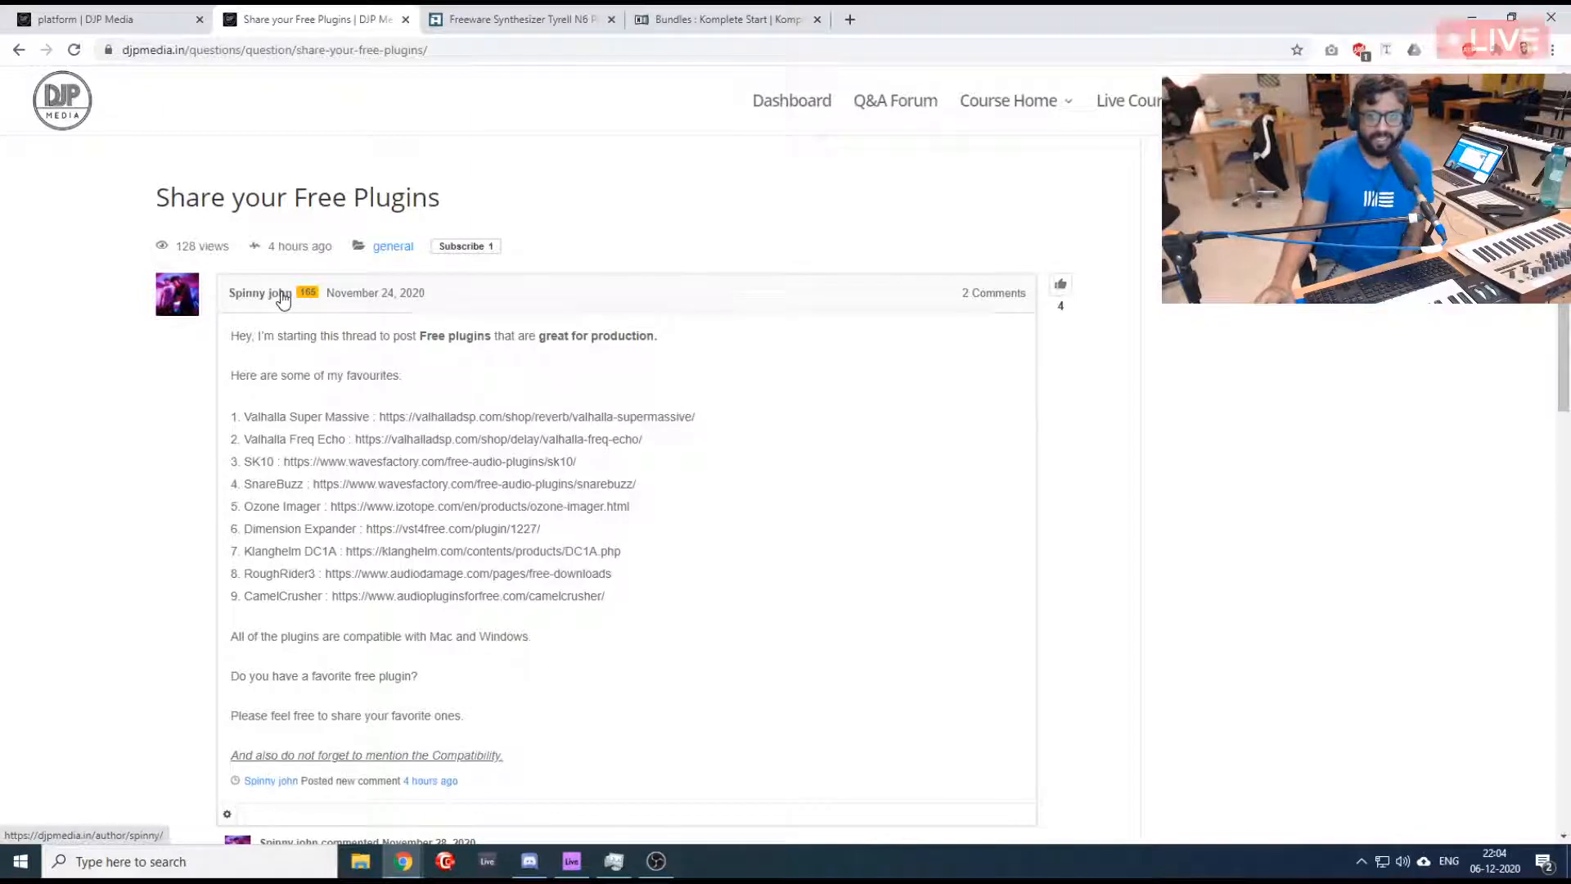
scroll(236, 496, "down", 4)
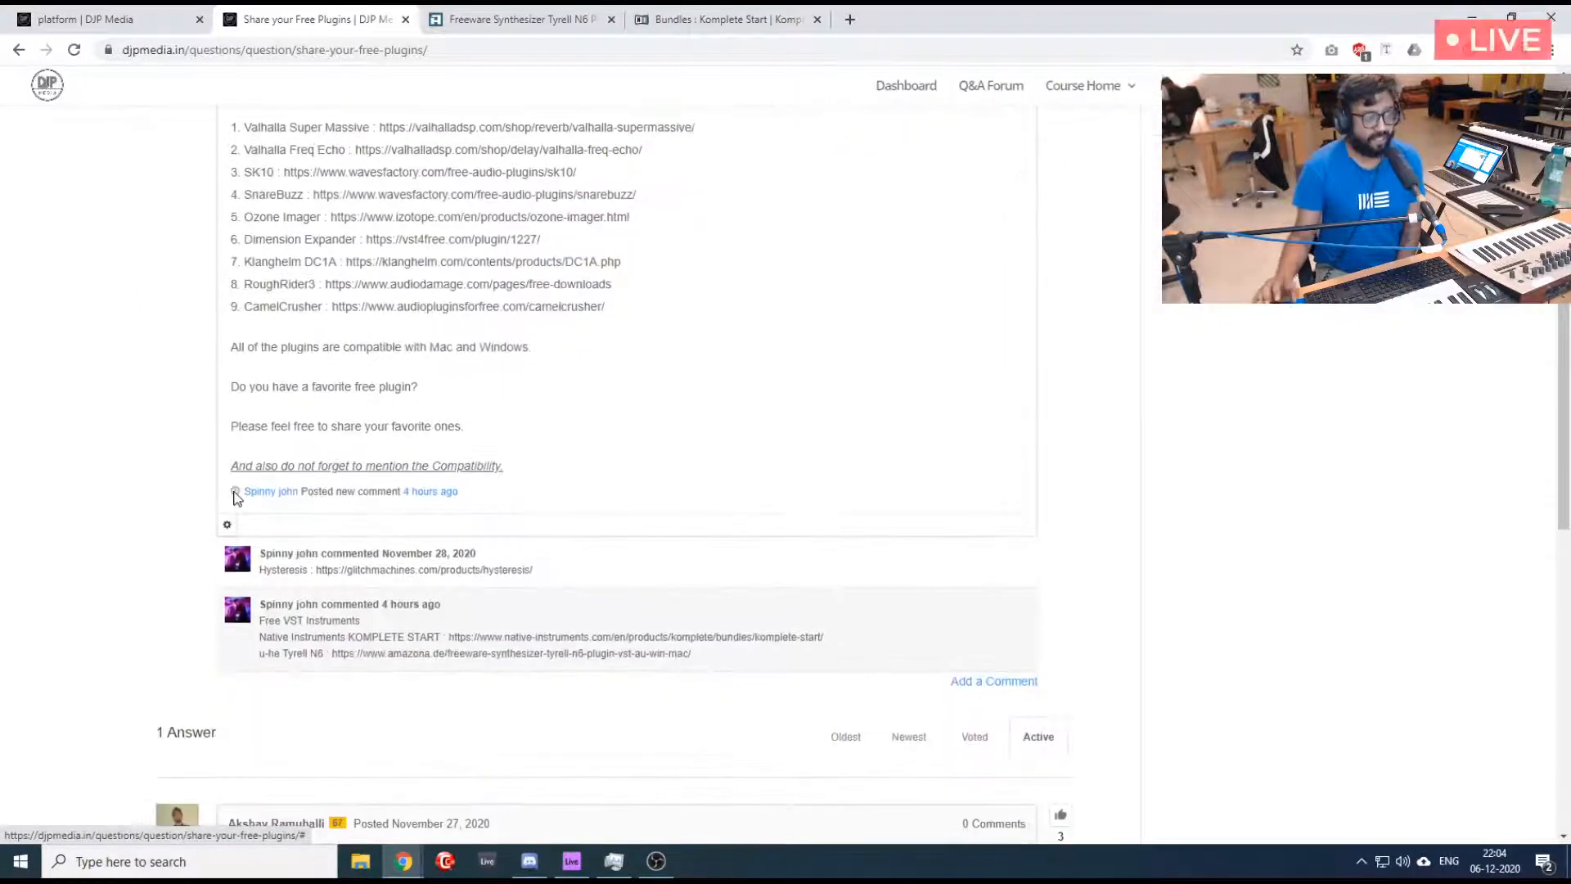
scroll(236, 496, "down", 6)
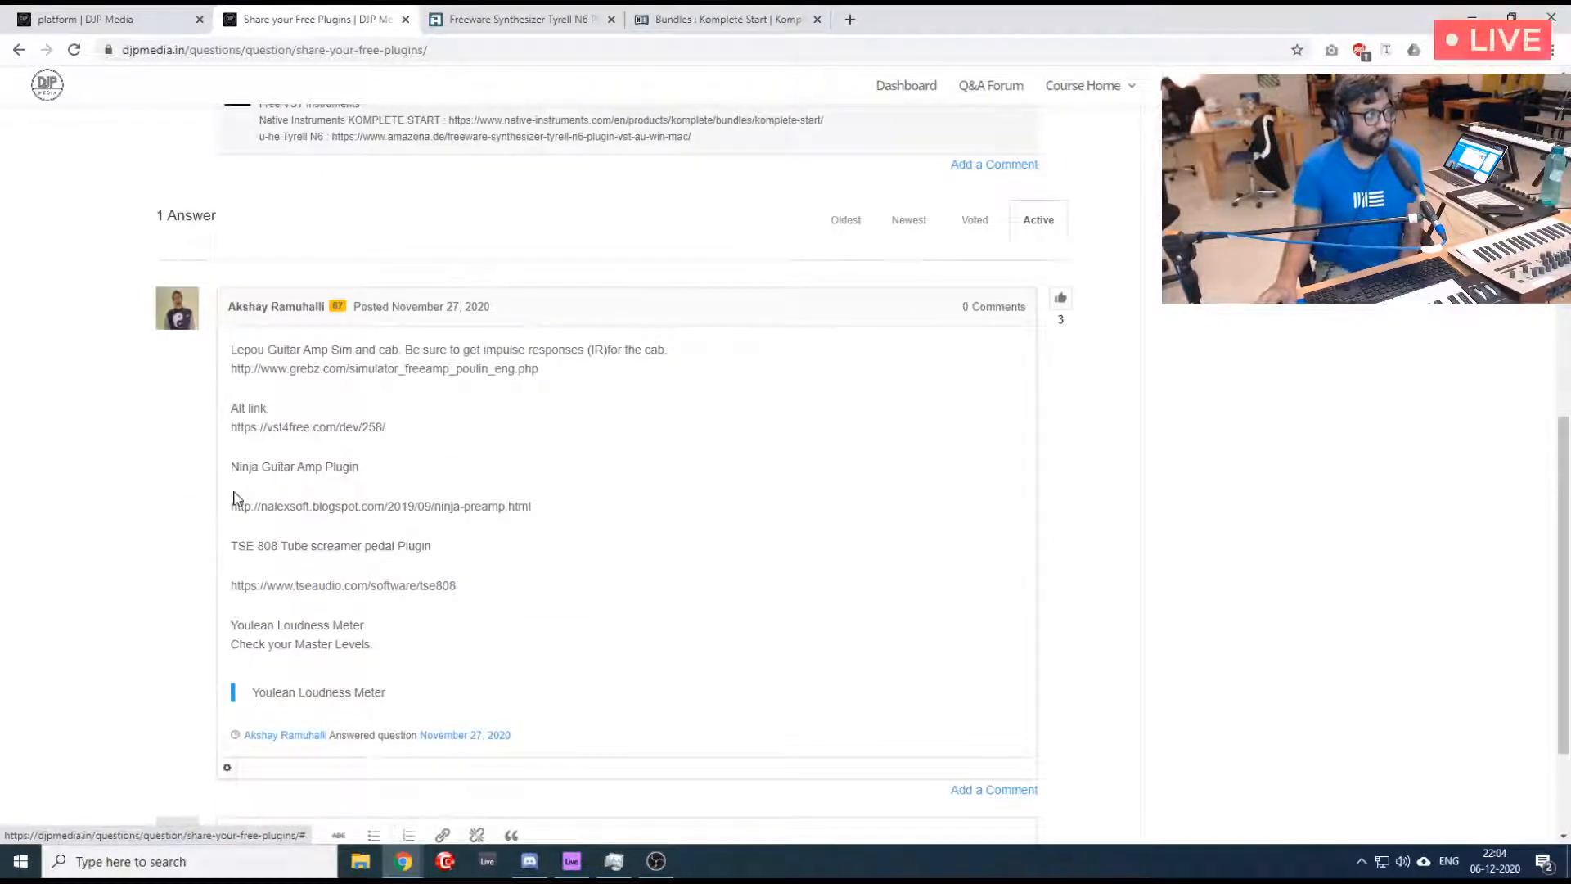
scroll(236, 496, "up", 2)
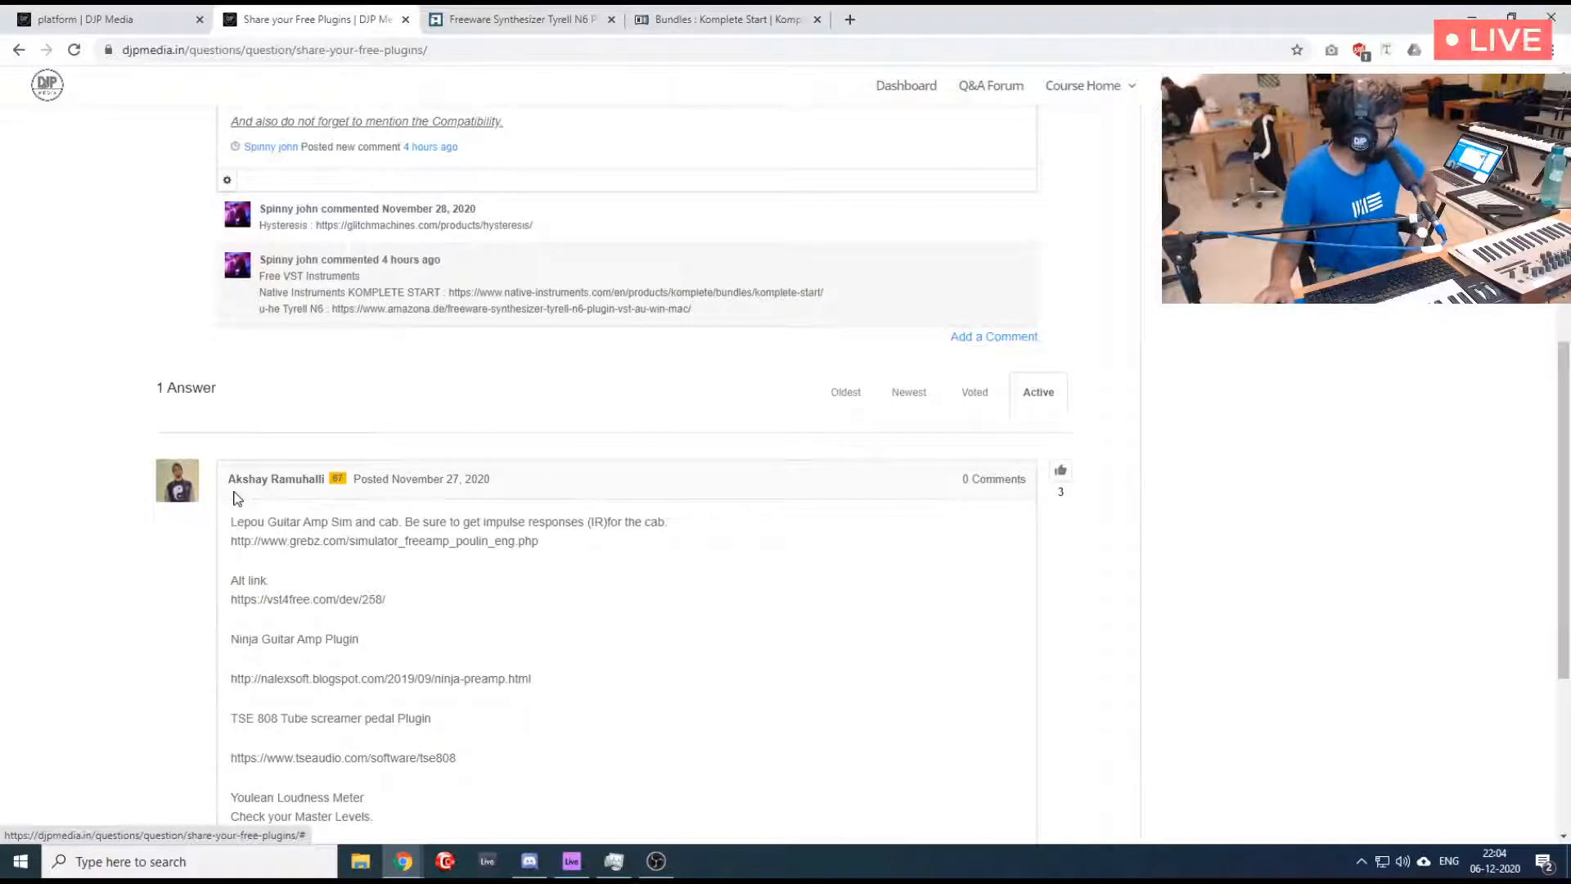
scroll(393, 532, "up", 8)
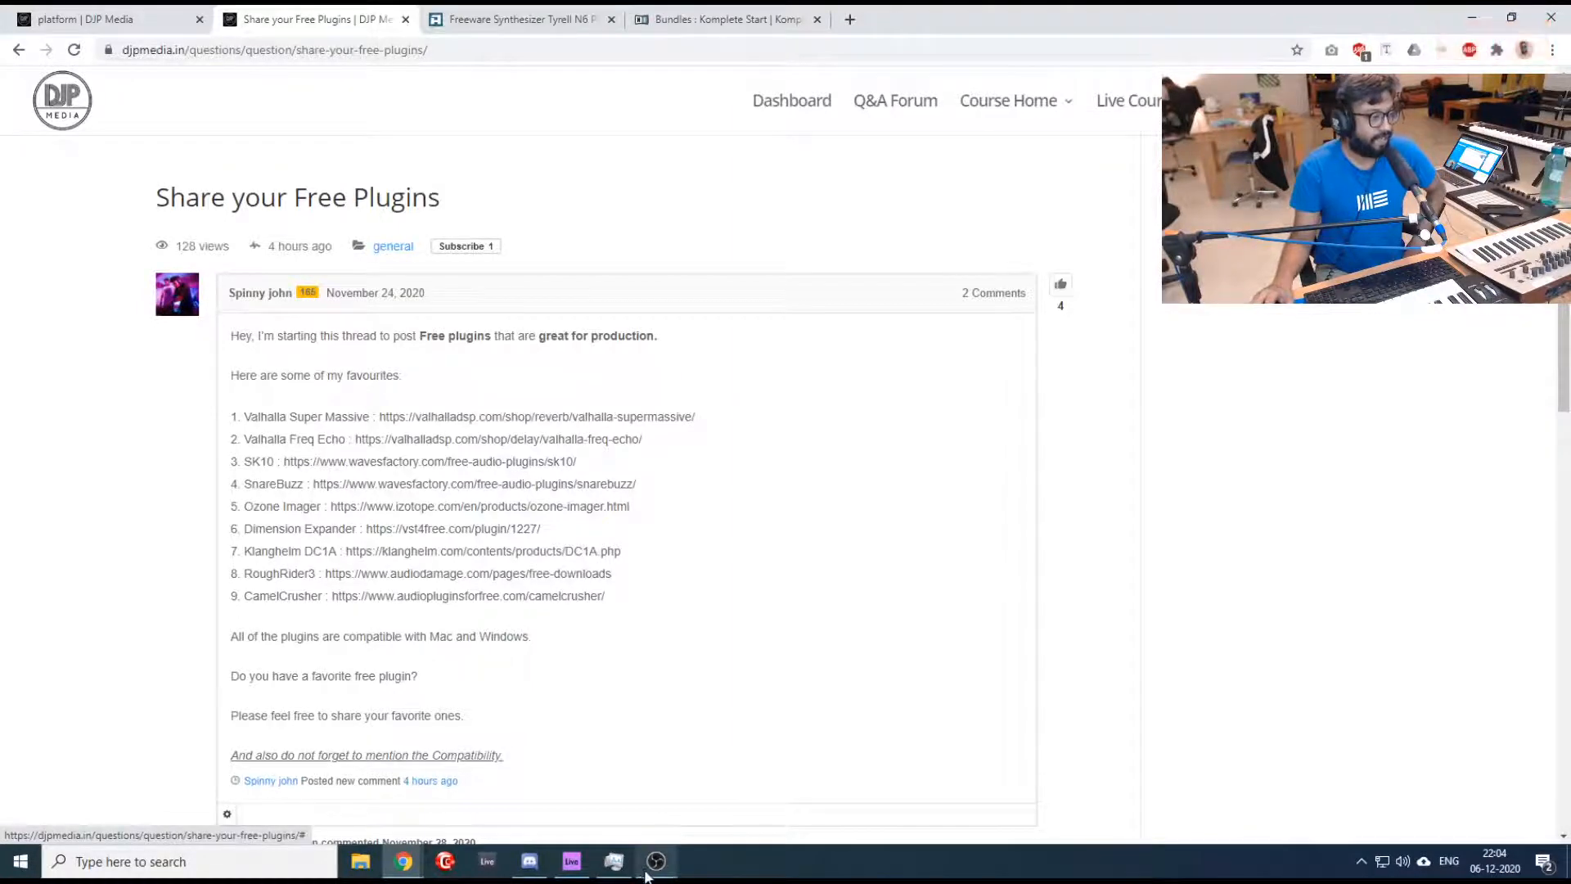
left_click(570, 865)
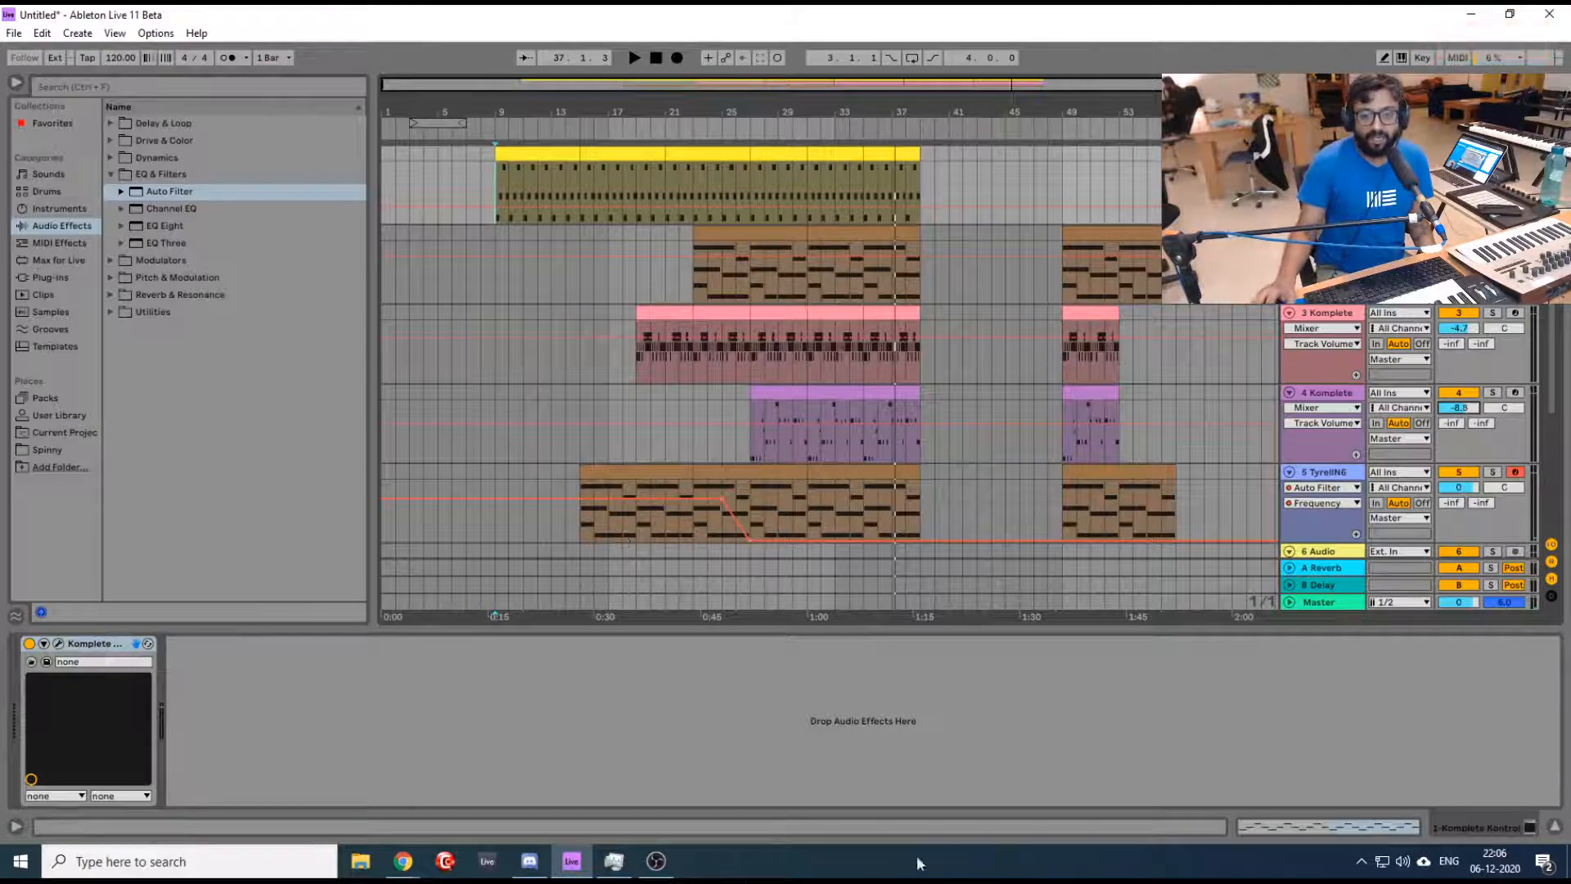
key("alt+Tab")
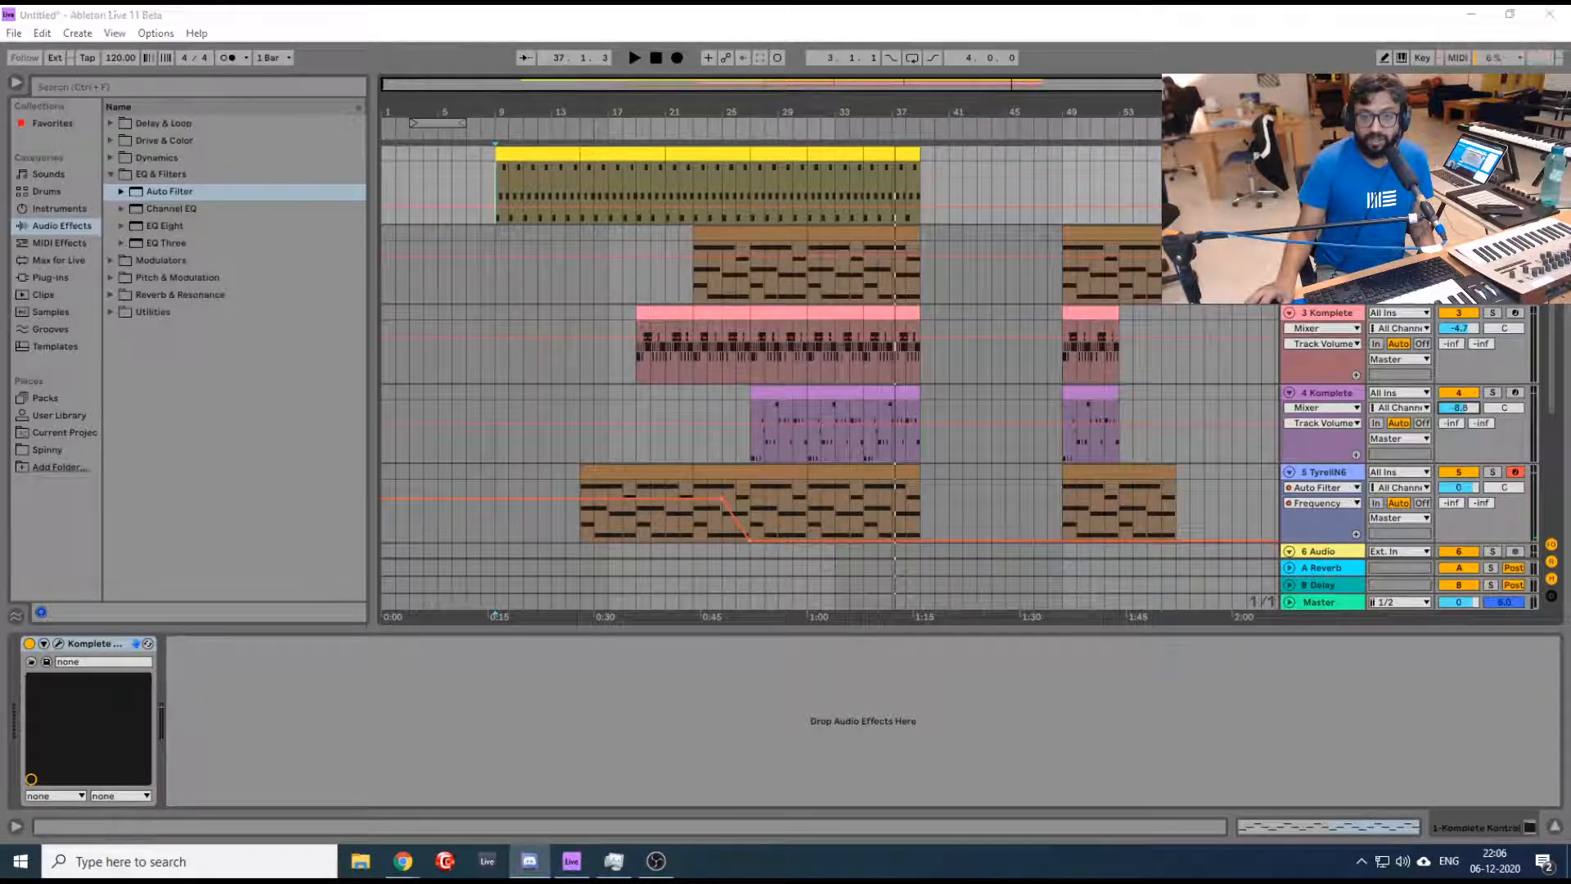
key("alt+Tab")
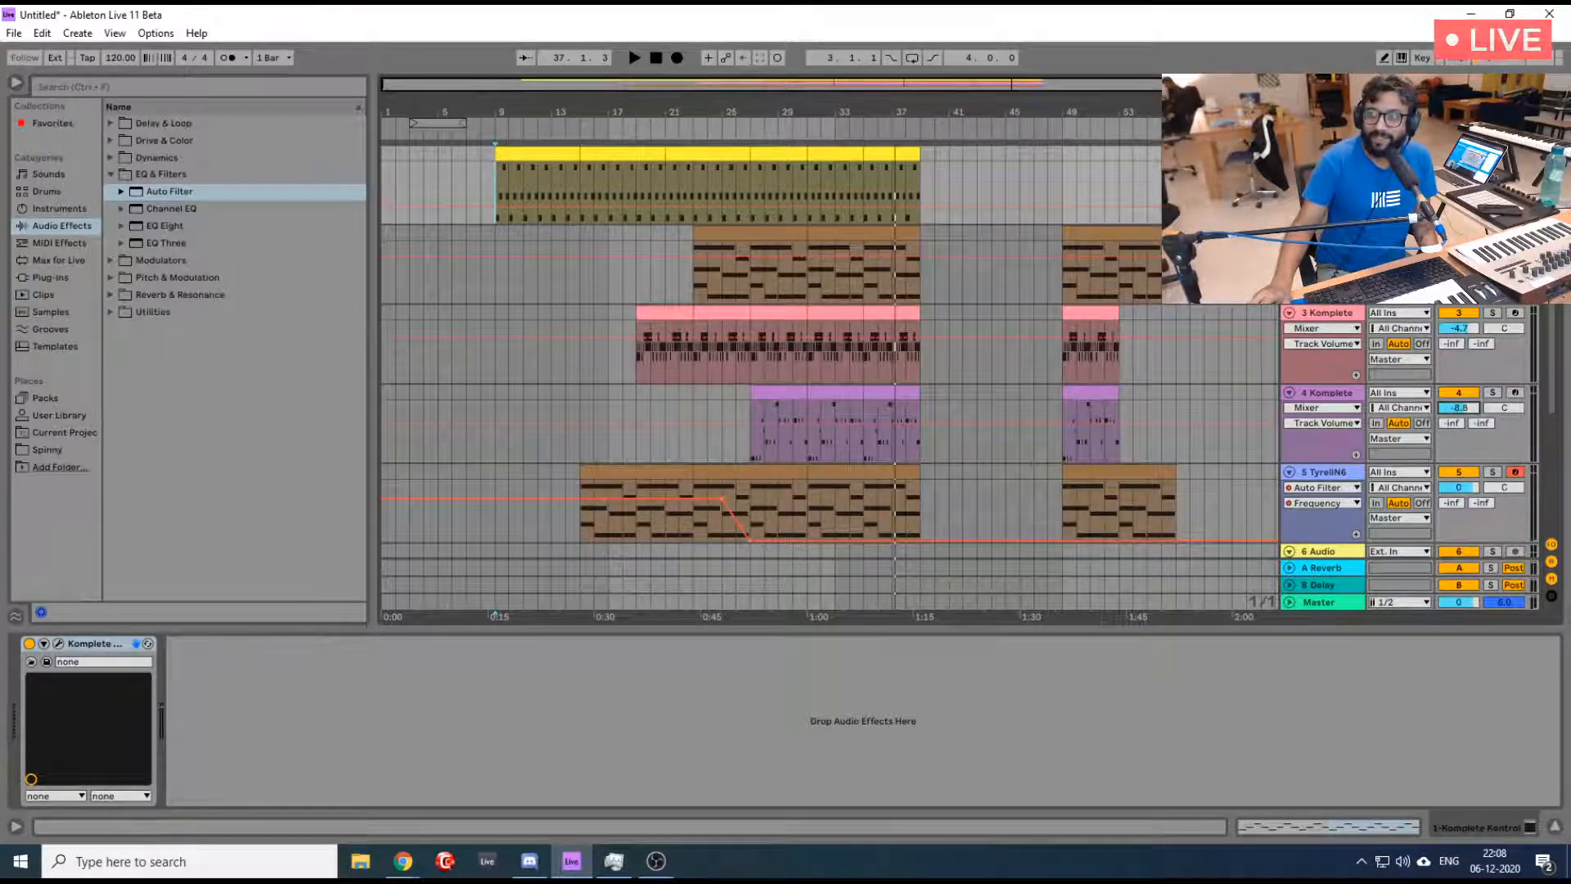
key("alt+Tab")
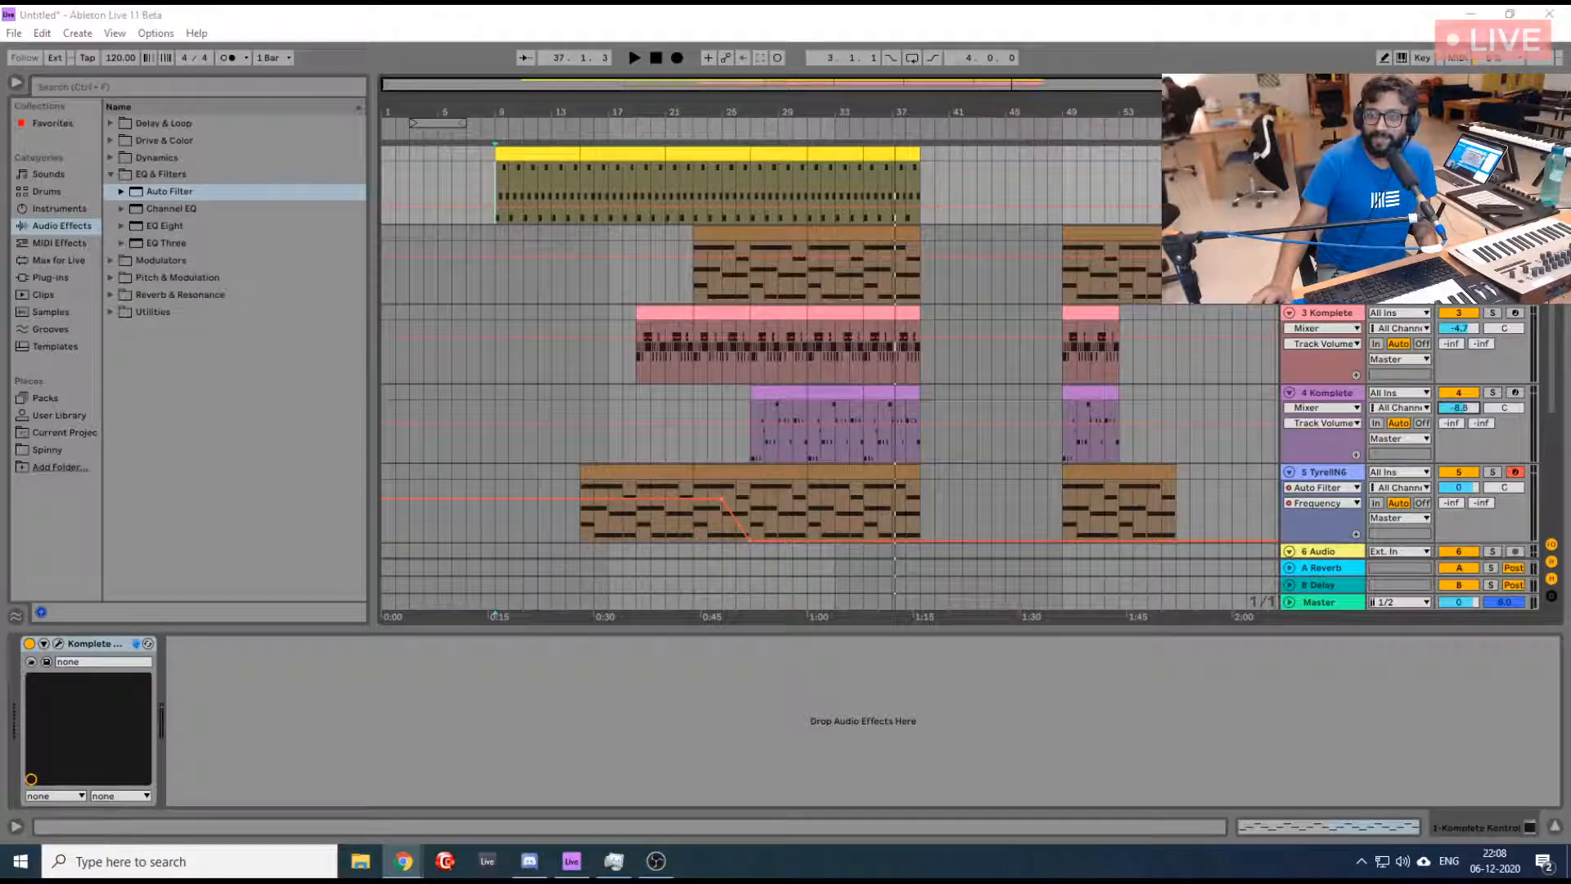